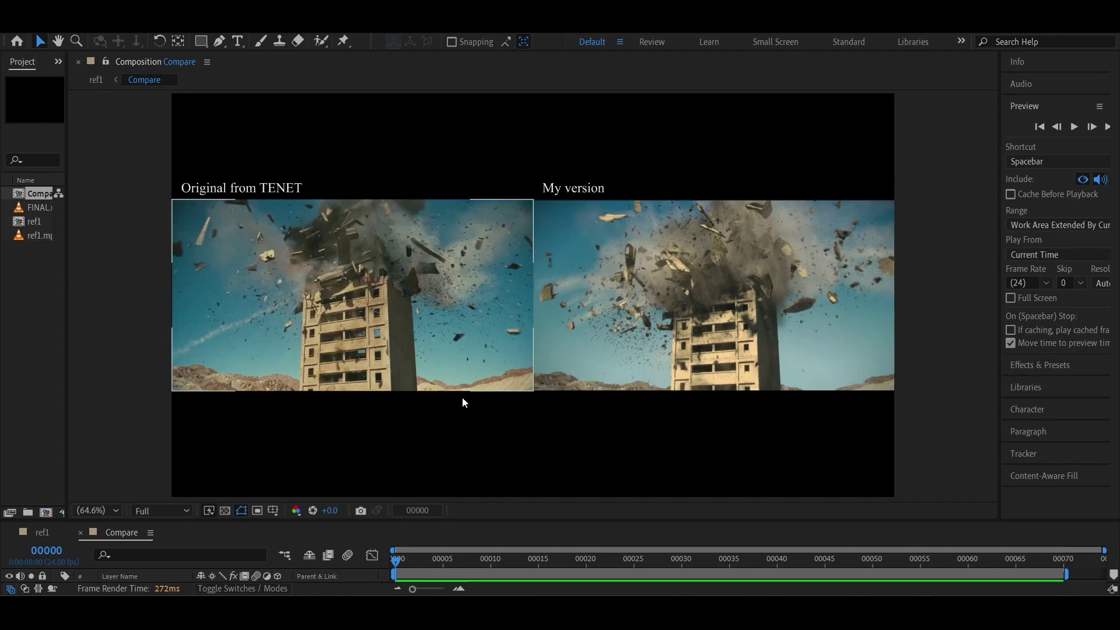
Play back the Compare composition to review the original TENET shot and the recreated version side by side
click(1074, 127)
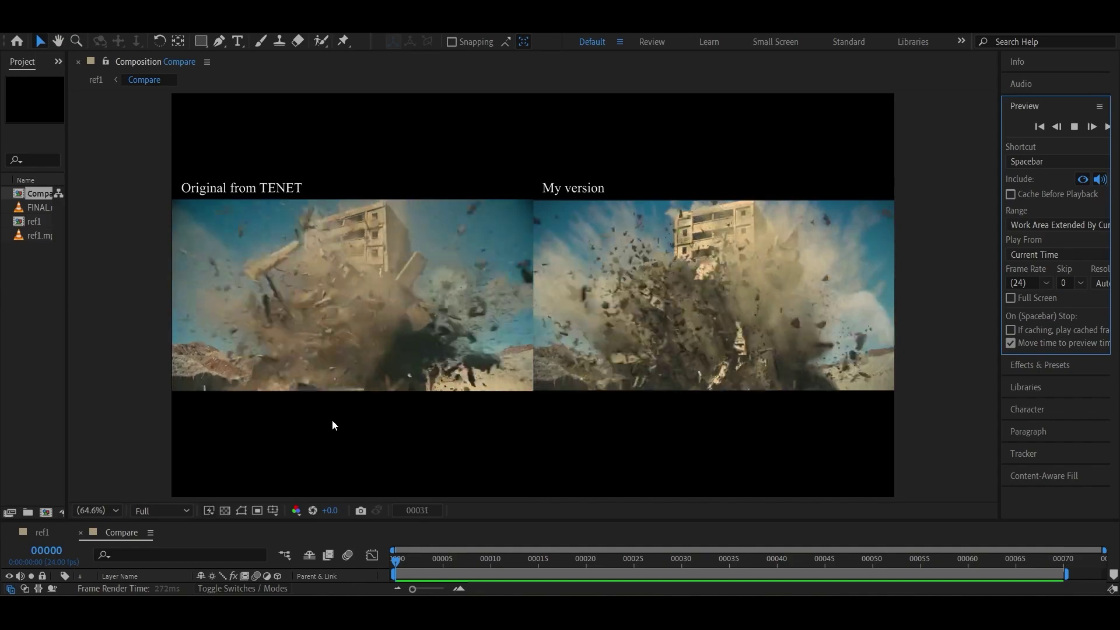
key(space)
click(1072, 127)
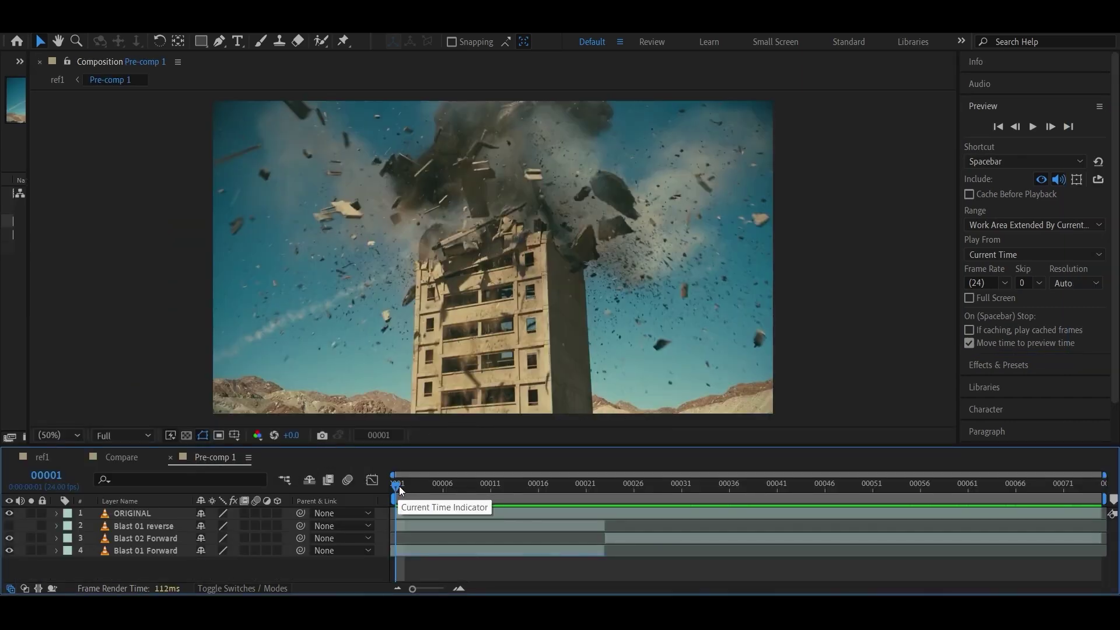
Limit the Pre-comp 1 work area to frames 1 to 23 and preview the first blast
drag(400, 490, 609, 539)
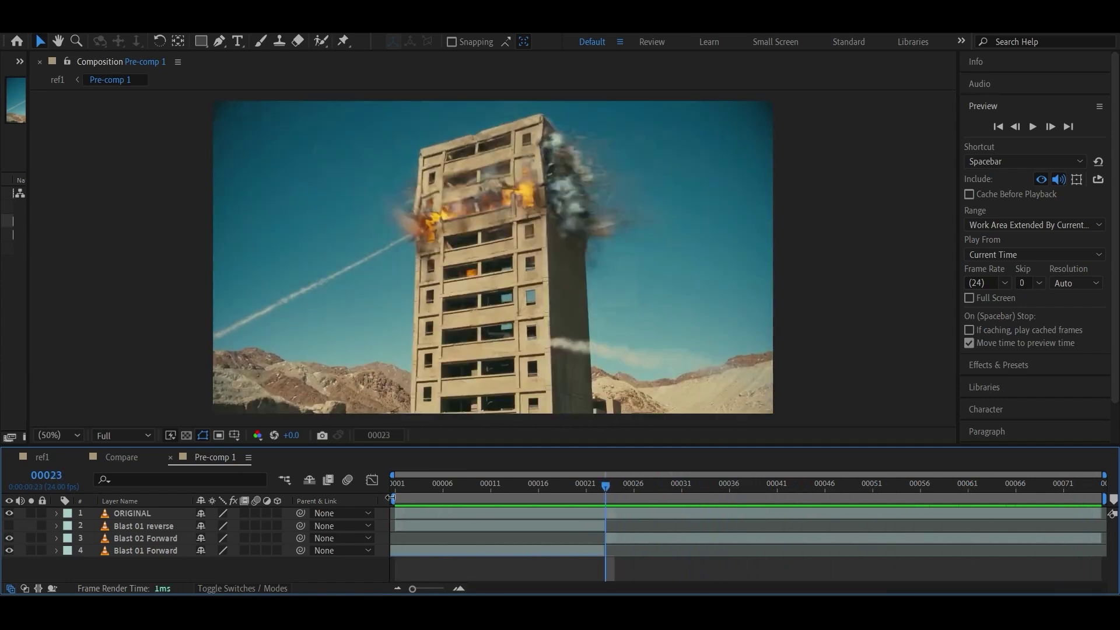
drag(393, 497, 600, 494)
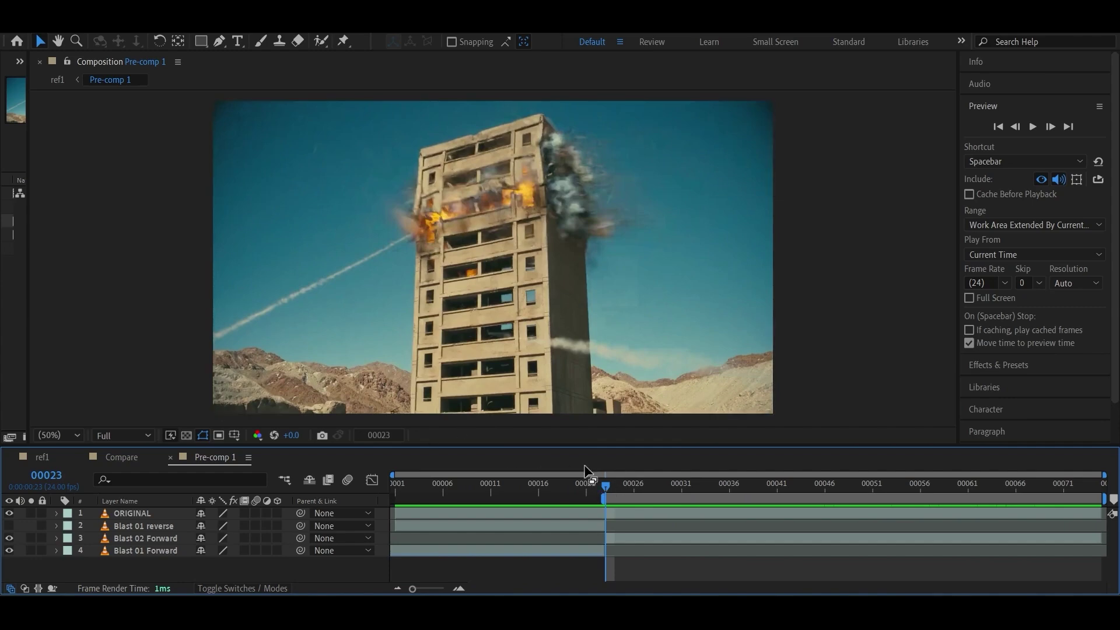
click(1039, 130)
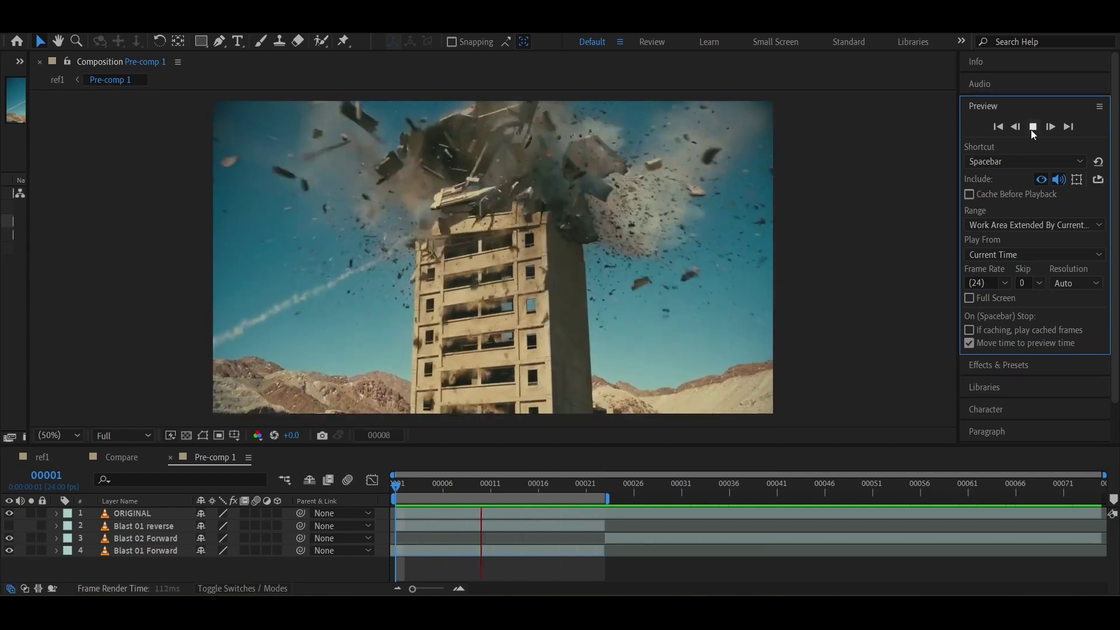
click(1033, 127)
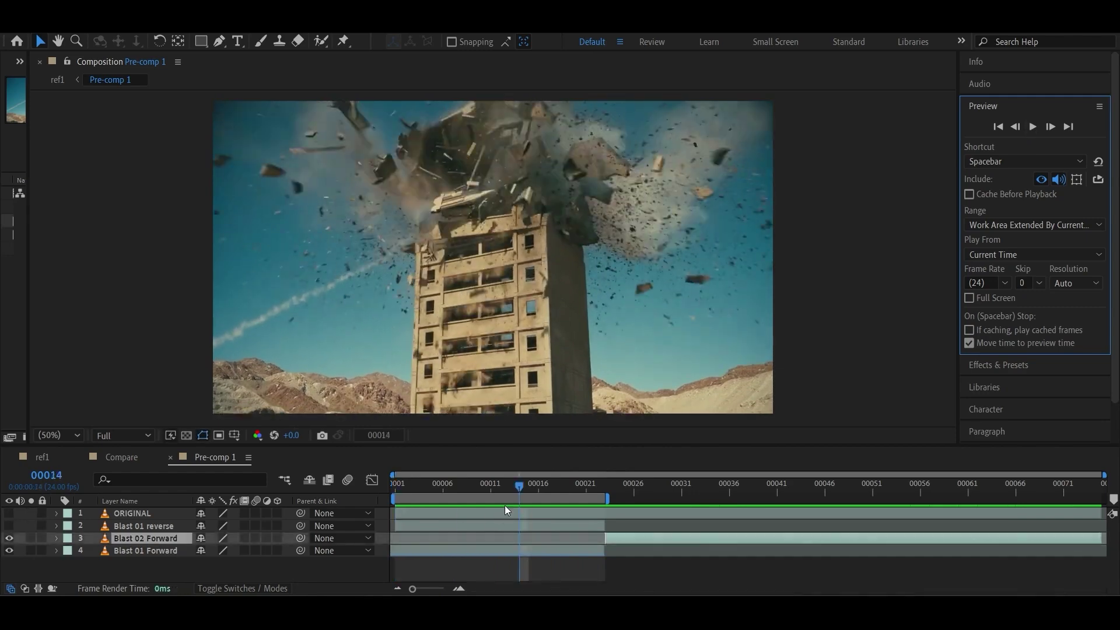
Go to frame 8 and mark the debris flying off the tower's upper left side with red strokes
drag(519, 488, 491, 492)
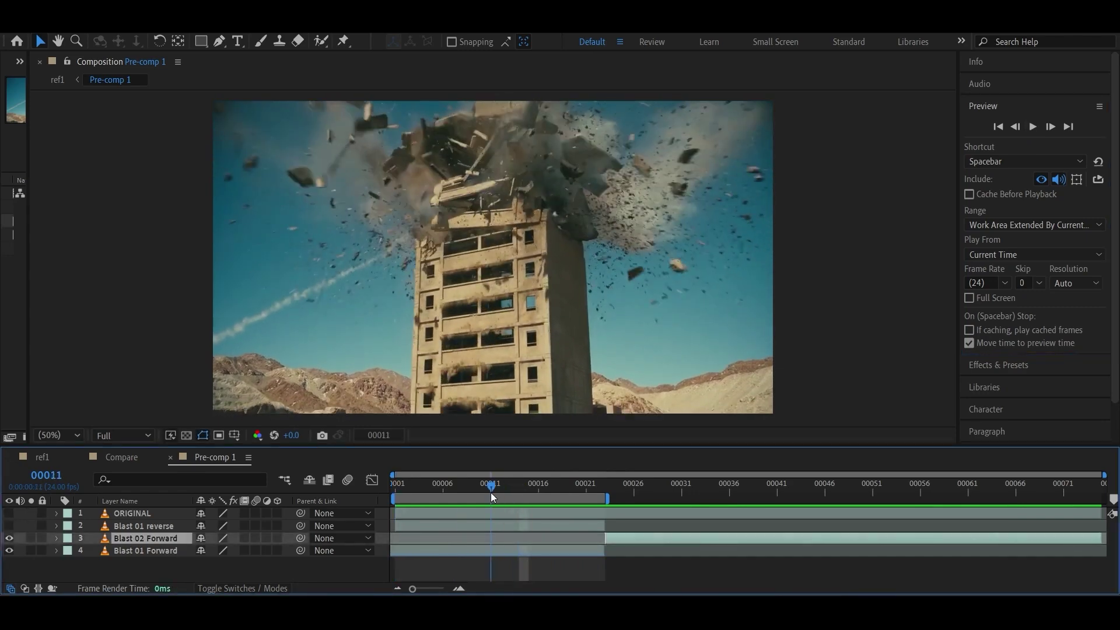
drag(492, 492, 464, 511)
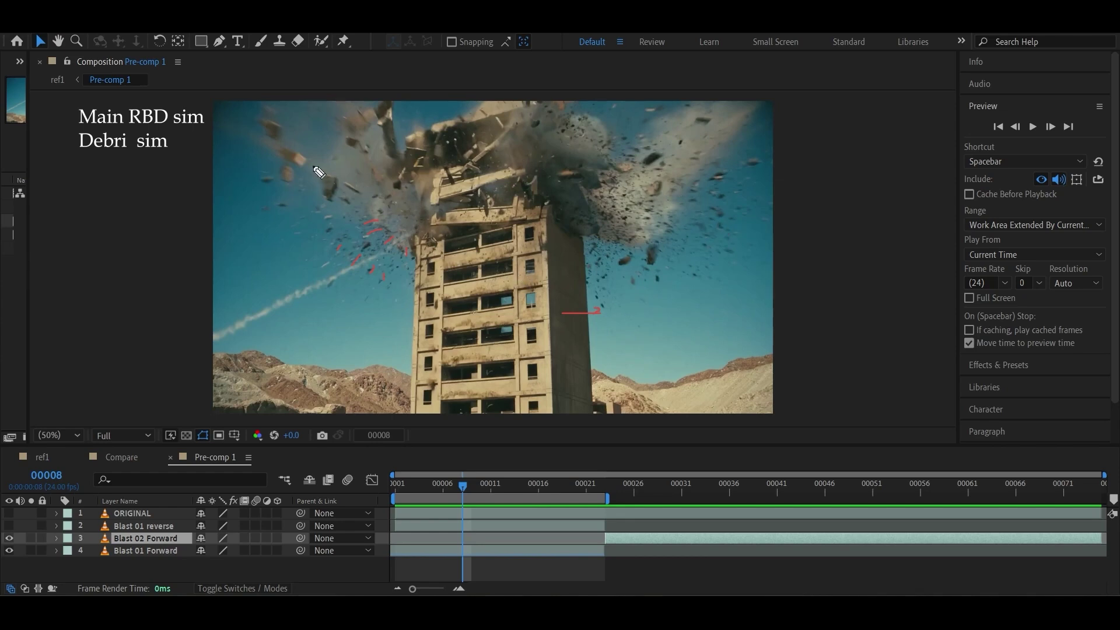
drag(278, 146, 331, 183)
drag(266, 121, 294, 144)
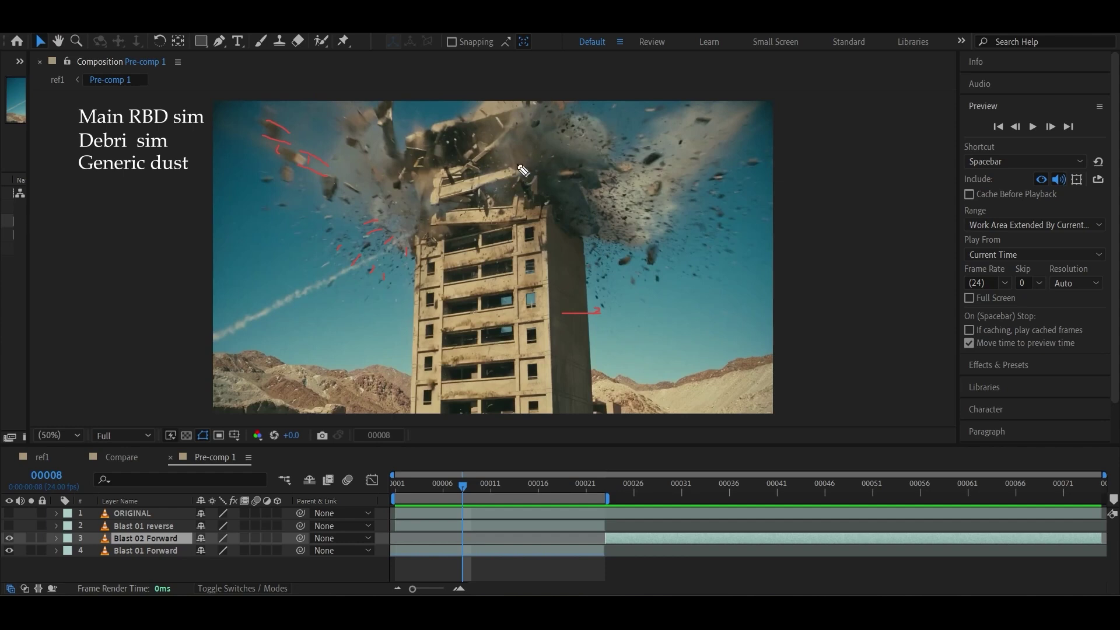
Outline the dense smoke blasts on the right and left sides of the tower in red at frame 8
mouse_move(514, 153)
mouse_down()
mouse_move(540, 119)
mouse_move(574, 126)
mouse_move(601, 157)
mouse_move(578, 218)
mouse_move(519, 183)
mouse_up()
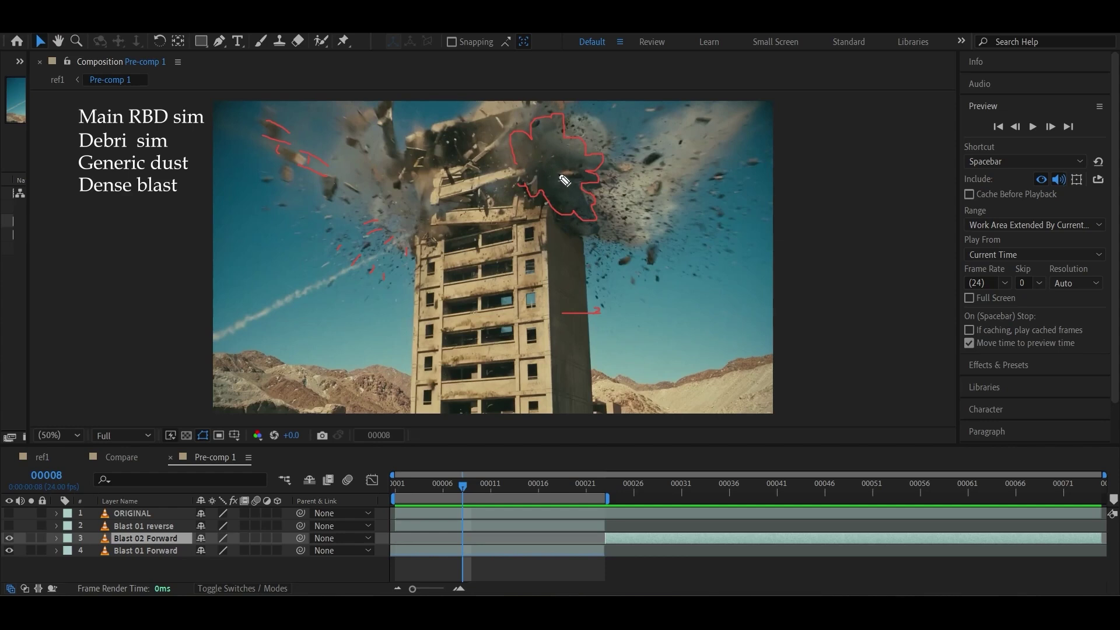
drag(554, 168, 564, 161)
mouse_move(417, 238)
mouse_down()
mouse_move(388, 230)
mouse_move(385, 213)
mouse_move(408, 190)
mouse_up()
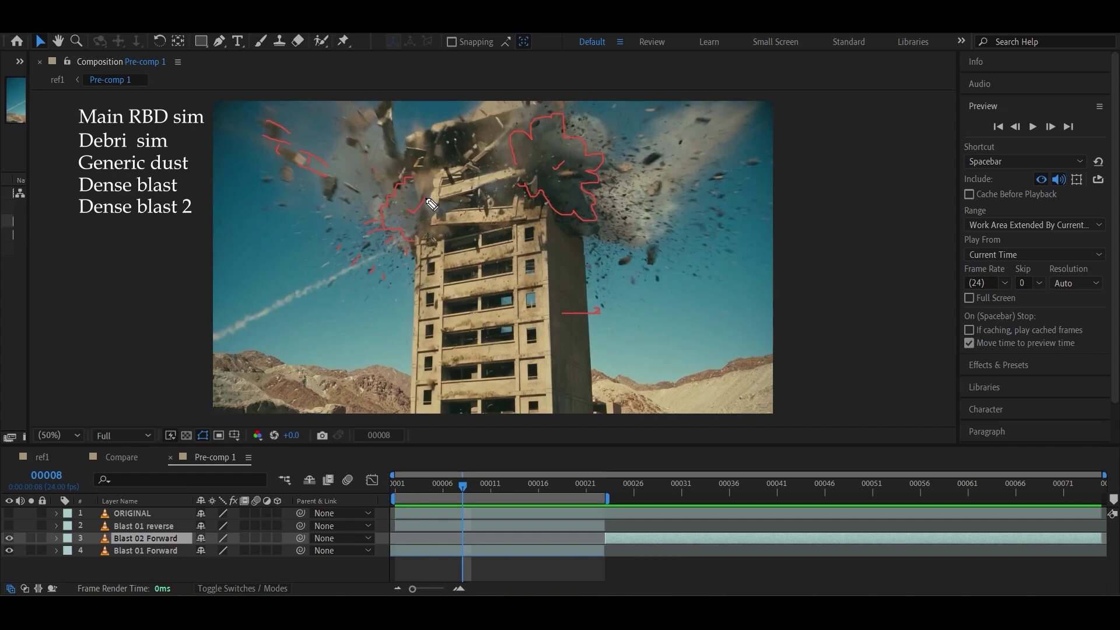
Mark the fire spots on the tower in red at frame 1 and replay the first blast
key(Home)
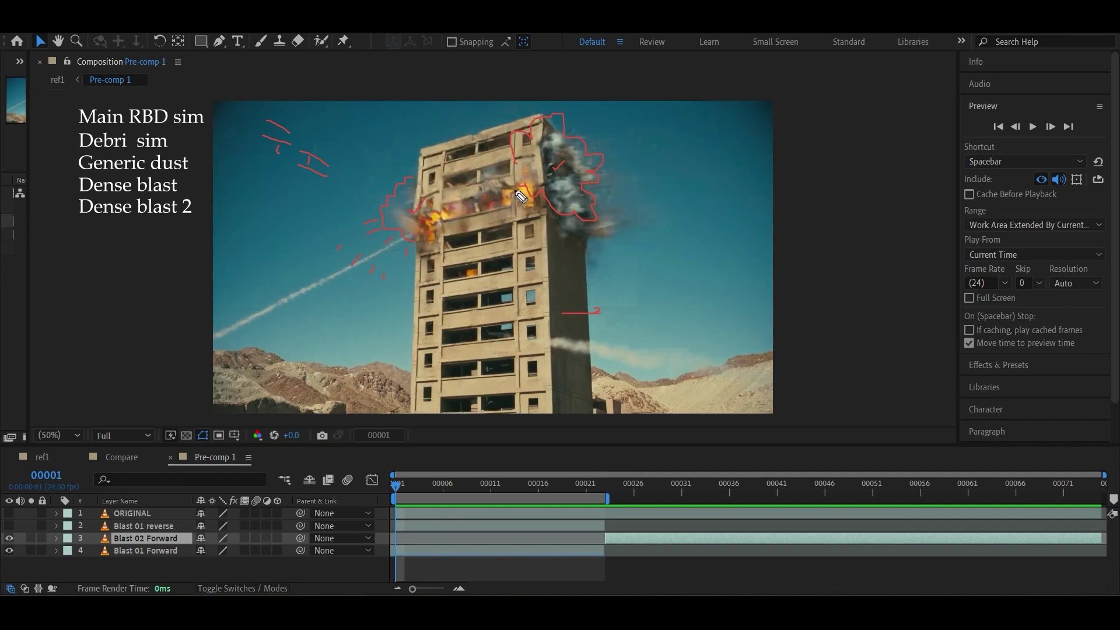
mouse_move(515, 191)
mouse_down()
mouse_move(529, 184)
mouse_move(532, 202)
mouse_up()
drag(477, 269, 470, 272)
click(1033, 127)
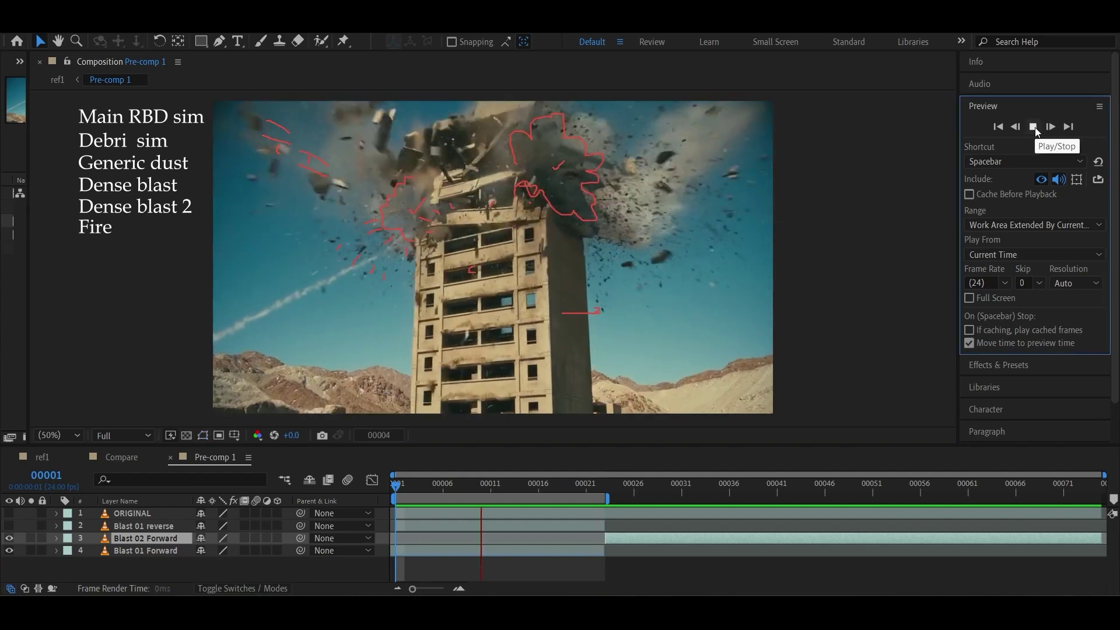
click(1033, 128)
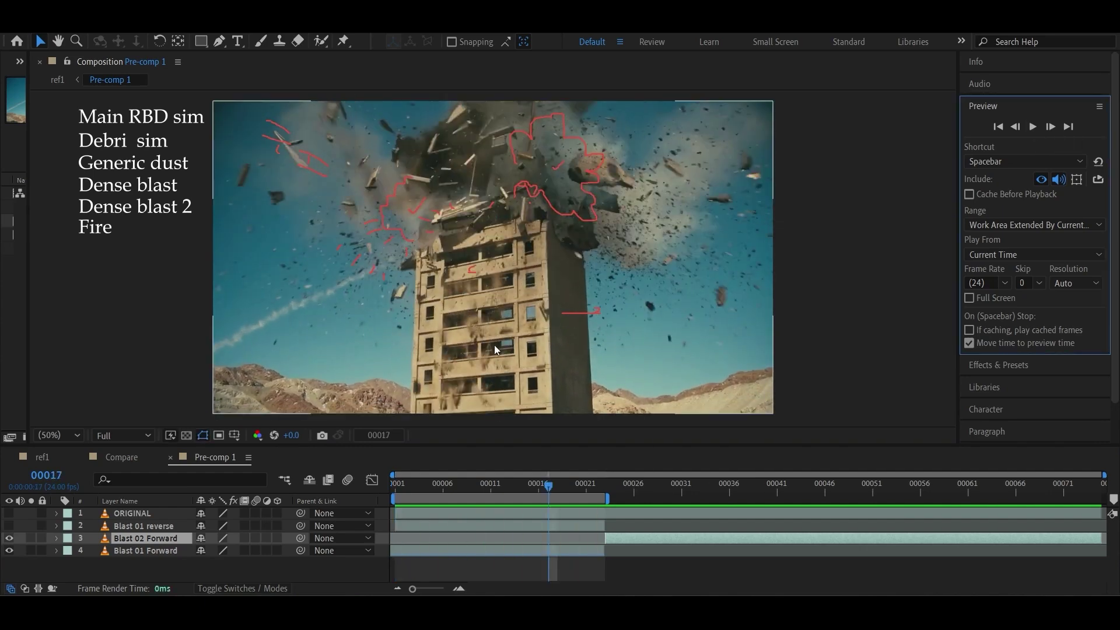
Go to frame 13 and mark the sediment dust along the tower's lower window rows
drag(550, 489, 511, 501)
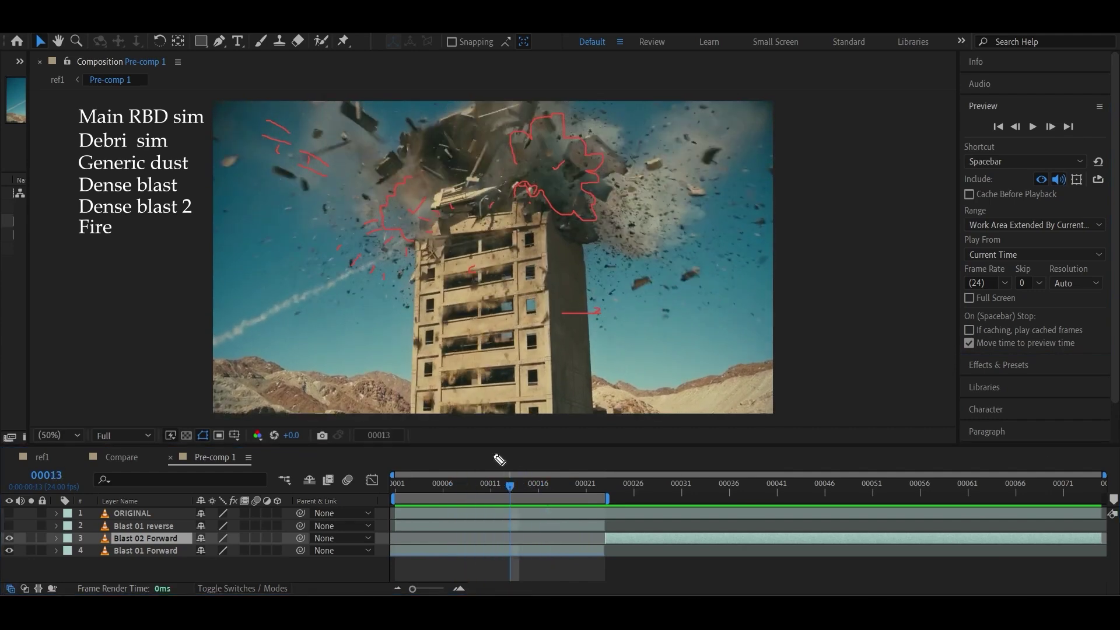
mouse_move(439, 303)
mouse_down()
mouse_move(442, 315)
mouse_move(492, 311)
mouse_move(514, 295)
mouse_up()
drag(444, 337, 496, 338)
mouse_move(442, 370)
mouse_down()
mouse_move(444, 382)
mouse_move(499, 368)
mouse_up()
drag(439, 406, 477, 406)
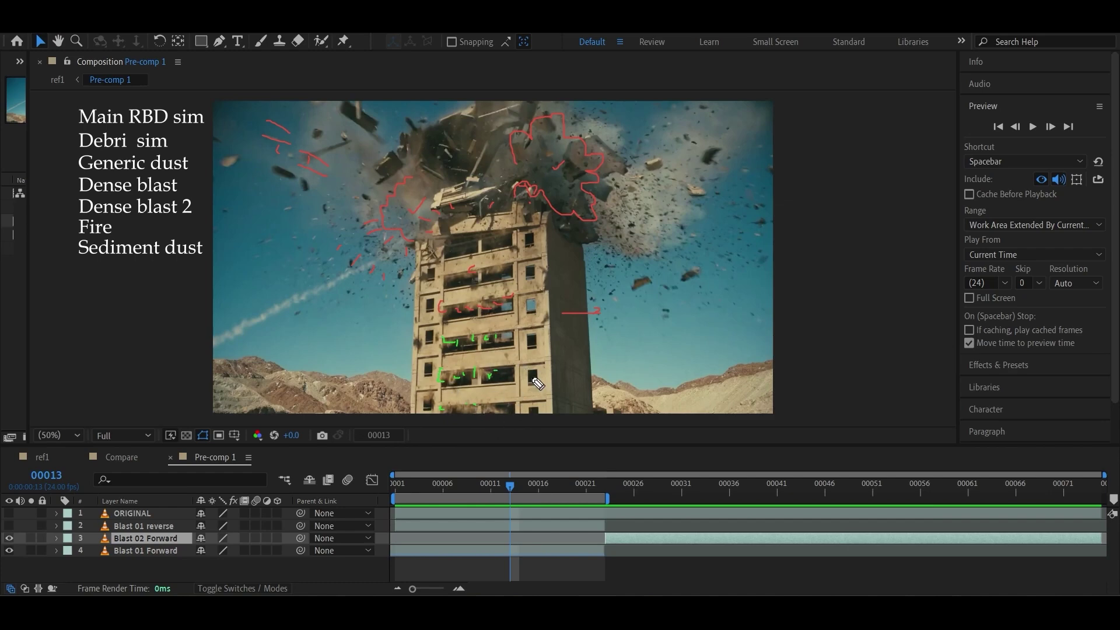
Select the ORIGINAL layer, go to frame 16 and extend the work area to the end of the composition
click(132, 513)
drag(443, 484, 543, 506)
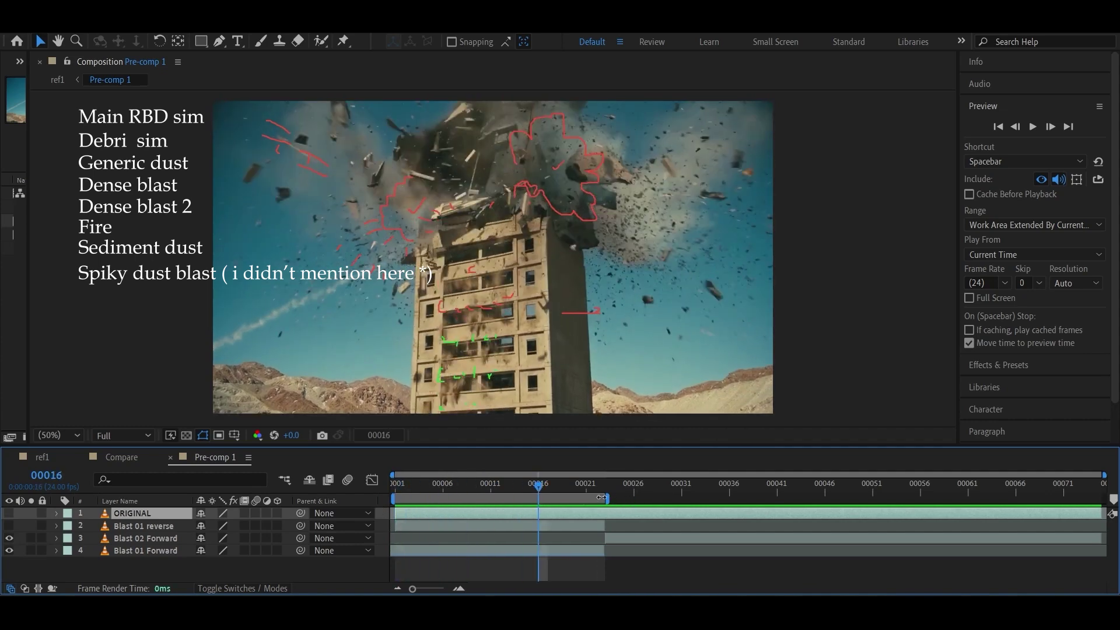
drag(617, 499, 1106, 500)
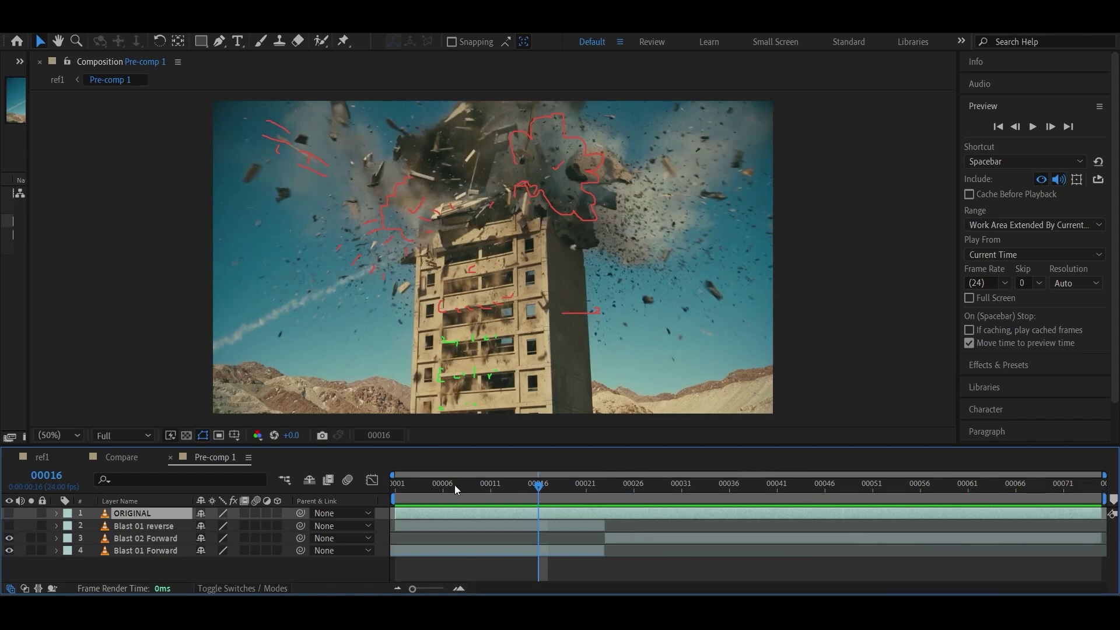
Start the work area at frame 23 and outline the fireball on the tower's left side in red at frame 24
drag(400, 497, 613, 526)
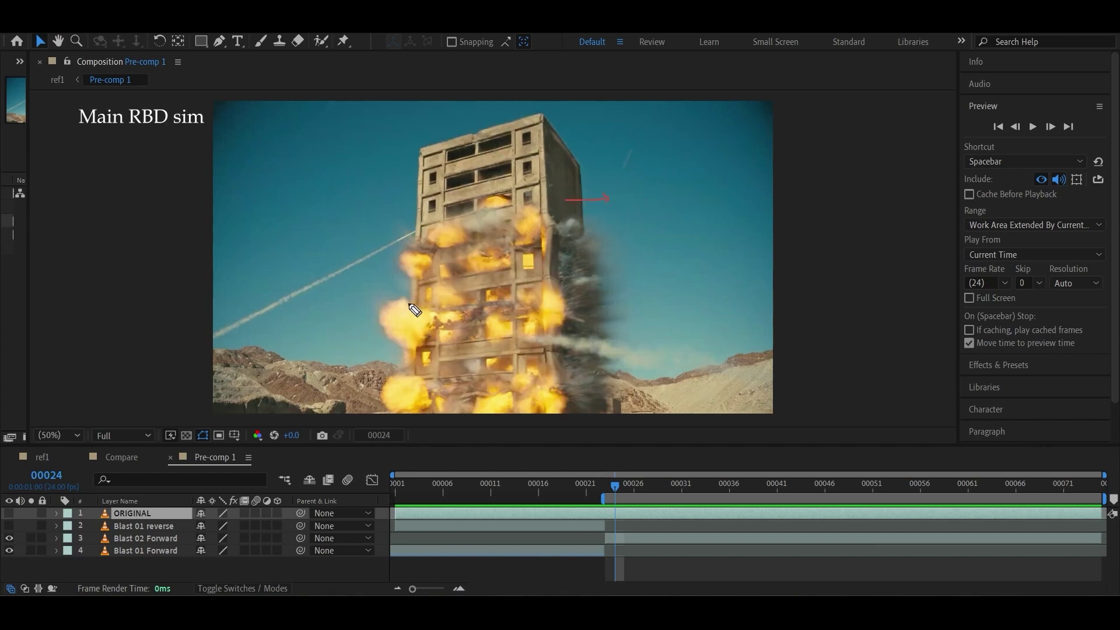
mouse_move(407, 303)
mouse_down()
mouse_move(402, 342)
mouse_move(432, 350)
mouse_up()
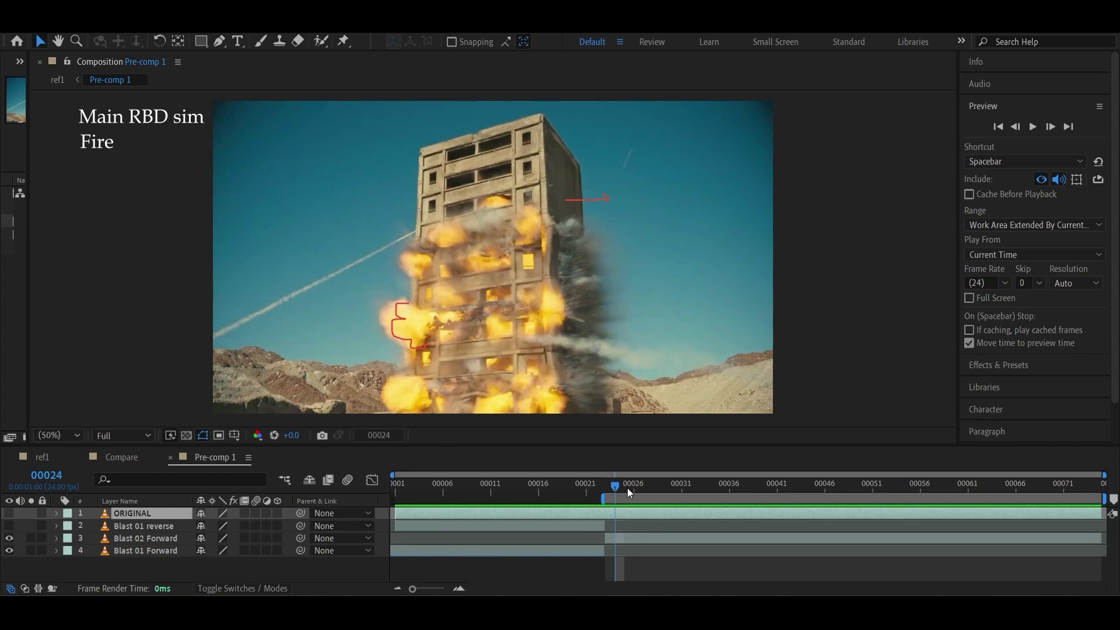
At frame 26, mark the debris beside the tower in red and the spiky dust jets in green
drag(620, 494, 638, 490)
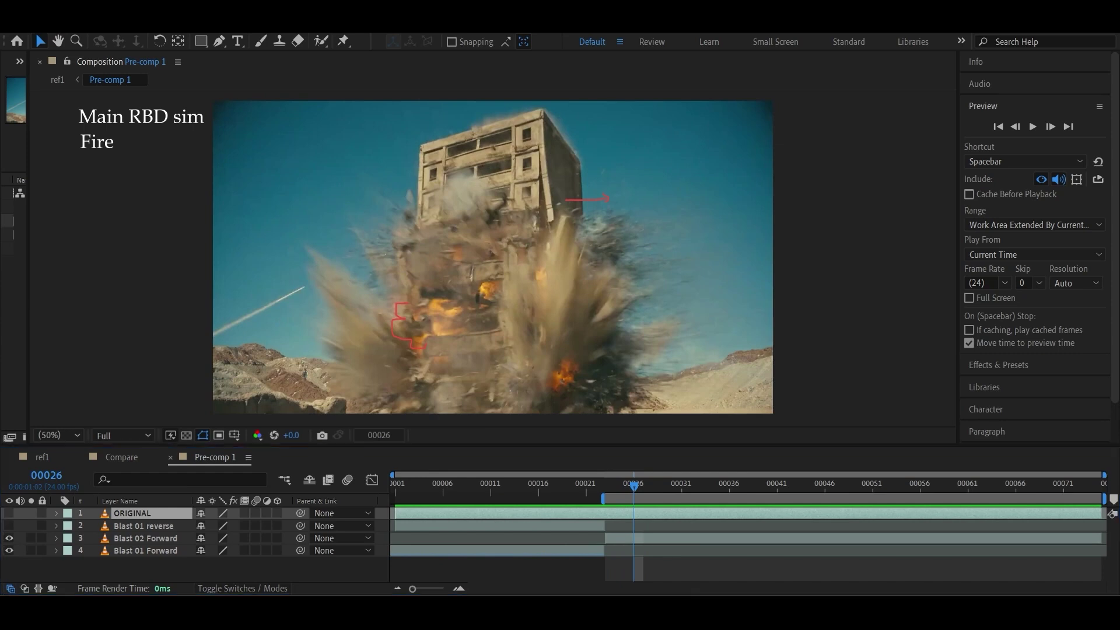
mouse_move(620, 227)
mouse_down()
mouse_move(643, 221)
mouse_move(672, 244)
mouse_move(681, 305)
mouse_up()
mouse_move(394, 236)
mouse_down()
mouse_move(372, 236)
mouse_move(371, 258)
mouse_up()
mouse_move(379, 311)
mouse_down()
mouse_move(322, 261)
mouse_move(364, 348)
mouse_up()
drag(322, 330, 361, 378)
drag(344, 383, 379, 400)
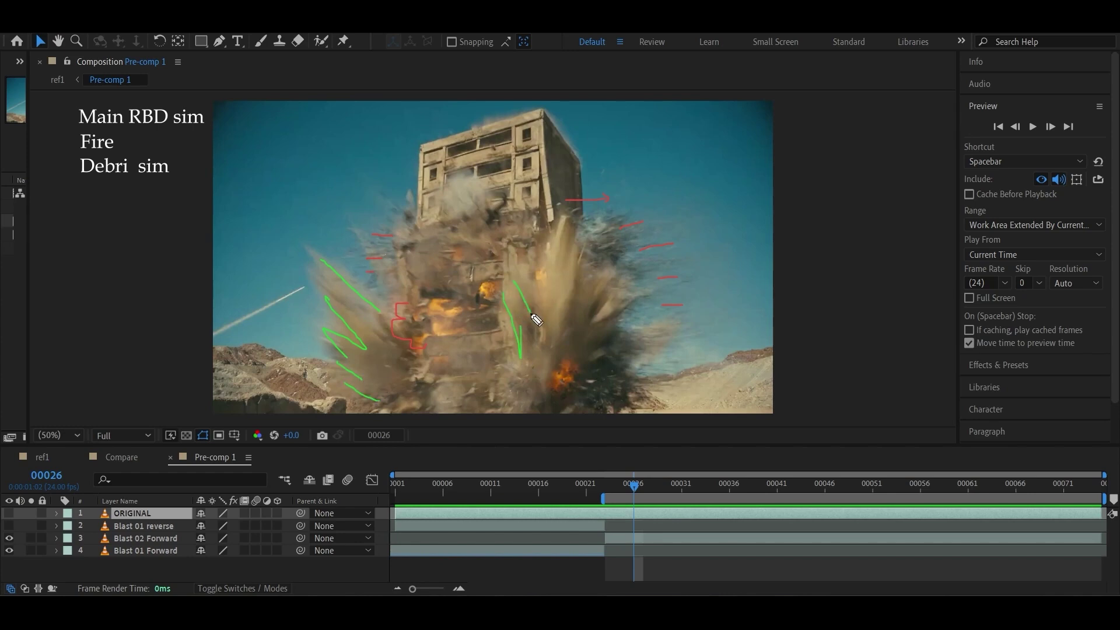
Scrub through the collapse to frame 56 and outline the dense blast cloud in green
click(644, 487)
drag(651, 488, 792, 496)
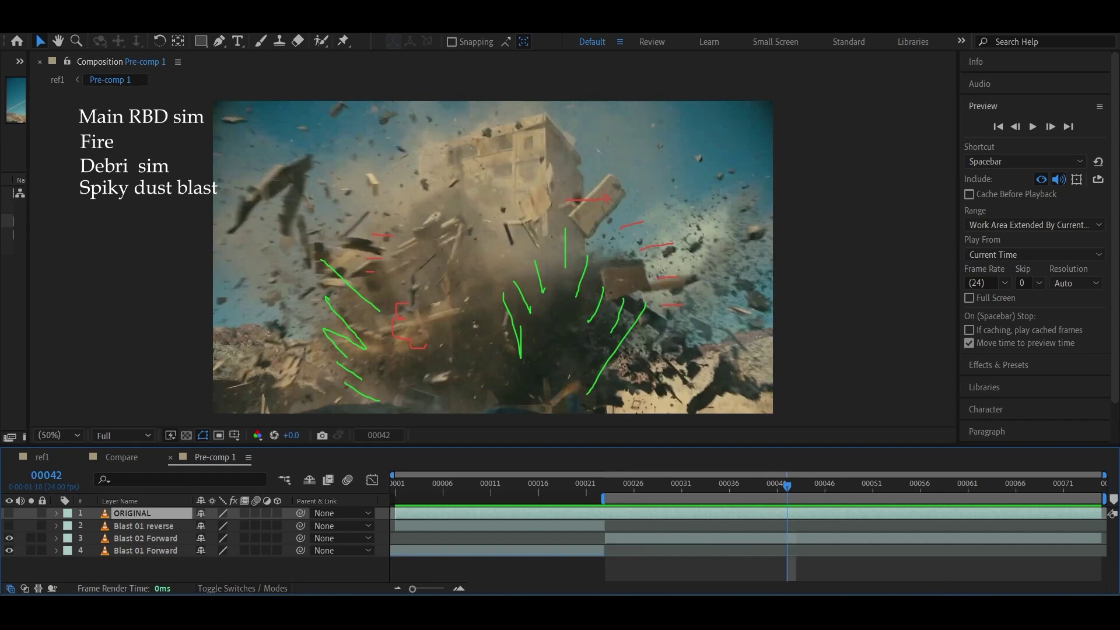
drag(788, 488, 920, 493)
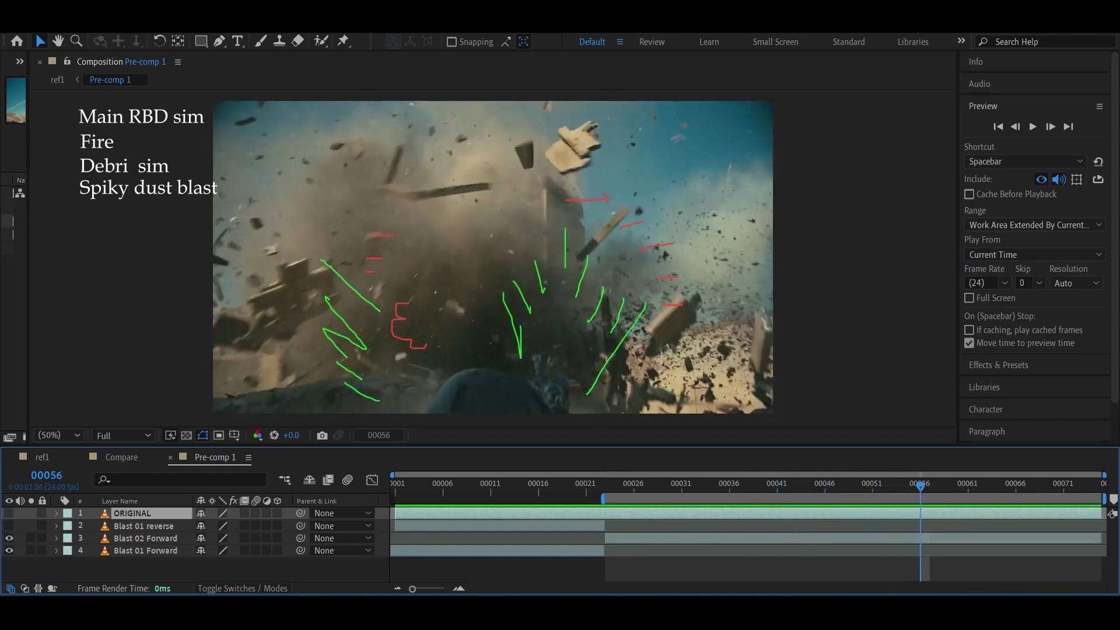
mouse_move(545, 368)
mouse_down()
mouse_move(612, 354)
mouse_move(574, 263)
mouse_move(337, 148)
mouse_up()
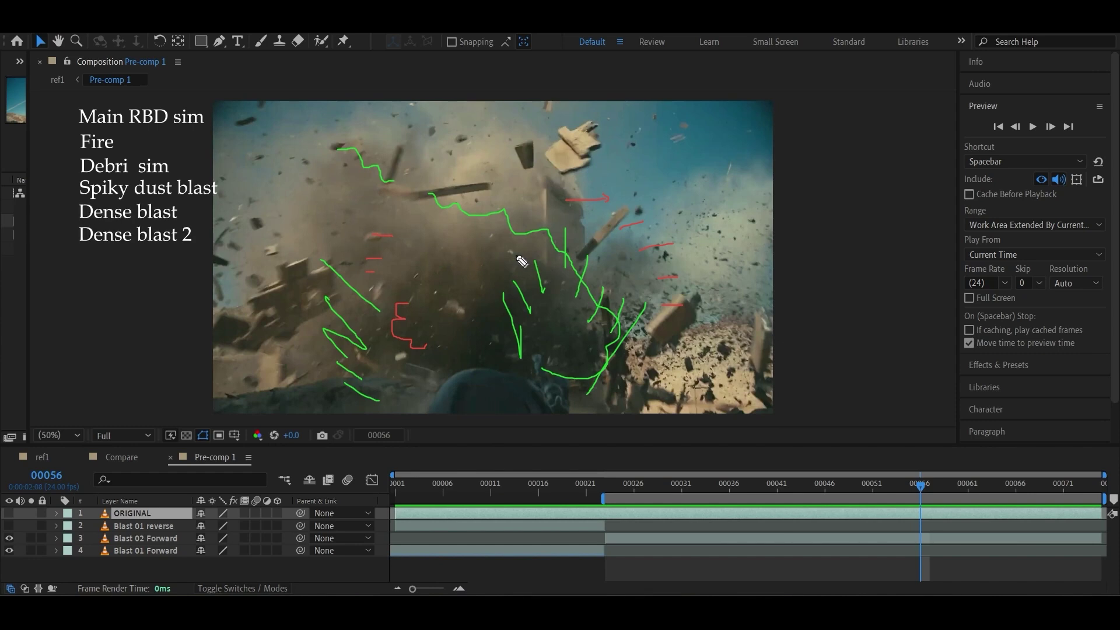
Return to frame 27 and mark the sediment dust on the tower's upper facade with yellow strokes
click(643, 485)
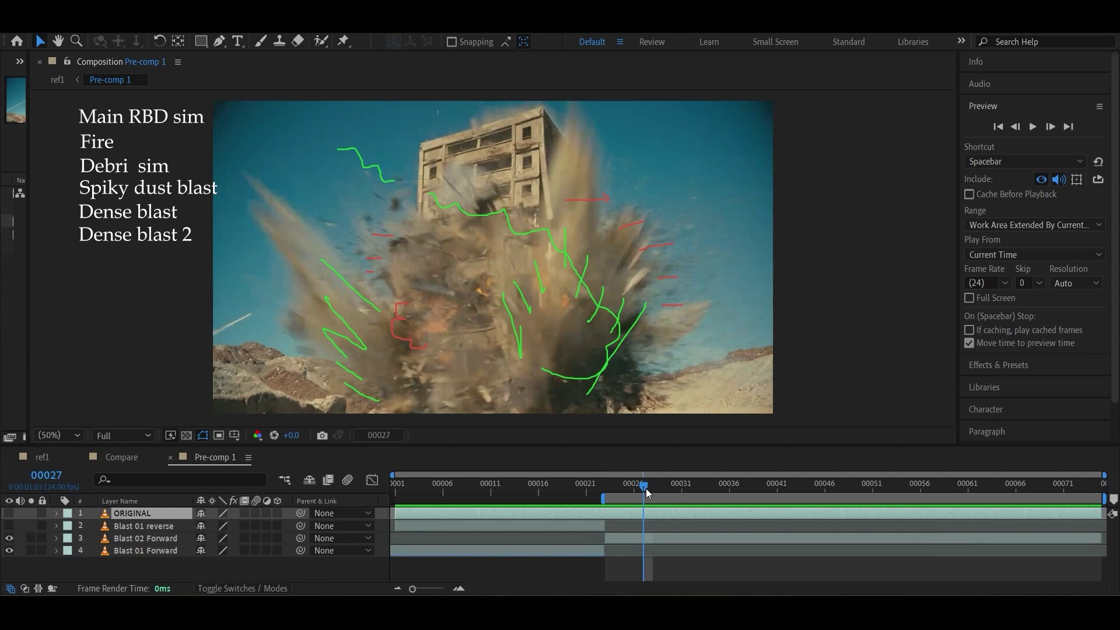
mouse_move(647, 492)
mouse_down()
mouse_move(665, 488)
mouse_move(645, 488)
mouse_up()
drag(510, 136, 524, 145)
mouse_move(530, 143)
mouse_down()
mouse_move(452, 162)
mouse_move(467, 159)
mouse_up()
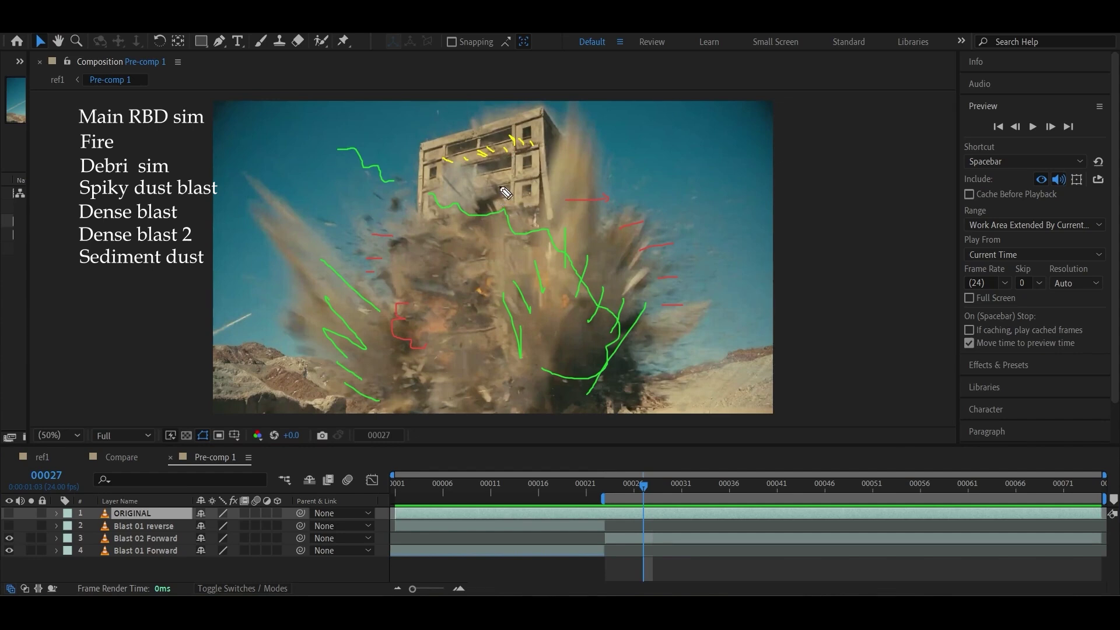
mouse_move(495, 177)
mouse_down()
mouse_move(513, 203)
mouse_move(541, 202)
mouse_up()
Mark the roof smoke in yellow along the tower's top edge at frames 27 and 42
mouse_move(473, 114)
mouse_down()
mouse_move(477, 123)
mouse_move(552, 120)
mouse_move(570, 137)
mouse_up()
drag(646, 491, 787, 489)
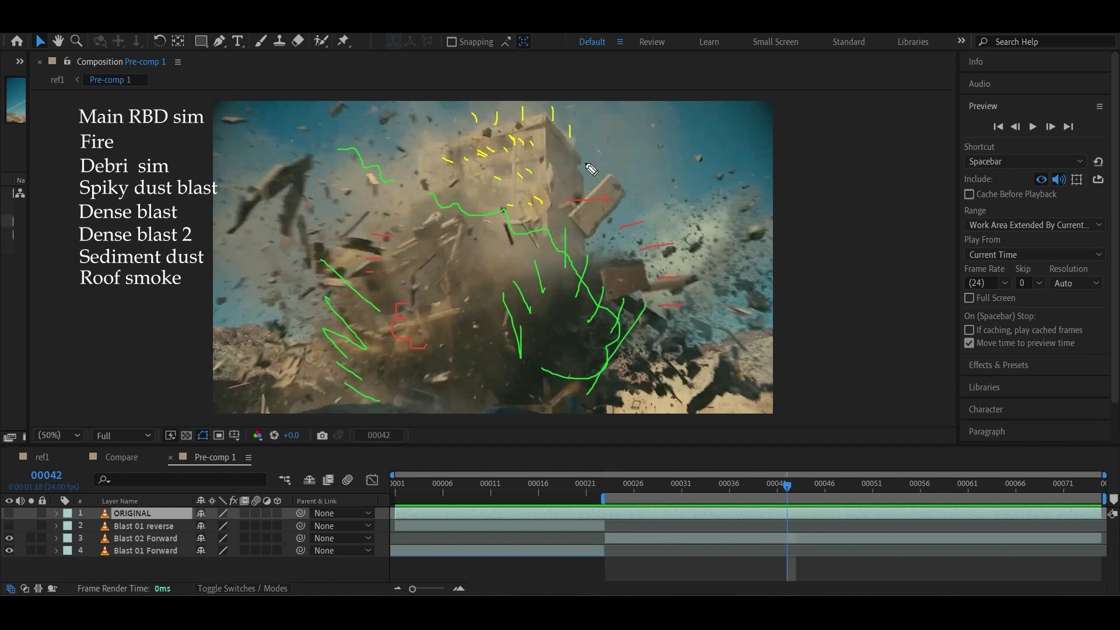
mouse_move(559, 125)
mouse_down()
mouse_move(519, 105)
mouse_move(448, 103)
mouse_up()
key(Page_Down)
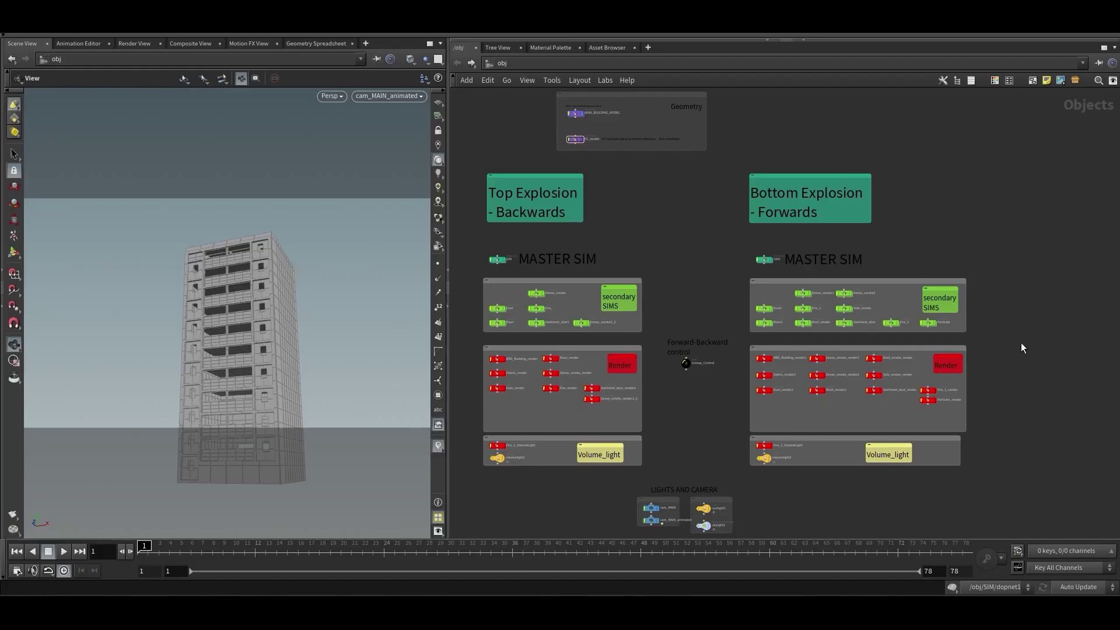
Examine the obj network's Top Explosion and Bottom Explosion groups in Houdini and select the contents of the Geometry box
scroll(685, 278, down, 2)
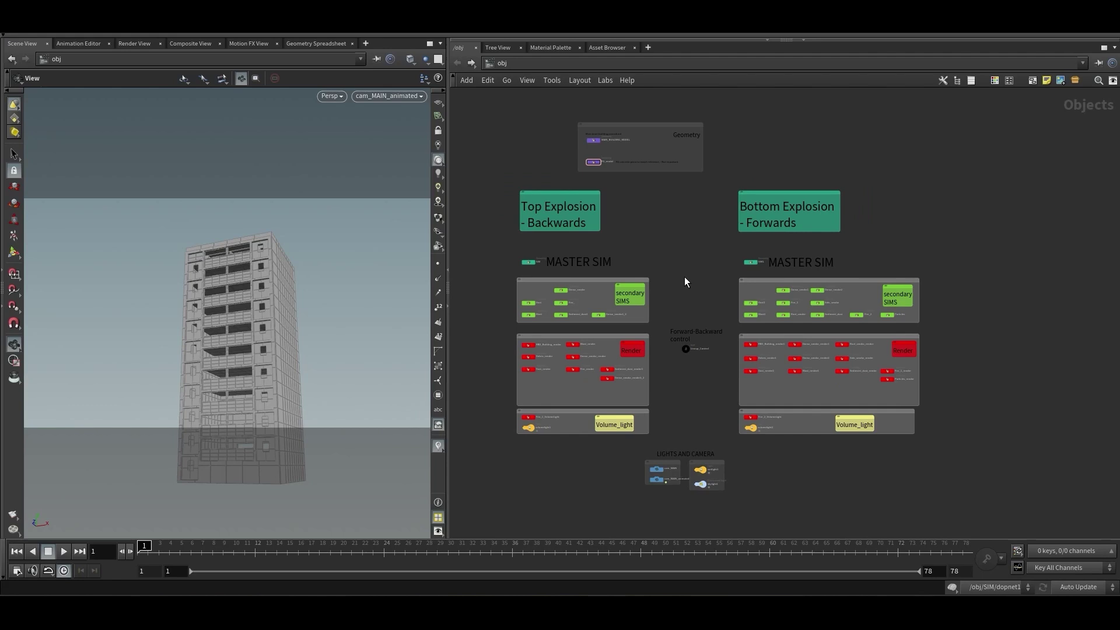
mouse_move(686, 278)
middle_down()
mouse_move(658, 291)
mouse_move(705, 271)
mouse_move(703, 284)
middle_up()
scroll(673, 295, up, 2)
scroll(702, 279, down, 2)
scroll(695, 287, up, 2)
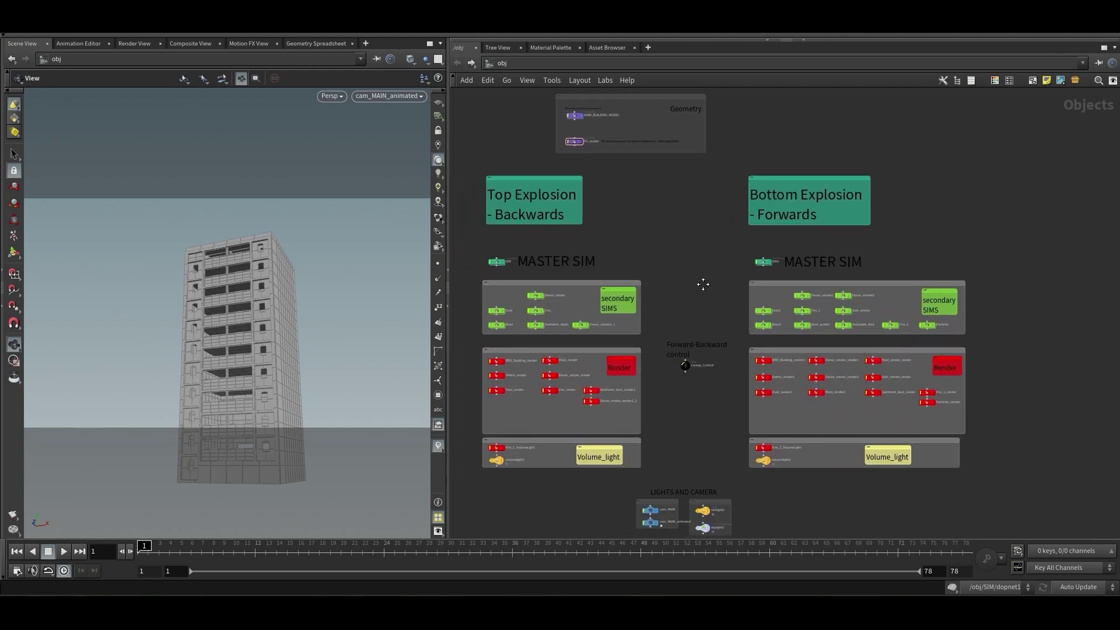
scroll(703, 285, down, 2)
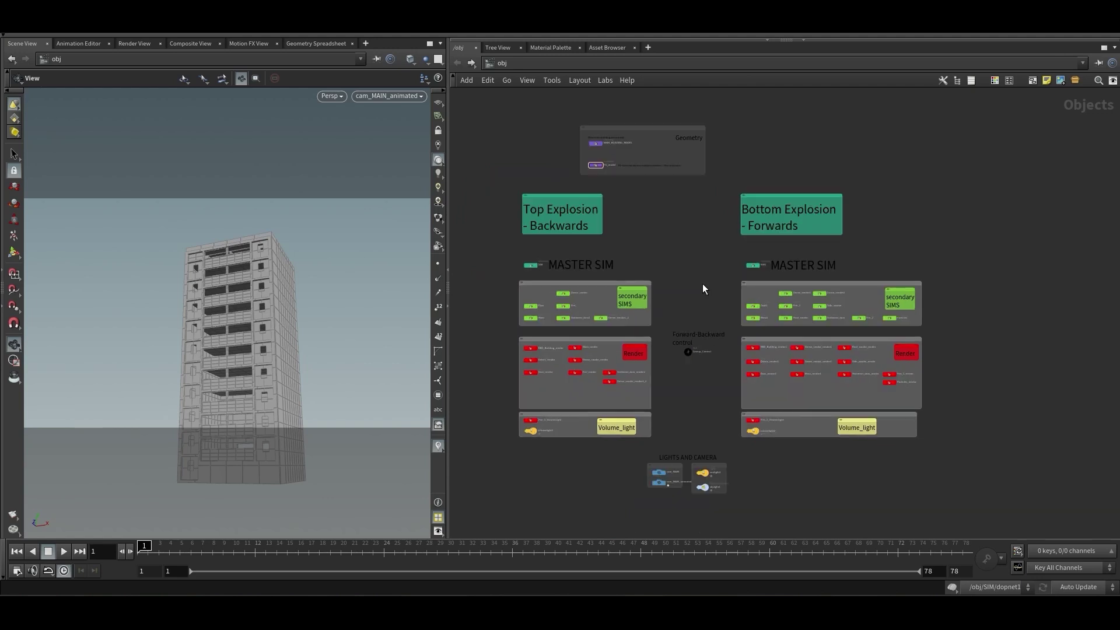
scroll(702, 285, up, 2)
scroll(703, 284, down, 2)
middle_drag(703, 285, 681, 282)
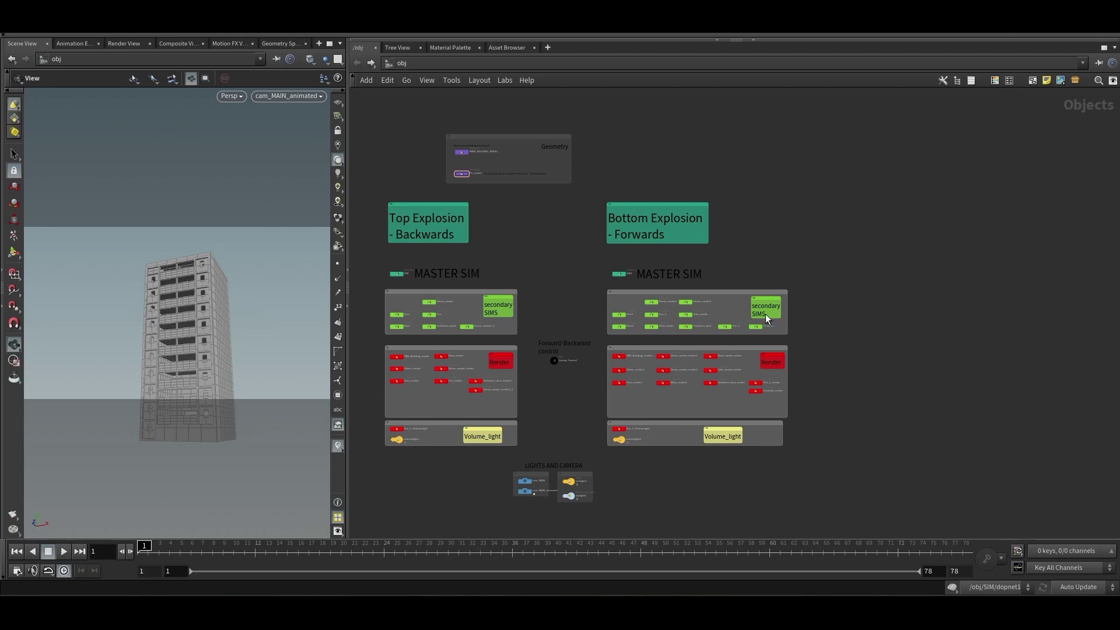
middle_drag(566, 285, 569, 286)
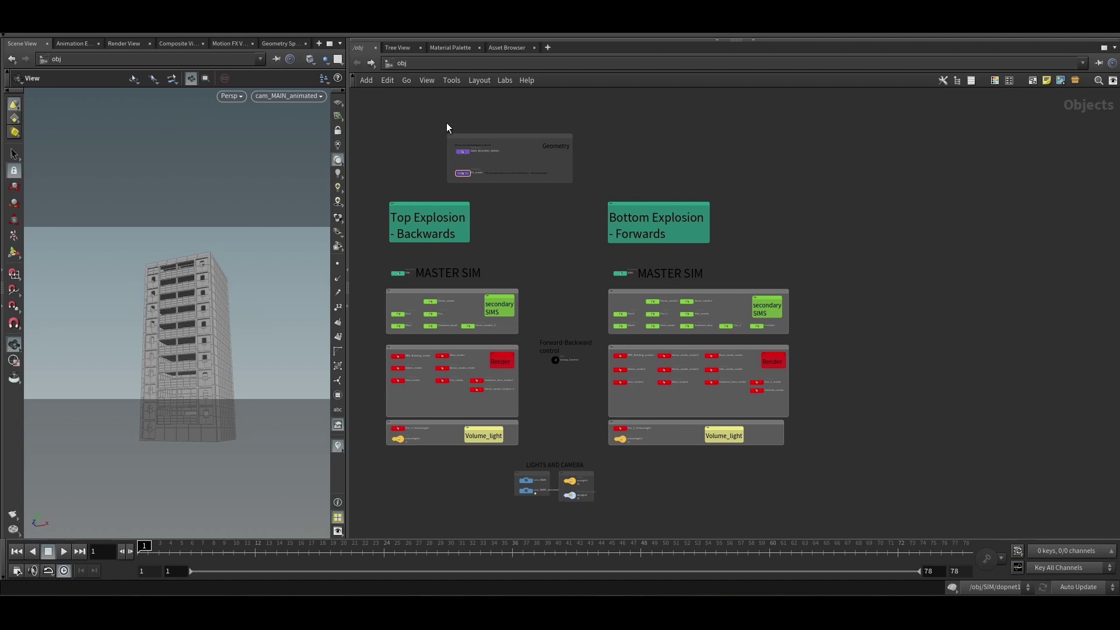
drag(433, 116, 587, 198)
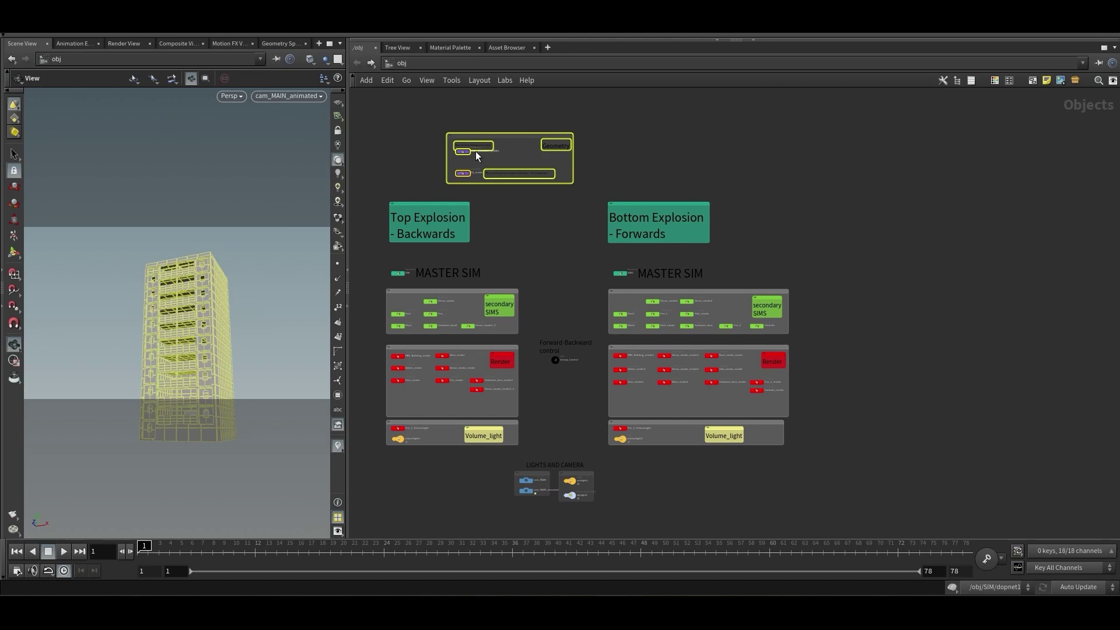
Review the nodes inside the Geometry box by selecting them as a group, and clear the selection
drag(428, 117, 586, 188)
click(533, 201)
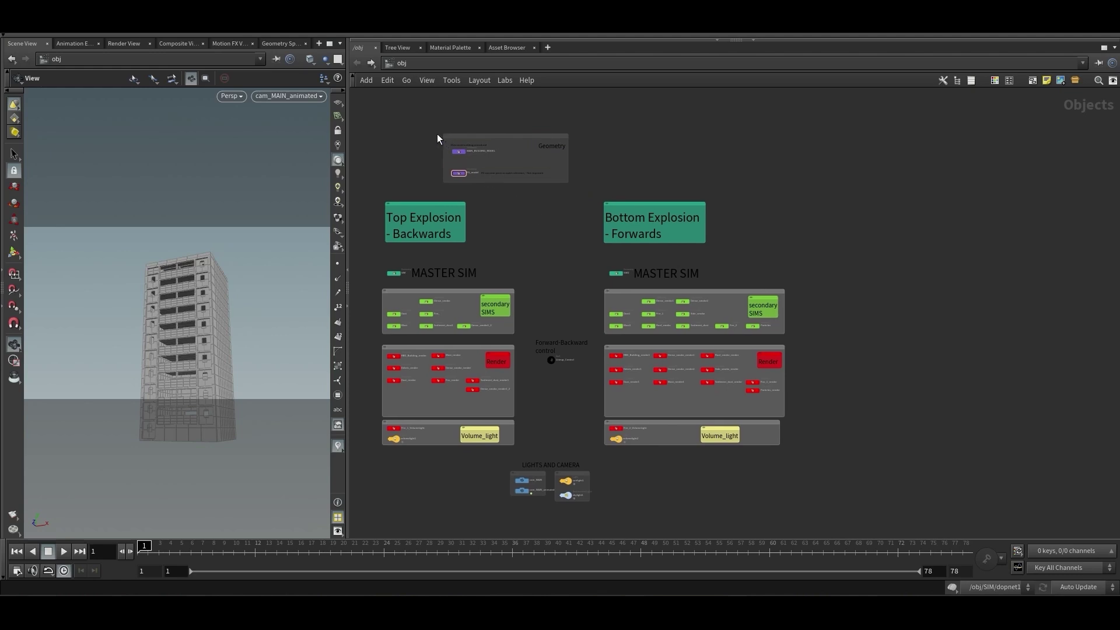
drag(437, 132, 564, 193)
scroll(536, 260, down, 2)
click(531, 250)
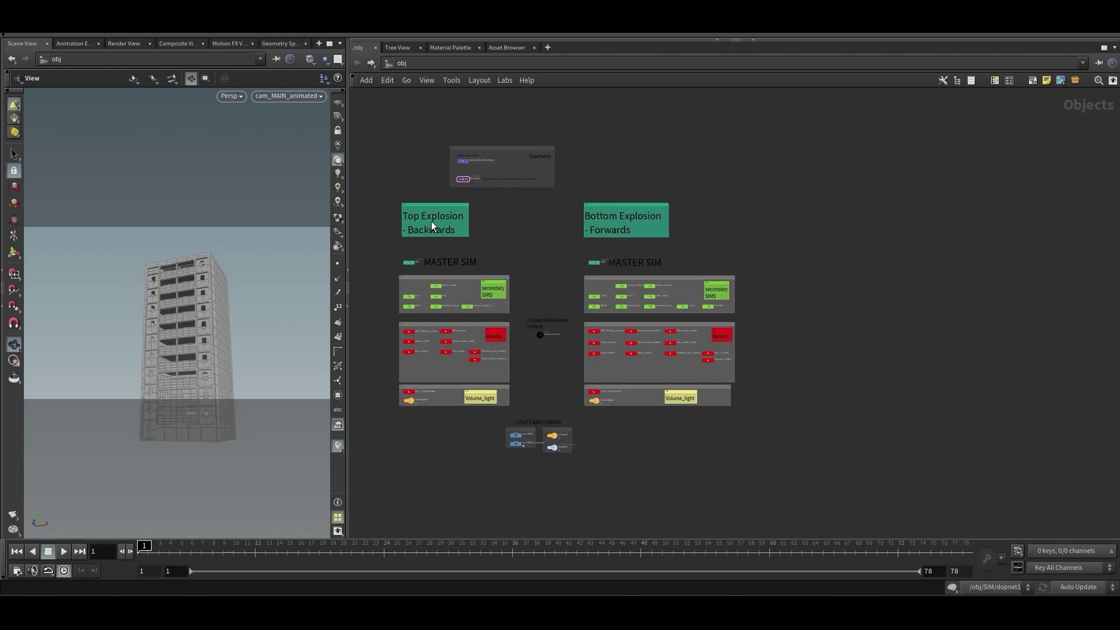
Compare the Top Explosion - Backwards and Bottom Explosion - Forwards networks by selecting each whole group in turn, and clear the selection
drag(387, 197, 526, 413)
click(544, 403)
drag(582, 202, 758, 411)
click(614, 254)
drag(569, 199, 753, 450)
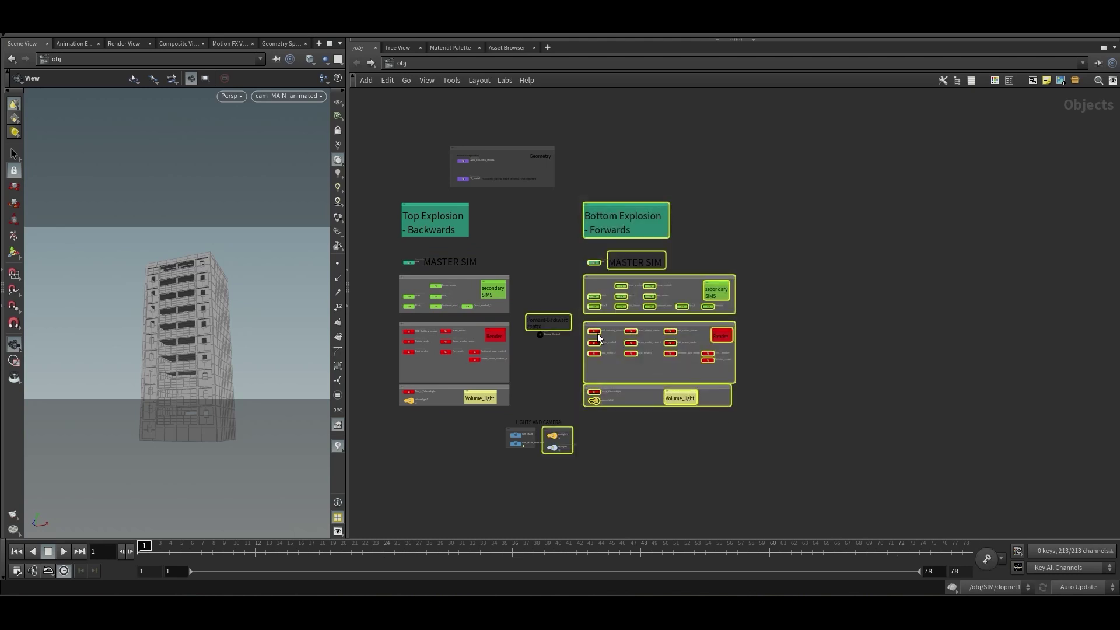
drag(390, 199, 521, 411)
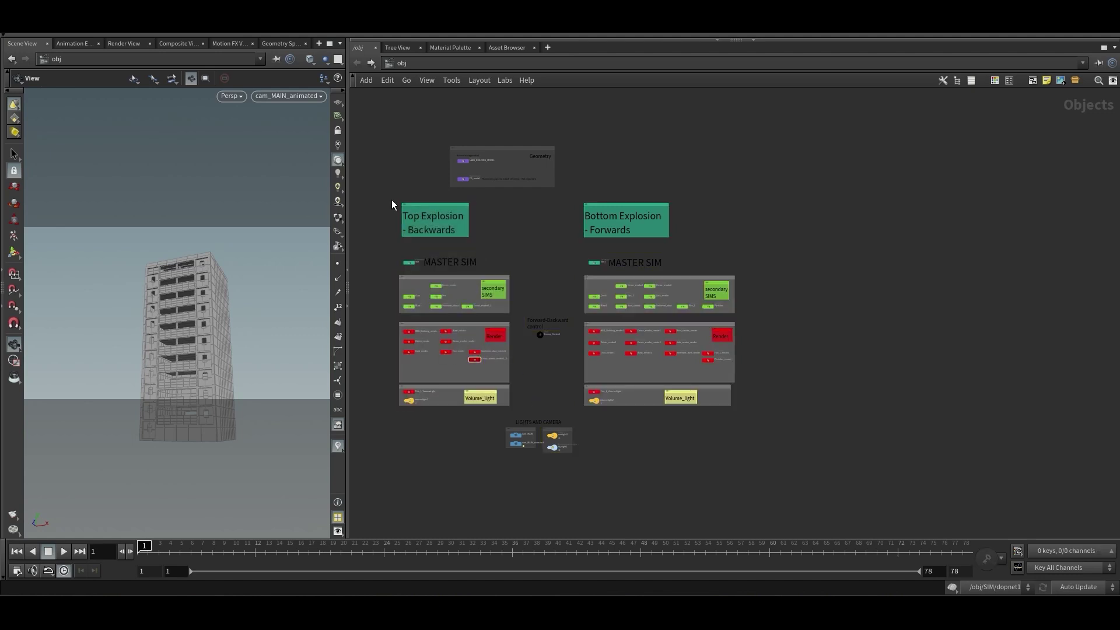
drag(393, 197, 523, 413)
click(540, 400)
drag(580, 197, 760, 410)
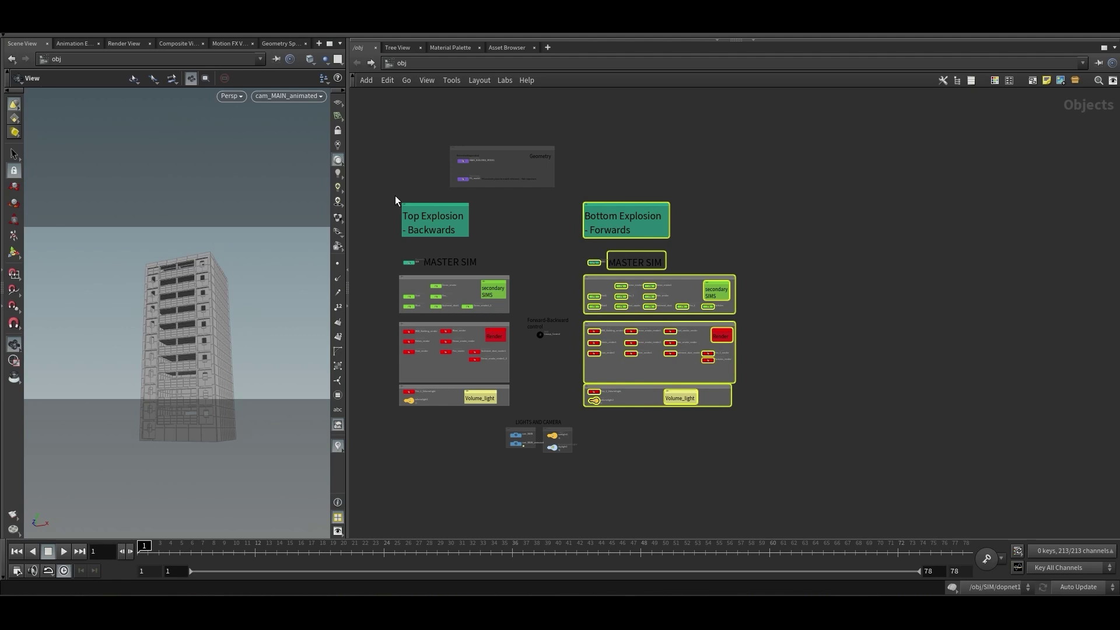
drag(395, 196, 524, 412)
click(536, 392)
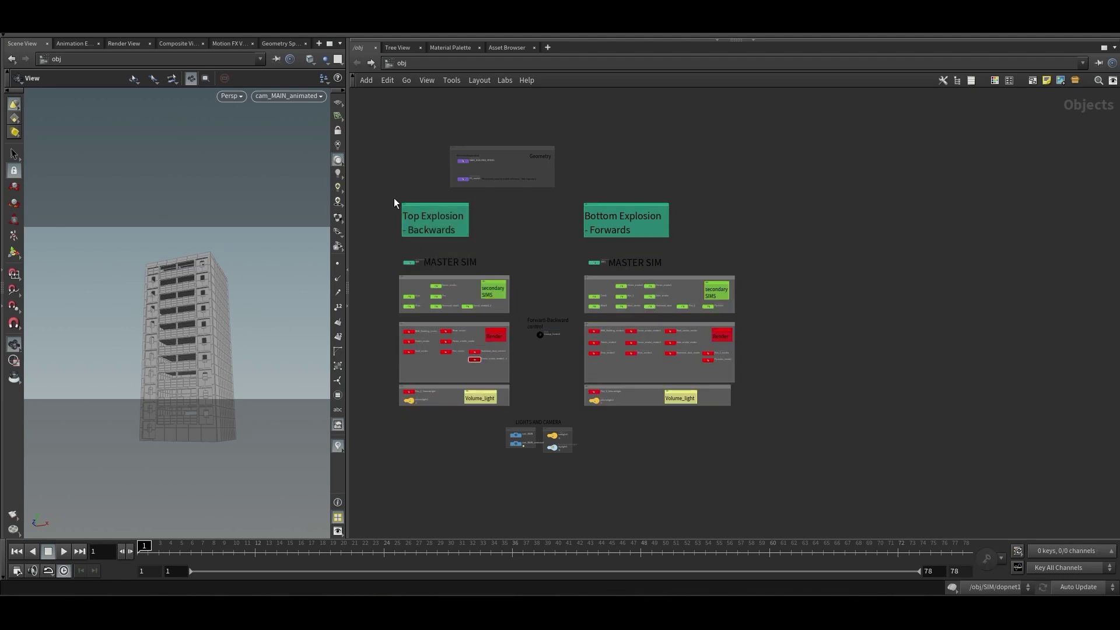
drag(393, 198, 519, 413)
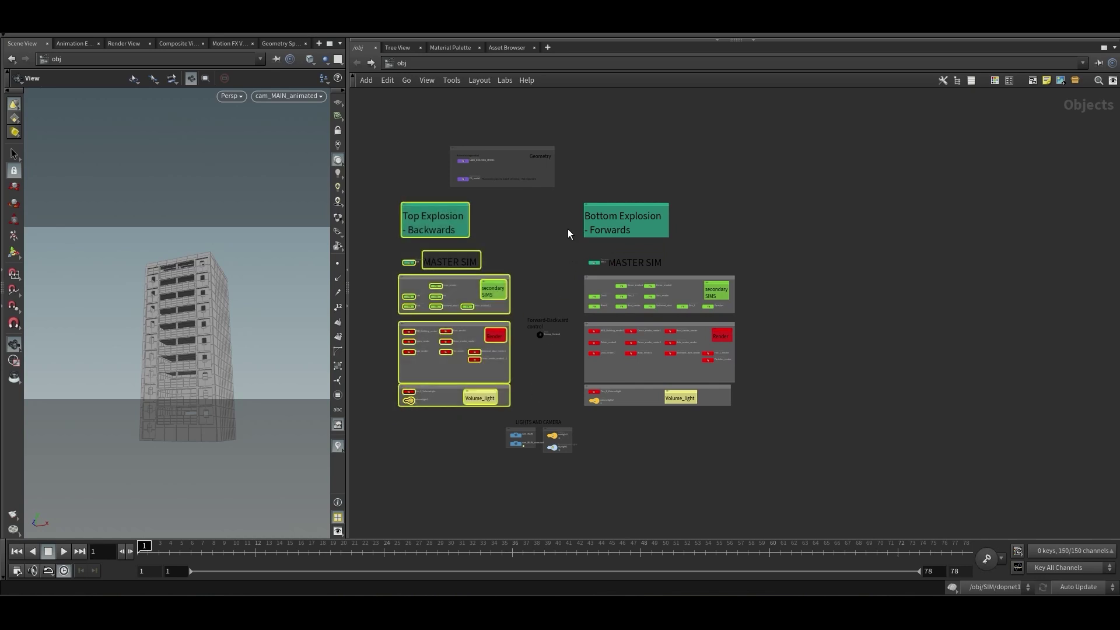
drag(576, 199, 761, 412)
key(shift+o)
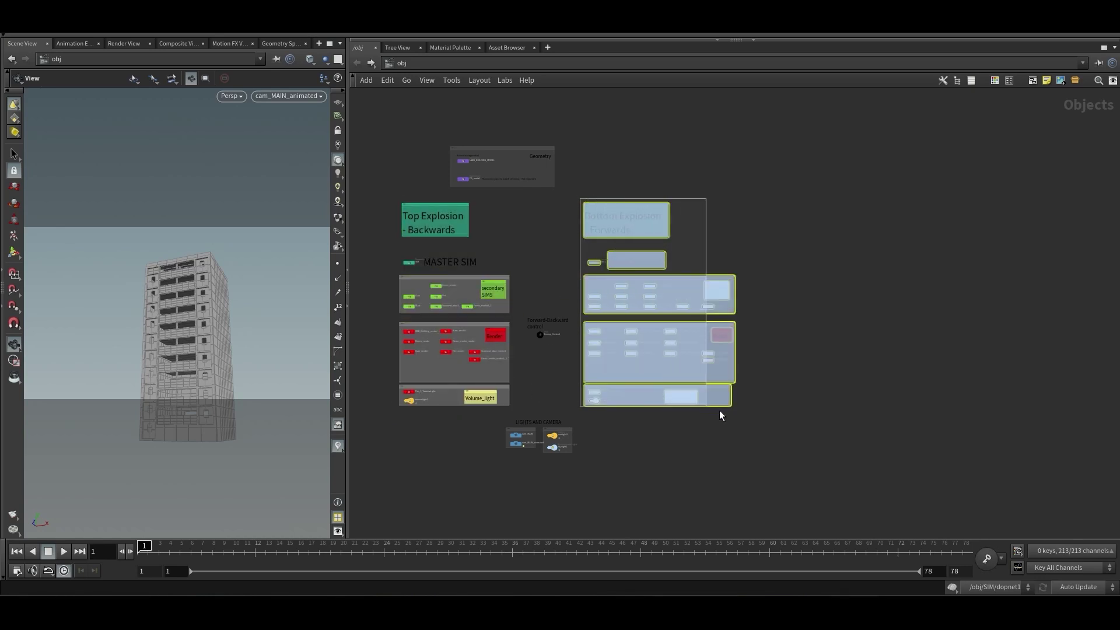
click(517, 239)
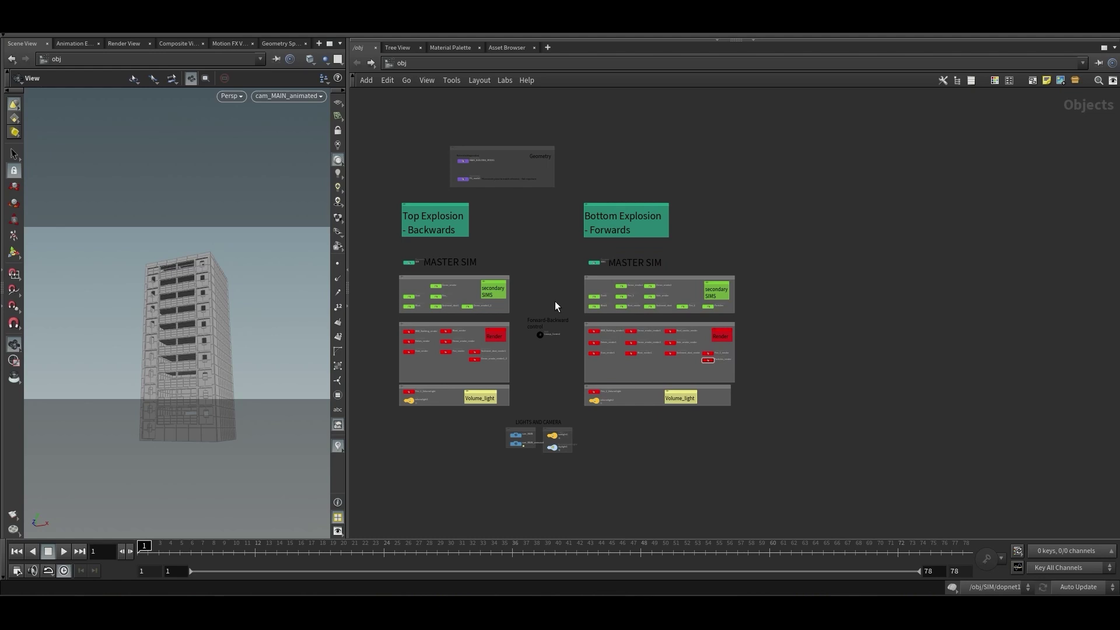
Examine the Lineup_Control null and its Forward-Backward control note between the two explosion groups
click(540, 334)
scroll(534, 345, up, 4)
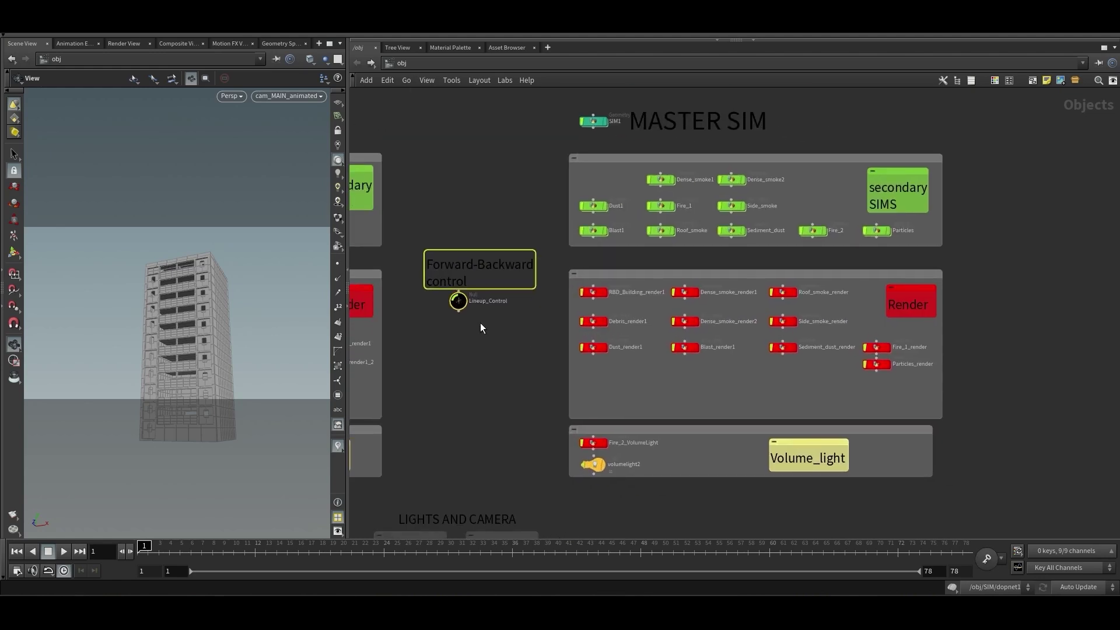
click(458, 268)
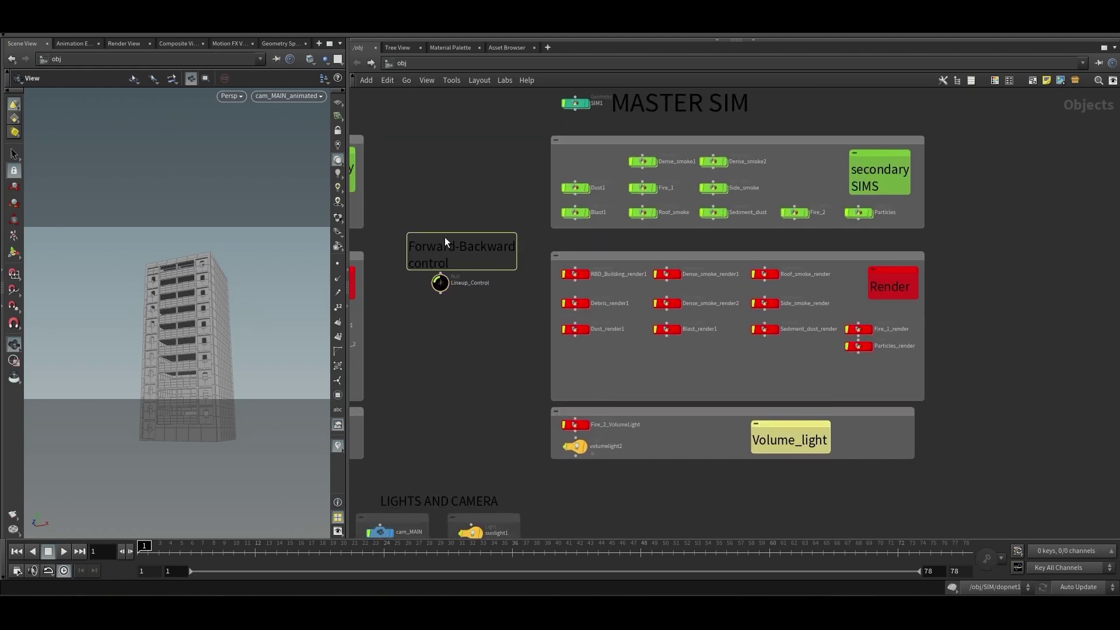
scroll(458, 345, down, 3)
click(445, 300)
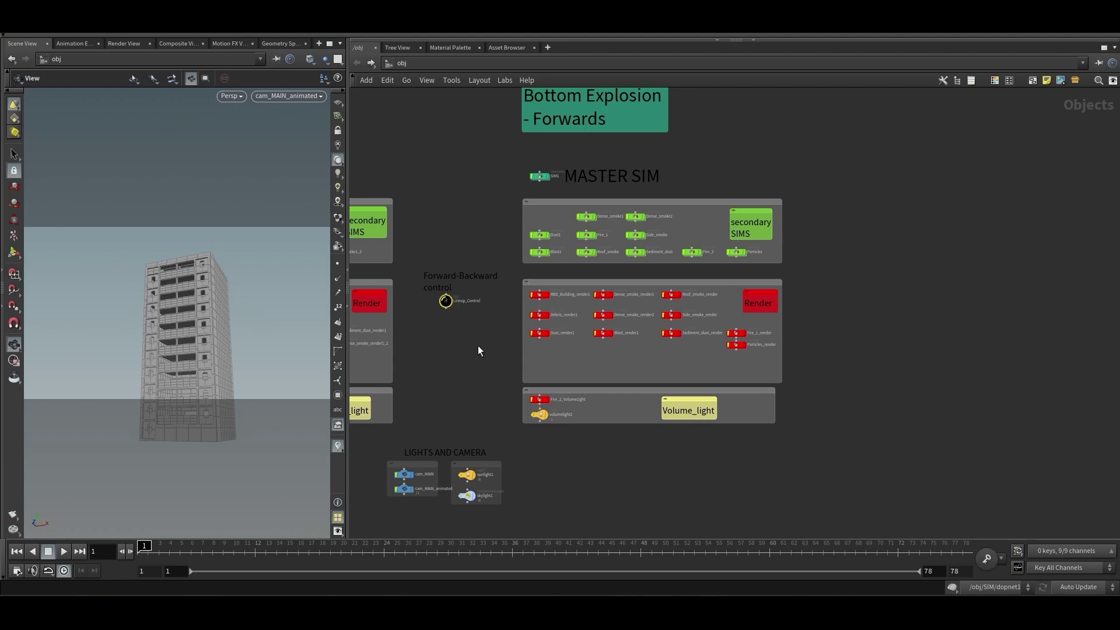
drag(446, 309, 439, 287)
scroll(456, 346, down, 3)
Review the Lights and Camera nodes below the explosion groups by selecting them together, and clear the selection
middle_drag(456, 346, 556, 400)
scroll(564, 395, down, 1)
scroll(555, 401, up, 1)
middle_drag(556, 451, 556, 431)
drag(494, 453, 601, 505)
middle_drag(543, 391, 530, 408)
click(530, 400)
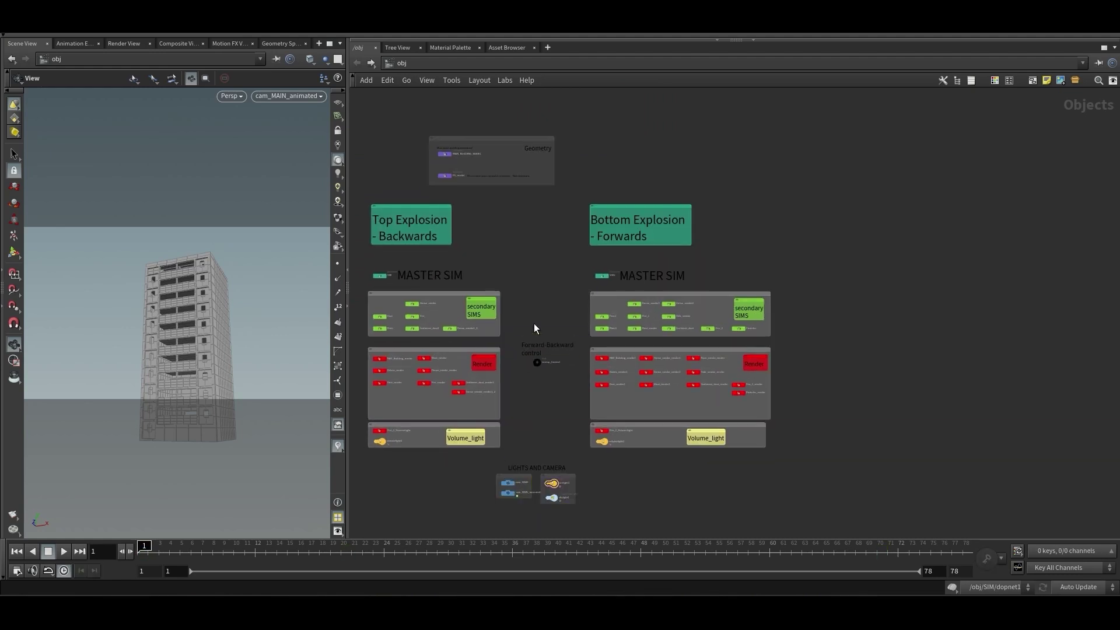
Show the parameters of MAIN_BUILDING_MODEL from the Geometry box and enlarge the parameter pane over the network
scroll(452, 156, up, 3)
middle_drag(453, 156, 446, 183)
scroll(479, 205, up, 2)
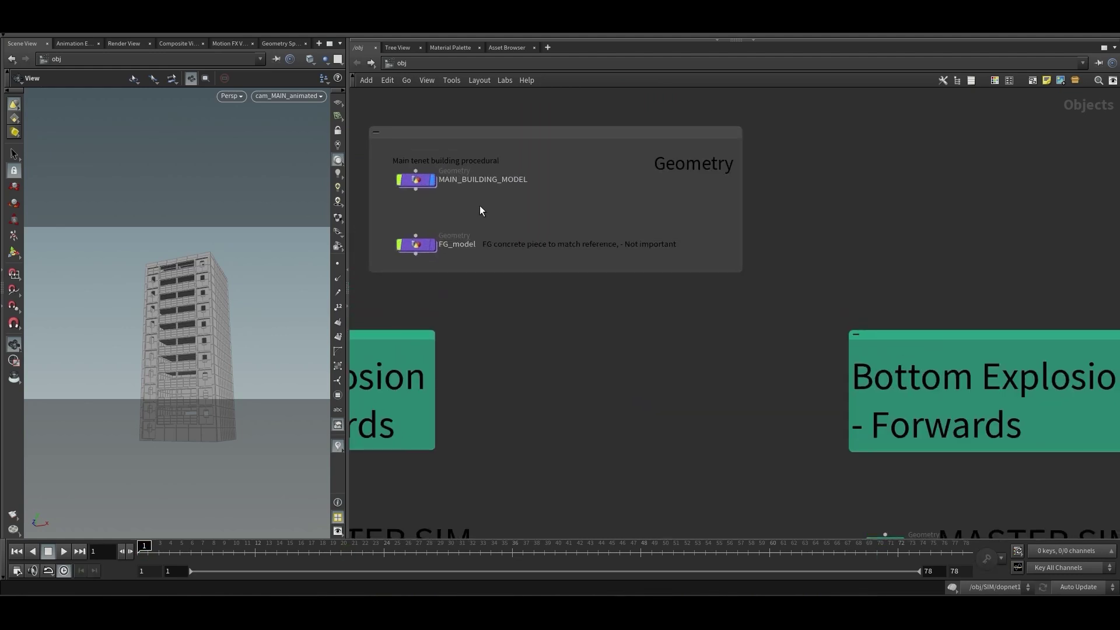
click(420, 183)
key(p)
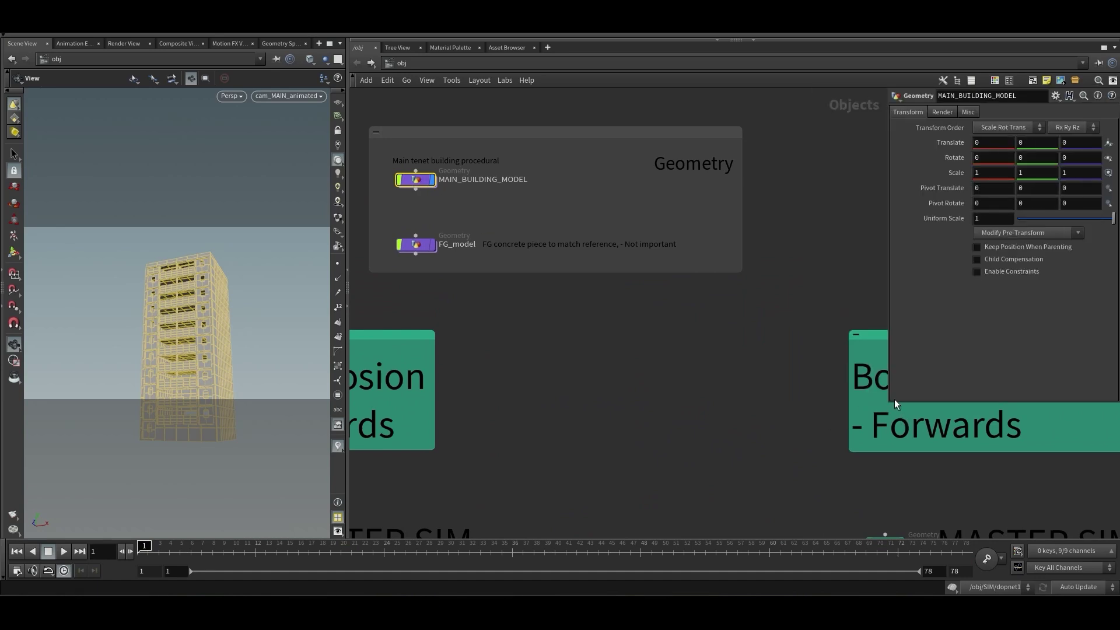
drag(888, 402, 707, 438)
click(641, 409)
Enter the MAIN_BUILDING_MODEL network and display the starting box1 node in the viewport
double_click(418, 182)
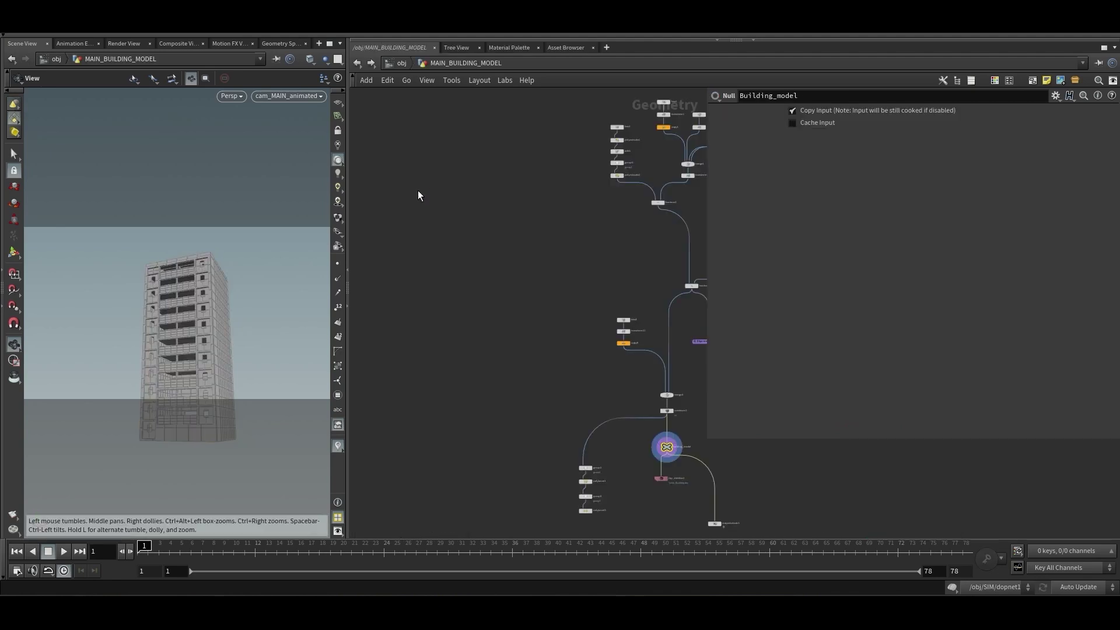
middle_drag(461, 280, 420, 258)
scroll(399, 267, up, 1)
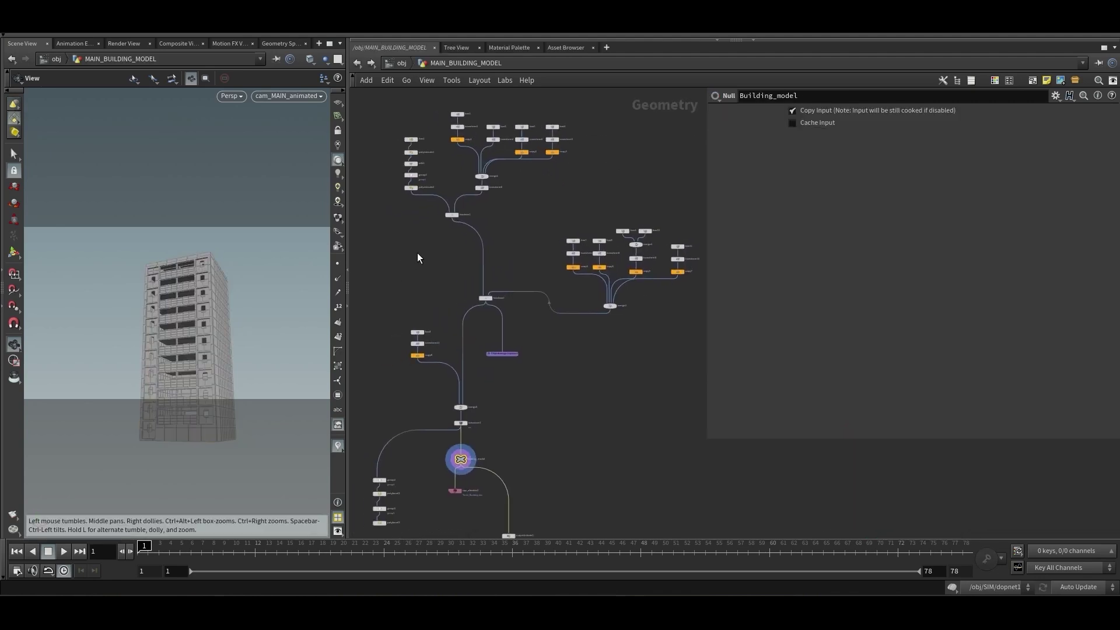
mouse_move(408, 144)
scroll(409, 144, up, 4)
click(431, 129)
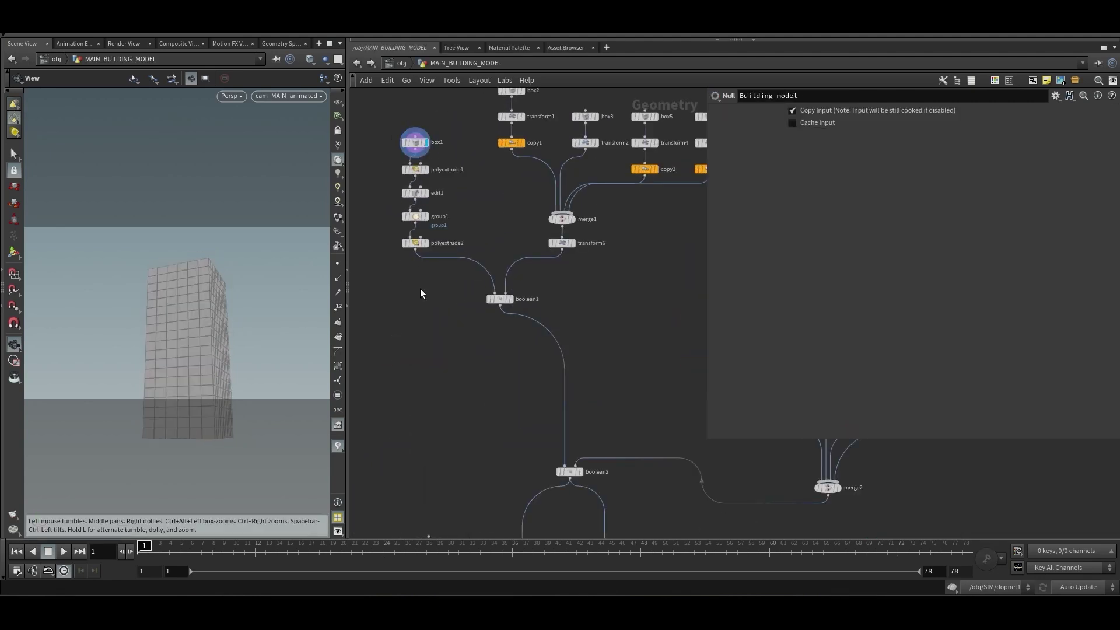
Follow the building's node chain and display the output of boolean1 with its parameters
scroll(420, 288, down, 3)
scroll(423, 361, down, 1)
middle_drag(423, 361, 425, 295)
scroll(430, 286, down, 1)
scroll(447, 196, up, 4)
middle_drag(441, 200, 482, 221)
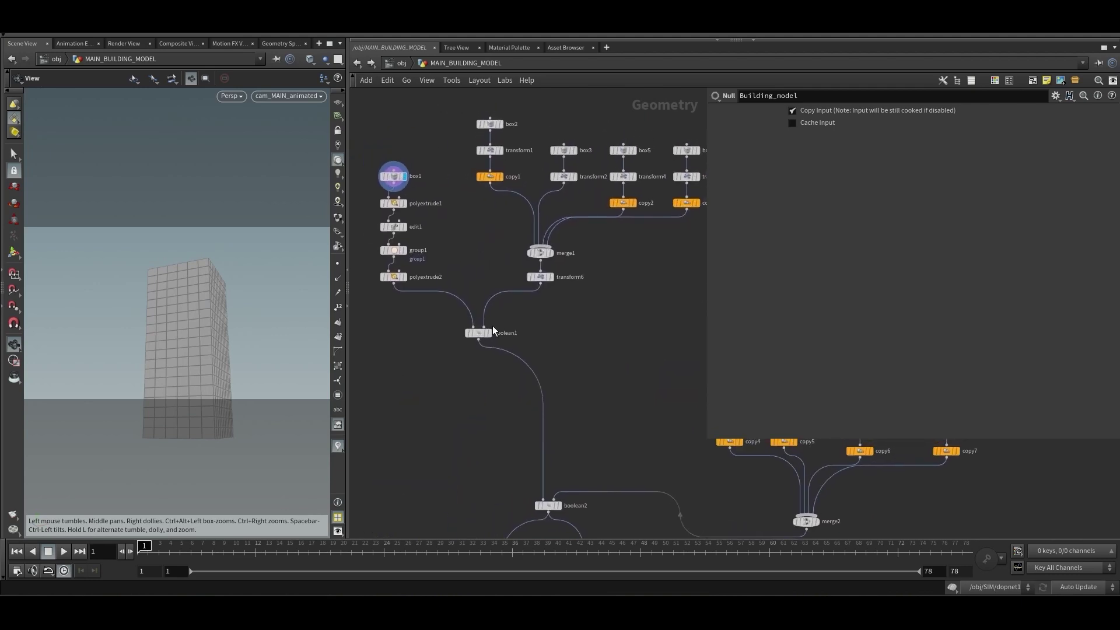
click(493, 318)
click(474, 352)
scroll(473, 403, down, 3)
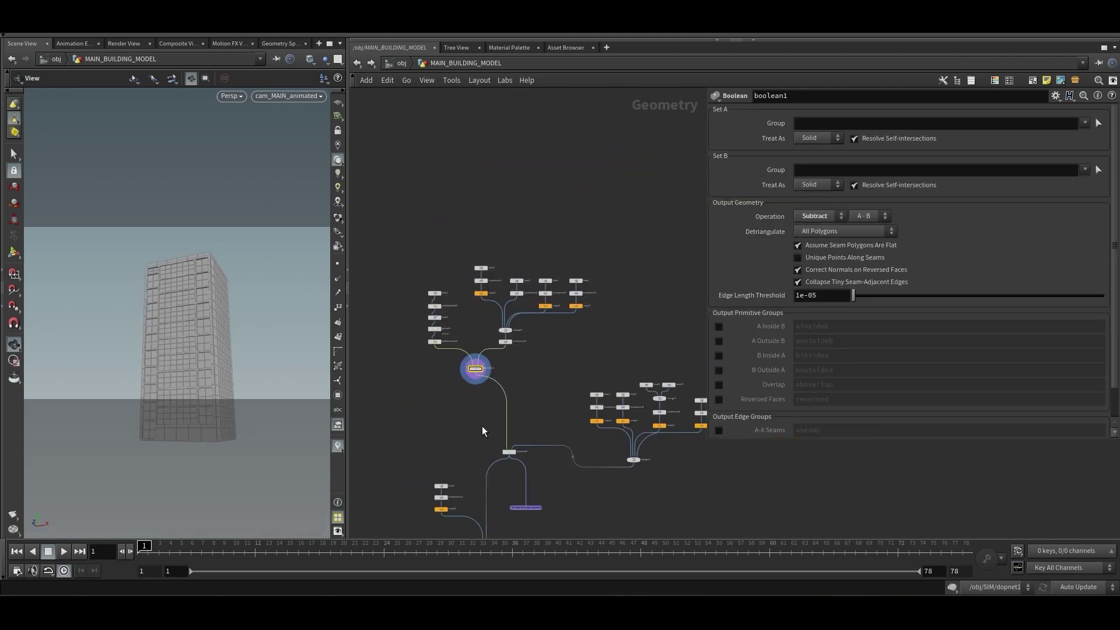
Widen the viewport and display the output of boolean2 to inspect the tower's cut openings from an angle
middle_drag(482, 427, 467, 315)
drag(348, 191, 408, 189)
middle_drag(473, 338, 474, 310)
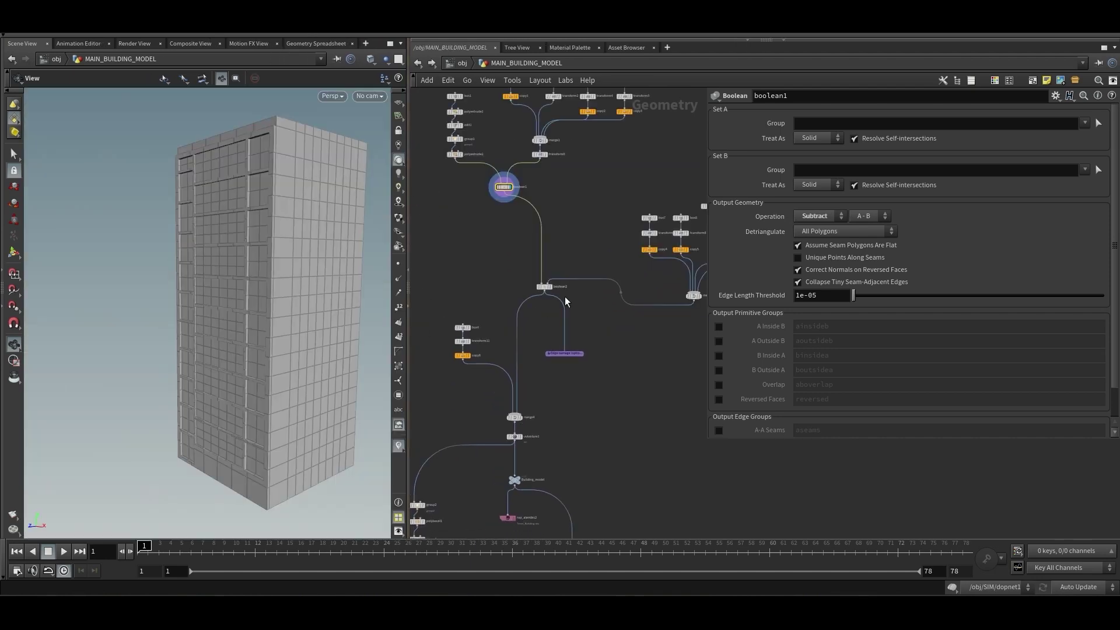
click(551, 286)
drag(274, 309, 268, 277)
scroll(541, 413, down, 2)
middle_drag(541, 413, 542, 283)
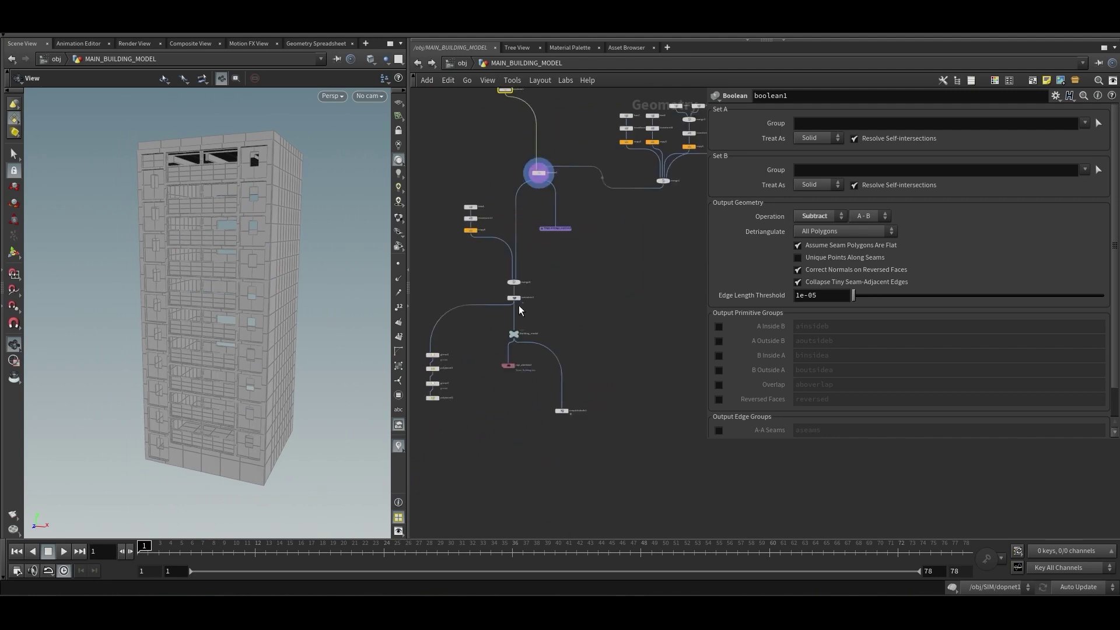
Display the final Building_model null and inspect the finished tower in the viewport
middle_drag(531, 345, 530, 410)
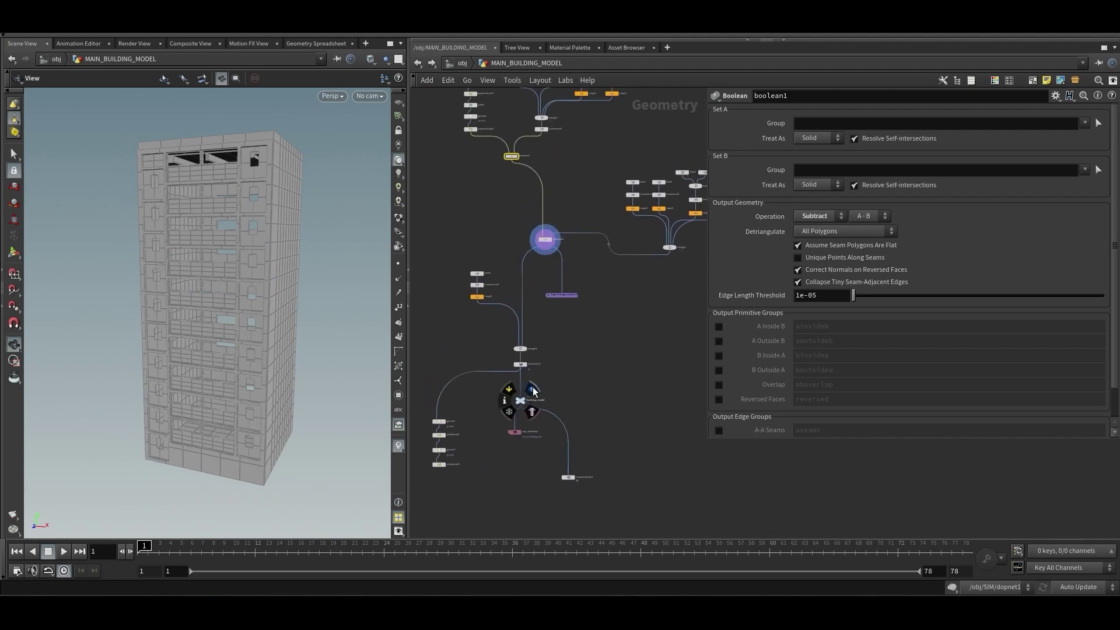
click(527, 398)
mouse_move(244, 298)
mouse_down()
mouse_move(250, 318)
mouse_move(209, 292)
mouse_move(292, 297)
mouse_move(209, 298)
mouse_move(262, 300)
mouse_move(243, 293)
mouse_up()
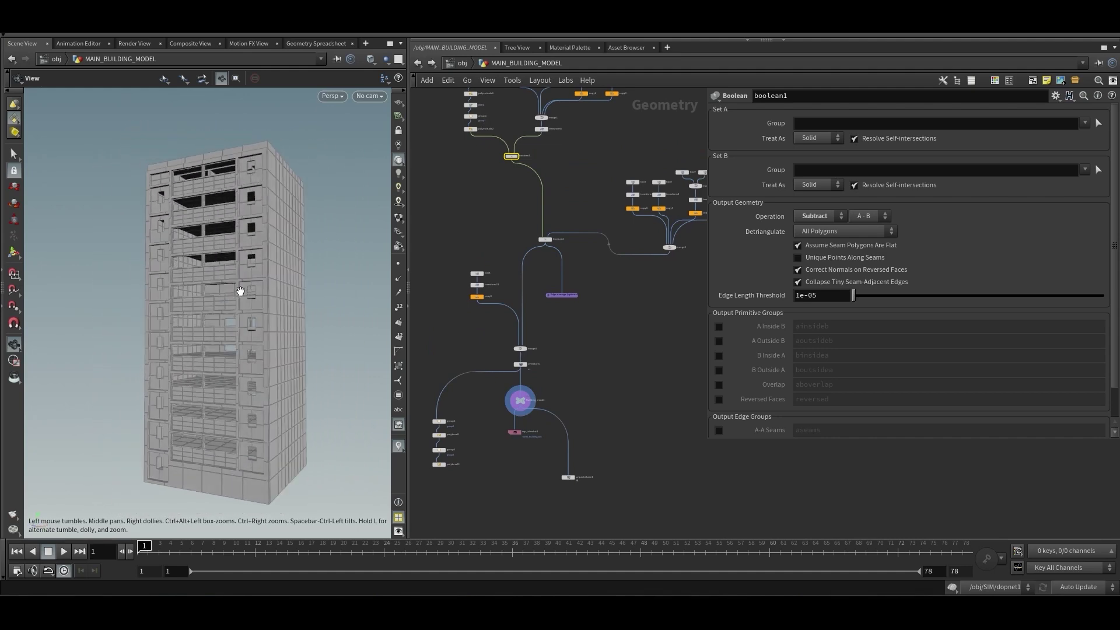
Look through the cam_MAIN camera in the viewport and frame the whole building network
click(370, 95)
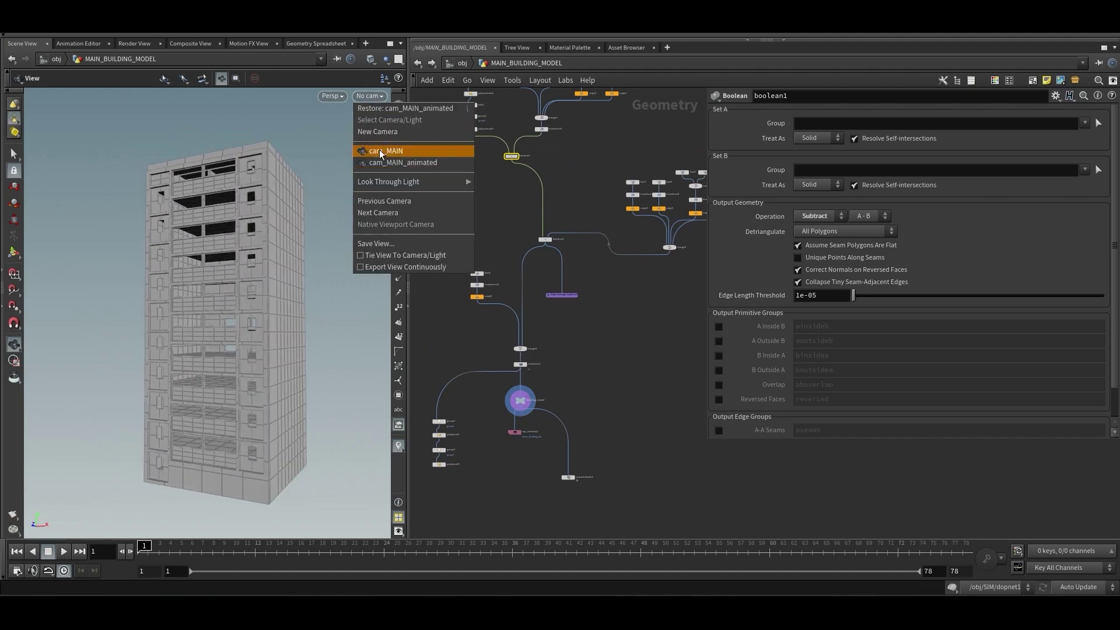
click(411, 153)
key(h)
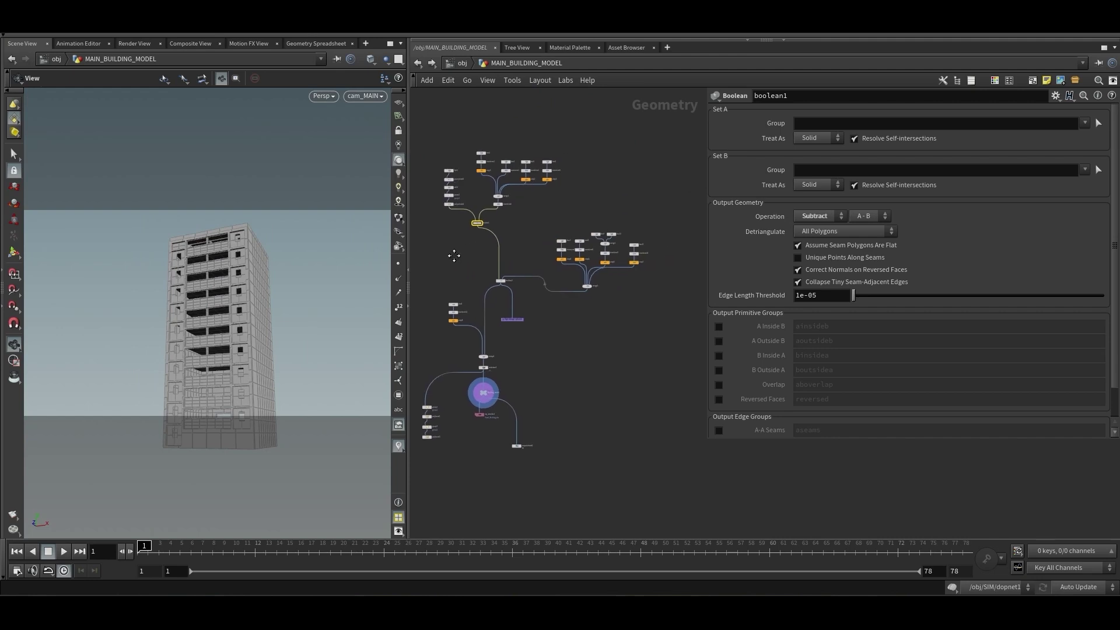
Return to the object level and display the FG_model foreground geometry in the camera view
click(420, 64)
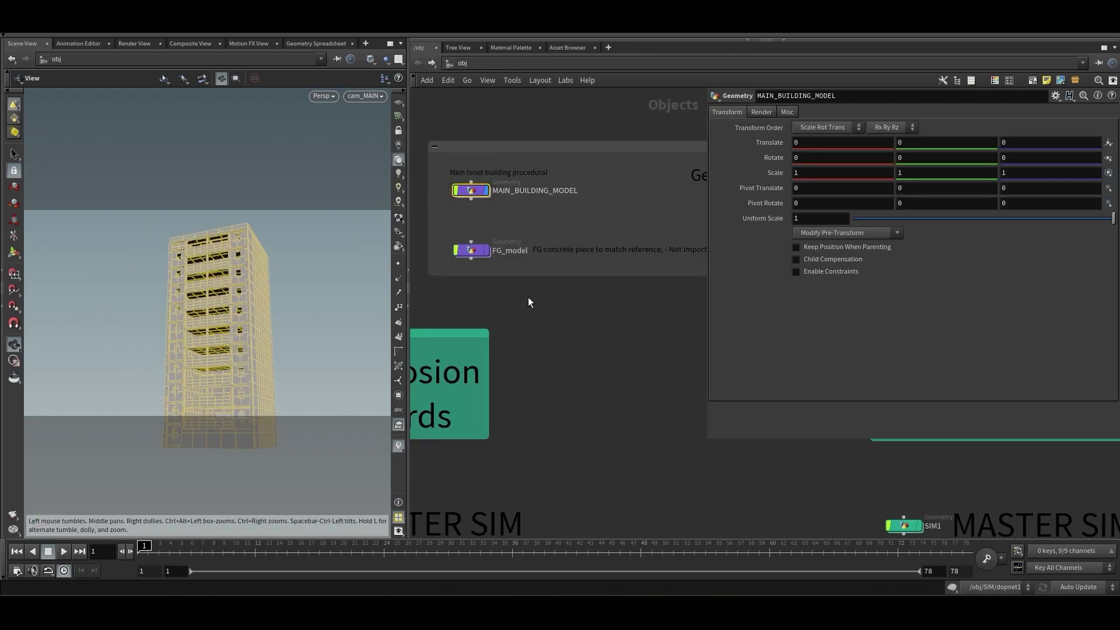
scroll(459, 250, down, 2)
click(455, 215)
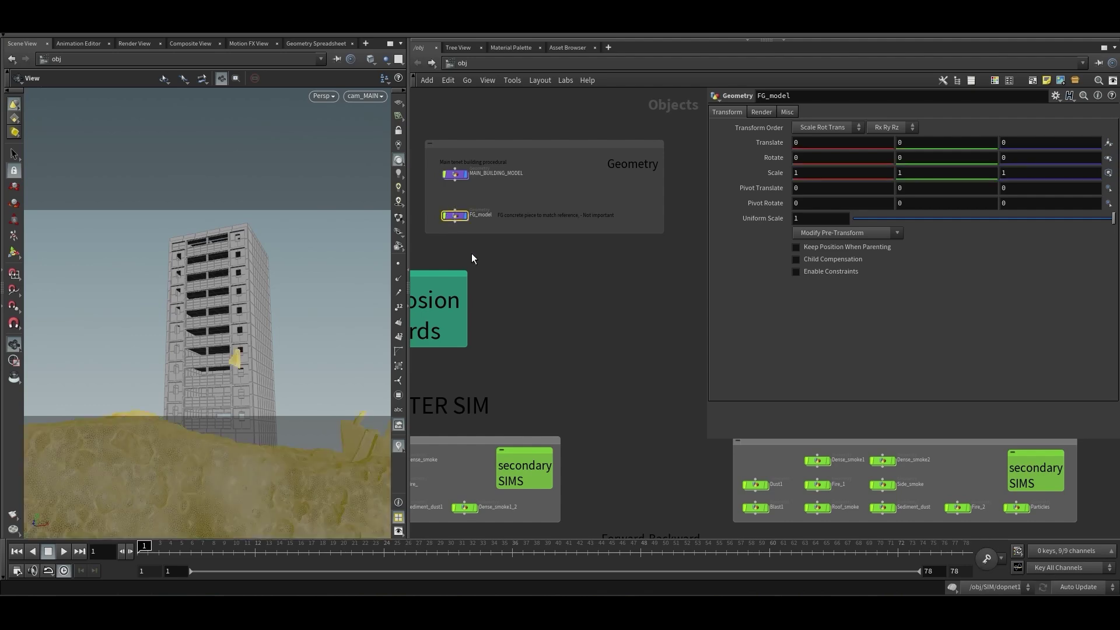
Enter the FG_model network and examine the node chains that build the foreground concrete and debris
double_click(457, 217)
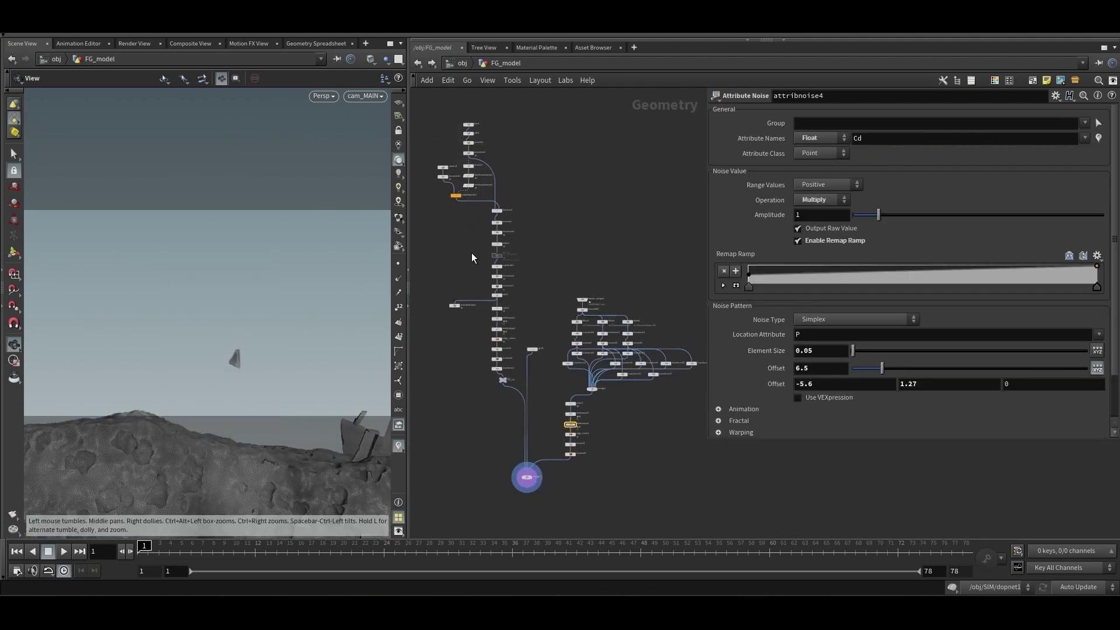
scroll(451, 135, up, 5)
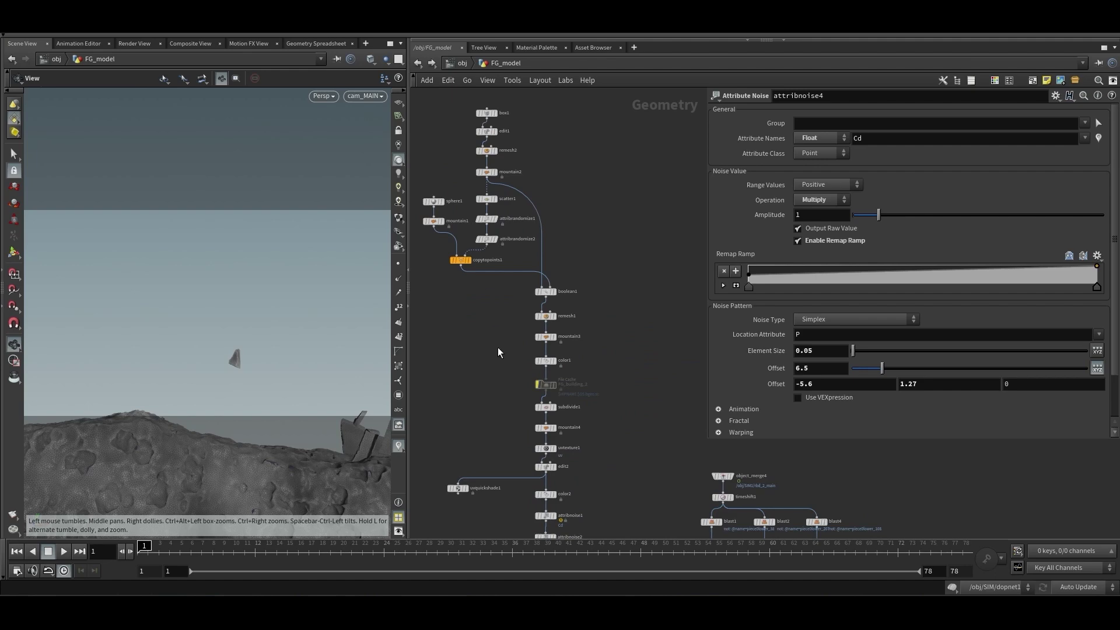
scroll(498, 348, down, 4)
scroll(519, 304, up, 3)
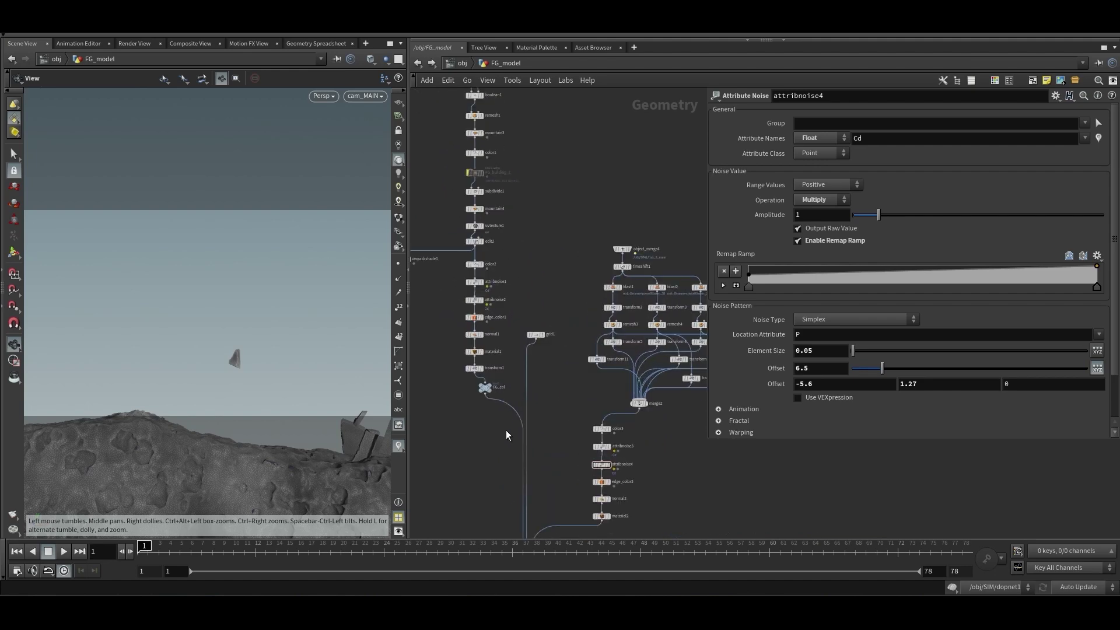
middle_drag(506, 433, 500, 401)
scroll(499, 398, down, 3)
middle_drag(529, 291, 546, 320)
Return to the object level and hide the FG_model geometry
click(417, 62)
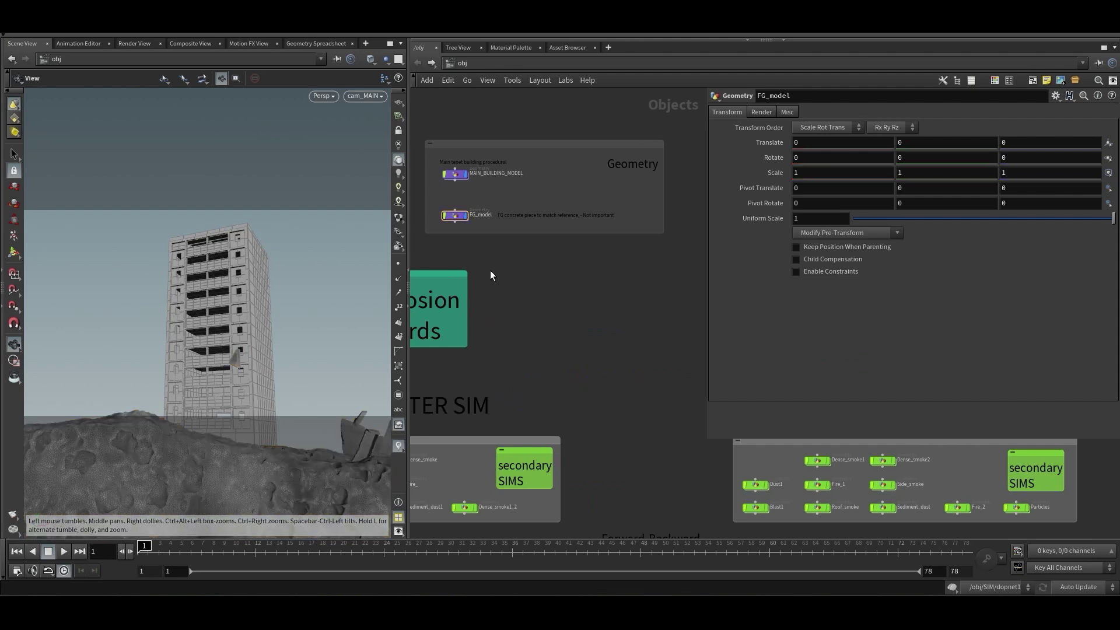
click(456, 216)
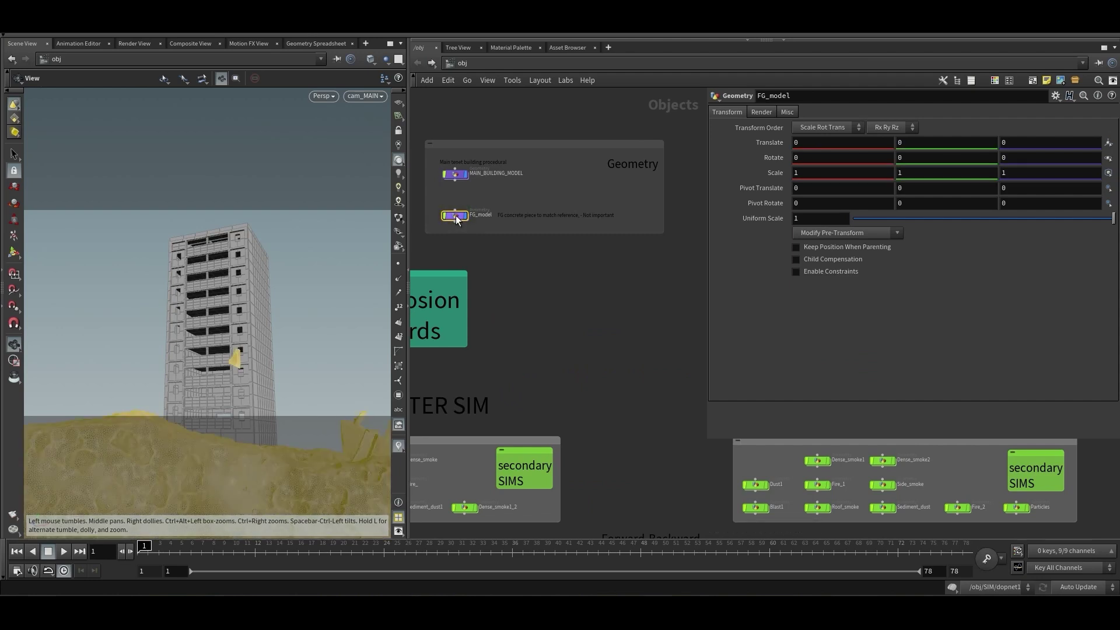
click(493, 263)
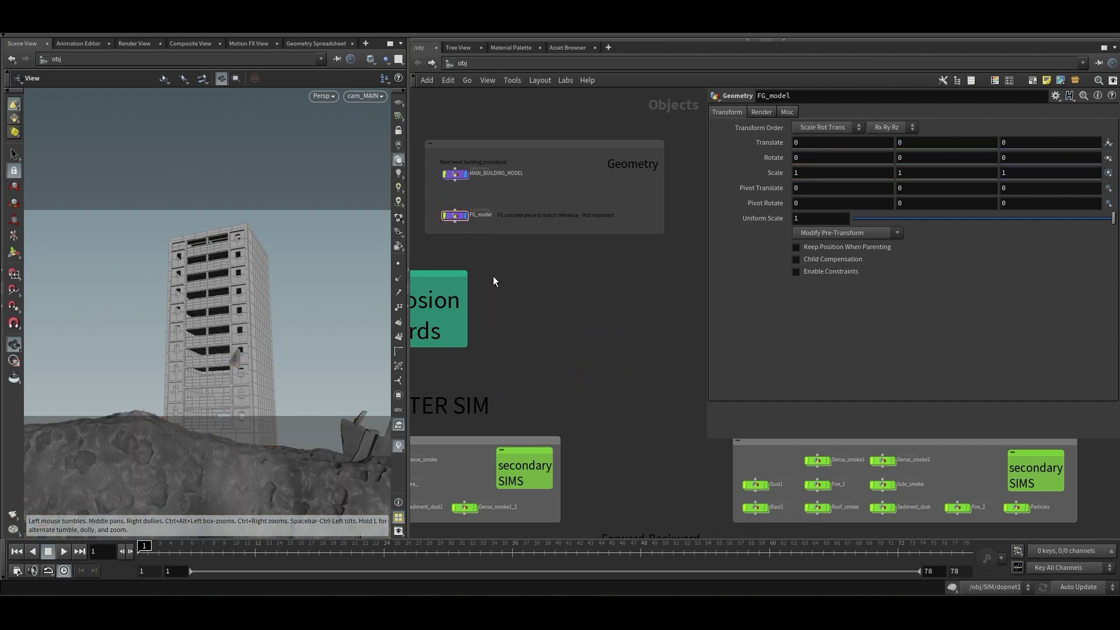
click(467, 216)
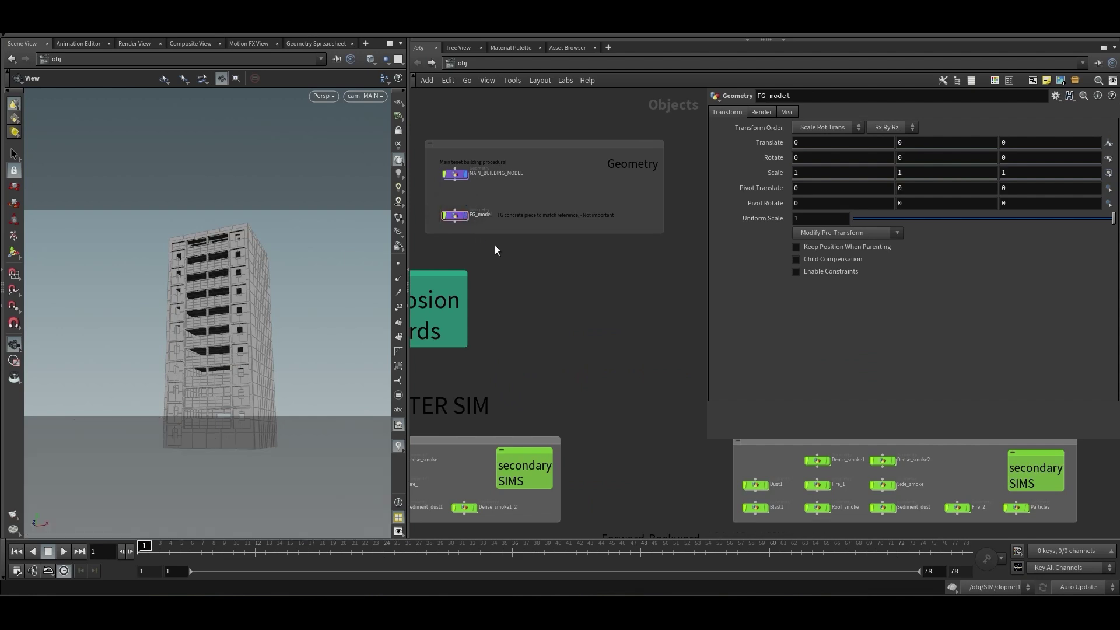
Frame the whole object network, select the Top Explosion - Backwards nodes and widen the network pane
click(457, 176)
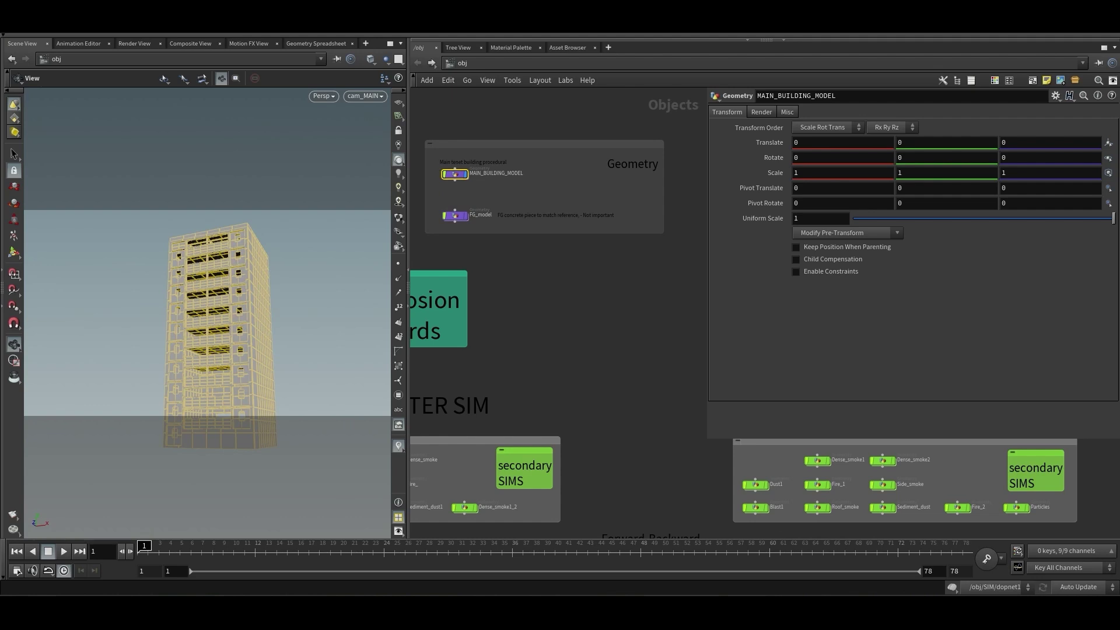
key(h)
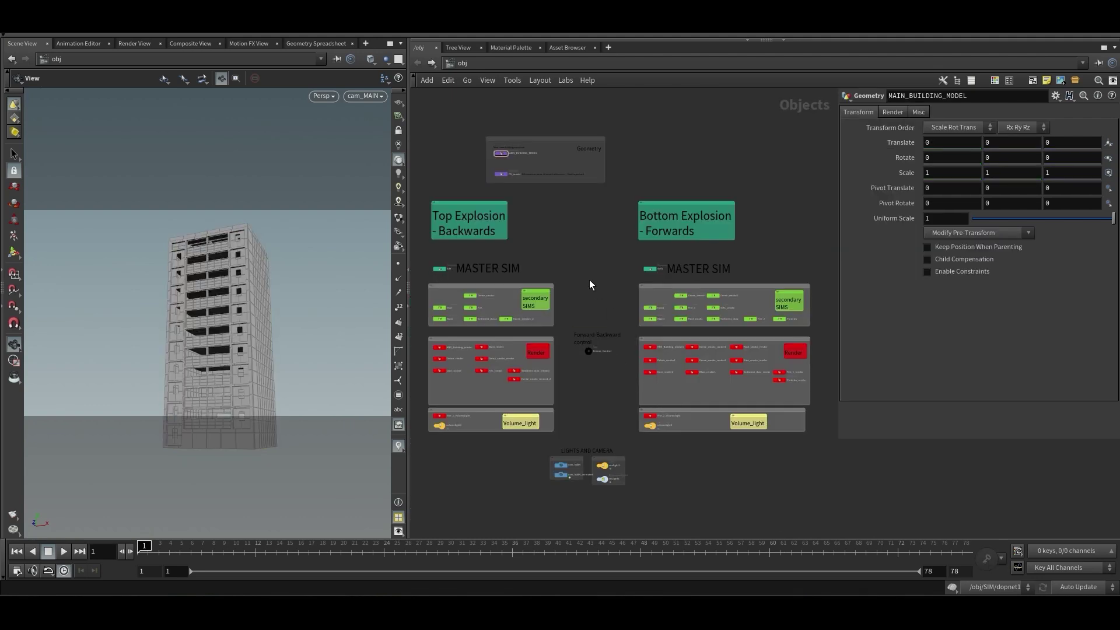
drag(417, 195, 565, 442)
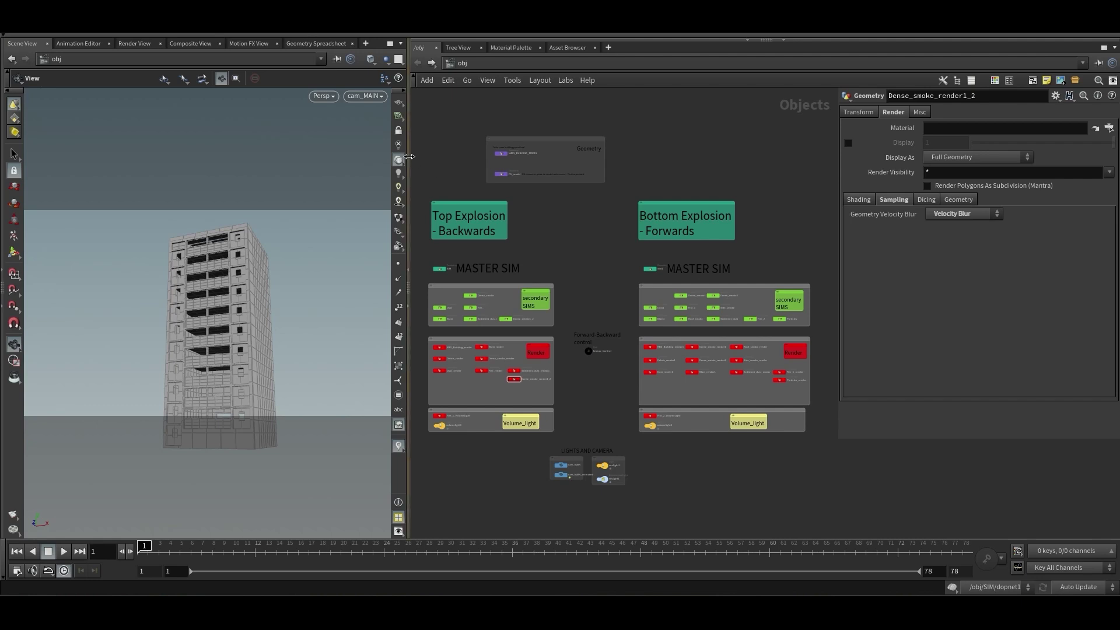
drag(409, 175, 381, 178)
Select MAIN_BUILDING_MODEL in the Geometry box to point out the source building of both explosion setups
scroll(489, 155, up, 5)
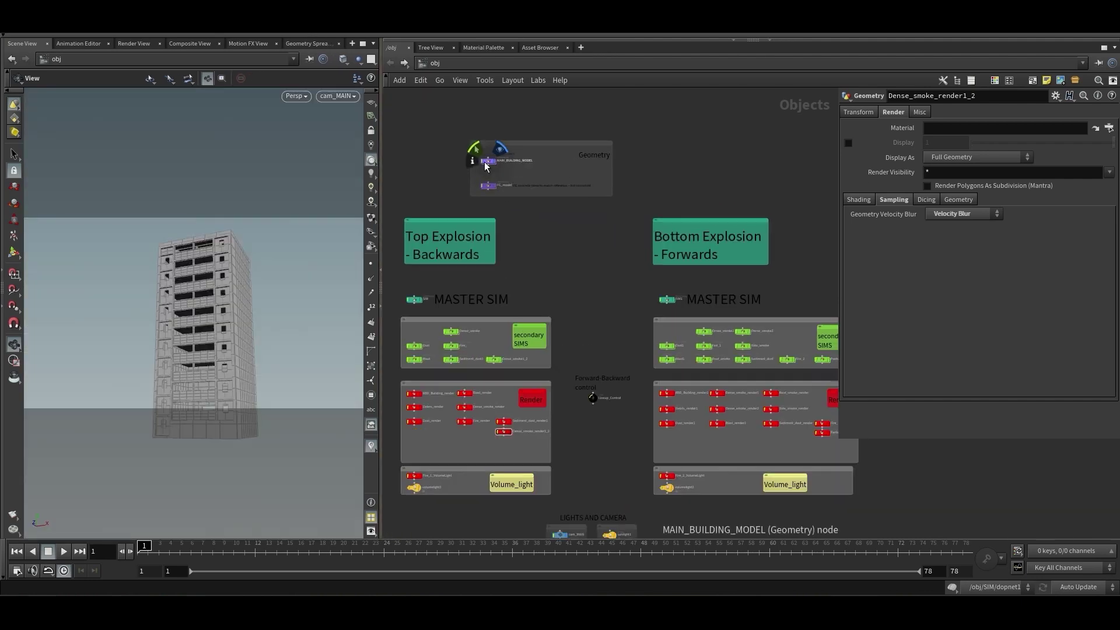
click(491, 160)
drag(584, 140, 476, 177)
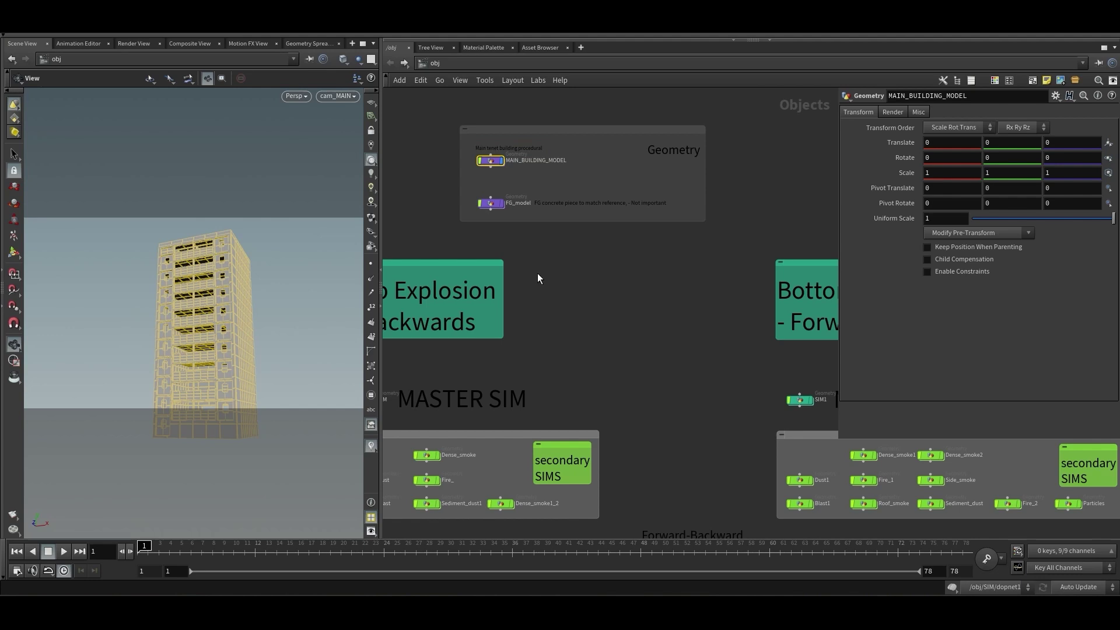
scroll(538, 273, down, 3)
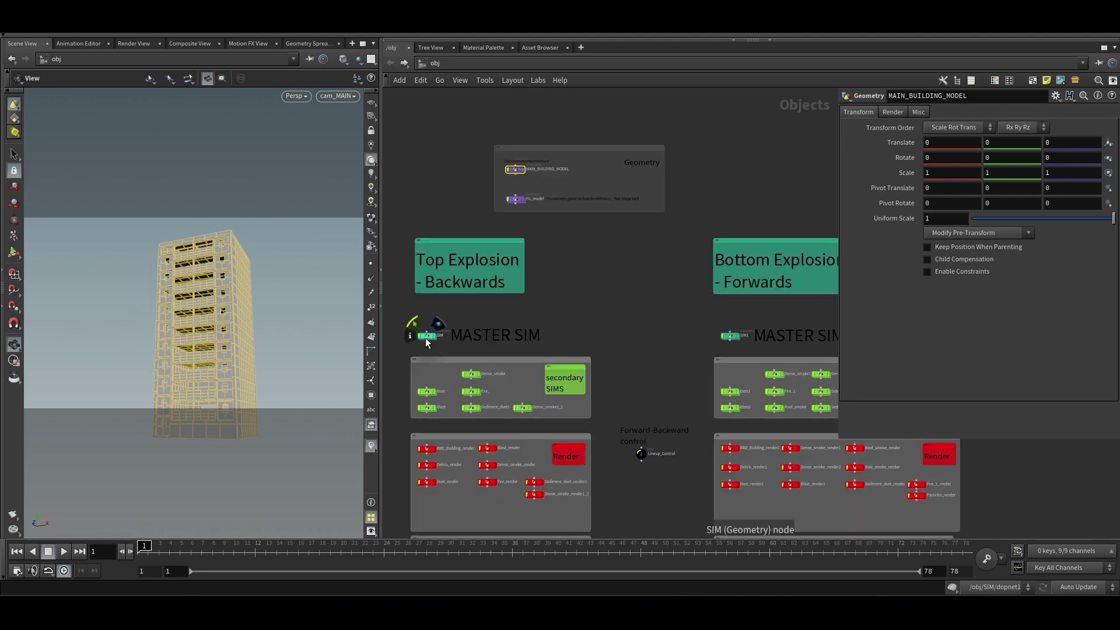
Compare the two master simulation nodes, SIM for the Top Explosion and SIM1 for the Bottom Explosion, with their secondary groups
click(425, 336)
click(733, 336)
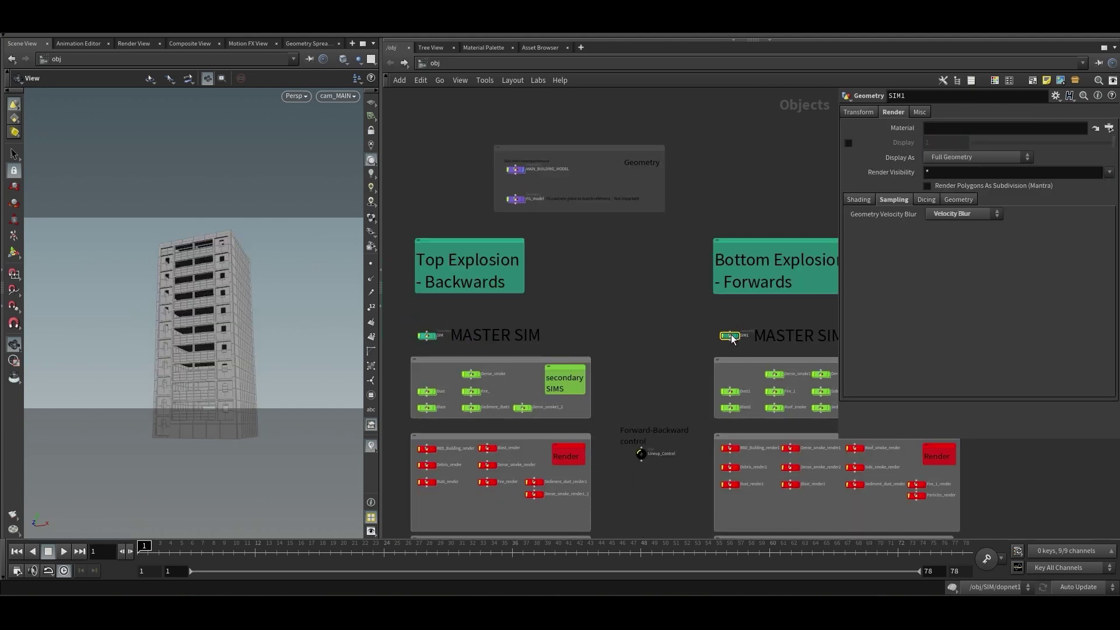
scroll(623, 333, down, 2)
middle_drag(622, 332, 591, 292)
scroll(451, 294, up, 2)
middle_drag(451, 294, 401, 233)
click(415, 237)
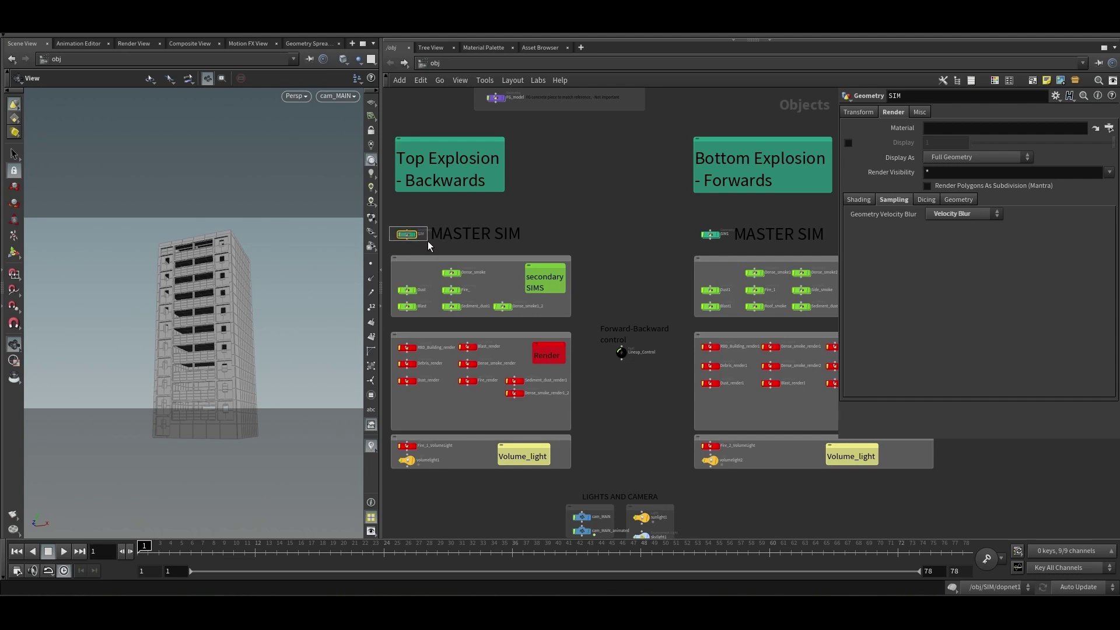
click(711, 235)
middle_drag(408, 253, 413, 265)
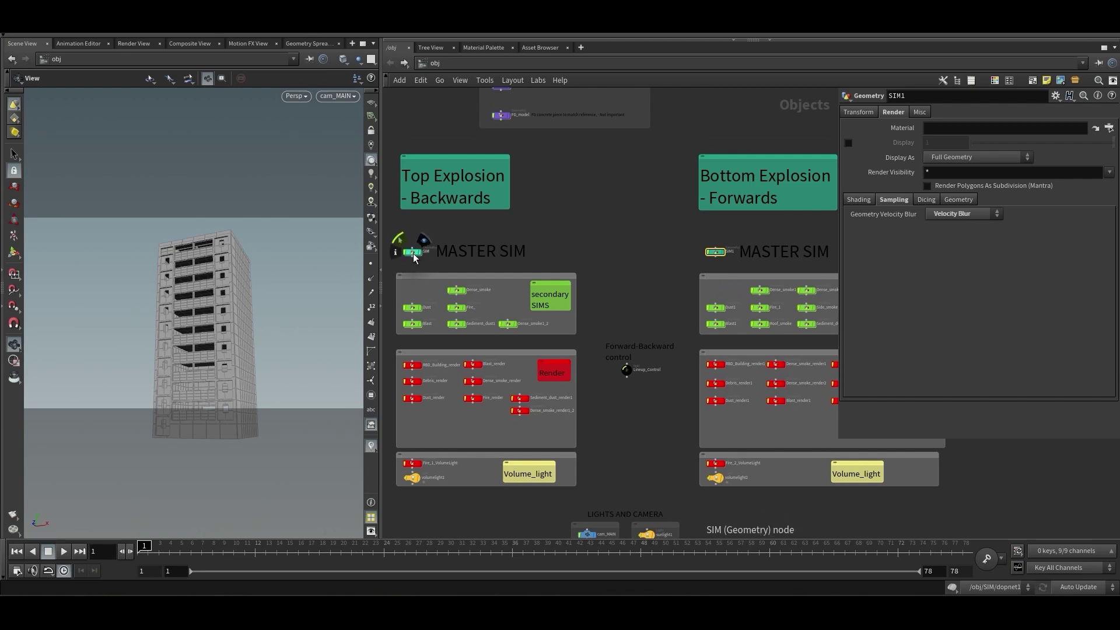
Enter the SIM network and examine its fracturing, main RBD sim, and debris sims and instancing sections
double_click(412, 253)
scroll(616, 307, down, 3)
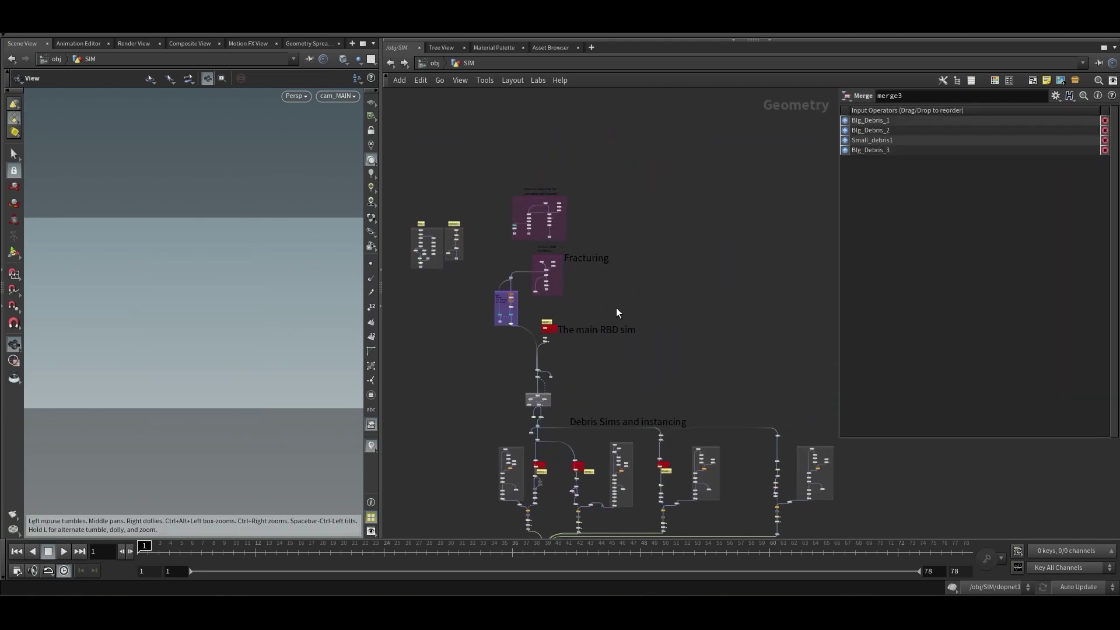
scroll(598, 242, up, 3)
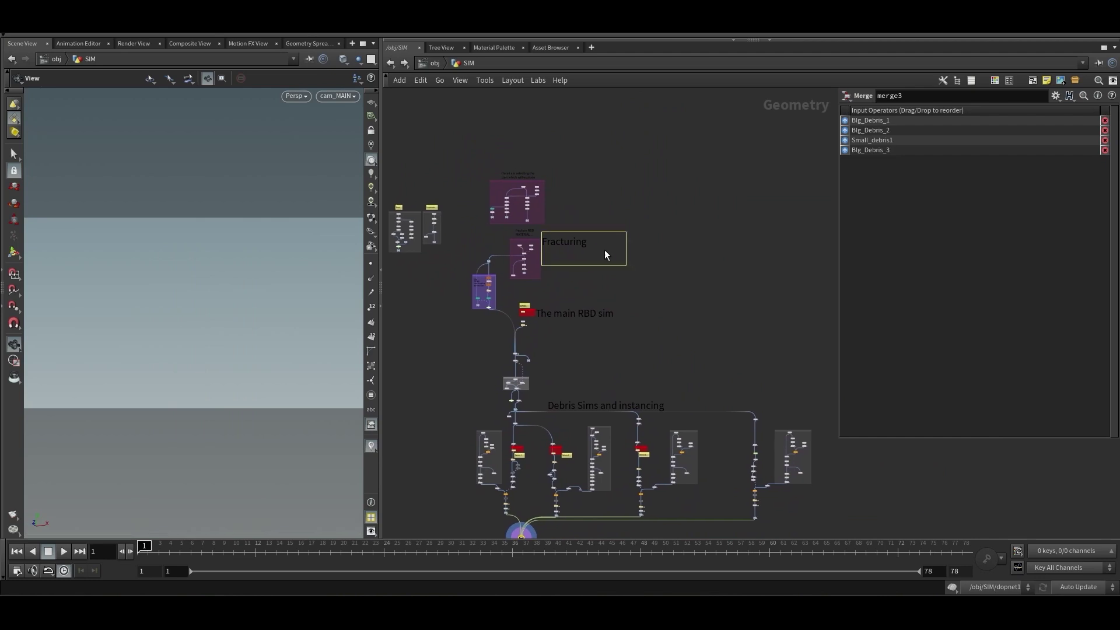
scroll(572, 243, up, 3)
middle_drag(653, 314, 573, 250)
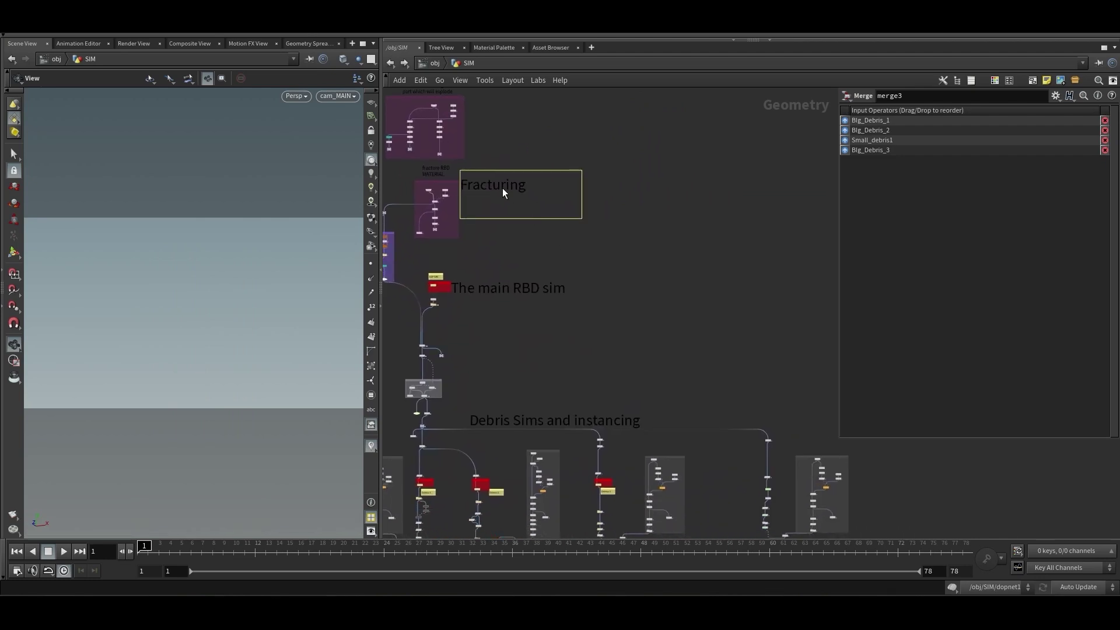
scroll(600, 262, down, 2)
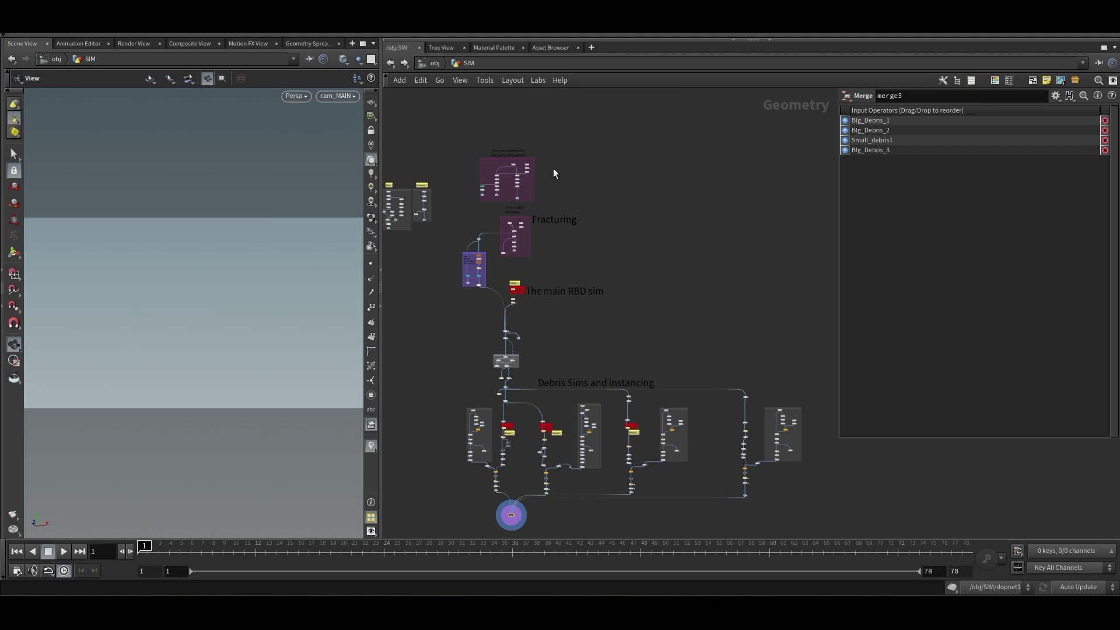
Display and select object_merge5, the imported building in the exploding-part selection network, and enlarge the viewport
scroll(487, 154, up, 8)
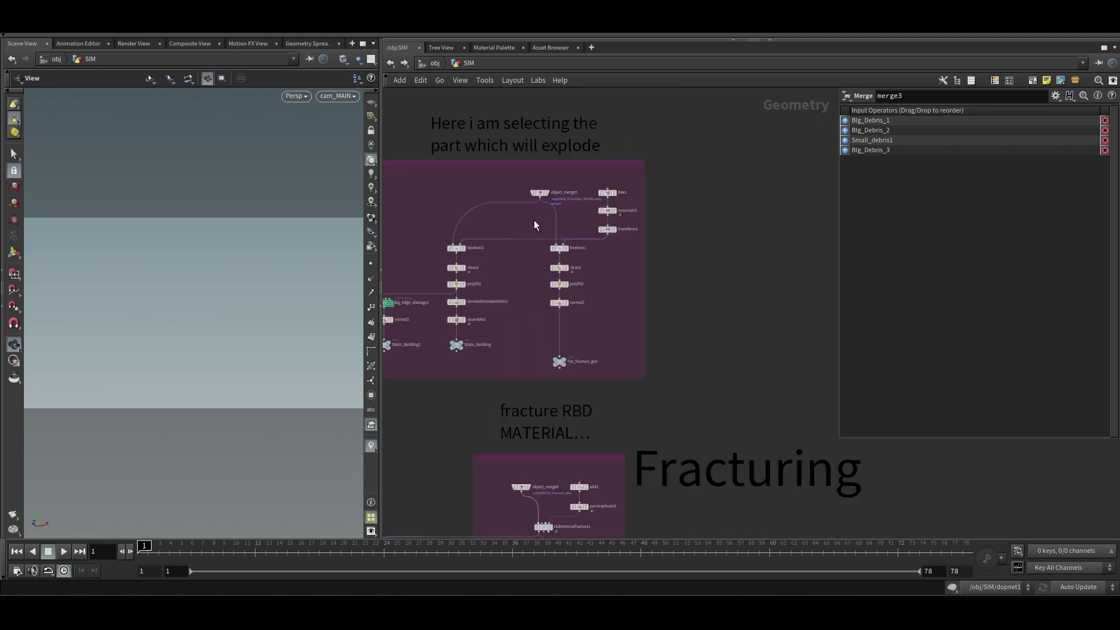
scroll(517, 259, up, 2)
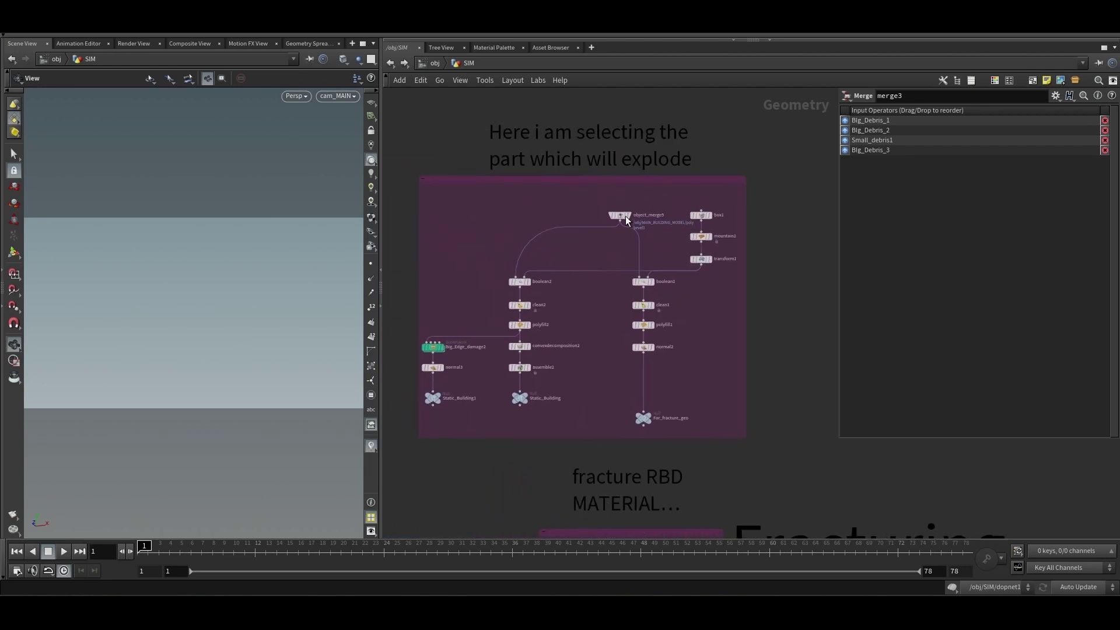
click(631, 201)
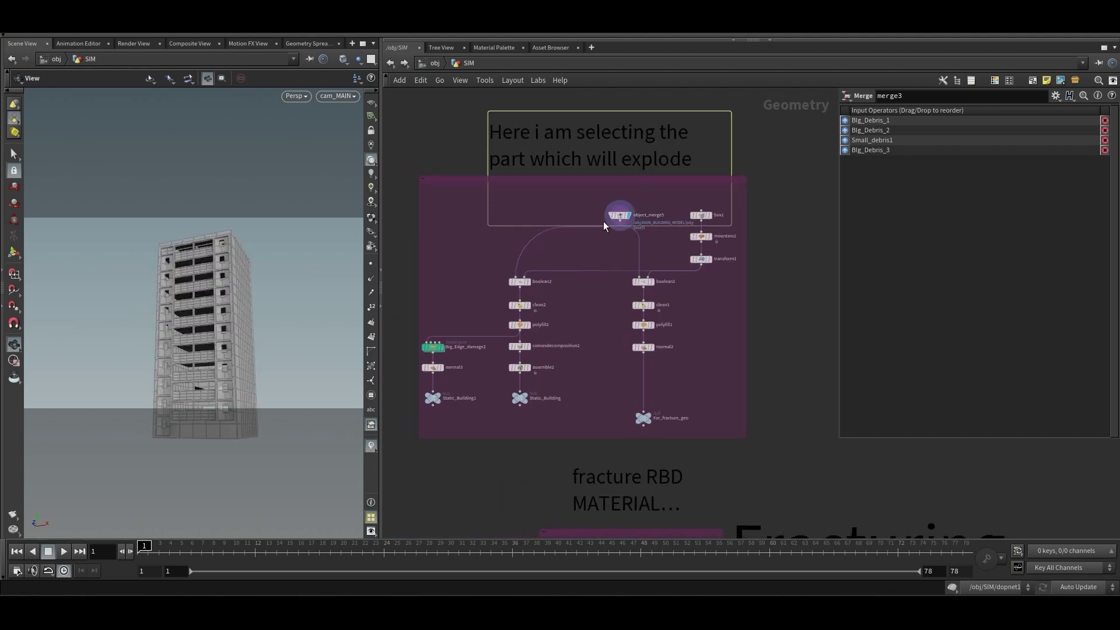
drag(528, 225, 530, 177)
click(620, 215)
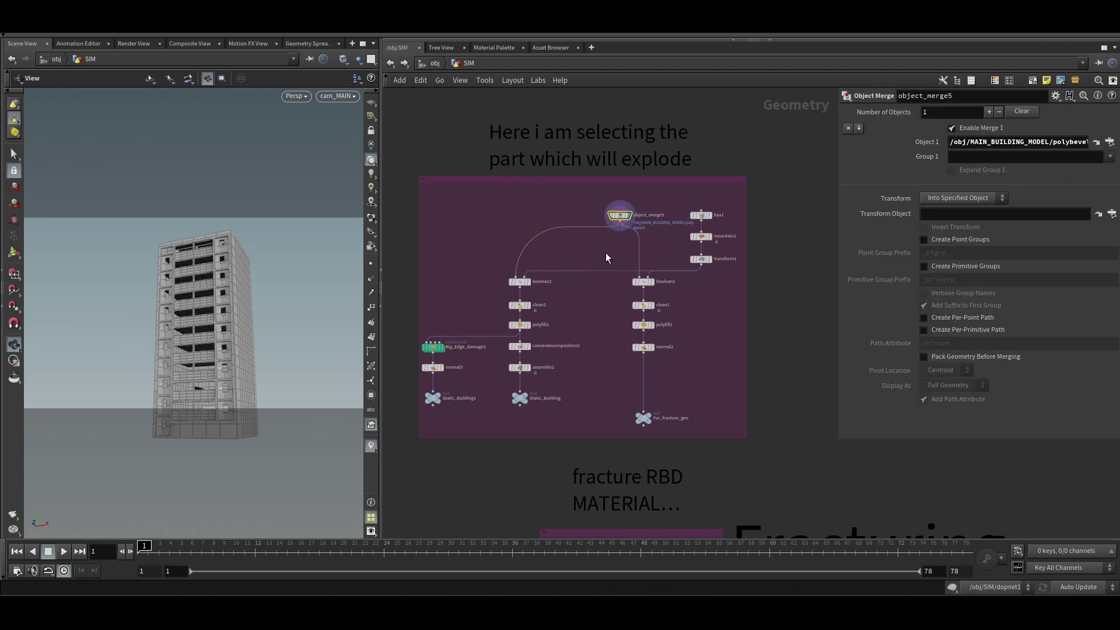
drag(380, 193, 435, 192)
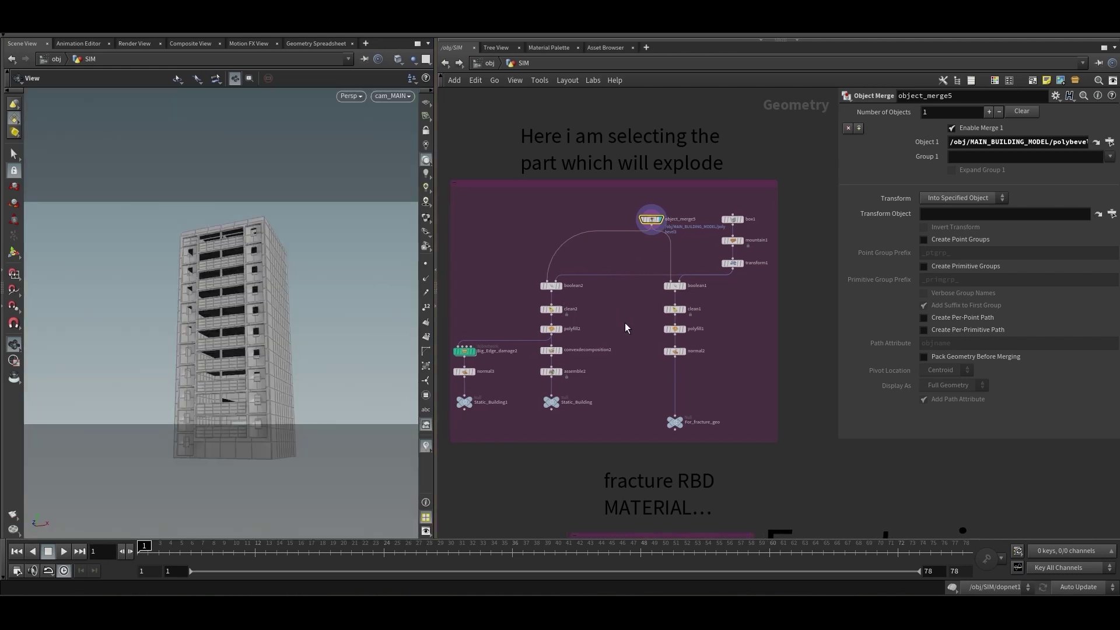
middle_drag(625, 324, 638, 329)
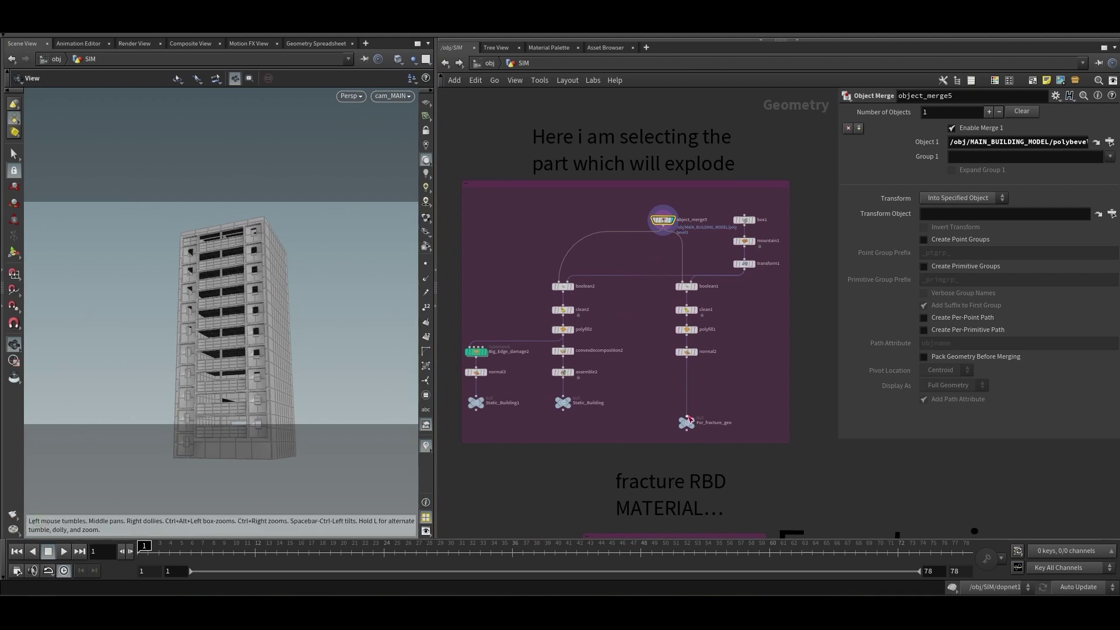
Display and select the For_fracture_geo null to view the upper building part chosen for the explosion
mouse_move(688, 422)
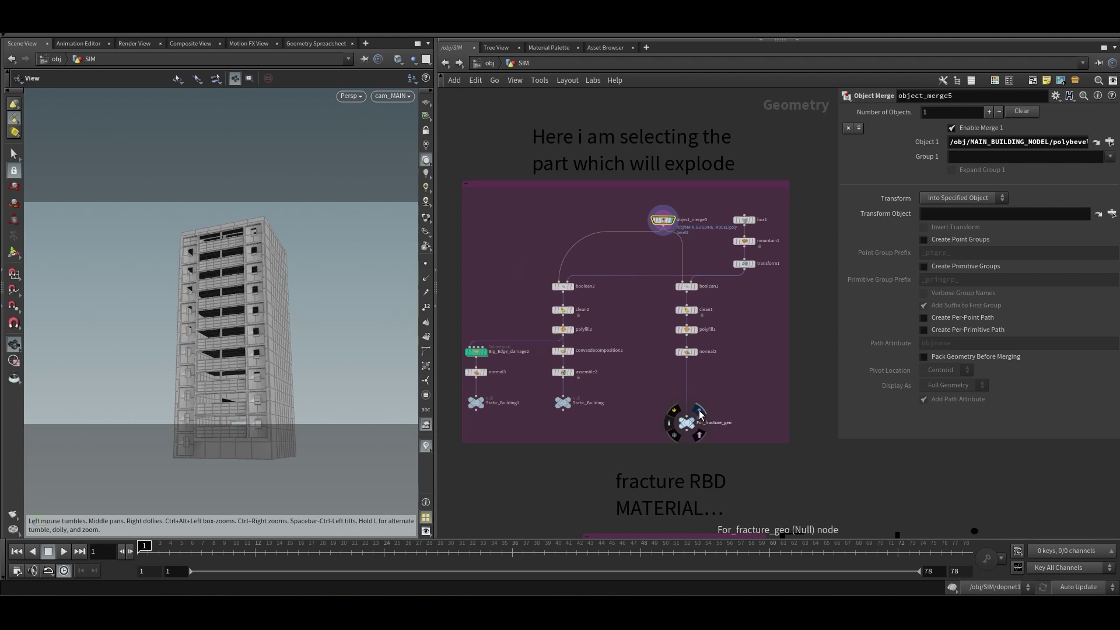
click(700, 412)
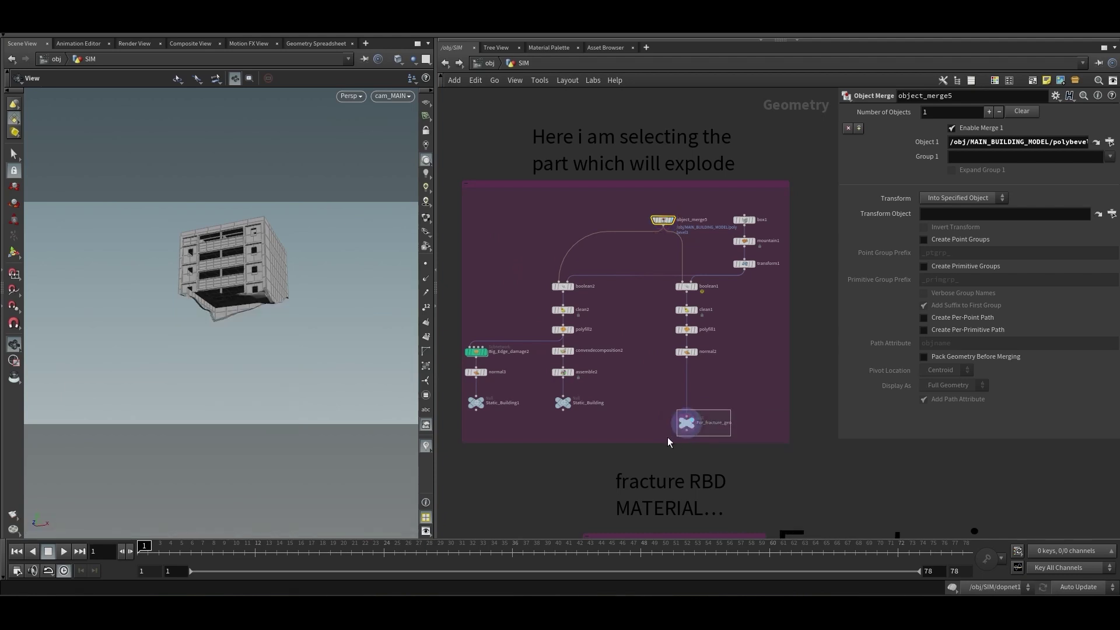
drag(669, 439, 668, 438)
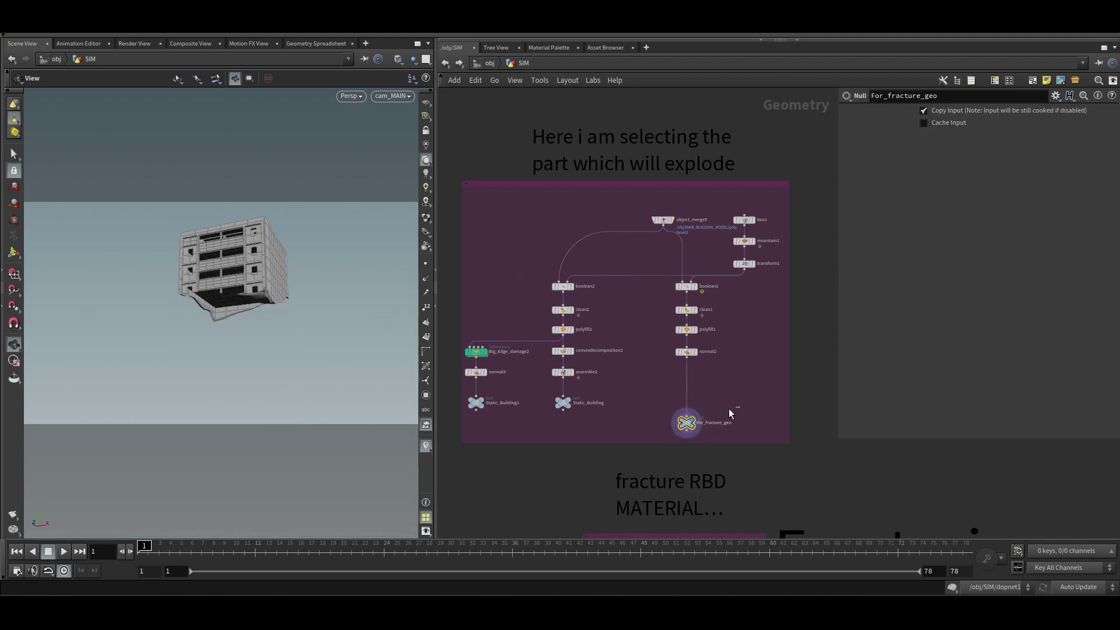
Show object_merge5 as a template behind For_fracture_geo to compare the exploding part with the full building
click(669, 220)
drag(671, 229, 672, 232)
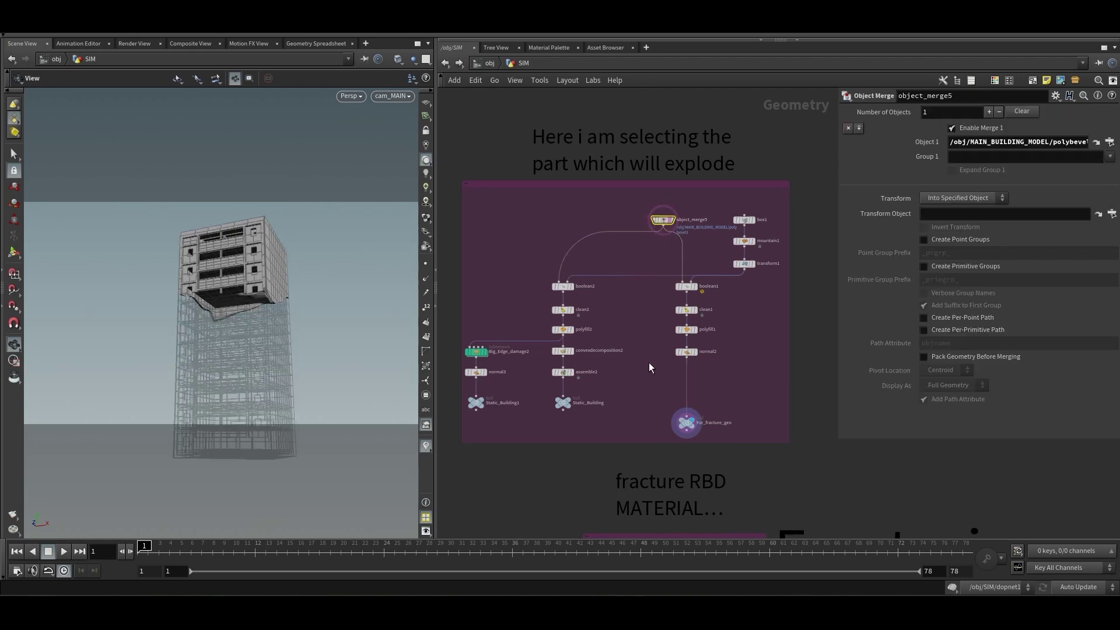
click(708, 421)
drag(673, 435, 674, 435)
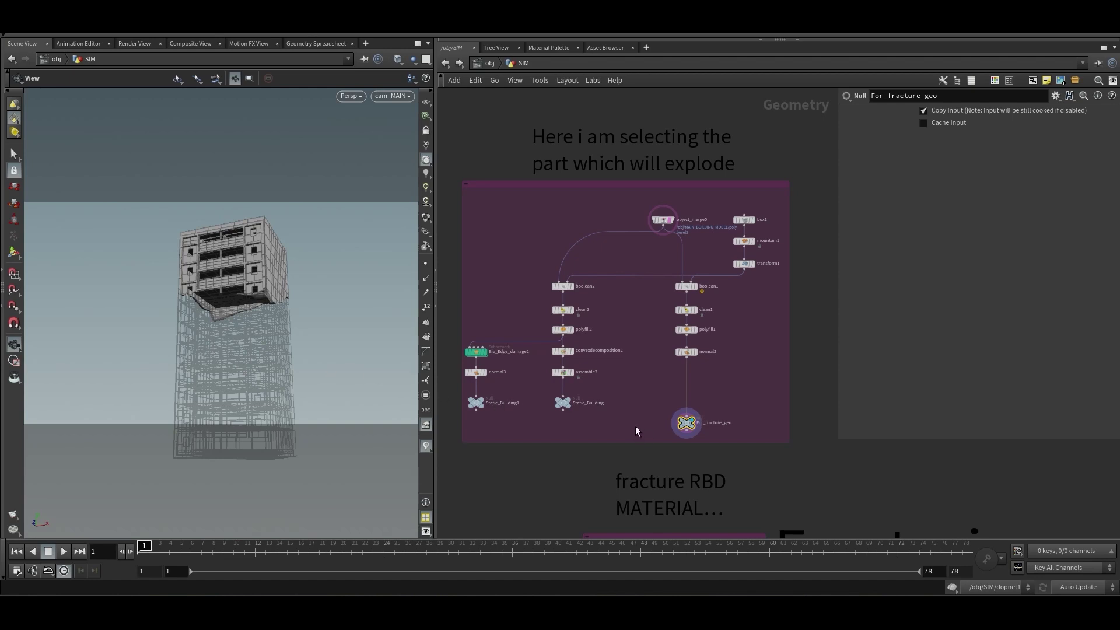
Remove the object_merge5 template, display Static_Building, and inspect the convexdecomposition2 parameters in a widened pane
middle_drag(635, 426, 629, 414)
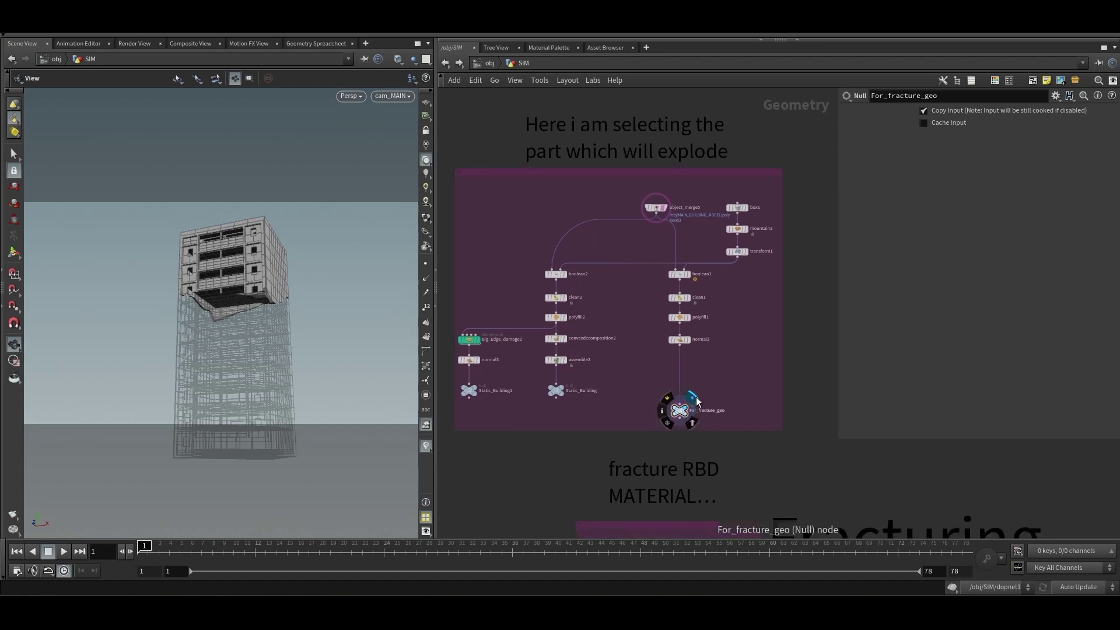
mouse_move(680, 412)
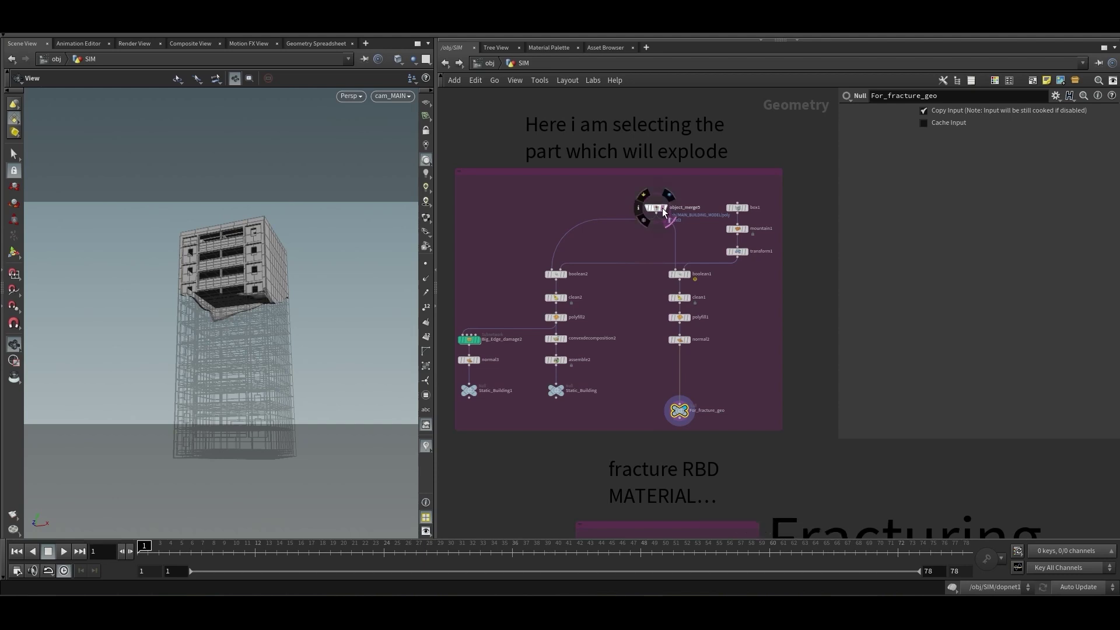
mouse_move(556, 390)
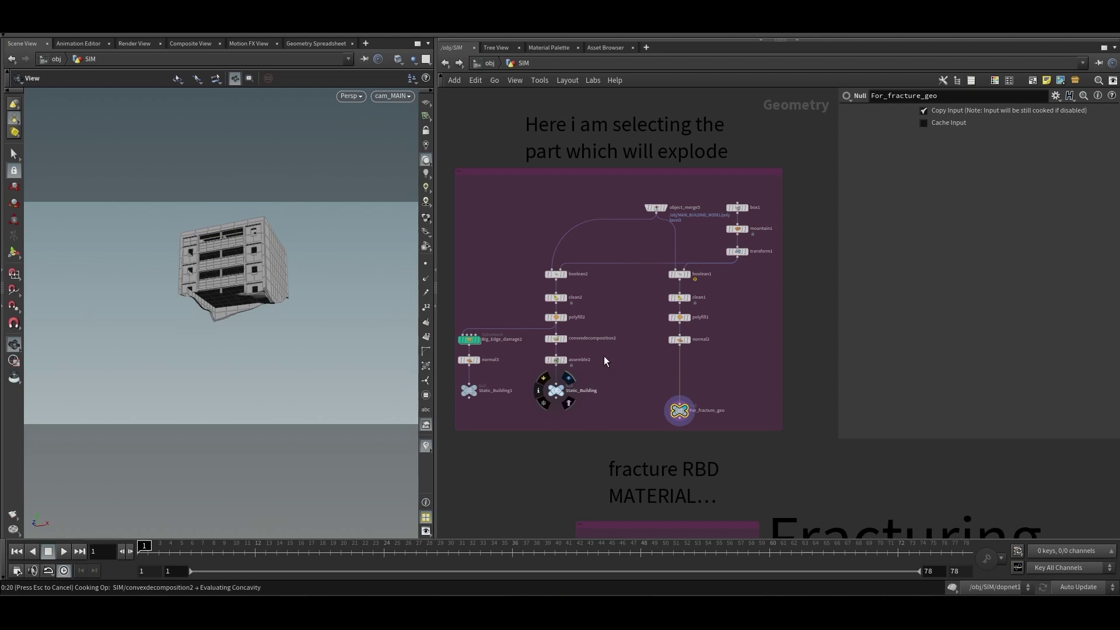
click(558, 342)
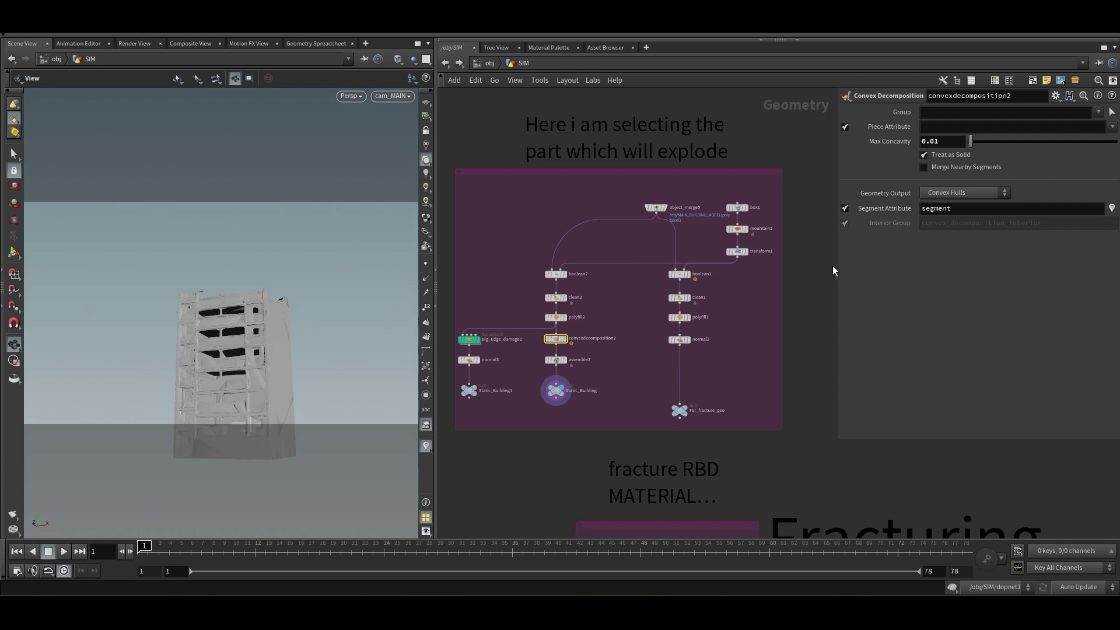
drag(839, 273, 815, 278)
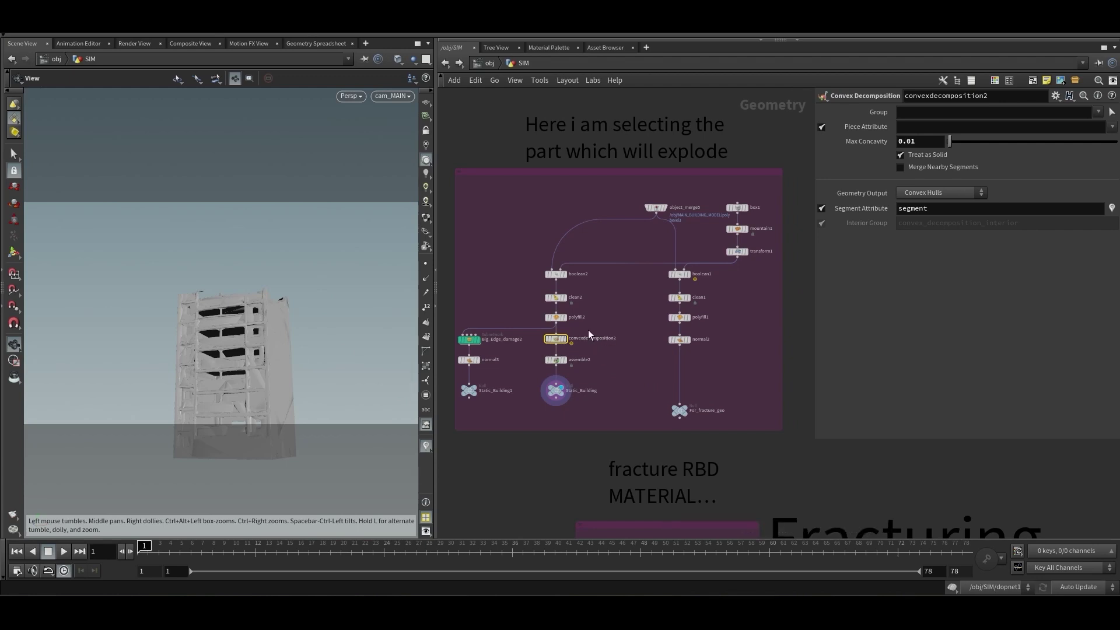
Select the Static_Building null, then switch the displayed geometry back to For_fracture_geo
scroll(607, 368, down, 2)
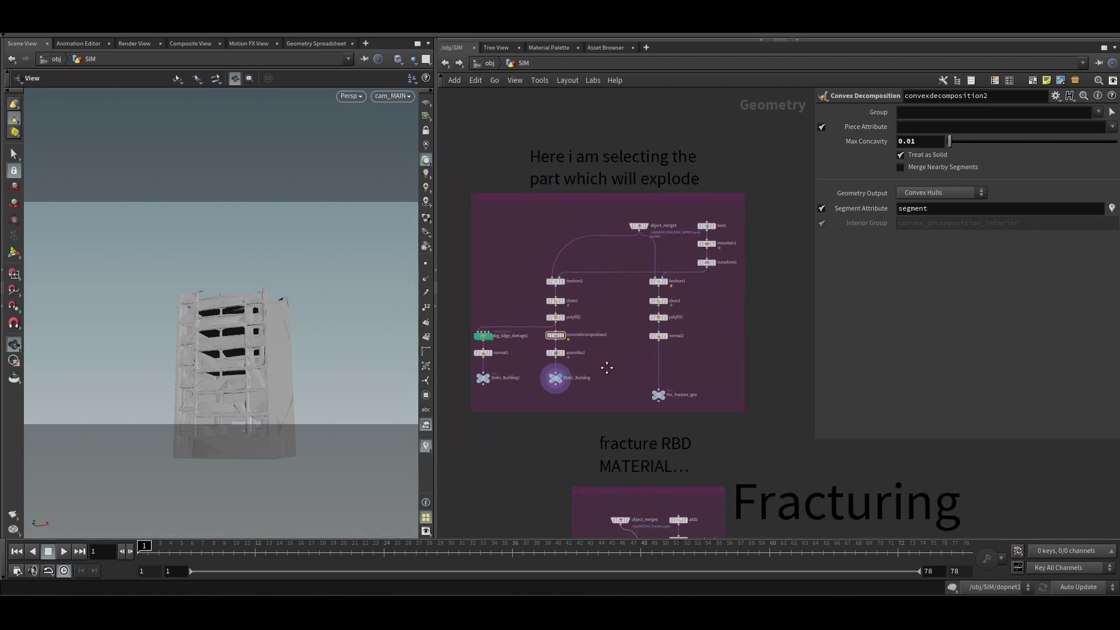
click(551, 385)
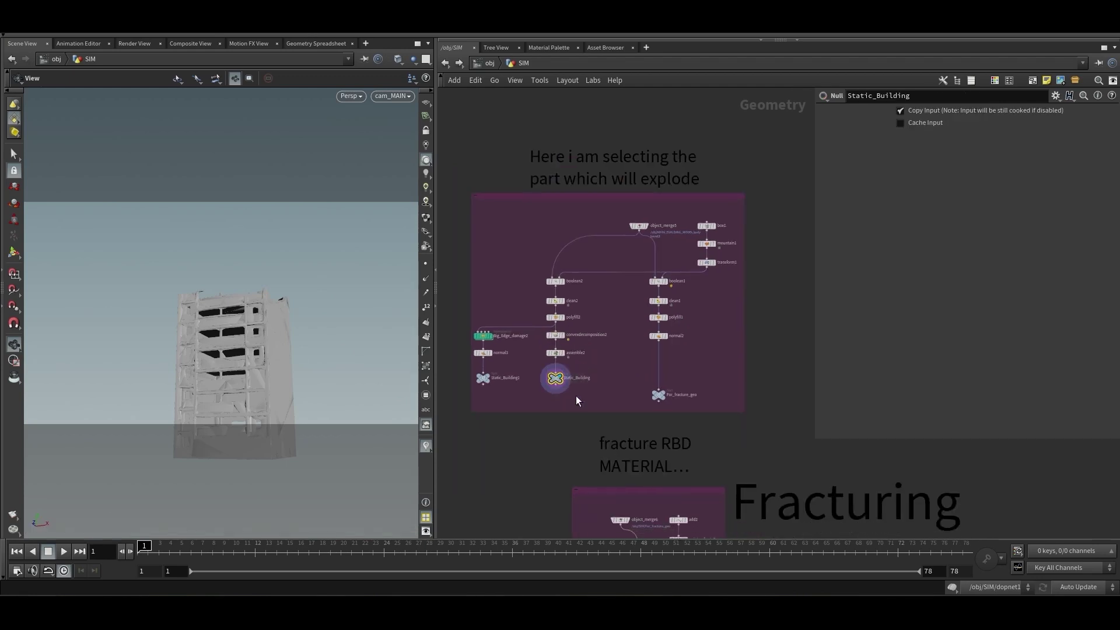
click(659, 395)
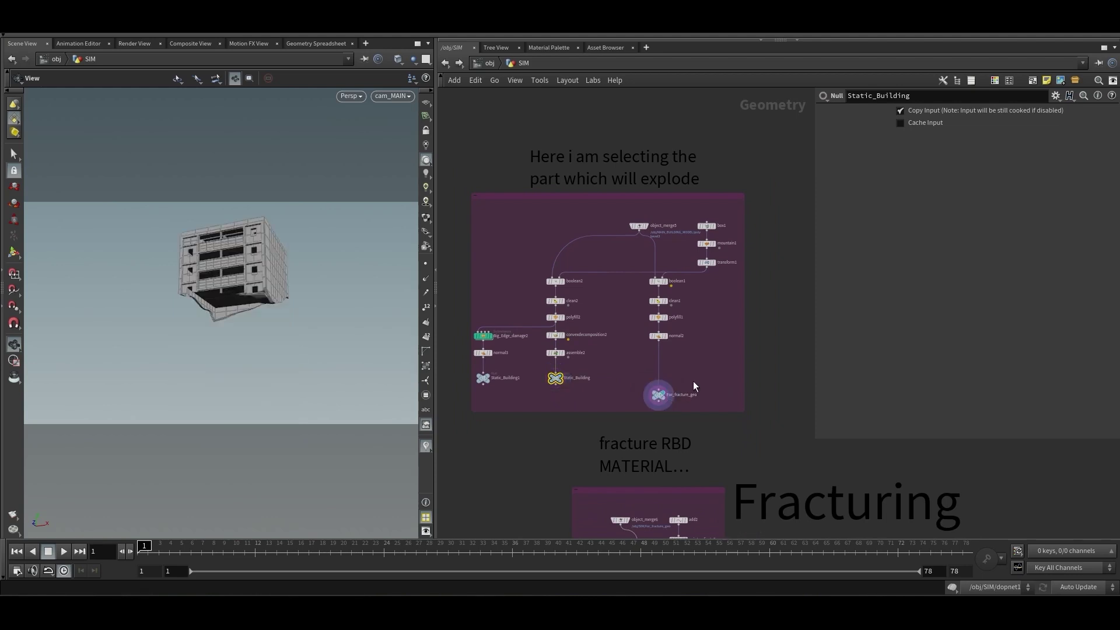
Go to the fracture RBD material network and display the object merge that imports For_fracture_geo
scroll(727, 442, down, 1)
middle_drag(728, 443, 627, 233)
middle_drag(682, 356, 638, 357)
scroll(638, 357, down, 2)
middle_drag(644, 407, 639, 346)
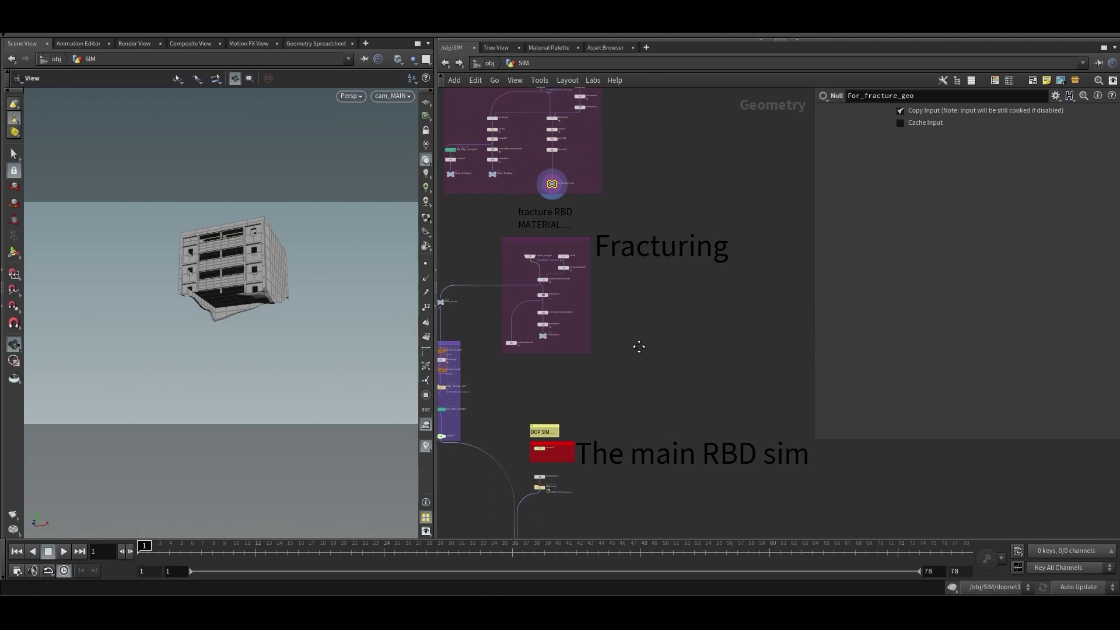
scroll(572, 297, up, 3)
scroll(489, 239, up, 2)
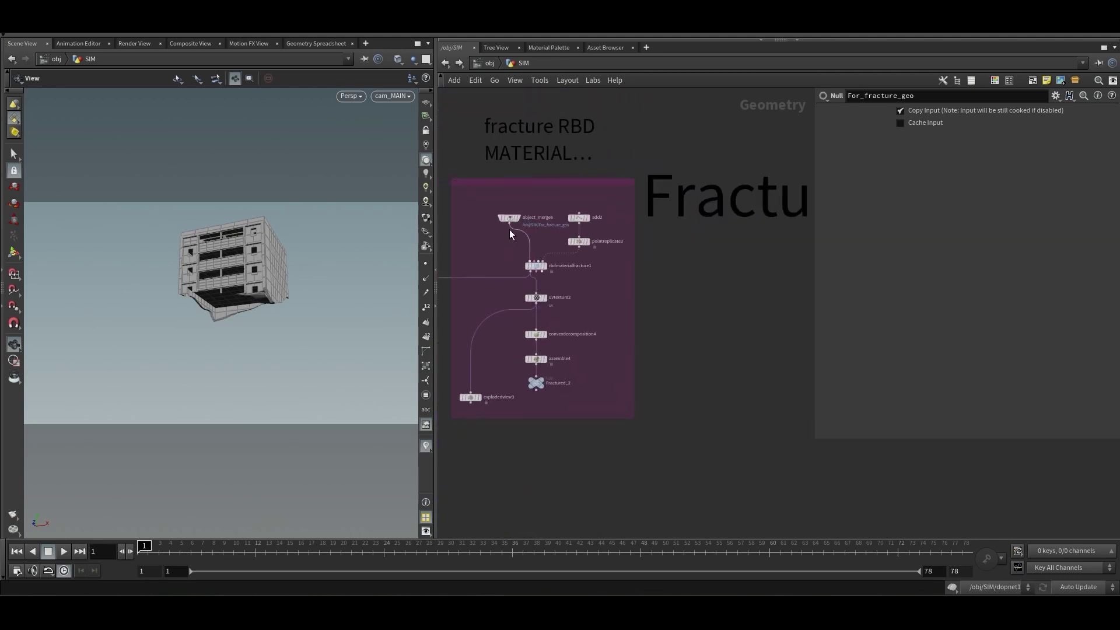
click(497, 209)
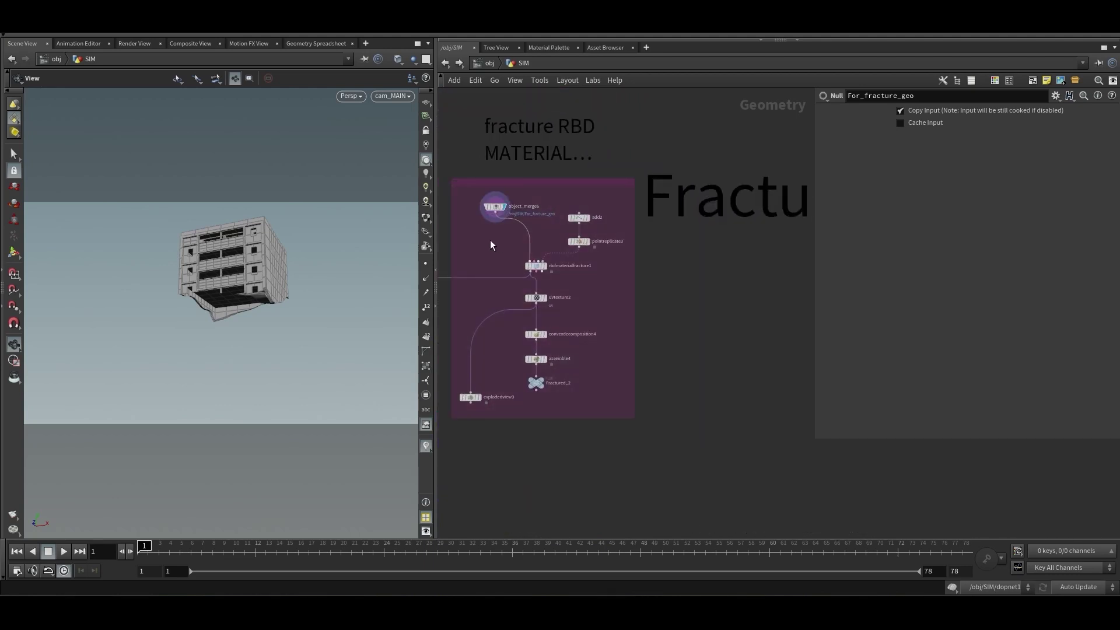
Select the rbdmaterialfracture1 node and inspect its concrete primary fracture parameters
scroll(527, 251, down, 1)
middle_drag(527, 250, 547, 243)
scroll(592, 293, up, 1)
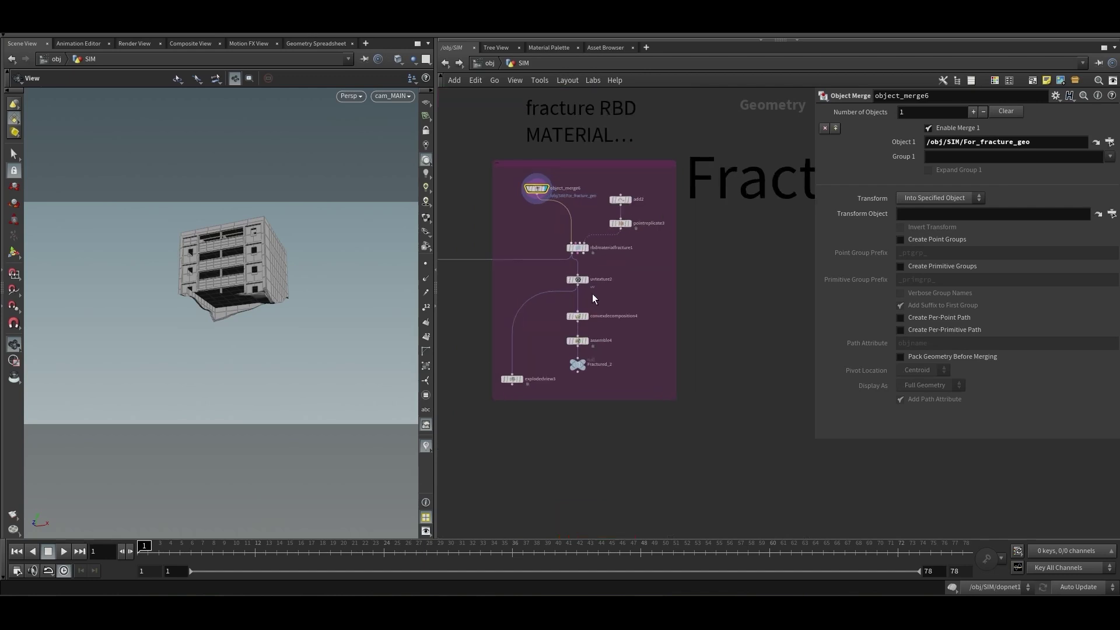
click(550, 262)
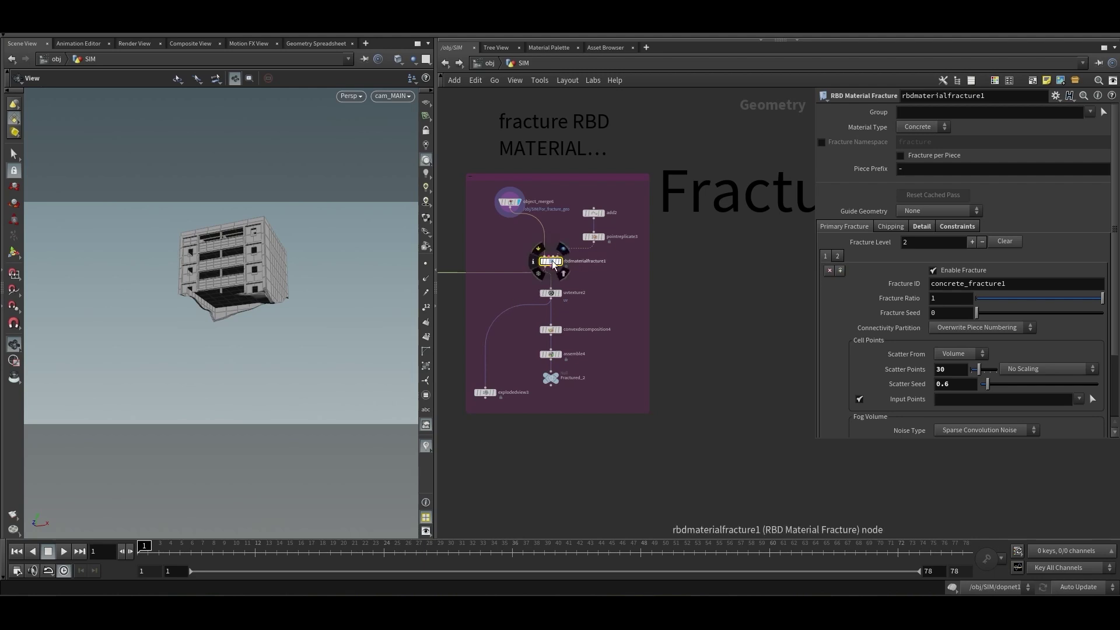
mouse_move(558, 257)
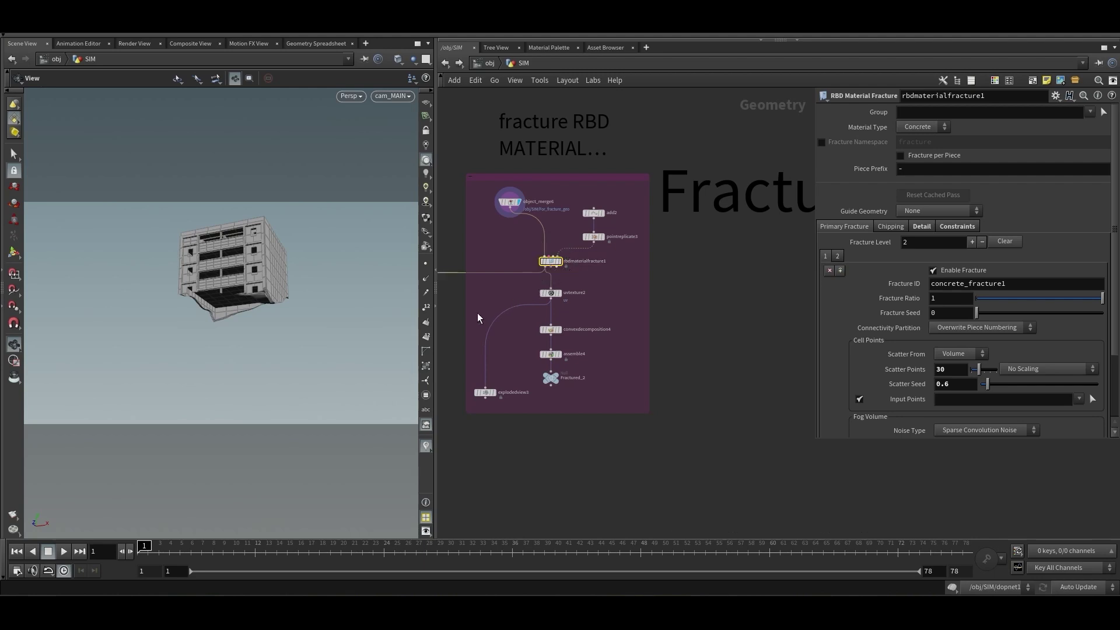
Display the exploded view node of the fracture network and examine the separated concrete pieces from several angles
mouse_move(505, 376)
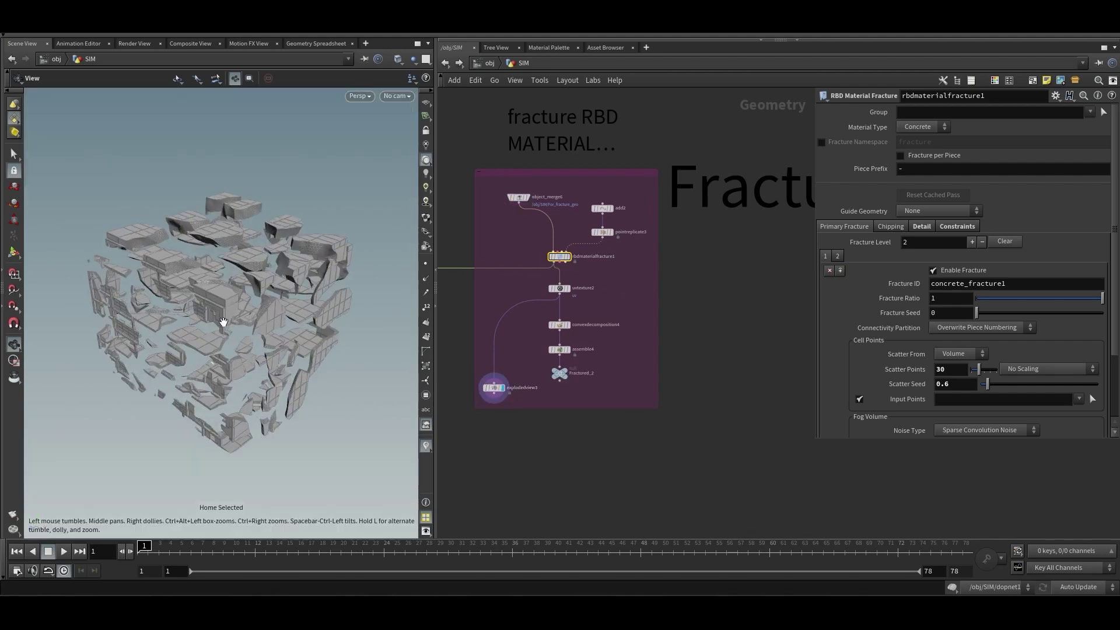
scroll(251, 340, up, 3)
middle_drag(248, 337, 259, 334)
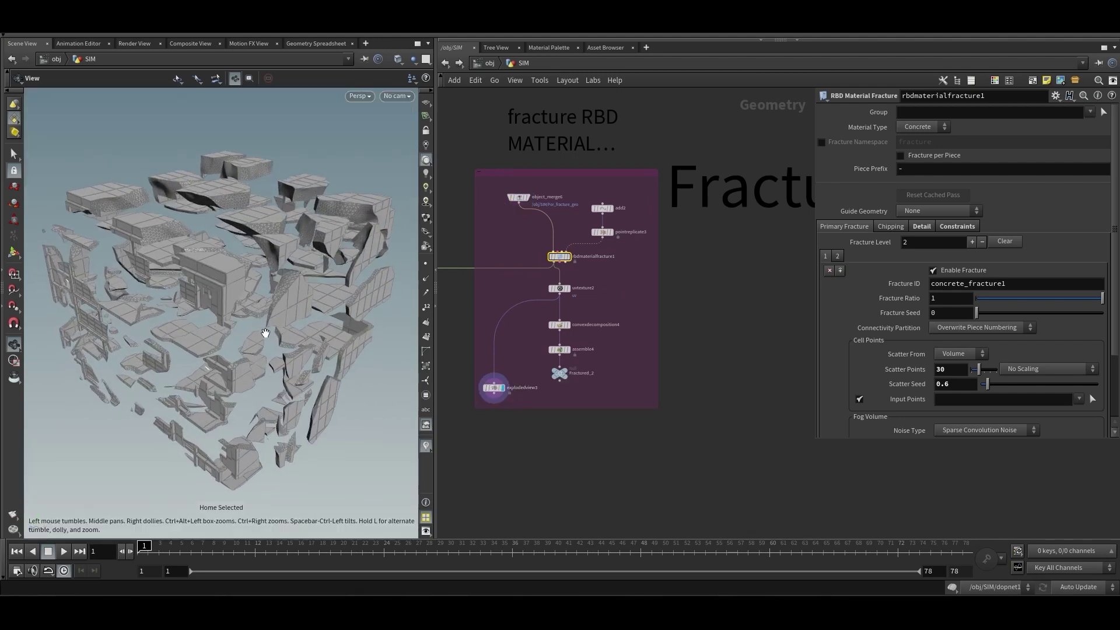
drag(266, 333, 292, 320)
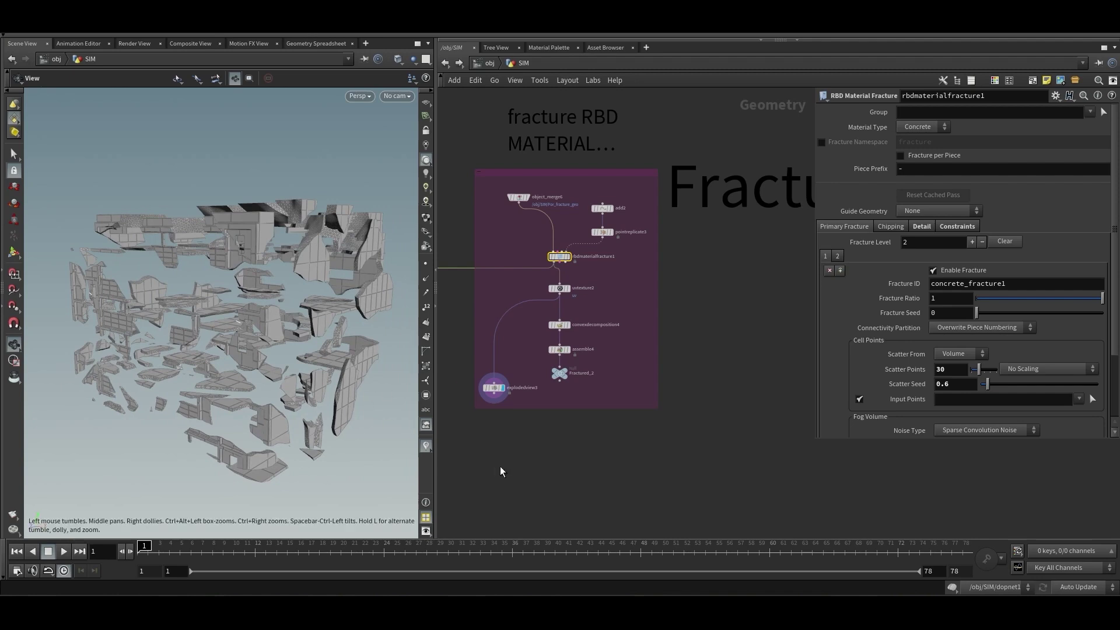
drag(274, 379, 266, 340)
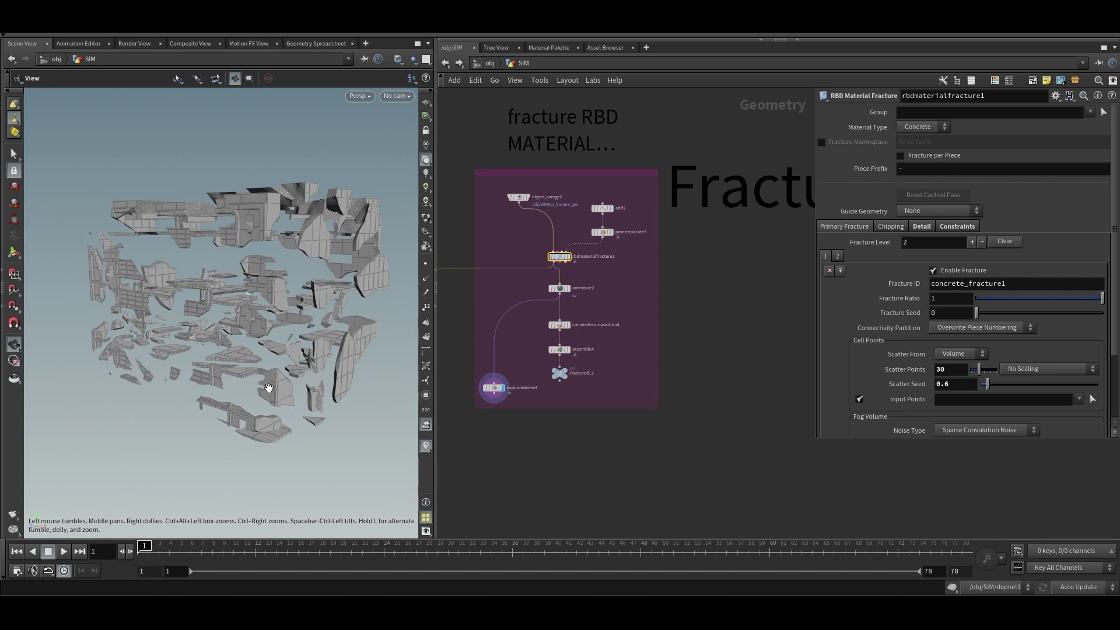
drag(270, 322, 303, 327)
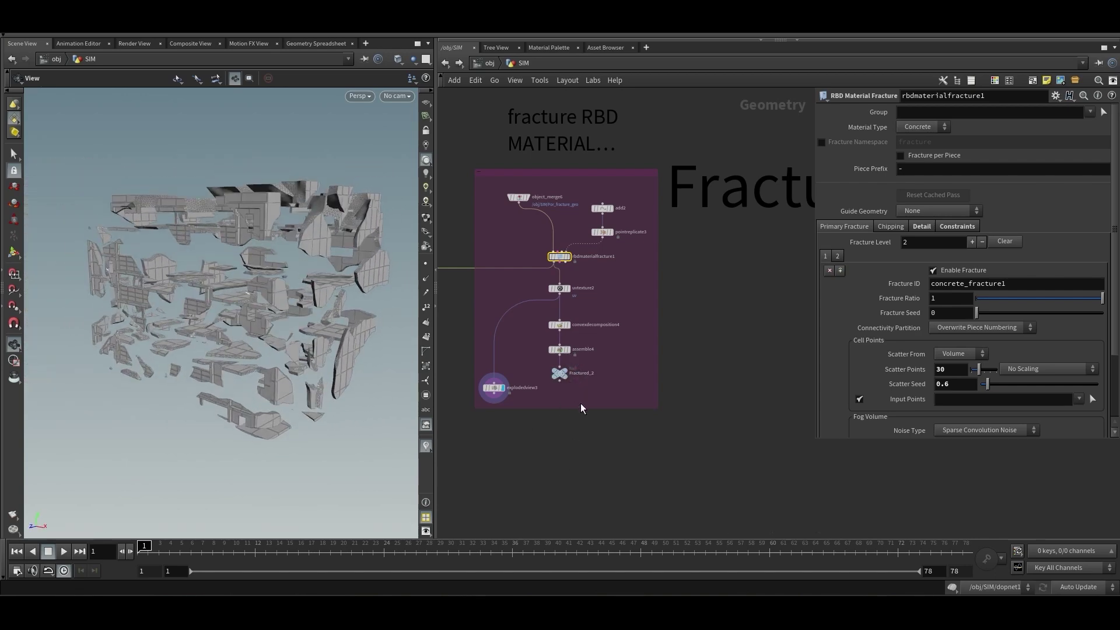
Display the Fractured_2 null and select convexdecomposition4 to examine its settings and the building's convex hulls
middle_drag(580, 408, 585, 438)
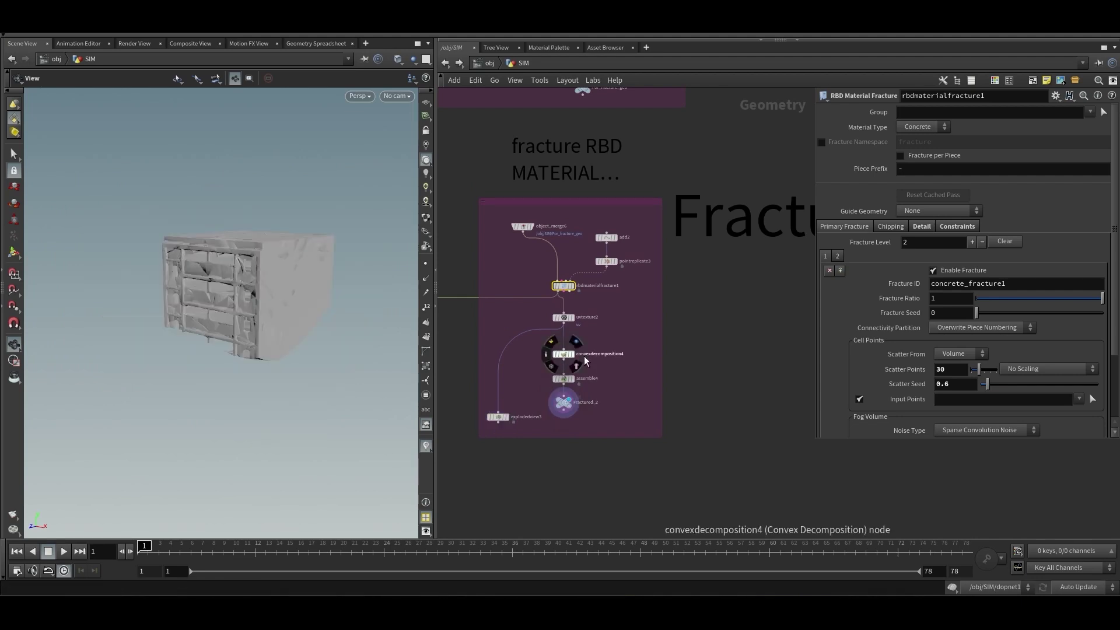
click(563, 354)
drag(598, 341, 545, 368)
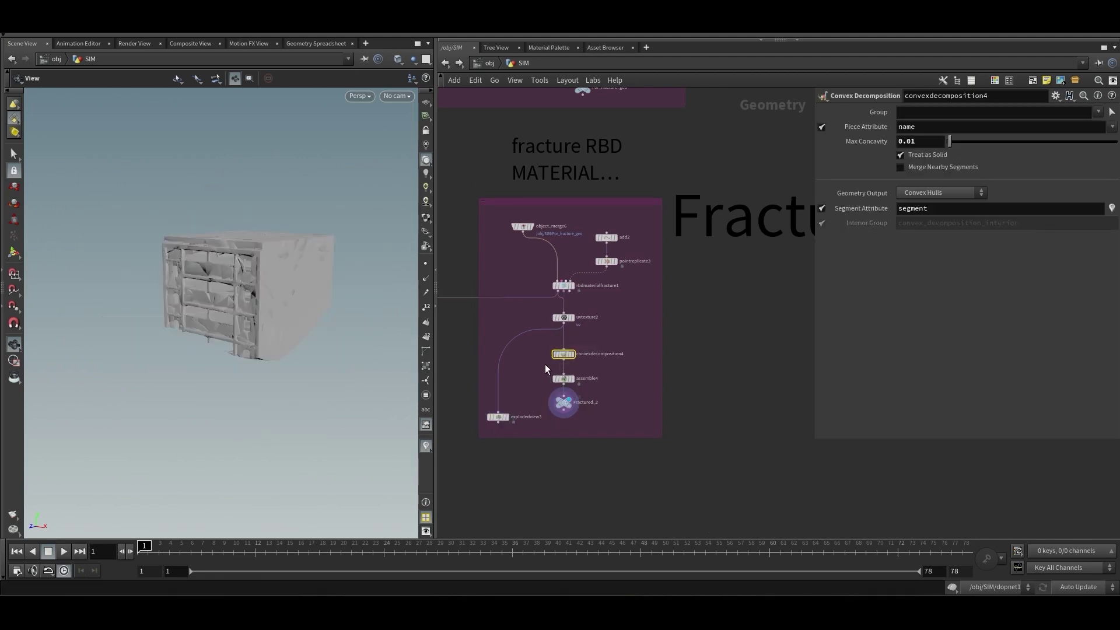
scroll(248, 277, up, 3)
drag(248, 277, 268, 251)
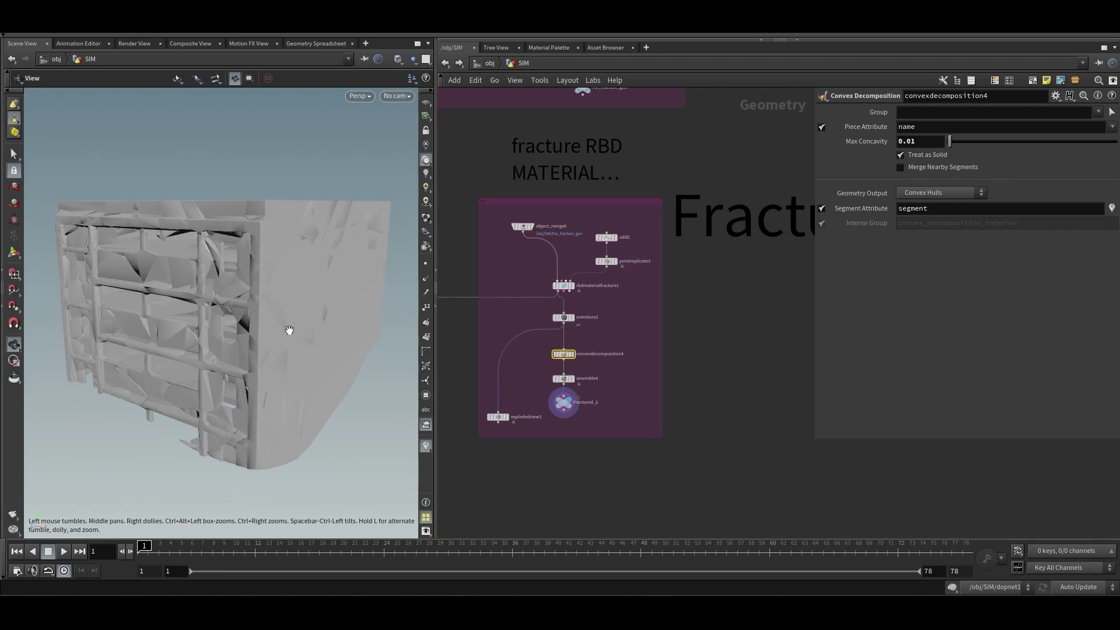
scroll(514, 450, down, 3)
scroll(502, 462, up, 2)
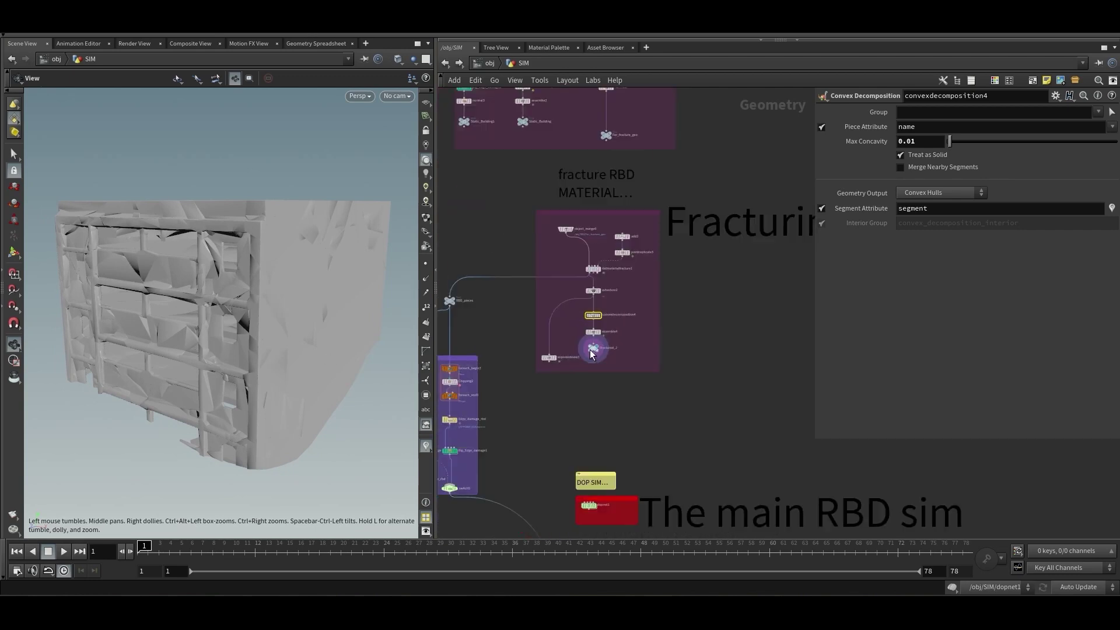
Select and display the RBD_pieces null, and examine the fractured building in a widened viewport
scroll(621, 367, down, 4)
scroll(577, 347, up, 3)
click(578, 347)
middle_drag(527, 426, 596, 353)
scroll(595, 350, up, 2)
click(531, 176)
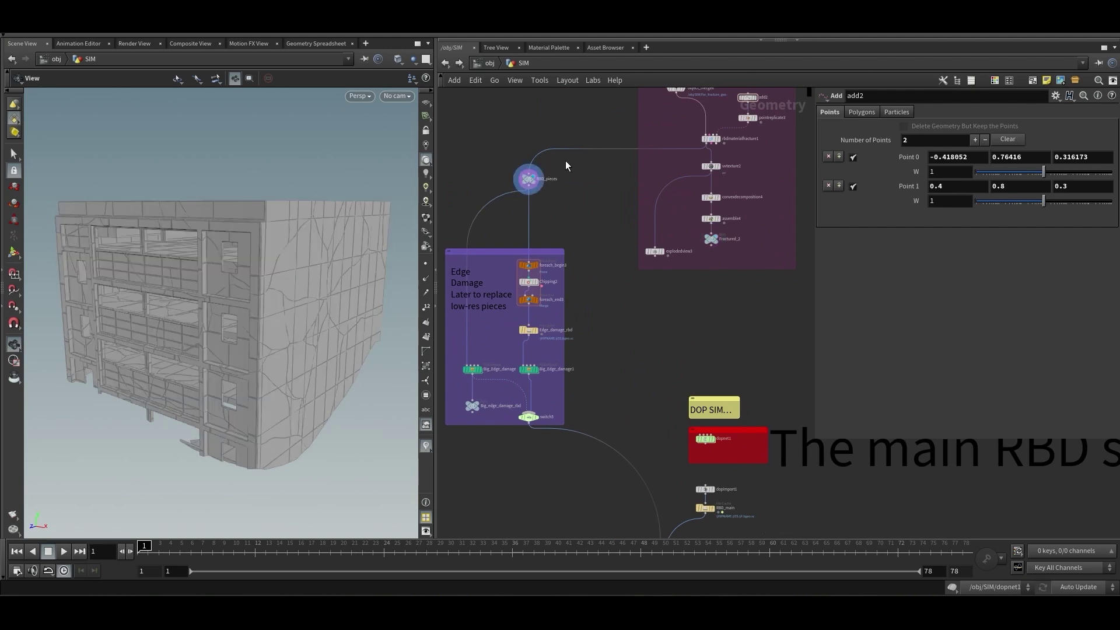
drag(262, 350, 336, 296)
drag(434, 206, 469, 205)
drag(314, 345, 305, 369)
scroll(584, 443, down, 2)
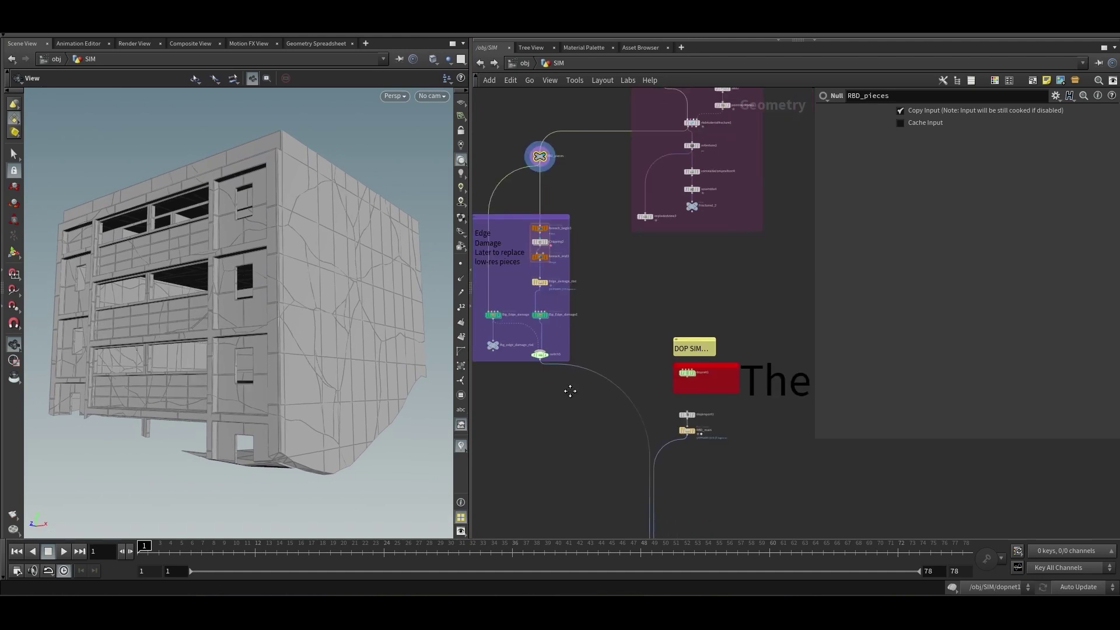
Select and display the Edge_damage_rbd file cache, widening the viewport to inspect the damaged crack edges up close
scroll(580, 323, up, 2)
drag(633, 349, 539, 378)
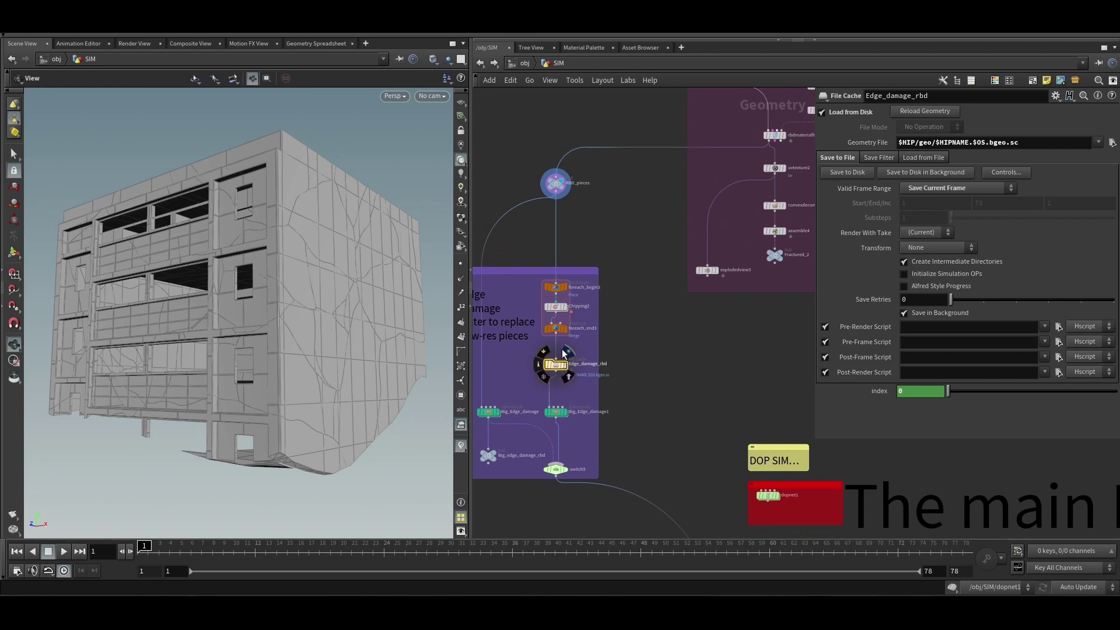
click(568, 349)
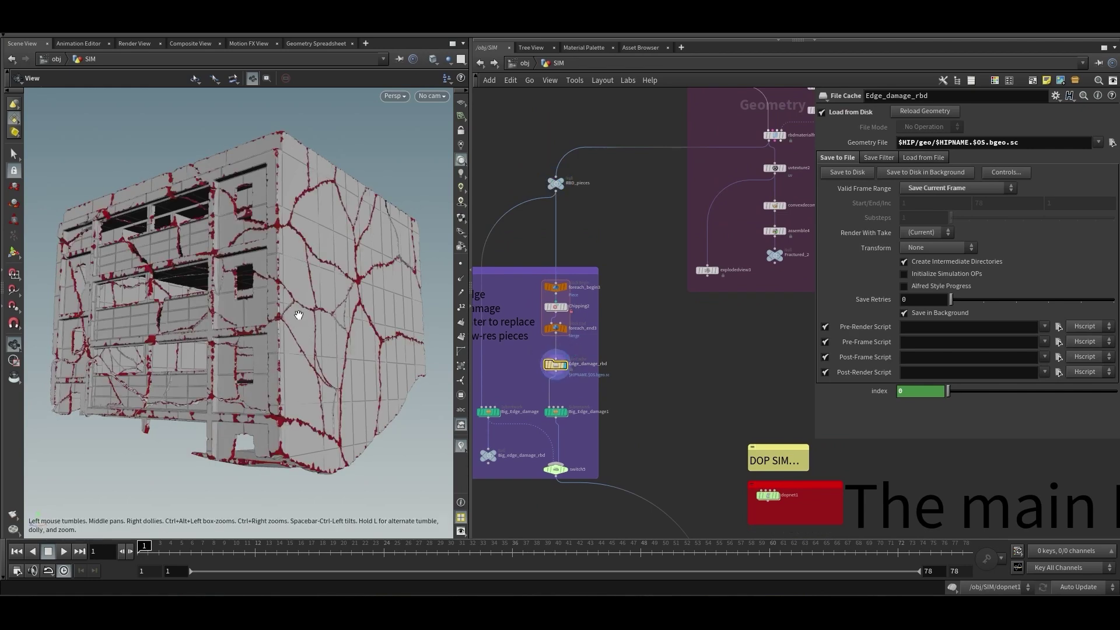
drag(470, 292, 496, 292)
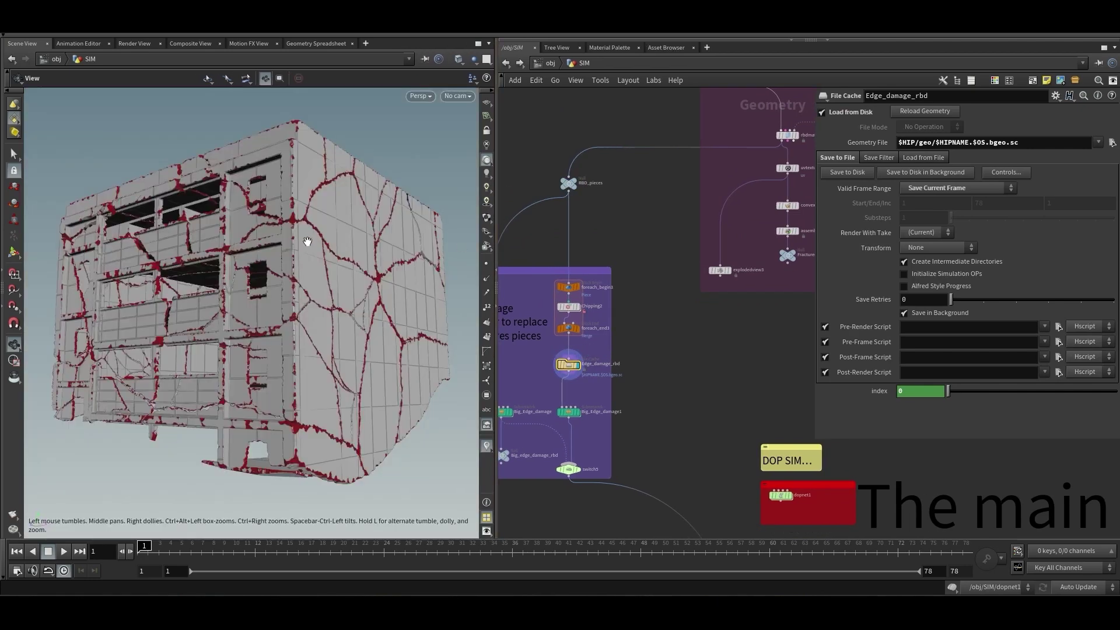
scroll(297, 216, up, 2)
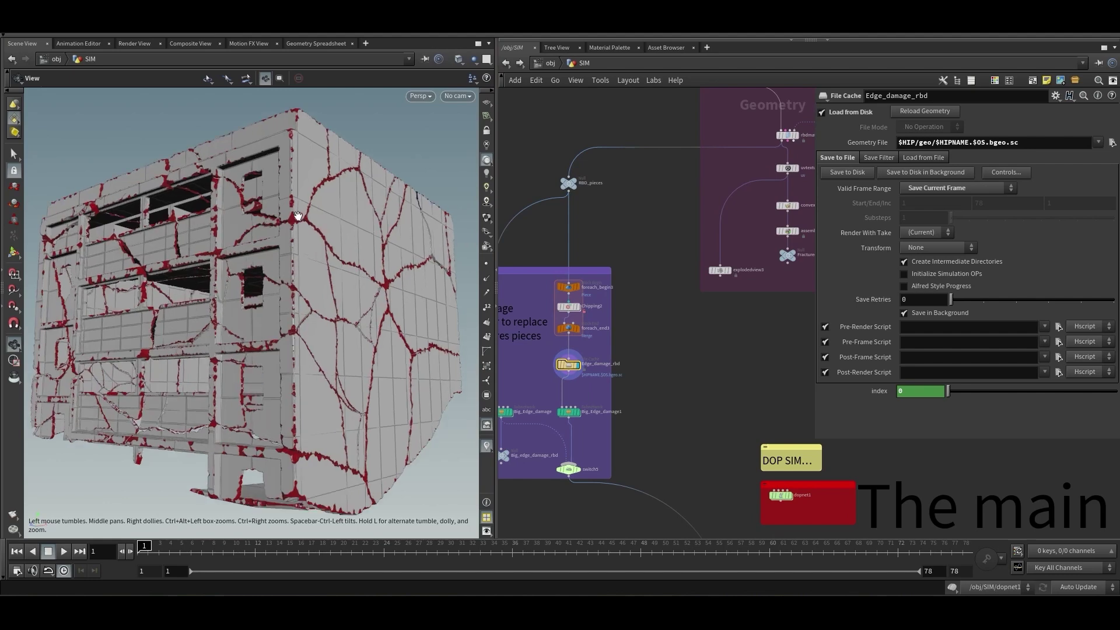
scroll(298, 216, up, 3)
middle_drag(298, 216, 314, 342)
Select and display the Big_Edge_damage1 subnetwork and examine the cracked building around its corner
mouse_move(306, 269)
mouse_down()
mouse_move(313, 308)
mouse_move(333, 229)
mouse_move(327, 295)
mouse_move(291, 326)
mouse_move(302, 264)
mouse_move(283, 204)
mouse_move(325, 295)
mouse_move(307, 344)
mouse_up()
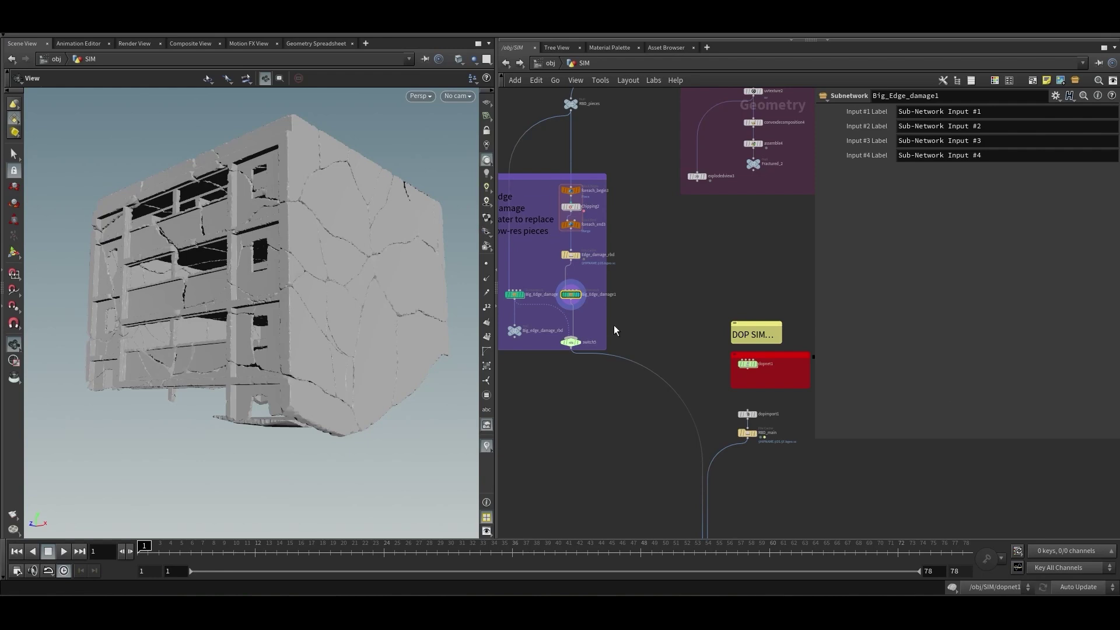
scroll(586, 313, up, 2)
middle_drag(586, 312, 593, 275)
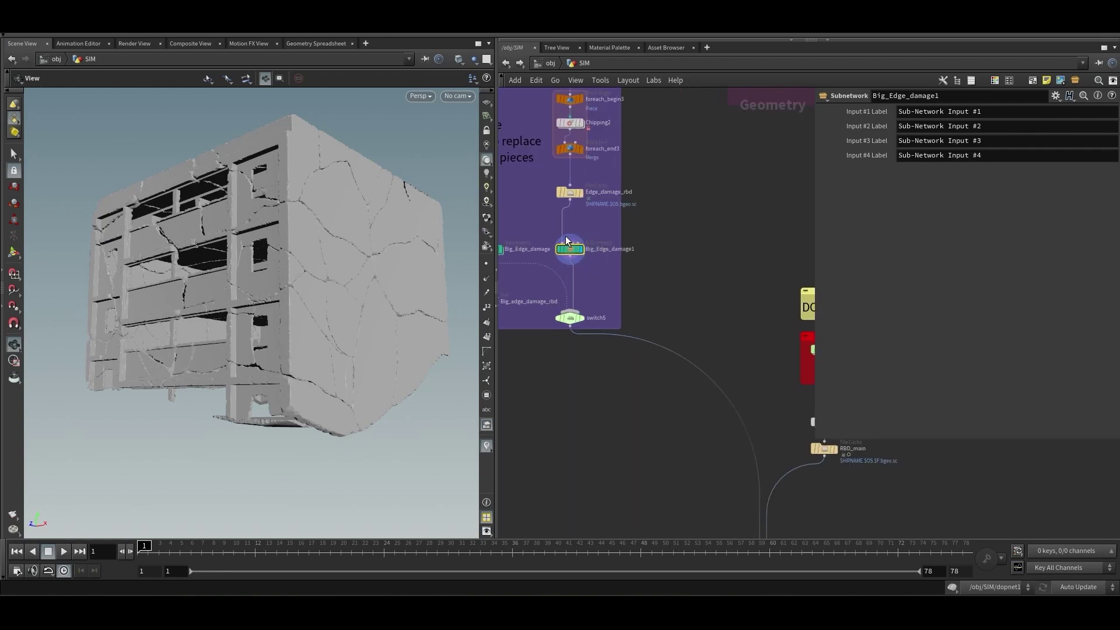
drag(397, 284, 274, 263)
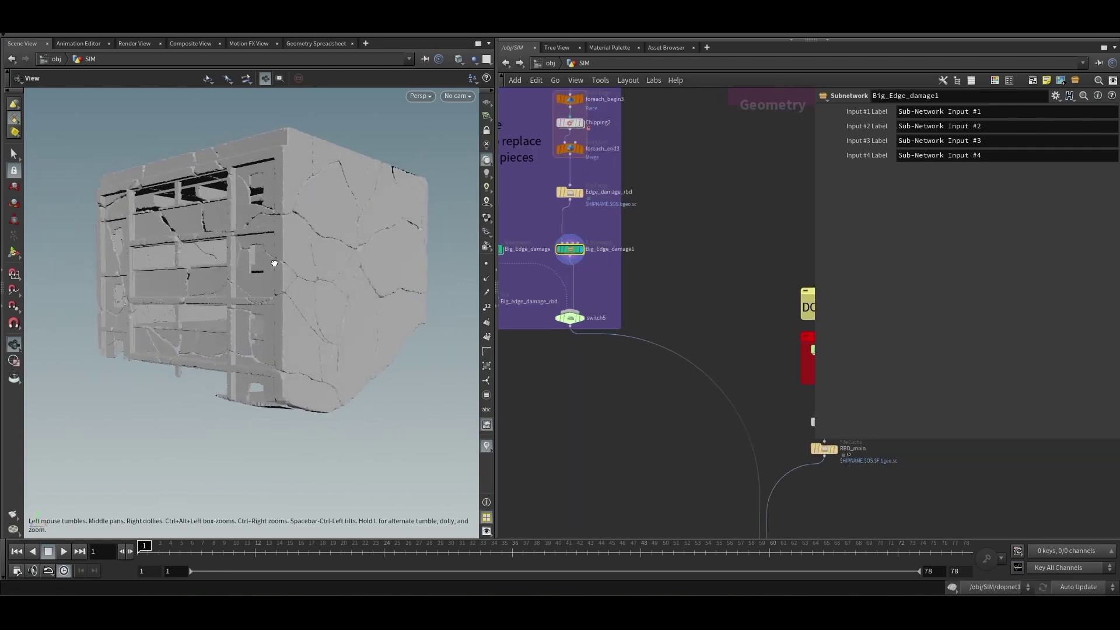
Switch the display back to Edge_damage_rbd and inspect the chipped edges near the building's corner
click(581, 193)
click(583, 190)
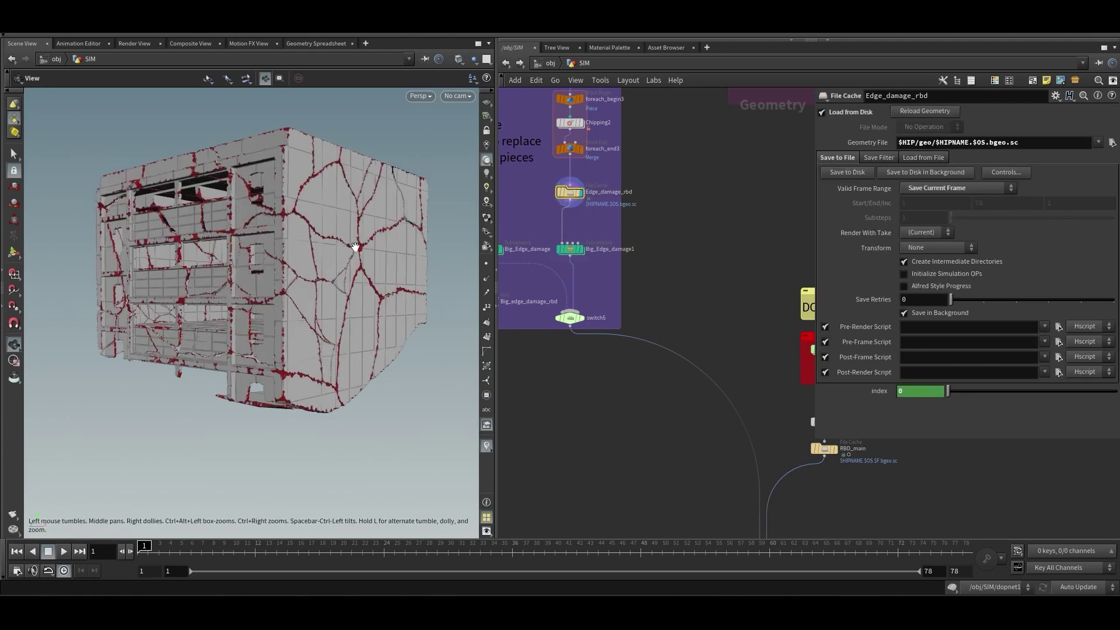
scroll(281, 201, up, 10)
drag(280, 201, 331, 343)
scroll(331, 343, down, 4)
middle_drag(333, 362, 316, 242)
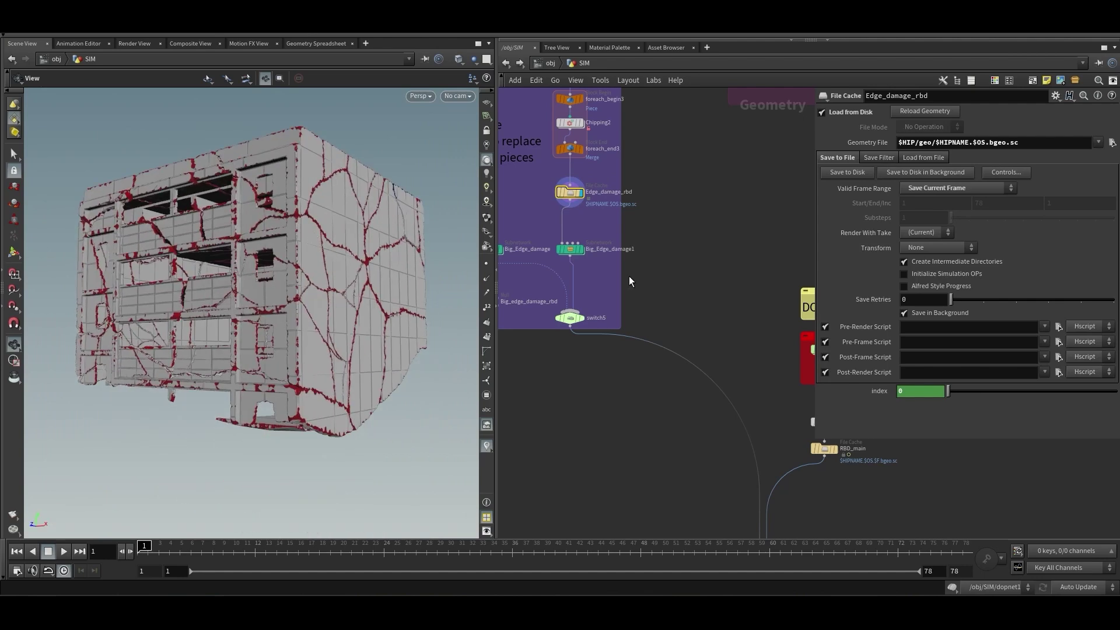
Return the display to Big_Edge_damage1 and examine the larger edge damage across the building
click(585, 234)
click(569, 251)
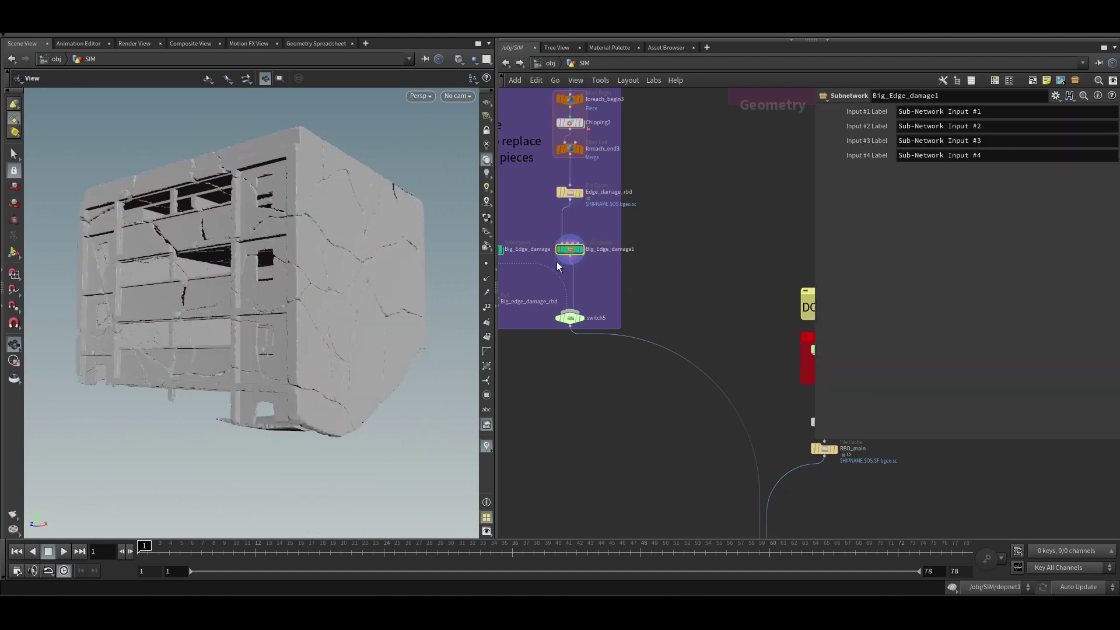
drag(278, 303, 350, 350)
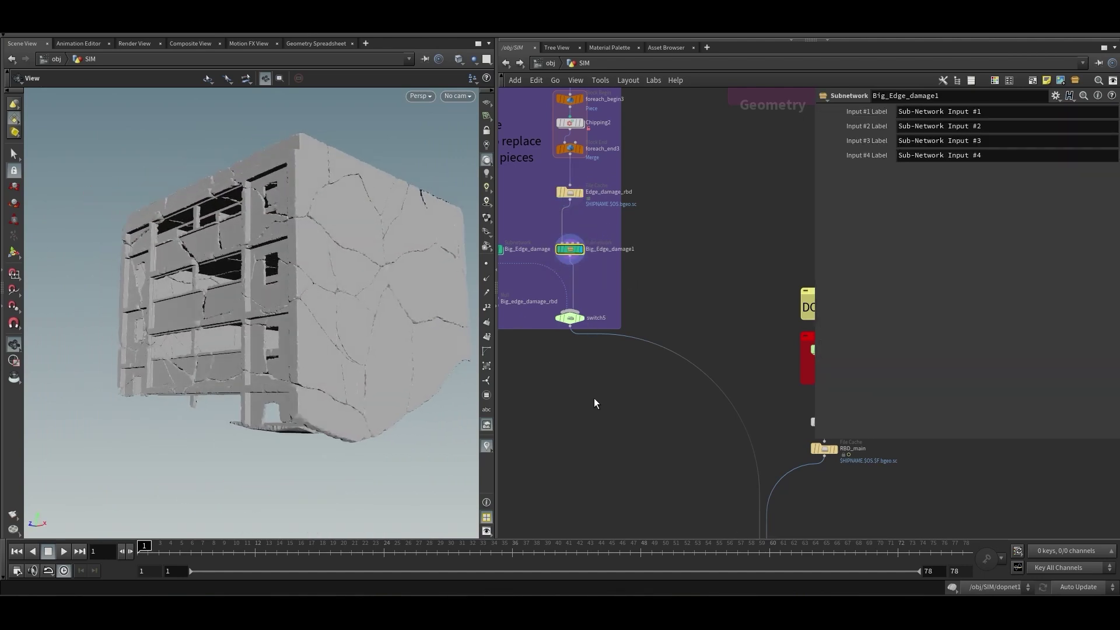
drag(348, 407, 333, 310)
scroll(588, 381, down, 3)
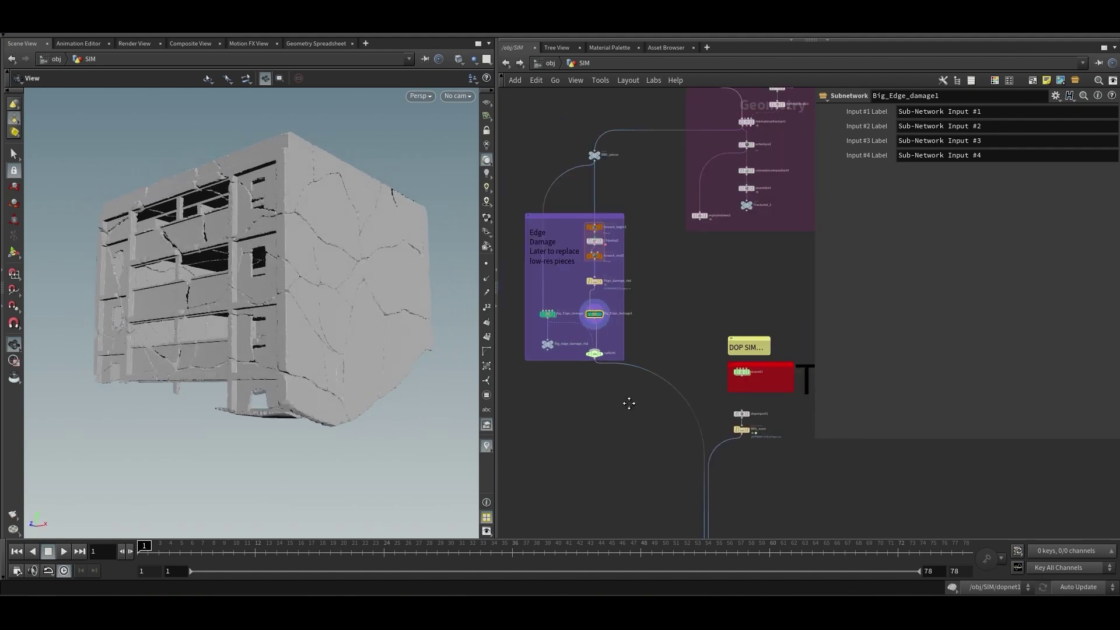
Display the output of switch5 at the end of the Edge Damage network
middle_drag(630, 400, 601, 386)
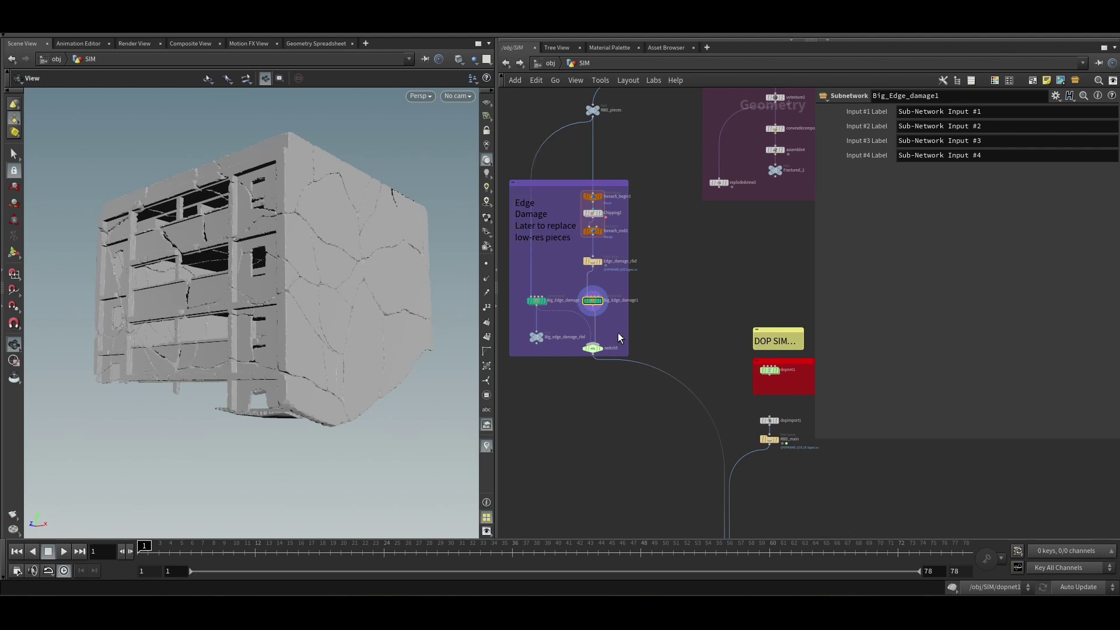
middle_drag(616, 330, 622, 330)
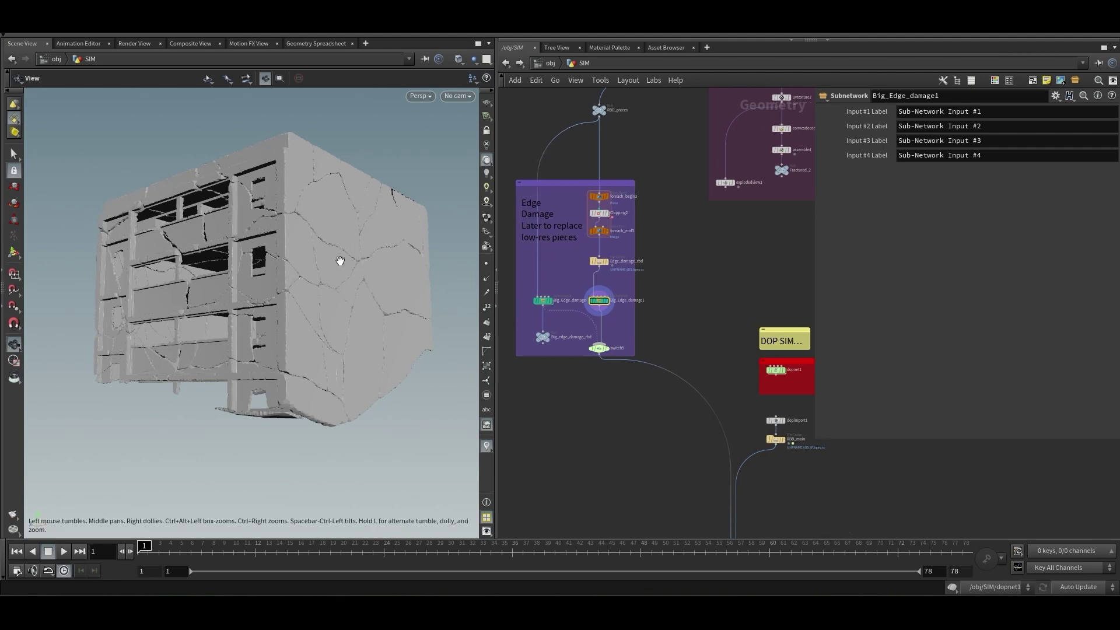
click(611, 337)
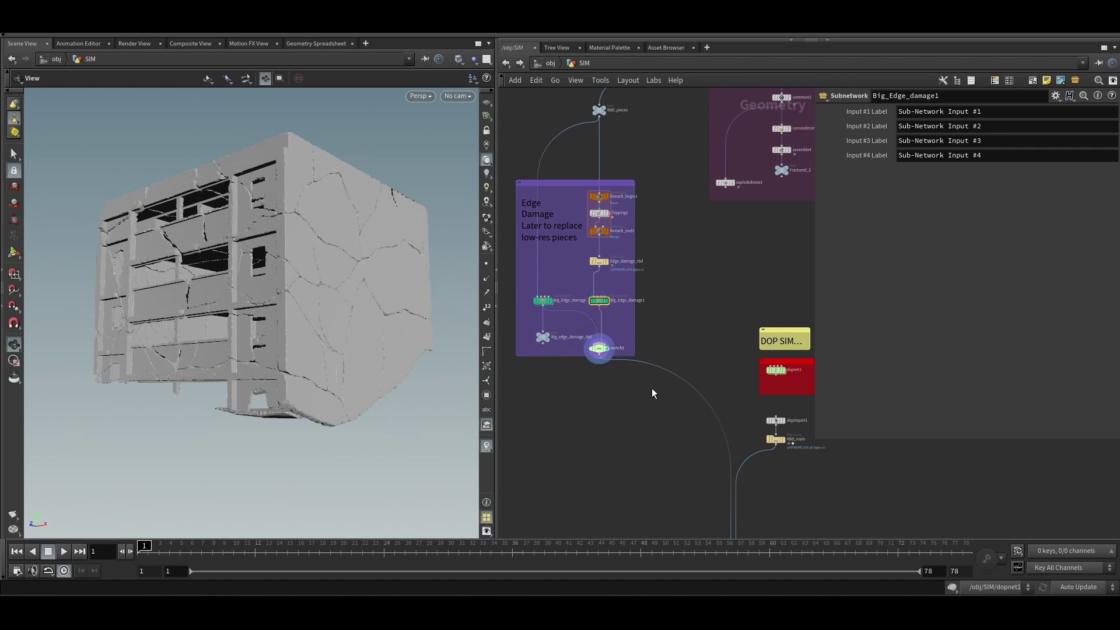
Display the Fractured_2 convex hulls for comparison, and return the display to switch5 with that node selected
middle_drag(714, 313, 592, 343)
middle_drag(623, 285, 576, 348)
drag(617, 266, 617, 284)
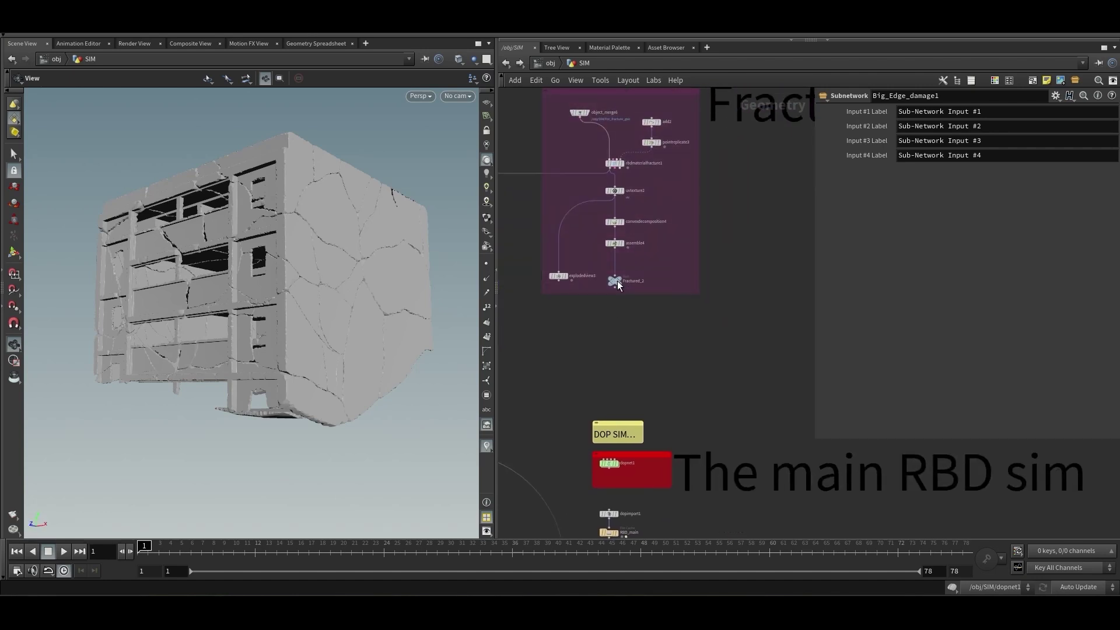
click(609, 274)
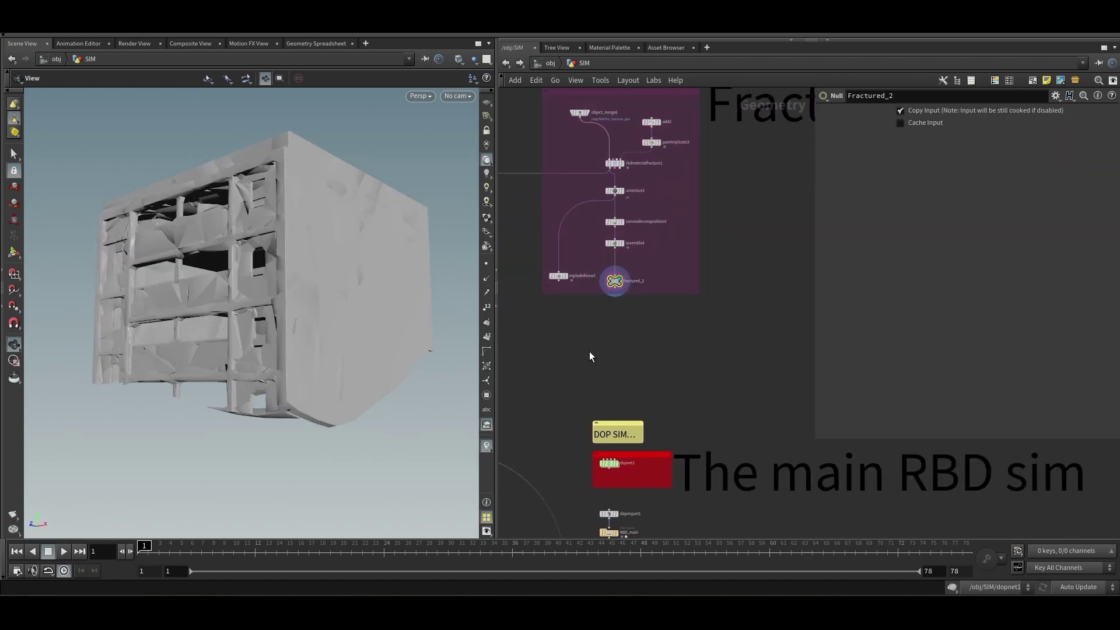
middle_drag(590, 355, 648, 314)
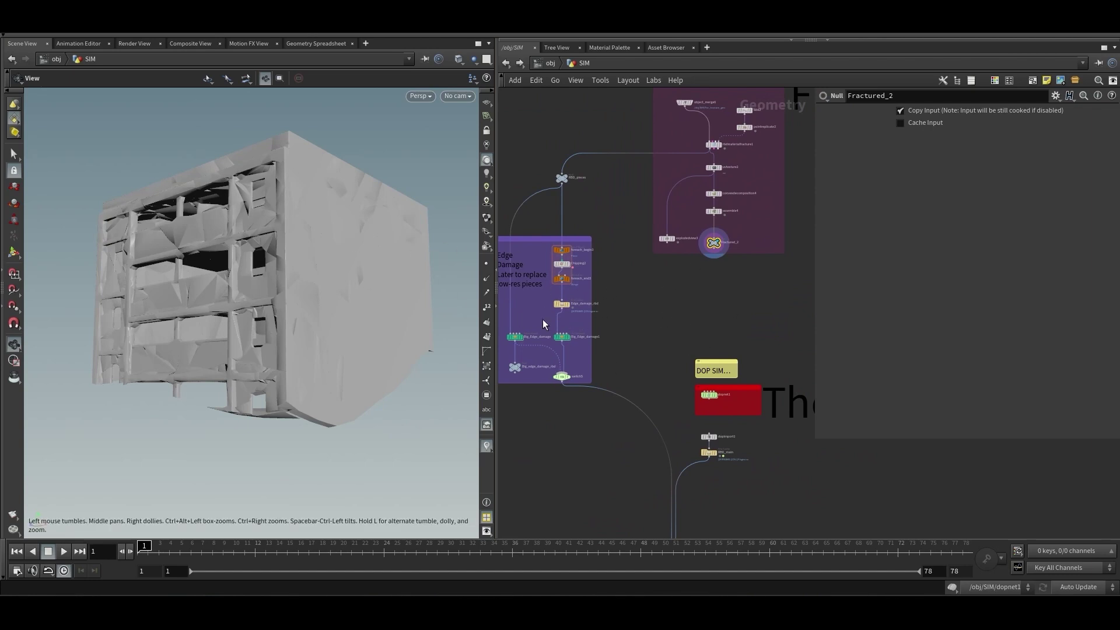
click(574, 368)
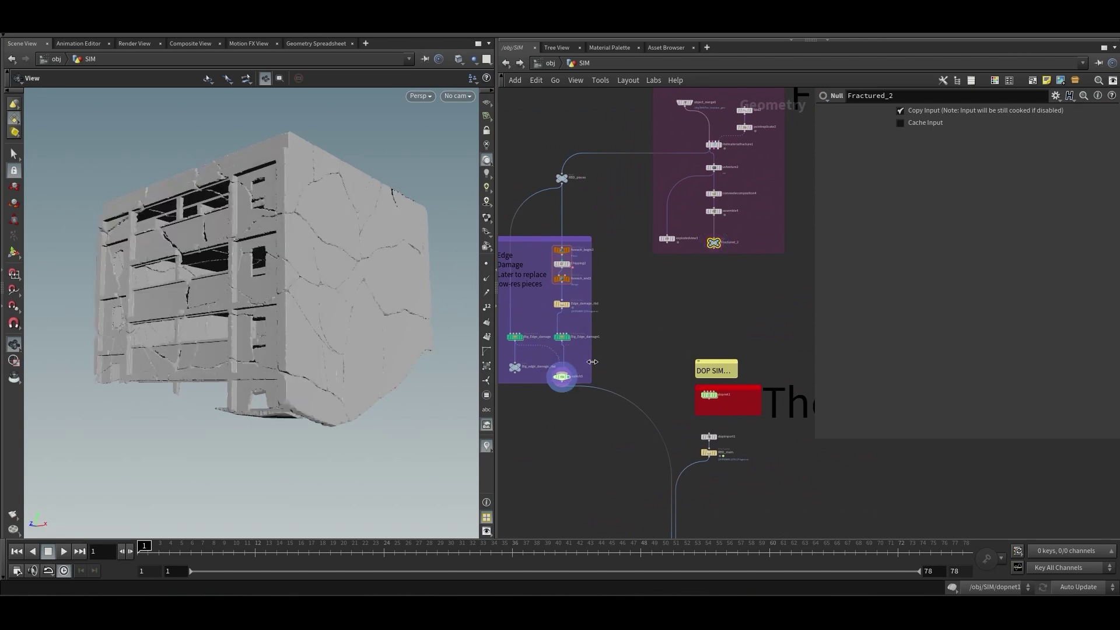
click(561, 379)
Widen the network pane and display the dopnet1 node of the main RBD sim
middle_drag(748, 498, 622, 378)
drag(497, 294, 428, 295)
scroll(700, 401, down, 4)
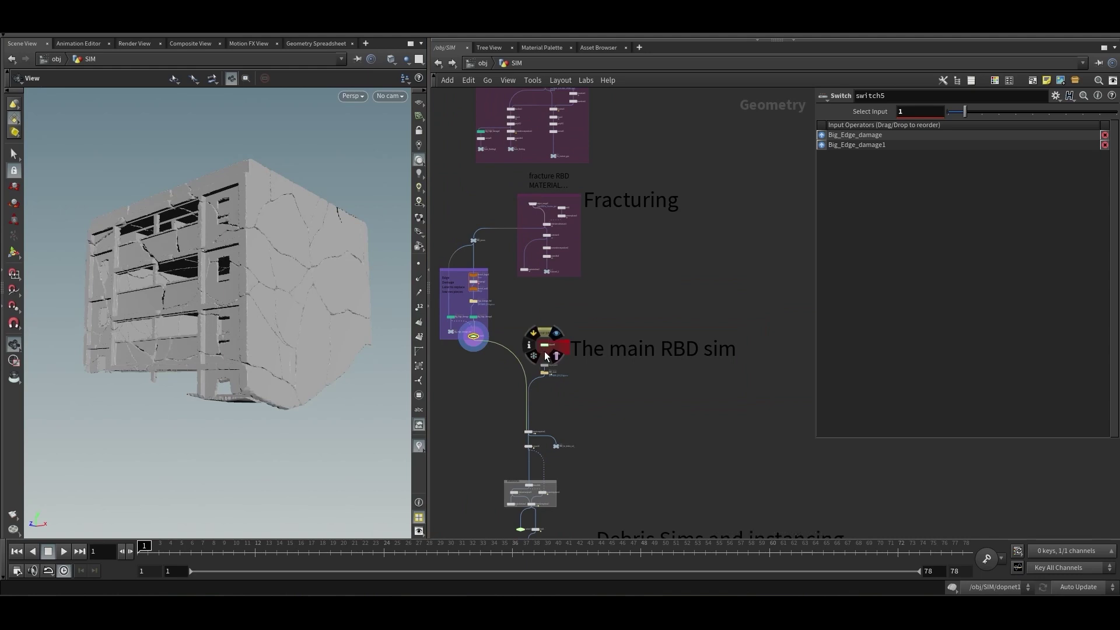
scroll(544, 348, up, 5)
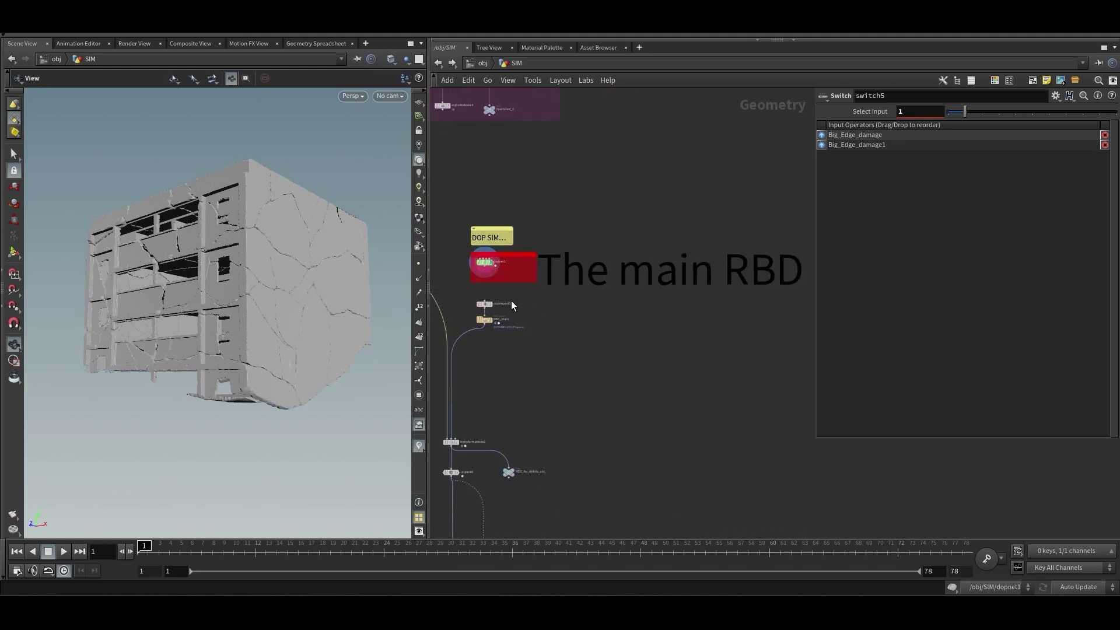
Select dopnet1 and show the dependency links for all nodes in the SIM network
click(486, 264)
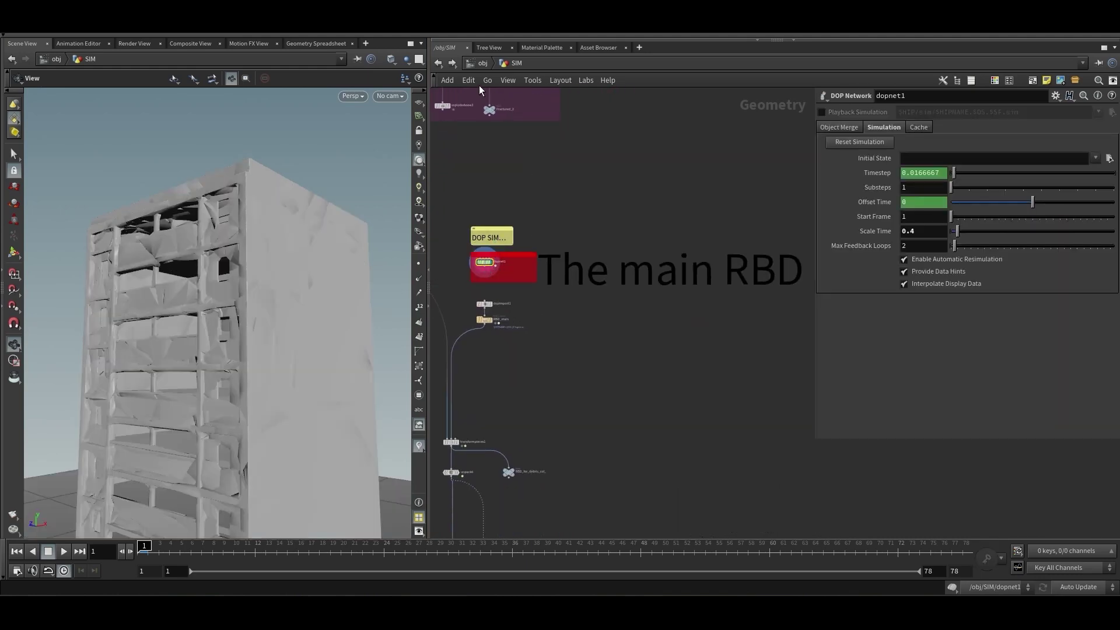
click(469, 81)
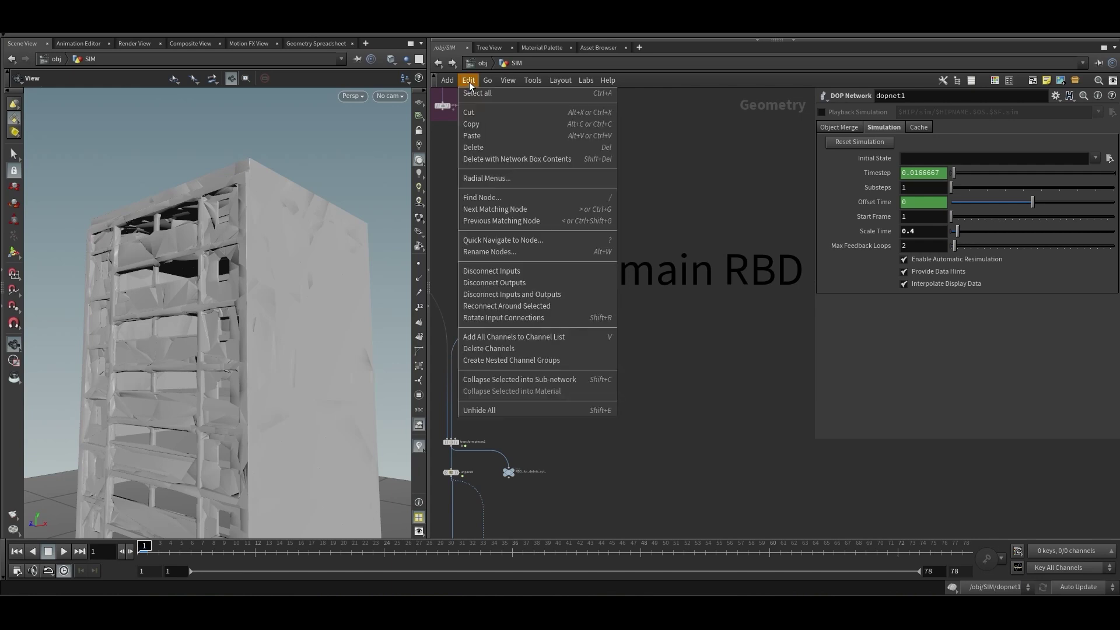
mouse_move(515, 86)
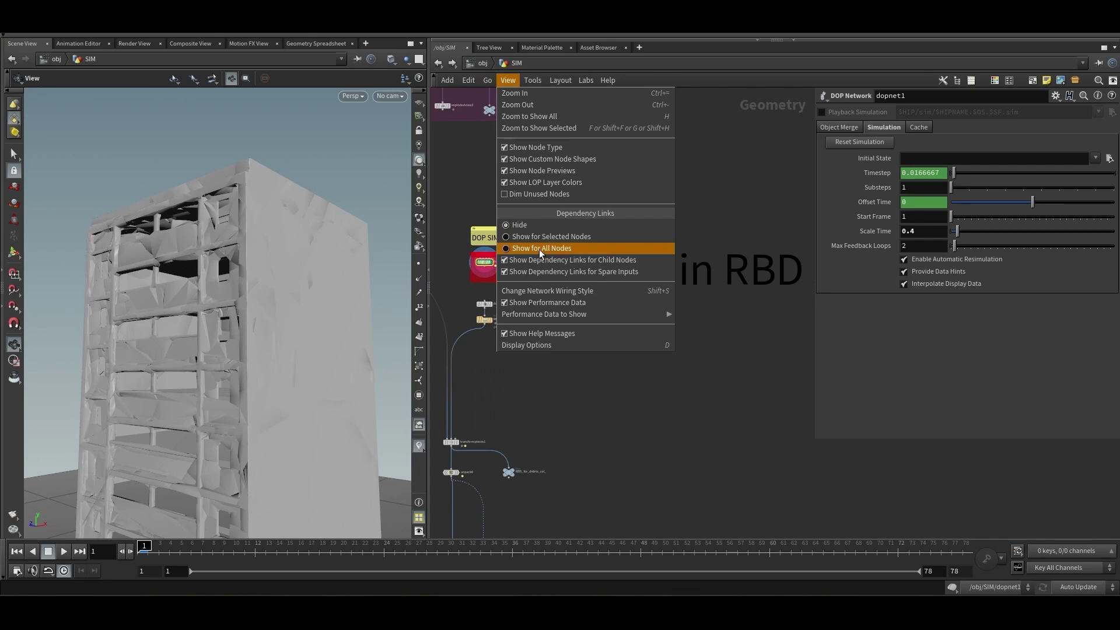
click(565, 249)
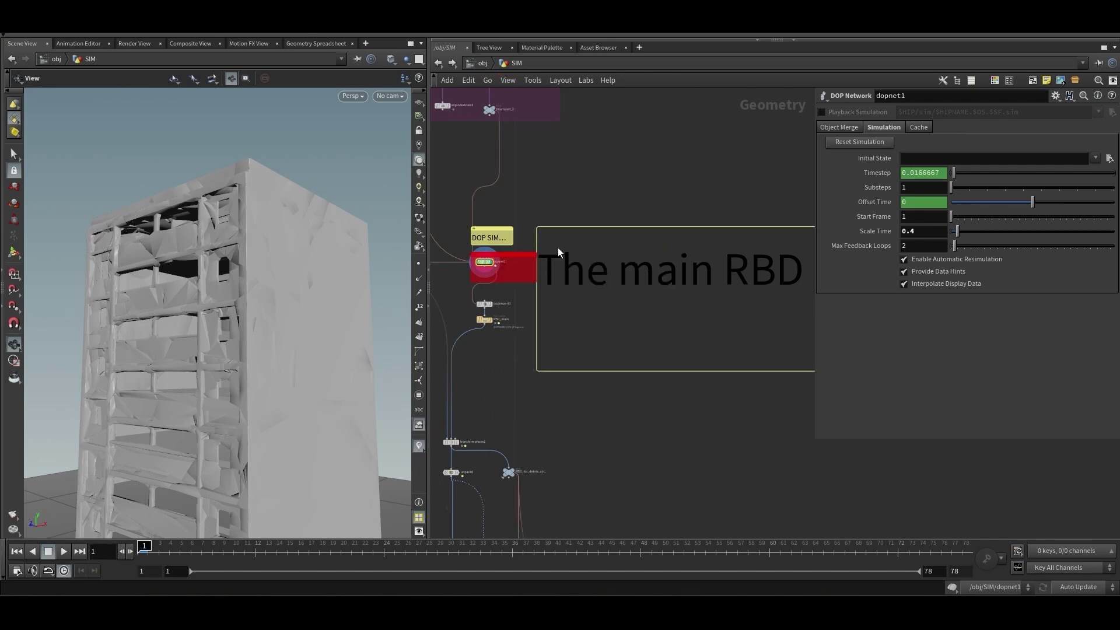
Trace the links coming into dopnet1 back to the fracturing network and display the Fractured_2 node
middle_drag(471, 275, 551, 330)
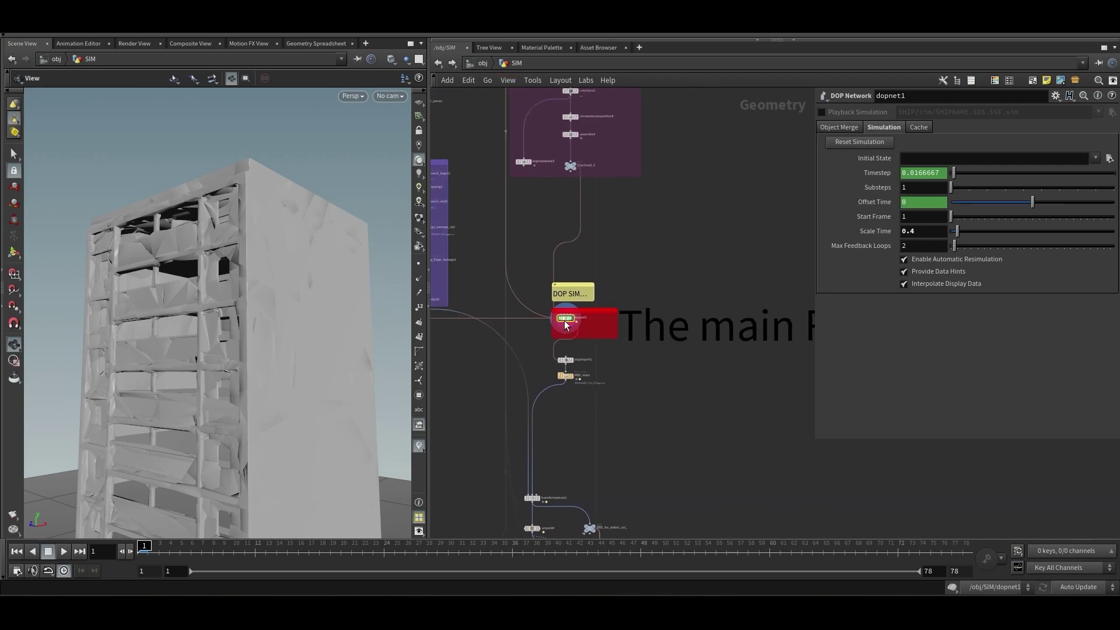
scroll(551, 330, down, 5)
middle_drag(589, 383, 518, 295)
scroll(495, 310, up, 5)
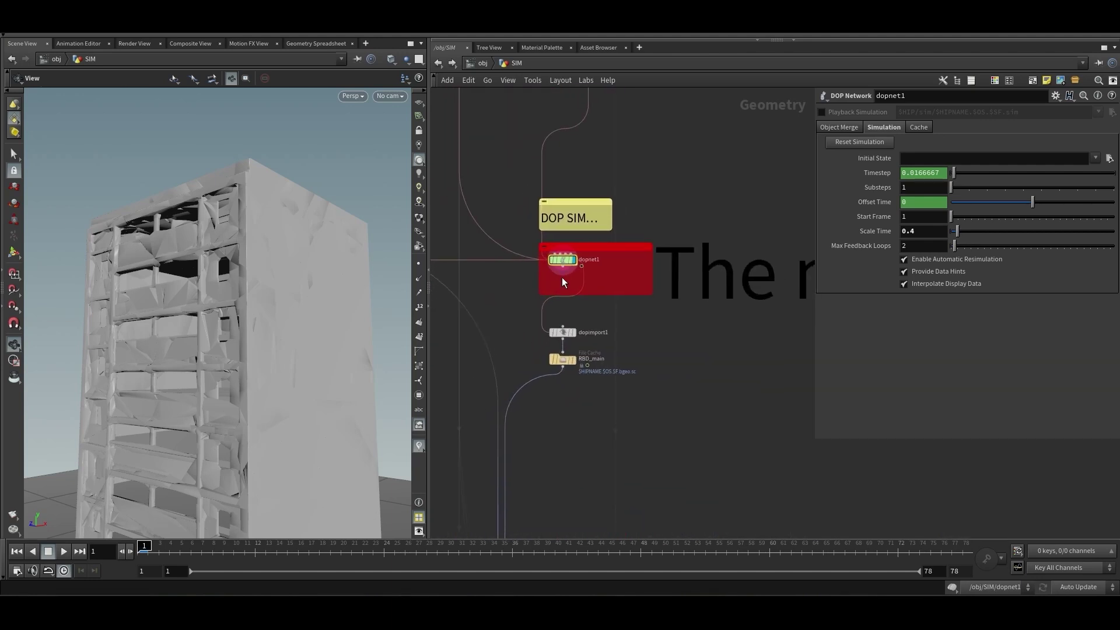
mouse_move(563, 264)
scroll(562, 263, down, 3)
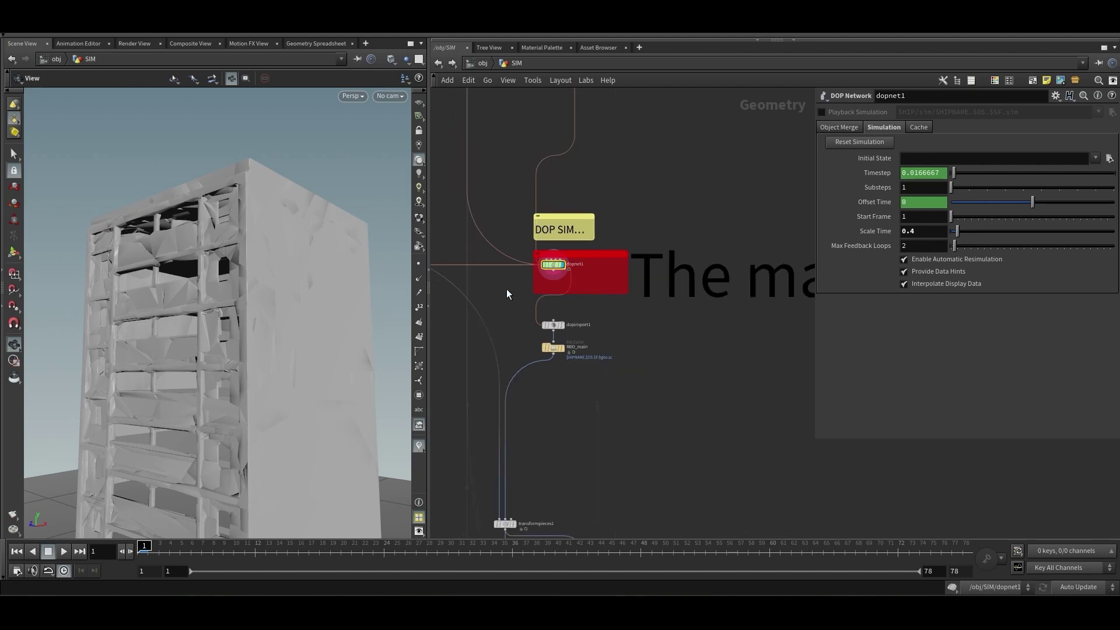
middle_drag(569, 114, 551, 234)
scroll(274, 380, down, 3)
drag(275, 379, 288, 276)
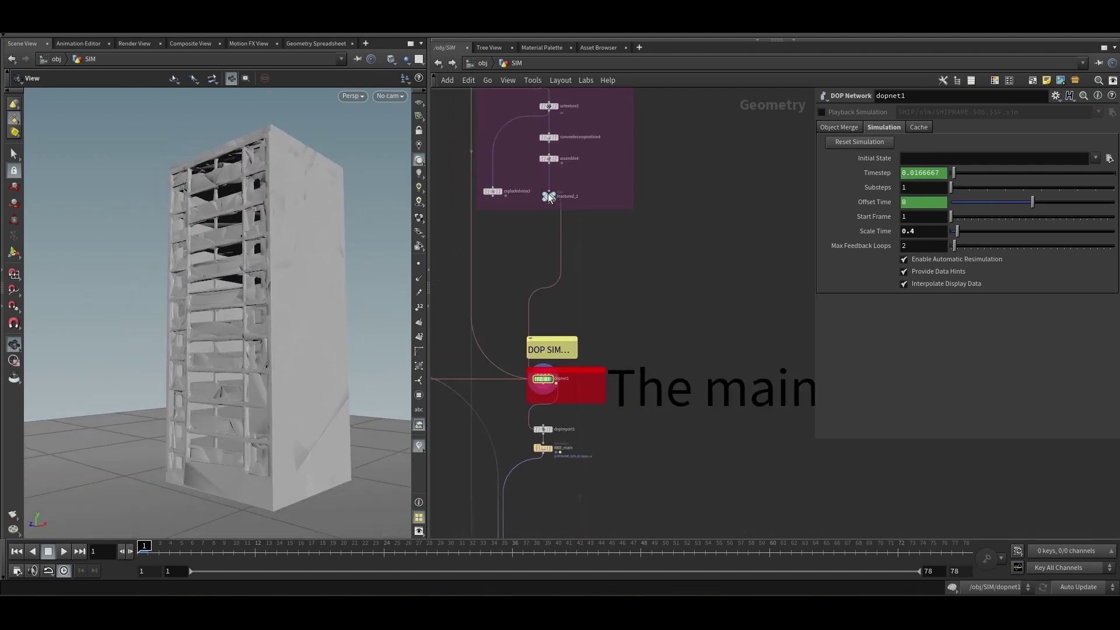
click(544, 211)
click(544, 210)
middle_drag(523, 270, 525, 193)
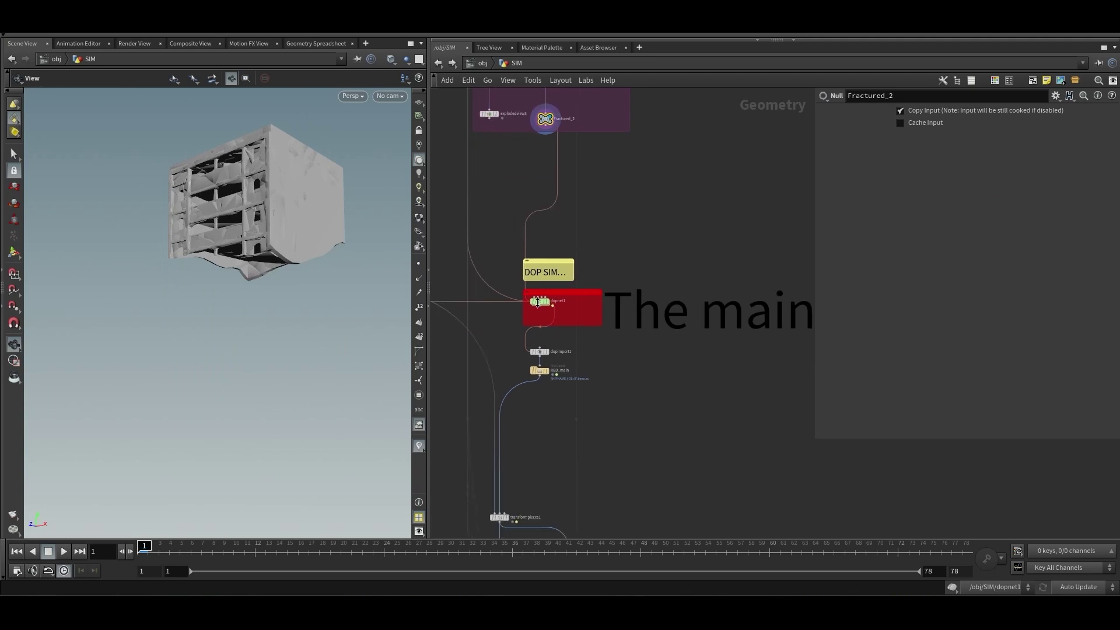
Go inside dopnet1 and view the settings of rbdpackedobject2
scroll(578, 307, up, 4)
click(541, 291)
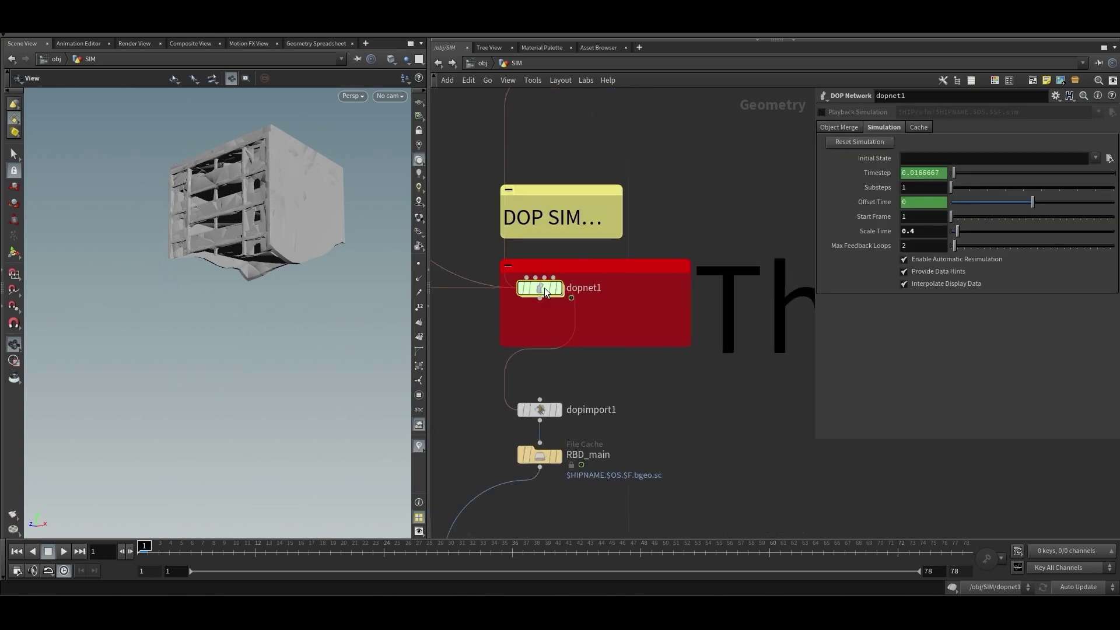
double_click(544, 289)
scroll(534, 308, up, 3)
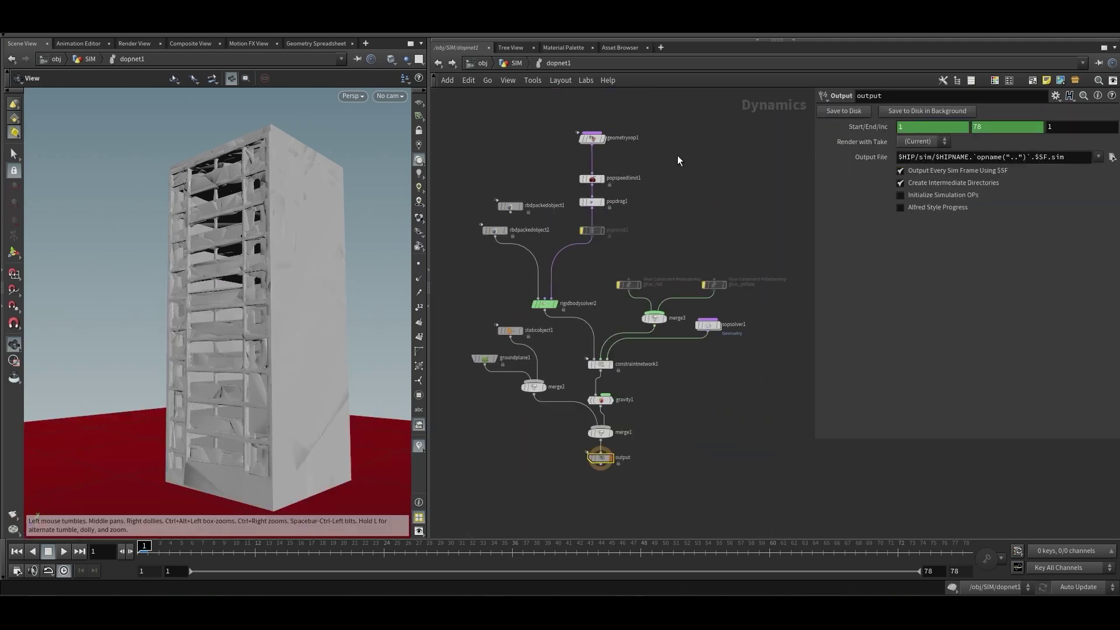
click(591, 137)
click(497, 230)
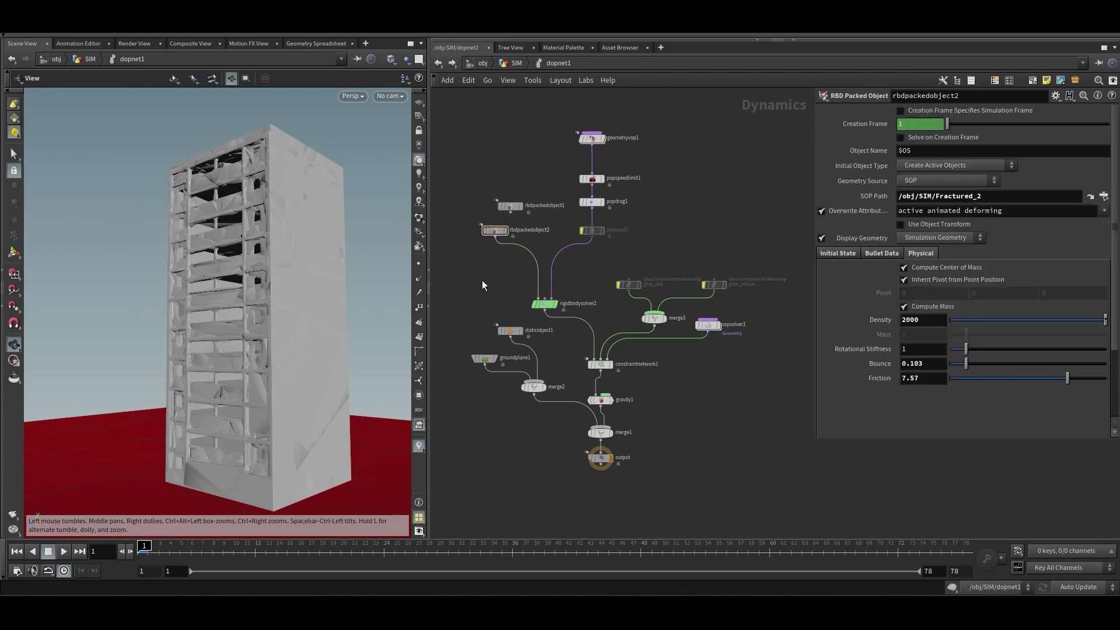
View the settings of staticobject1 and groundplane1 in the dynamics network
scroll(591, 331, down, 2)
click(518, 283)
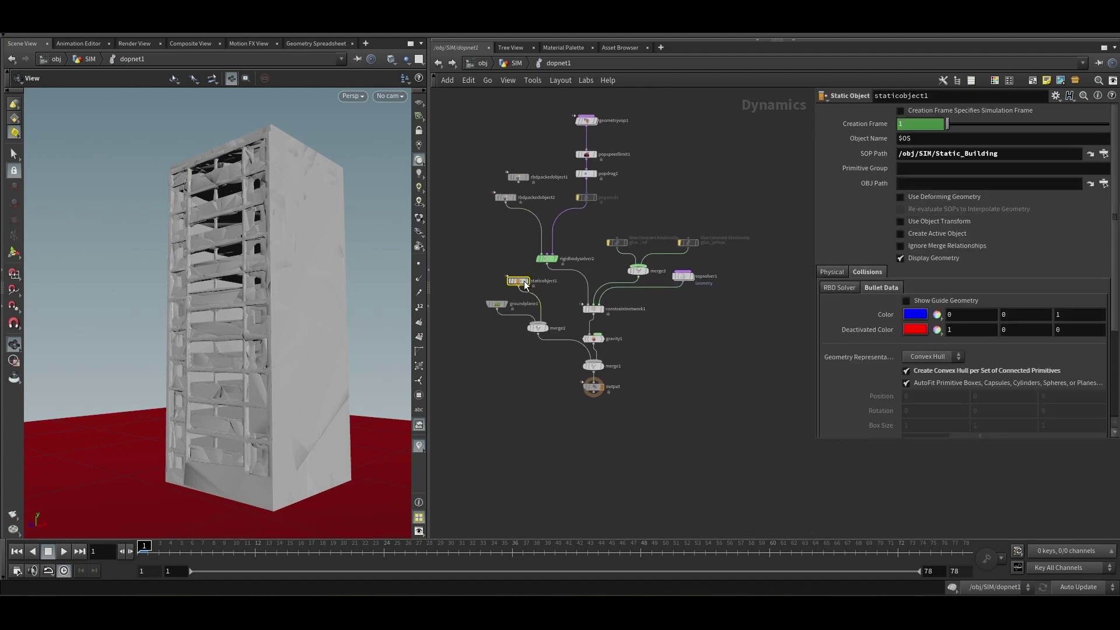
mouse_move(525, 283)
drag(524, 283, 518, 290)
click(497, 320)
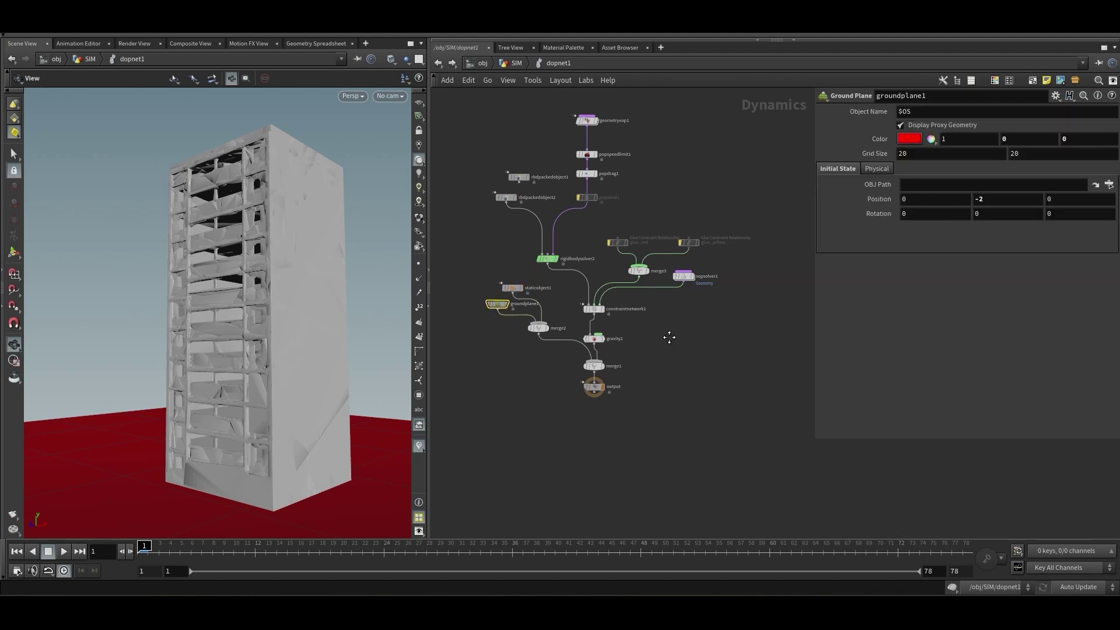
Inspect the glue_red and glue_yellow constraint relationships and nudge the SOP solver node beside them
middle_drag(671, 335, 675, 353)
drag(716, 223, 600, 279)
drag(751, 239, 607, 280)
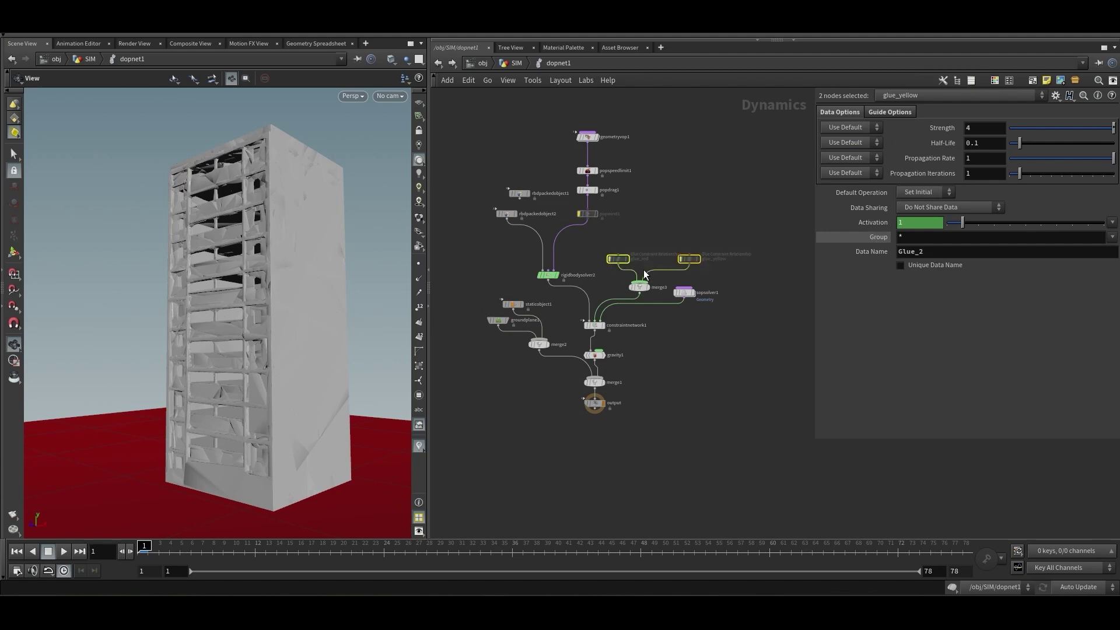
drag(745, 239, 610, 274)
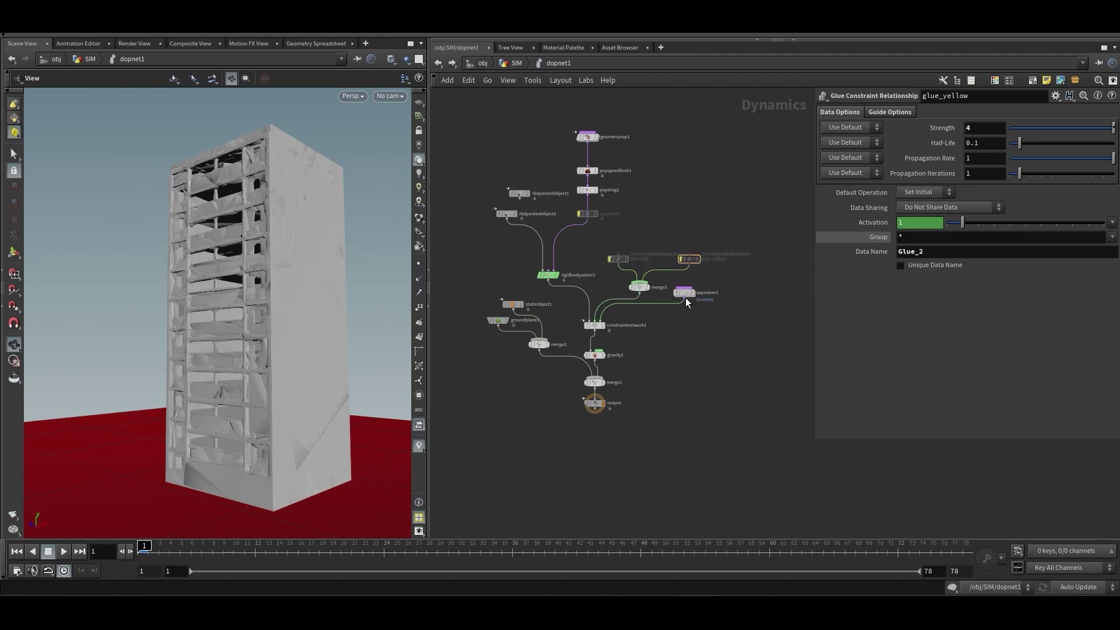
drag(688, 299, 685, 304)
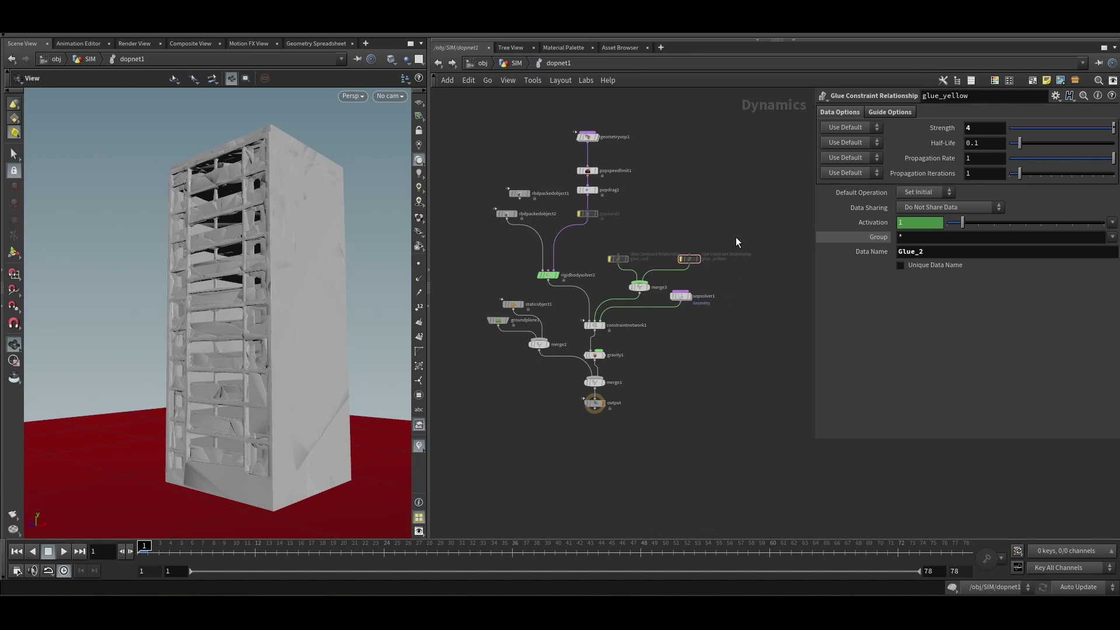
drag(734, 232, 631, 261)
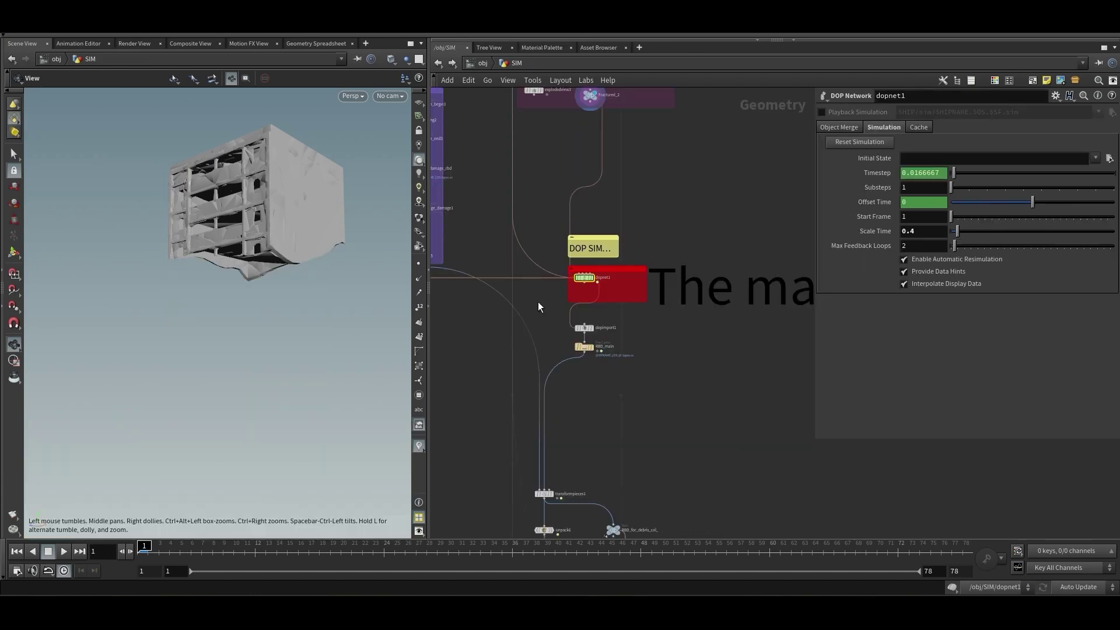
Rename the Geometry VOP node inside dopnet1 to Blast_force, and return to the SIM network
scroll(538, 302, down, 10)
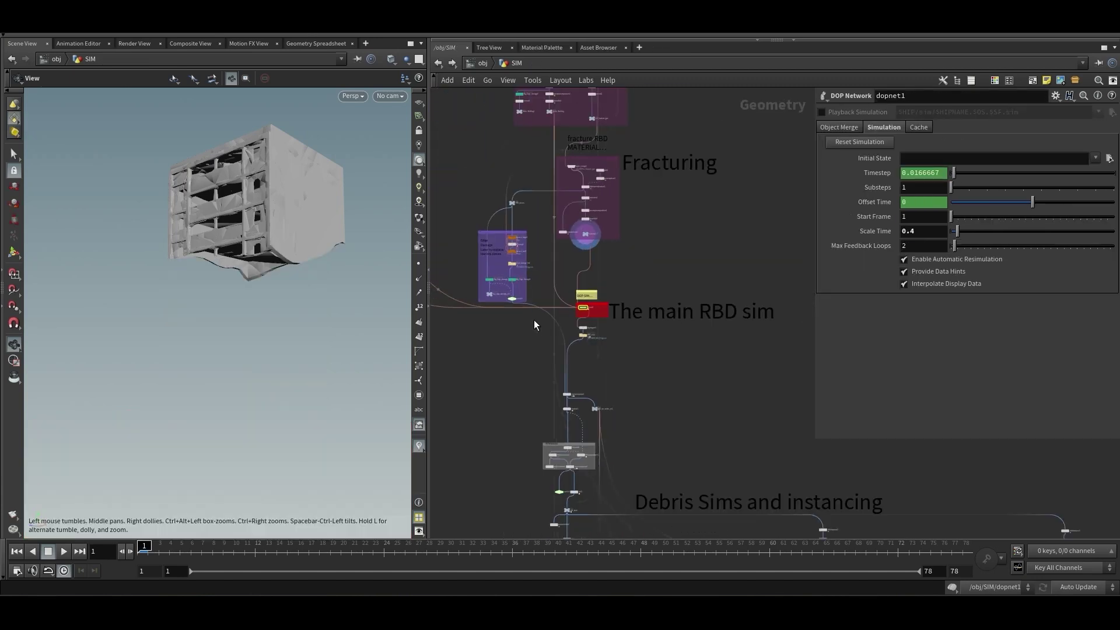
scroll(625, 380, up, 6)
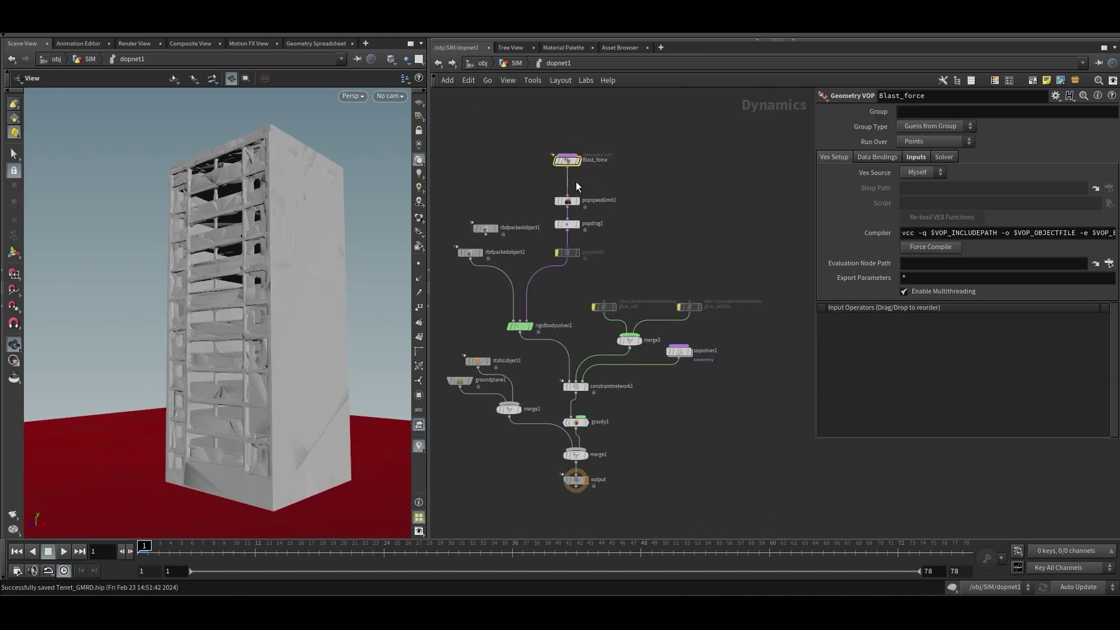
middle_drag(521, 176, 527, 172)
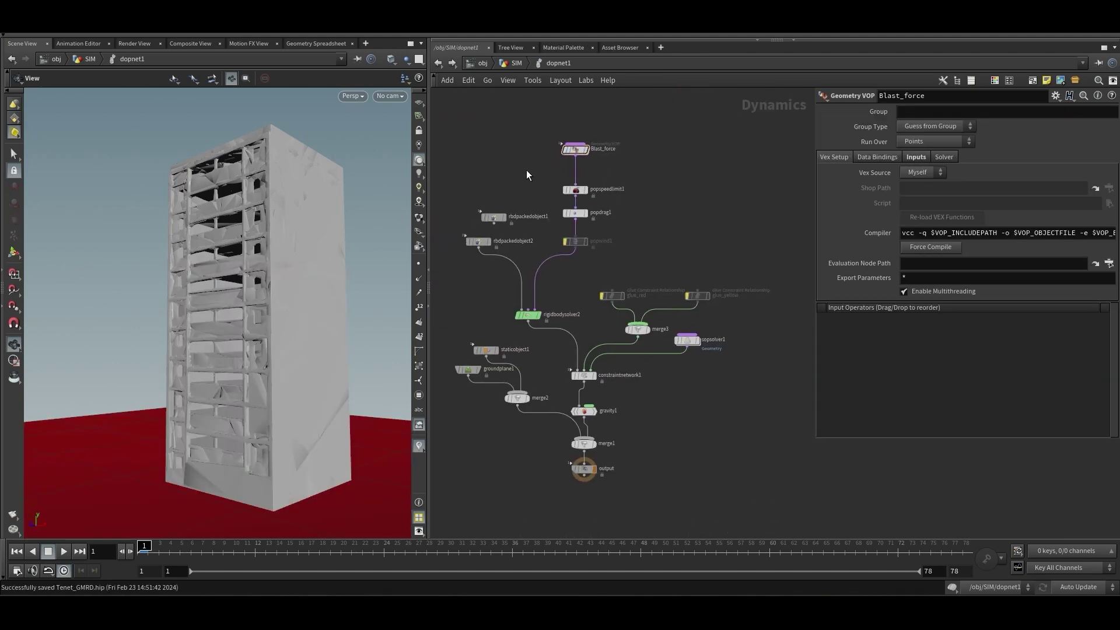
click(439, 63)
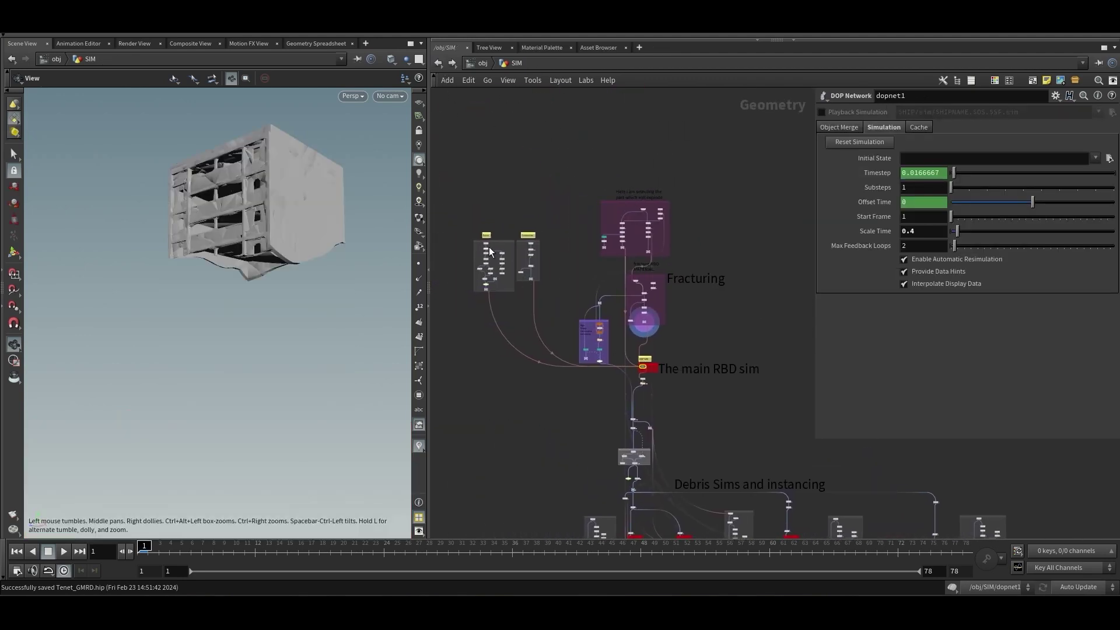
Template object_merge5 in the exploding-part selection network so the whole building shows as a wireframe reference
scroll(648, 376, up, 5)
middle_drag(541, 412, 774, 455)
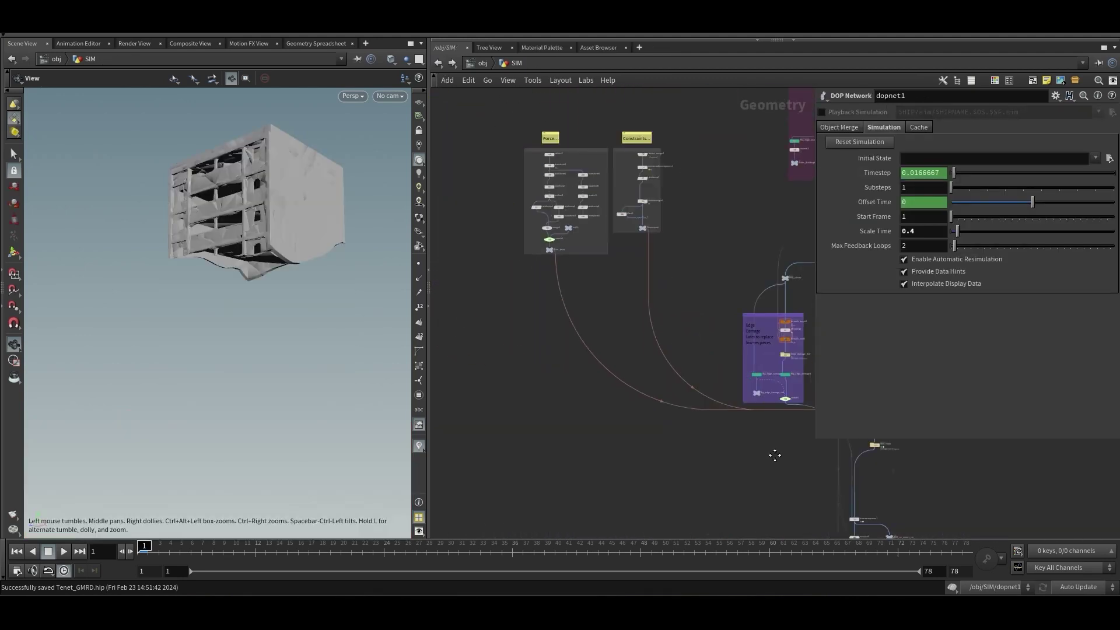
scroll(607, 350, up, 5)
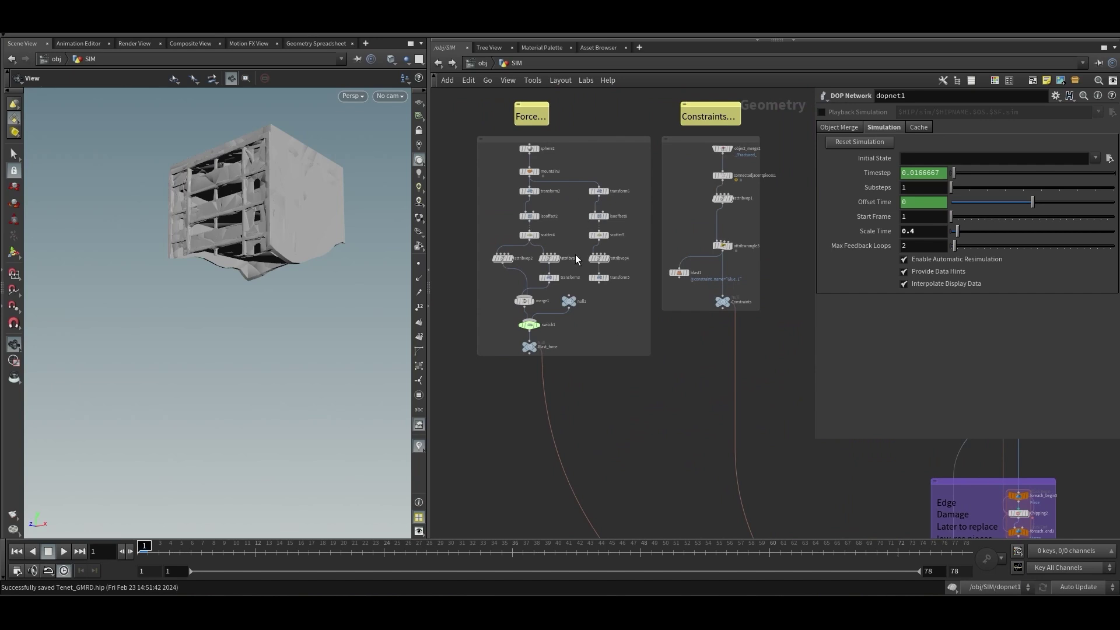
scroll(712, 363, down, 6)
middle_drag(719, 362, 512, 363)
scroll(673, 271, up, 5)
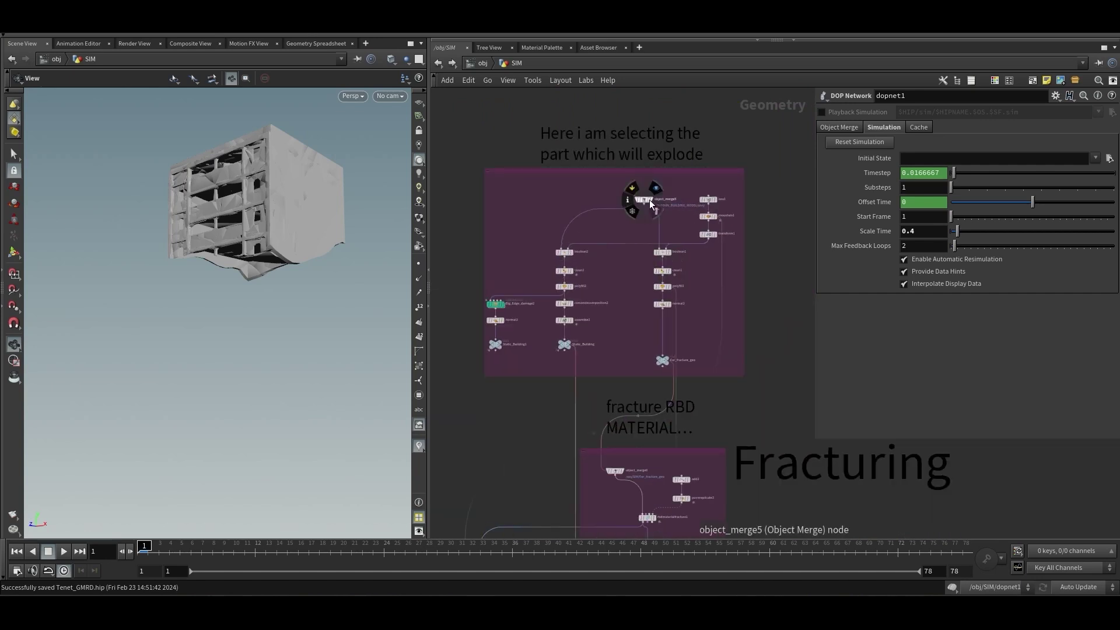
click(649, 200)
Display sphere2 at the start of the Force network and check its position inside the building wireframe
scroll(642, 198, down, 3)
middle_drag(525, 234, 595, 229)
scroll(595, 229, up, 4)
middle_drag(559, 274, 556, 162)
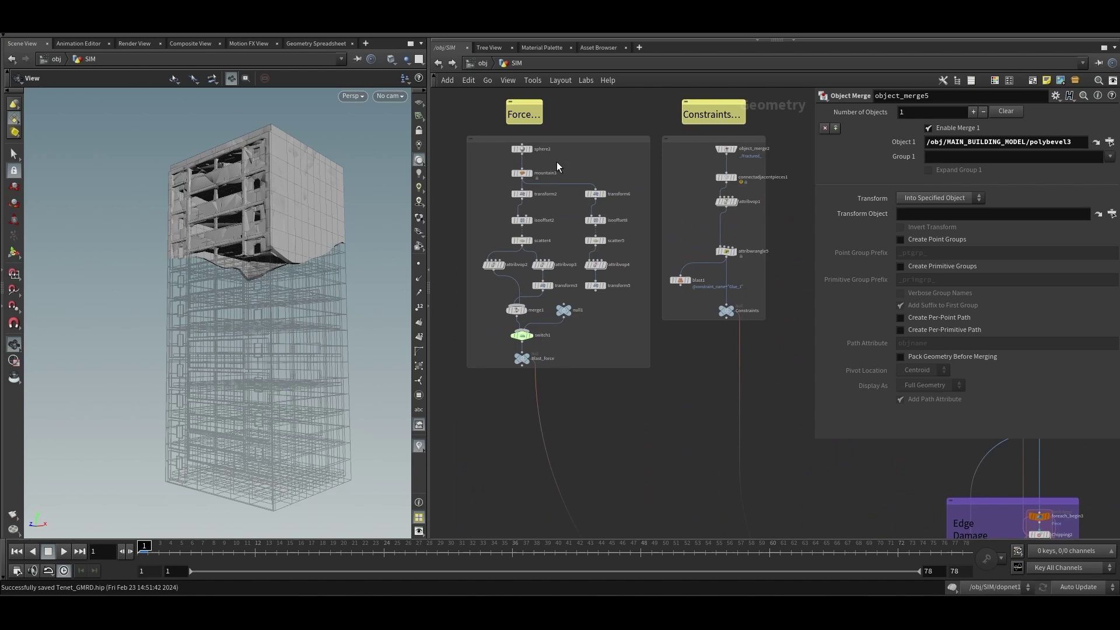
click(522, 149)
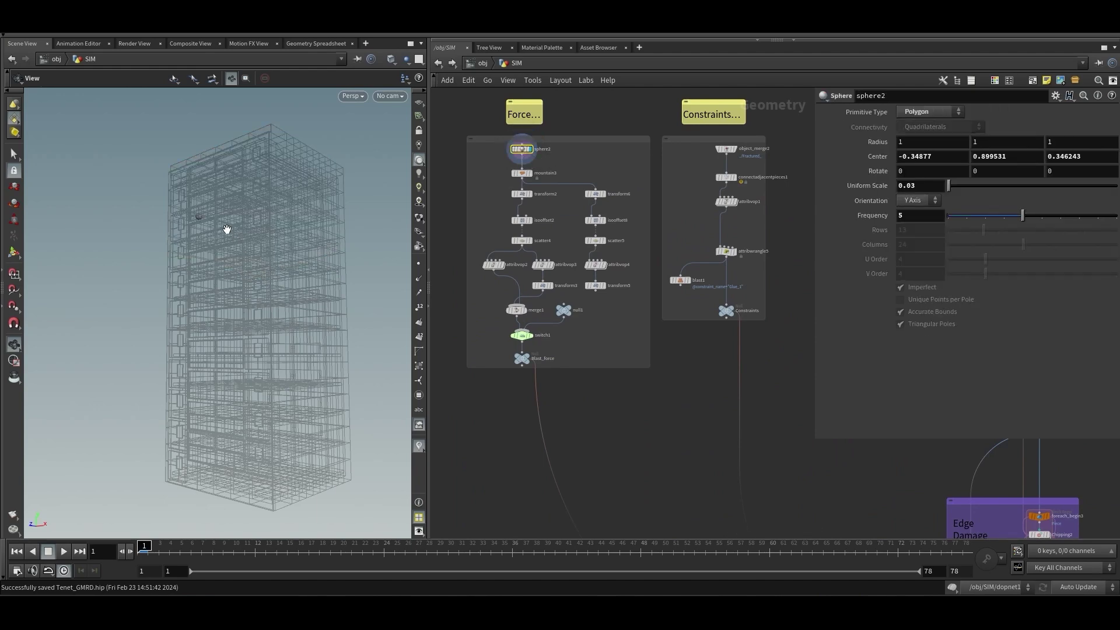
alt+drag(227, 230, 251, 252)
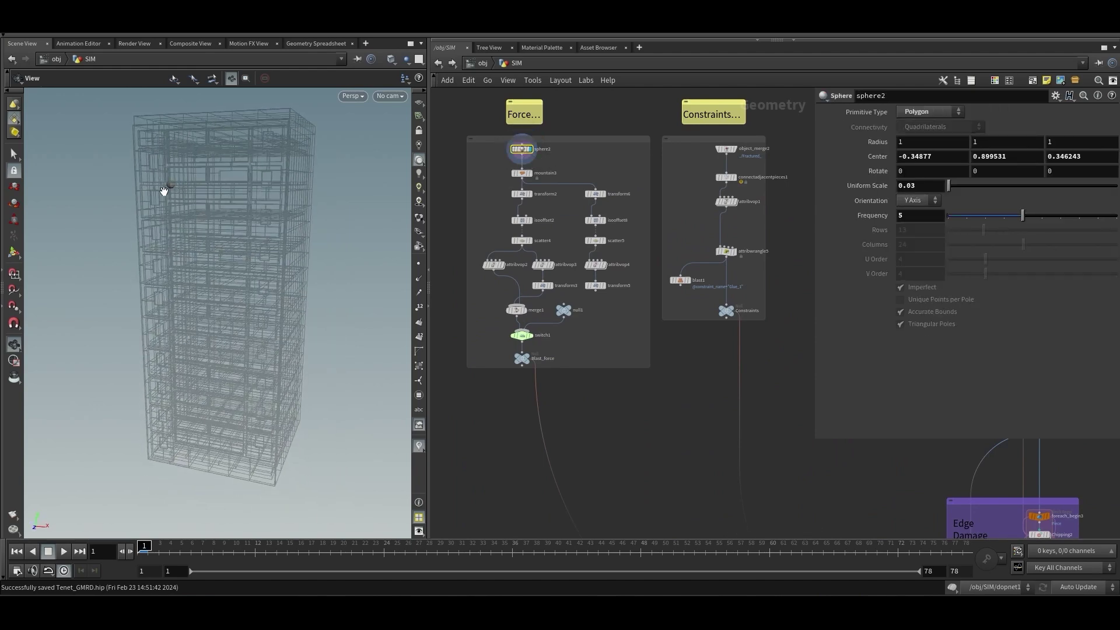
middle_drag(569, 238, 564, 238)
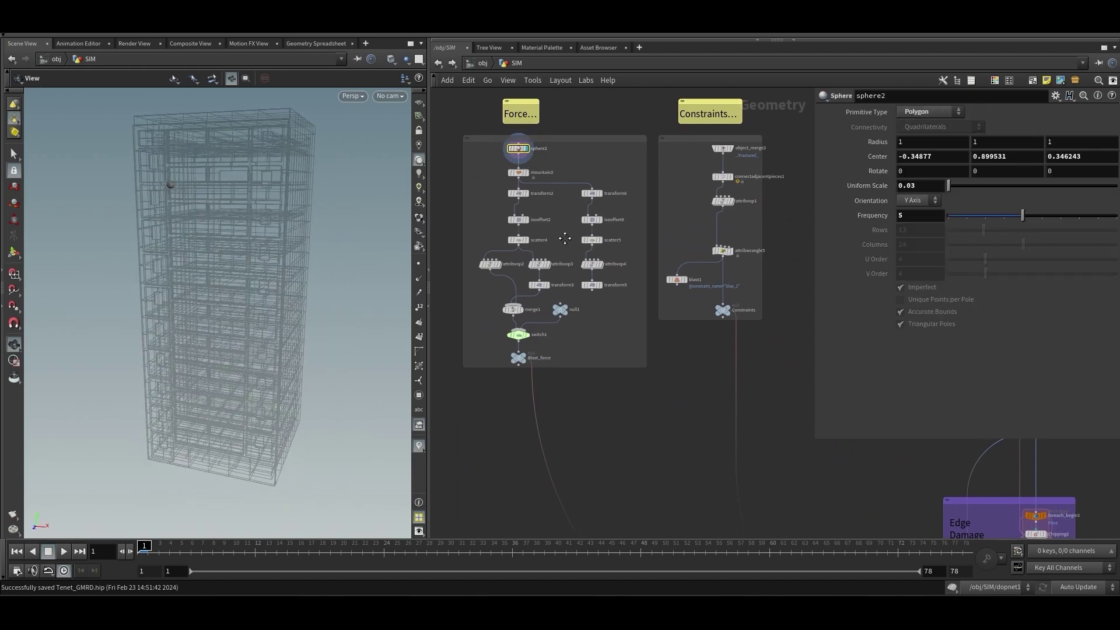
Display merge1 of the Force network with its point normals to examine the force directions around the building
click(524, 312)
mouse_move(208, 281)
mouse_down()
mouse_move(282, 245)
mouse_move(275, 265)
mouse_move(270, 251)
mouse_move(305, 314)
mouse_move(282, 292)
mouse_move(284, 324)
mouse_move(283, 245)
mouse_move(215, 303)
mouse_move(237, 303)
mouse_move(260, 335)
mouse_move(334, 295)
mouse_up()
click(419, 279)
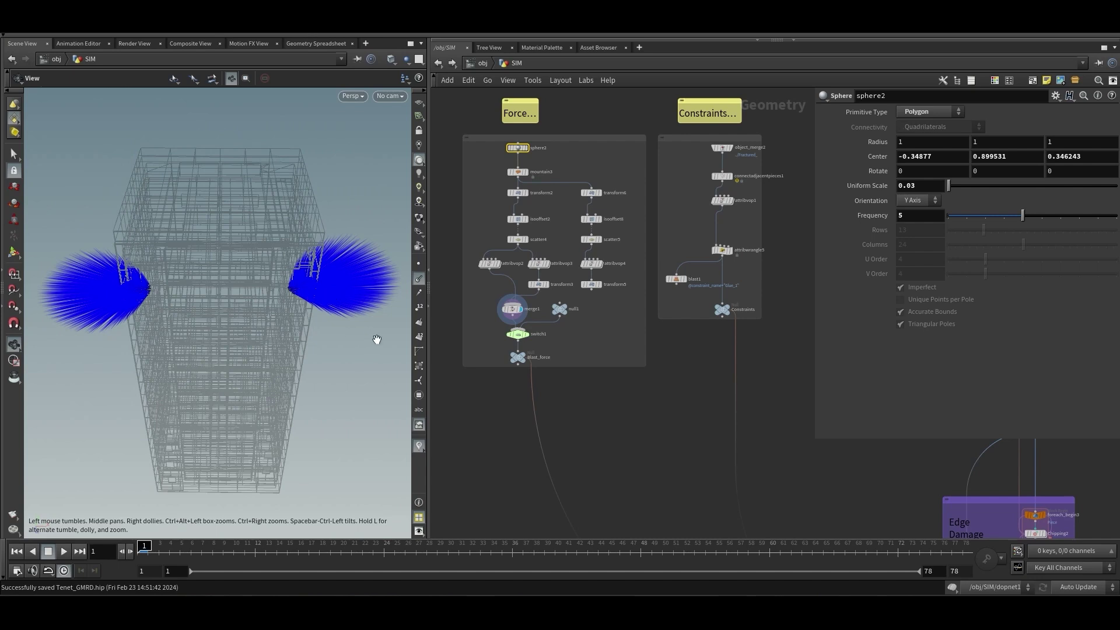
click(572, 380)
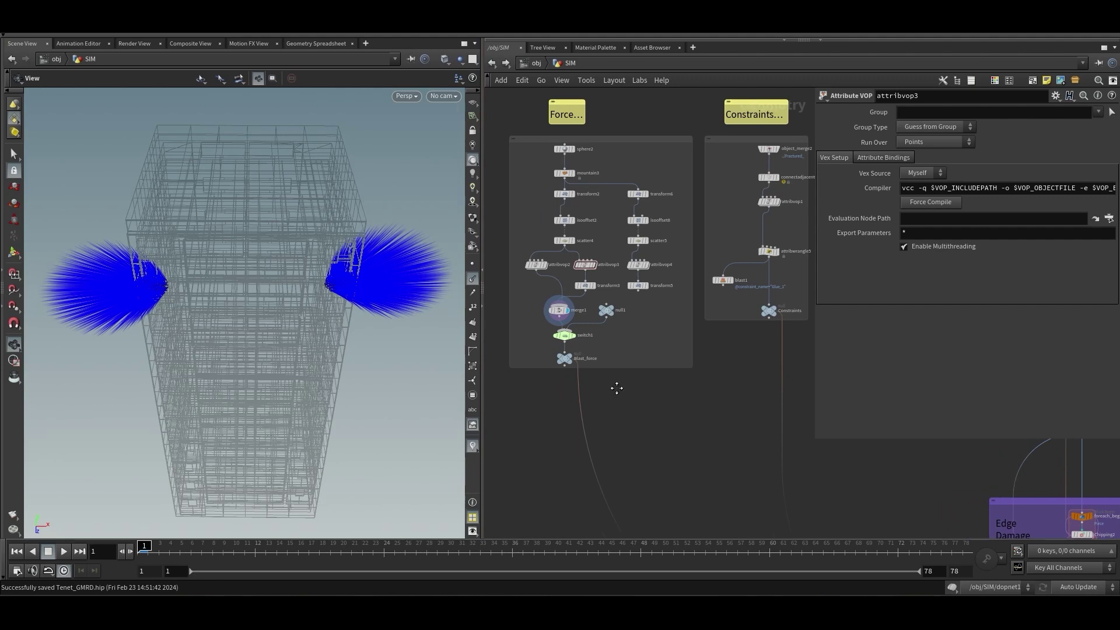
Display switch1 with its animated input selection and step one frame forward and back to check the force
click(565, 337)
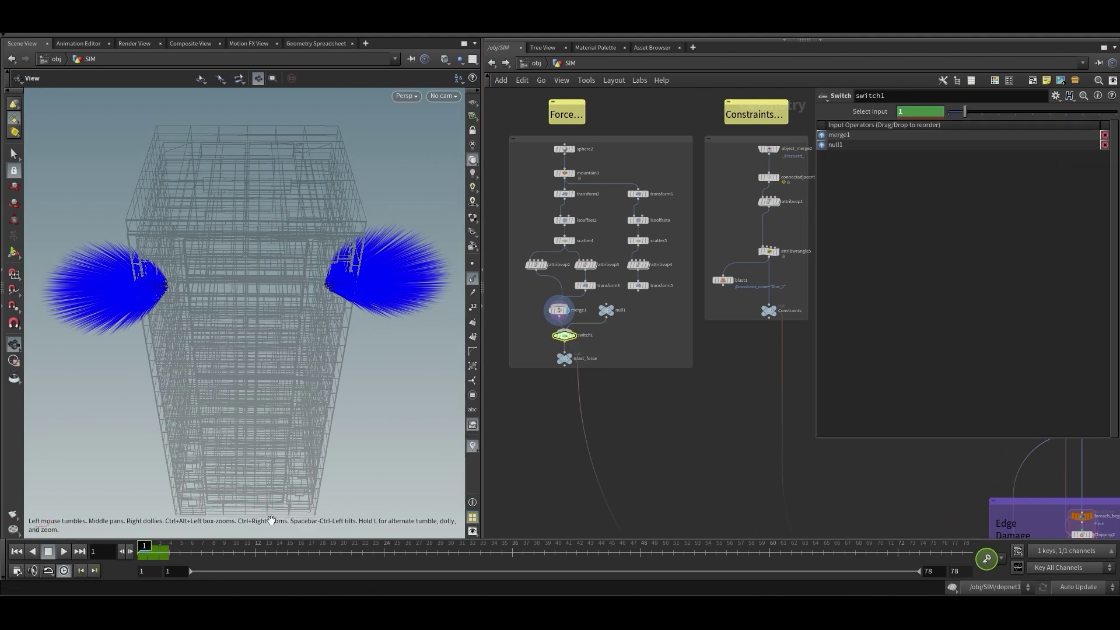
click(575, 338)
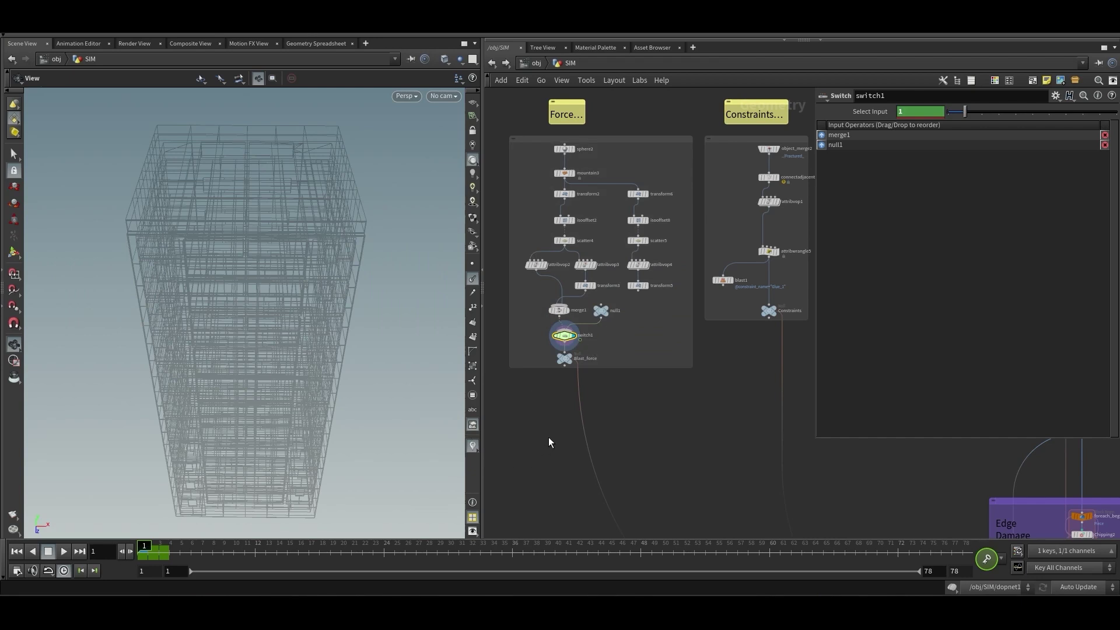
key(Right)
key(Left)
Find the Constraints network and select object_merge2 at its start to inspect the incoming fractured geometry
scroll(607, 415, down, 6)
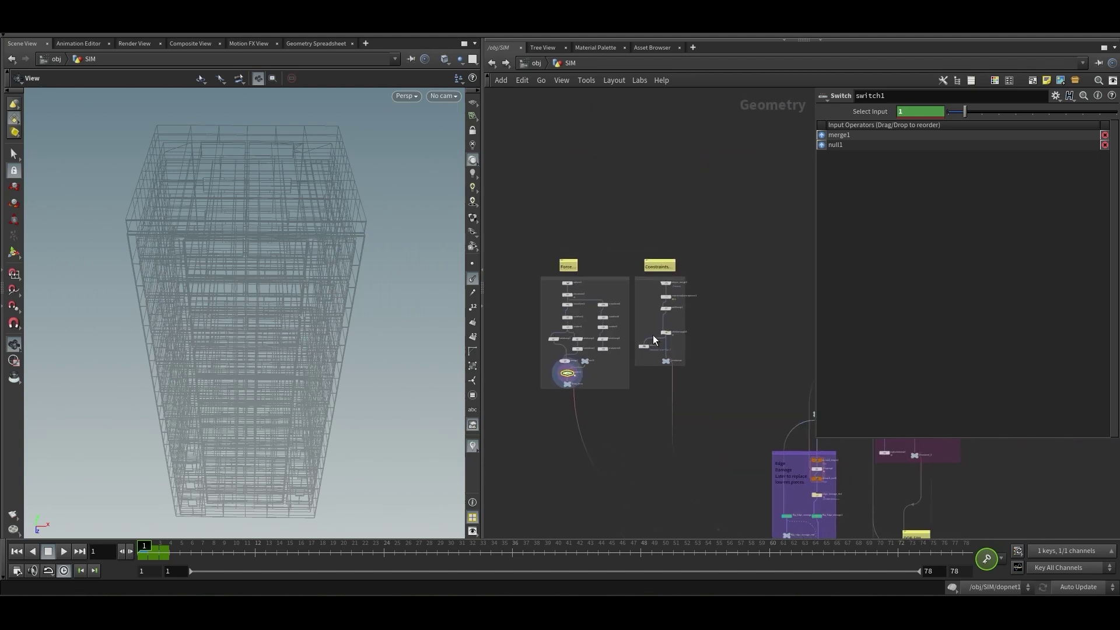
scroll(621, 432, down, 2)
scroll(652, 373, up, 10)
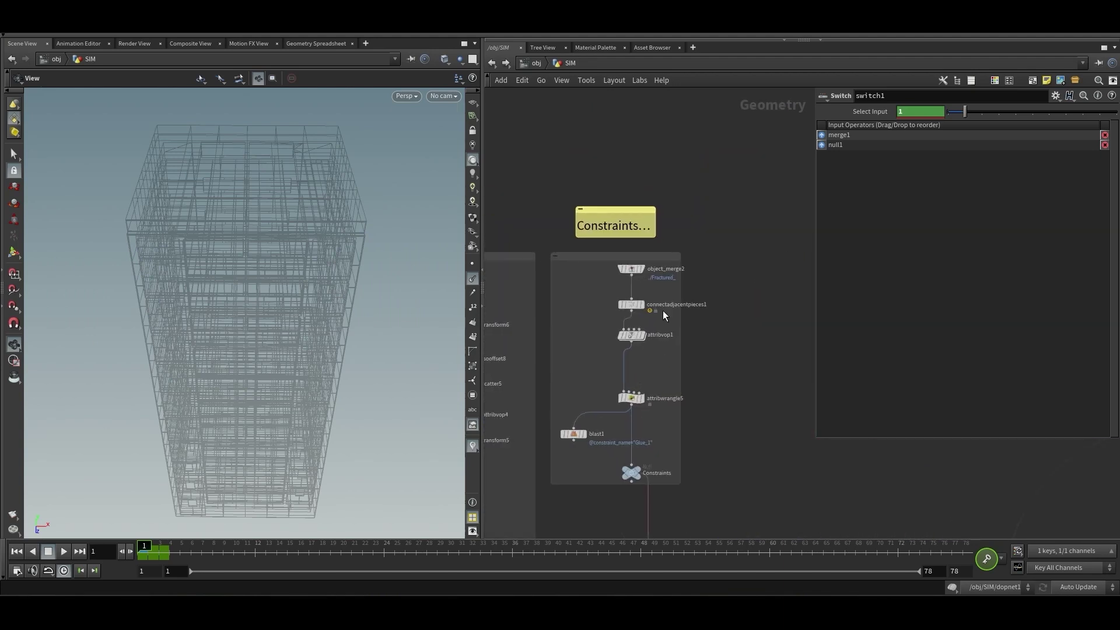
click(631, 269)
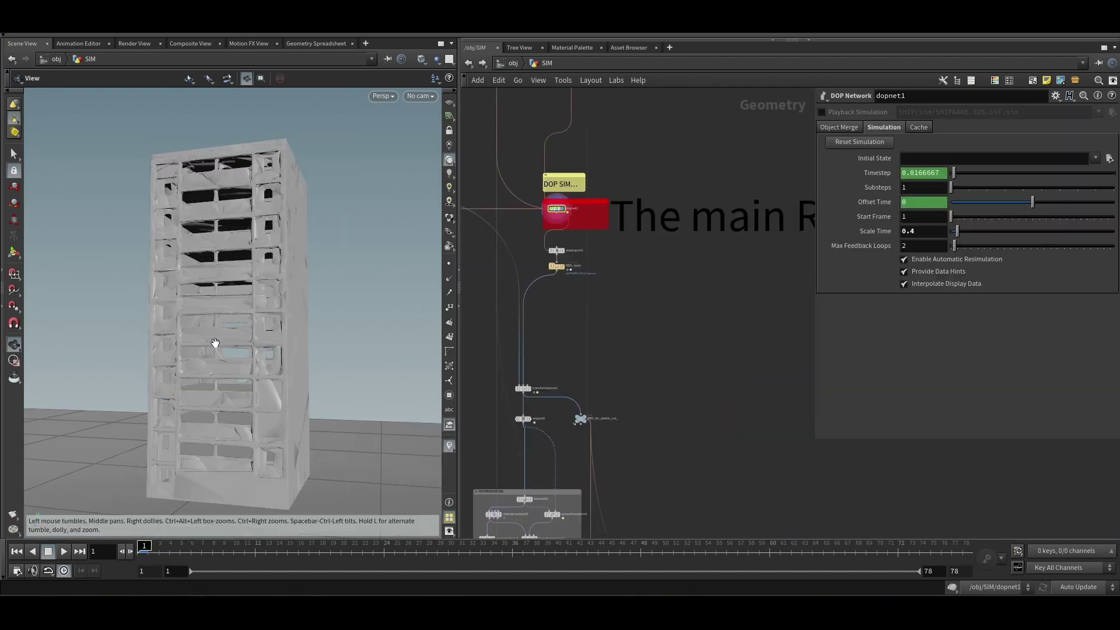
Inspect dopimport1 below the DOP network and check its import style, keeping Create Points to Represent Objects
drag(212, 343, 280, 329)
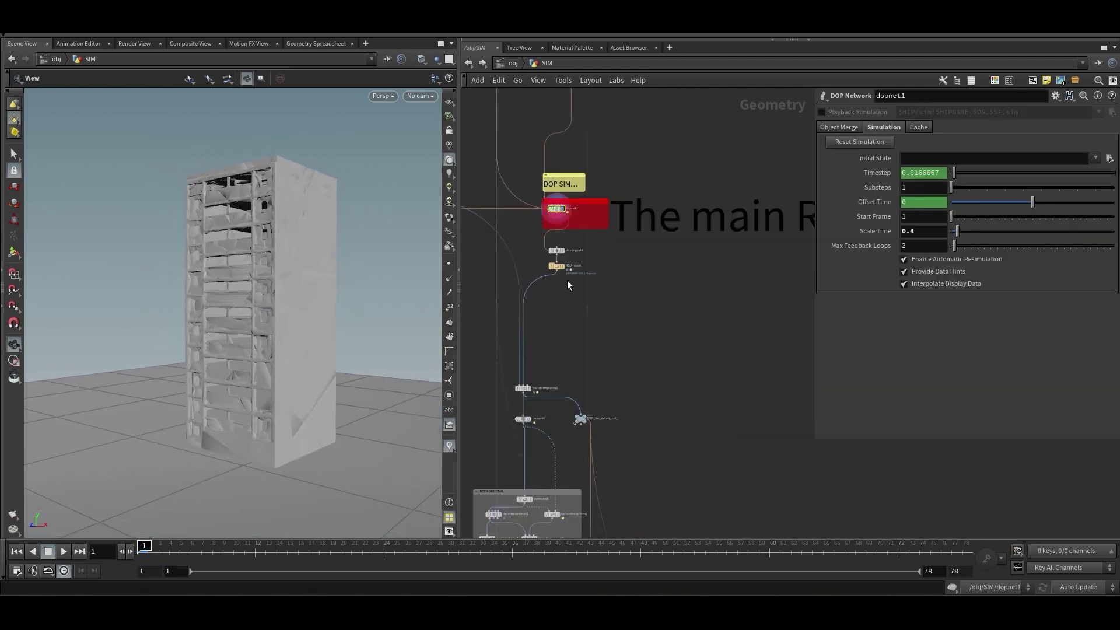
scroll(566, 280, up, 4)
click(549, 271)
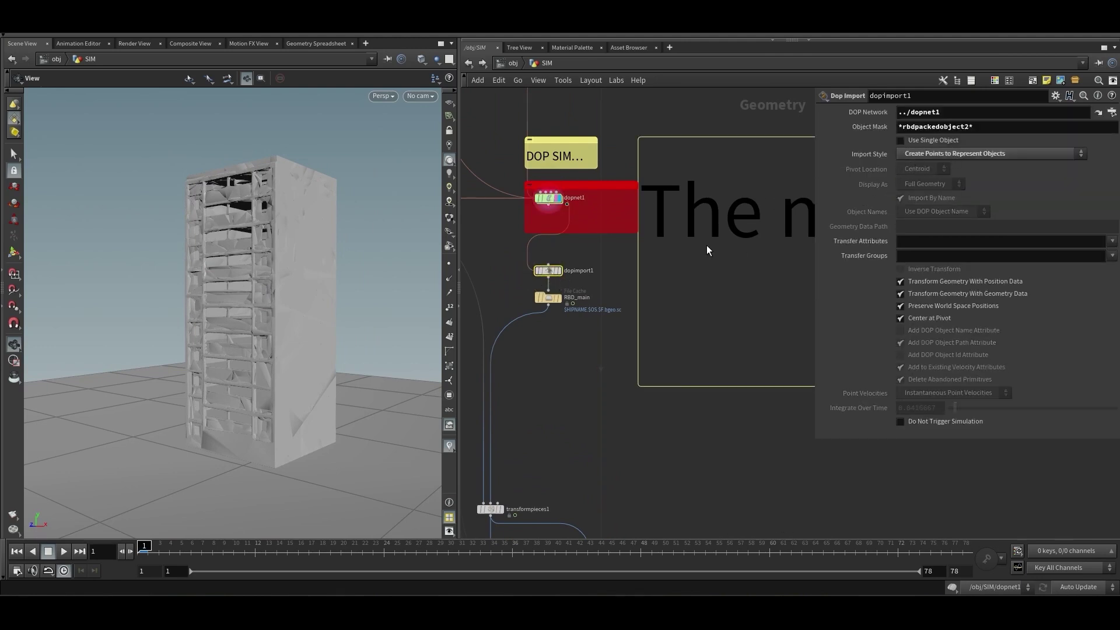
middle_drag(584, 343, 591, 331)
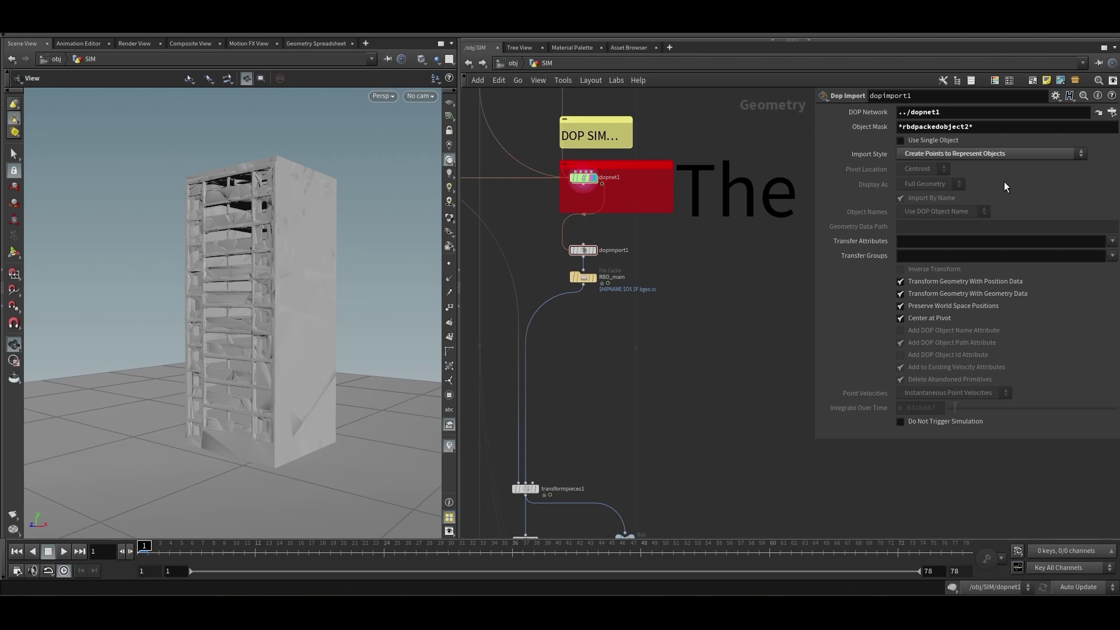
click(975, 154)
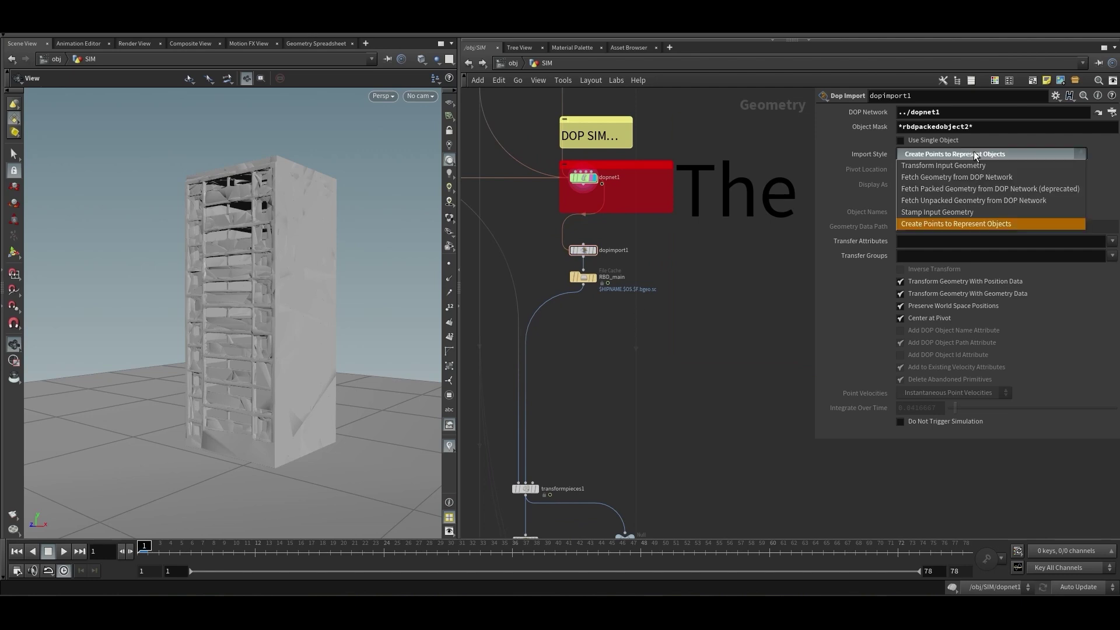
click(974, 226)
Display the RBD_main file cache and turn off the dopnet1 template so only the cached points are shown
click(583, 278)
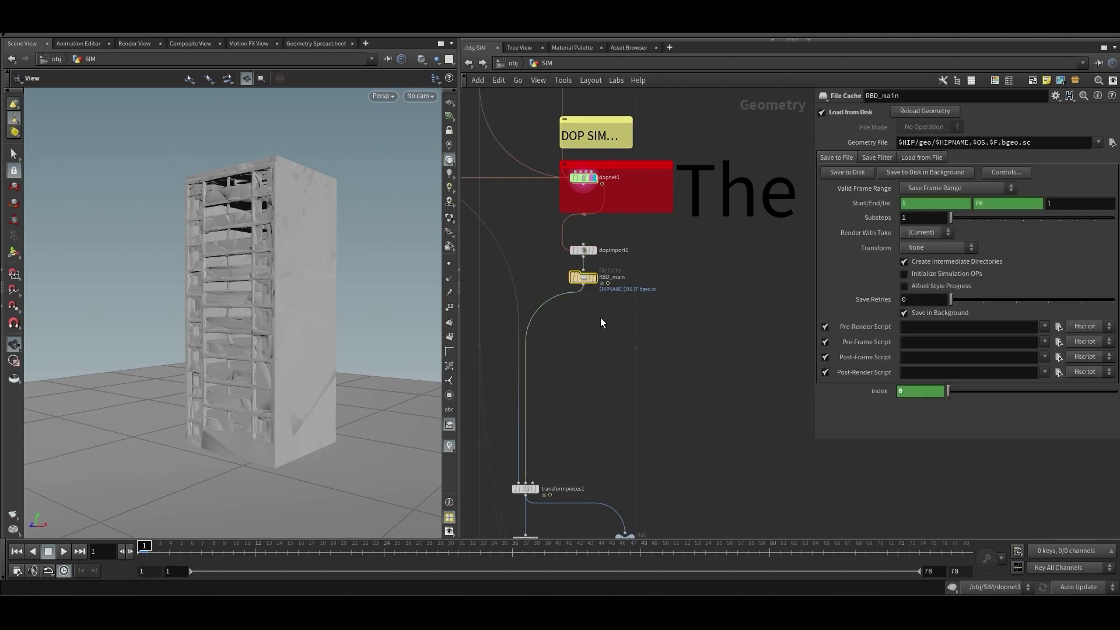
click(594, 278)
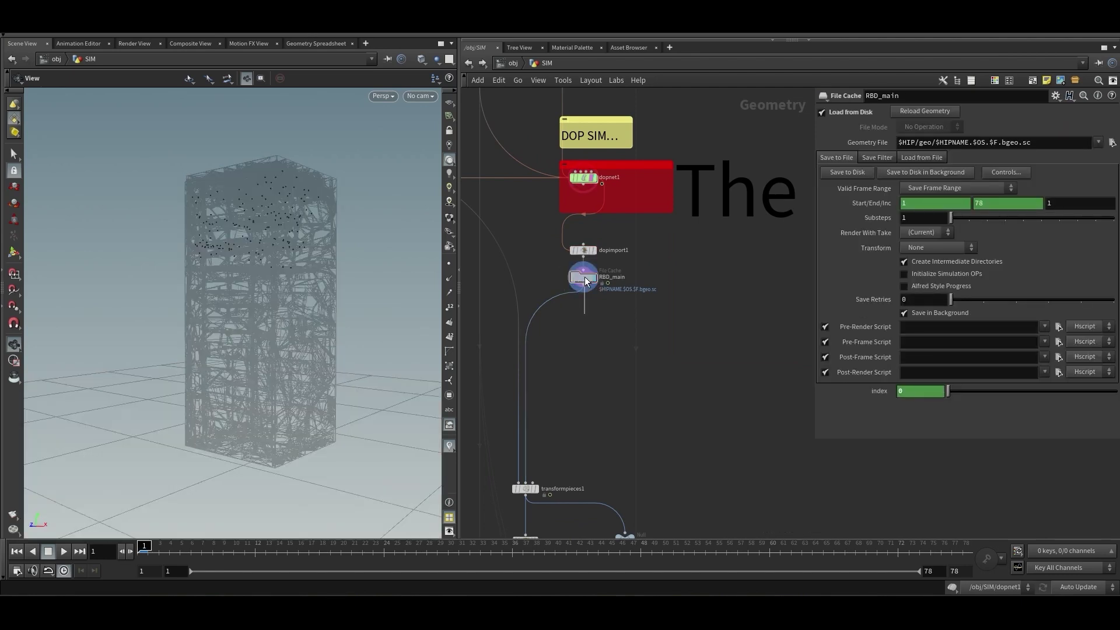
mouse_move(594, 289)
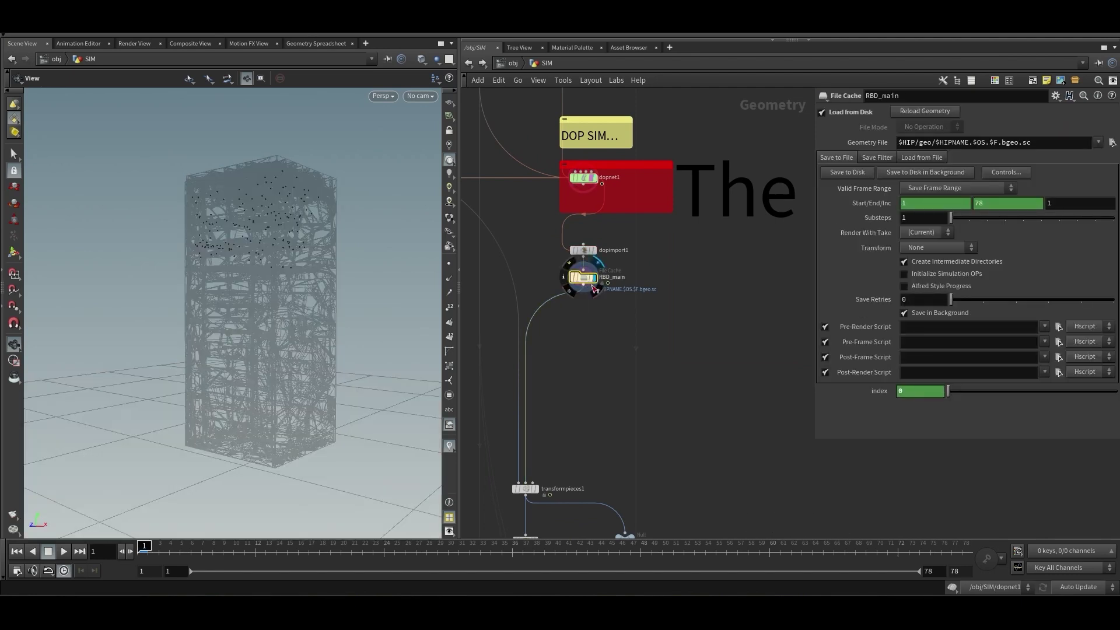
click(590, 179)
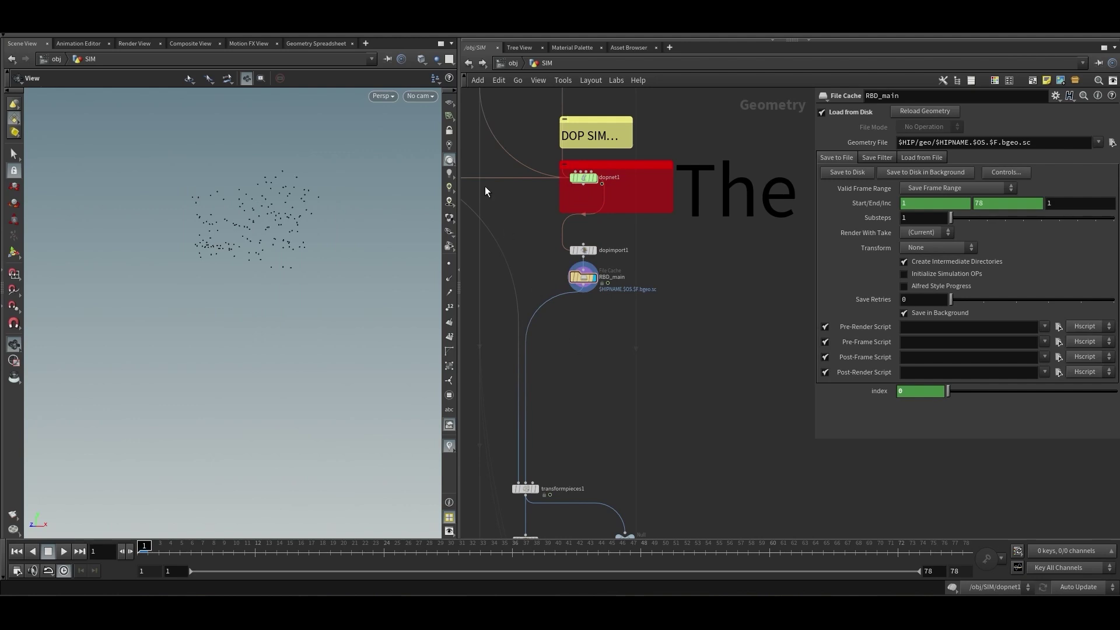
drag(302, 370, 361, 224)
Look through cam_MAIN and scrub the cached RBD_main points across the timeline, stopping at frame 12
click(422, 96)
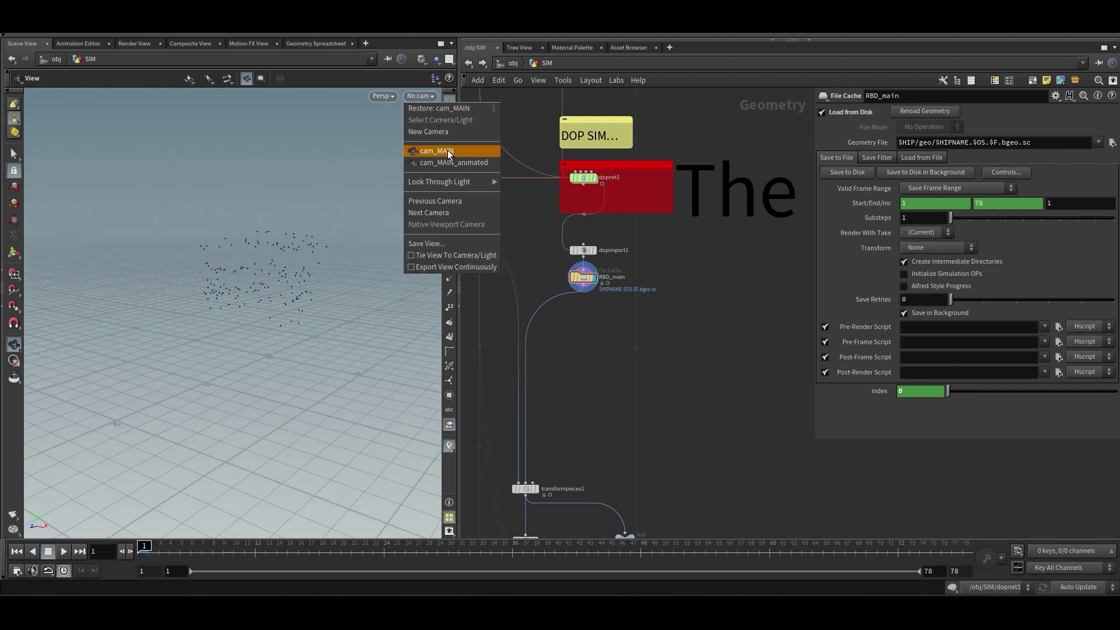
click(446, 149)
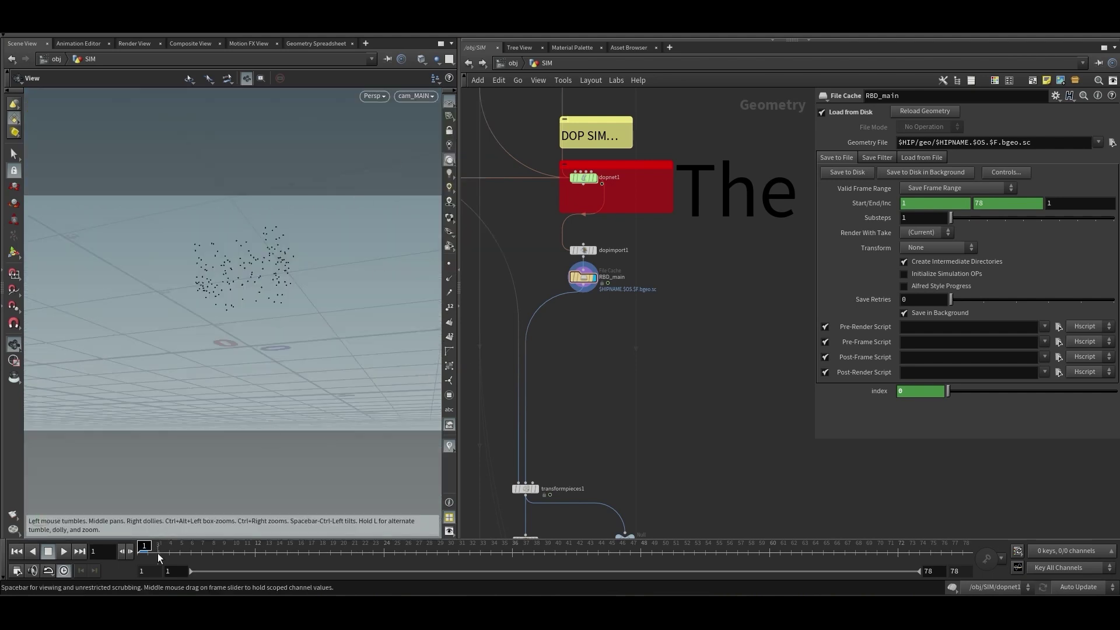
drag(153, 552, 963, 552)
drag(866, 551, 255, 552)
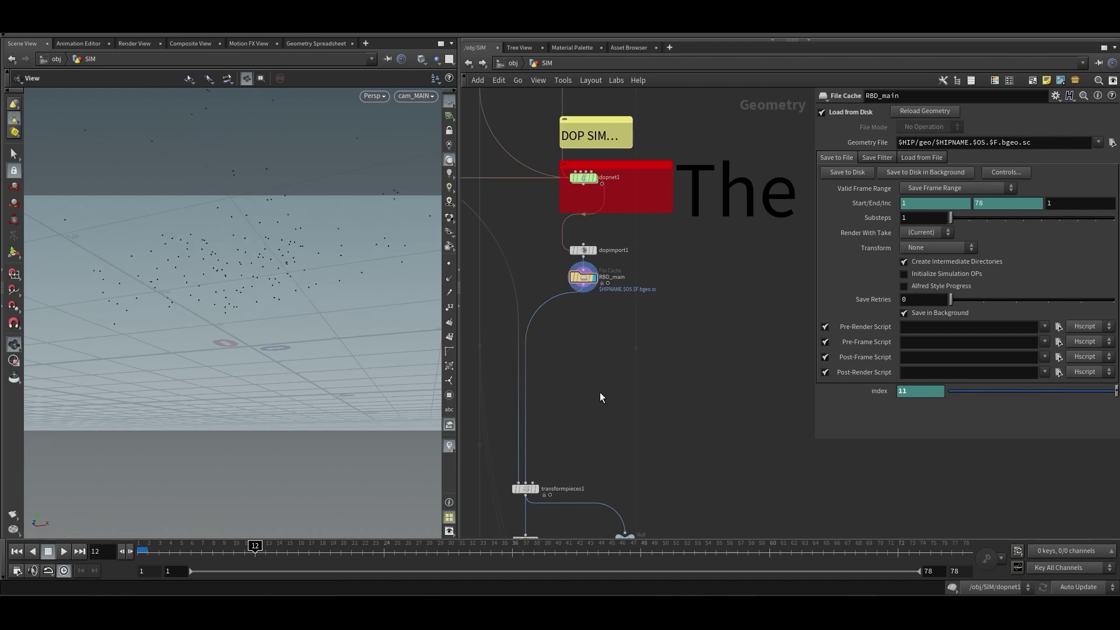
Display switch5 at the end of the Edge Damage network and check its selected input
scroll(583, 390, down, 2)
middle_drag(582, 390, 618, 334)
scroll(618, 334, down, 2)
scroll(478, 200, up, 2)
middle_drag(479, 200, 556, 349)
scroll(556, 349, up, 3)
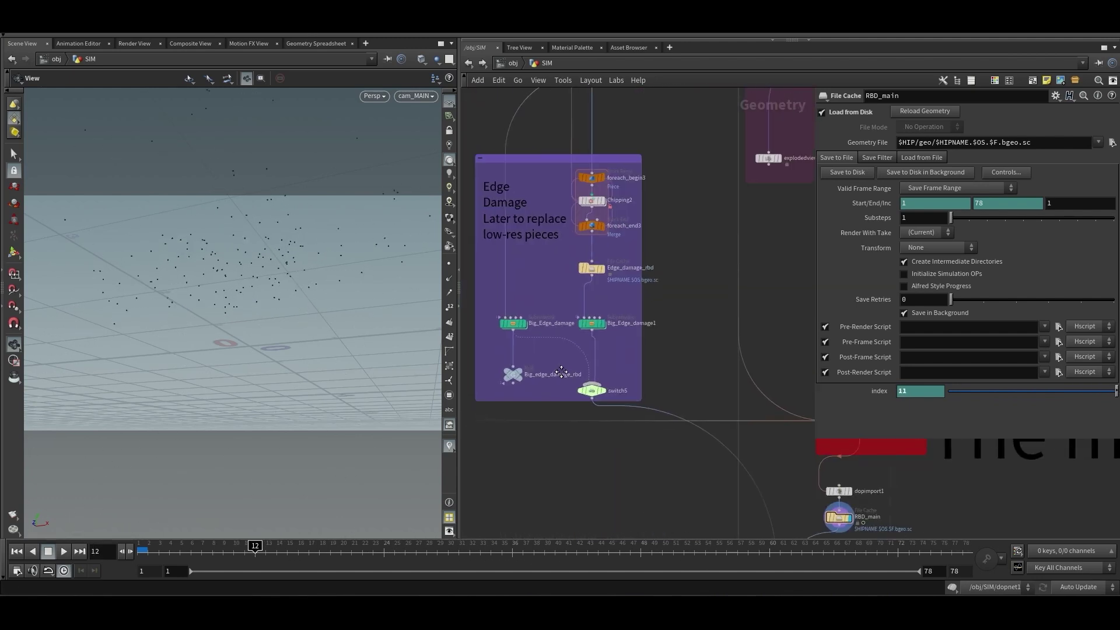
click(612, 385)
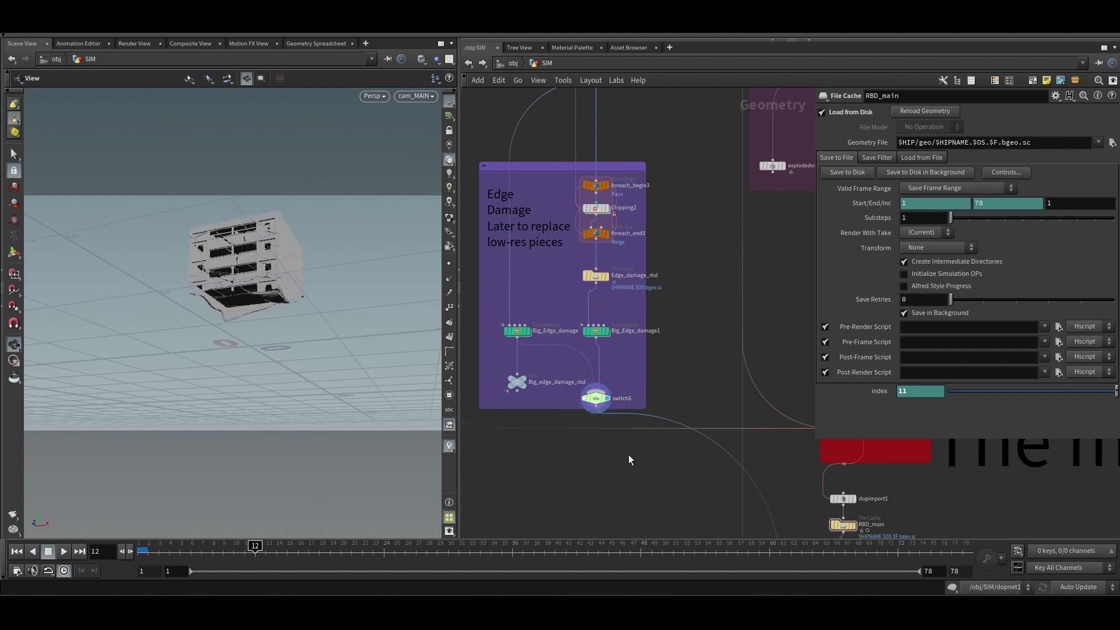
click(595, 399)
Inspect the Edge_damage_rbd file cache and the Big_Edge_damage1 subnetwork feeding the switch
scroll(634, 505, down, 1)
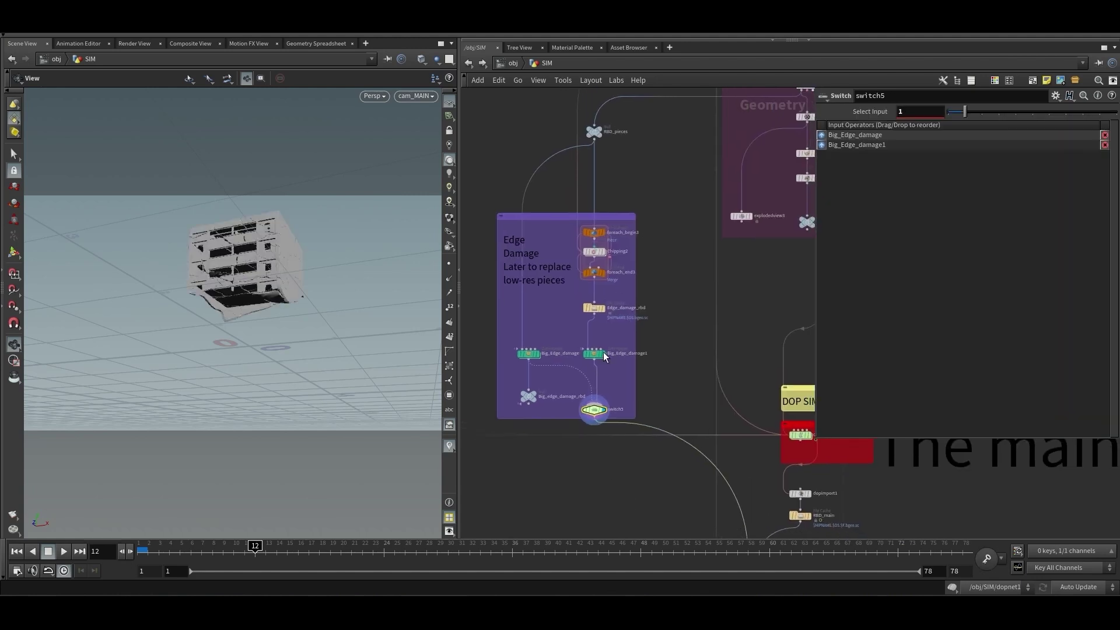
scroll(550, 310, up, 2)
click(595, 309)
click(621, 373)
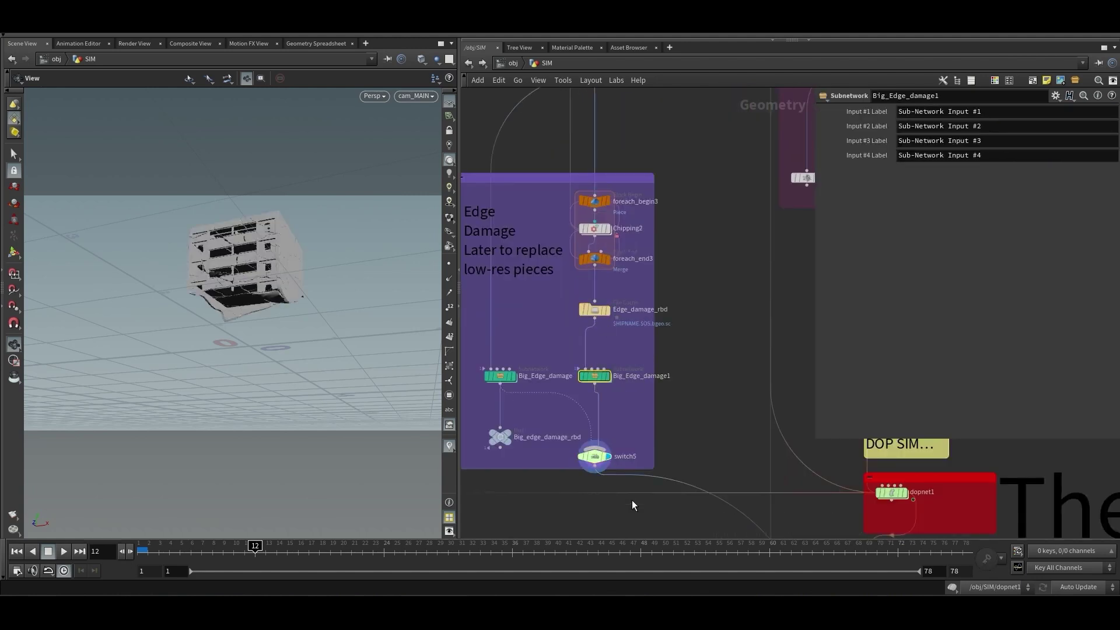
Display transformpieces1 below the RBD_main cache to view the exploding building pieces at frame 12
scroll(583, 408, down, 2)
middle_drag(540, 289, 519, 231)
scroll(598, 338, up, 3)
mouse_move(613, 343)
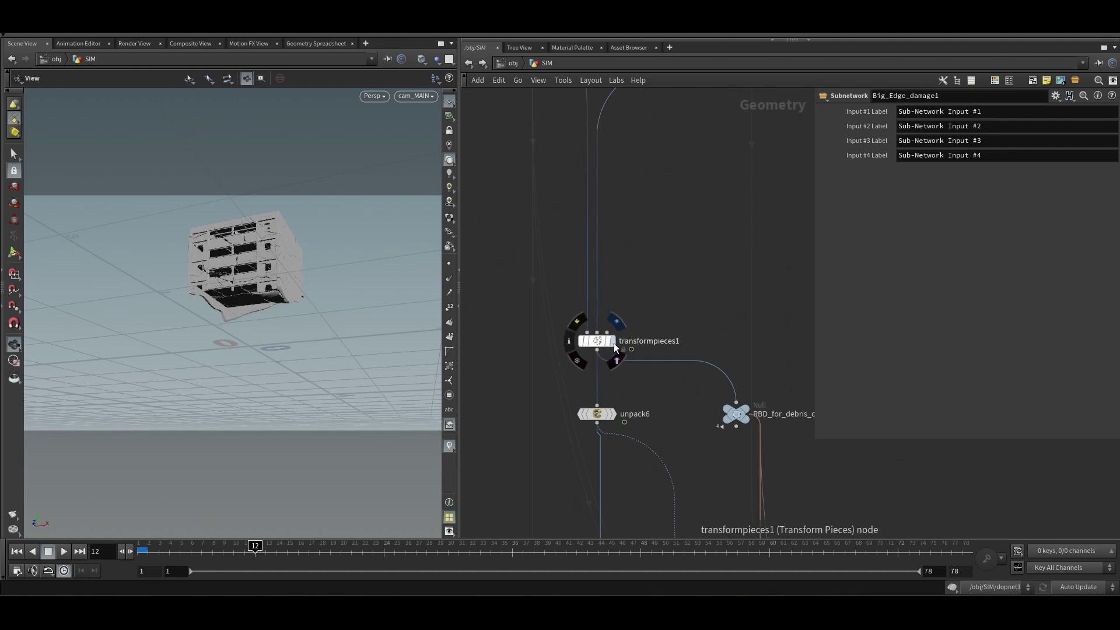
scroll(654, 286, down, 5)
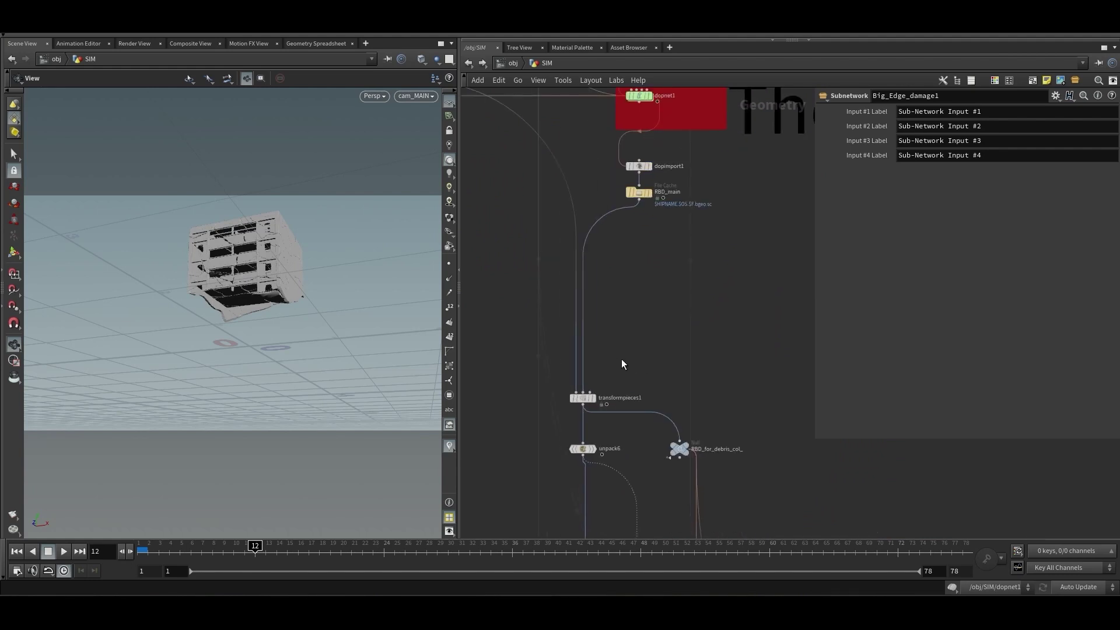
scroll(640, 349, up, 2)
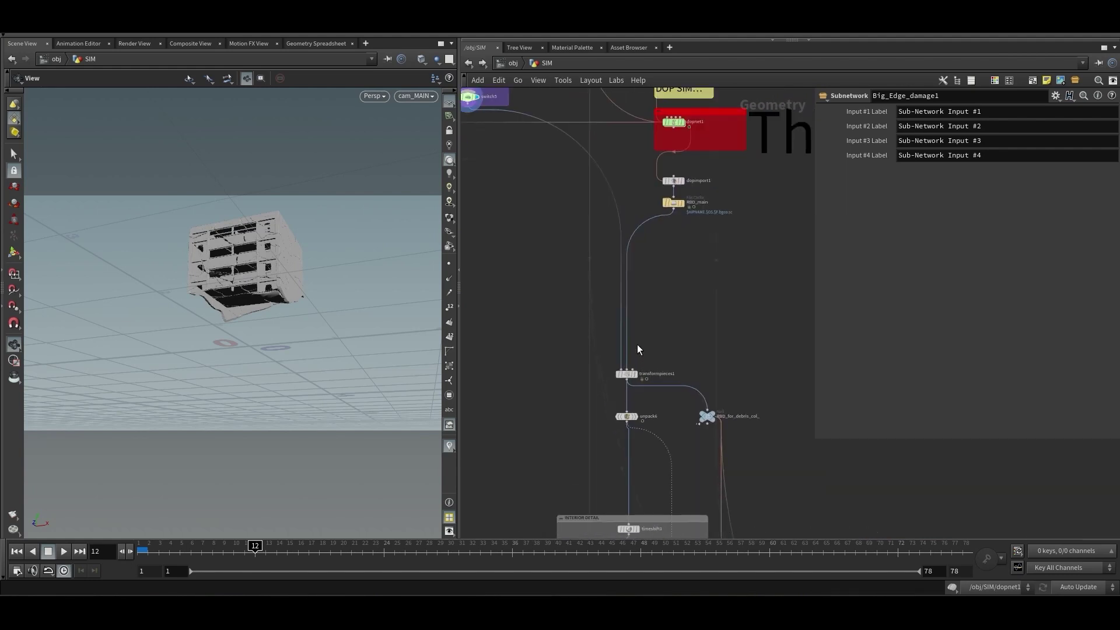
mouse_move(638, 379)
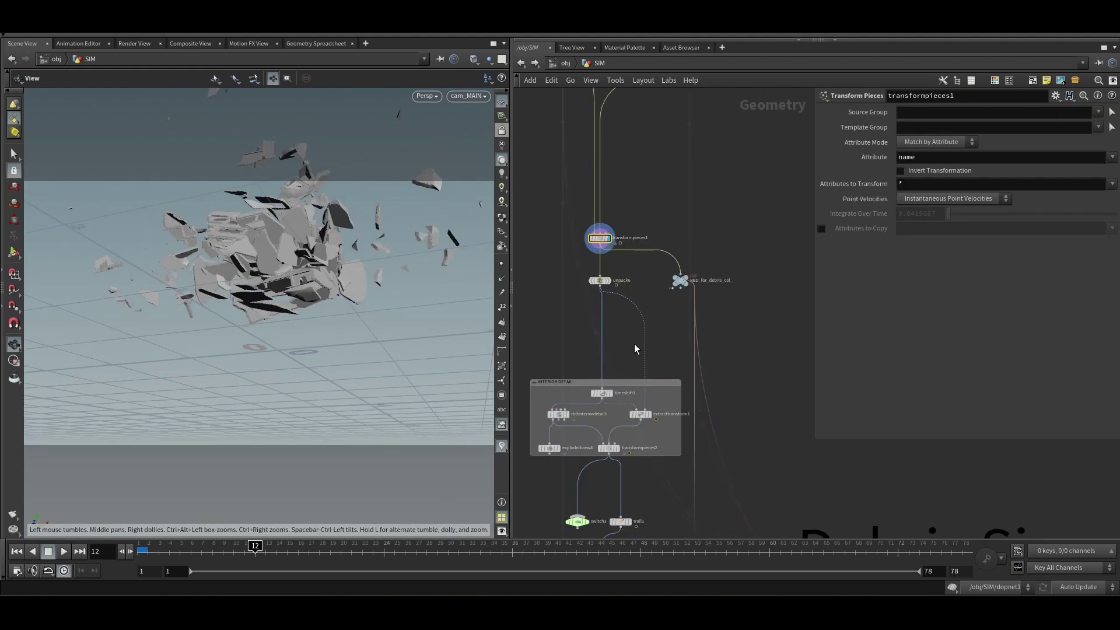
middle_drag(634, 349, 596, 184)
click(488, 59)
click(502, 180)
Display unpack6 below transformpieces1 to examine the unpacked pieces and locate the interior detail network
scroll(552, 260, down, 1)
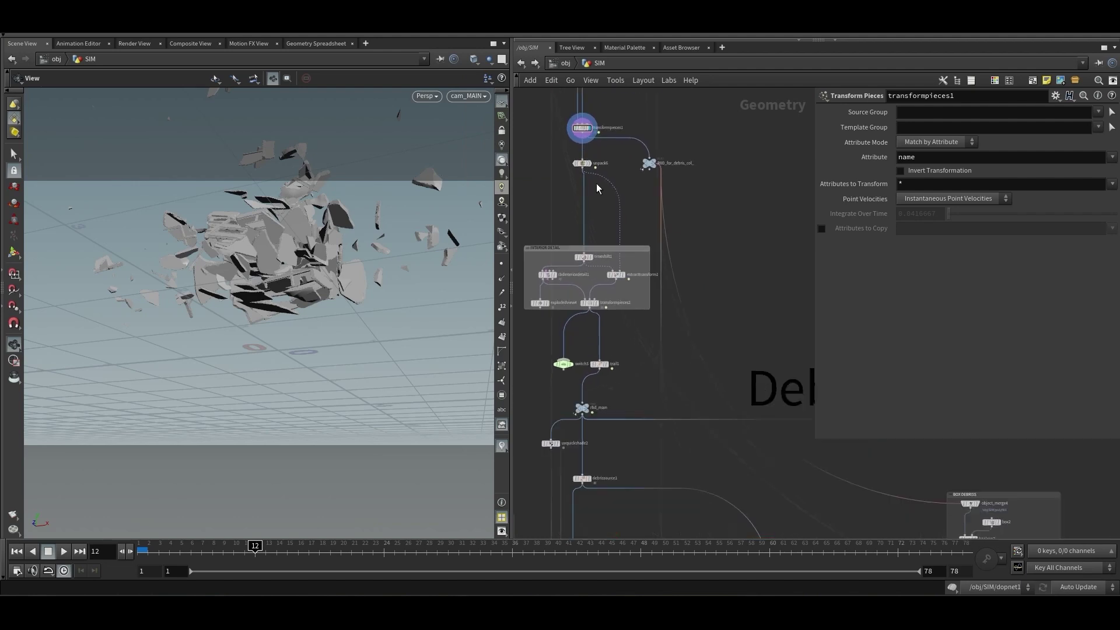
scroll(597, 184, up, 1)
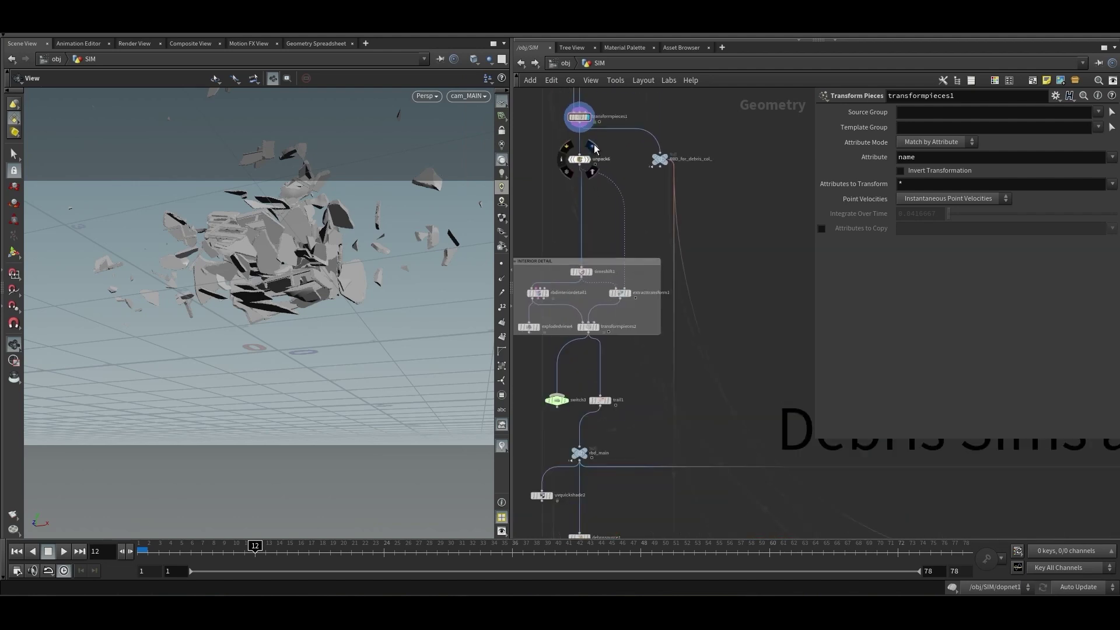
click(594, 145)
scroll(599, 208, down, 1)
middle_drag(595, 221, 624, 175)
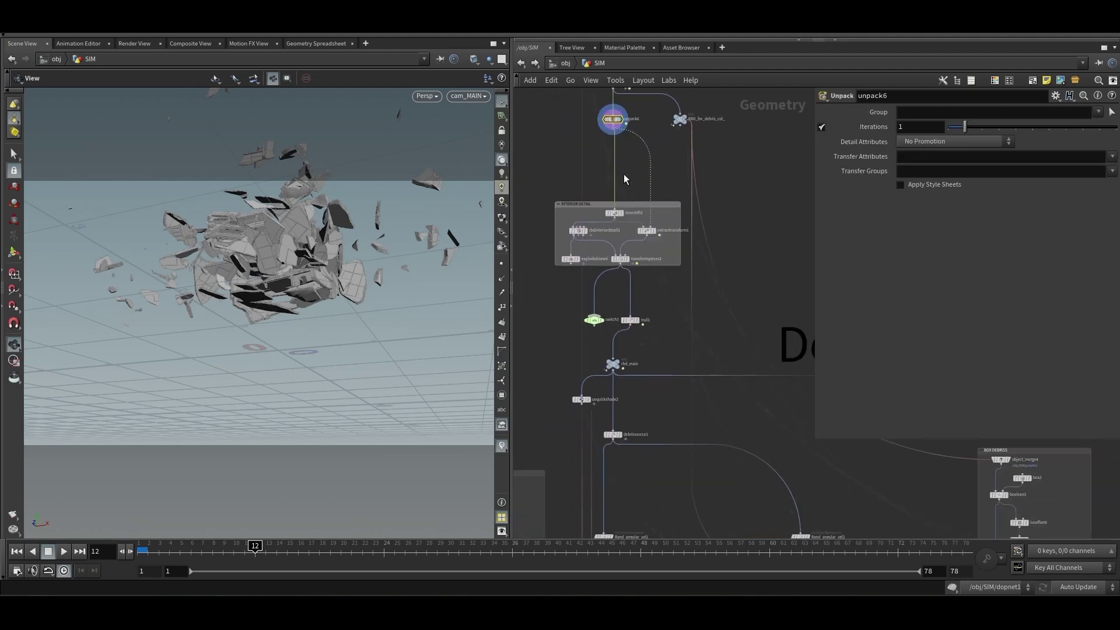
scroll(616, 191, up, 2)
scroll(562, 257, down, 2)
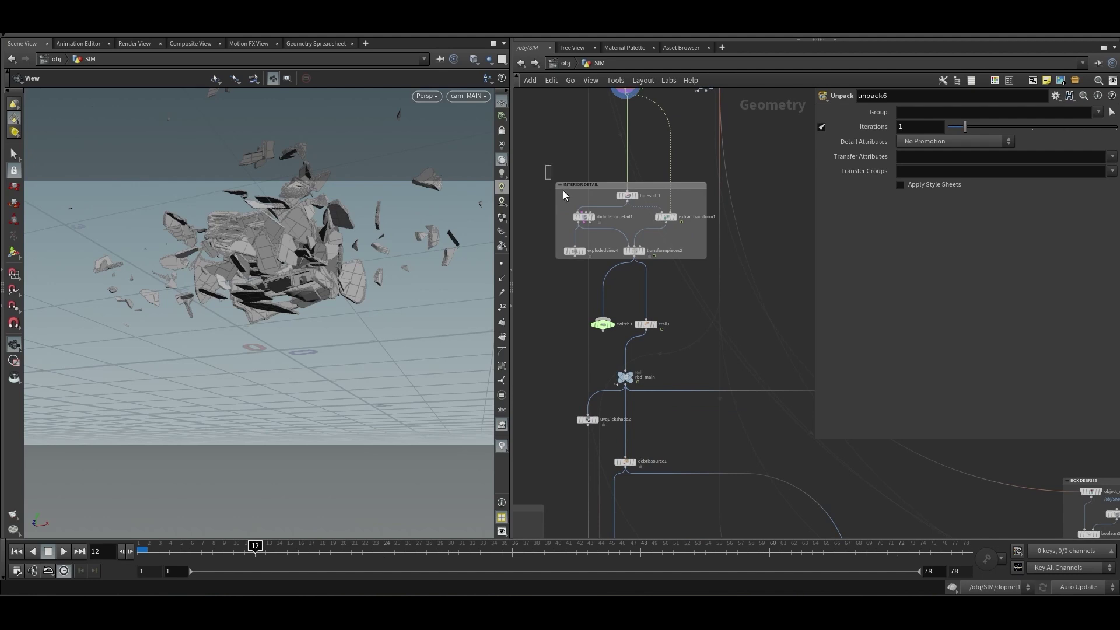
Highlight the INTERIOR DETAIL nodes, then examine the broken pieces' interior faces up close outside the camera view
drag(563, 195, 714, 266)
scroll(582, 276, up, 2)
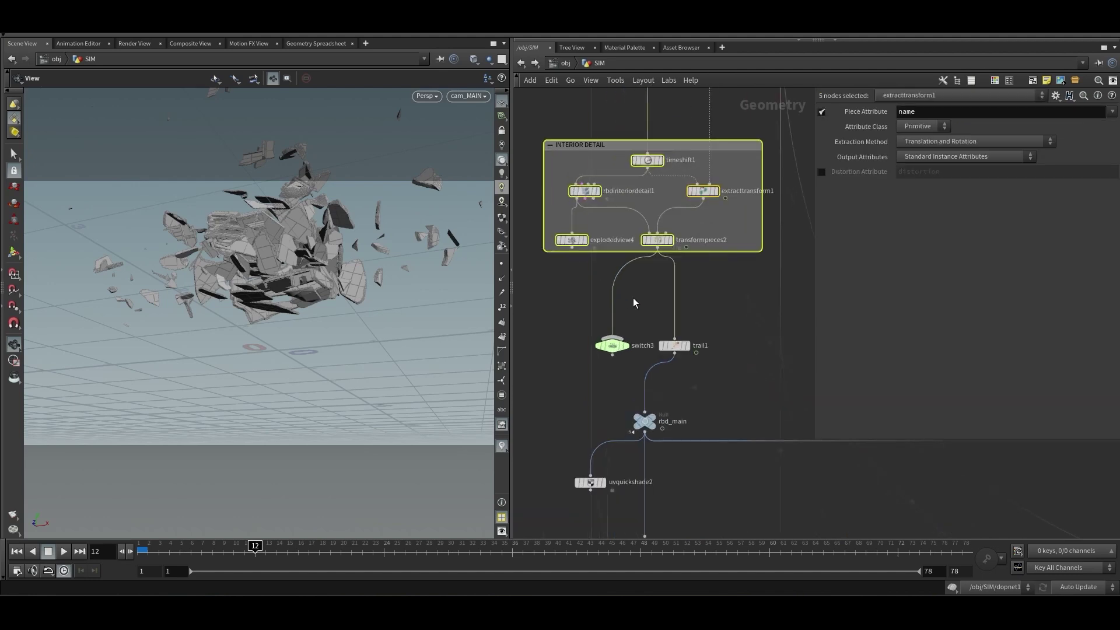
click(548, 289)
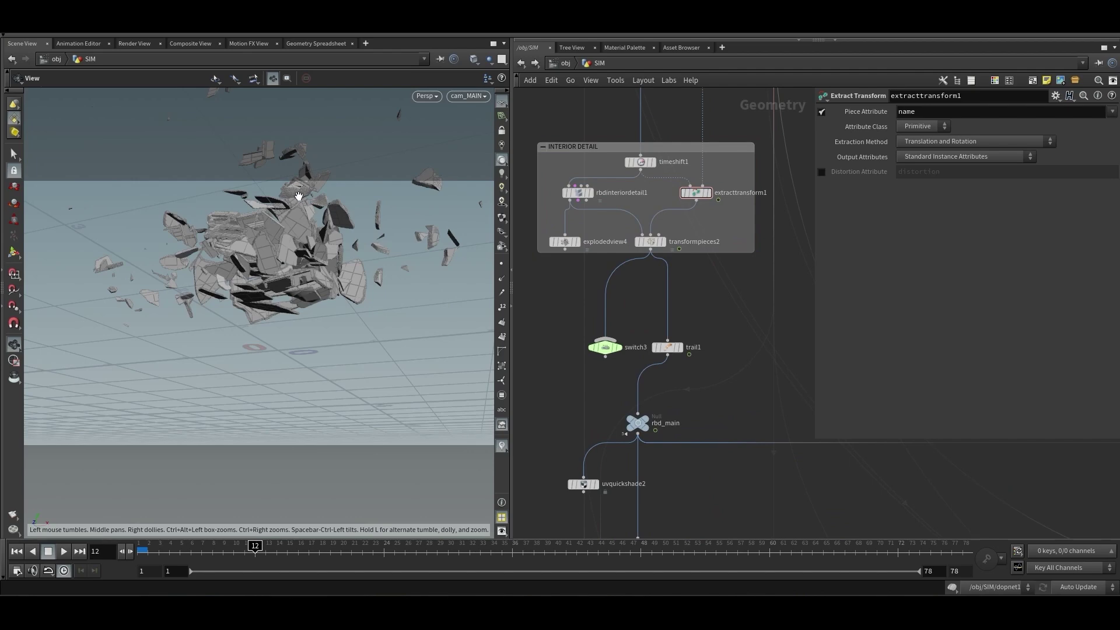
key(space+g)
drag(305, 255, 350, 305)
scroll(285, 327, up, 8)
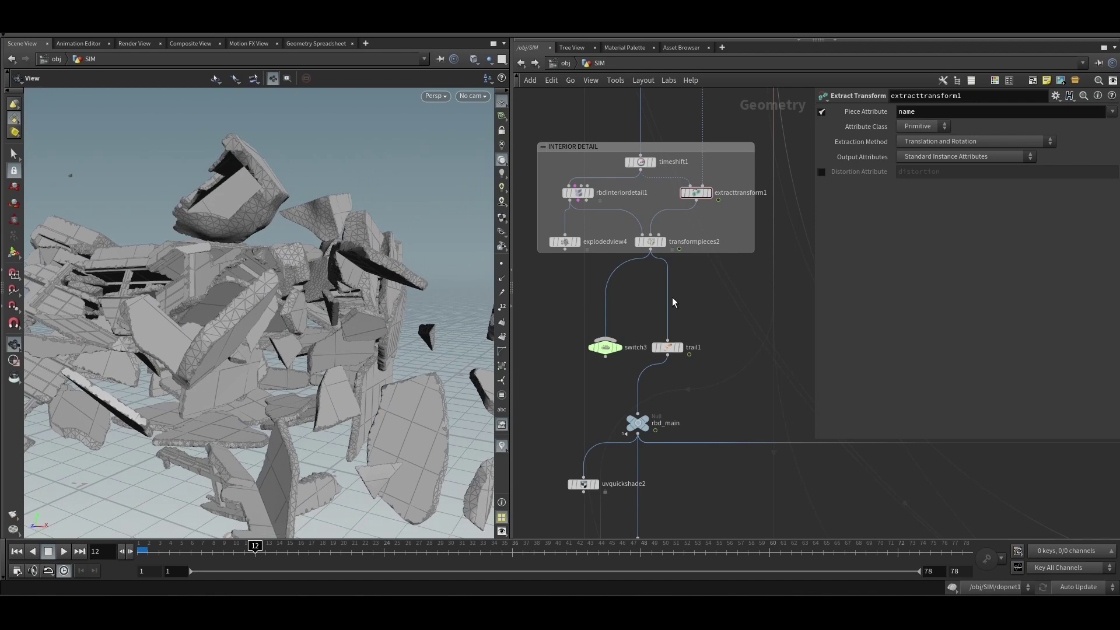
Display transformpieces2 in the INTERIOR DETAIL network, examine the detailed broken edges from several angles and check the node's parameters
middle_drag(646, 290, 644, 324)
click(658, 278)
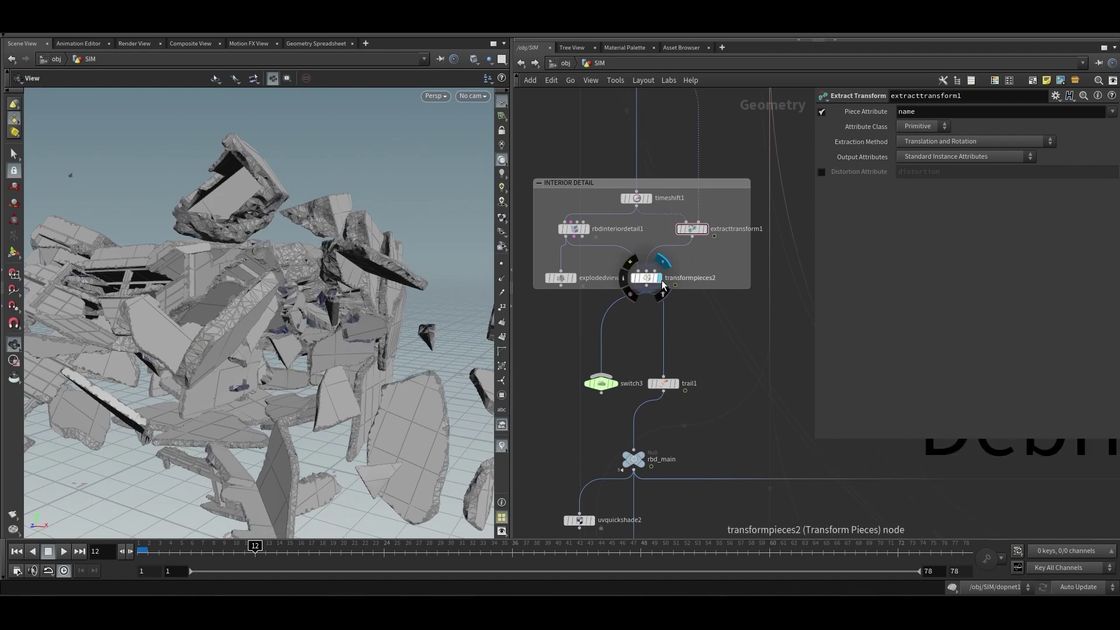
drag(292, 235, 336, 251)
middle_drag(630, 347, 622, 292)
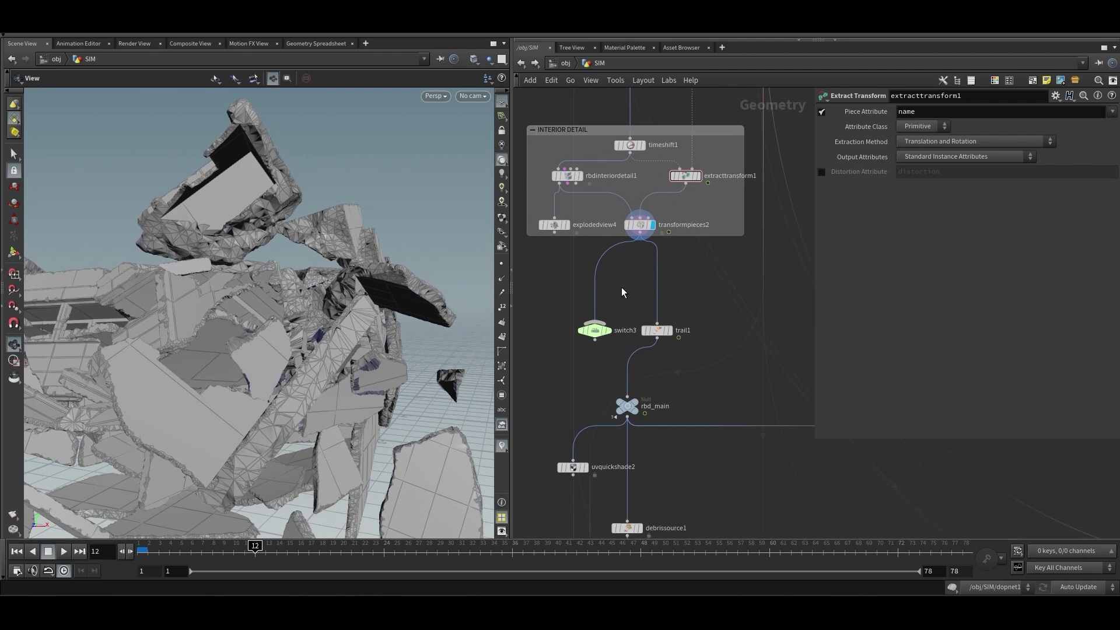
mouse_move(364, 301)
mouse_down()
mouse_move(376, 296)
mouse_move(358, 302)
mouse_move(377, 308)
mouse_up()
mouse_move(570, 175)
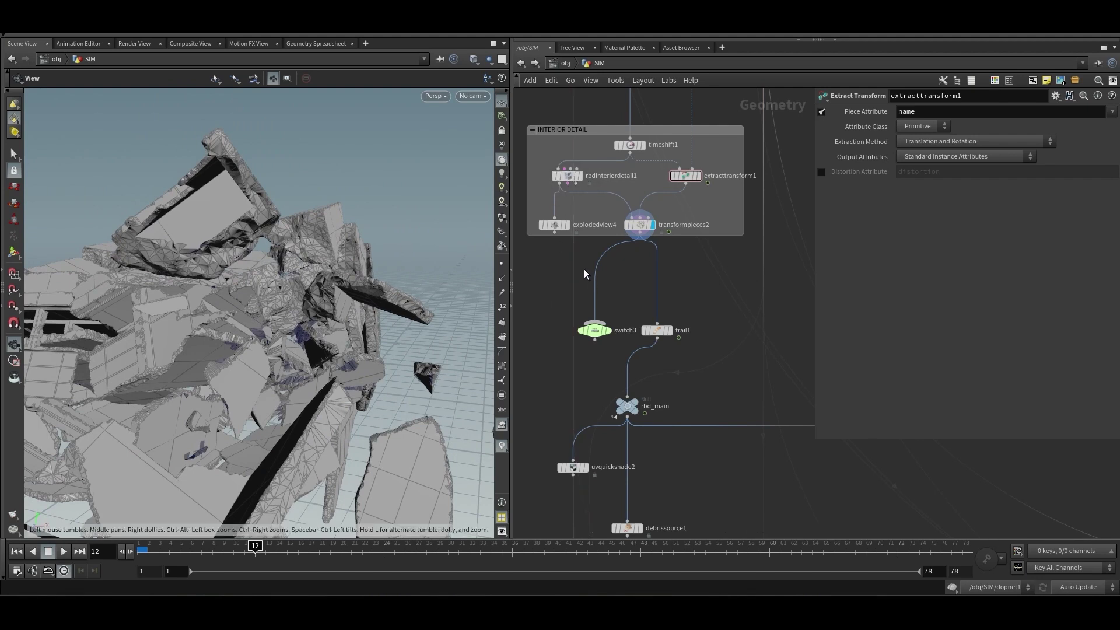
scroll(636, 291, down, 2)
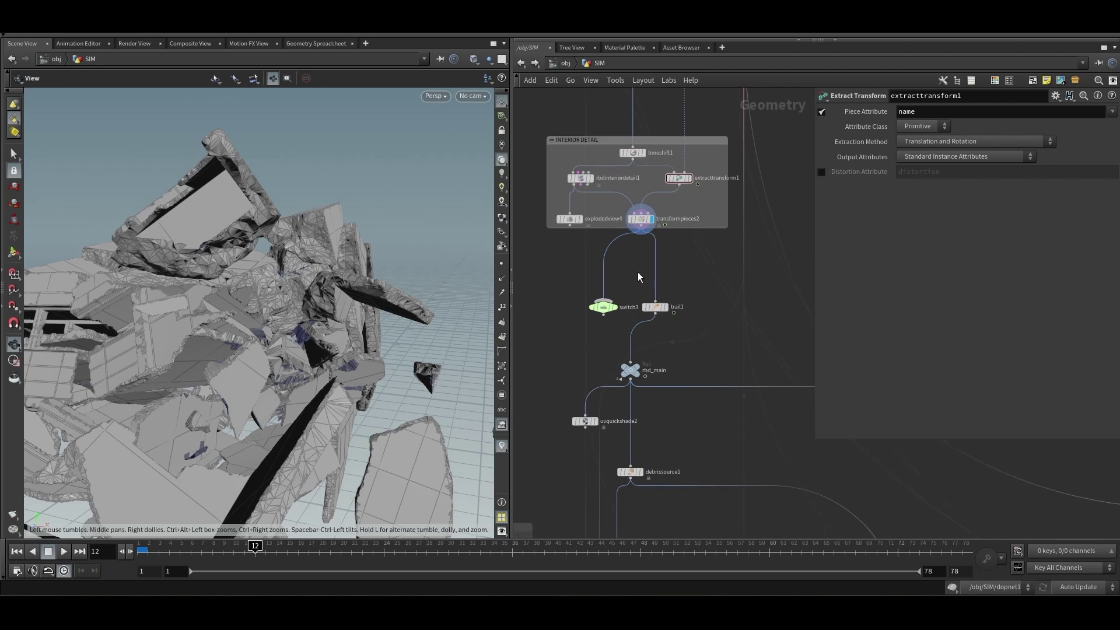
middle_drag(640, 272, 636, 239)
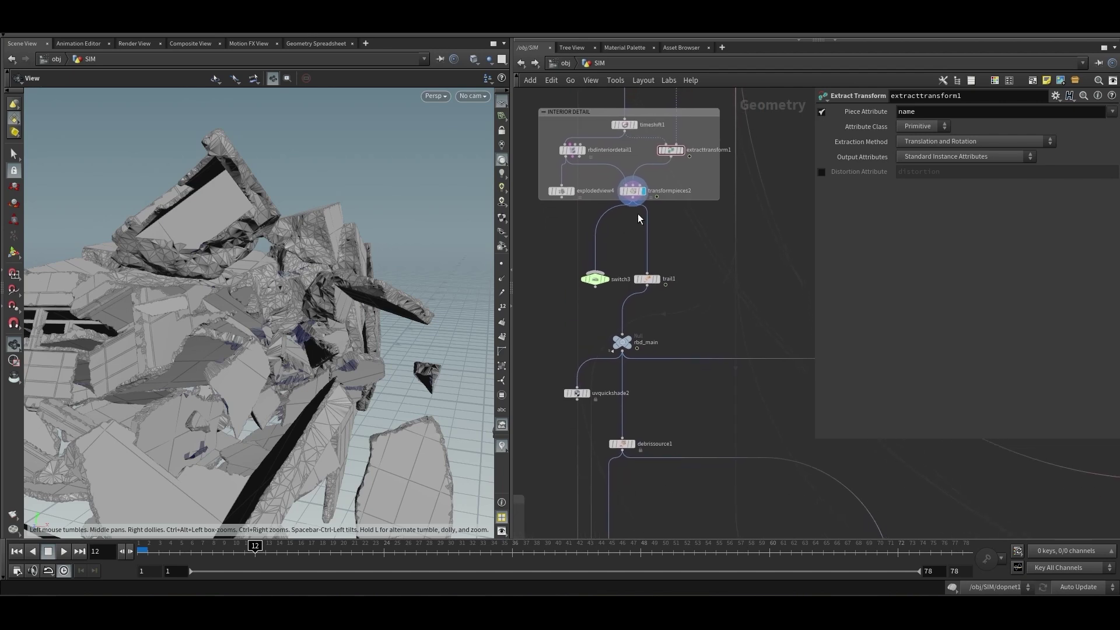
click(633, 190)
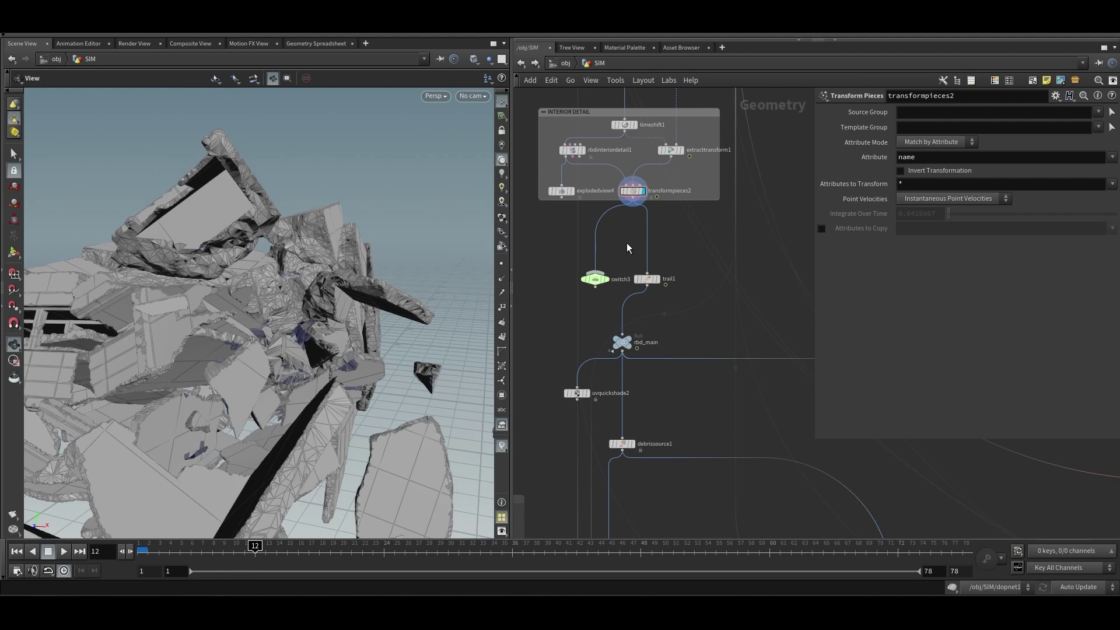
Display trail1 below the INTERIOR DETAIL network to check its velocity settings, followed by the rbd_main null
middle_drag(627, 244, 621, 232)
drag(603, 254, 603, 224)
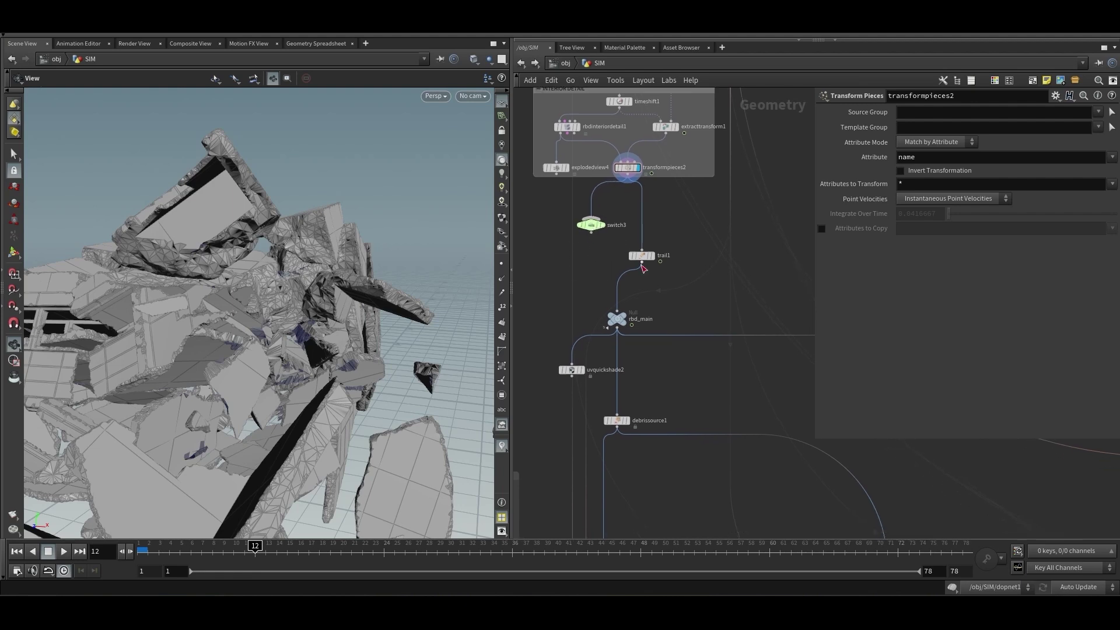
click(642, 256)
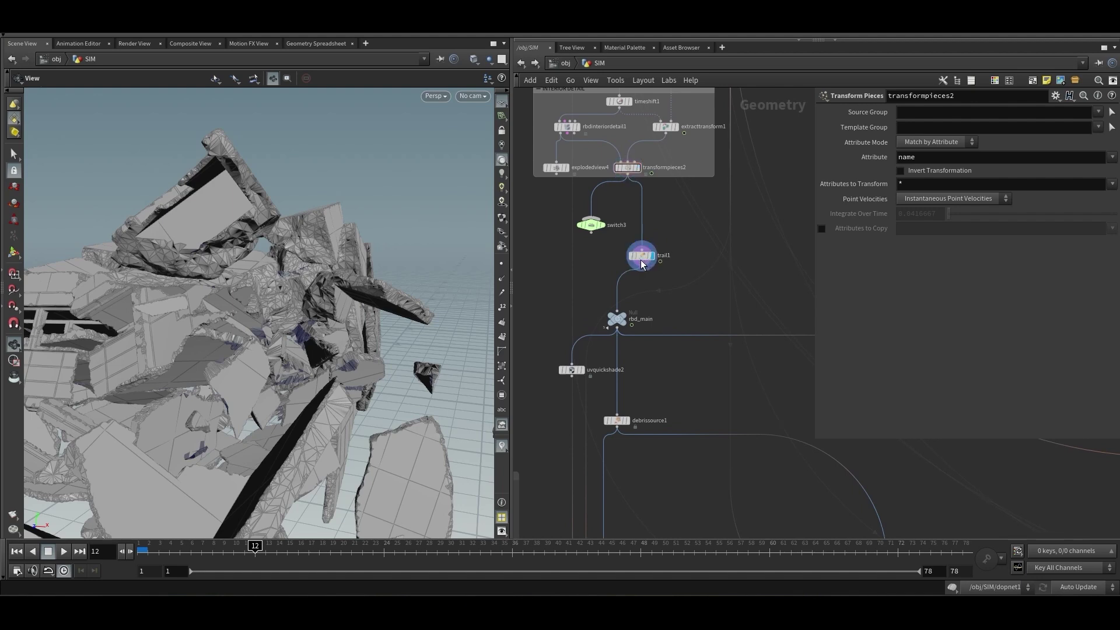
scroll(642, 327, down, 2)
middle_drag(641, 357, 617, 258)
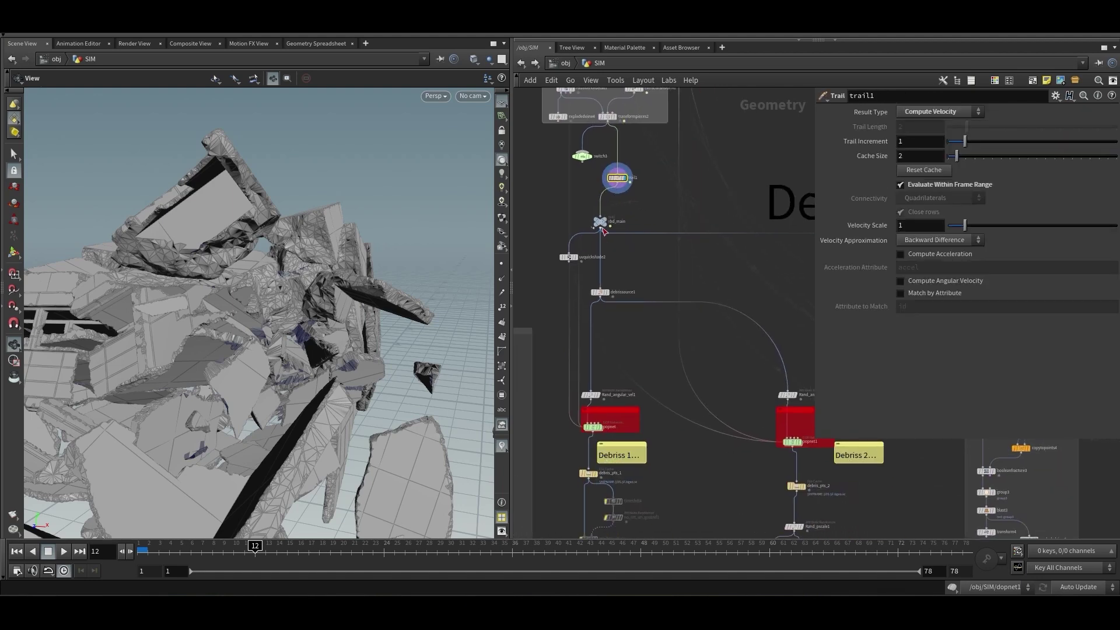
click(598, 224)
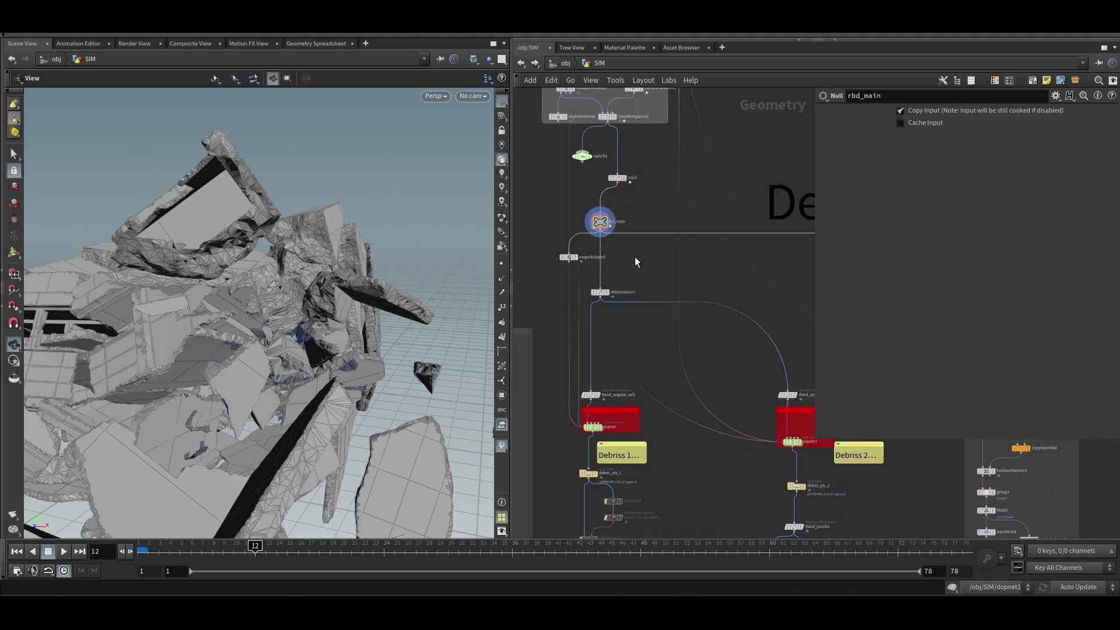
Look through cam_MAIN and scrub the exploding pieces from frame 7 to frame 24
click(476, 96)
click(489, 151)
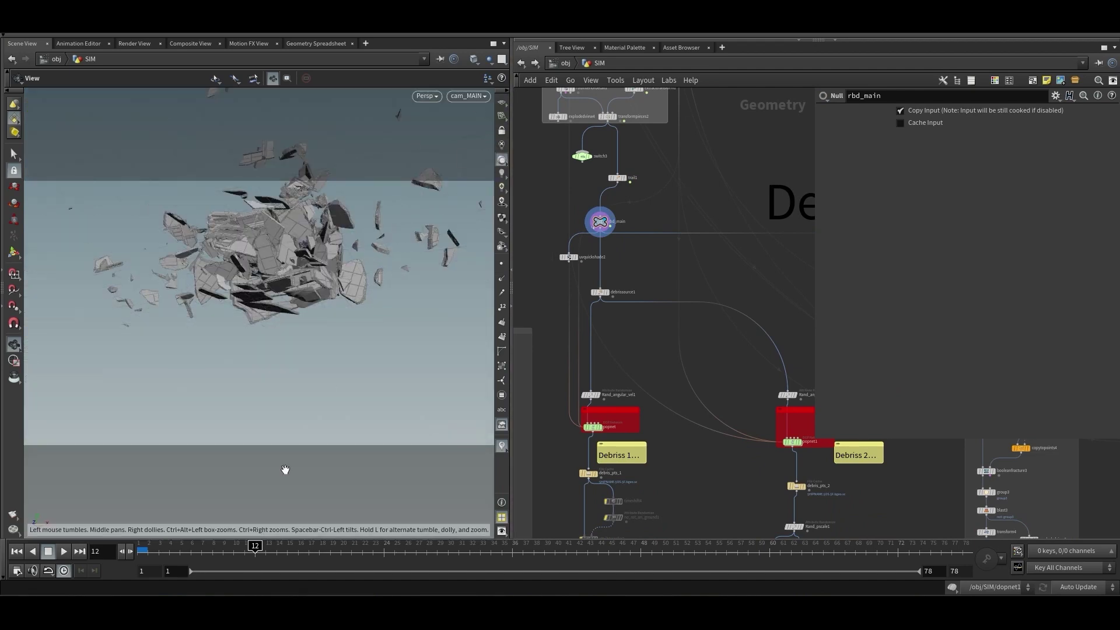
drag(233, 551, 198, 554)
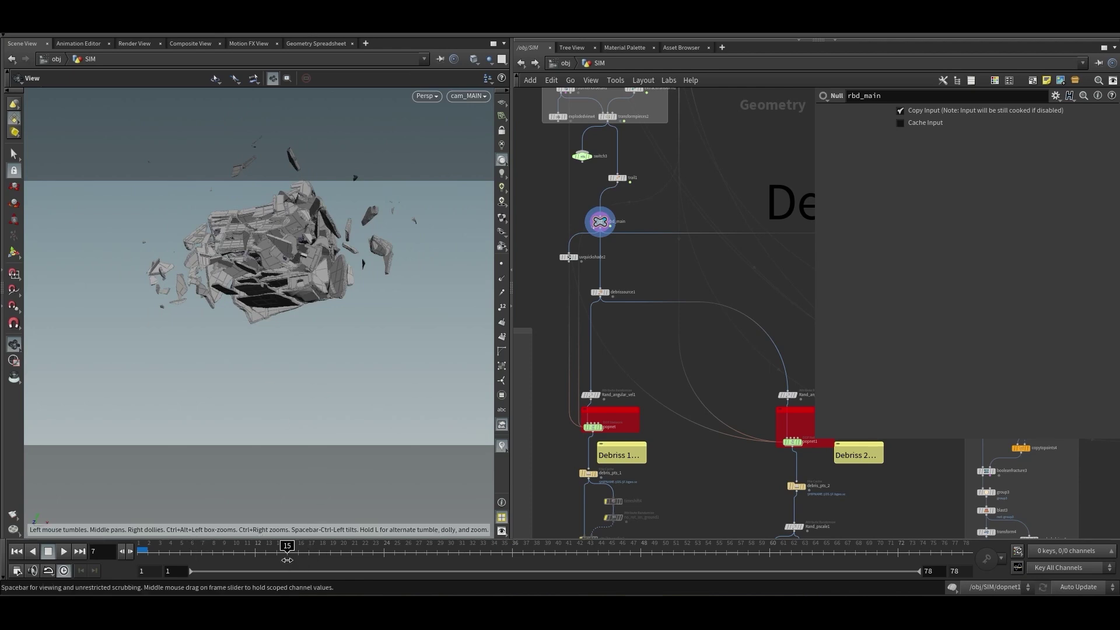
click(389, 550)
Highlight the whole Debris Sims and instancing section in the SIM network overview, and clear the selection
scroll(589, 286, down, 10)
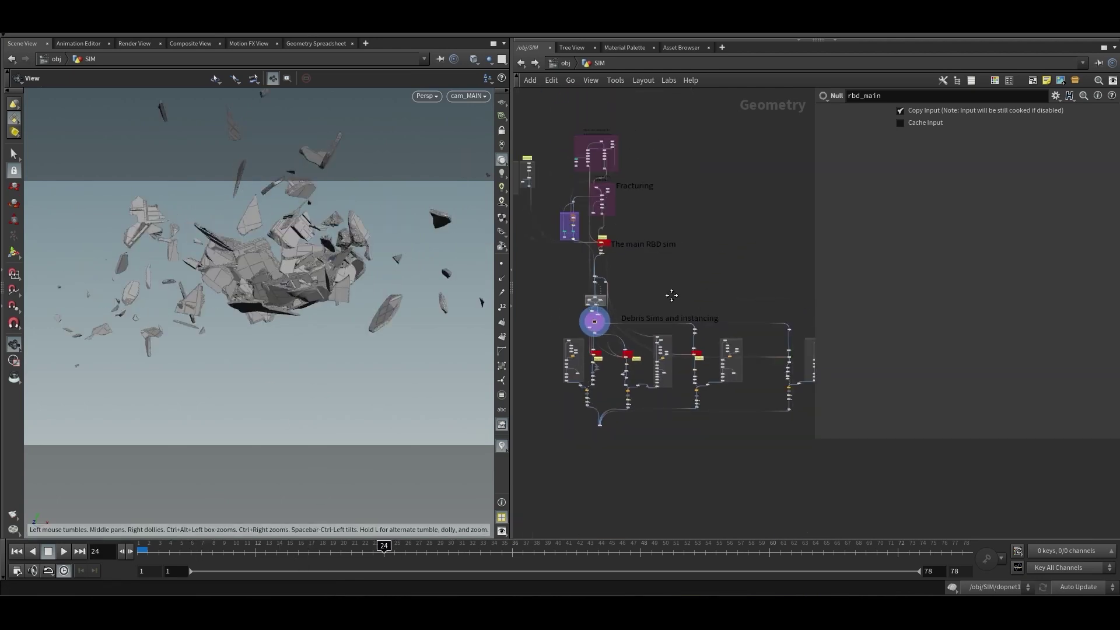
scroll(699, 285, down, 2)
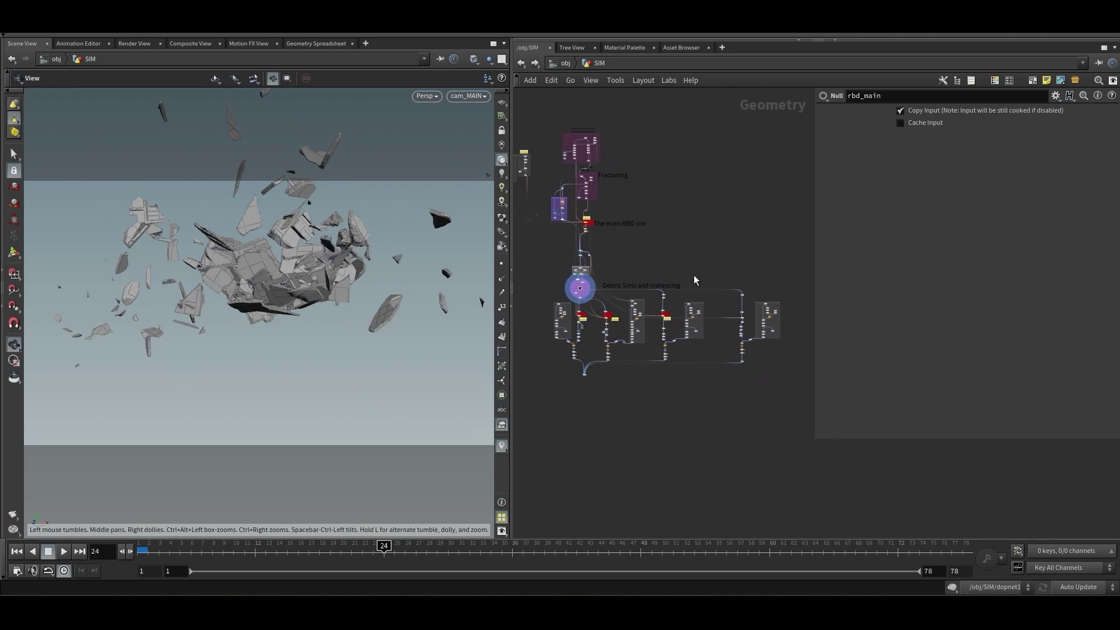
drag(795, 289, 544, 374)
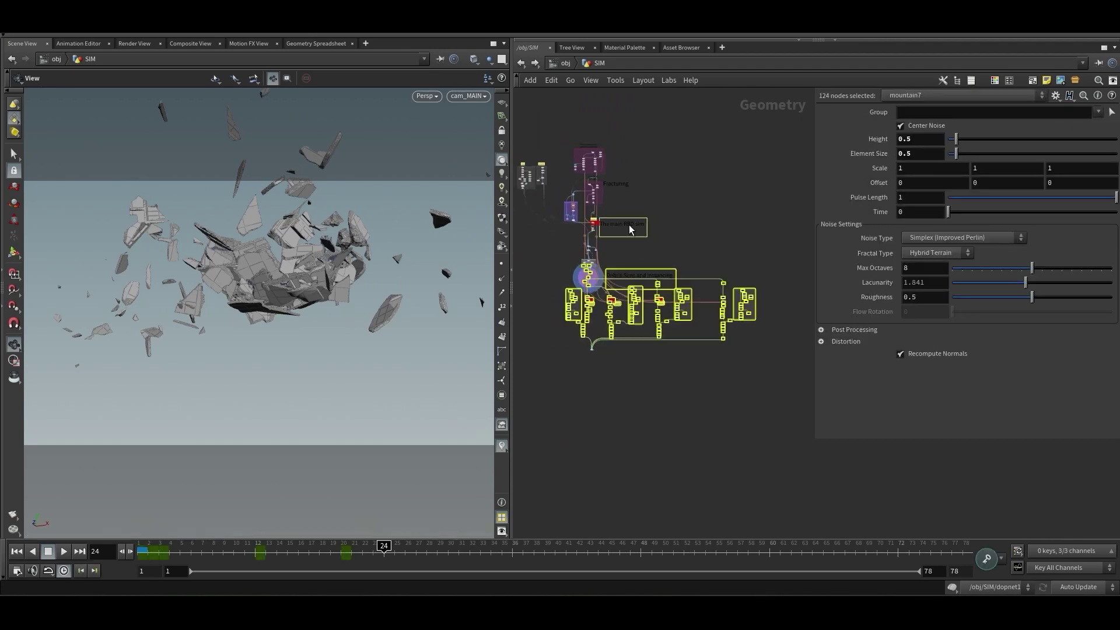
scroll(699, 225, down, 2)
scroll(700, 239, up, 2)
click(702, 250)
scroll(702, 251, up, 2)
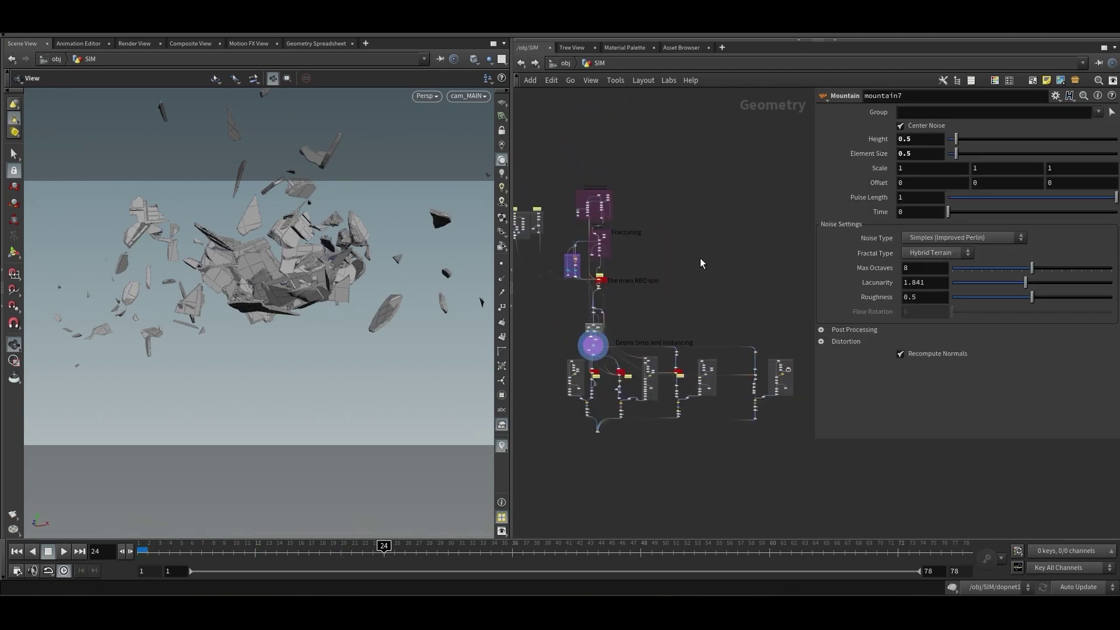
Hide the node parameters and highlight everything from the fracturing setup to the main RBD sim
key(p)
scroll(763, 265, up, 4)
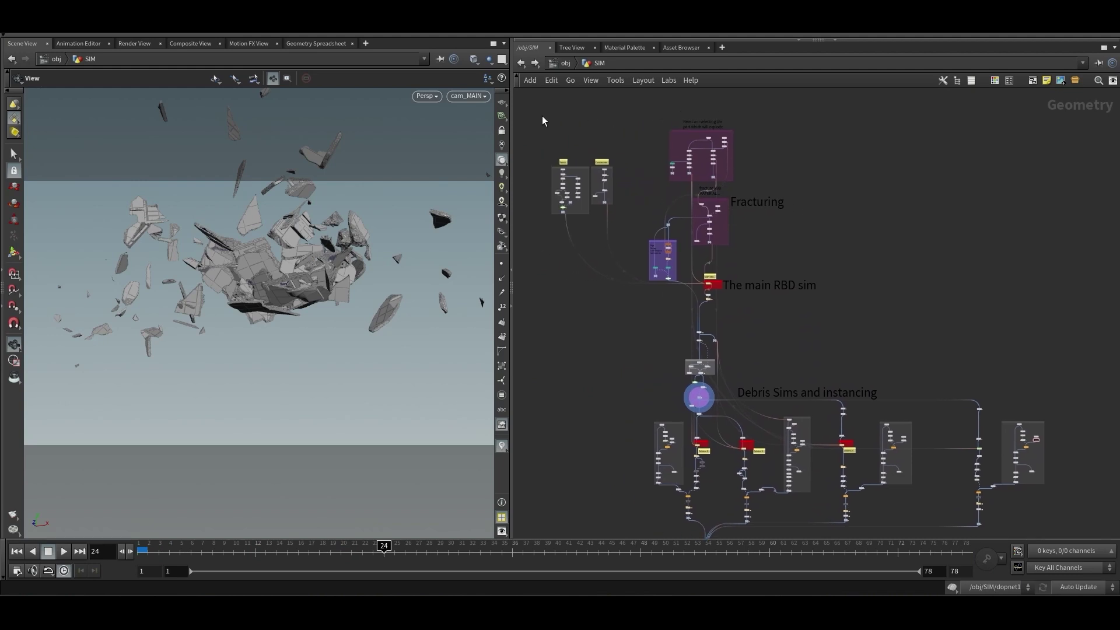
drag(543, 116, 857, 349)
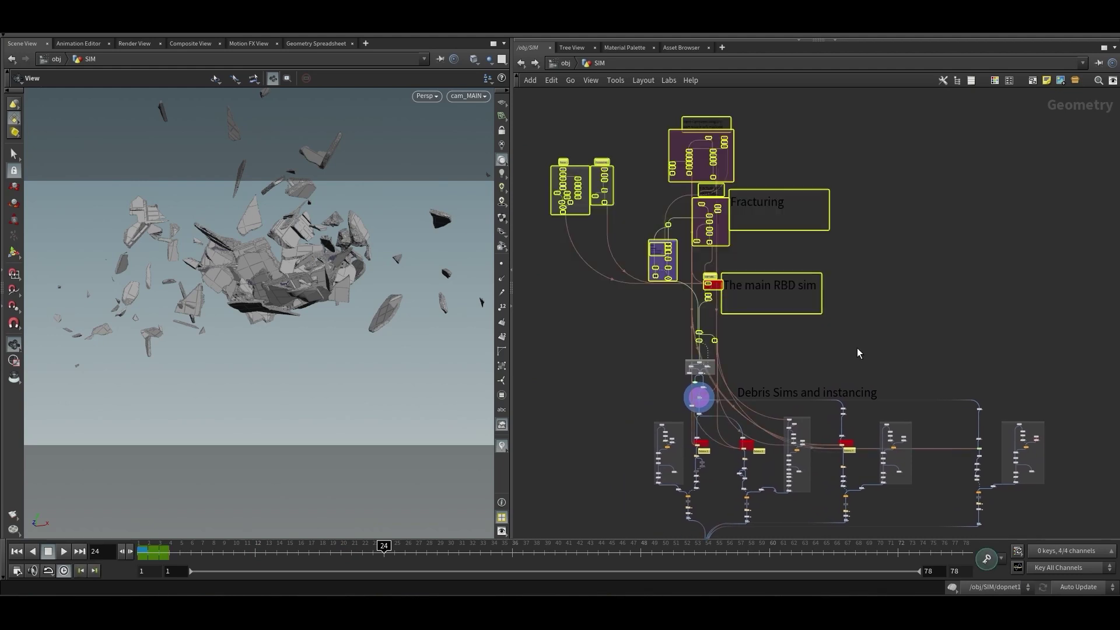
click(856, 347)
middle_drag(856, 348, 727, 252)
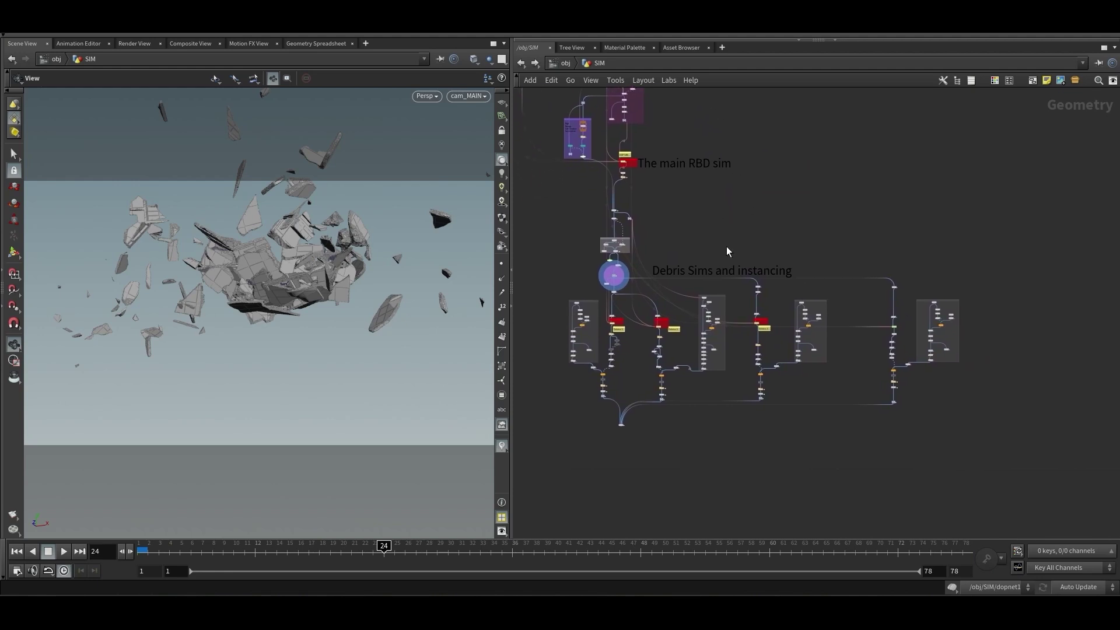
Highlight the Debris Sims and instancing branches and widen the network editor to examine their layout
drag(557, 264, 971, 426)
drag(510, 226, 453, 226)
scroll(588, 311, up, 4)
scroll(593, 275, down, 4)
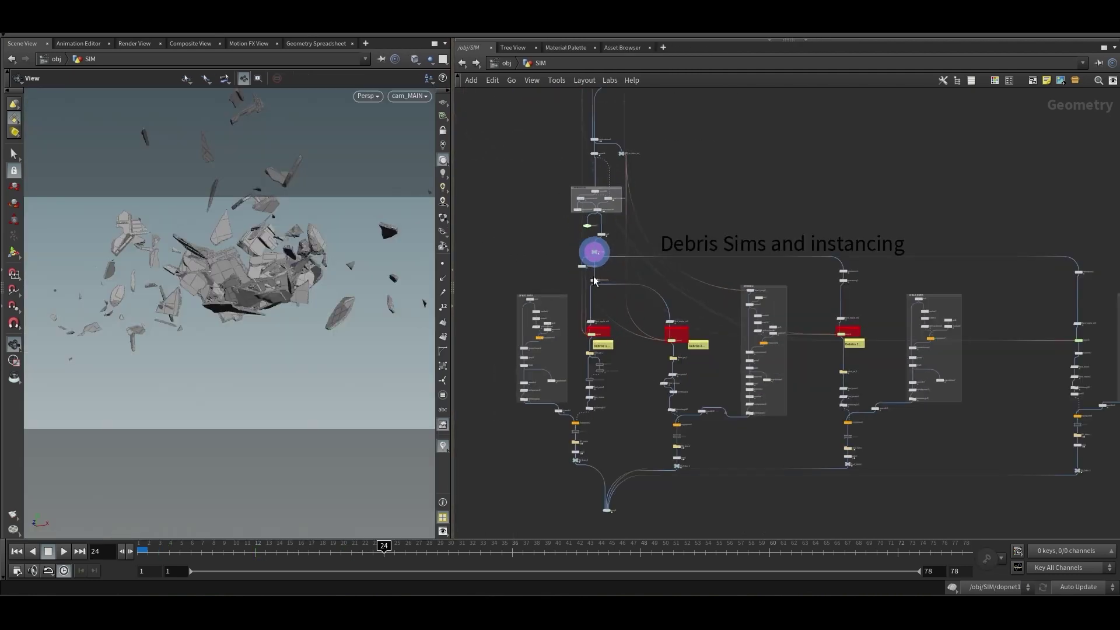
middle_drag(688, 421, 674, 386)
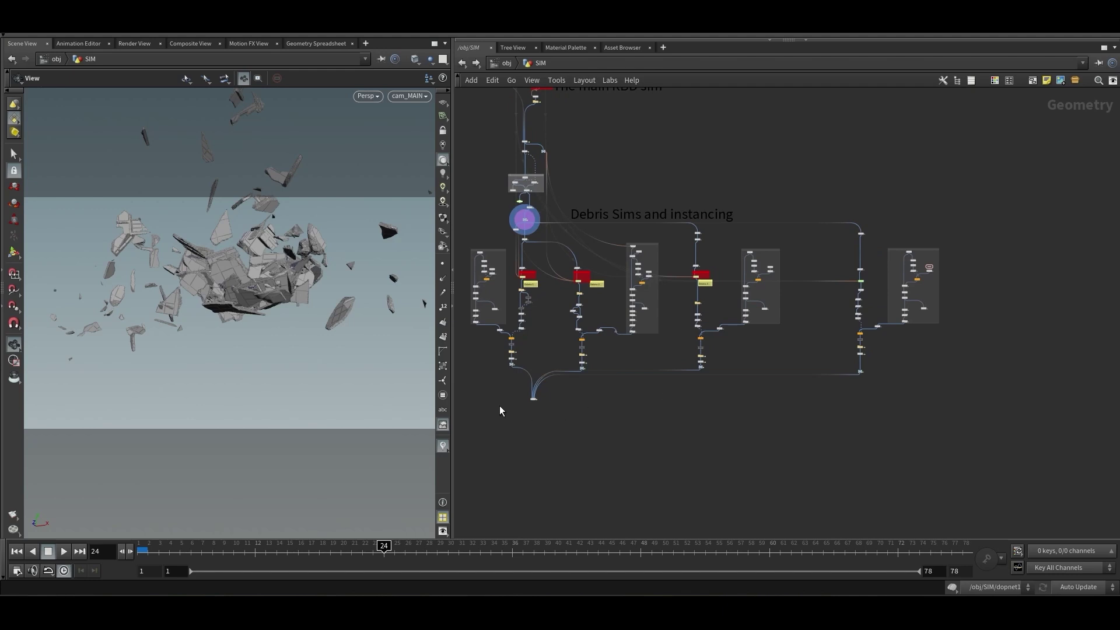
Highlight the first two debris branches one at a time, including the Debriss 1 simulation and its instancing nodes
drag(466, 250, 539, 370)
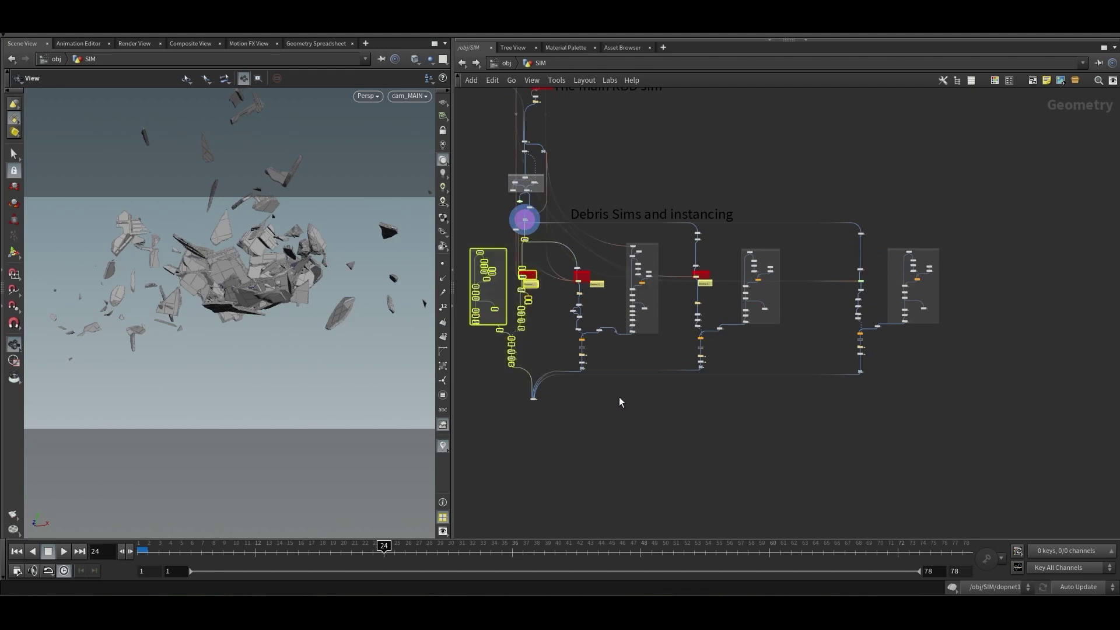
drag(618, 396, 570, 257)
scroll(770, 243, up, 2)
middle_drag(770, 243, 831, 247)
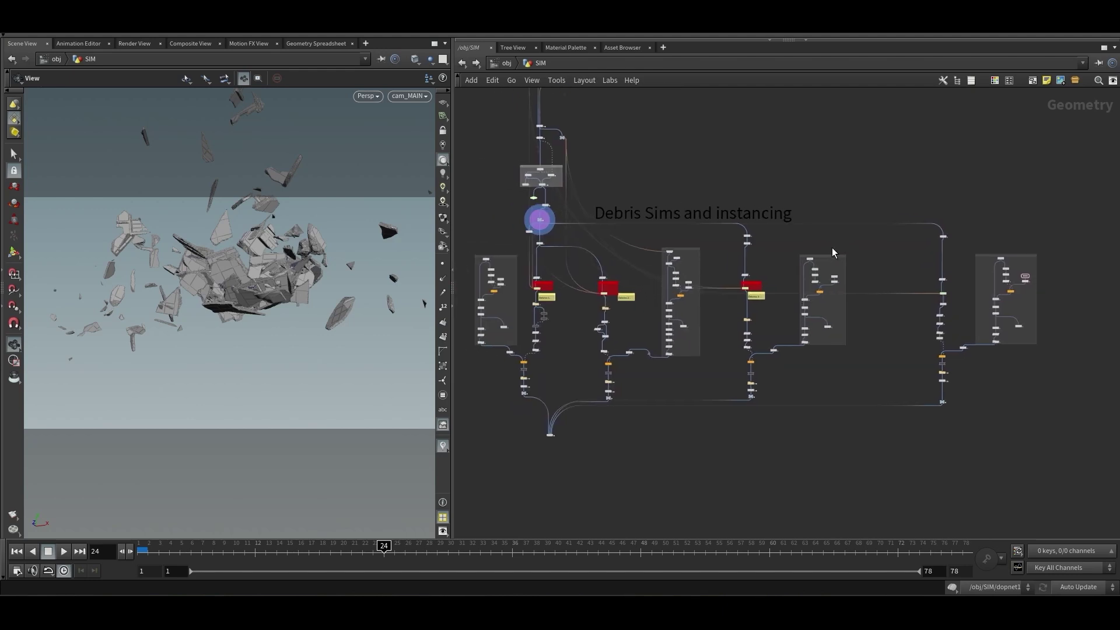
mouse_move(469, 259)
mouse_down()
mouse_move(518, 406)
mouse_move(580, 399)
mouse_move(547, 369)
mouse_up()
Display debrissource1 with its parameters, enlarge the viewport and play the debris points from frame 1 to frame 11
scroll(548, 369, up, 3)
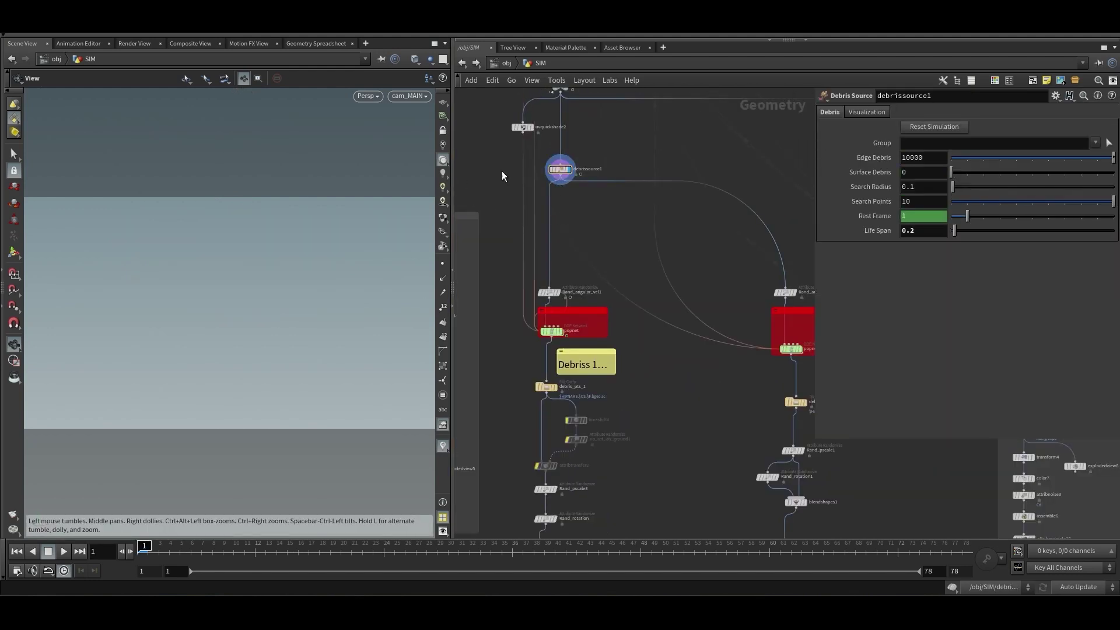
drag(452, 181, 529, 182)
click(60, 553)
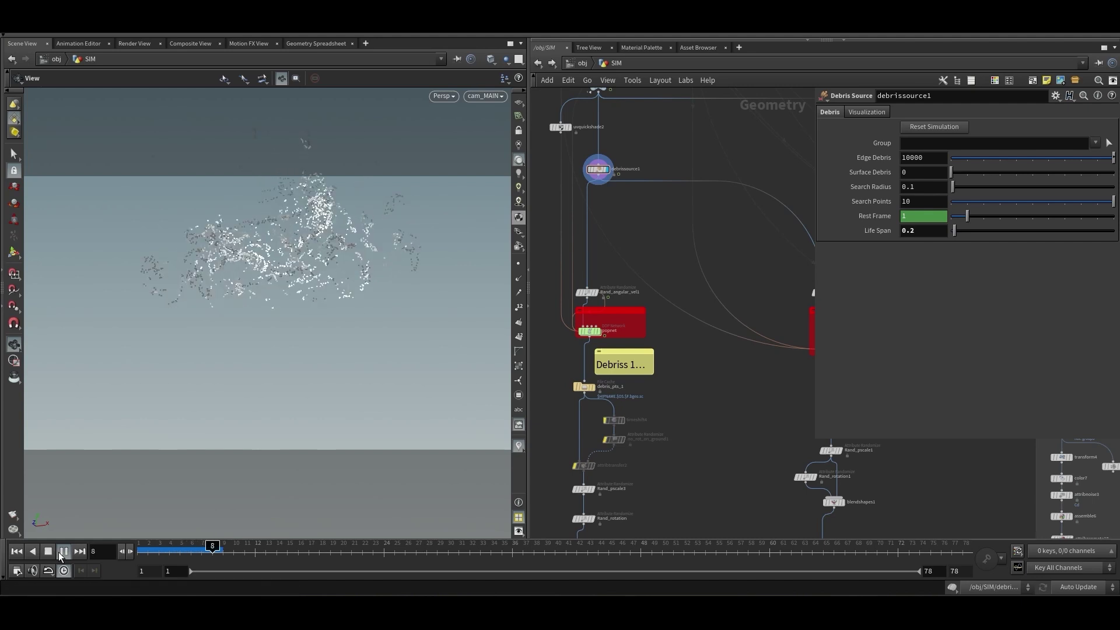
click(64, 552)
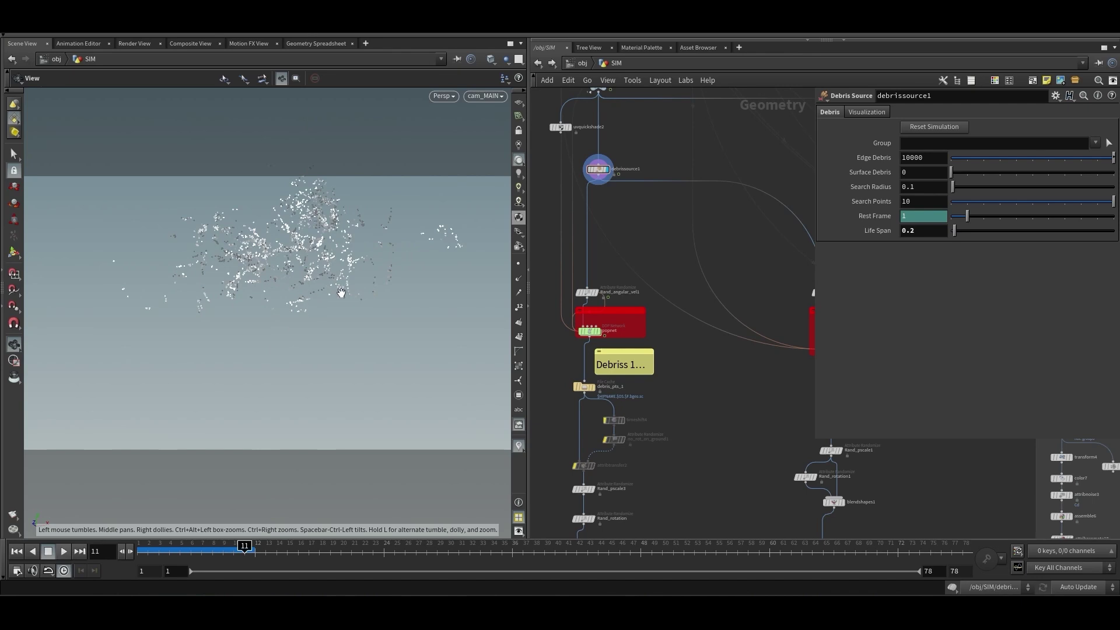
Set the viewport background color scheme to Dark
key(d)
click(382, 182)
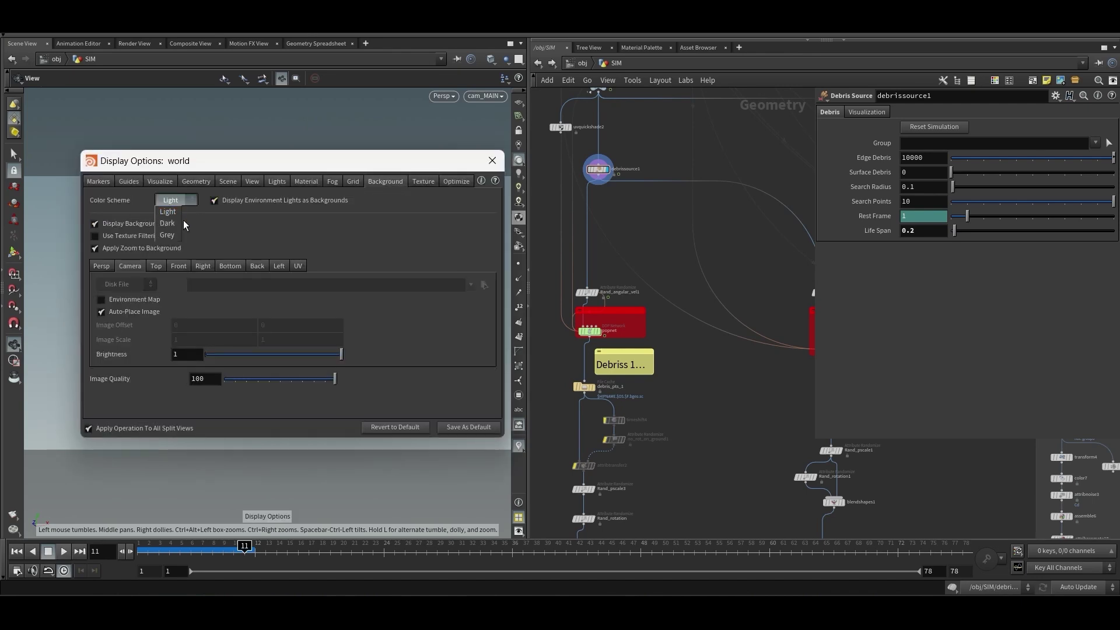
click(178, 224)
click(493, 161)
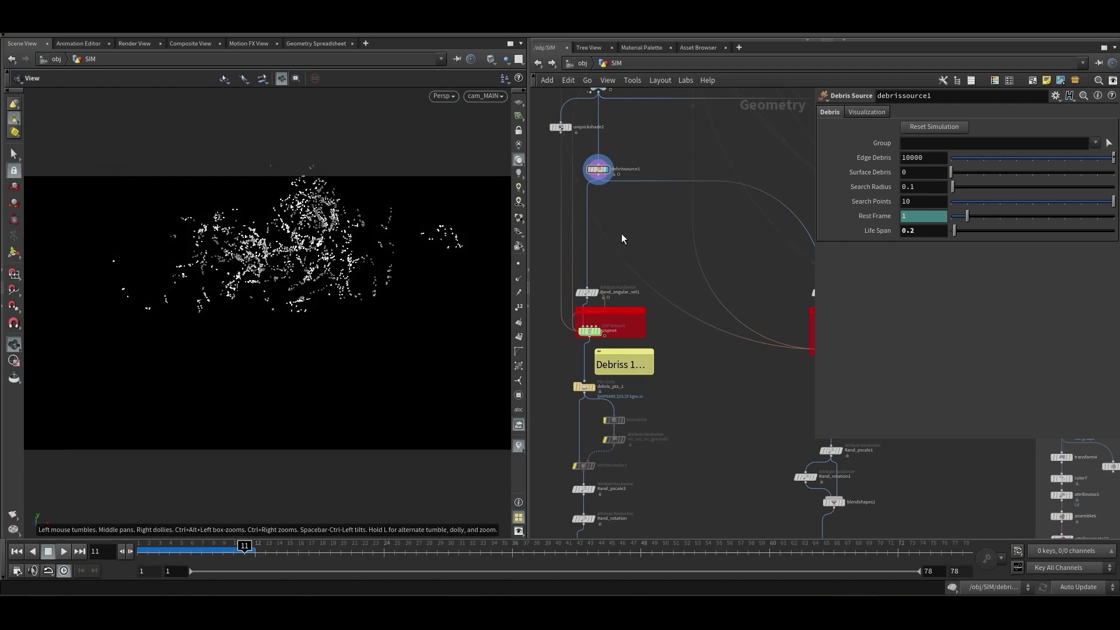
Return to frame 1, display the Debriss 1 popnet to check its simulation settings, and go inside the network
scroll(621, 233, down, 2)
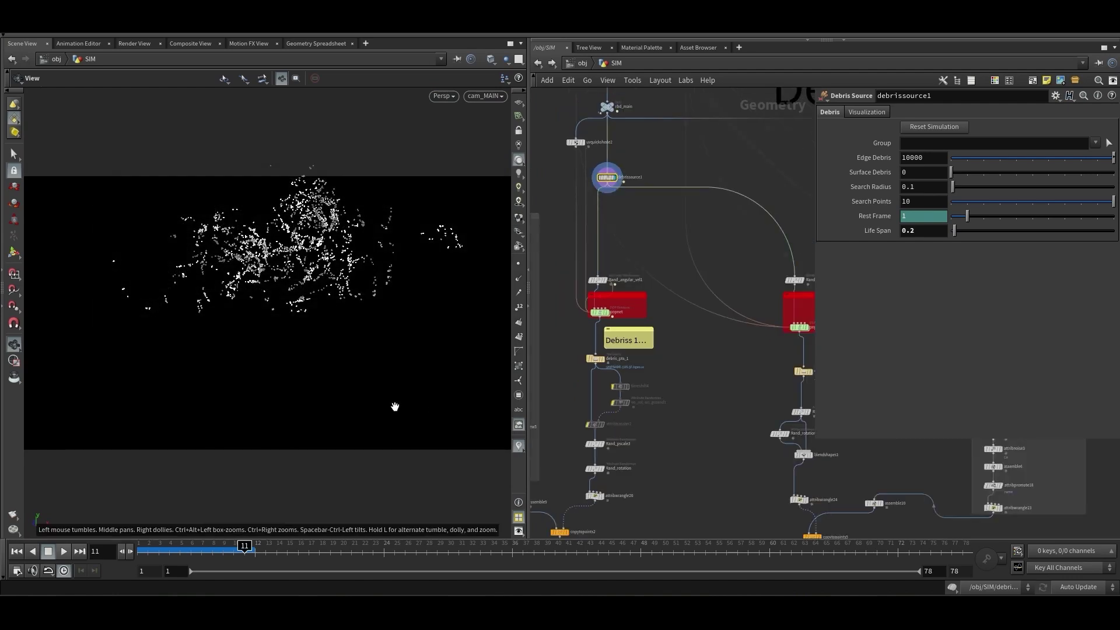
drag(245, 553, 144, 558)
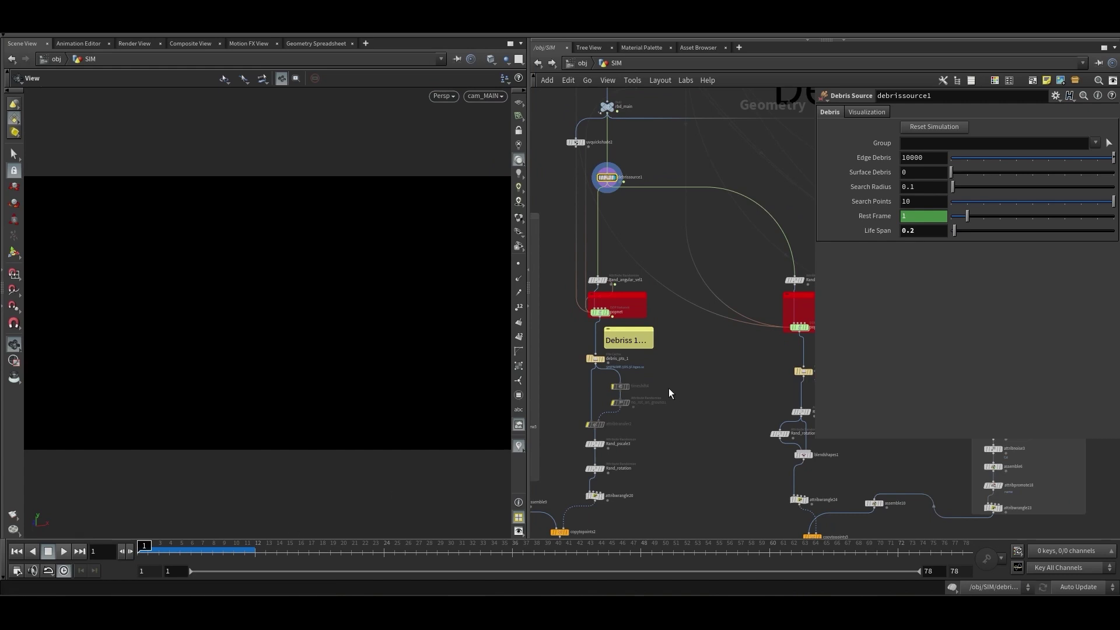
scroll(615, 338, up, 3)
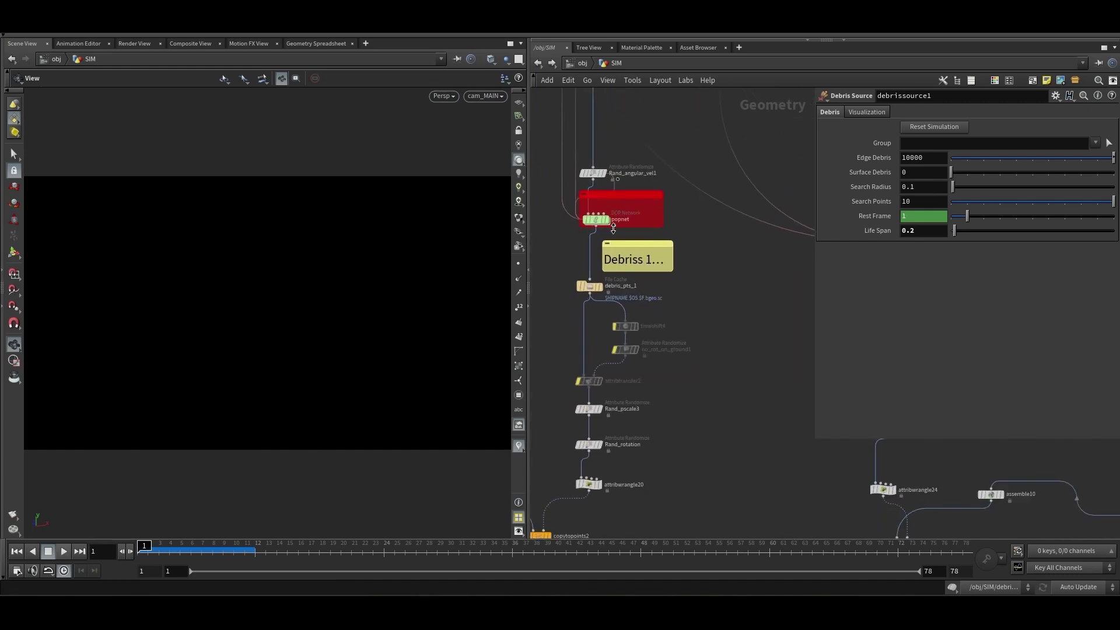
click(612, 227)
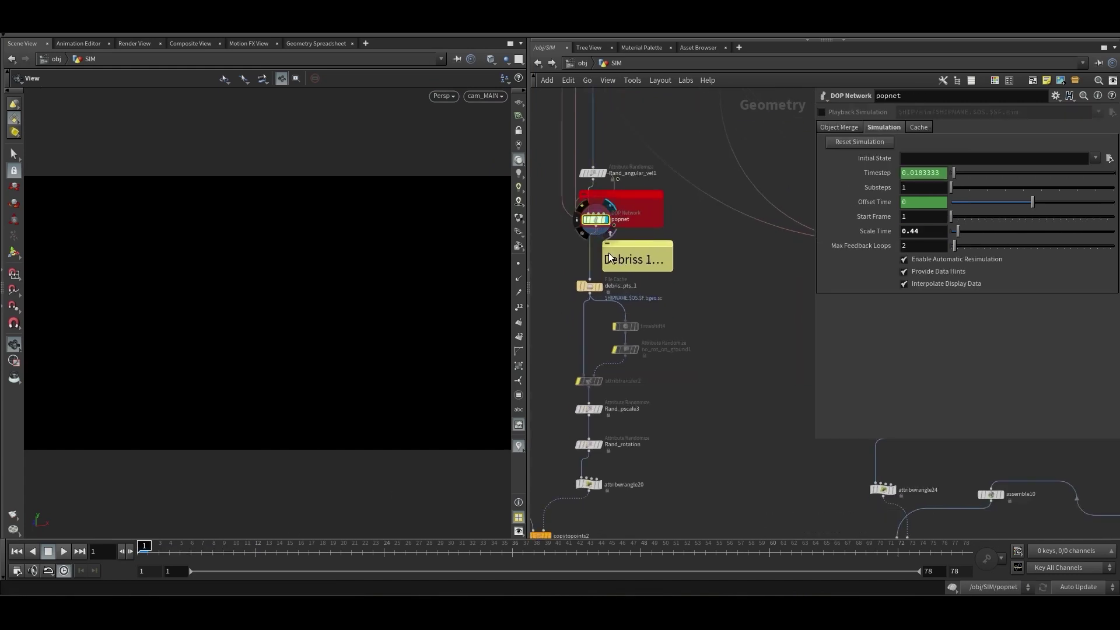
middle_drag(586, 261, 572, 252)
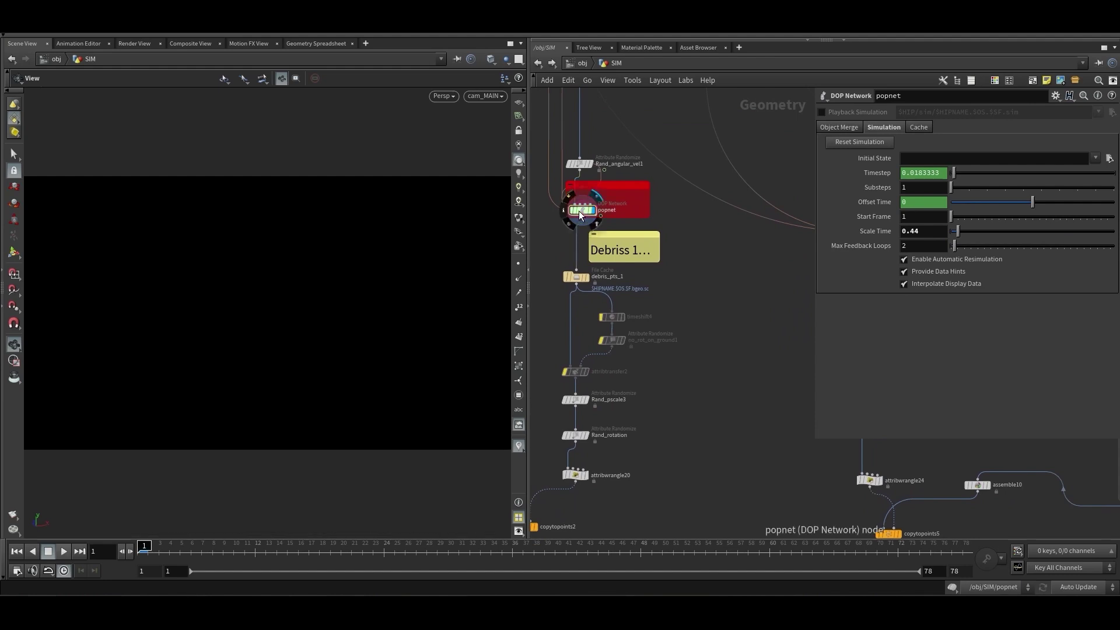
double_click(578, 211)
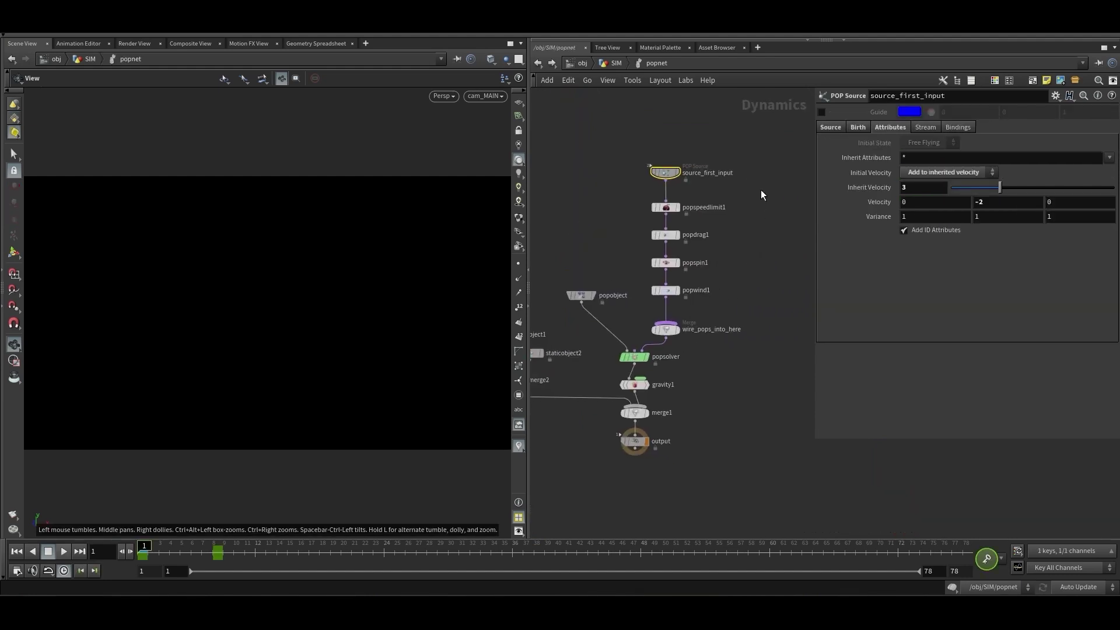
Examine the parameters of popspeedlimit1, popdrag1, popspin1 and popwind1, including the spin expression, and the rest of the popnet
click(669, 211)
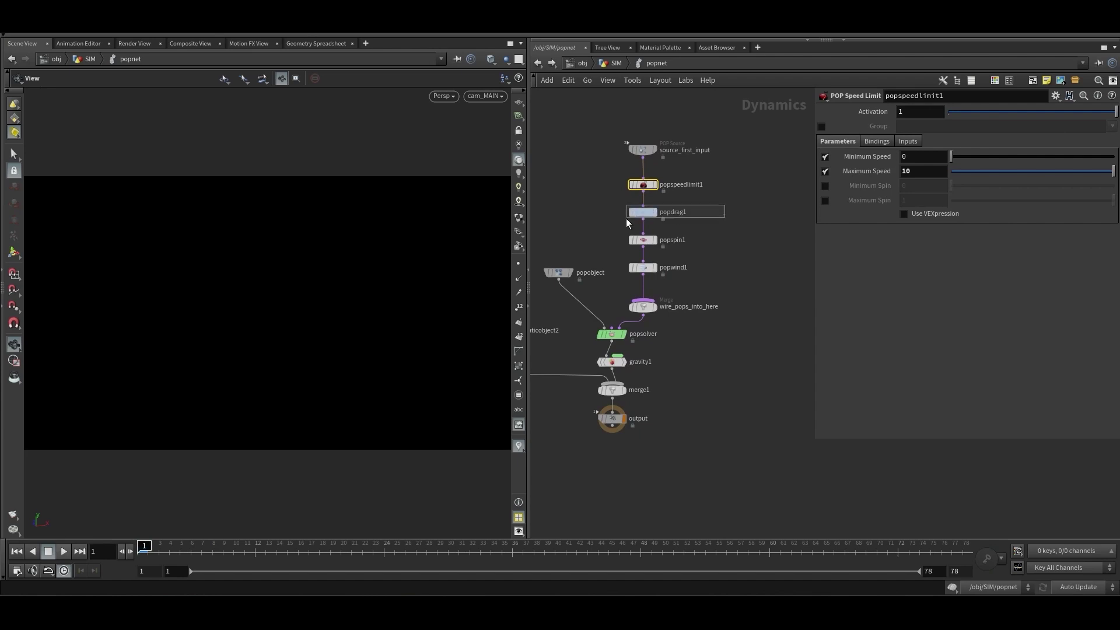
click(630, 216)
click(671, 241)
click(694, 267)
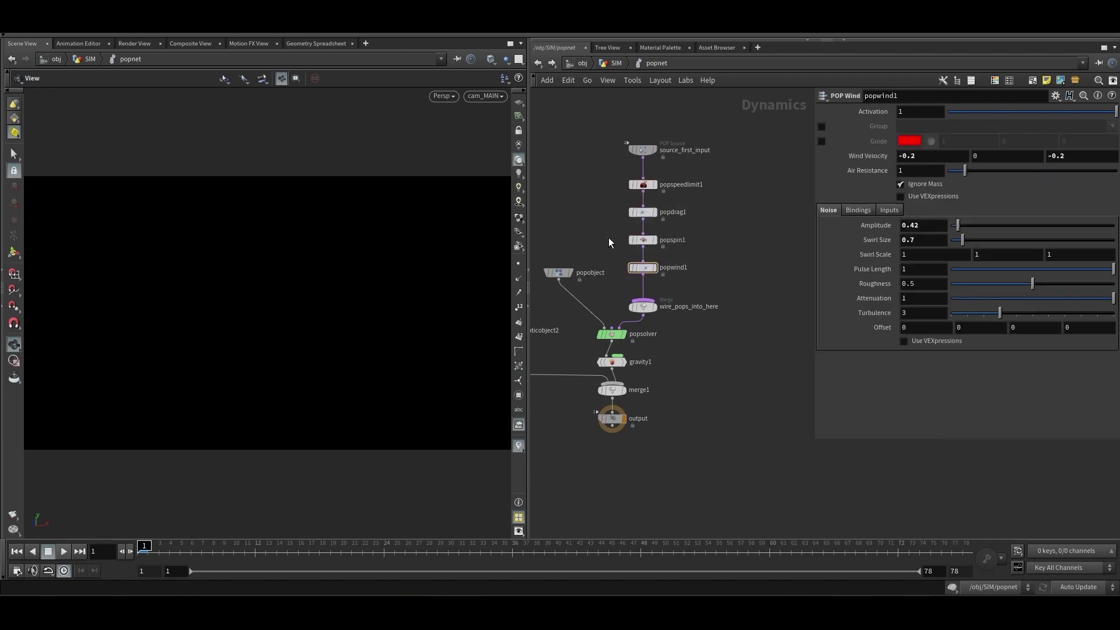
click(670, 240)
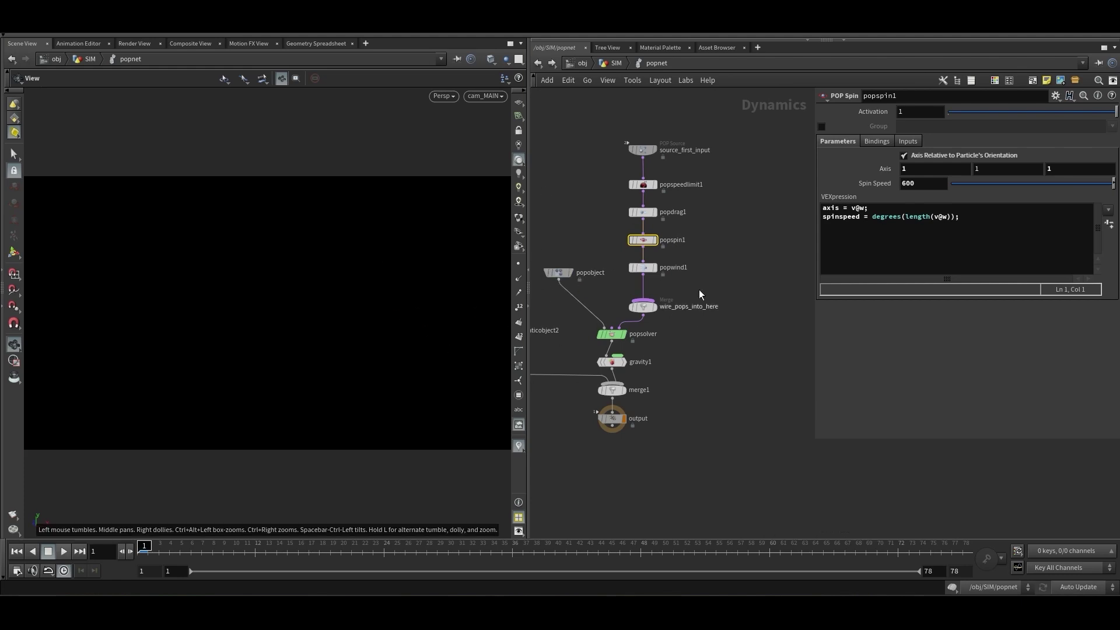
middle_drag(576, 225, 613, 221)
scroll(613, 221, down, 1)
middle_drag(613, 221, 625, 221)
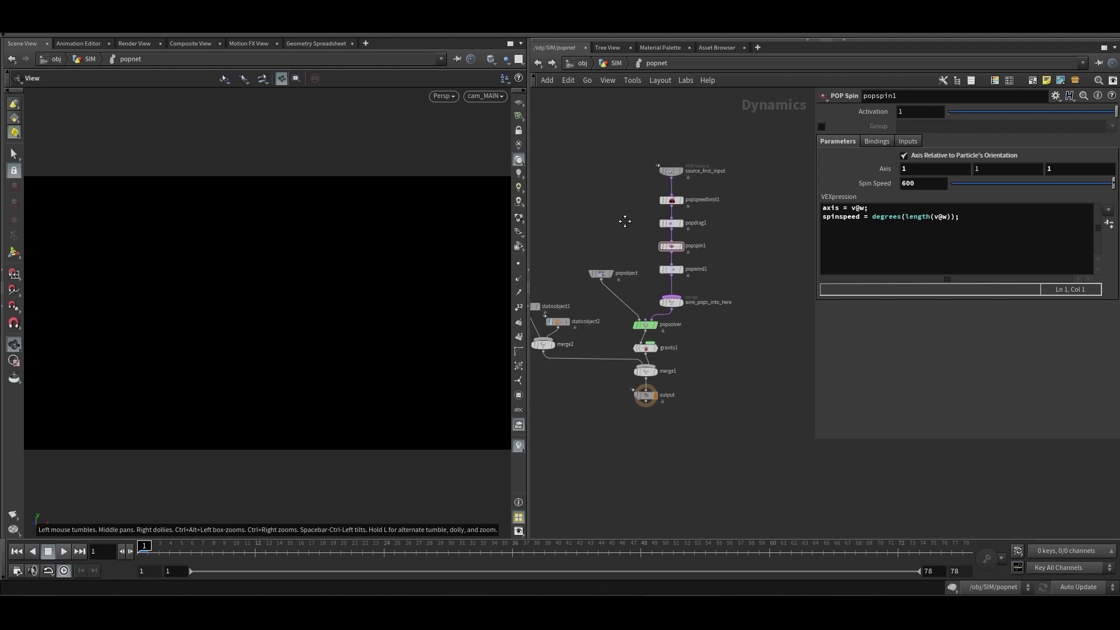
Return to the SIM network, display the debris_pts_1 file cache below popnet and enlarge the viewport
click(537, 62)
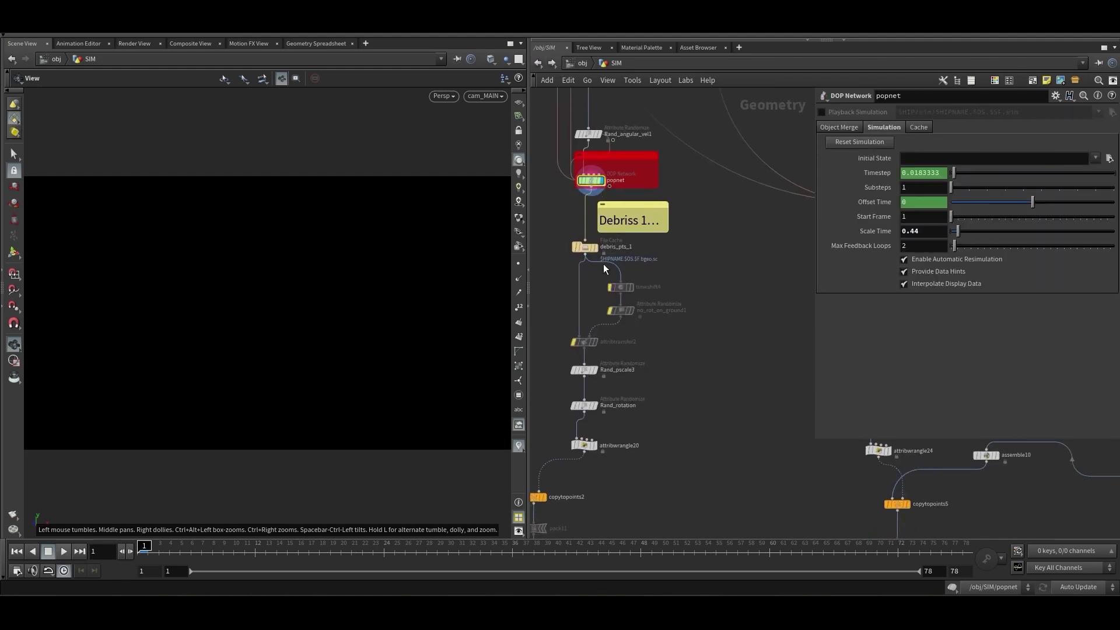
click(595, 246)
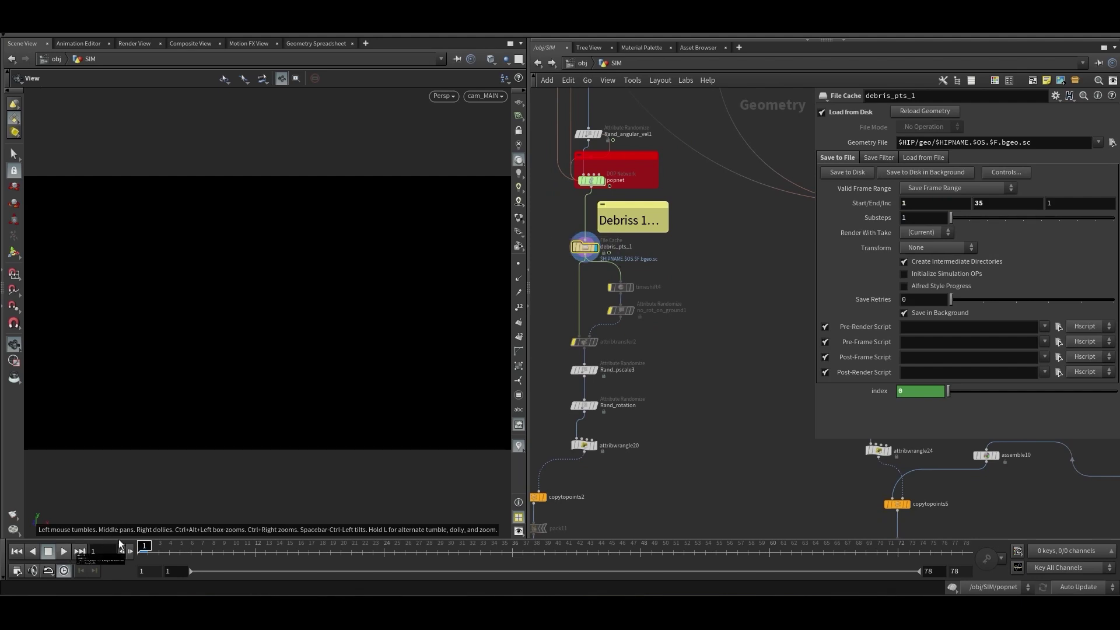
drag(529, 219, 557, 217)
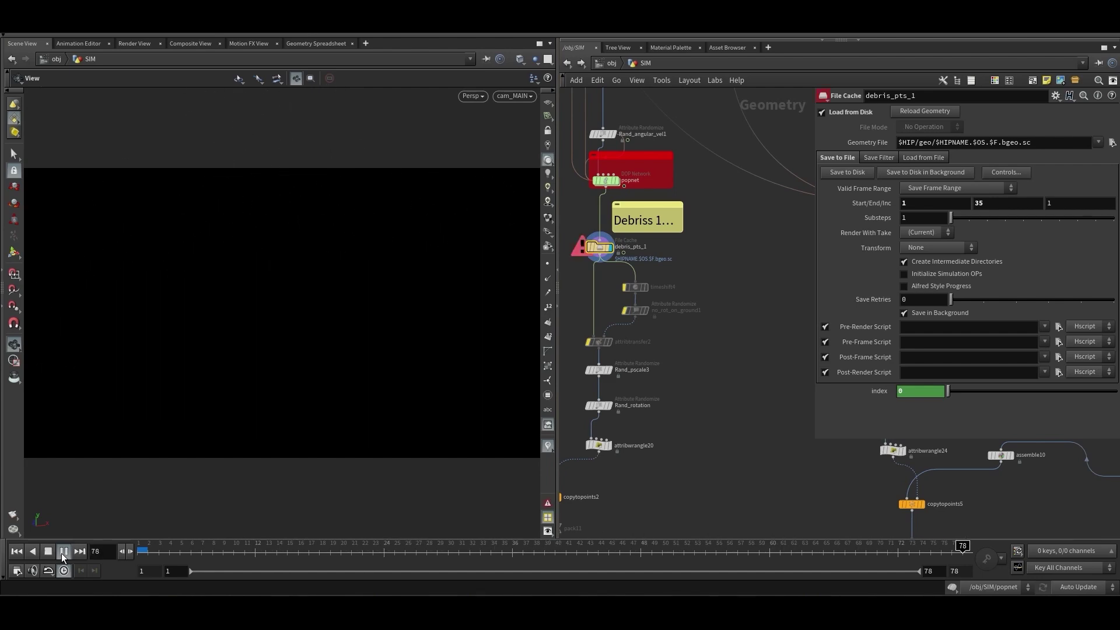
Stop playback and scrub the cached debris_pts_1 particles to frame 16 to check how the debris points spread
click(63, 552)
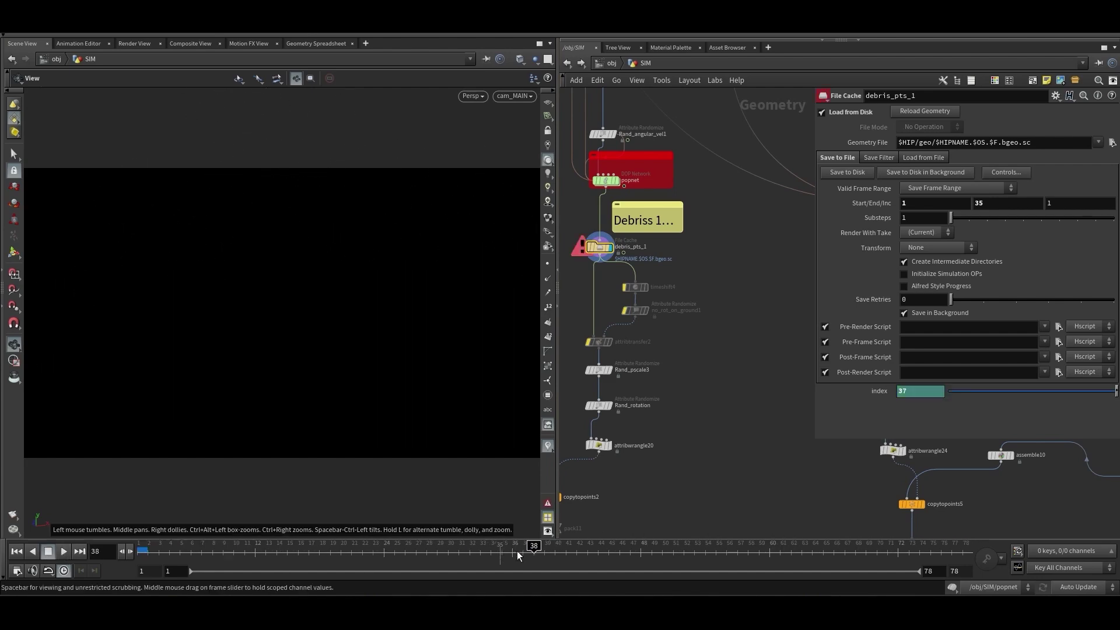
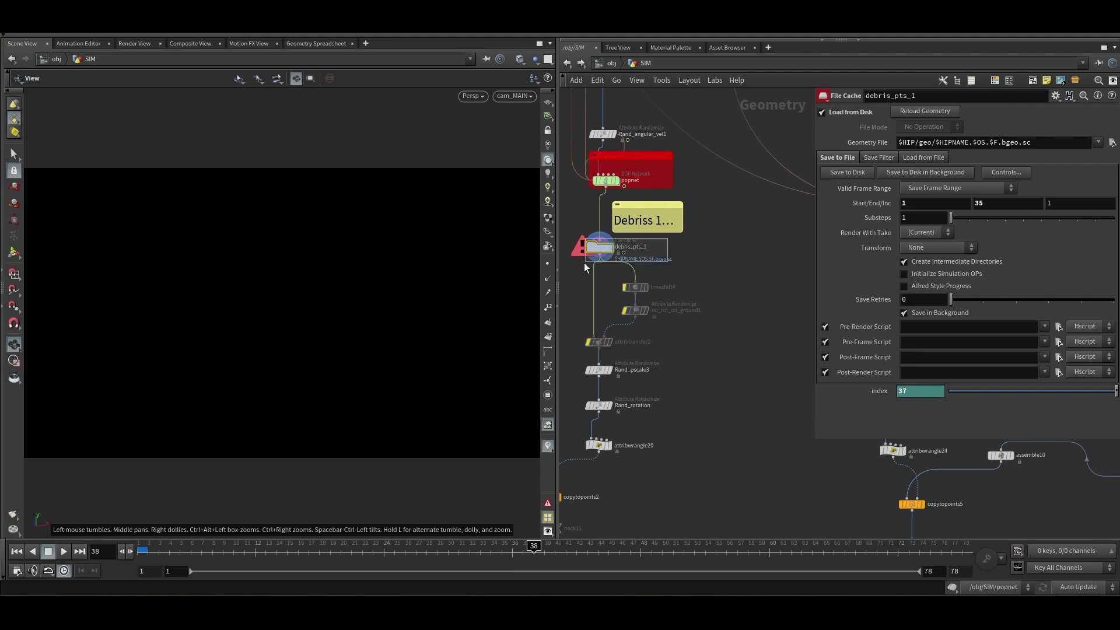
middle_drag(554, 264, 577, 266)
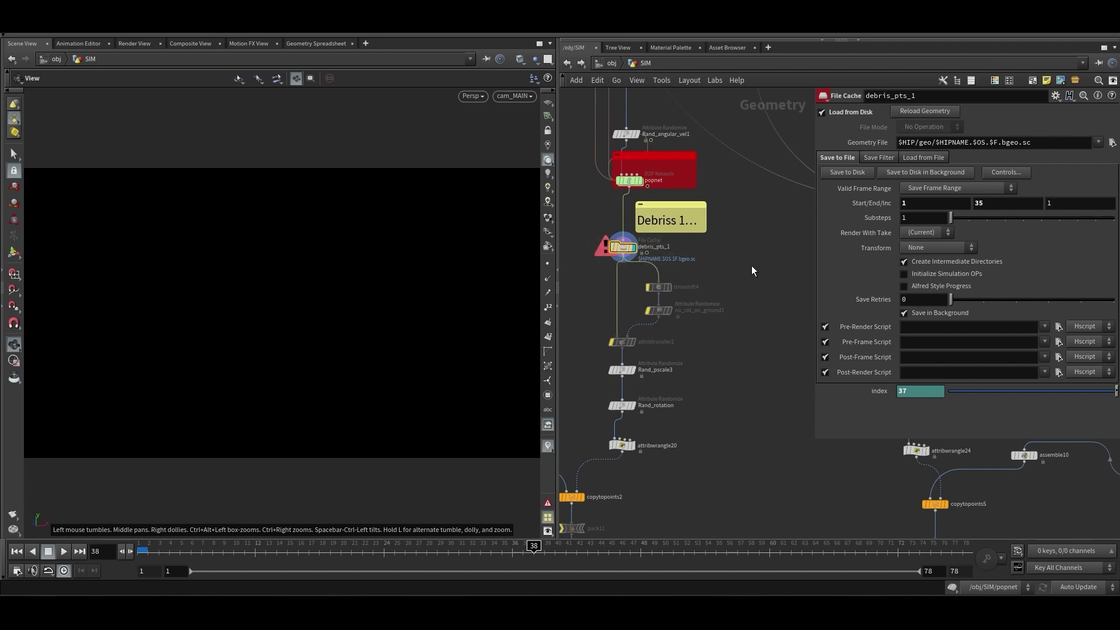
scroll(729, 280, down, 5)
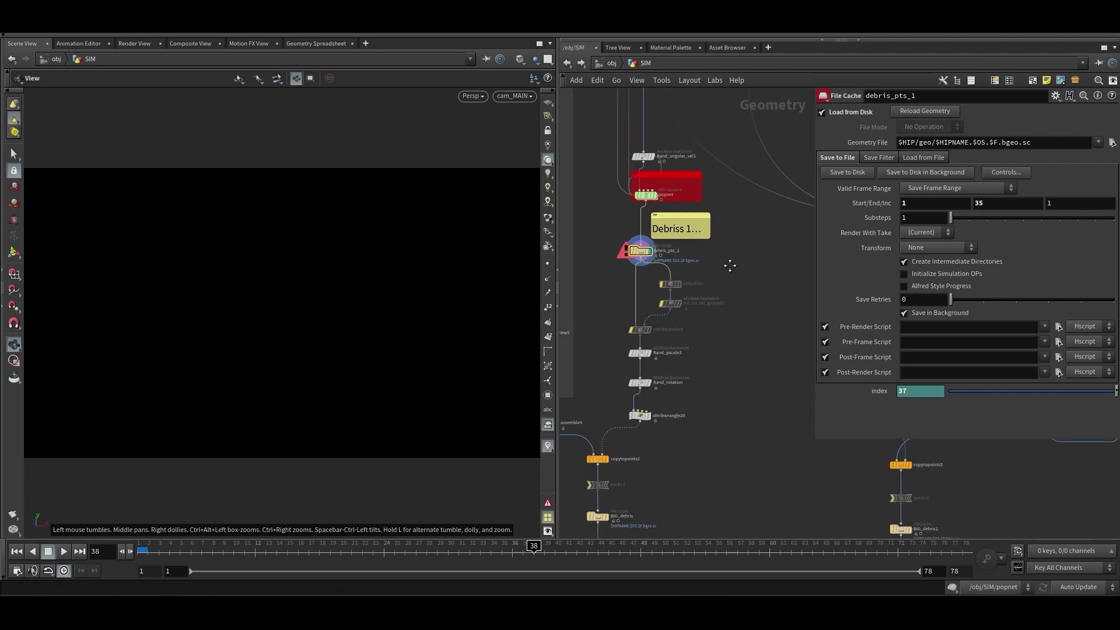
scroll(712, 284, up, 2)
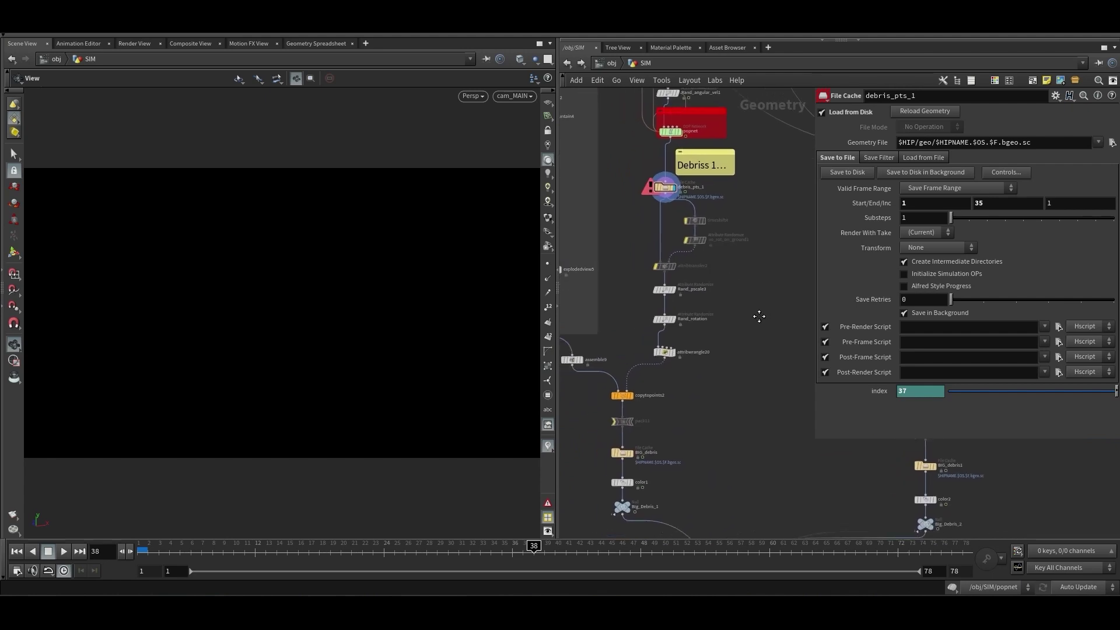
click(201, 548)
drag(200, 549, 256, 550)
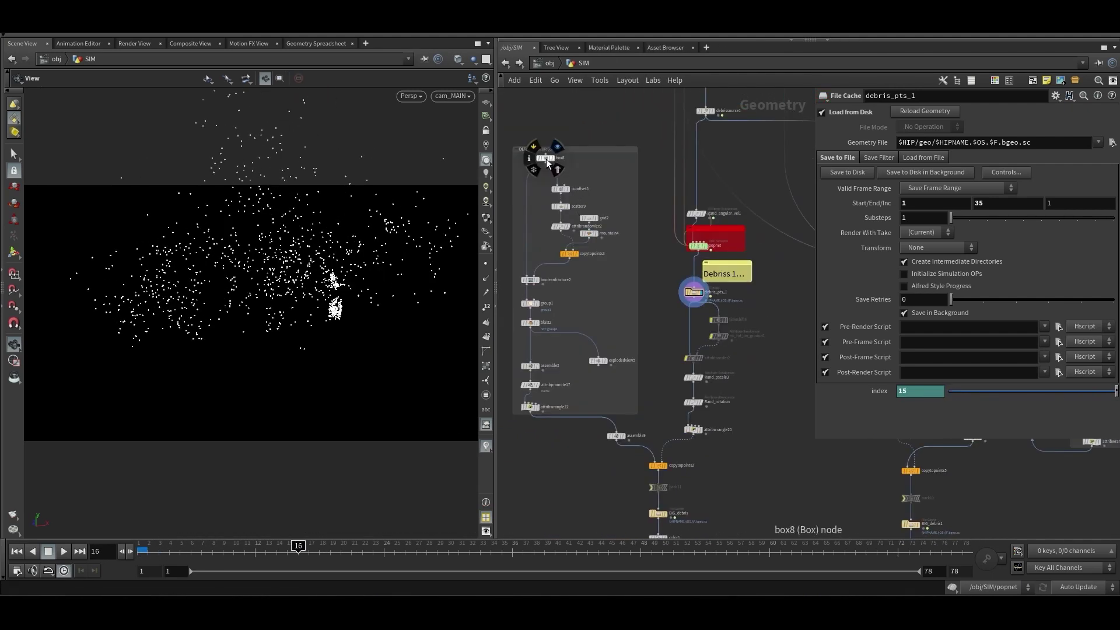
Display box8 and booleanfracture2 in the DETAILED DEBRISS group and examine the settings of the box and the fracture
click(548, 158)
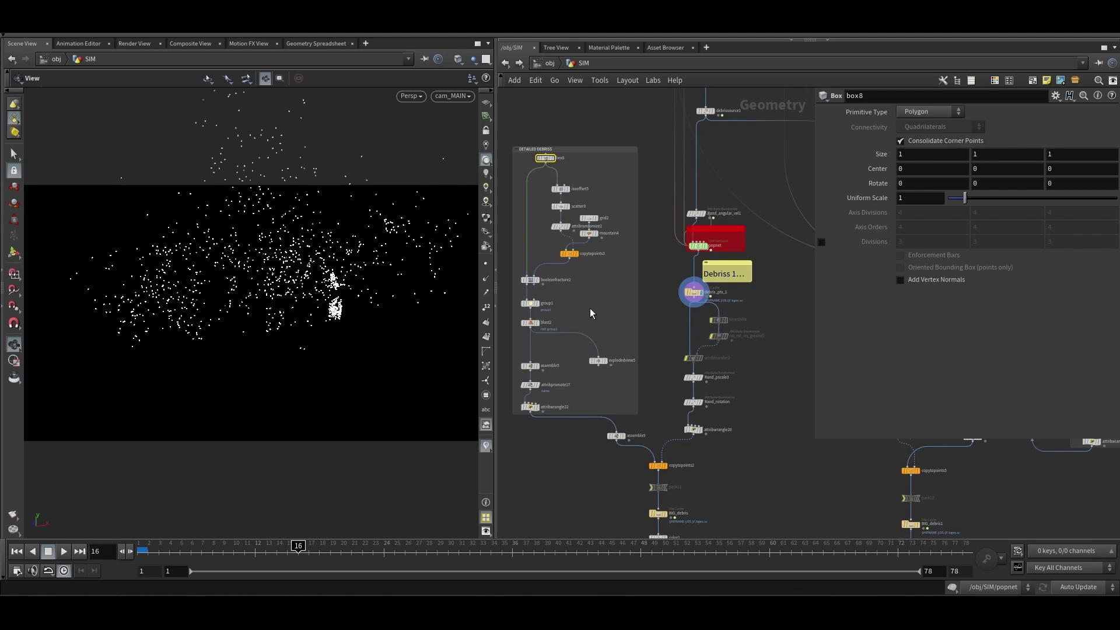
click(558, 153)
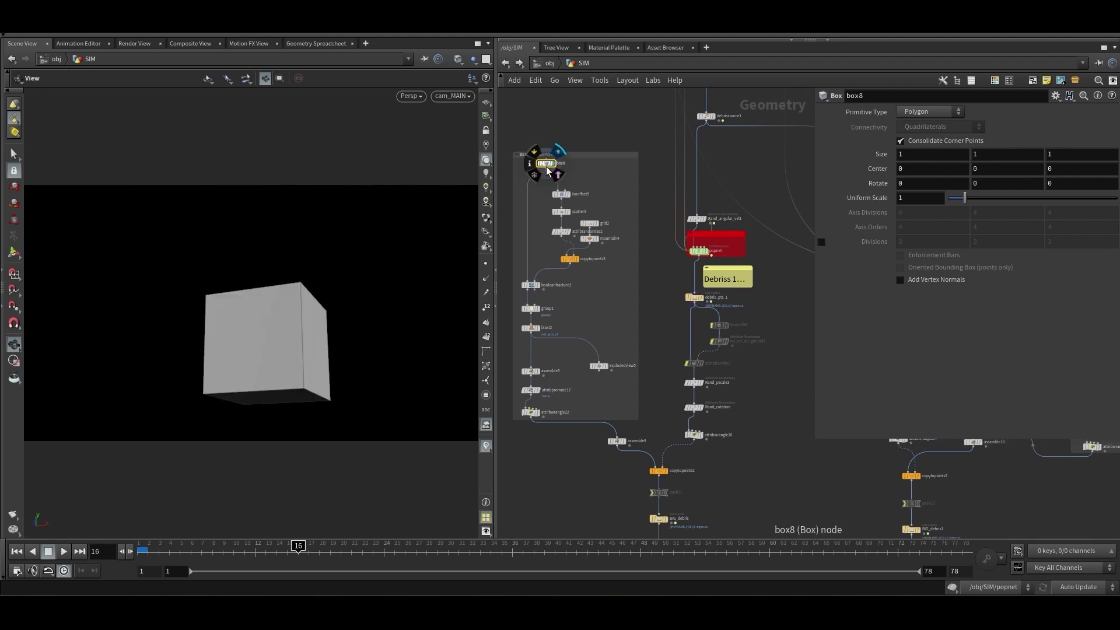
middle_drag(541, 289, 541, 256)
scroll(542, 257, up, 2)
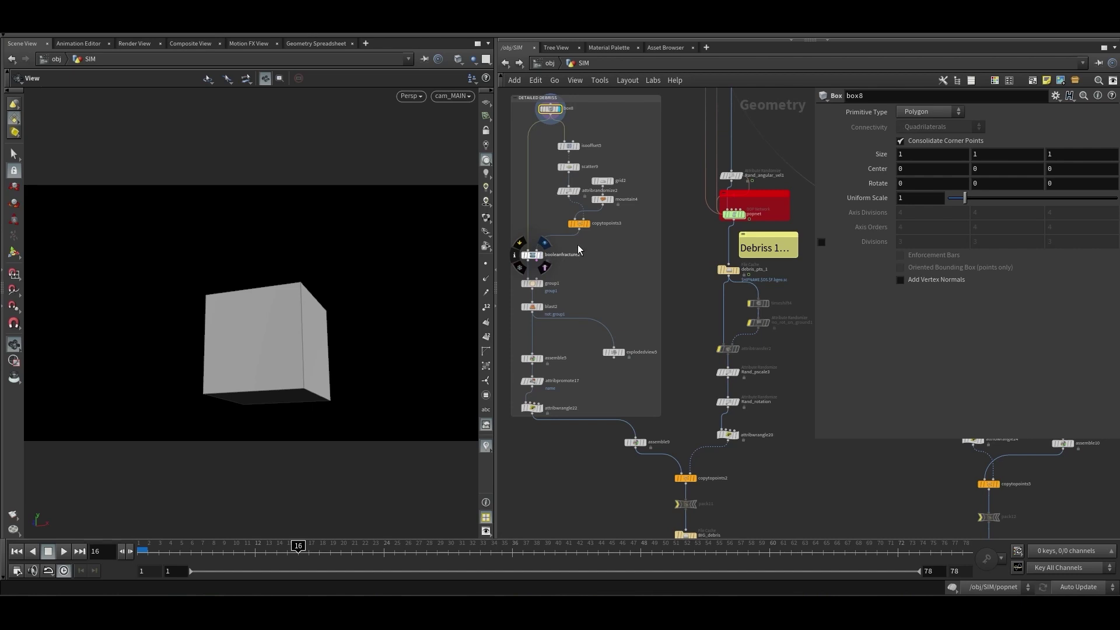
click(544, 243)
middle_drag(534, 259, 538, 236)
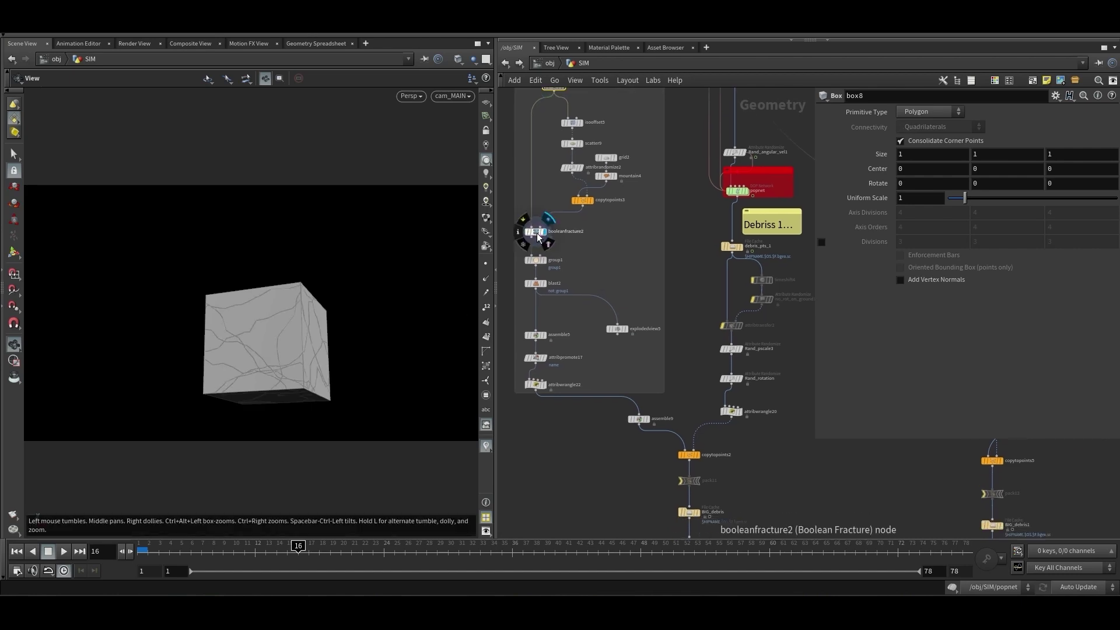
click(538, 234)
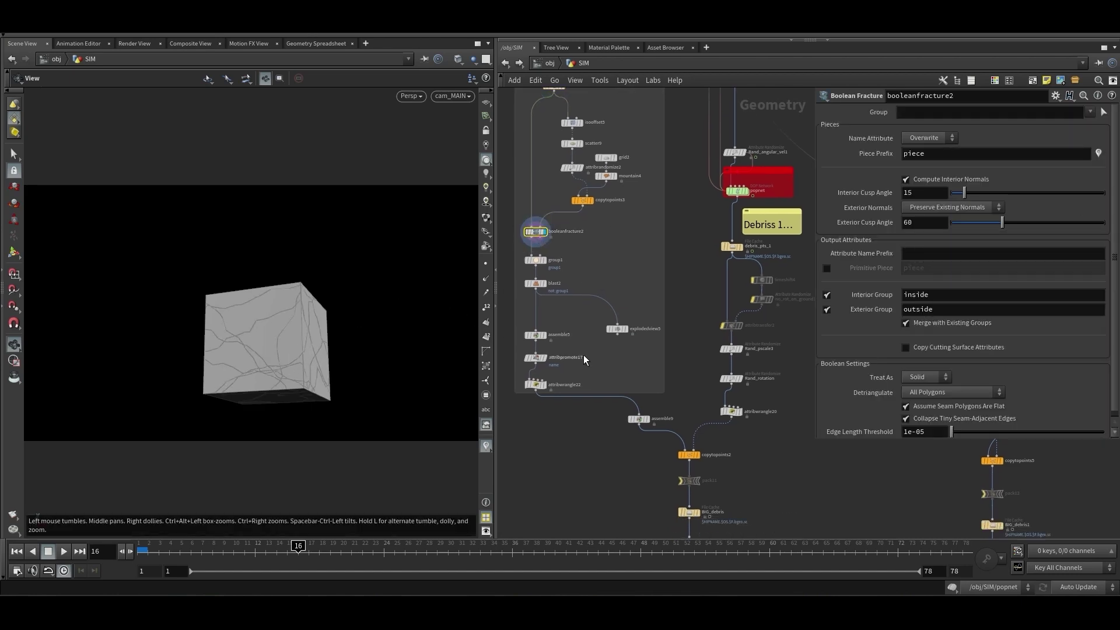
Display attribwrangle22 at the end of the detailed debris group, check its expression and geometry info, and review the blast2 settings
middle_drag(583, 358, 582, 325)
click(543, 350)
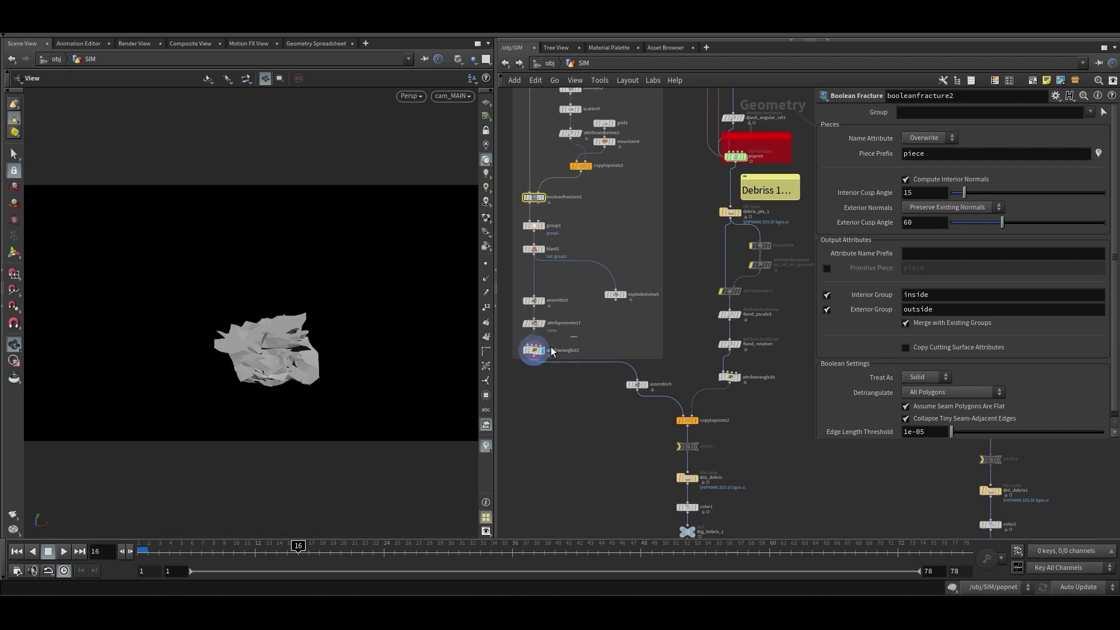
click(551, 351)
middle_drag(570, 405, 553, 352)
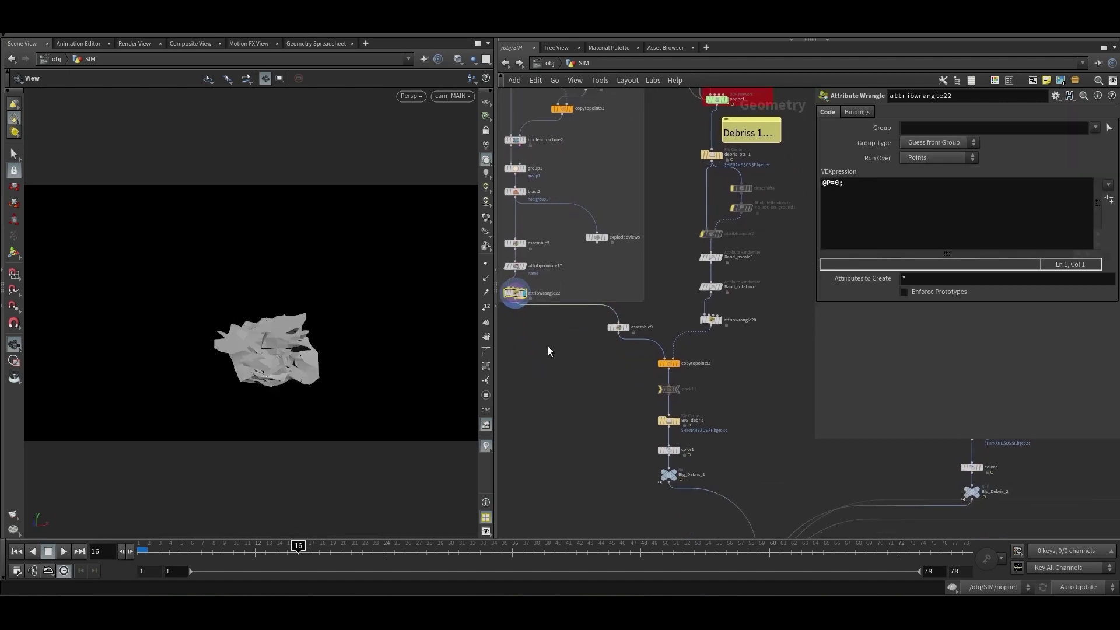
drag(496, 228, 463, 227)
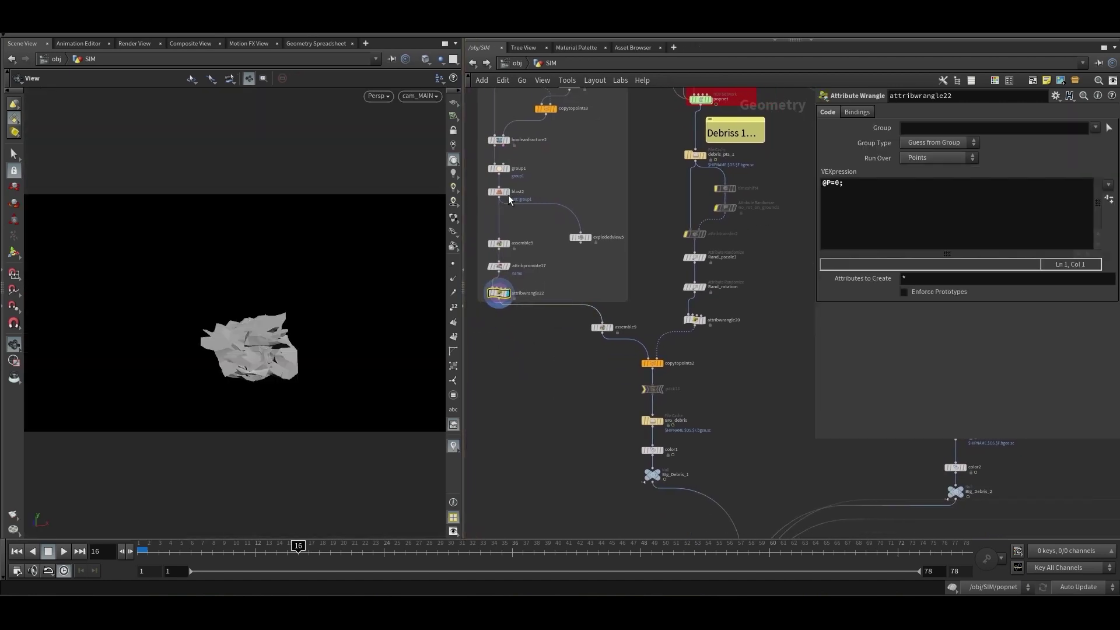
click(503, 193)
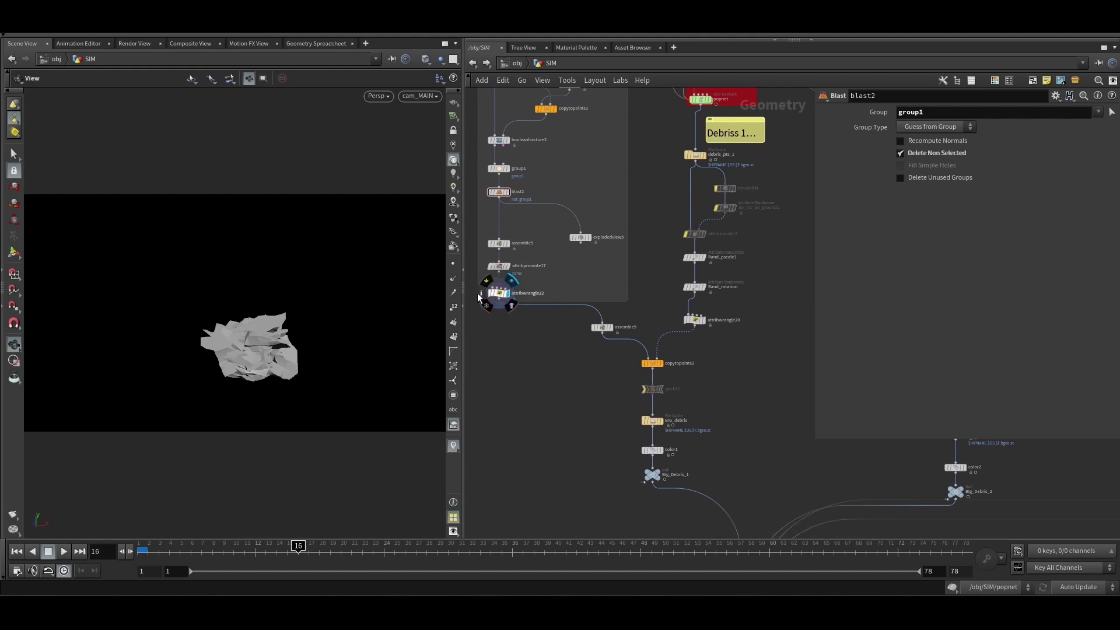
middle_click(480, 293)
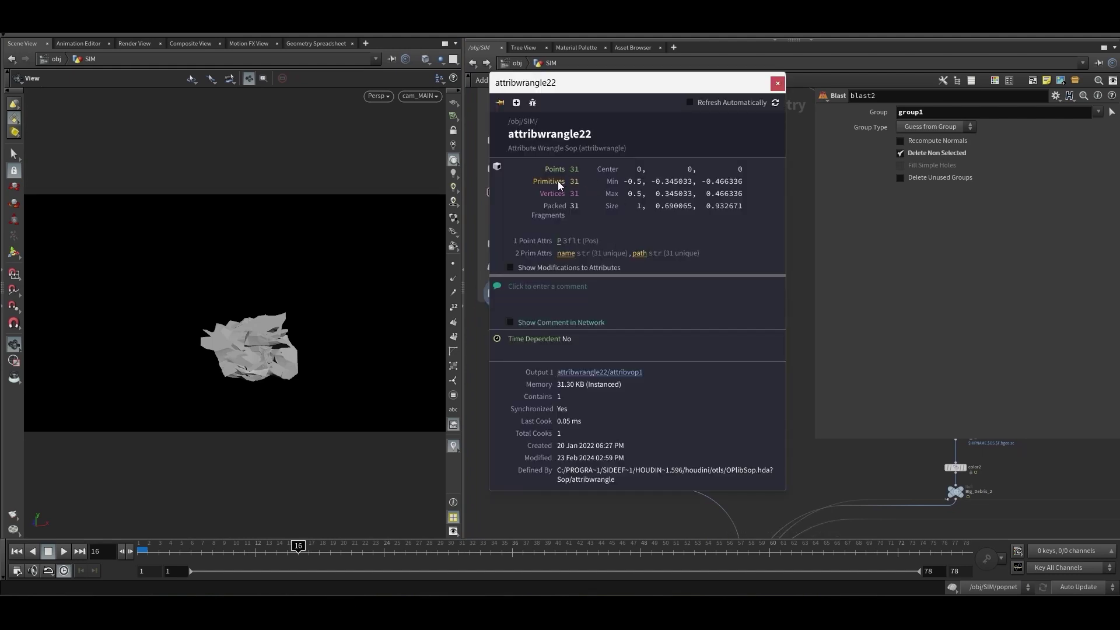
click(778, 85)
Display assemble9 and copytopoints2 to check the naming options and the debris pieces instanced on the points
middle_drag(572, 337, 537, 300)
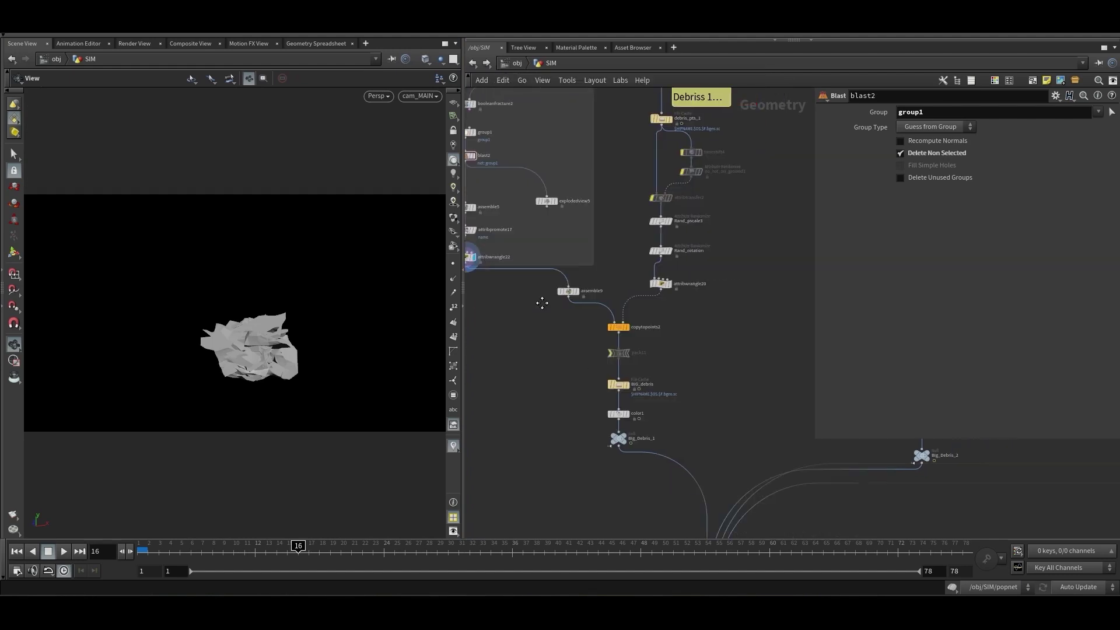
scroll(537, 300, up, 2)
click(555, 229)
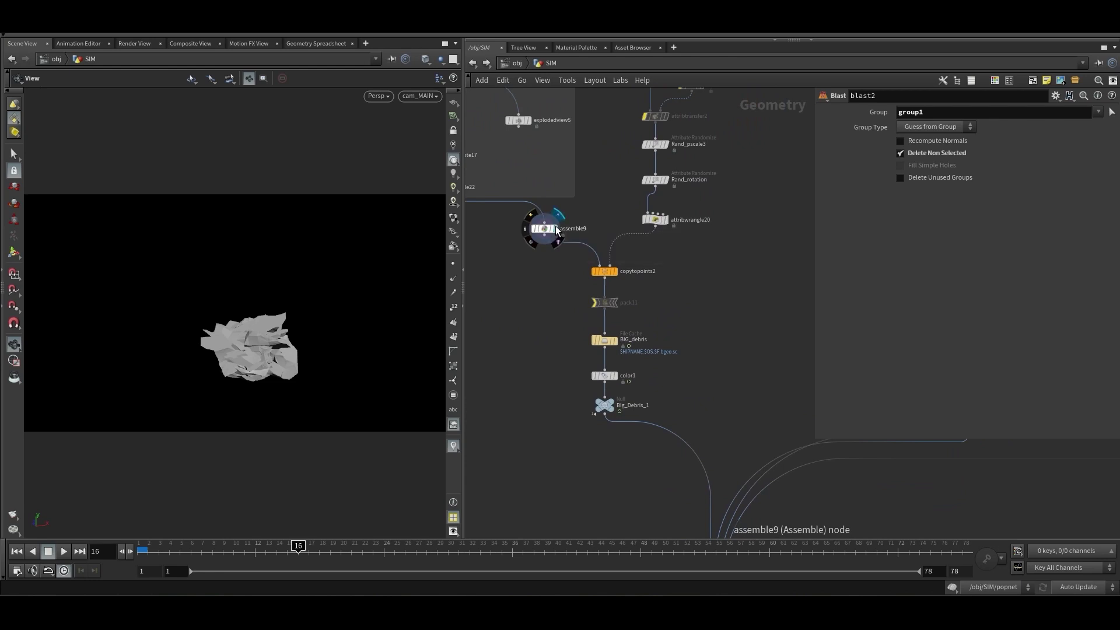
drag(526, 259, 525, 266)
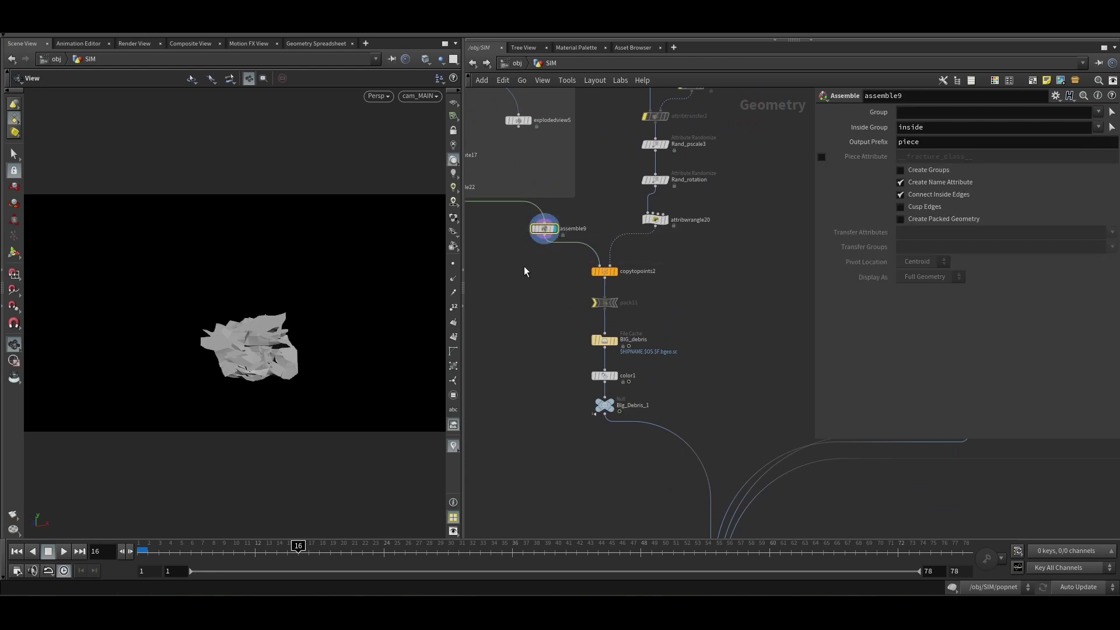
middle_drag(524, 266, 536, 266)
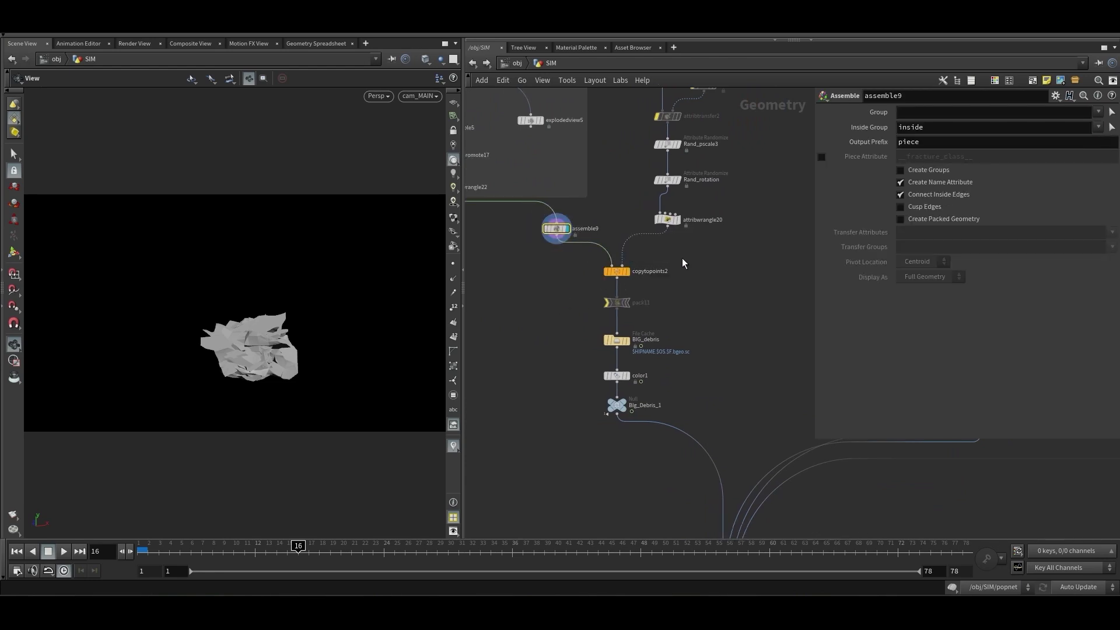
click(616, 271)
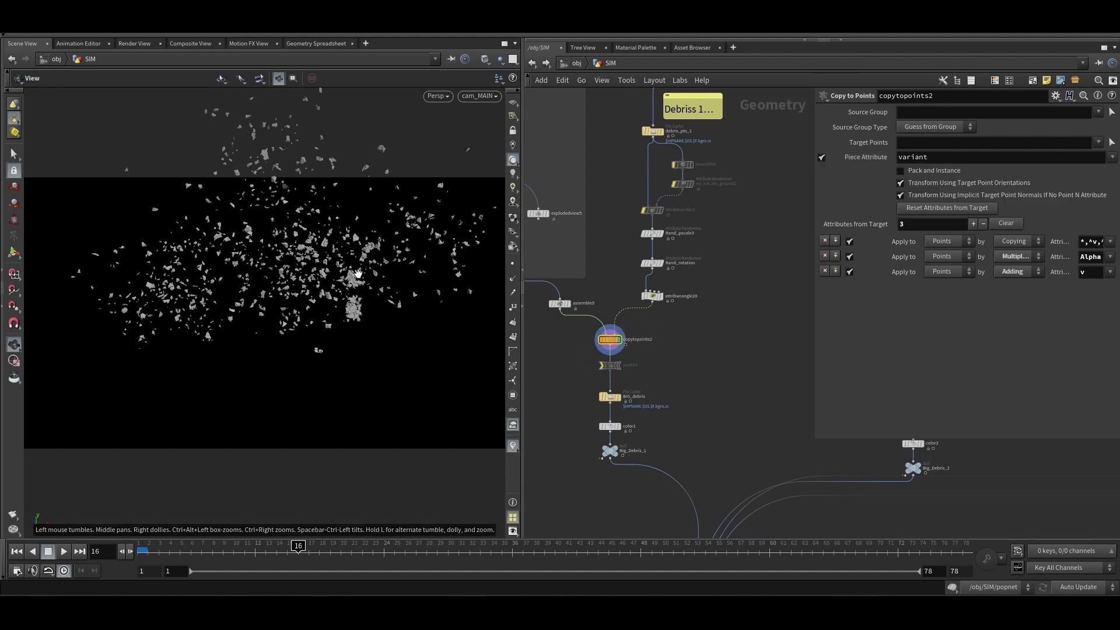
drag(589, 348, 590, 348)
Rename the attribwrangle20 node above copytopoints2 to Variant_create
click(652, 296)
double_click(687, 297)
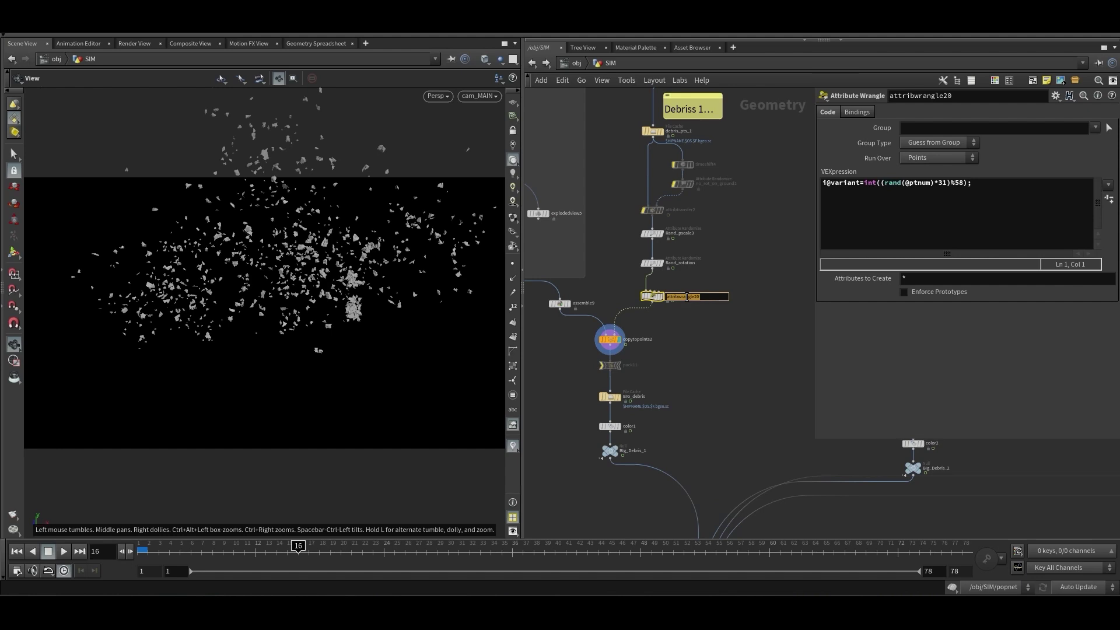
text(variant_create)
key(Return)
scroll(678, 358, up, 3)
scroll(678, 358, down, 4)
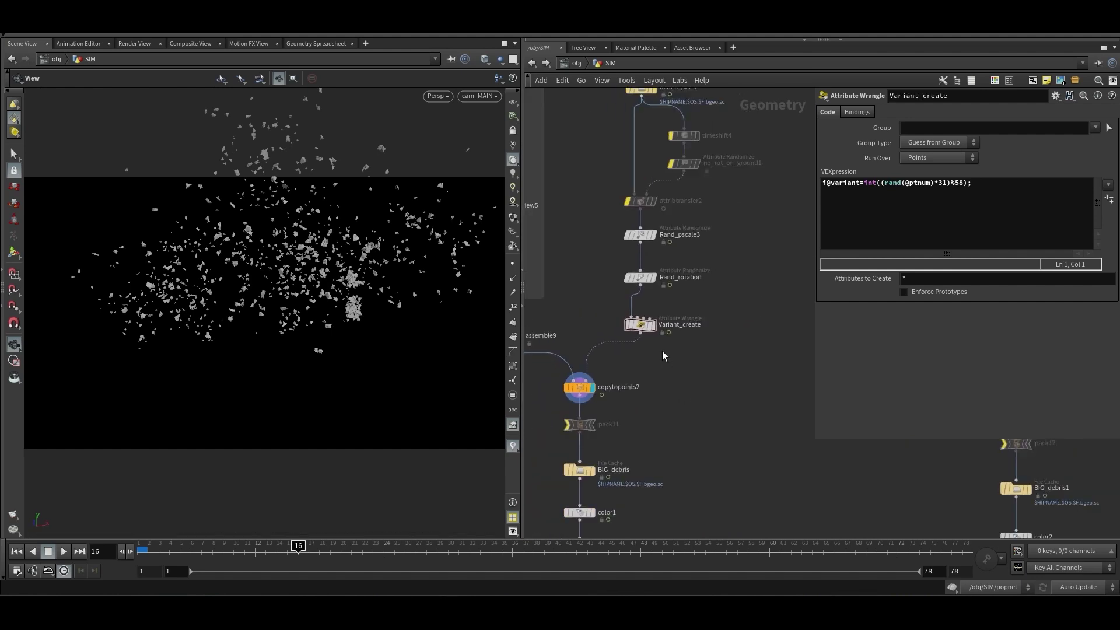
Select copytopoints2 below Variant_create and examine its piece attribute and target attribute settings
mouse_move(641, 327)
drag(702, 302, 612, 341)
middle_drag(584, 334, 655, 292)
scroll(740, 426, down, 2)
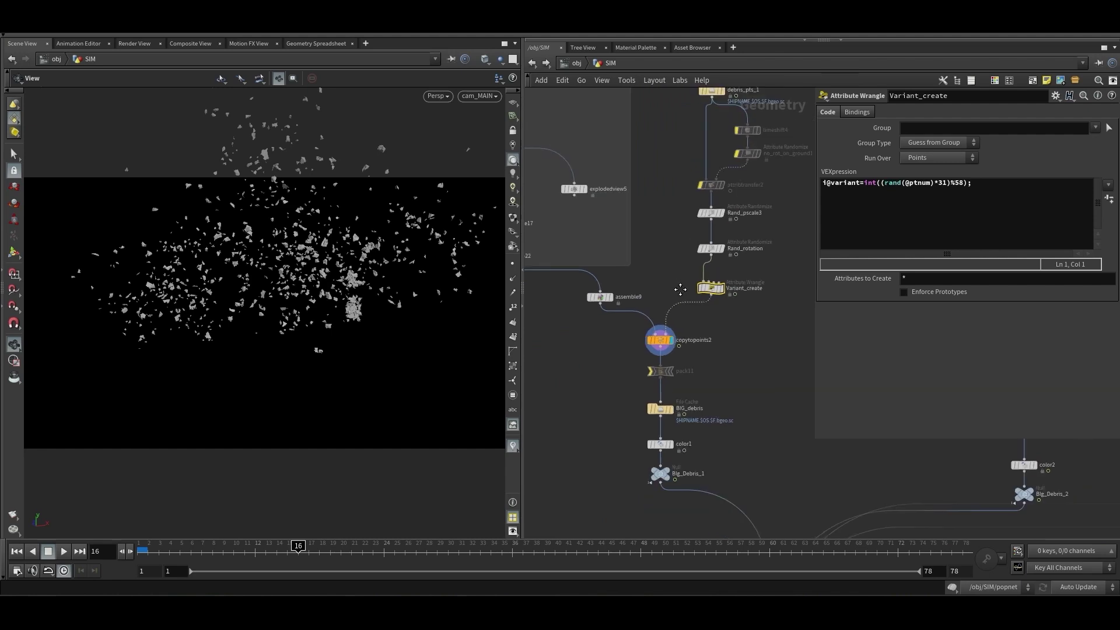
click(645, 370)
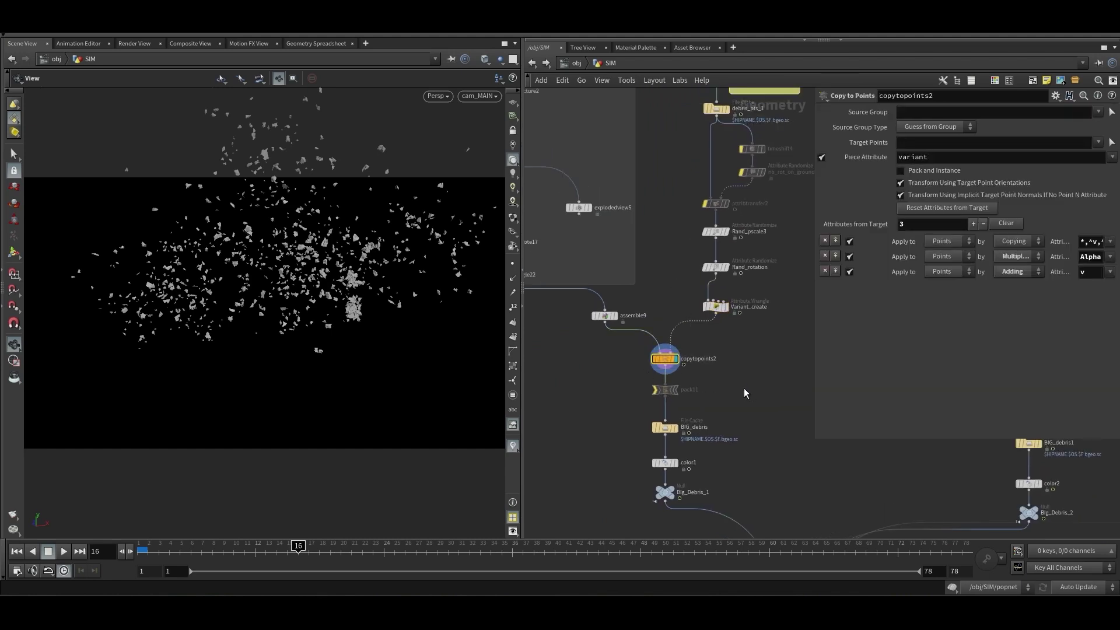
Display the BIG_debris file cache and scrub through frames 10 to 18 to check the instanced debris
middle_drag(744, 387, 675, 240)
click(592, 287)
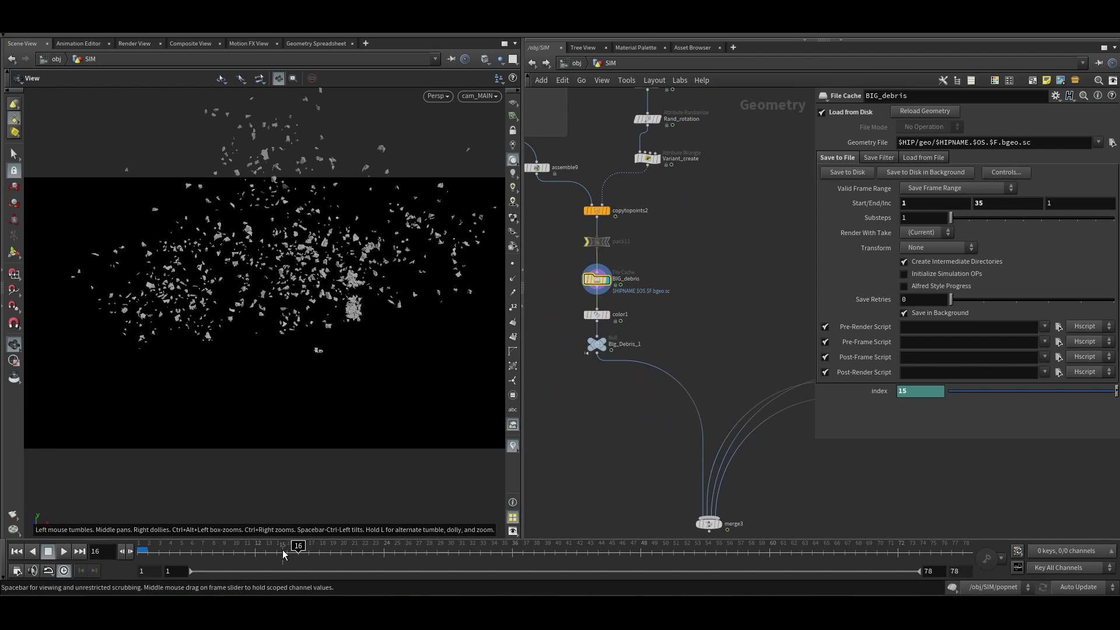
drag(284, 554, 319, 561)
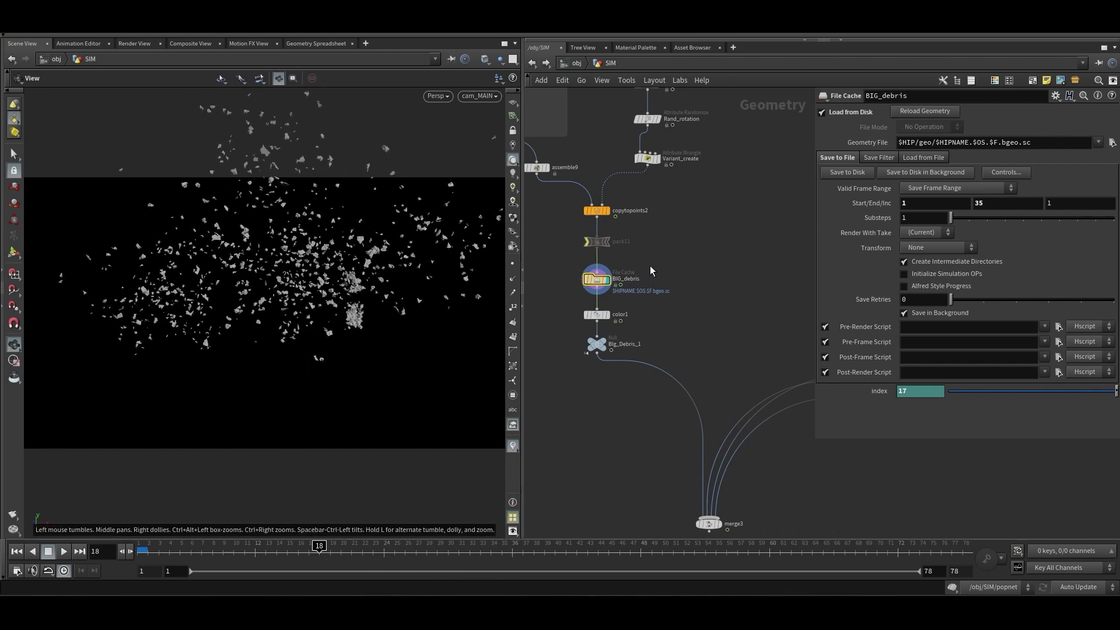
drag(590, 290, 585, 289)
scroll(617, 429, down, 2)
middle_drag(617, 429, 573, 326)
key(Left)
key(Left)
key(Left)
key(Left)
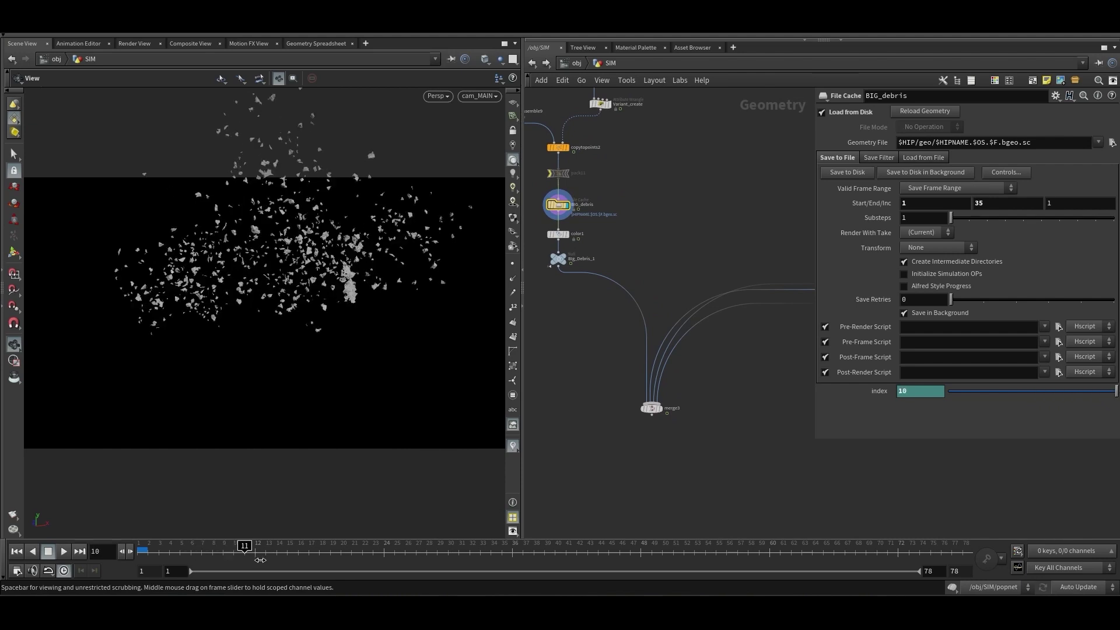
Examine the remaining branches under Debris Sims and instancing, including object_merge4 in the group beside Debriss 2 and the timeshift4 settings
scroll(653, 290, down, 3)
middle_drag(653, 290, 622, 328)
scroll(638, 285, down, 6)
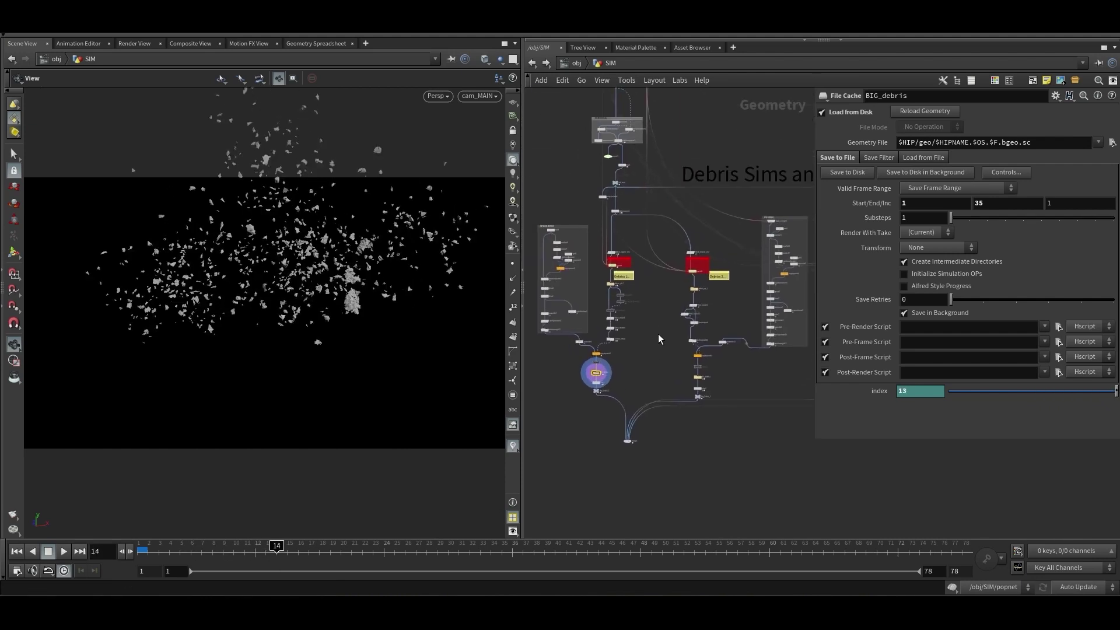
scroll(629, 328, up, 4)
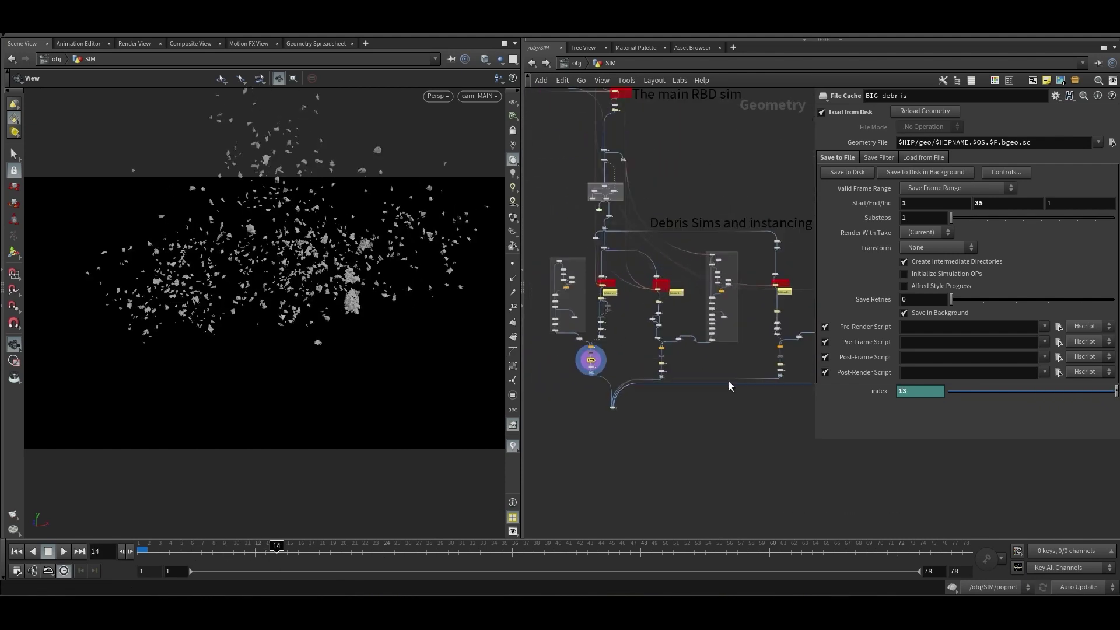
scroll(731, 385, down, 4)
middle_drag(738, 391, 655, 379)
scroll(715, 361, down, 3)
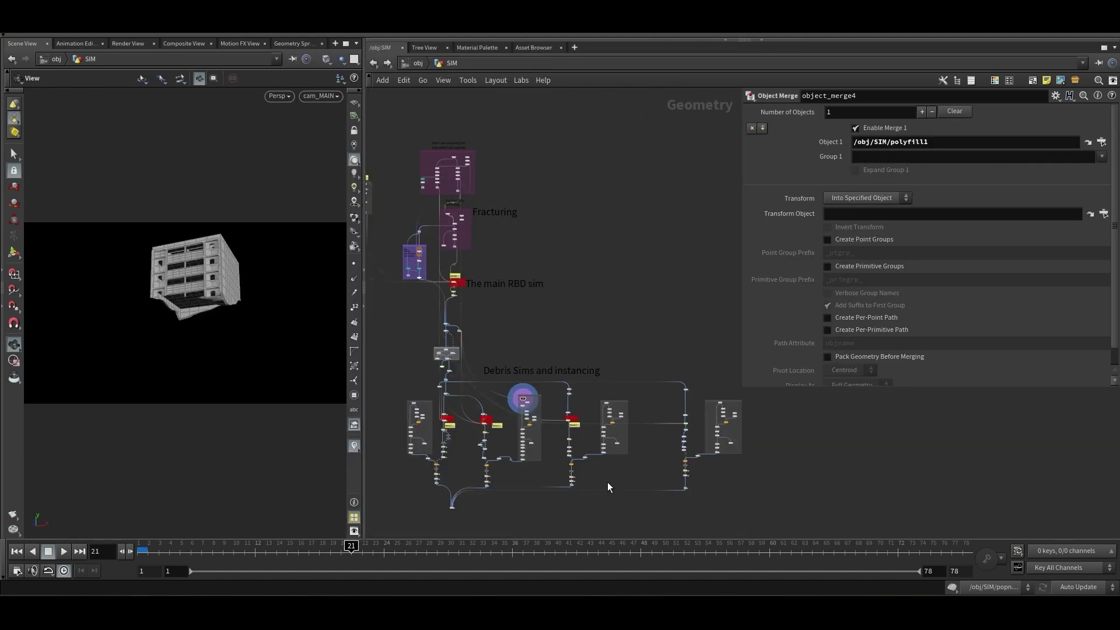
scroll(607, 482, up, 2)
middle_drag(625, 475, 640, 489)
drag(799, 398, 460, 508)
middle_drag(446, 484, 451, 479)
drag(377, 390, 452, 482)
click(503, 458)
scroll(506, 453, up, 6)
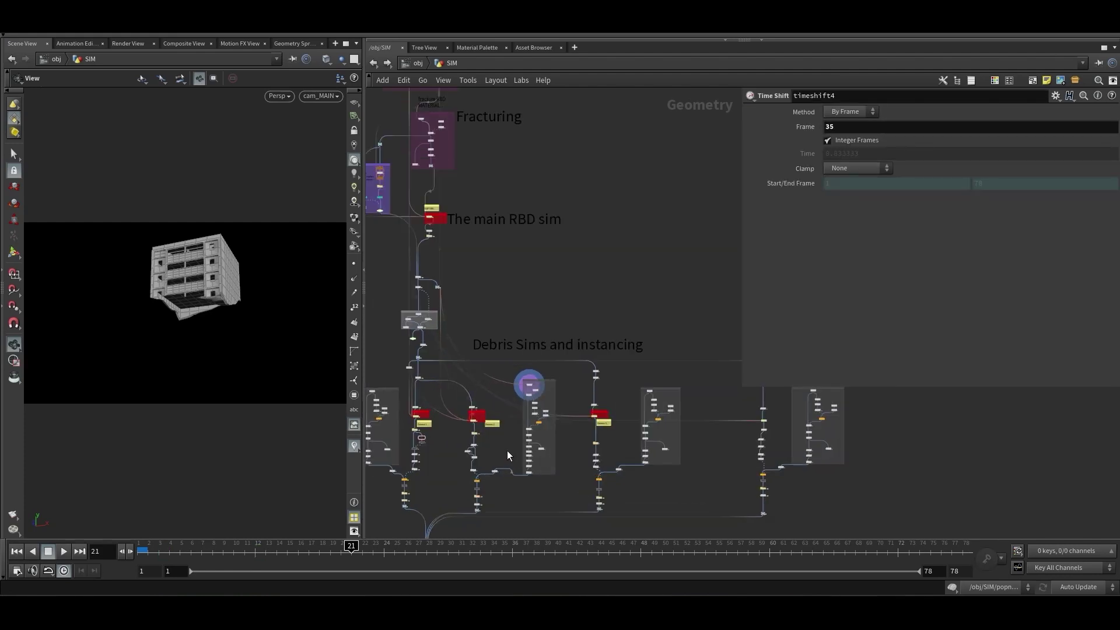
Return to frame 1, display popnet1 of the Debriss 2 branch, and check the settings of debrissource1 that feeds it
middle_drag(484, 467, 489, 395)
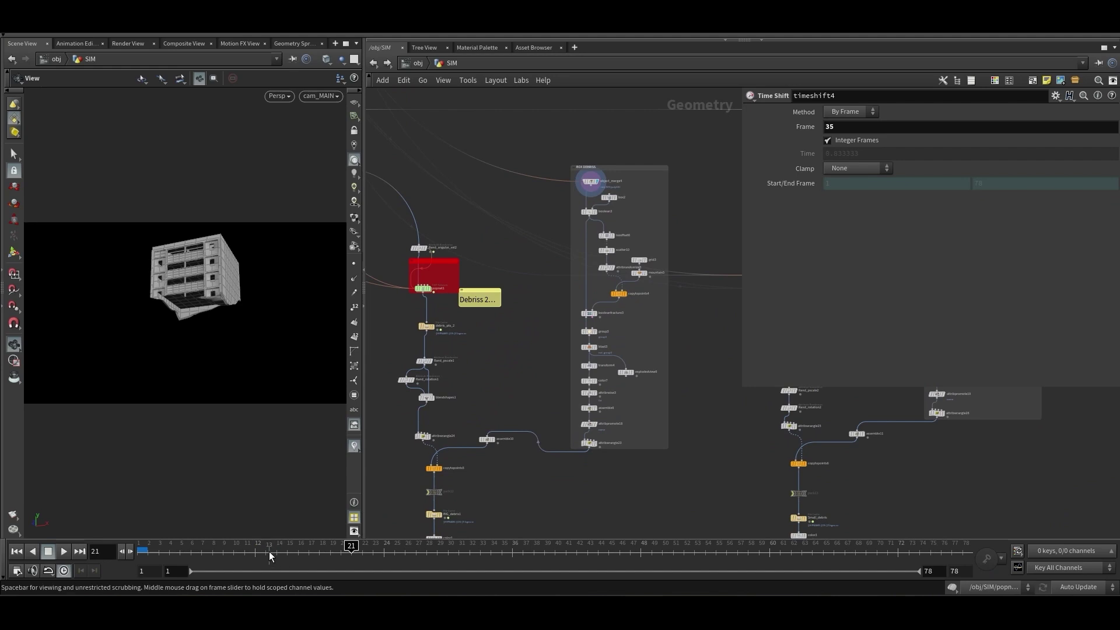
scroll(441, 303, up, 2)
click(425, 281)
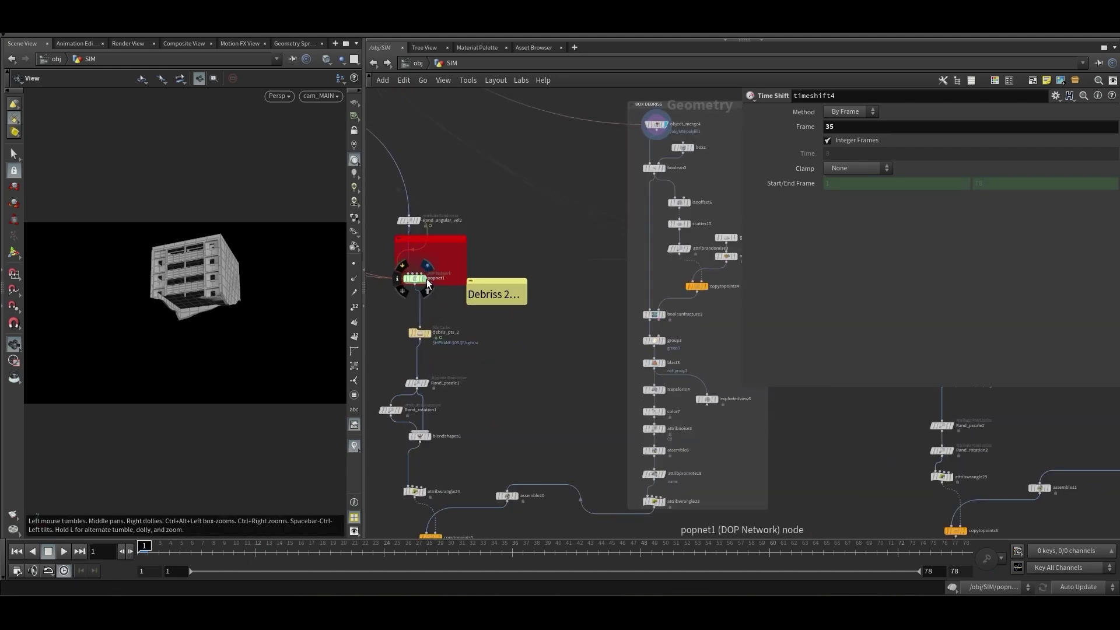
middle_drag(410, 316, 649, 460)
click(429, 255)
scroll(587, 353, down, 1)
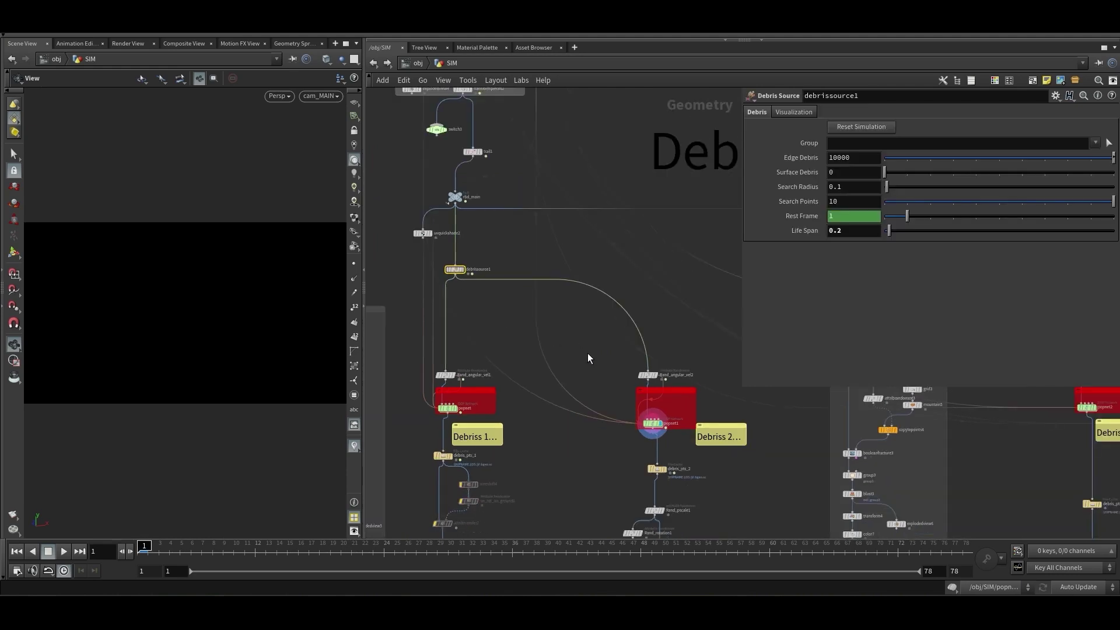
Open popnet1 of the Debriss 2 branch and examine the birth and attribute settings of its source_first_input node
middle_drag(736, 470, 572, 369)
scroll(569, 367, up, 3)
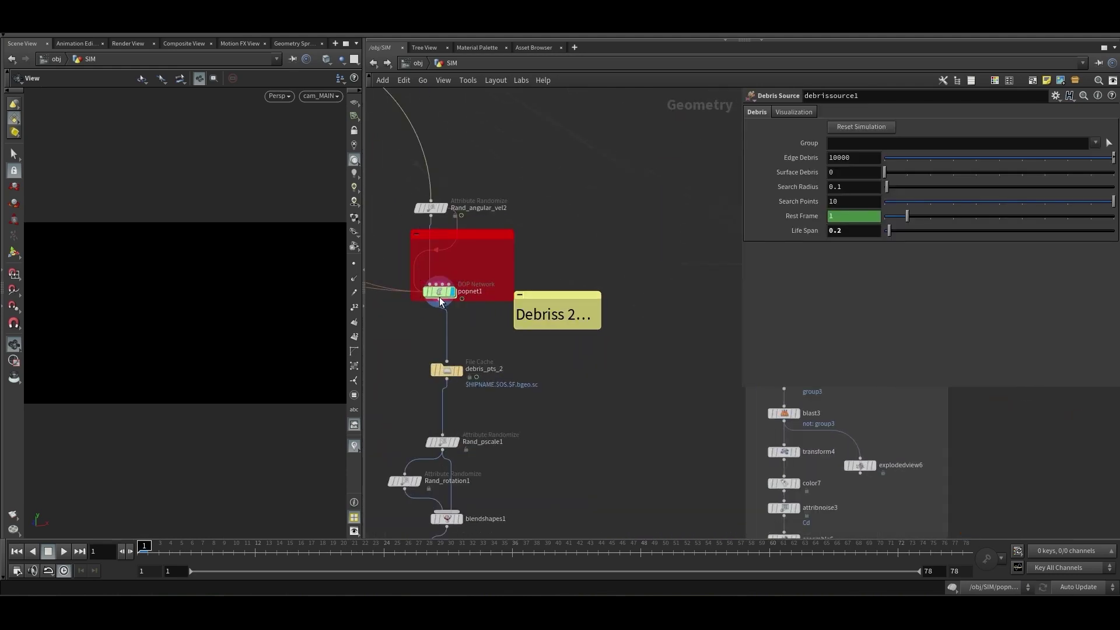
click(441, 292)
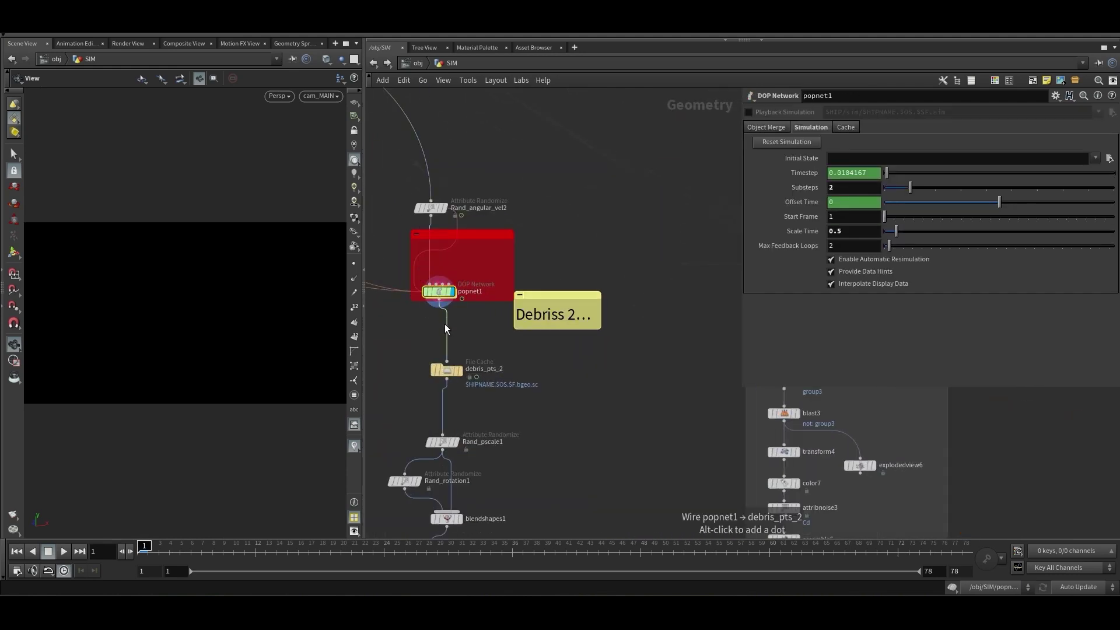
double_click(439, 291)
click(576, 251)
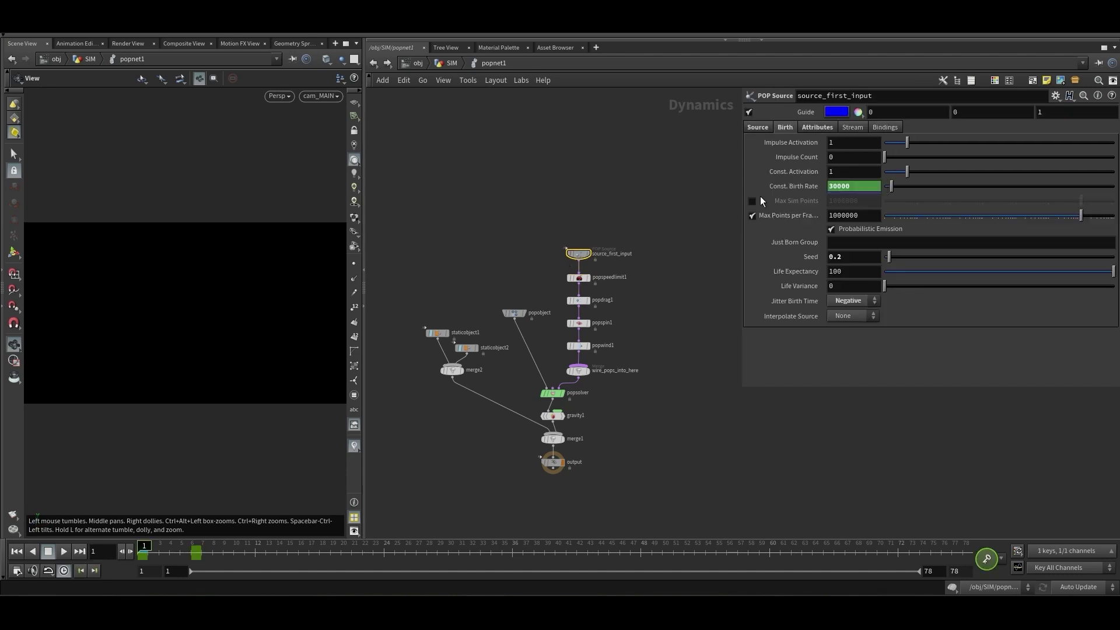
click(819, 129)
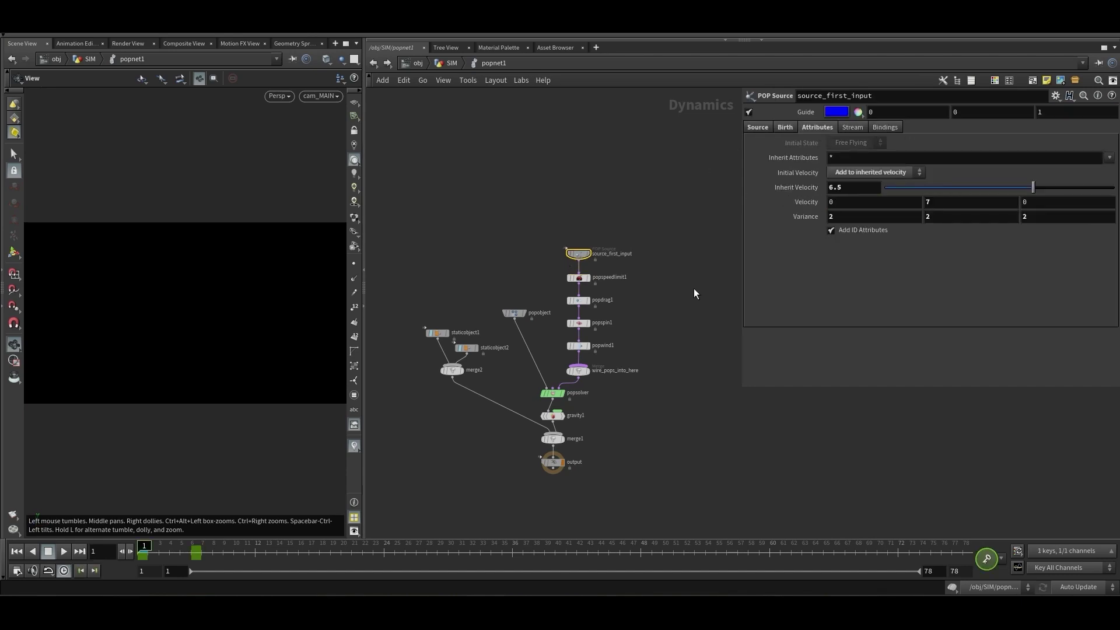
Go down the particle force nodes to popwind1, examine its wind velocity and noise settings, and return to the SIM network
drag(646, 269, 589, 349)
key(Down)
key(Down)
key(Down)
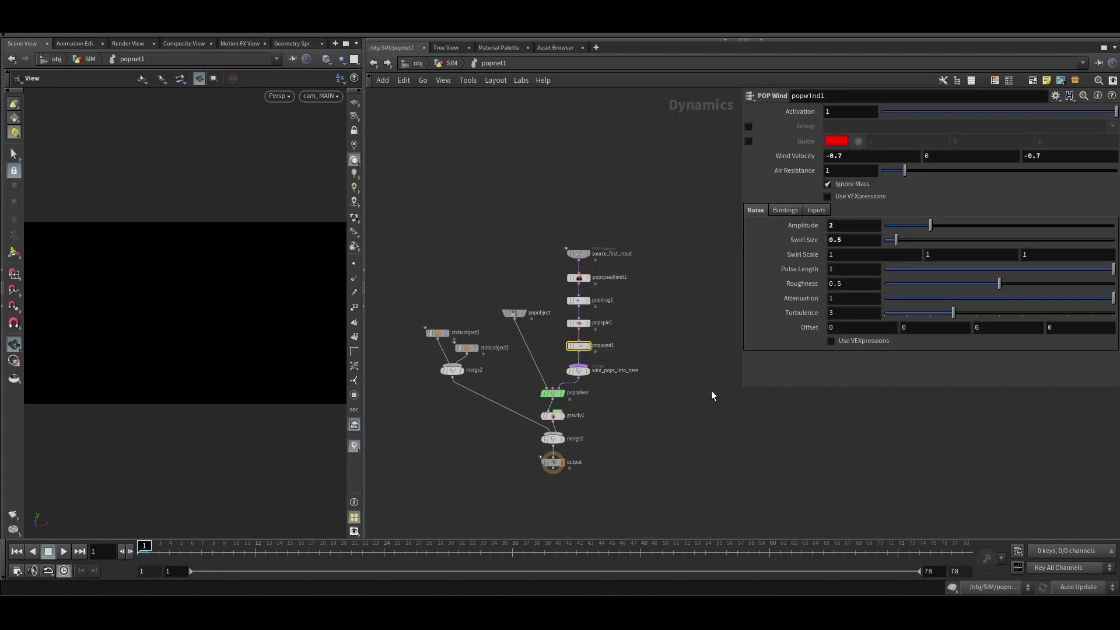
drag(742, 388, 704, 419)
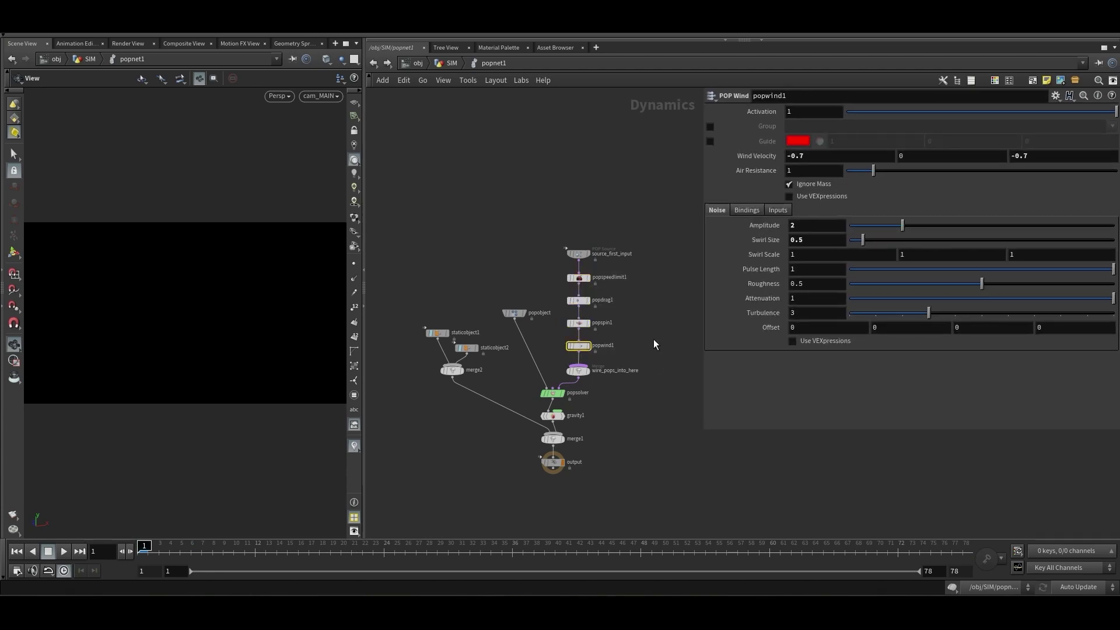
scroll(623, 403, up, 2)
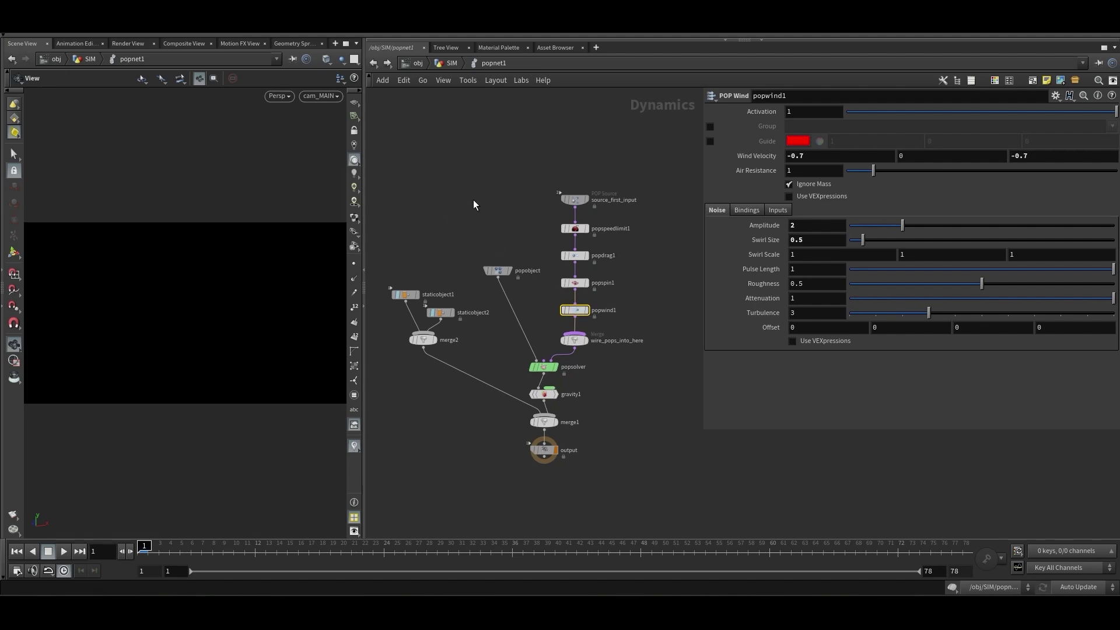
click(373, 62)
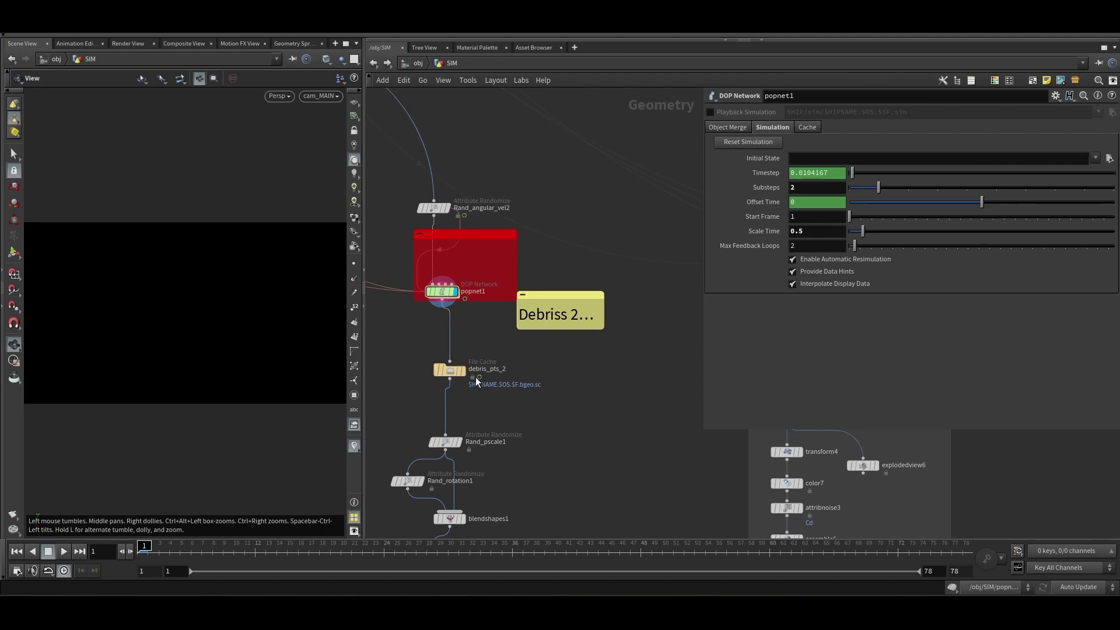
Display the debris_pts_2 file cache, play back the cached particles, and go to frame 35
click(486, 360)
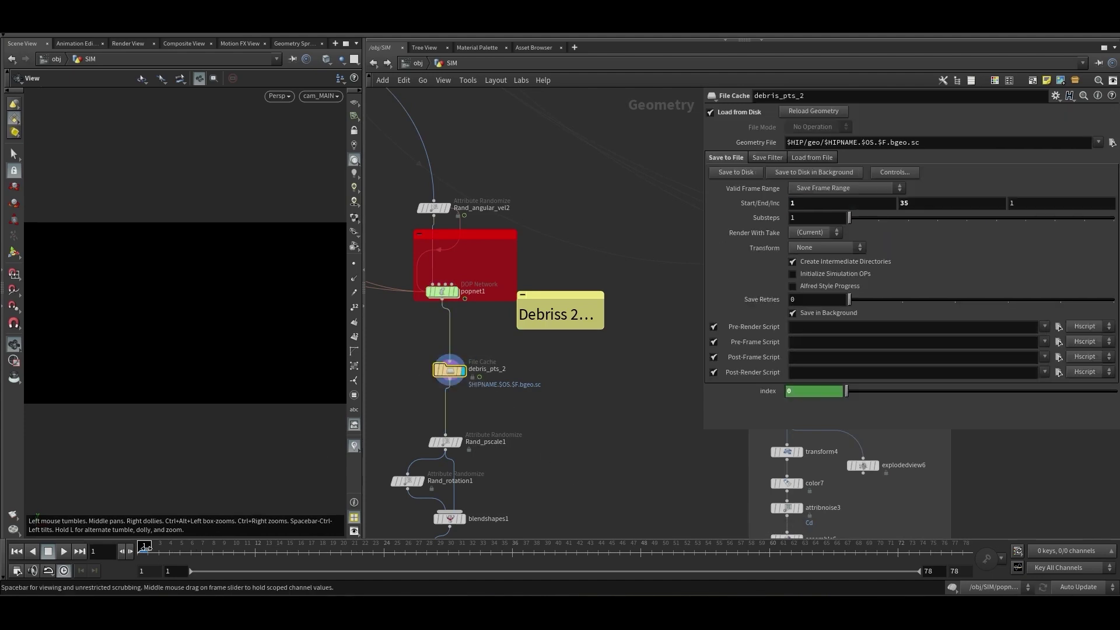
click(58, 550)
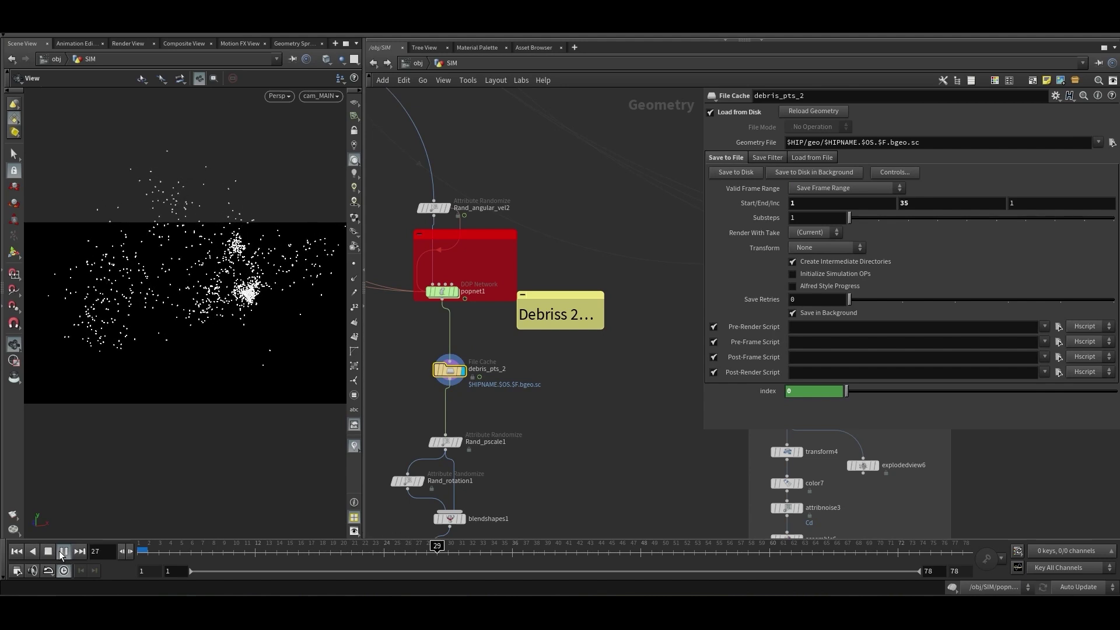
click(60, 551)
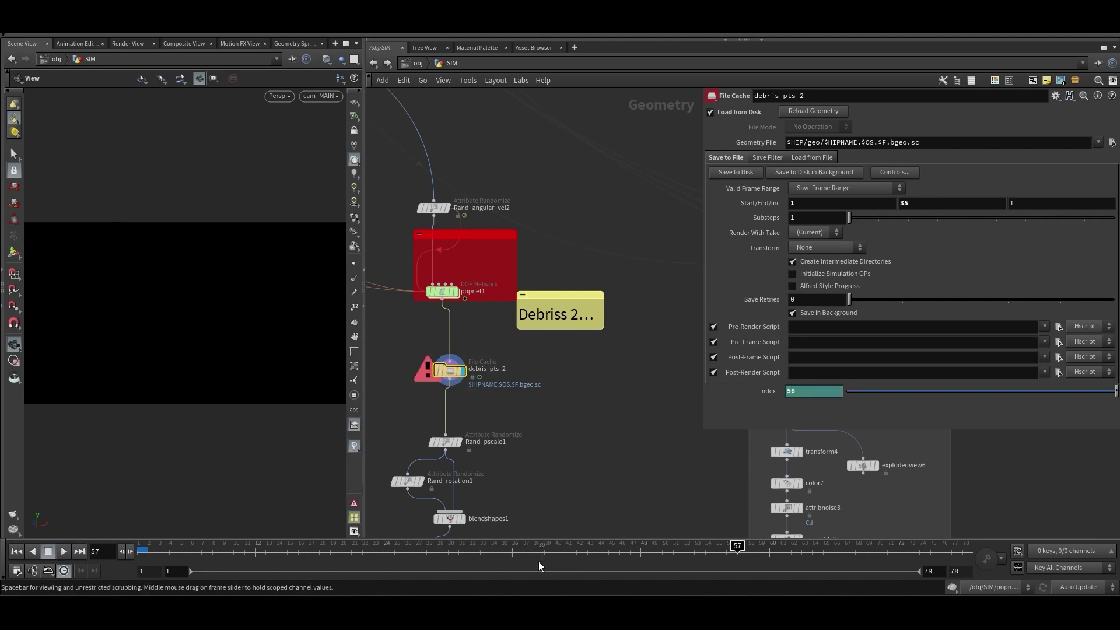
drag(539, 565, 504, 561)
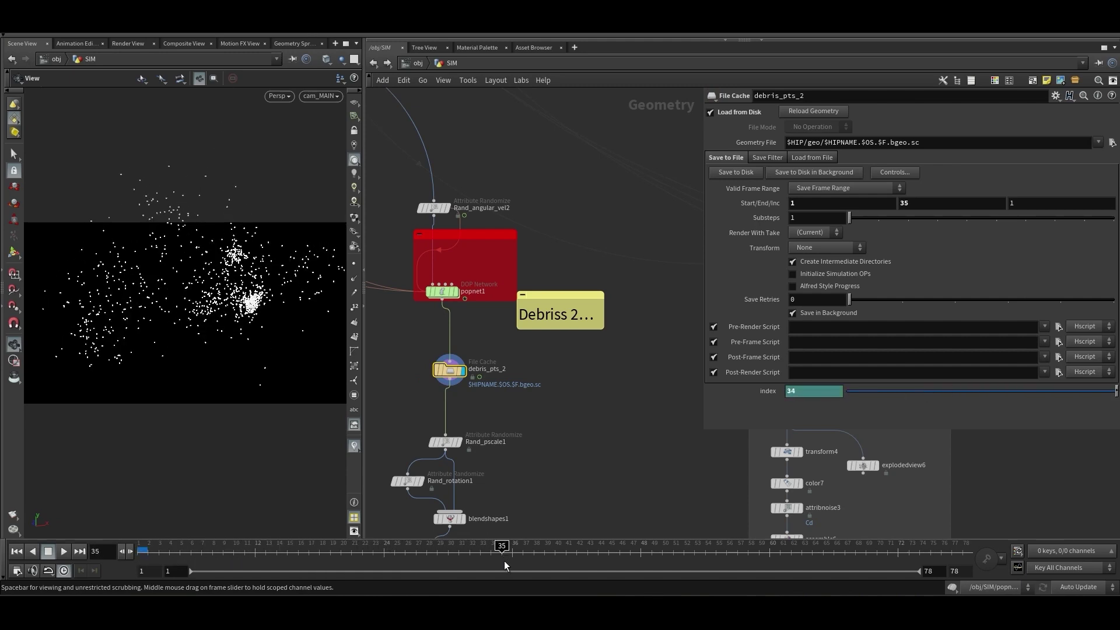
Display object_merge4 in the box debris group beside Debriss 2, check its source object, and widen the viewport
scroll(534, 258, down, 3)
middle_drag(534, 258, 529, 330)
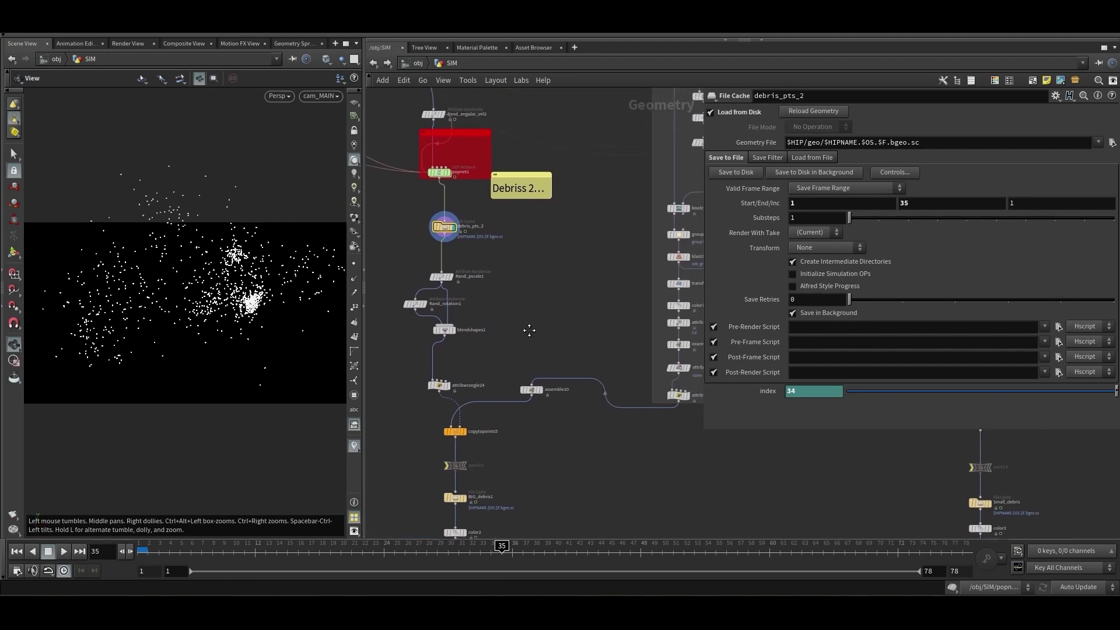
scroll(530, 409, down, 2)
scroll(526, 318, up, 2)
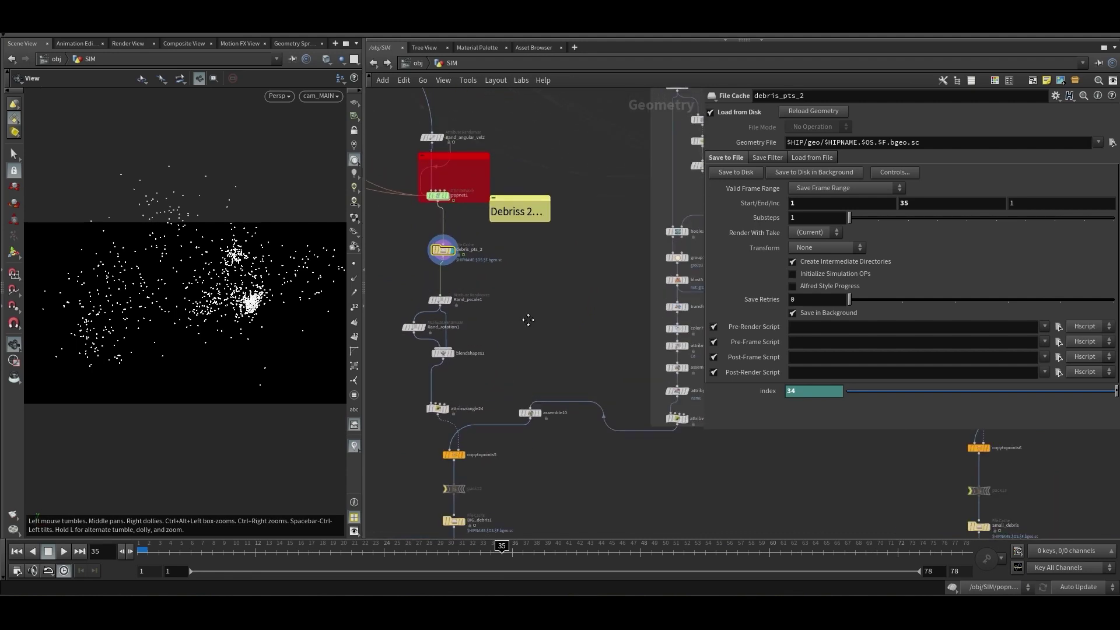
scroll(606, 351, down, 1)
middle_drag(605, 351, 448, 390)
scroll(488, 398, up, 1)
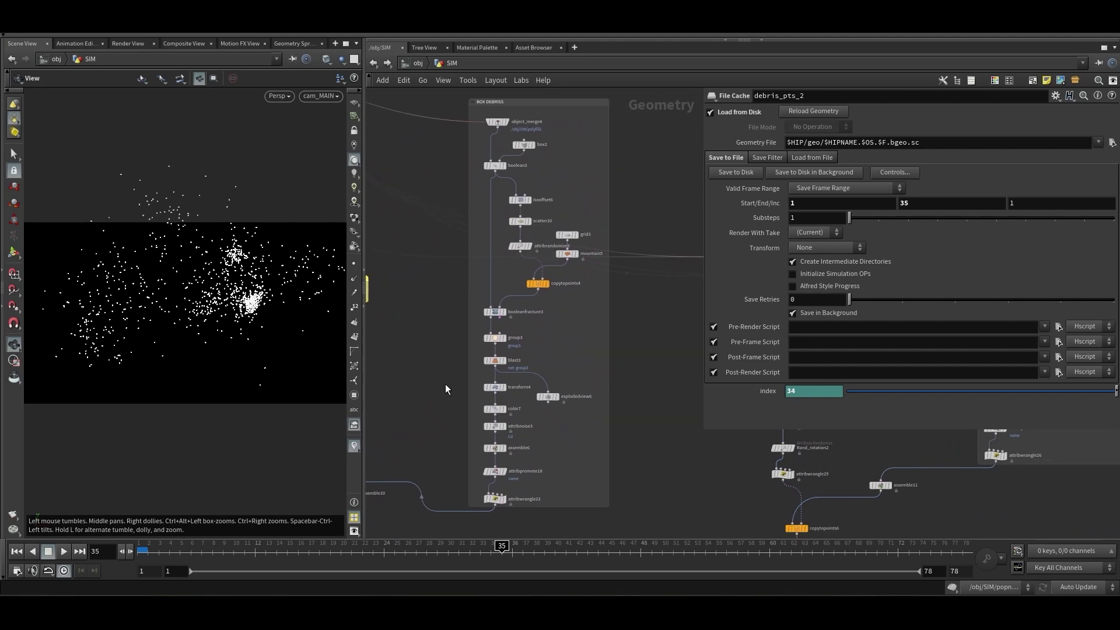
mouse_move(509, 124)
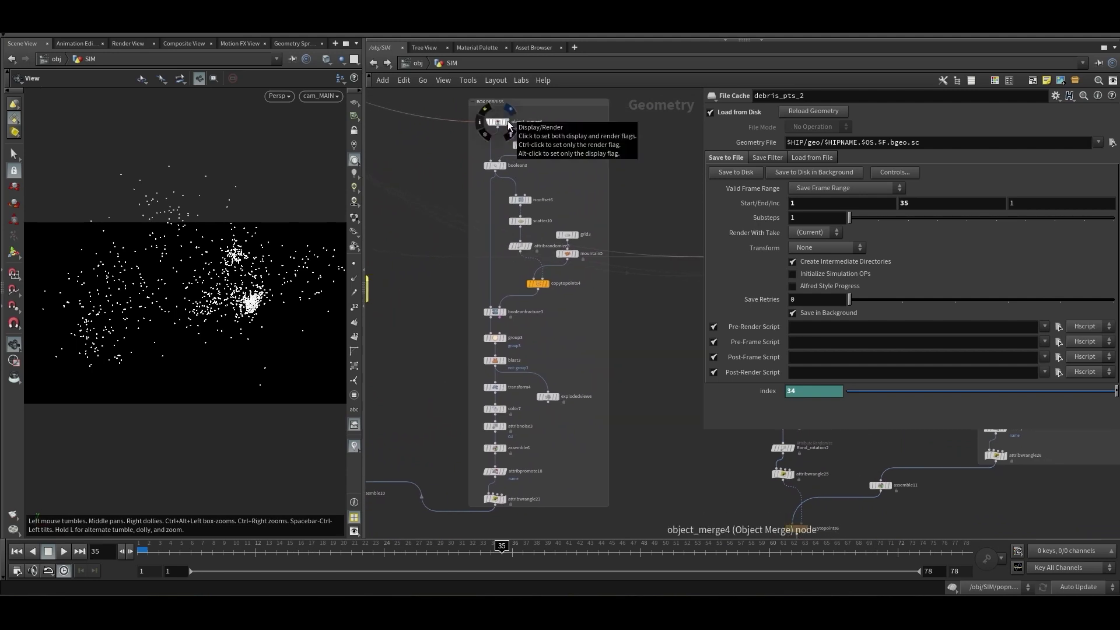
click(508, 125)
click(496, 122)
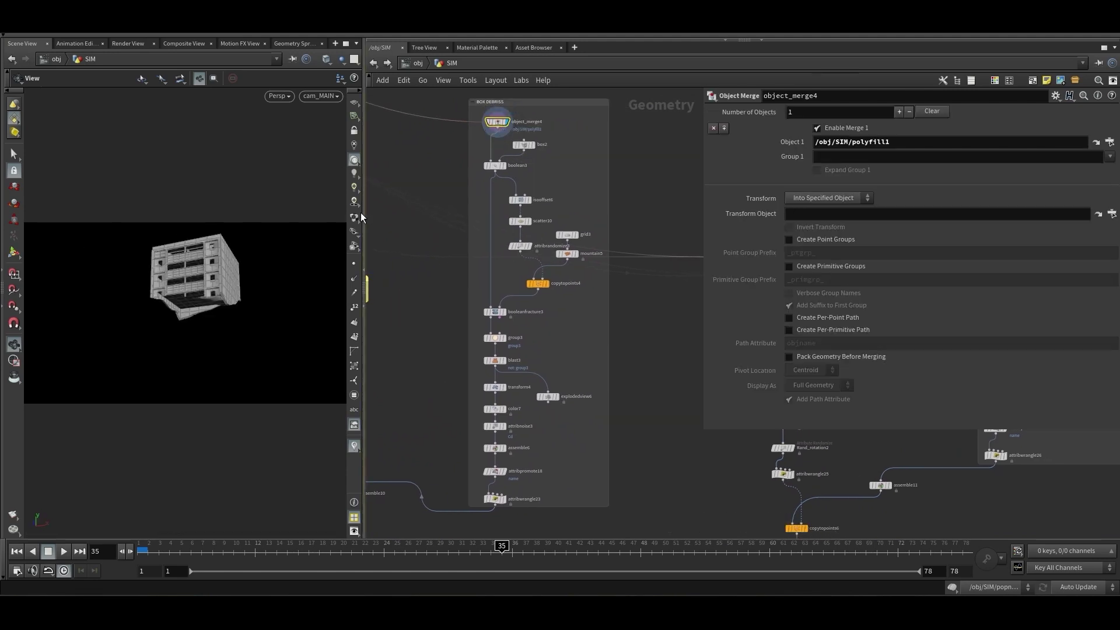
drag(364, 275, 458, 275)
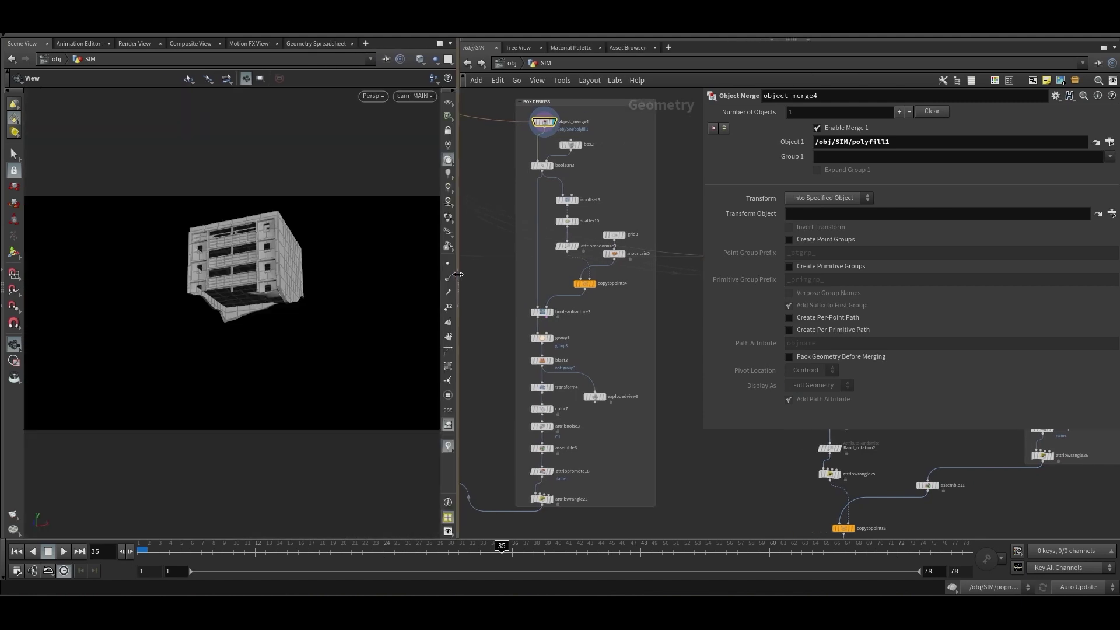
middle_drag(524, 282, 520, 295)
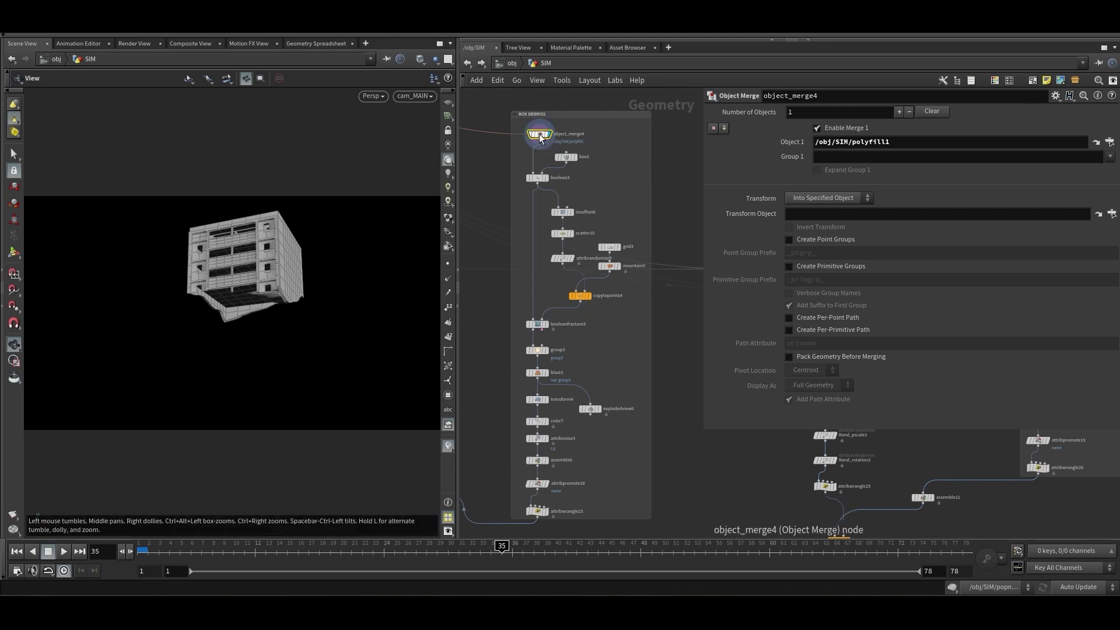
Display boolean3 in the box debris group, check its Intersect operation, and frame the resulting geometry in the viewport
click(537, 177)
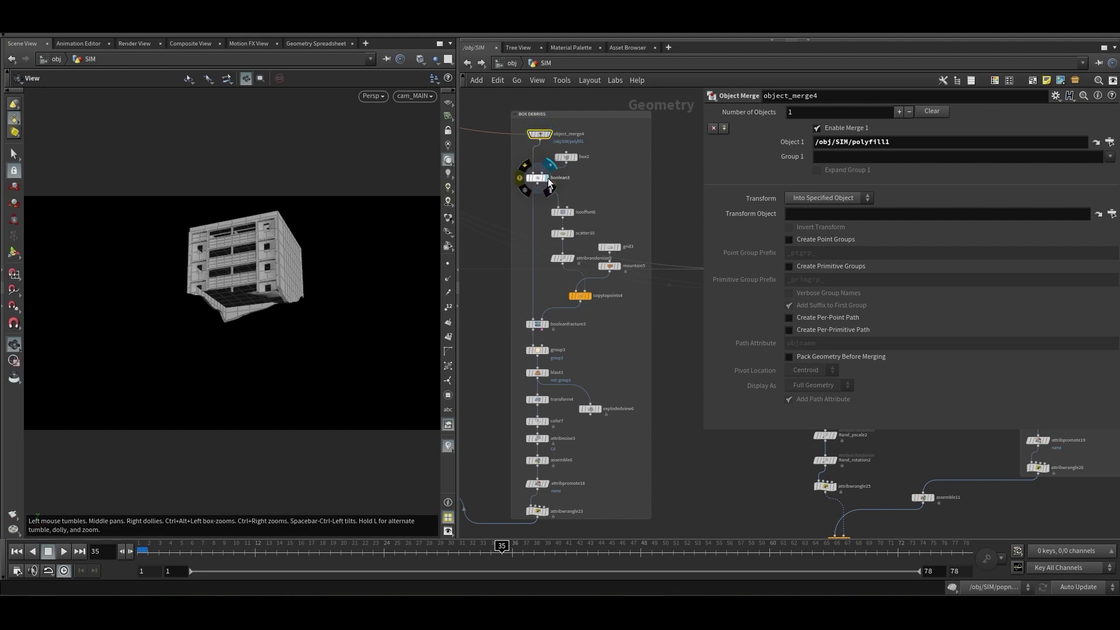
drag(584, 167, 529, 191)
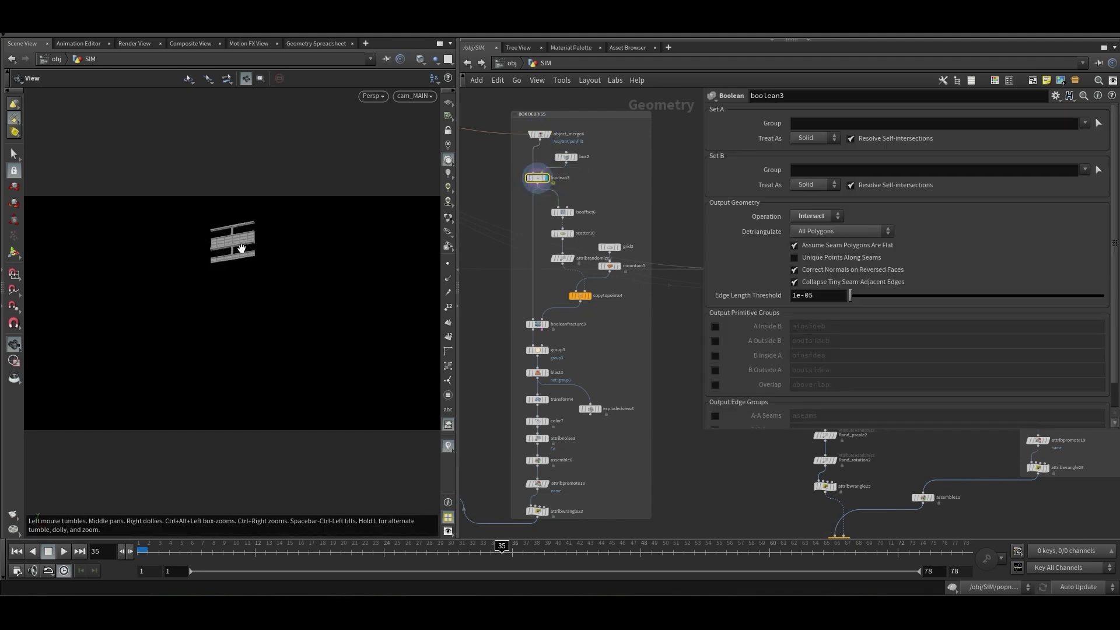
key(g)
drag(316, 357, 290, 310)
middle_drag(585, 355, 587, 306)
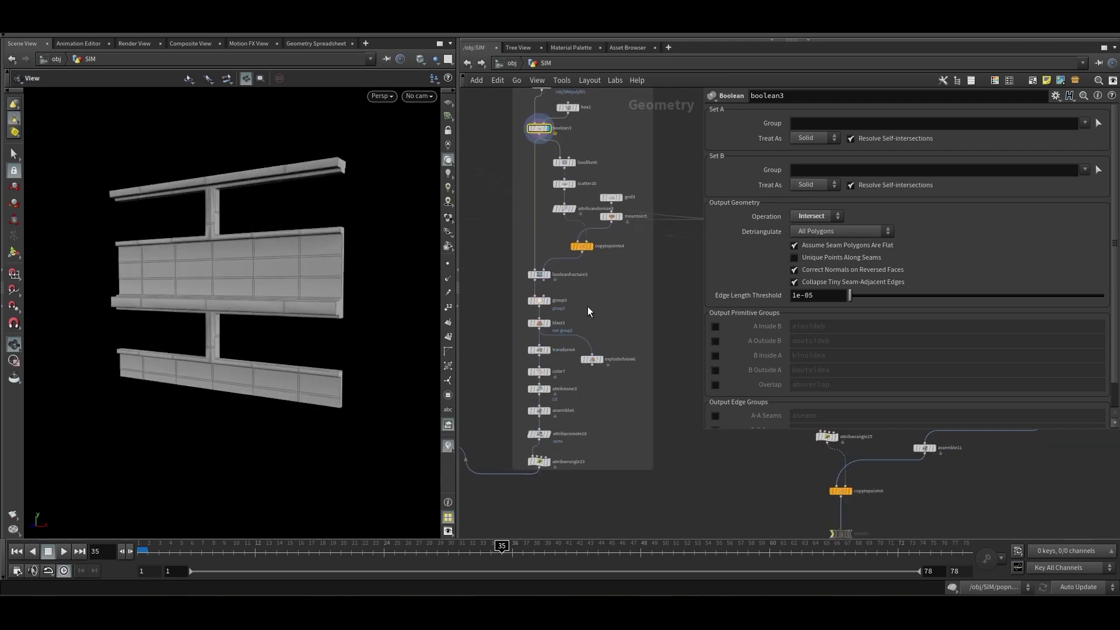
Display the boolean fracture node, and inspect the separated pieces through explodedview6
click(549, 275)
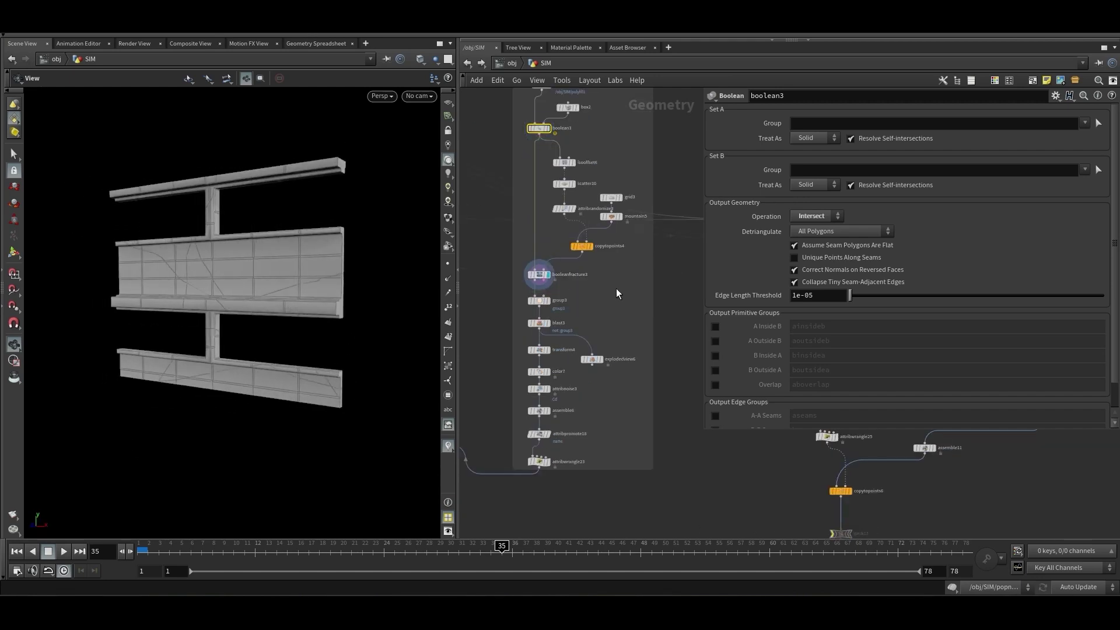
middle_drag(595, 314, 593, 266)
click(601, 311)
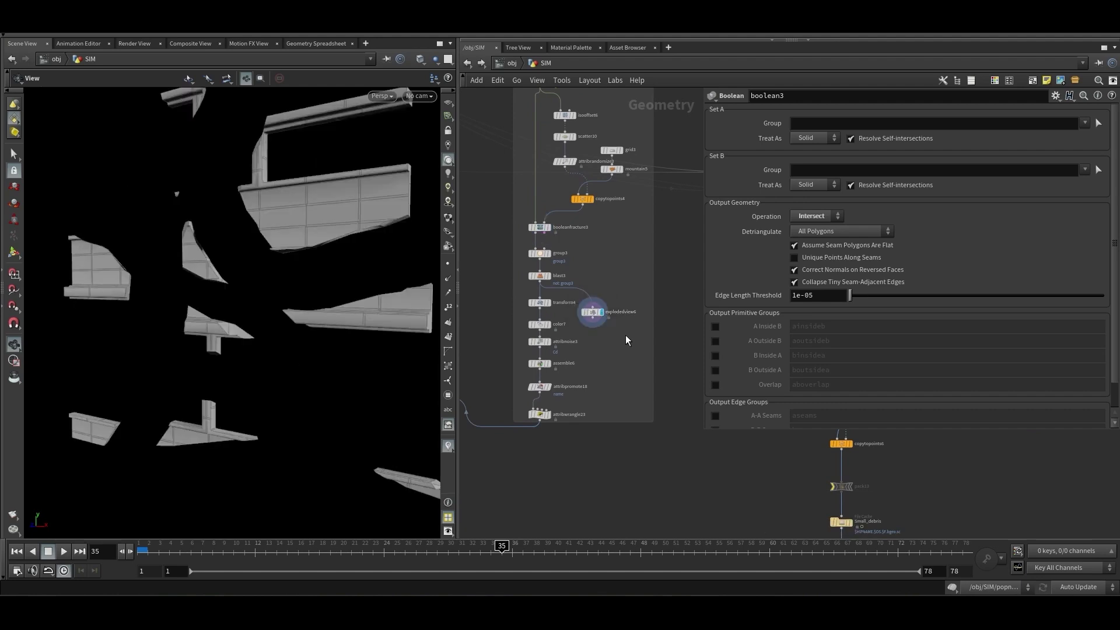
right_drag(220, 322, 310, 265)
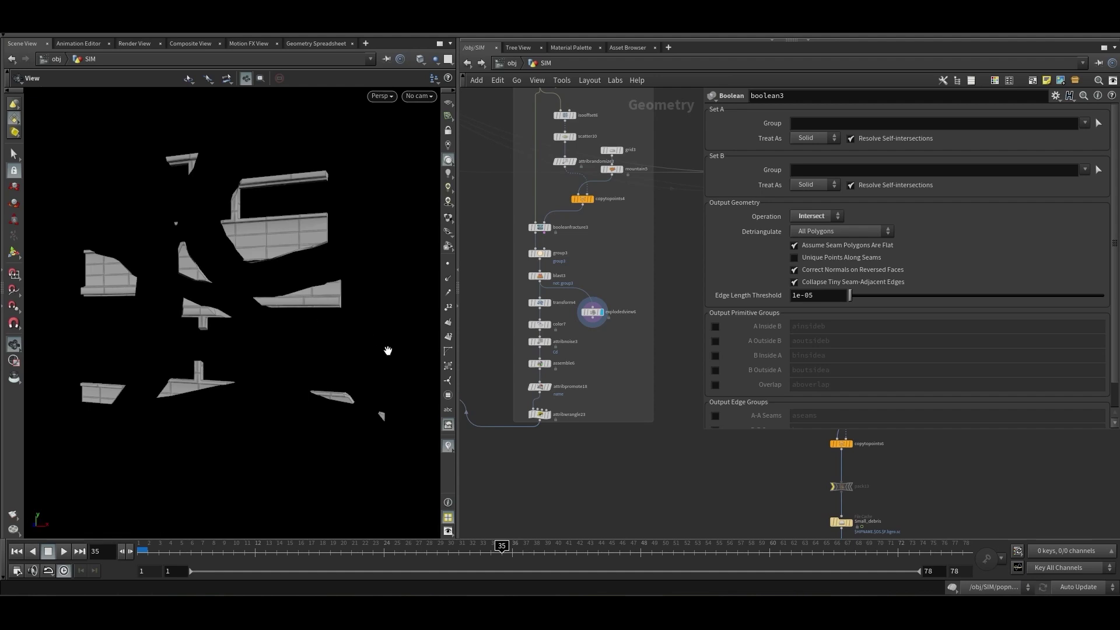
Display the Copy to Points node of the Debriss 2 branch and view the instanced debris through cam_MAIN
scroll(531, 459, down, 2)
middle_drag(550, 457, 752, 422)
scroll(627, 452, up, 2)
middle_drag(627, 452, 565, 393)
scroll(503, 275, up, 1)
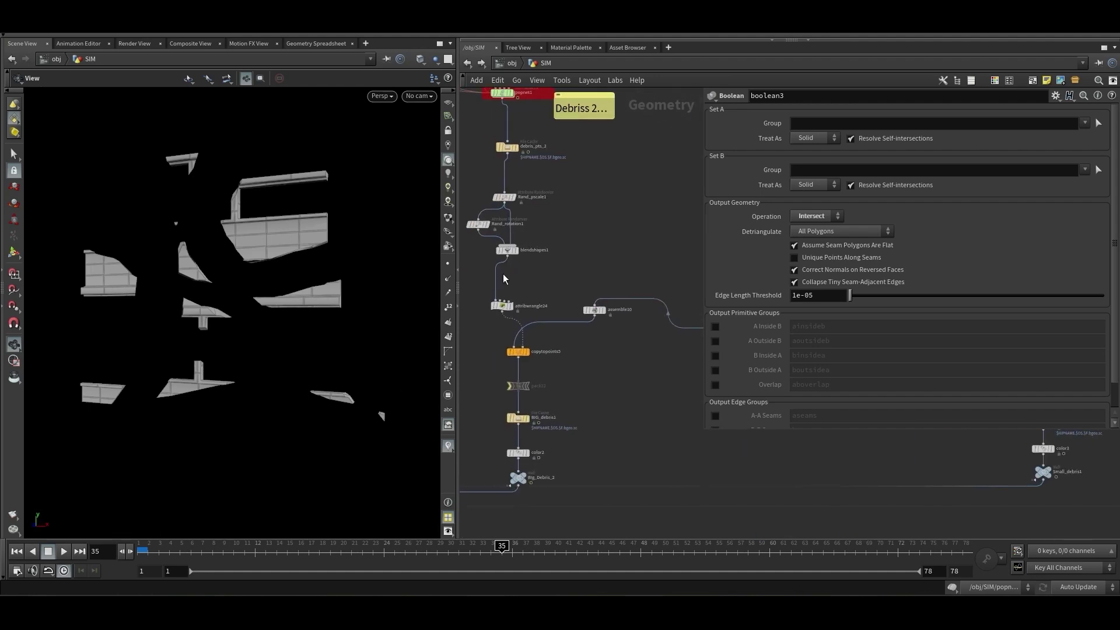
click(530, 349)
scroll(322, 340, down, 3)
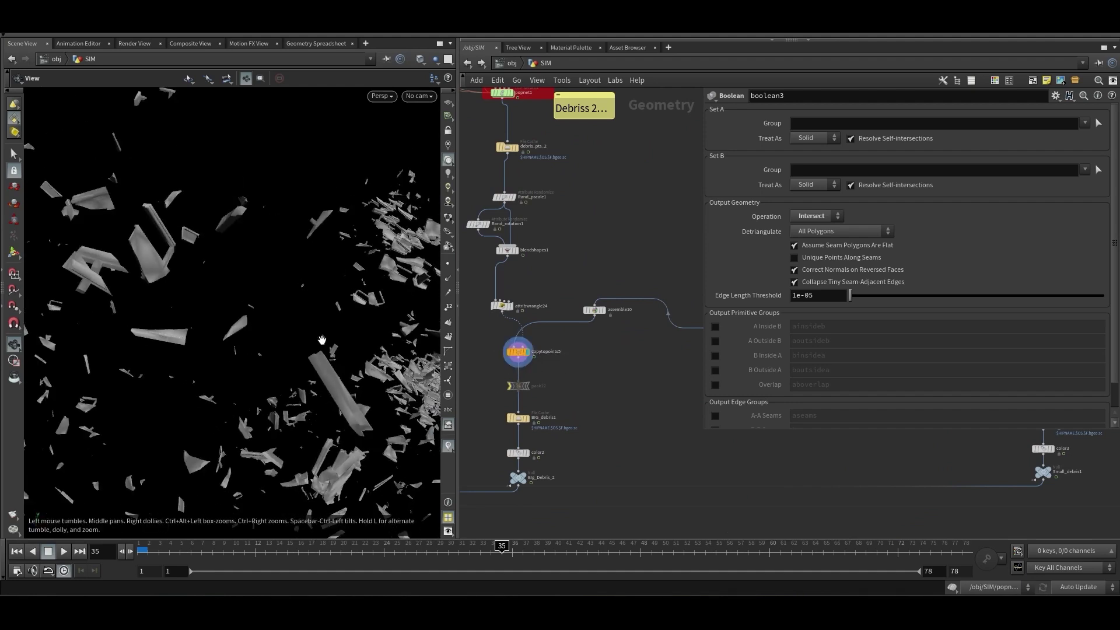
key(g)
scroll(318, 327, up, 2)
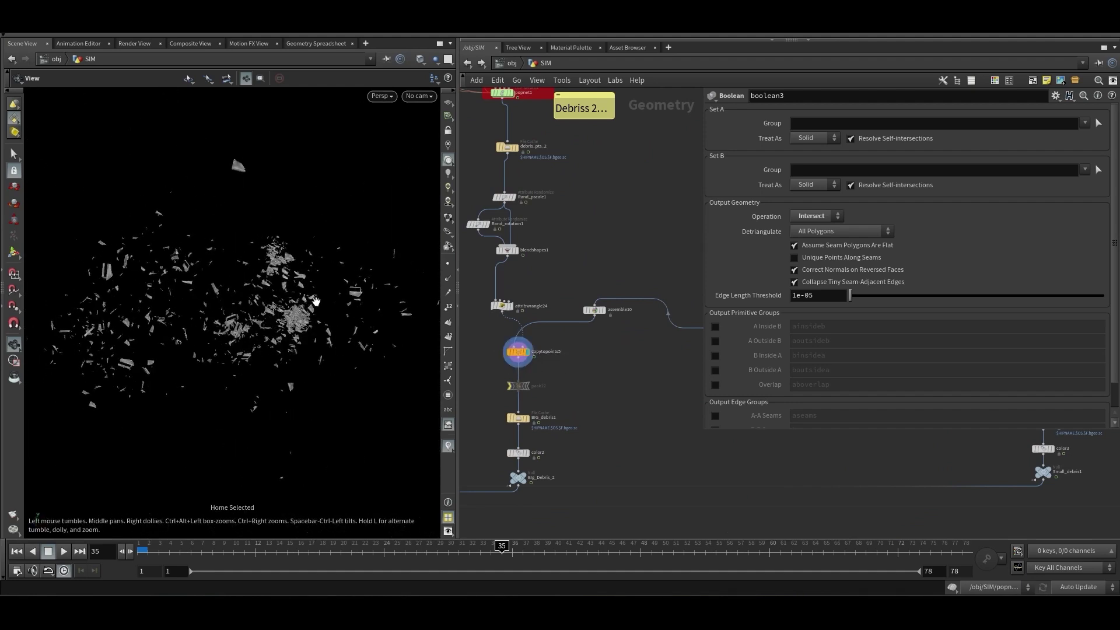
click(418, 96)
click(435, 156)
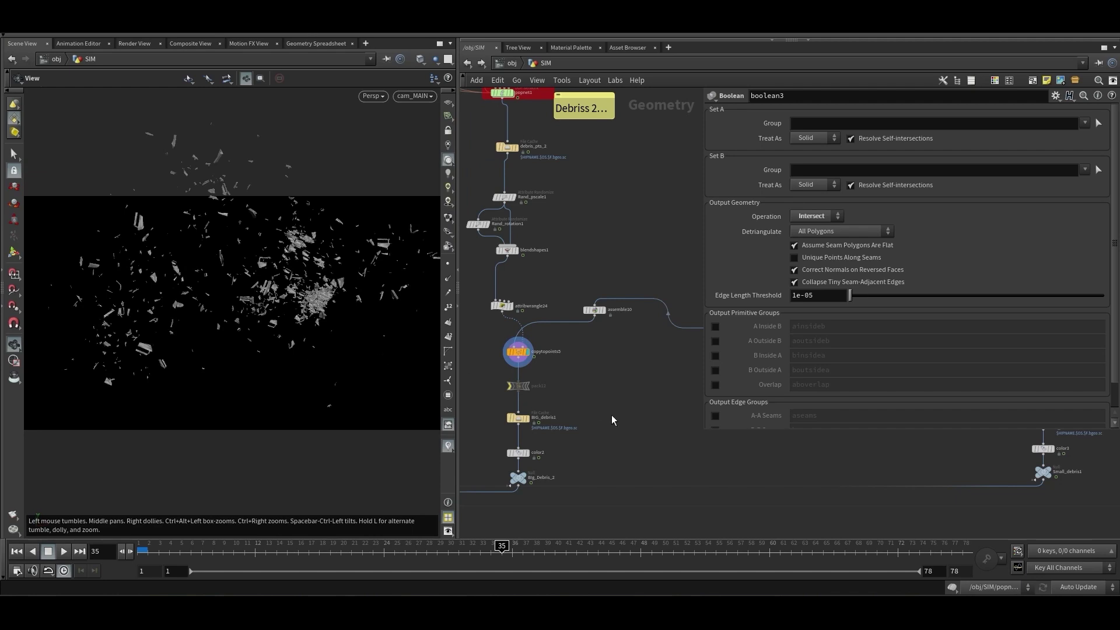
Check the BIG_debris1 file cache settings, display the Big_Debris_2 null, and scrub back to frame 1
middle_drag(568, 408, 584, 343)
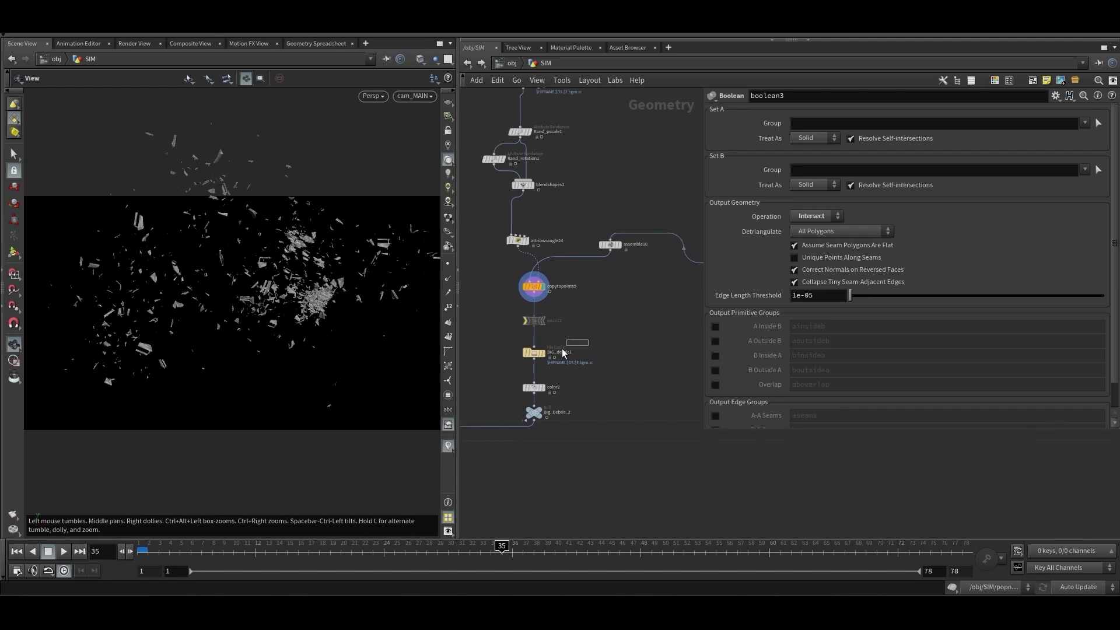
click(561, 352)
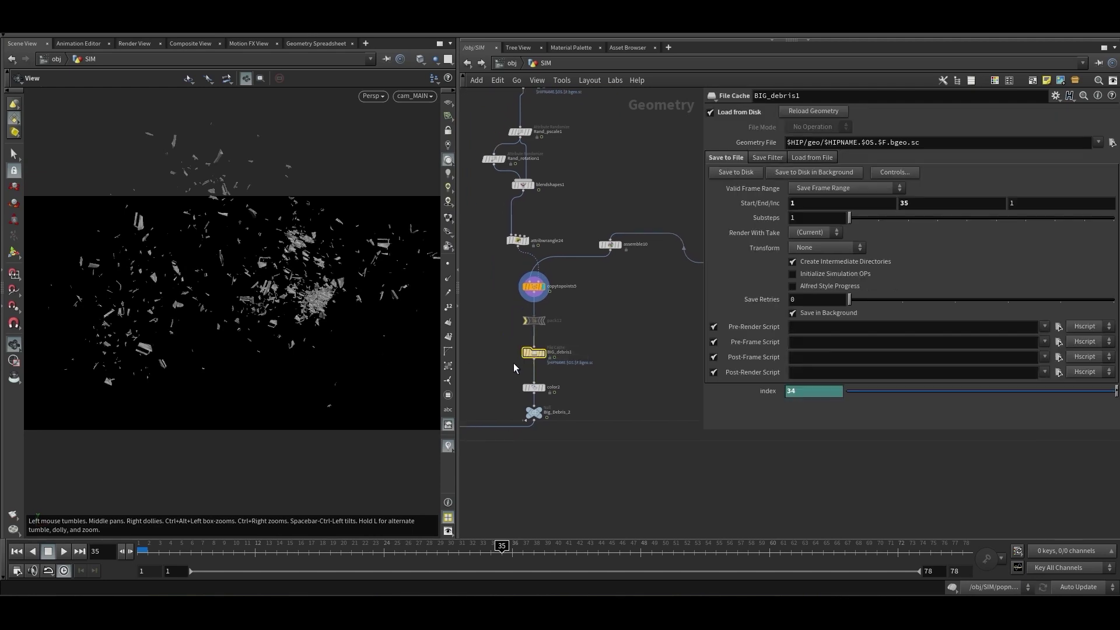
click(539, 413)
drag(489, 552, 142, 552)
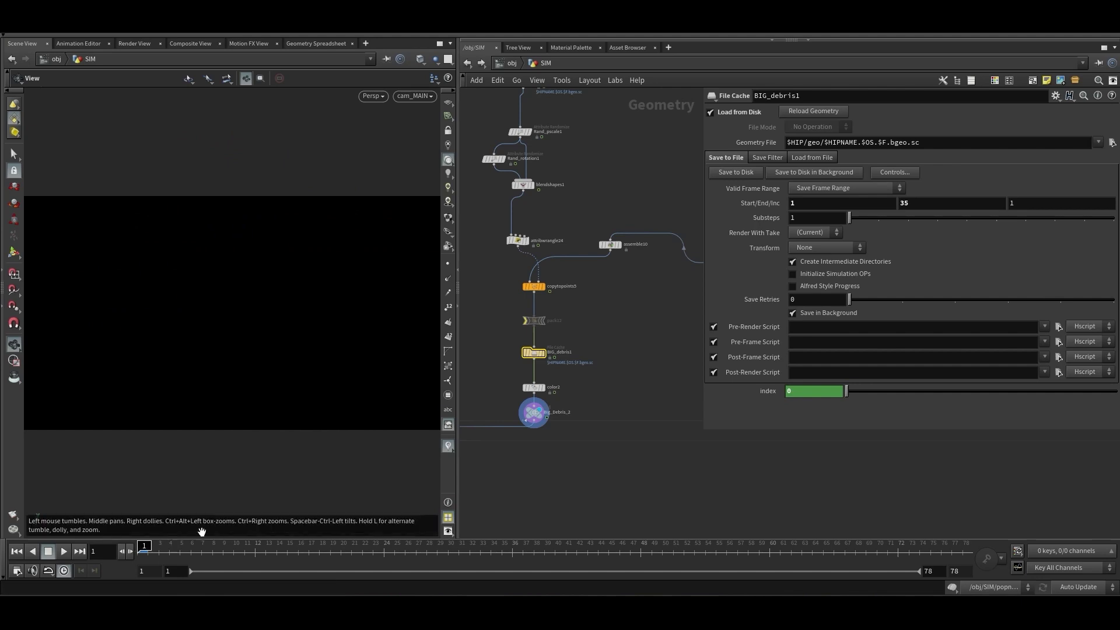
Survey the whole SIM network from fracturing to the debris branches, narrowing the parameter pane to free space for the node graph
scroll(521, 383, down, 5)
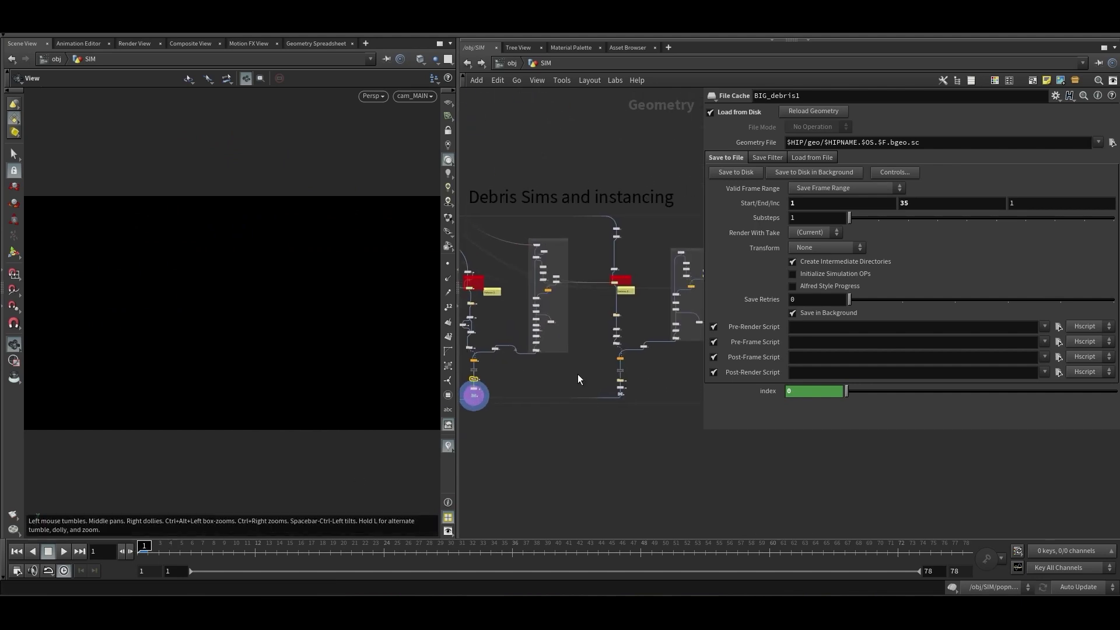
scroll(568, 377, up, 4)
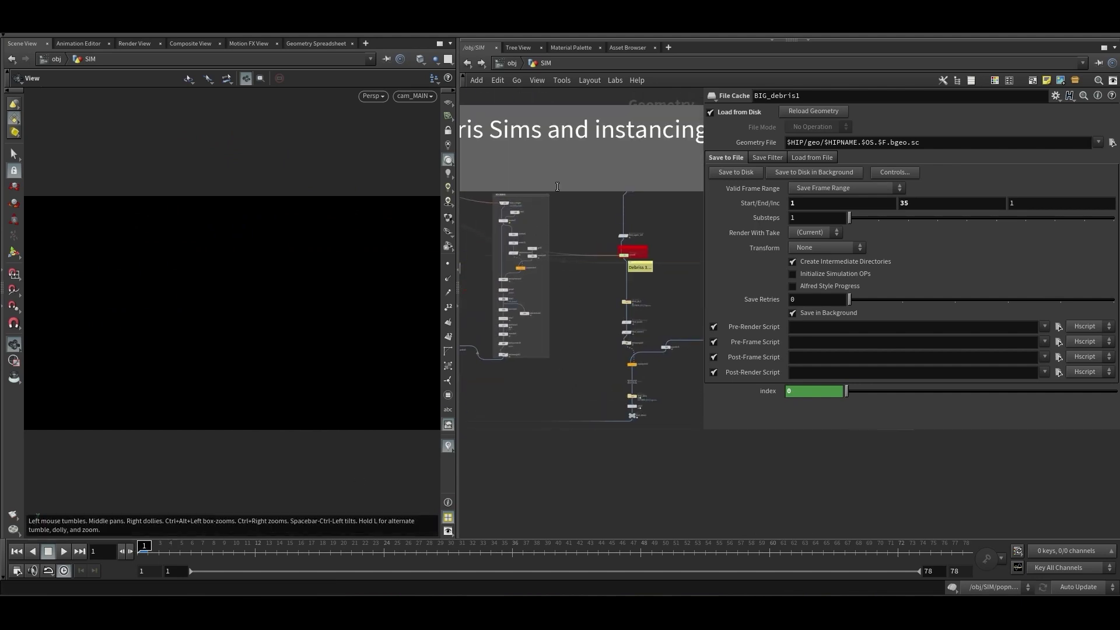
middle_drag(573, 221, 531, 295)
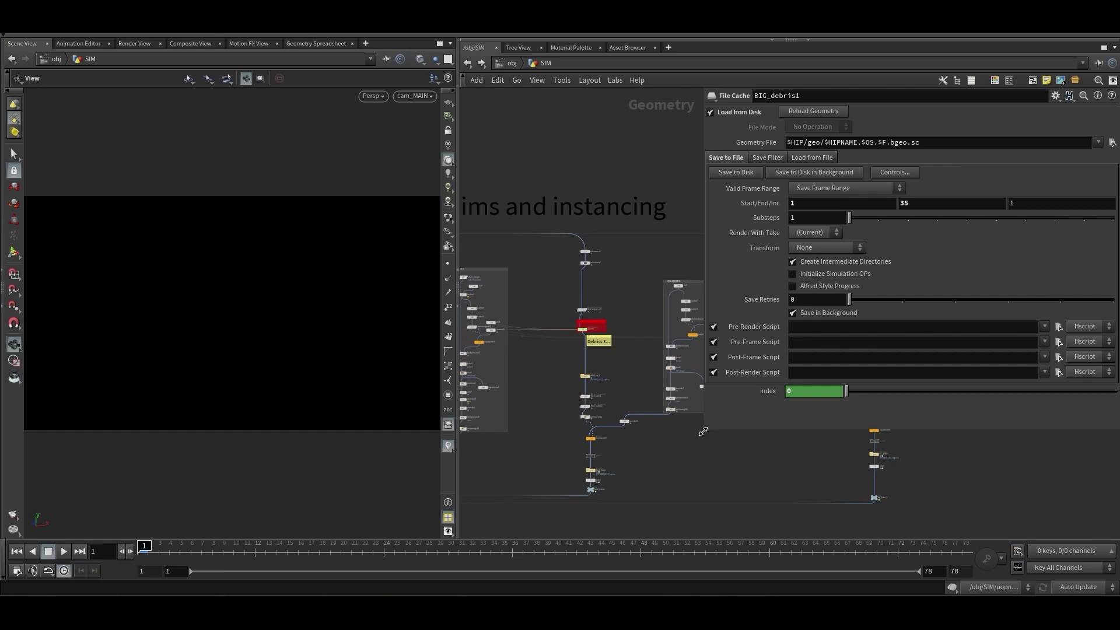
drag(703, 431, 850, 388)
scroll(765, 431, down, 5)
middle_drag(744, 430, 720, 455)
scroll(705, 362, down, 2)
middle_drag(703, 352, 693, 315)
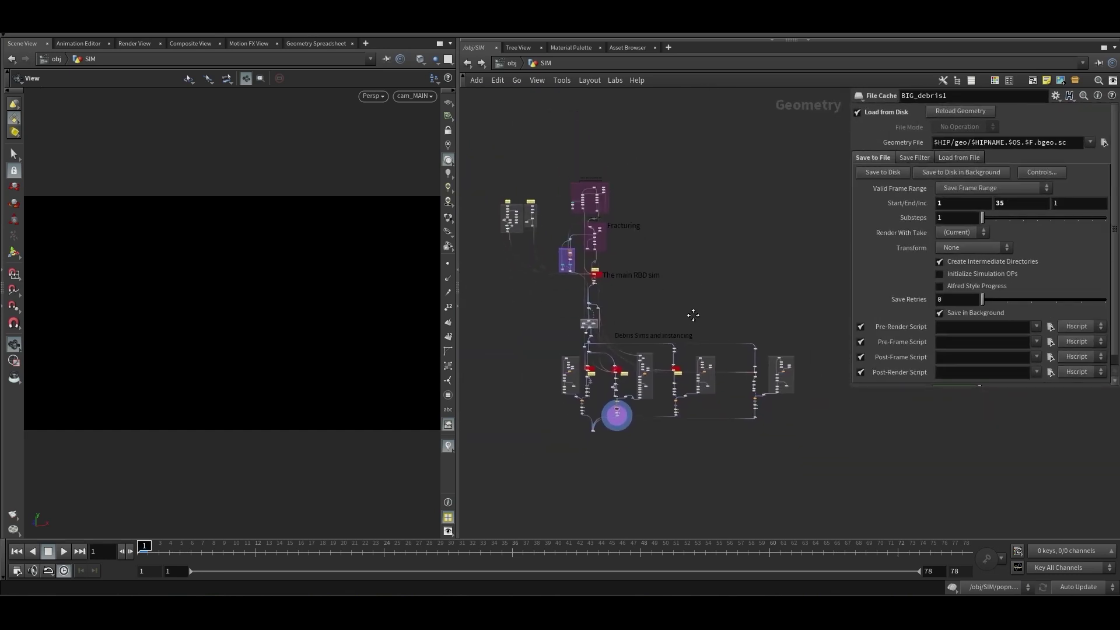
scroll(693, 314, up, 2)
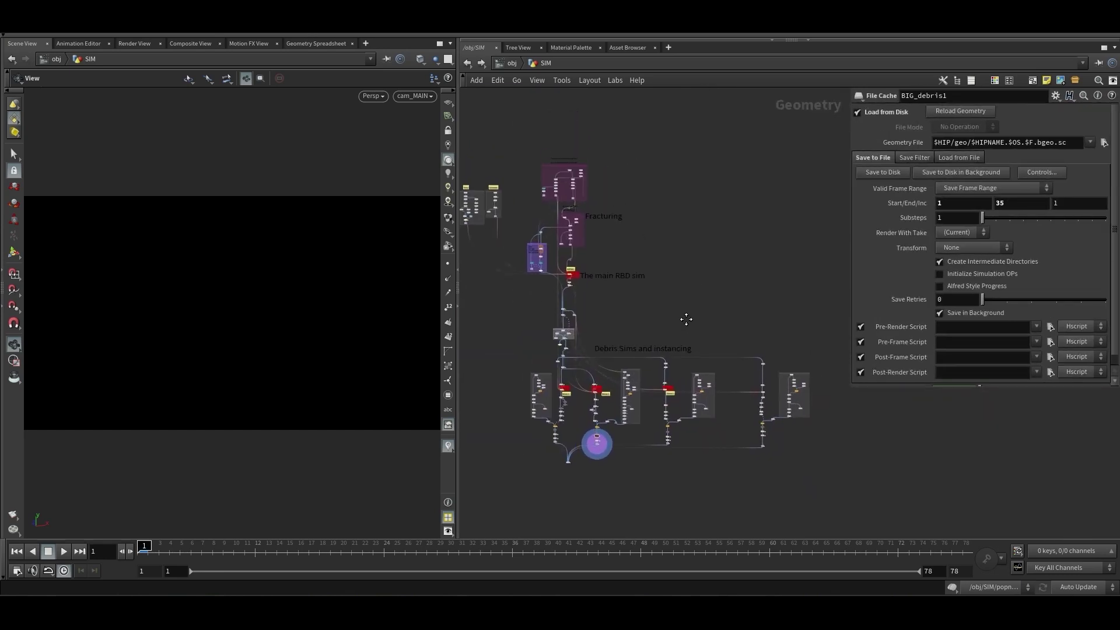
Set the network editor's dependency links to show only for selected nodes
click(537, 79)
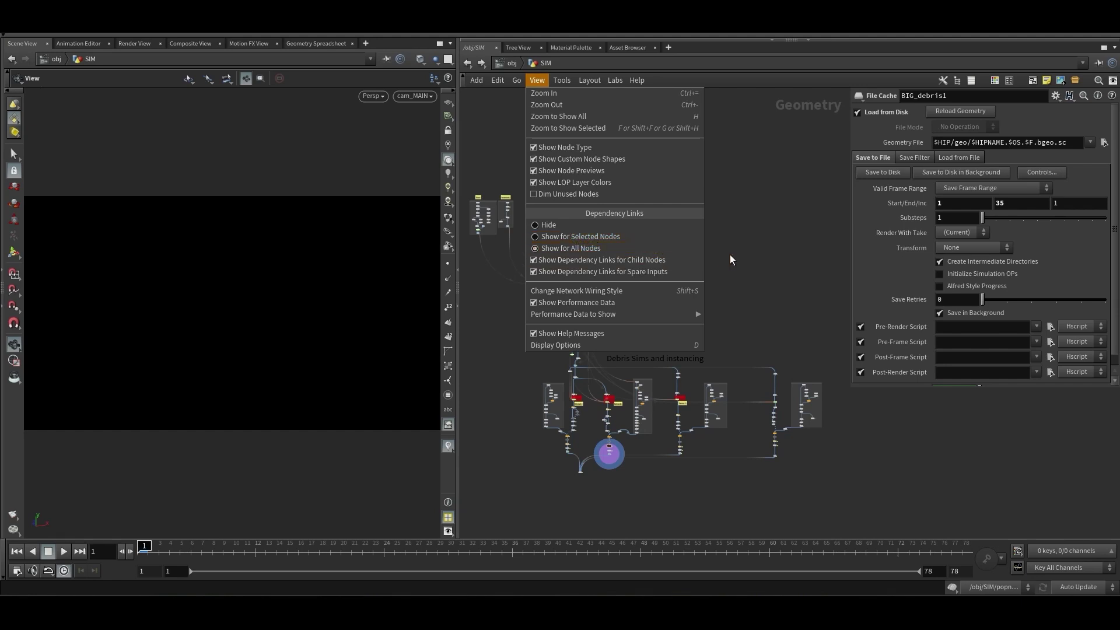
click(747, 313)
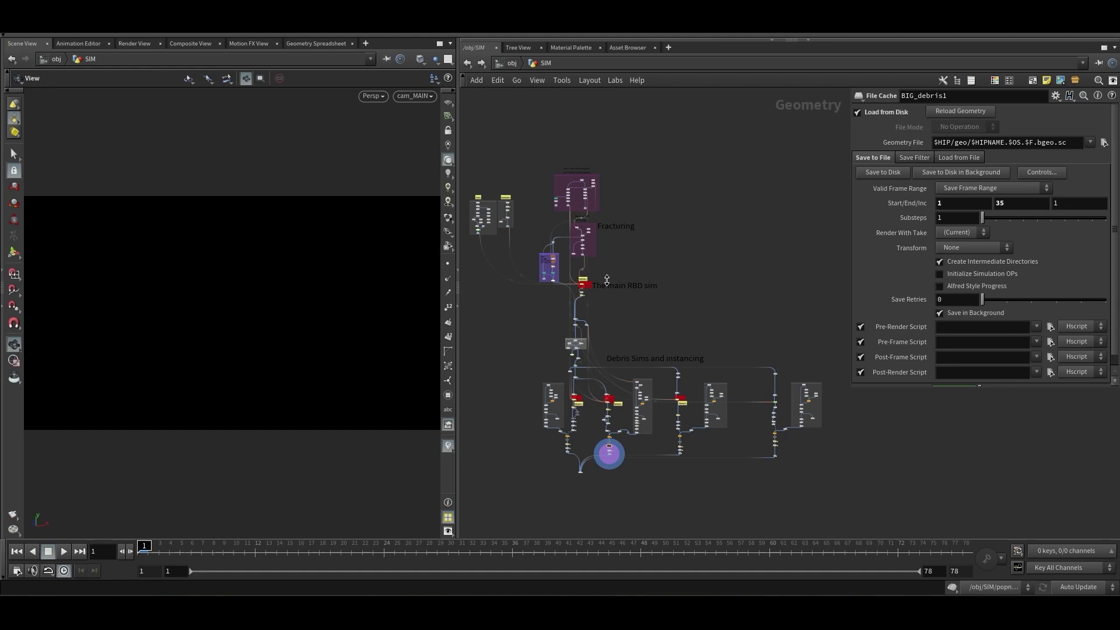
click(532, 82)
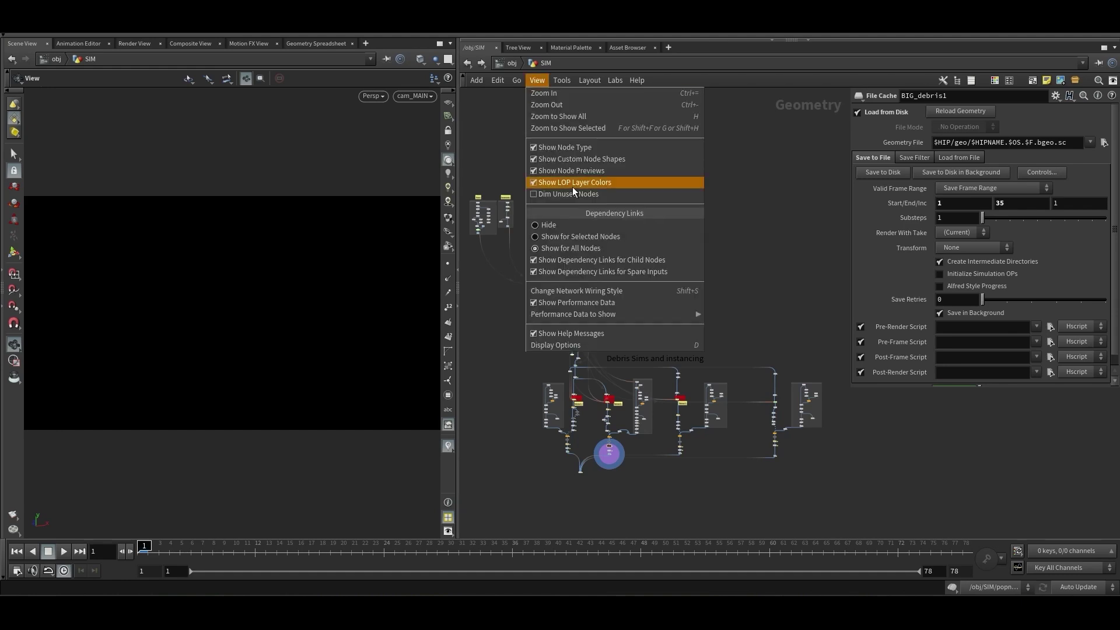
click(596, 236)
click(547, 84)
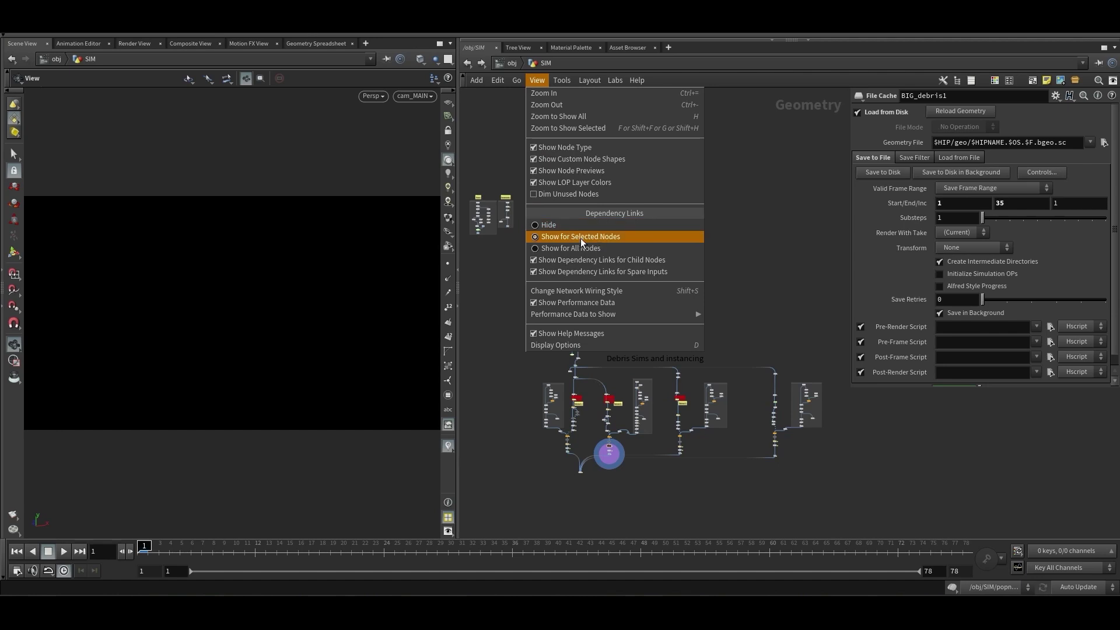
click(611, 236)
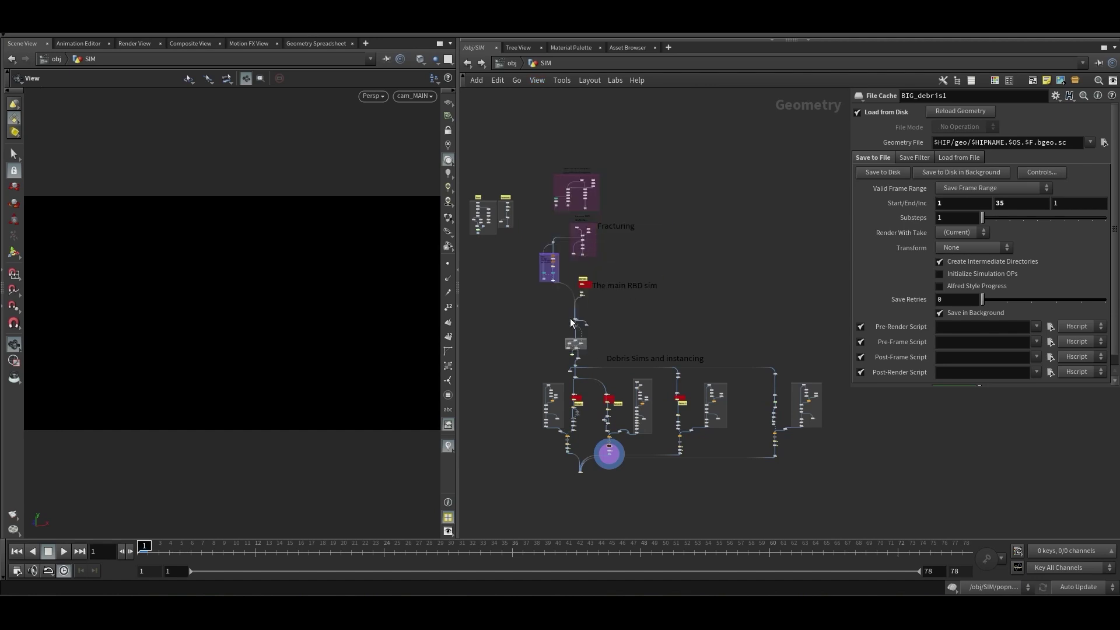
Select popnet1 in the Debriss 2 branch and check its dependency links and simulation settings
scroll(604, 400, up, 10)
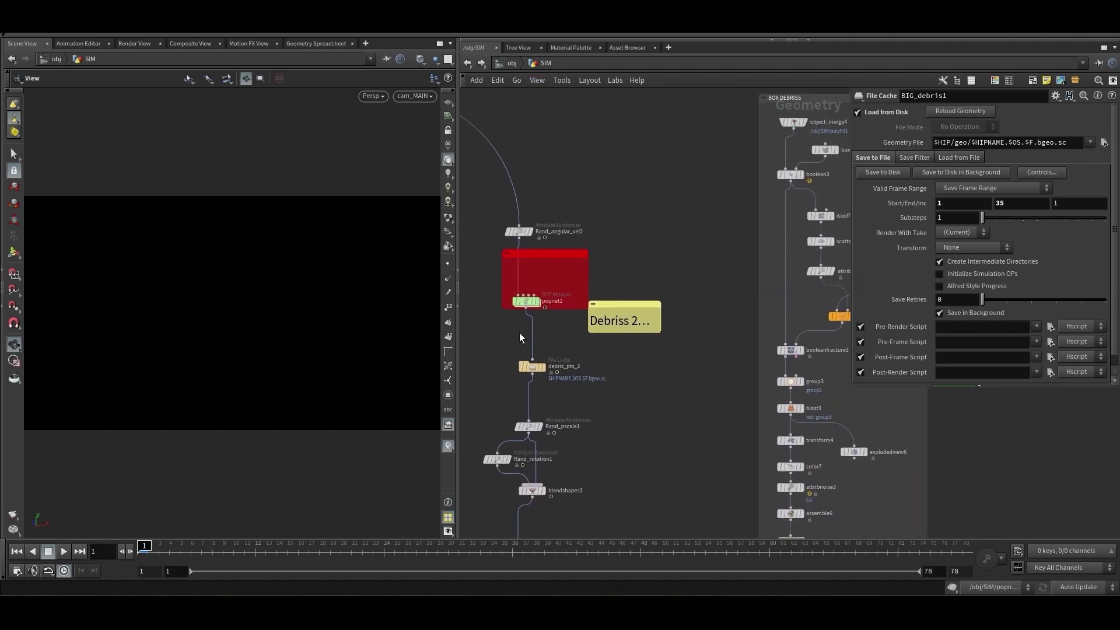
click(527, 302)
scroll(596, 361, down, 8)
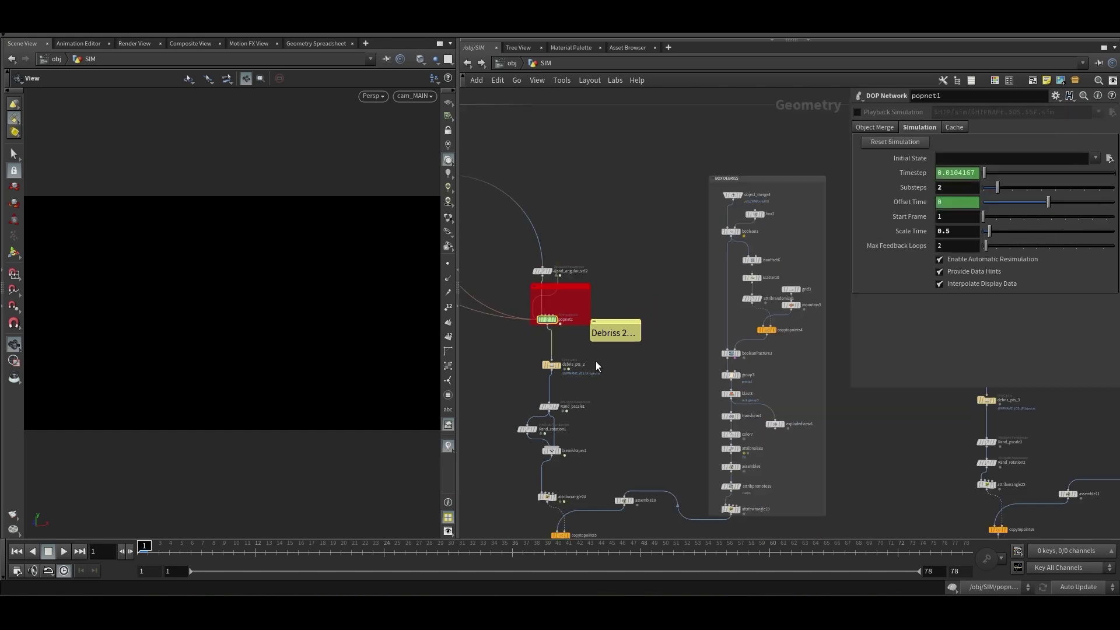
Trace the connection from the shared output above the debris sims across to the source nodes of the Debriss 3 branch
scroll(610, 361, down, 1)
middle_drag(648, 357, 540, 352)
scroll(618, 349, up, 6)
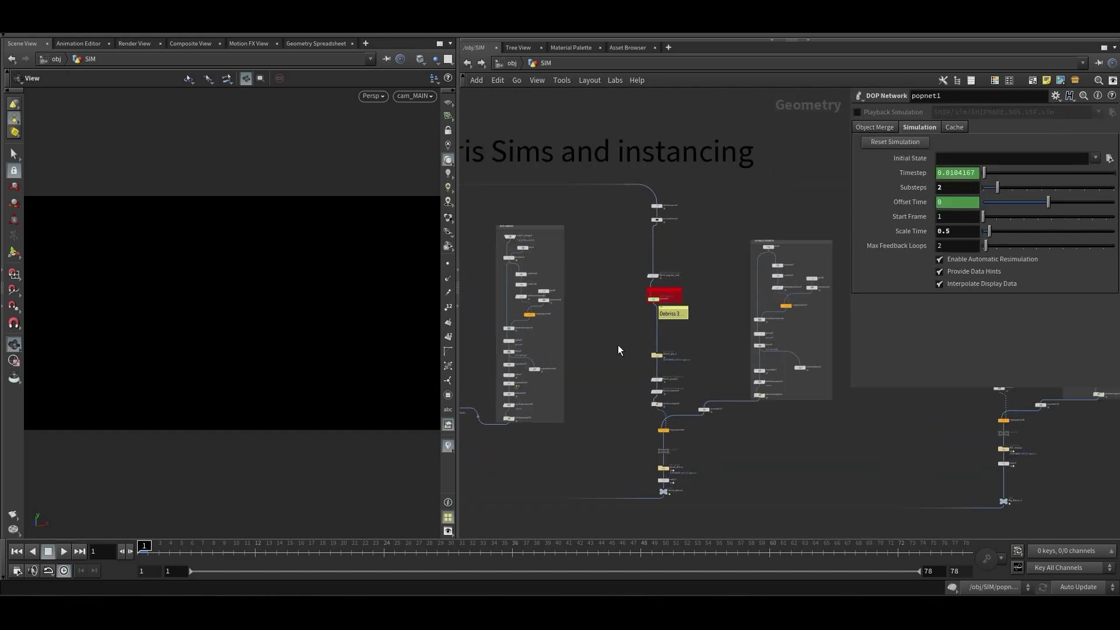
middle_drag(626, 326, 536, 324)
scroll(517, 319, down, 4)
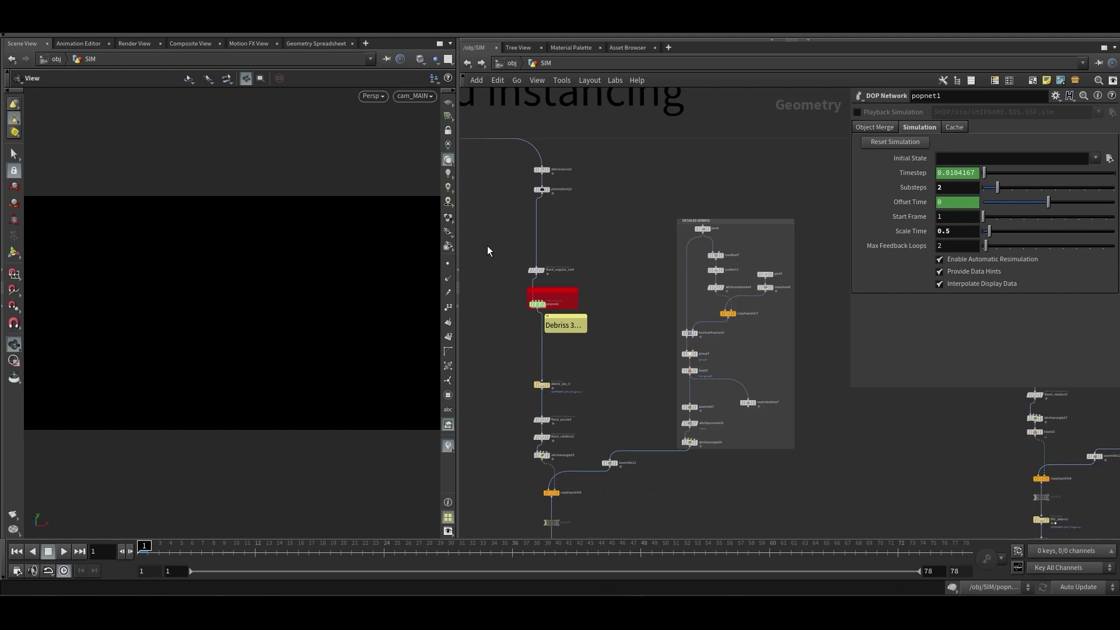
scroll(740, 305, down, 3)
scroll(789, 314, up, 2)
middle_drag(789, 314, 806, 318)
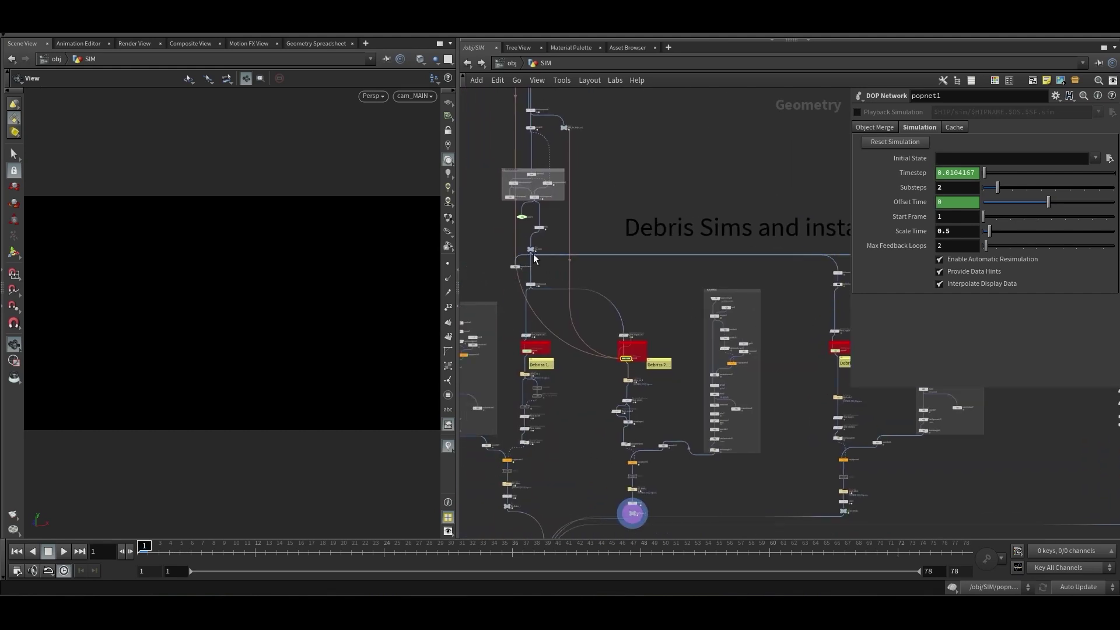
middle_drag(819, 307, 602, 308)
scroll(600, 303, up, 5)
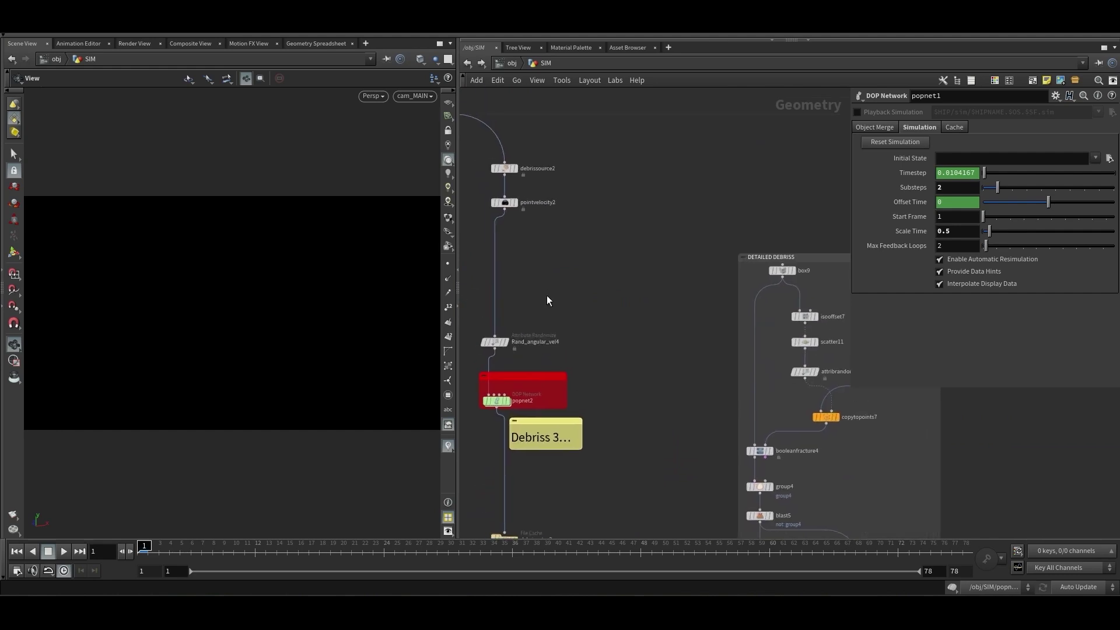
Display debrissource2 and pointvelocity2 of the Debriss 3 branch in turn, and examine their parameters in a widened parameter pane
click(504, 172)
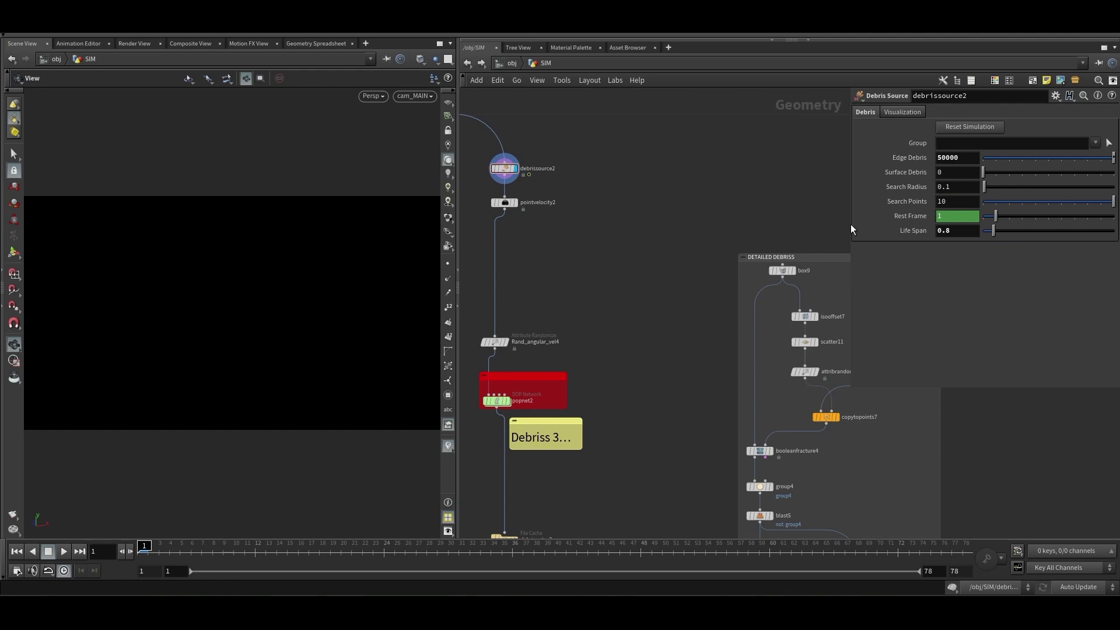
drag(852, 228, 710, 252)
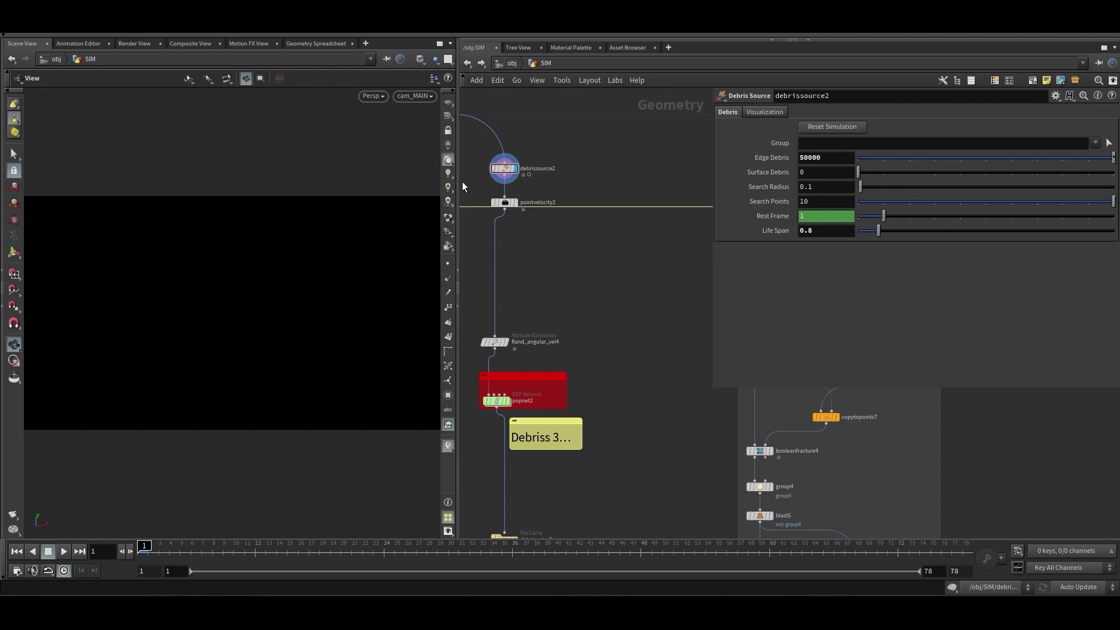
middle_drag(544, 239, 587, 250)
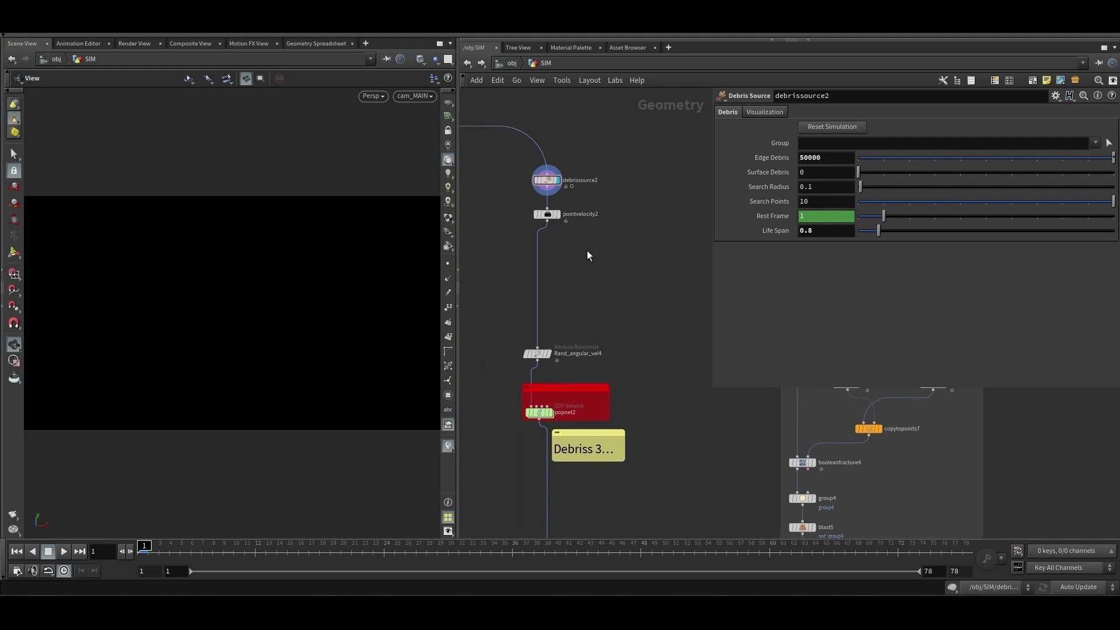
middle_drag(594, 290, 573, 280)
click(528, 202)
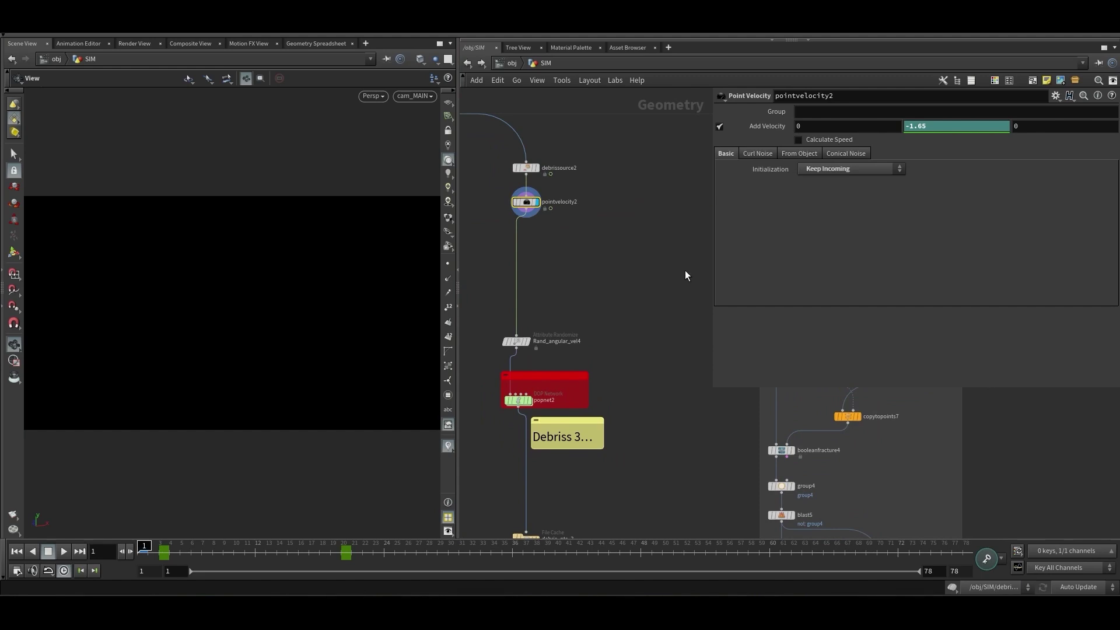
Enter the popnet2 DOP network of the Debriss 3 branch and look over its chain of POP force nodes
middle_drag(587, 320, 605, 233)
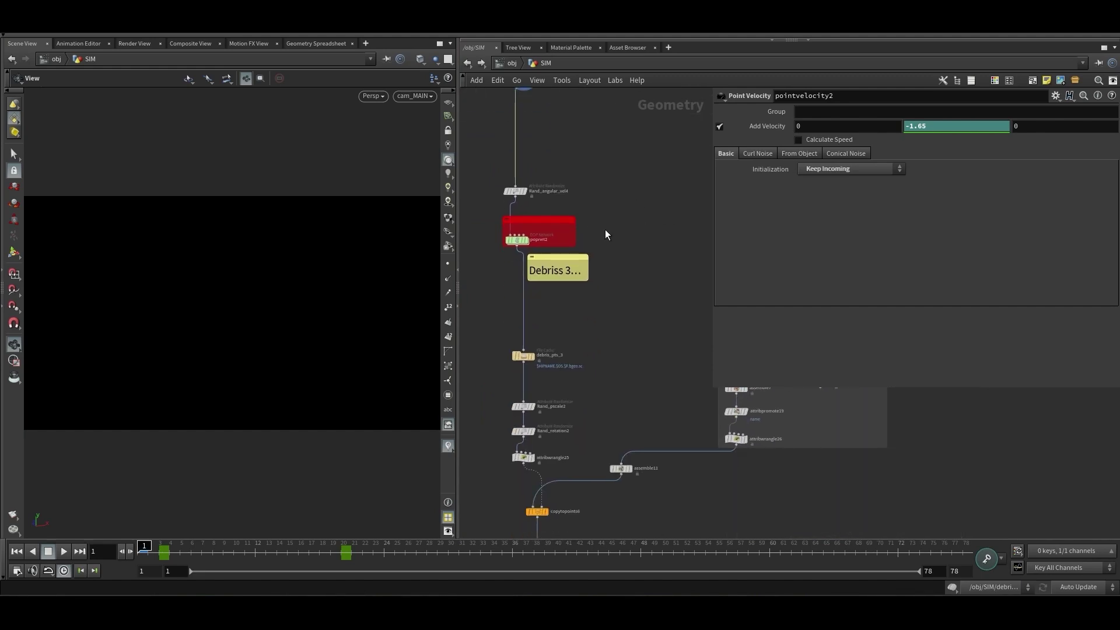
click(517, 239)
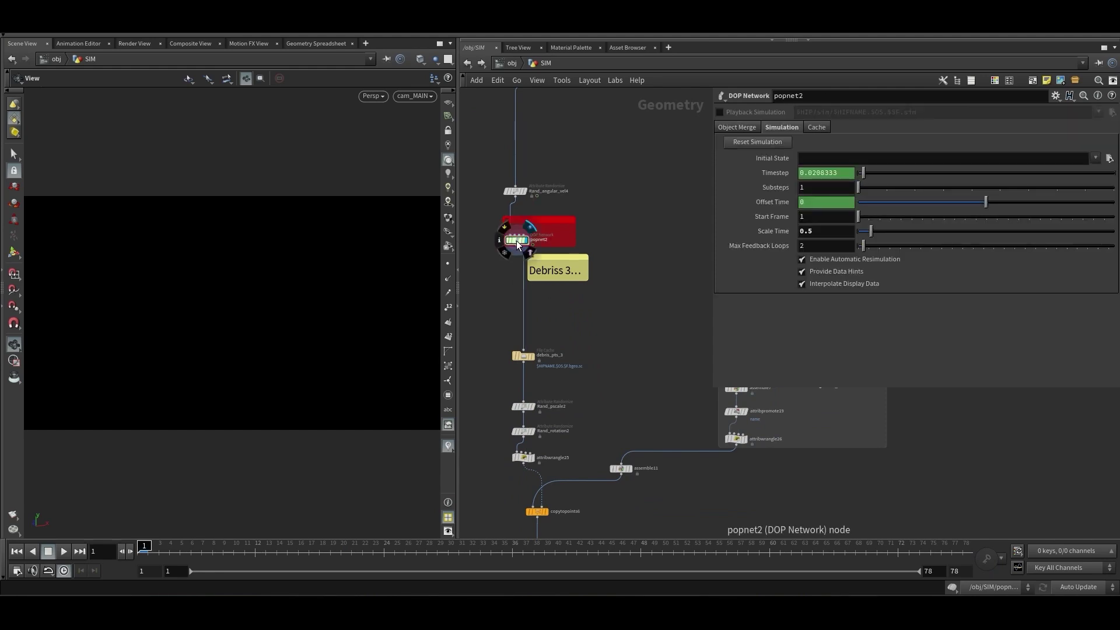
double_click(517, 242)
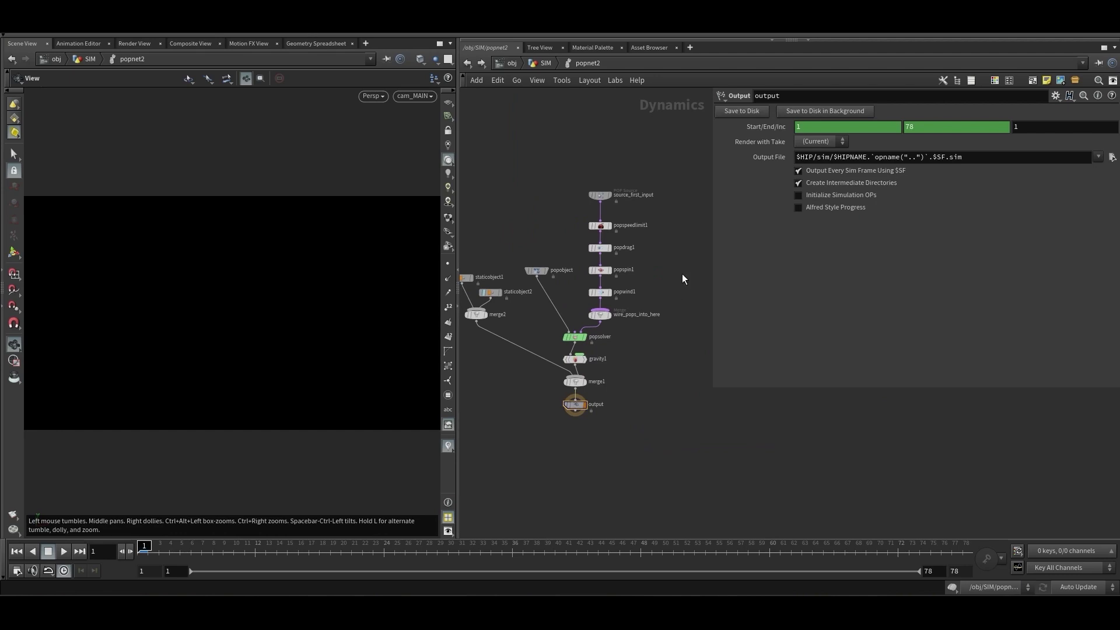
drag(657, 215, 582, 238)
drag(666, 242, 602, 255)
drag(645, 261, 602, 276)
drag(662, 288, 595, 311)
Check the birth settings of source_first_input in popnet2, and return to the SIM network
drag(649, 168, 571, 215)
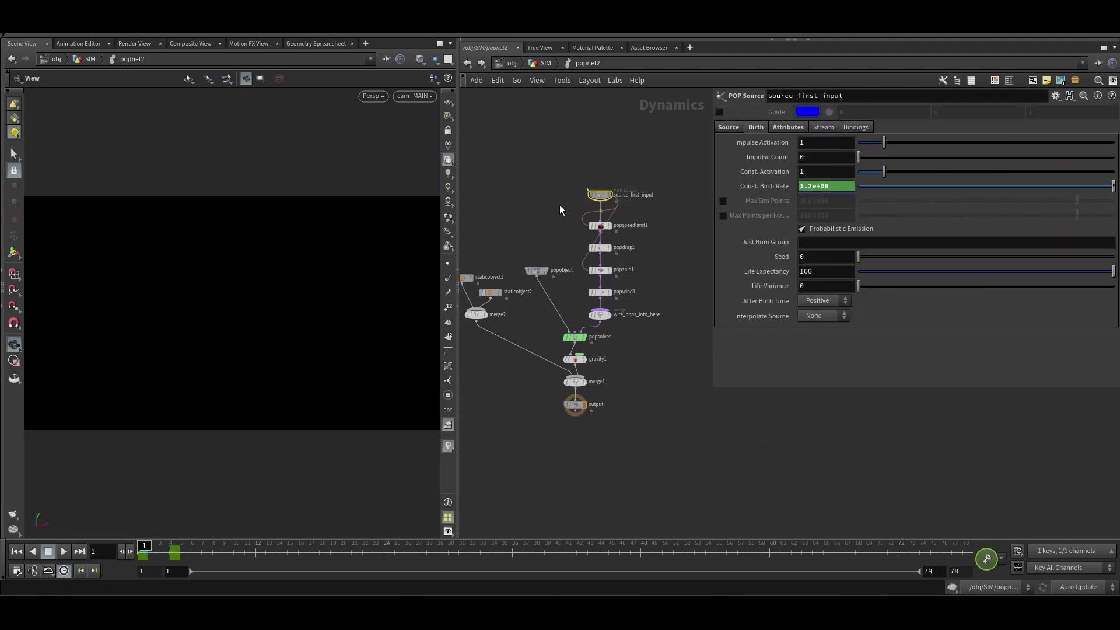
middle_drag(538, 220, 559, 213)
click(537, 158)
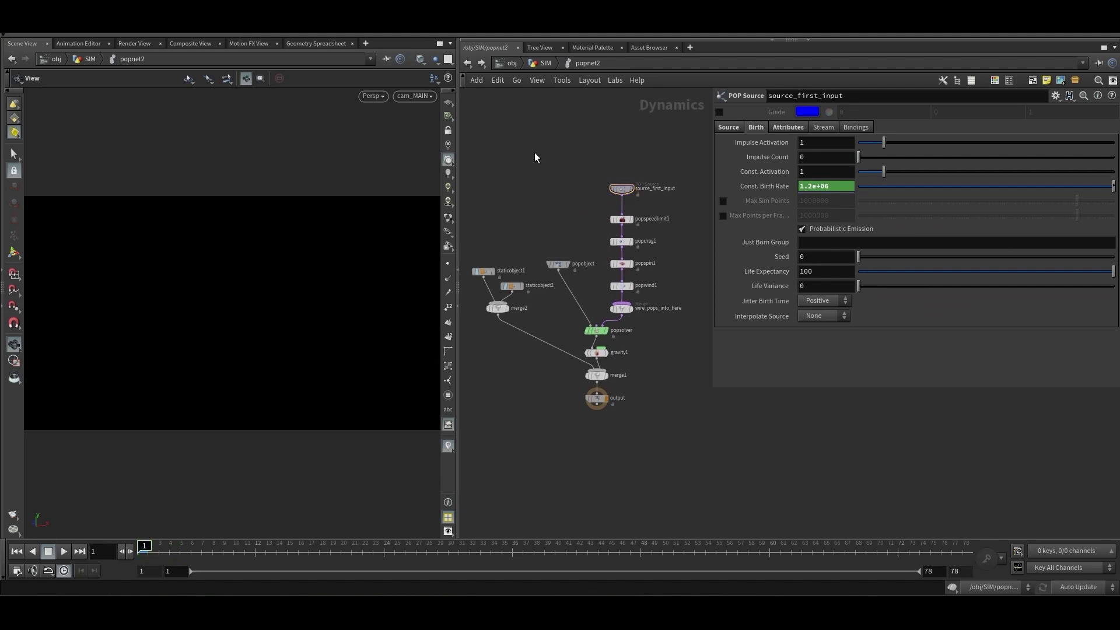
click(468, 64)
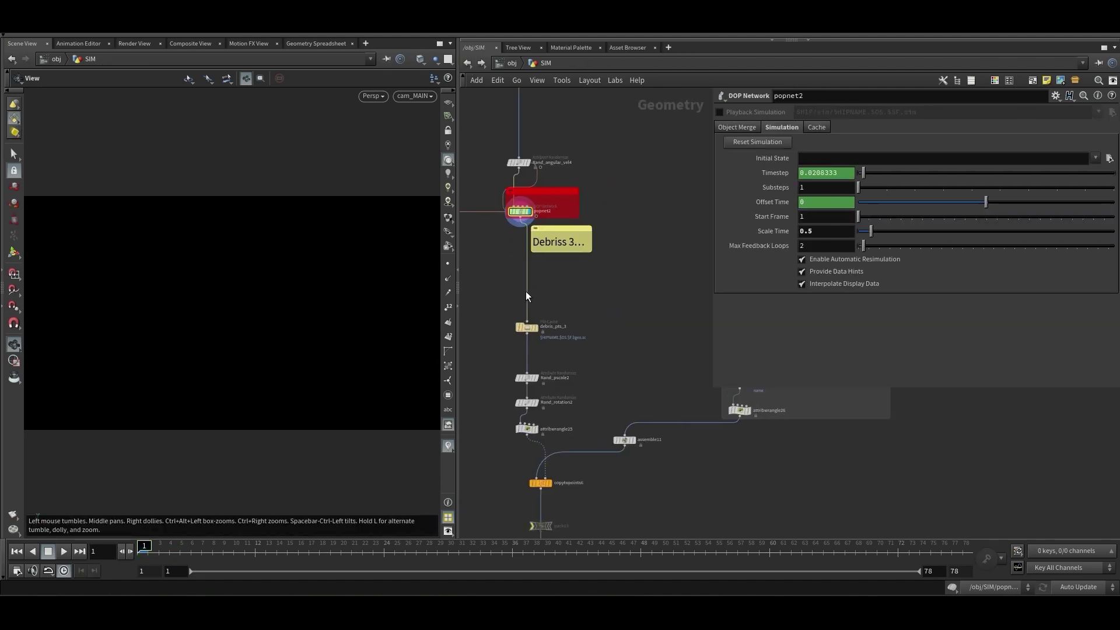
Display the debris_pts_3 file cache, play back its cached particles, and scrub to frame 29
drag(569, 310, 525, 345)
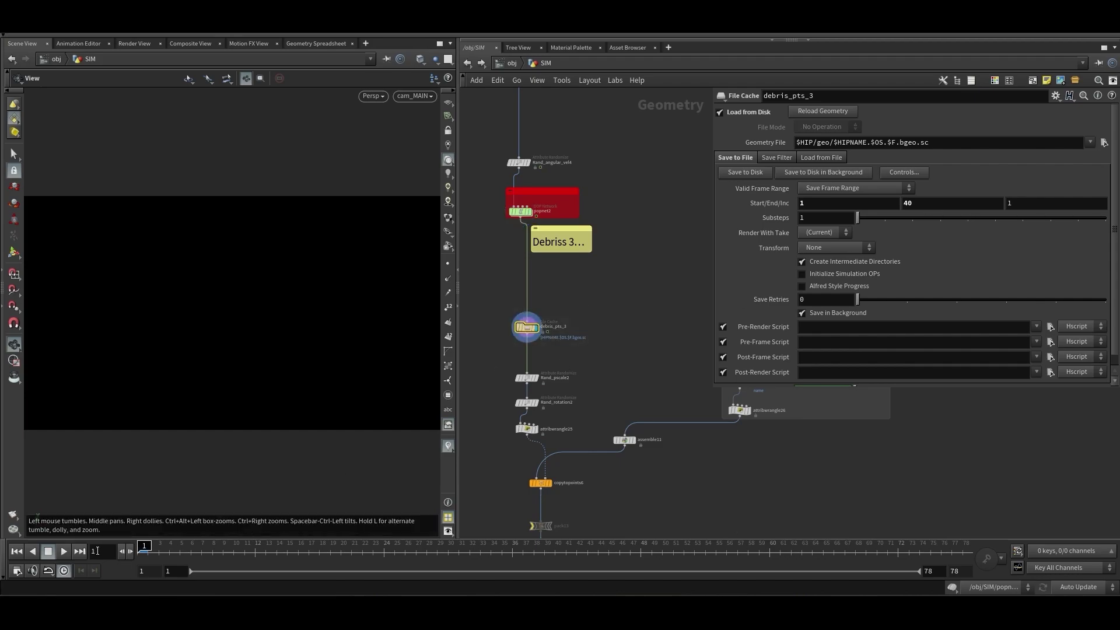
click(64, 551)
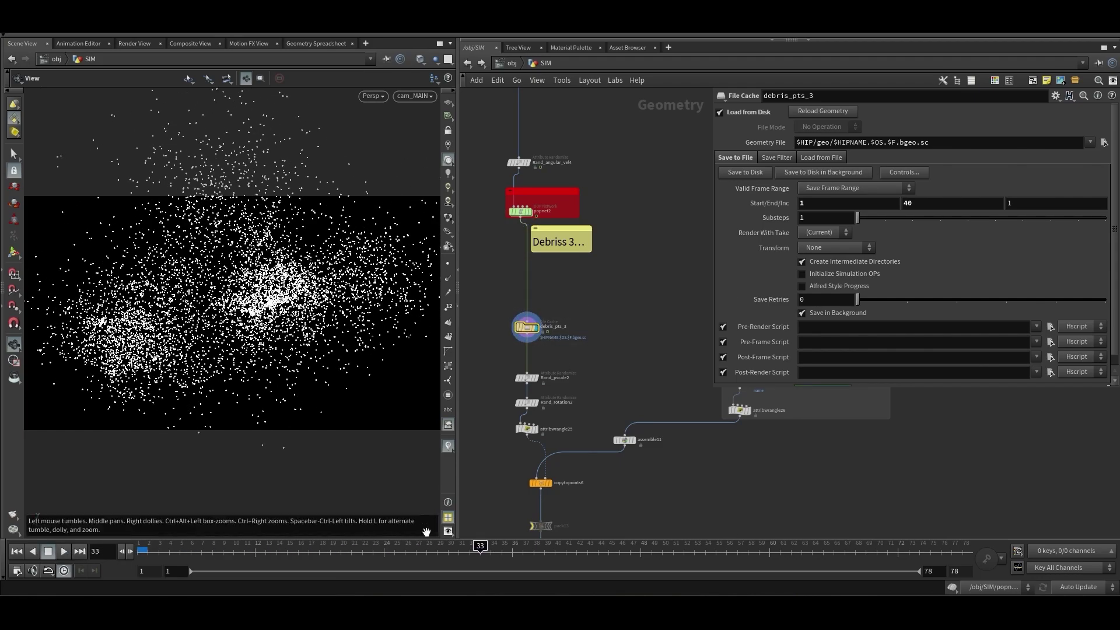
drag(474, 550, 437, 553)
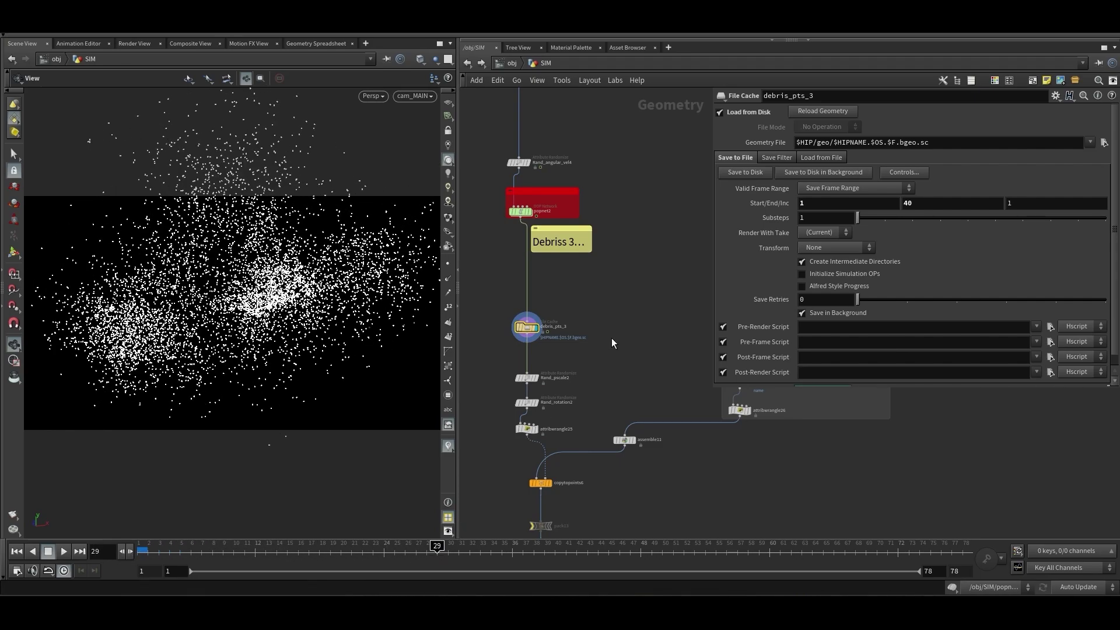
Enlarge the viewport, narrow the parameter pane, and scrub the debris_pts_3 particles to frame 26
middle_drag(612, 342, 612, 263)
drag(460, 217, 542, 220)
scroll(637, 332, down, 3)
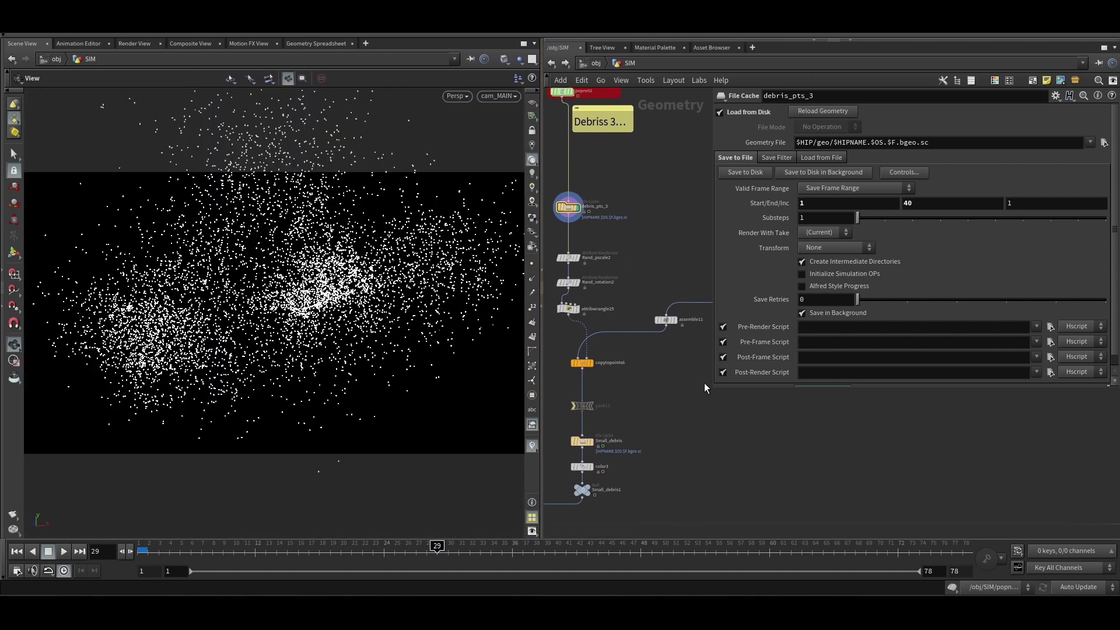
drag(713, 387, 795, 388)
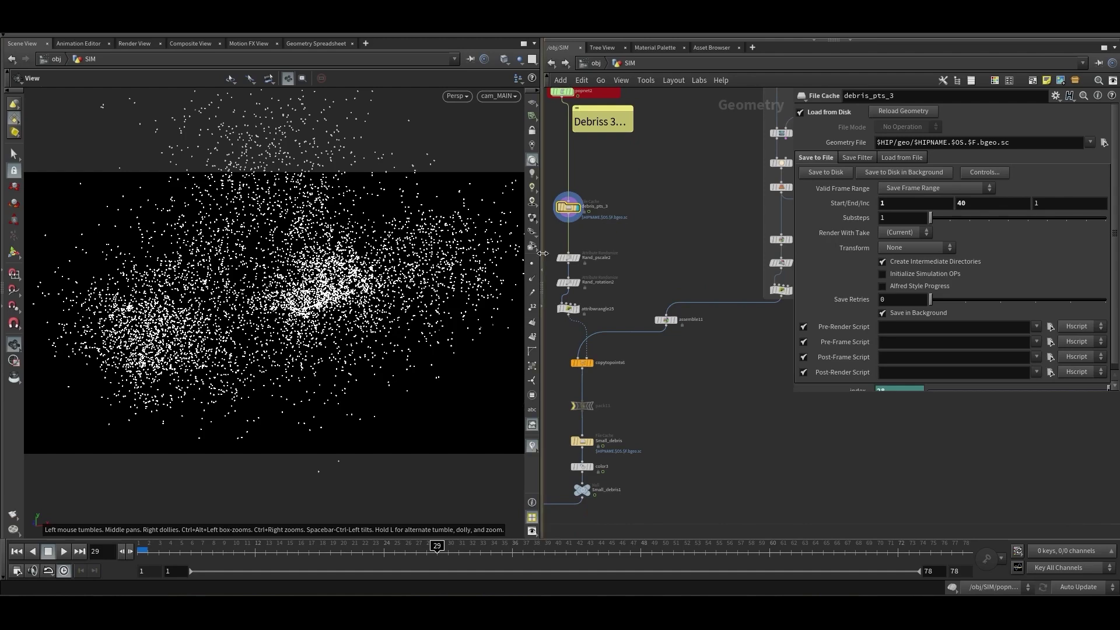
mouse_move(427, 556)
mouse_down()
mouse_move(279, 557)
mouse_move(406, 562)
mouse_up()
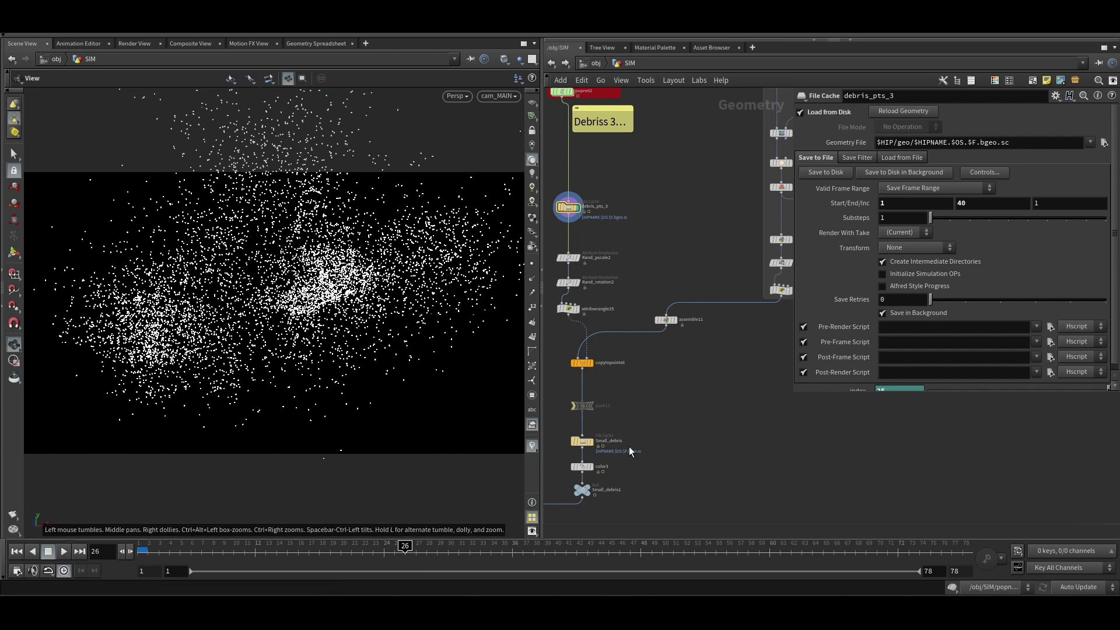
Display the starting box and attribwrangle26 of the DETAILED DEBRISS group in turn, and examine the wrangle's VEX expression
middle_drag(678, 362, 672, 250)
click(624, 150)
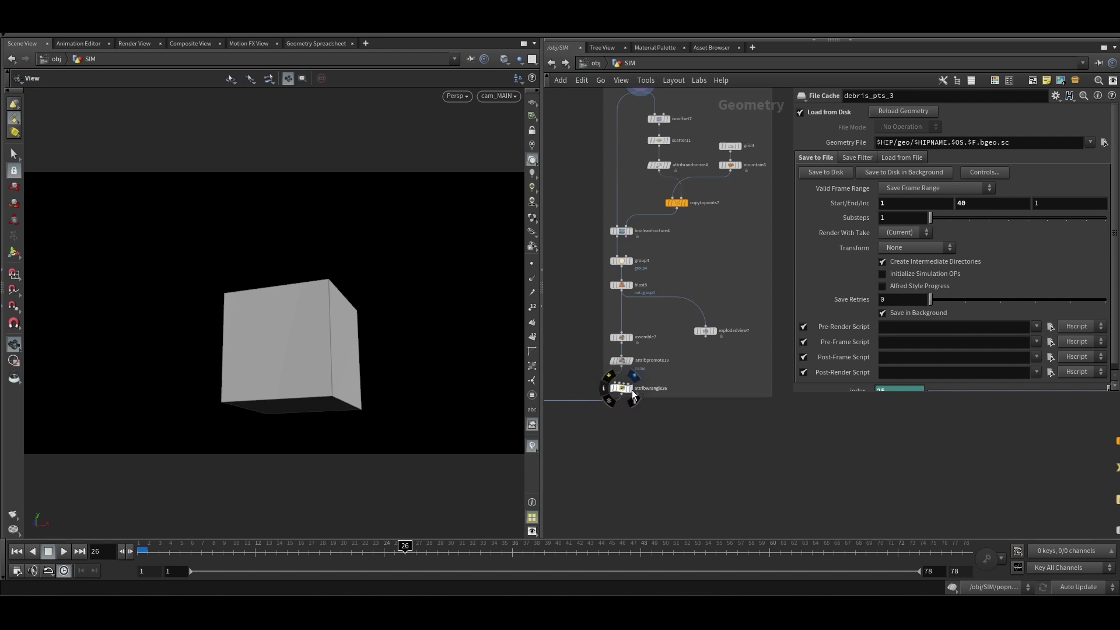
click(632, 390)
click(621, 388)
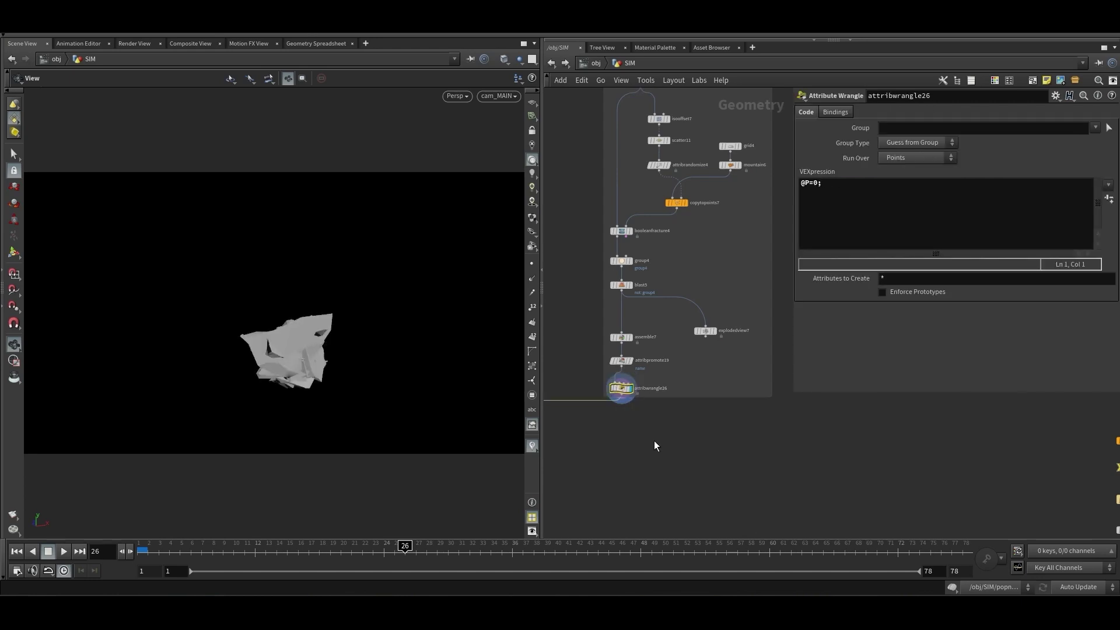
scroll(645, 446, down, 3)
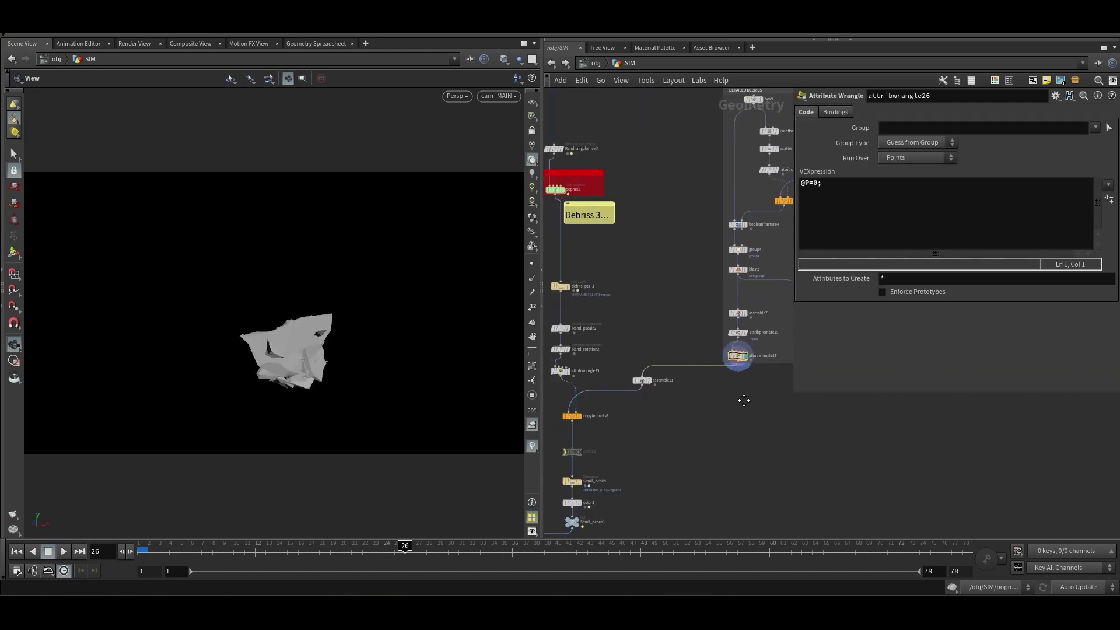
Display copytopoints6, which instances the fractured pieces onto the debris_pts_3 particles, and check its settings
scroll(708, 415, up, 1)
scroll(708, 411, up, 1)
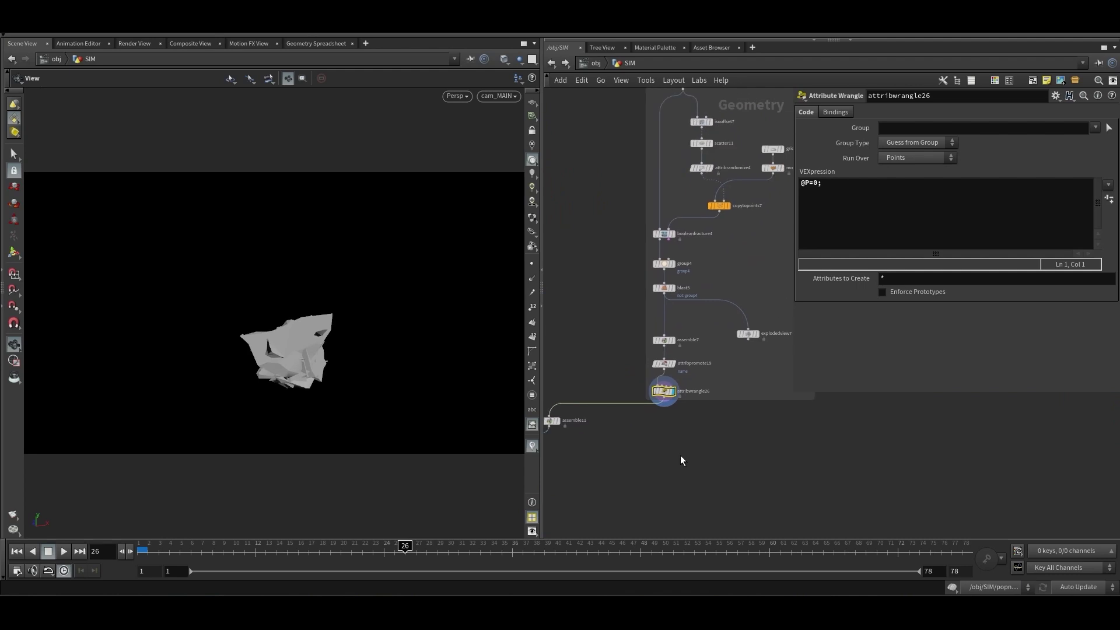
mouse_move(676, 340)
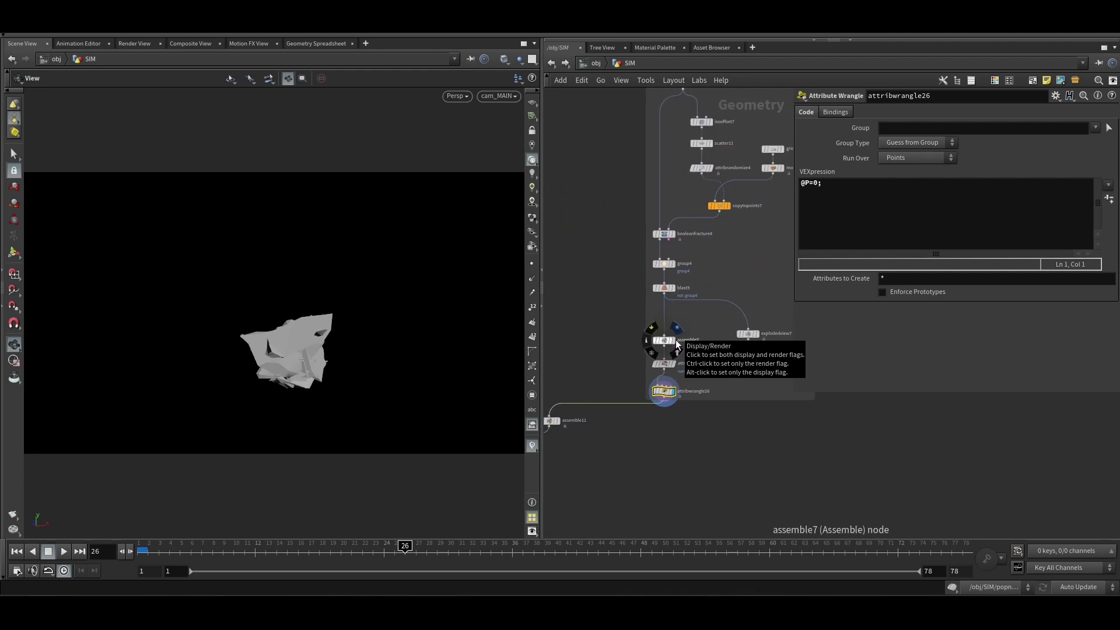
middle_drag(671, 439, 657, 316)
click(600, 280)
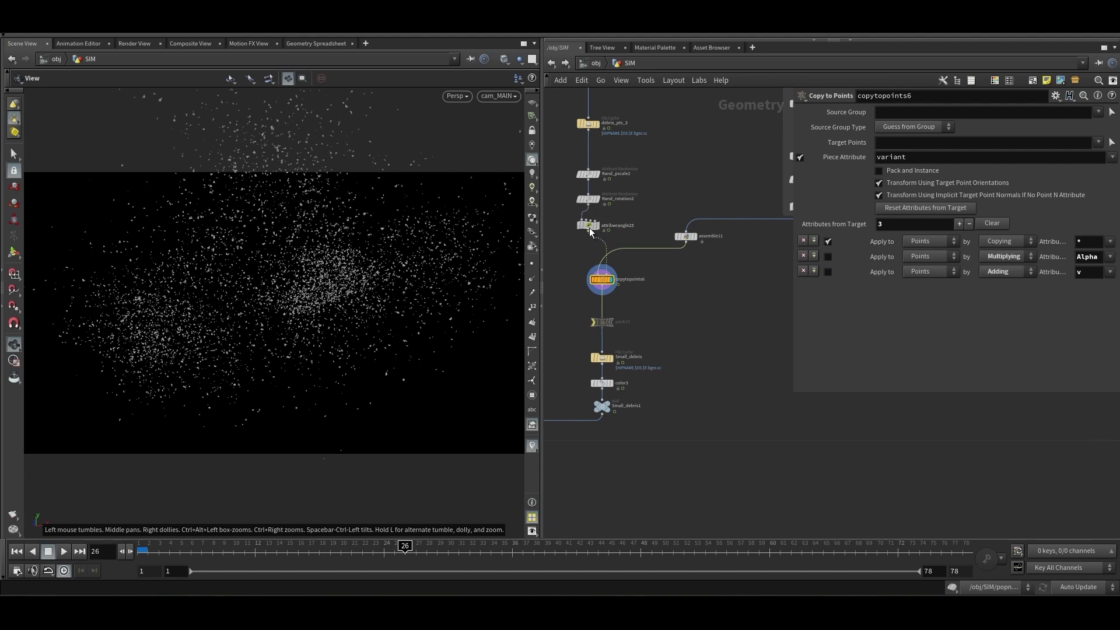
Examine the variant expression in attribwrangle25, and check the Piece Attribute setting of copytopoints6
drag(615, 217, 572, 233)
click(952, 197)
drag(958, 184, 798, 183)
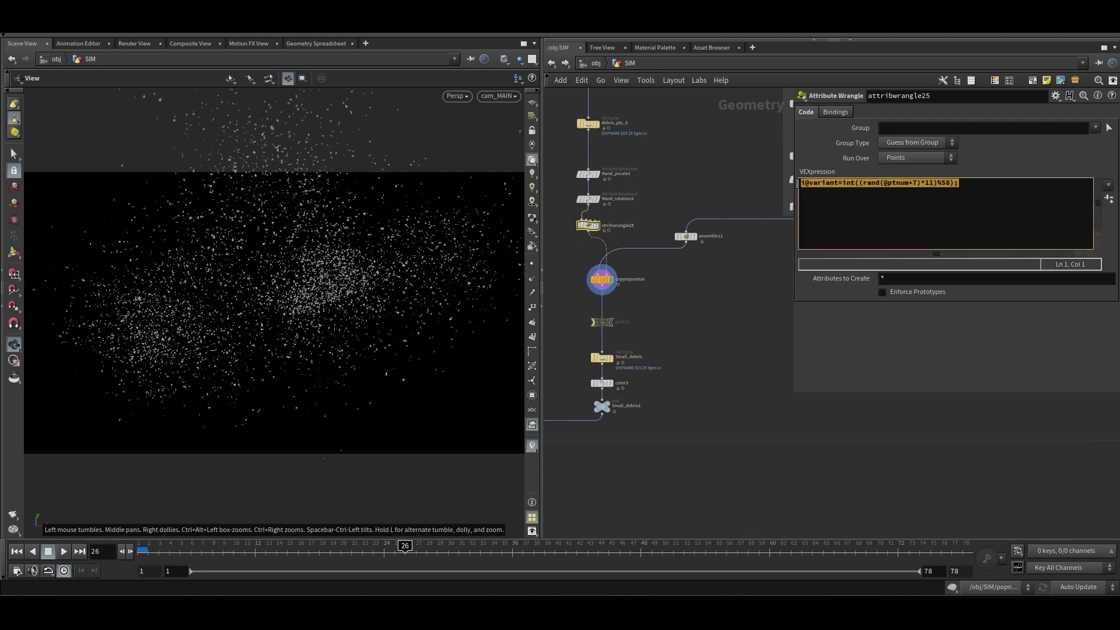
click(603, 281)
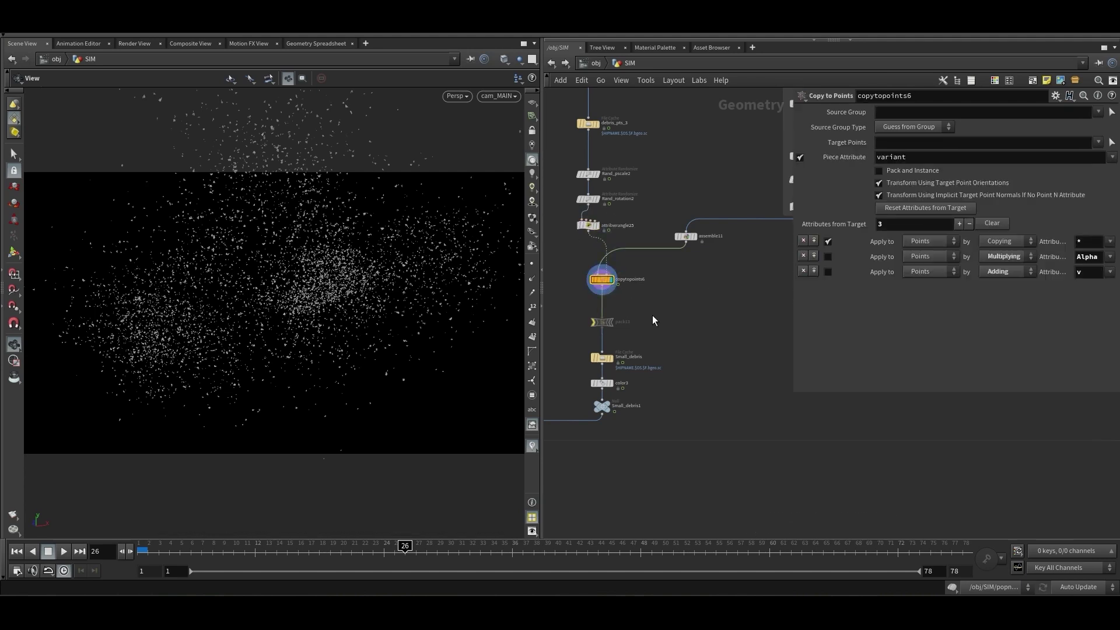
Display the Small_debris file cache and scrub its instanced debris to frame 25
click(603, 335)
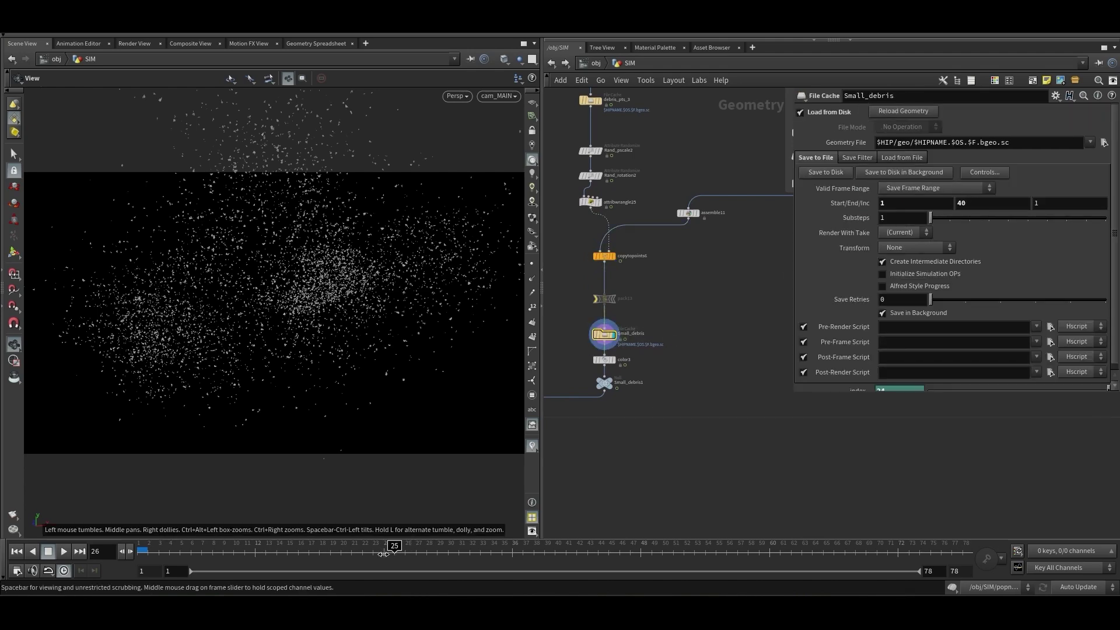
mouse_move(402, 551)
mouse_down()
mouse_move(169, 554)
mouse_move(394, 554)
mouse_up()
Bring the last debris branch of the SIM network into view, from its debris source node to its fractured-piece group
scroll(712, 398, down, 6)
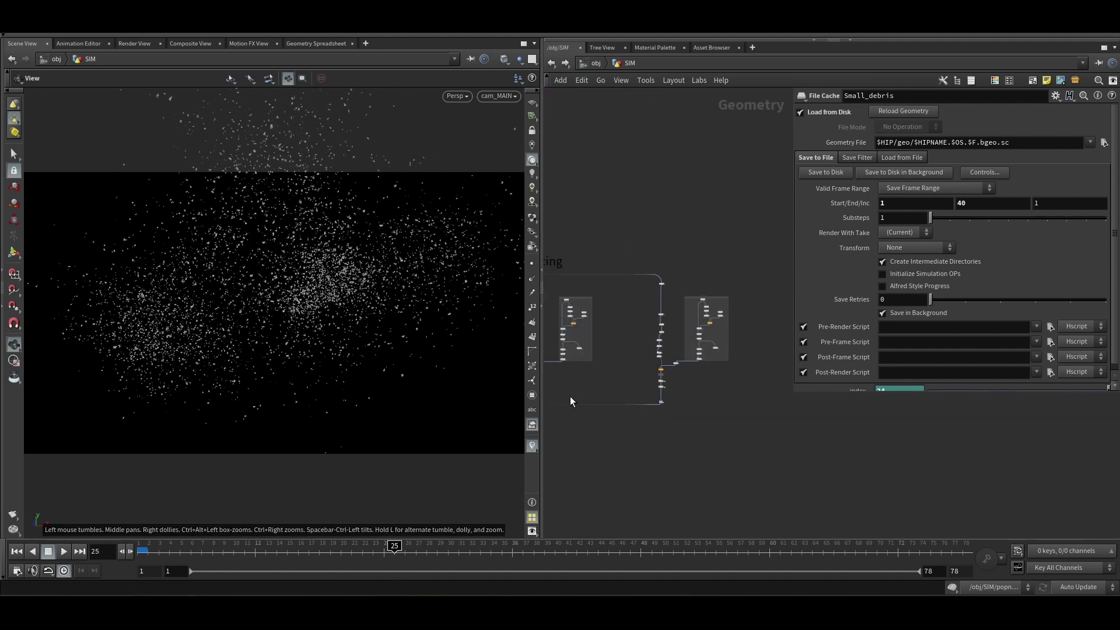
scroll(705, 394, down, 3)
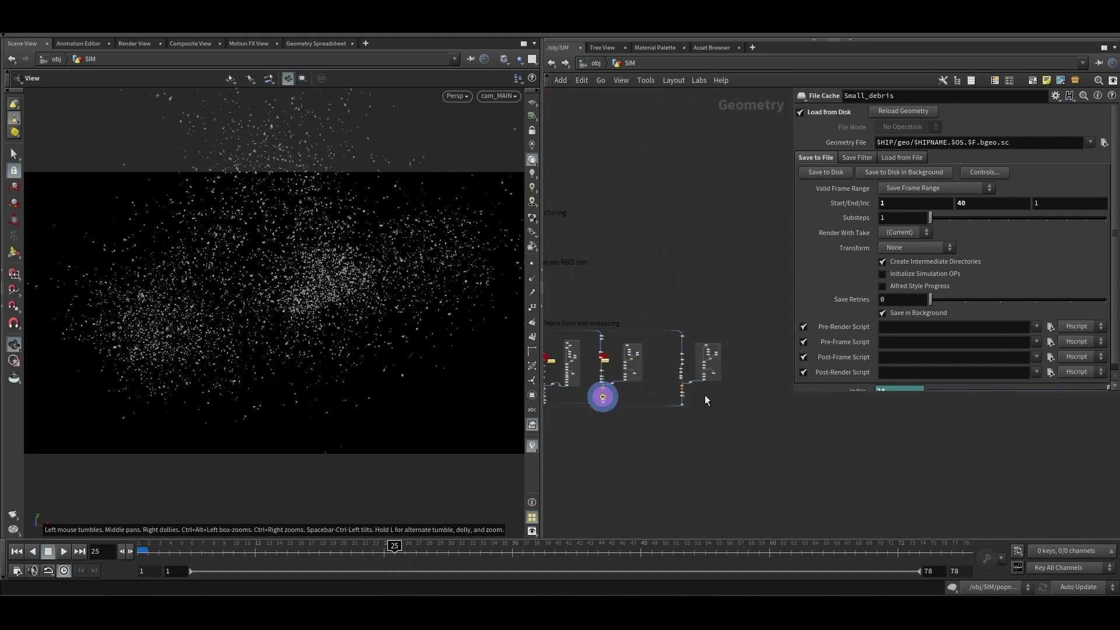
middle_drag(705, 394, 770, 410)
scroll(705, 389, up, 8)
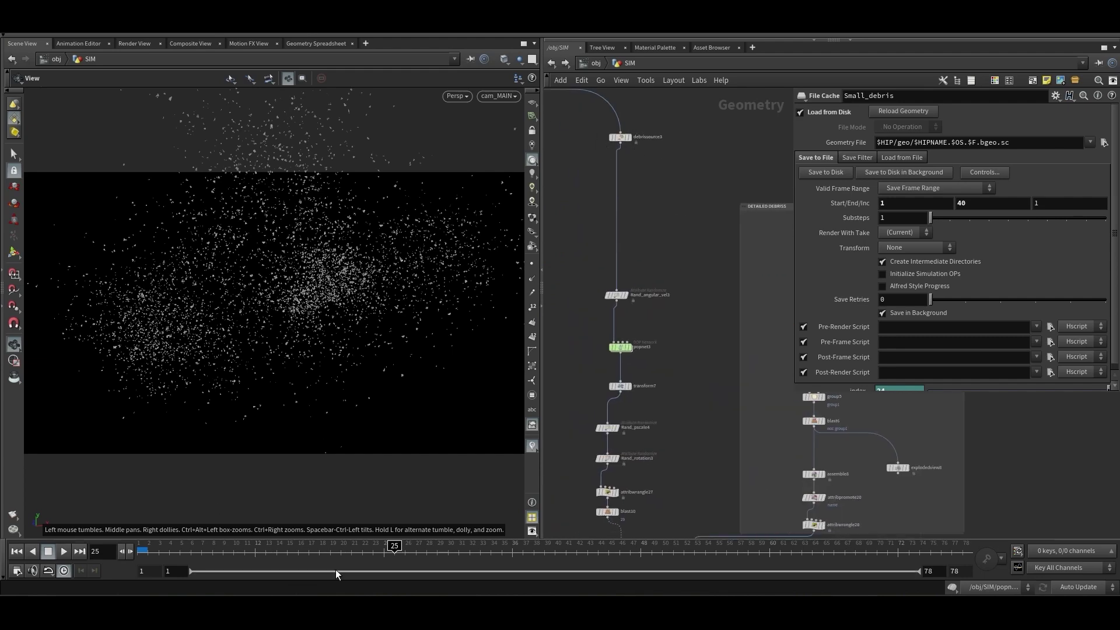
Scrub the debris point animation and rewind the timeline to frame 1 with the Rand_angular_vel3 node displayed
drag(394, 551, 164, 569)
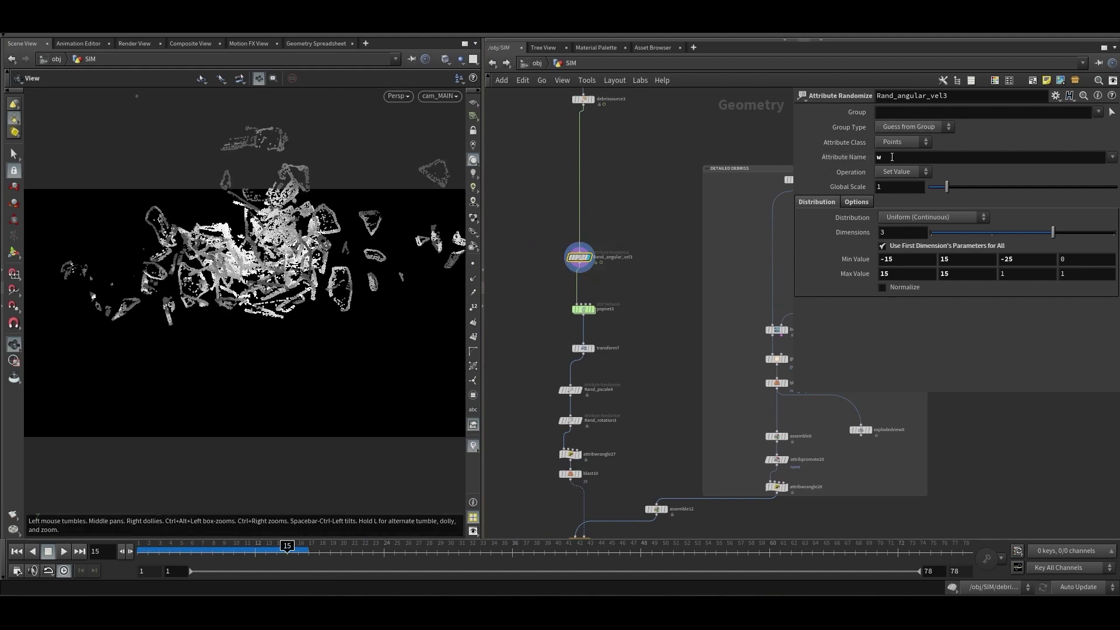
middle_drag(661, 394, 655, 364)
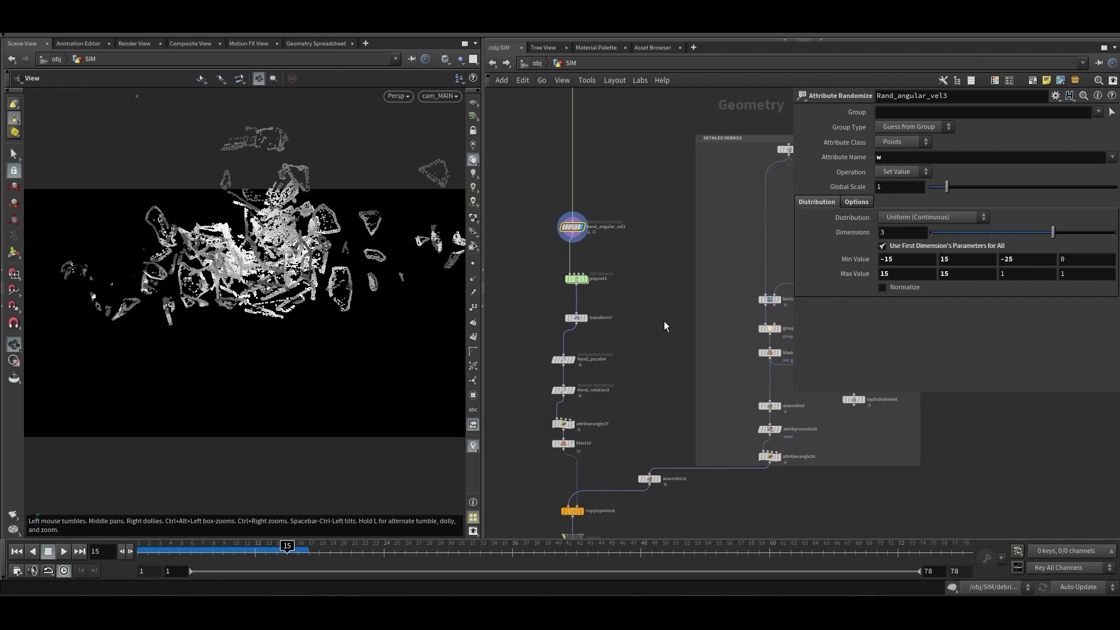
drag(287, 549, 132, 565)
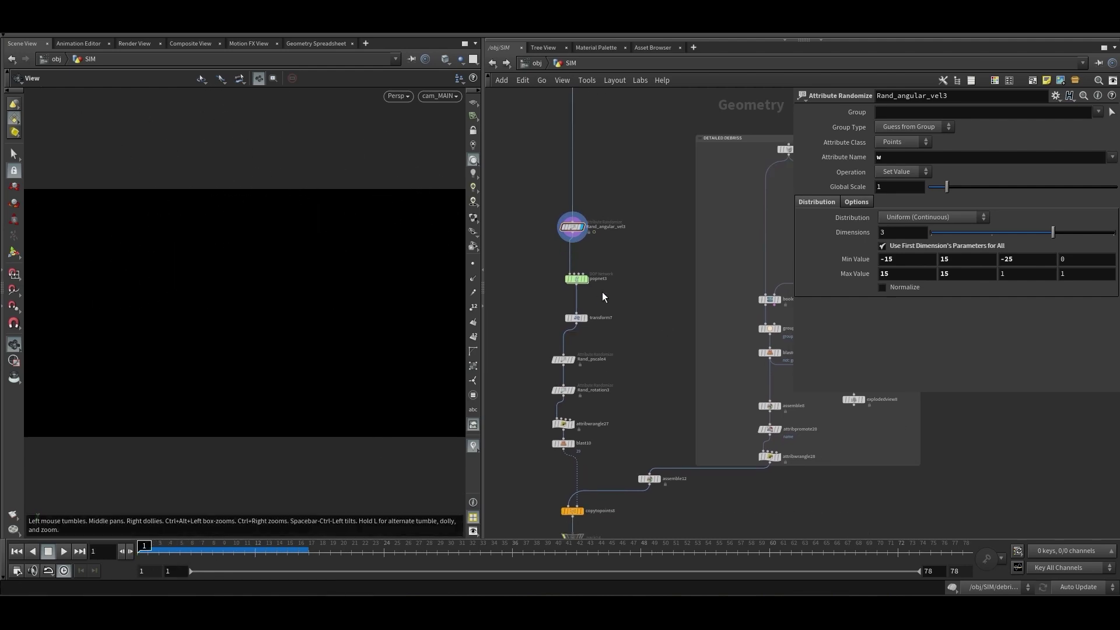
Display the popnet3 particle network and examine its simulation parameters
scroll(602, 289, up, 3)
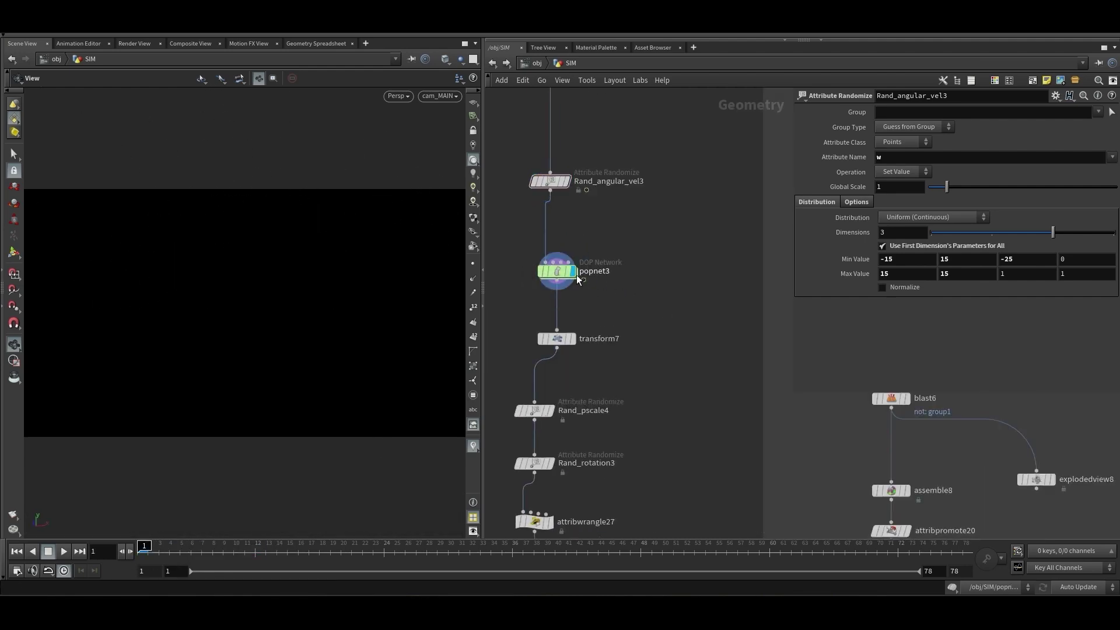
click(559, 271)
scroll(601, 397, down, 3)
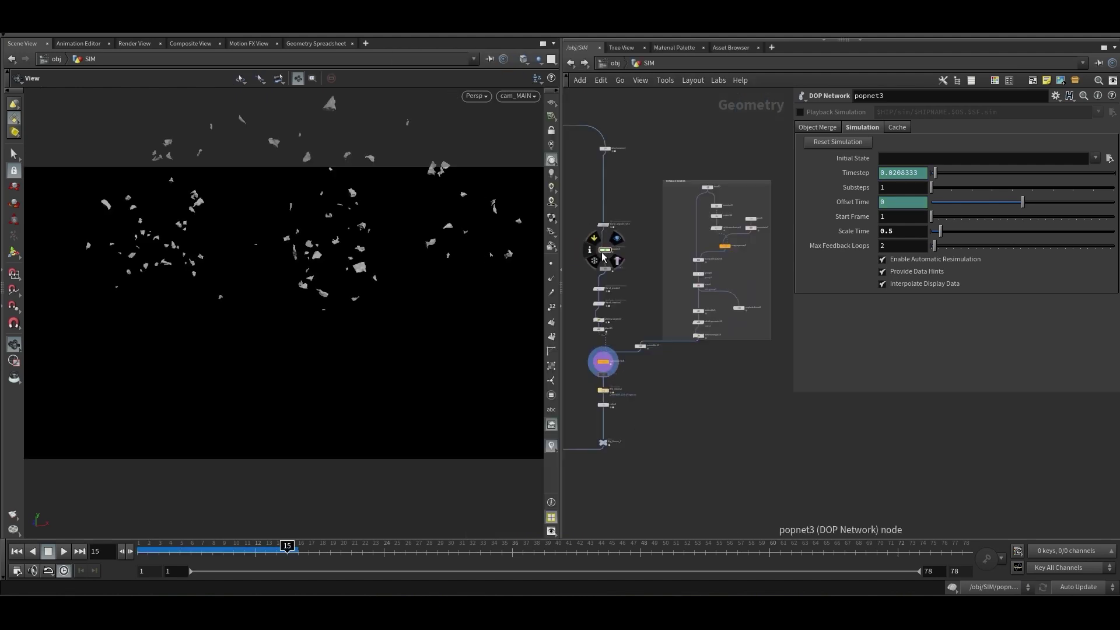
click(606, 250)
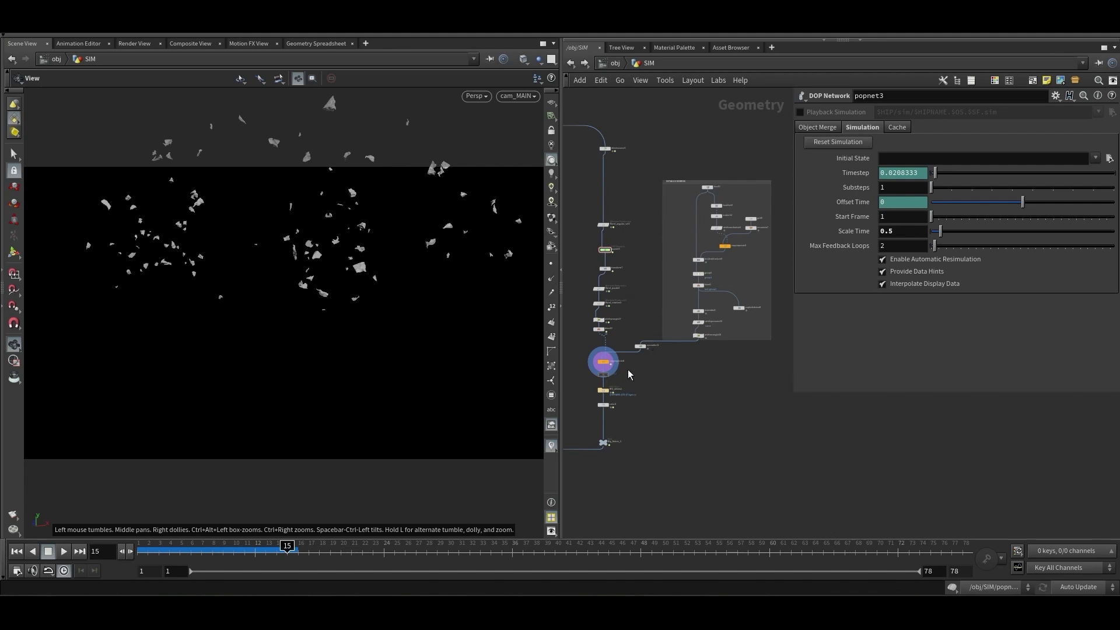
Display the BIG_debris2 file cache and scrub the timeline to frame 21, then back to frame 18
scroll(628, 374, up, 5)
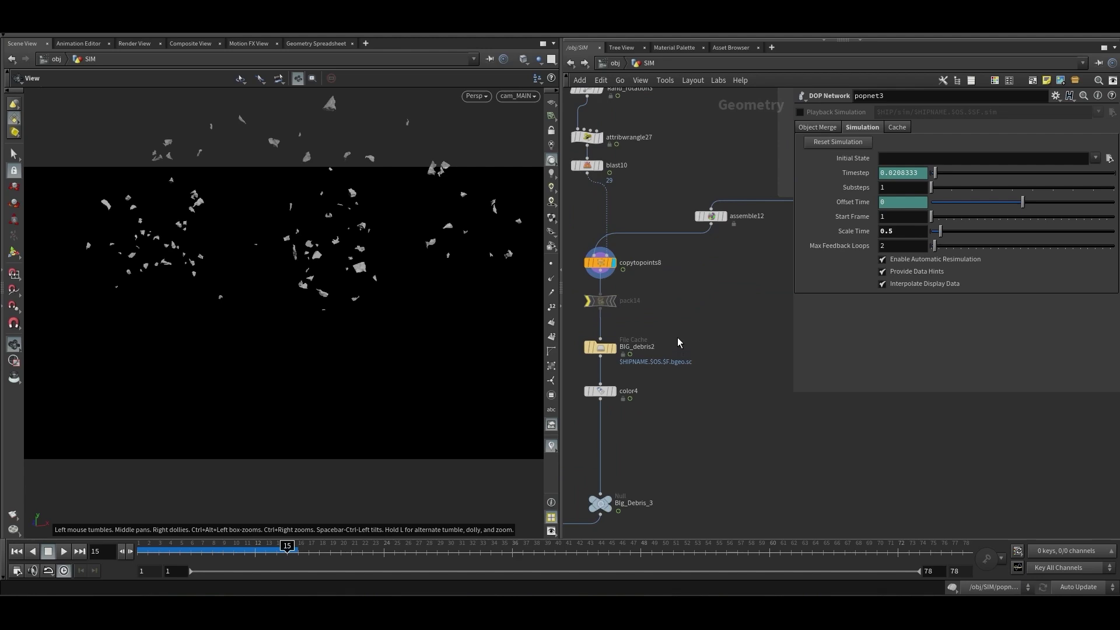
click(601, 348)
click(612, 348)
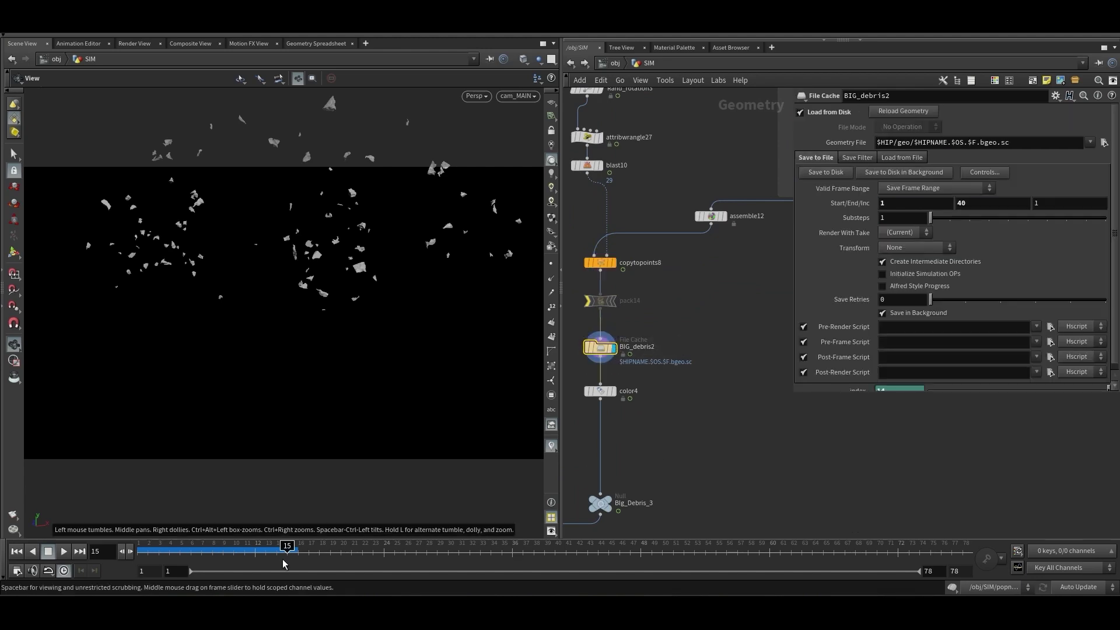
drag(283, 563, 351, 557)
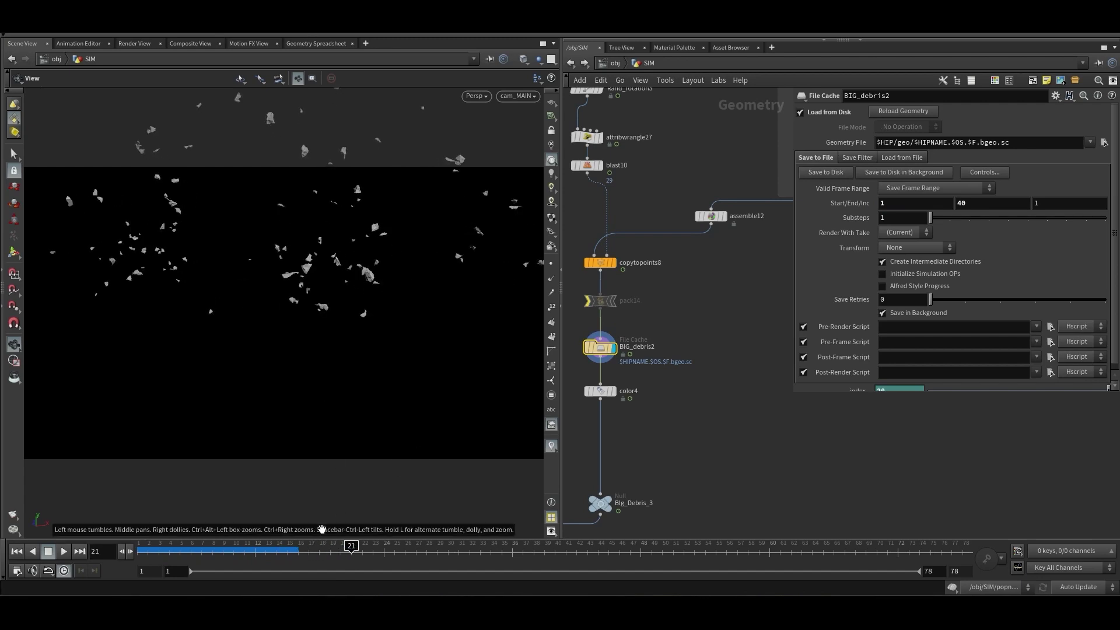
mouse_move(336, 551)
mouse_down()
mouse_move(142, 554)
mouse_move(319, 548)
mouse_up()
Move the merge3 node to a central spot beneath the debris branches and display the combined debris
scroll(744, 431, down, 4)
middle_drag(743, 431, 769, 499)
drag(793, 400, 762, 281)
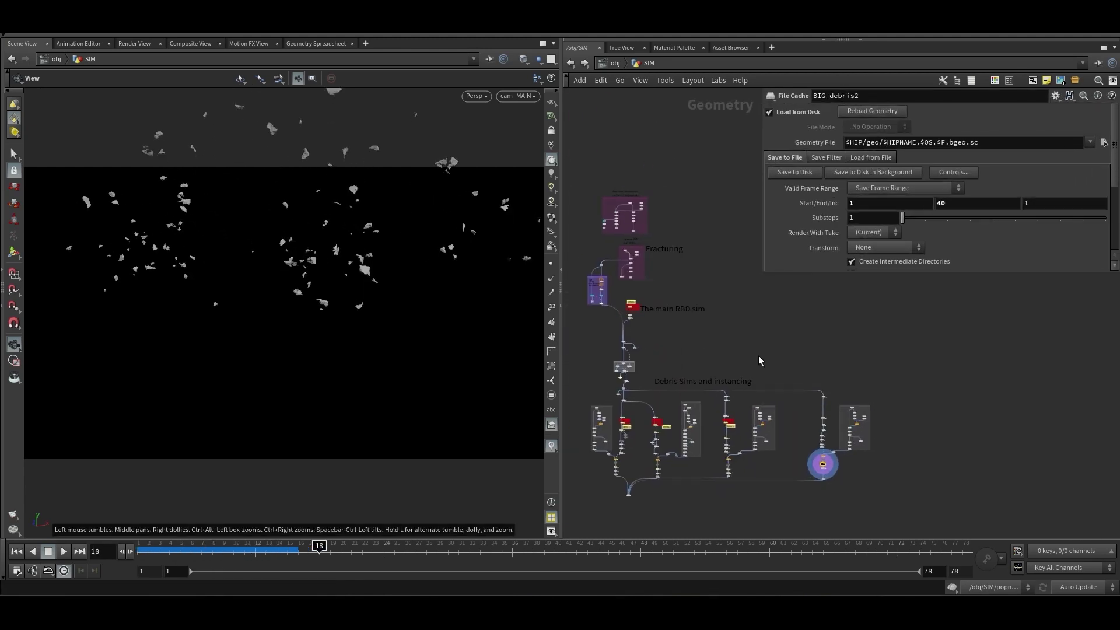
middle_drag(757, 361, 784, 285)
scroll(723, 410, up, 3)
middle_drag(758, 422, 808, 473)
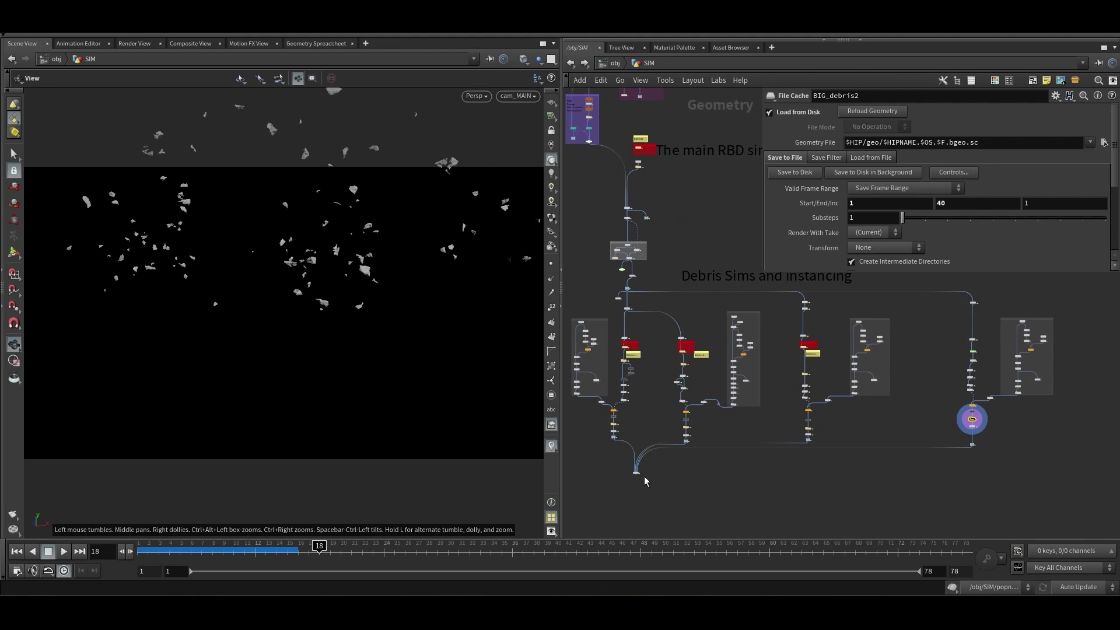
drag(637, 474, 701, 485)
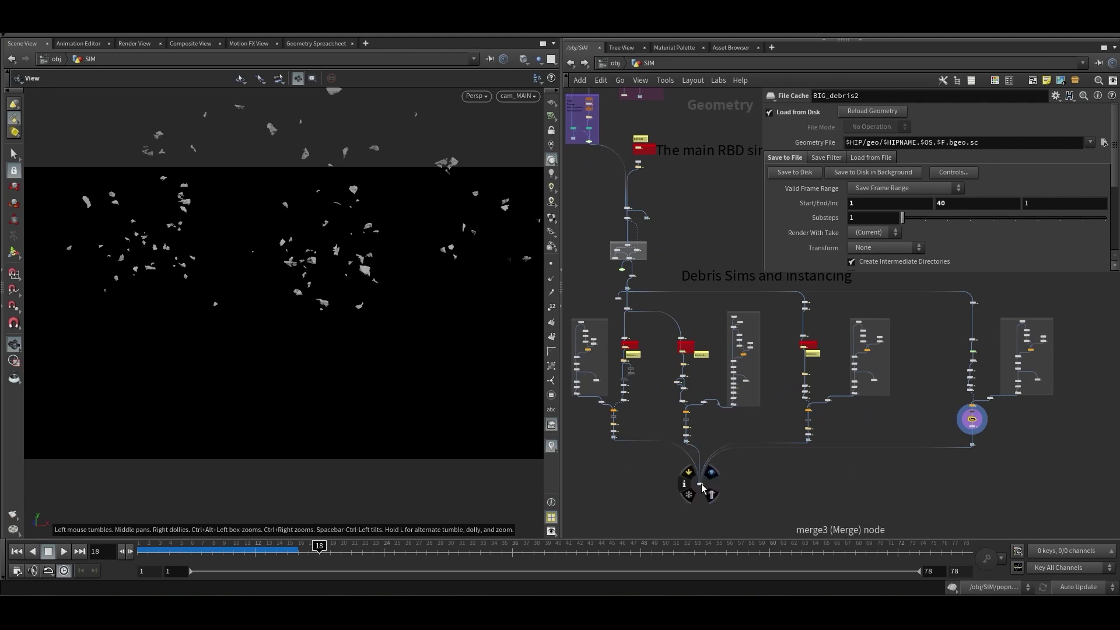
click(711, 472)
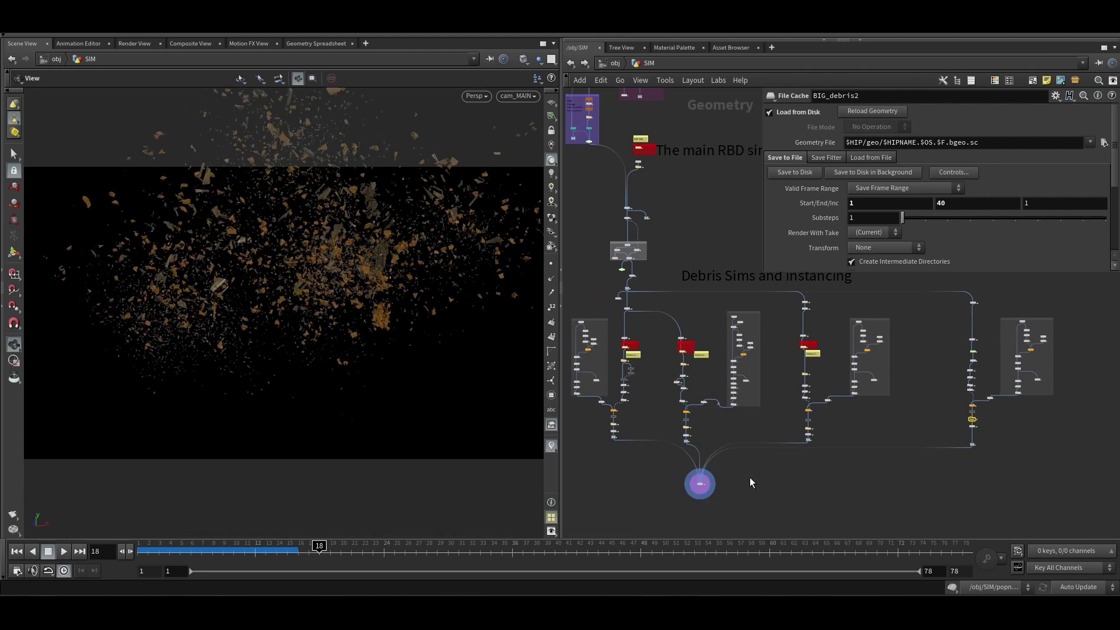
Examine the color1 node after the BIG_debris cache and the debris branches feeding merge3
scroll(618, 441, up, 6)
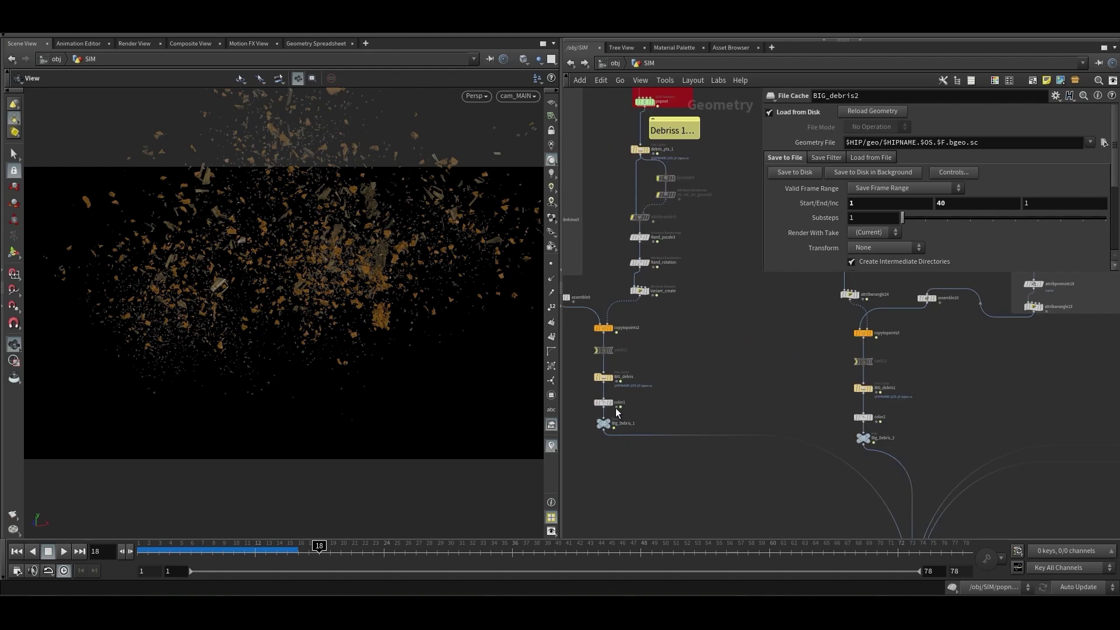
scroll(615, 408, up, 4)
drag(559, 408, 521, 408)
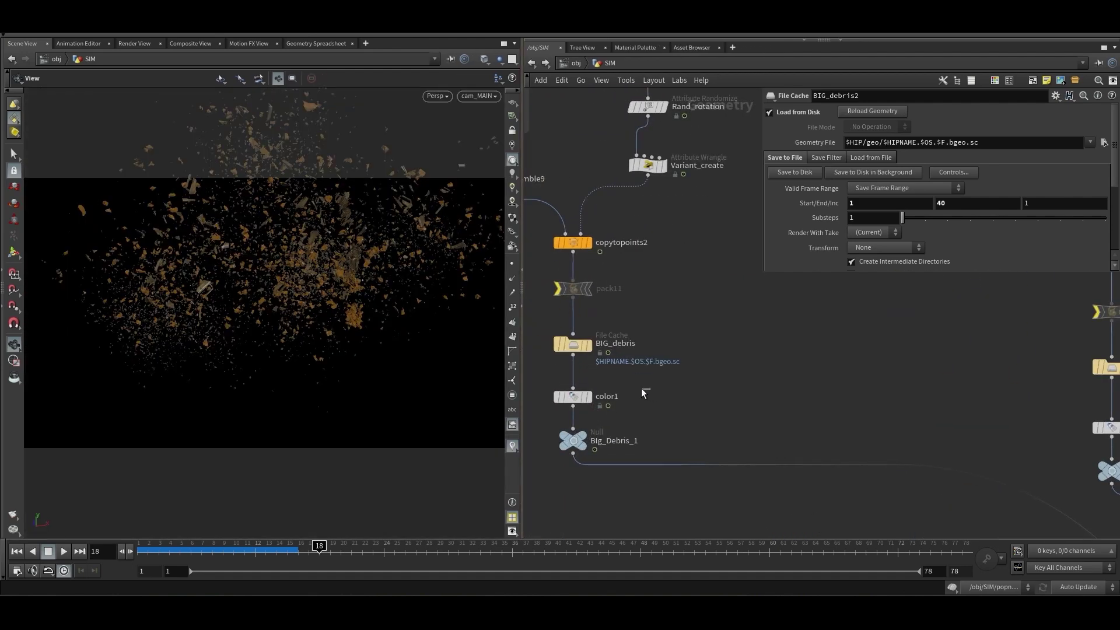
click(579, 397)
scroll(686, 405, down, 3)
middle_drag(793, 415, 763, 415)
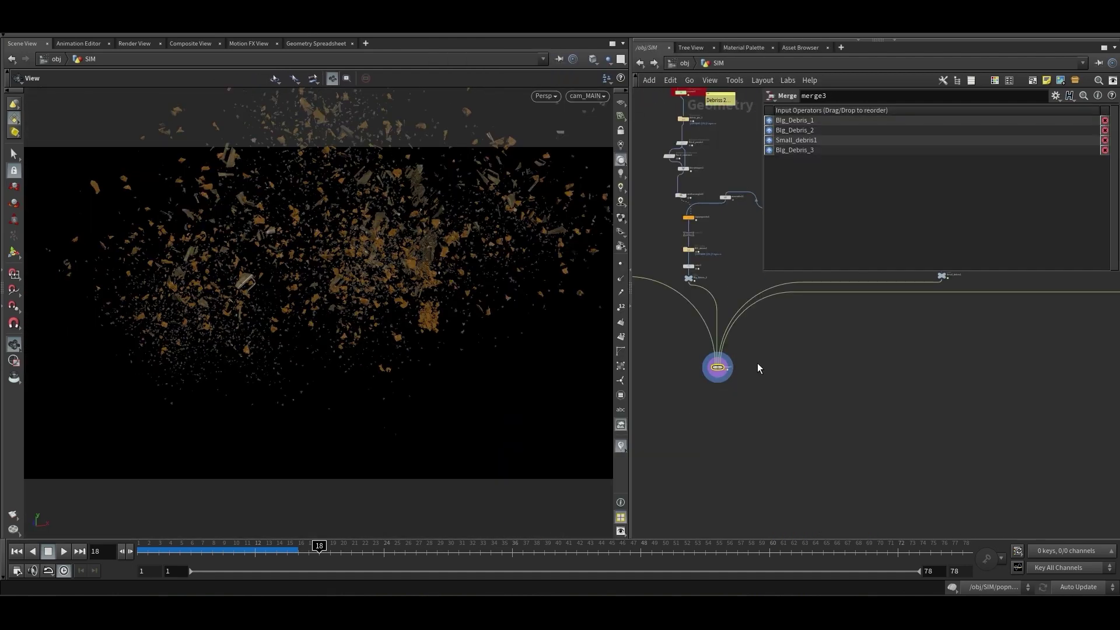
middle_drag(758, 364, 770, 415)
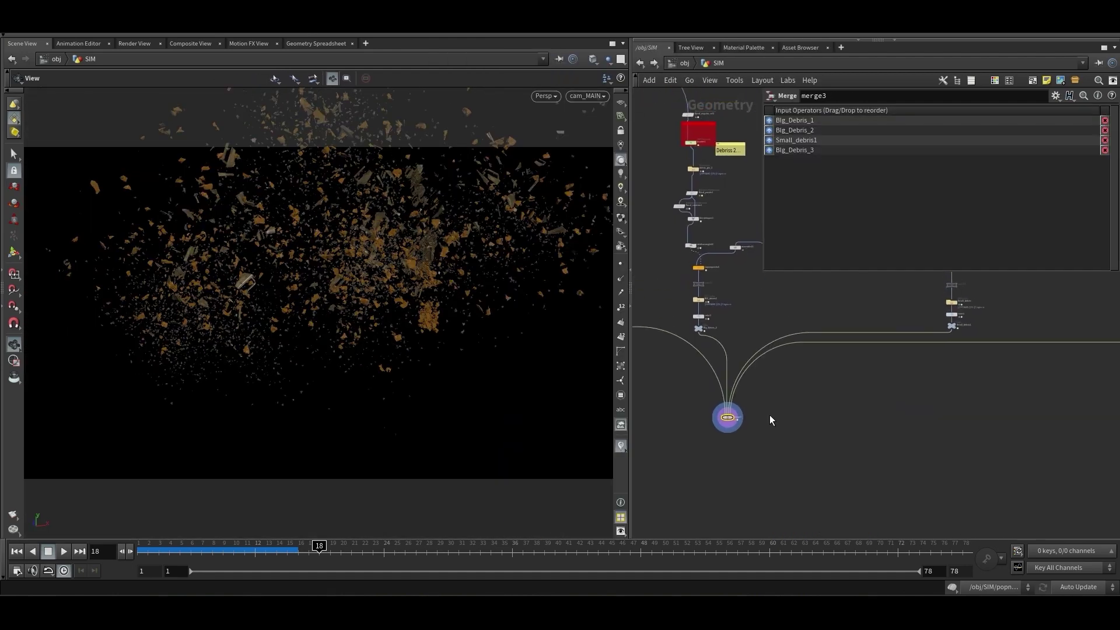
scroll(770, 419, down, 4)
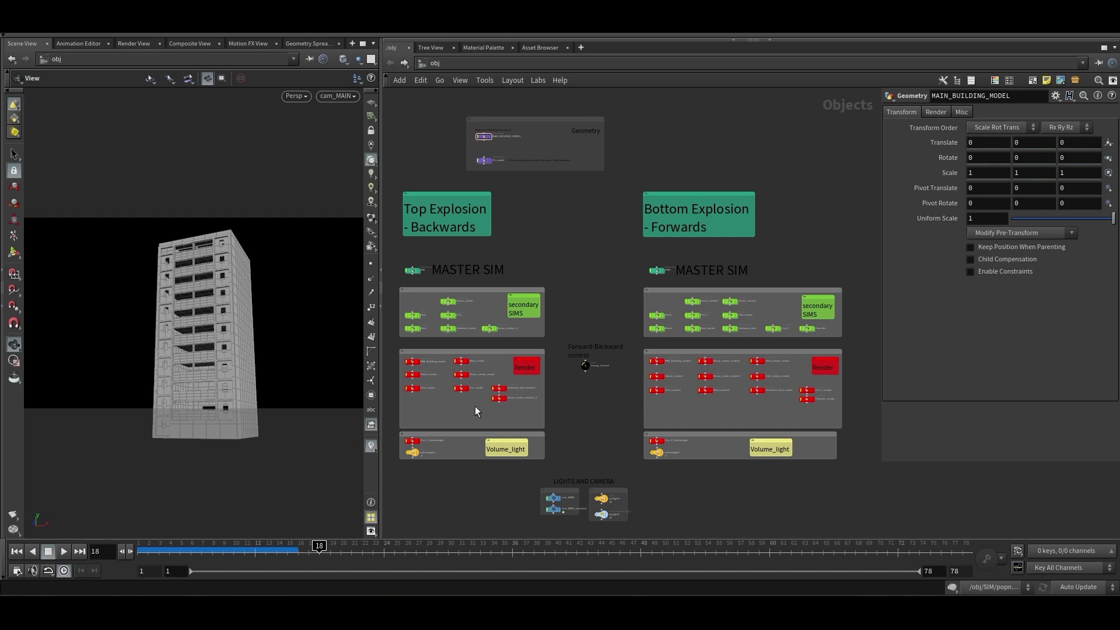
Examine the top explosion's object groups and select the RBD_Building_render object in the Render group
scroll(432, 373, up, 4)
scroll(478, 442, down, 2)
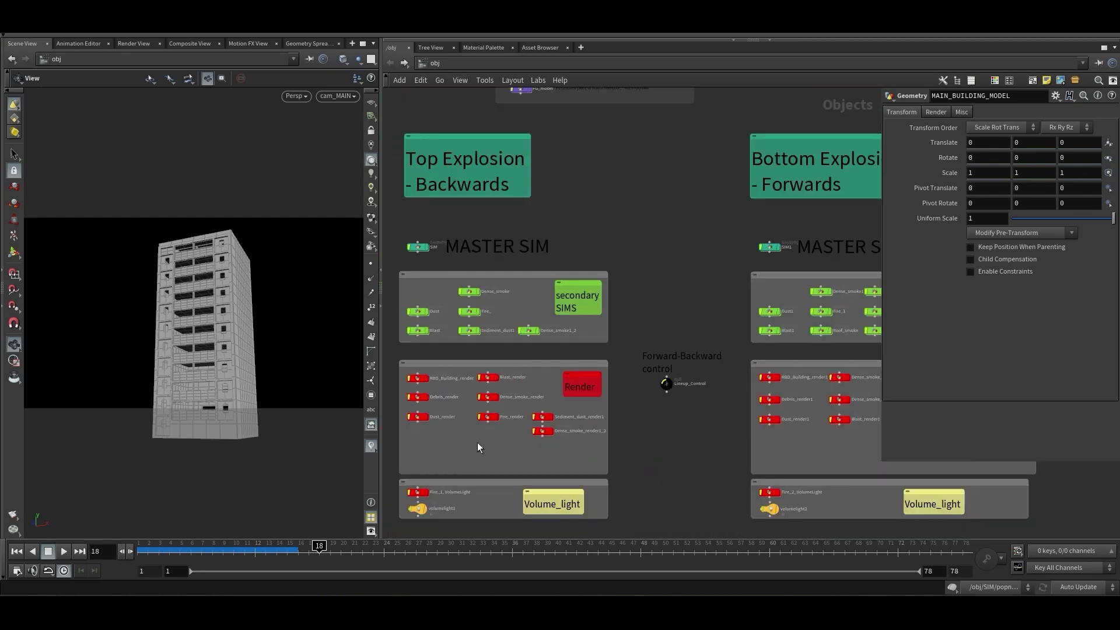
scroll(477, 442, up, 5)
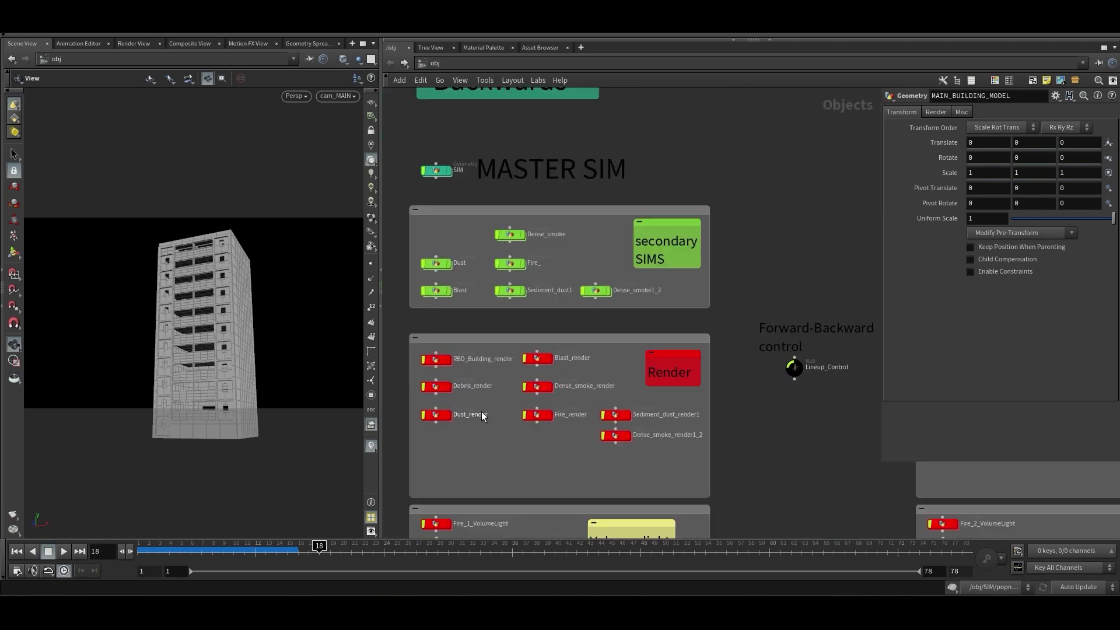
click(418, 318)
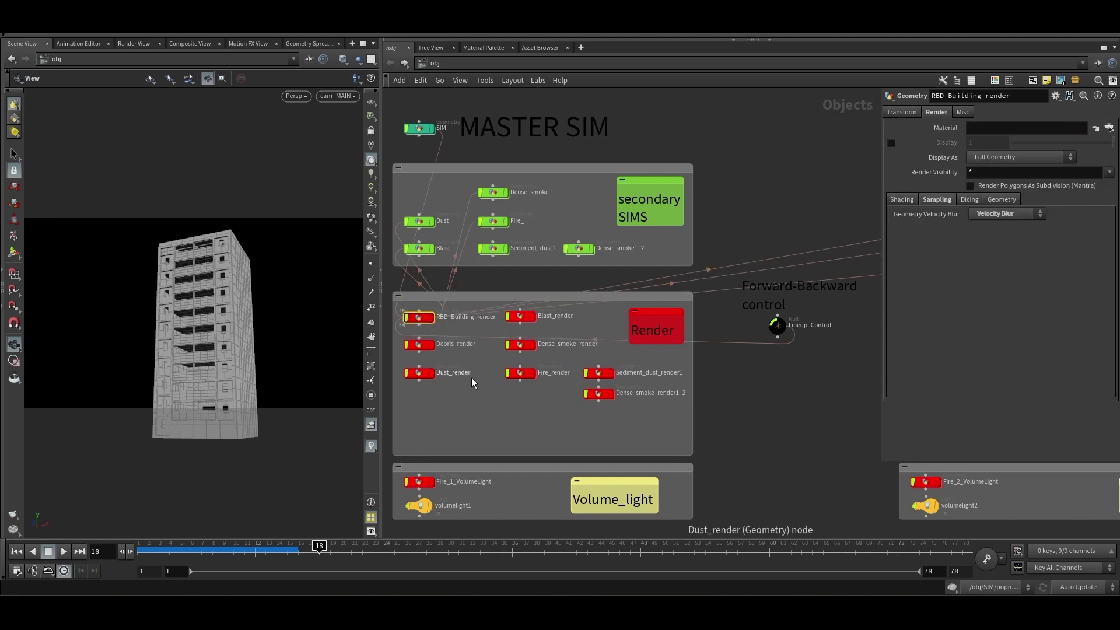
middle_drag(471, 377, 487, 444)
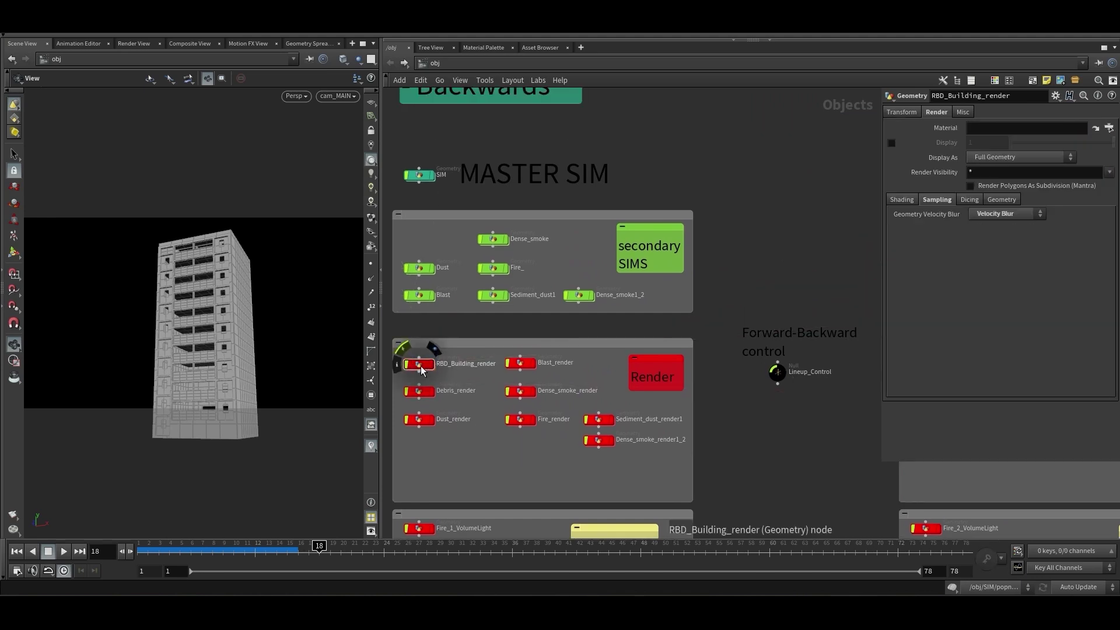
key(h)
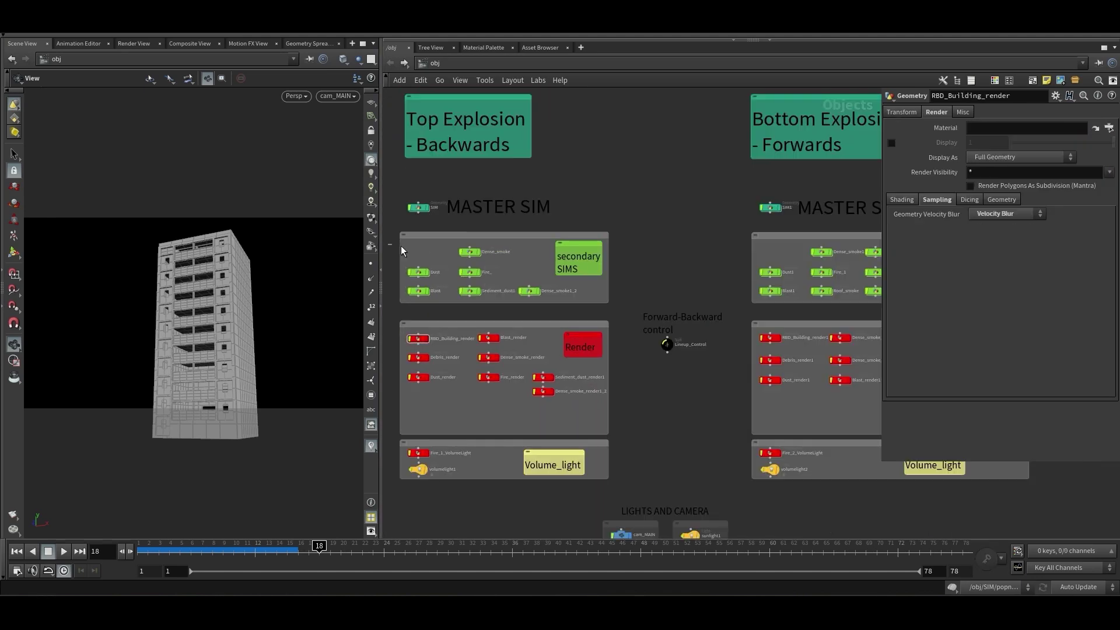
Select the top explosion's secondary SIMS objects and the master SIM object to inspect their dependency links
drag(401, 247, 547, 300)
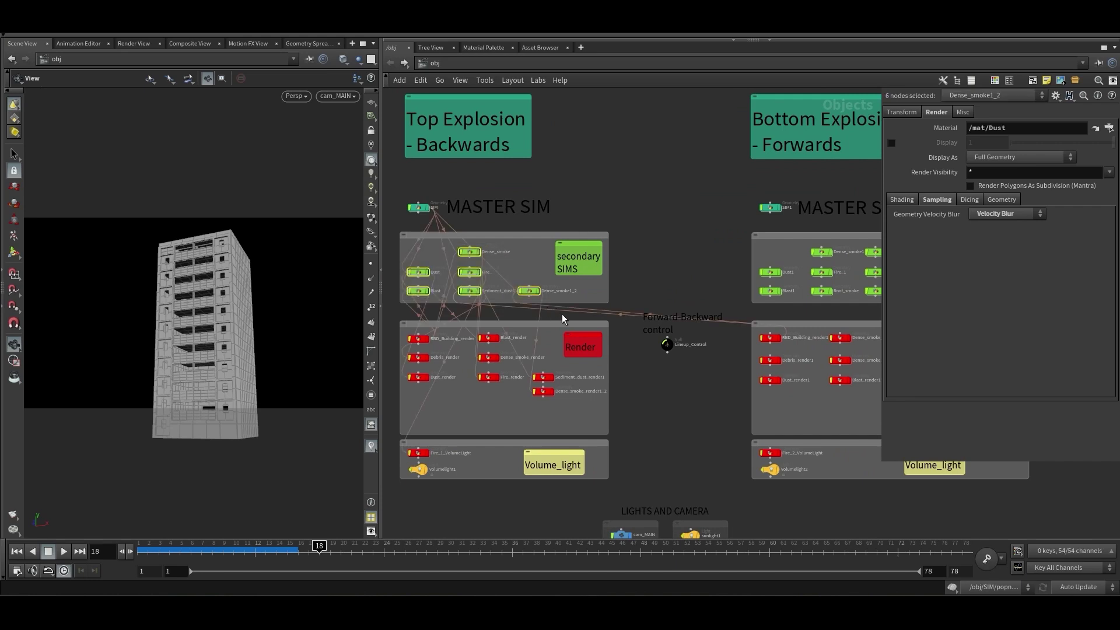
click(561, 314)
drag(391, 244, 544, 302)
click(418, 207)
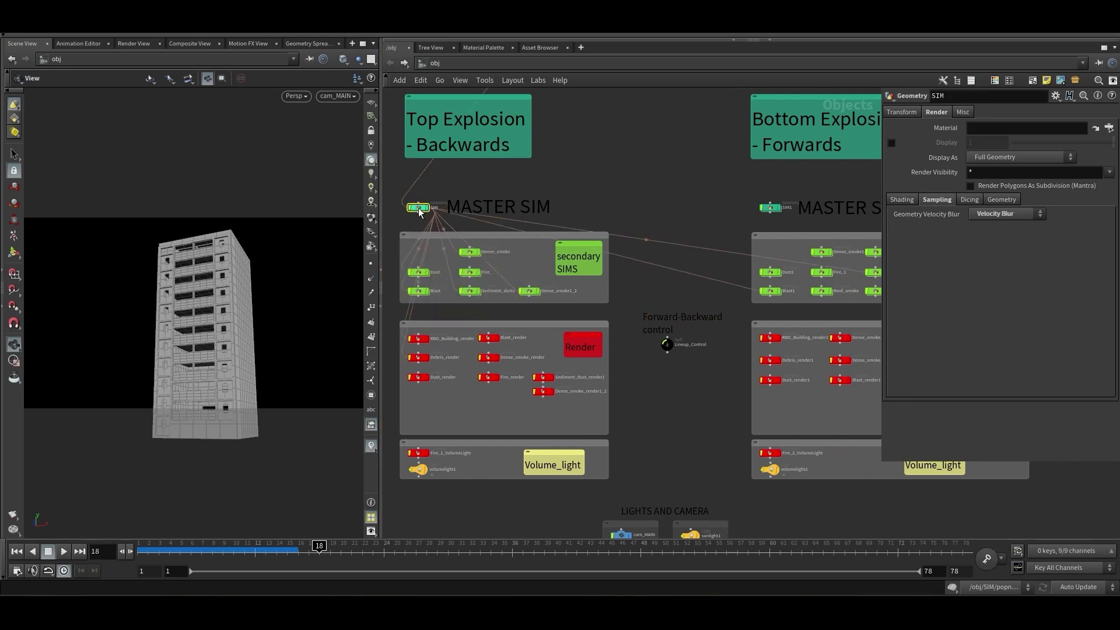
drag(390, 245, 539, 302)
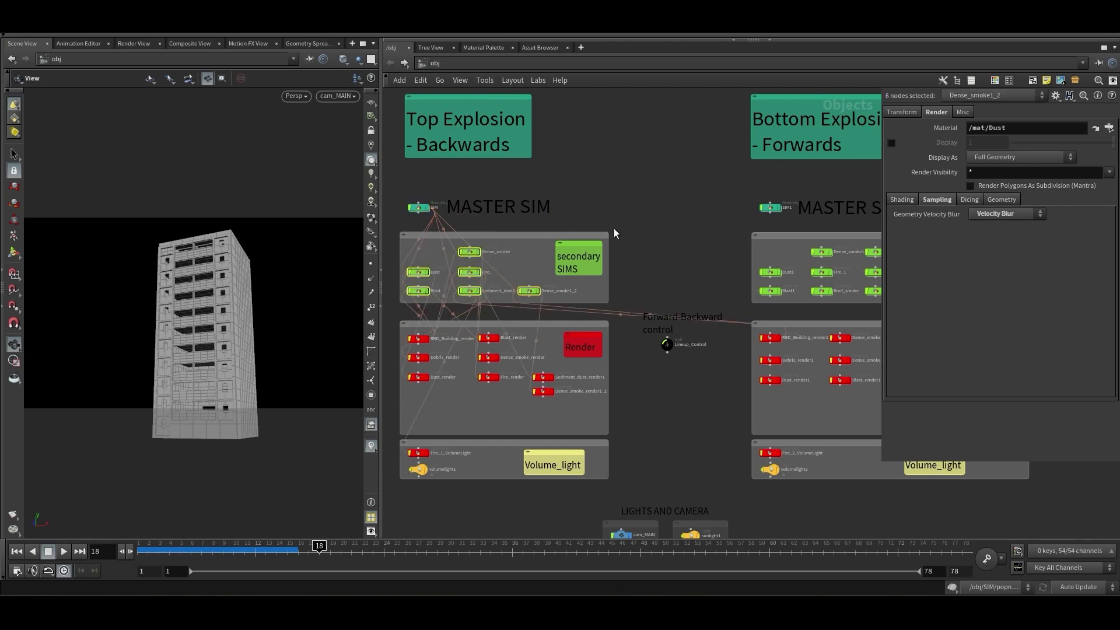
click(503, 317)
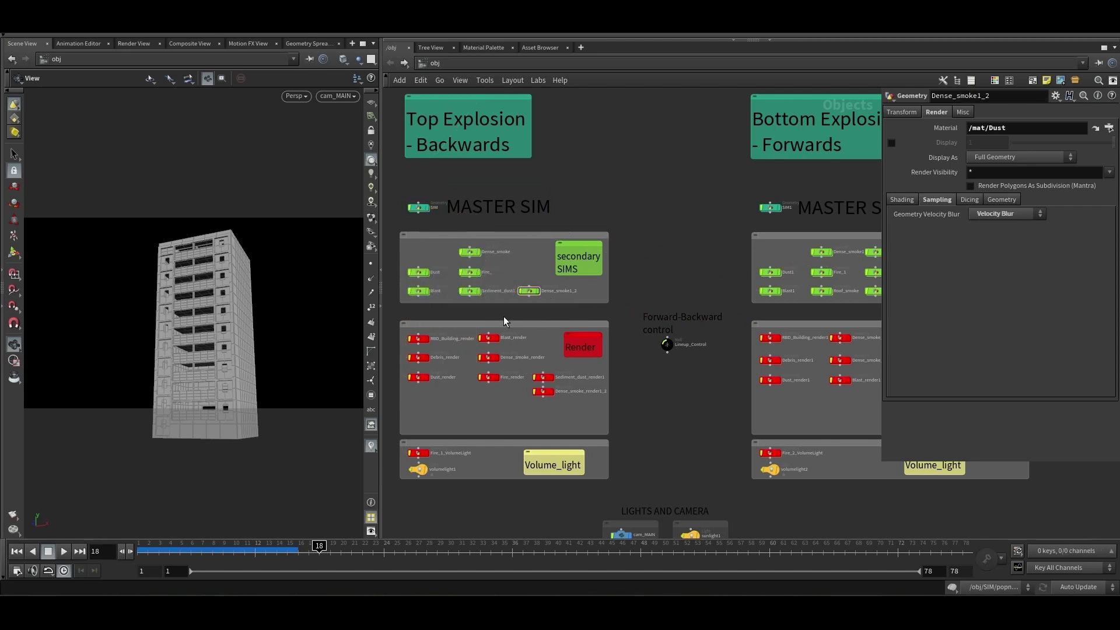
Enter the RBD_Building_render network and display object_merge3, which imports /obj/SIM/Big_edge_damage_rbd
click(419, 338)
scroll(418, 341, up, 2)
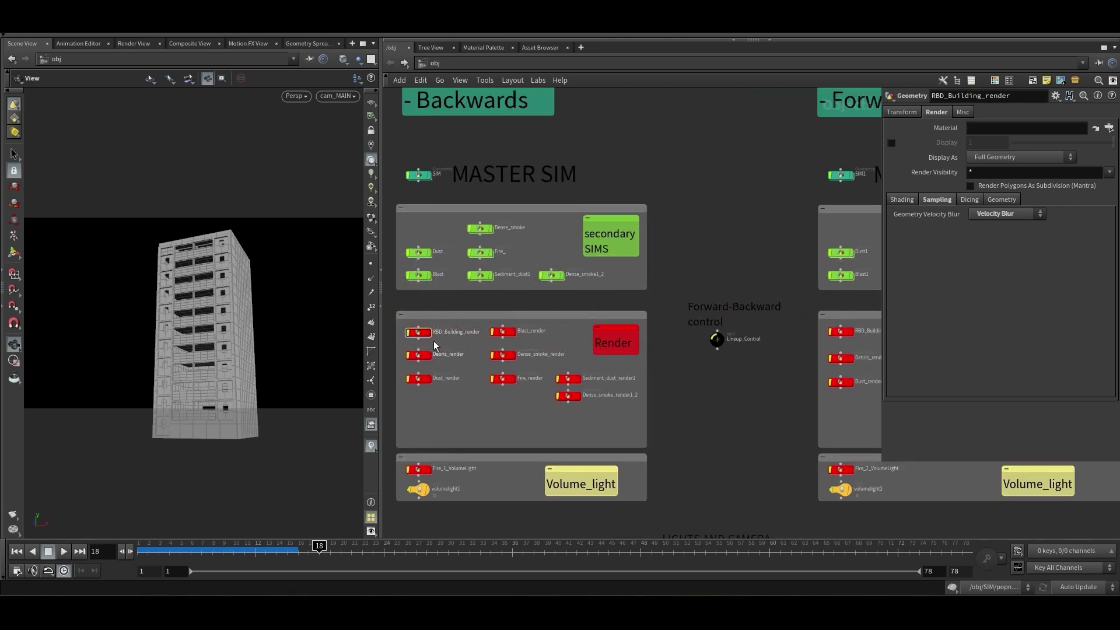
double_click(418, 332)
middle_drag(479, 297, 468, 317)
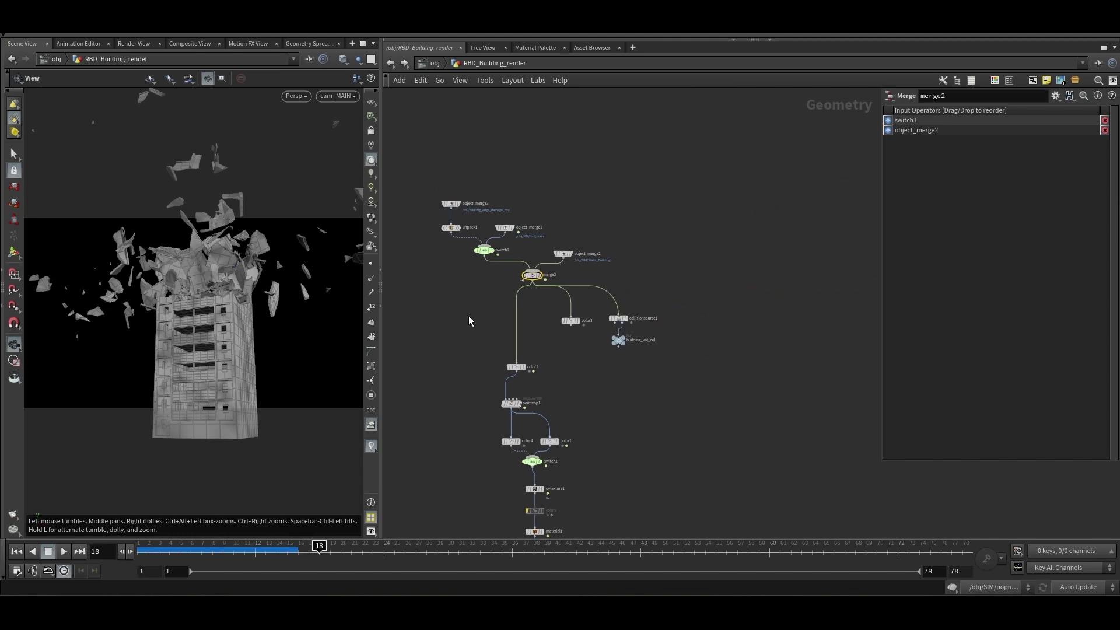
scroll(485, 273, up, 3)
click(436, 152)
drag(438, 142, 391, 169)
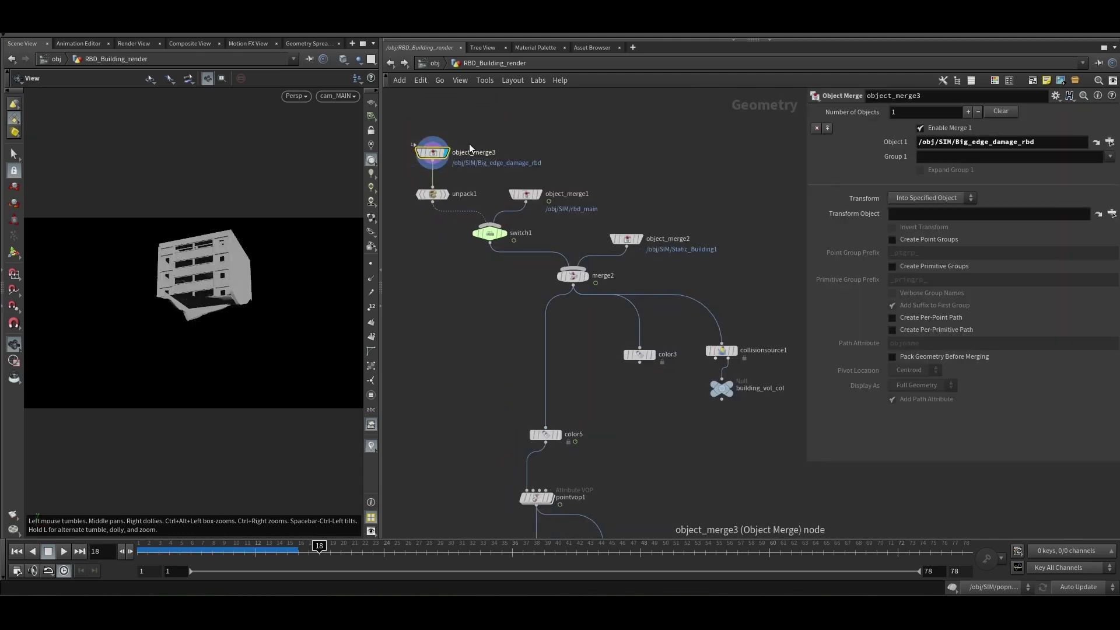
drag(478, 129, 418, 165)
Display object_merge1, select switch1, and scrub frames 1 to 3 to check its keyframed input selection
click(537, 194)
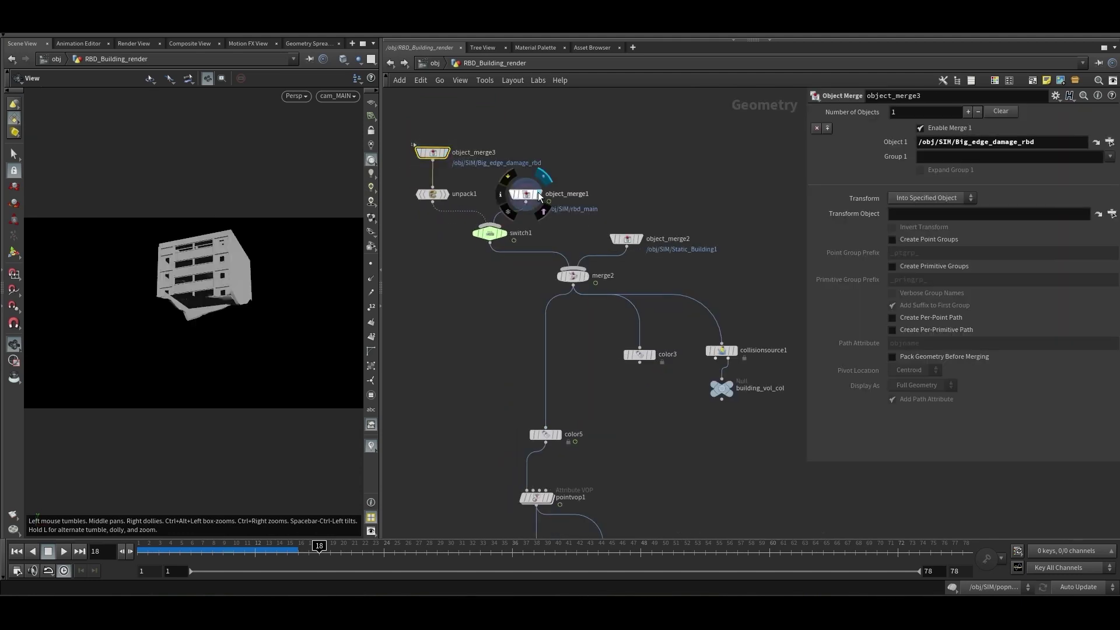
drag(516, 210, 484, 234)
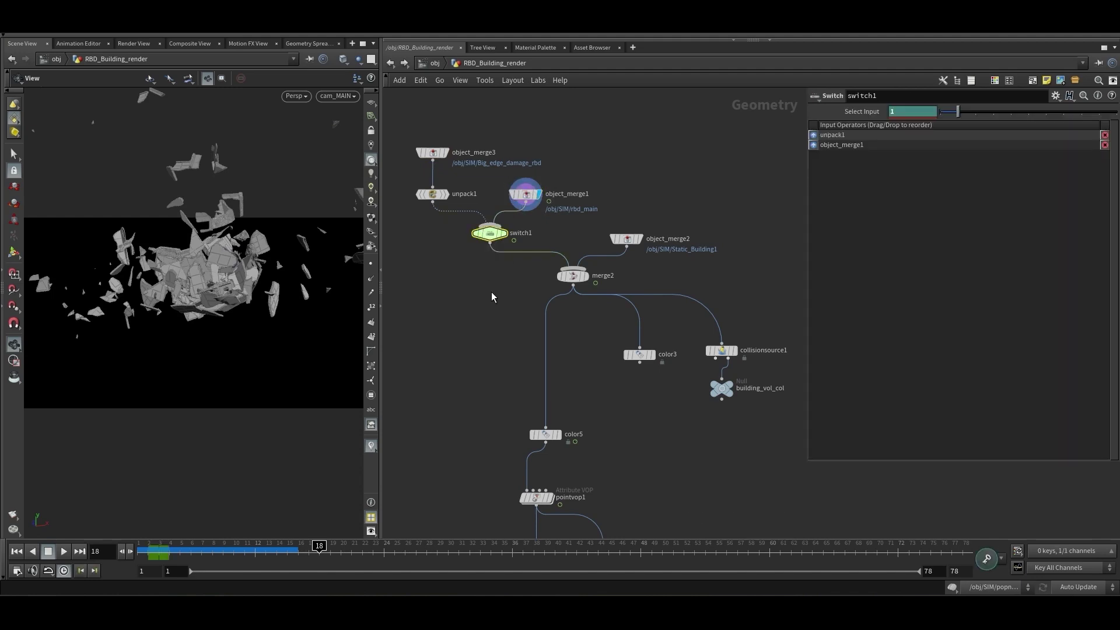
click(150, 557)
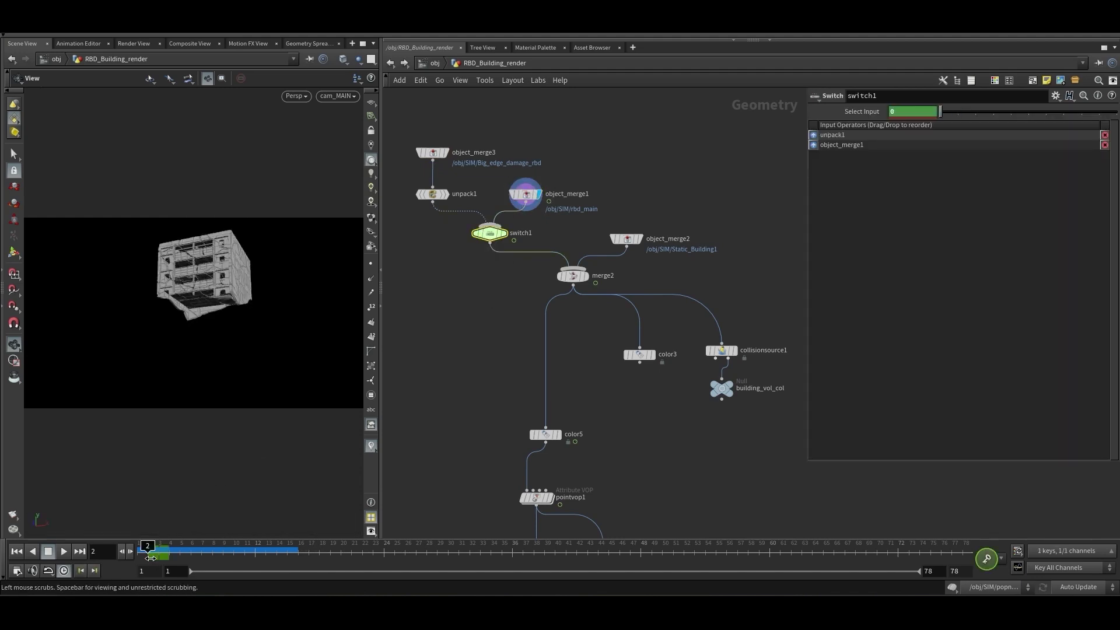
mouse_move(150, 558)
mouse_down()
mouse_move(137, 560)
mouse_move(156, 559)
mouse_up()
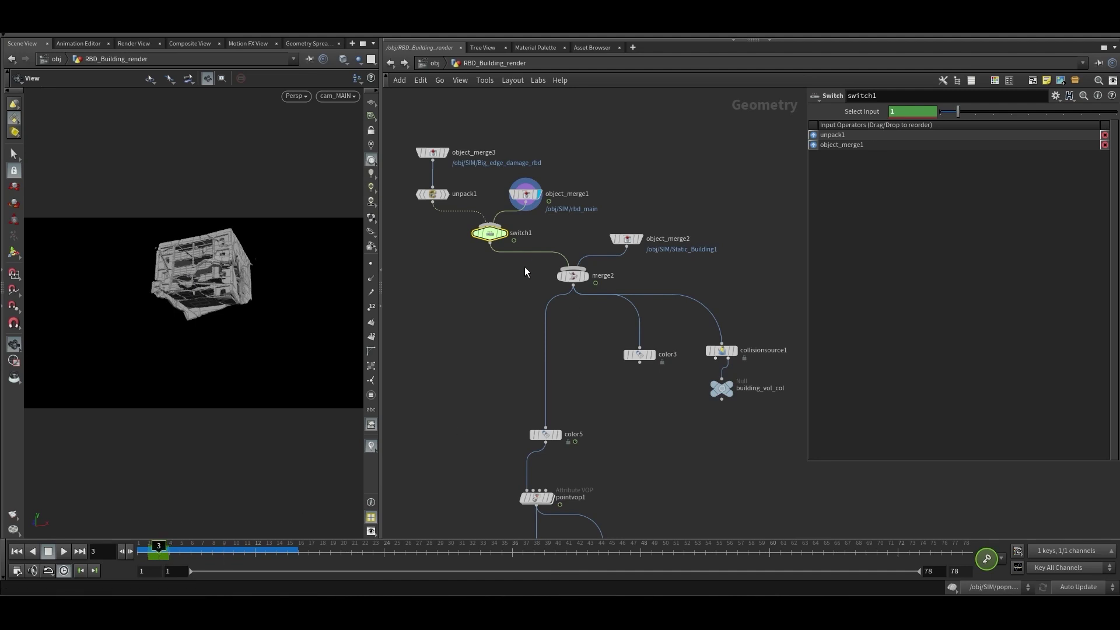
mouse_move(147, 558)
mouse_down()
mouse_move(178, 548)
mouse_move(140, 560)
mouse_up()
middle_drag(641, 239, 604, 197)
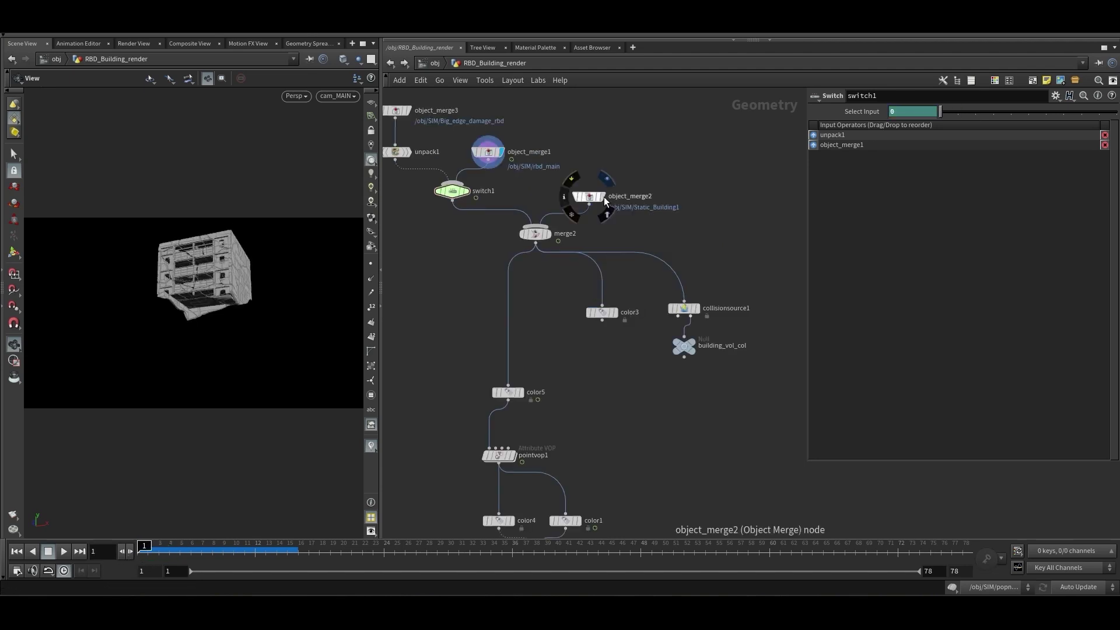
Display object_merge2, which imports /obj/SIM/Static_Building1, and display merge2, which combines it with switch1
click(584, 205)
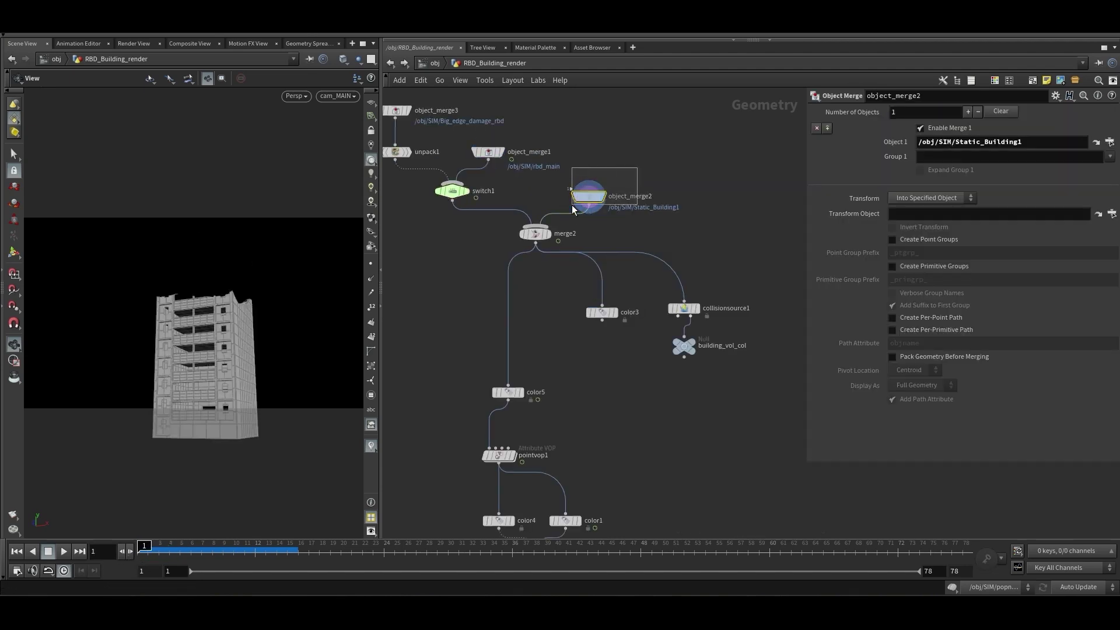
drag(572, 206, 572, 208)
drag(625, 170, 568, 212)
scroll(552, 313, down, 2)
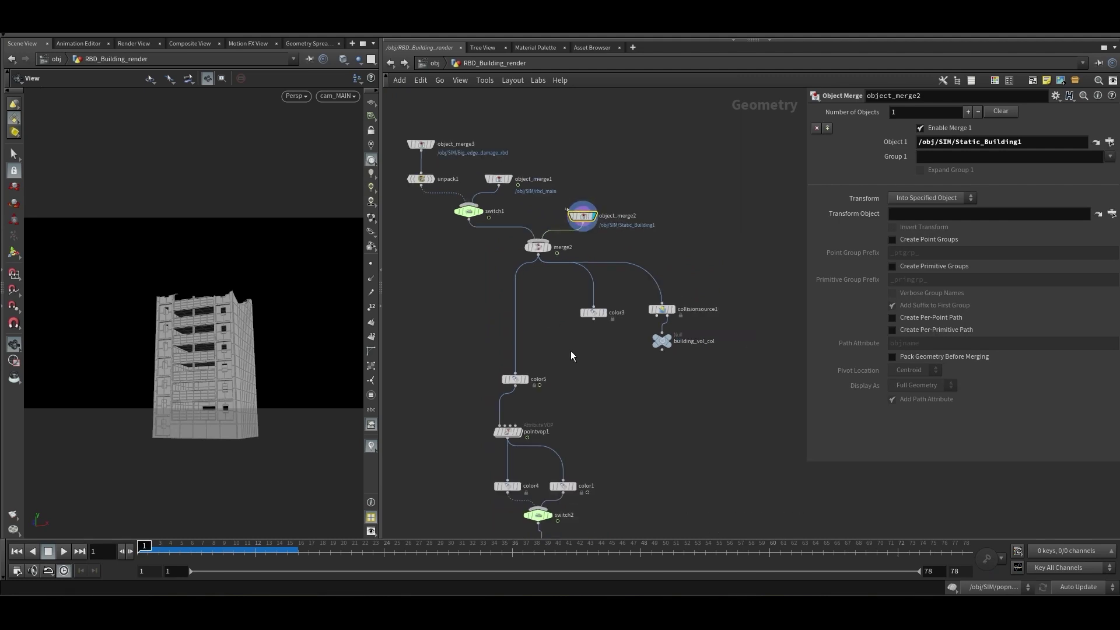
middle_drag(570, 351, 570, 282)
click(545, 180)
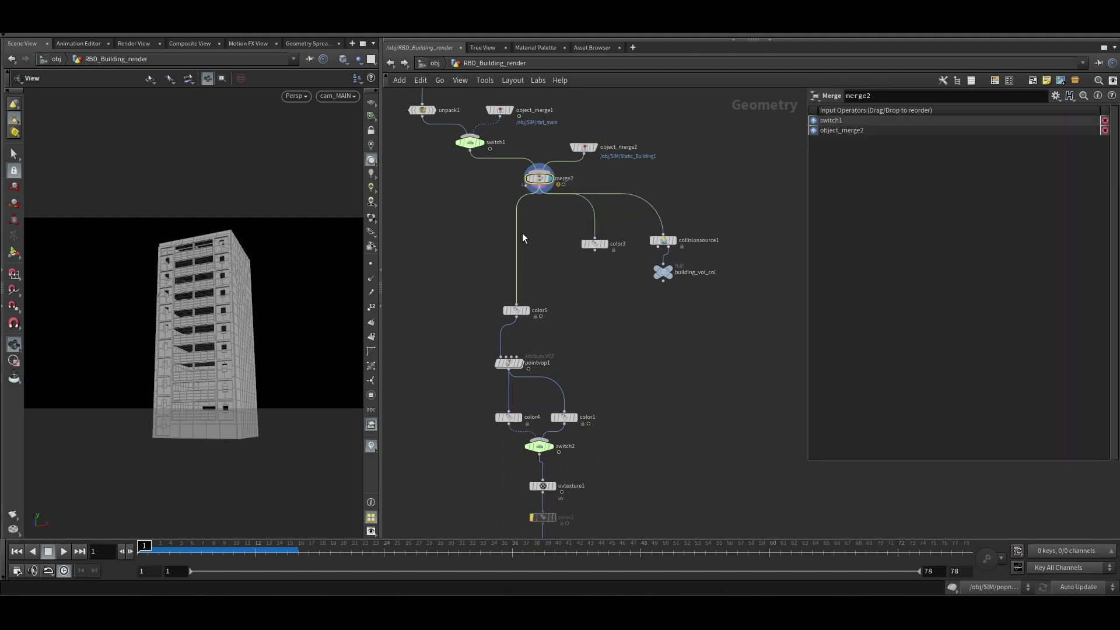
Inspect the color5 and pointvop1 settings and widen the 3D scene view
middle_drag(523, 238, 499, 119)
click(492, 191)
drag(381, 208, 435, 208)
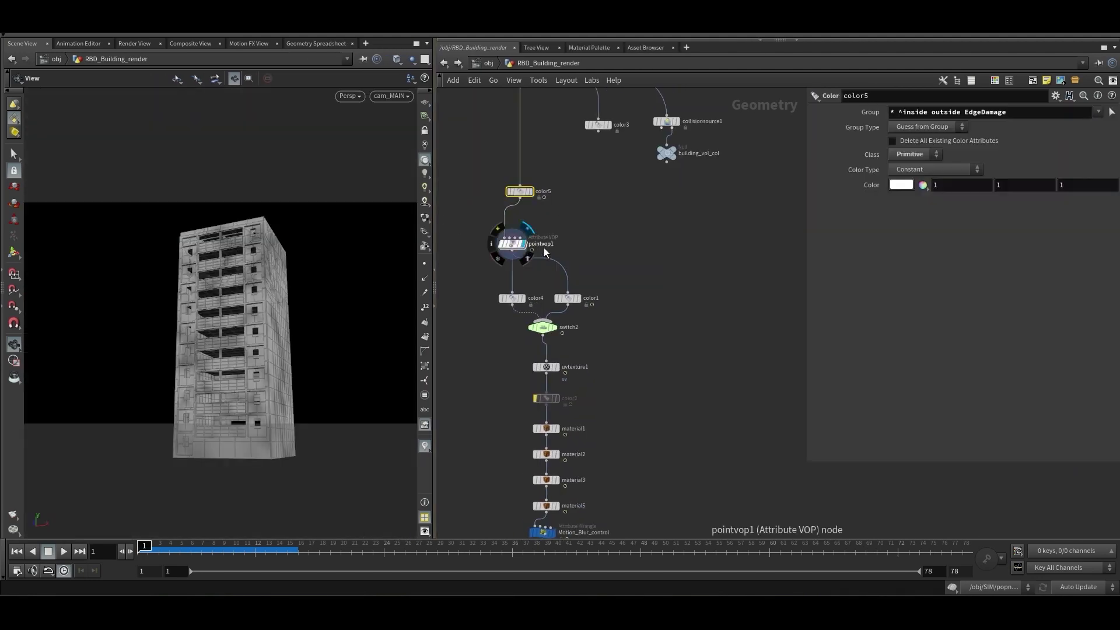
click(516, 245)
middle_drag(496, 388, 473, 317)
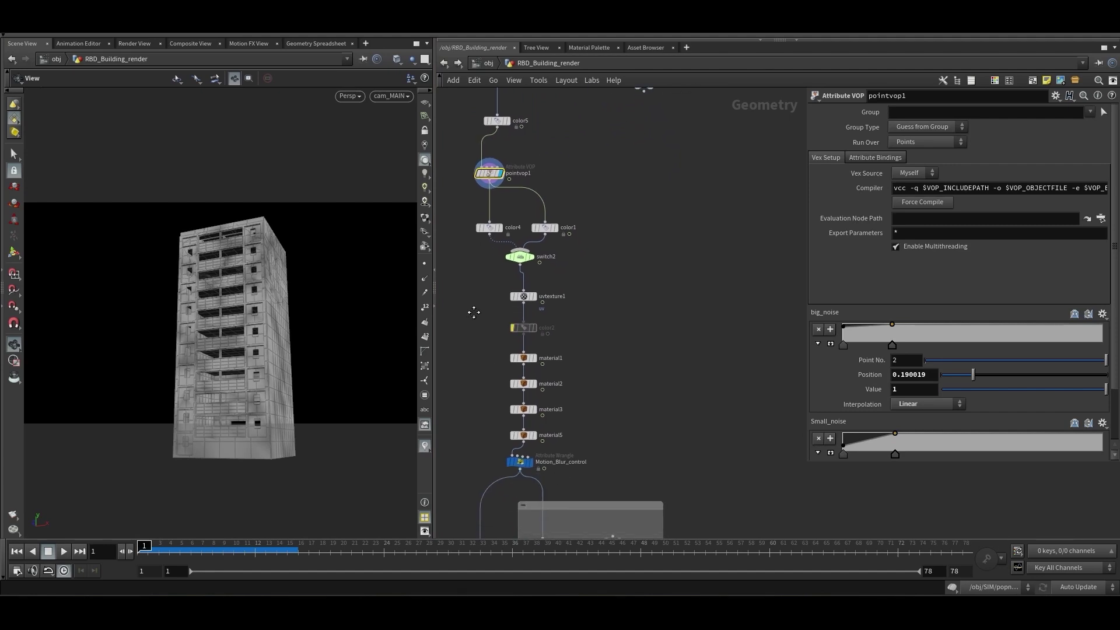
Display uvtexture1 and select the material1, material2, material3 and material5 nodes below it
drag(490, 178, 500, 174)
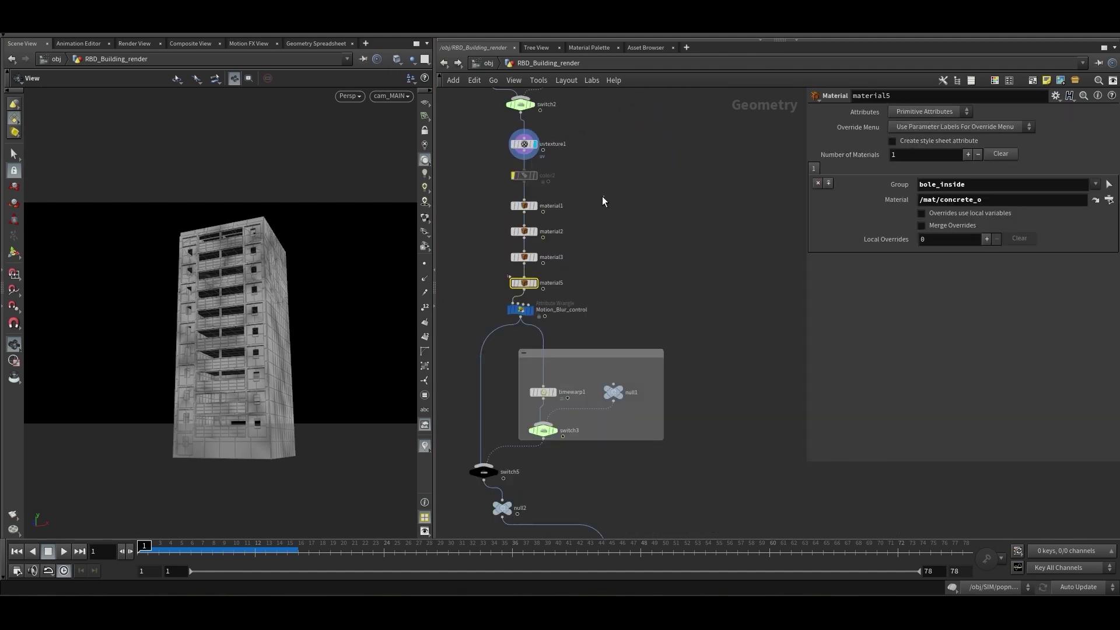
drag(603, 197, 499, 288)
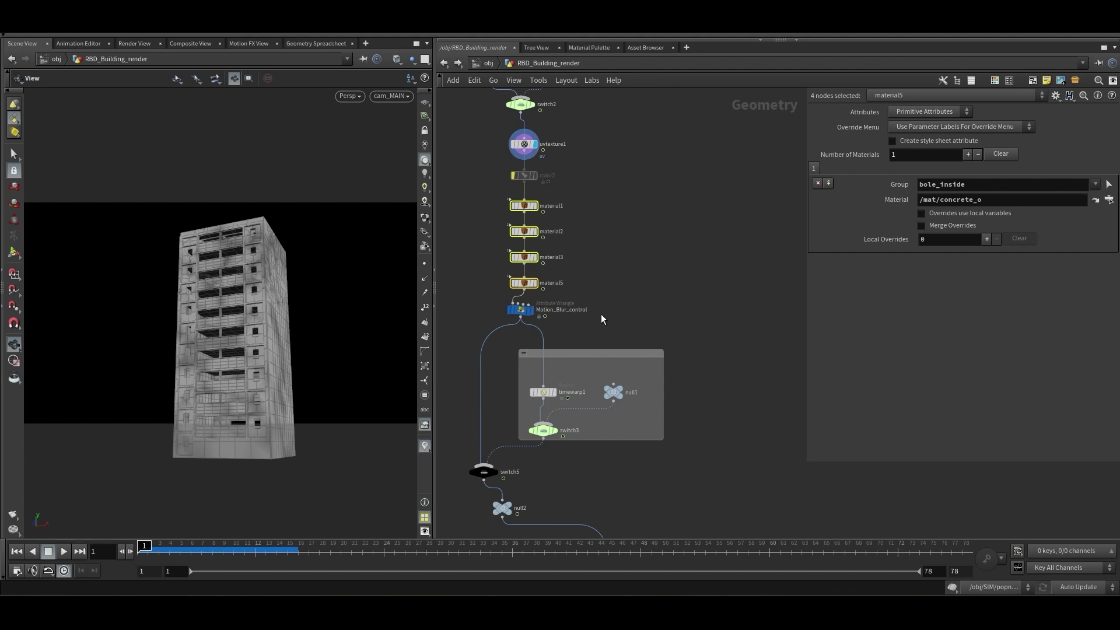
middle_drag(603, 319, 619, 251)
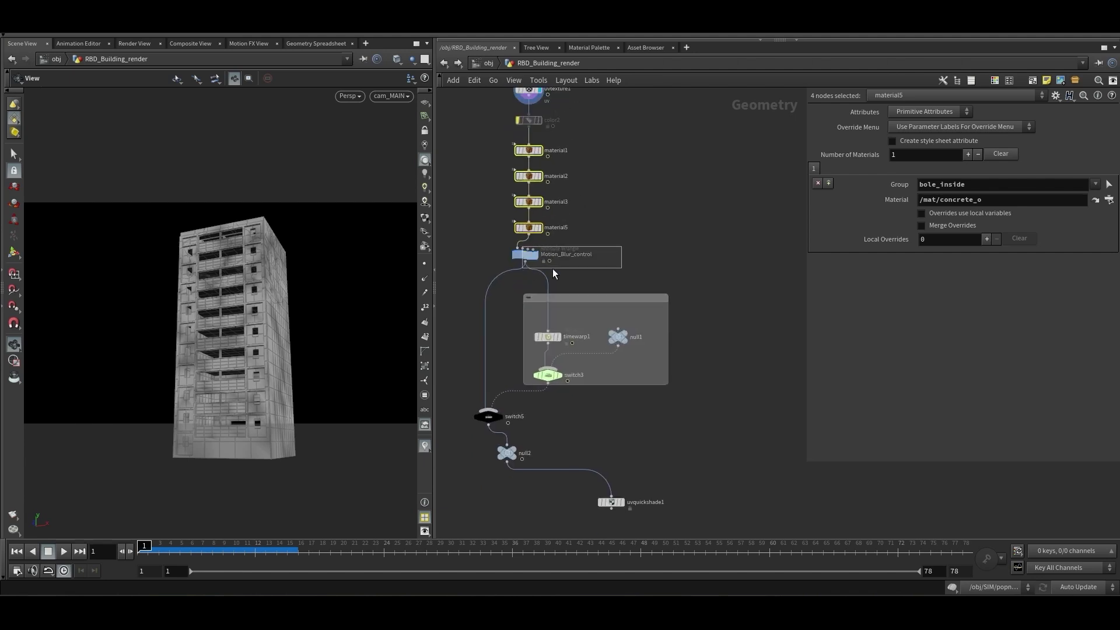
Inspect the Motion_Blur_control wrangle's velocity expression and bypass the node
drag(553, 269, 513, 267)
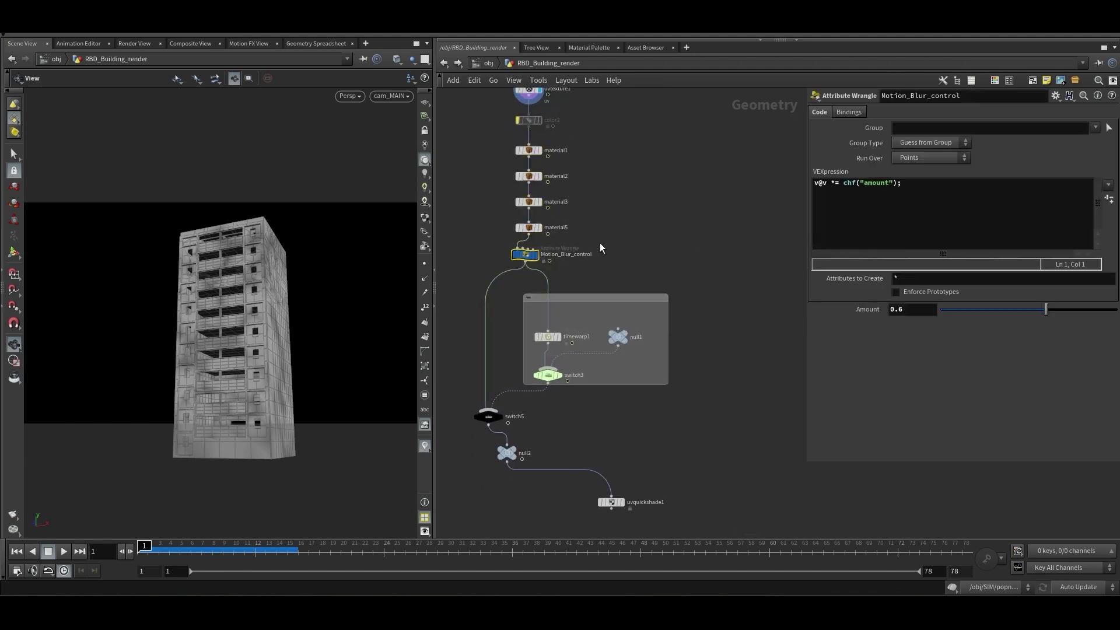
drag(526, 254, 530, 261)
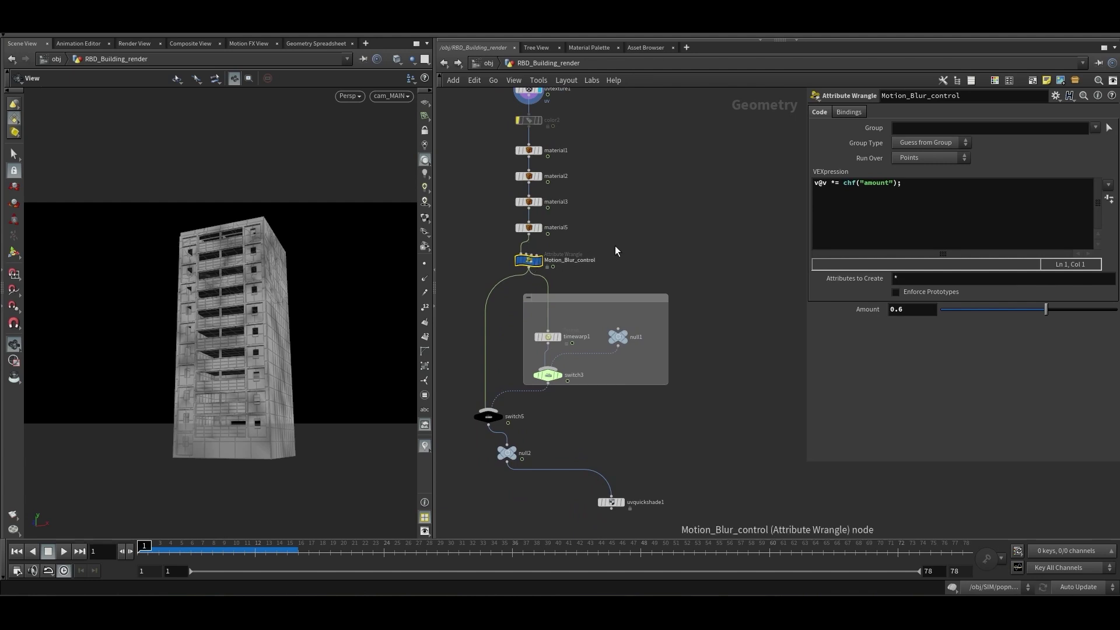
mouse_move(532, 267)
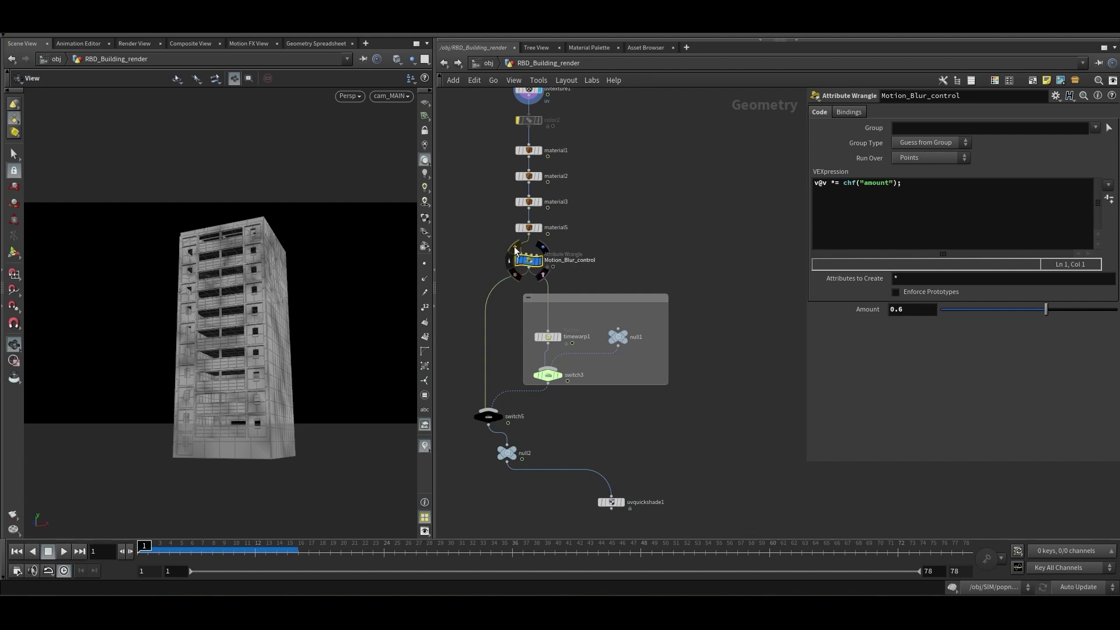
middle_drag(601, 273, 595, 247)
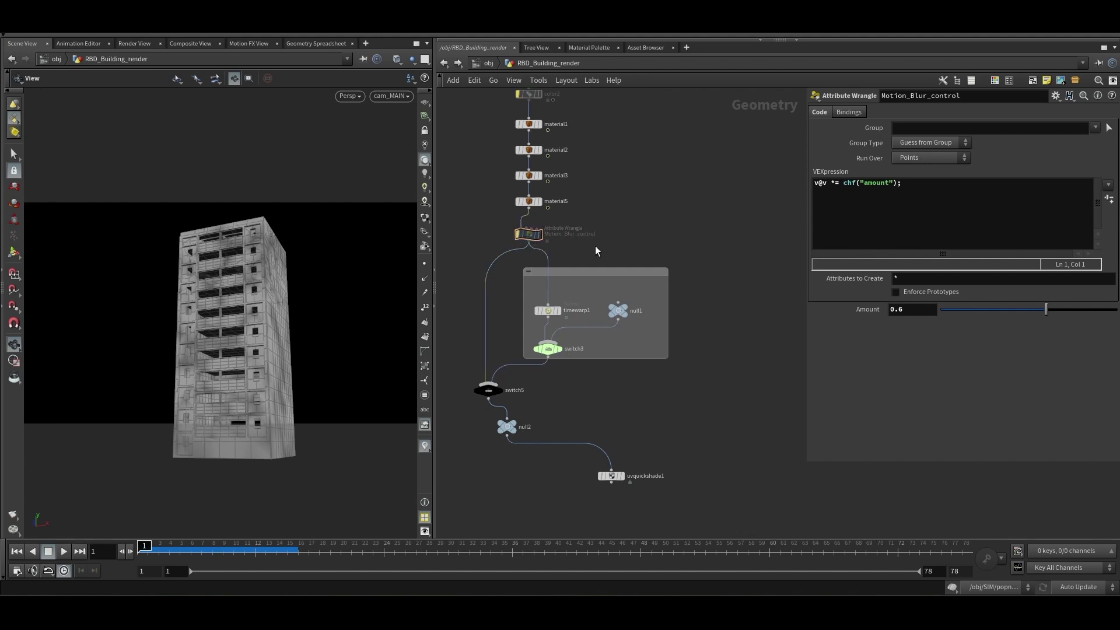
Display null2, select switch5 and the boxed timewarp1, null1 and switch3 nodes, and return to the object level
click(507, 426)
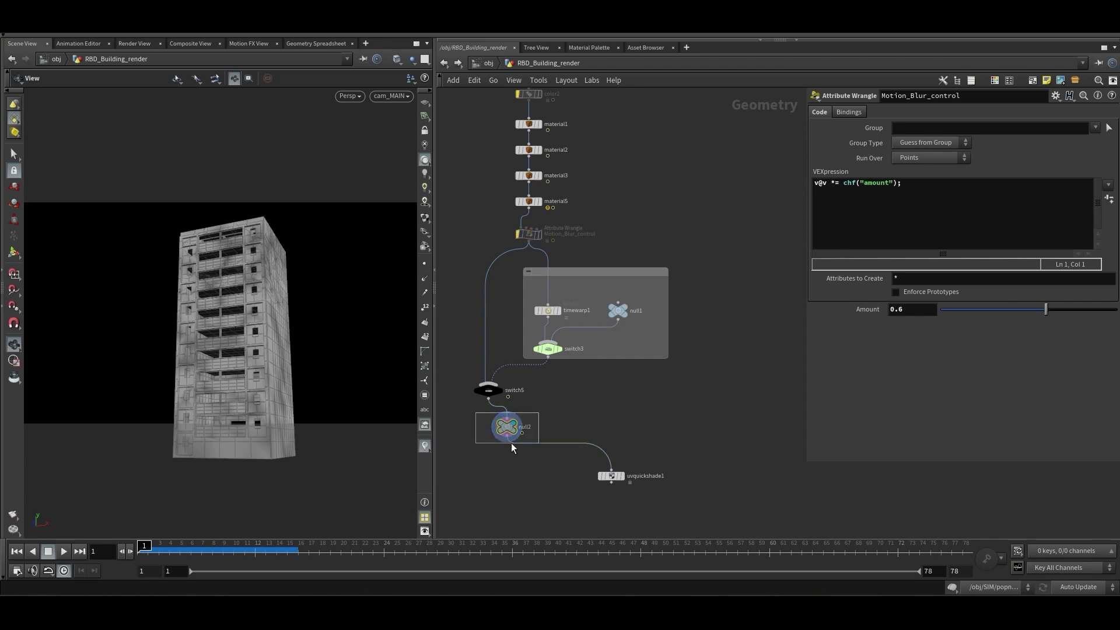
drag(461, 254, 676, 404)
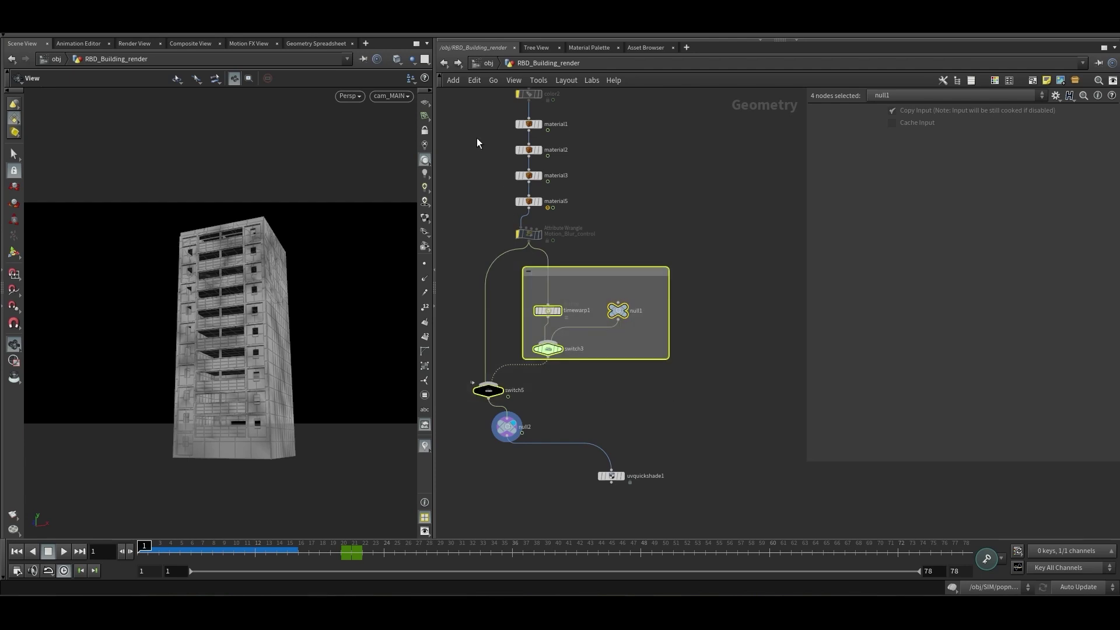
click(446, 62)
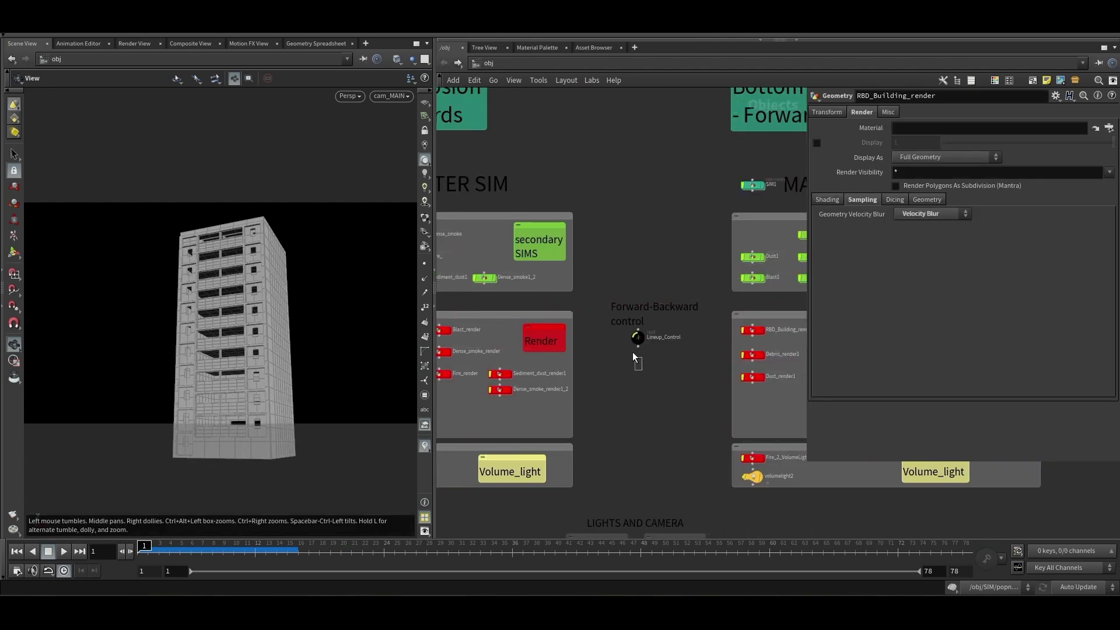
Select the Lineup_Control null under Forward-Backward control to inspect its Lineup parameter
click(638, 337)
click(649, 385)
scroll(599, 408, down, 1)
middle_drag(600, 408, 712, 387)
scroll(713, 386, up, 1)
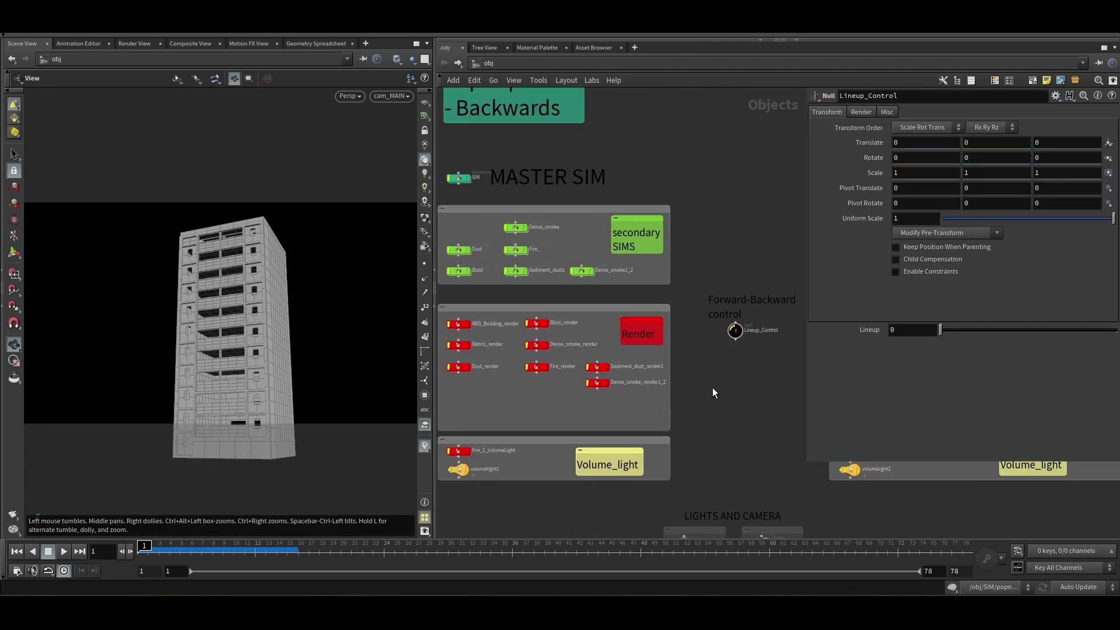
Revisit the RBD_Building_render network, return to the object level and select Lineup_Control to inspect its dependency links
double_click(461, 326)
drag(458, 250, 694, 403)
click(744, 404)
key(u)
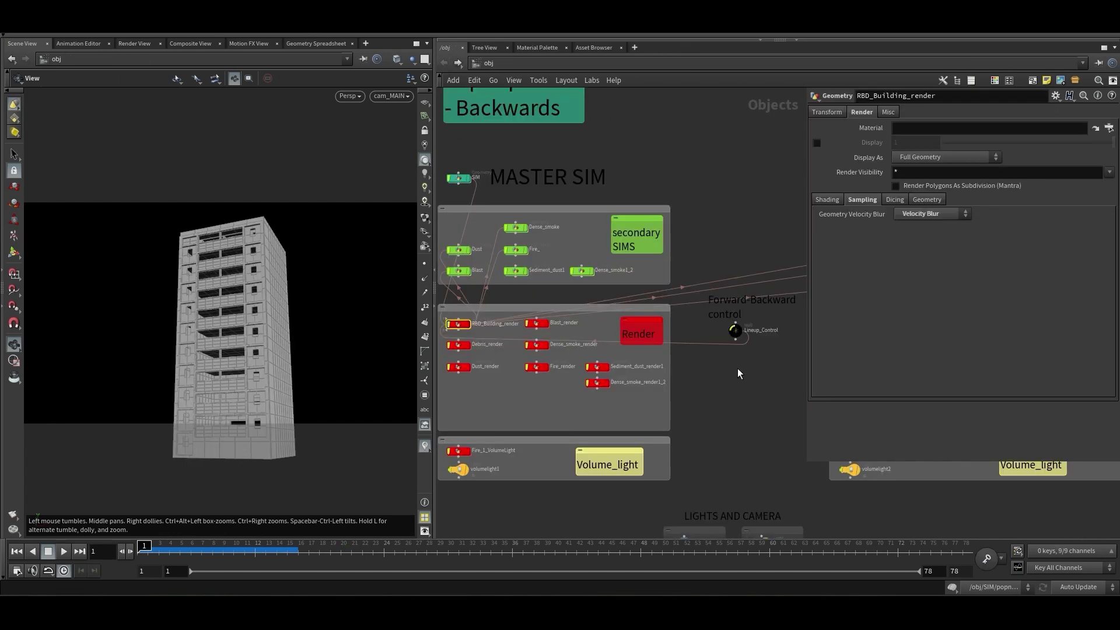
click(730, 330)
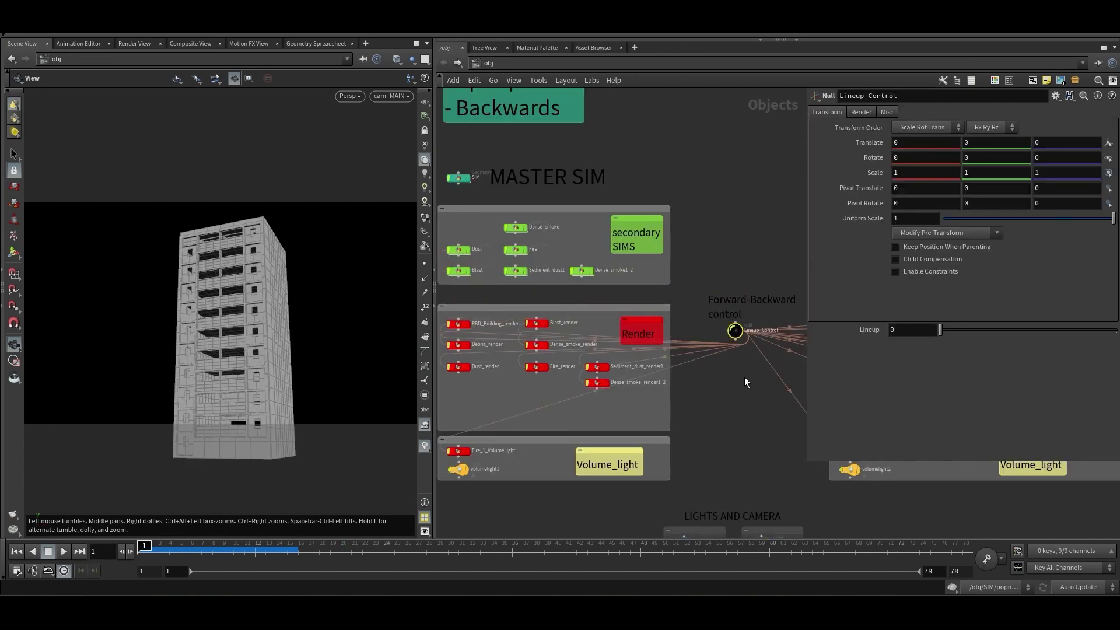
Re-enter RBD_Building_render to review the timewarp1 and switch5 section, and go back to the object level
double_click(459, 325)
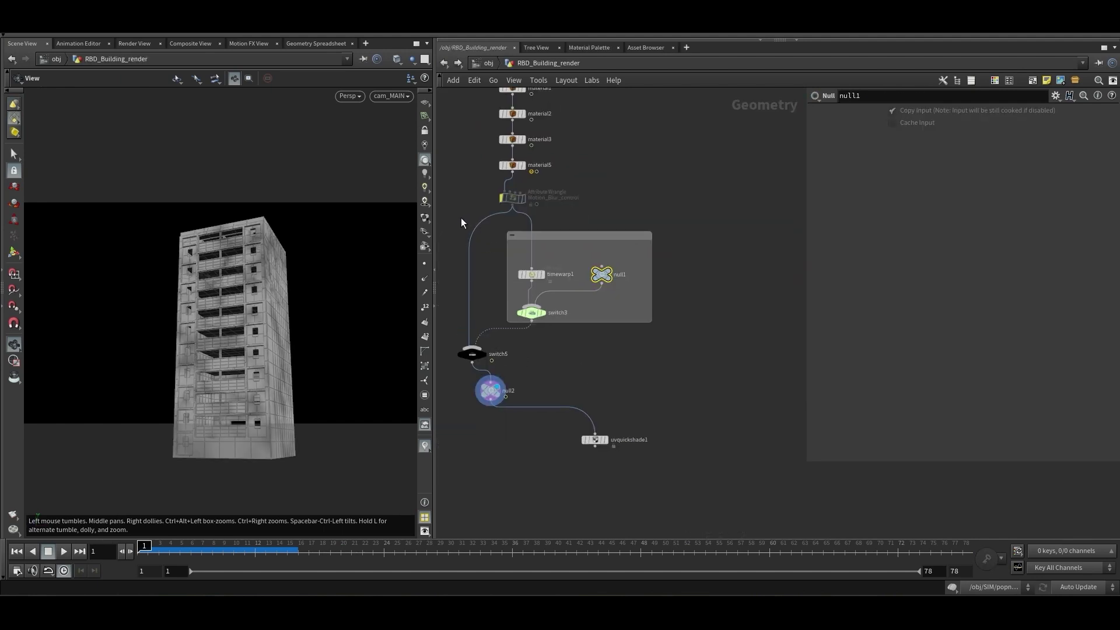
drag(538, 274, 662, 404)
key(u)
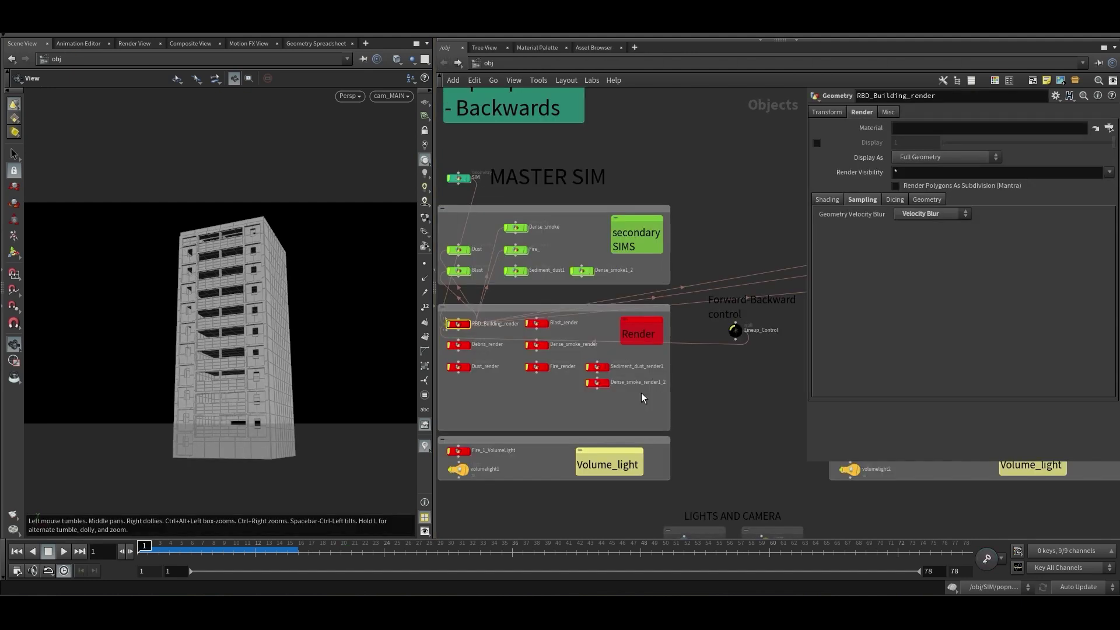
Select Lineup_Control, examine its links to the top and bottom explosions' render objects, and clear the selection
click(735, 331)
key(h)
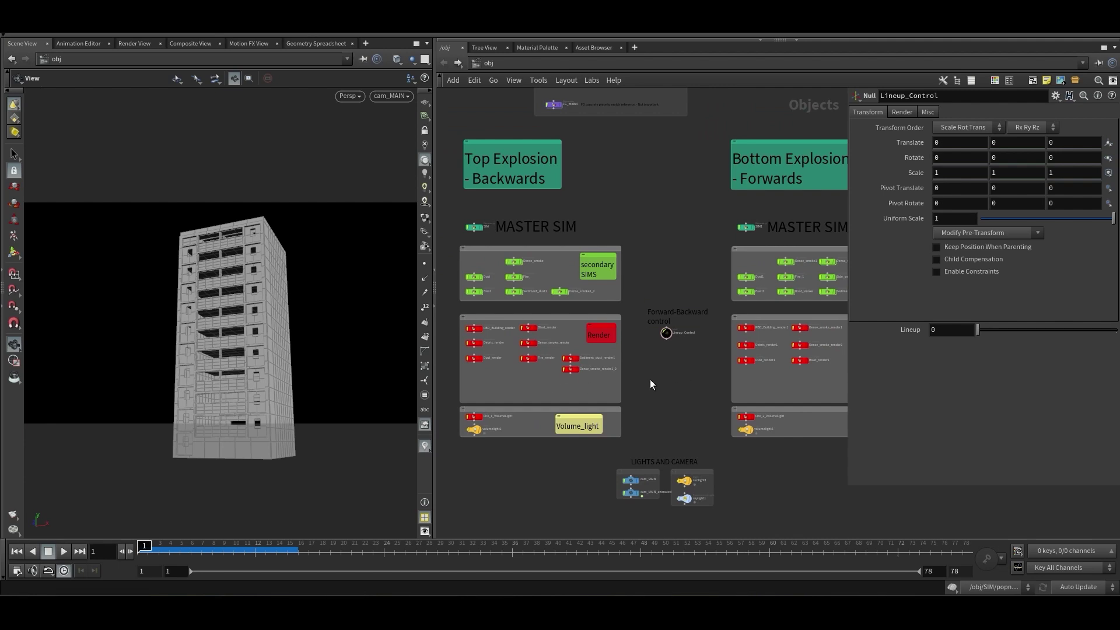
click(665, 333)
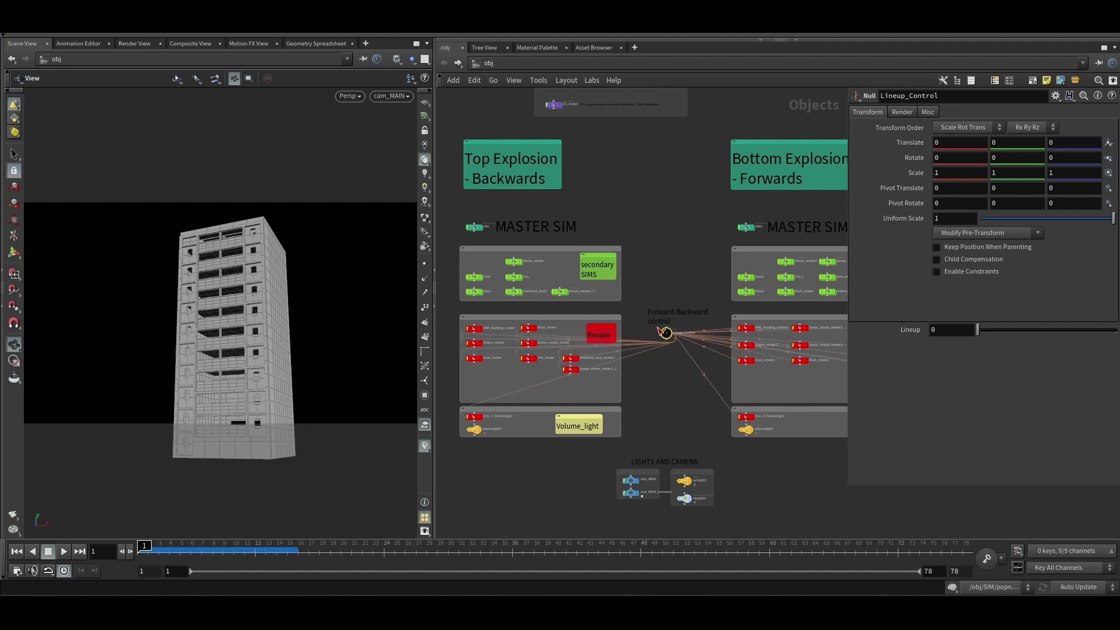
click(681, 363)
key(h)
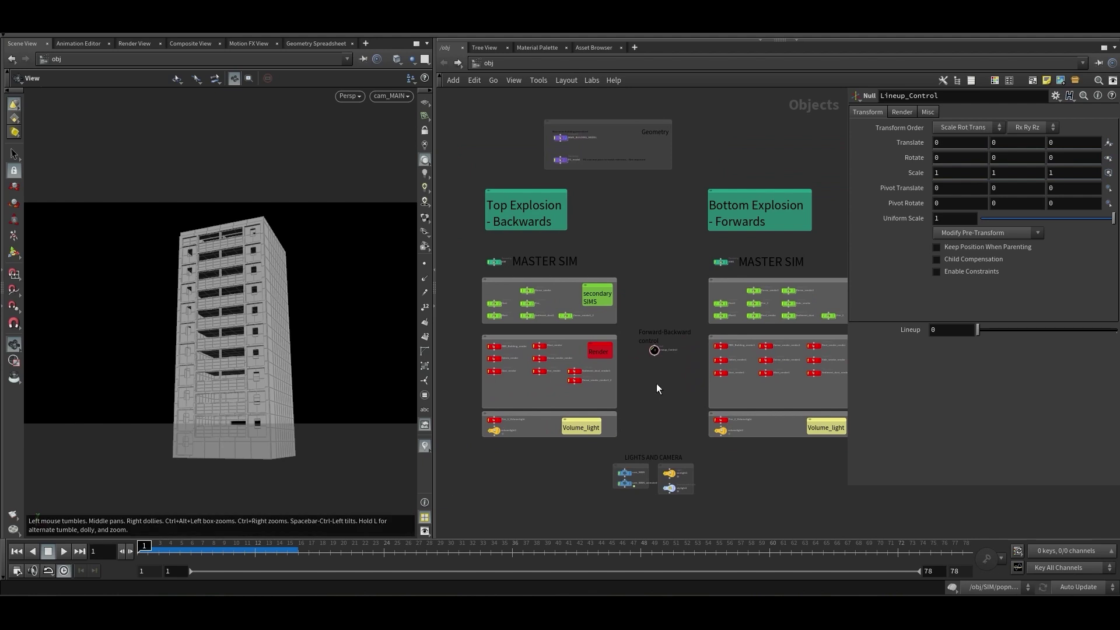
Enter the top explosion's RBD_Building_render network, select its null2 output node, and return to the object level
scroll(502, 344, up, 5)
double_click(484, 324)
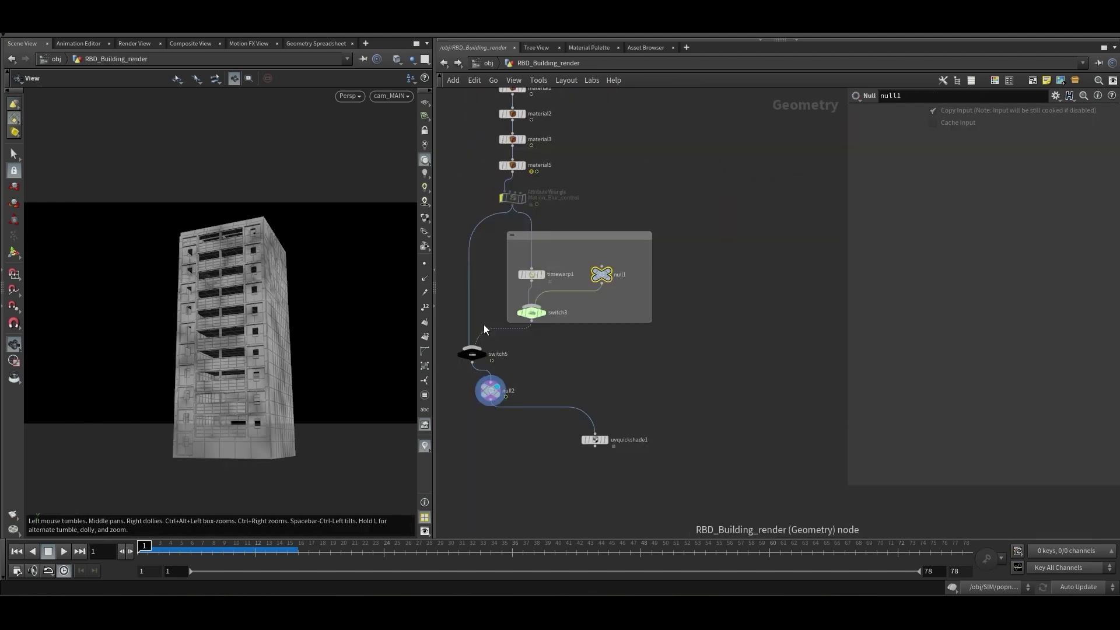
drag(474, 386, 480, 380)
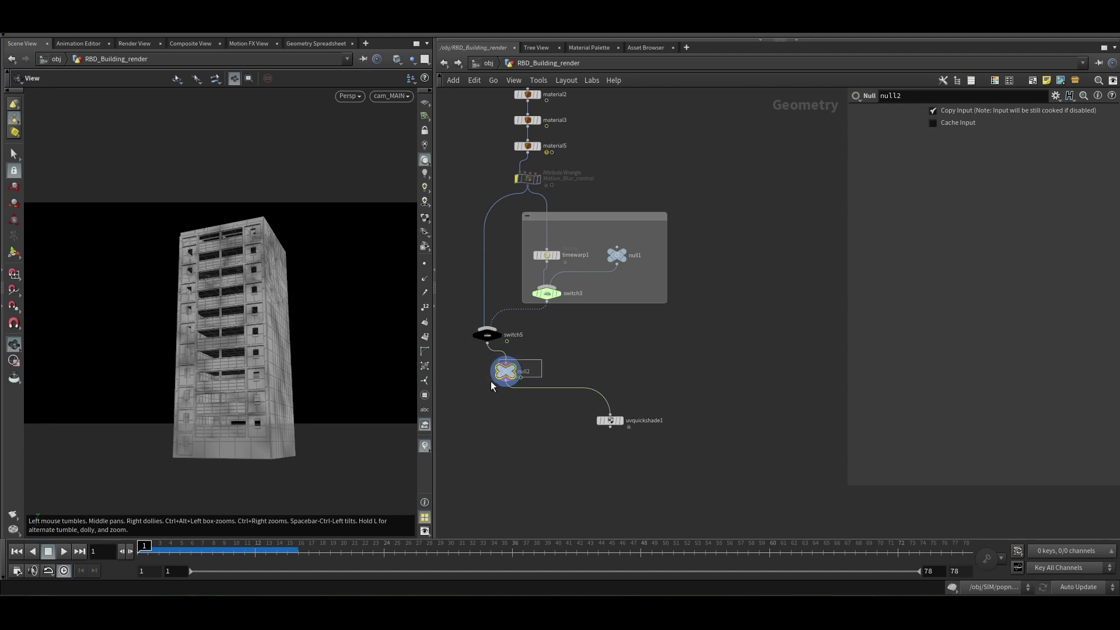
key(u)
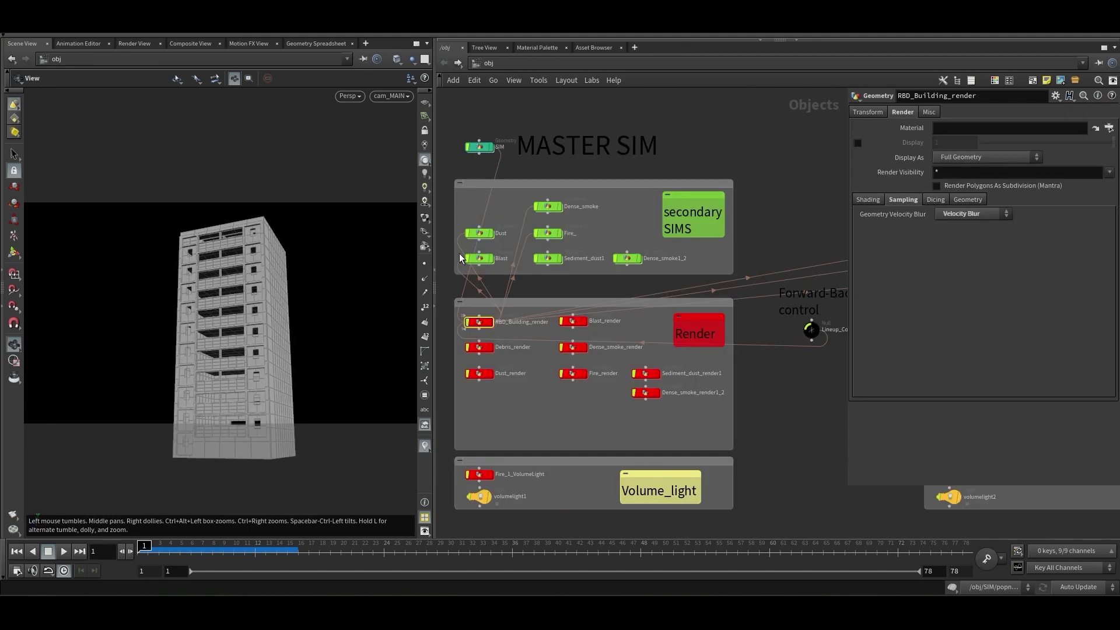
Review the Geometry group's MAIN_BUILDING_MODEL and FG_model, and display RBD_Building_render in the top explosion's Render group
scroll(500, 140, down, 1)
middle_drag(502, 124, 490, 318)
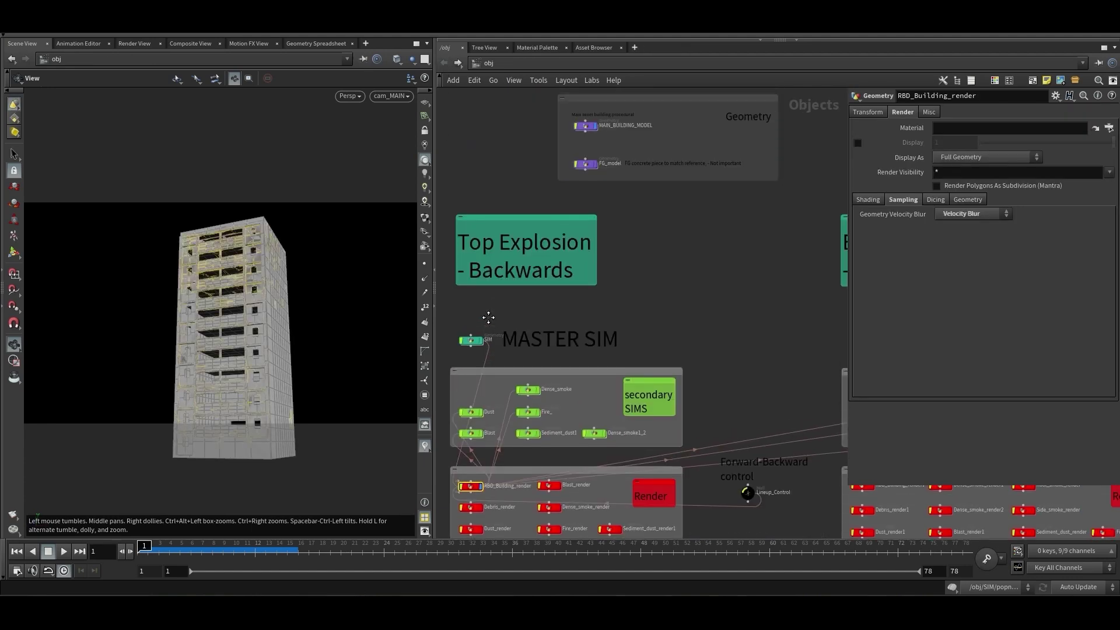
middle_drag(530, 177, 480, 238)
scroll(559, 175, up, 3)
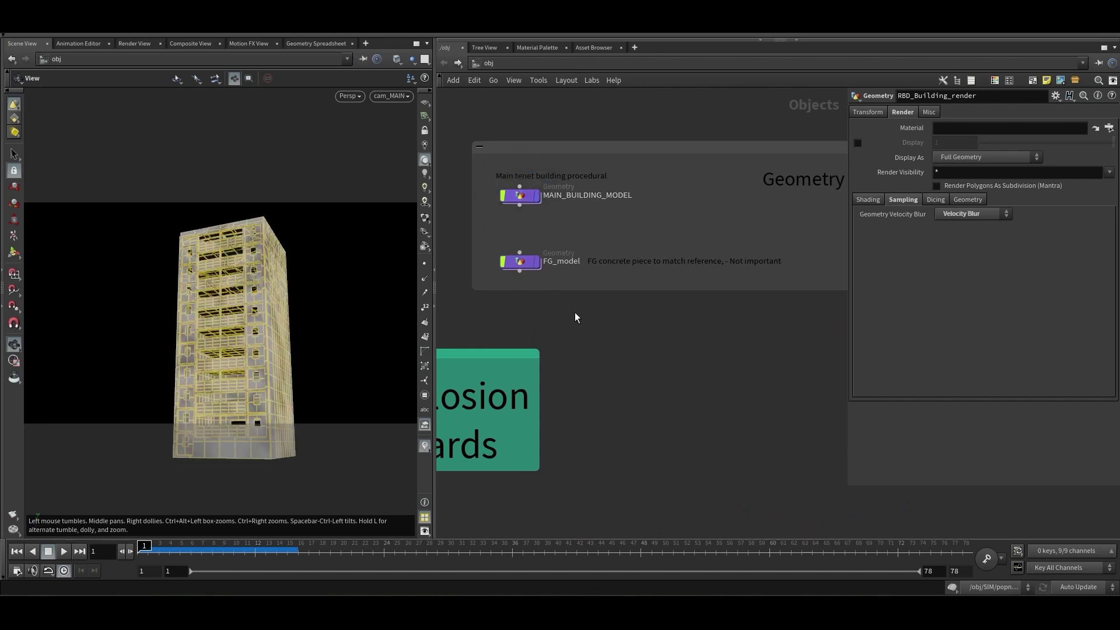
scroll(575, 313, down, 3)
middle_drag(575, 313, 608, 188)
scroll(483, 471, up, 3)
middle_drag(483, 471, 526, 389)
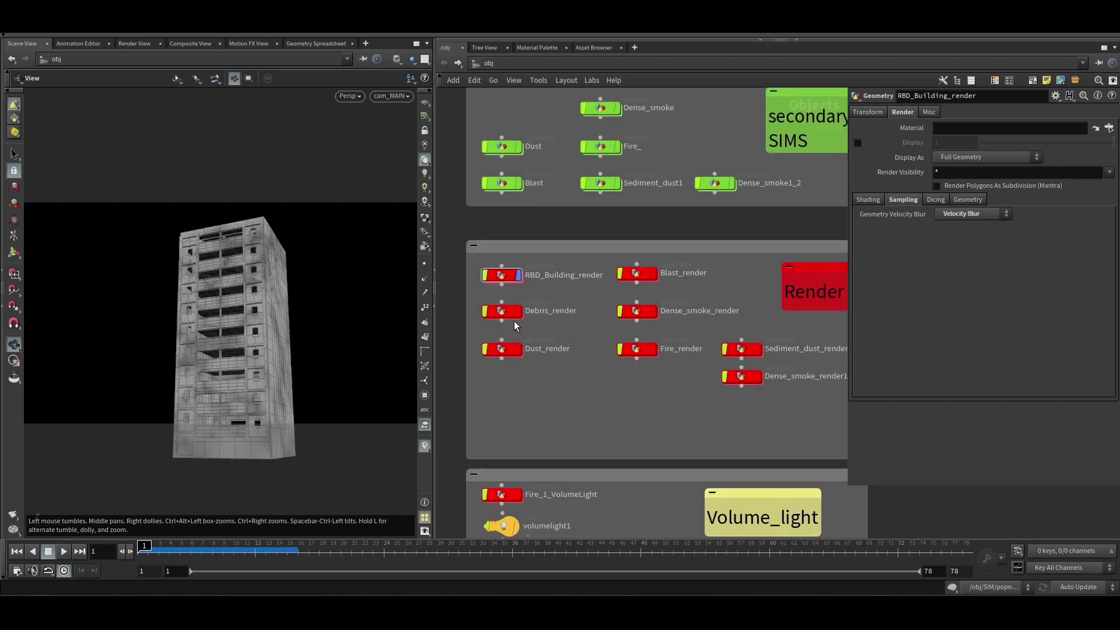
Check the RBD_Building_render object and scrub the timeline to frame 20 to review the exploding building
click(502, 275)
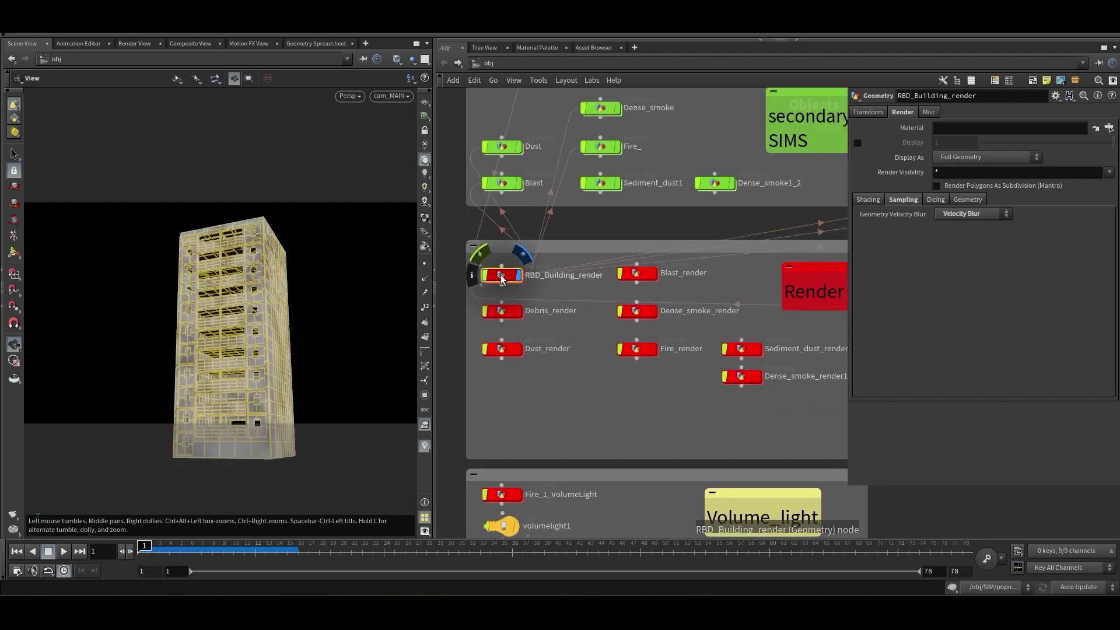
click(530, 417)
drag(171, 560, 290, 554)
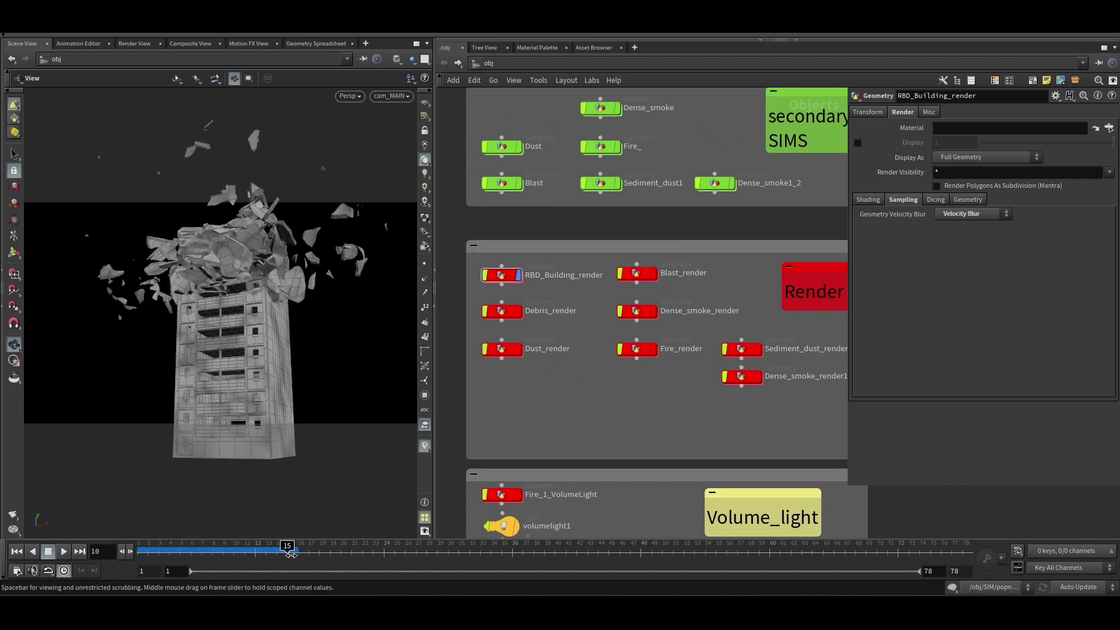
click(343, 559)
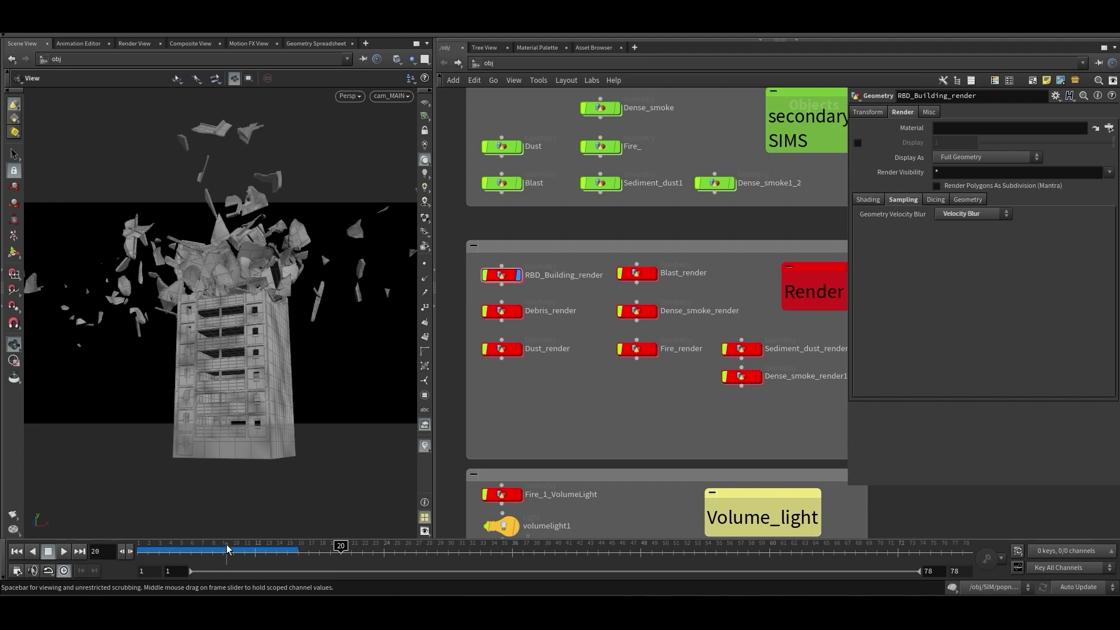
Move the timeline to frame 12 and select the Debris_render object in the top explosion's Render group
scroll(481, 388, down, 3)
scroll(505, 387, up, 2)
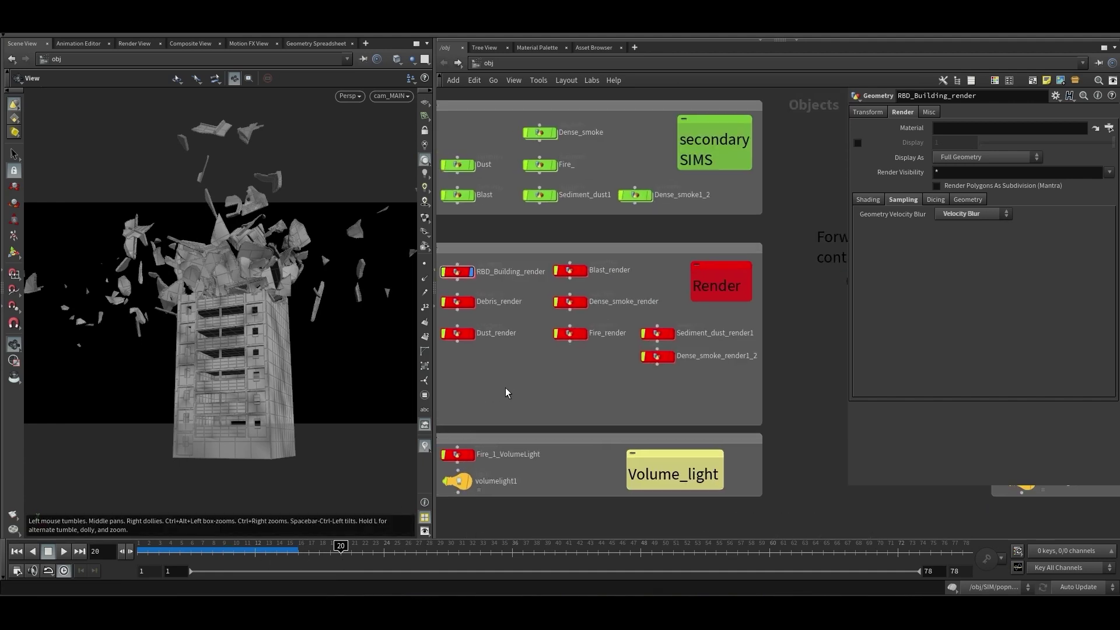
middle_drag(521, 391, 524, 405)
middle_drag(590, 421, 593, 402)
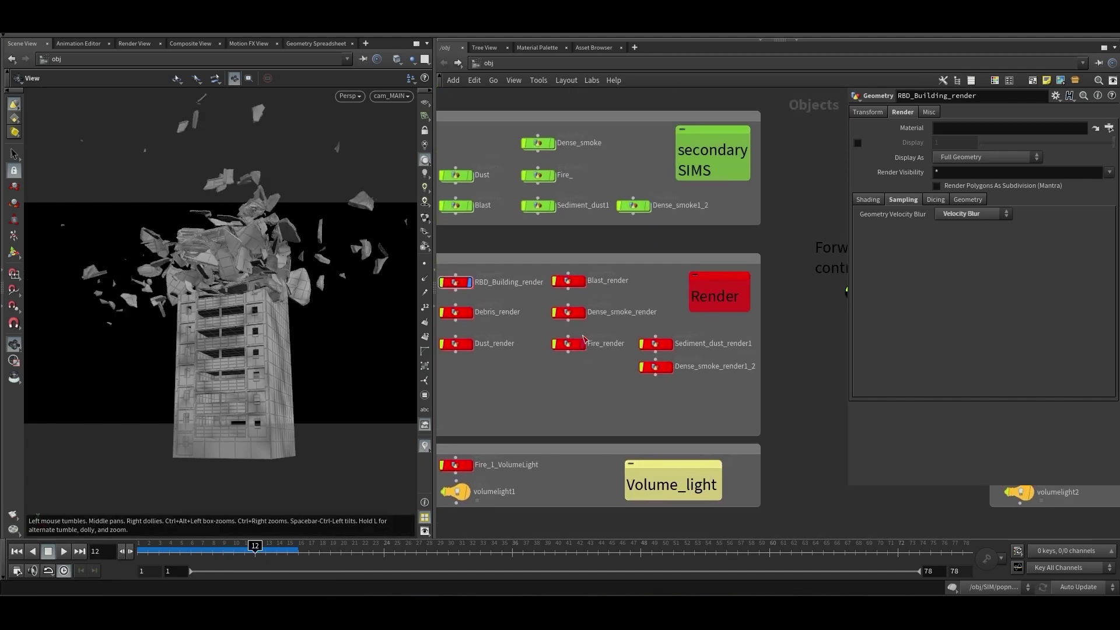
middle_drag(510, 420, 531, 417)
click(483, 309)
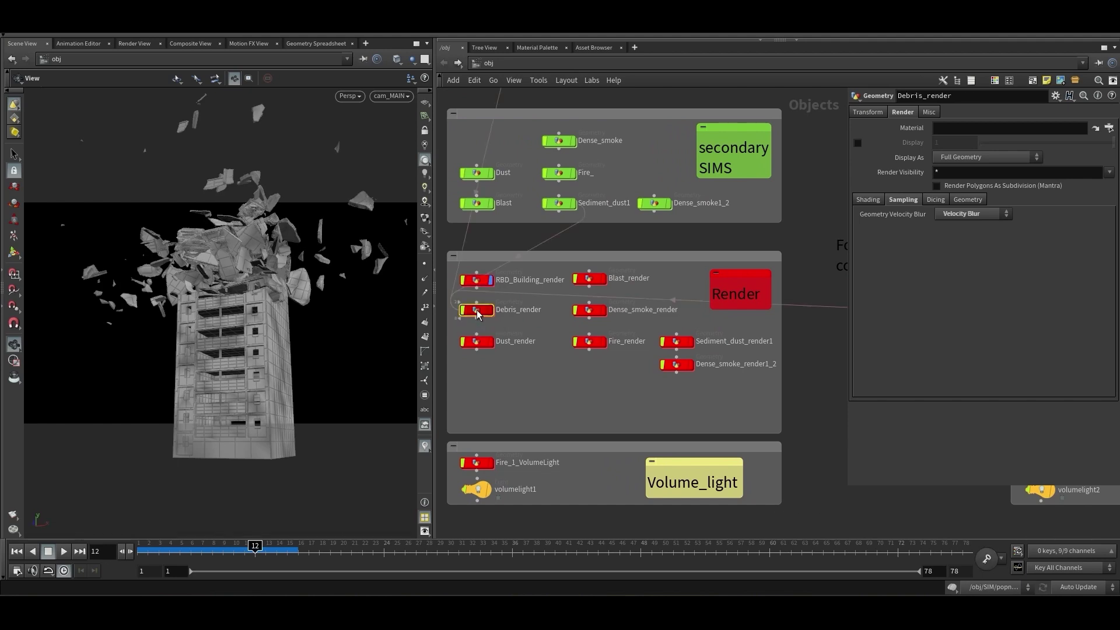
Enter the top explosion's Debris_render network and select object_merge1 to object_merge4 to review the debris imports
double_click(479, 310)
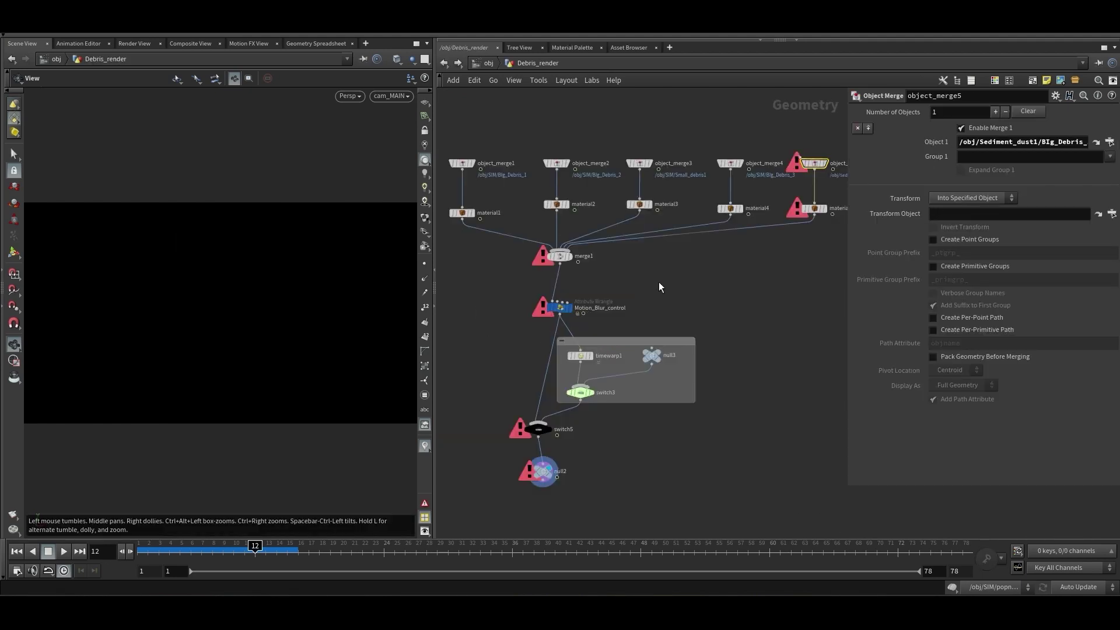
key(h)
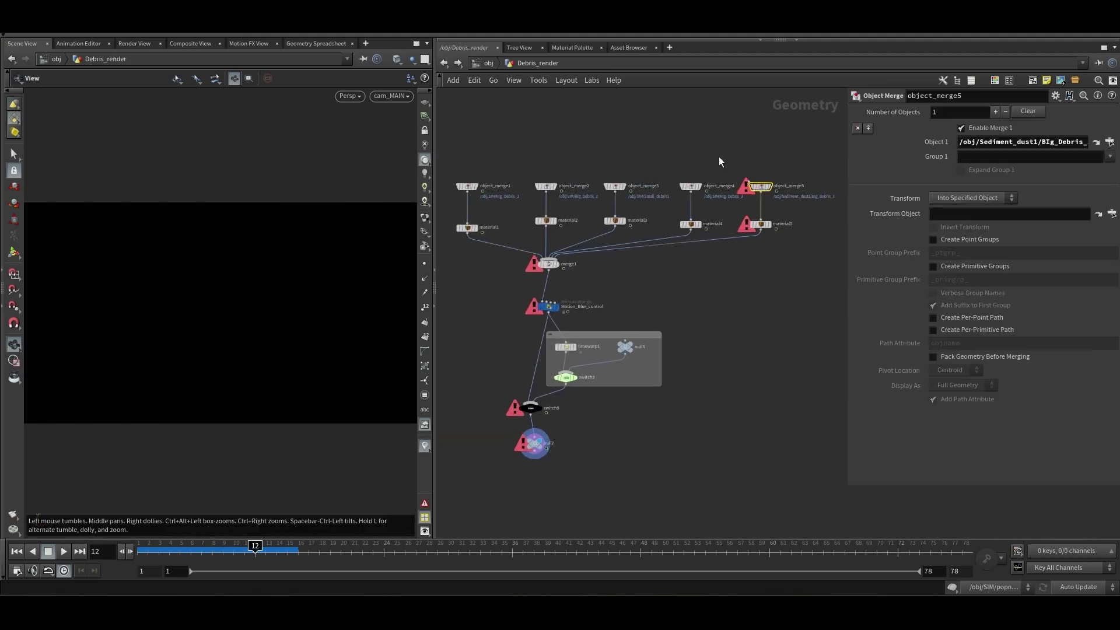
drag(708, 165, 464, 213)
middle_drag(716, 273, 713, 271)
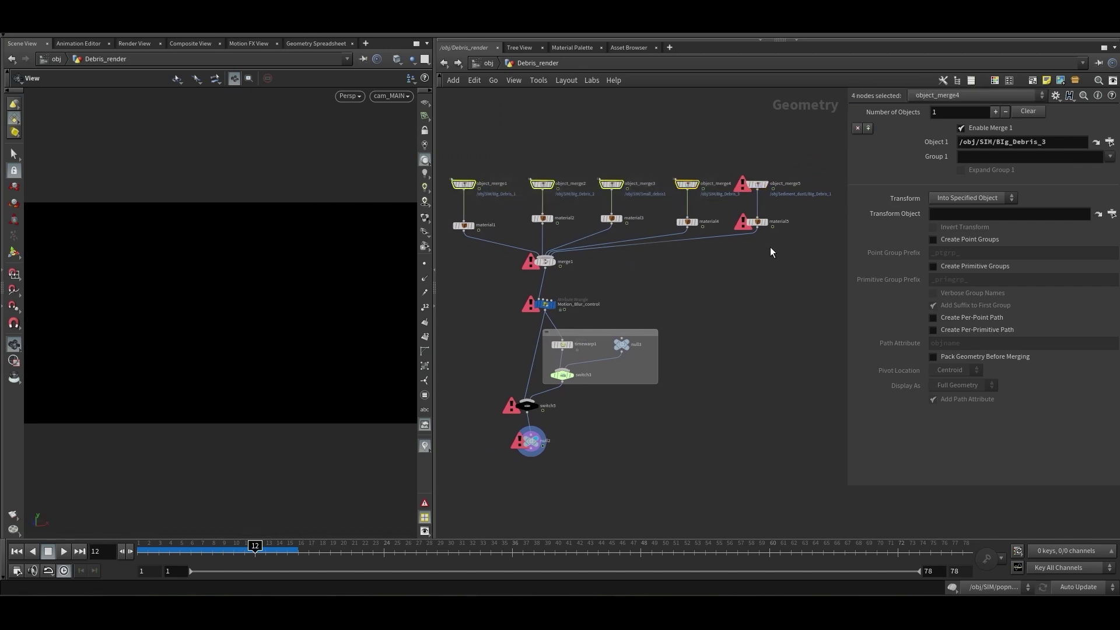
Check material5 and bypass the object_merge5 node that imports the debris from Sediment_dust1
drag(770, 246, 743, 160)
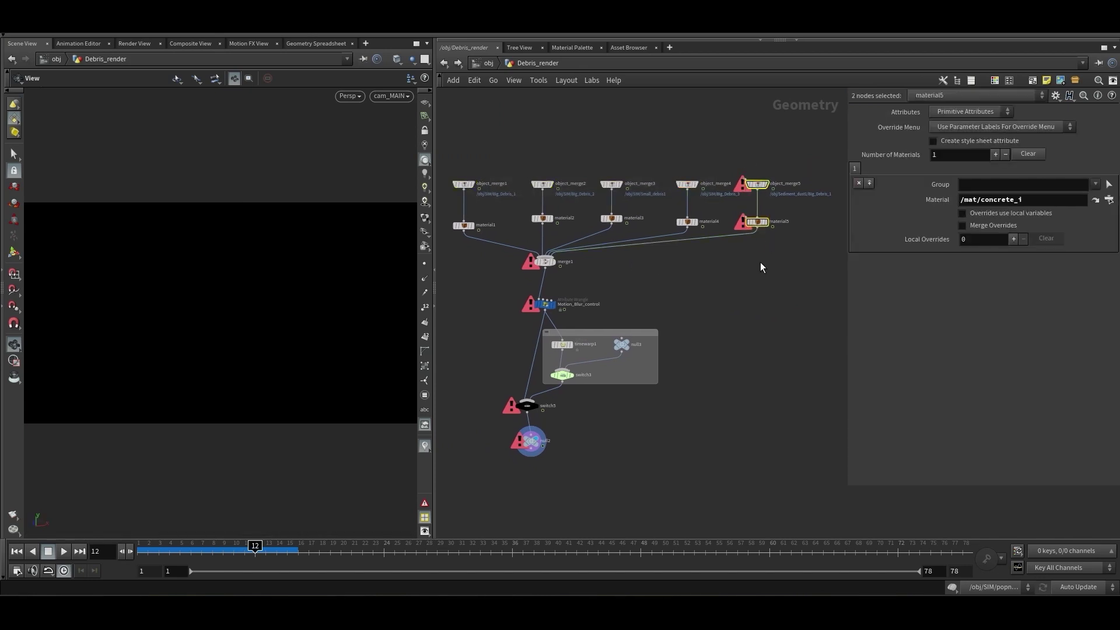
drag(775, 266, 735, 170)
click(771, 279)
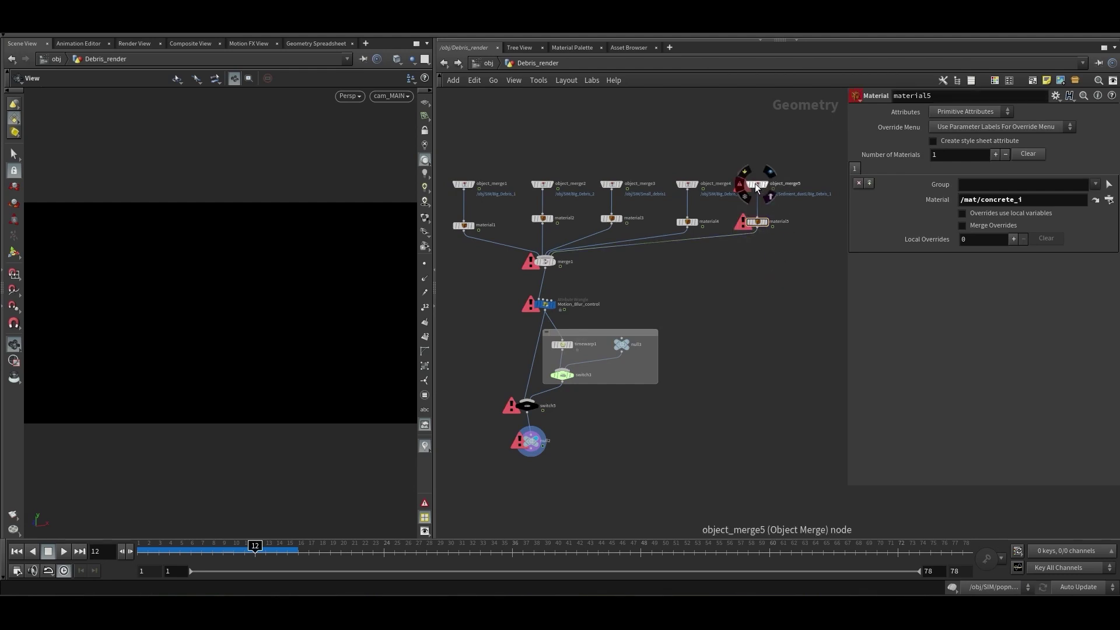
click(747, 169)
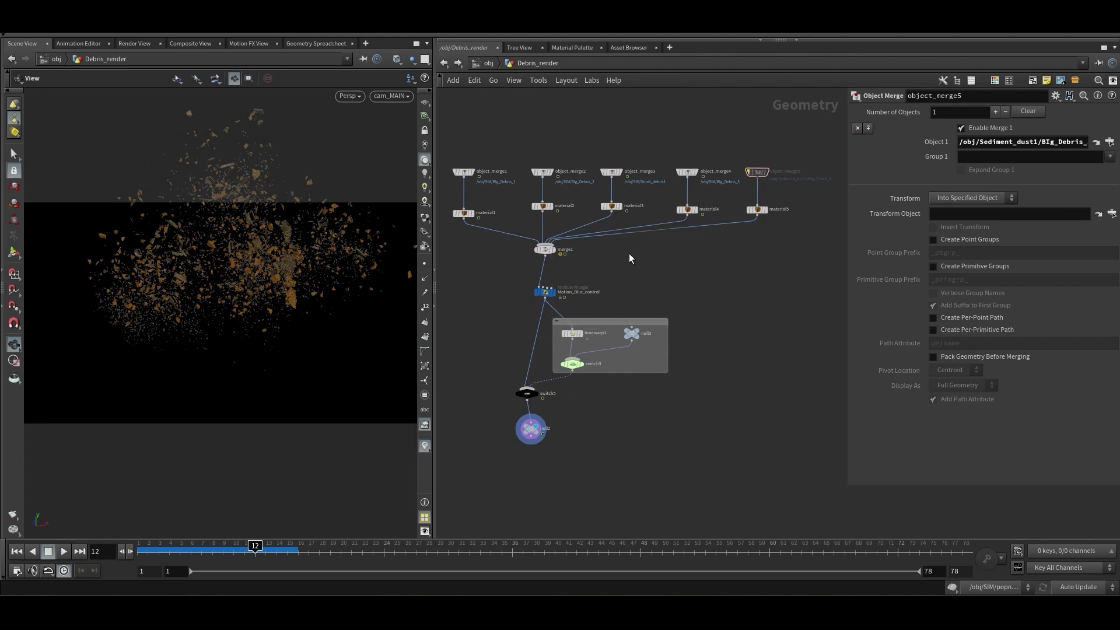
Display the merge1 node that combines the debris imports and bypass the Motion_Blur_control wrangle
drag(682, 168, 464, 198)
click(562, 238)
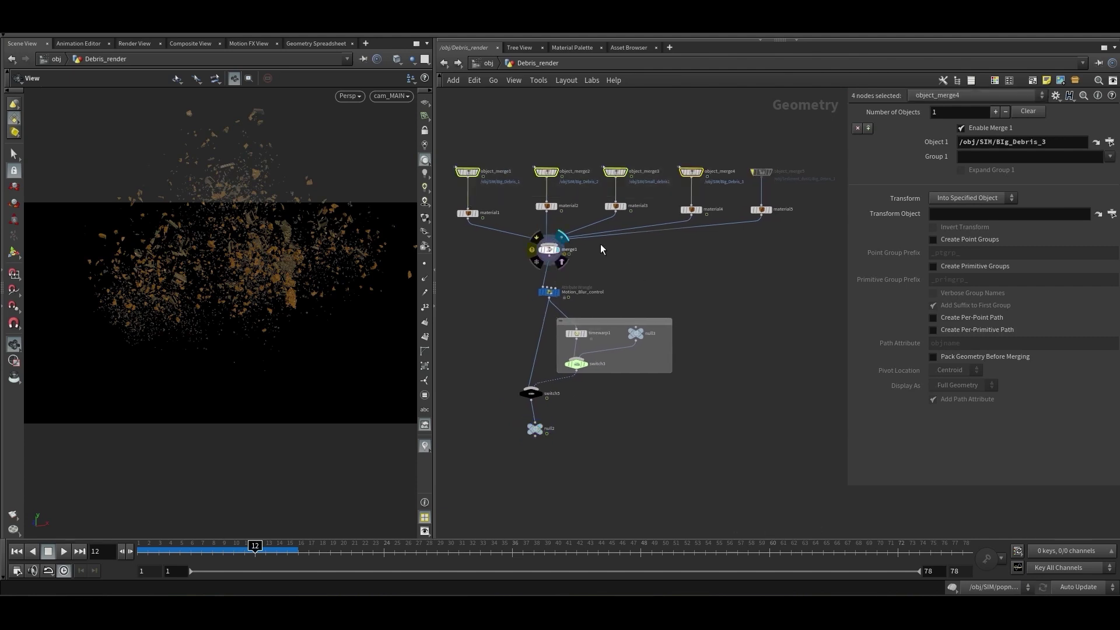
click(574, 295)
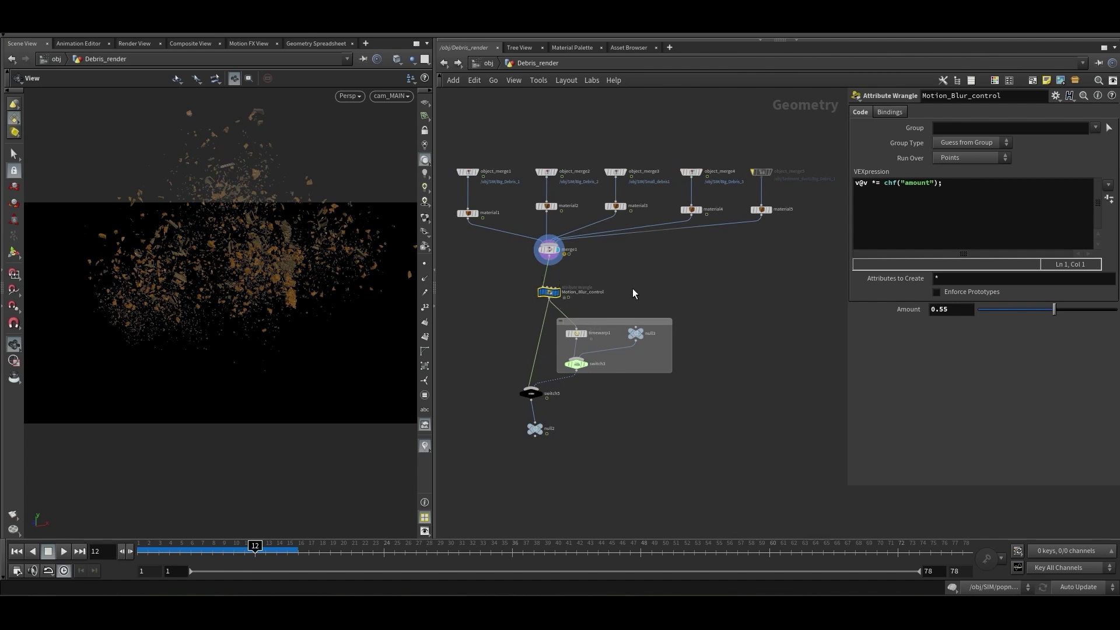
middle_drag(628, 290, 622, 266)
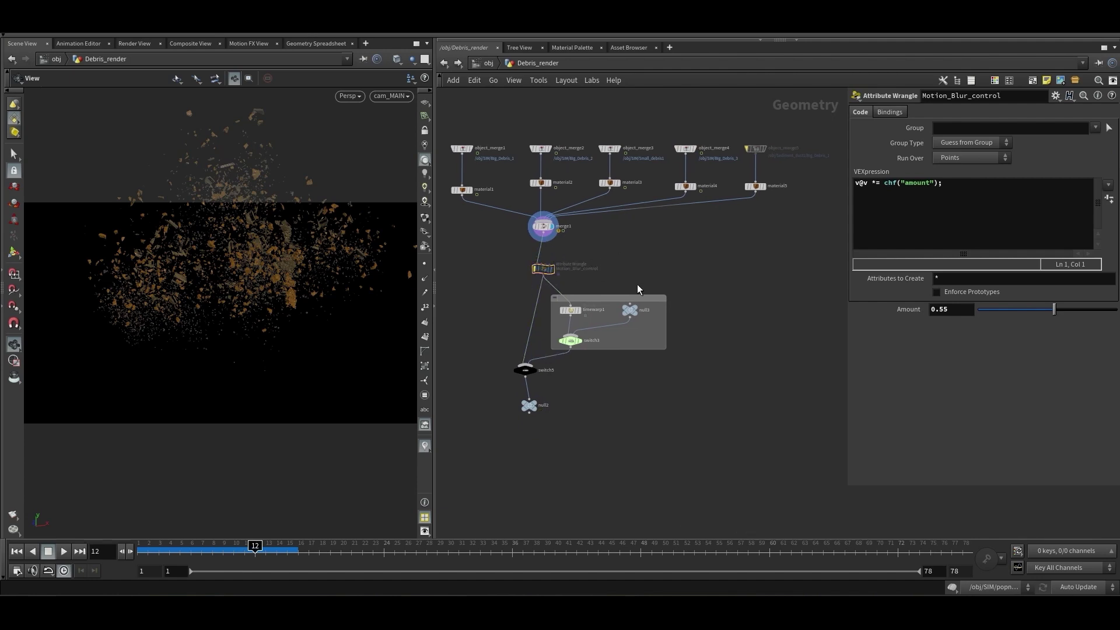
Review the timewarp and switch nodes, display the null2 output of Debris_render, and return to the object level
drag(702, 288, 545, 410)
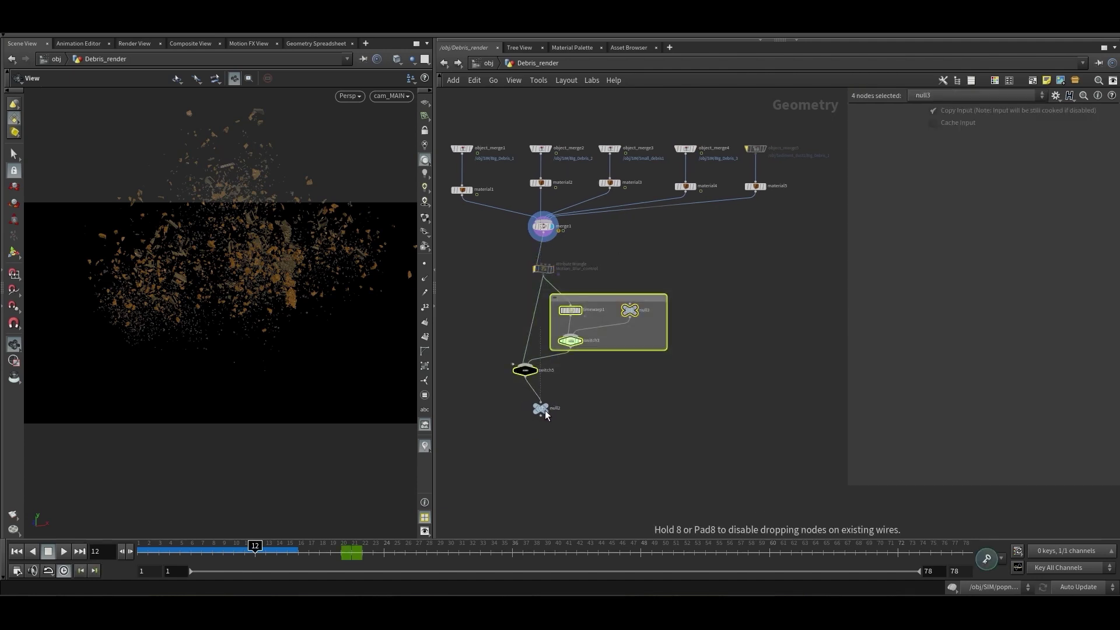
drag(696, 277, 512, 378)
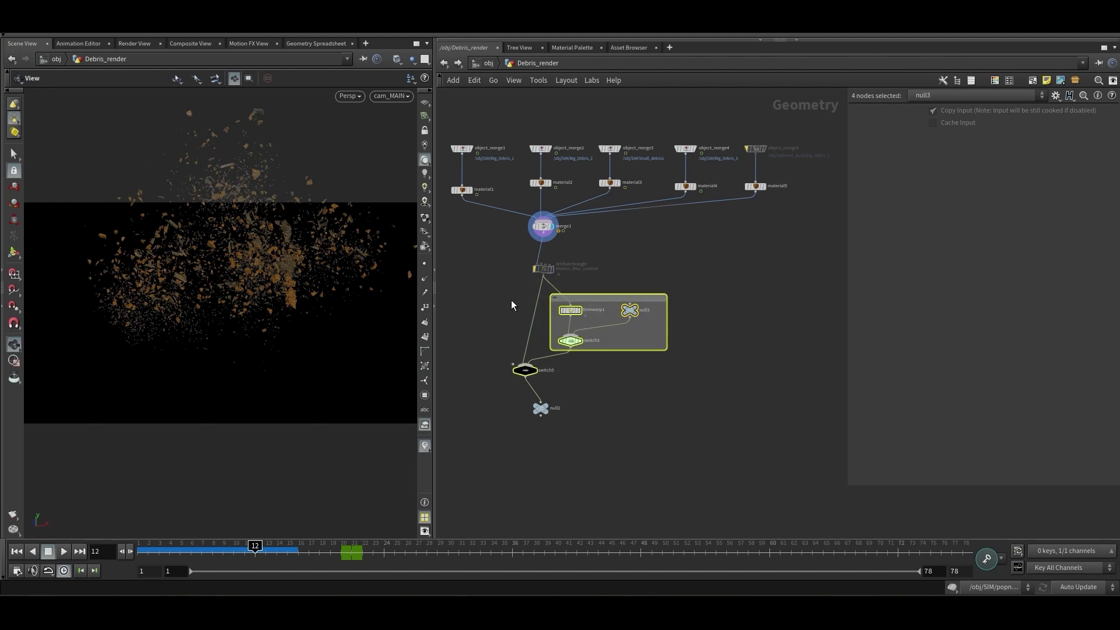
drag(677, 289, 497, 378)
click(537, 407)
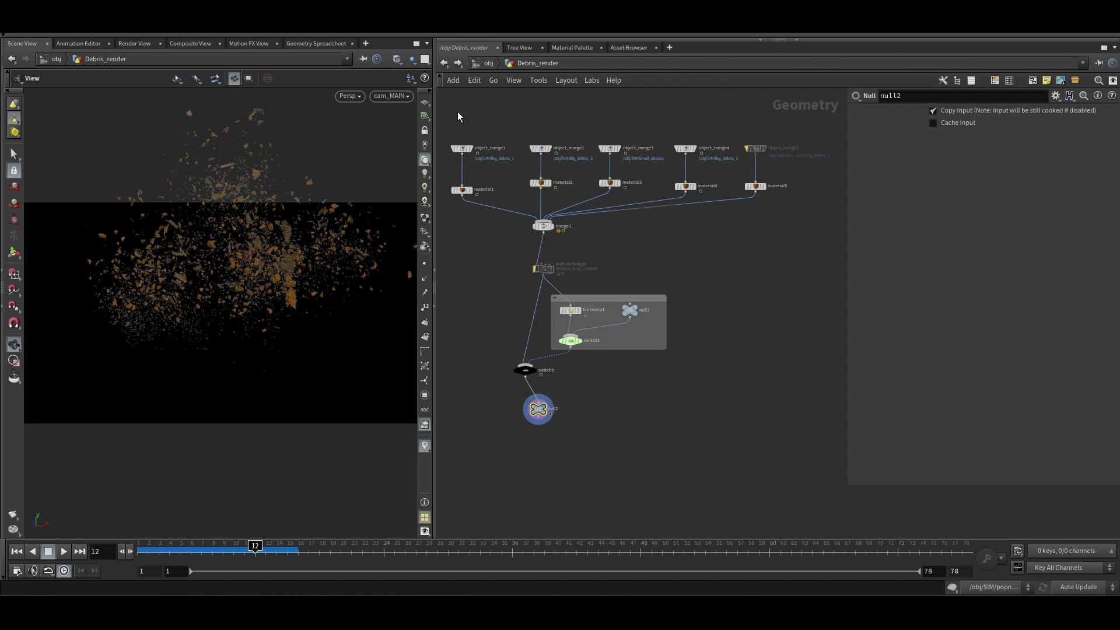
click(445, 63)
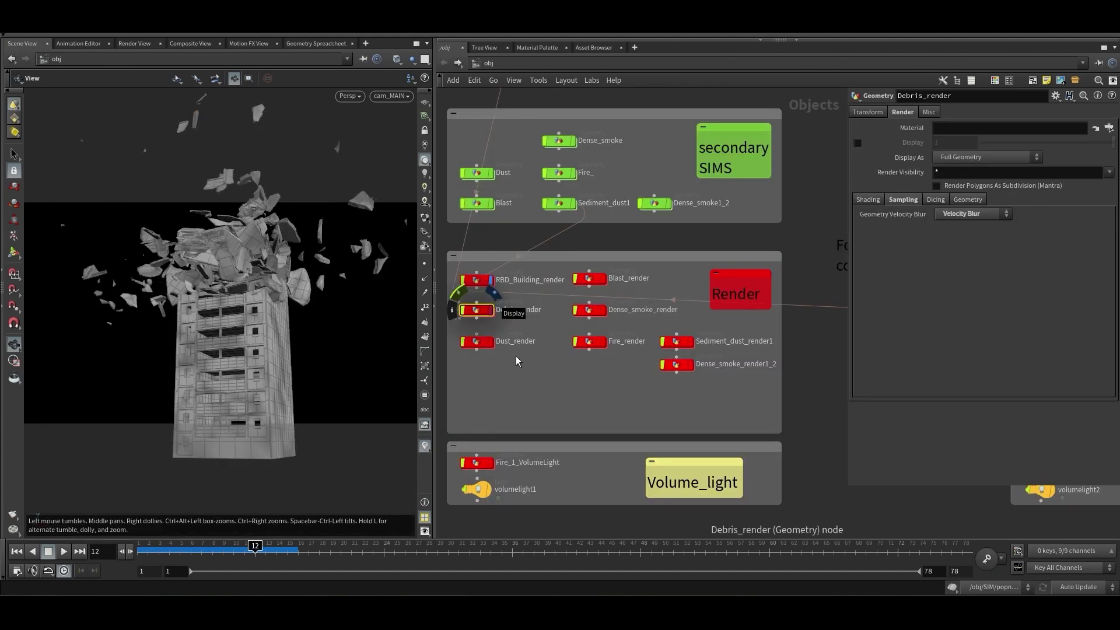
Display Debris_render together with RBD_Building_render in the top explosion's Render group
click(515, 356)
click(481, 283)
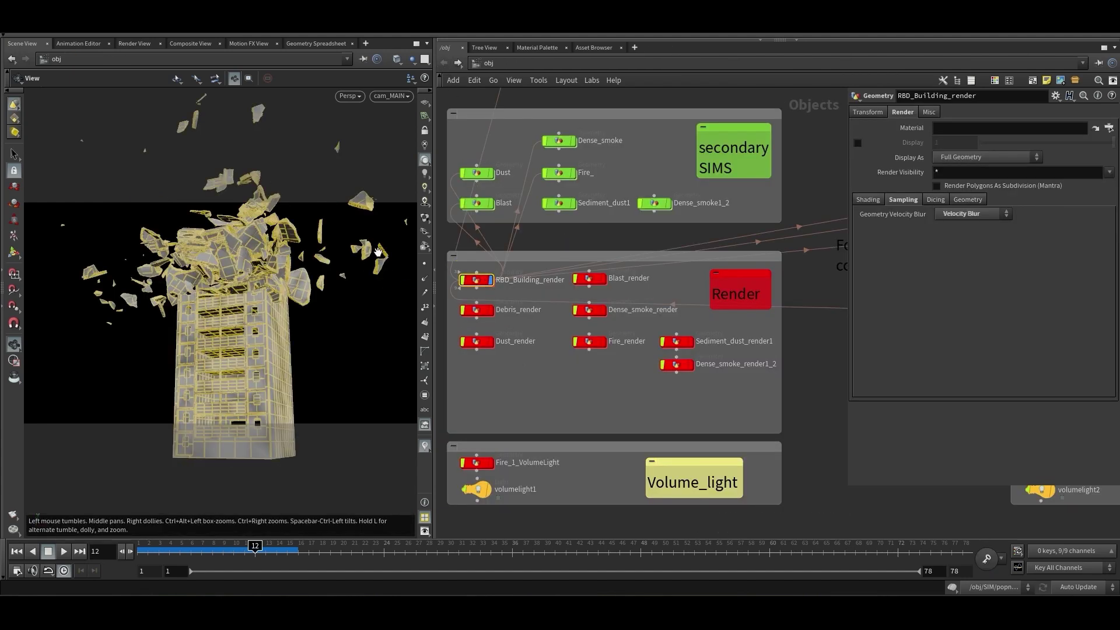
click(491, 310)
click(530, 397)
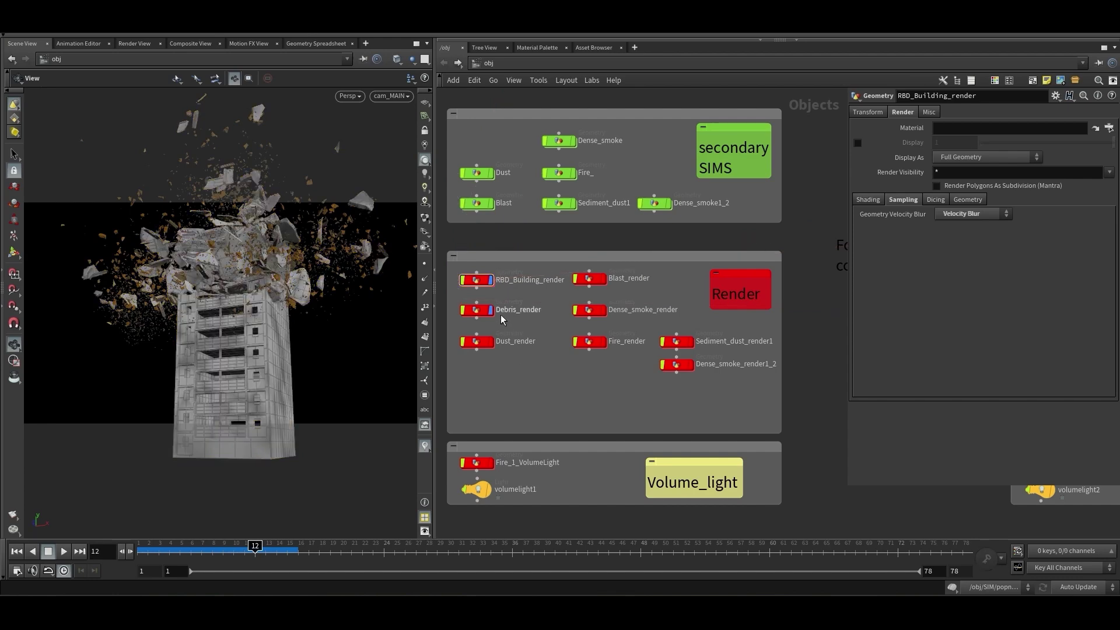
click(502, 316)
Widen the viewport, light it with the scene lights, and set the shading to Smooth Shaded
drag(434, 208, 473, 208)
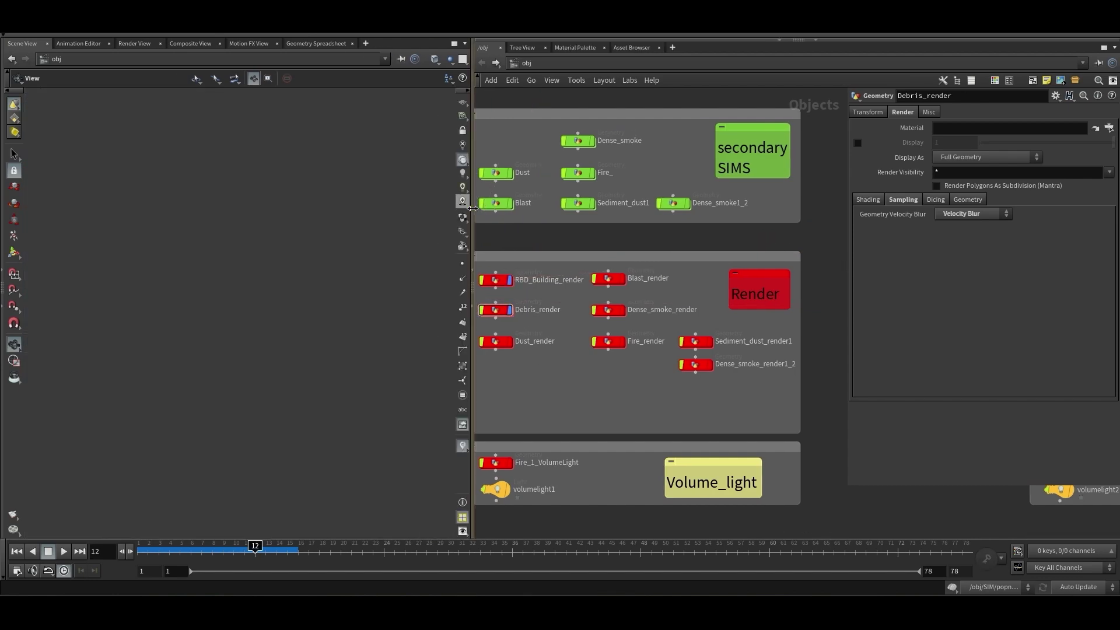
scroll(583, 234, down, 2)
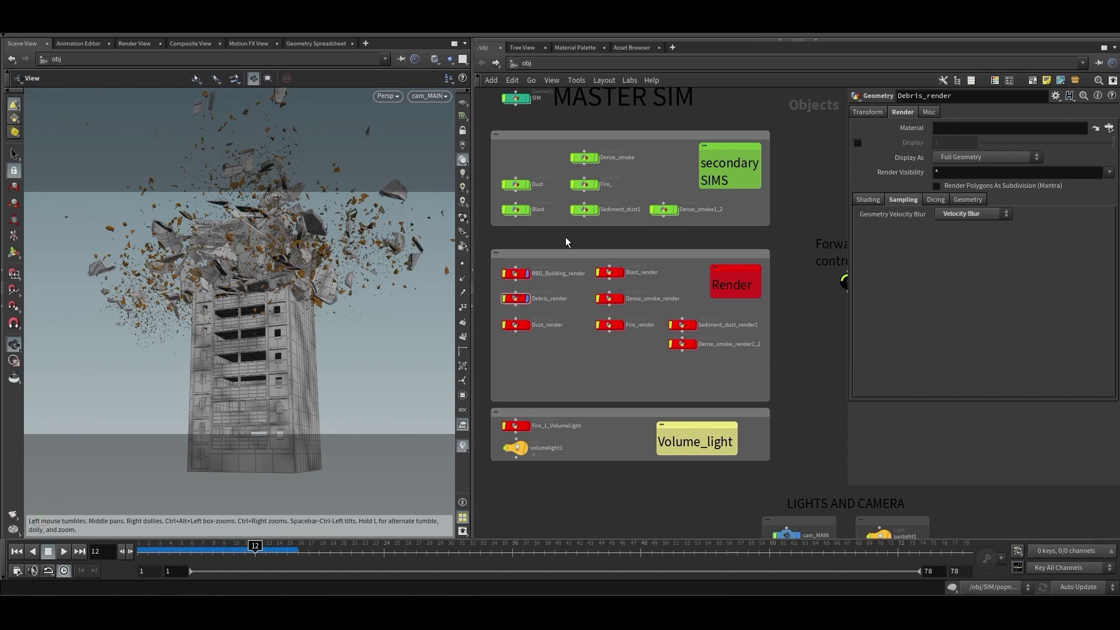
click(463, 175)
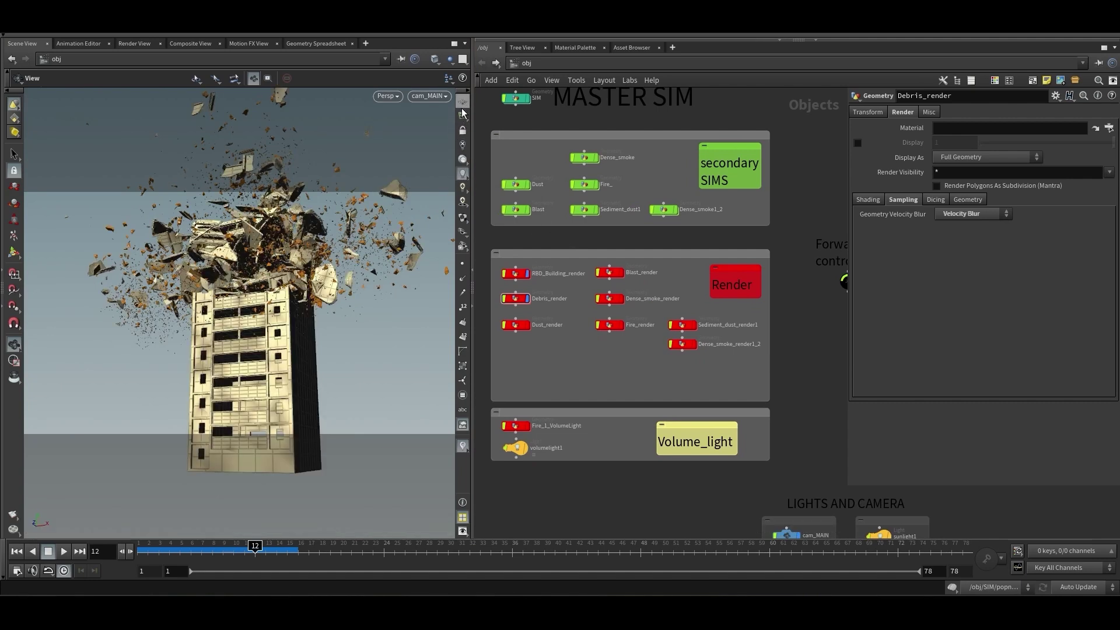
click(434, 59)
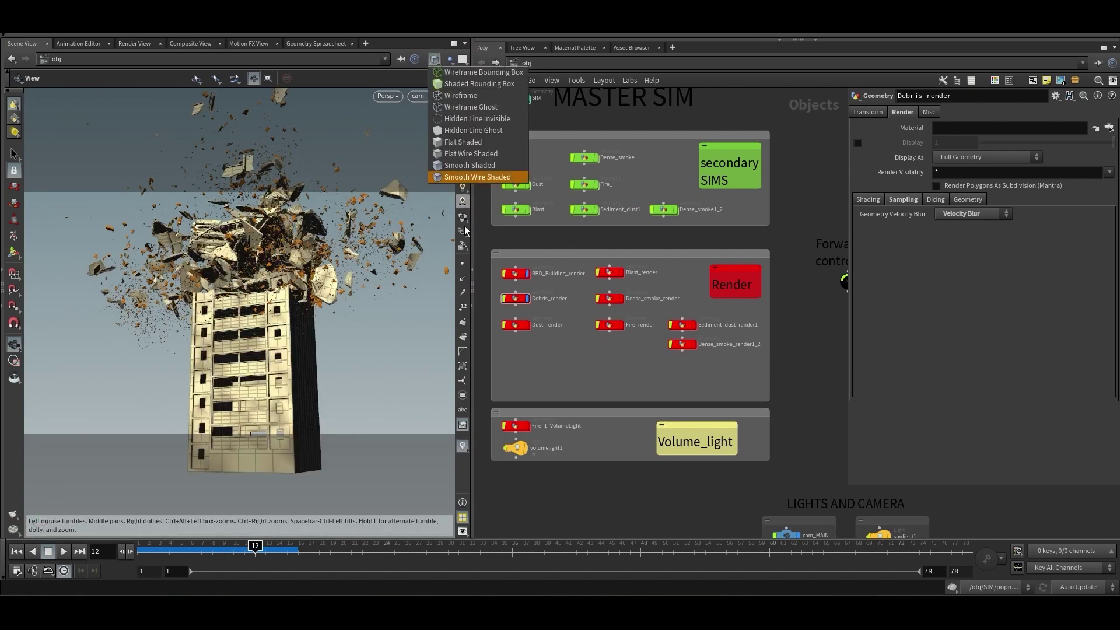
click(469, 166)
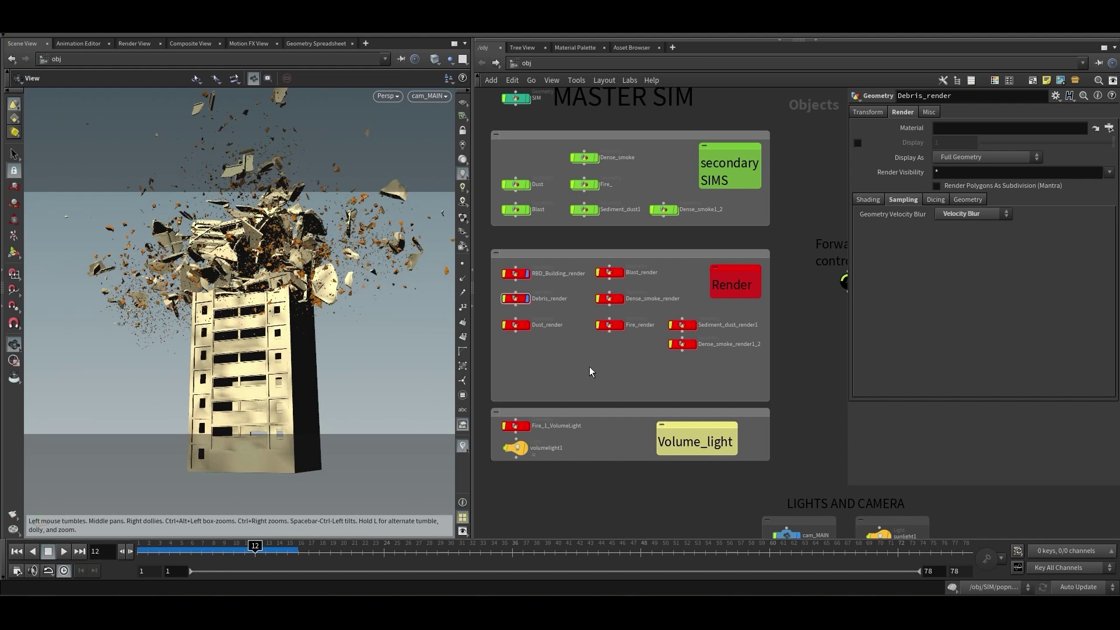
Look through cam_MAIN, generate a flipbook of frames 1 to 30, and play it back
drag(472, 192, 518, 192)
key(h)
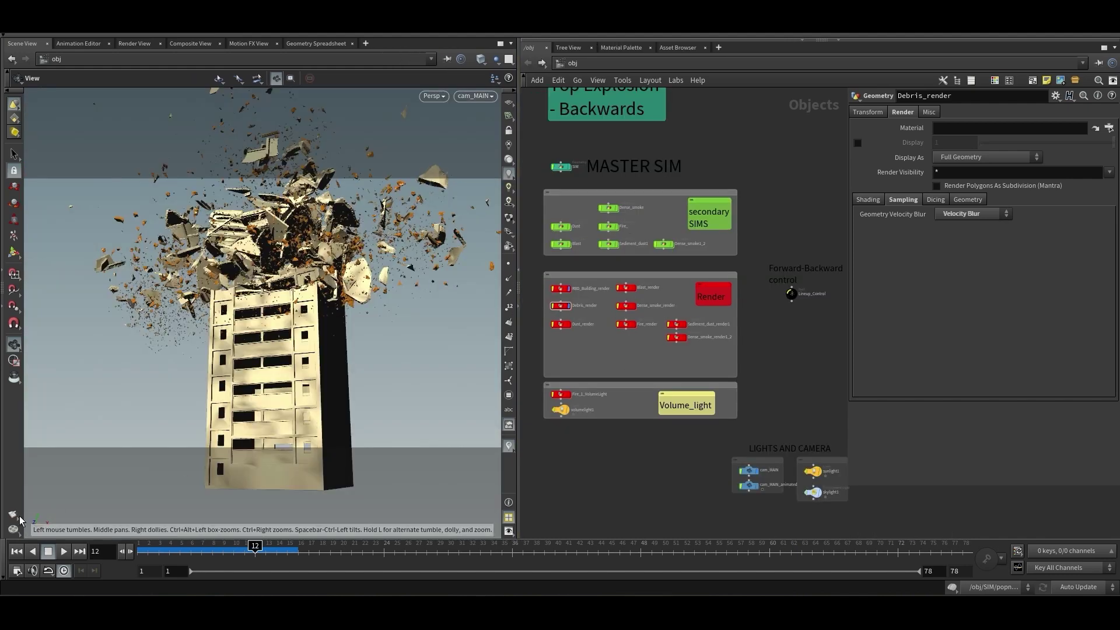
click(473, 96)
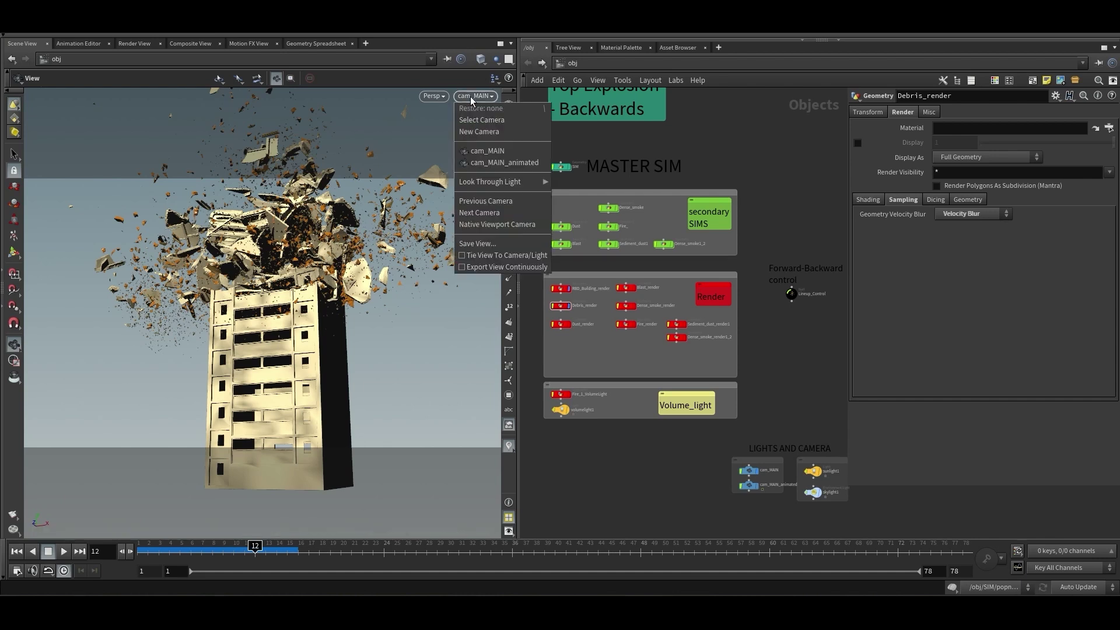
click(483, 151)
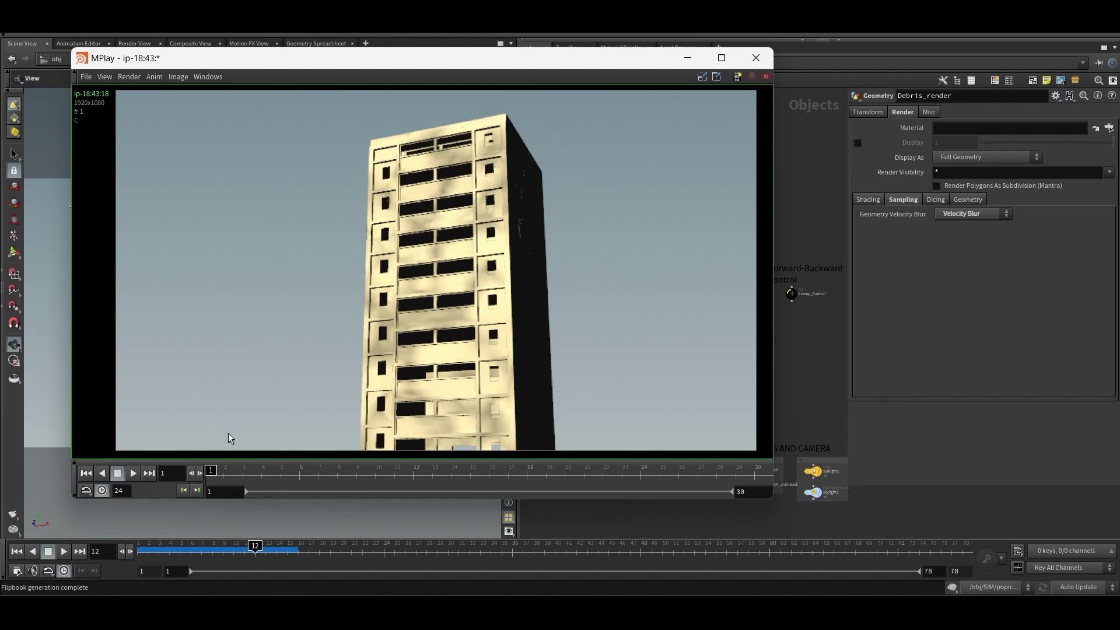
click(133, 472)
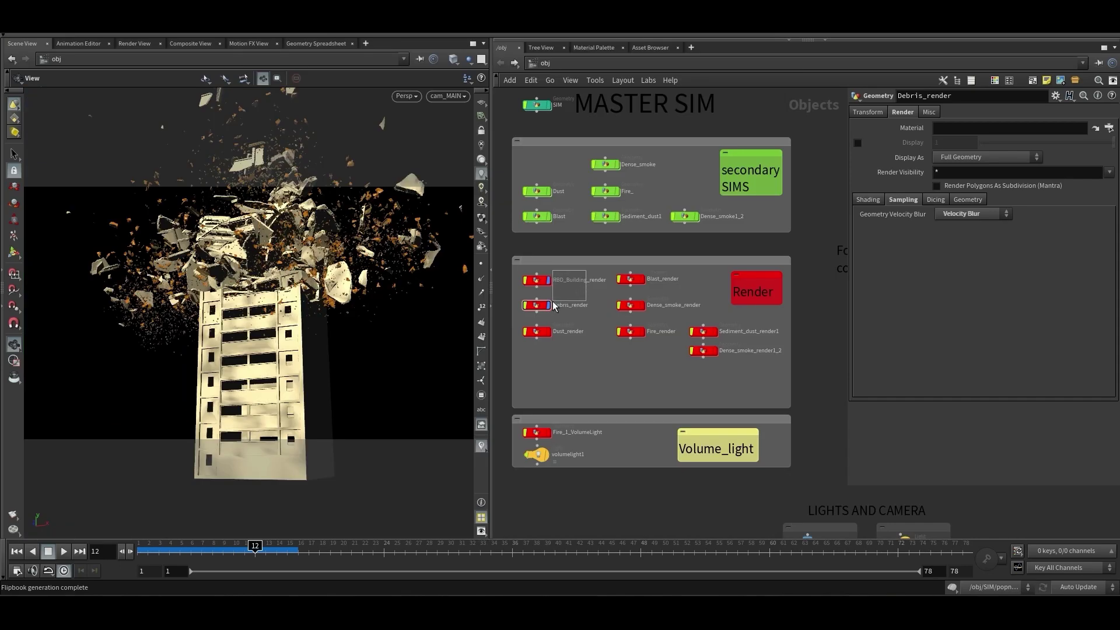
Hide RBD_Building_render and Debris_render in the top explosion's Render group
drag(552, 301, 535, 312)
click(548, 306)
scroll(622, 379, down, 4)
middle_drag(621, 379, 554, 376)
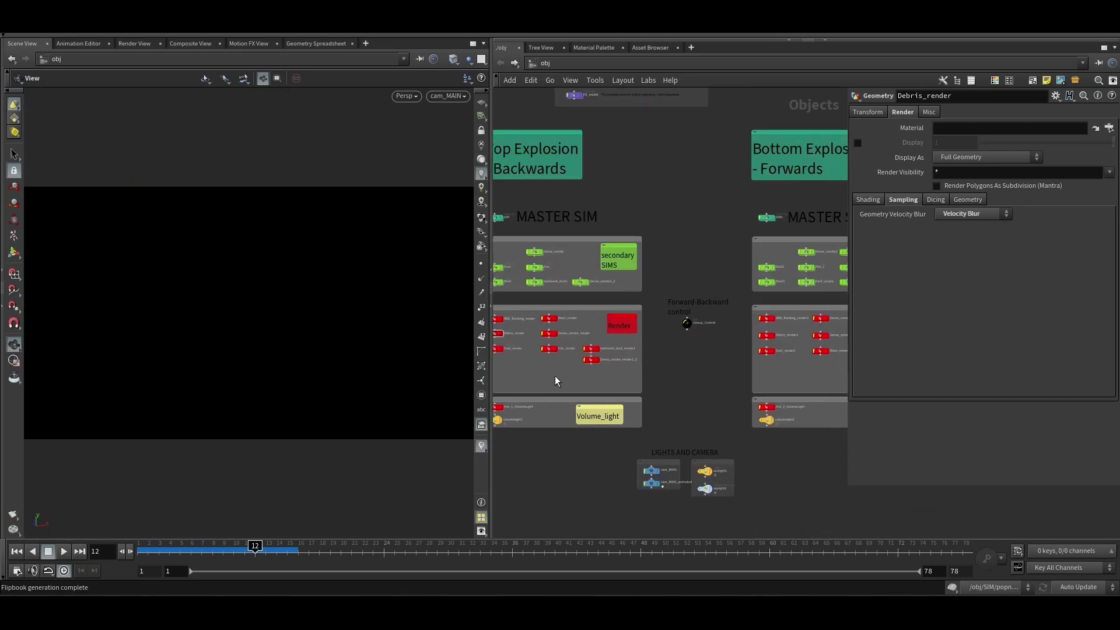
Go to the Bottom Explosion - Forwards section and select its master simulation, SIM1
scroll(554, 376, down, 3)
middle_drag(656, 376, 545, 376)
scroll(593, 270, up, 3)
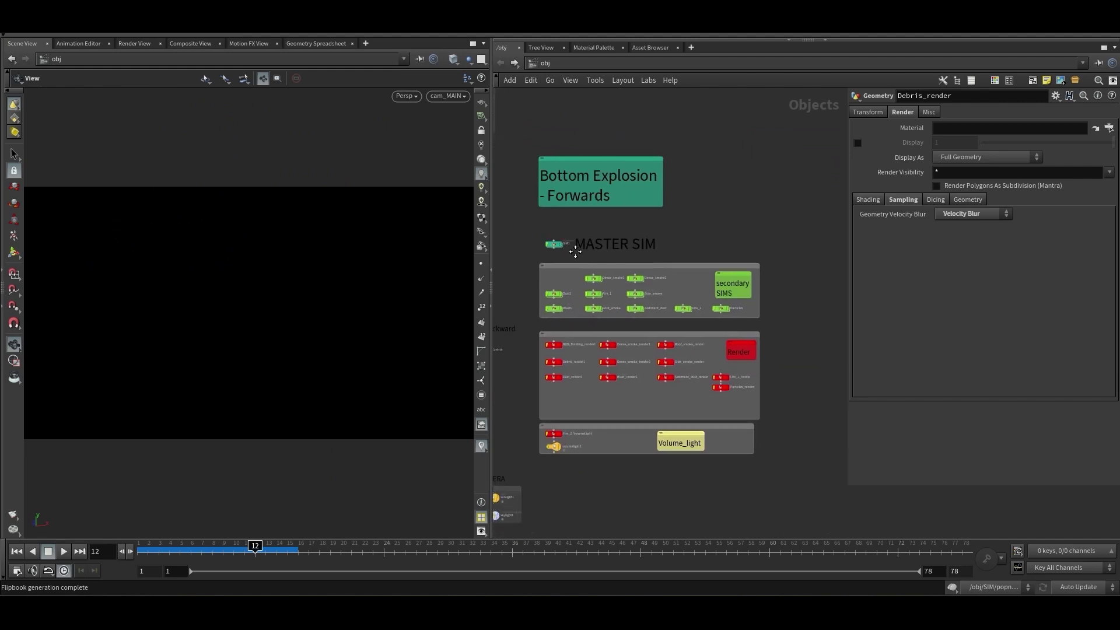
drag(619, 161, 539, 208)
click(605, 213)
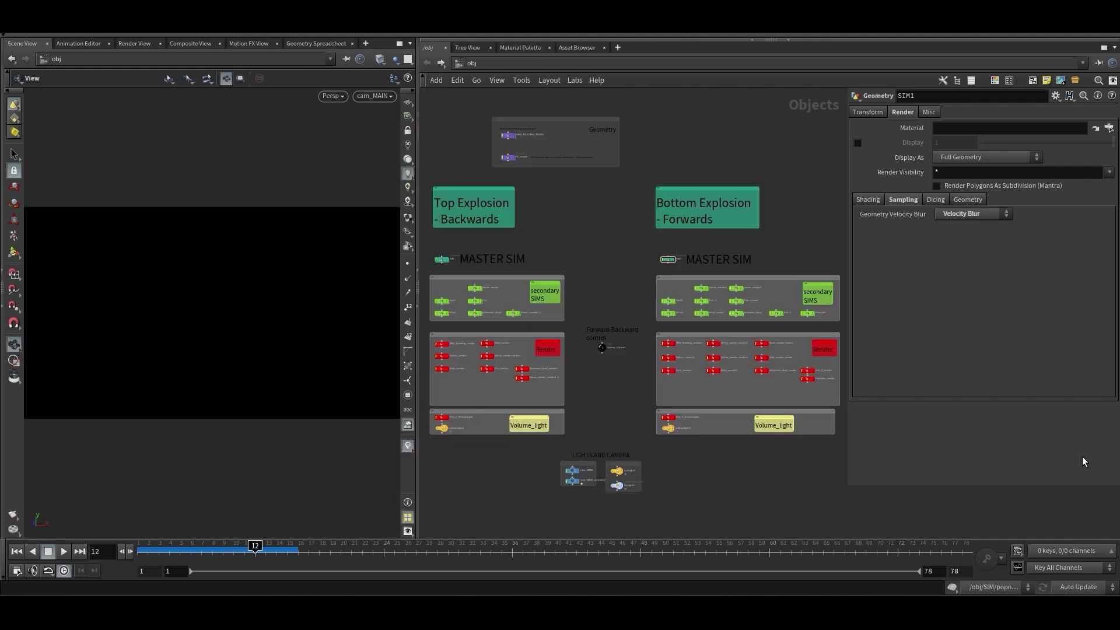
click(668, 257)
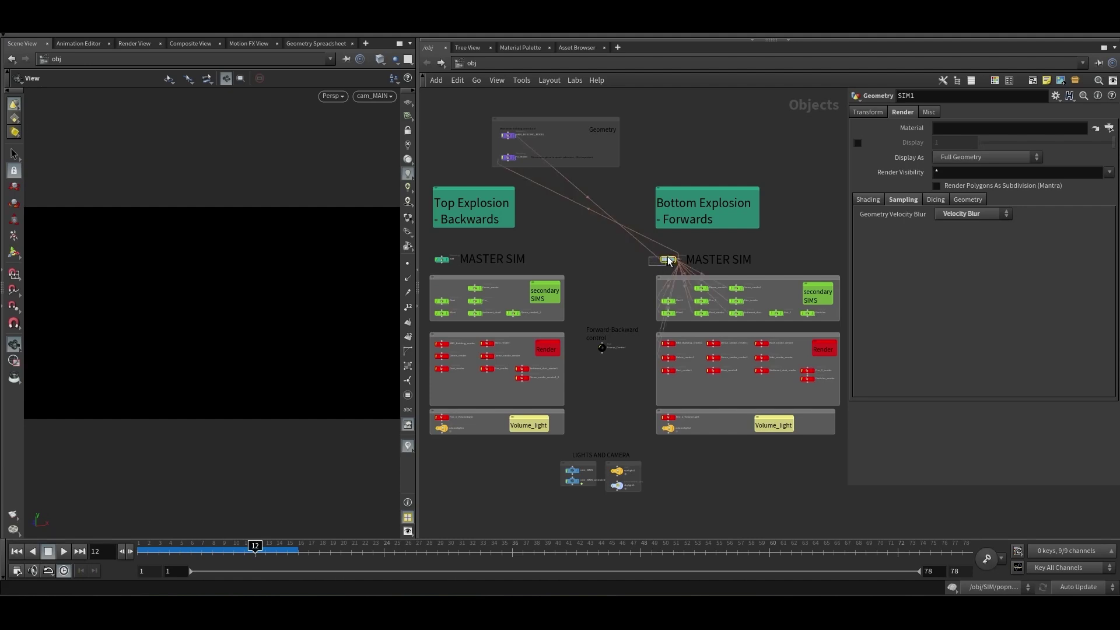
click(629, 265)
Compare the top explosion's SIM object with SIM1 and the secondary simulations of the bottom explosion
mouse_move(674, 269)
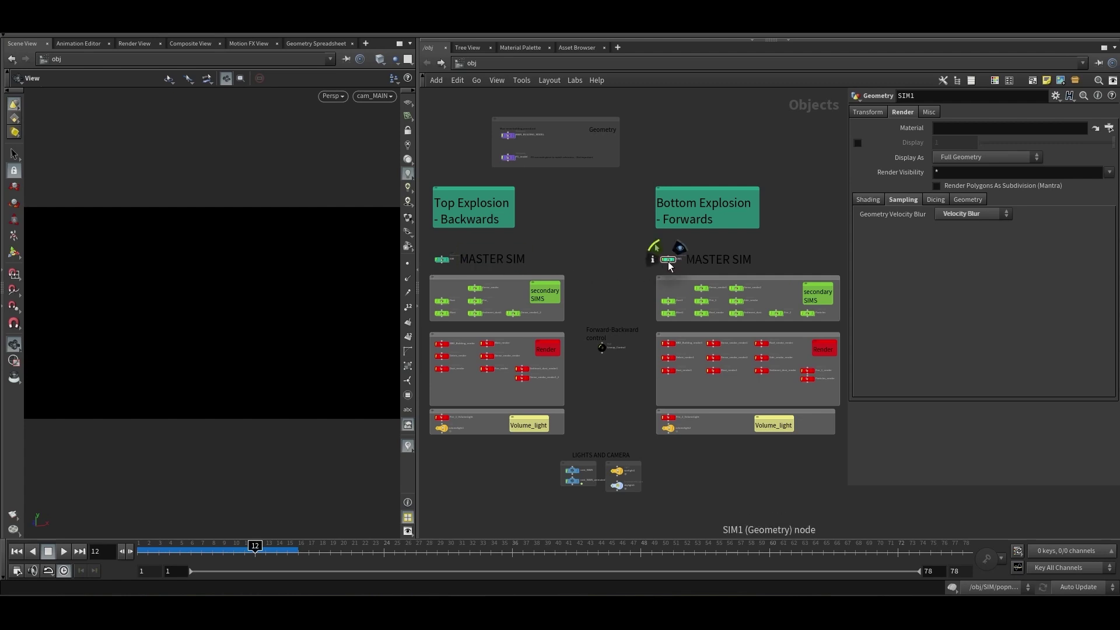
scroll(441, 260, up, 5)
click(442, 260)
scroll(740, 267, down, 4)
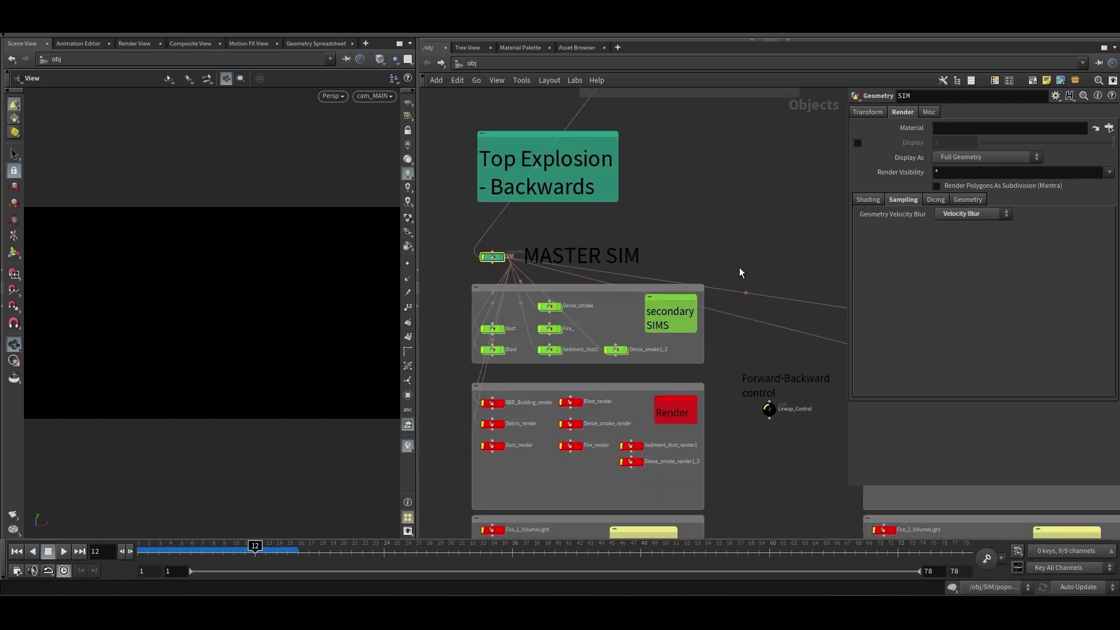
scroll(585, 268, up, 5)
middle_drag(653, 272, 560, 274)
click(565, 279)
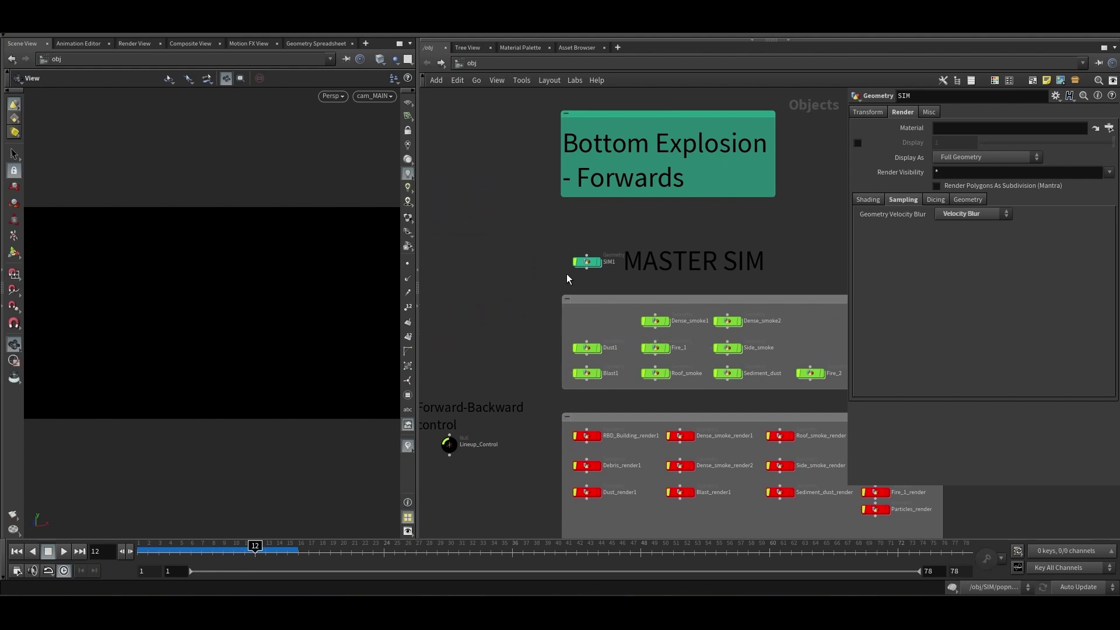
mouse_move(595, 269)
scroll(583, 257, down, 5)
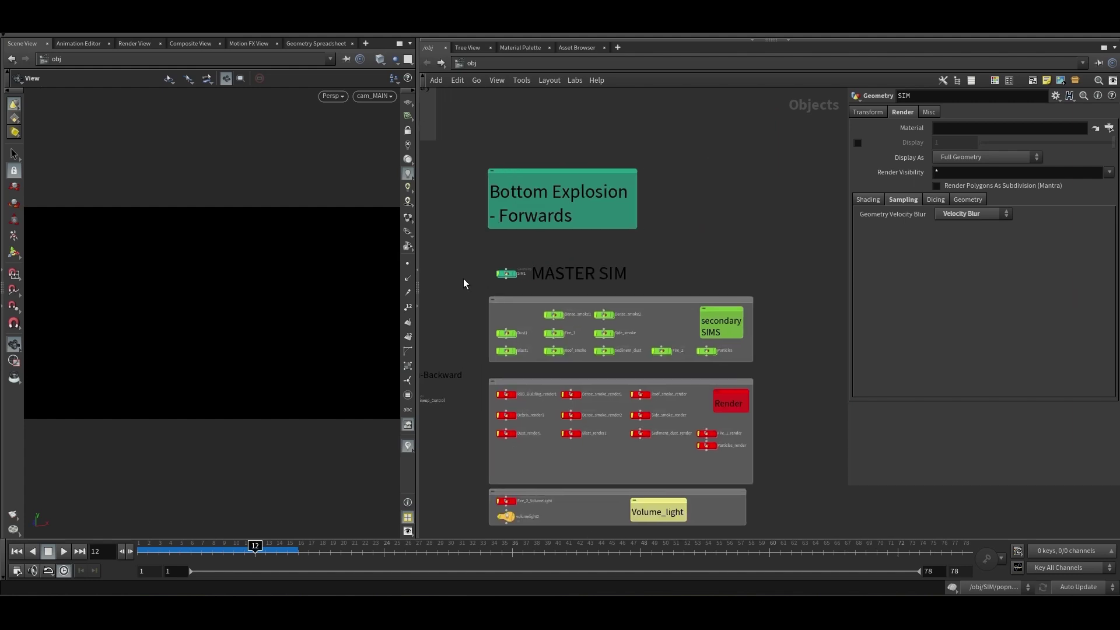
Enter the SIM1 network and examine its fracturing, main RBD sim, and debris simulation and instancing sections
middle_drag(465, 282, 495, 243)
double_click(540, 240)
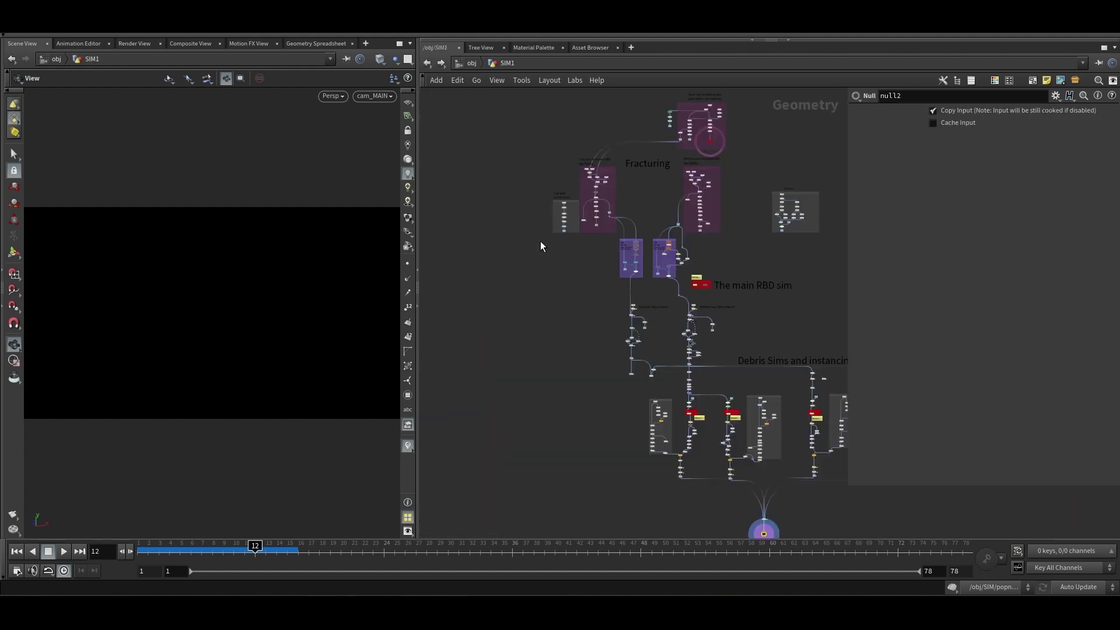
scroll(646, 338, down, 2)
middle_drag(646, 338, 678, 312)
drag(847, 279, 910, 280)
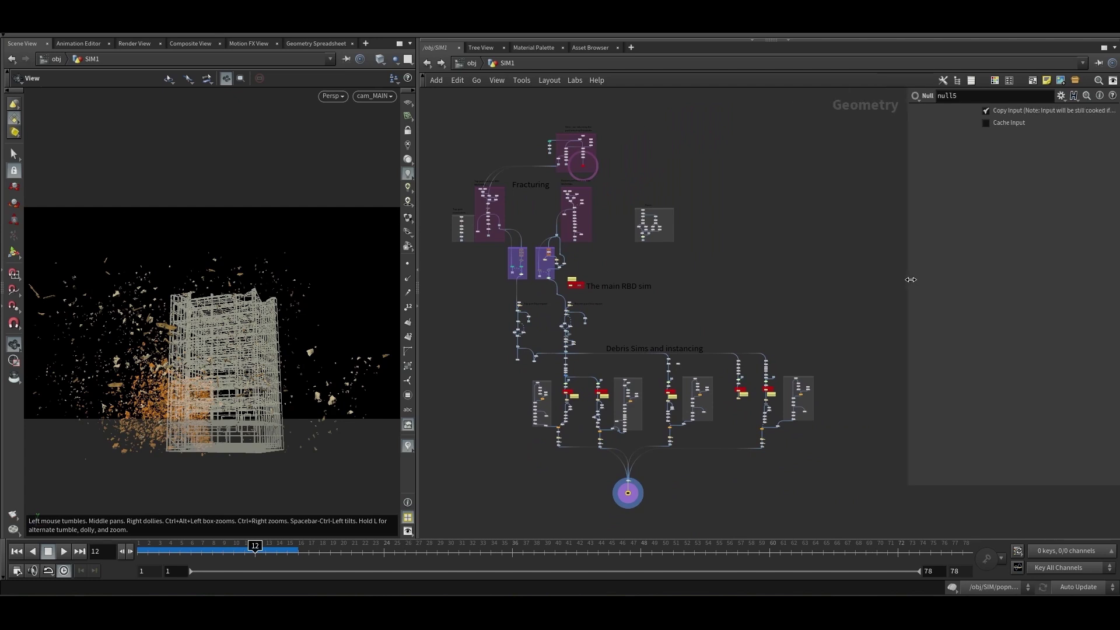
scroll(768, 313, up, 2)
middle_drag(768, 313, 722, 287)
scroll(721, 286, down, 2)
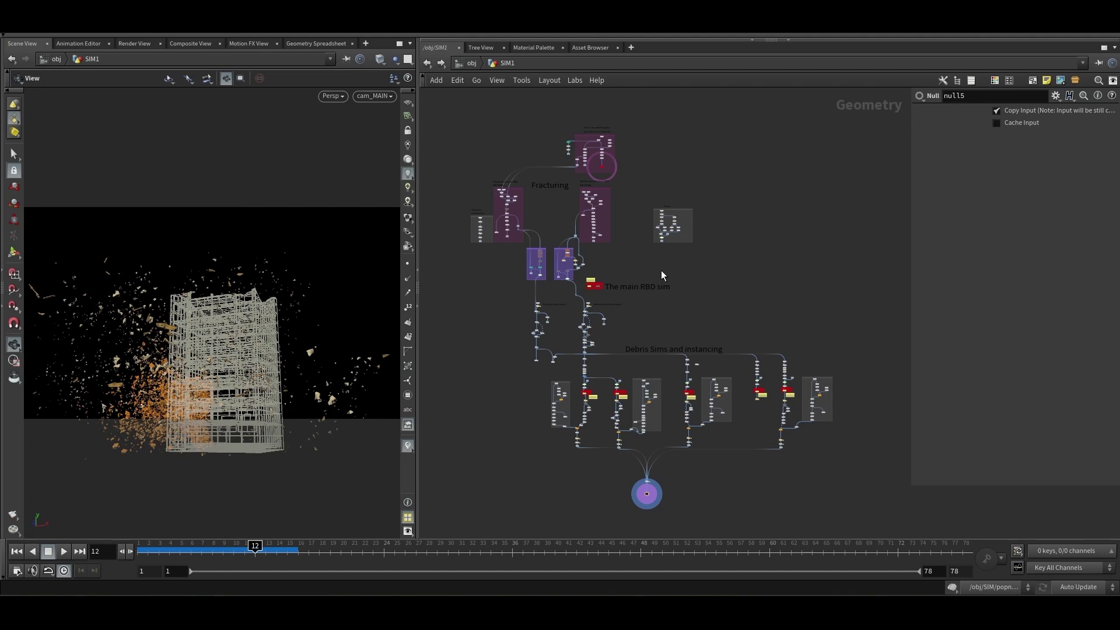
Examine SIM1's Fracturing, main RBD sim, and Debris Sims and instancing sections, including the bottom part Dop import
scroll(546, 205, up, 3)
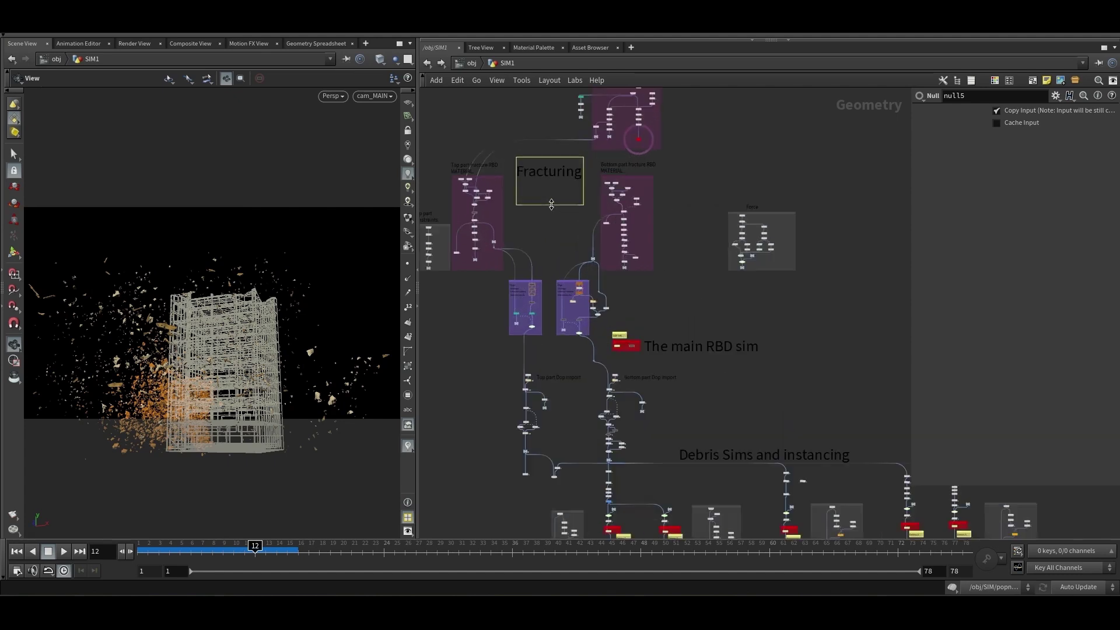
click(559, 179)
click(575, 240)
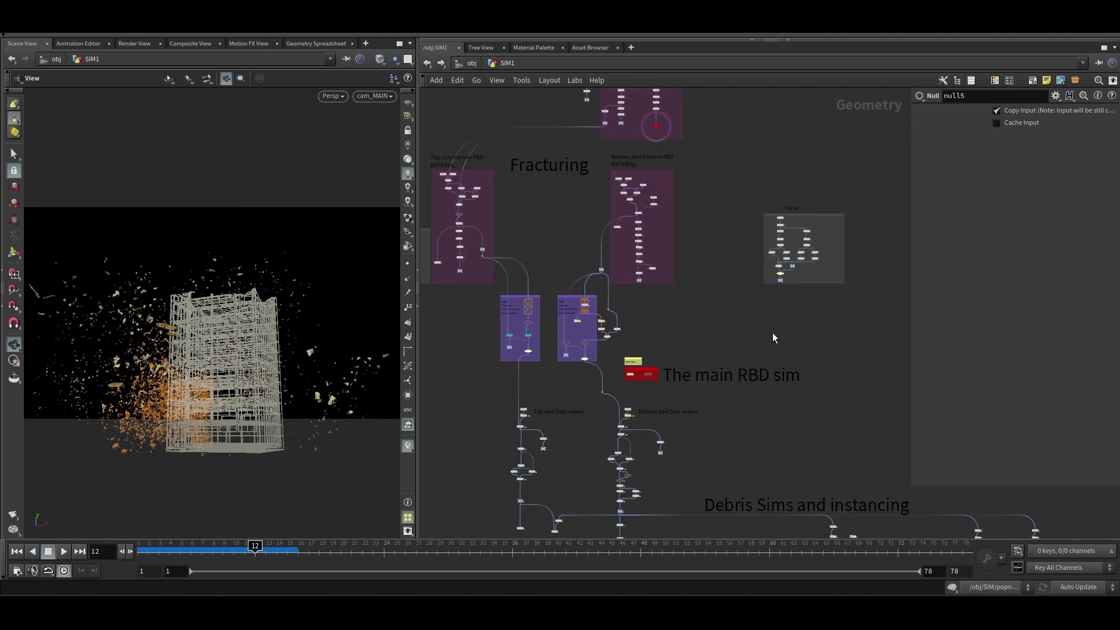
scroll(769, 350, down, 1)
middle_drag(768, 355, 669, 281)
click(668, 299)
click(761, 359)
middle_drag(760, 358, 712, 265)
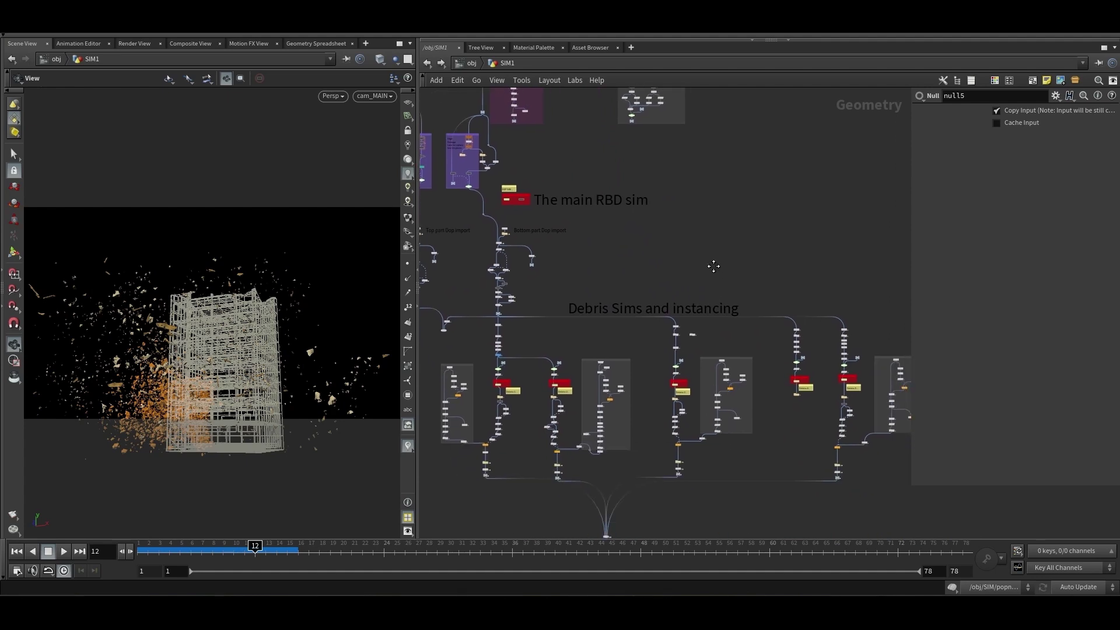
scroll(733, 264, down, 2)
scroll(704, 259, down, 1)
scroll(601, 307, up, 3)
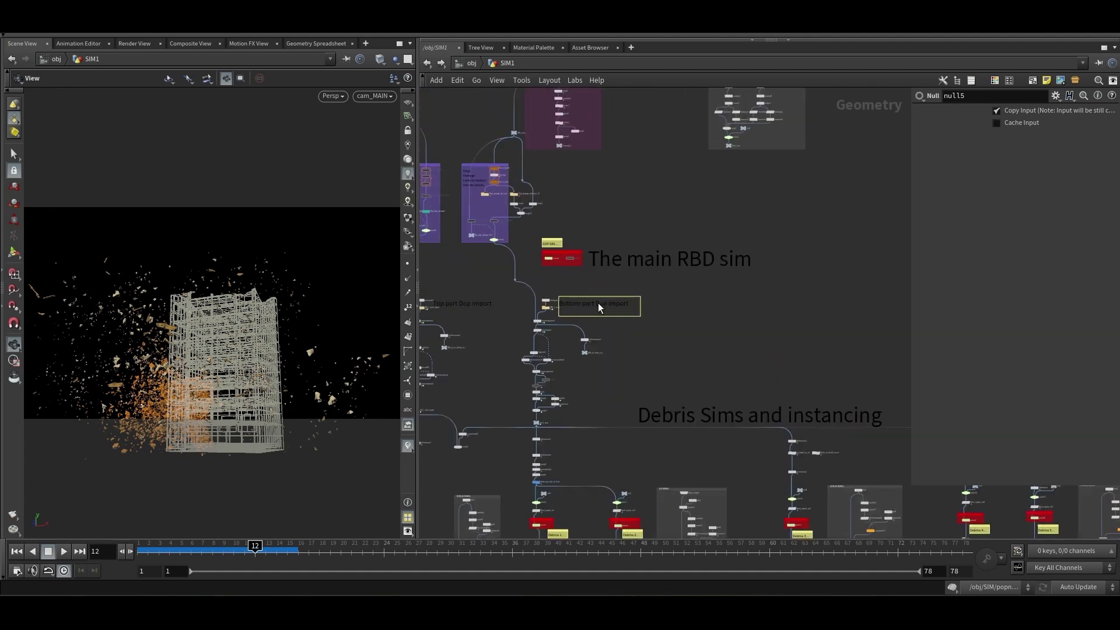
click(609, 306)
click(722, 337)
scroll(732, 343, down, 2)
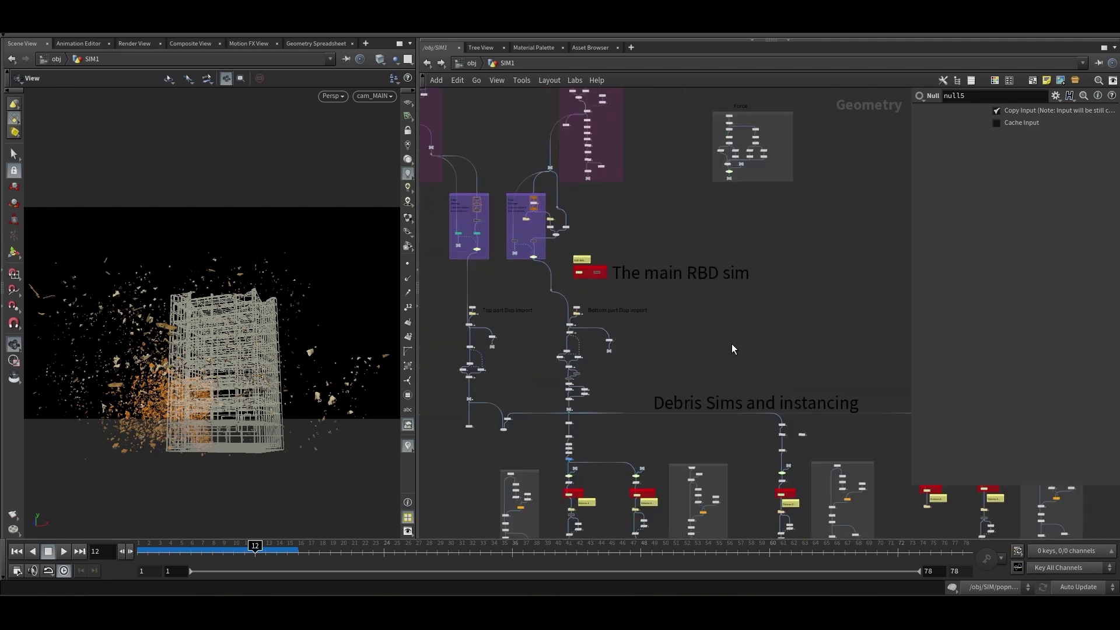
scroll(660, 216, down, 1)
Go back to the Fracturing section and display object_merge5 in the group that selects the part which will explode
middle_drag(618, 169, 618, 330)
scroll(499, 321, up, 4)
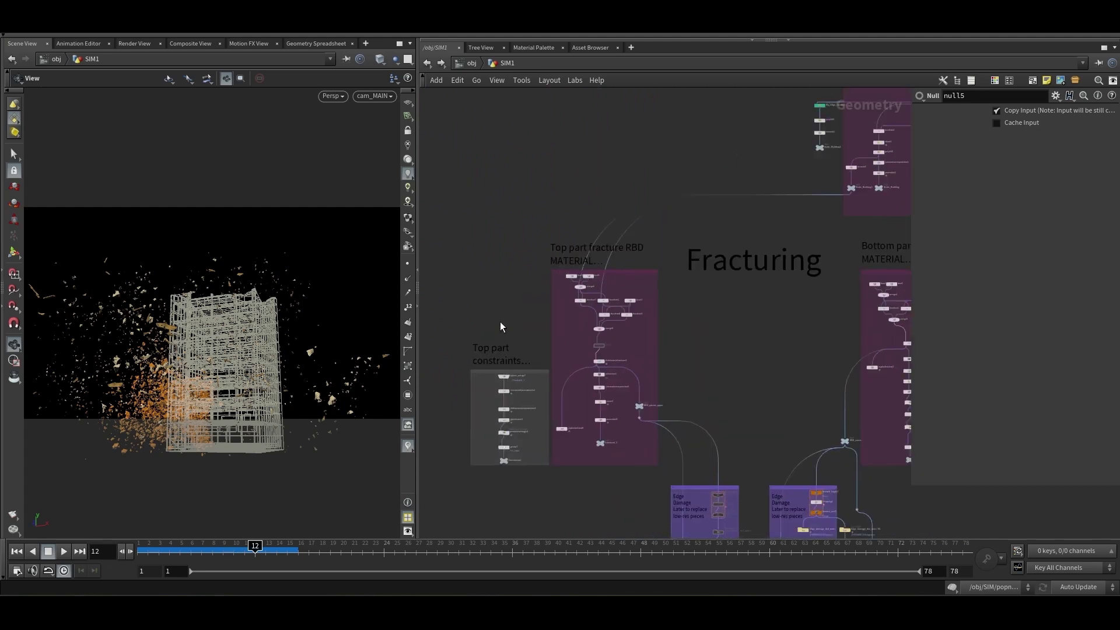
scroll(741, 362, down, 3)
middle_drag(741, 362, 544, 316)
middle_drag(702, 316, 716, 371)
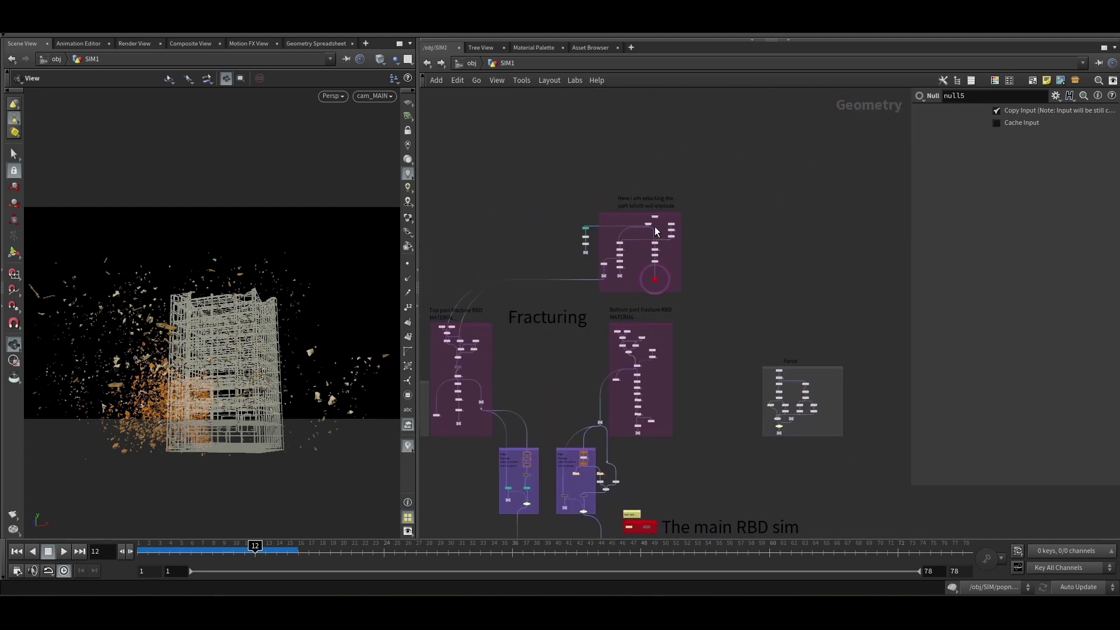
scroll(654, 227, up, 4)
scroll(613, 258, down, 4)
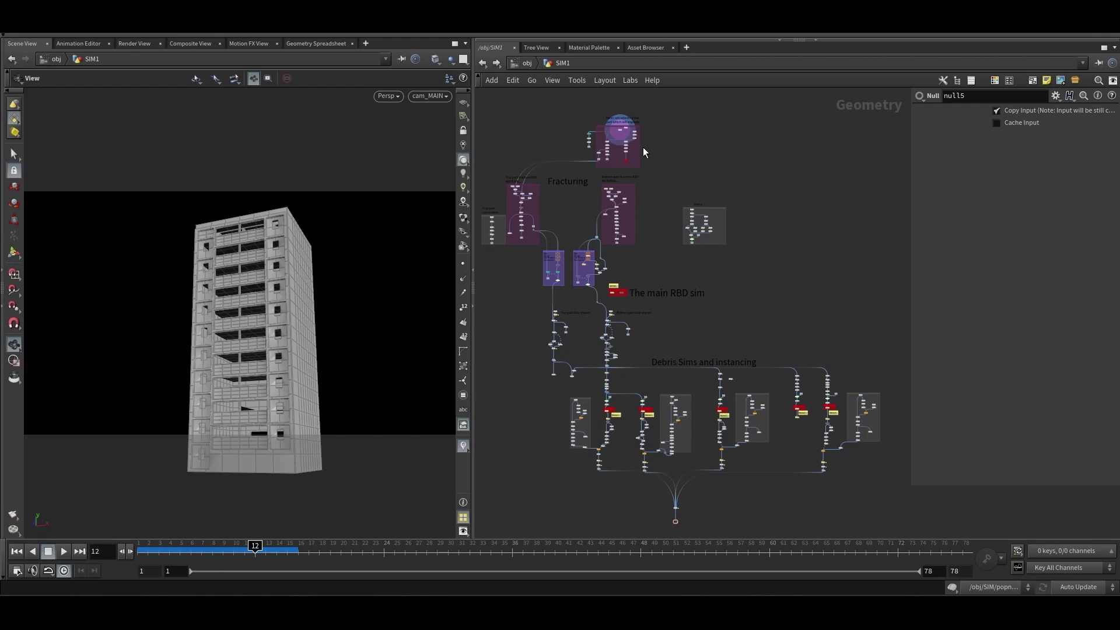
Select object_merge5 and examine the two boolean branches that split the building into static and exploding parts
scroll(615, 140, up, 5)
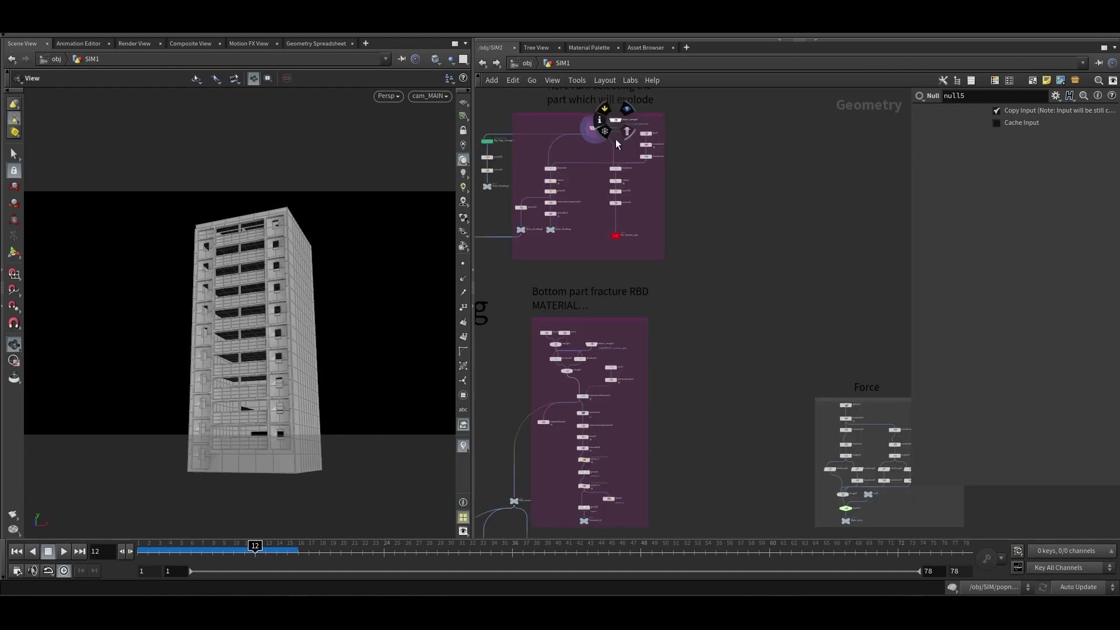
middle_drag(600, 149, 639, 218)
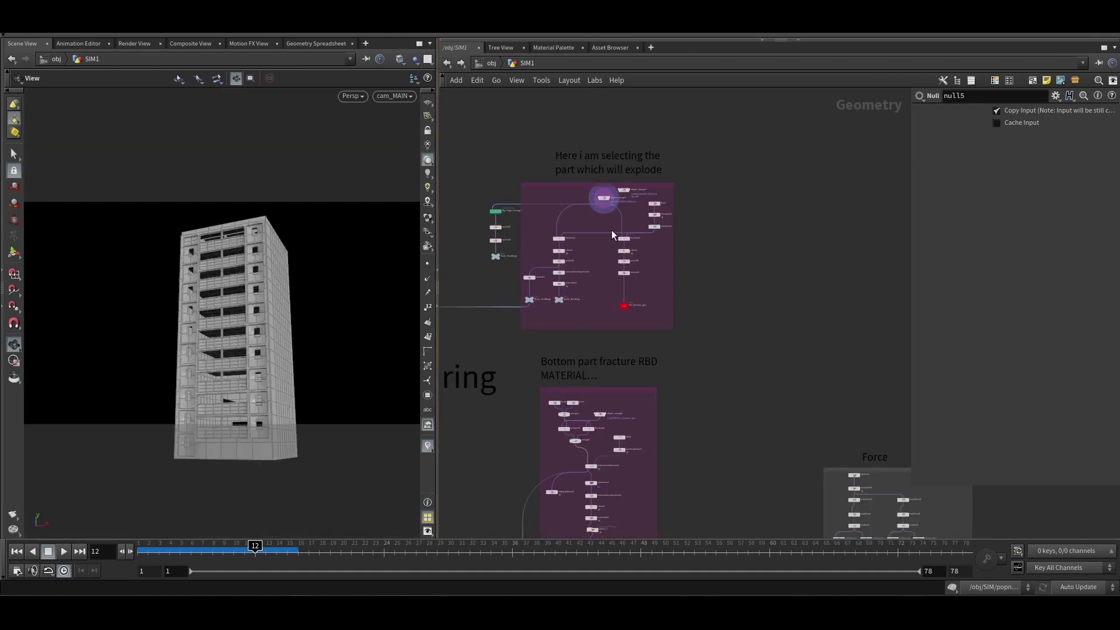
scroll(607, 217, up, 3)
middle_drag(602, 216, 627, 251)
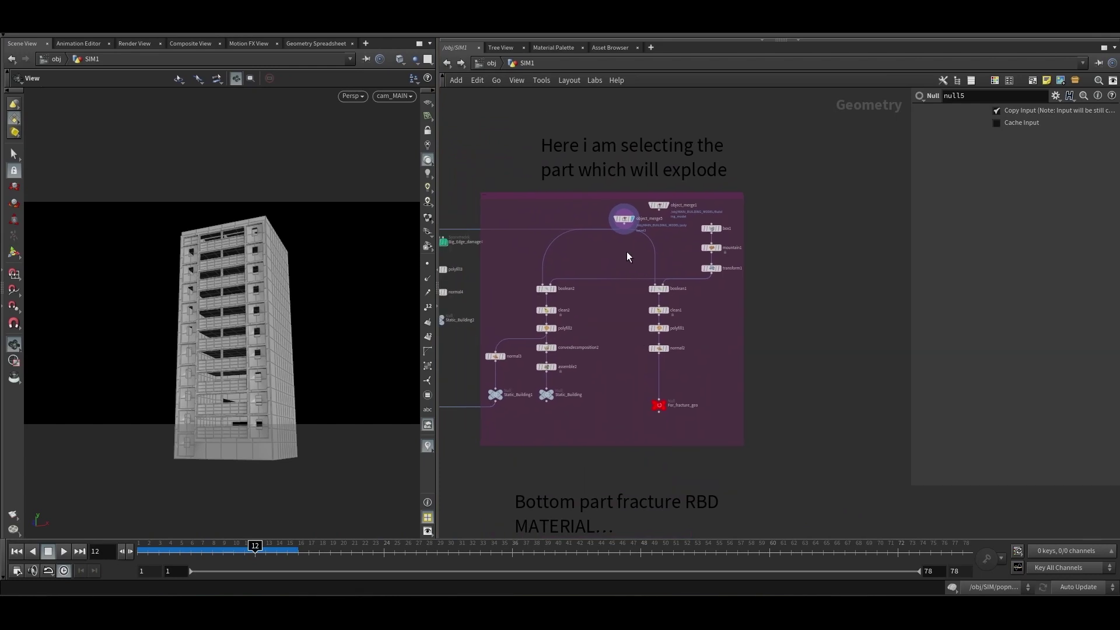
click(623, 220)
scroll(668, 239, up, 2)
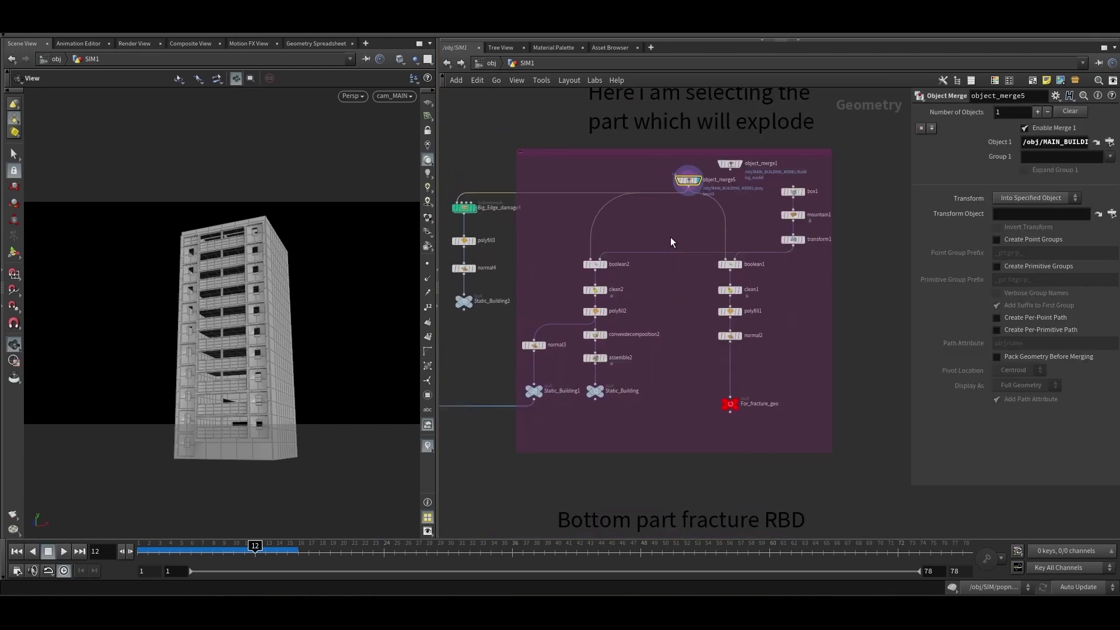
middle_drag(685, 235, 644, 235)
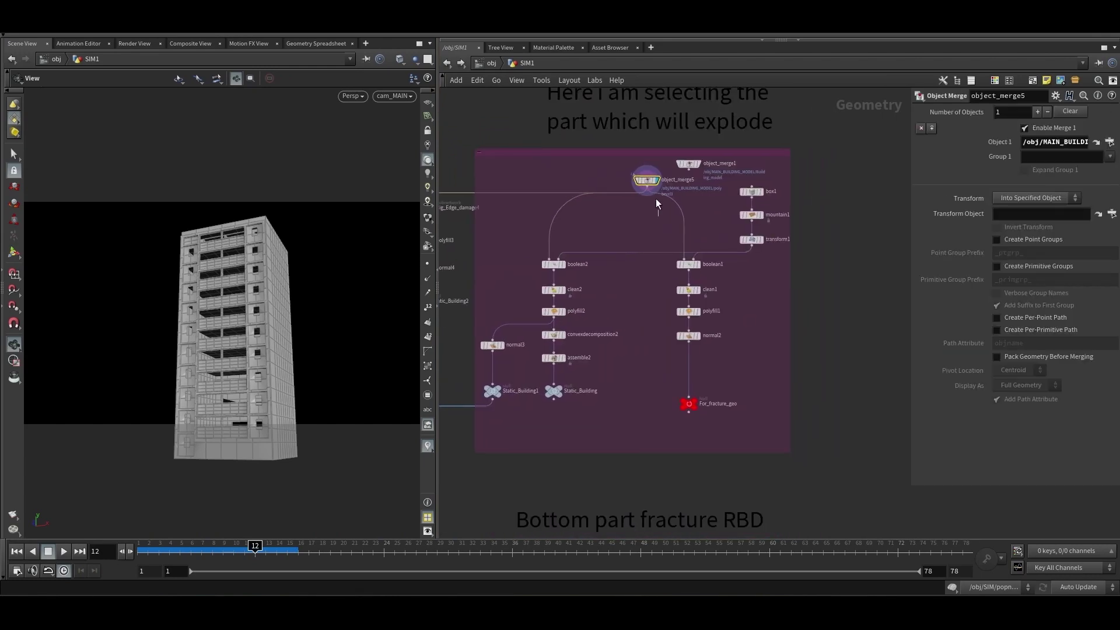
scroll(639, 236, down, 2)
scroll(652, 231, up, 2)
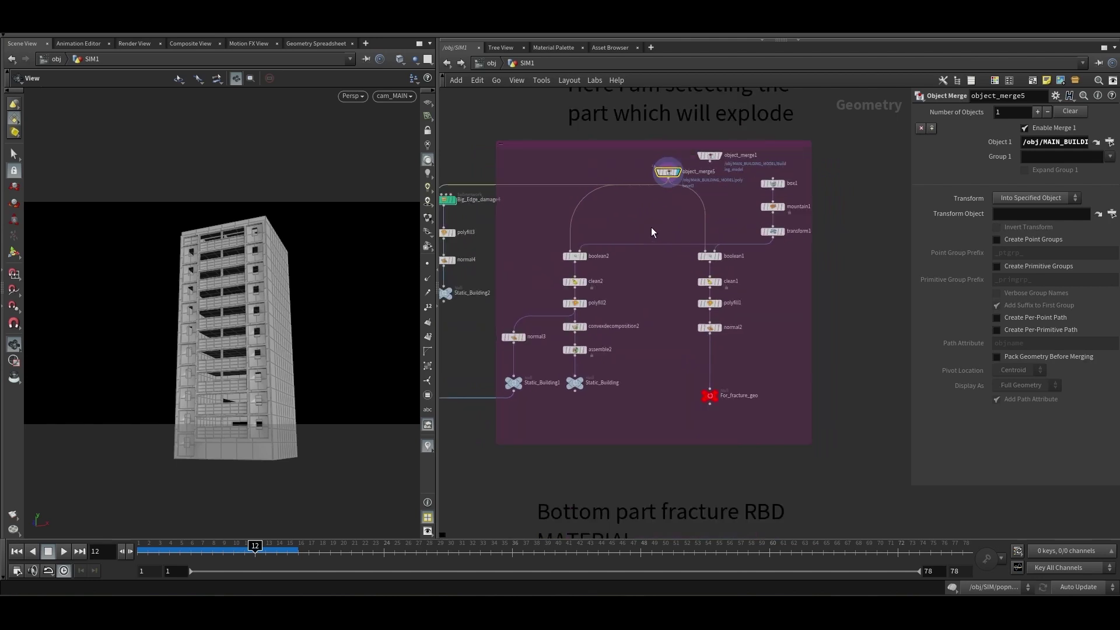
middle_drag(674, 348, 646, 363)
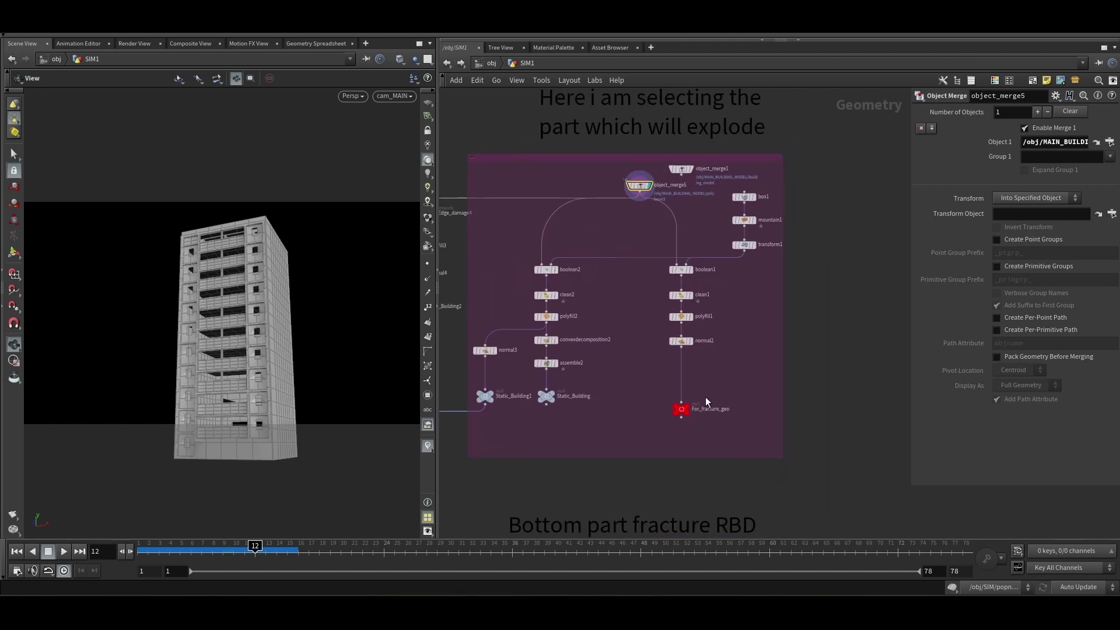
Display and select the For_fracture_geo null to preview the lower building part used for fracturing
mouse_move(695, 399)
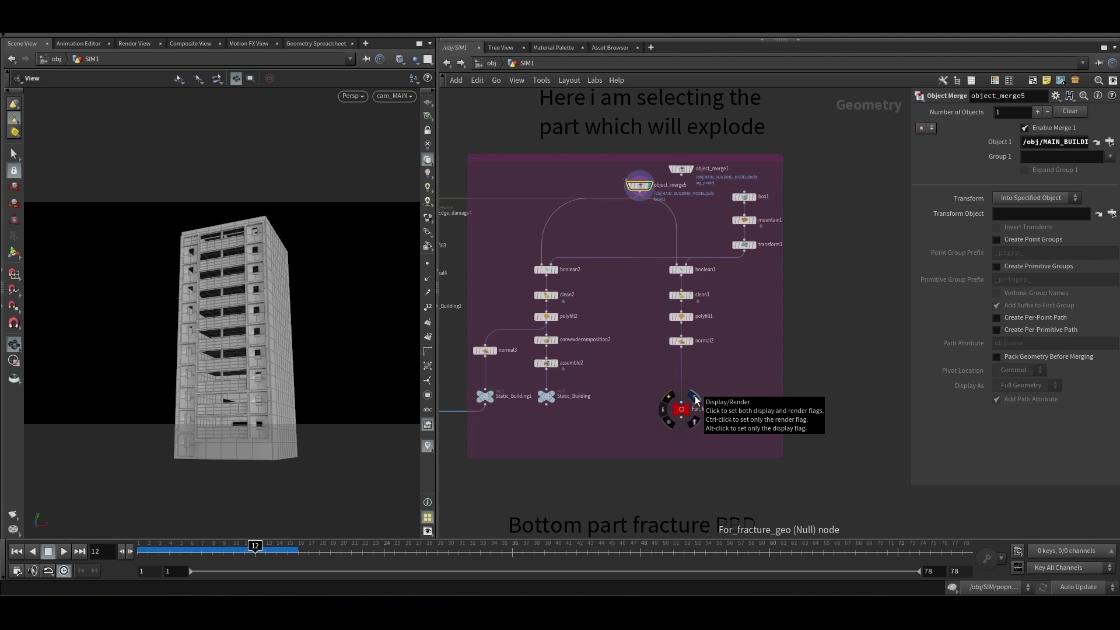
click(696, 399)
drag(728, 397, 649, 435)
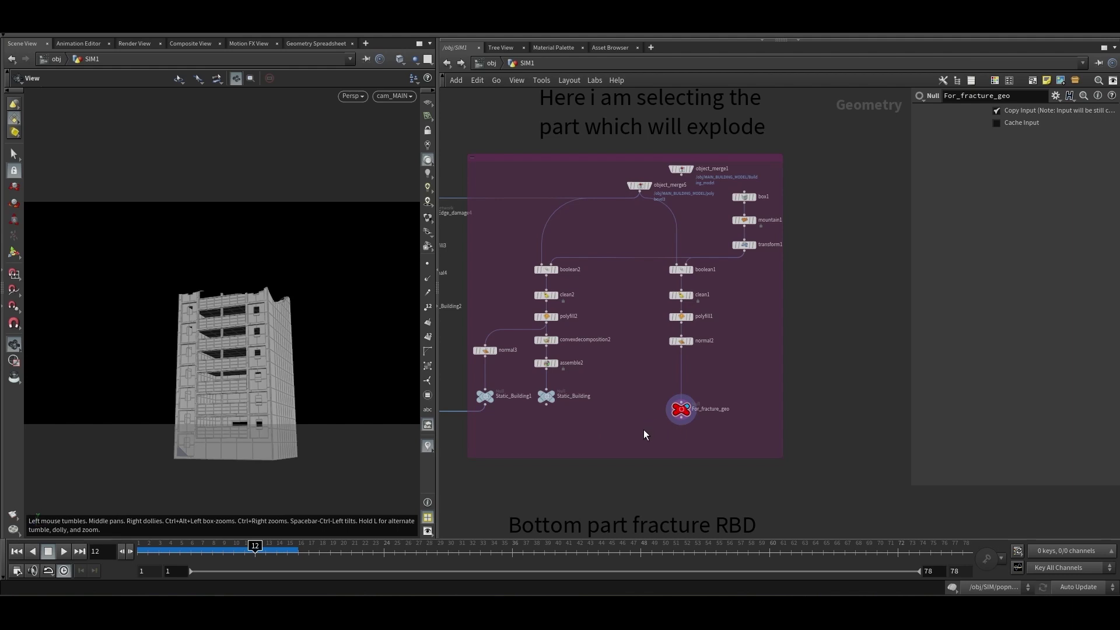
drag(707, 390, 707, 389)
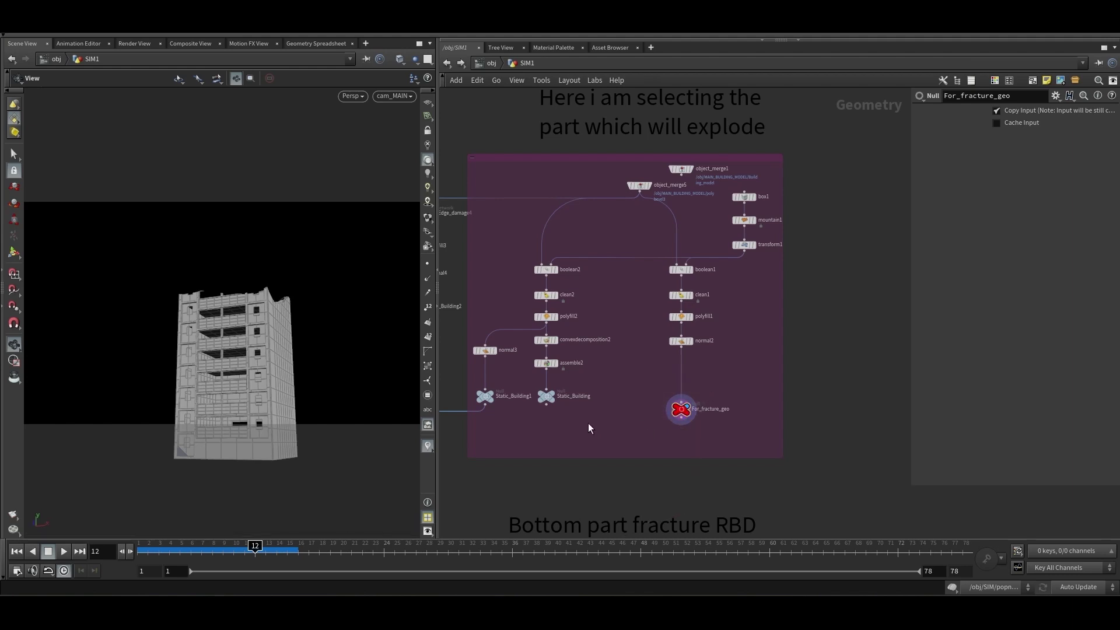
Display and select the Static_Building null to preview the convex-decomposed upper part of the building
click(561, 383)
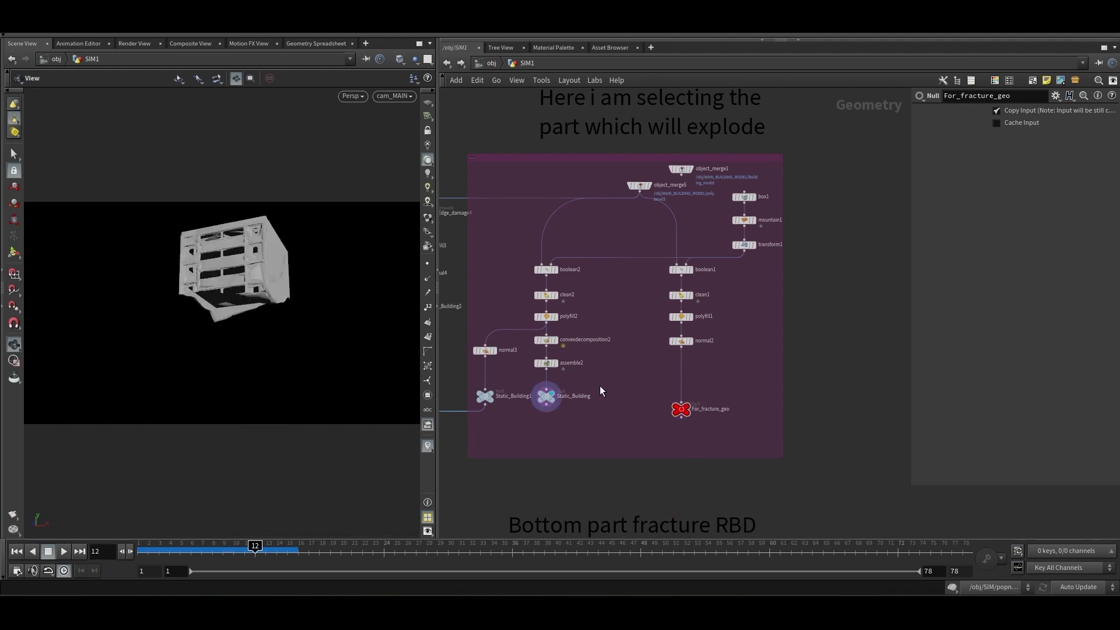
click(536, 410)
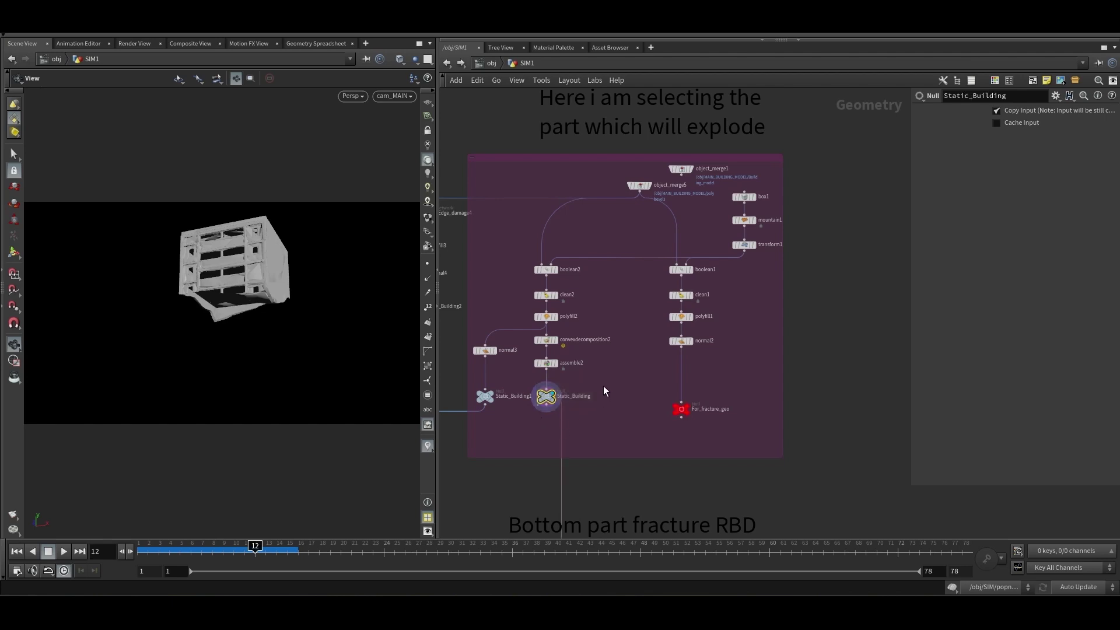
drag(603, 387, 534, 410)
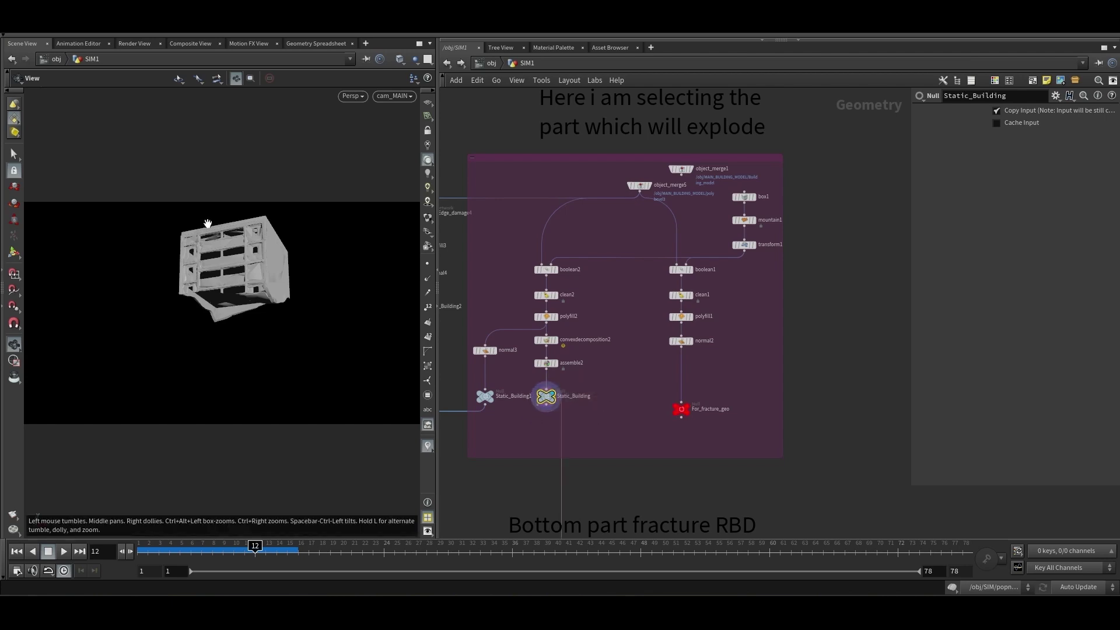
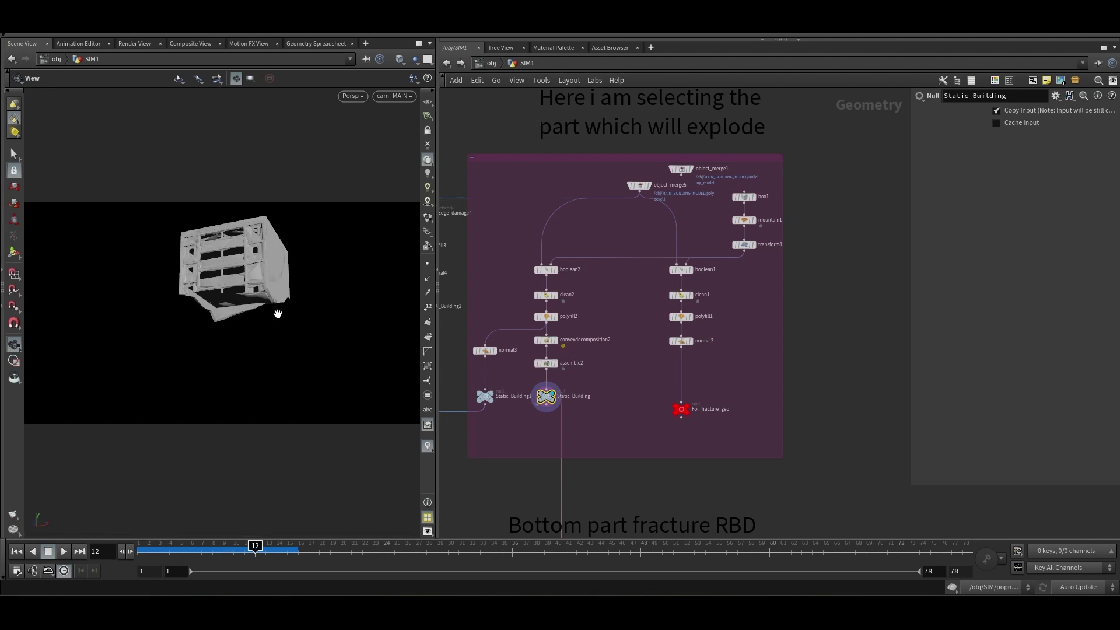
middle_drag(525, 425, 572, 408)
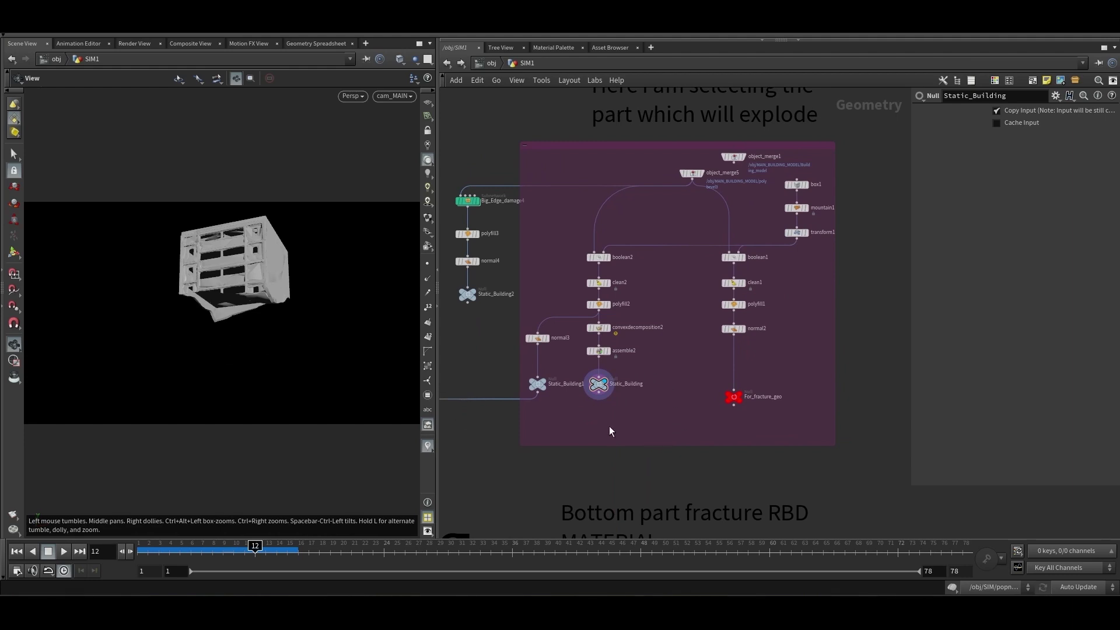
click(595, 379)
drag(609, 383, 591, 369)
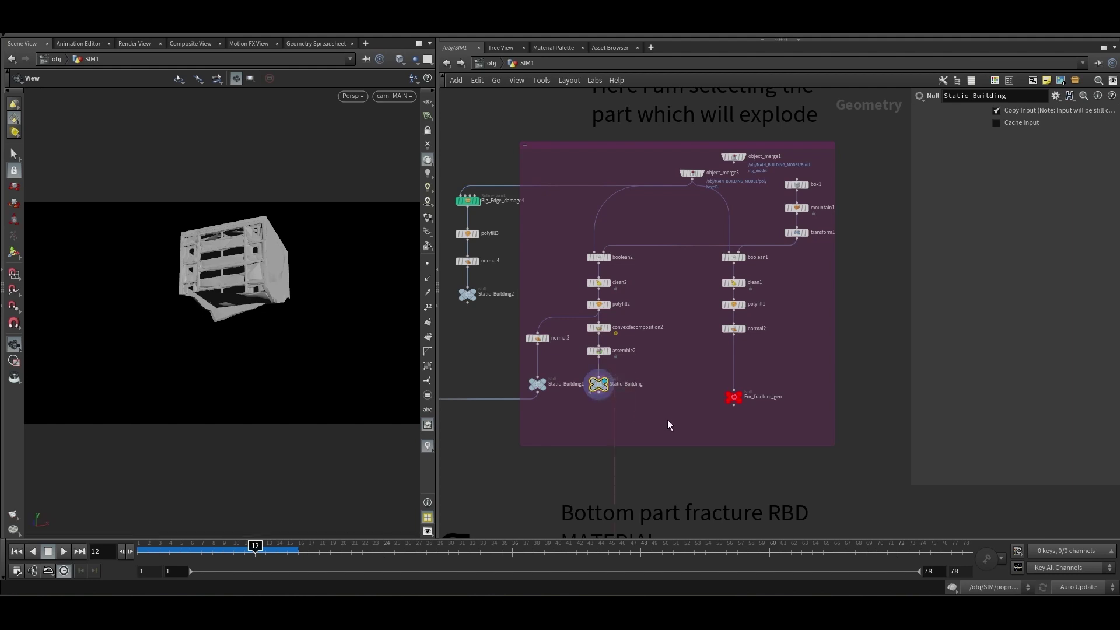
Display Static_Building1 and widen the network editor to give the Fracturing section more room
drag(642, 419, 581, 367)
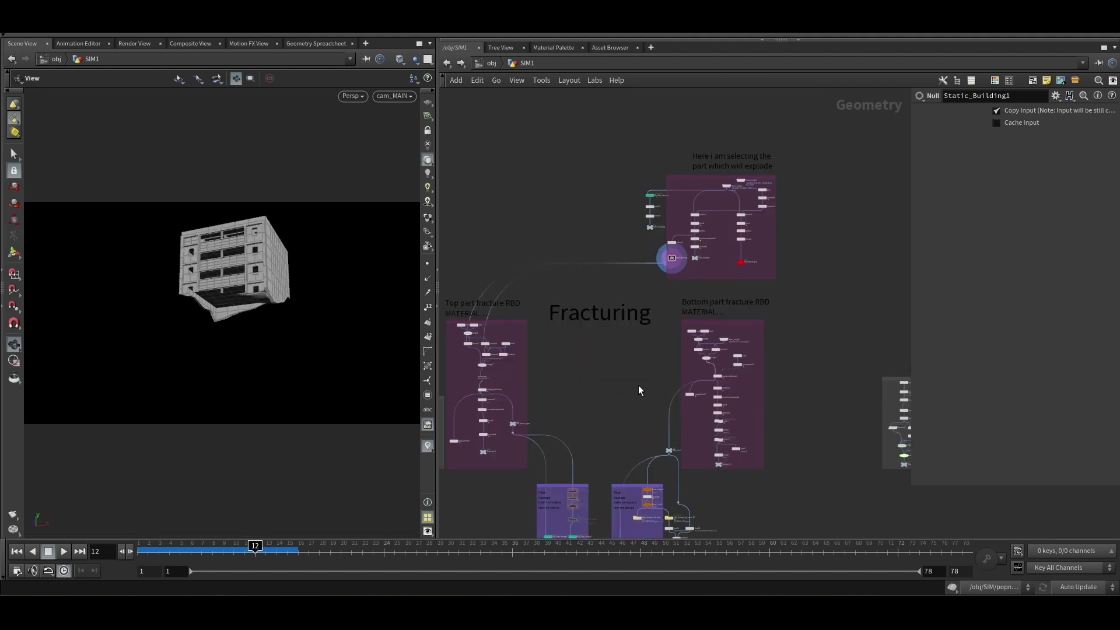
middle_drag(610, 387, 659, 317)
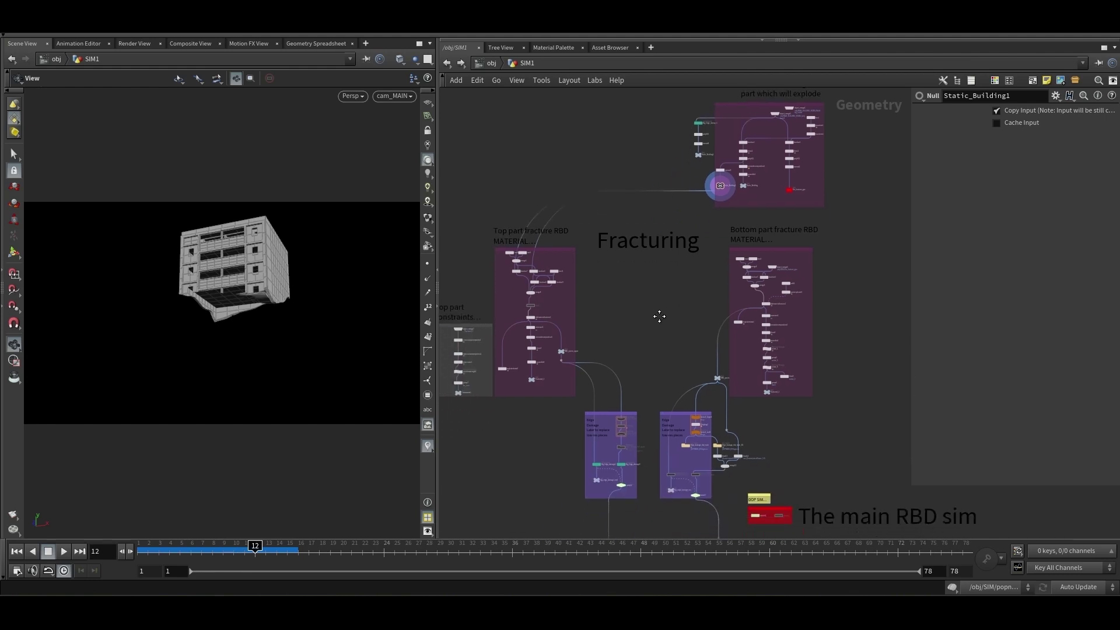
drag(438, 169, 296, 187)
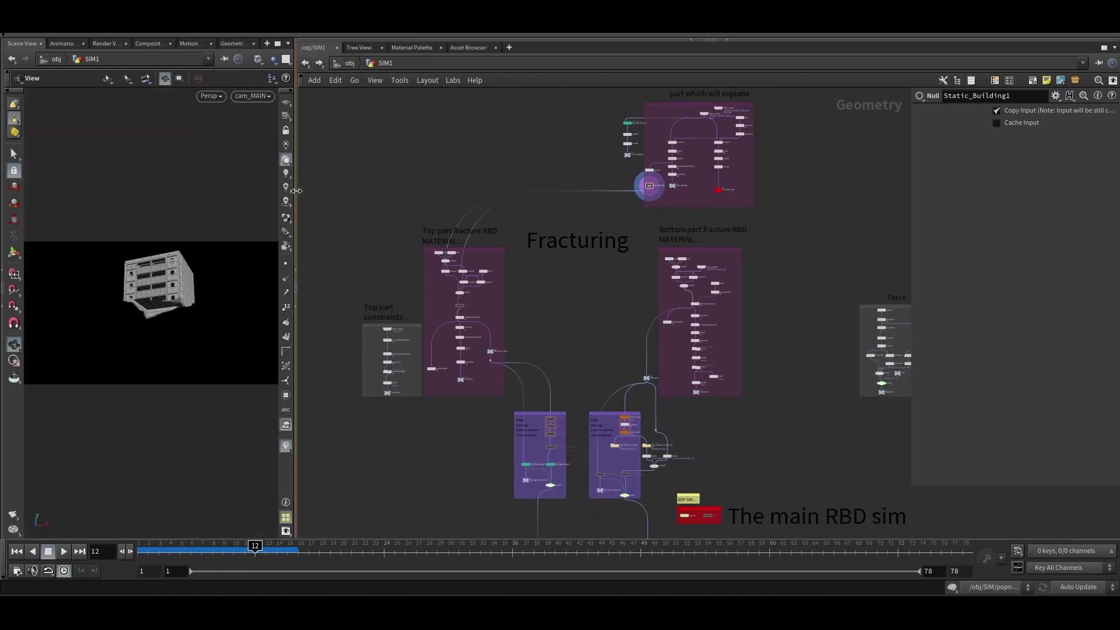
middle_drag(595, 305, 555, 292)
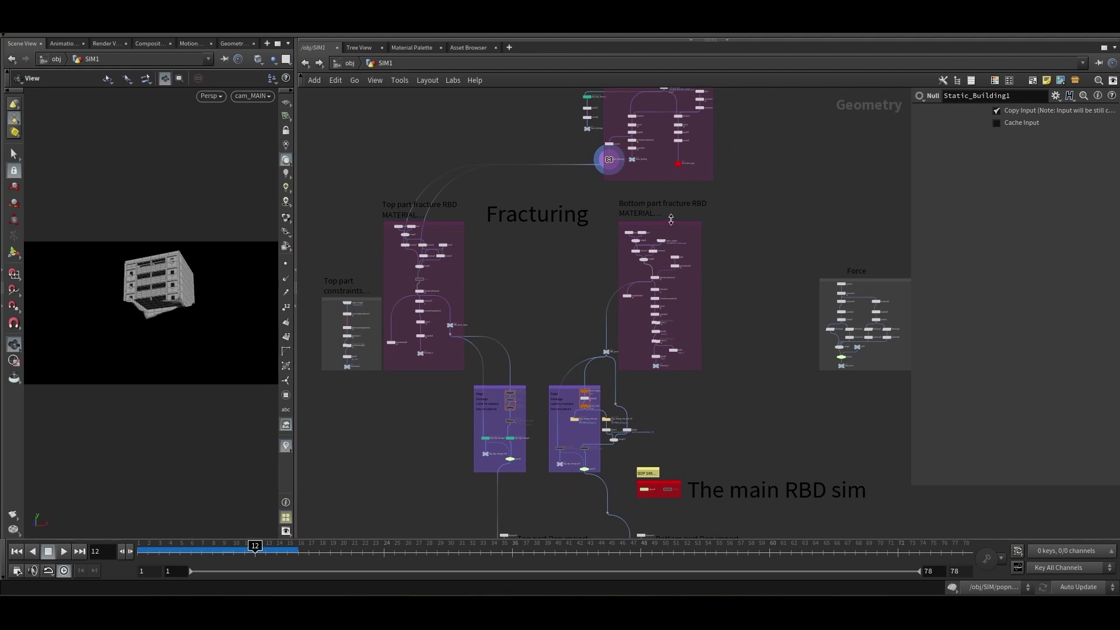
Compare the Top part fracture and Bottom part fracture RBD Material groups in the Fracturing section
scroll(450, 245, up, 3)
middle_drag(572, 315, 579, 346)
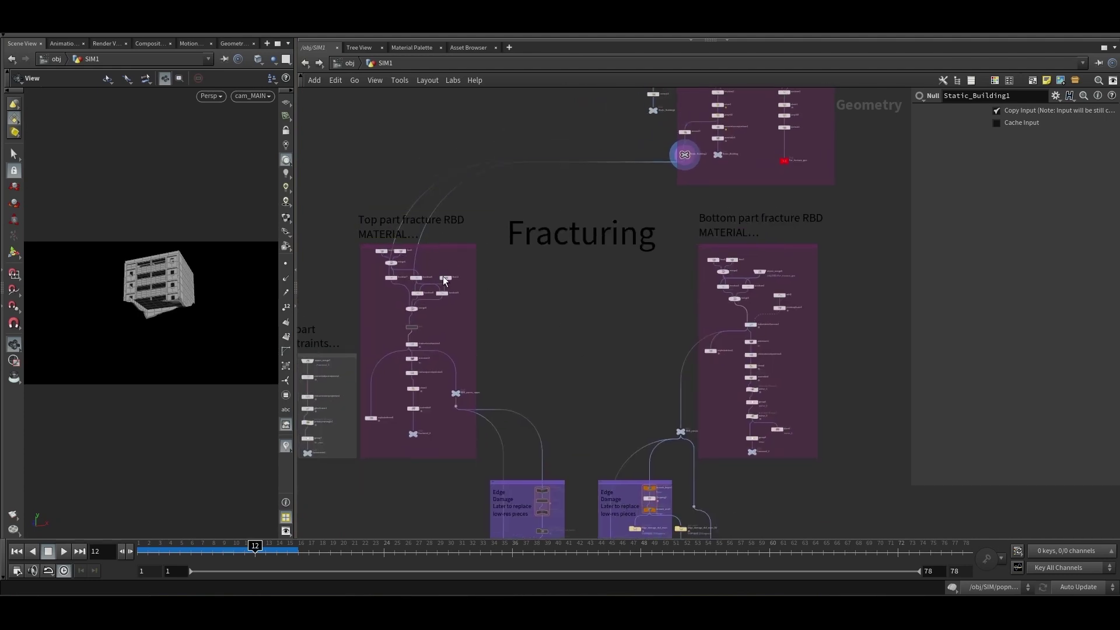
middle_drag(628, 347, 528, 336)
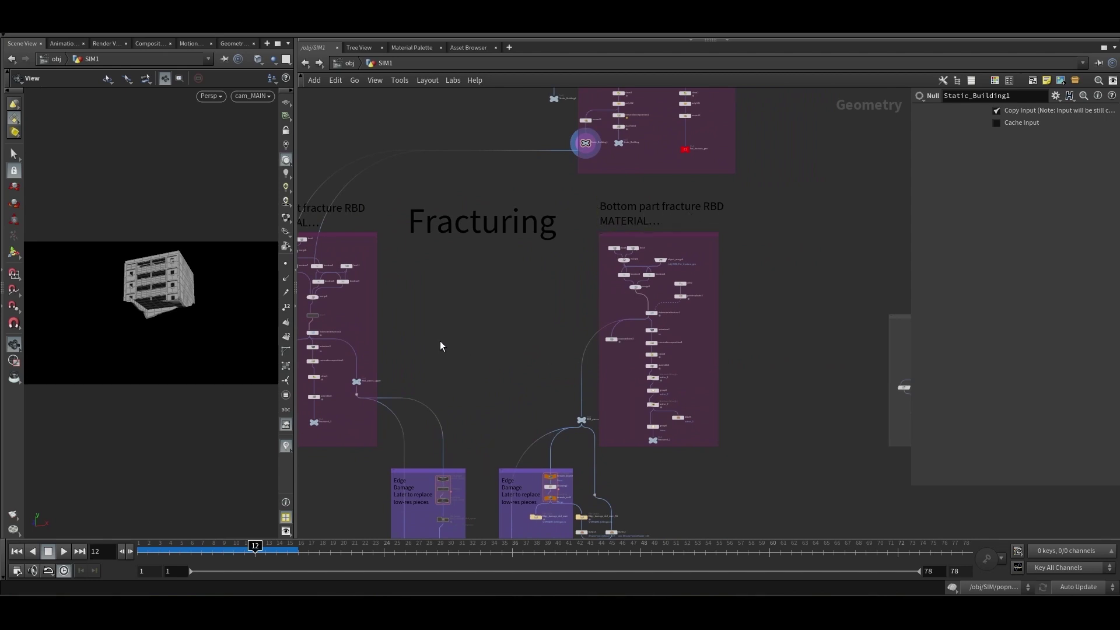
middle_drag(390, 298, 499, 347)
scroll(520, 298, up, 1)
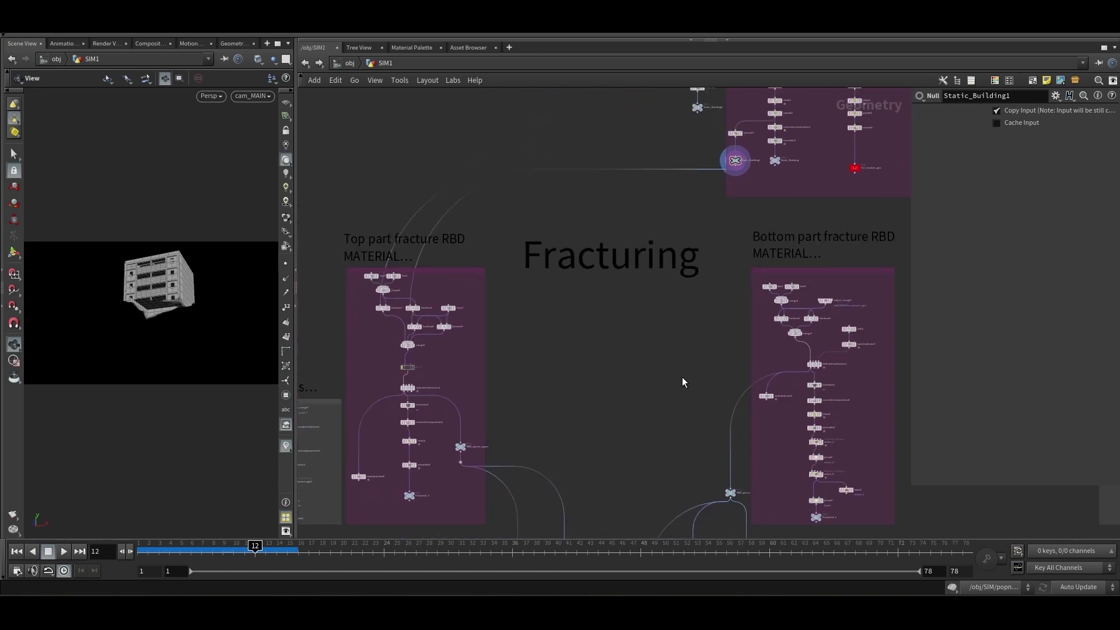
Return to the explosion-part selection group and compare the displayed geometry of Static_Building with that of Static_Building1
middle_drag(684, 382, 599, 473)
scroll(680, 274, up, 2)
middle_drag(681, 274, 572, 349)
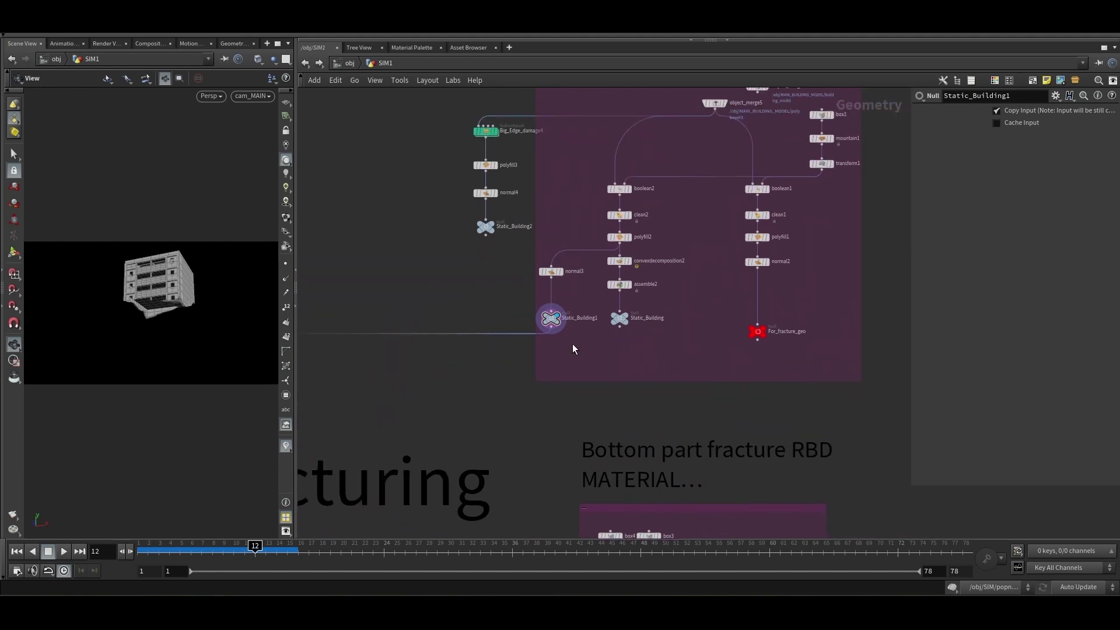
drag(579, 299, 547, 328)
mouse_move(621, 264)
scroll(565, 342, up, 1)
mouse_move(537, 323)
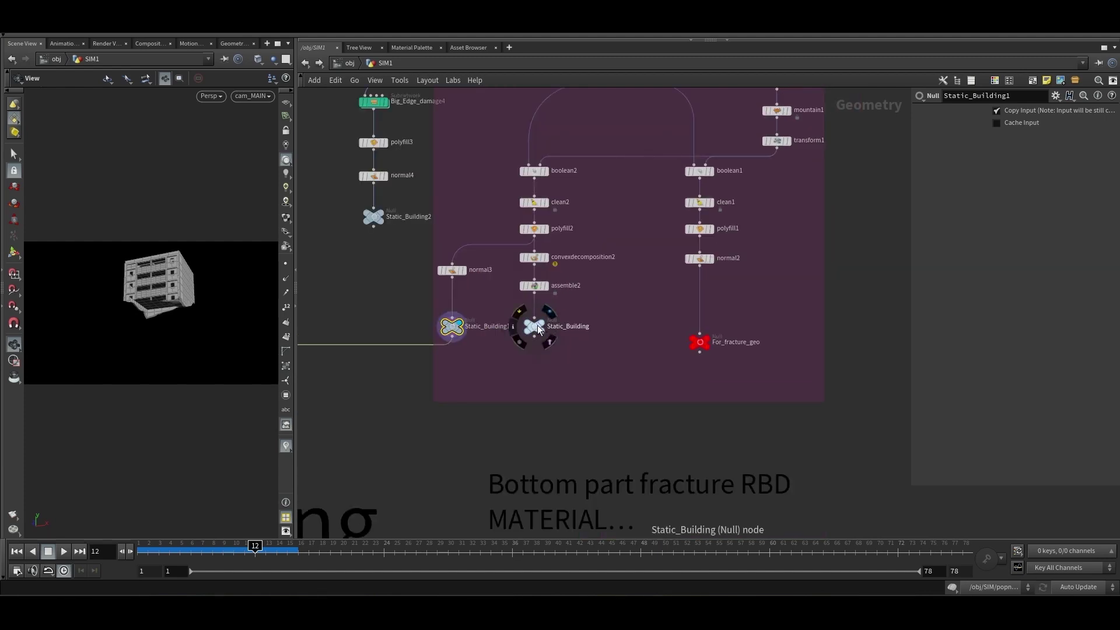
click(537, 324)
click(549, 314)
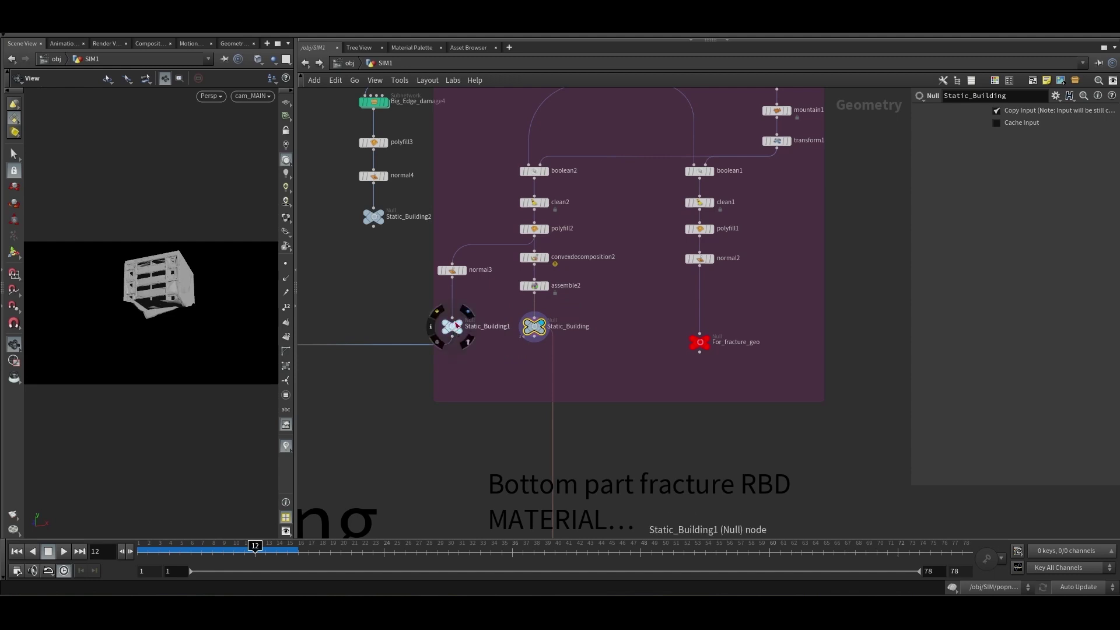
click(467, 313)
drag(462, 367, 450, 322)
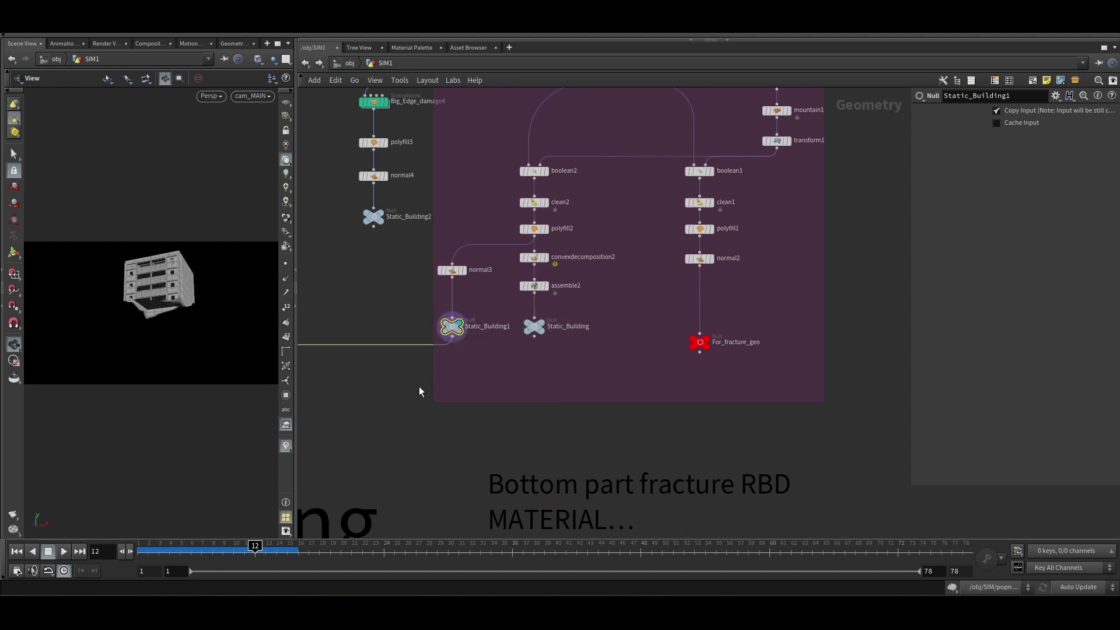
Display and select boolean7 in the Top part fracture group and inspect the cut outer walls from several angles
scroll(415, 399, down, 6)
scroll(438, 389, up, 6)
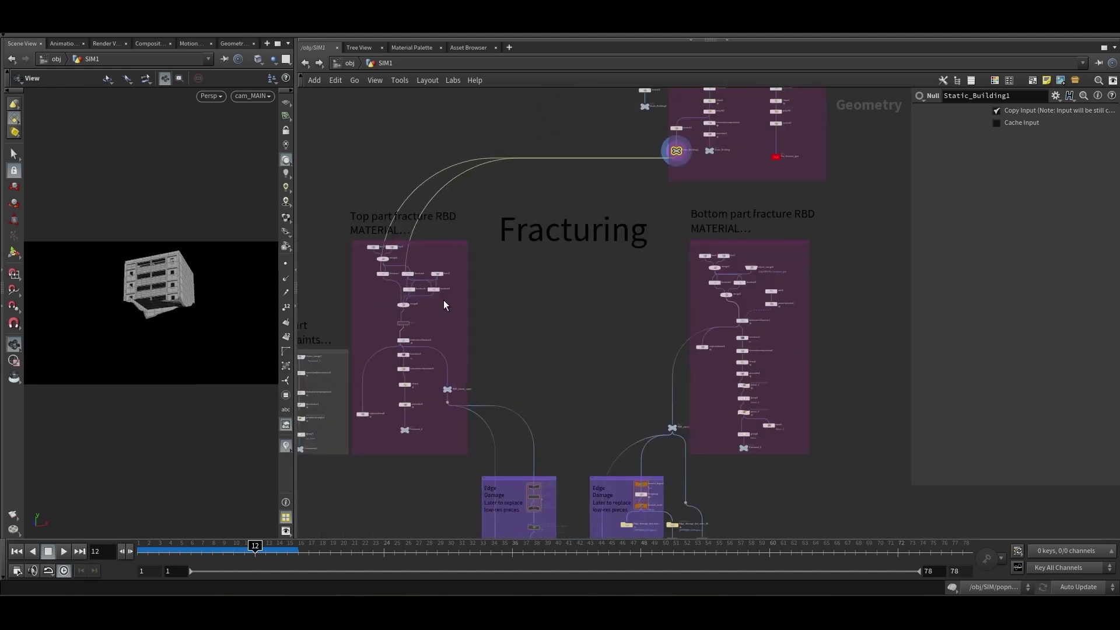
click(548, 283)
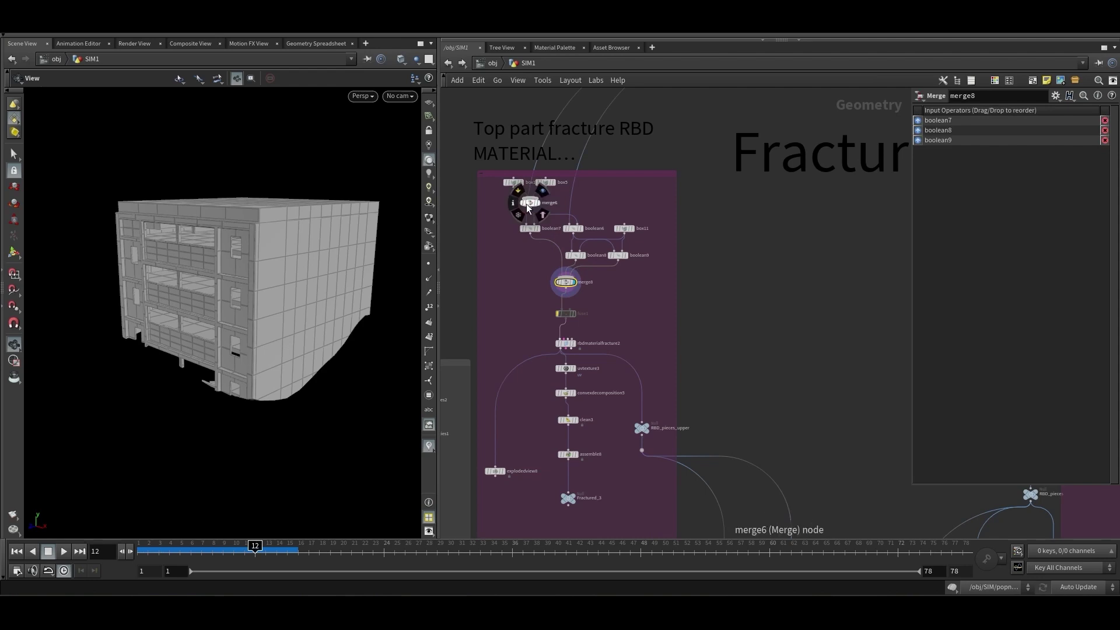
click(538, 230)
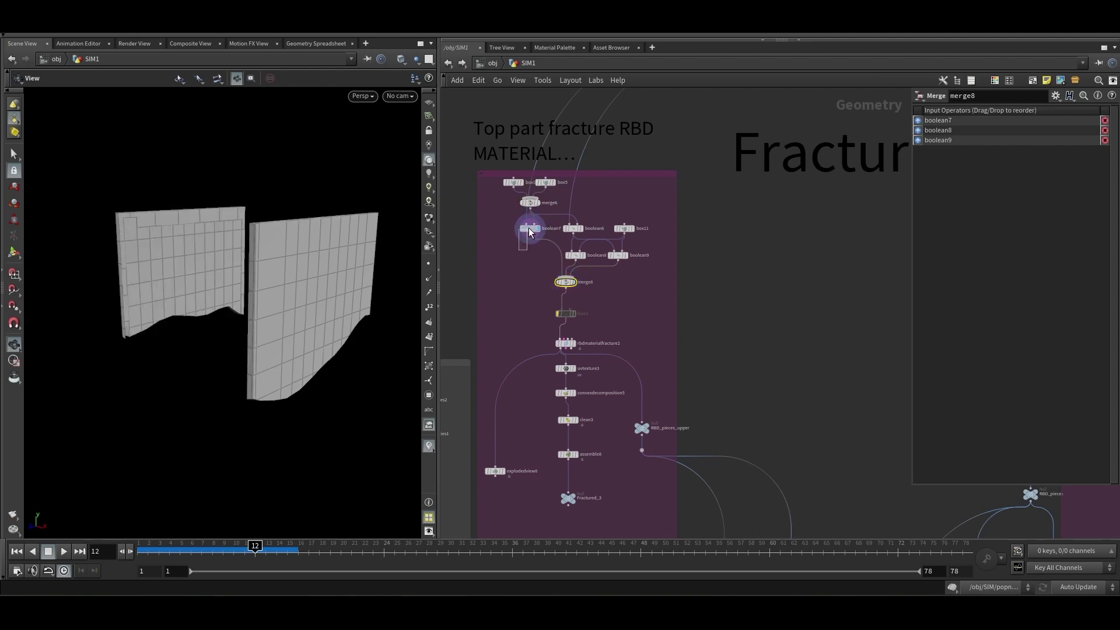
click(529, 228)
drag(279, 288, 303, 269)
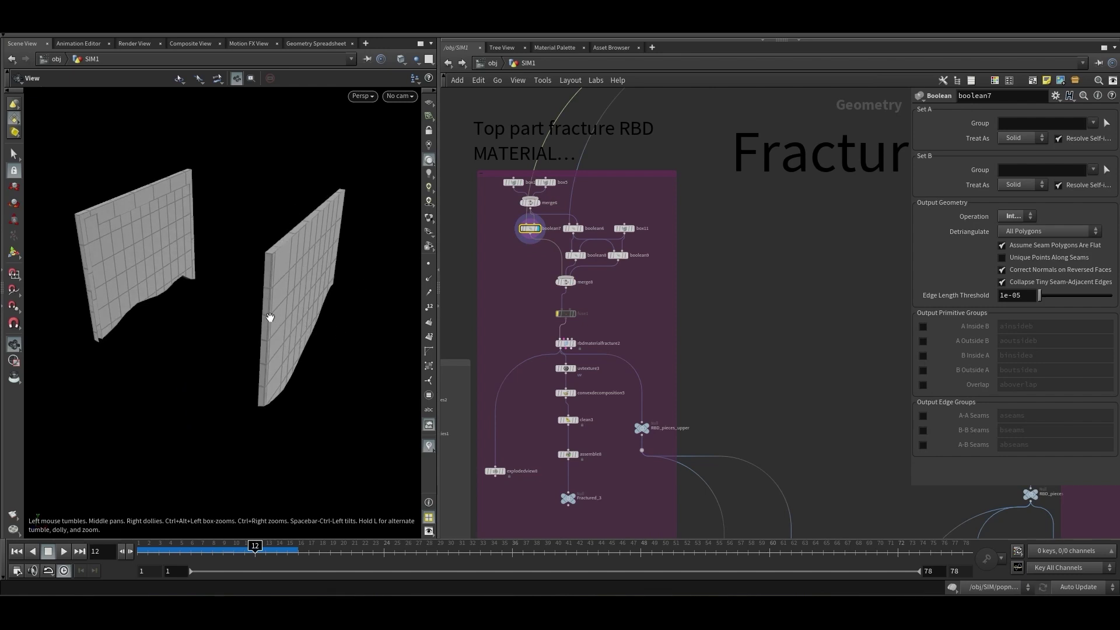
drag(270, 317, 292, 322)
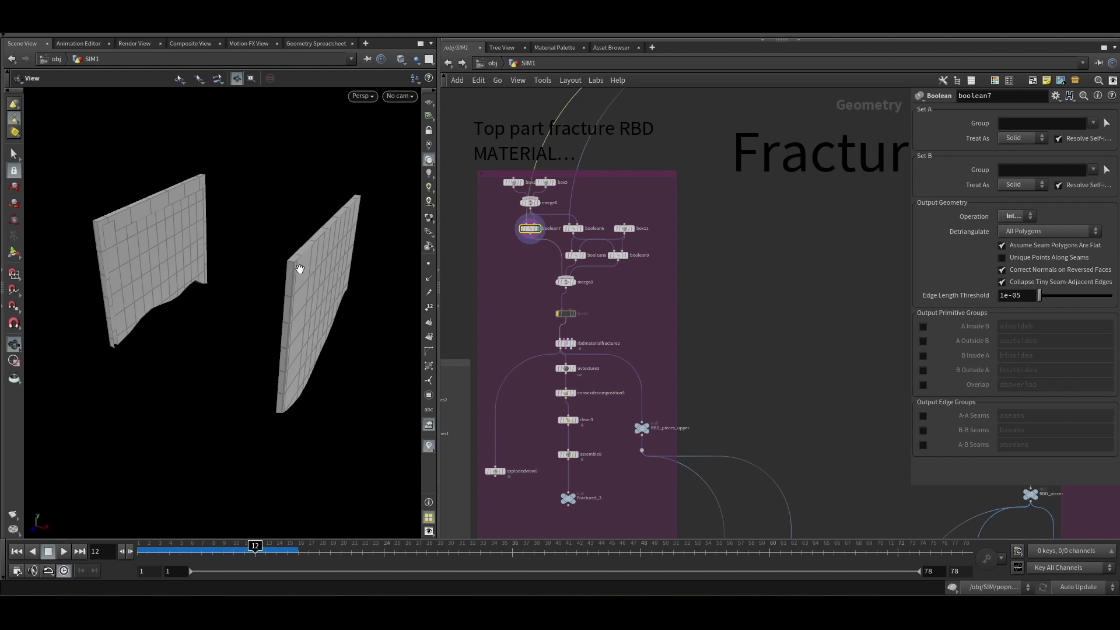
Preview the boolean8 slab, and display and select merge8 to inspect the recombined upper building
middle_drag(533, 273, 525, 283)
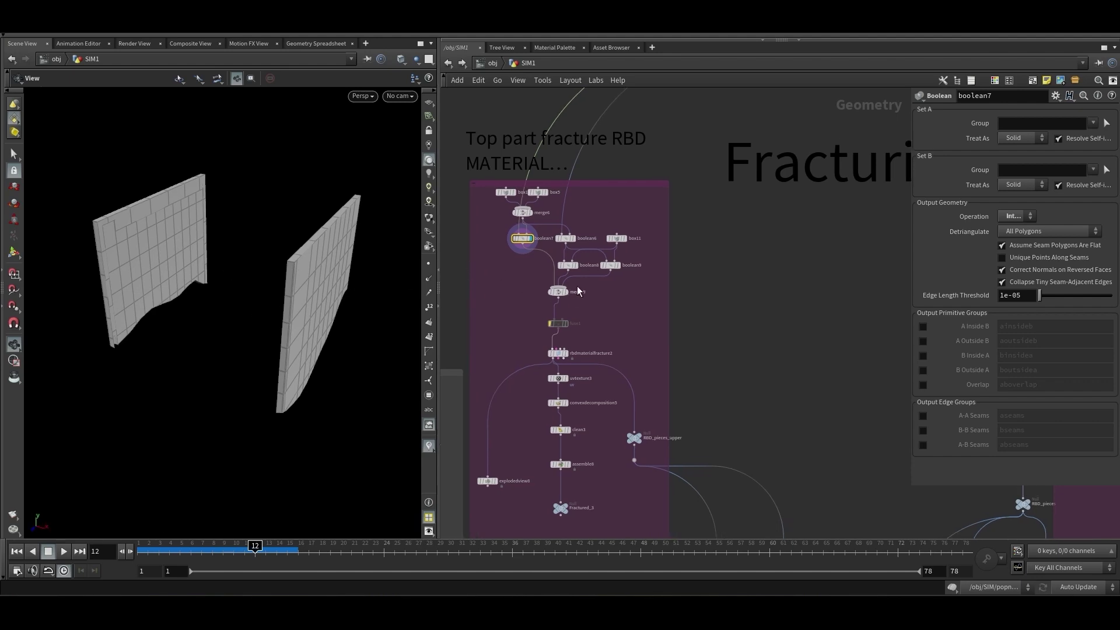
click(575, 265)
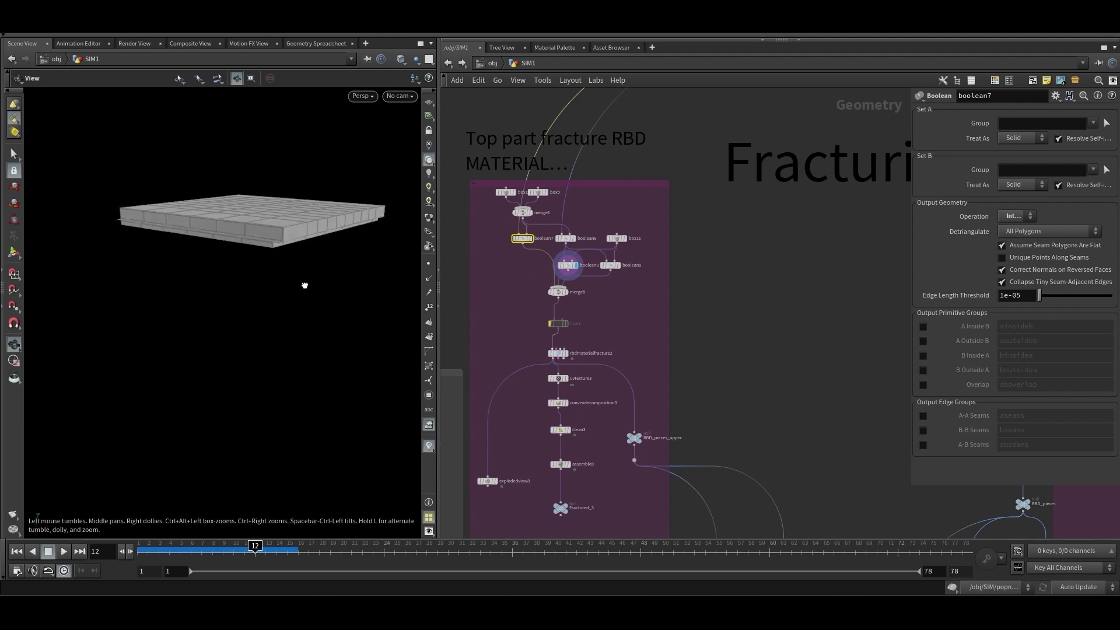
drag(304, 285, 310, 256)
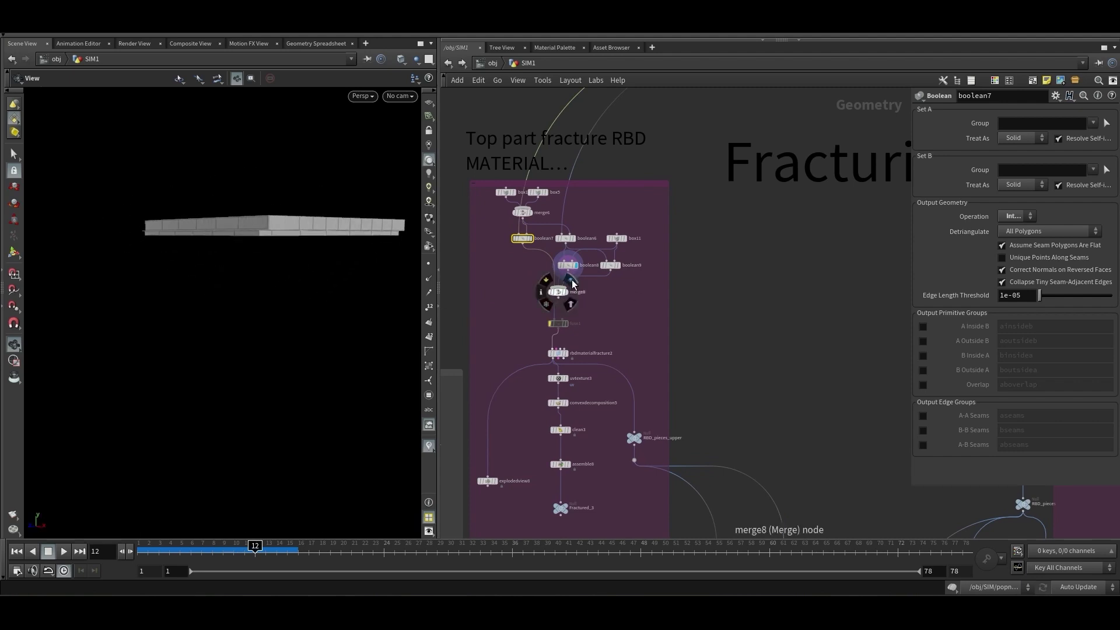
click(572, 284)
click(557, 292)
drag(312, 336, 350, 303)
Display the top part's RBD Material Fracture node, select it to show its concrete settings, and inspect the fractured building
middle_drag(608, 362, 613, 277)
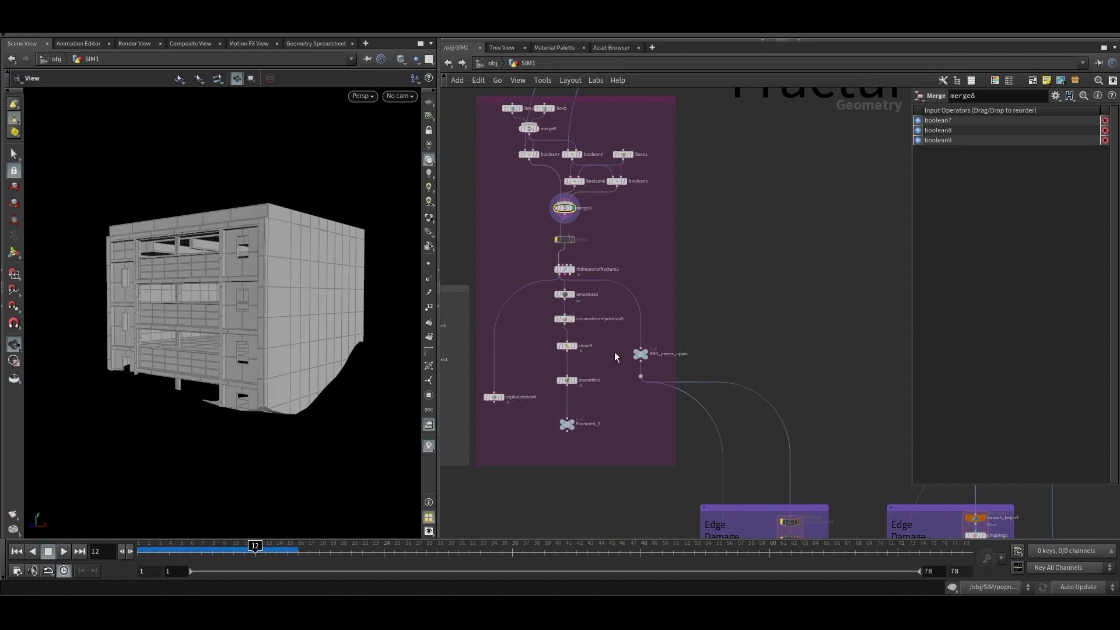
middle_drag(614, 351, 599, 320)
mouse_move(565, 225)
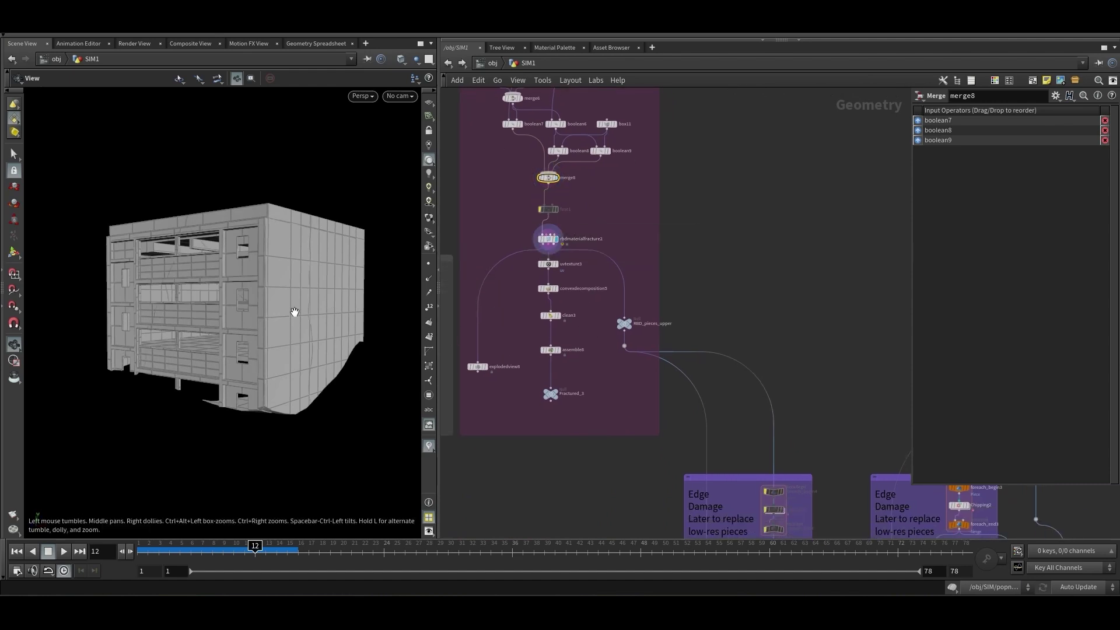
drag(302, 341, 282, 298)
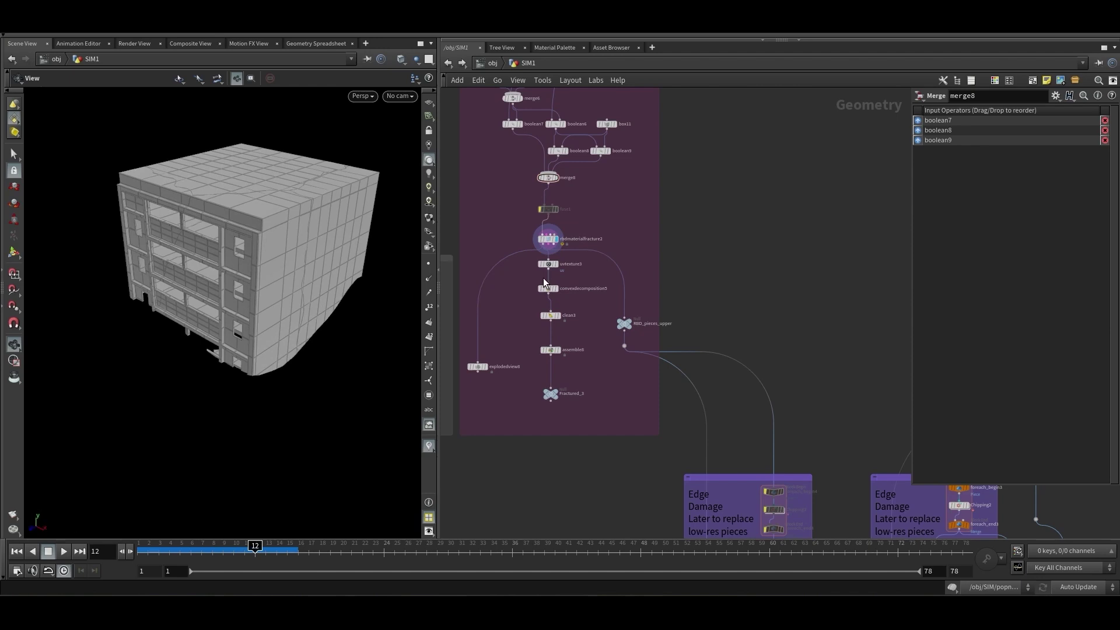
click(538, 246)
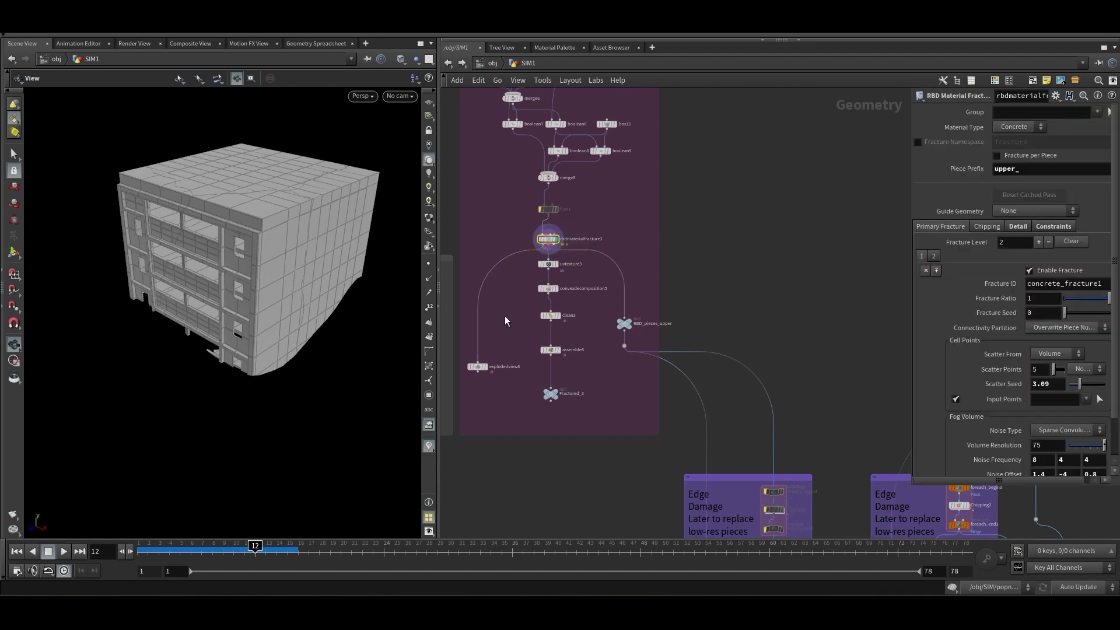
drag(310, 320, 302, 287)
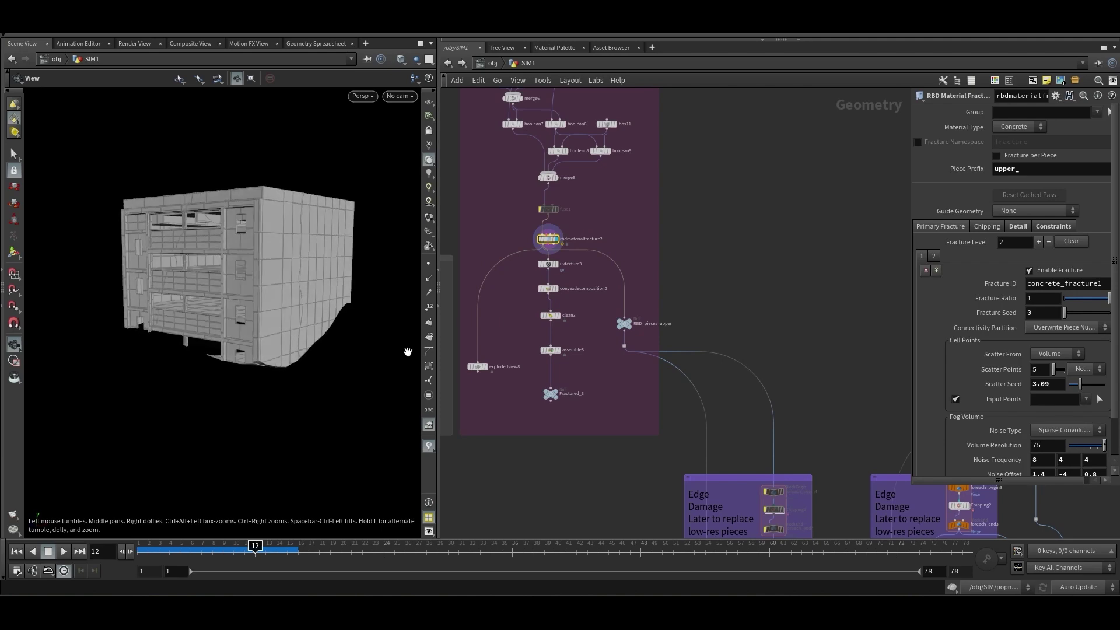
Display explodedview8, widen the viewport, and examine the separated concrete pieces of the upper building
click(482, 366)
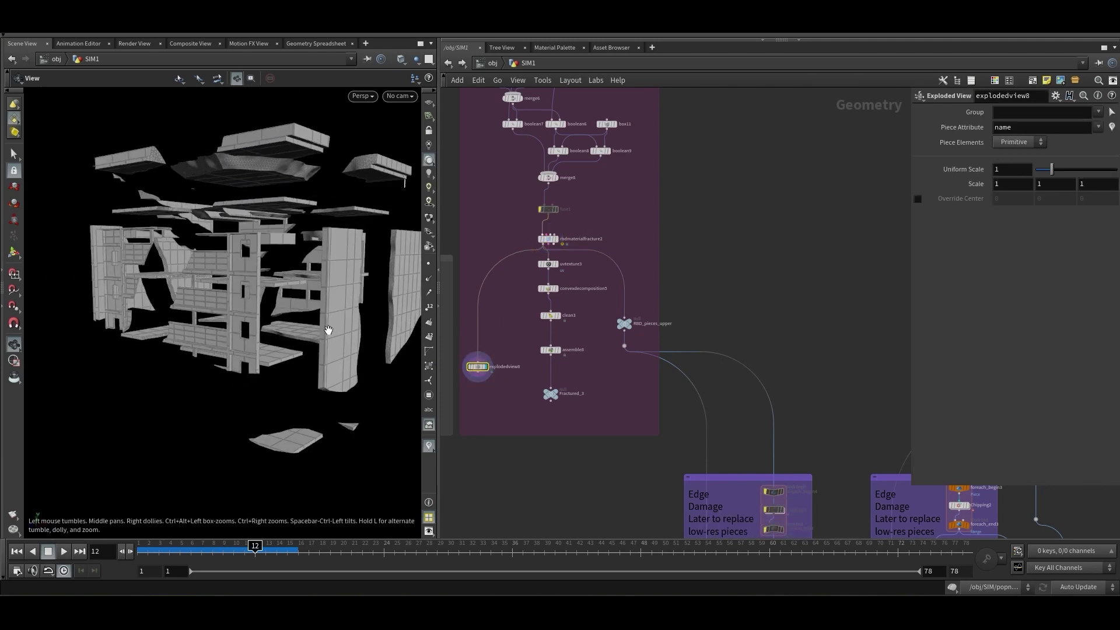
scroll(328, 331, down, 3)
middle_drag(327, 320, 263, 321)
drag(285, 330, 314, 323)
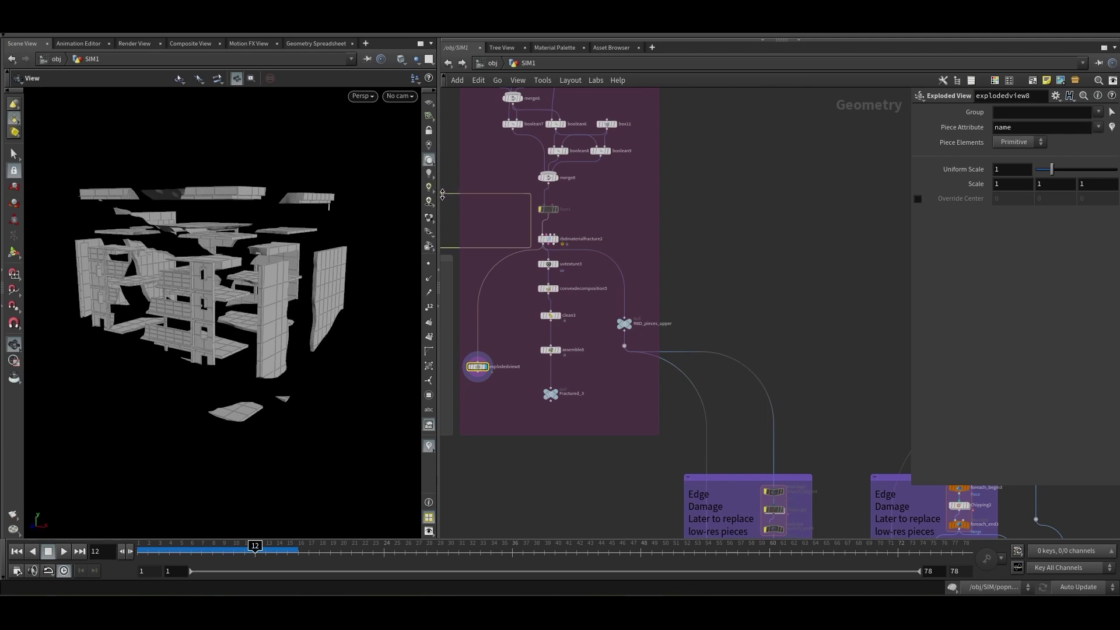
drag(447, 195, 484, 194)
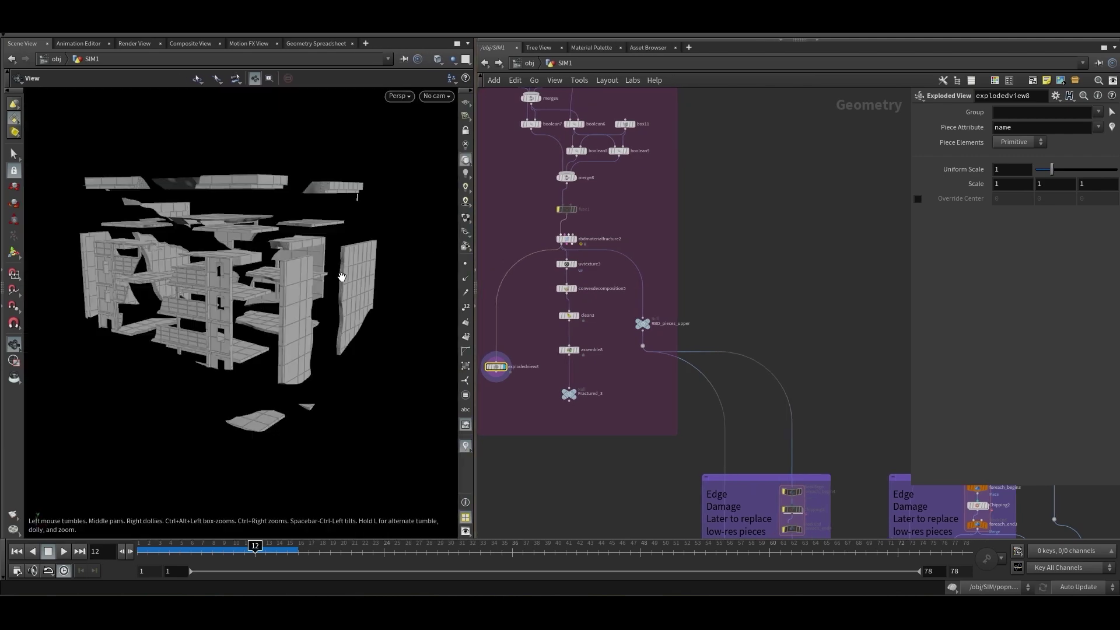
drag(376, 268, 304, 264)
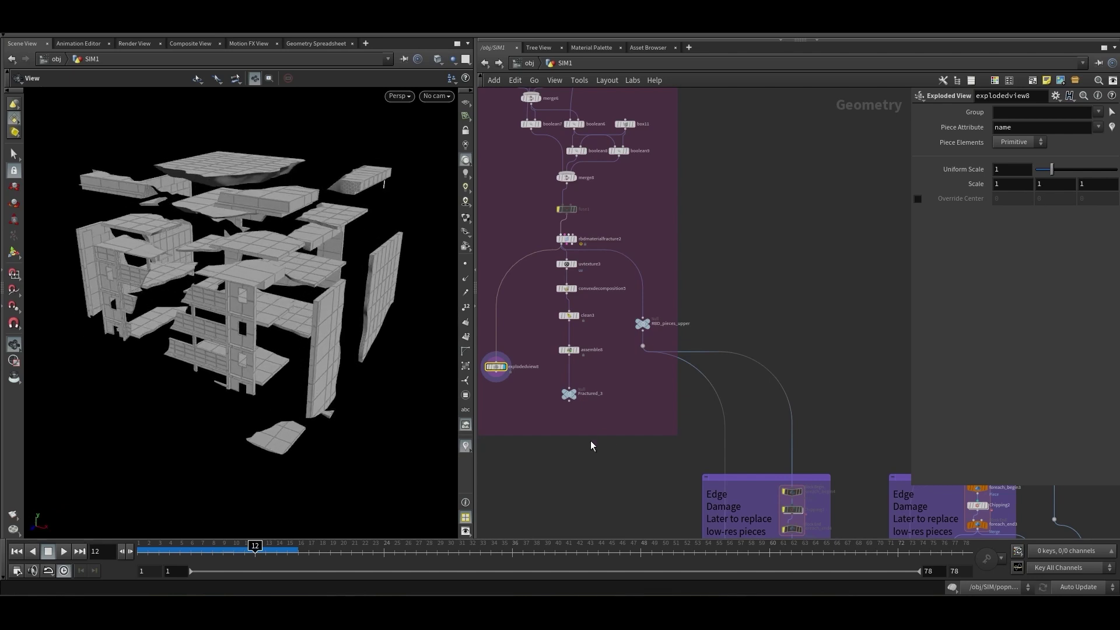
Display and select the Fractured_3 null to preview the convex-decomposed upper pieces
scroll(590, 440, up, 2)
mouse_move(579, 272)
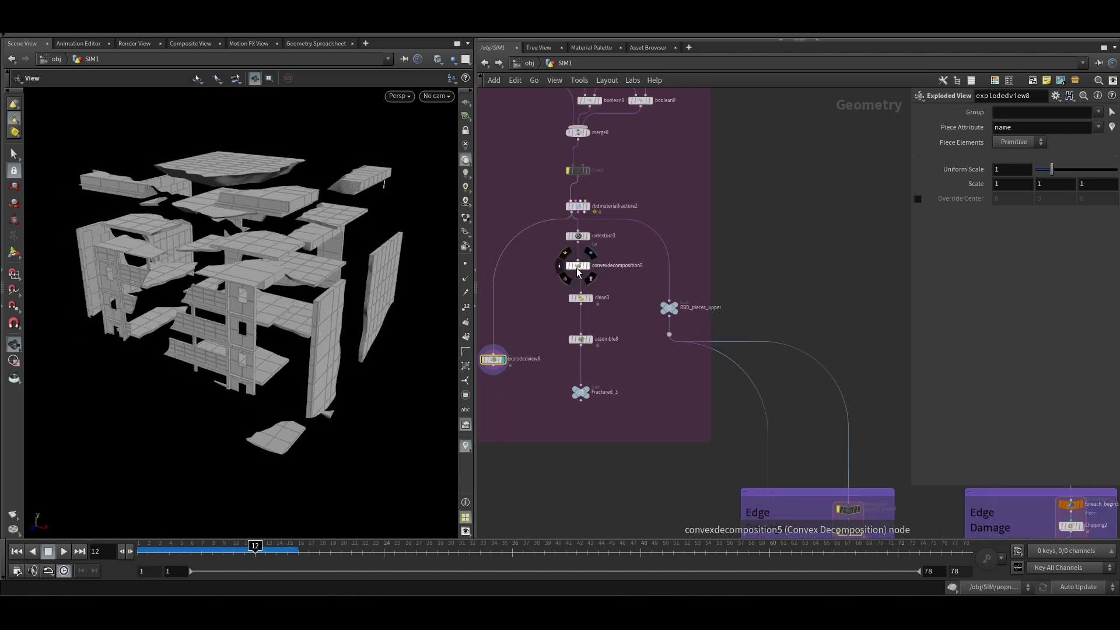
mouse_move(593, 382)
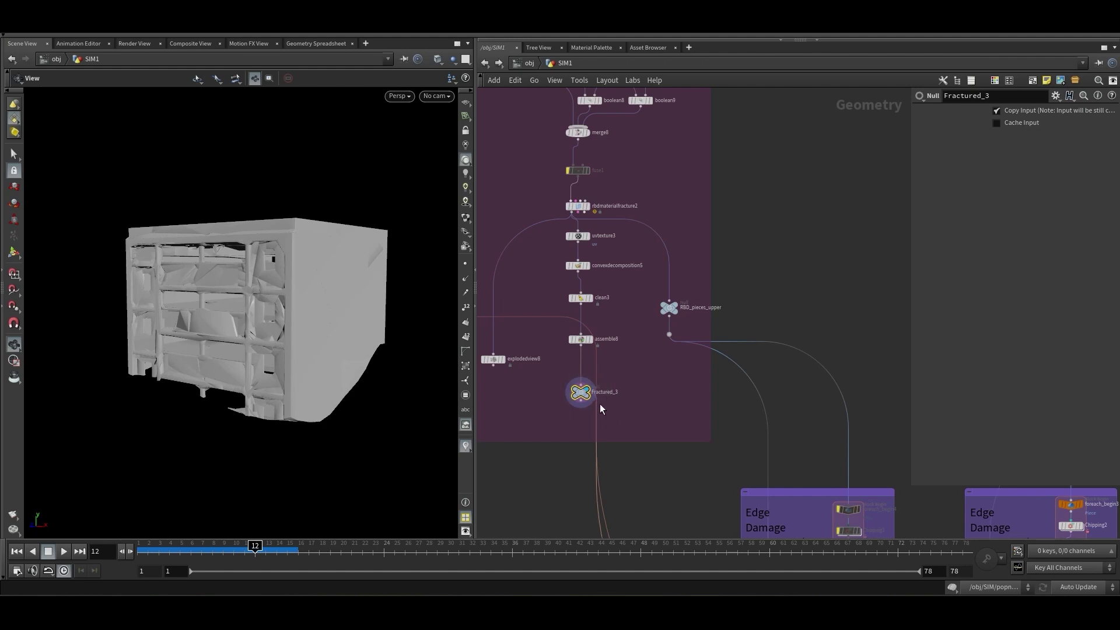
Display and select the RBD_pieces_upper null to preview the original fractured upper pieces
scroll(635, 379, down, 2)
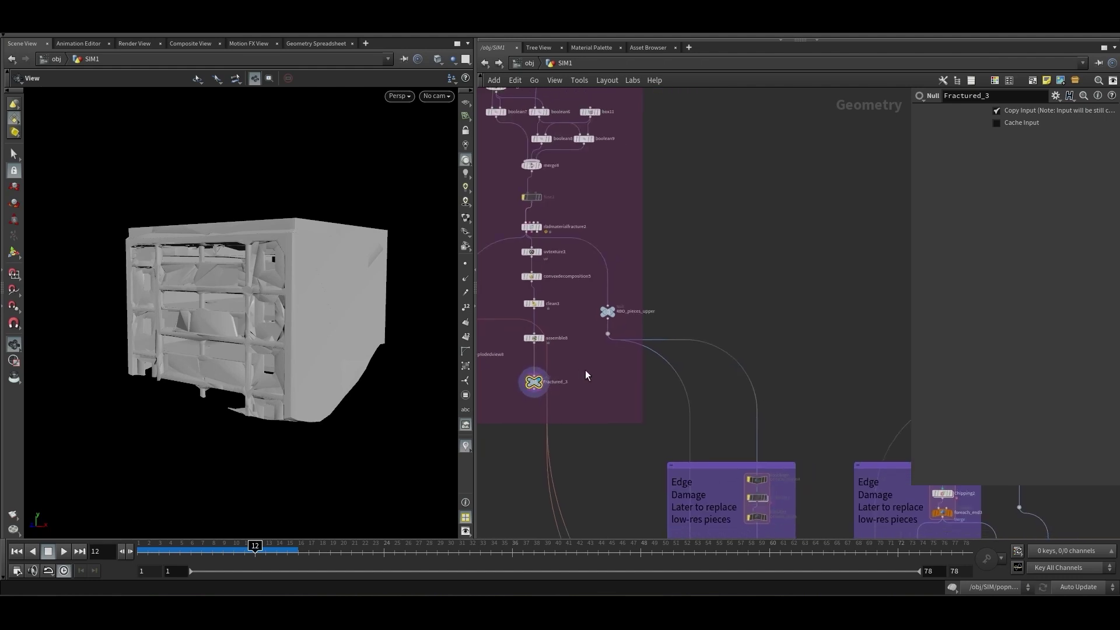
middle_drag(594, 385, 586, 297)
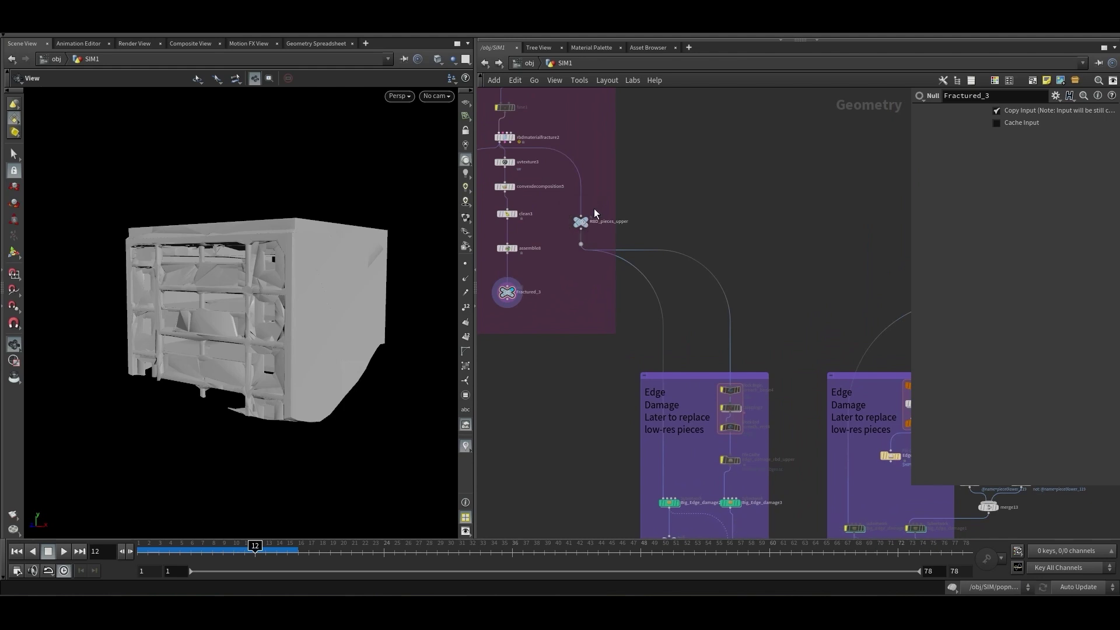
click(593, 209)
drag(607, 201, 570, 250)
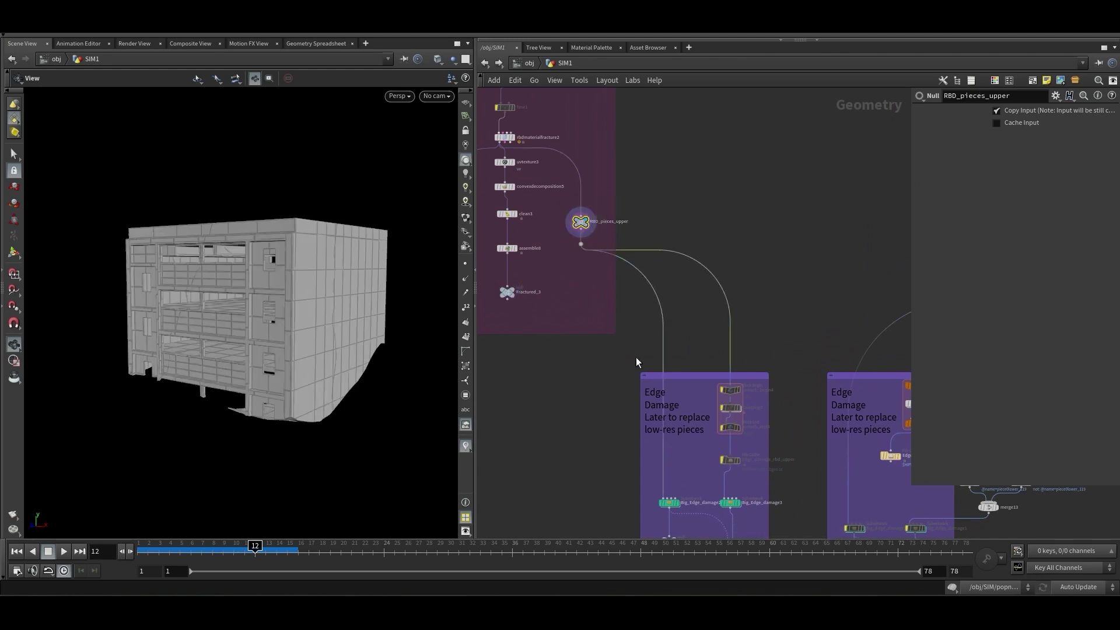
Display and select switch8 in the upper pieces' Edge Damage group and inspect its output from another angle
scroll(639, 370, down, 1)
middle_drag(639, 372, 533, 214)
scroll(583, 280, up, 2)
middle_drag(582, 283, 617, 381)
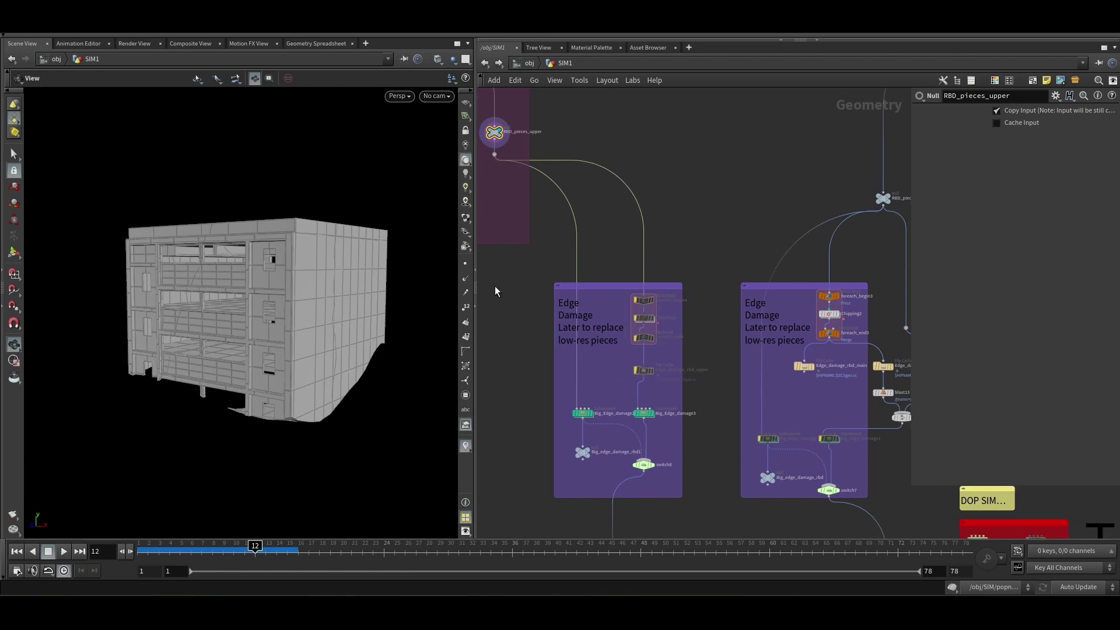
scroll(305, 327, up, 2)
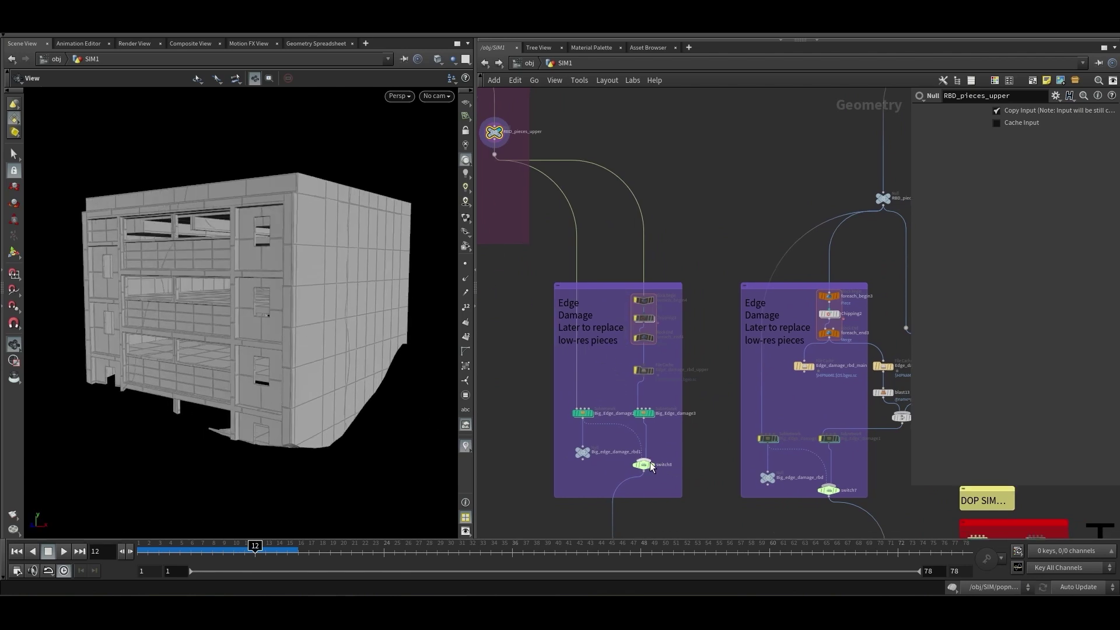
middle_drag(641, 467, 635, 355)
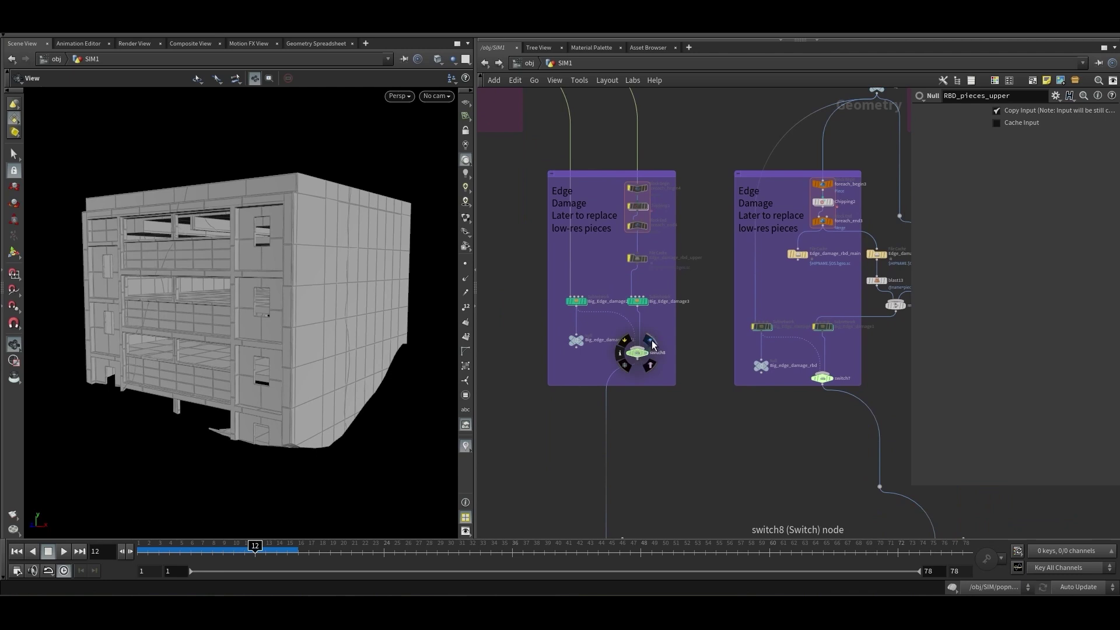
click(652, 341)
click(637, 353)
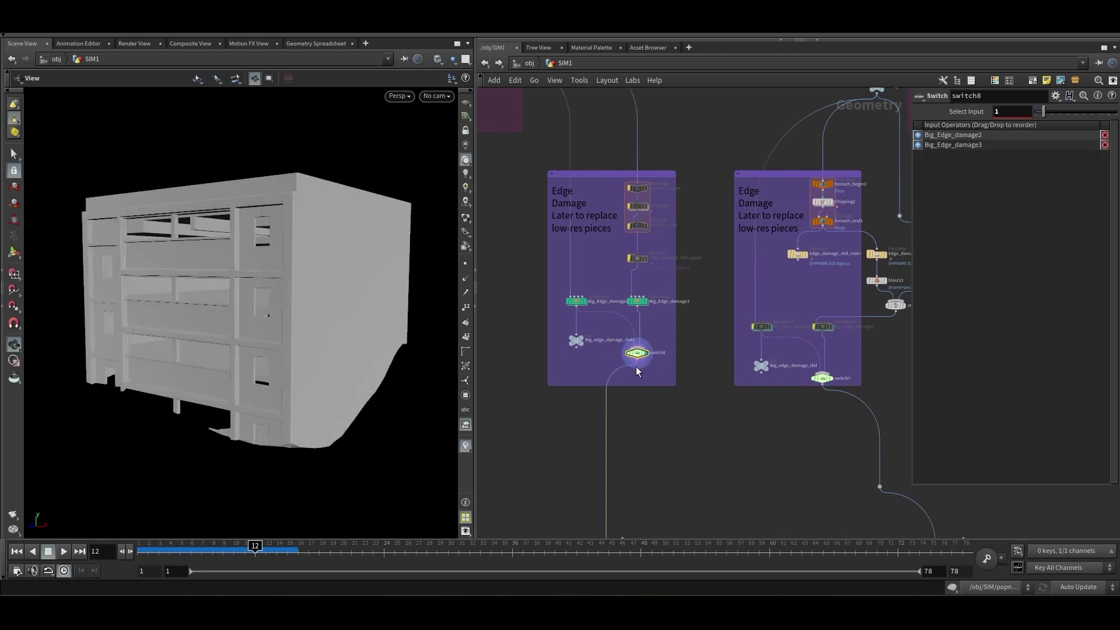
drag(210, 341, 315, 306)
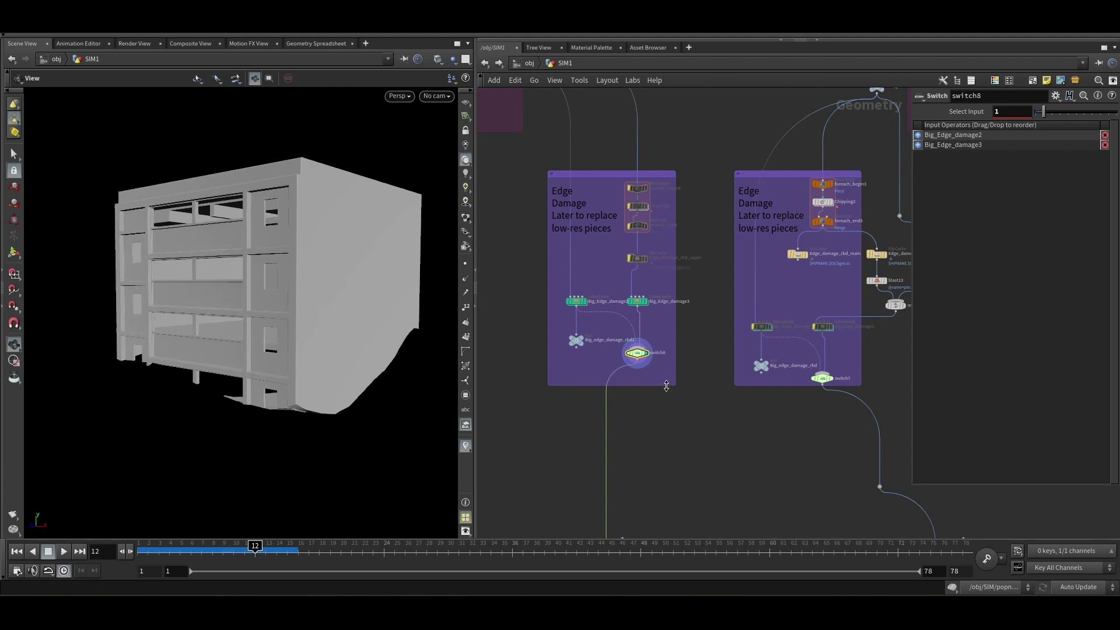
Go to the Bottom part fracture group's source, display and select For_fracture_geo, and inspect the lower building geometry
middle_drag(665, 442, 631, 261)
scroll(631, 262, down, 3)
middle_drag(758, 93, 672, 287)
click(672, 287)
middle_drag(661, 152, 580, 252)
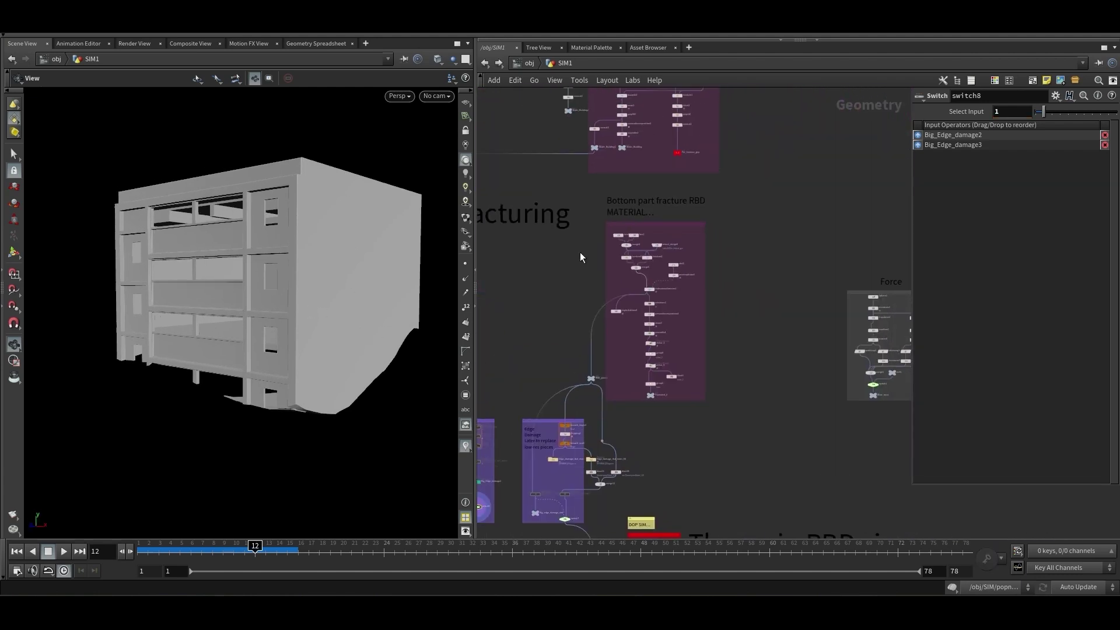
scroll(642, 271, up, 1)
scroll(627, 229, up, 3)
scroll(625, 228, down, 2)
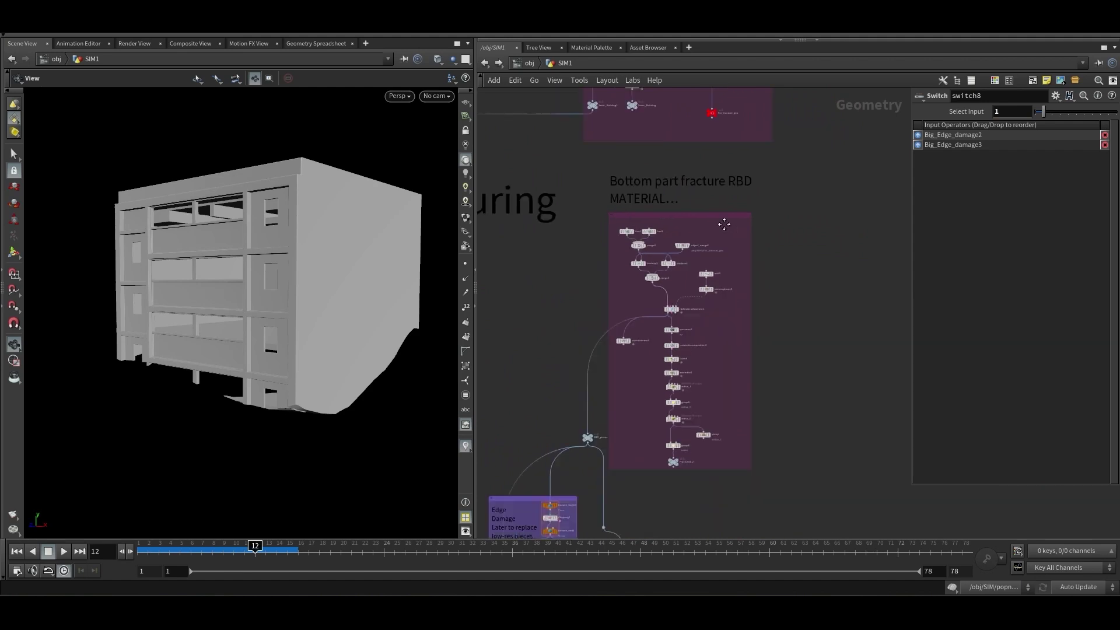
middle_drag(722, 225, 675, 313)
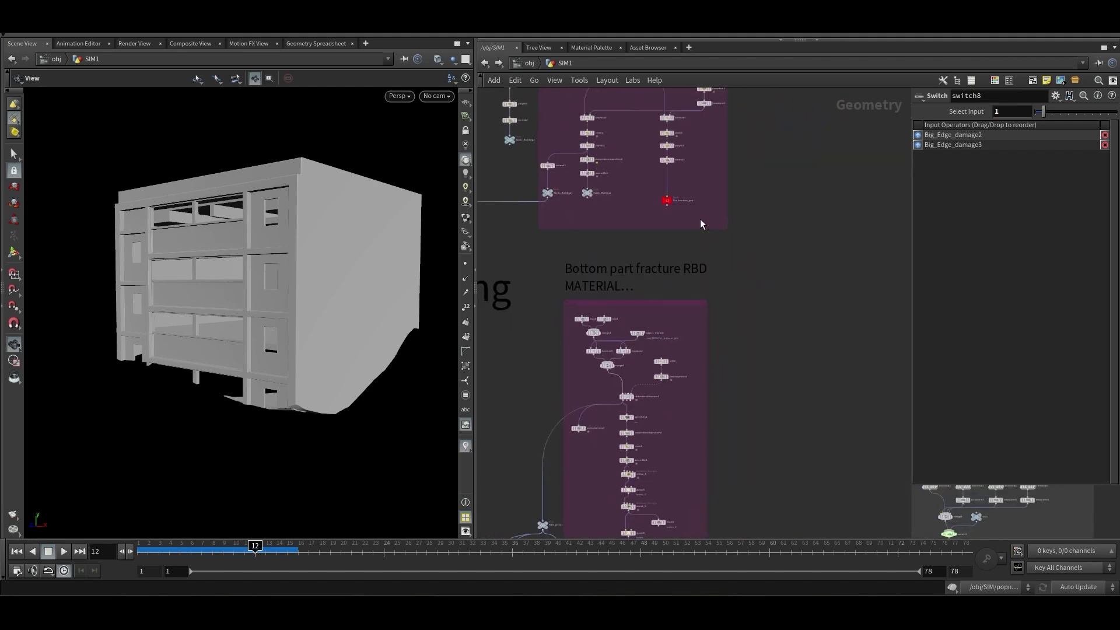
click(678, 192)
scroll(675, 194, up, 3)
drag(410, 330, 430, 185)
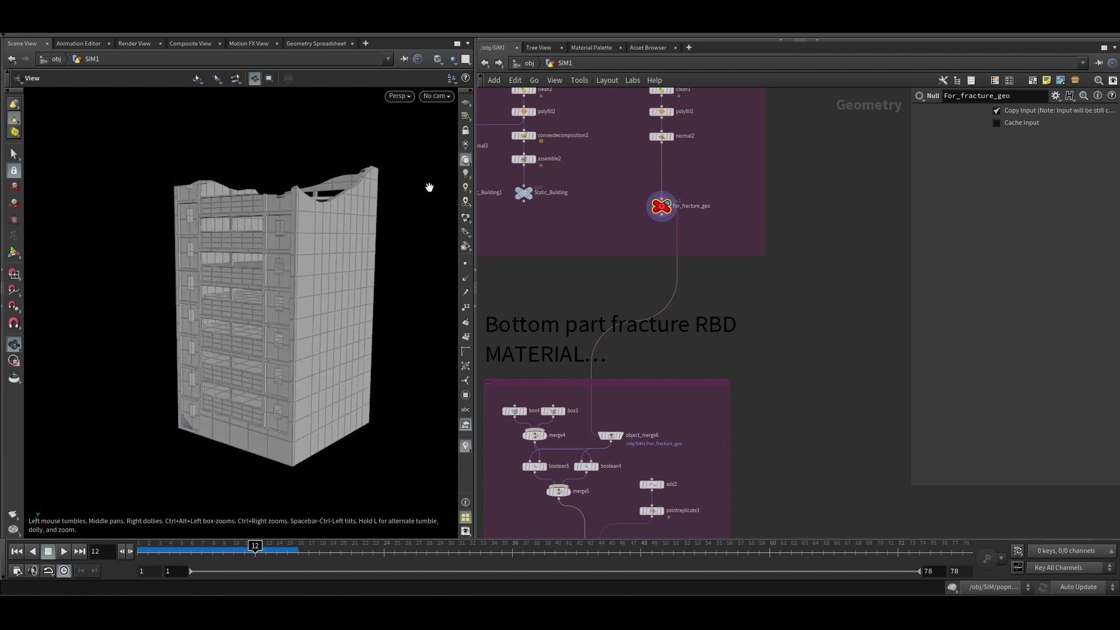
drag(310, 292, 301, 282)
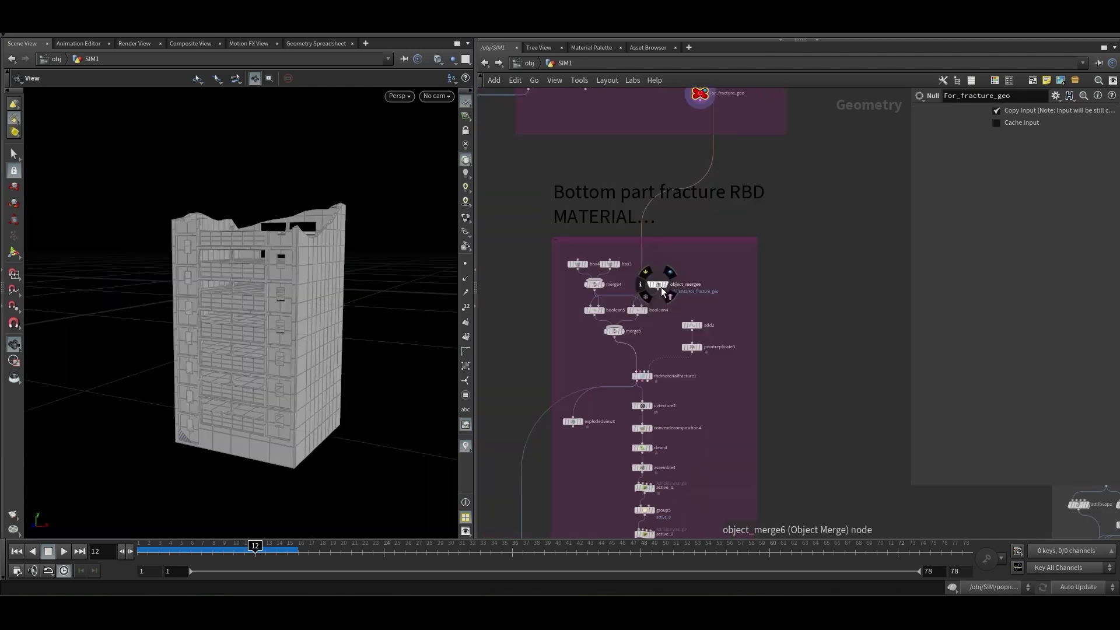
Preview object_merge6, boolean5, boolean4 and merge5 in turn in the Bottom part fracture group to inspect the lower building's input geometry
click(670, 269)
middle_drag(648, 356, 608, 287)
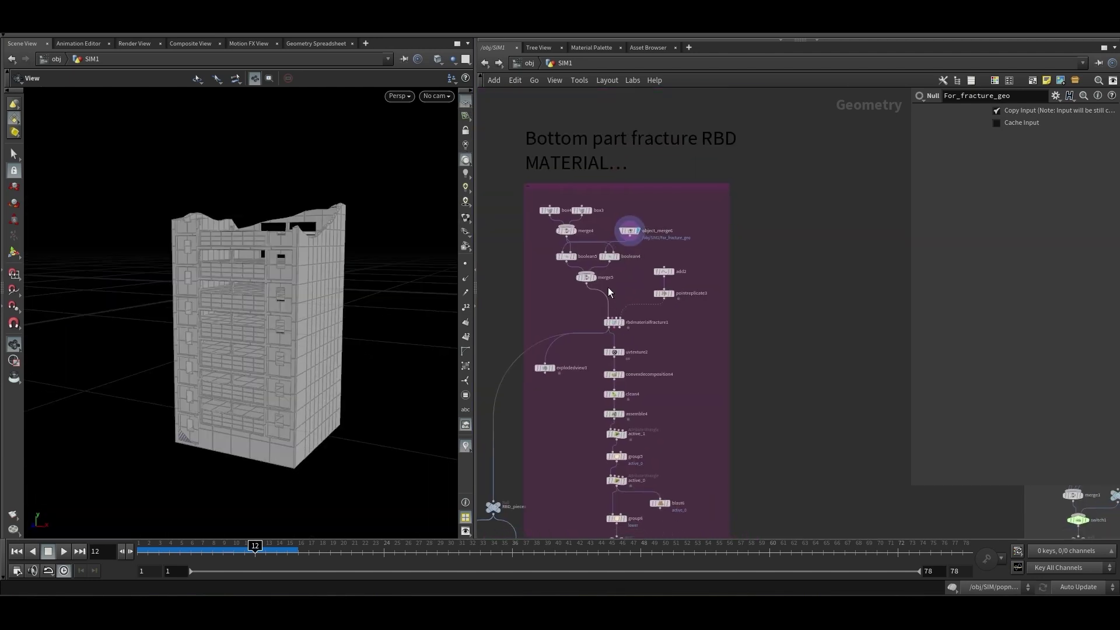
scroll(561, 255, up, 3)
click(567, 253)
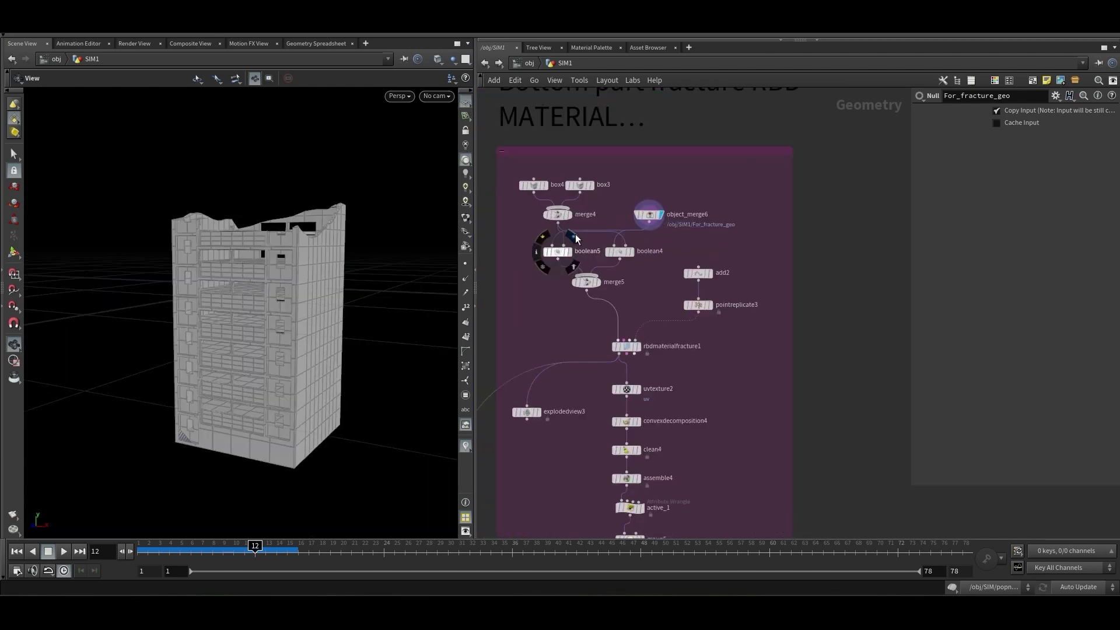
click(630, 252)
click(595, 283)
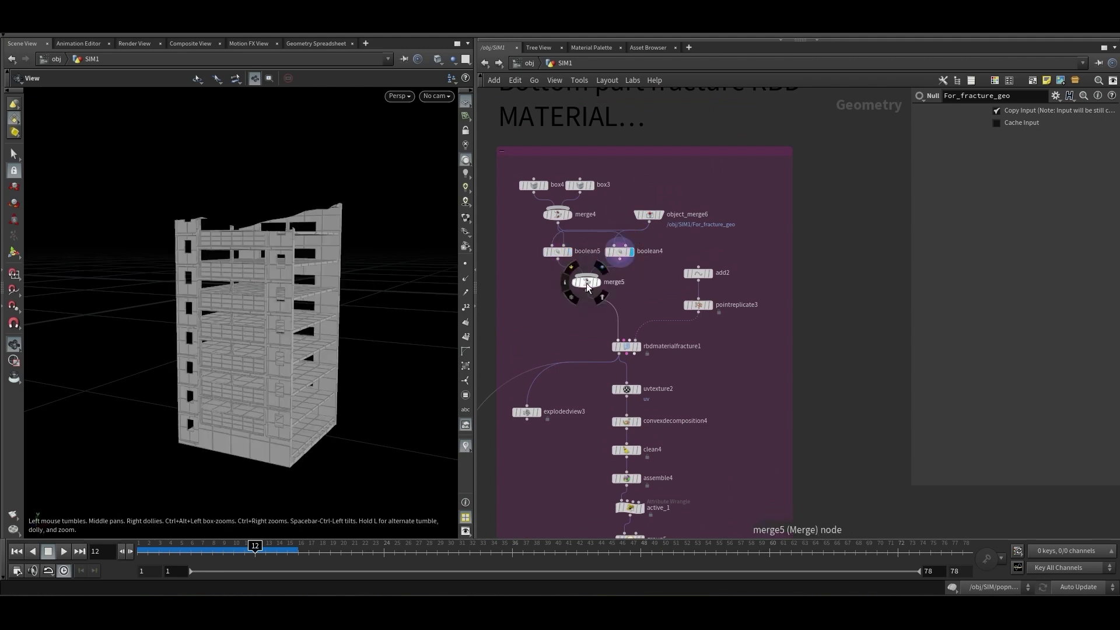
middle_drag(568, 327, 571, 280)
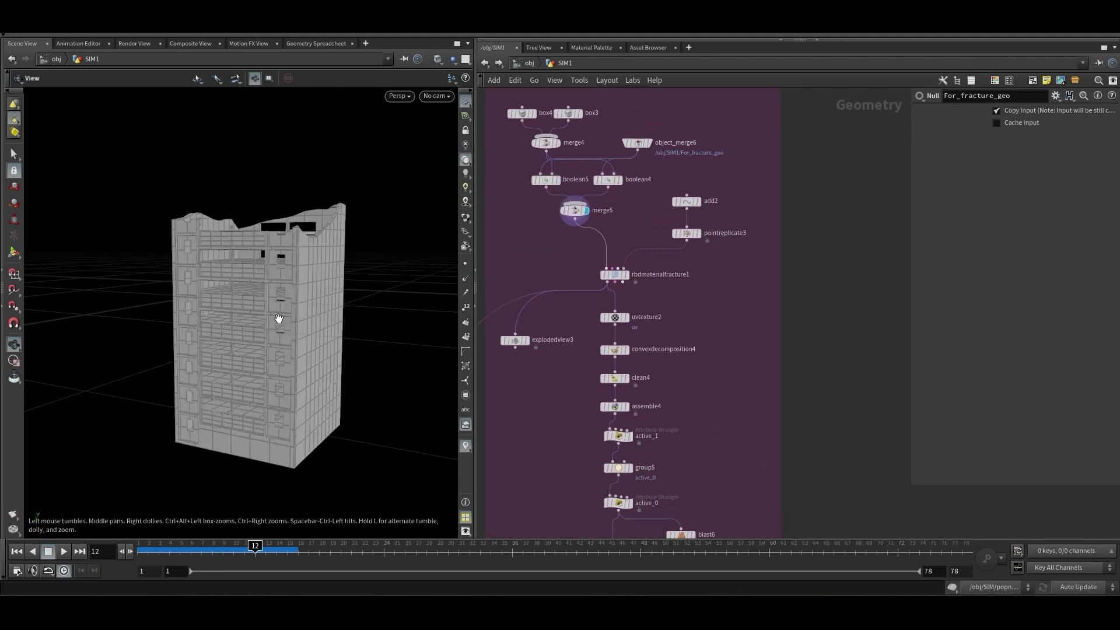
scroll(278, 318, up, 3)
middle_drag(286, 342, 280, 329)
Display rbdmaterialfracture1, shift explodedview3 slightly lower in the network, and display it to inspect the separated lower pieces
middle_drag(532, 396, 528, 357)
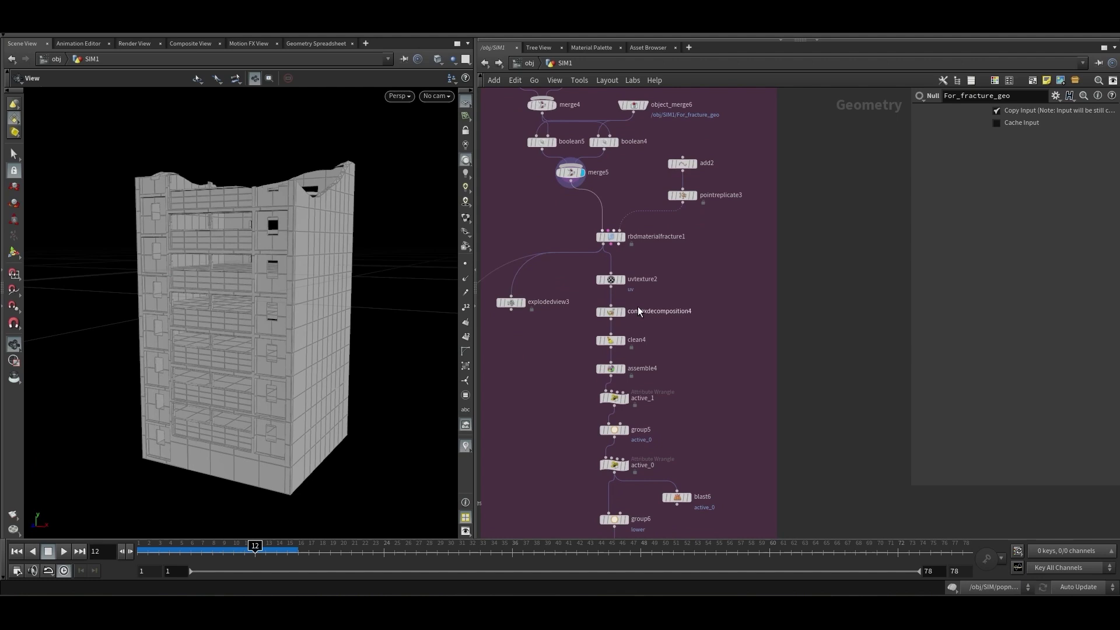
click(620, 236)
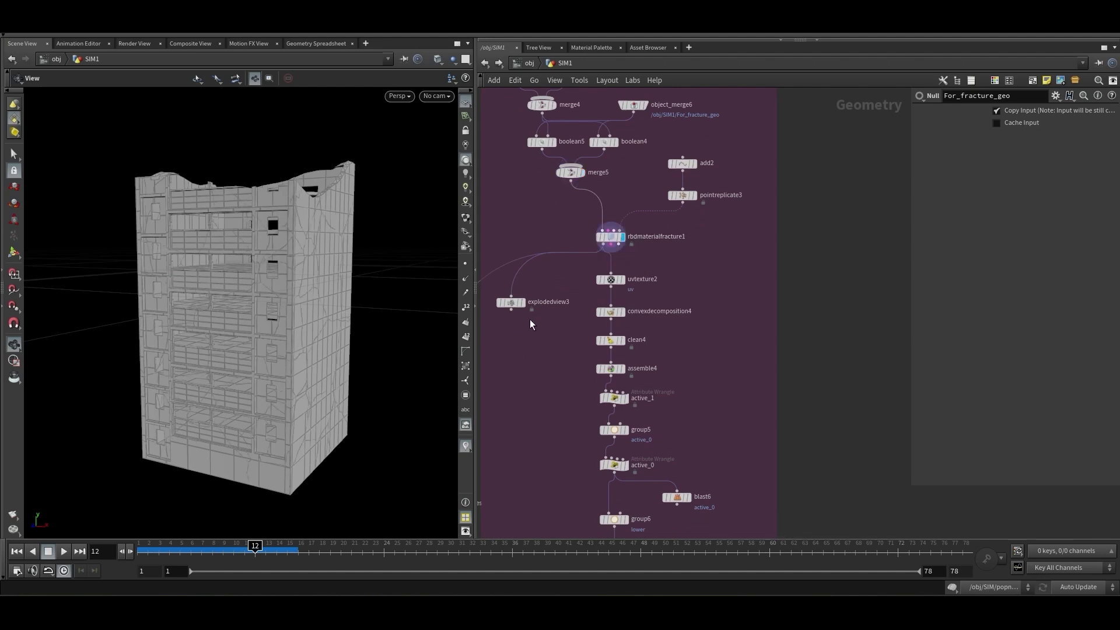
drag(509, 306, 517, 324)
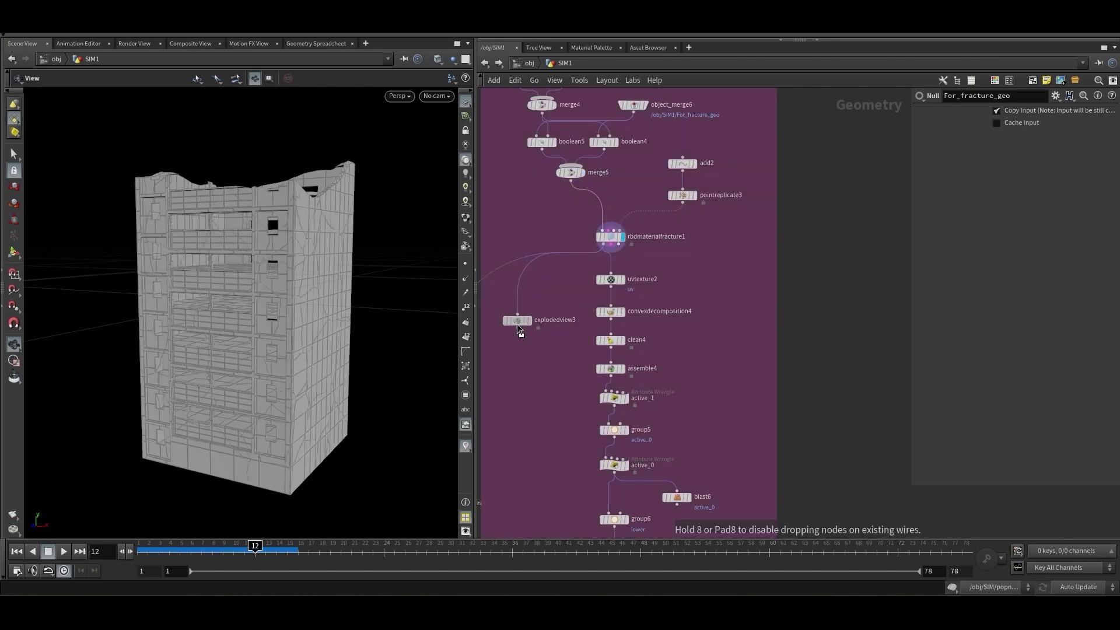
click(534, 303)
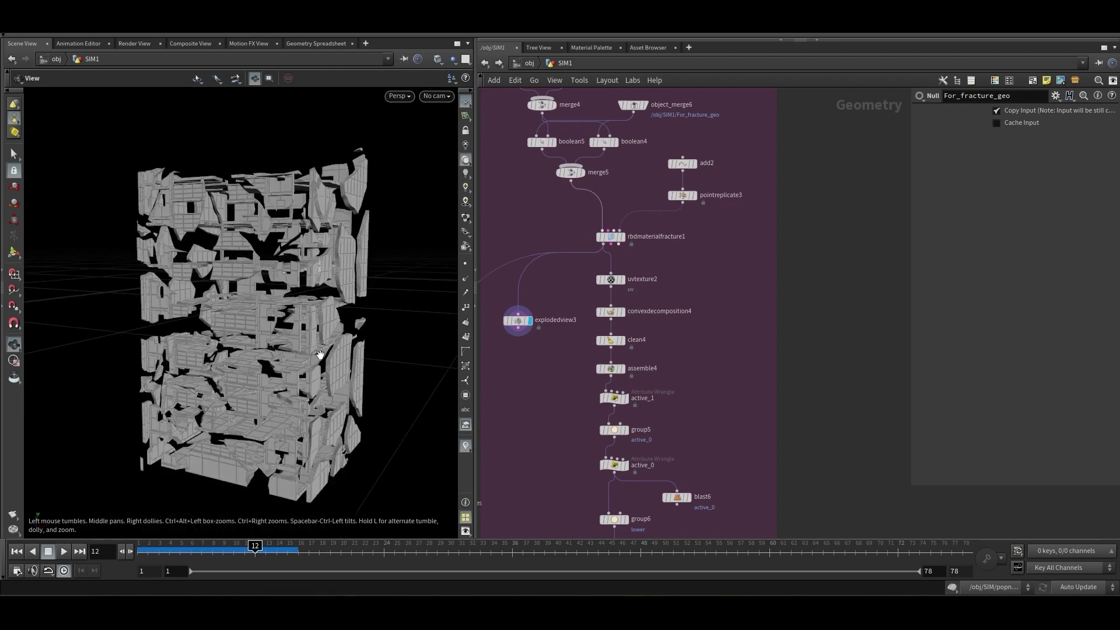
mouse_move(315, 309)
mouse_down()
mouse_move(349, 295)
mouse_move(318, 274)
mouse_move(333, 263)
mouse_move(306, 280)
mouse_move(325, 290)
mouse_up()
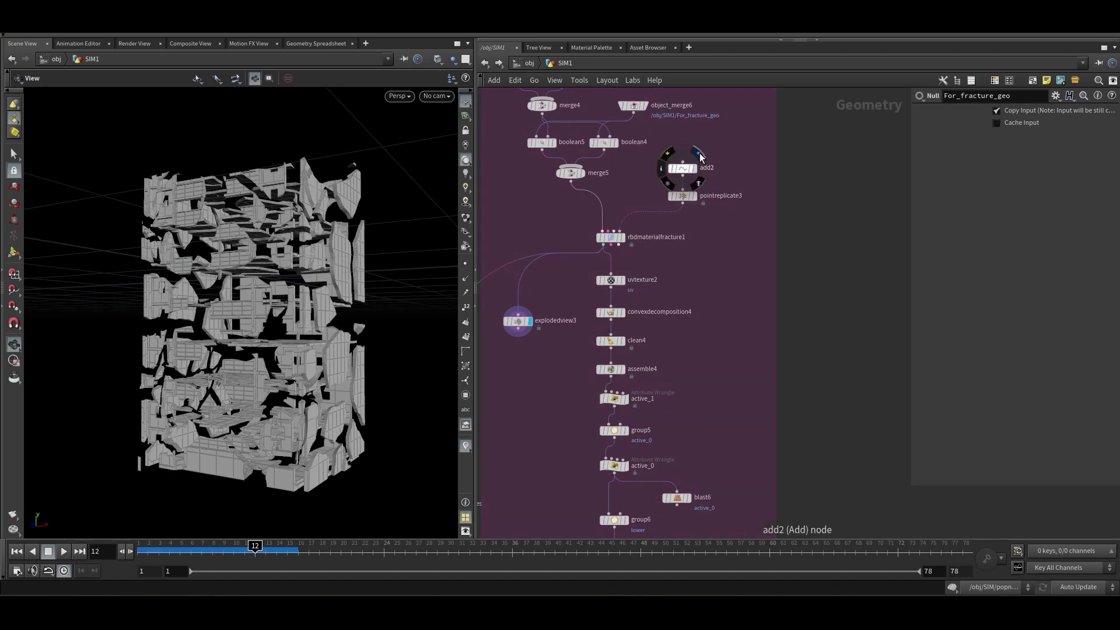
Display and select add2, followed by pointreplicate3, to preview the custom fracture points and their parameters
click(693, 167)
click(682, 167)
drag(271, 297, 265, 320)
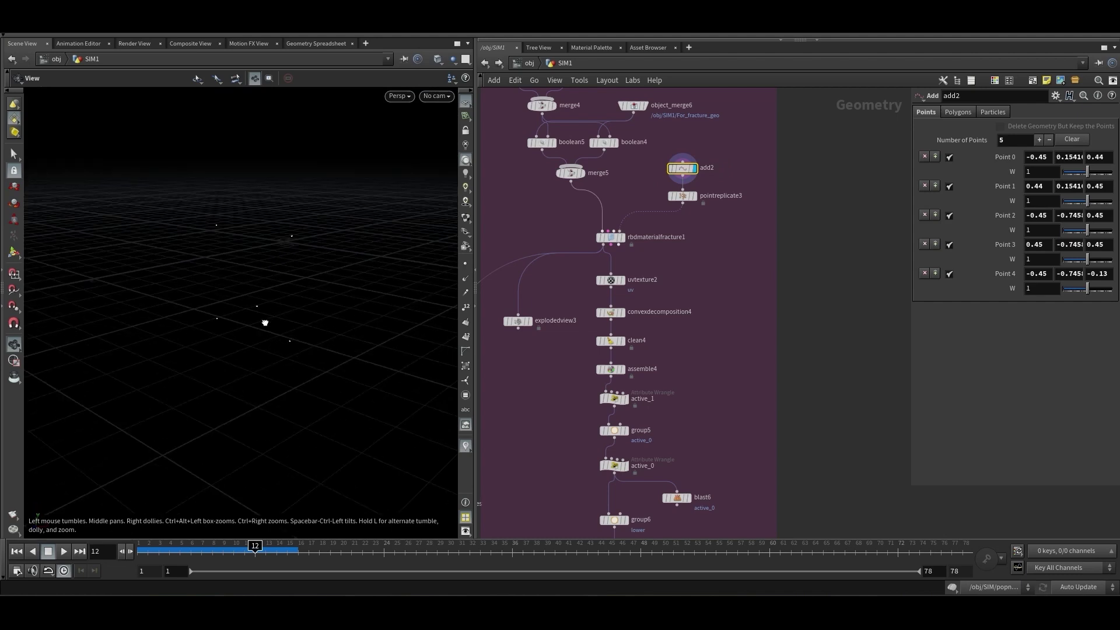
click(695, 196)
click(722, 196)
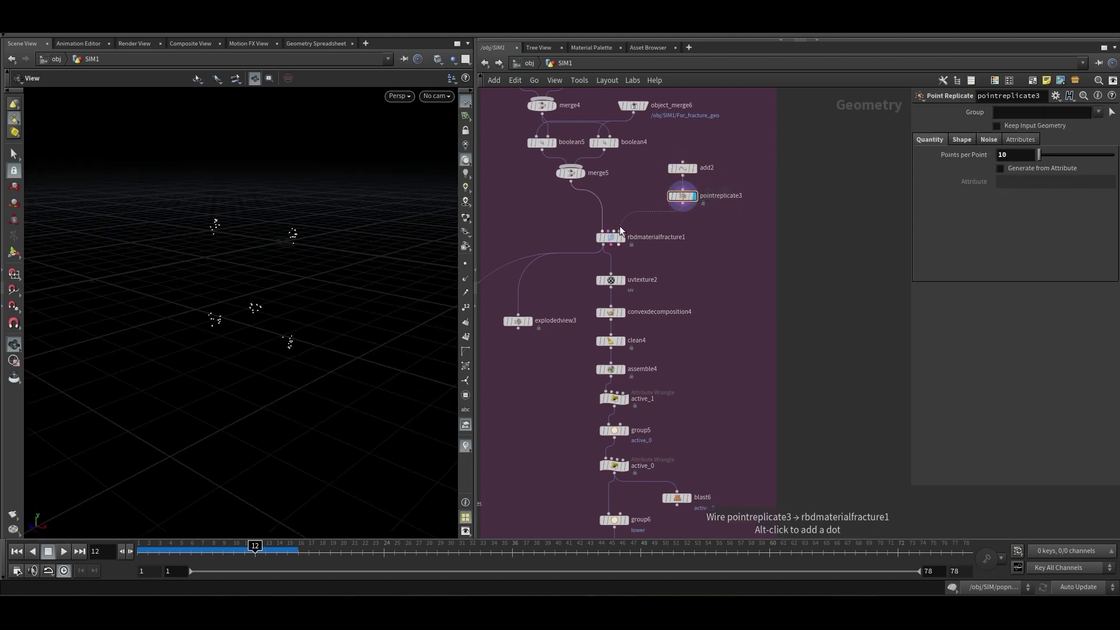
Display and select explodedview3 to examine the separated lower pieces from other angles
click(528, 320)
click(513, 322)
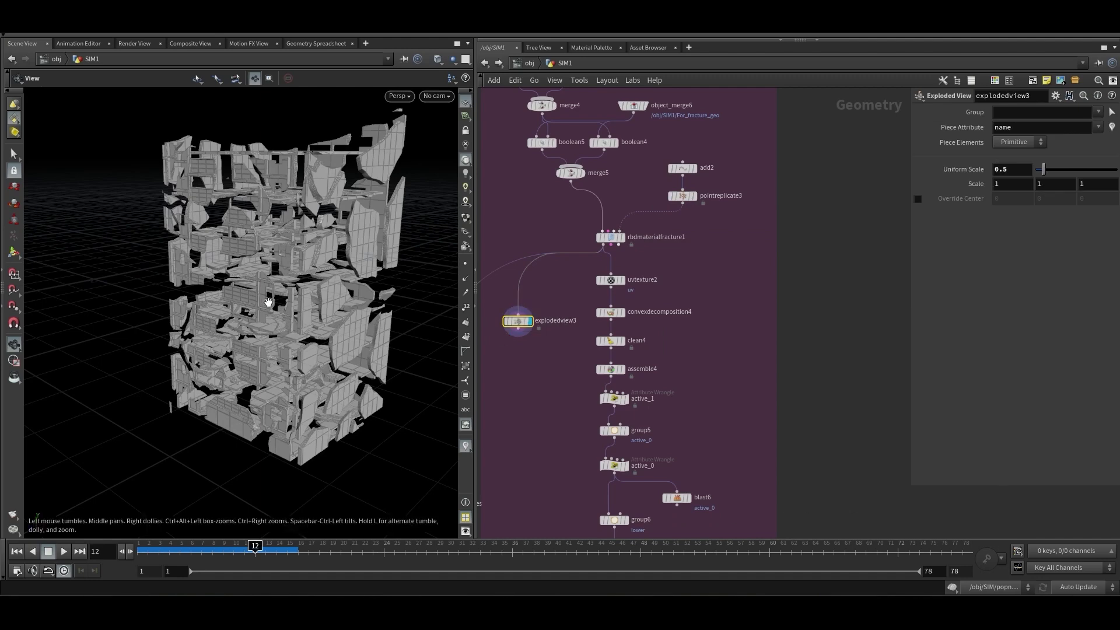
drag(268, 302, 323, 317)
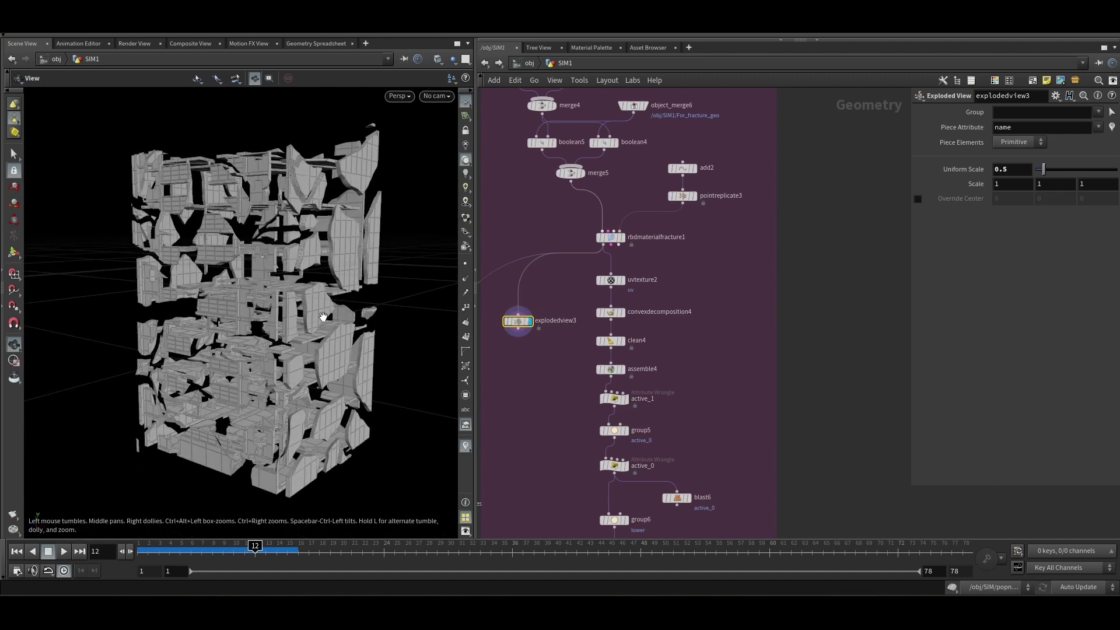
Display and select group5 to inspect the active_0 bounding region around the base of the lower building
middle_drag(532, 380, 537, 352)
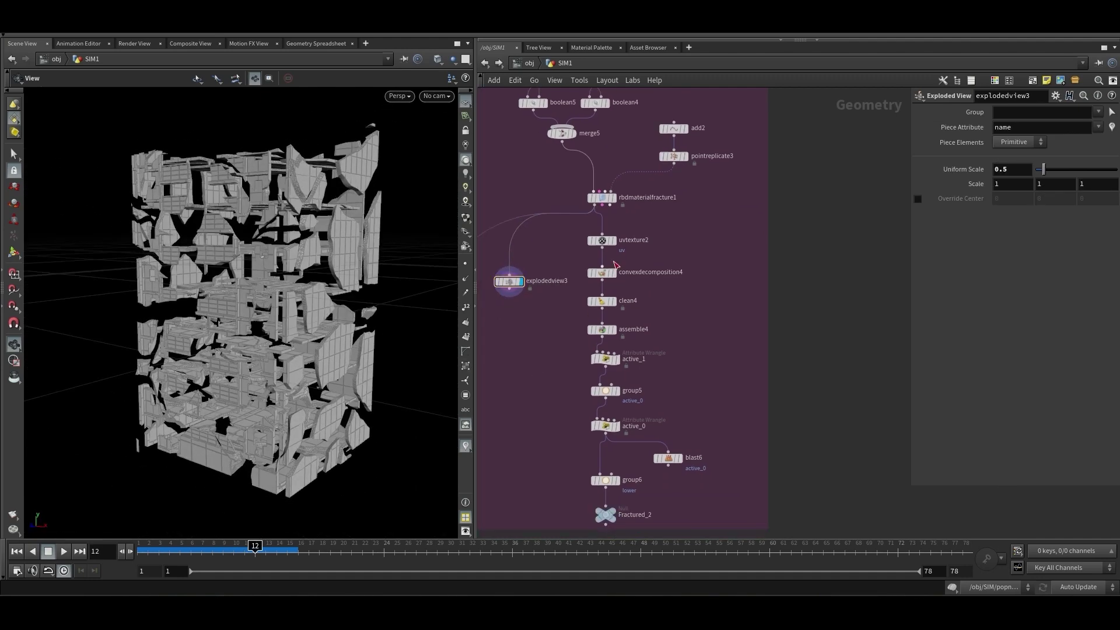
middle_drag(557, 396, 547, 350)
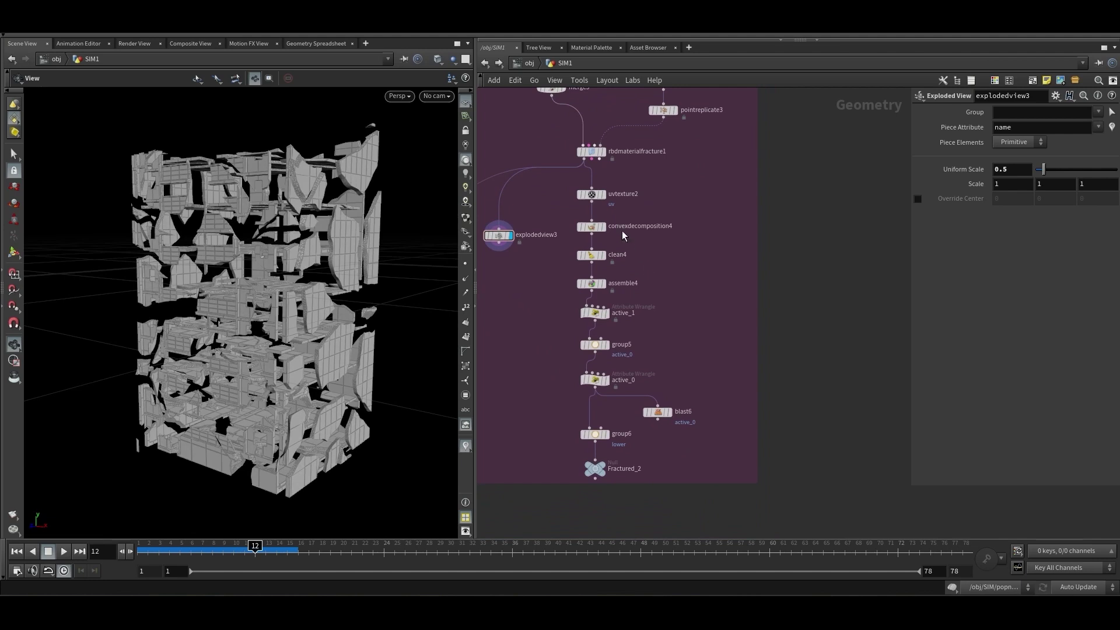
middle_drag(610, 270, 611, 232)
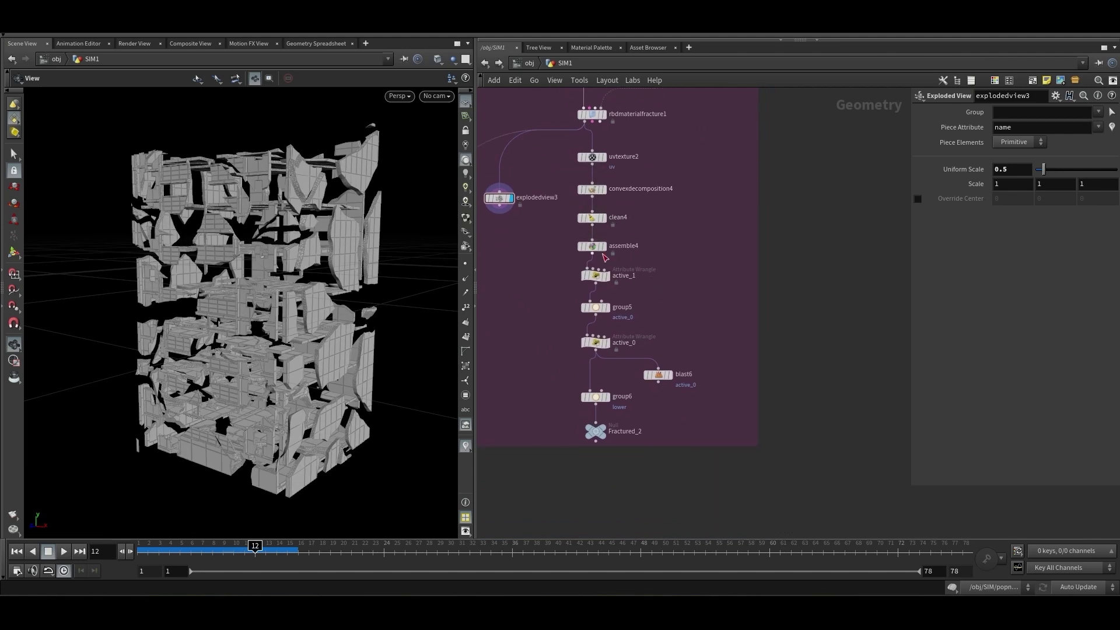
drag(612, 275, 567, 279)
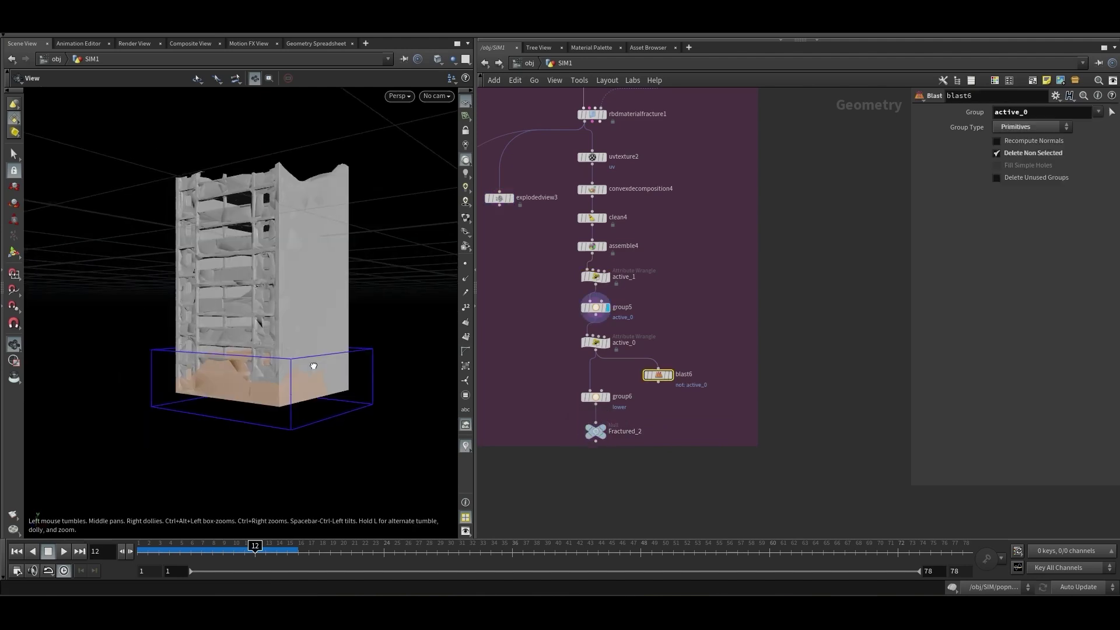
drag(274, 356, 304, 347)
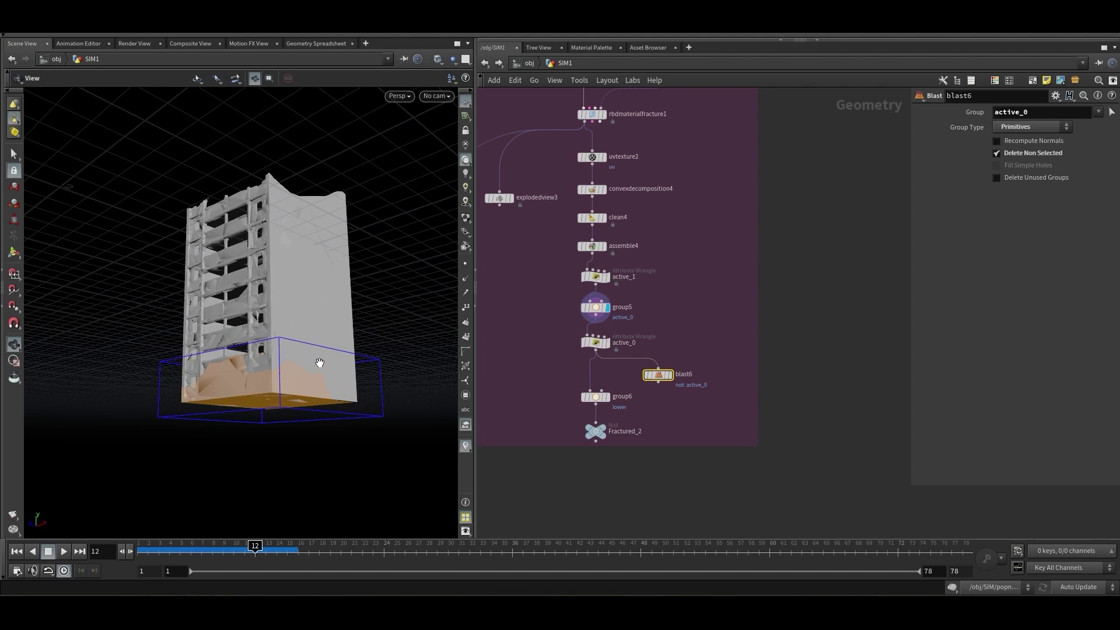
drag(583, 322, 583, 322)
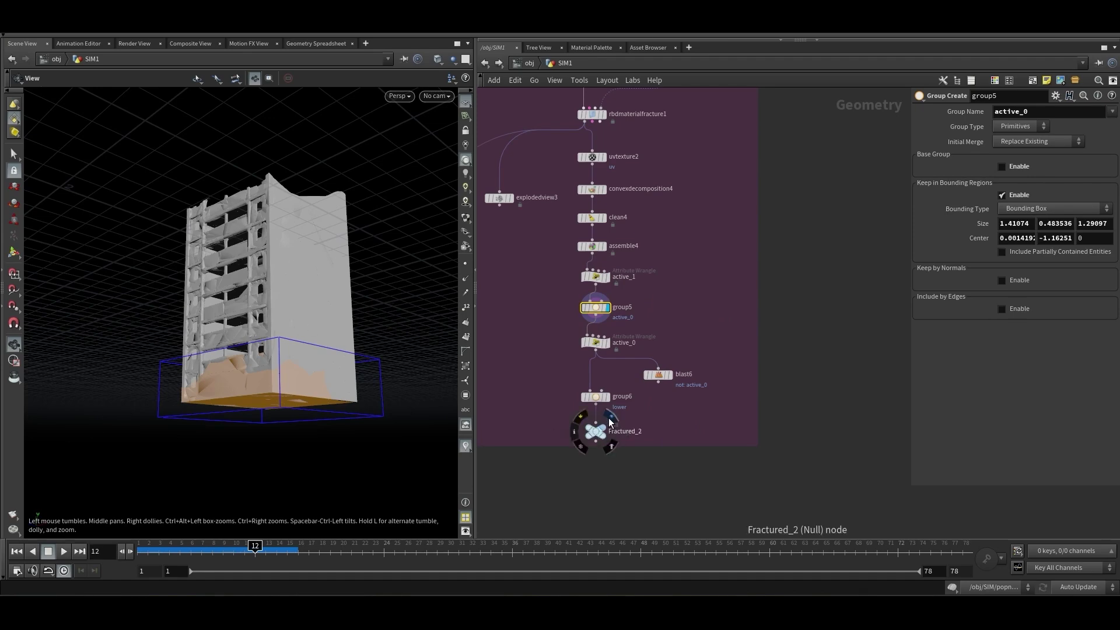
Display the Fractured_2 null and orbit around the convex-decomposed lower building
scroll(608, 418, up, 1)
click(609, 417)
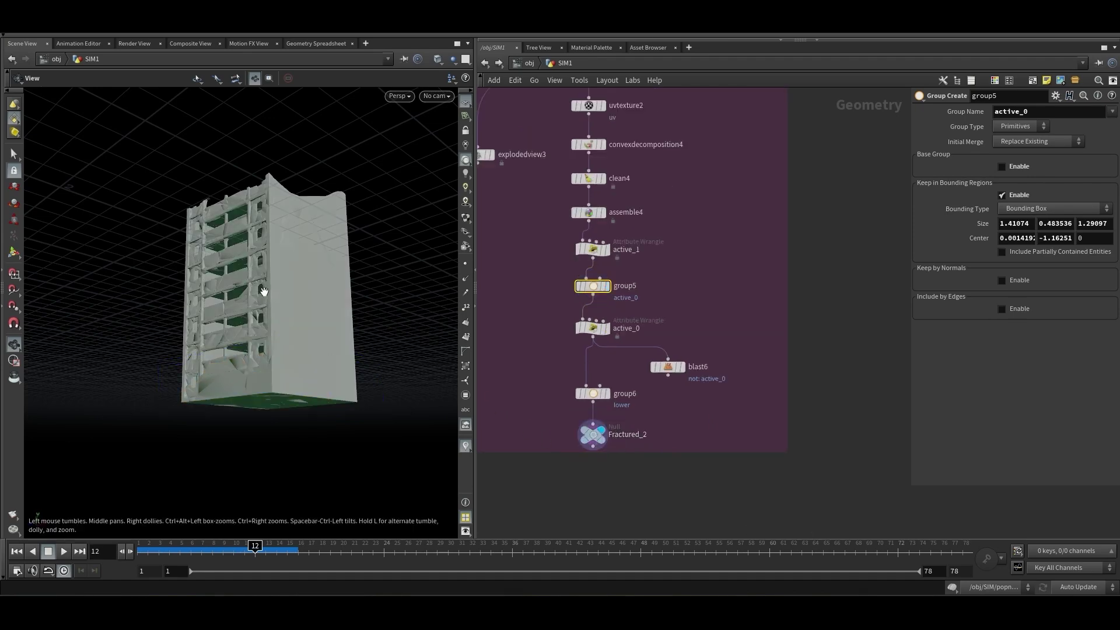
drag(266, 303, 408, 382)
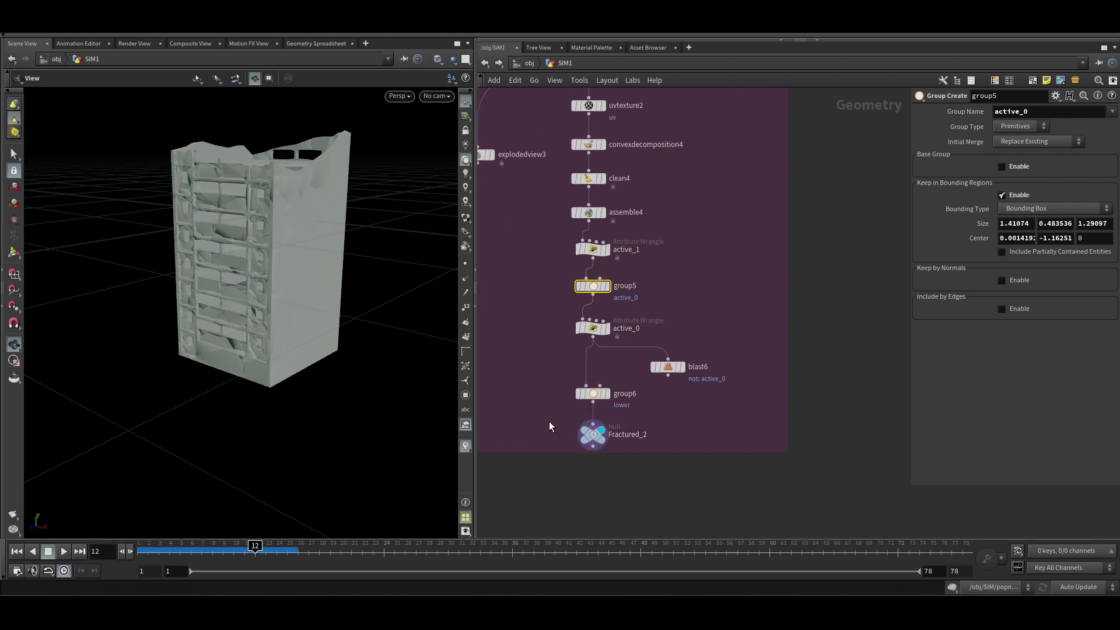
click(593, 434)
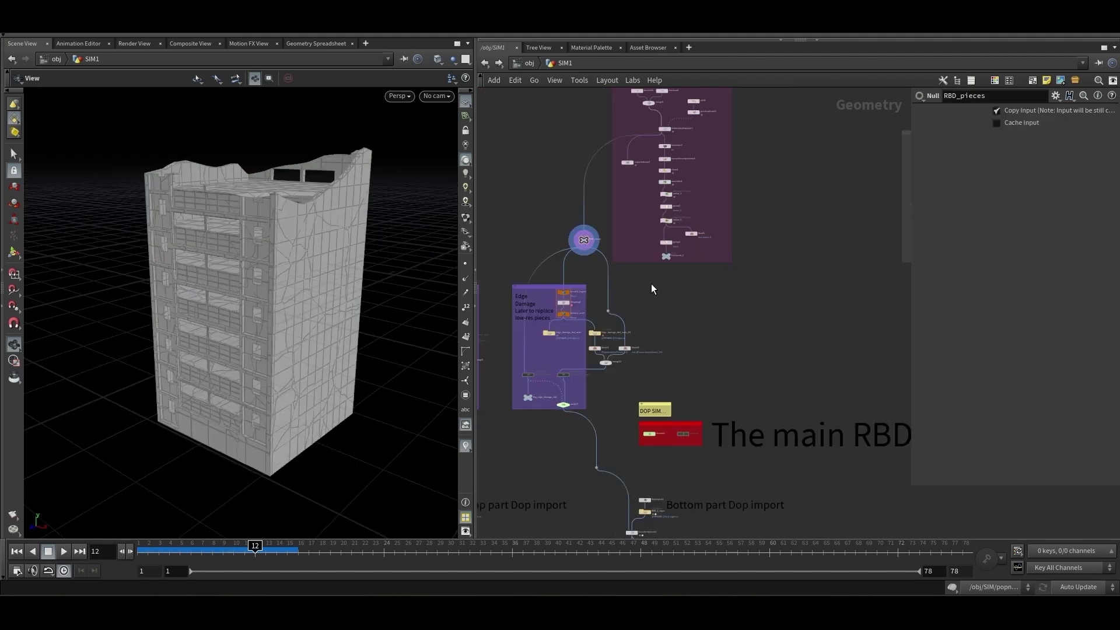
Display and select the Fractured_2 null, and trace its connection to dopnet2 in the DOP SIM group
scroll(666, 257, up, 2)
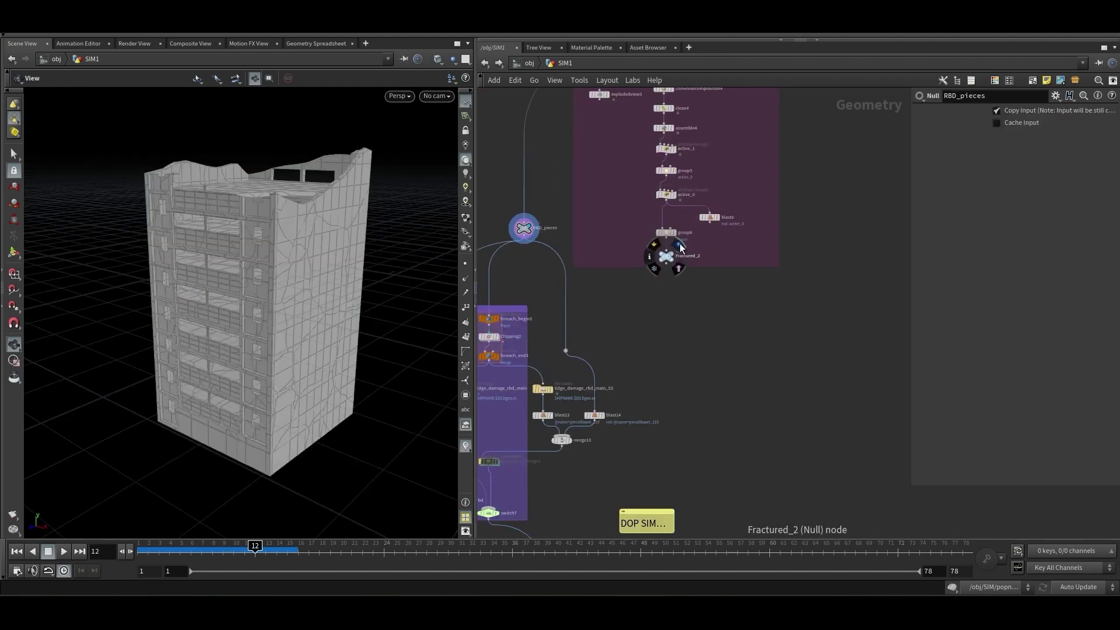
click(680, 251)
drag(722, 247, 656, 246)
scroll(646, 313, down, 2)
middle_drag(645, 320, 642, 224)
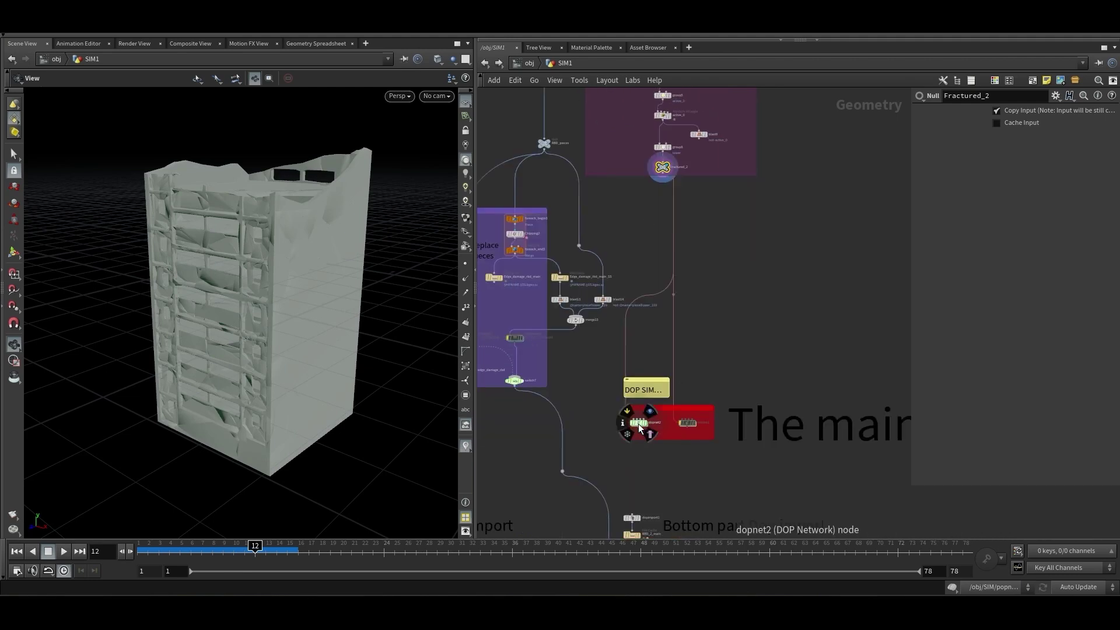
scroll(626, 223, down, 2)
middle_drag(627, 223, 626, 263)
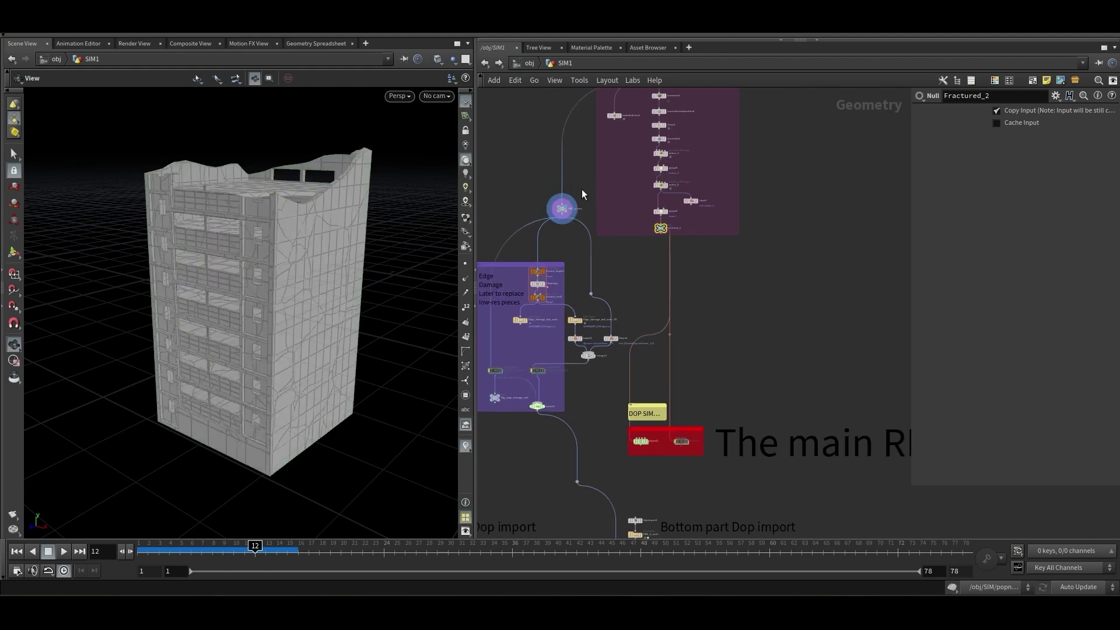
Select the displayed RBD_pieces null and follow its outputs into the lower pieces' Edge Damage group
click(561, 209)
scroll(569, 291, down, 3)
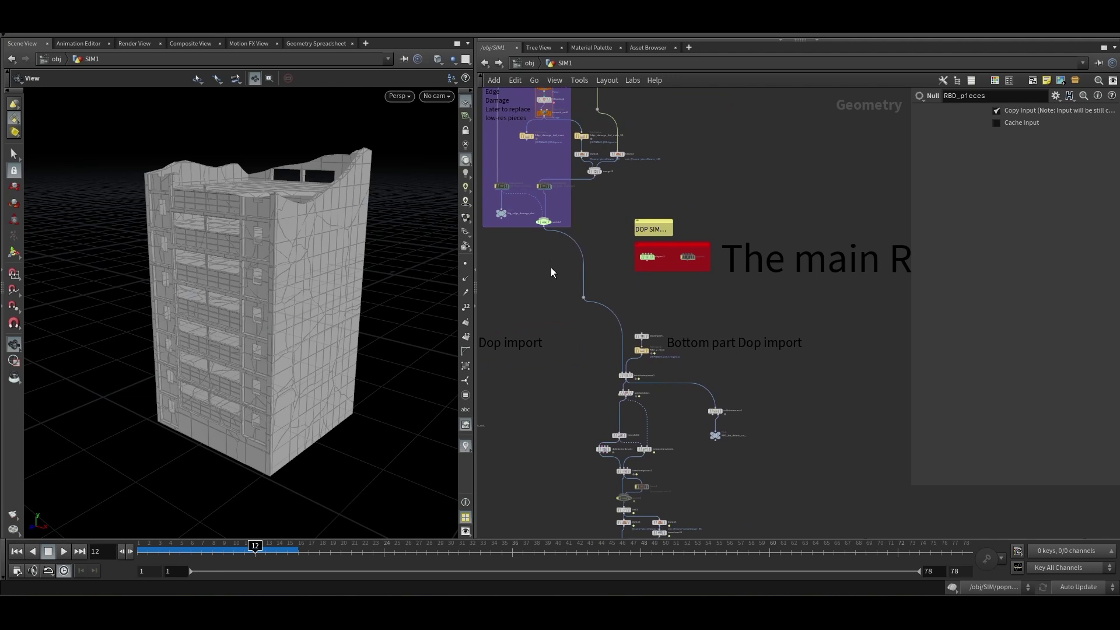
middle_drag(550, 267, 574, 375)
scroll(621, 334, up, 2)
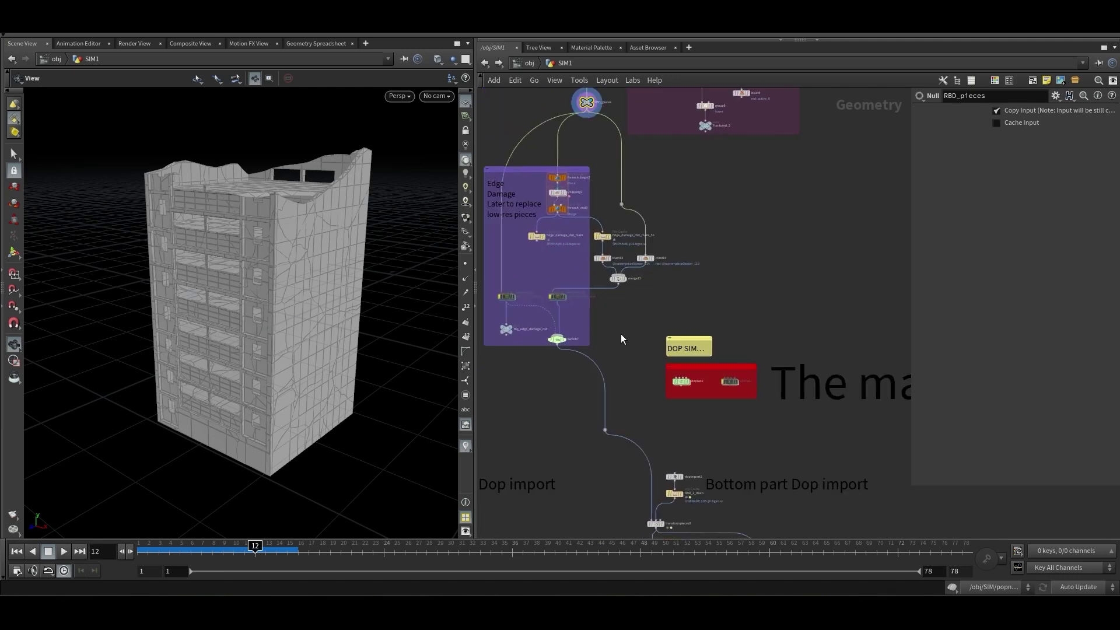
scroll(623, 330, up, 3)
middle_drag(622, 330, 625, 465)
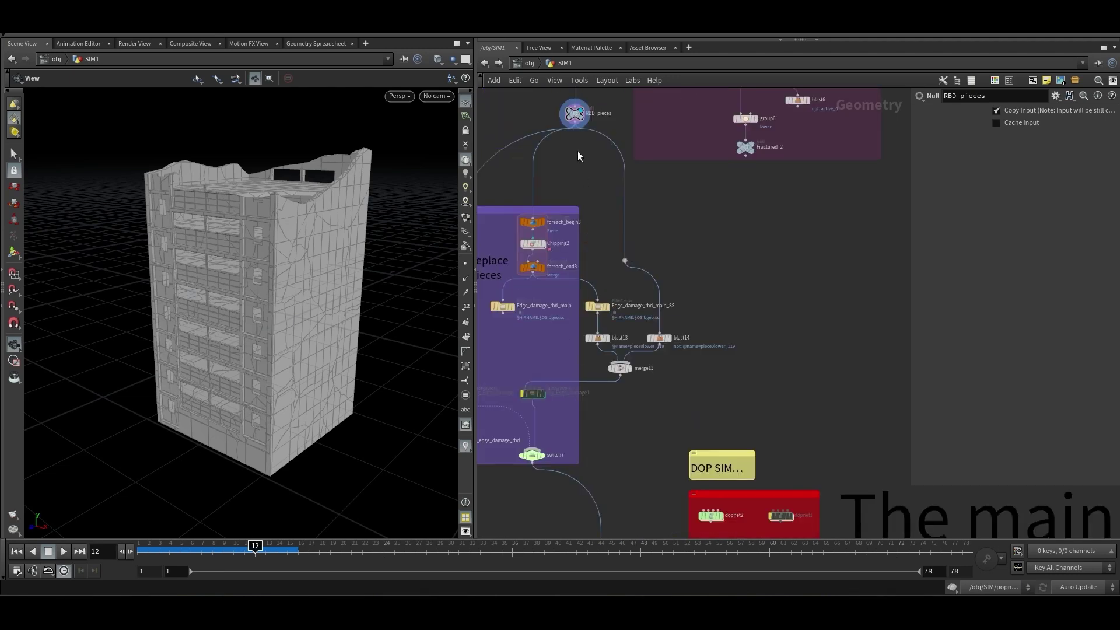
Display the Edge_damage_rbd_main_SS file cache and inspect the chipped edges on the lower building
middle_drag(596, 258, 594, 200)
scroll(602, 235, up, 3)
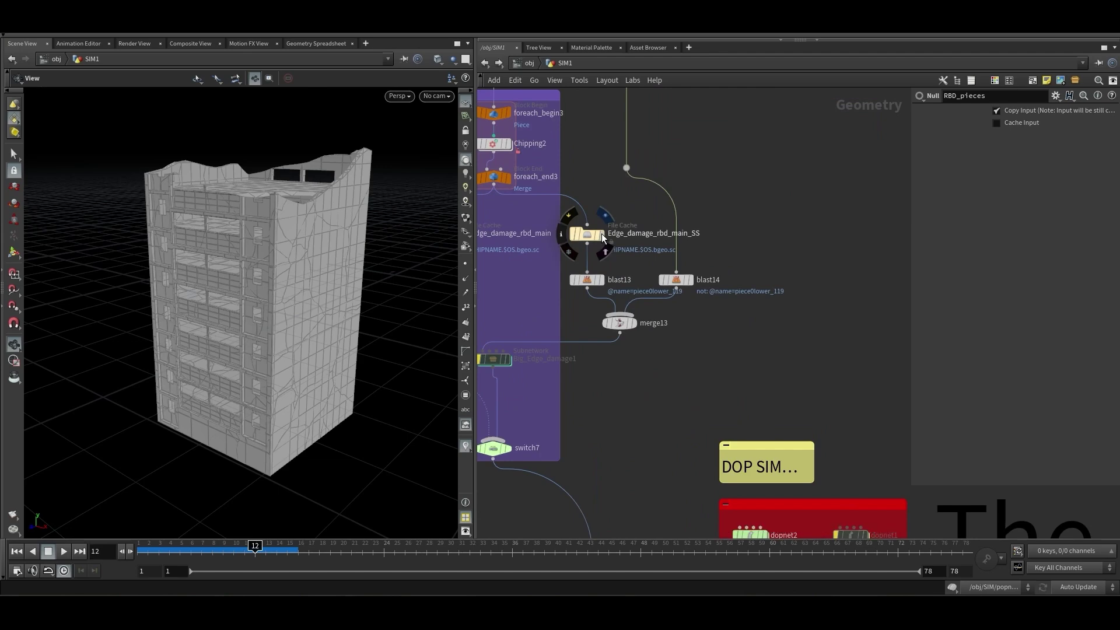
click(601, 233)
scroll(303, 299, up, 2)
drag(303, 300, 318, 280)
scroll(623, 416, down, 2)
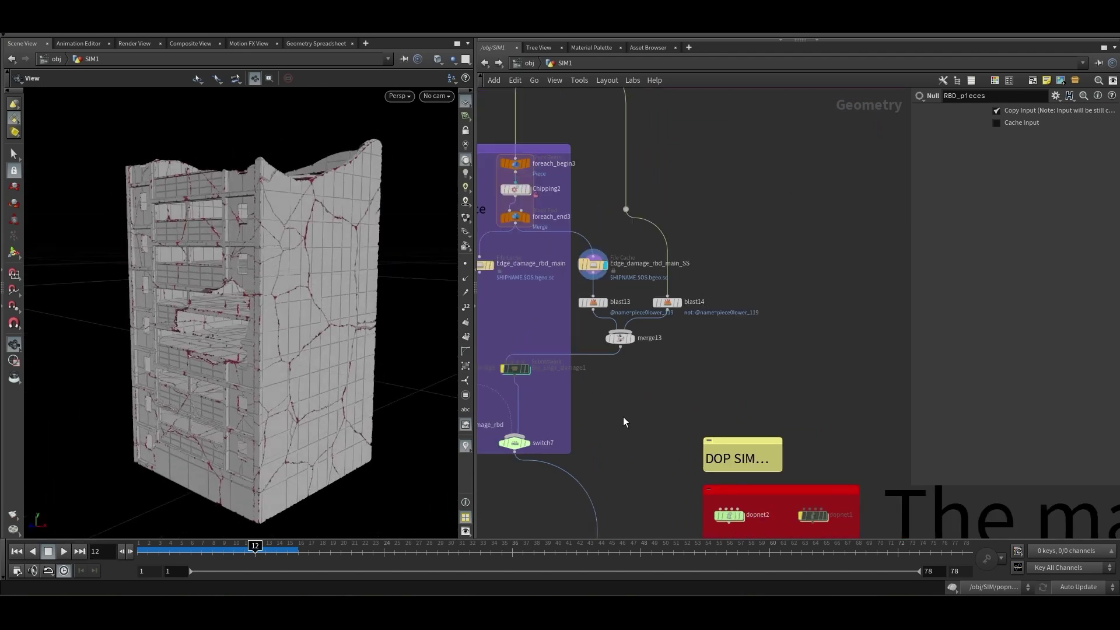
click(636, 310)
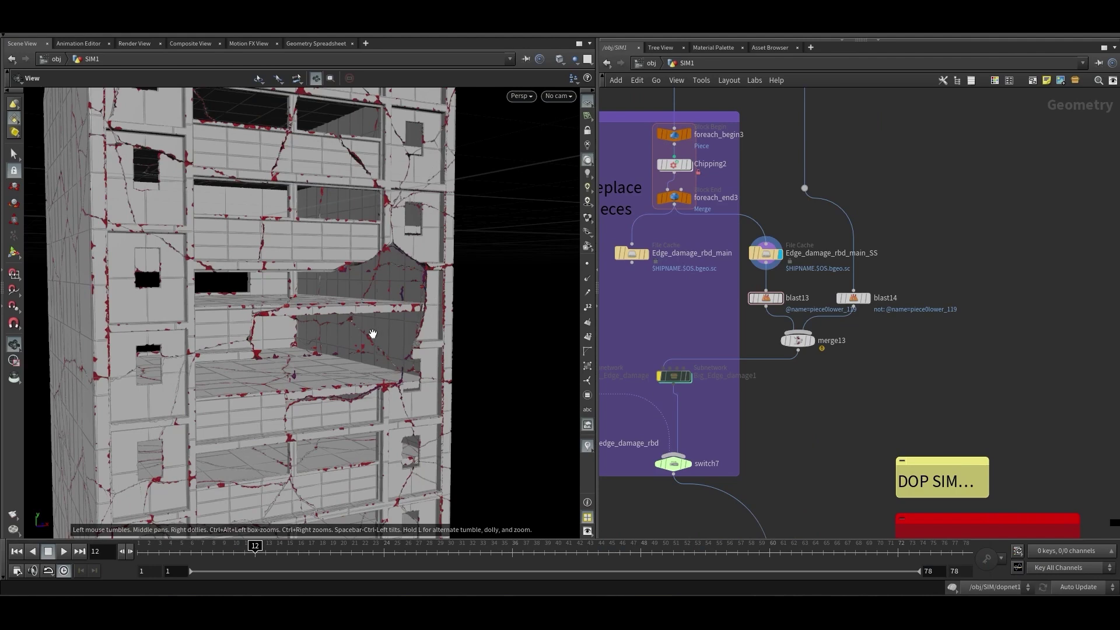
Select the foreach block containing Chipping2, examine the edge damage around the broken floors up close, and clear the block selection
drag(373, 333, 345, 282)
middle_drag(711, 294, 715, 365)
drag(732, 154, 666, 289)
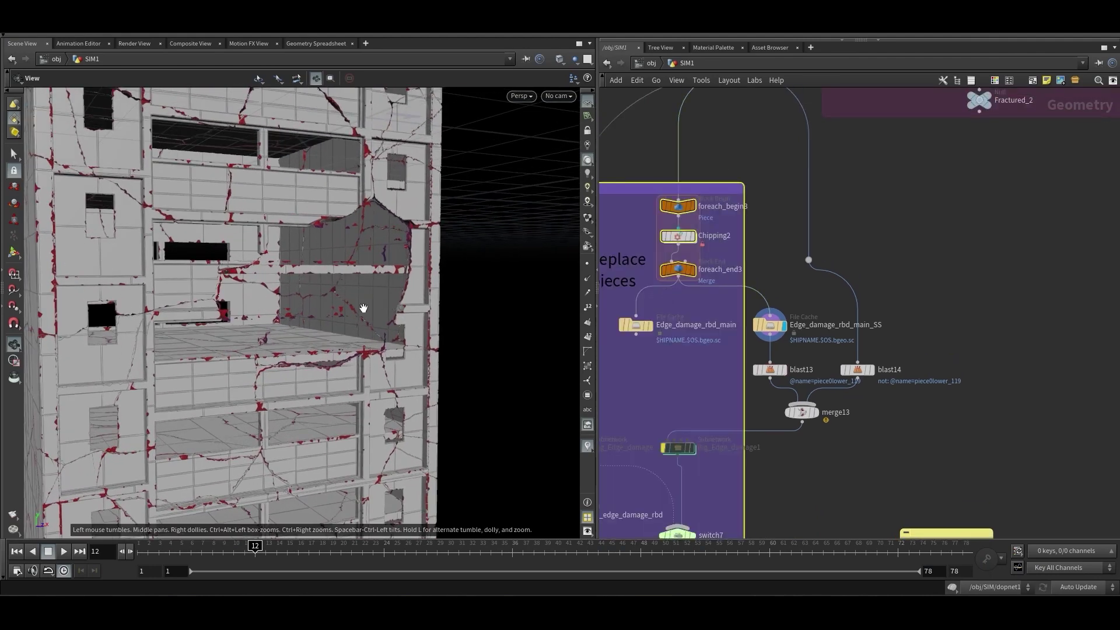
drag(363, 308, 376, 286)
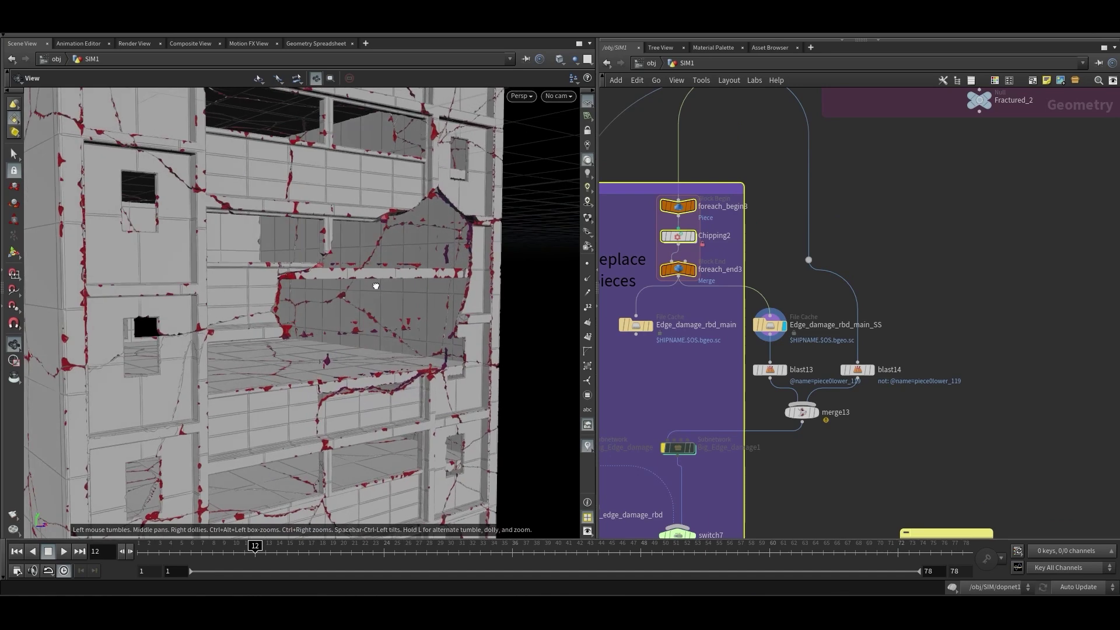
scroll(793, 297, up, 2)
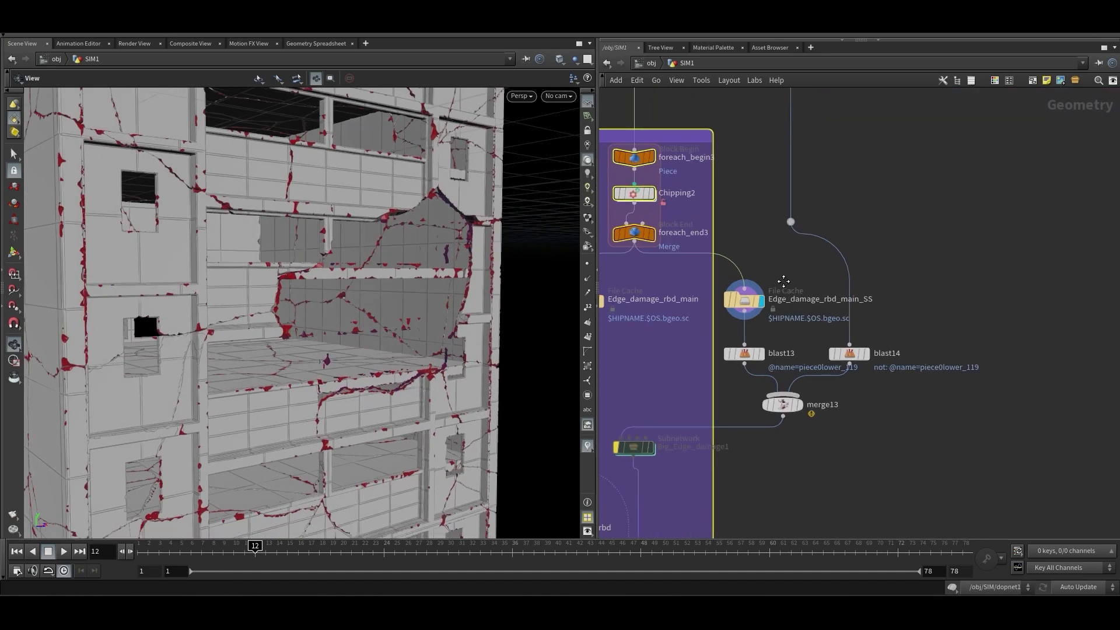
click(788, 286)
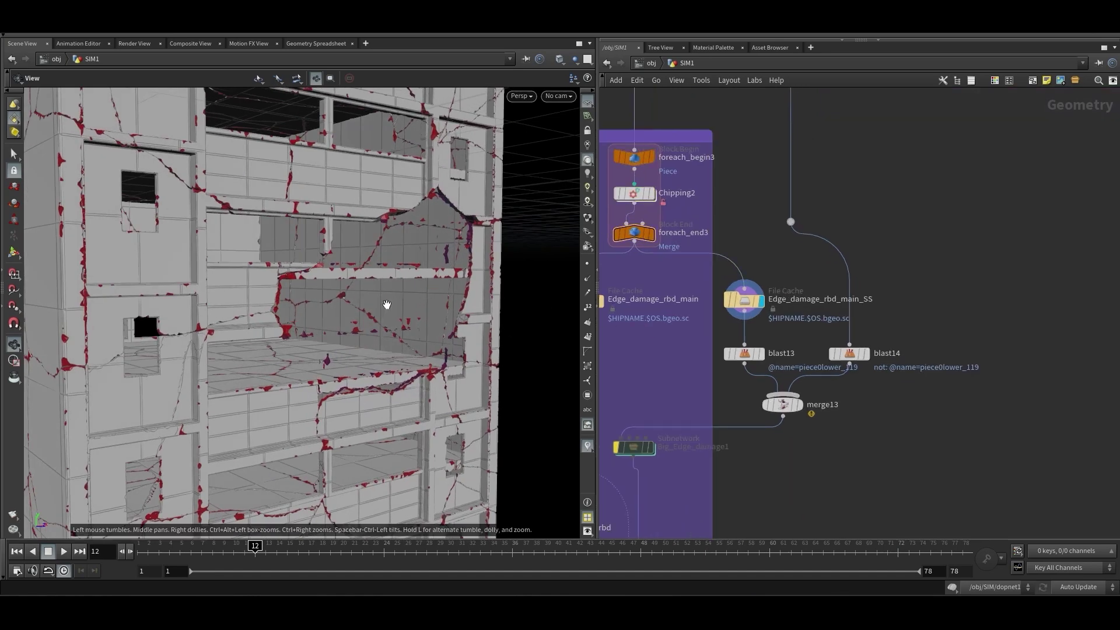
Display blast13 and blast14 in turn and inspect the isolated piece0lower_119 wall section
mouse_move(387, 305)
mouse_down()
mouse_move(370, 307)
mouse_move(409, 279)
mouse_move(392, 251)
mouse_move(378, 264)
mouse_move(379, 288)
mouse_move(395, 289)
mouse_up()
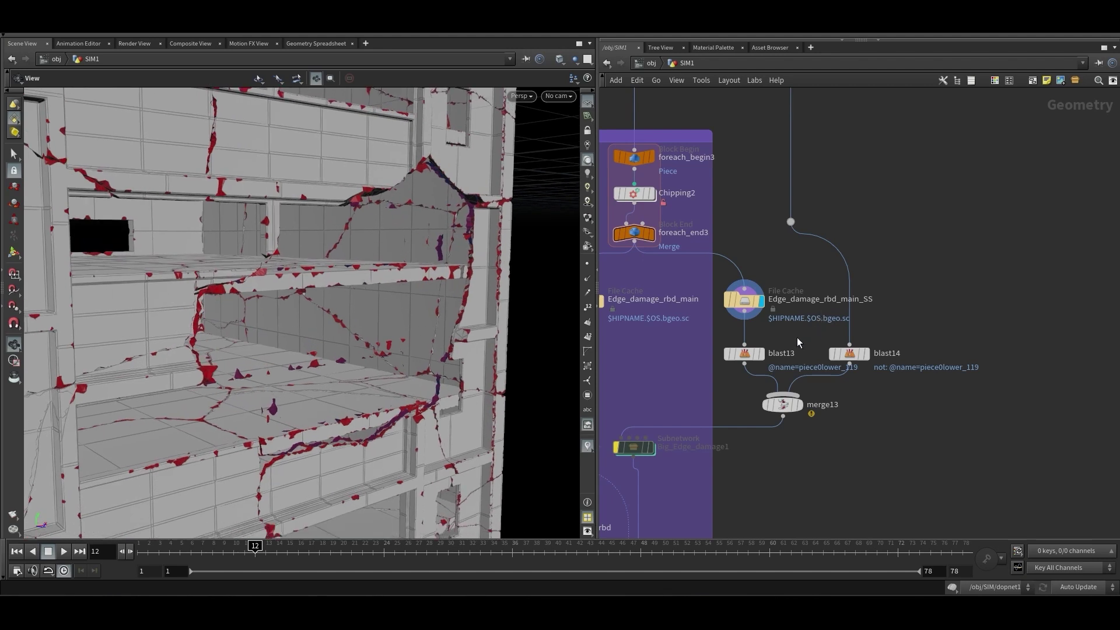
scroll(797, 343, up, 2)
click(749, 320)
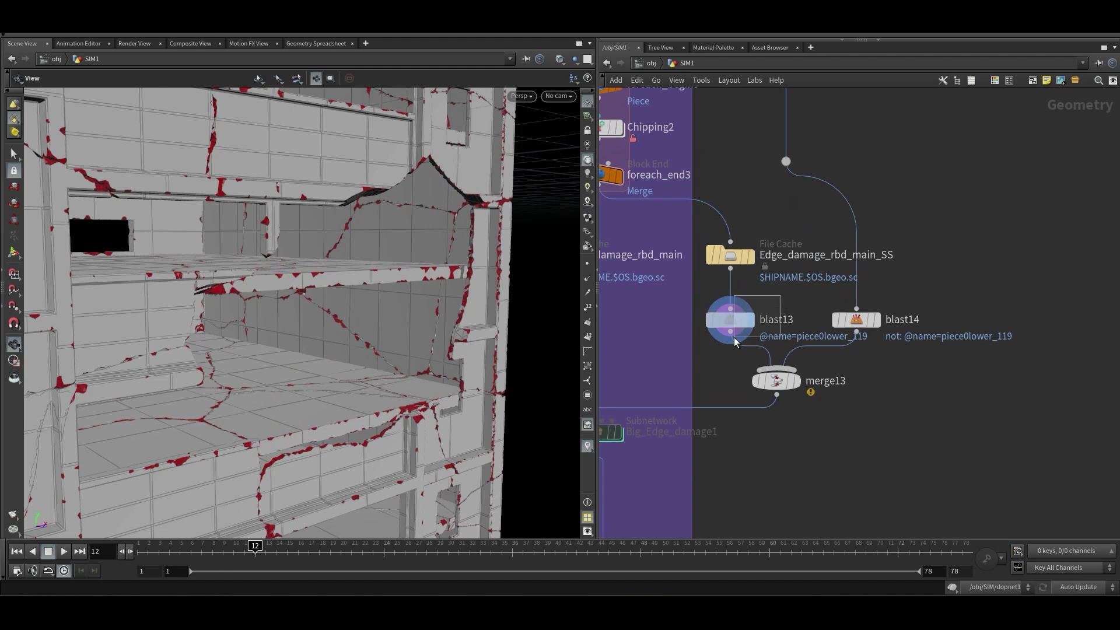
click(881, 322)
scroll(858, 376, down, 2)
scroll(846, 395, up, 2)
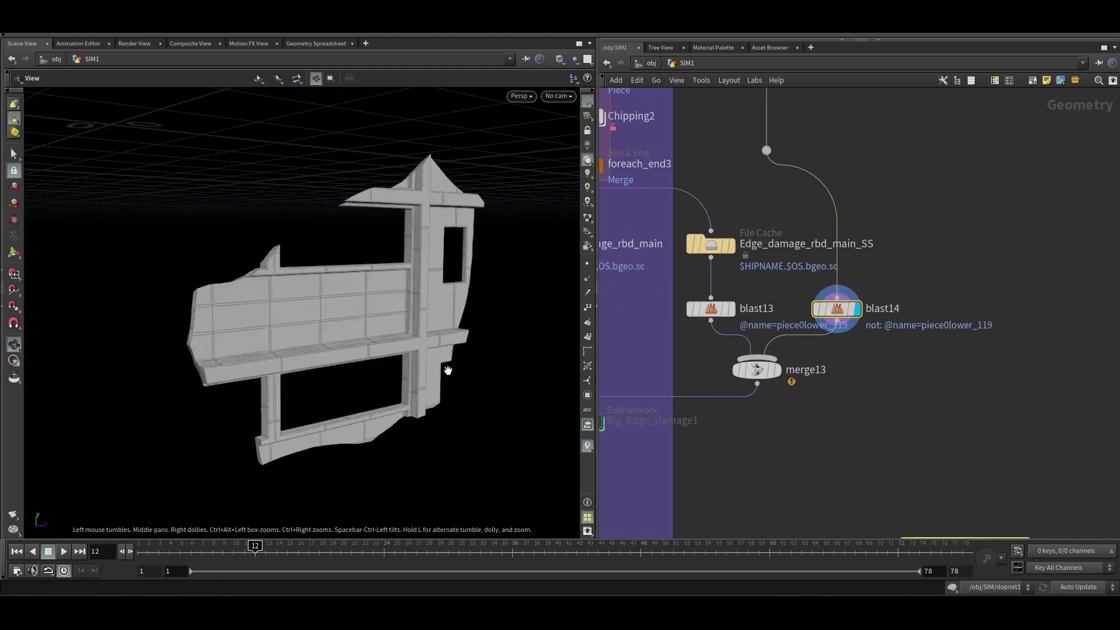
mouse_move(322, 290)
mouse_down()
mouse_move(377, 287)
mouse_move(336, 289)
mouse_up()
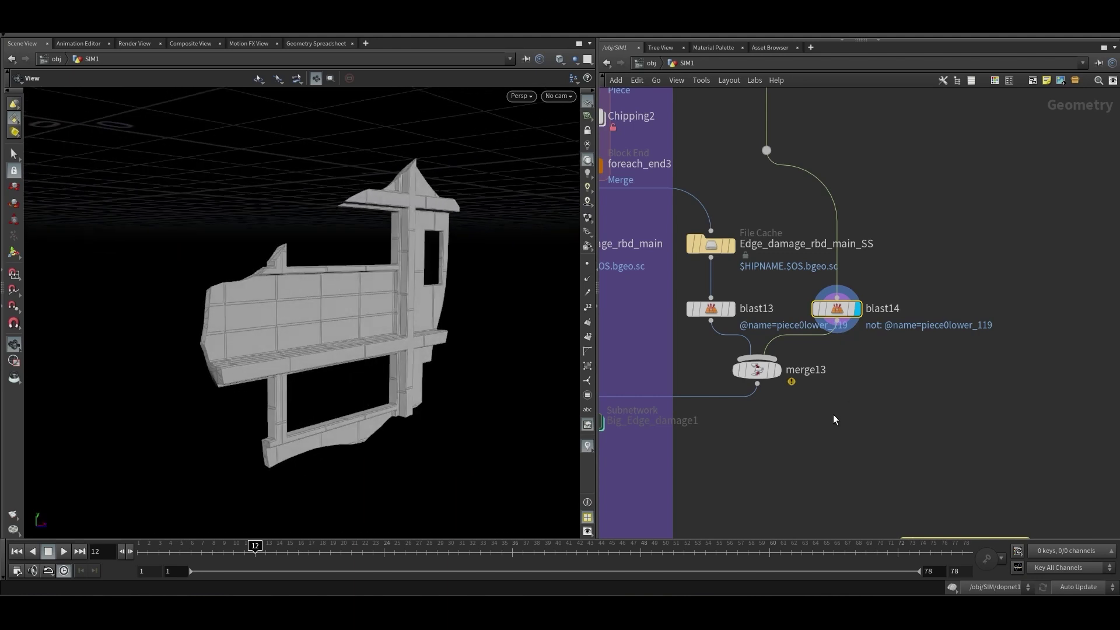
Compare merge13's combined building with blast14's isolated wall piece, finishing with merge13 displayed
click(777, 370)
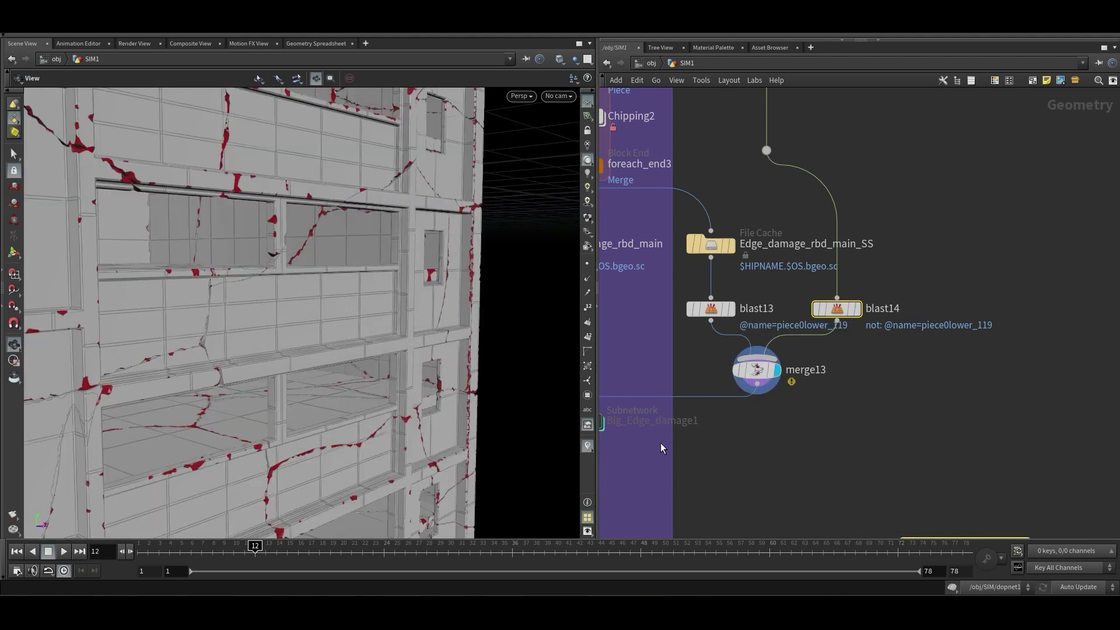
click(856, 308)
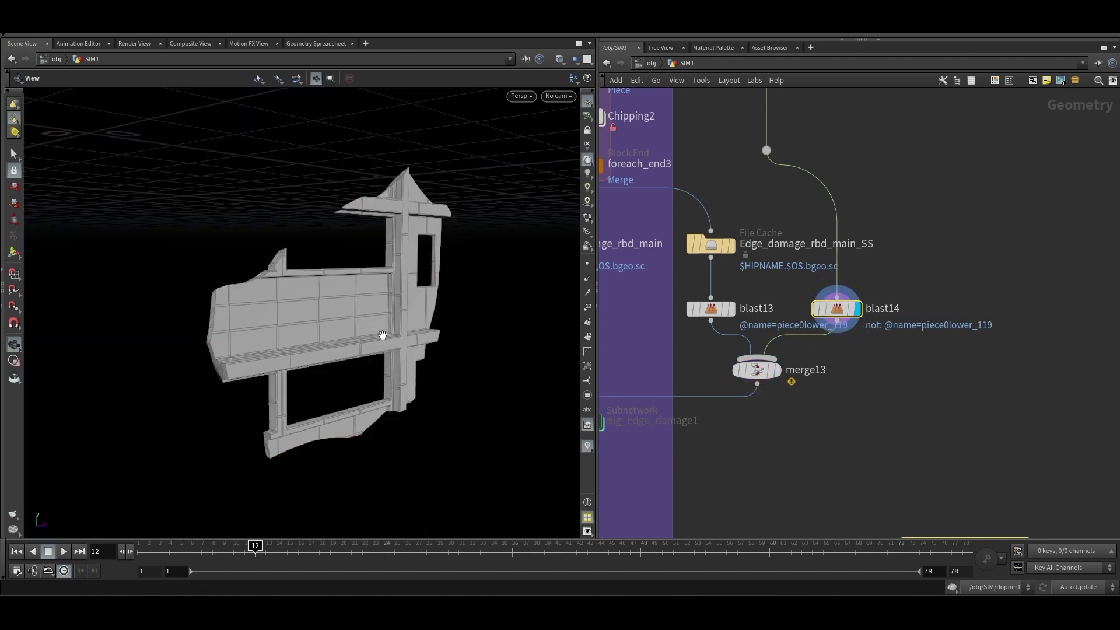
mouse_move(257, 267)
mouse_down()
mouse_move(289, 273)
mouse_move(263, 275)
mouse_up()
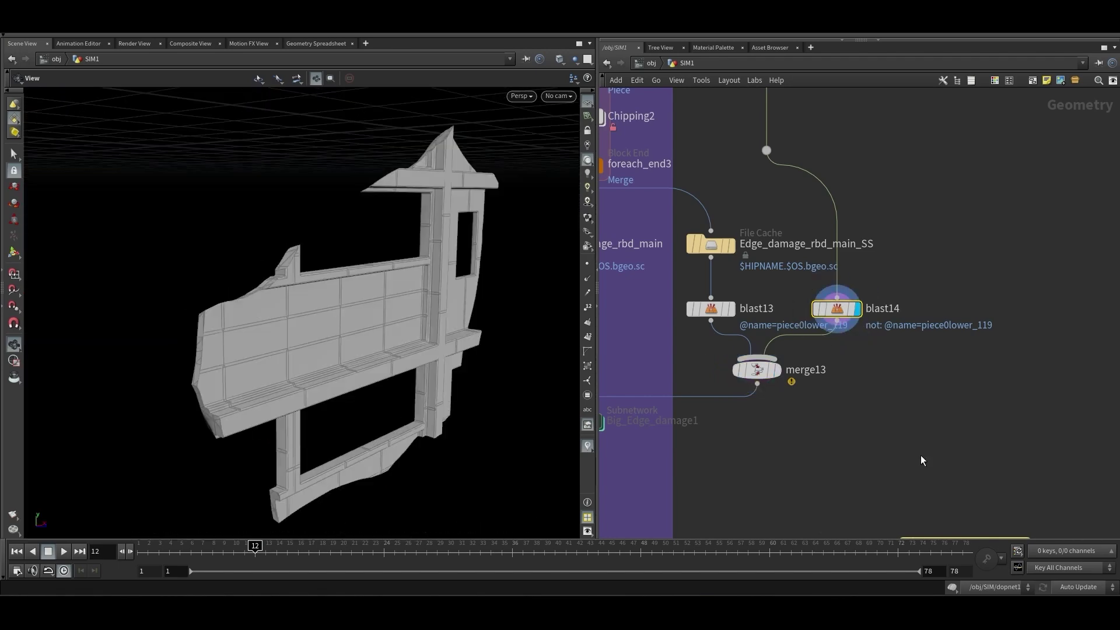
click(777, 370)
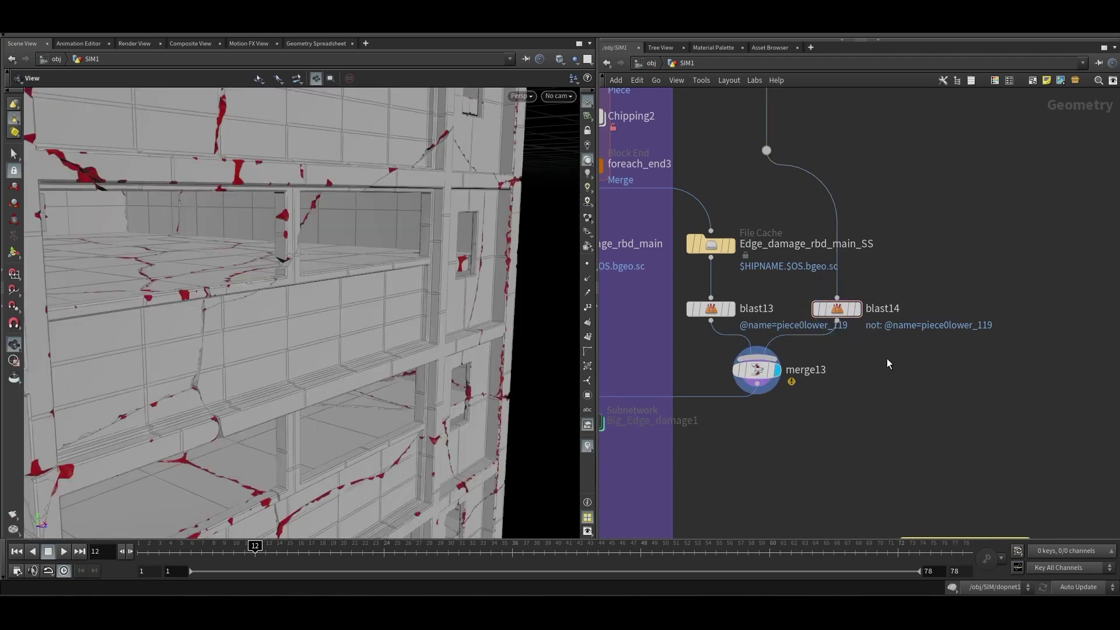
drag(408, 370, 380, 270)
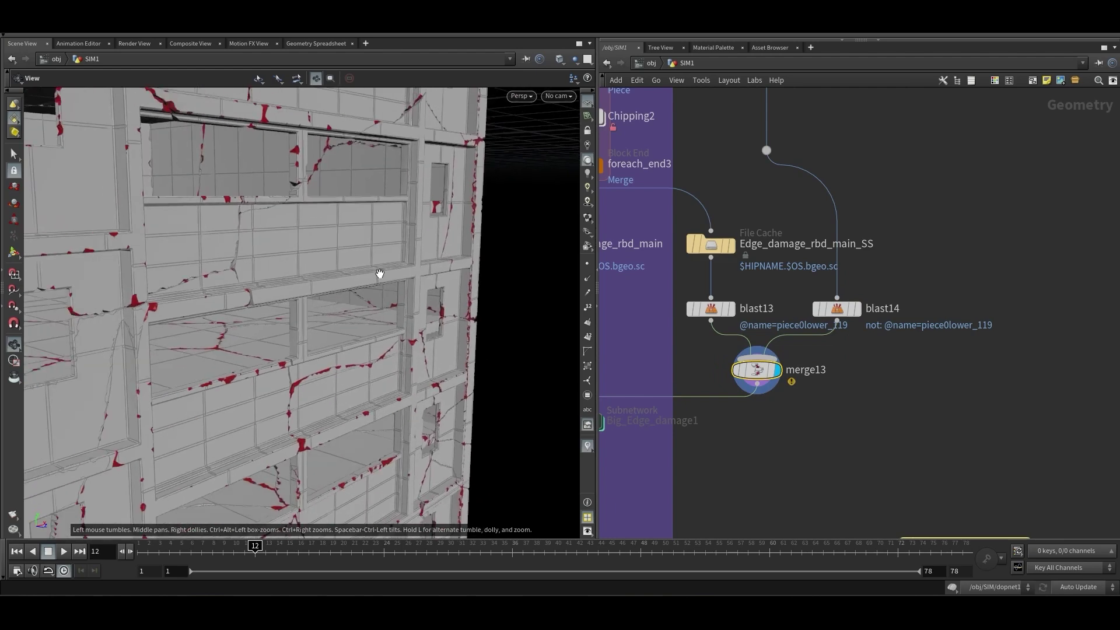
Trace merge13's output through the Edge Damage group, display switch7, and inspect the damaged facade
scroll(746, 445, down, 5)
scroll(745, 444, up, 4)
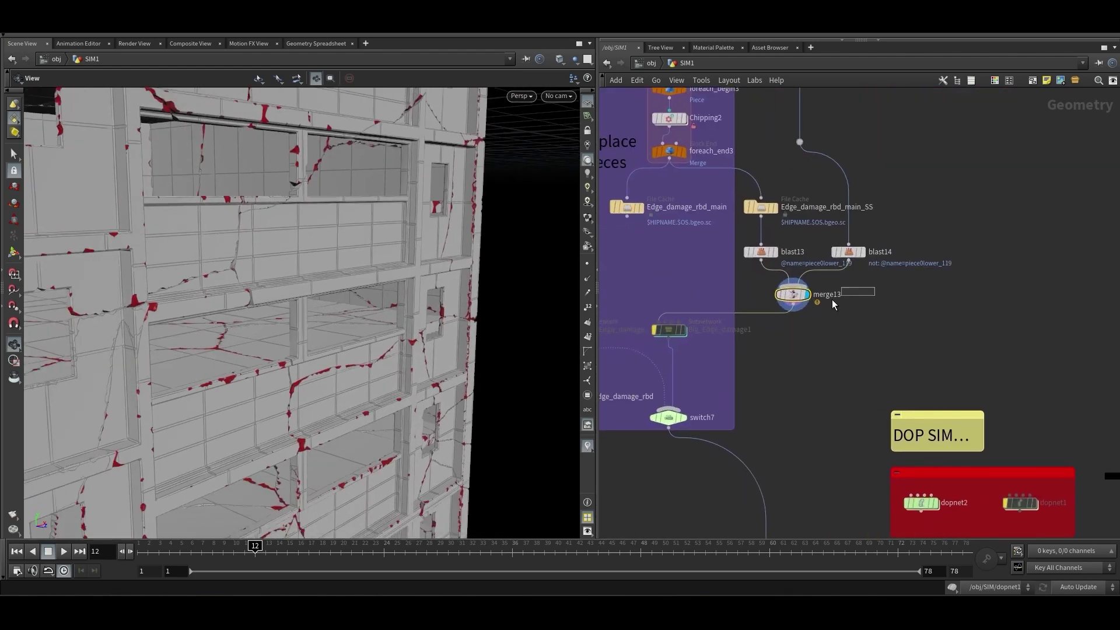
scroll(782, 373, down, 2)
middle_drag(775, 425, 669, 194)
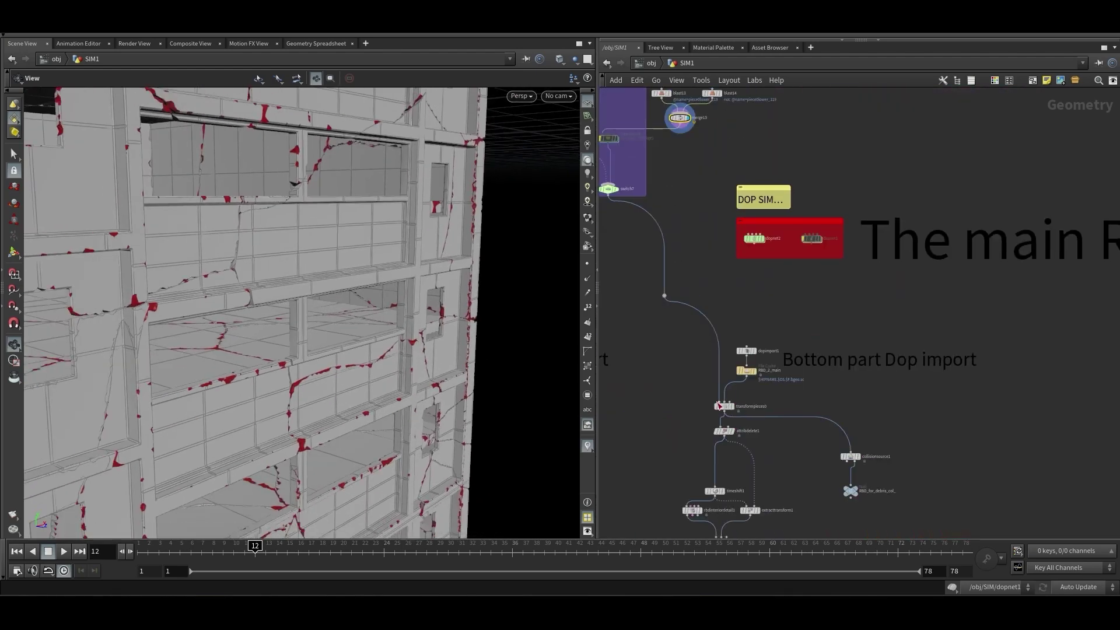
scroll(671, 295, up, 4)
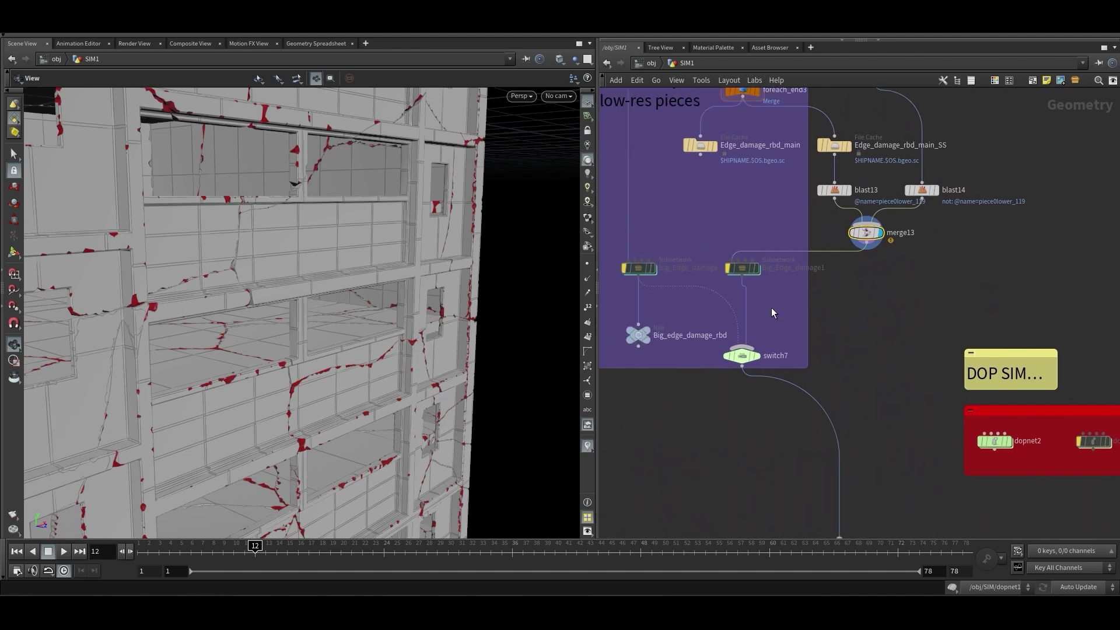
middle_drag(770, 309, 784, 366)
click(759, 404)
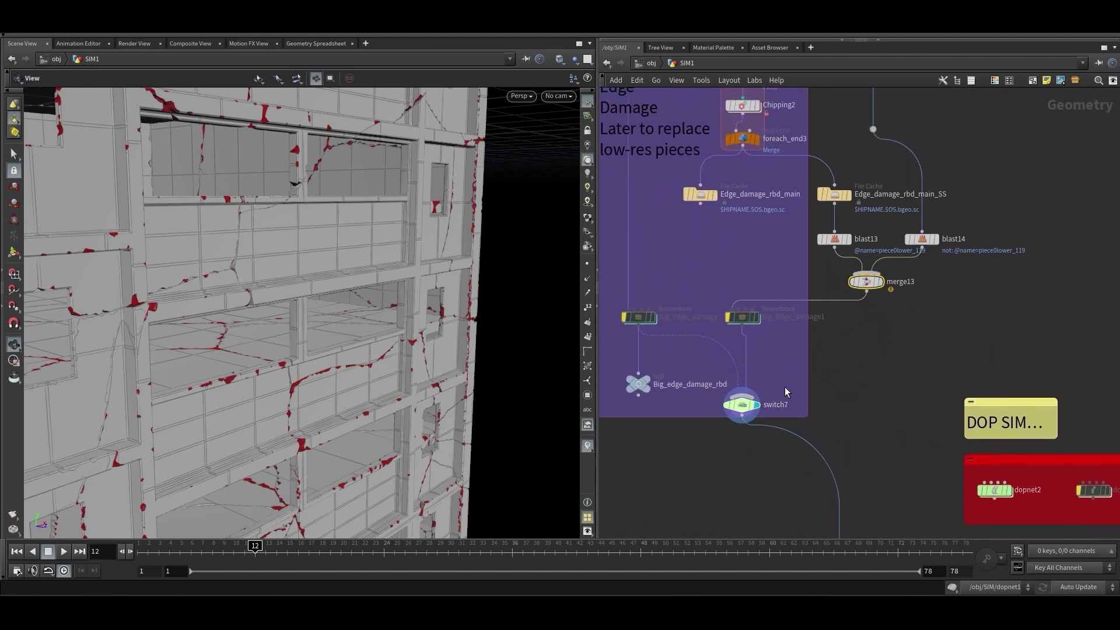
middle_drag(755, 449, 671, 415)
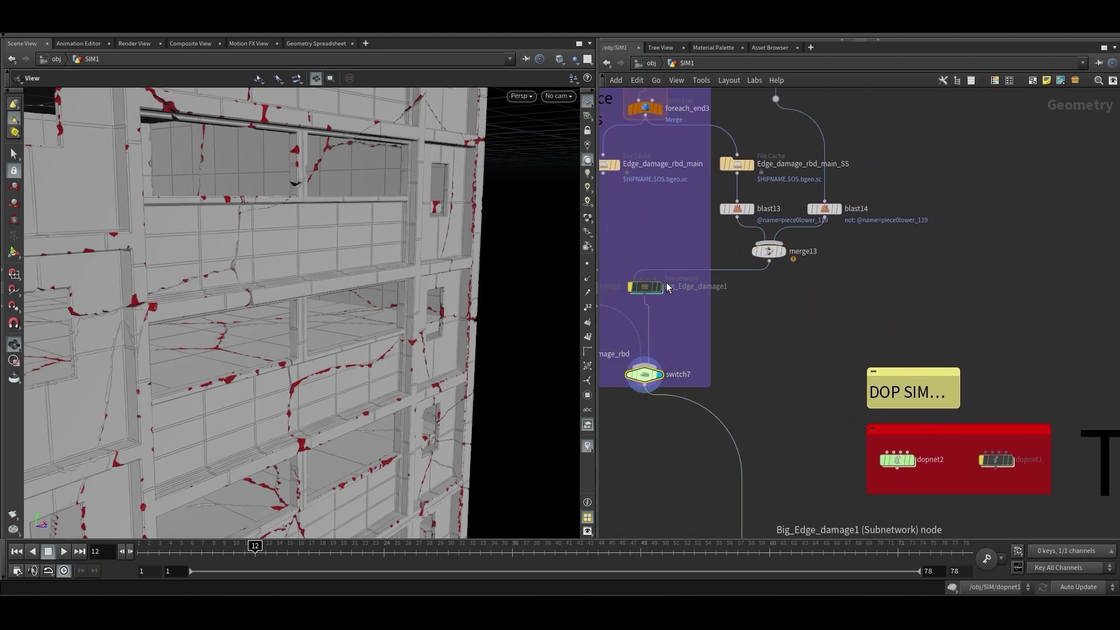
drag(292, 302, 403, 326)
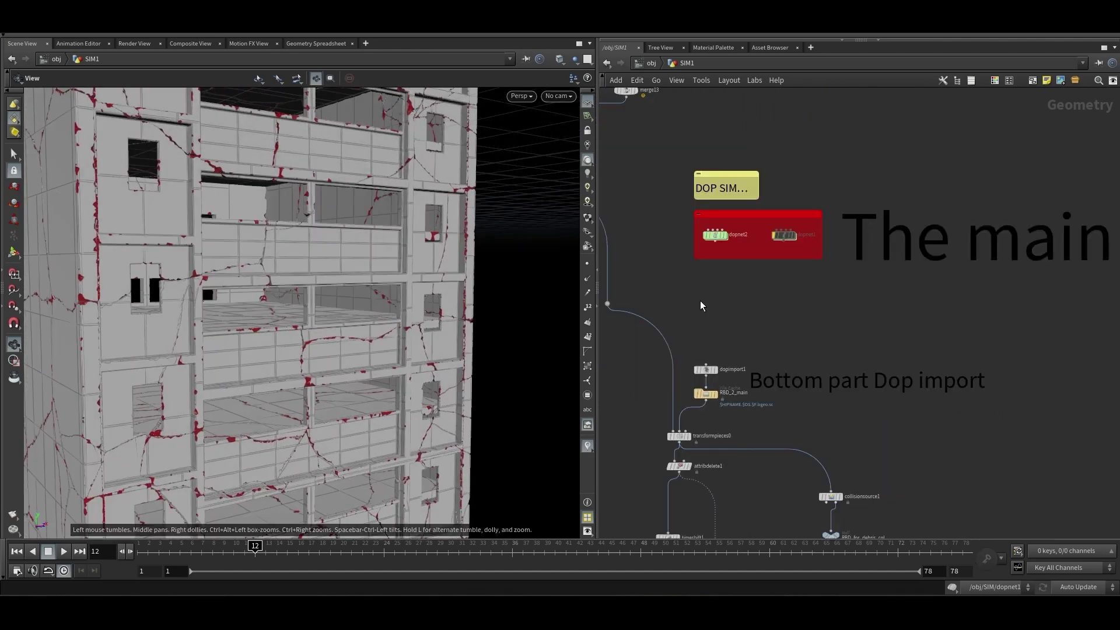
Widen the network area and show dopnet2's simulation parameters over it in a slightly enlarged parameter view
middle_drag(702, 306, 731, 355)
drag(595, 179, 515, 189)
middle_drag(734, 332, 618, 391)
key(p)
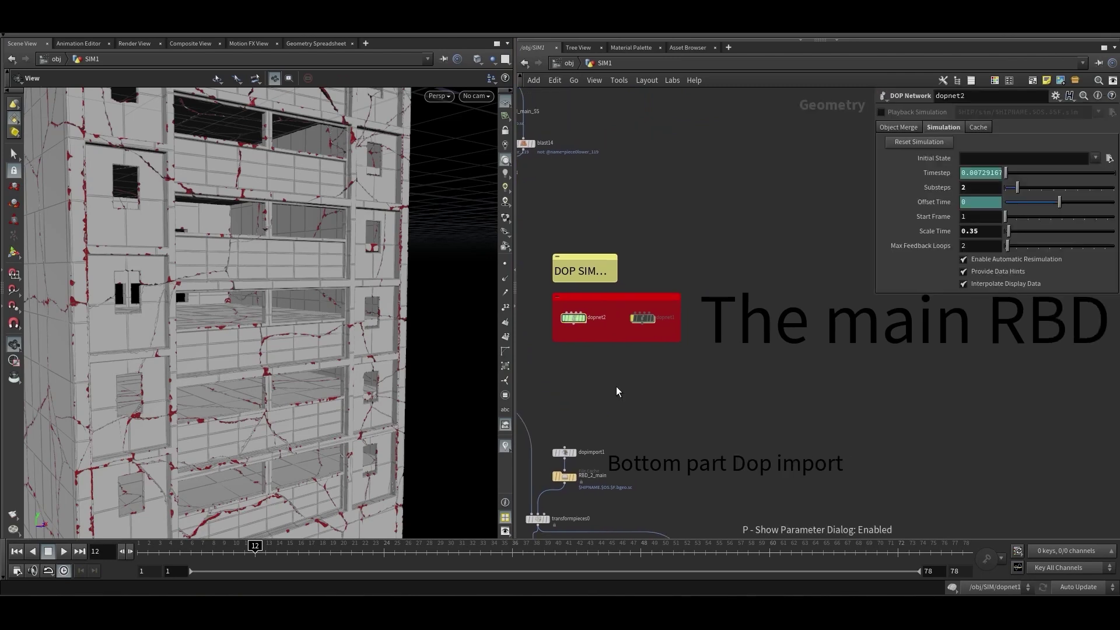
drag(873, 212, 854, 212)
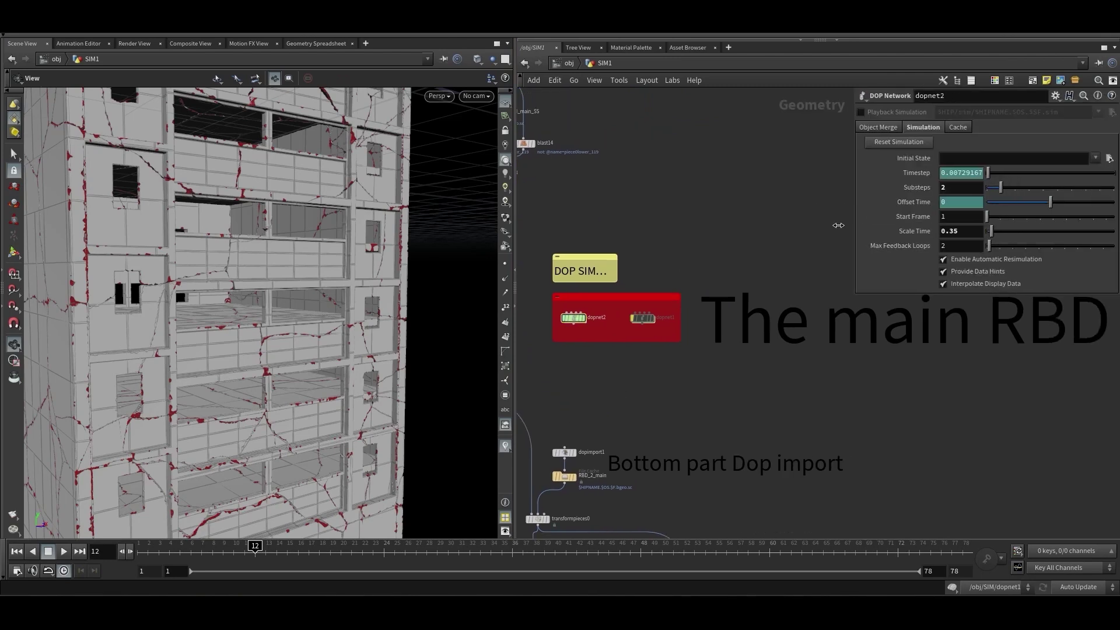
scroll(662, 248, down, 3)
middle_drag(656, 235, 719, 225)
scroll(734, 245, up, 2)
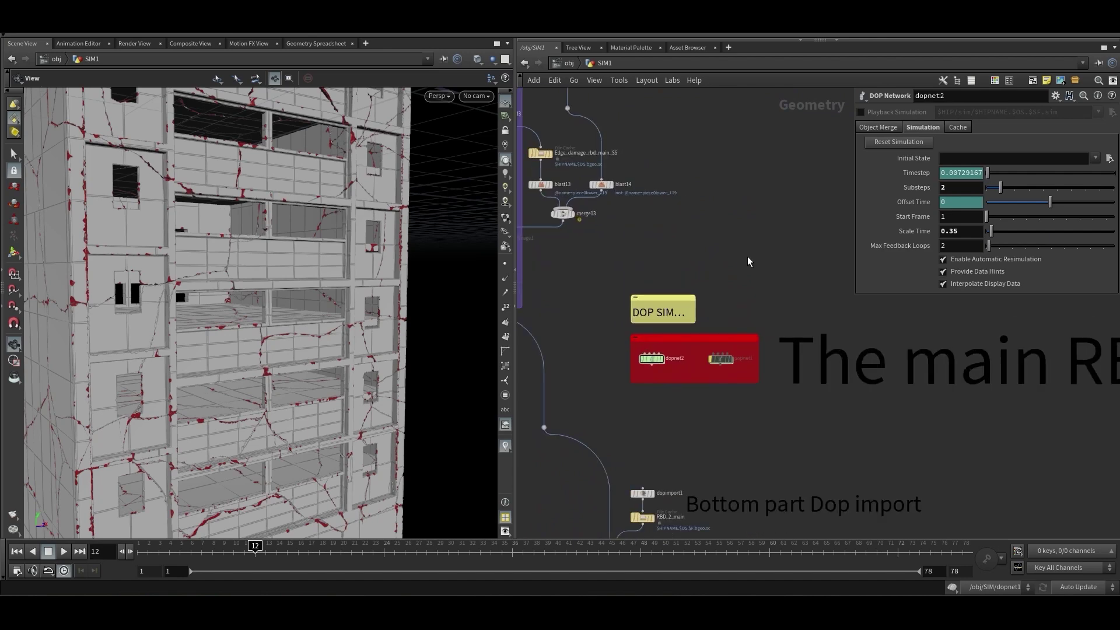
Return to frame 1, display dopnet2, and examine the whole building in the simulation from several sides
click(16, 550)
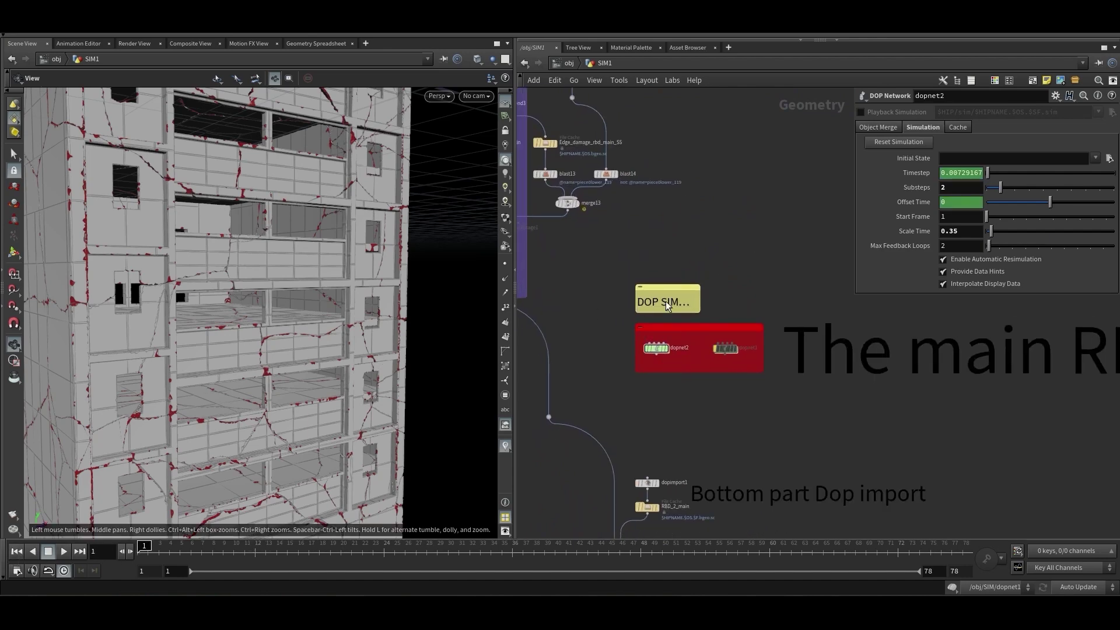
scroll(697, 356, up, 2)
mouse_move(646, 341)
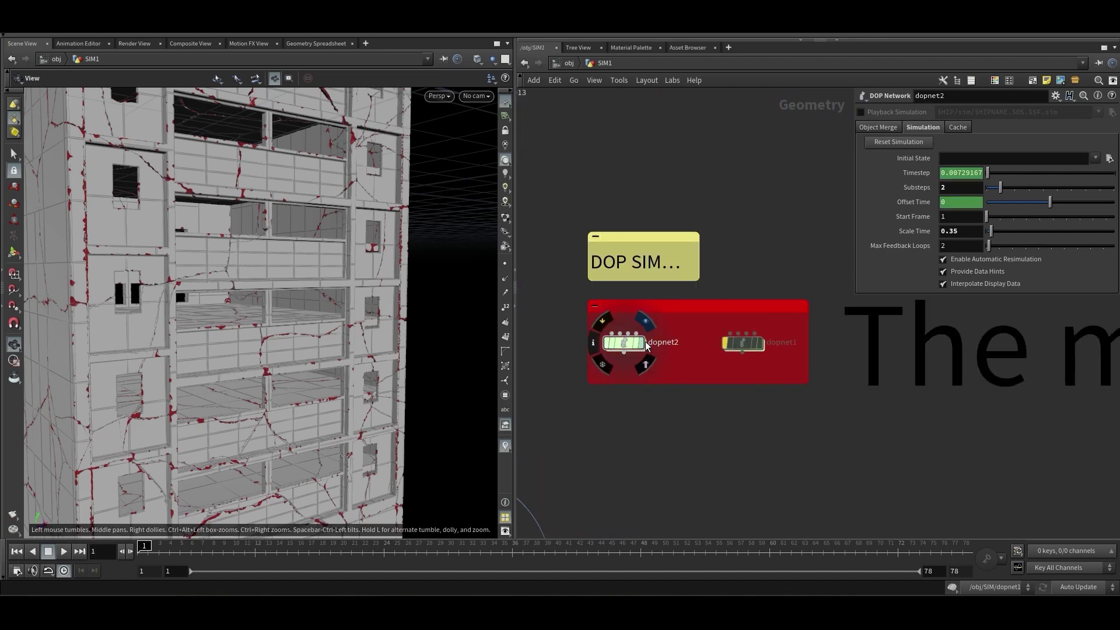
key(r)
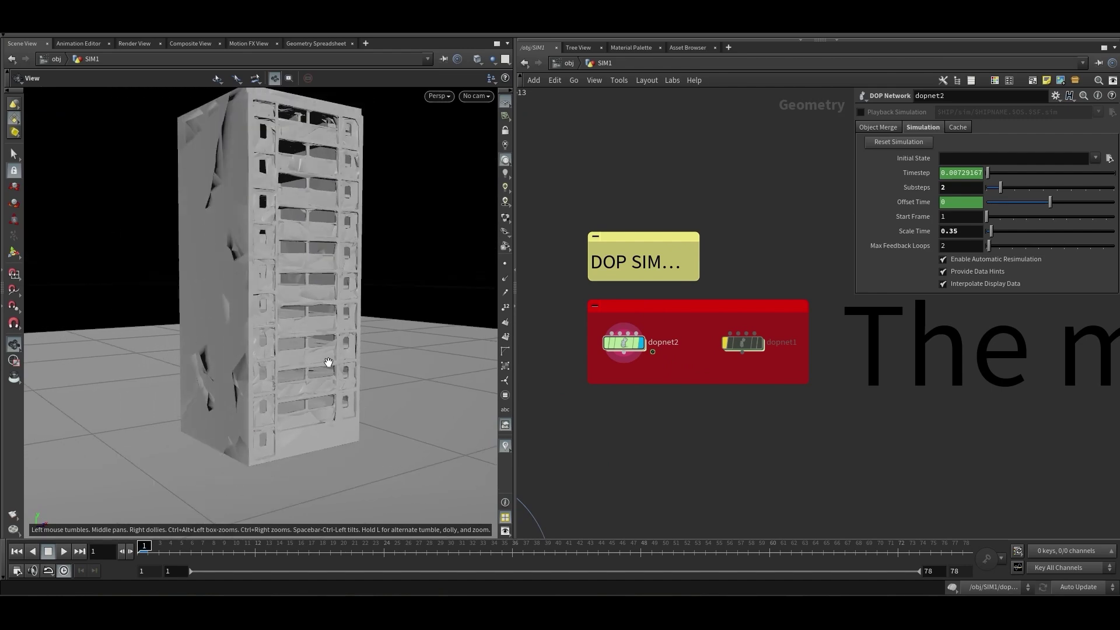
drag(516, 220, 562, 219)
drag(350, 377, 270, 325)
drag(350, 290, 315, 287)
Enter dopnet2 and check the SOP paths of the lower and upper RBD Packed Objects
double_click(648, 342)
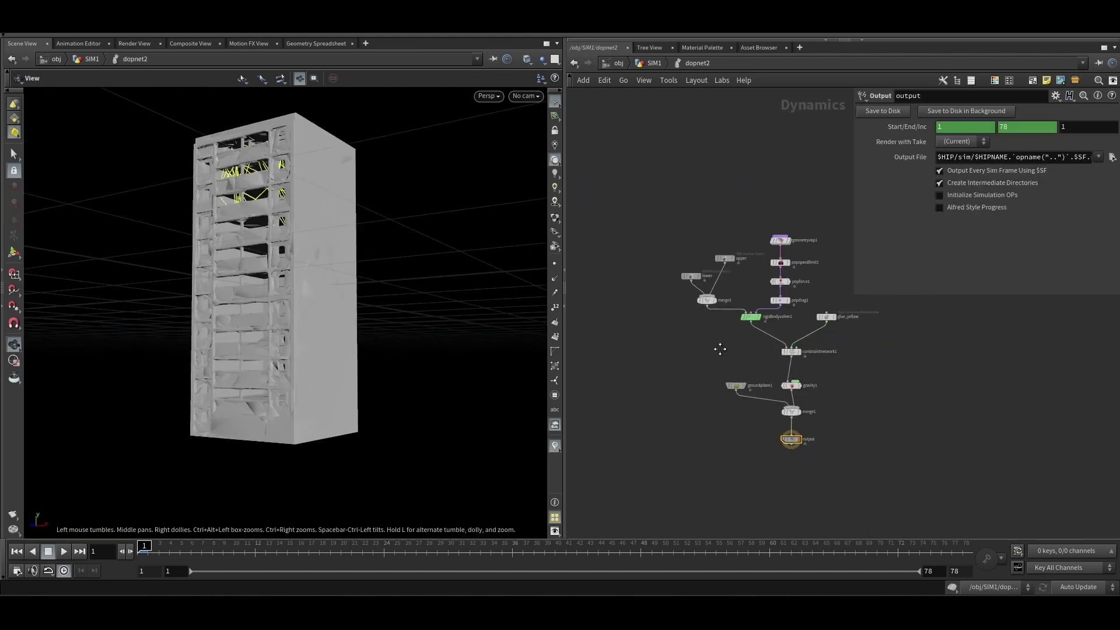
drag(358, 333, 336, 315)
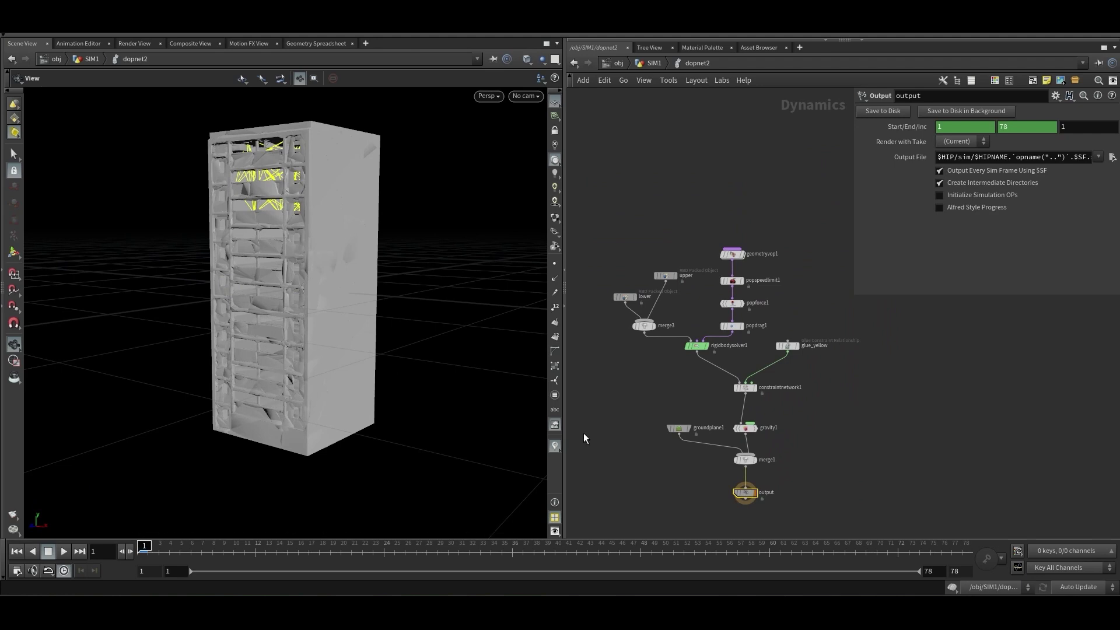
key(h)
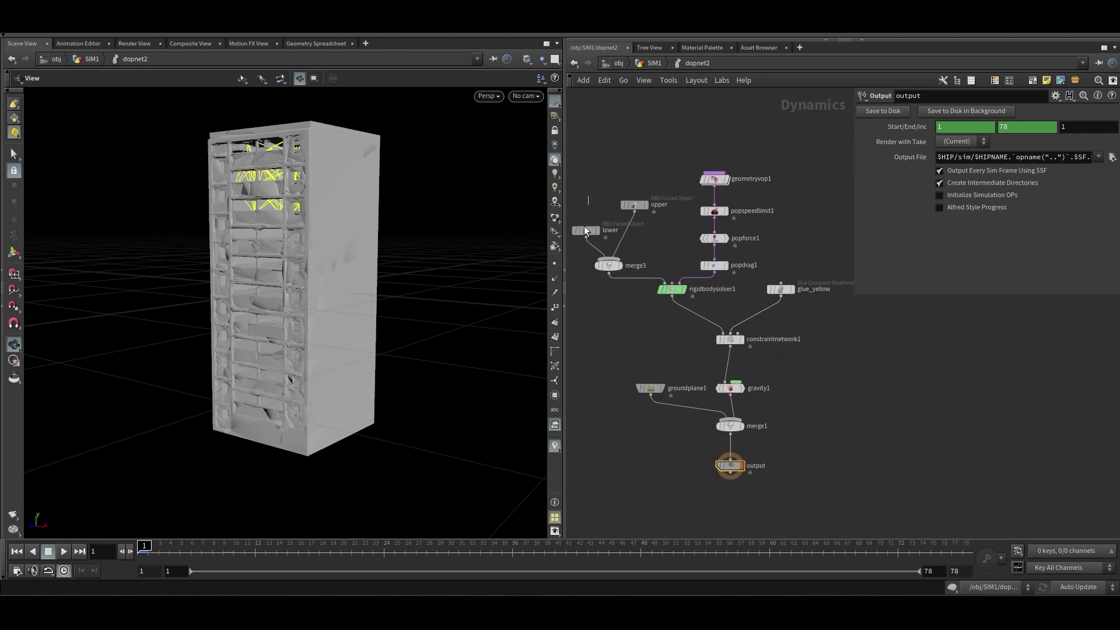
click(585, 230)
scroll(583, 233, up, 2)
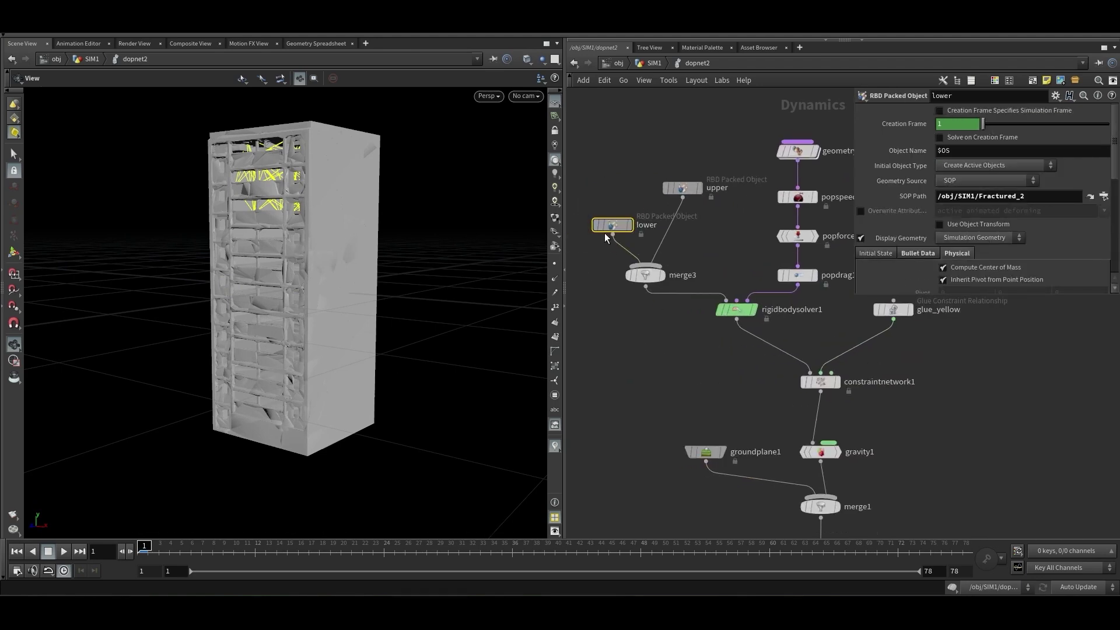
click(679, 189)
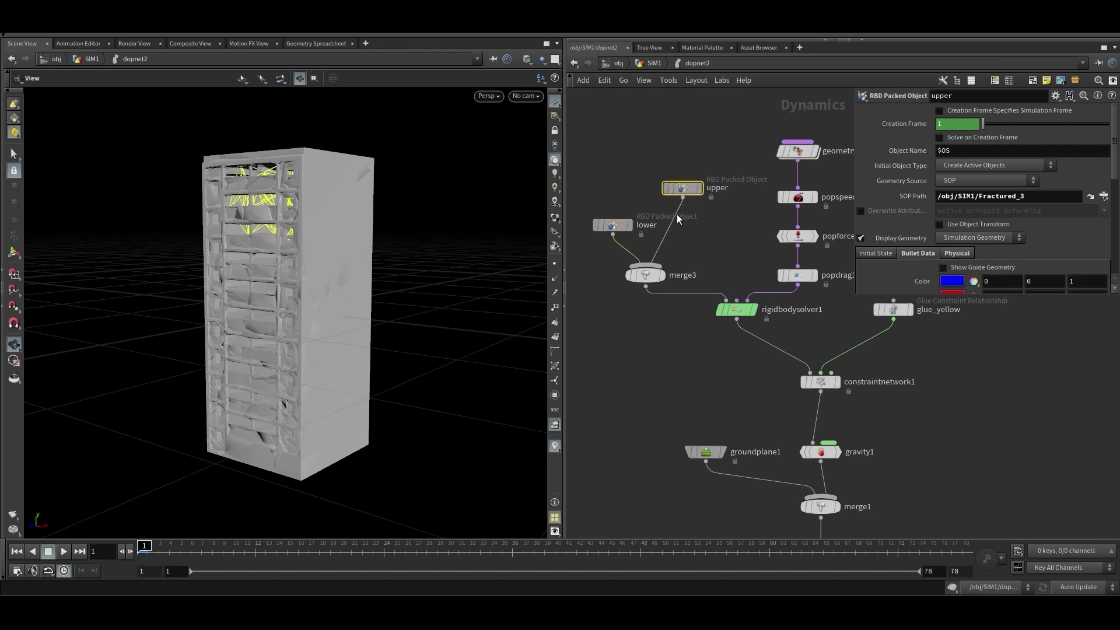
key(h)
Rename the geometryvop1 node as Force and move it farther above popspeedlimit1
drag(791, 151, 706, 195)
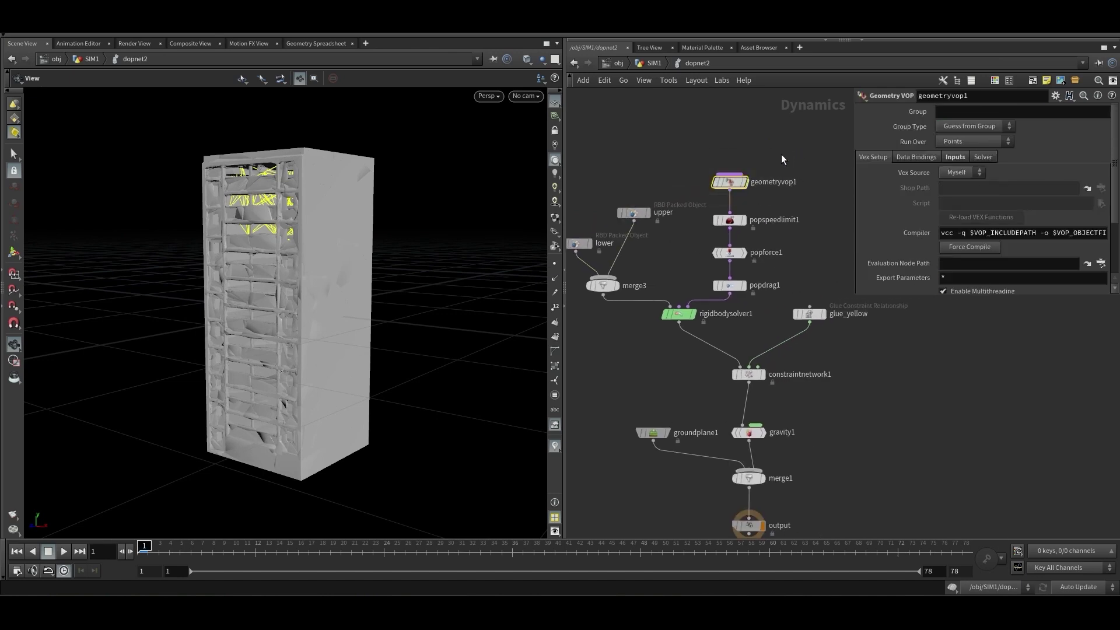
middle_drag(790, 163, 759, 174)
click(753, 192)
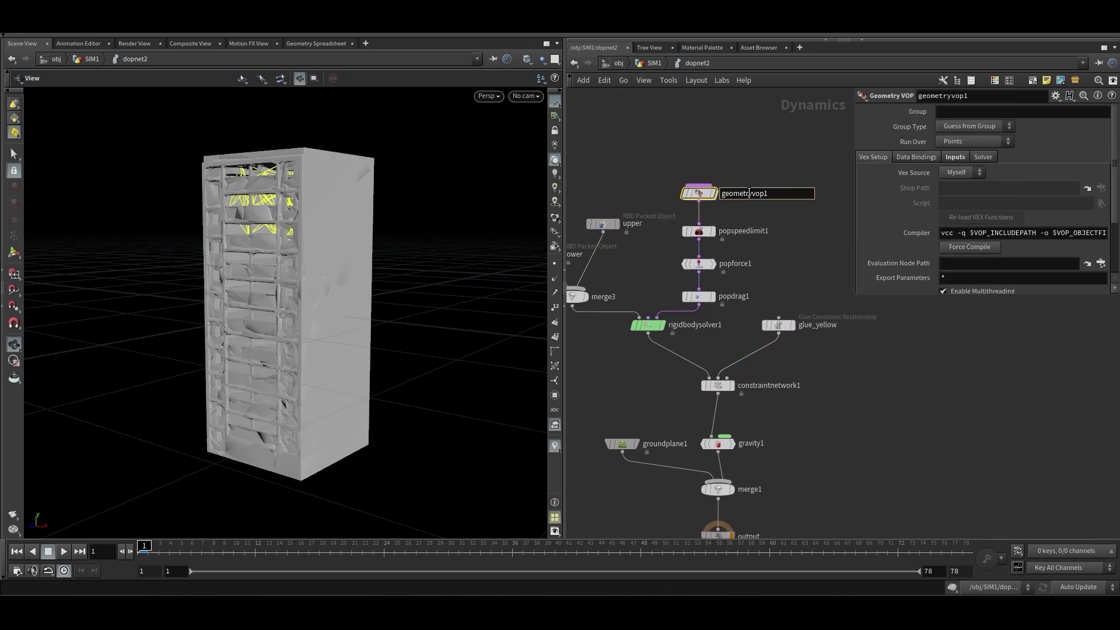
middle_drag(616, 260, 615, 270)
key(ctrl+z)
click(749, 203)
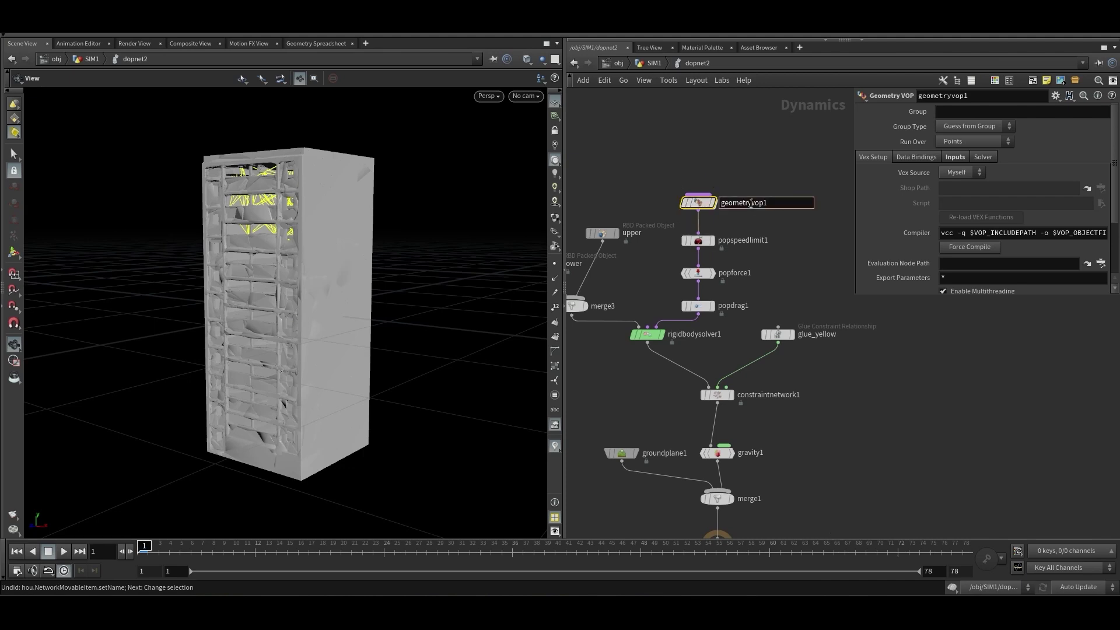
text(Force)
key(Return)
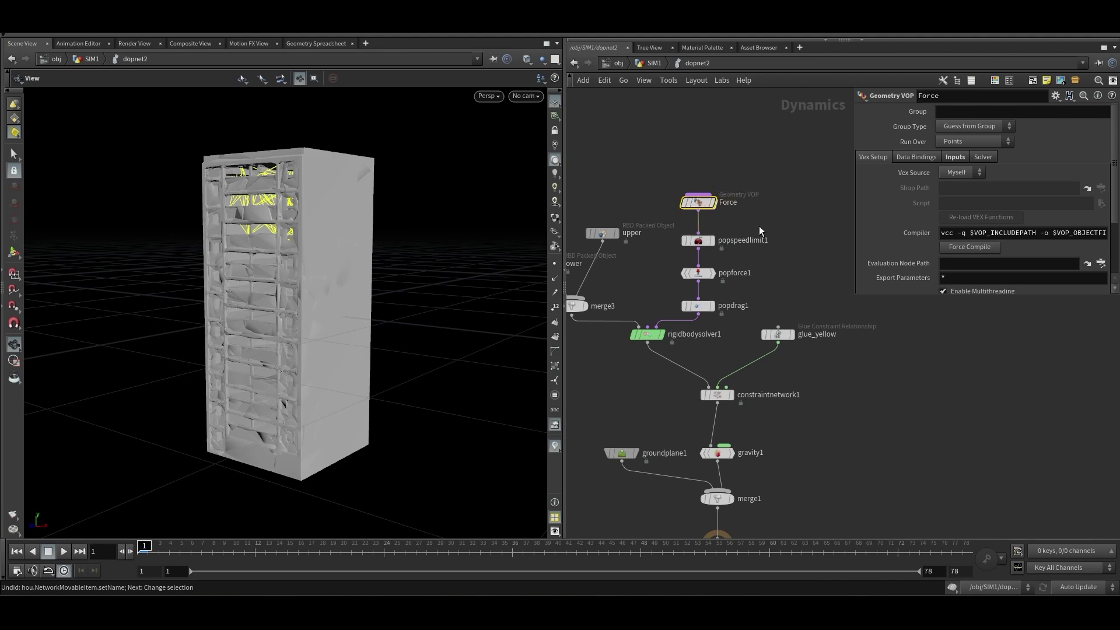
drag(716, 202, 716, 184)
Select popspeedlimit1 to review its speed limits and nudge the node slightly closer to Force
drag(763, 226, 699, 261)
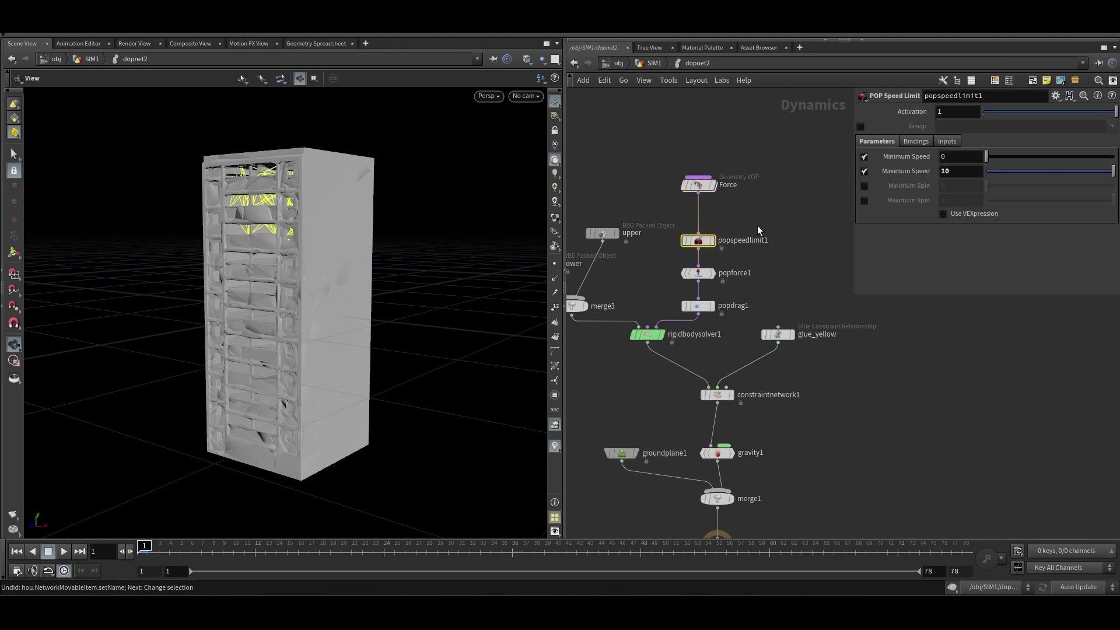
middle_drag(753, 225, 741, 216)
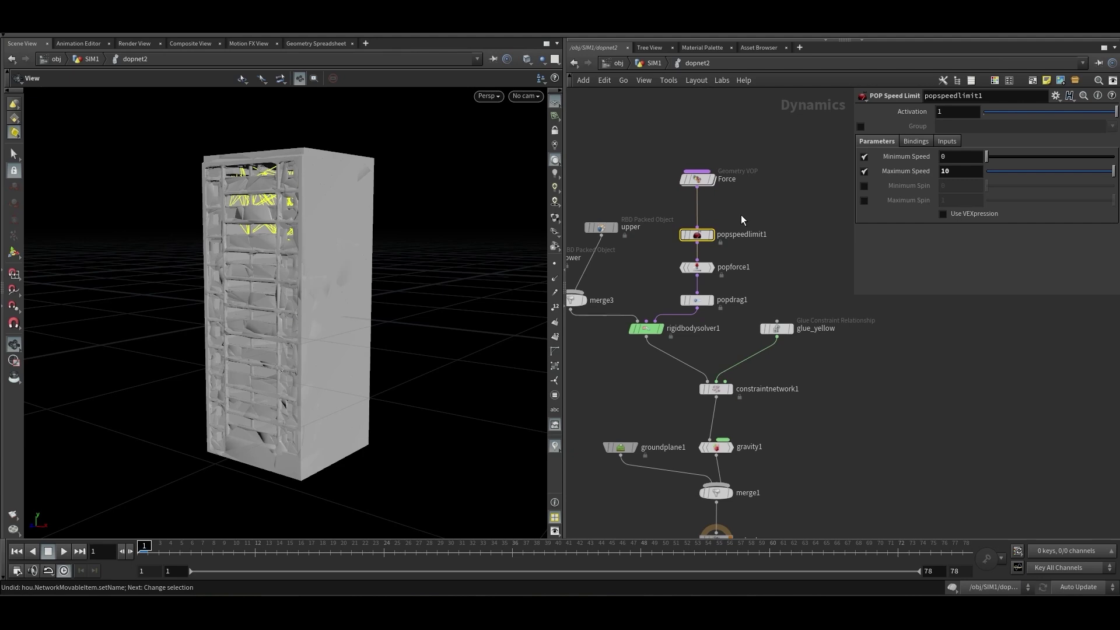
drag(697, 234, 697, 231)
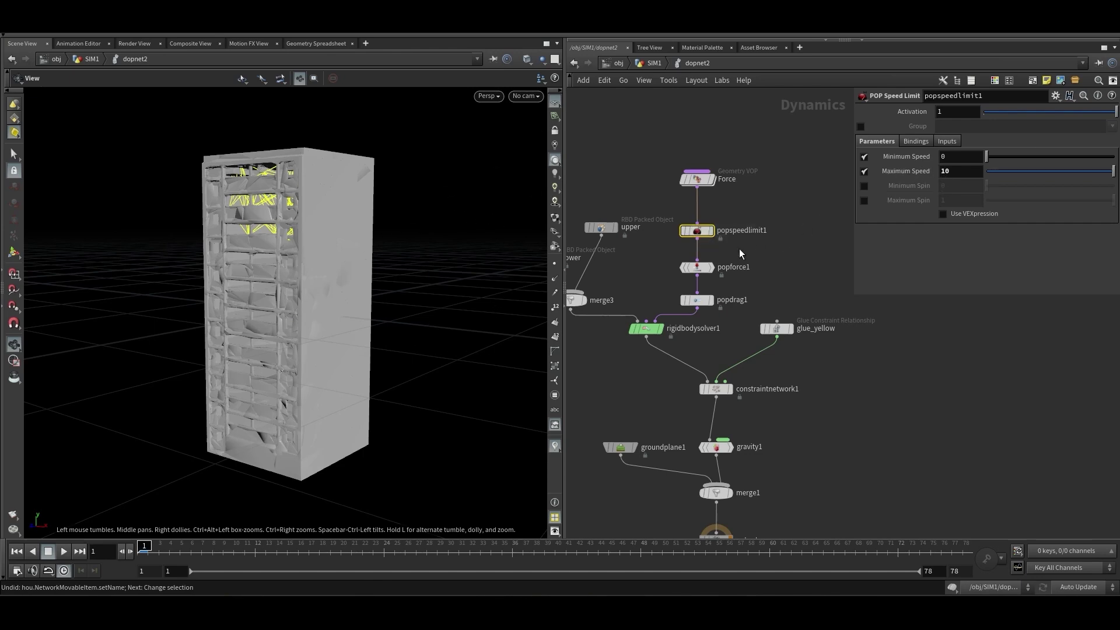
Select popforce1 and enlarge the parameter view to examine its force and all noise settings
click(697, 268)
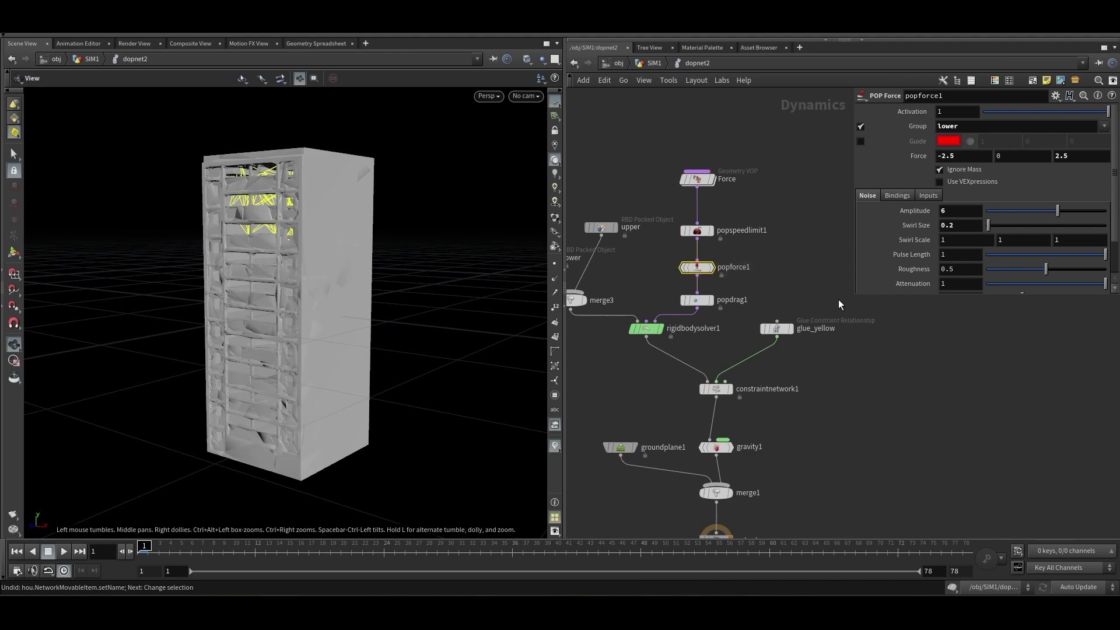
drag(852, 295, 833, 335)
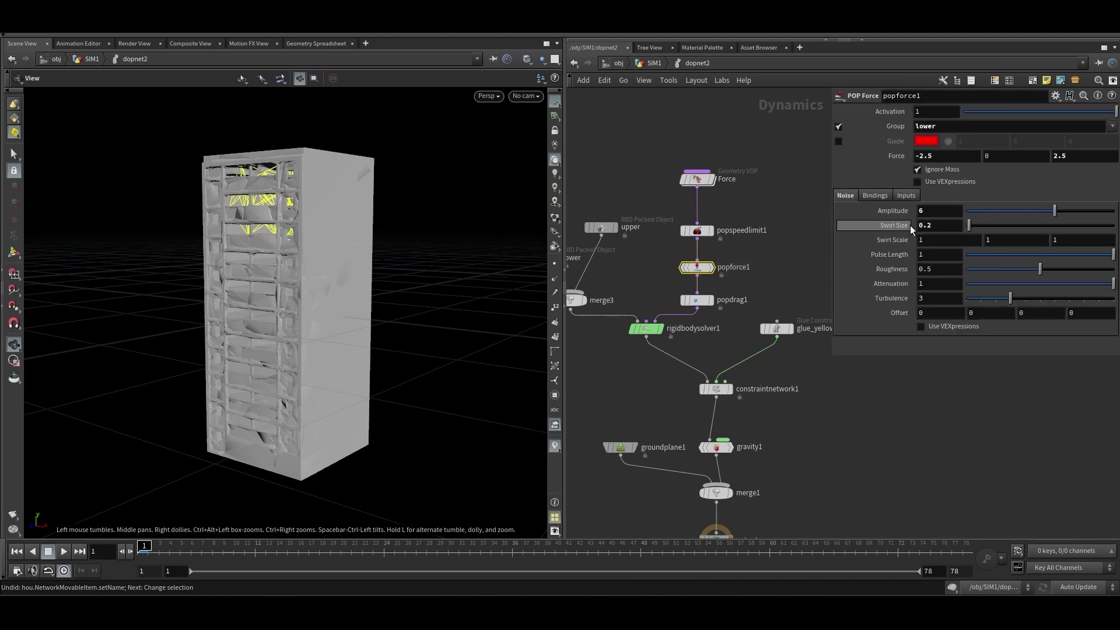
Select popdrag1 to review its wind velocity and air resistance settings
middle_drag(765, 270, 754, 246)
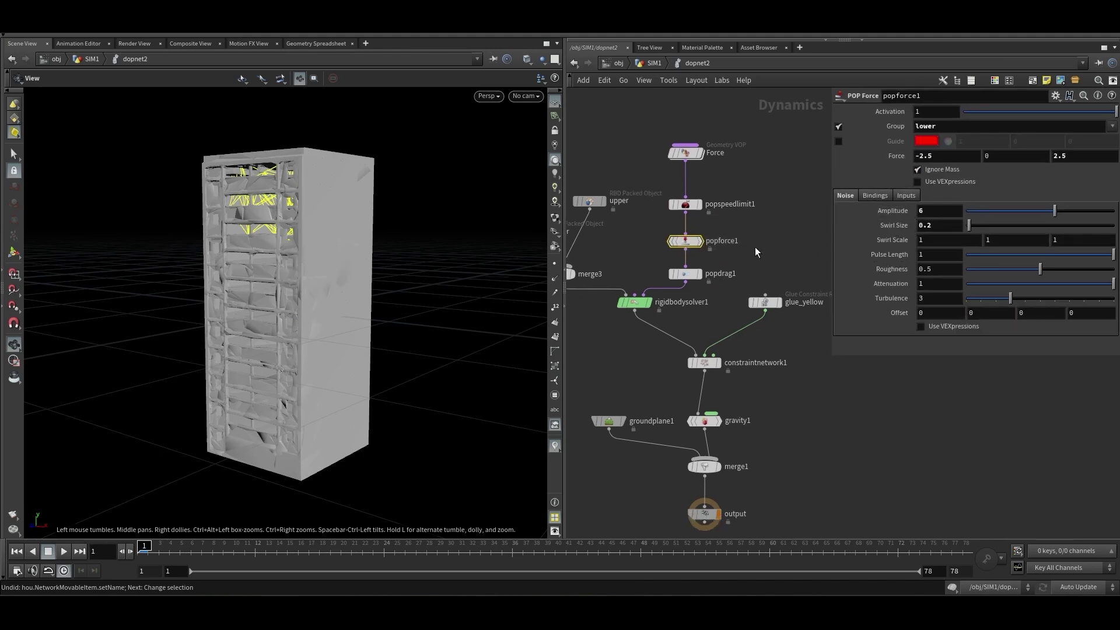
click(687, 274)
scroll(692, 279, down, 2)
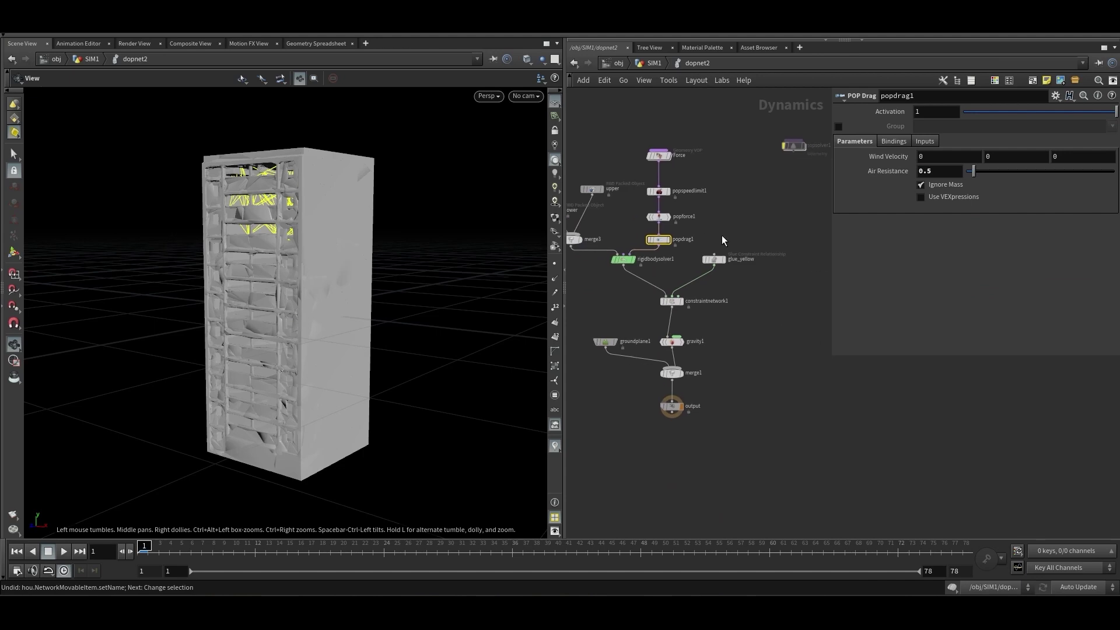
scroll(764, 277, up, 2)
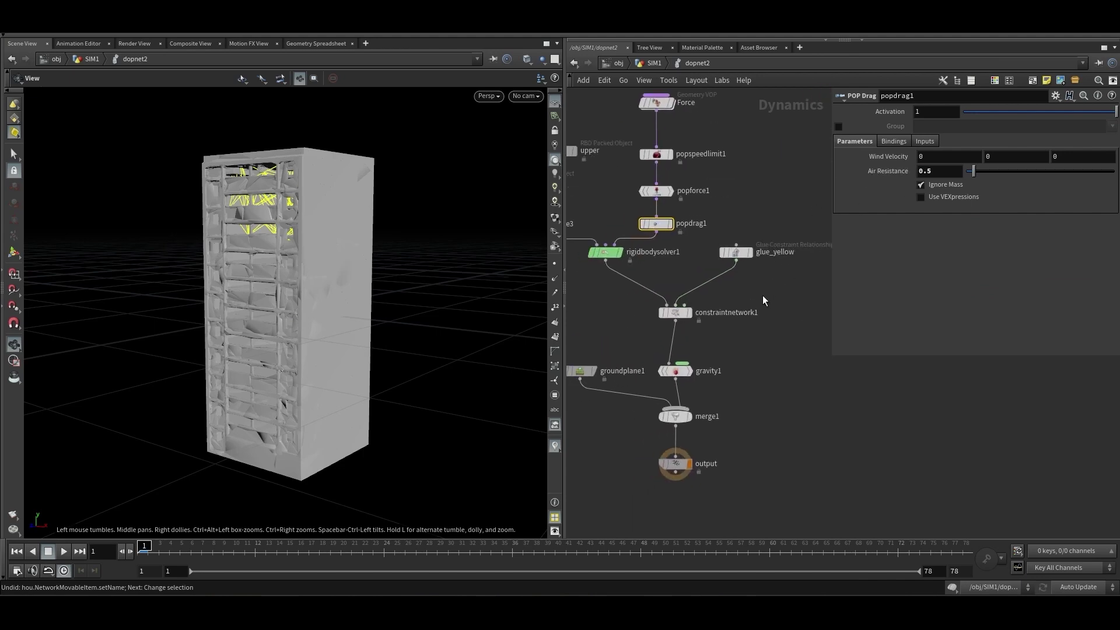
Select glue_yellow to review its glue strength and propagation settings, and inspect the yellow constraints on the building's upper floors
click(775, 252)
scroll(762, 300, down, 2)
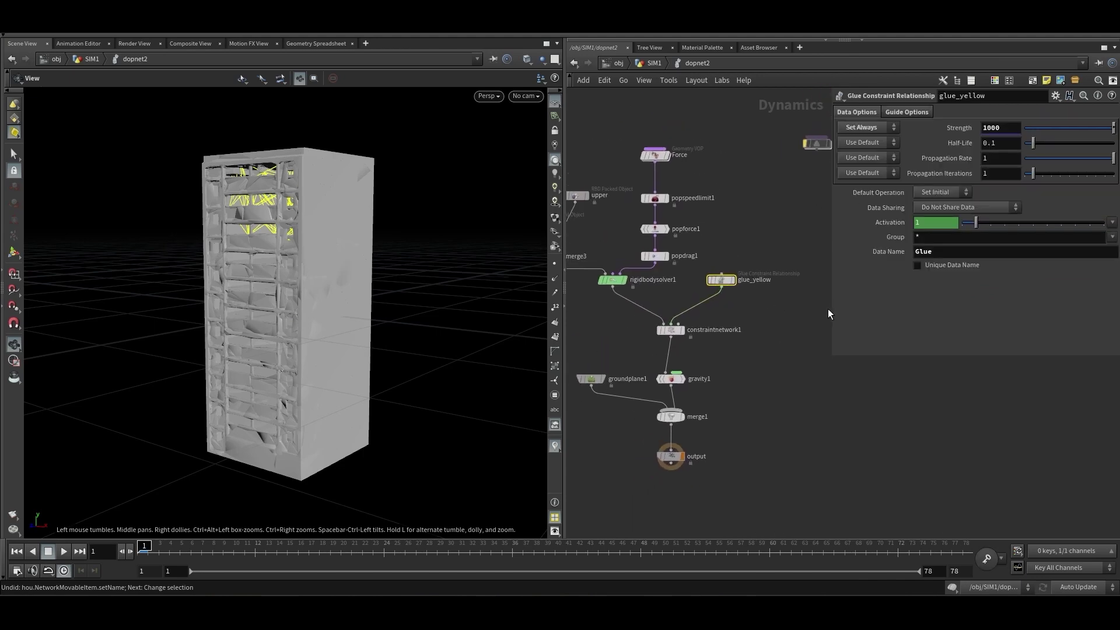
mouse_move(830, 314)
mouse_down()
mouse_move(856, 298)
mouse_move(818, 300)
mouse_up()
mouse_move(758, 305)
mouse_down()
mouse_move(728, 273)
mouse_move(703, 273)
mouse_up()
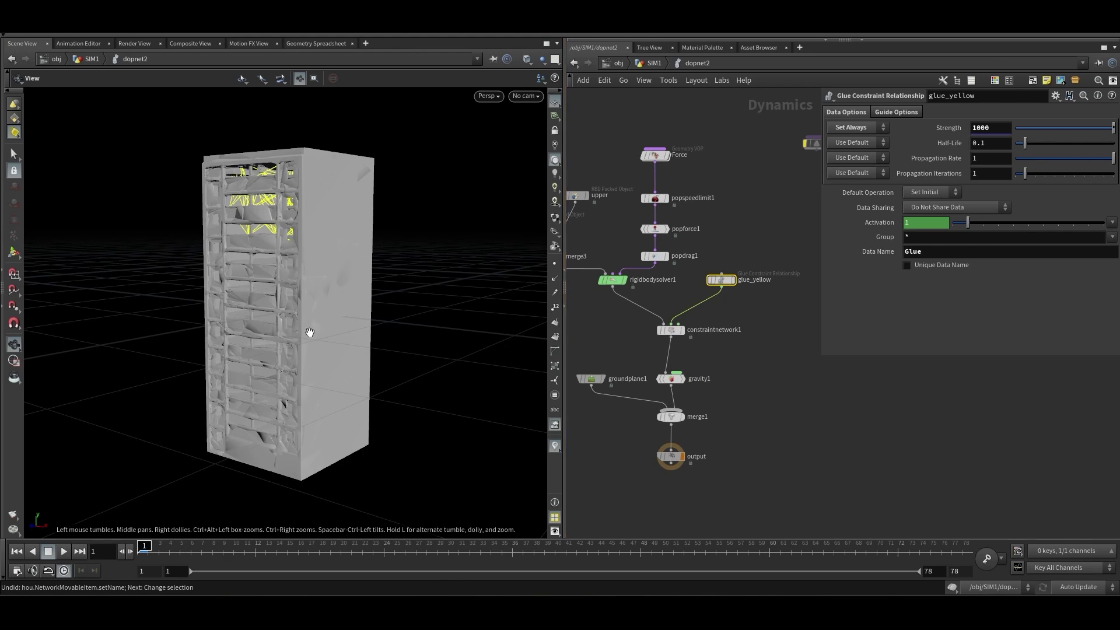
drag(323, 333, 364, 362)
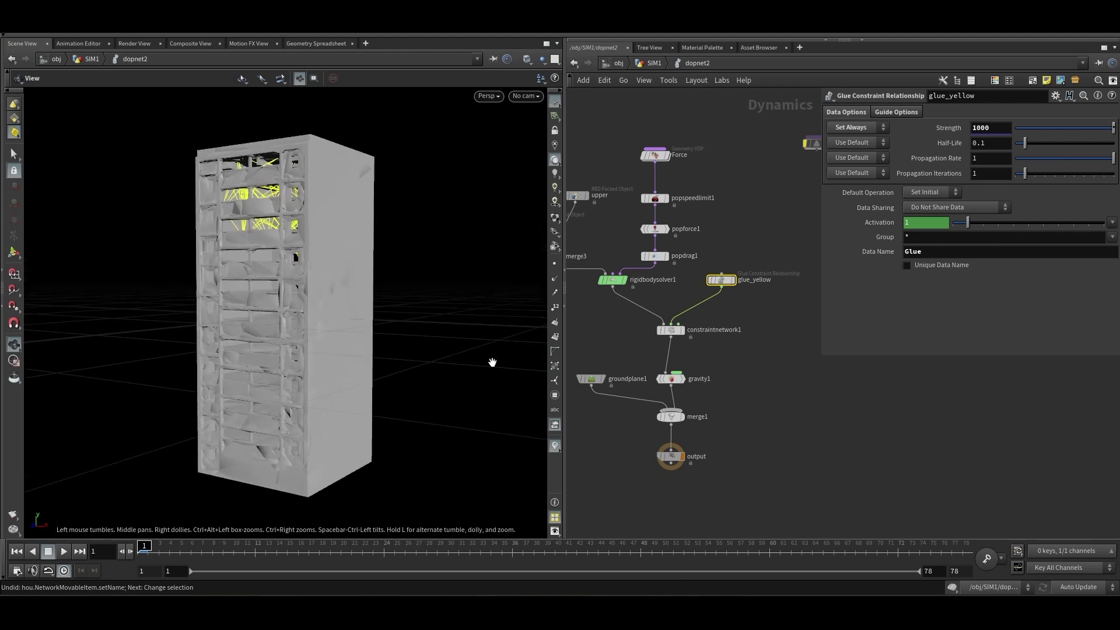
drag(380, 327, 360, 339)
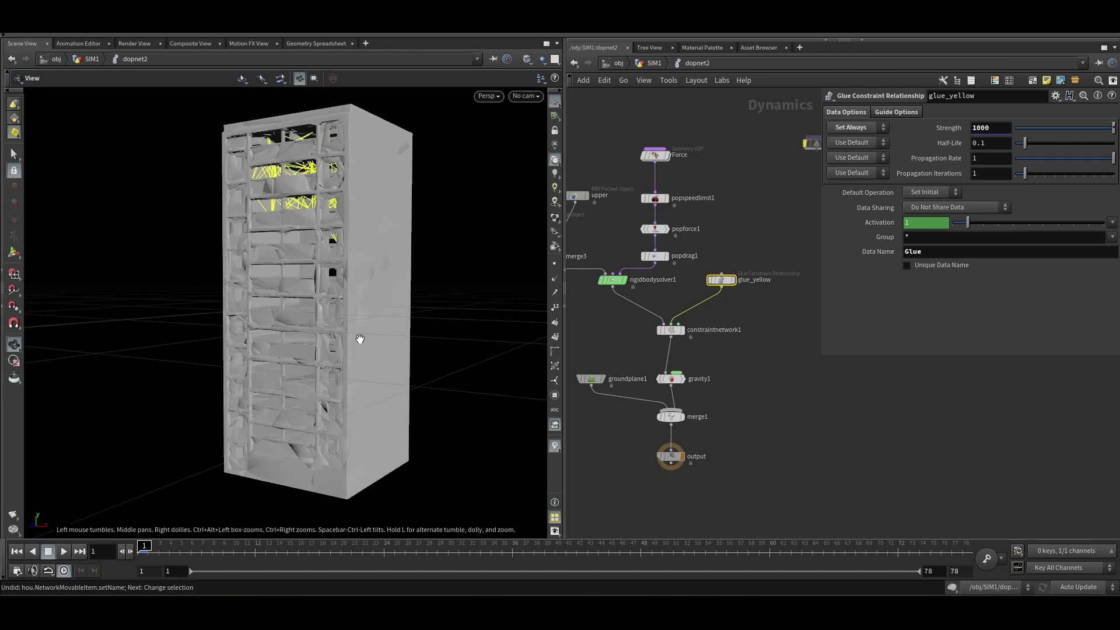
middle_drag(360, 339, 362, 348)
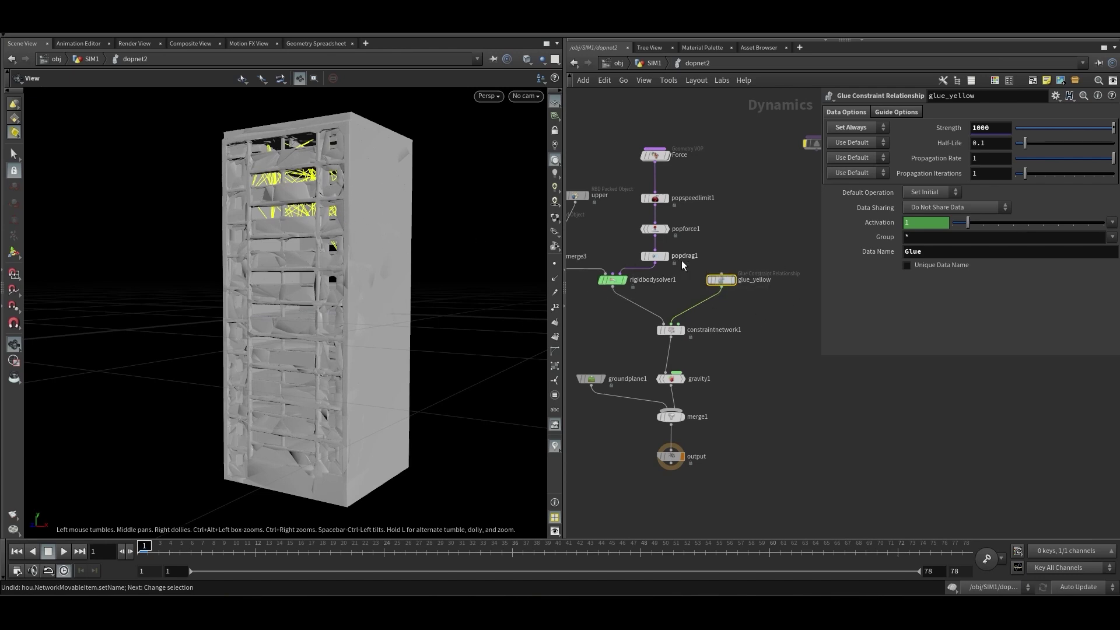
drag(765, 257, 699, 303)
scroll(717, 356, up, 2)
scroll(723, 363, down, 2)
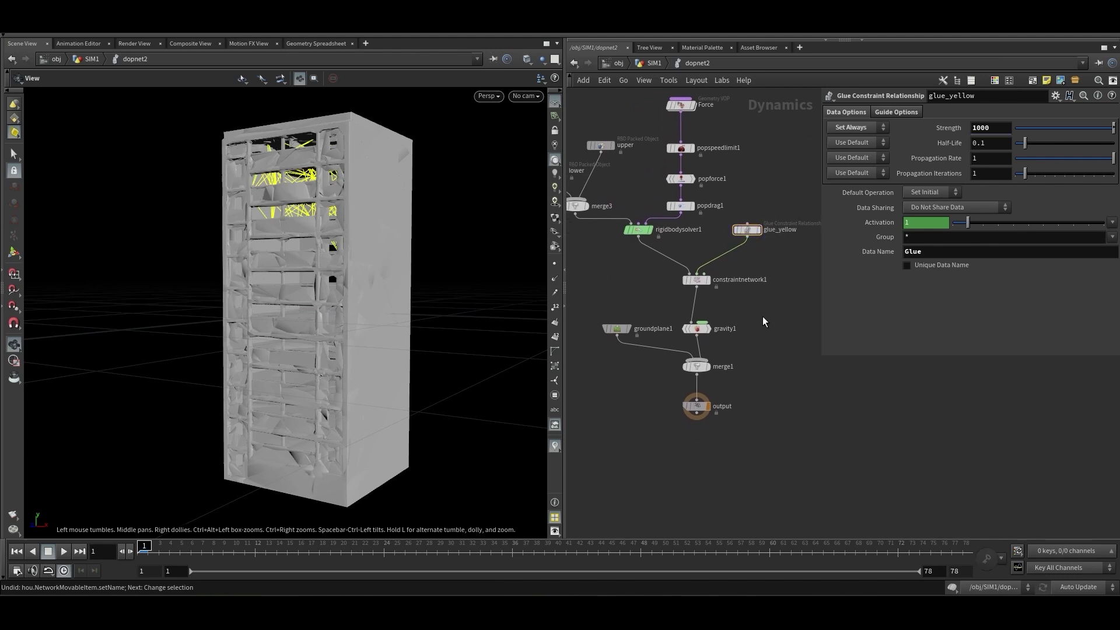
Select groundplane1 to check the ground plane's position
drag(773, 315, 727, 348)
drag(648, 390, 606, 327)
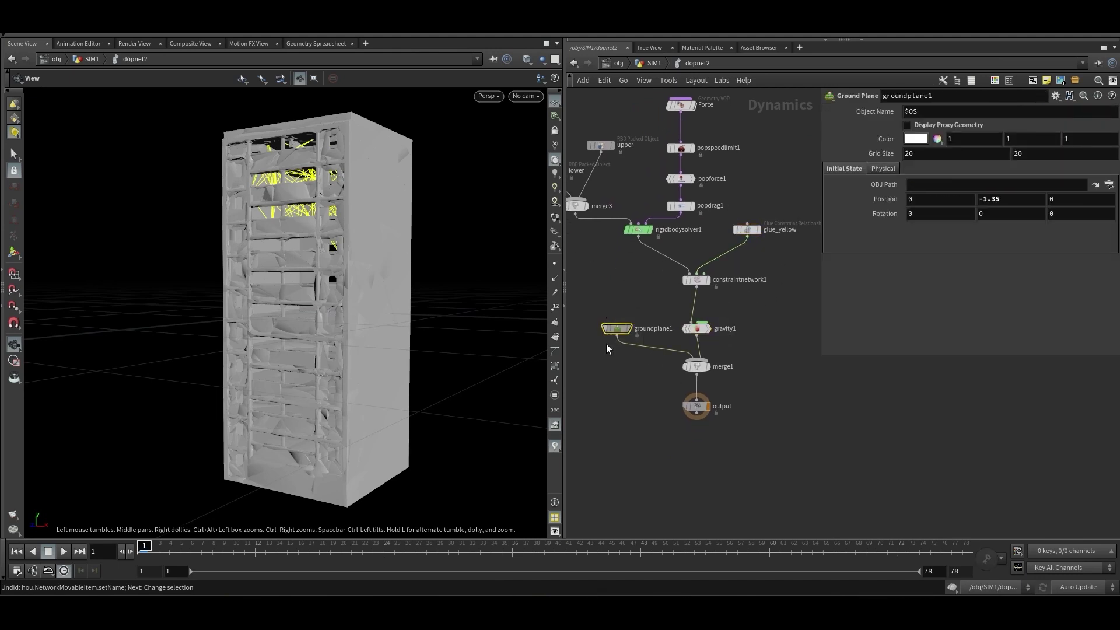
scroll(618, 113, down, 1)
middle_drag(618, 112, 621, 142)
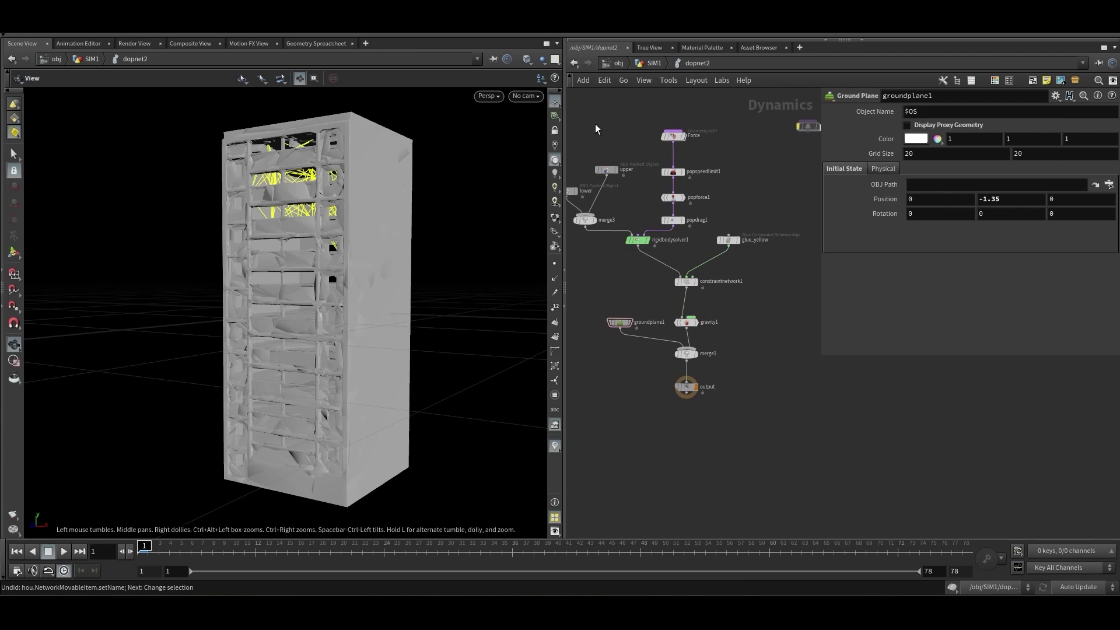
Return to the SIM1 network and select dopimport1 to check its DOP network, object mask and import style
click(574, 63)
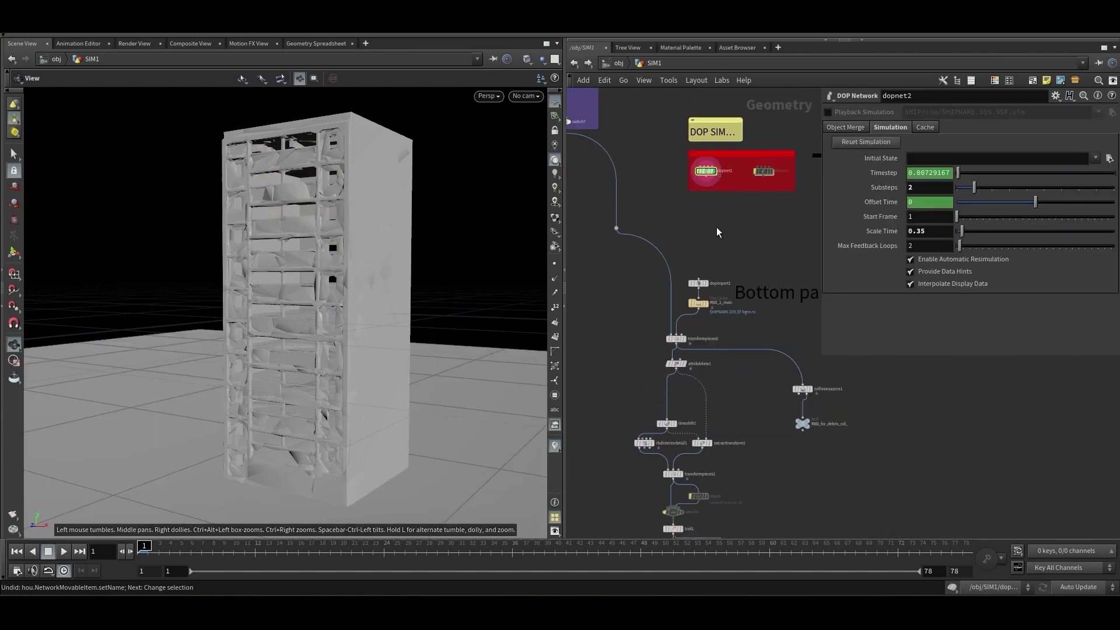
scroll(717, 233, up, 1)
middle_drag(715, 240, 698, 193)
scroll(686, 252, up, 2)
drag(722, 216, 666, 262)
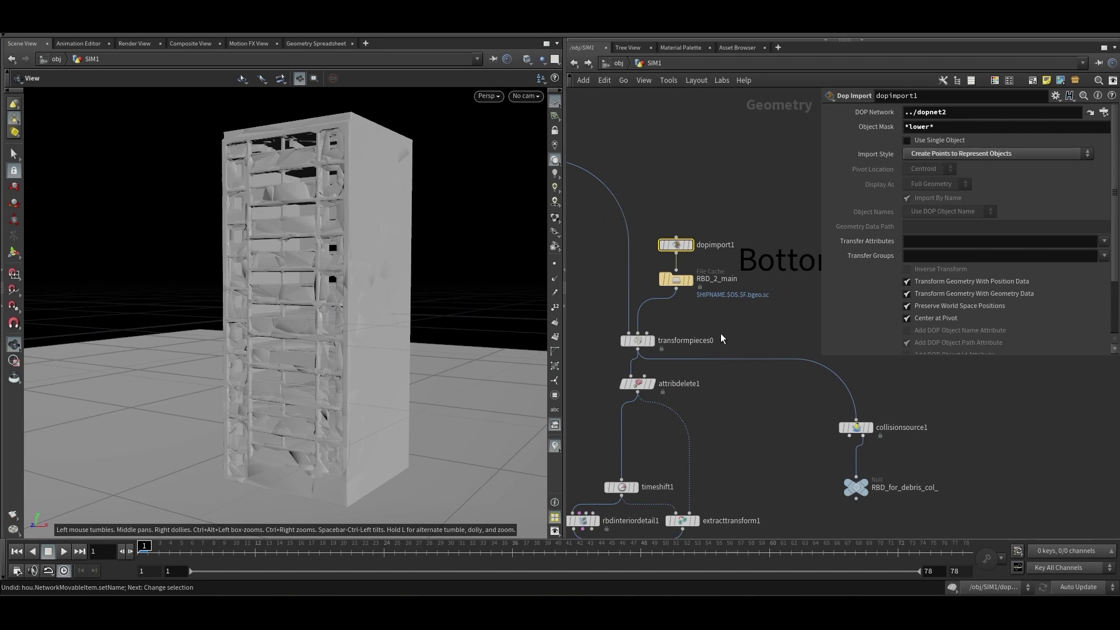
scroll(721, 334, down, 1)
middle_drag(707, 320, 693, 289)
Display the RBD_2_main file cache and select it to review its geometry file and frame range
click(681, 256)
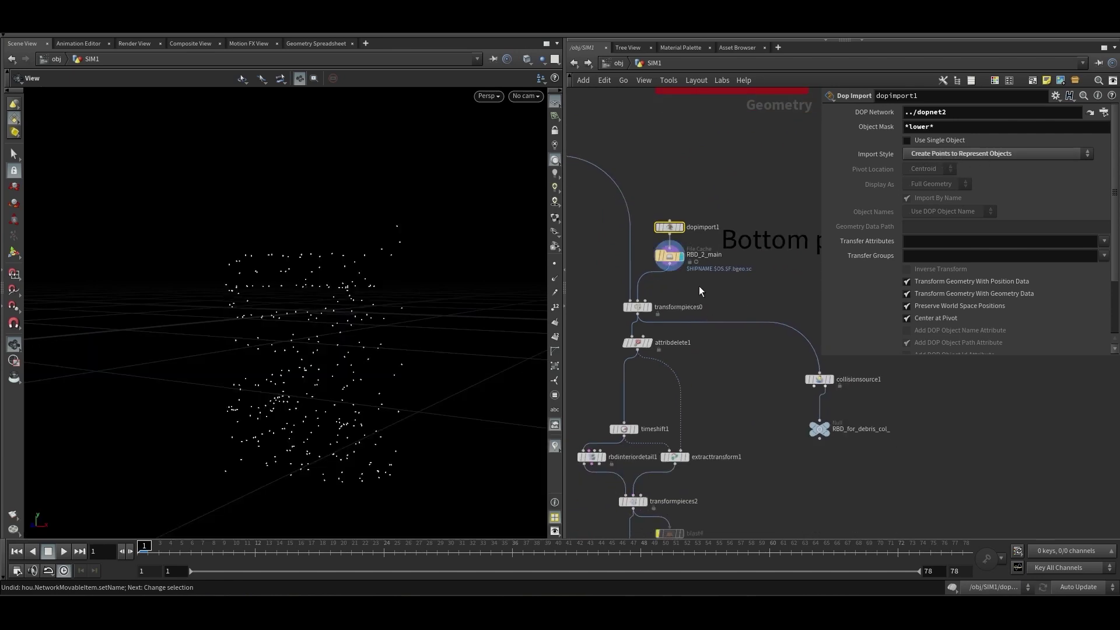
click(662, 252)
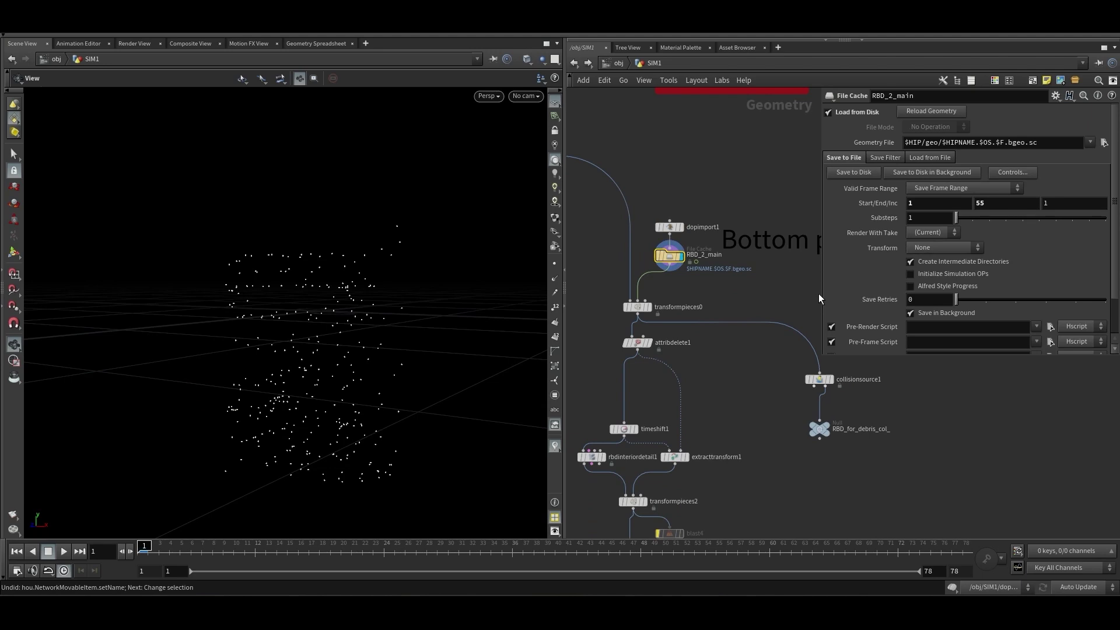
drag(818, 293, 846, 292)
scroll(712, 293, down, 1)
scroll(688, 245, down, 1)
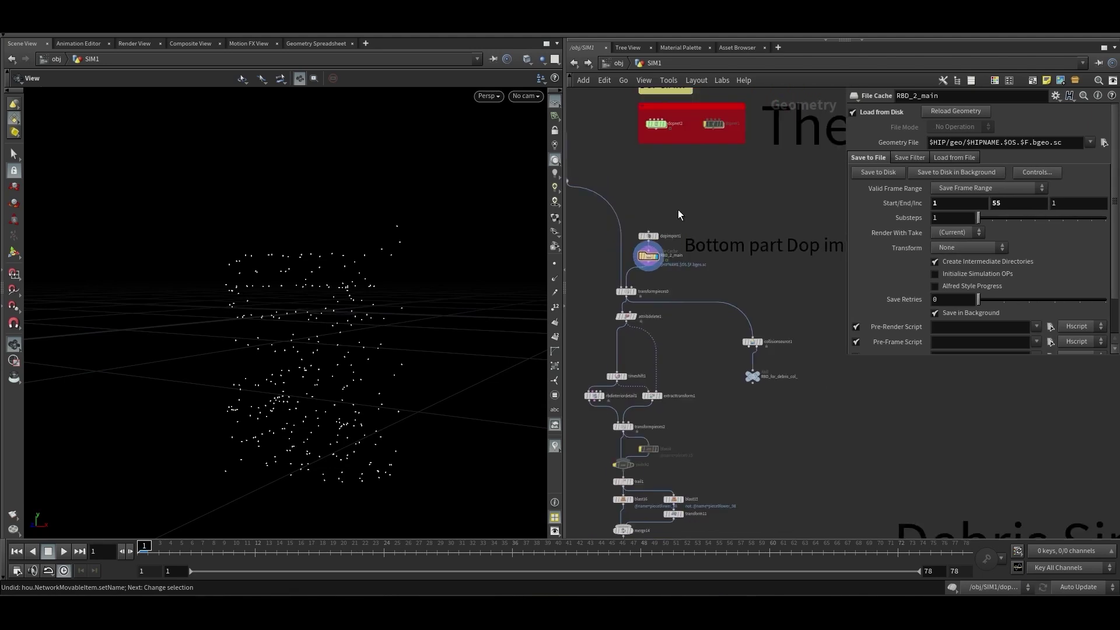
Reselect dopimport1 to review which objects the bottom part import takes from dopnet2
click(646, 238)
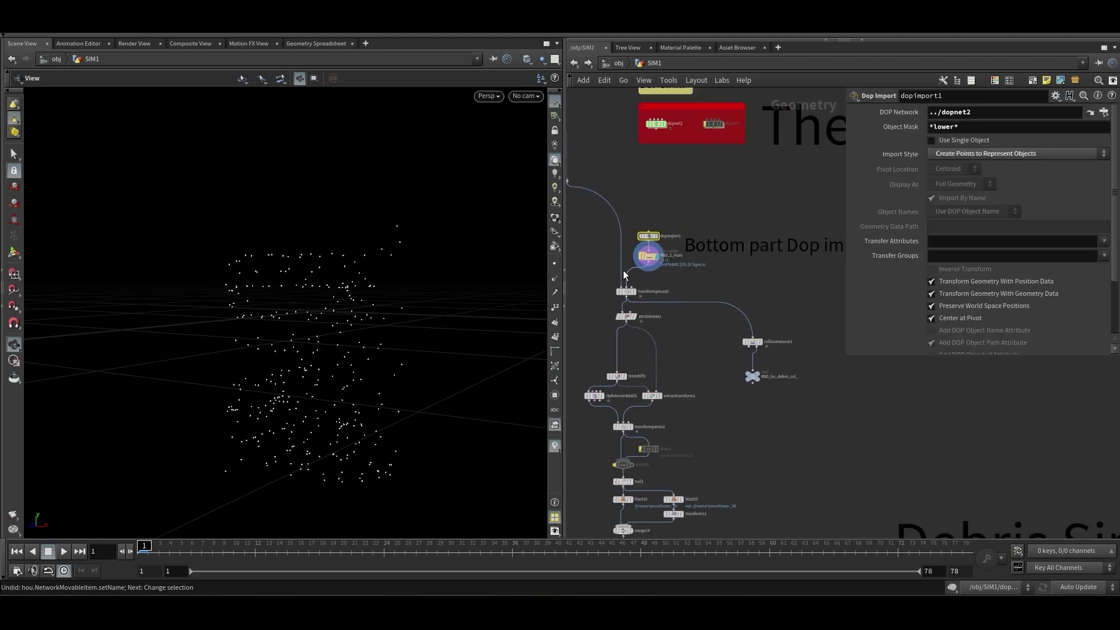
scroll(700, 256, down, 2)
scroll(725, 251, up, 2)
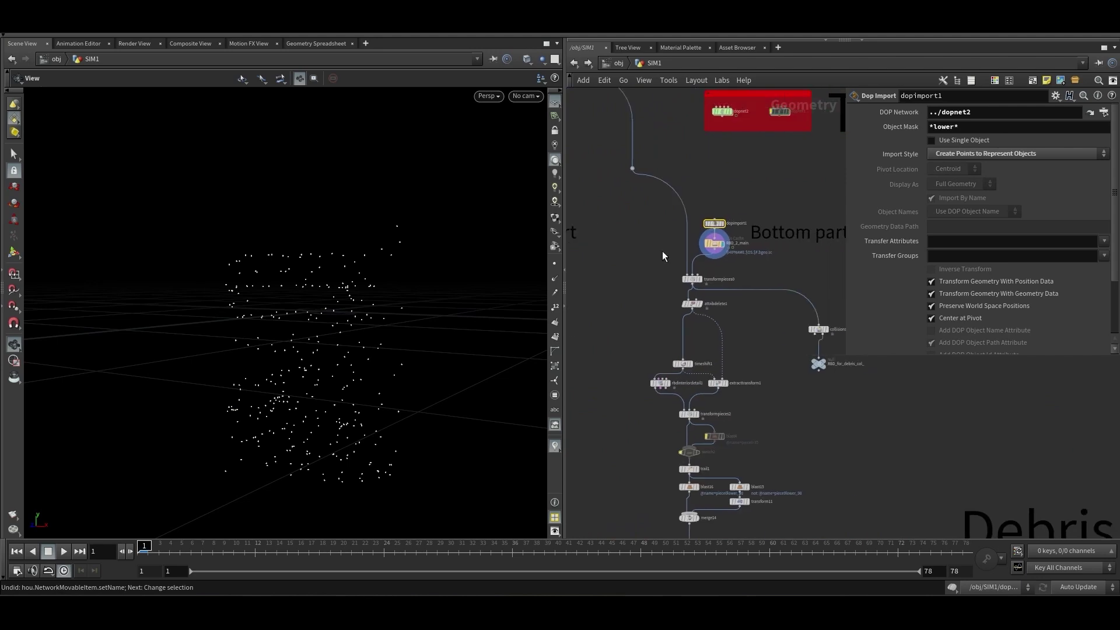
scroll(747, 263, up, 2)
middle_drag(748, 263, 702, 287)
scroll(702, 288, down, 2)
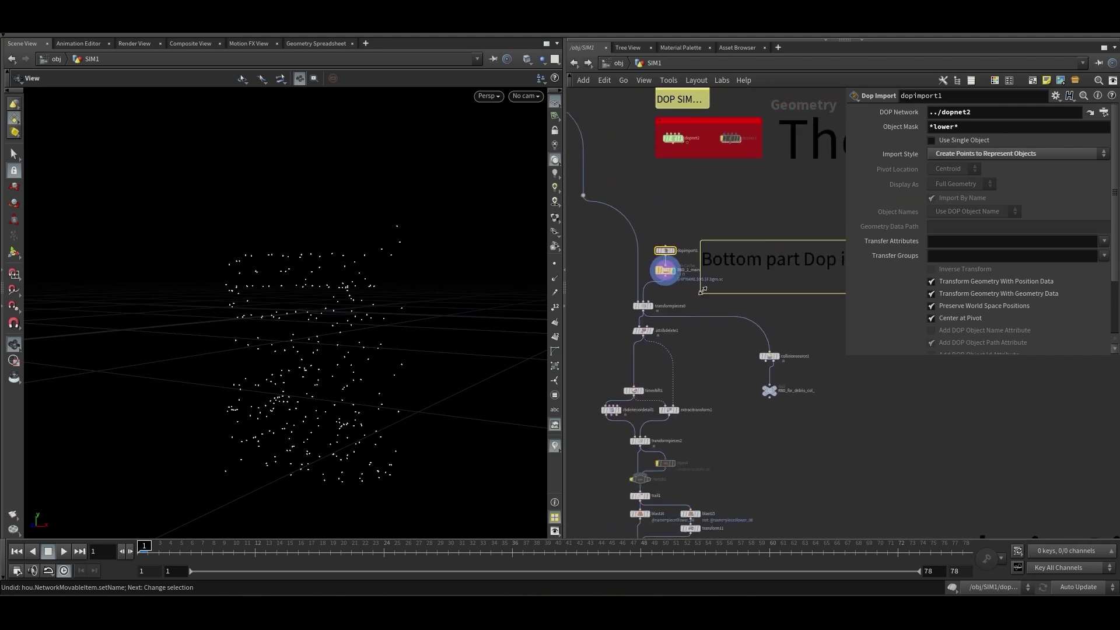
Select RBD_2_main, look through cam_MAIN and play the cached bottom part simulation
click(658, 270)
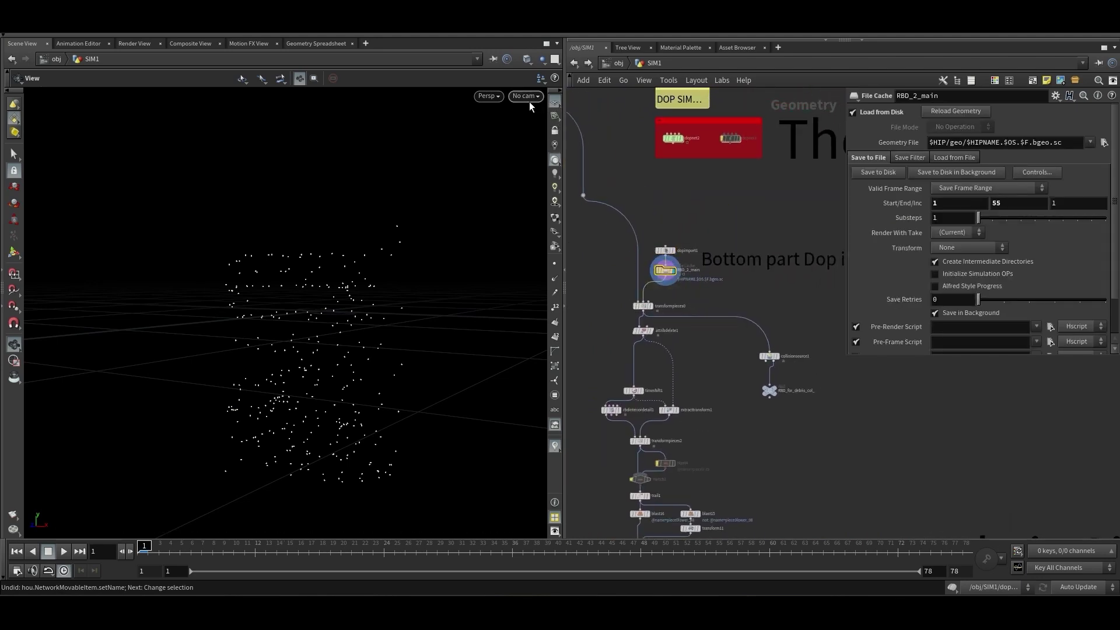
click(530, 99)
click(552, 155)
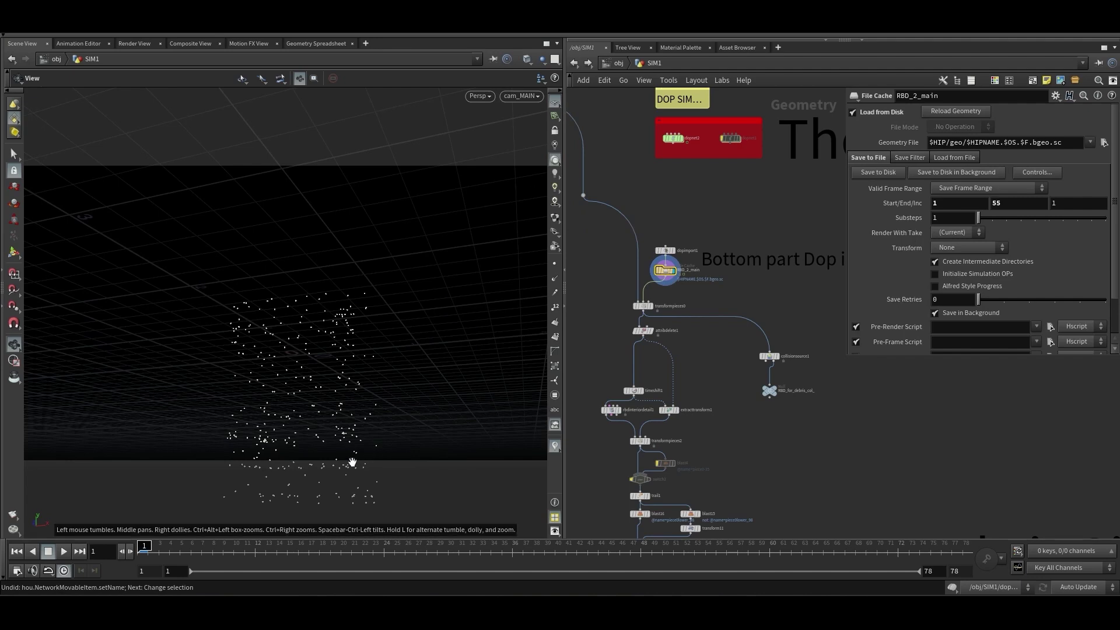
click(64, 552)
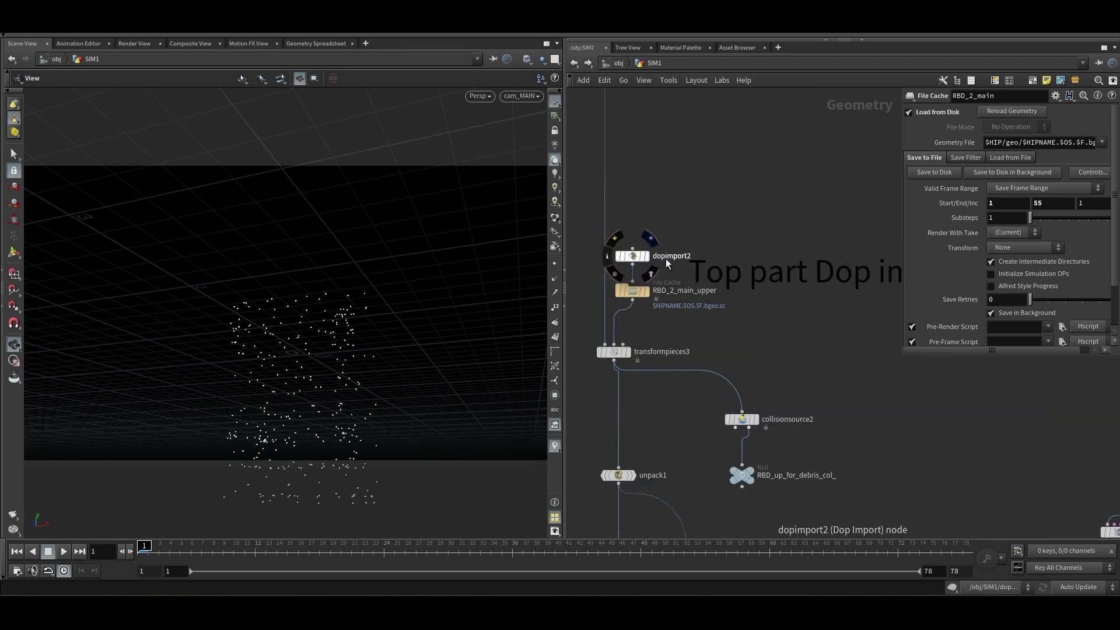
Display and select dopimport2 in the top part import to check its object mask
click(644, 257)
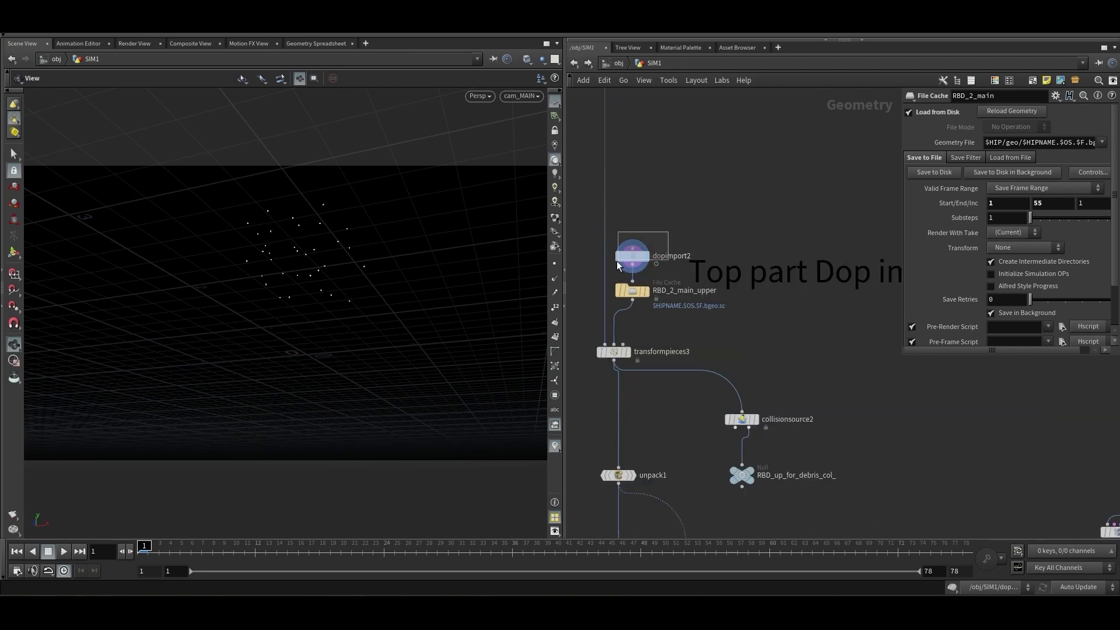
click(620, 259)
scroll(695, 271, down, 5)
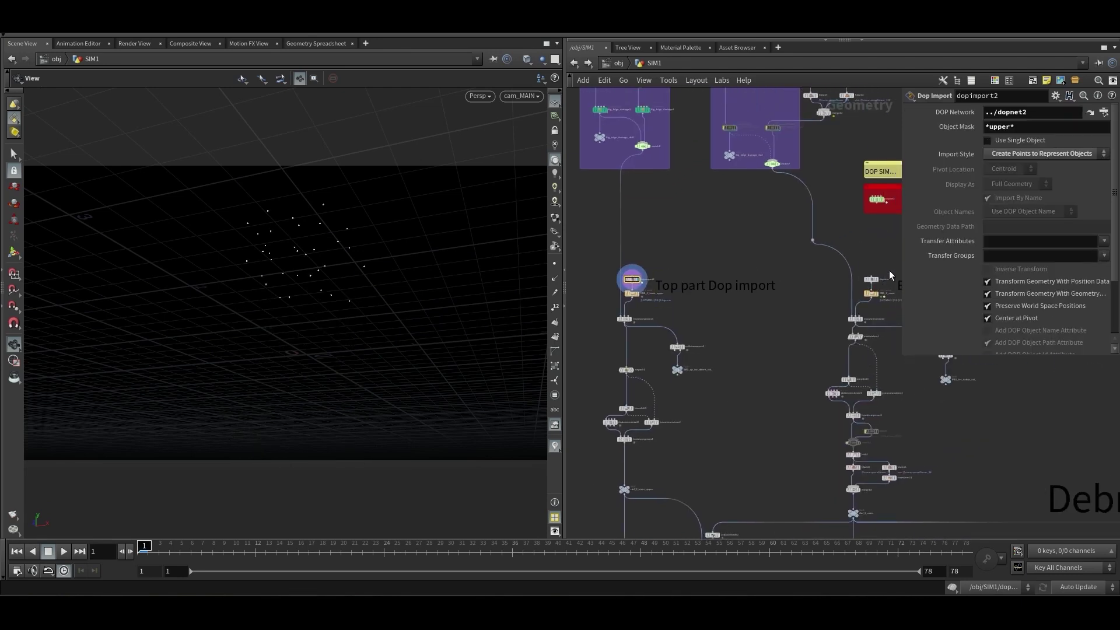
Select dopimport1 and dopimport2 alternately to compare their object masks
click(871, 279)
click(632, 281)
scroll(679, 259, up, 2)
scroll(583, 321, down, 2)
click(853, 291)
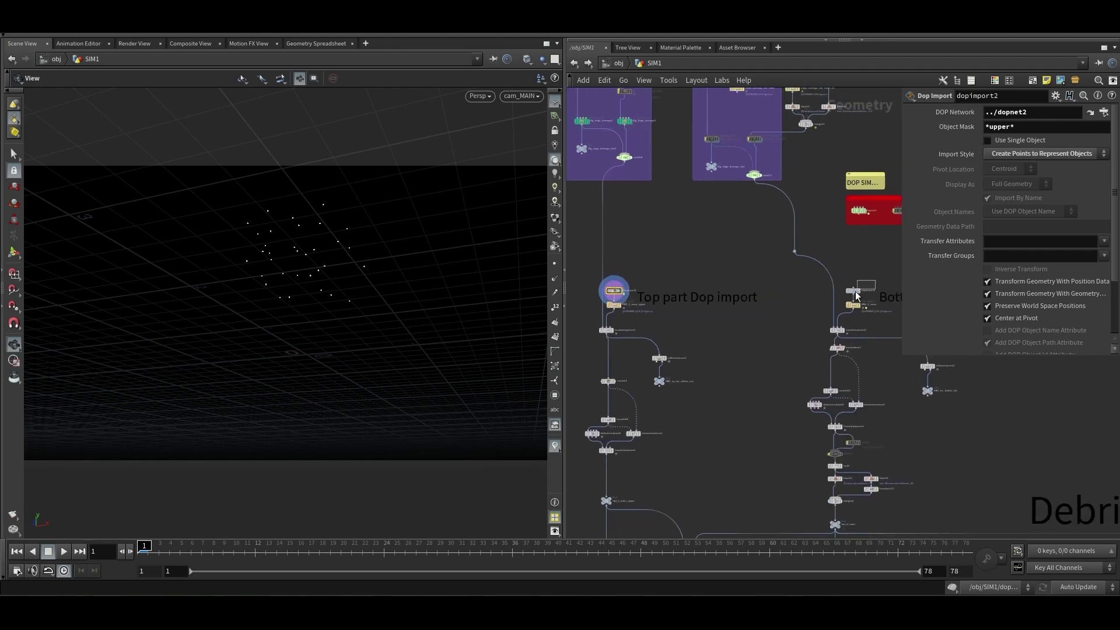
Display the RBD_2_main_upper file cache and play the cached top part points through the frame range
scroll(634, 316, up, 3)
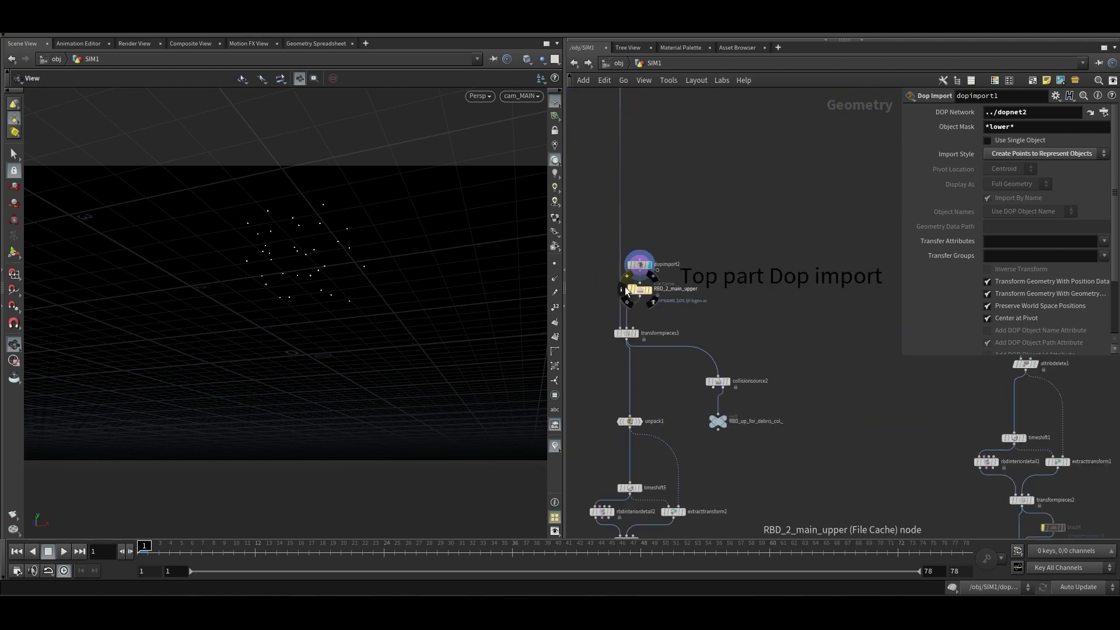
scroll(656, 293, up, 2)
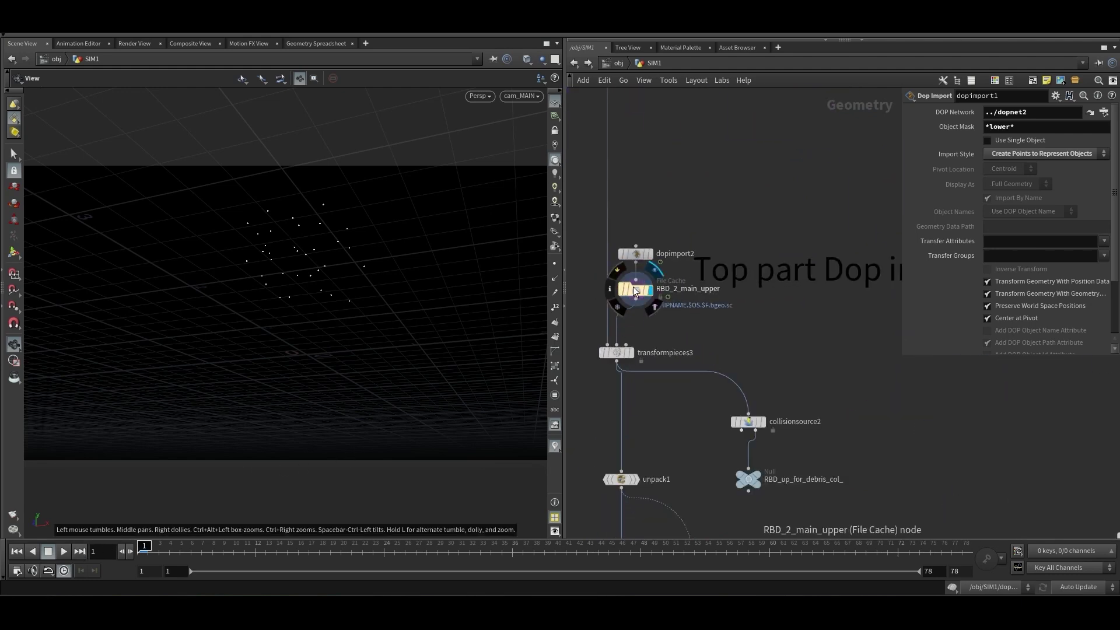
click(67, 557)
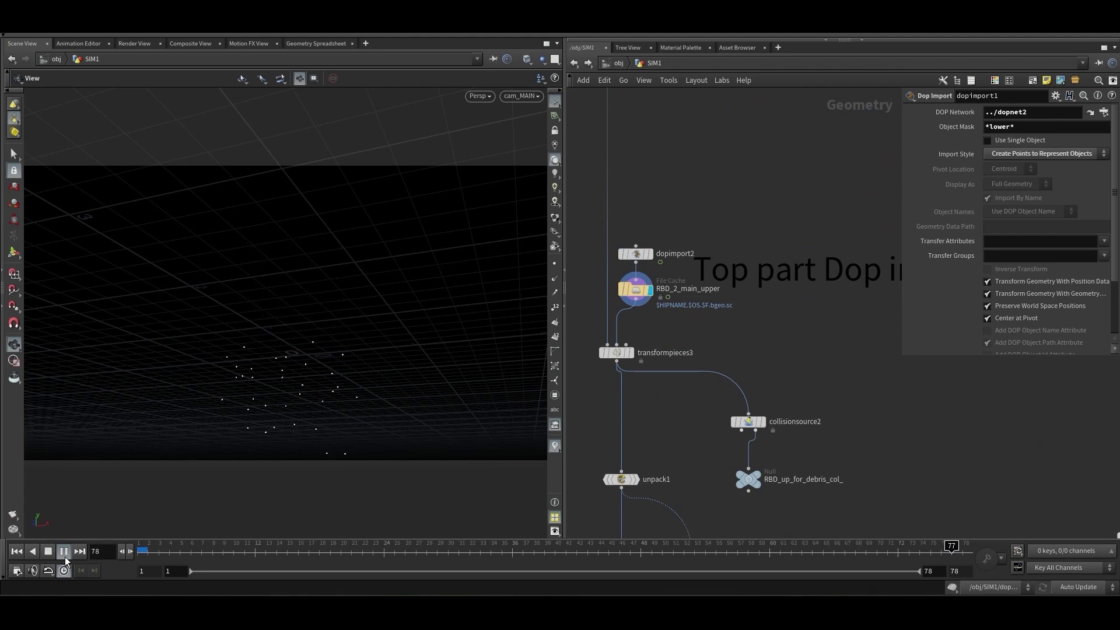
click(65, 556)
Survey the SIM1 network around the main RBD sim and locate the Force network box
scroll(645, 180, down, 3)
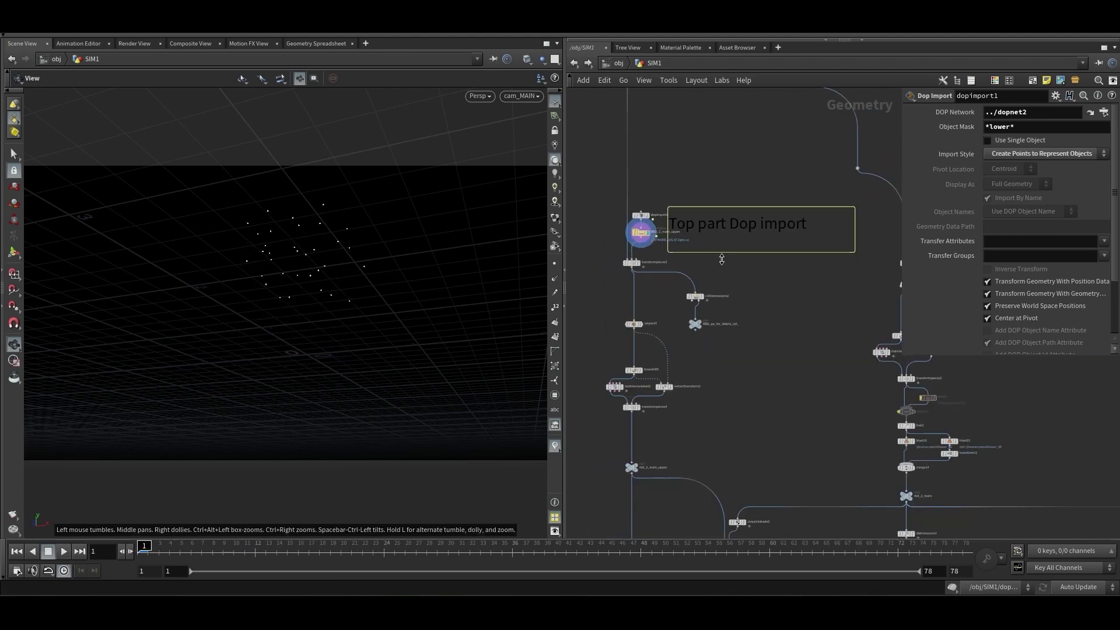
scroll(796, 272, down, 2)
middle_drag(797, 272, 679, 386)
scroll(732, 369, down, 2)
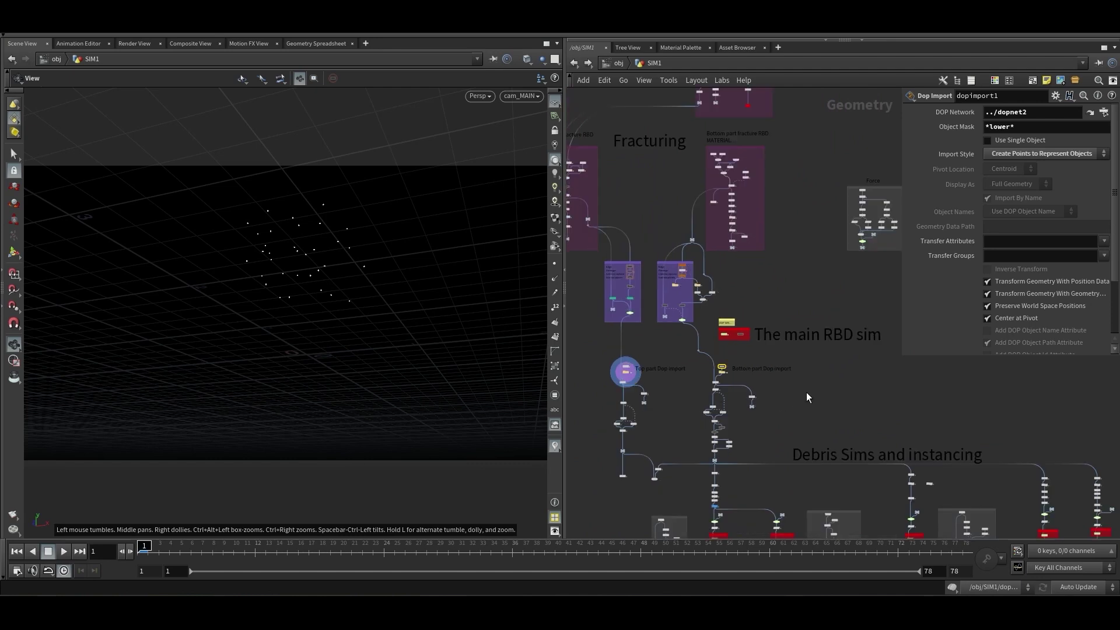
middle_drag(806, 392, 747, 400)
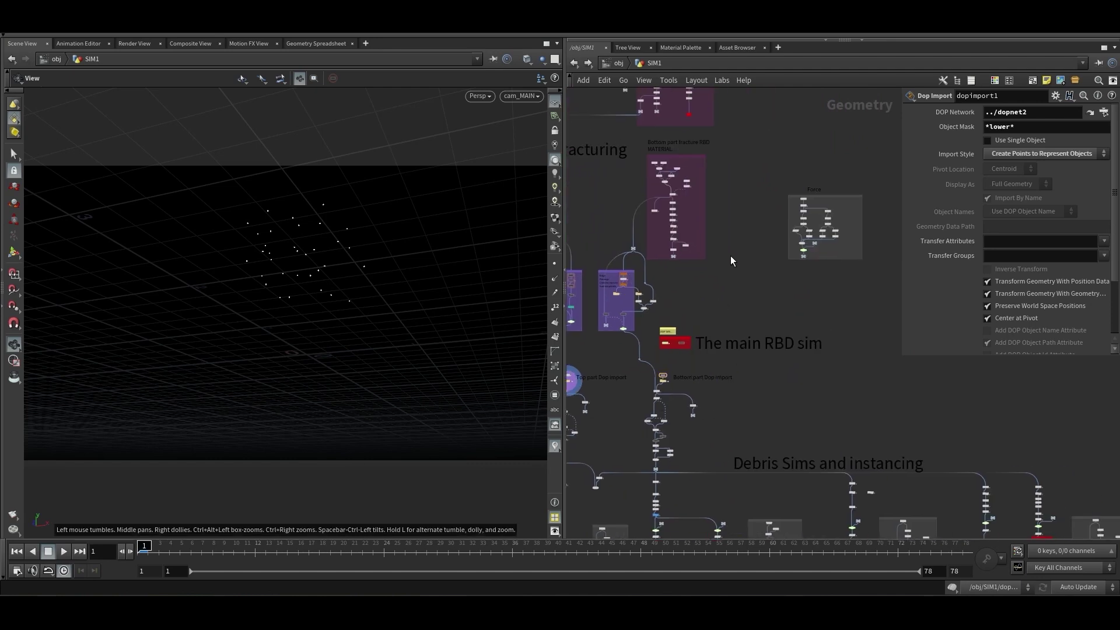
middle_drag(731, 260, 738, 354)
key(f)
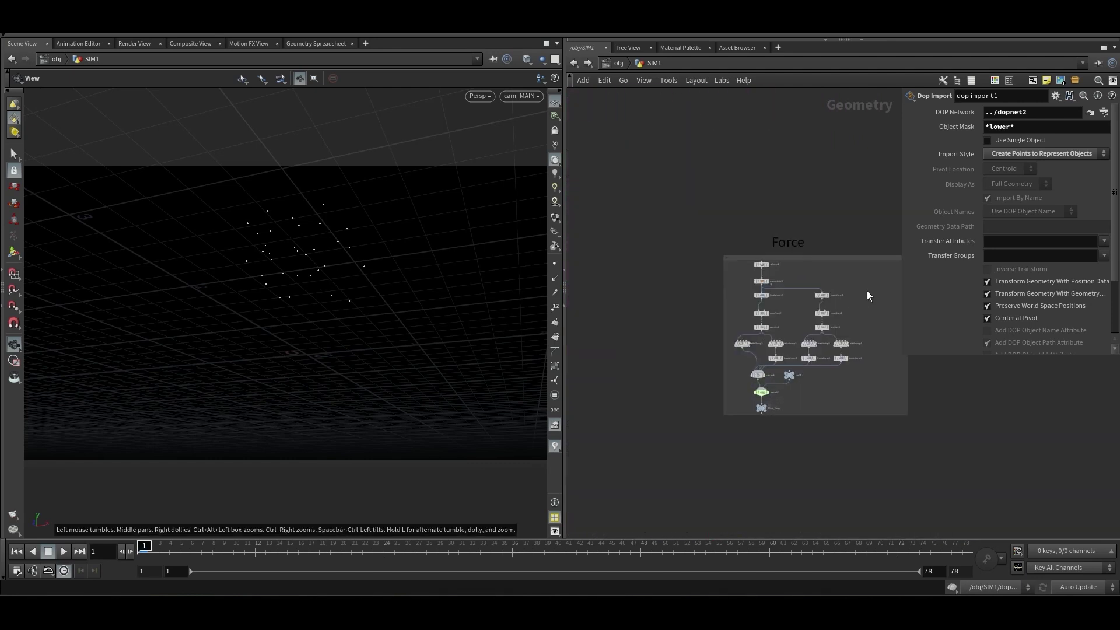
drag(780, 278, 746, 287)
scroll(598, 169, down, 5)
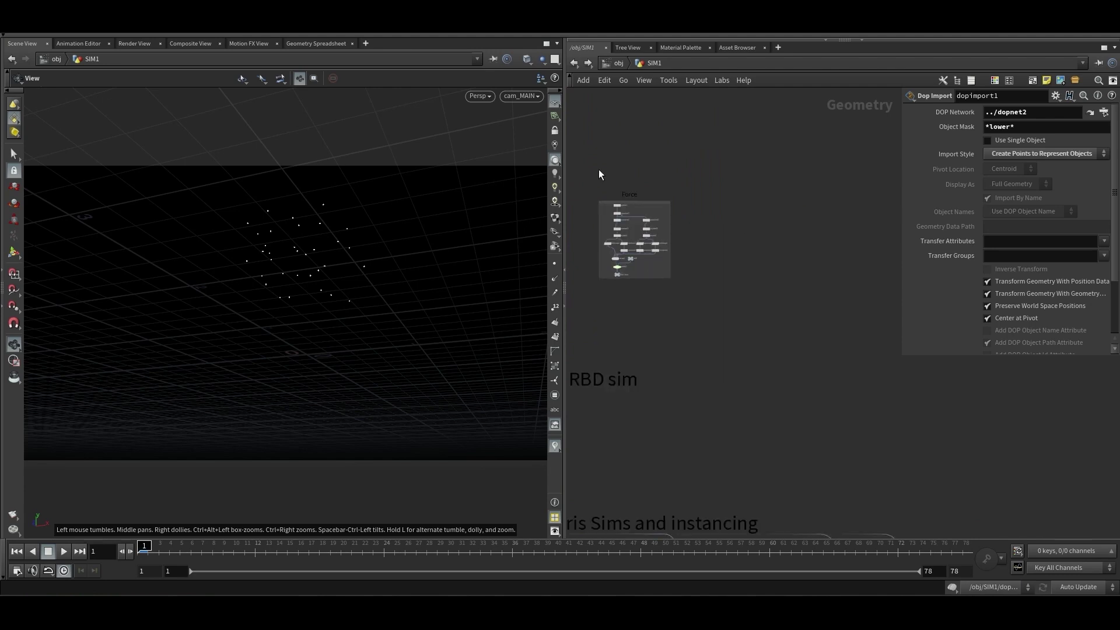
Show object_merge5 from the fracturing section as a wireframe template and bring the Force network box back into view
middle_drag(599, 169, 776, 272)
middle_drag(700, 229, 764, 266)
scroll(694, 181, up, 8)
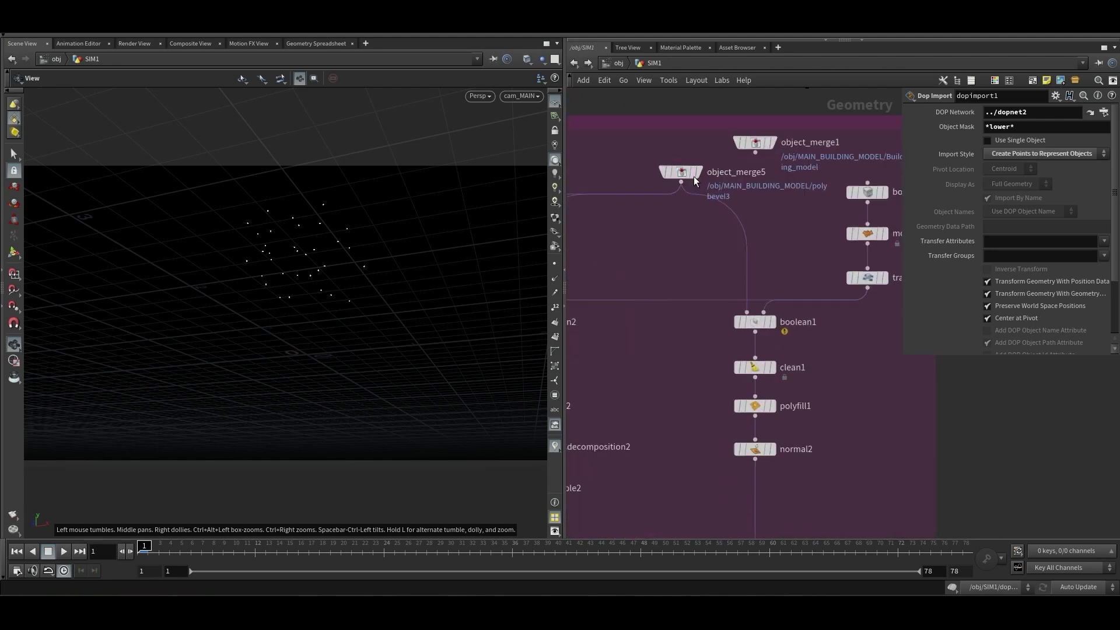
click(695, 174)
scroll(842, 412, down, 3)
scroll(842, 412, down, 3)
middle_drag(843, 412, 645, 295)
middle_drag(839, 379, 718, 169)
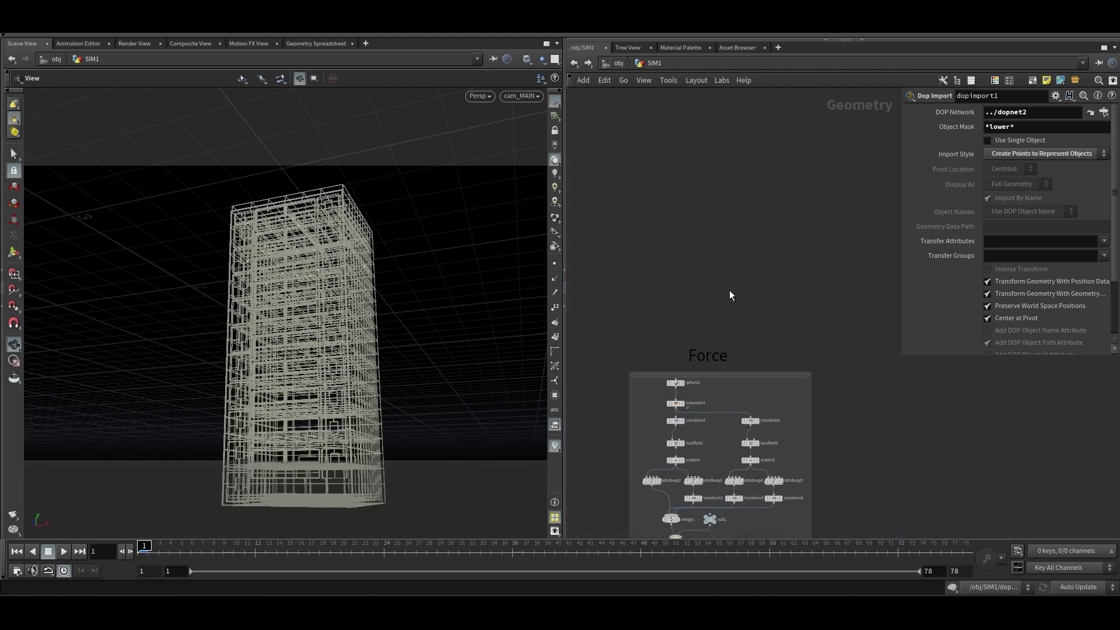
Widen the network pane around the Force box and display and select mountain3 to see the noise-deformed sphere
middle_drag(729, 289, 693, 117)
scroll(673, 258, up, 3)
middle_drag(681, 277, 690, 218)
scroll(706, 277, up, 2)
mouse_move(705, 276)
middle_down()
mouse_move(706, 263)
mouse_move(722, 266)
middle_up()
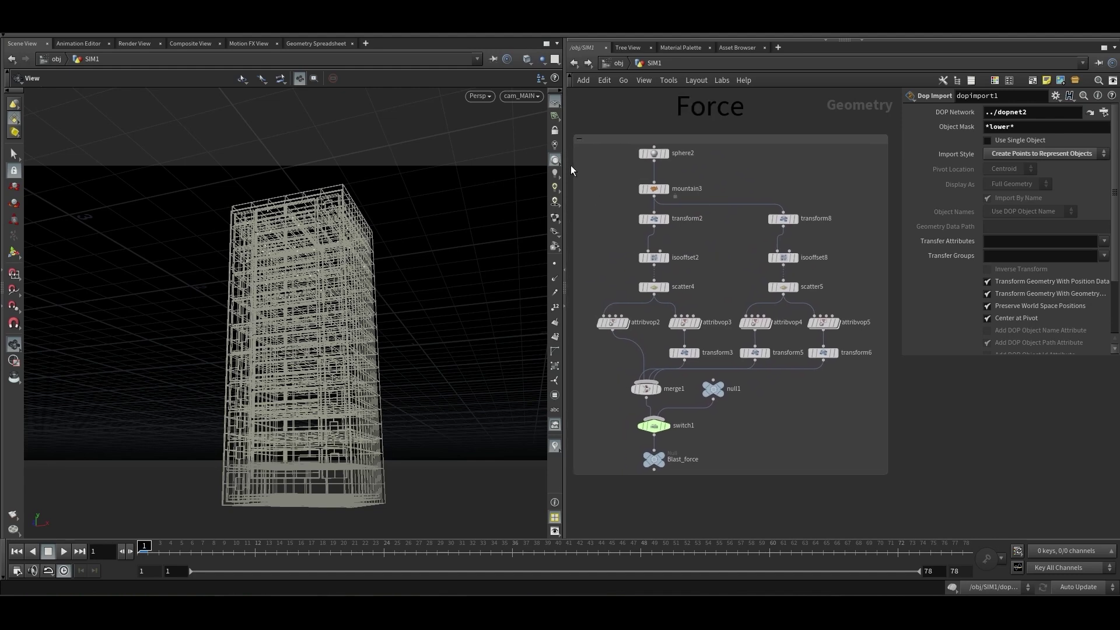
drag(564, 286, 531, 286)
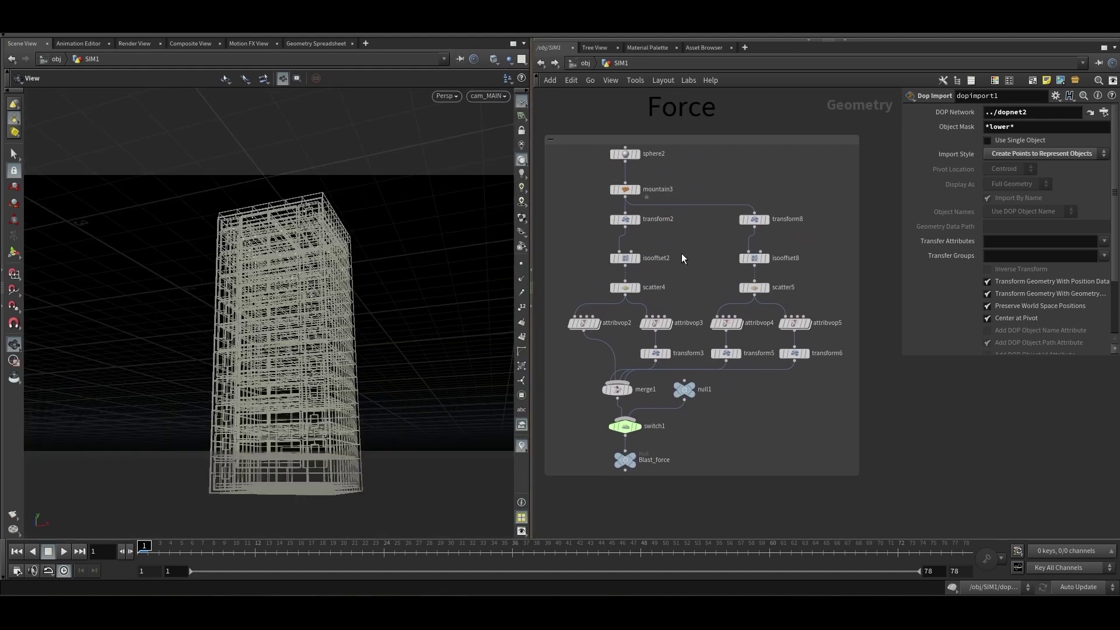
middle_drag(682, 253, 694, 279)
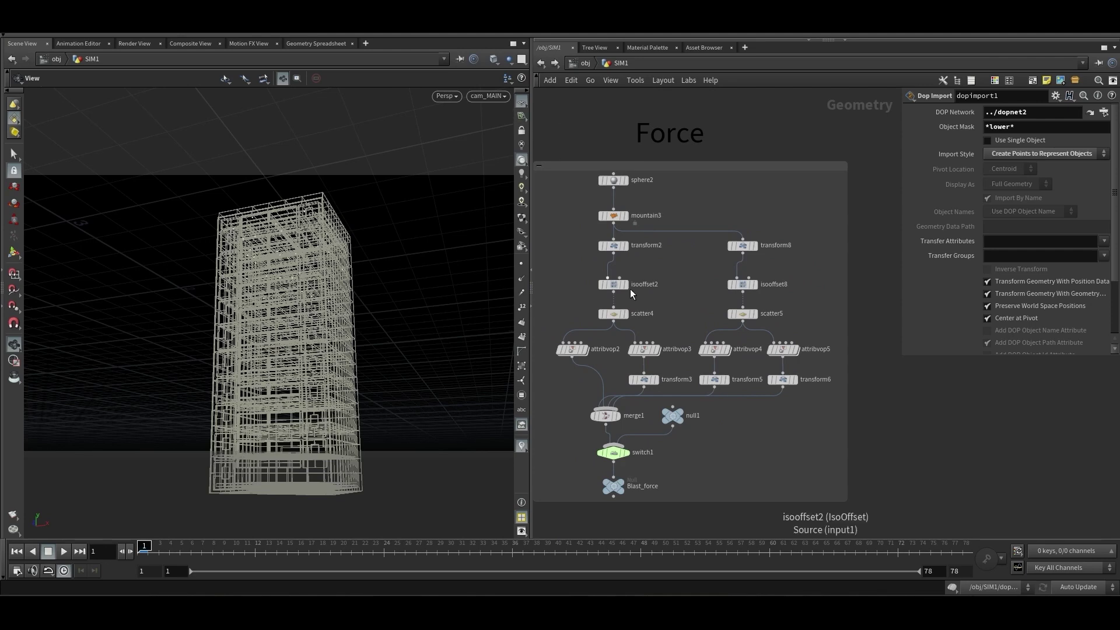
middle_drag(682, 300, 692, 287)
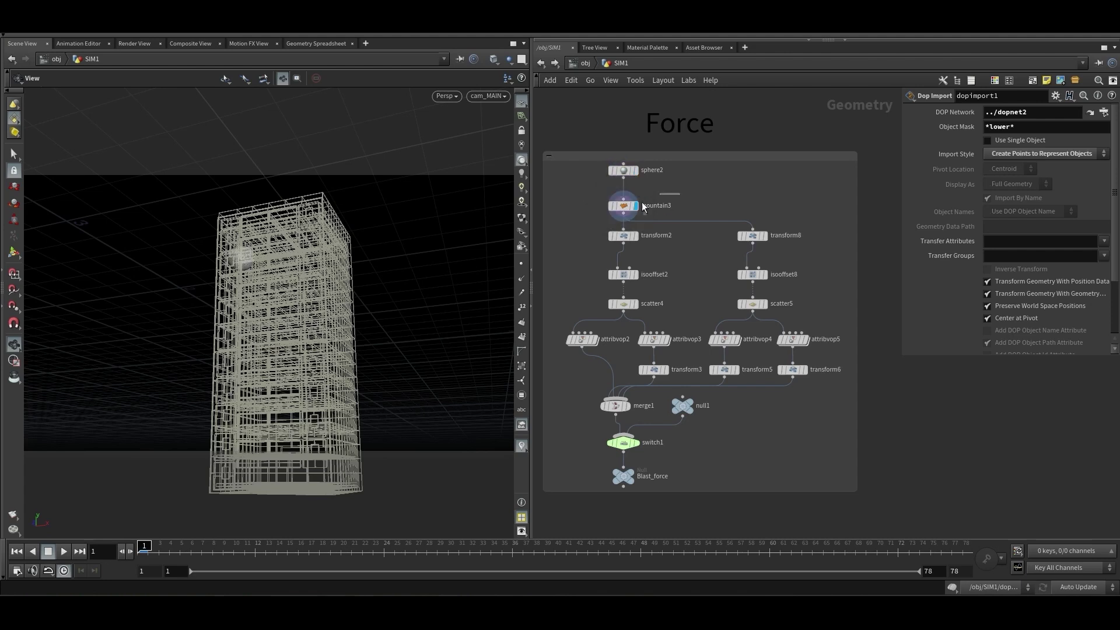
click(623, 206)
scroll(692, 281, down, 3)
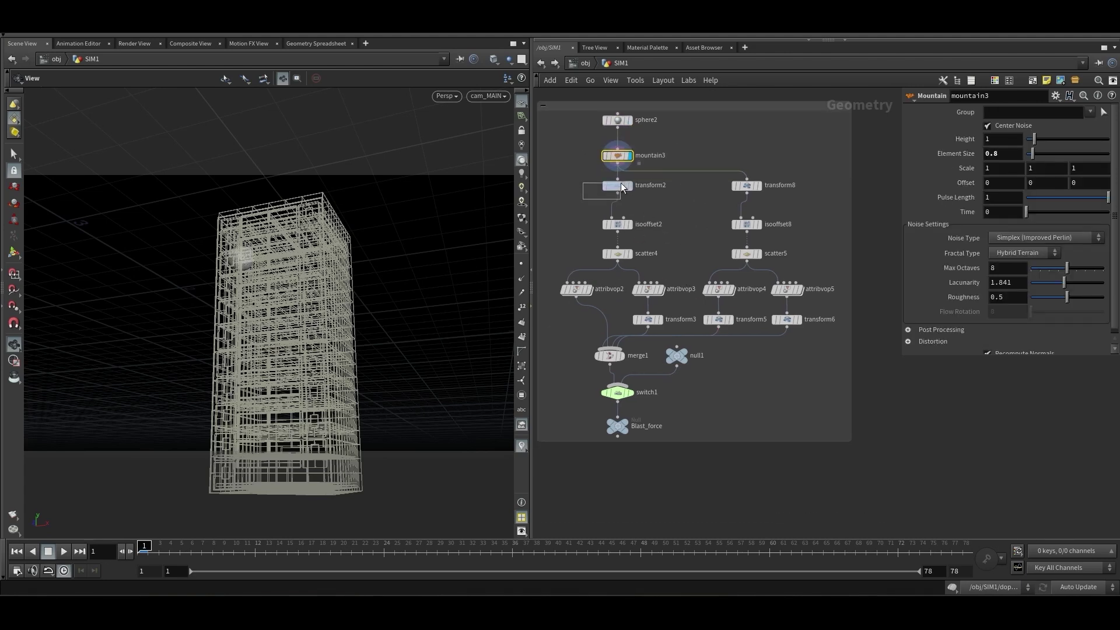
Display merge1 in the Force network and turn on point markers for the combined force shapes
drag(621, 183, 623, 182)
drag(788, 169, 735, 188)
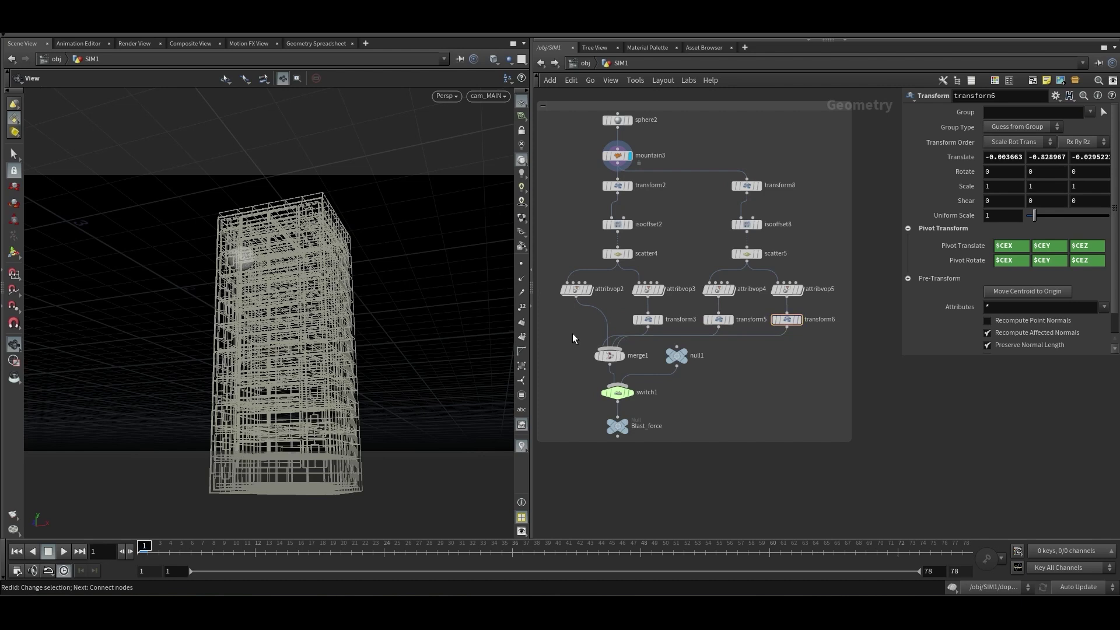
mouse_move(609, 357)
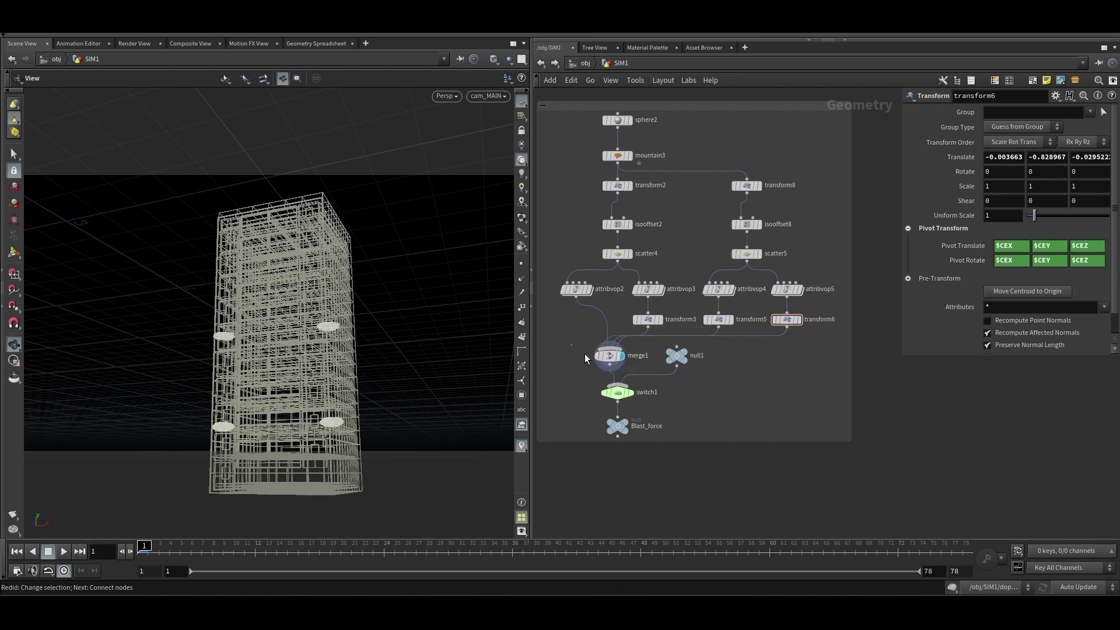
click(604, 355)
click(521, 265)
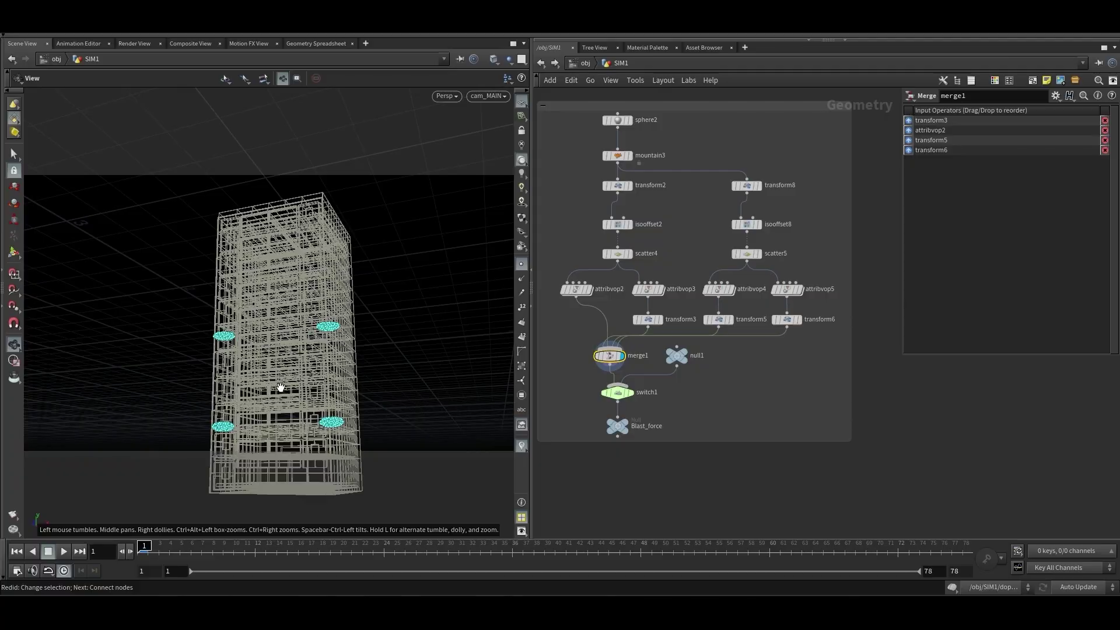
Turn on point normals for merge1 and inspect the blast directions around the building
drag(288, 375, 321, 331)
drag(324, 322, 361, 332)
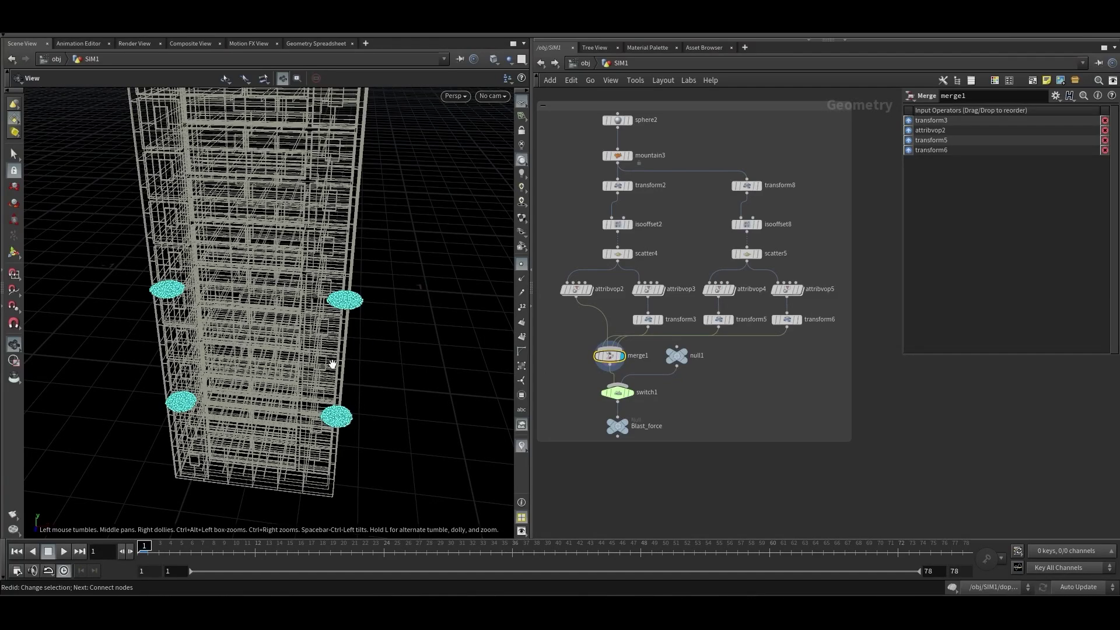
scroll(675, 412, up, 2)
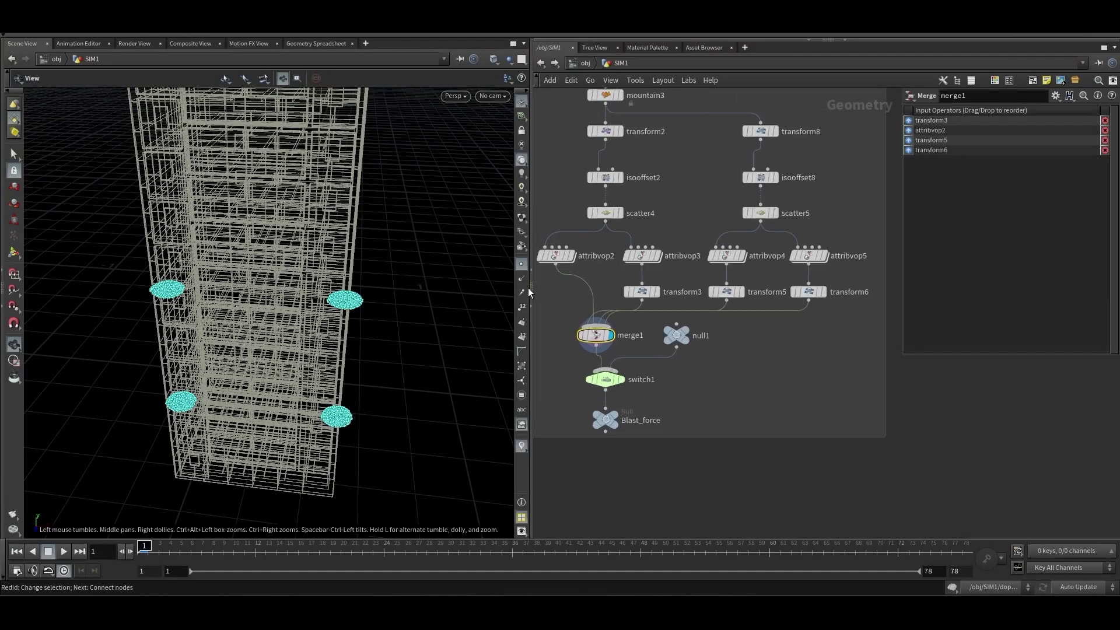
middle_drag(563, 339, 605, 333)
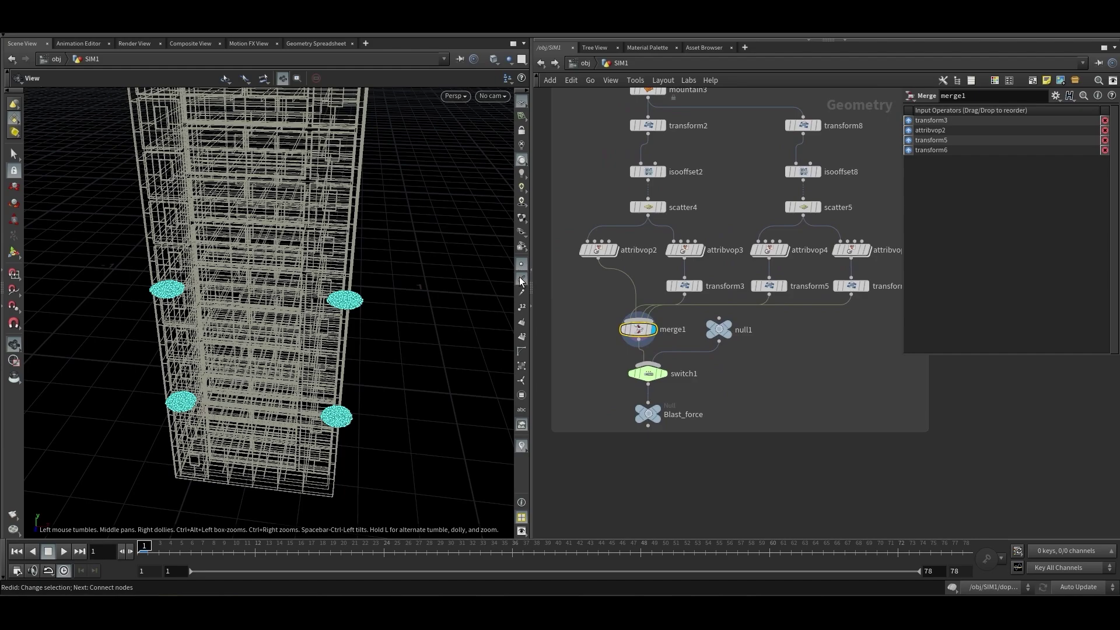
click(522, 280)
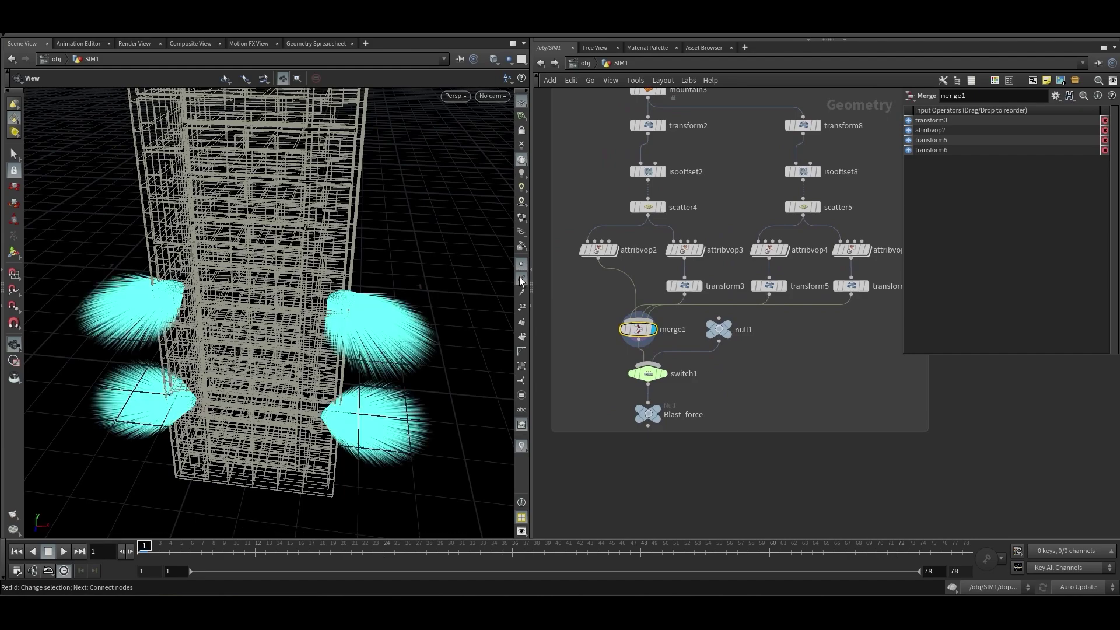
mouse_move(313, 354)
mouse_down()
mouse_move(326, 349)
mouse_move(312, 368)
mouse_move(303, 339)
mouse_up()
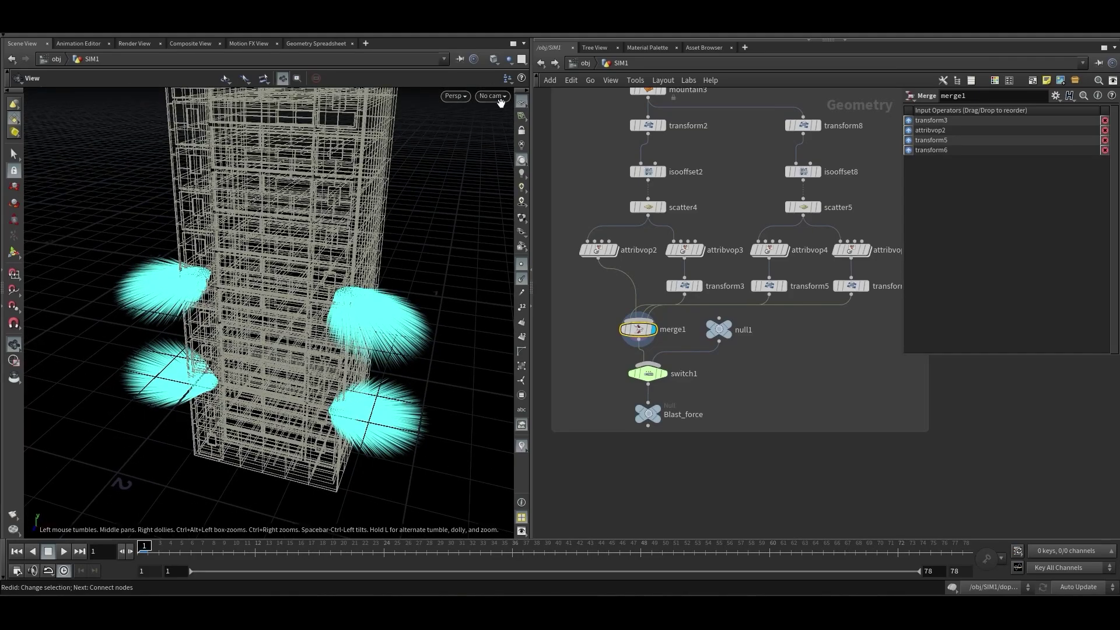
Look through cam_MAIN again and hide the reference grid
click(493, 96)
click(524, 163)
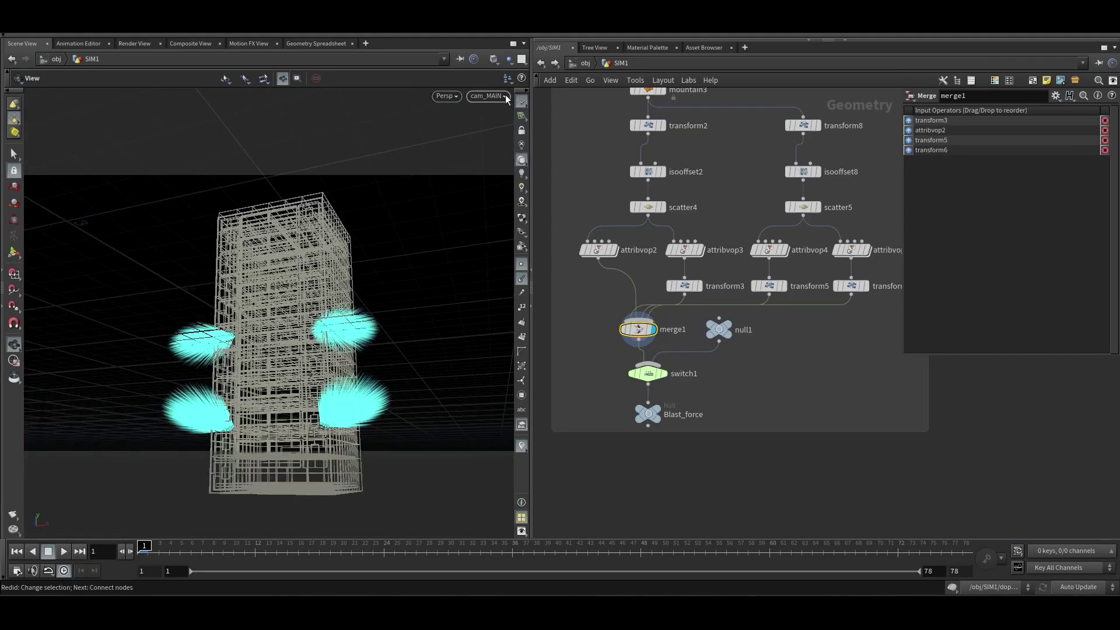
click(523, 101)
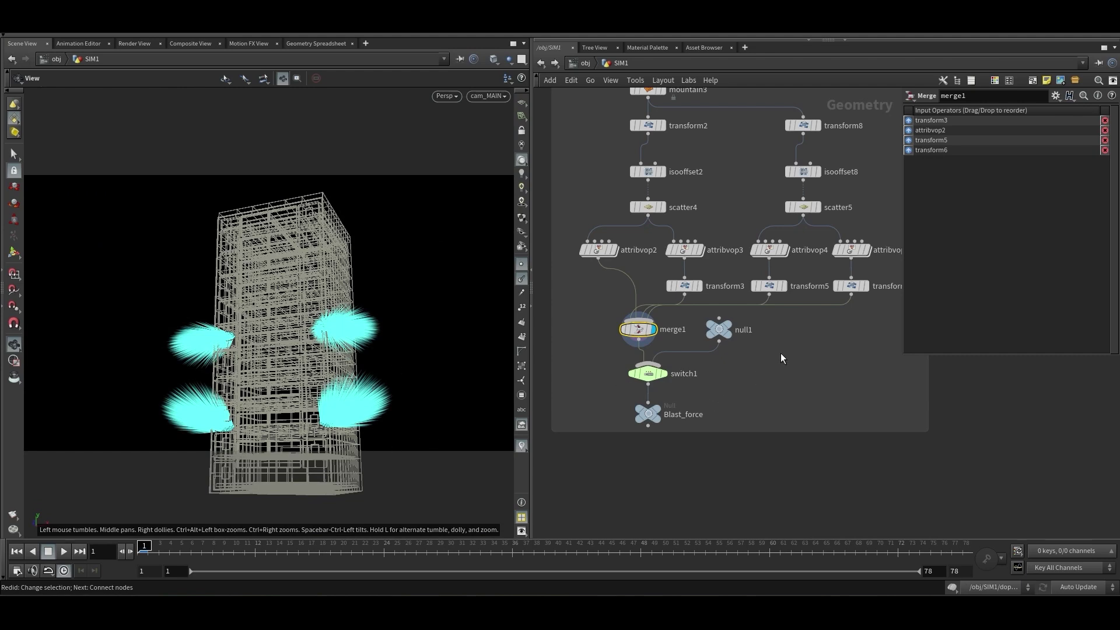
Display switch1 with a larger parameter pane and step through frames 2 and 3 to check its animated Select Input
scroll(735, 391, down, 1)
middle_drag(780, 352, 750, 421)
scroll(736, 404, up, 1)
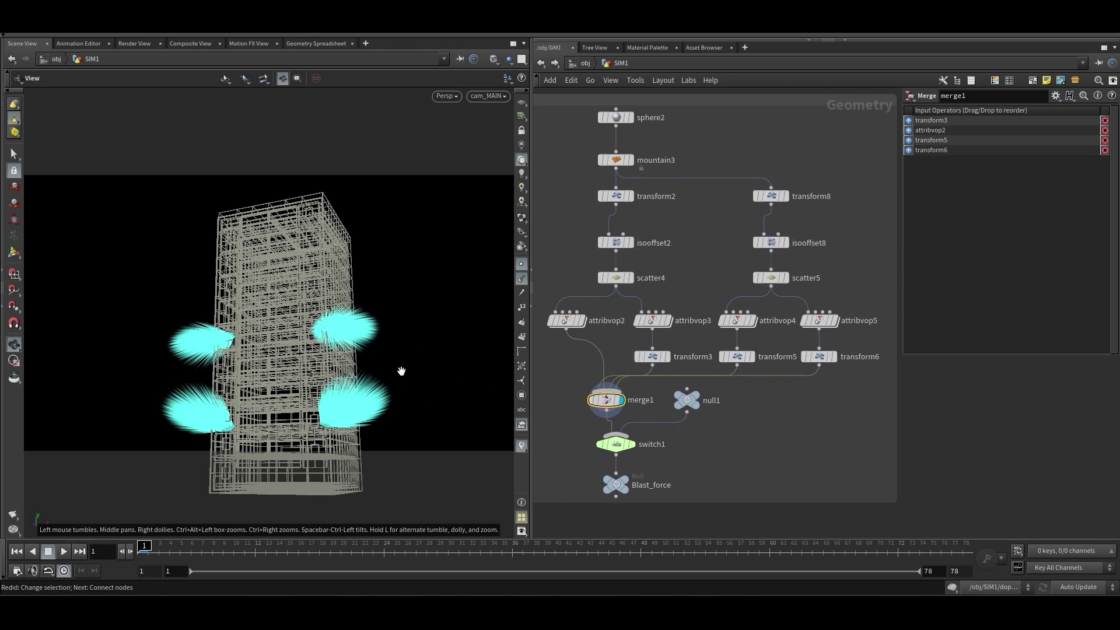
middle_drag(579, 460, 572, 401)
click(610, 389)
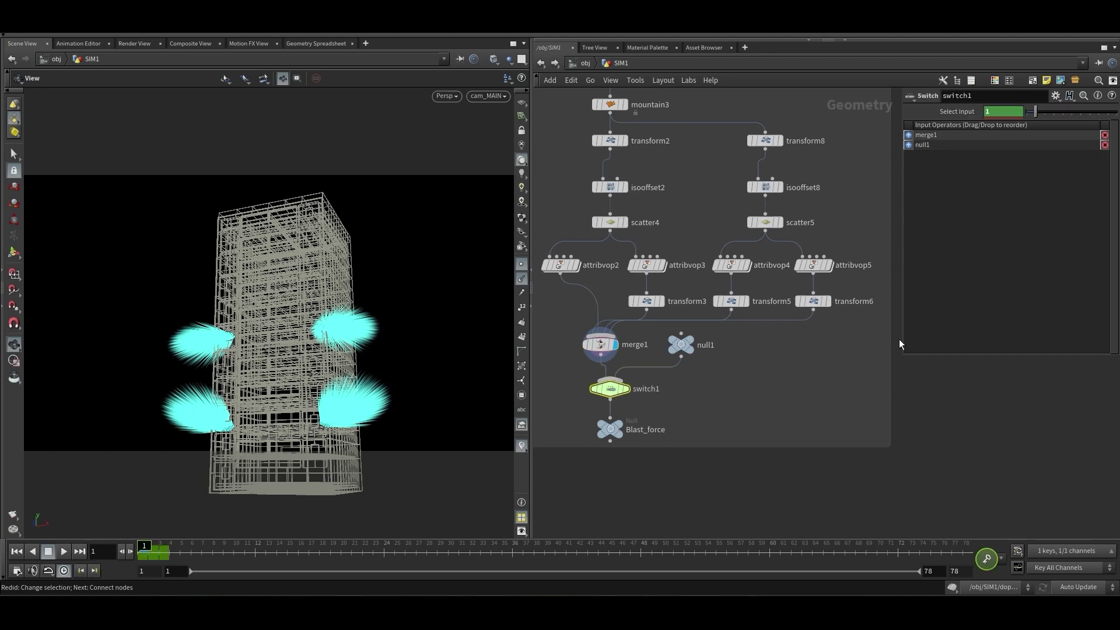
drag(902, 356, 803, 409)
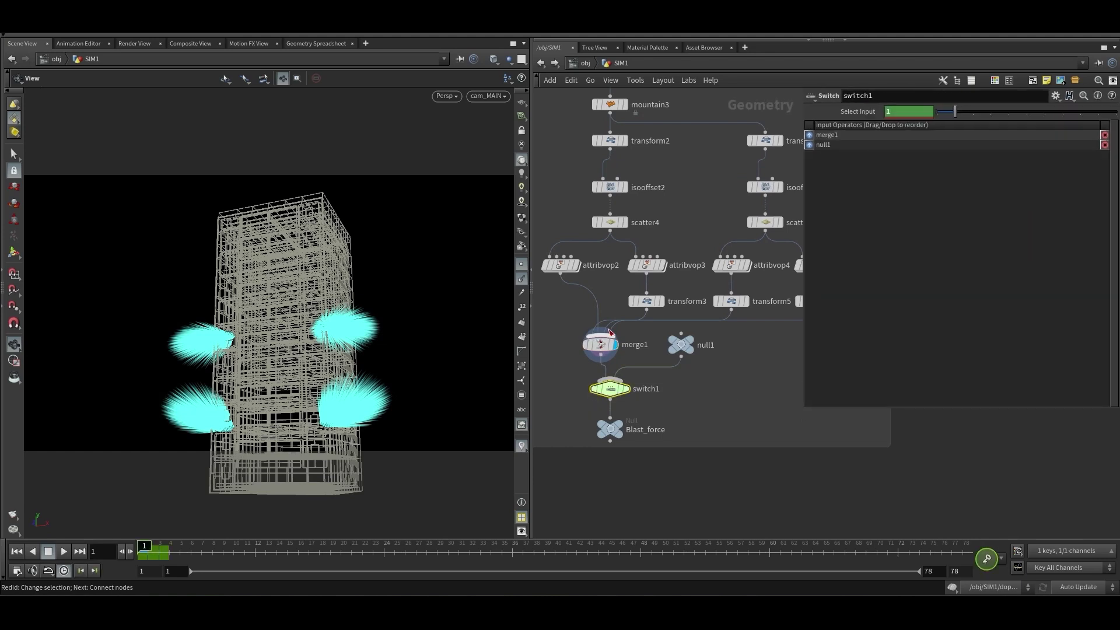
click(627, 389)
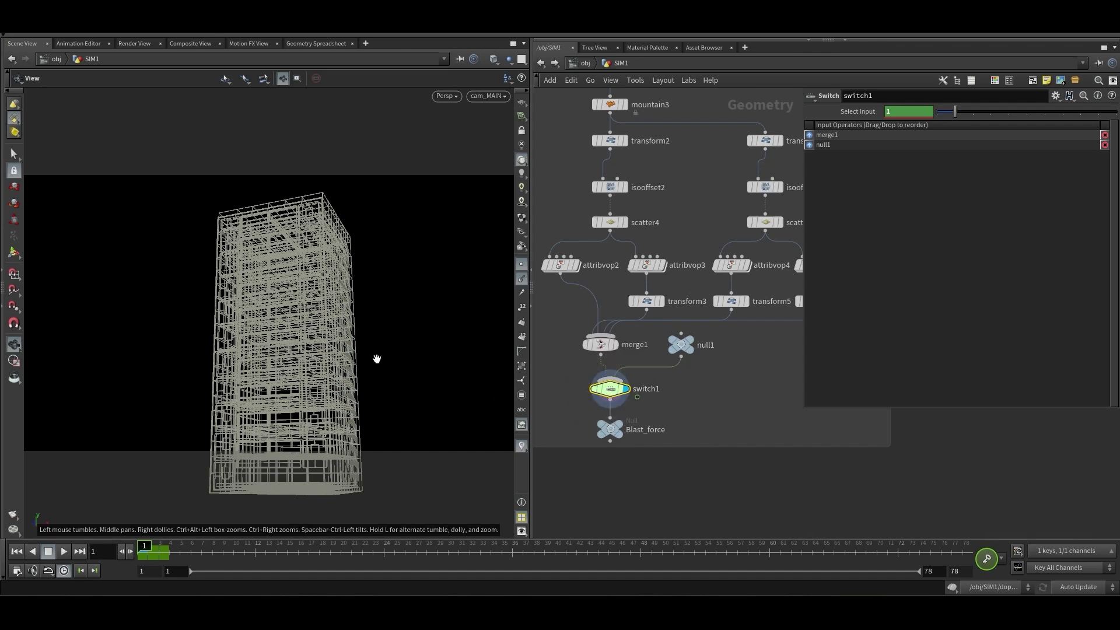
key(Right)
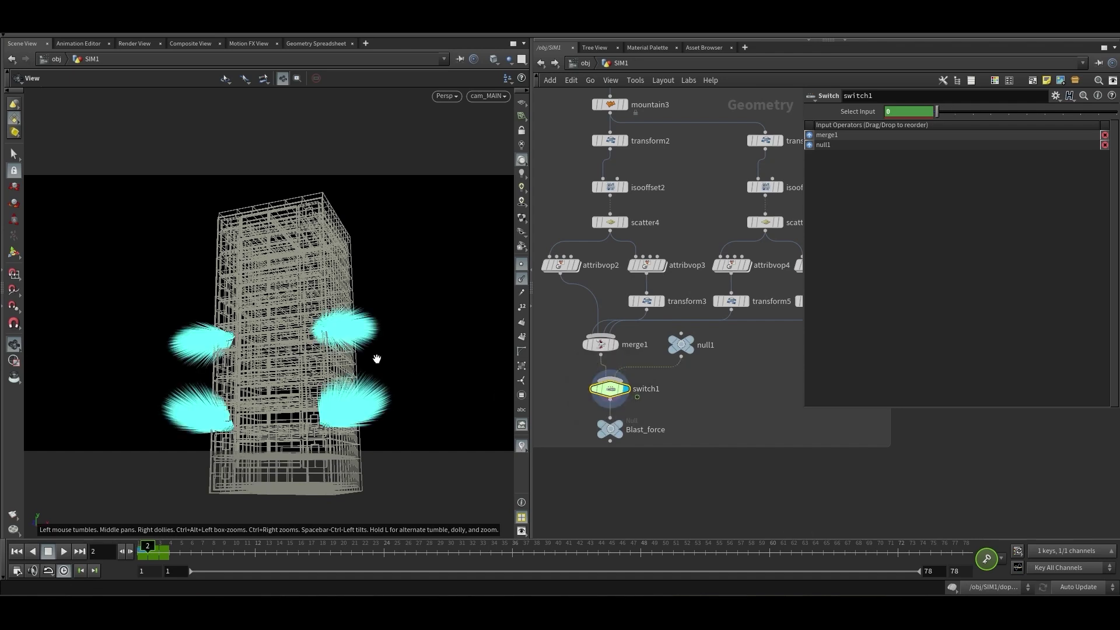
key(Right)
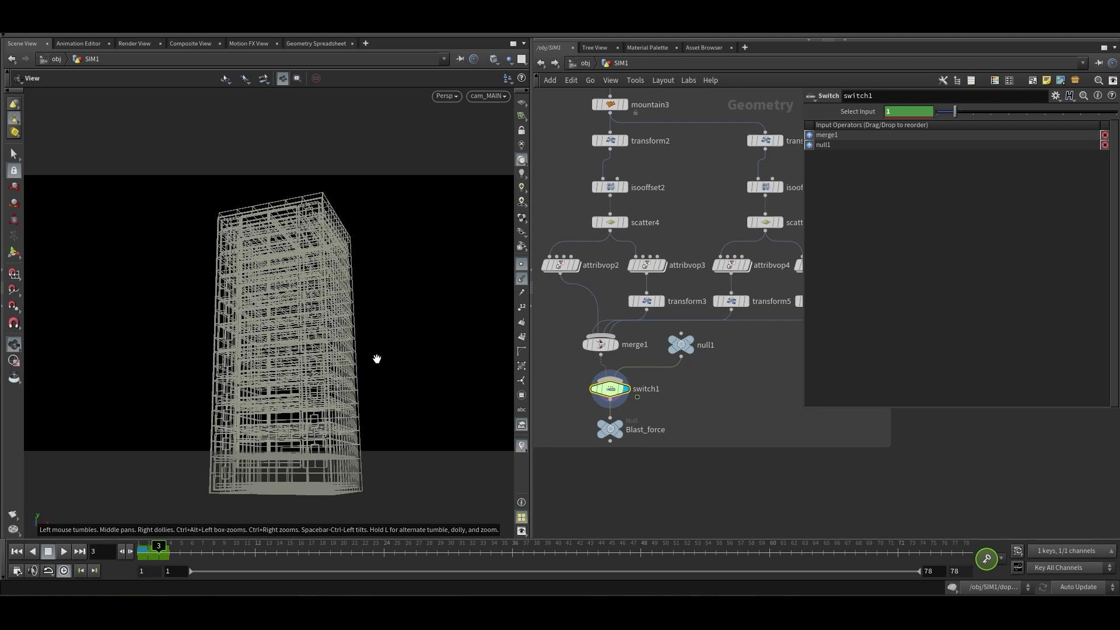
Display the Blast_force null at the end of the Force network and narrow the parameter pane
click(635, 428)
scroll(689, 343, down, 5)
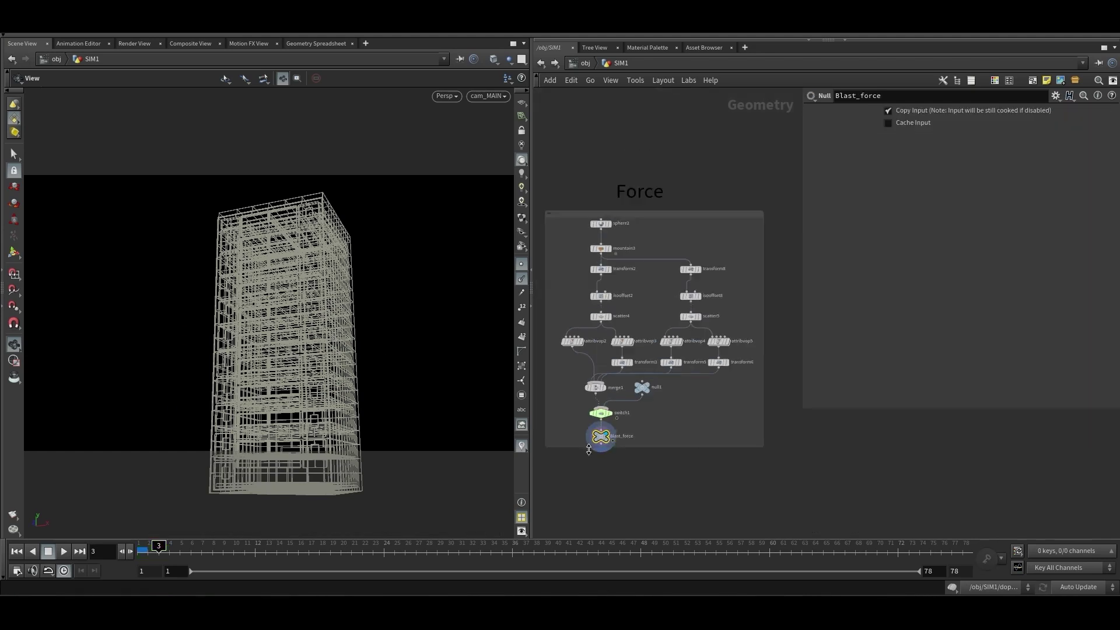
scroll(690, 343, down, 6)
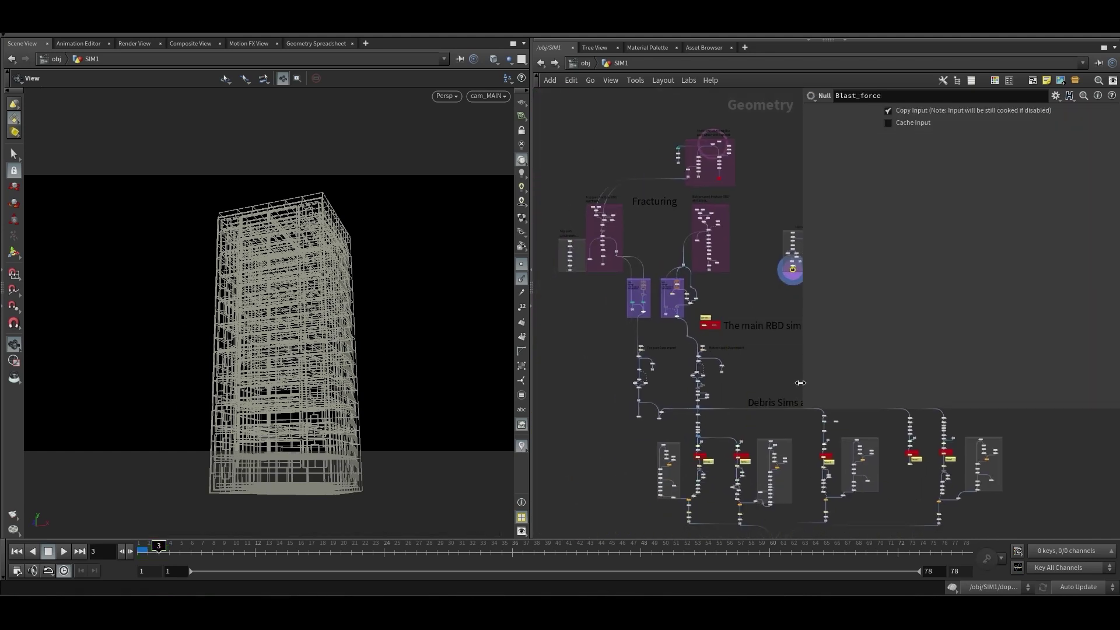
drag(804, 370, 815, 370)
scroll(792, 252, up, 8)
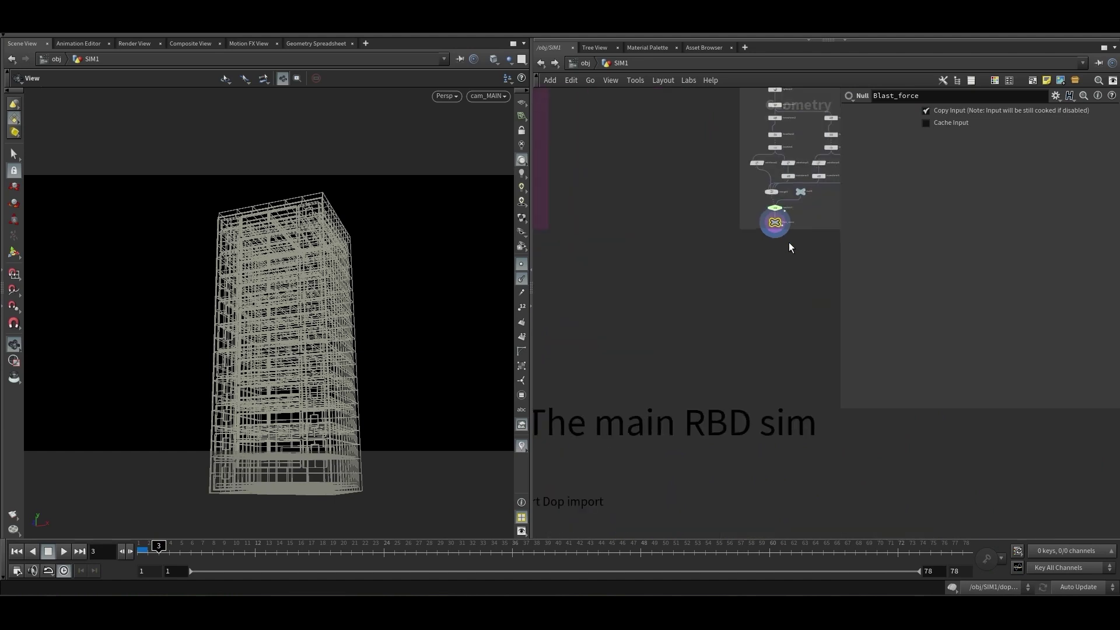
drag(776, 217, 770, 216)
Select the RBD_2_main file cache under Bottom part Dop import to show its settings
scroll(773, 225, down, 4)
middle_drag(716, 257, 730, 220)
scroll(640, 291, up, 6)
middle_drag(693, 306, 747, 233)
scroll(725, 234, down, 2)
scroll(732, 280, up, 3)
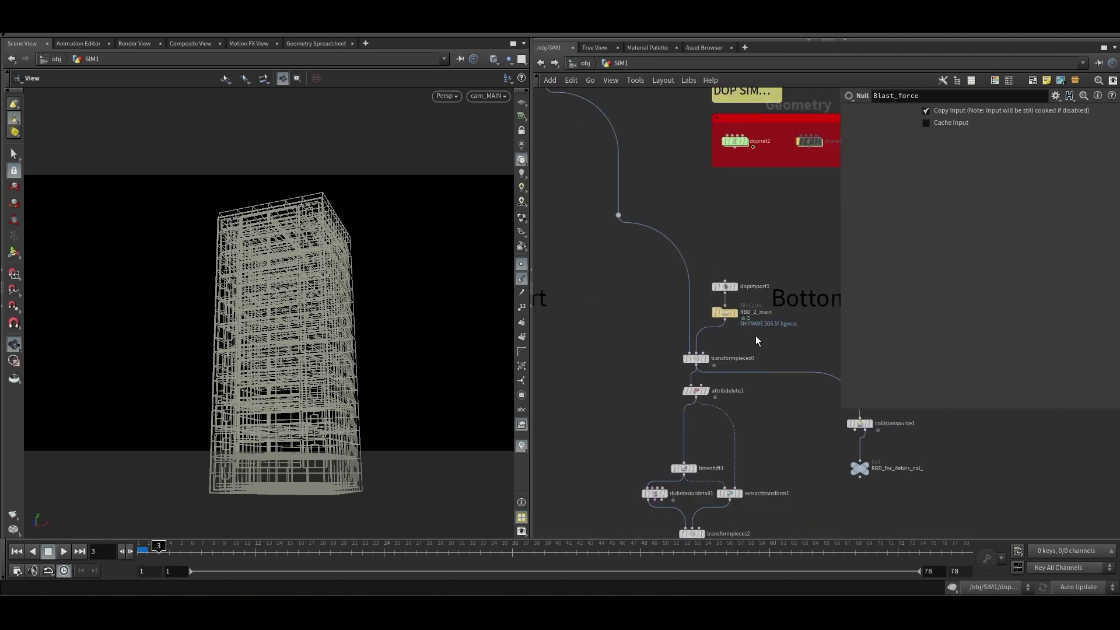
click(726, 313)
scroll(726, 313, down, 3)
scroll(625, 338, up, 3)
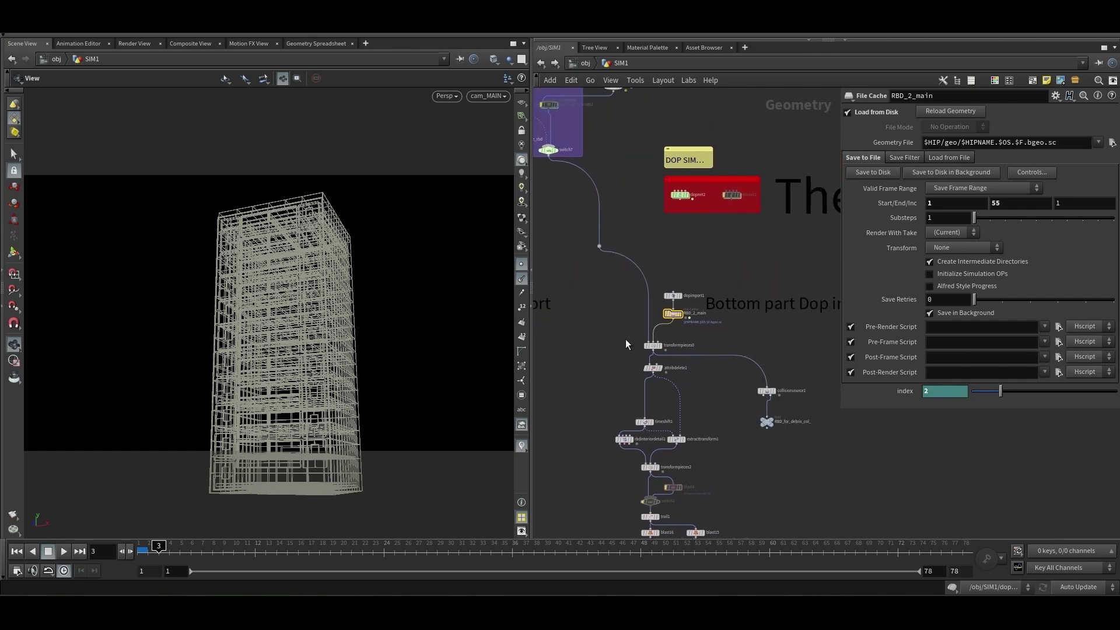
Display the RBD_2_main file cache to view the cached bottom part points at frame 3
scroll(628, 340, up, 1)
middle_drag(643, 336, 587, 361)
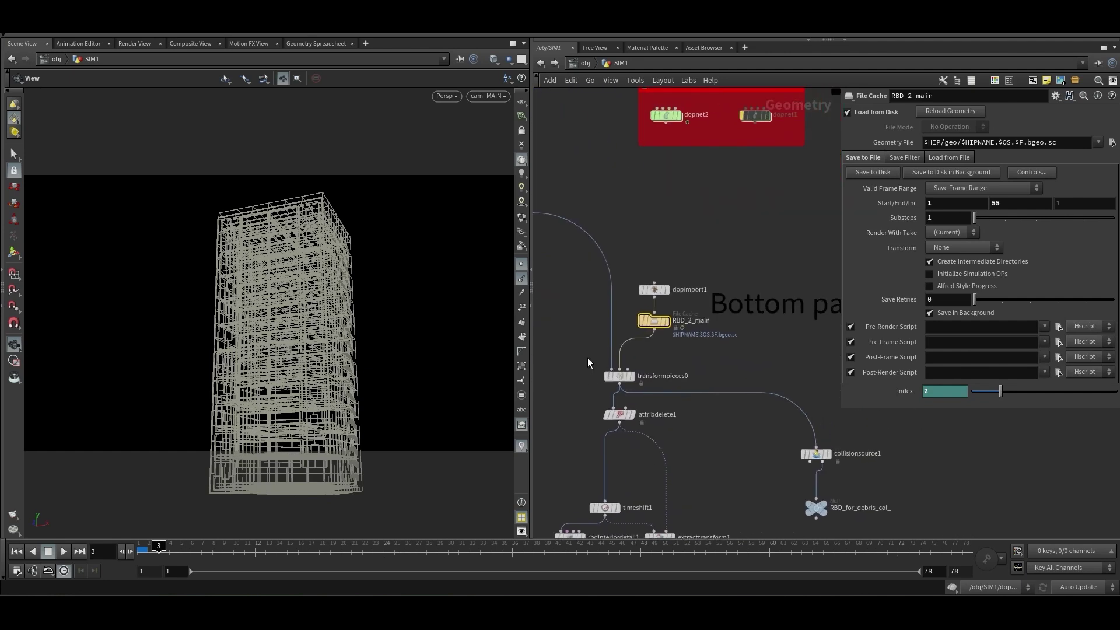
scroll(657, 387, up, 2)
scroll(657, 355, down, 5)
scroll(684, 344, up, 2)
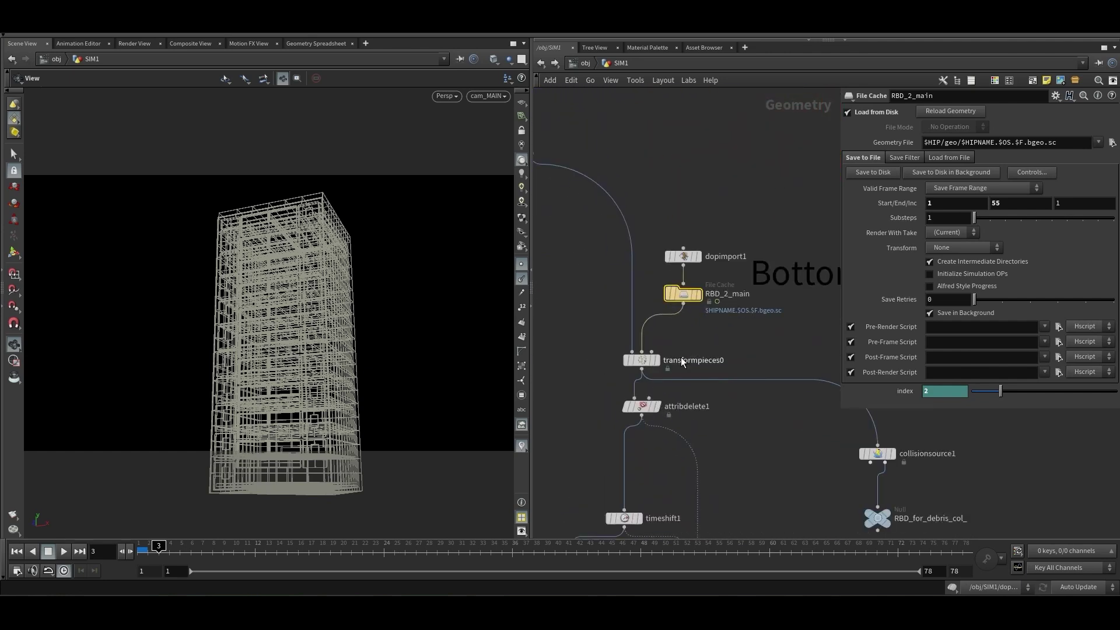
scroll(659, 362, down, 1)
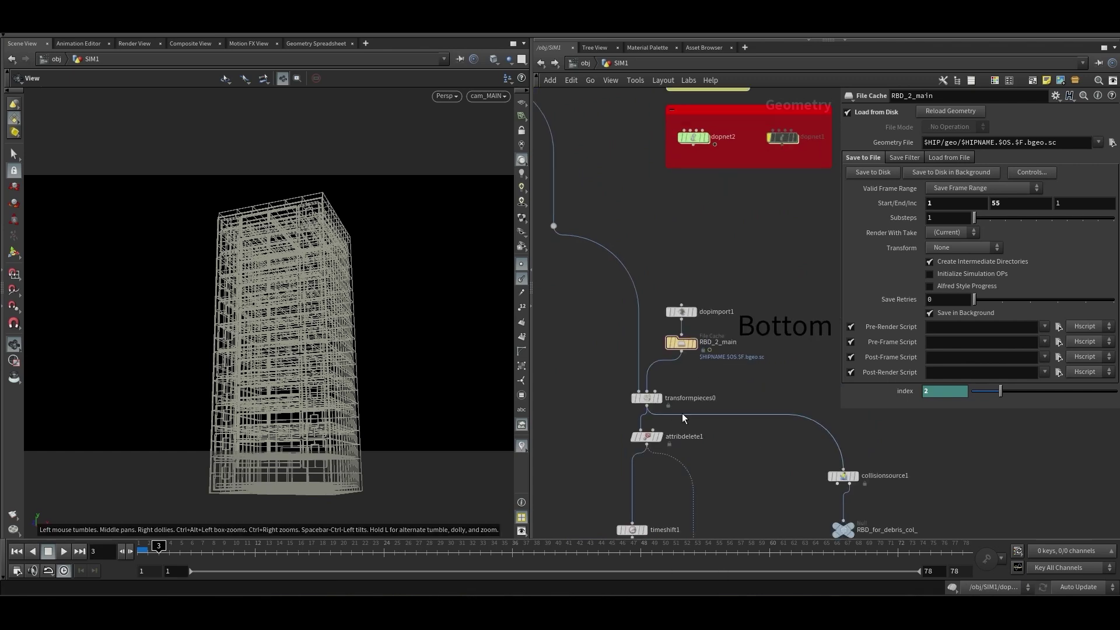
scroll(683, 373, up, 3)
click(687, 322)
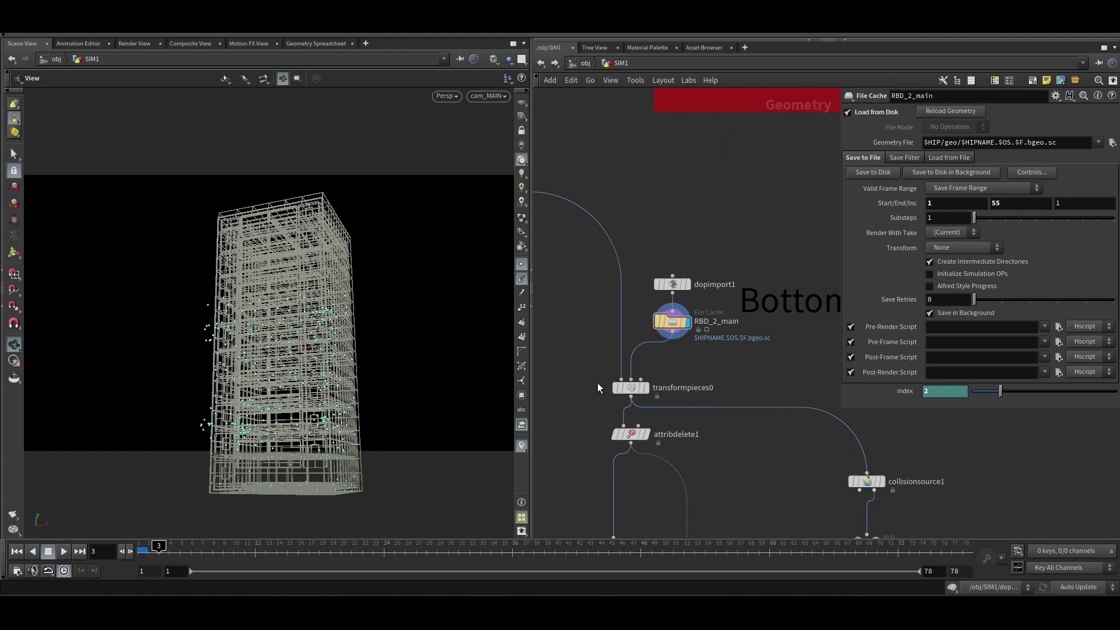
Display transformpieces0 and turn off the point normals and point markers
middle_drag(597, 382, 594, 363)
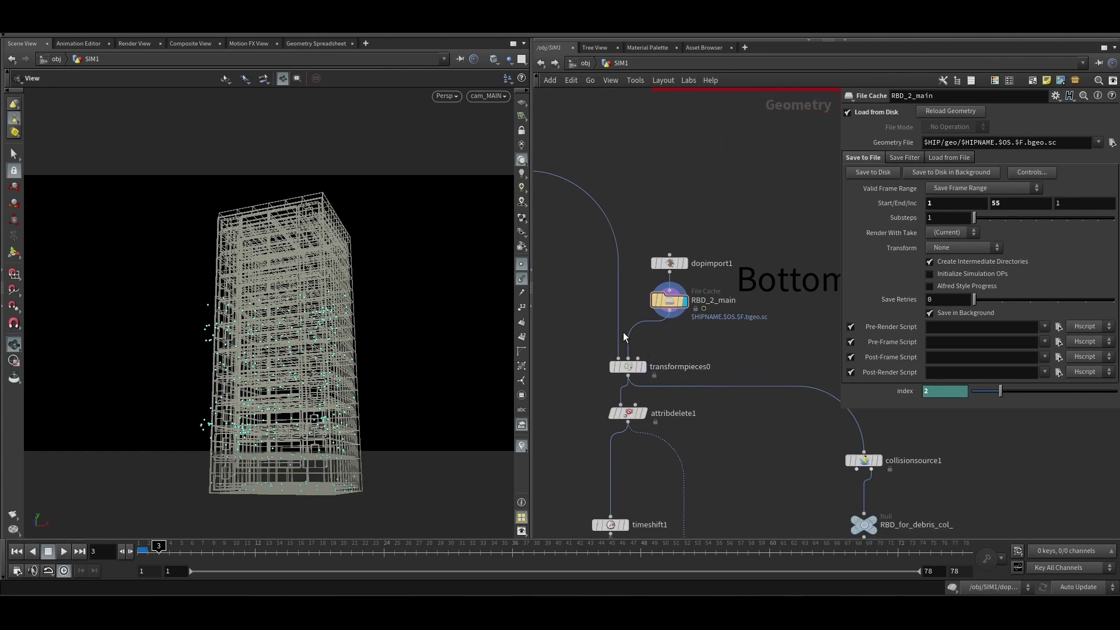
click(646, 367)
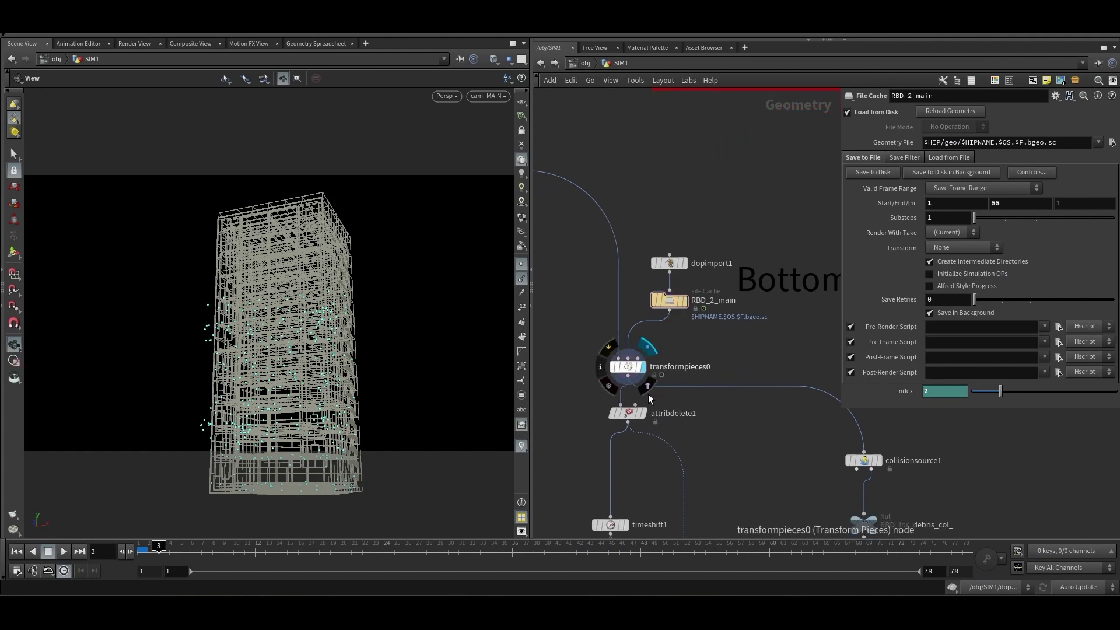
click(524, 282)
scroll(607, 233, down, 5)
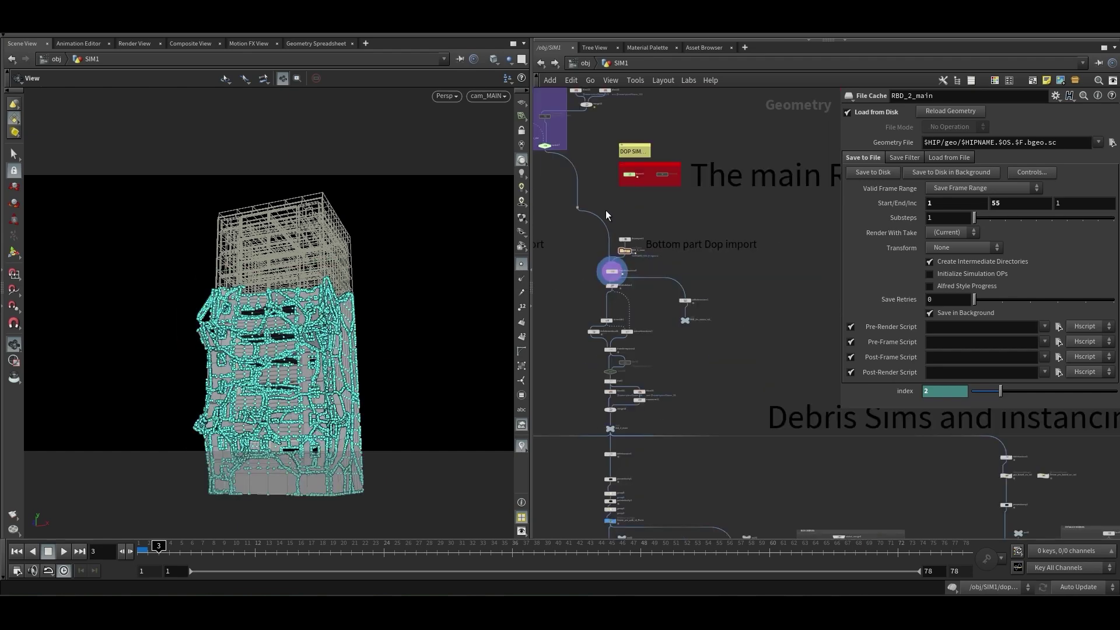
scroll(606, 211, up, 5)
click(521, 268)
Turn off the template display of object_merge5 in the bottom part fracture network
scroll(635, 217, down, 5)
middle_drag(662, 125, 660, 320)
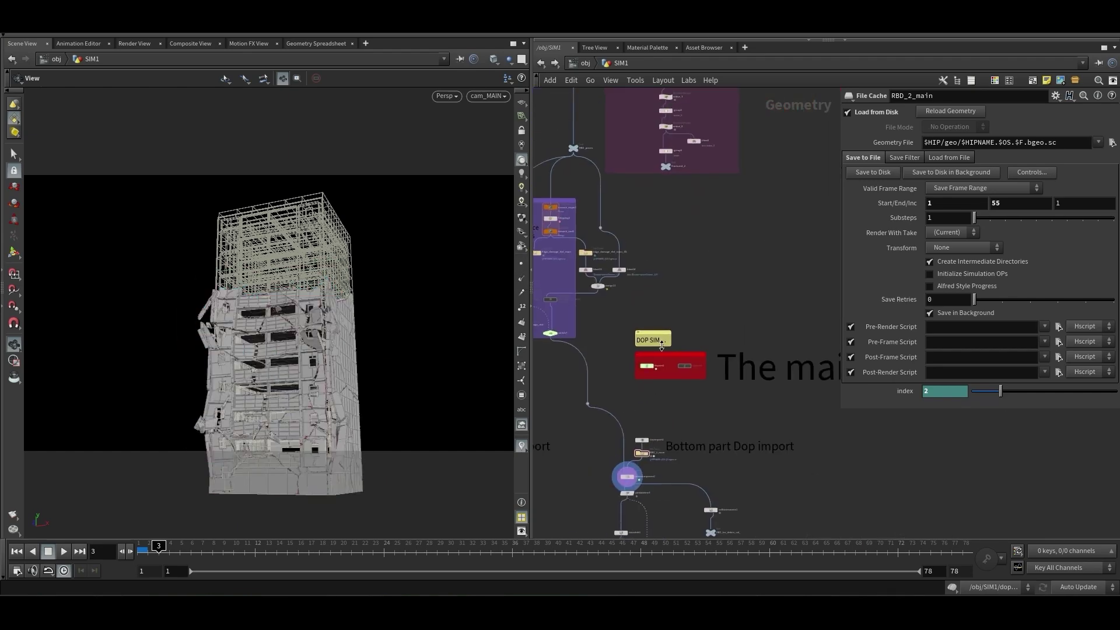
scroll(670, 299, down, 5)
middle_drag(692, 269, 693, 420)
scroll(677, 201, up, 3)
scroll(677, 205, up, 5)
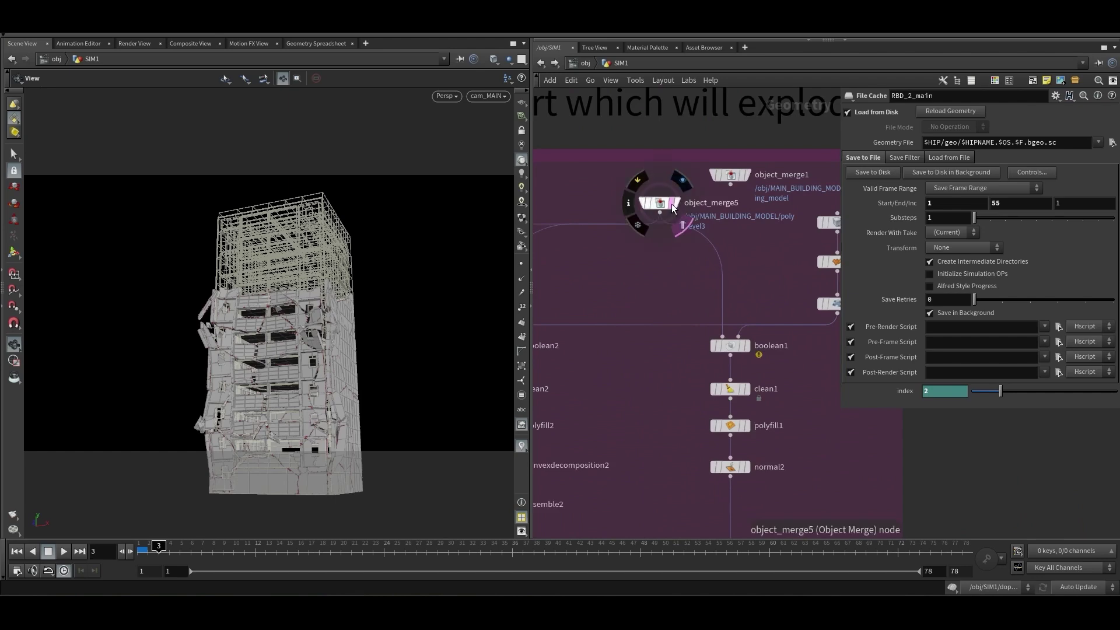
scroll(671, 209, down, 3)
scroll(610, 127, down, 3)
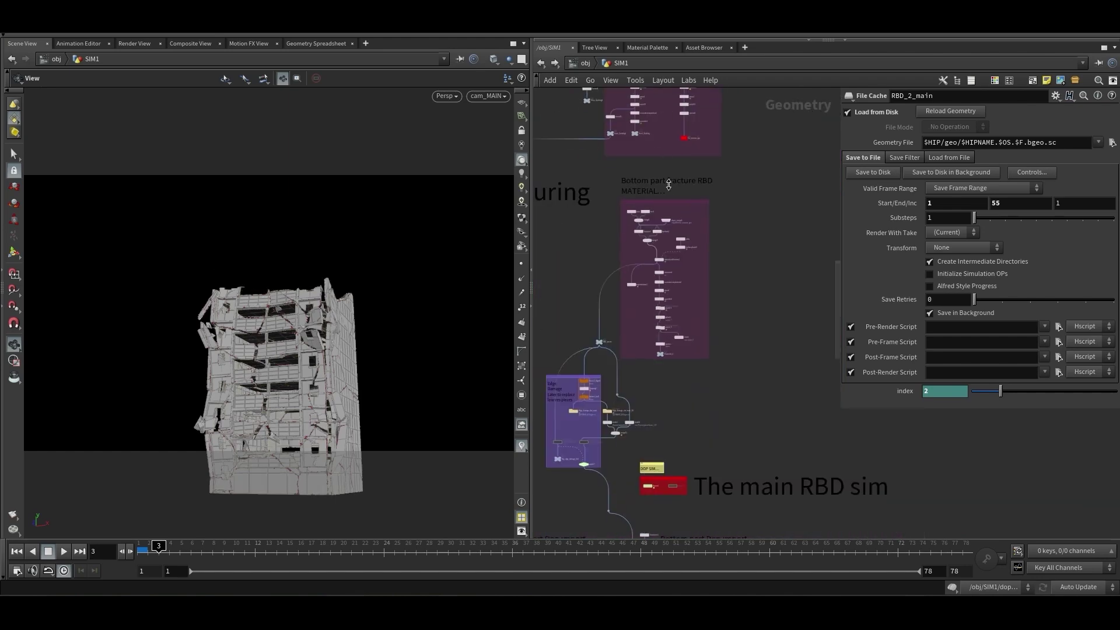
Display the RBD_2_main cache under Bottom part Dop import, then switch the display back to transformpieces0
scroll(687, 365, down, 3)
scroll(676, 368, up, 10)
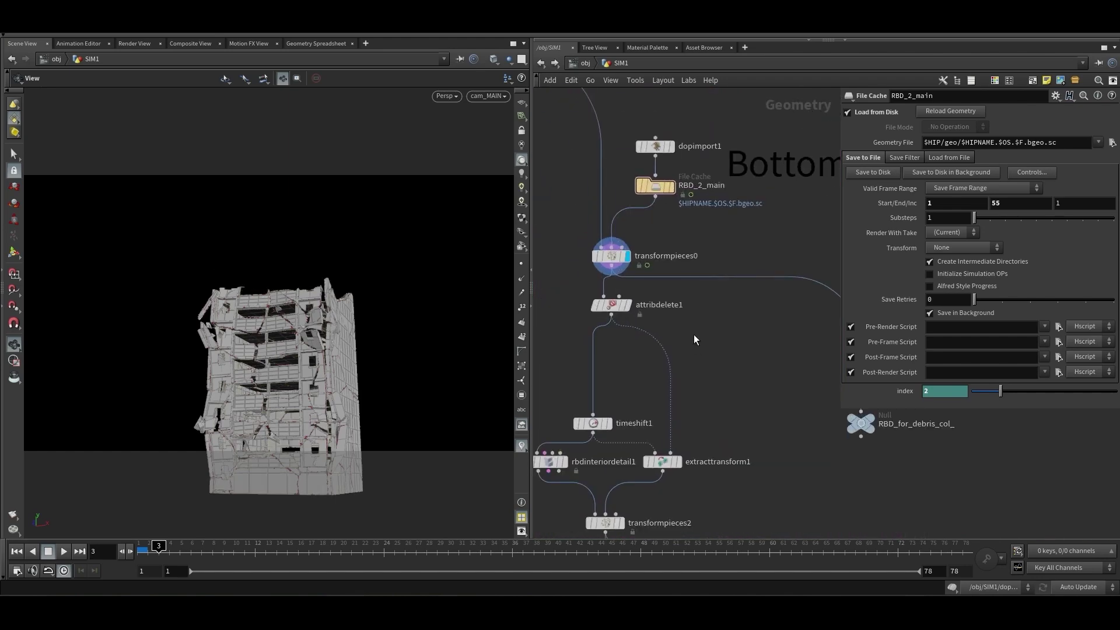
click(618, 336)
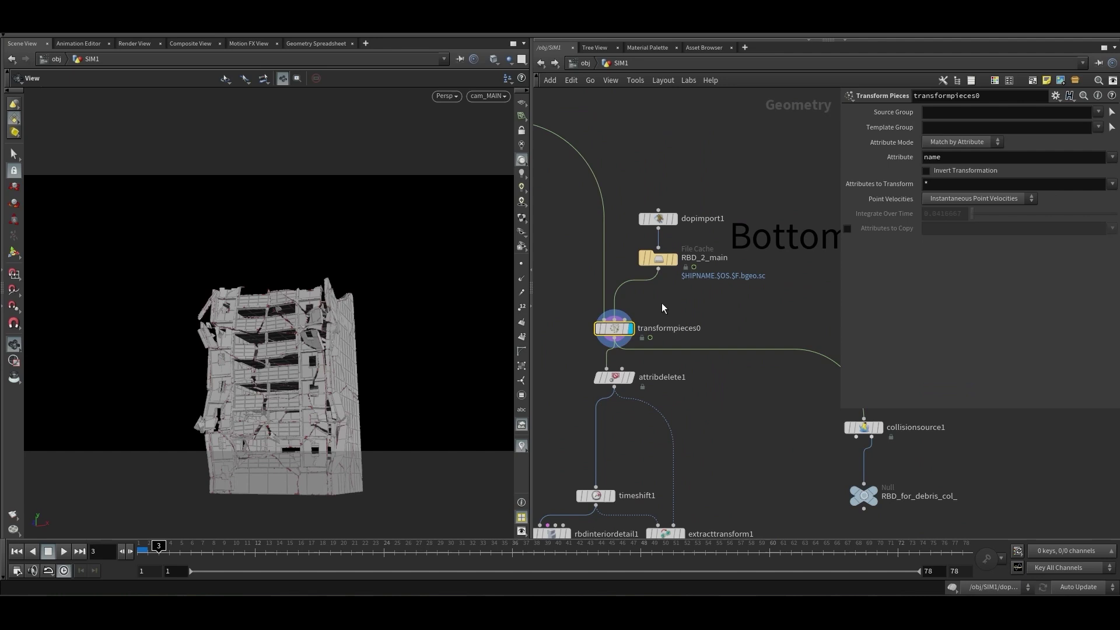
click(656, 259)
scroll(677, 321, down, 1)
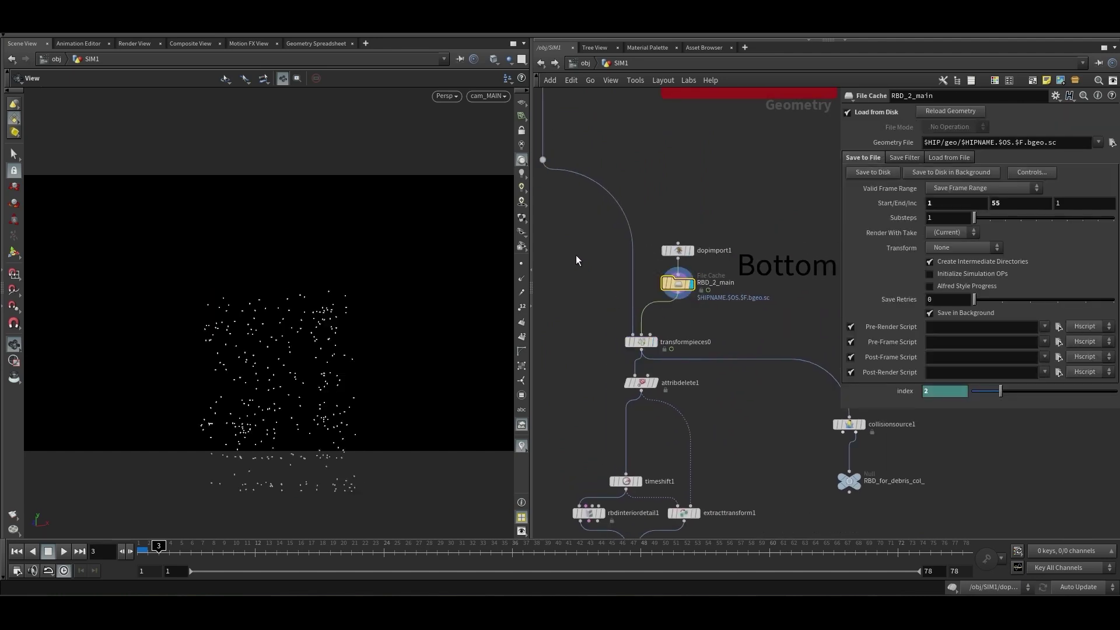
scroll(650, 334, up, 3)
scroll(554, 213, down, 3)
middle_drag(555, 202, 587, 390)
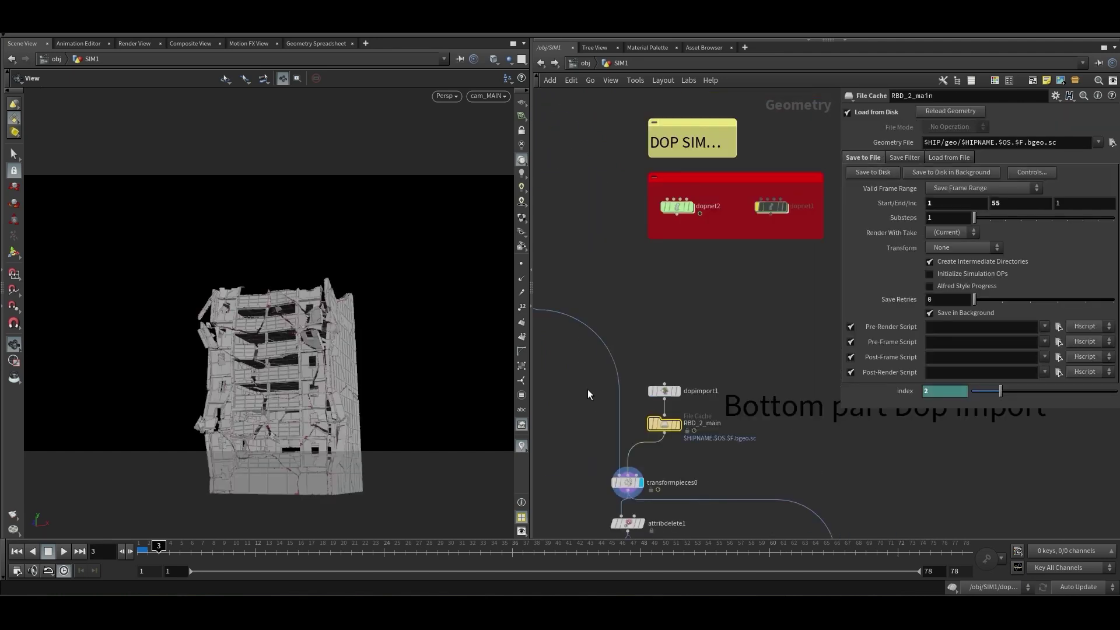
Select the merge13 node beside the Edge Damage box to show its input operators
scroll(560, 303, down, 1)
middle_drag(542, 298, 627, 323)
middle_drag(601, 244, 667, 391)
scroll(624, 387, down, 2)
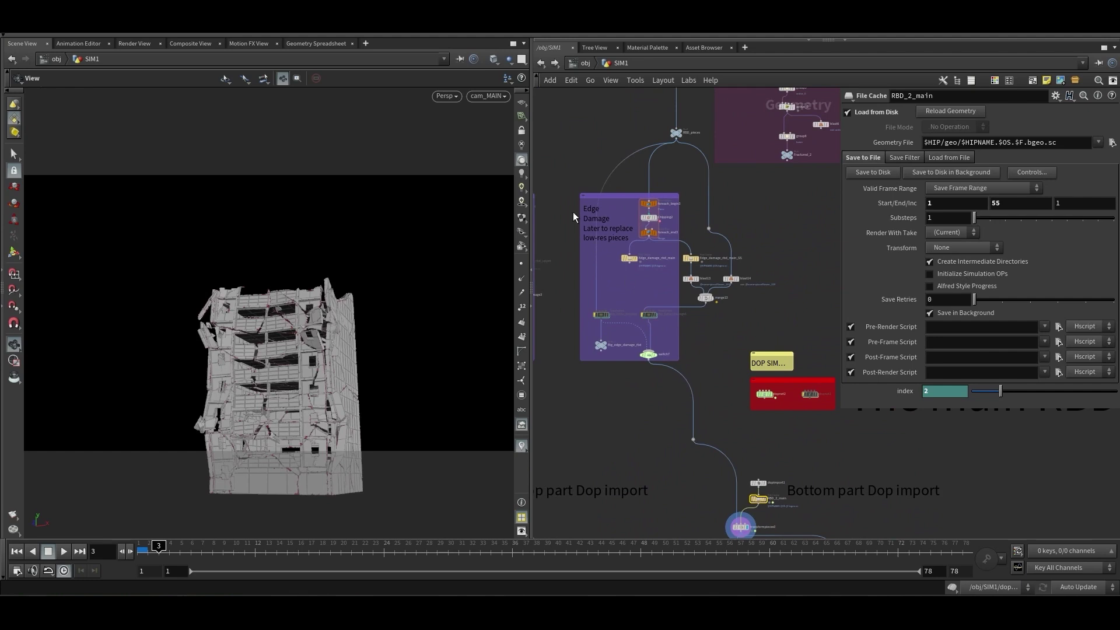
drag(563, 178, 702, 393)
scroll(676, 378, up, 3)
click(675, 410)
middle_drag(663, 393, 625, 318)
scroll(622, 309, down, 1)
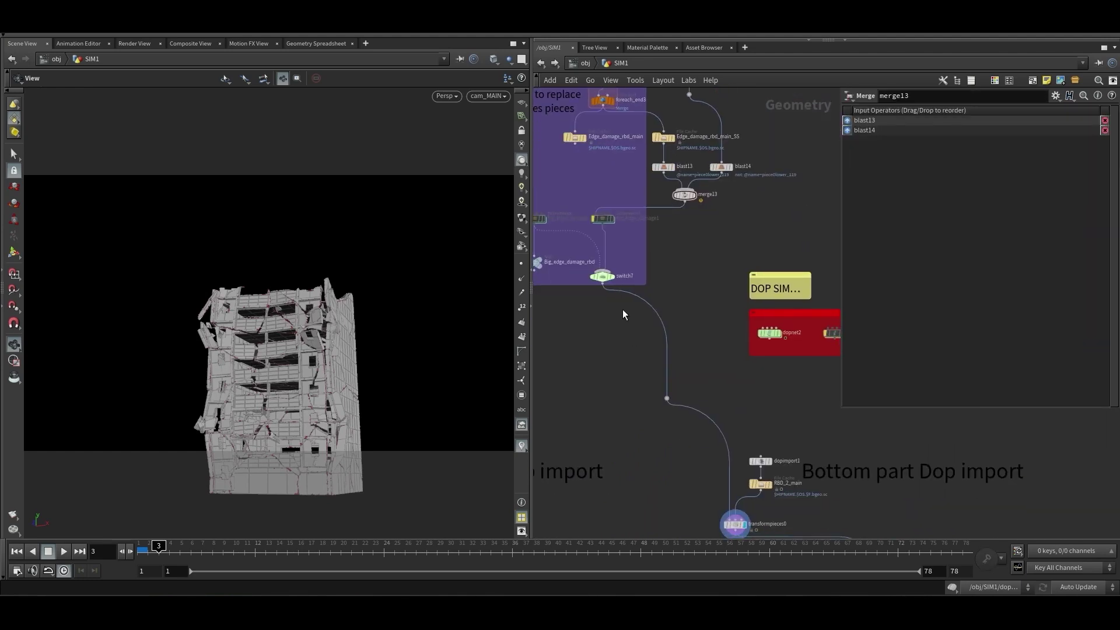
Display switch7 and then transformpieces0 to compare the building pieces before and after the simulation transforms
click(611, 277)
middle_drag(631, 409, 550, 230)
scroll(618, 289, up, 4)
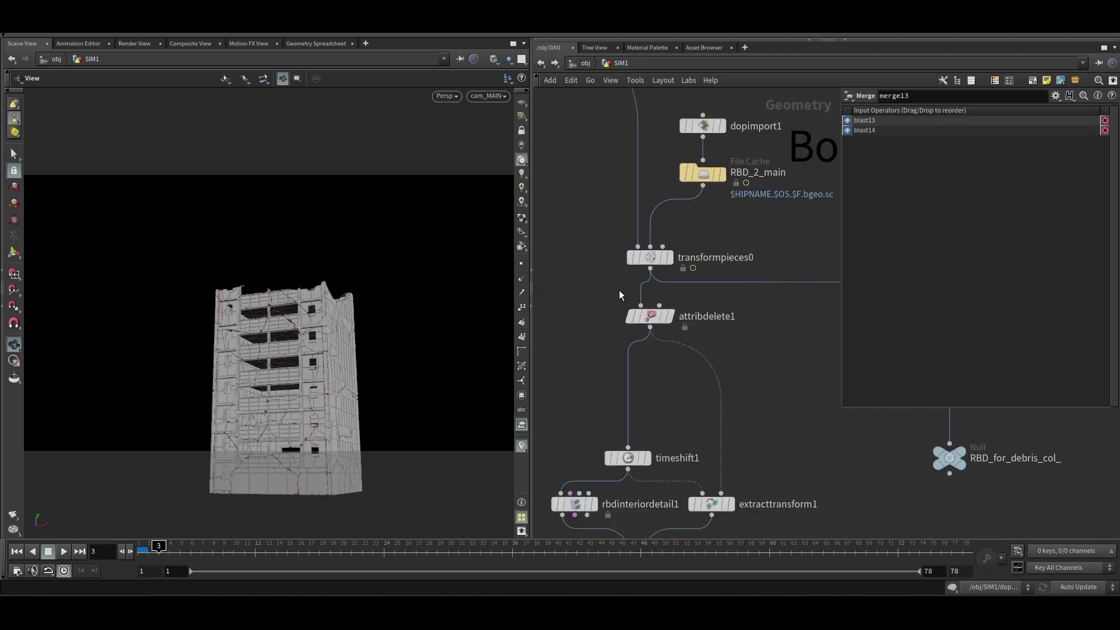
click(670, 257)
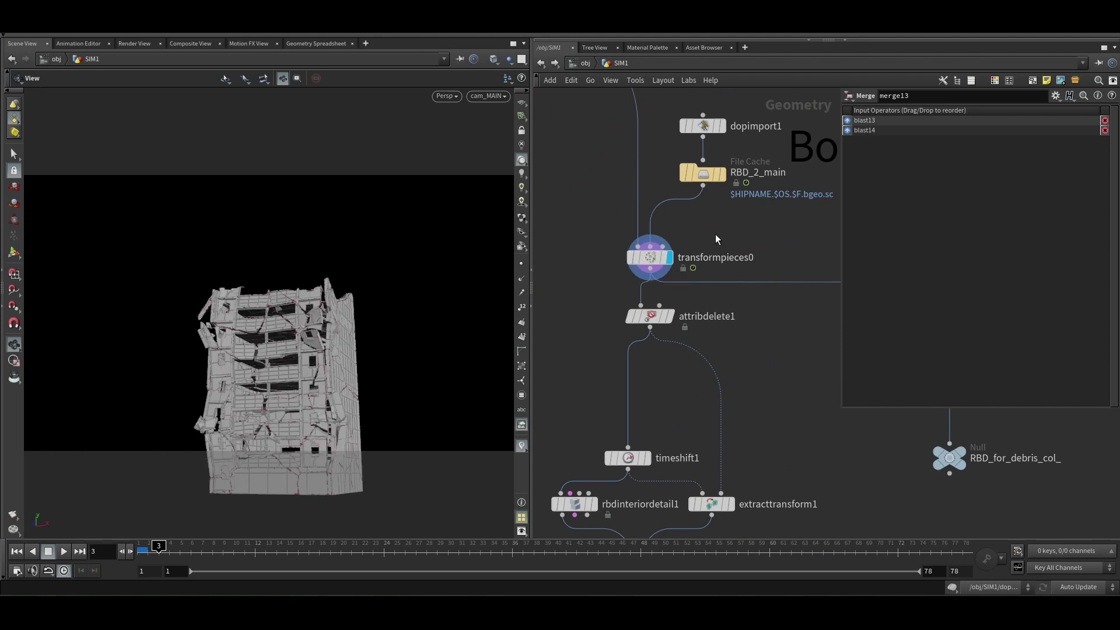
Display and select attribdelete1 below transformpieces0 to show its attribute deletion settings
scroll(733, 400, down, 3)
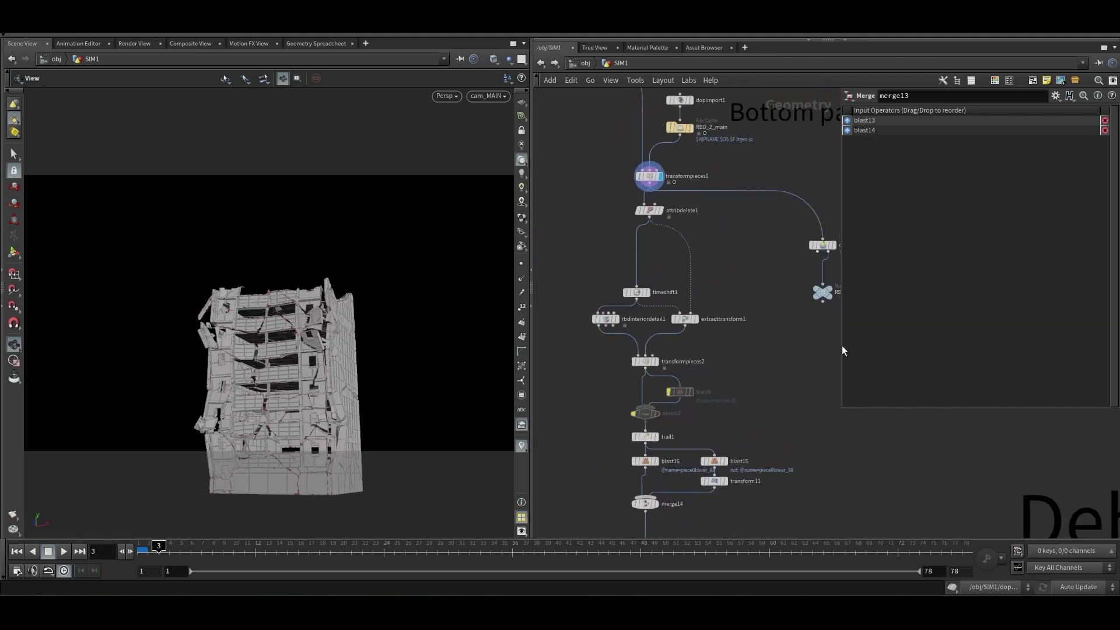
click(650, 210)
middle_drag(760, 254, 756, 374)
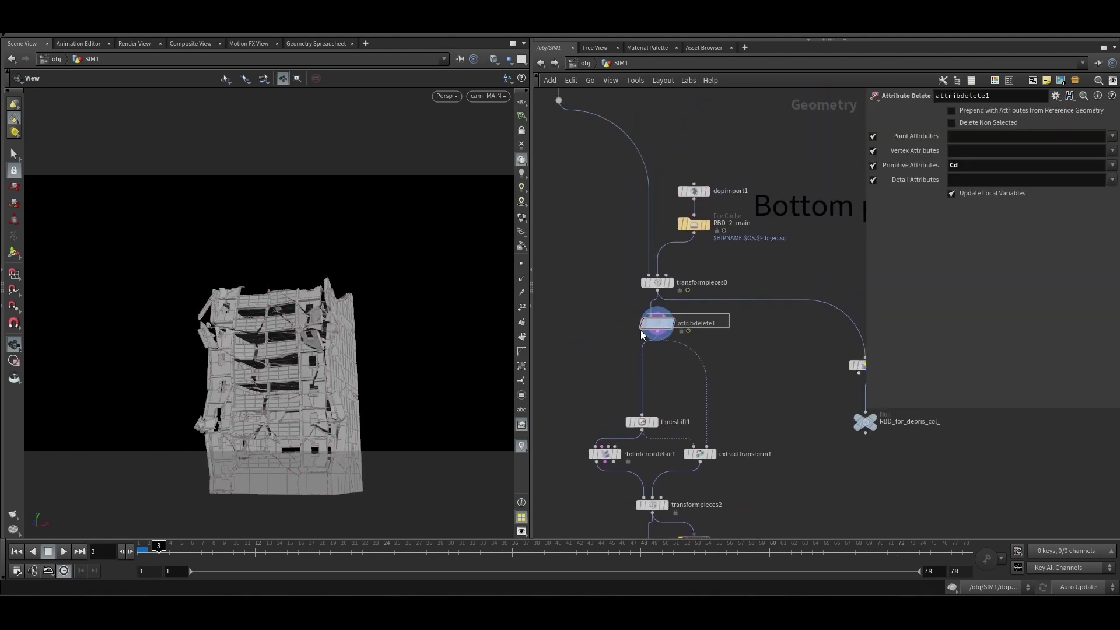
click(662, 323)
scroll(700, 341, down, 5)
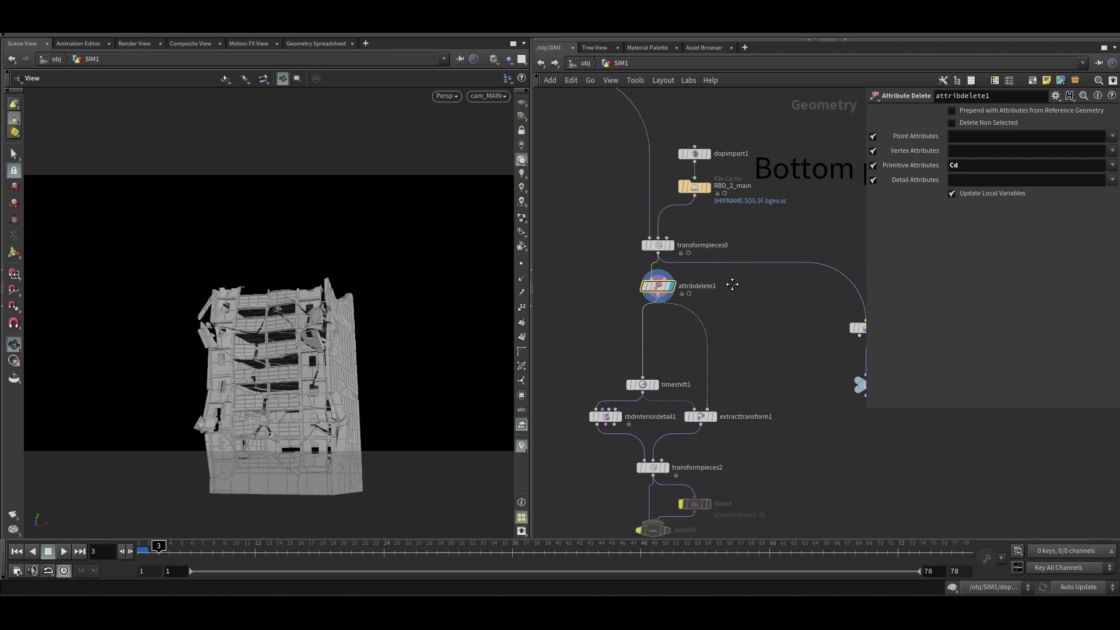
Review the timeshift1 branch and select extracttransform1 to show its settings
drag(627, 271, 628, 268)
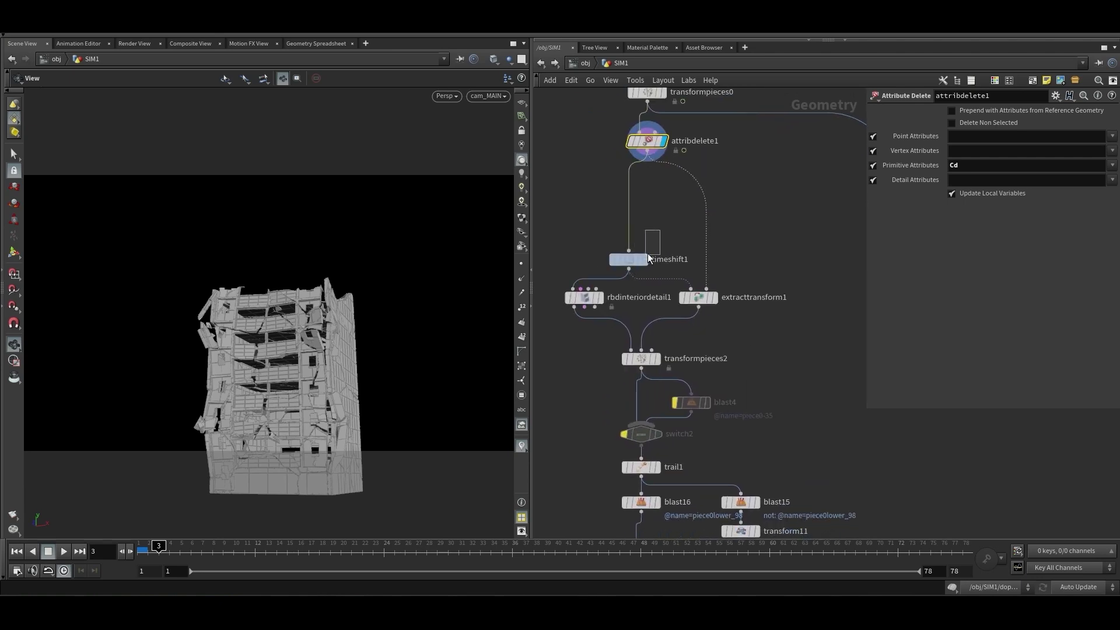
scroll(741, 259, down, 2)
drag(753, 234, 599, 326)
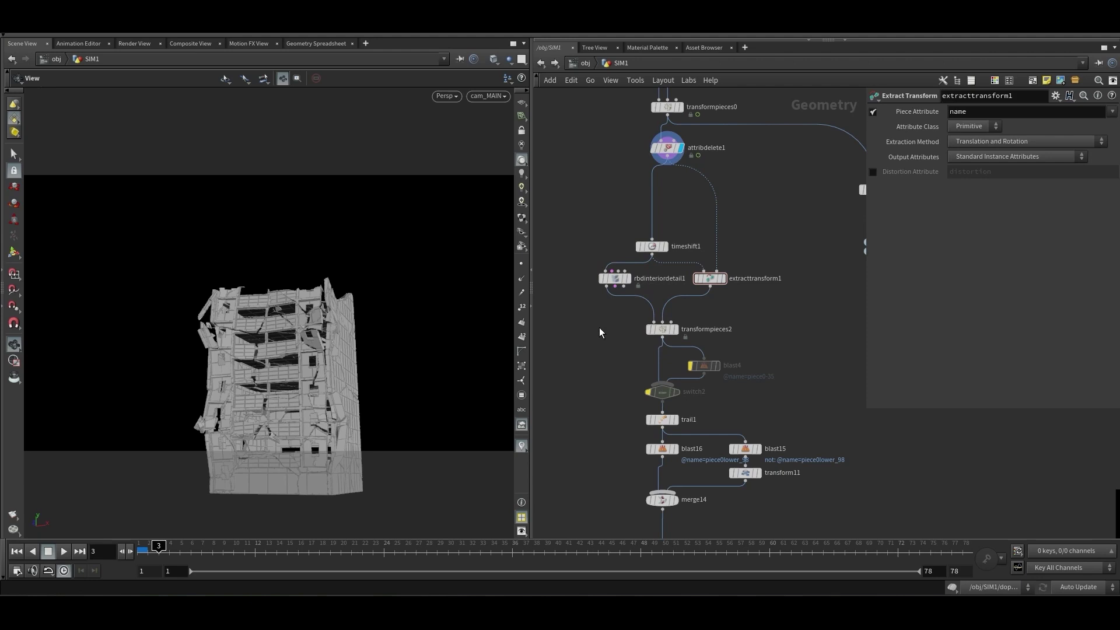
scroll(592, 350, down, 4)
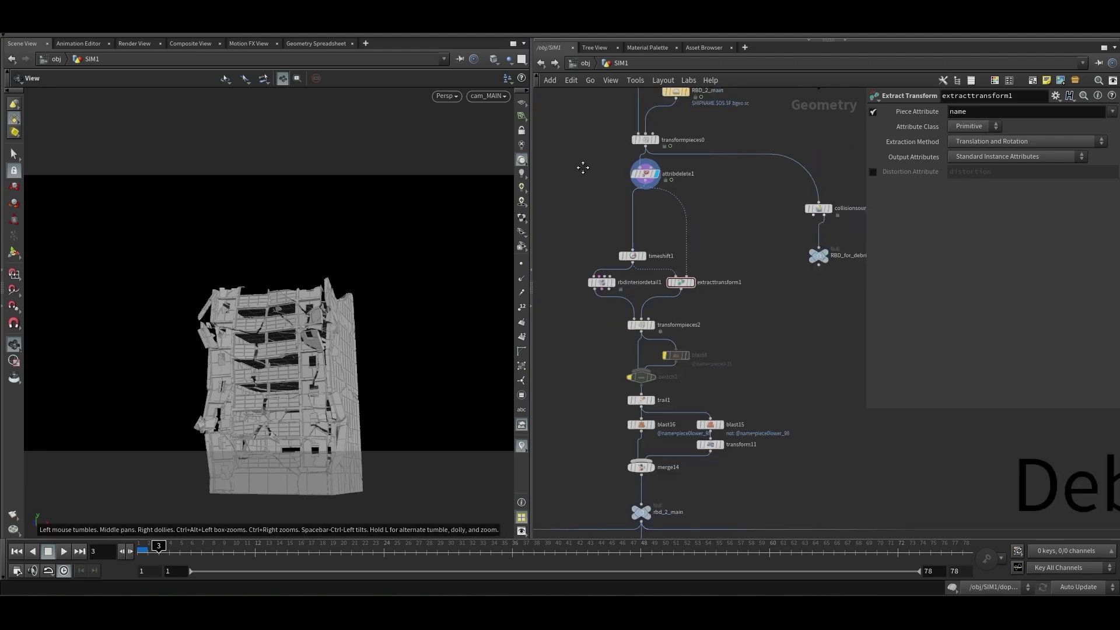
Display transformpieces2 at frame 17 and inspect the broken surfaces of the flying pieces up close
middle_drag(584, 171, 618, 354)
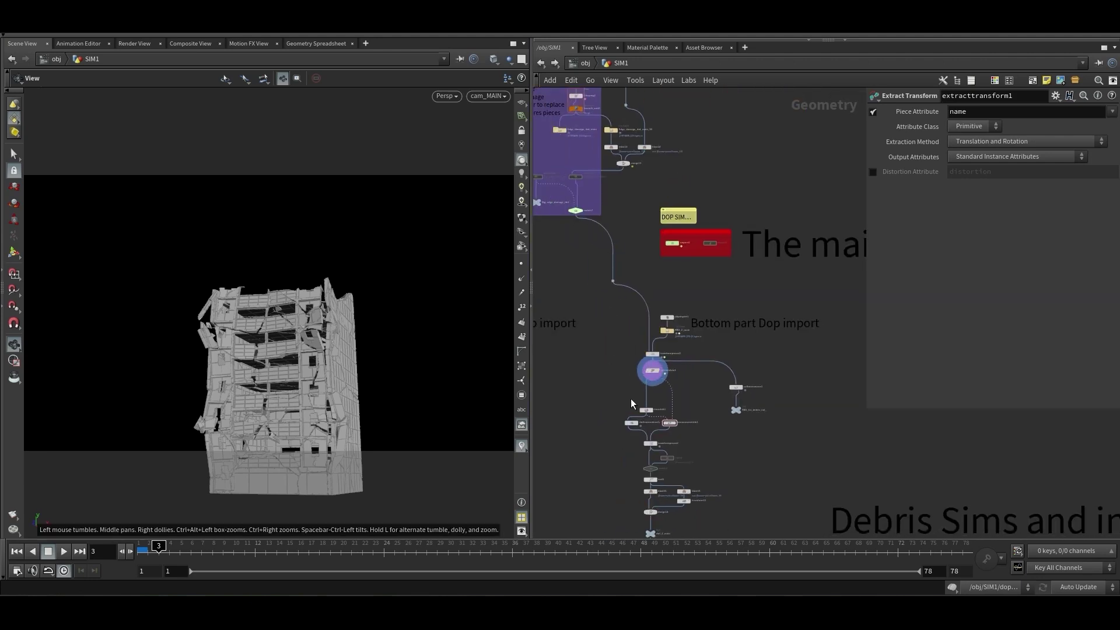
scroll(610, 306, up, 8)
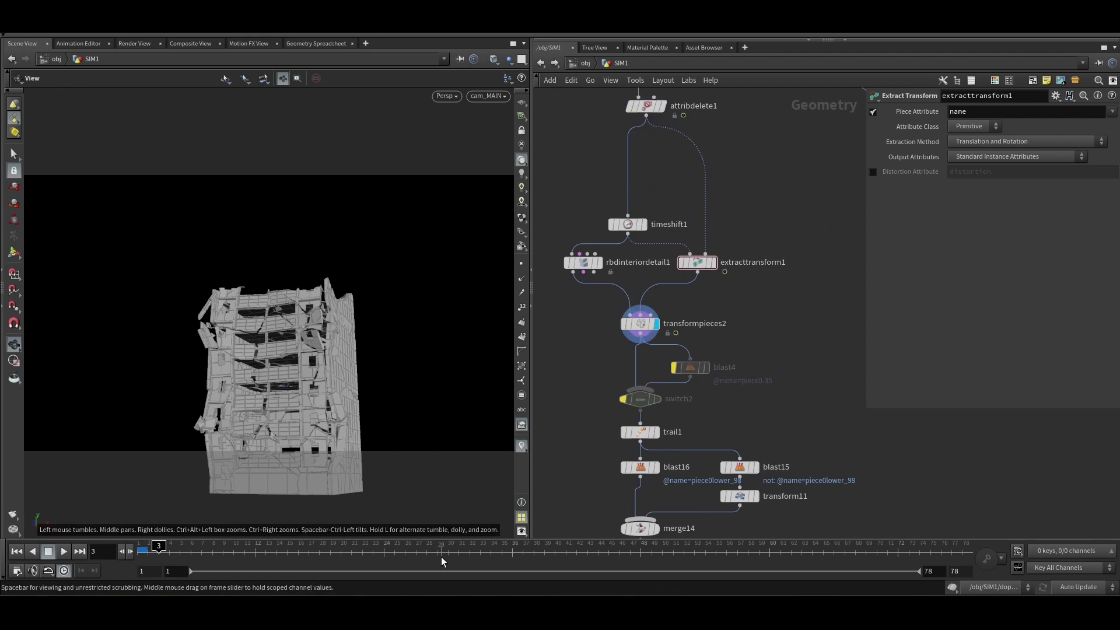
click(310, 557)
scroll(399, 308, up, 10)
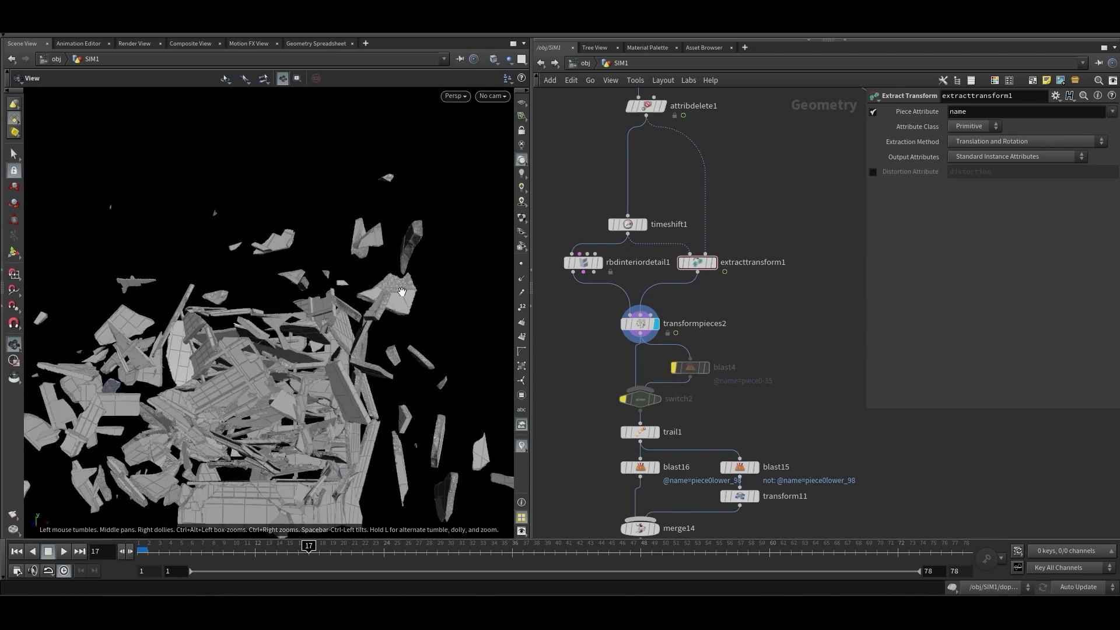
scroll(339, 358, up, 10)
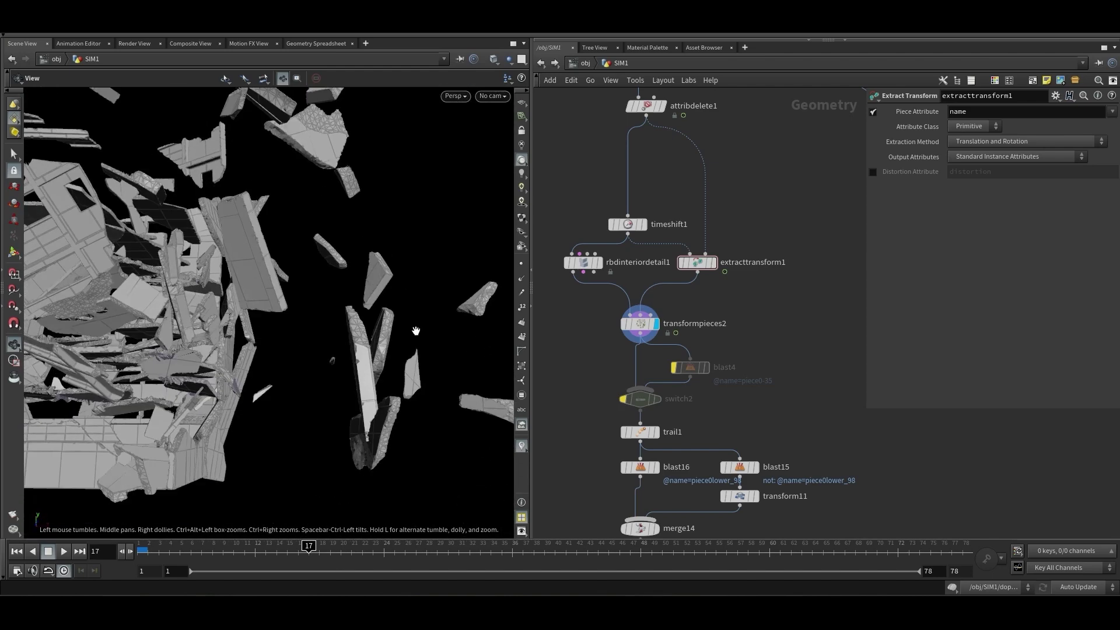
drag(416, 330, 478, 332)
drag(205, 293, 303, 261)
middle_drag(797, 308, 750, 268)
drag(325, 263, 356, 259)
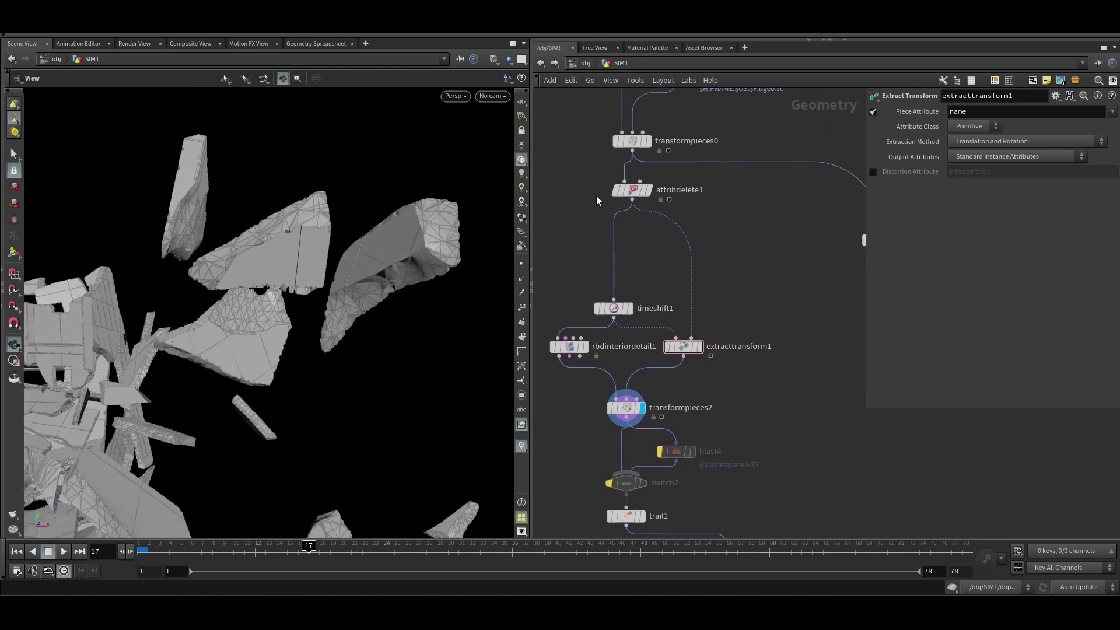
Compare the pieces from attribdelete1 with those from transformpieces2, then return the view to cam_MAIN
mouse_move(650, 194)
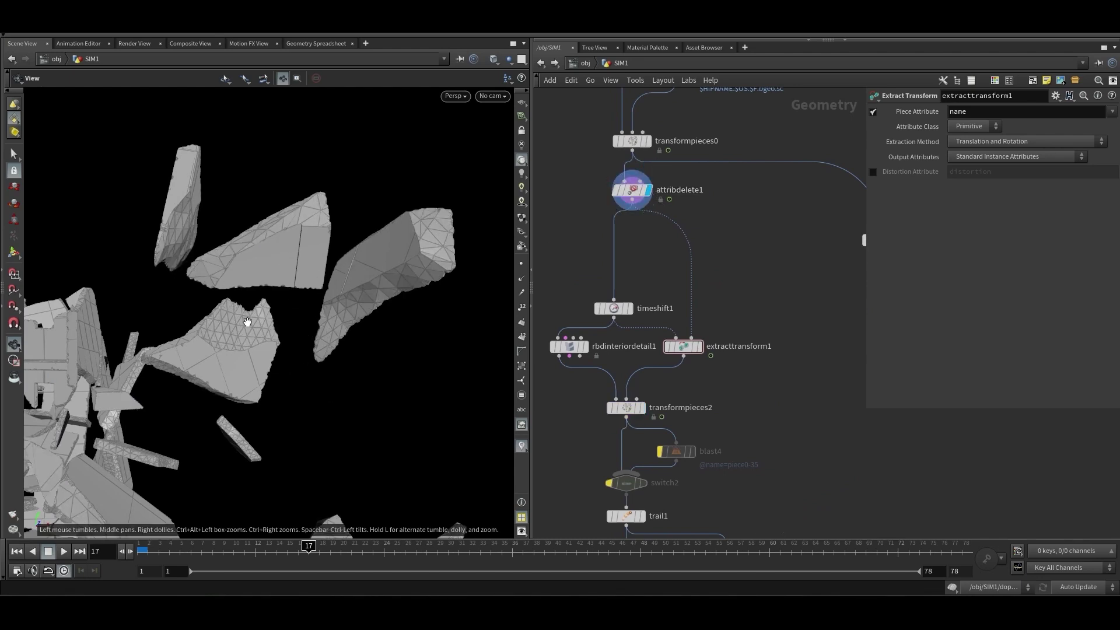
middle_drag(723, 426, 737, 385)
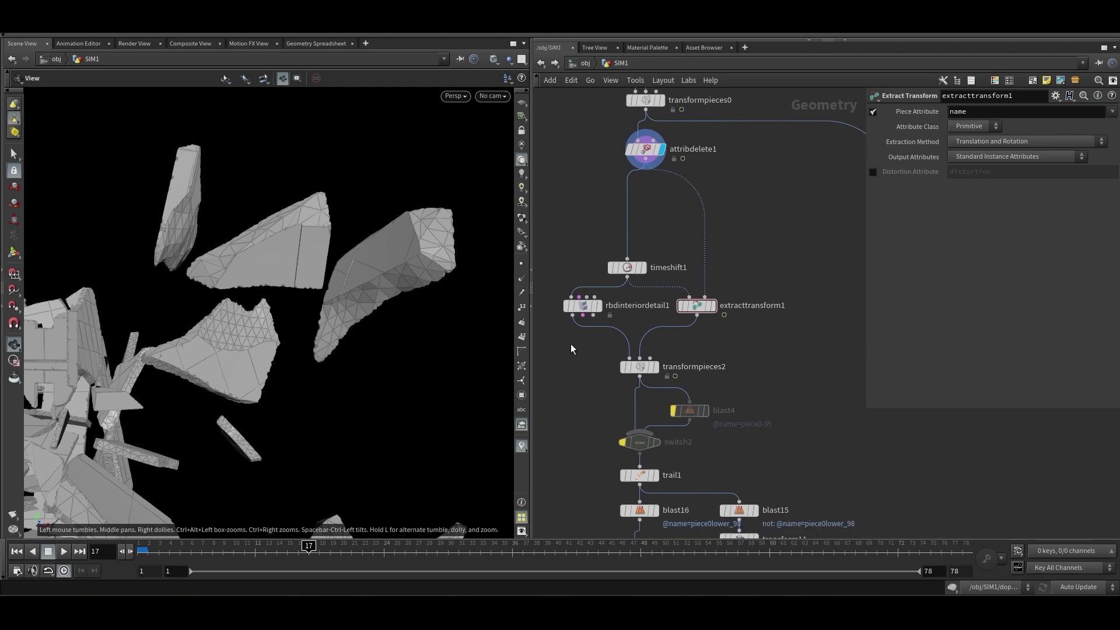
click(655, 366)
click(639, 366)
scroll(648, 350, down, 2)
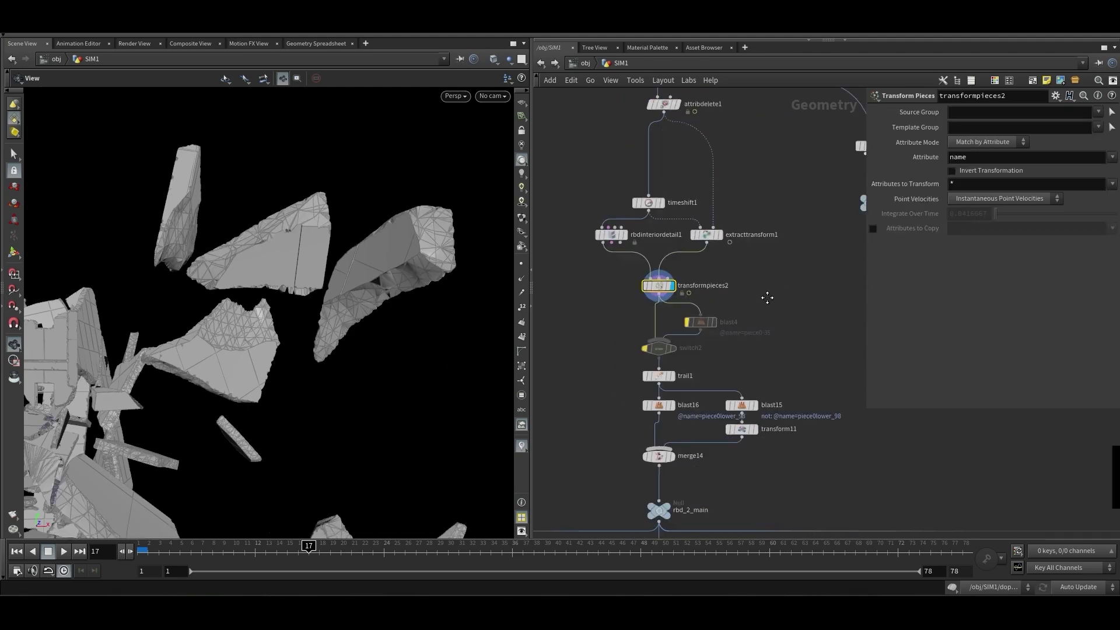
click(496, 96)
click(533, 163)
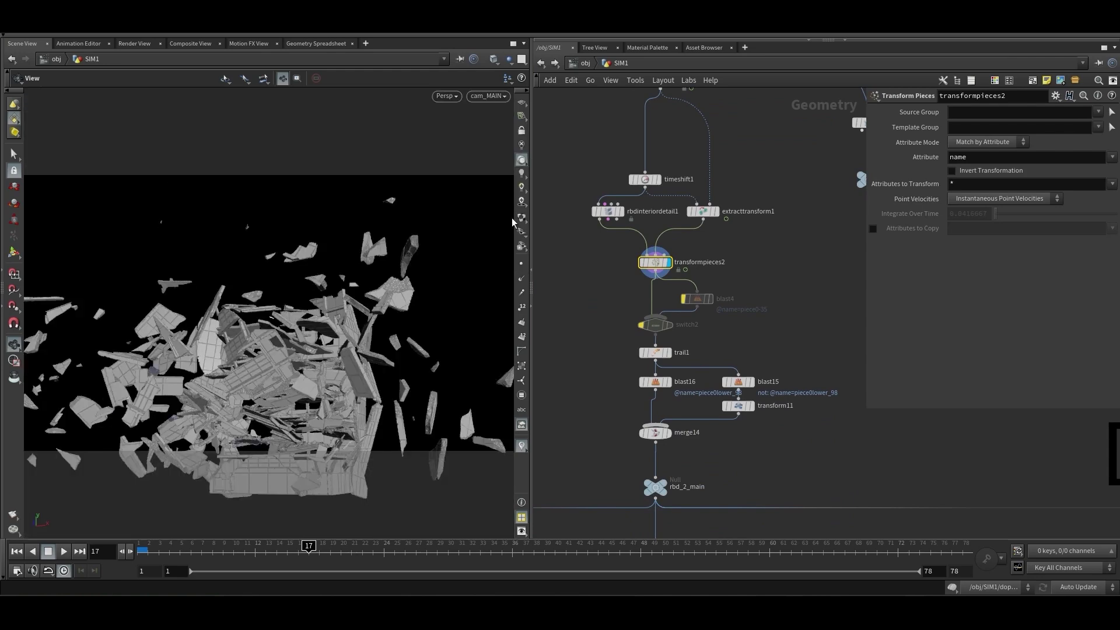
Display and select trail1 and then blast16 to show the settings of each node
middle_drag(687, 375, 661, 278)
mouse_move(645, 256)
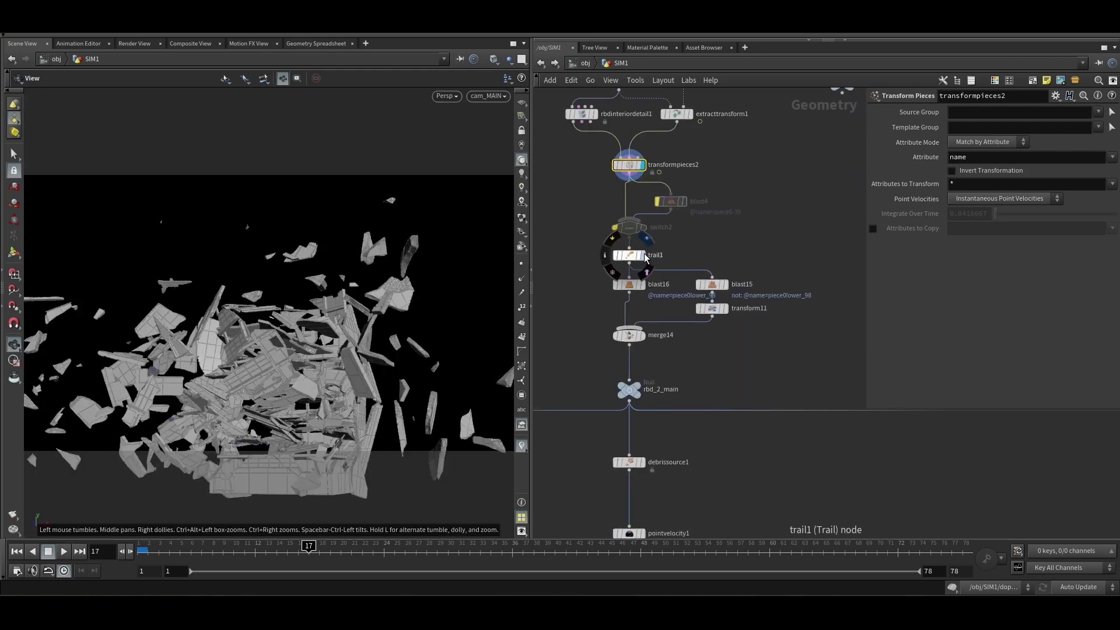
click(629, 284)
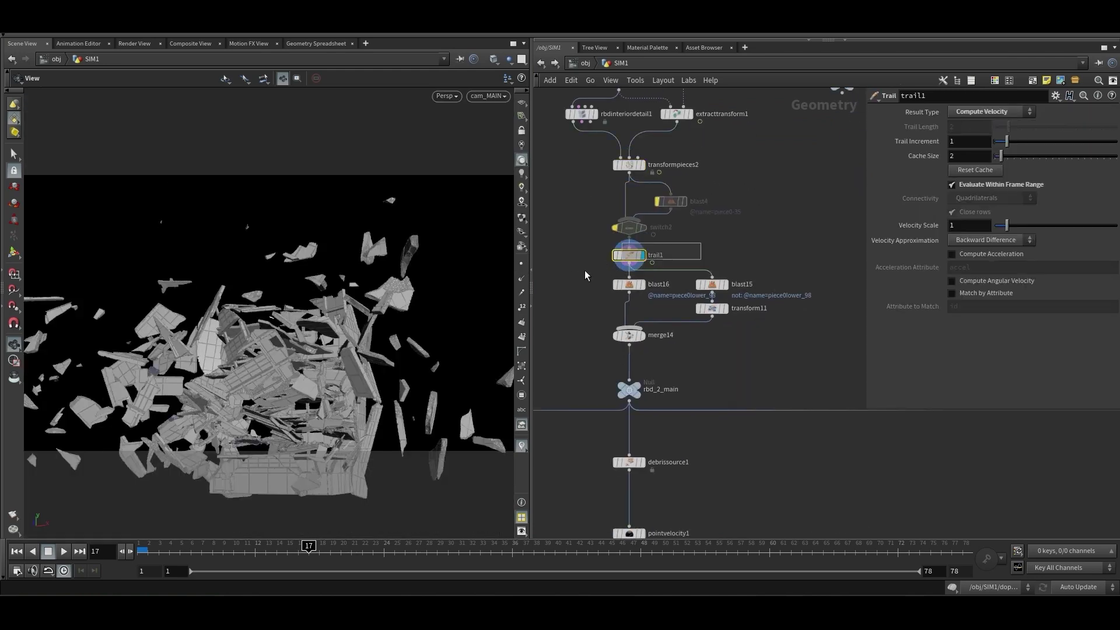
scroll(688, 385, up, 2)
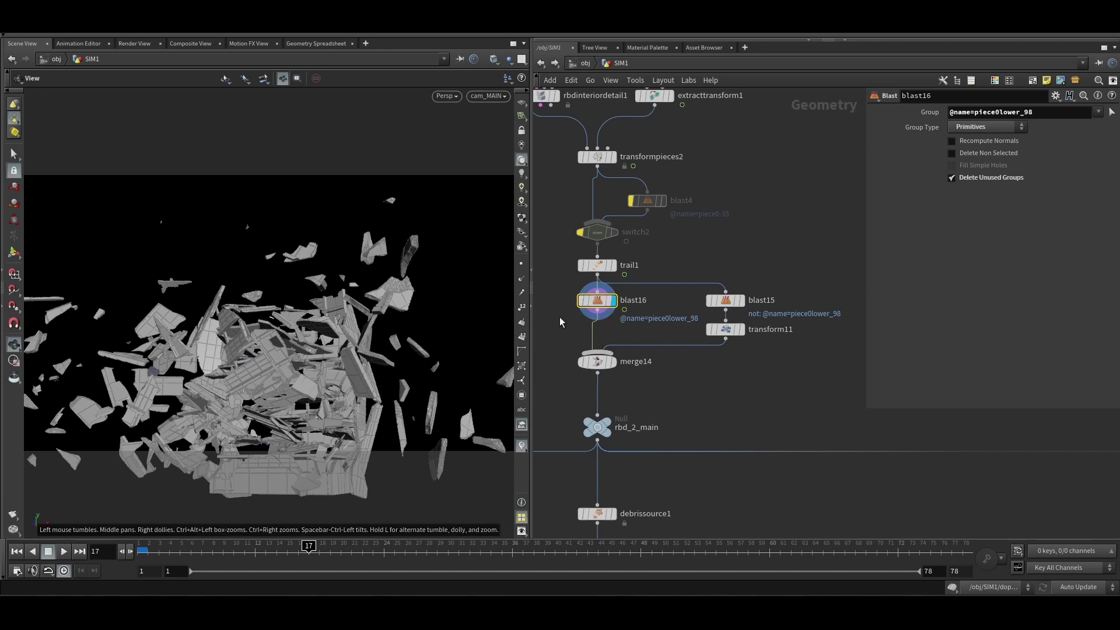
Select blast15 and then transform11 to show how the isolated piece is extracted and moved
click(726, 300)
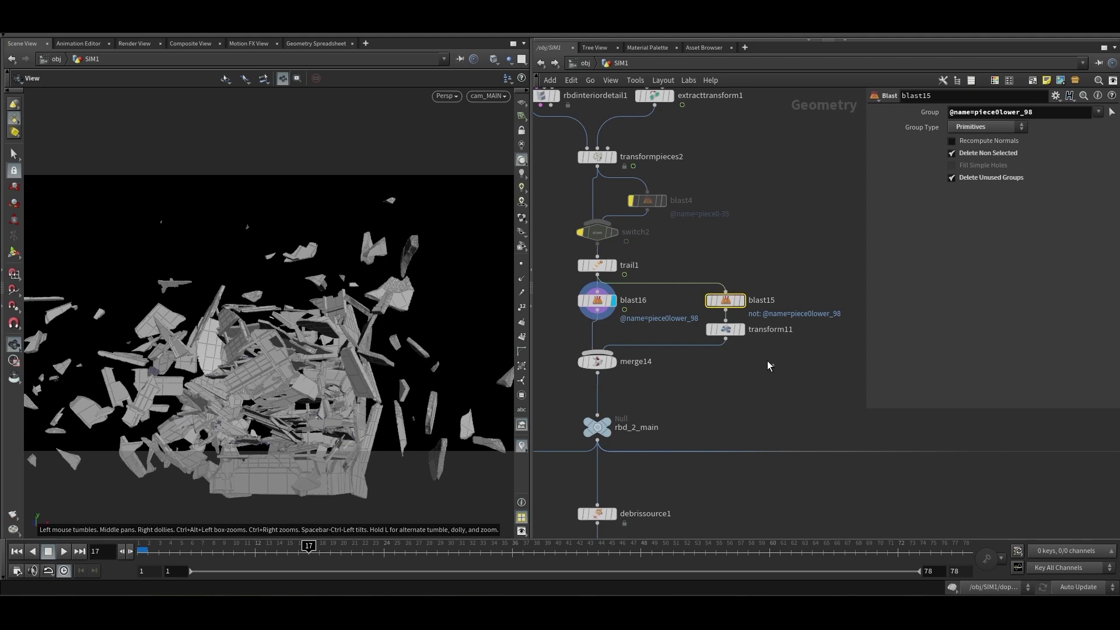
drag(775, 360, 706, 326)
middle_drag(684, 382, 700, 373)
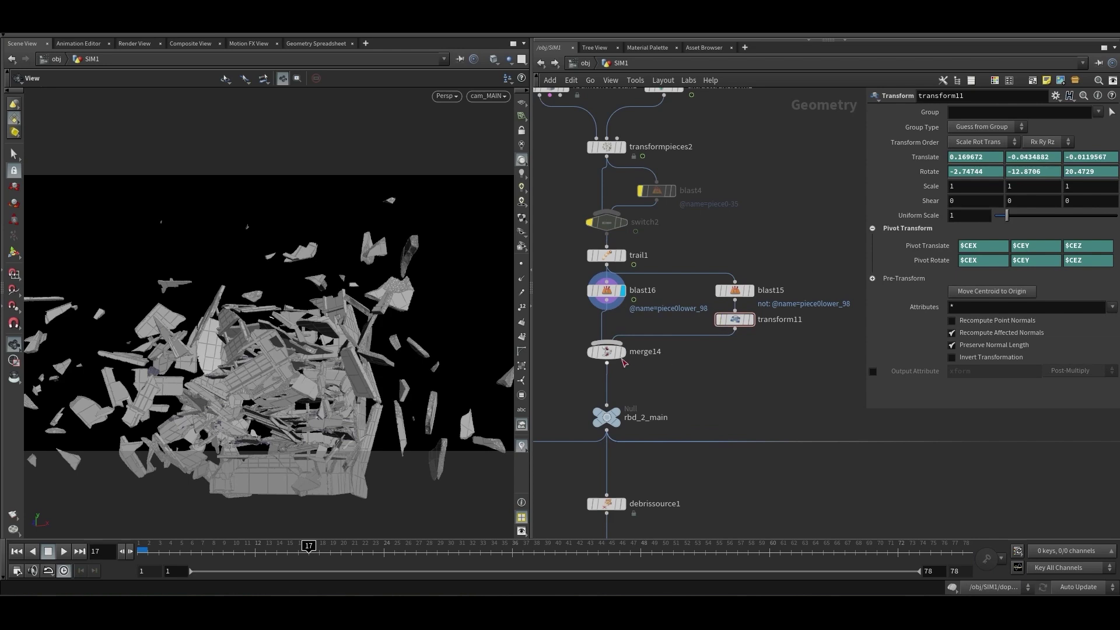
Display merge14 and then the rbd_2_main null at the end of the bottom part chain
drag(601, 353, 595, 370)
middle_drag(678, 386, 667, 328)
scroll(667, 328, down, 2)
scroll(671, 323, up, 2)
scroll(672, 320, down, 1)
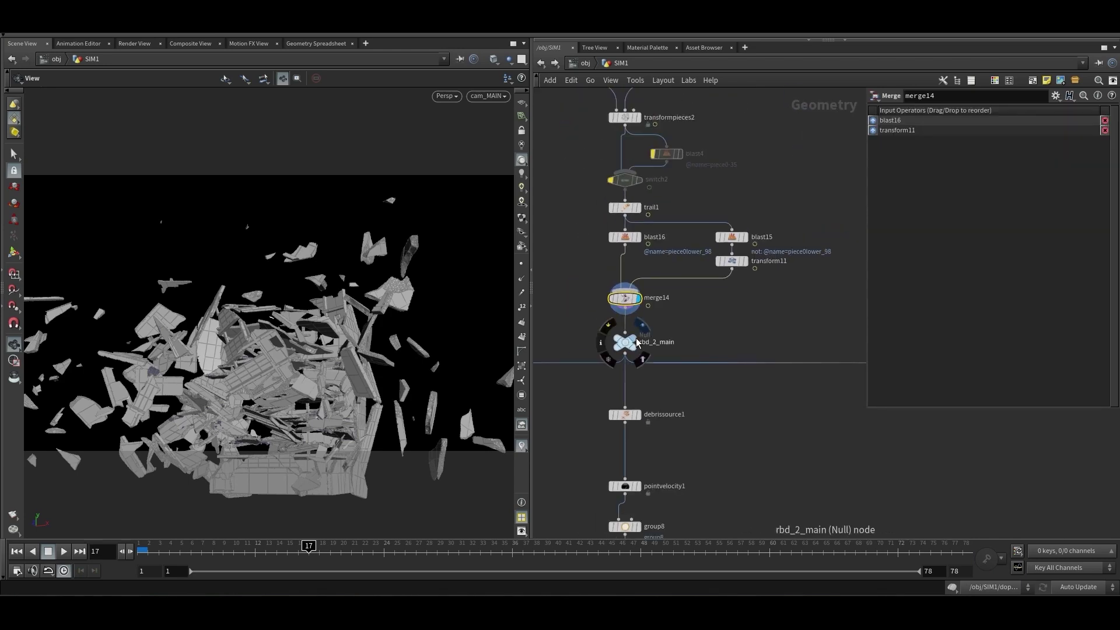
drag(699, 357, 611, 328)
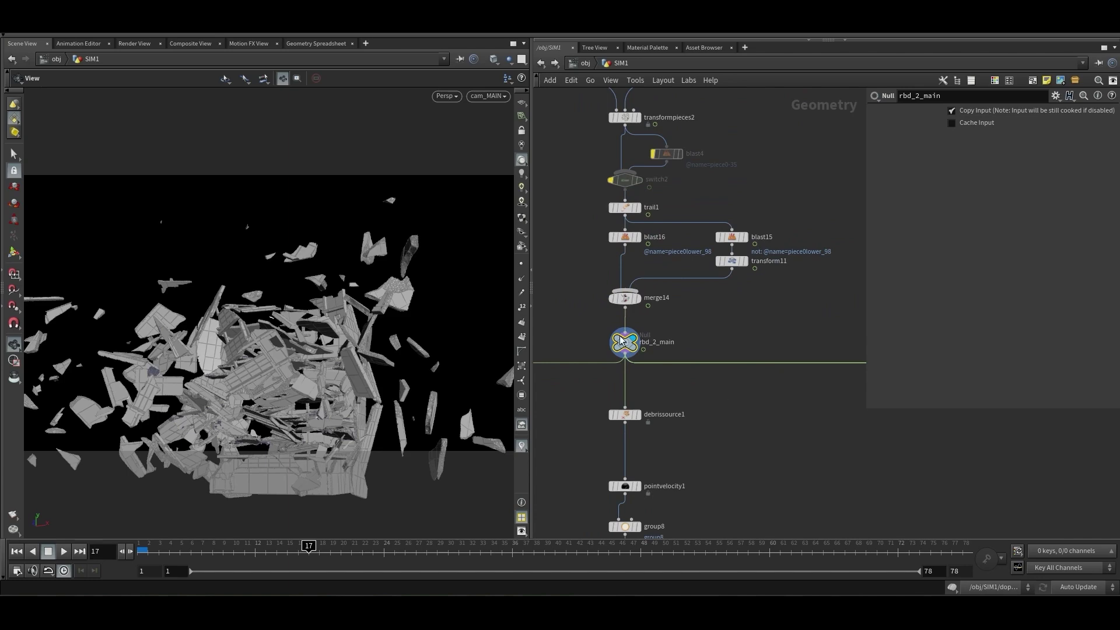
Widen the network pane and bring the Top part Dop import nodes into close view
scroll(585, 337, down, 6)
middle_drag(664, 346, 815, 385)
scroll(737, 366, down, 1)
middle_drag(736, 365, 729, 401)
scroll(728, 376, up, 1)
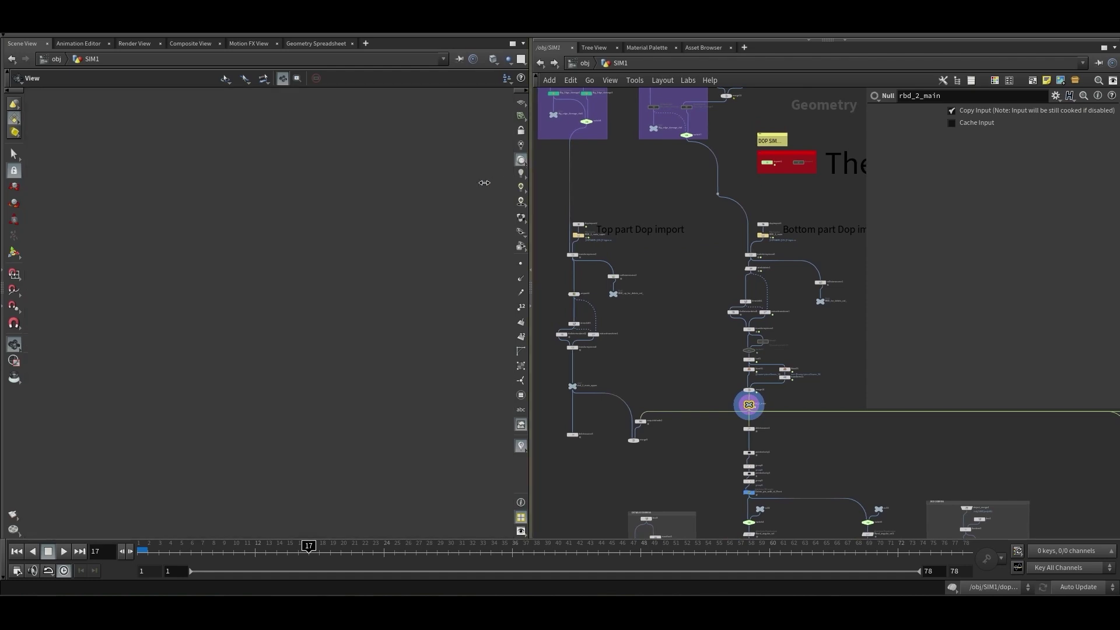
drag(530, 169, 469, 170)
scroll(577, 219, up, 2)
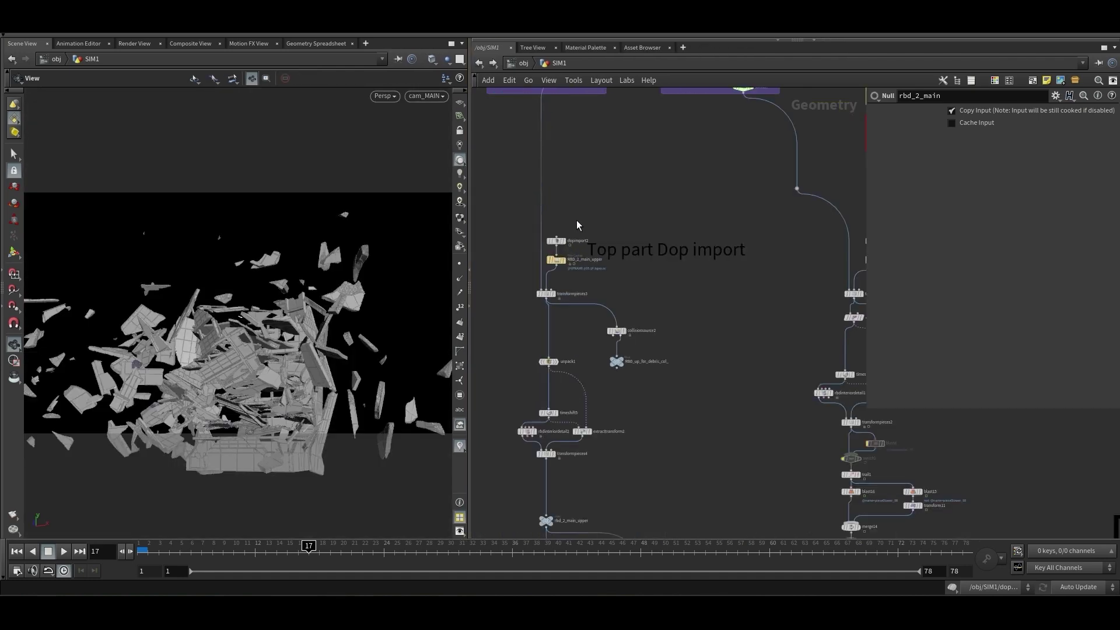
Display and select the RBD_2_main_upper file cache to show the cached top part import and its settings
scroll(578, 226, up, 3)
middle_drag(582, 226, 620, 212)
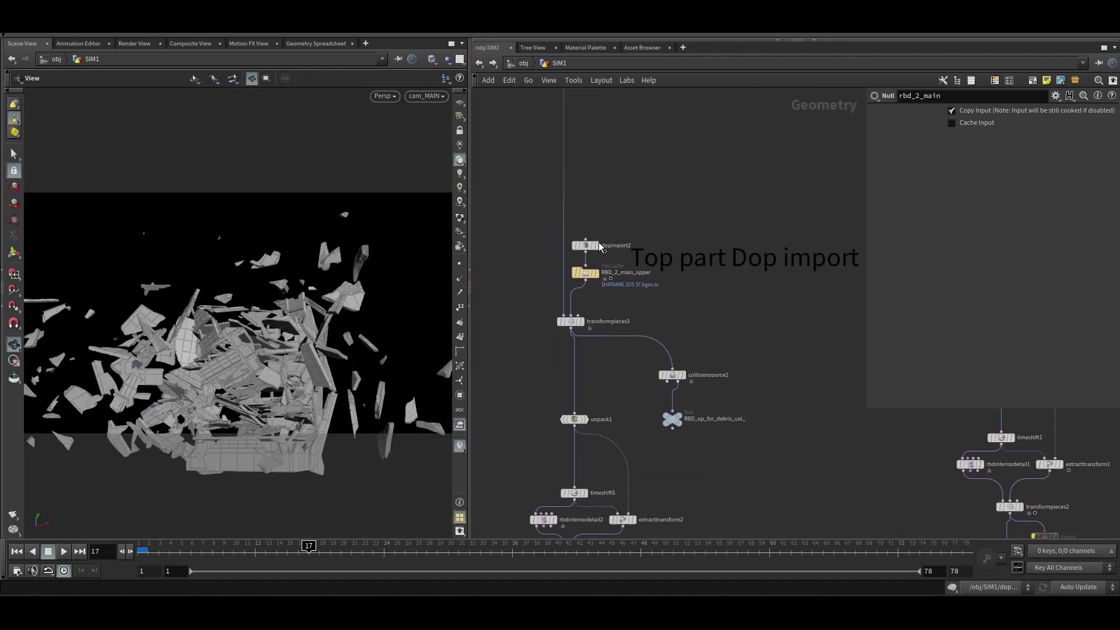
scroll(597, 243, up, 2)
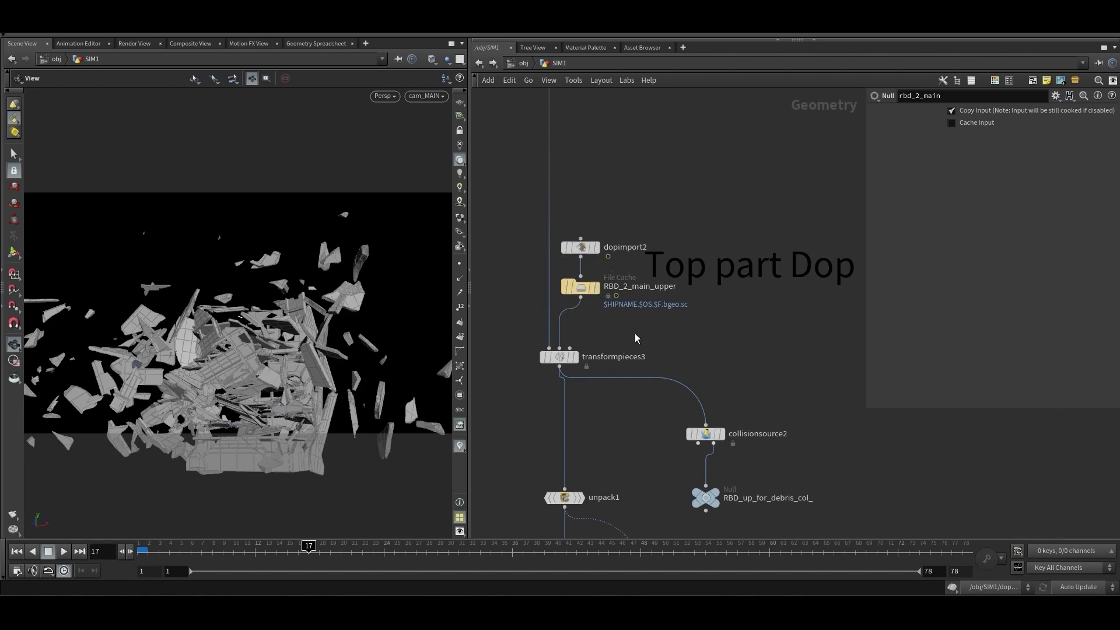
click(593, 290)
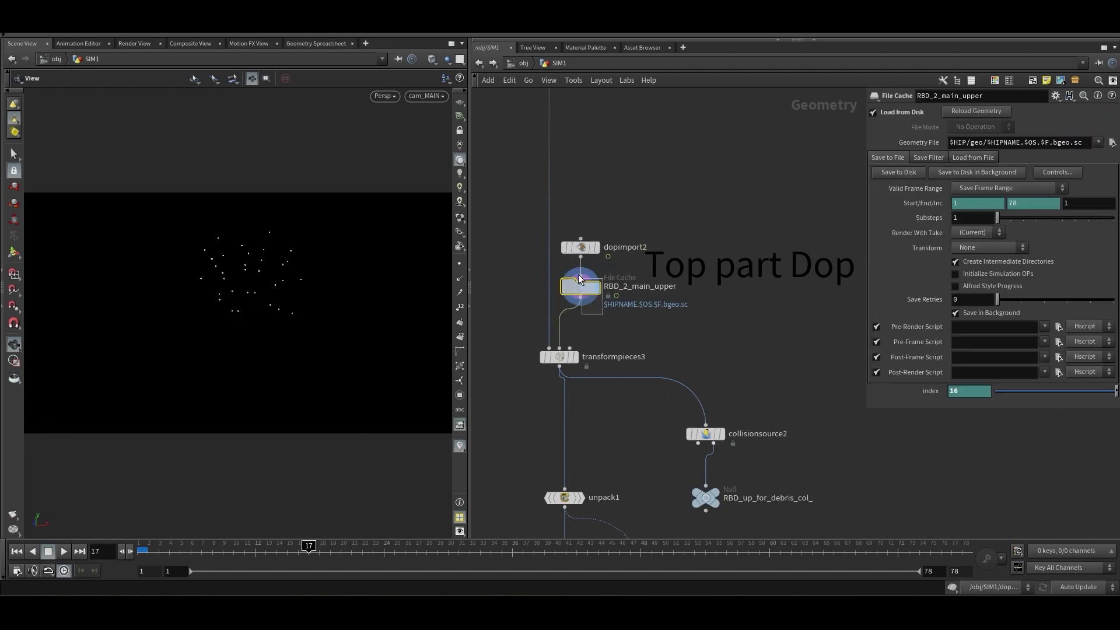
Display the switch ending the low-res pieces chain that feeds the top part's transformpieces3
scroll(579, 247, down, 3)
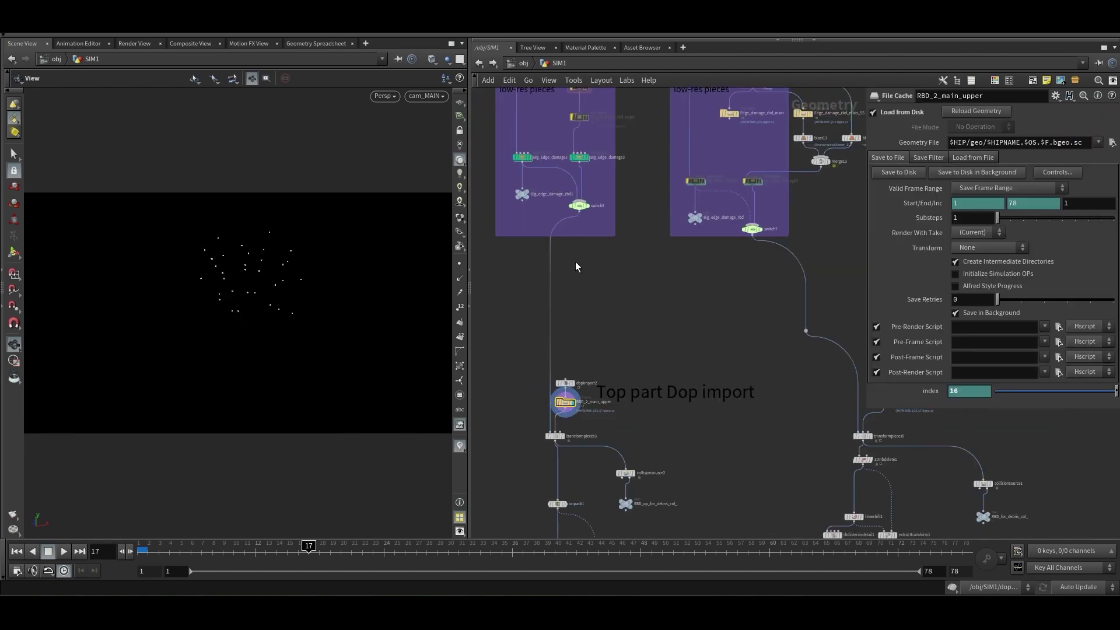
scroll(580, 263, up, 2)
mouse_move(604, 184)
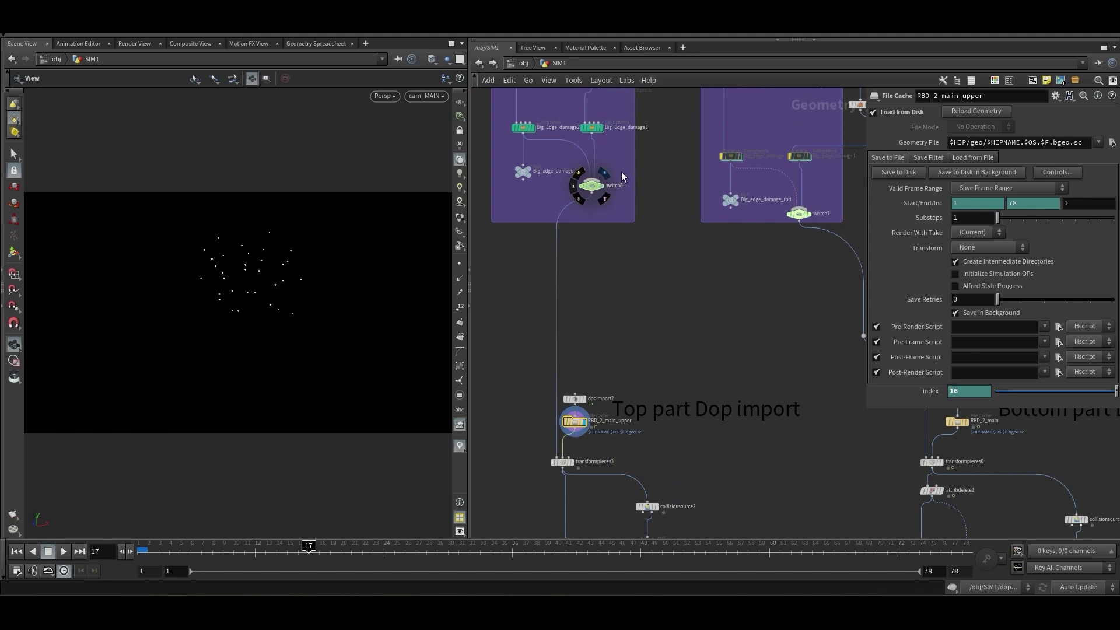
middle_drag(641, 275, 605, 218)
scroll(583, 346, up, 3)
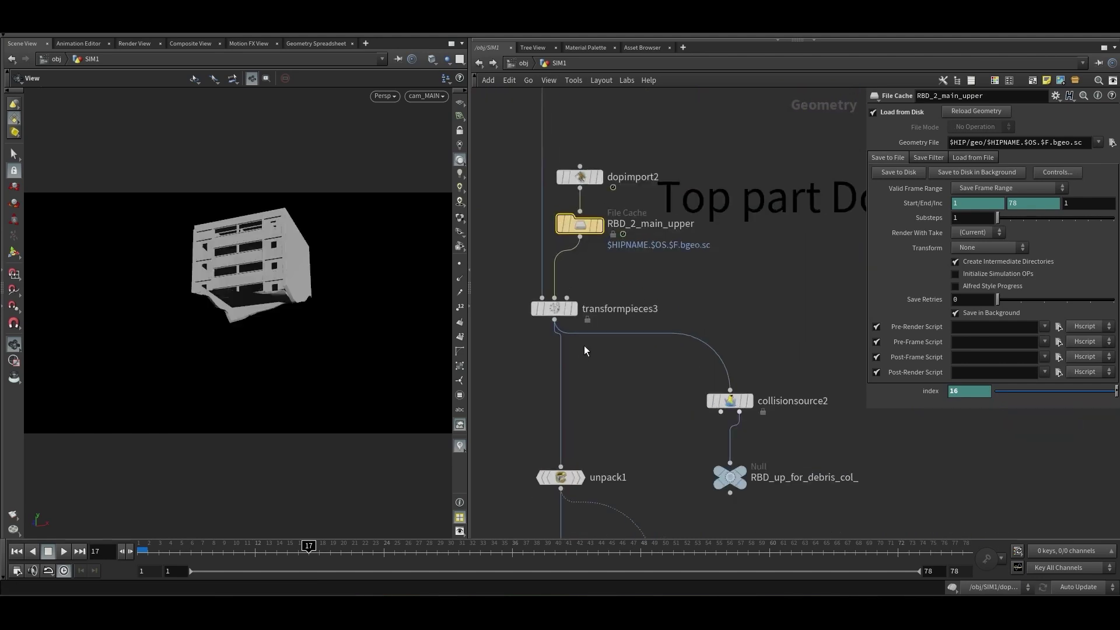
Display transformpieces3 and then unpack1 to show how the upper building pieces are transformed and unpacked
click(575, 305)
scroll(605, 382, down, 2)
middle_drag(605, 382, 600, 240)
scroll(595, 286, down, 2)
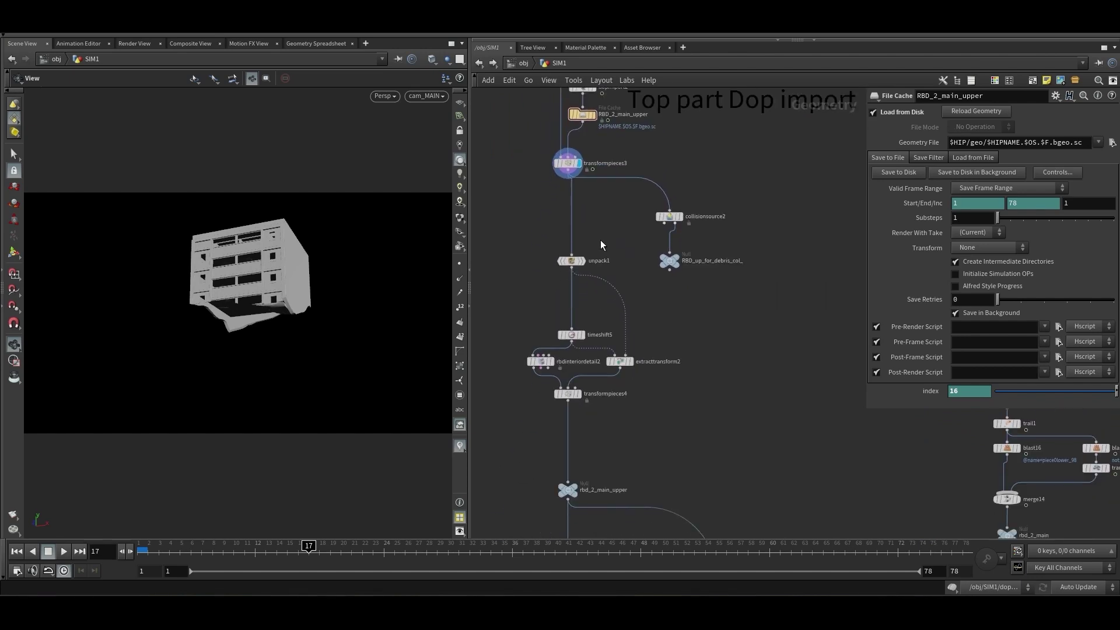
click(583, 261)
Display and select the RBD_up_for_debris_col_ null at the end of the top part's collision source branch
scroll(633, 285, down, 5)
scroll(620, 297, up, 5)
middle_drag(675, 314, 591, 311)
scroll(638, 251, up, 1)
scroll(628, 260, down, 1)
click(607, 295)
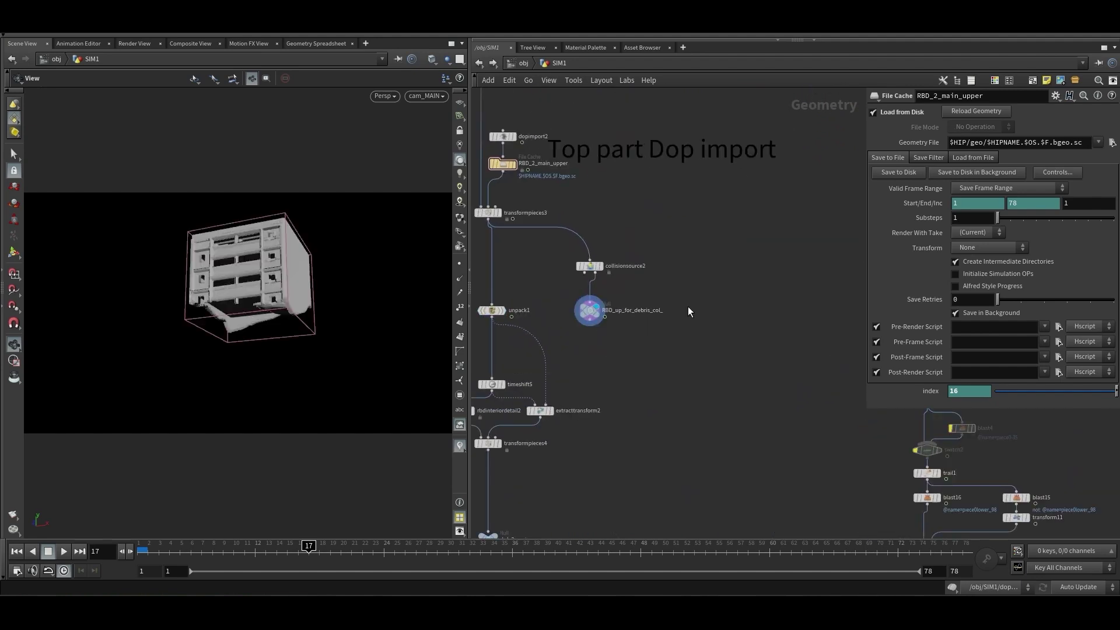
drag(583, 332, 587, 332)
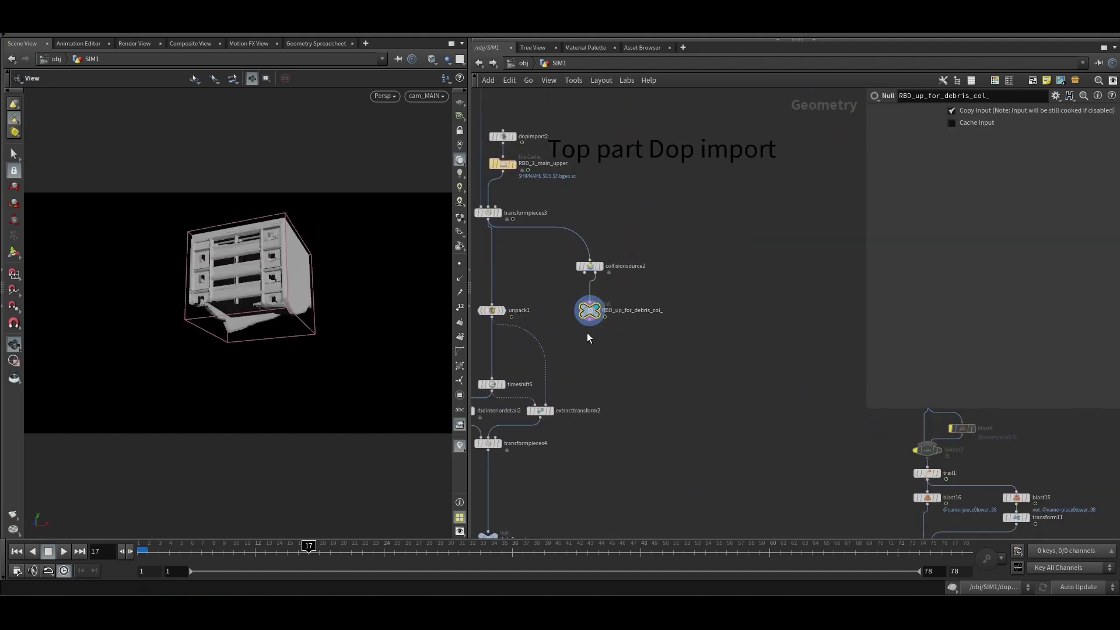
Bring the complete top part and bottom part Dop import chains into view together
scroll(699, 383, down, 3)
middle_drag(698, 382, 594, 371)
middle_drag(535, 348, 590, 347)
scroll(579, 344, down, 1)
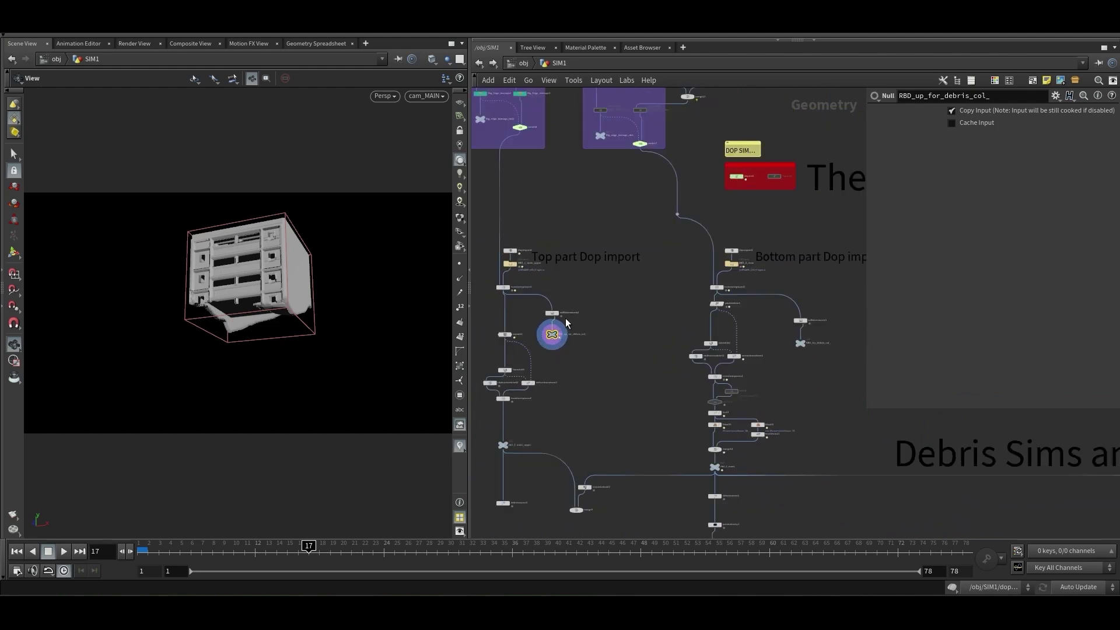
Examine the RBD_up_for_debris_col_ null of the top part and display the bottom part's RBD_for_debris_col_ collision geometry
scroll(554, 336, up, 2)
scroll(554, 334, up, 2)
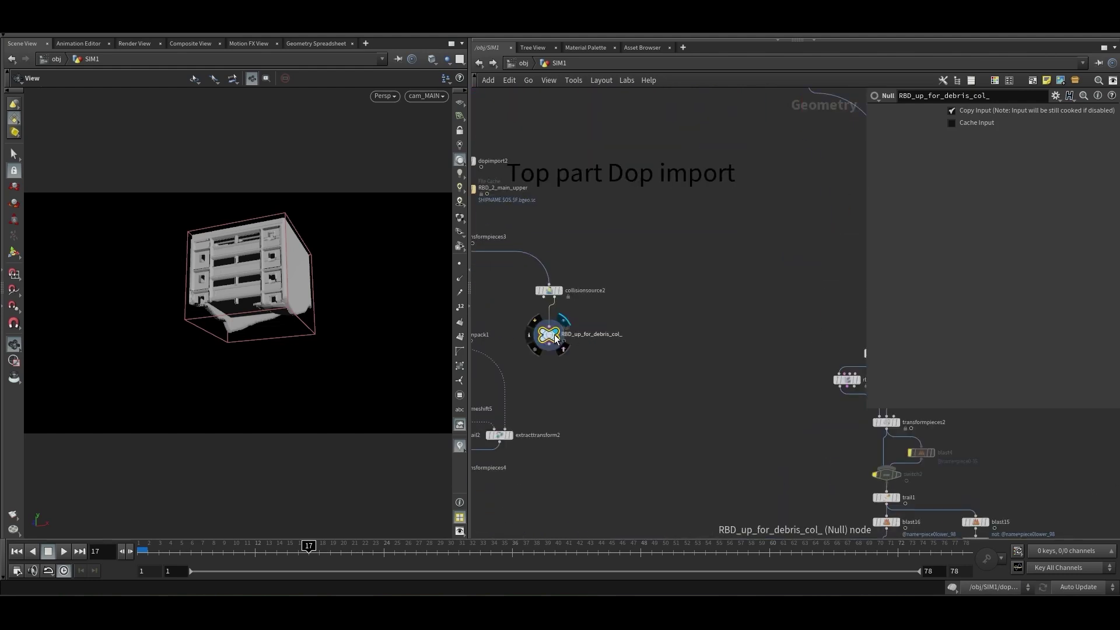
scroll(635, 368, down, 2)
scroll(630, 367, up, 3)
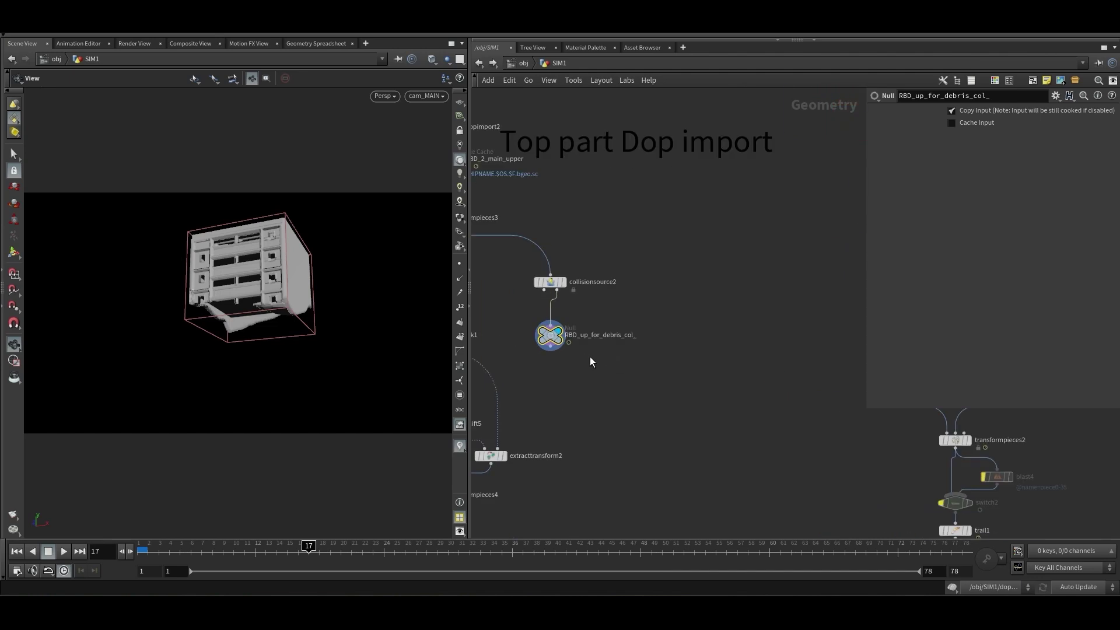
scroll(590, 356, down, 2)
middle_drag(907, 410, 687, 402)
scroll(678, 373, up, 2)
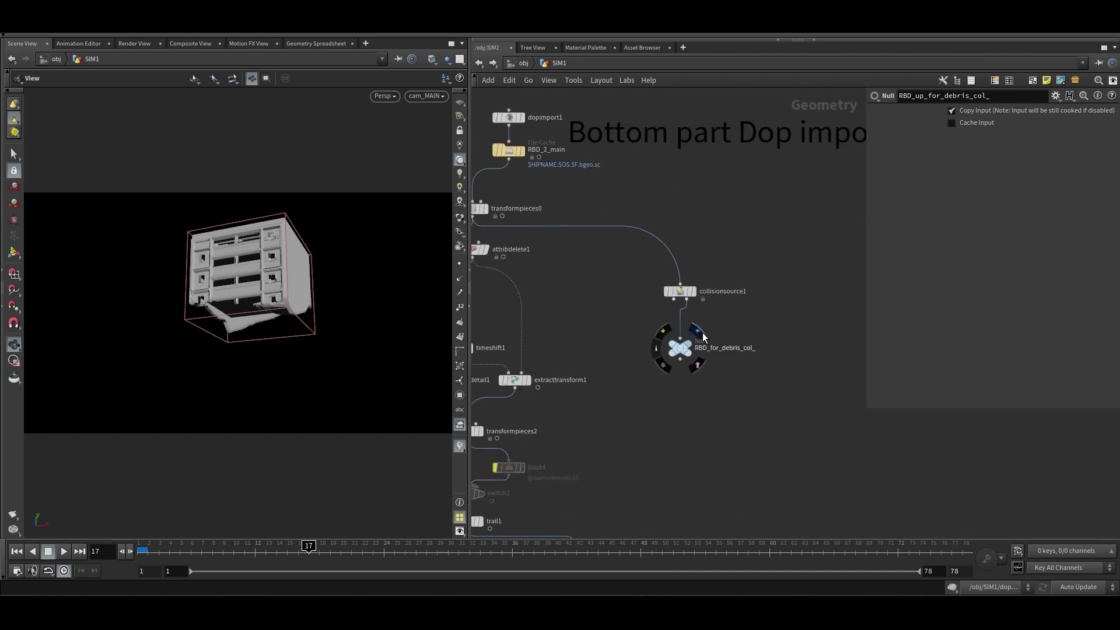
click(665, 366)
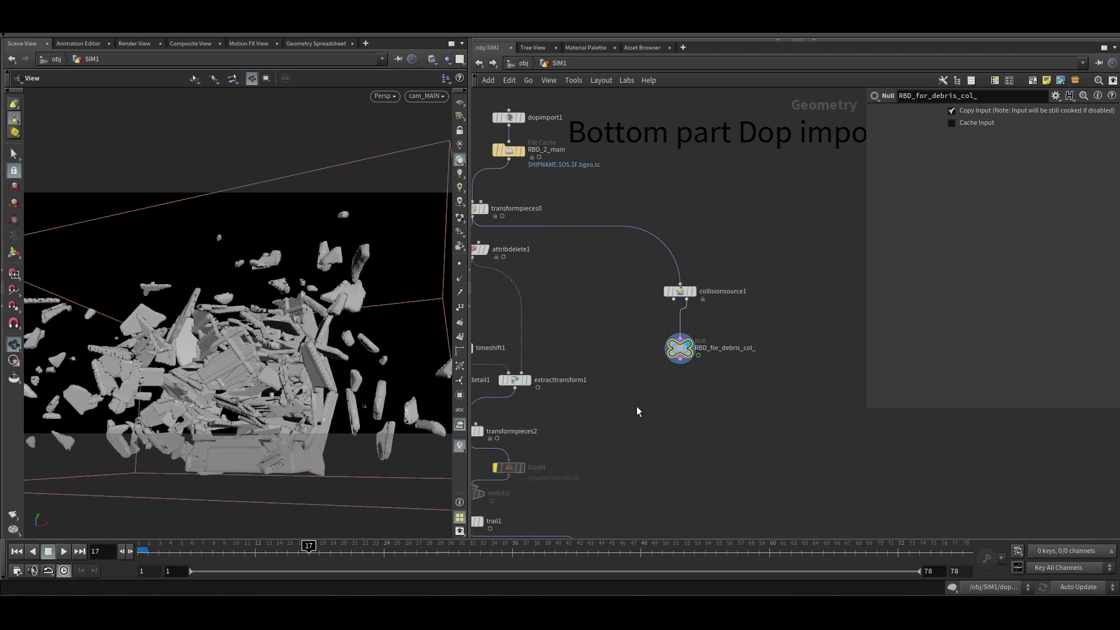
Display the output of unpack1 in the top part import chain and follow the chain down to rbd_2_main_upper
scroll(635, 408, down, 5)
middle_drag(576, 368, 640, 355)
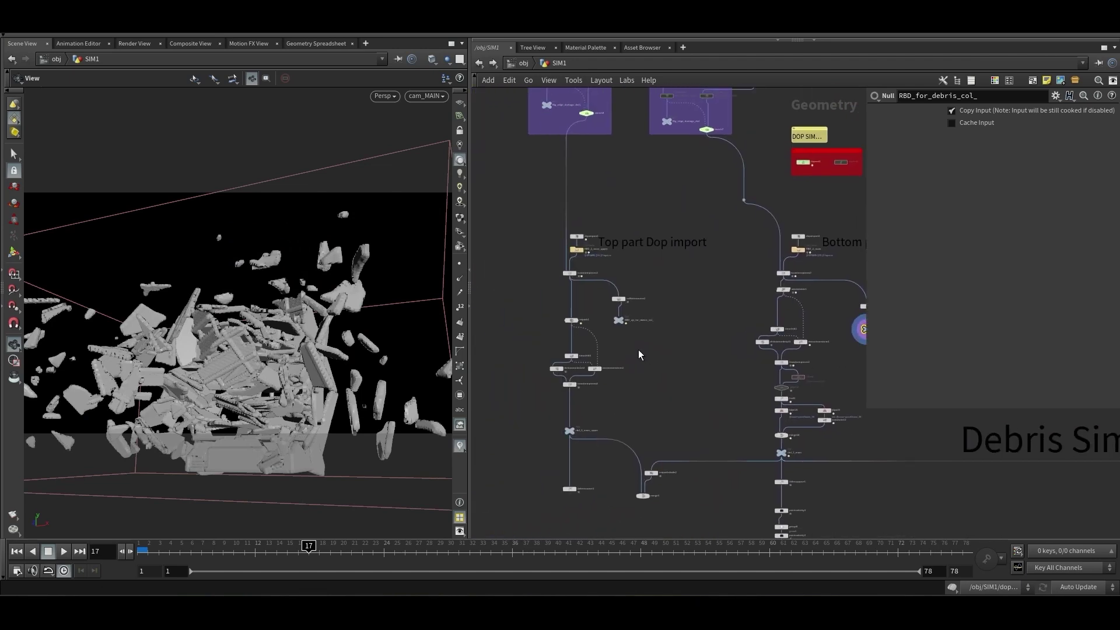
scroll(616, 348, up, 5)
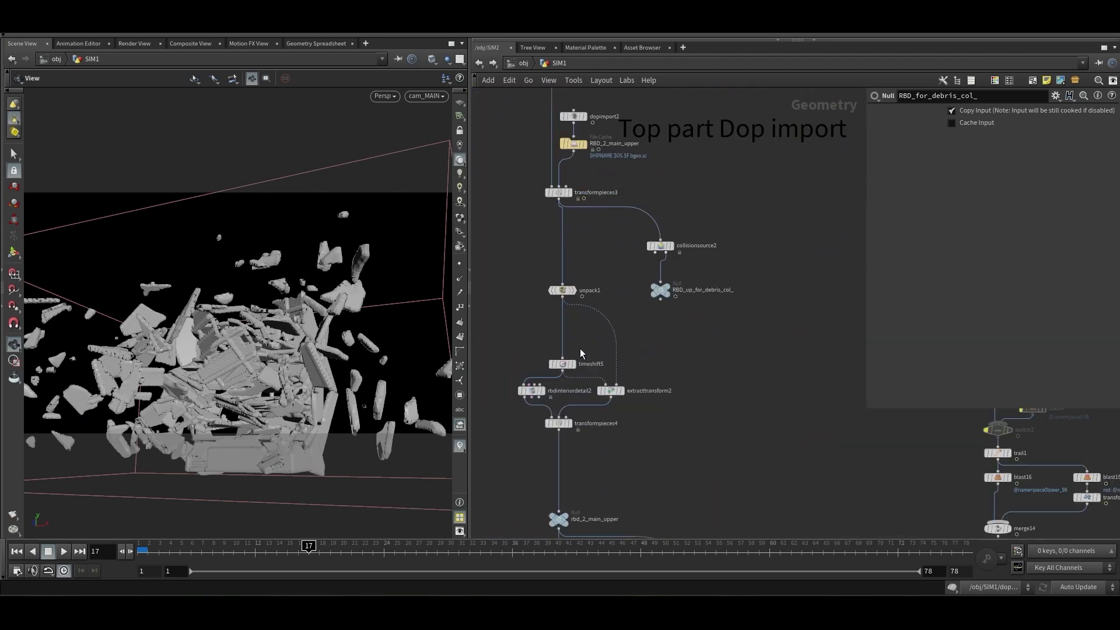
middle_drag(583, 340, 605, 300)
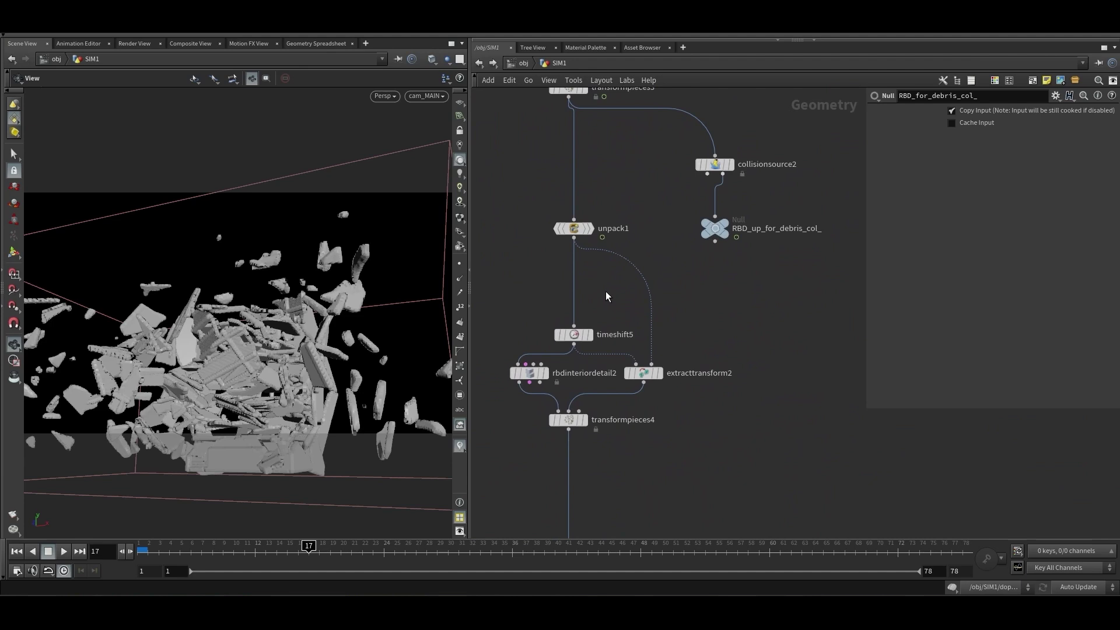
click(593, 227)
scroll(651, 191, down, 1)
middle_drag(651, 189, 628, 272)
scroll(582, 373, down, 1)
middle_drag(582, 382, 601, 257)
scroll(607, 345, up, 1)
middle_drag(607, 345, 591, 298)
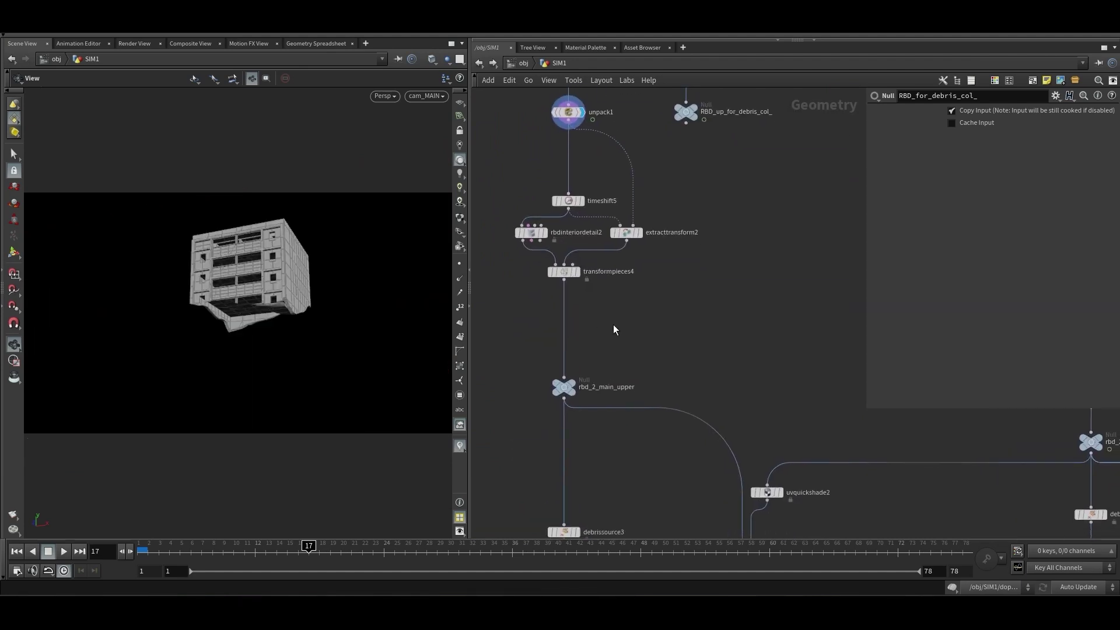
Select the top part's nodes from timeshift5 to transformpieces4 and display the rbd_2_main_upper null
drag(693, 166, 523, 290)
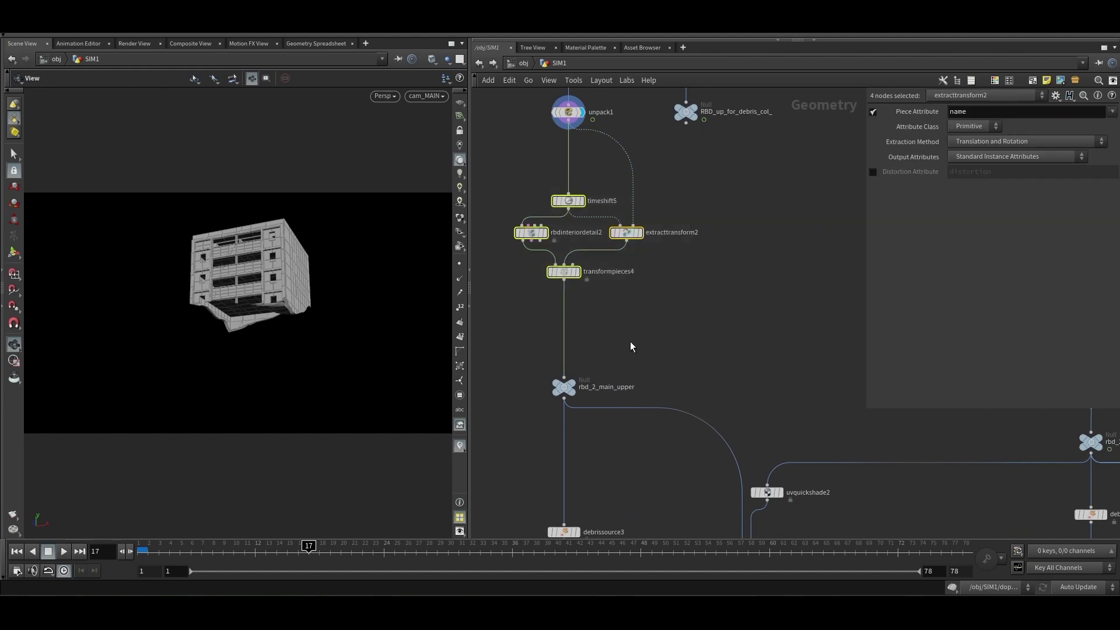
scroll(630, 341, down, 1)
middle_drag(617, 415, 651, 376)
scroll(605, 325, down, 2)
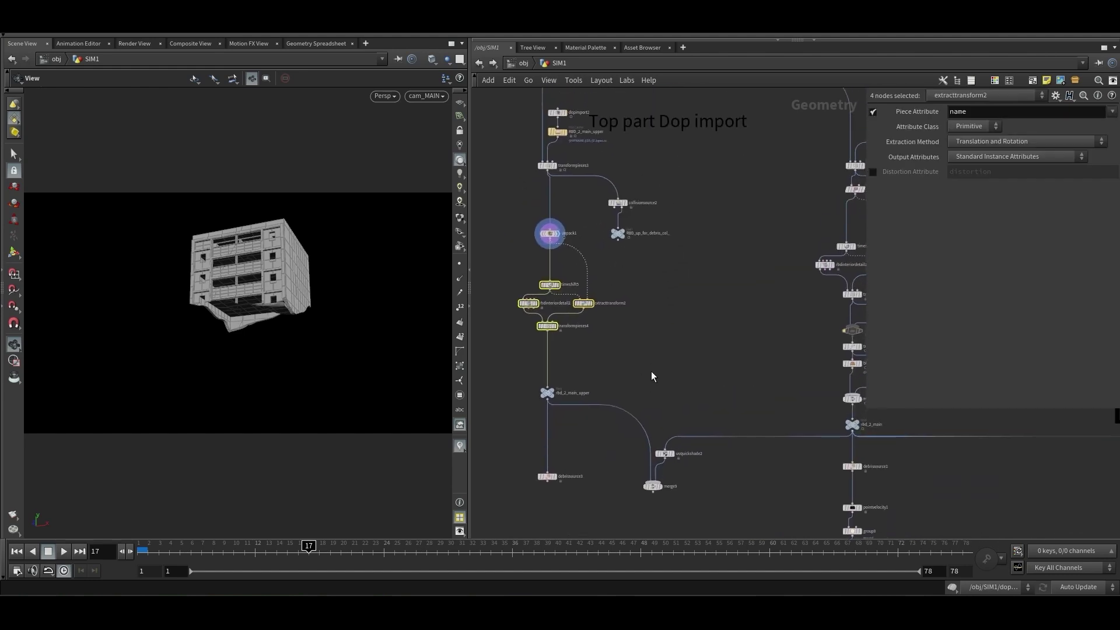
scroll(549, 391, up, 1)
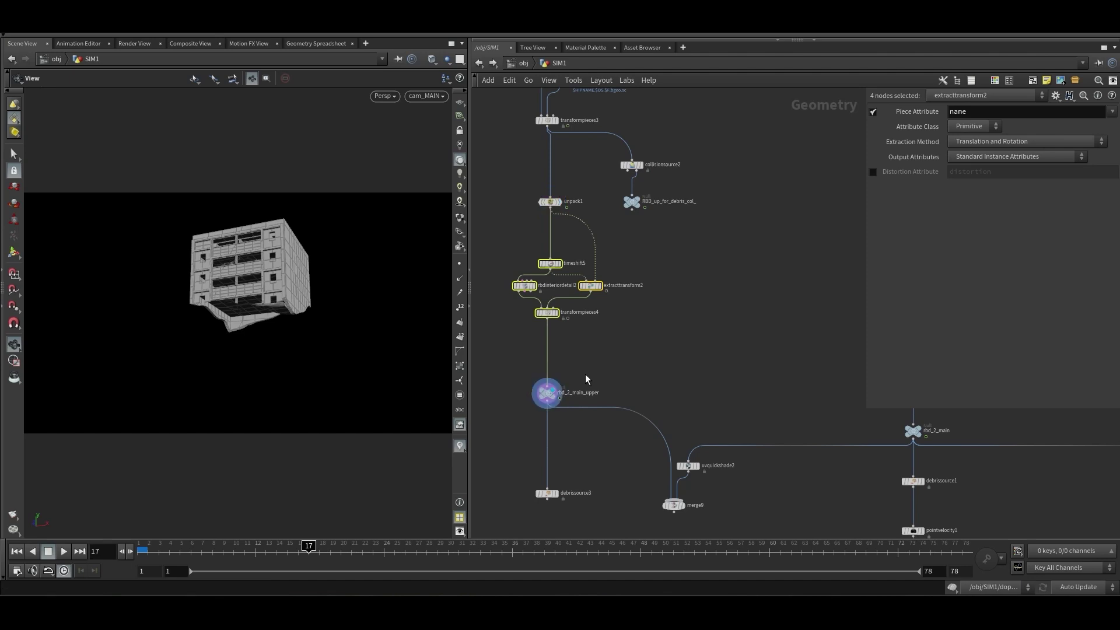
scroll(700, 467, down, 1)
middle_drag(765, 510, 621, 290)
scroll(570, 269, up, 4)
scroll(621, 290, down, 5)
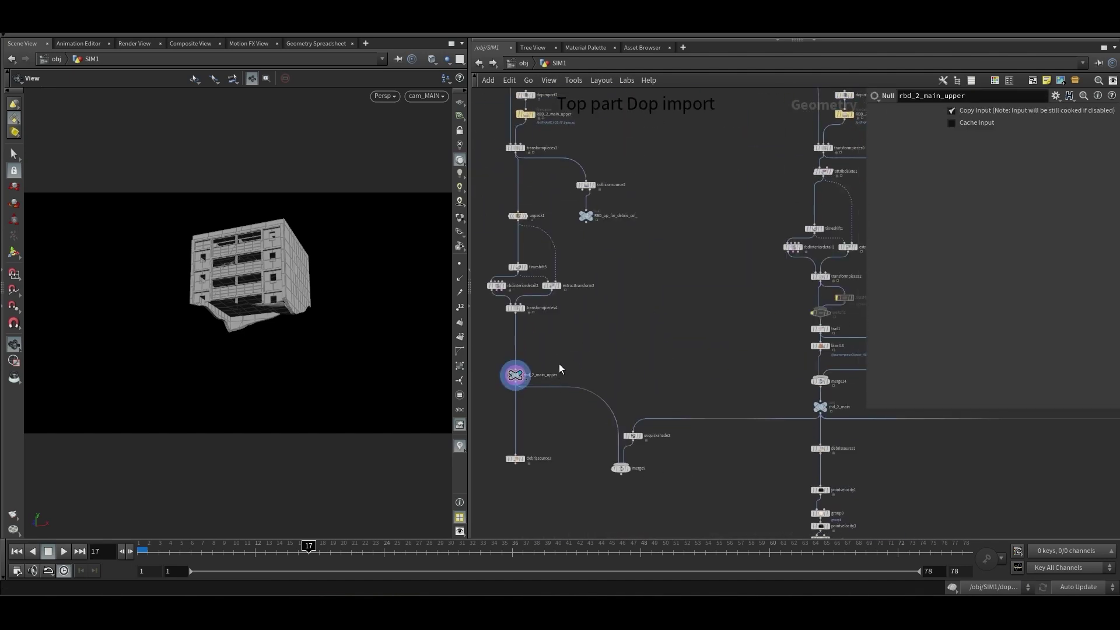
Inspect the rbd_2_main null and display merge9 to view the upper and lower building parts together
click(819, 406)
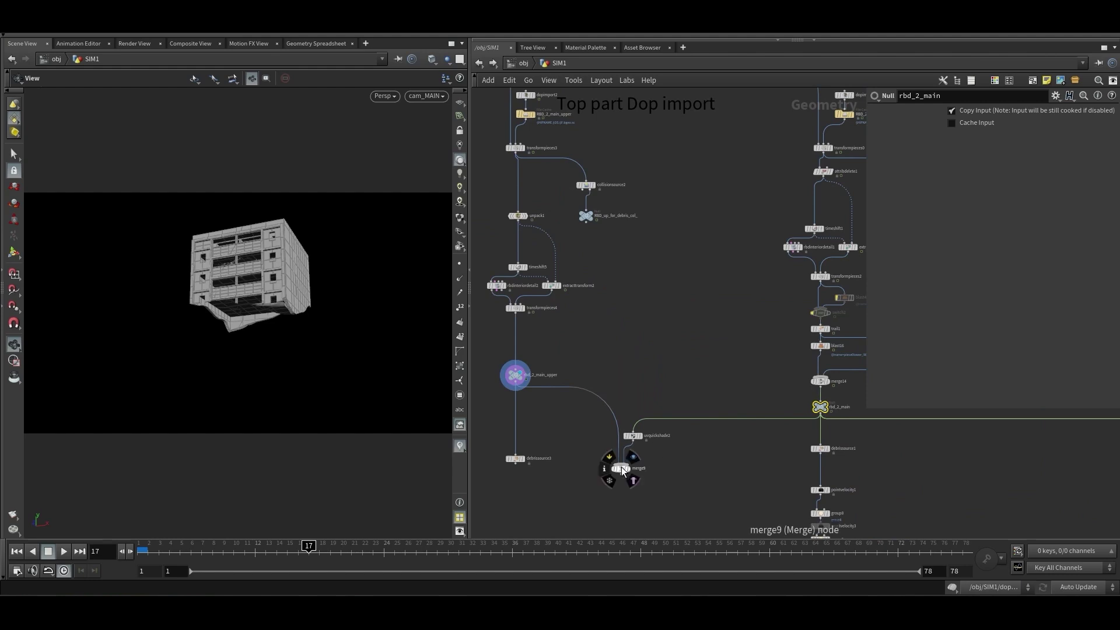
click(634, 459)
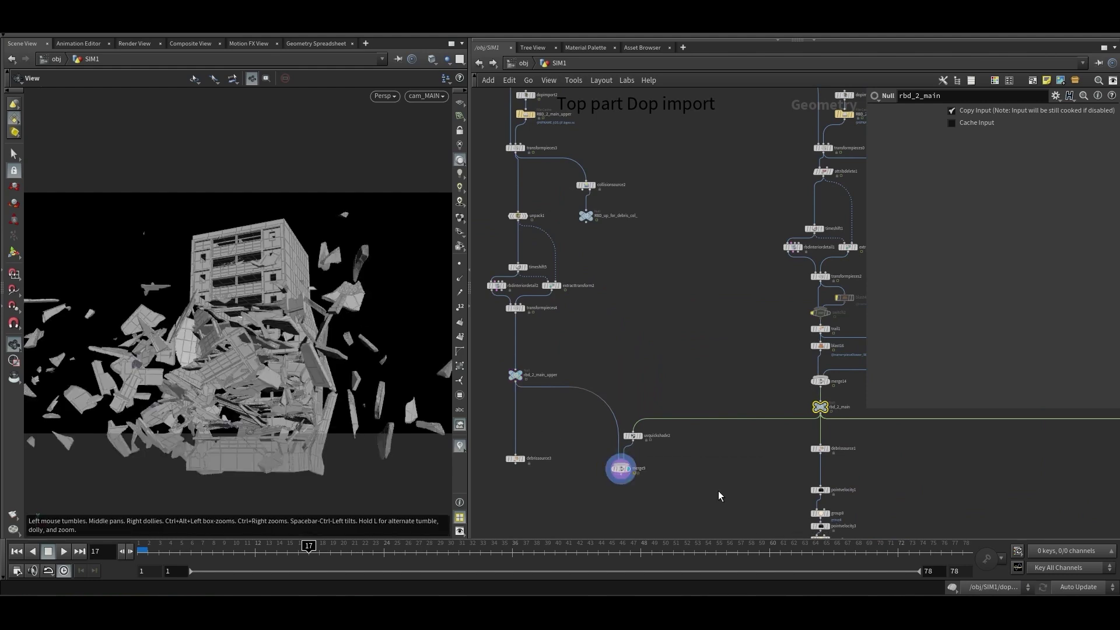
drag(607, 477, 608, 477)
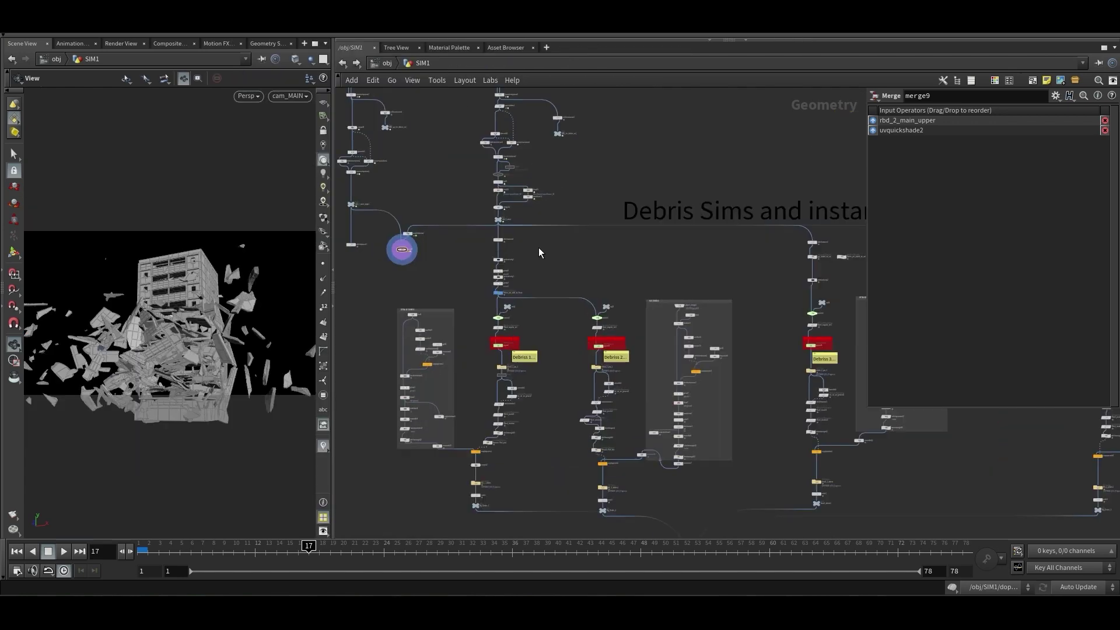
Display debrissource1 below rbd_2_main, show its parameters and scrub the timeline back to frame 8
scroll(494, 288, down, 5)
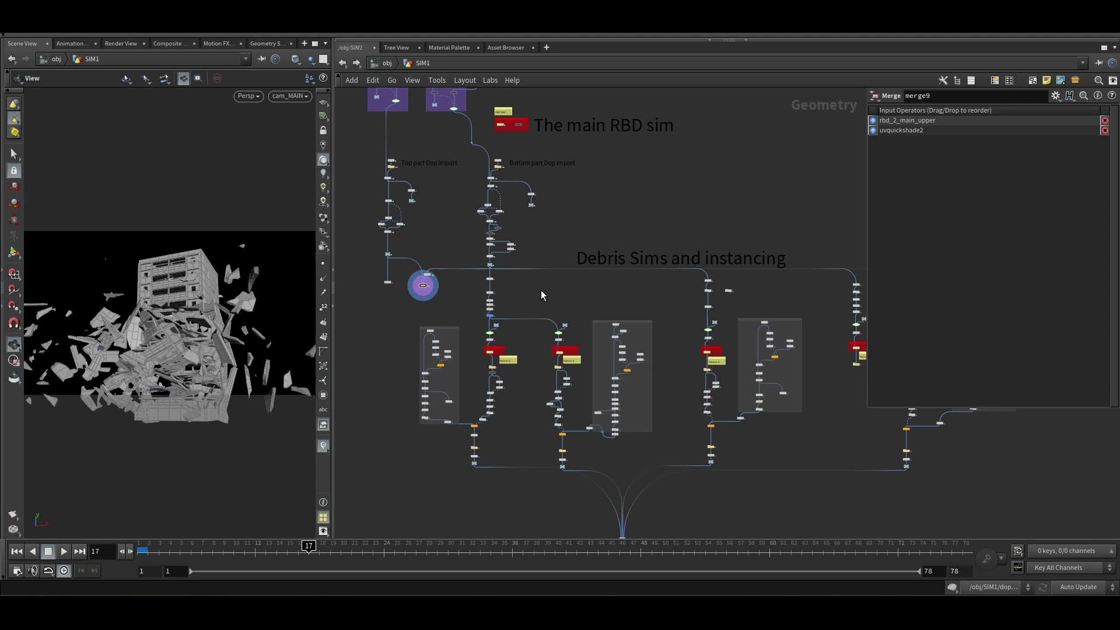
middle_drag(537, 290, 559, 317)
scroll(502, 270, up, 8)
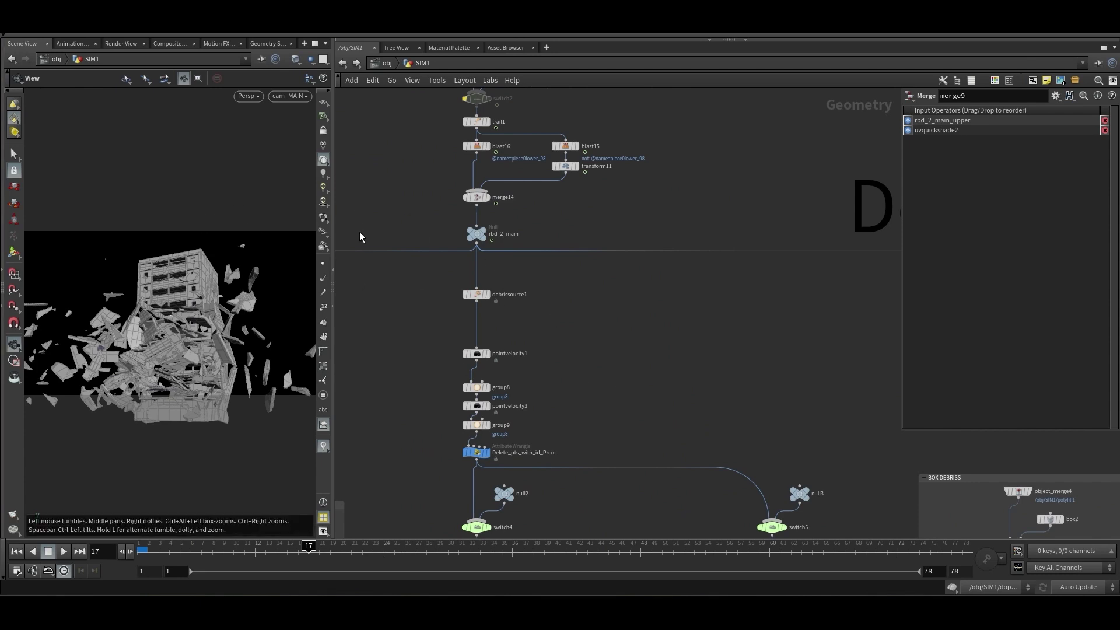
scroll(530, 330, up, 4)
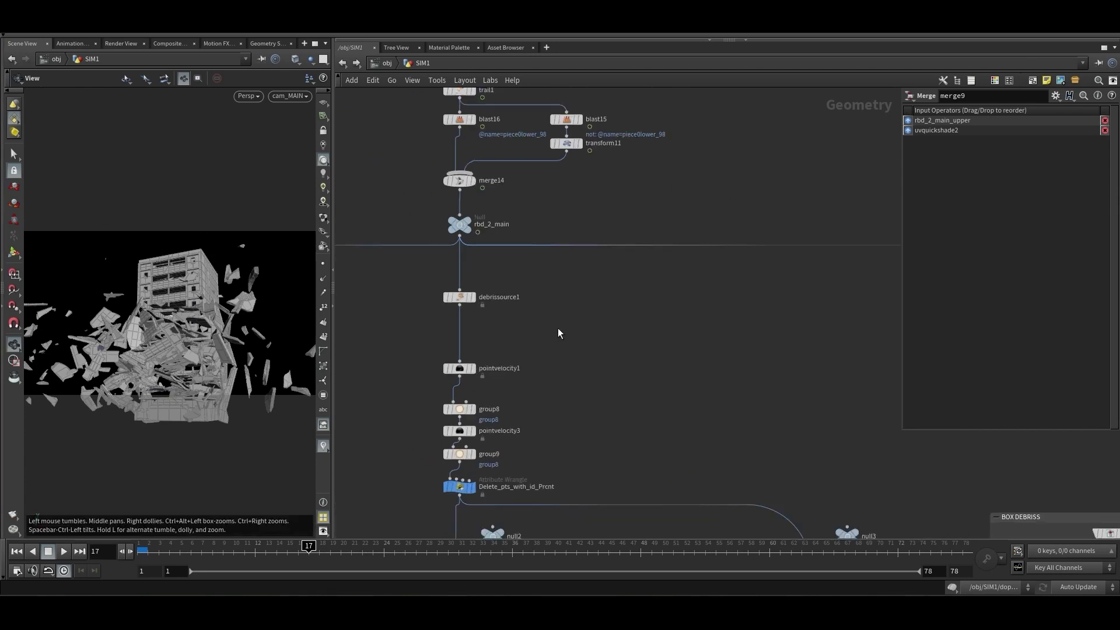
mouse_move(497, 318)
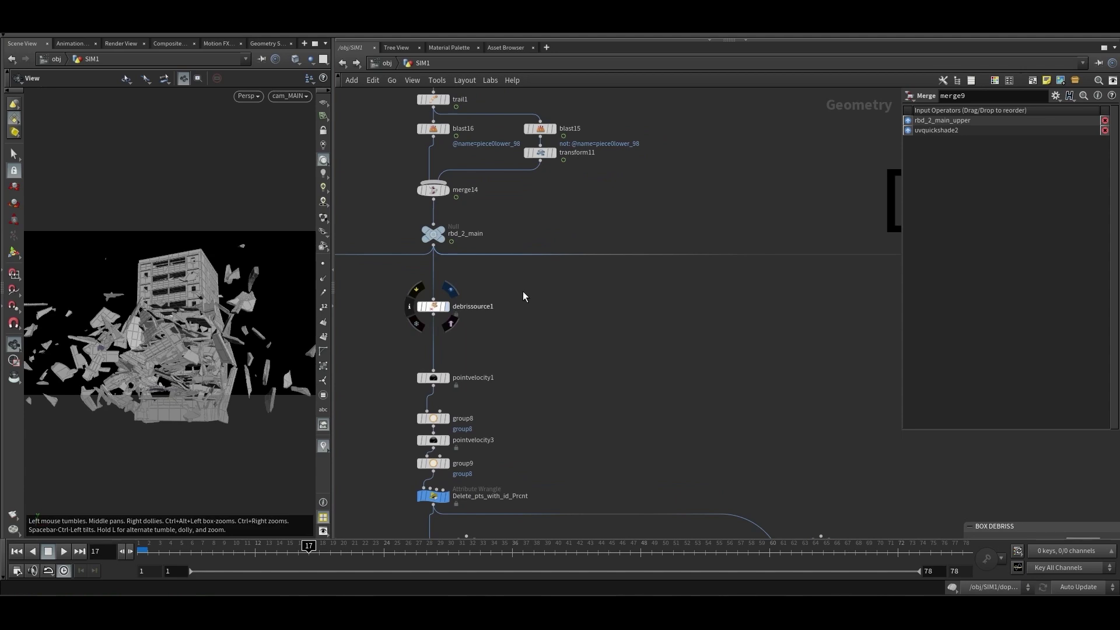
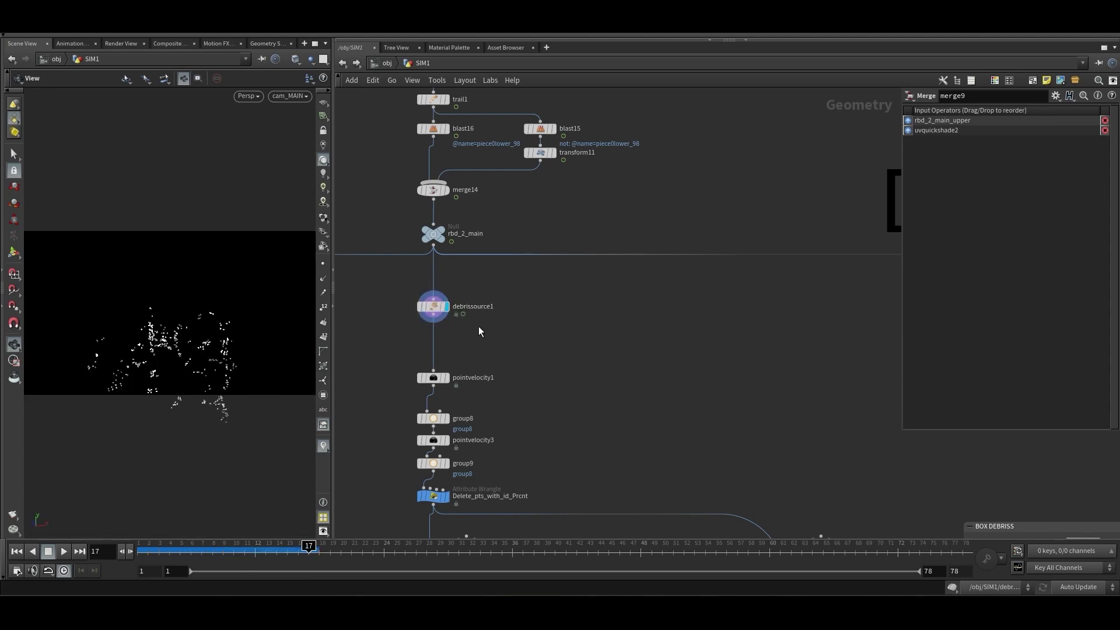
click(434, 306)
drag(306, 551, 212, 551)
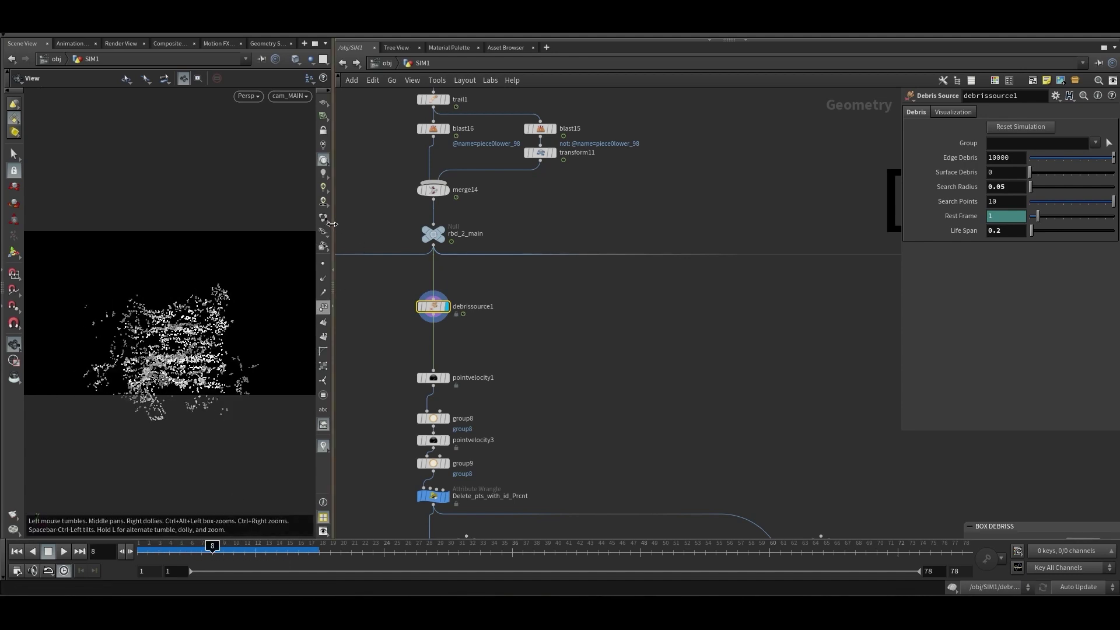
Enlarge the viewport beside the network and scrub the debrissource1 points, ending at frame 10
drag(333, 231, 439, 250)
scroll(528, 326, down, 2)
middle_drag(532, 327, 535, 164)
drag(215, 550, 169, 552)
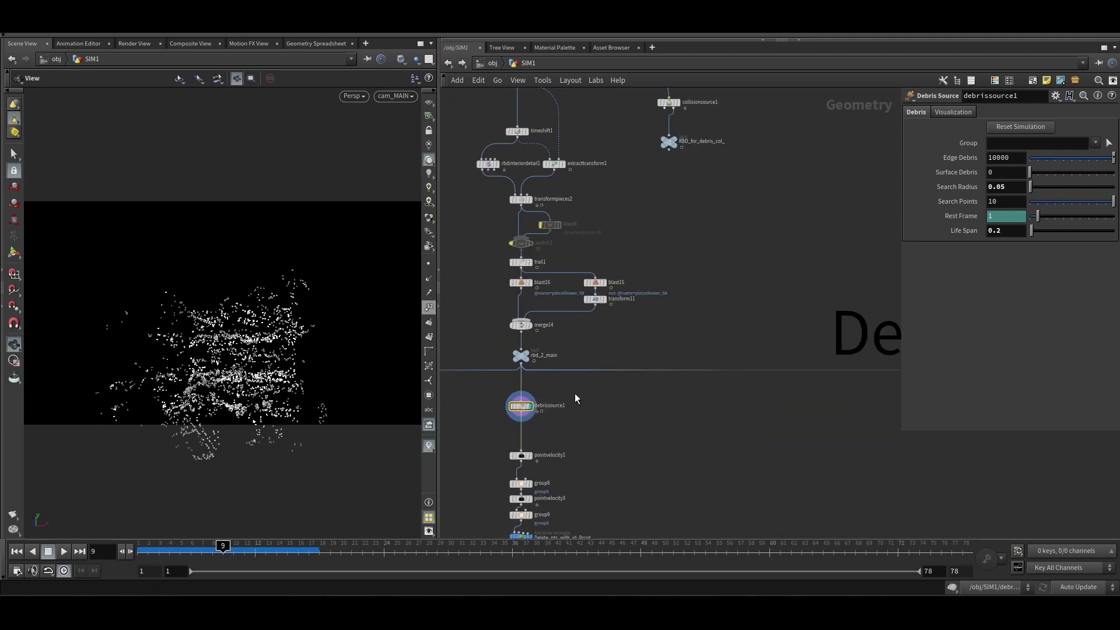
drag(516, 411, 517, 412)
drag(580, 395, 495, 426)
drag(584, 397, 519, 423)
mouse_move(226, 545)
mouse_down()
mouse_move(189, 544)
mouse_move(233, 545)
mouse_up()
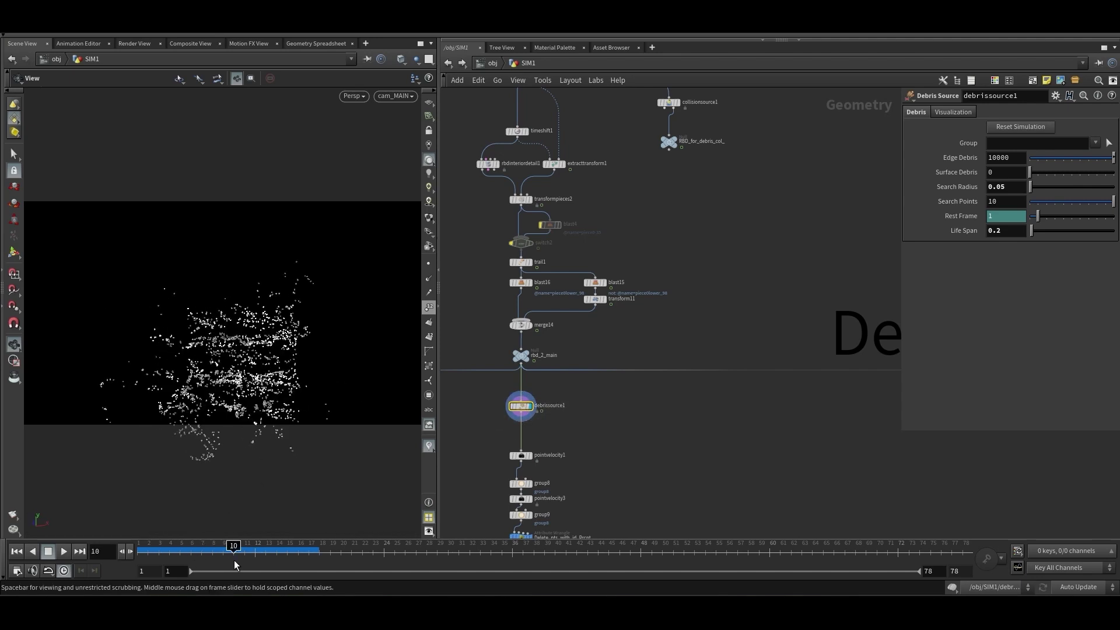
Check the parameters of transformpieces2 and return to those of debrissource1
click(520, 200)
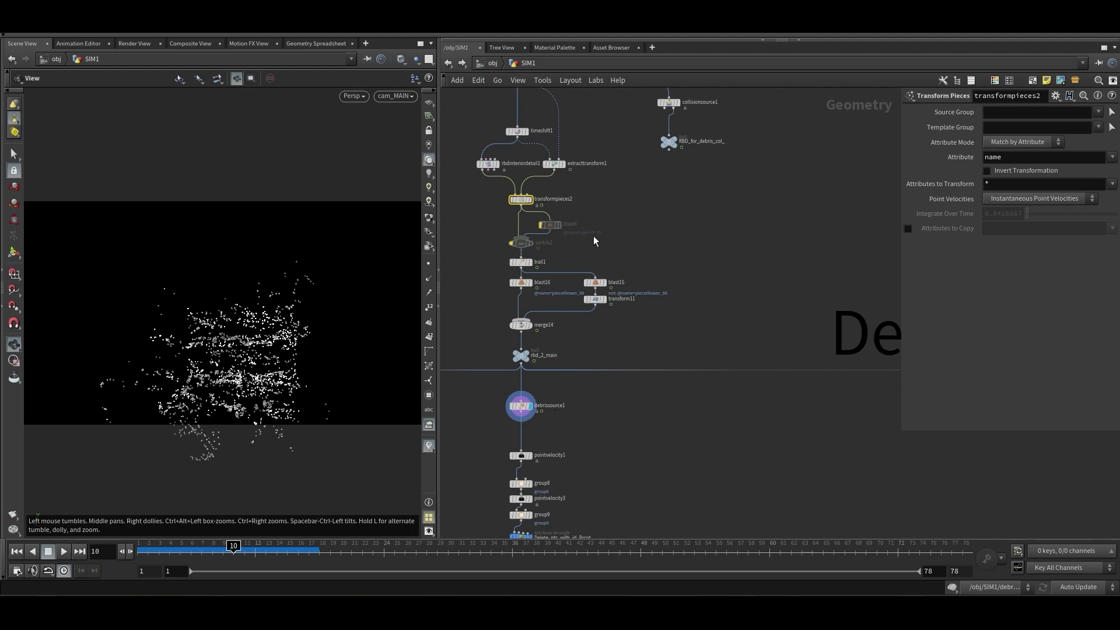
click(521, 407)
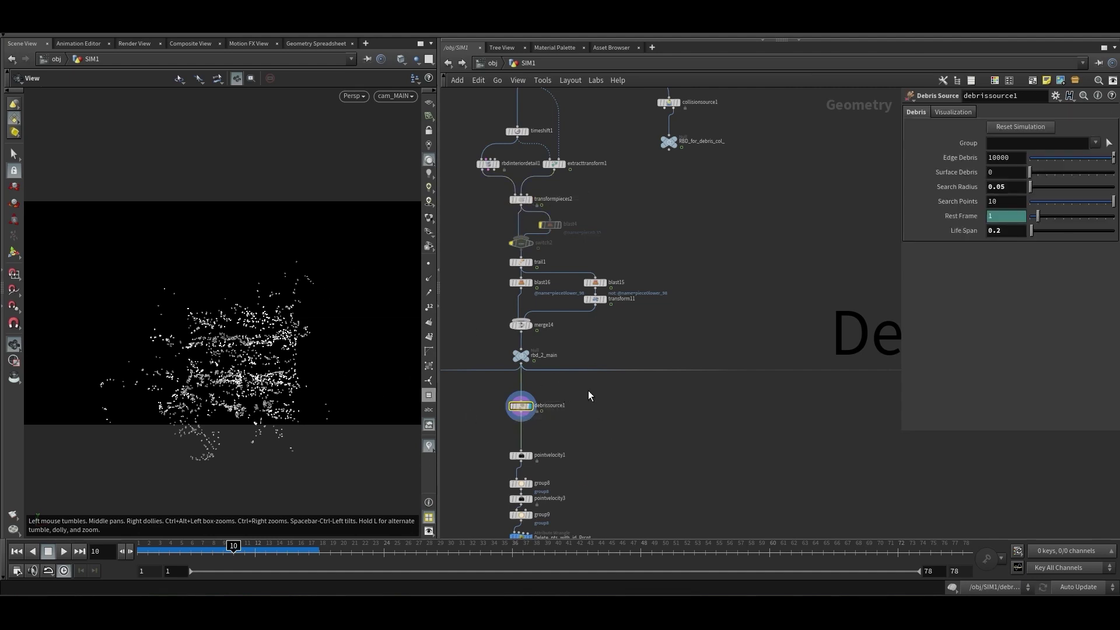
key(r)
middle_drag(576, 435, 562, 237)
scroll(558, 258, up, 3)
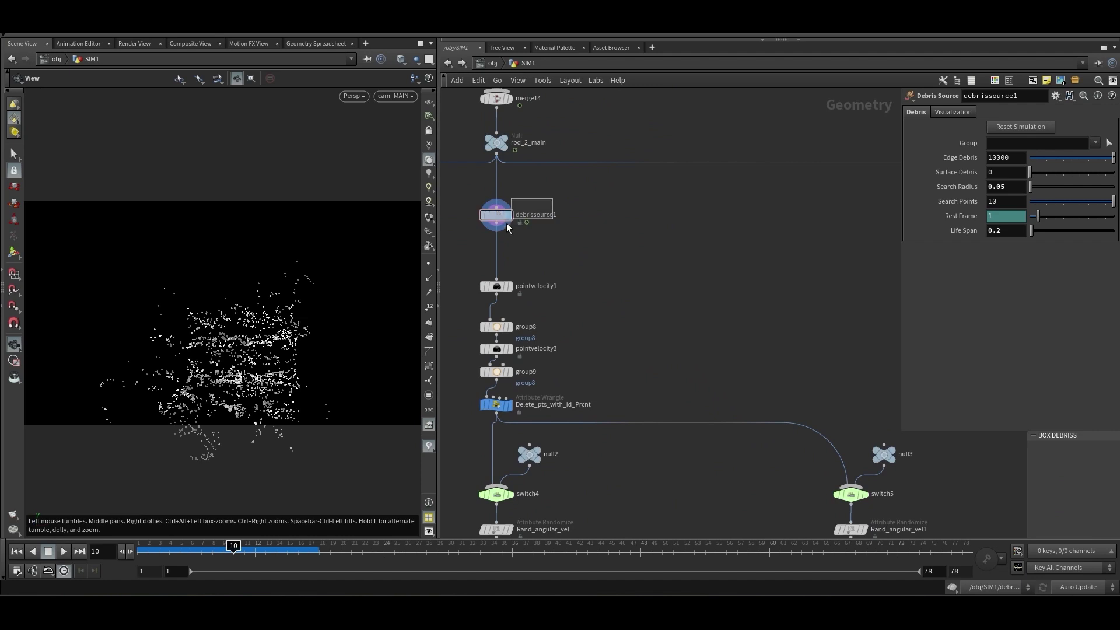
Display pointvelocity1, show its parameters and widen the parameter area to read the Add Velocity values
middle_drag(598, 316, 599, 290)
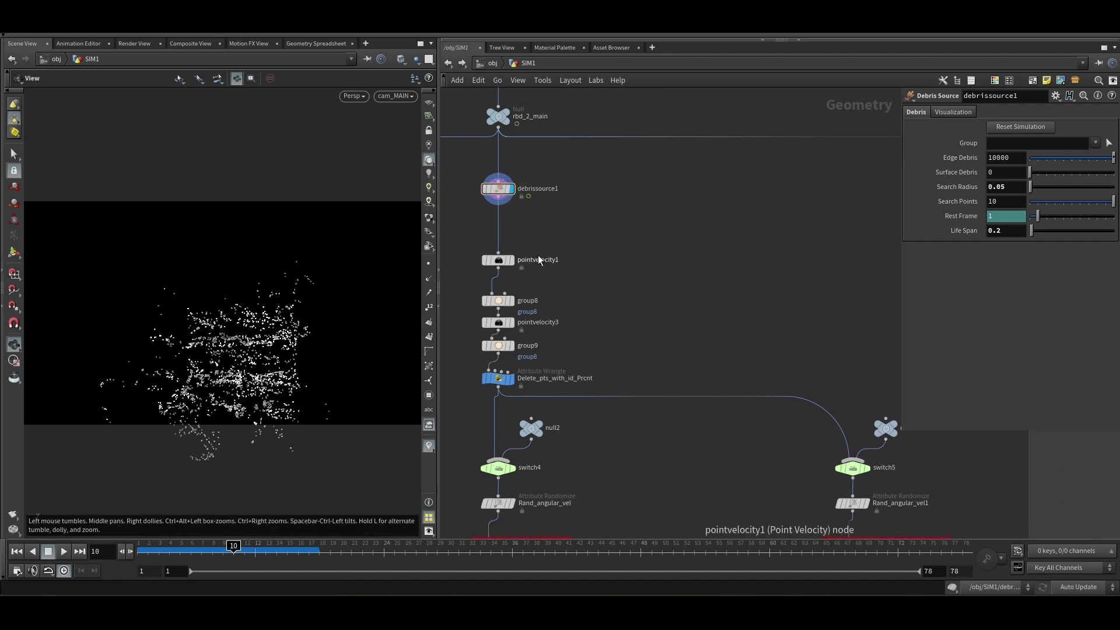
click(499, 260)
click(511, 259)
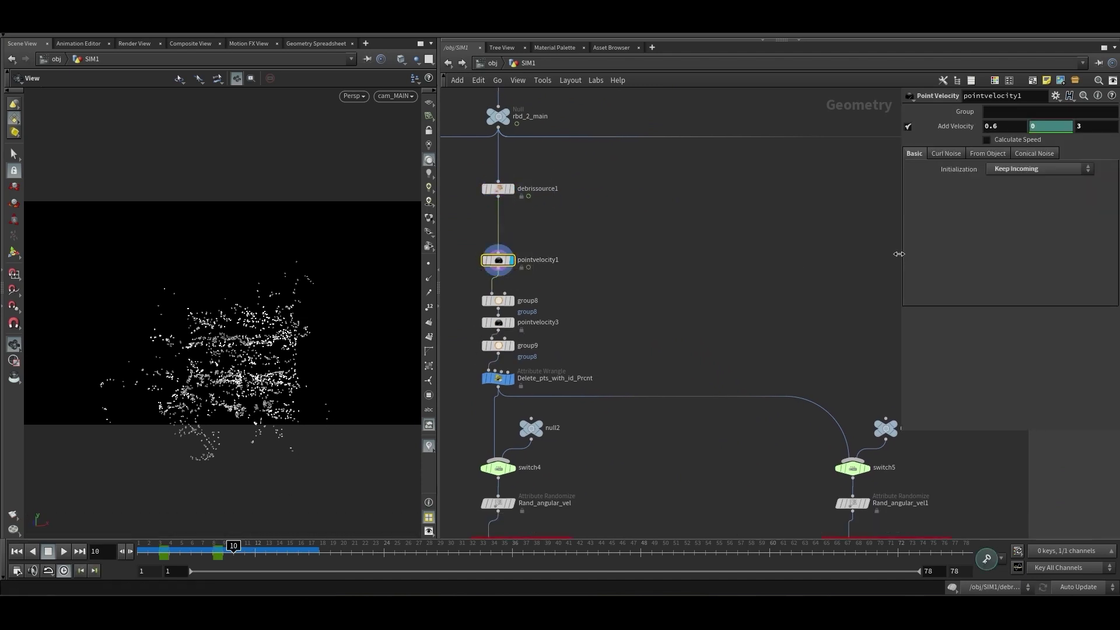
drag(899, 254, 708, 257)
middle_drag(582, 298, 586, 245)
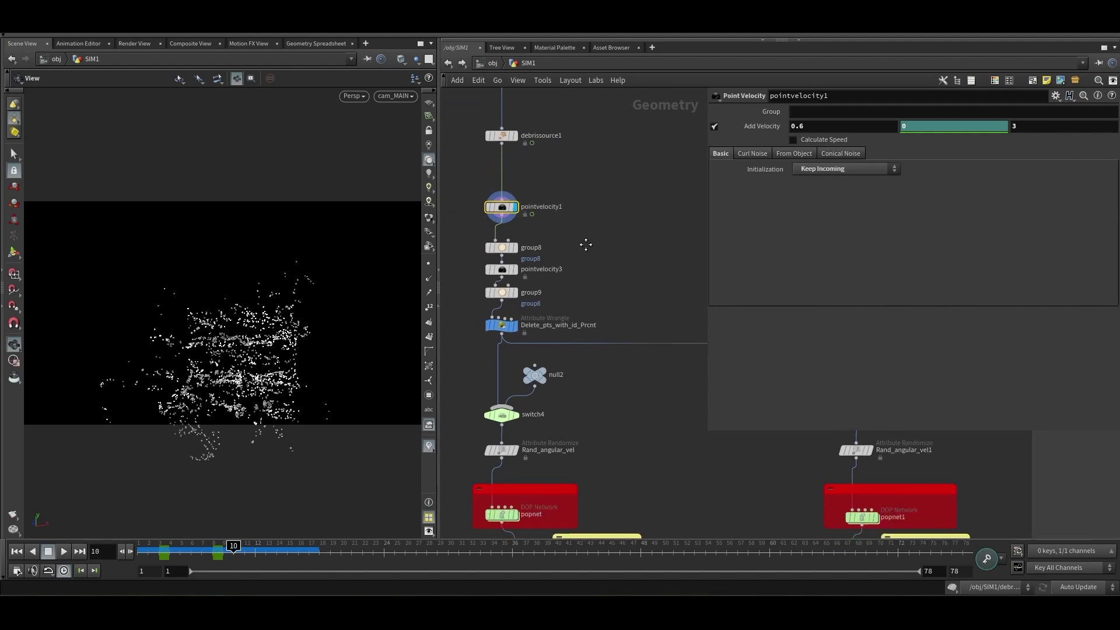
middle_drag(538, 160, 527, 199)
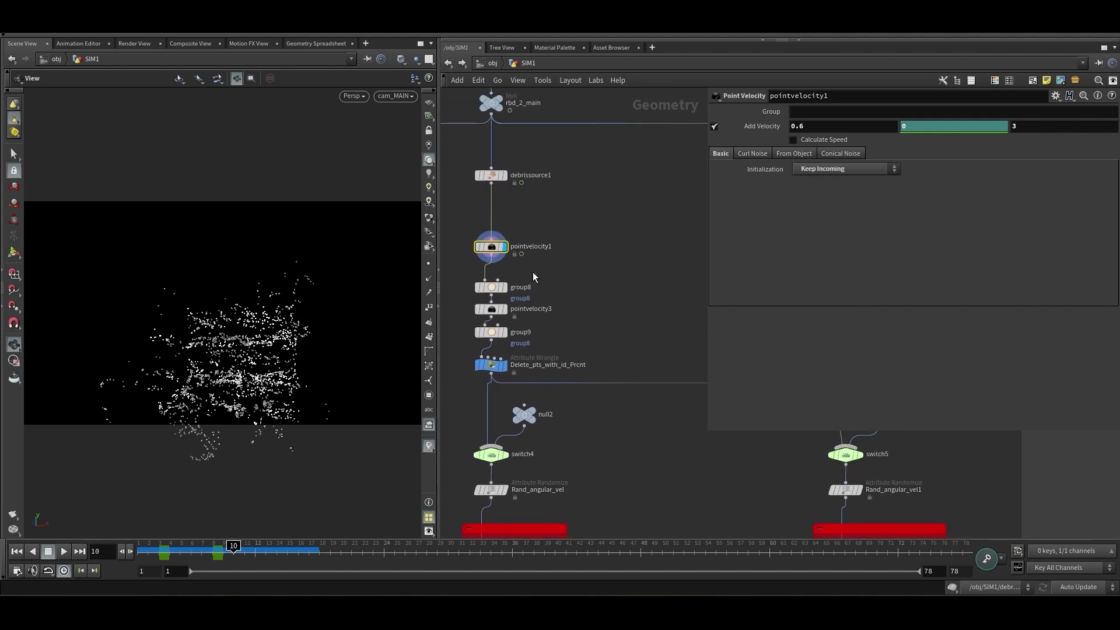
Turn on the point velocity trails and compare the debrissource1 output with the pointvelocity1 output
click(429, 446)
click(474, 292)
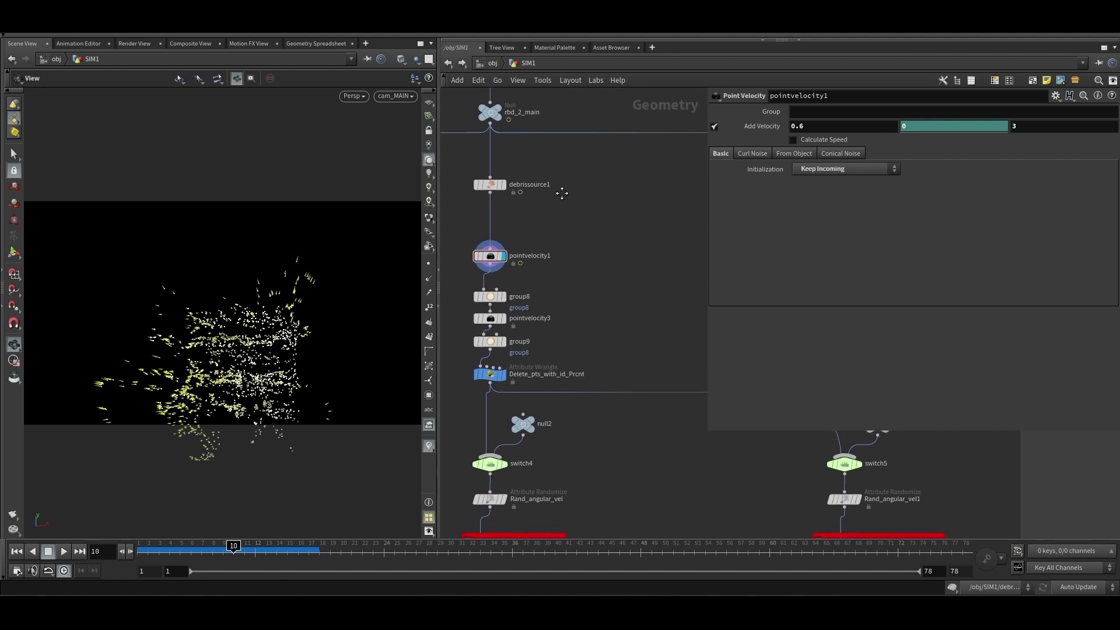
click(507, 169)
click(490, 185)
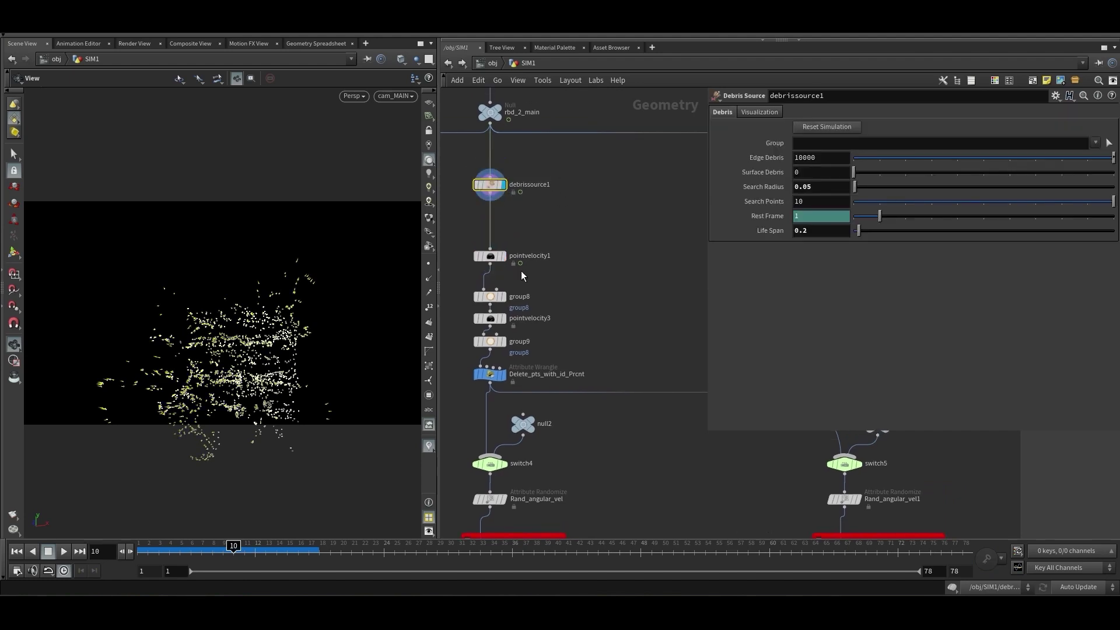
click(507, 240)
click(490, 256)
Move the pointvelocity1 node slightly closer to debrissource1 in the network
scroll(524, 284, down, 2)
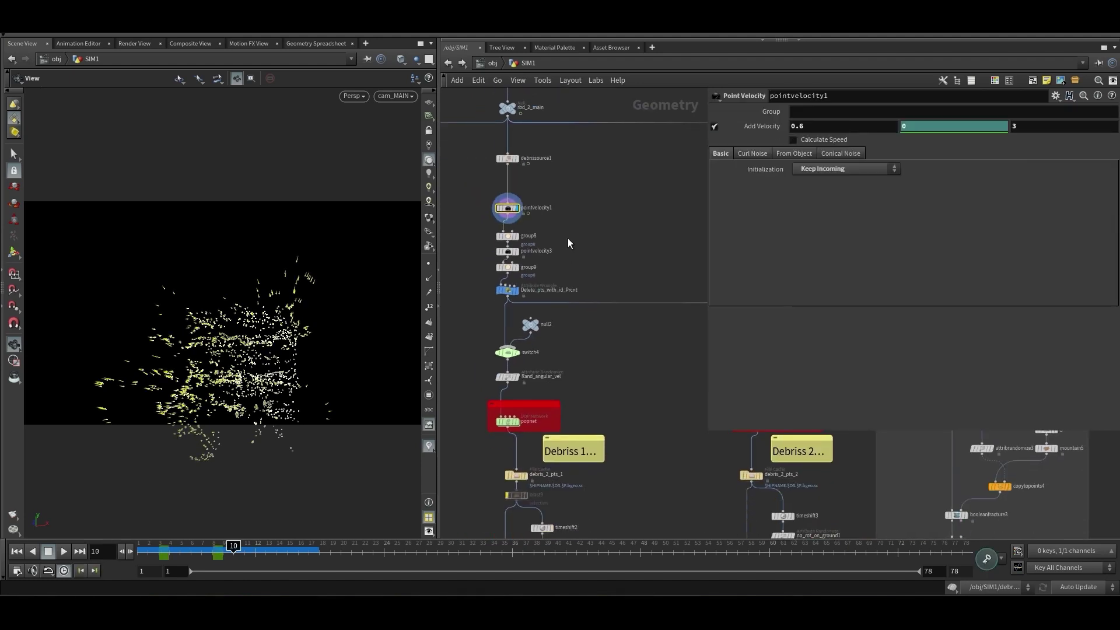
scroll(568, 238, up, 2)
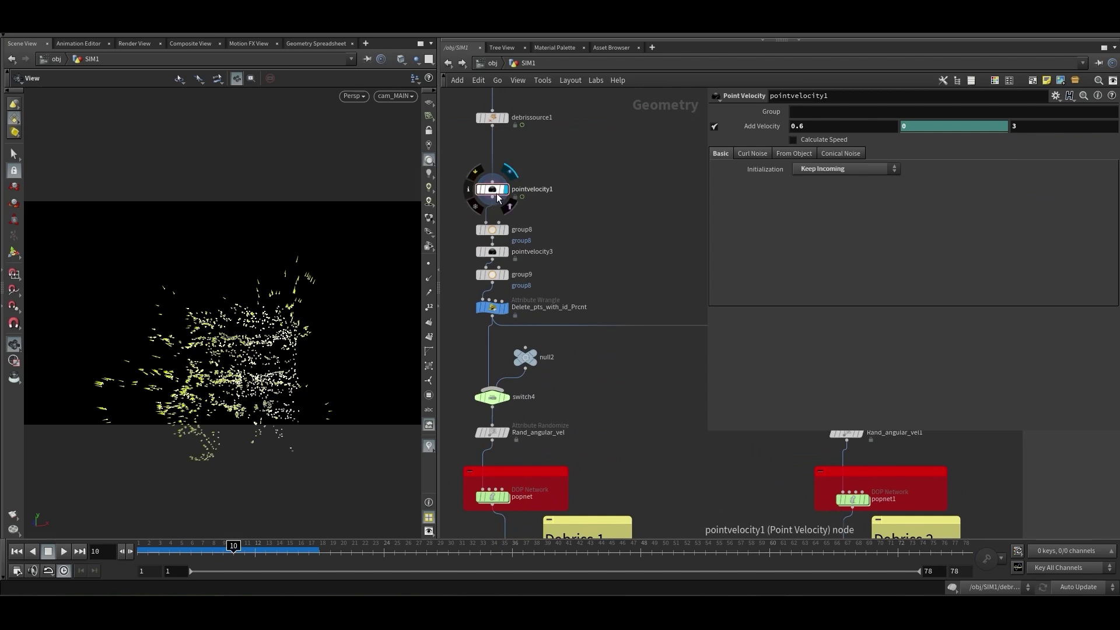
drag(494, 196, 495, 185)
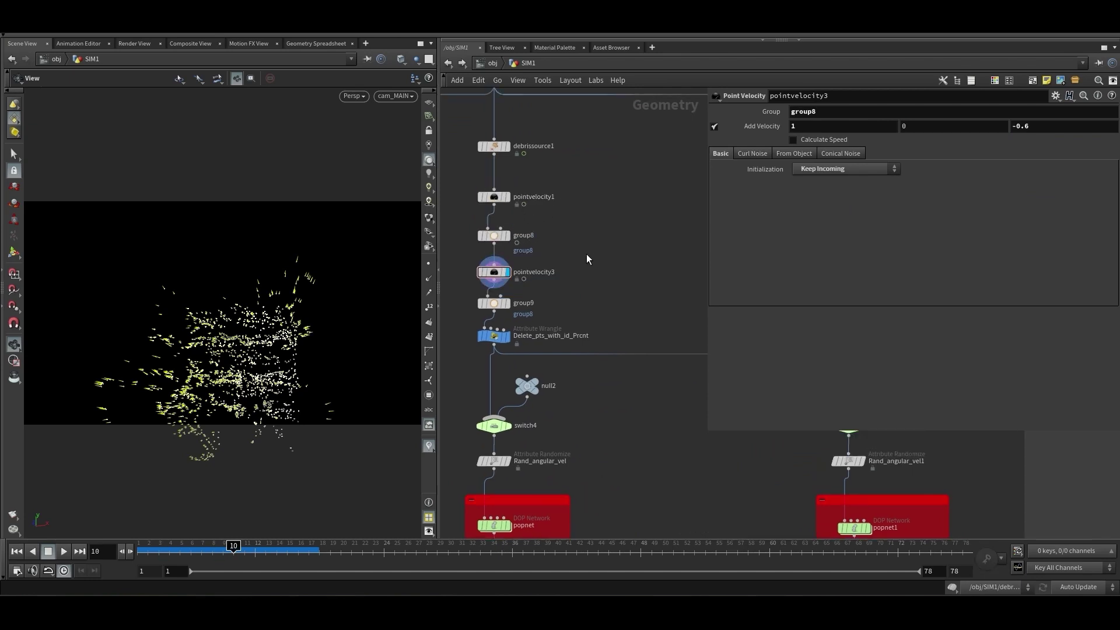
Display group8, show its parameters and examine the bounding box that defines its point group
middle_drag(586, 254, 586, 268)
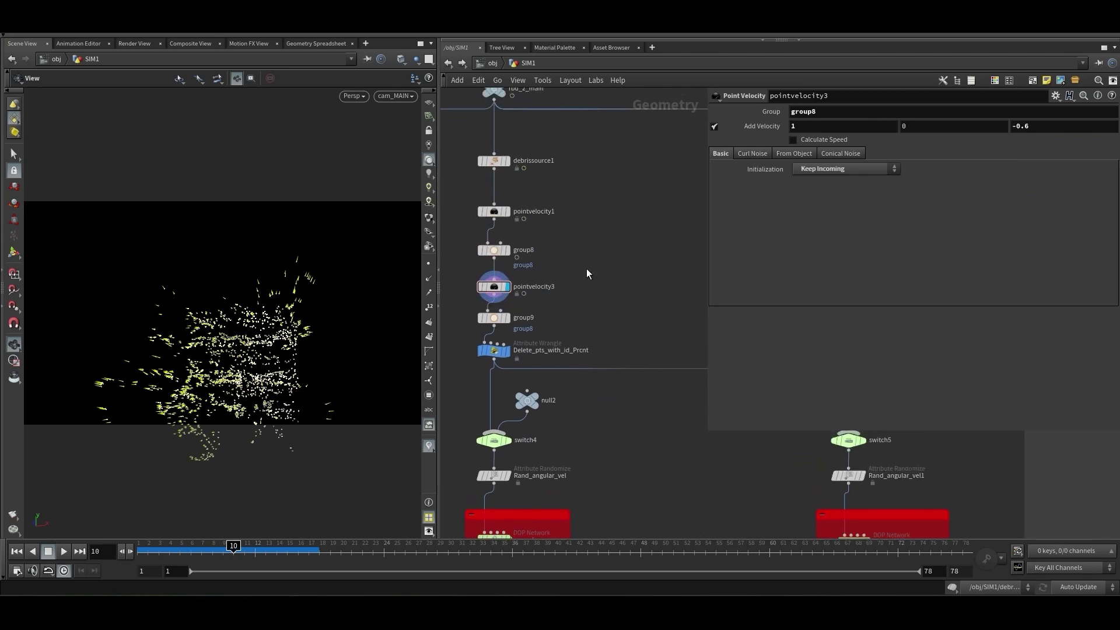
click(499, 252)
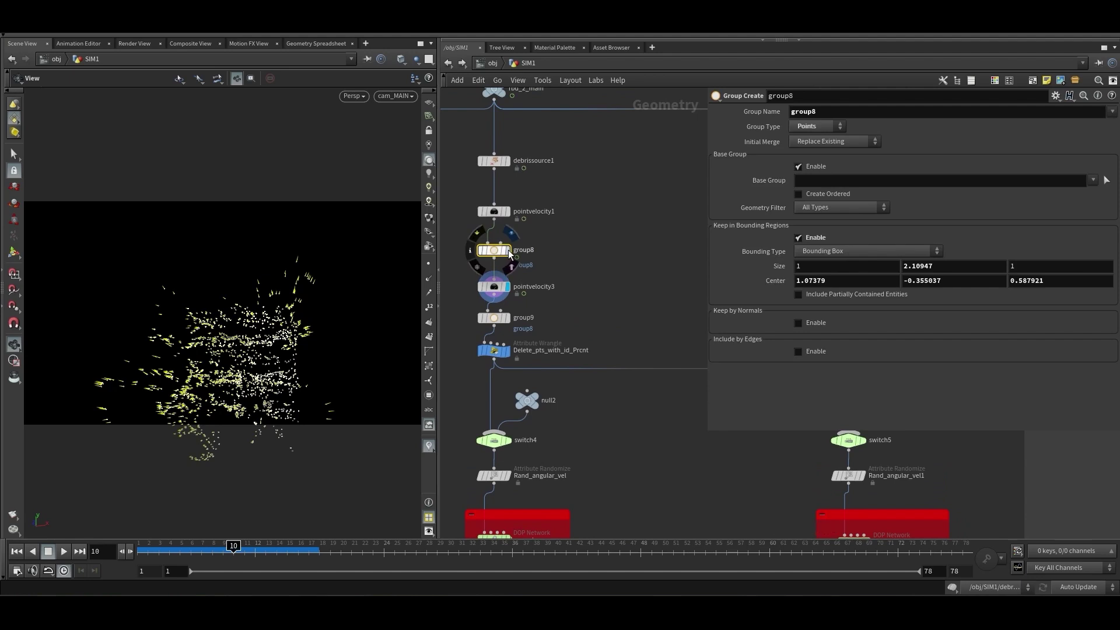
click(509, 249)
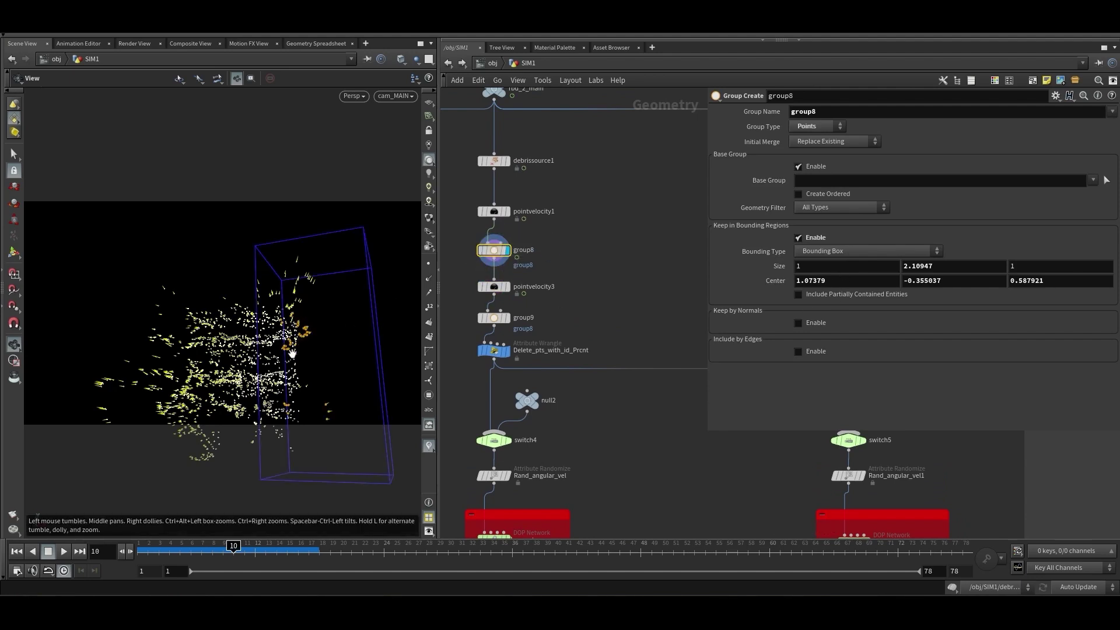
middle_drag(580, 320, 582, 311)
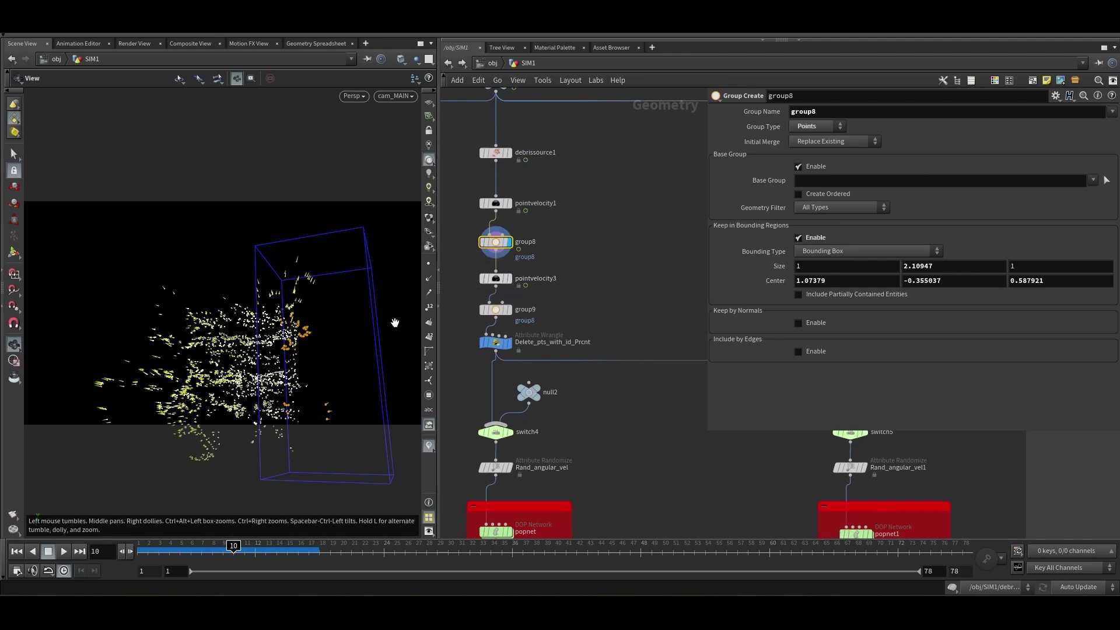
Display pointvelocity3 and review its group8 restriction and Add Velocity values against the trails
click(508, 279)
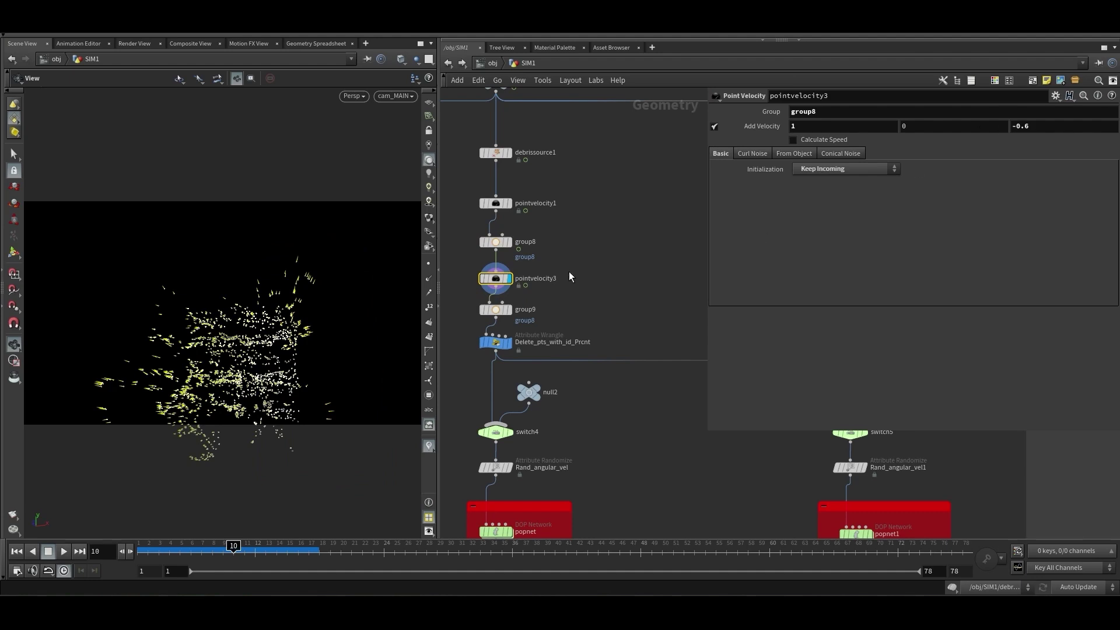
middle_drag(569, 271, 588, 269)
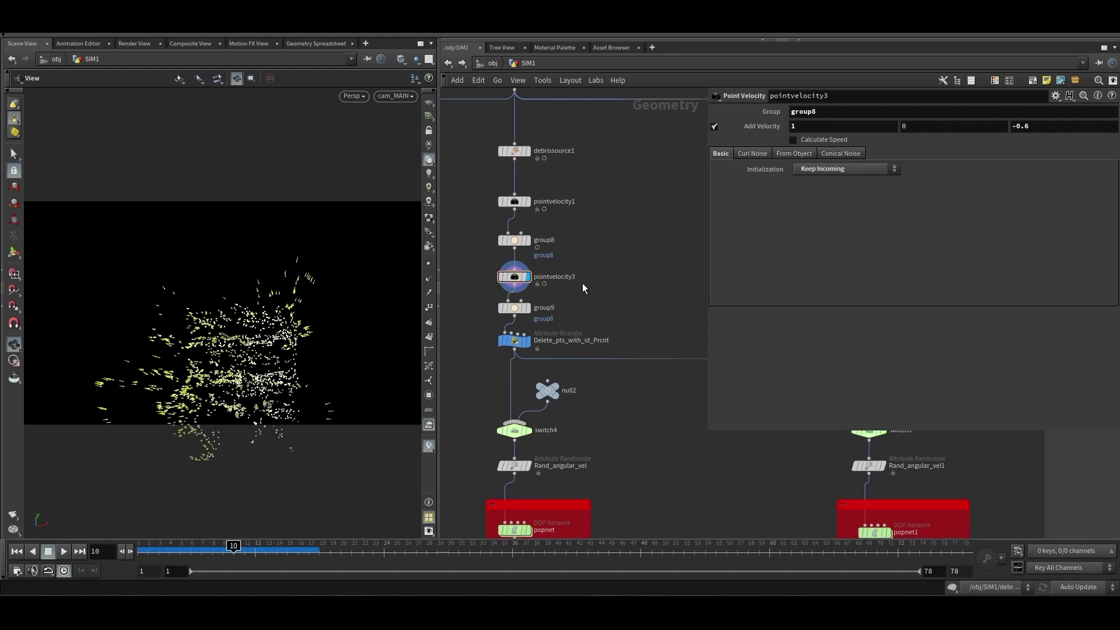
middle_drag(611, 316, 595, 292)
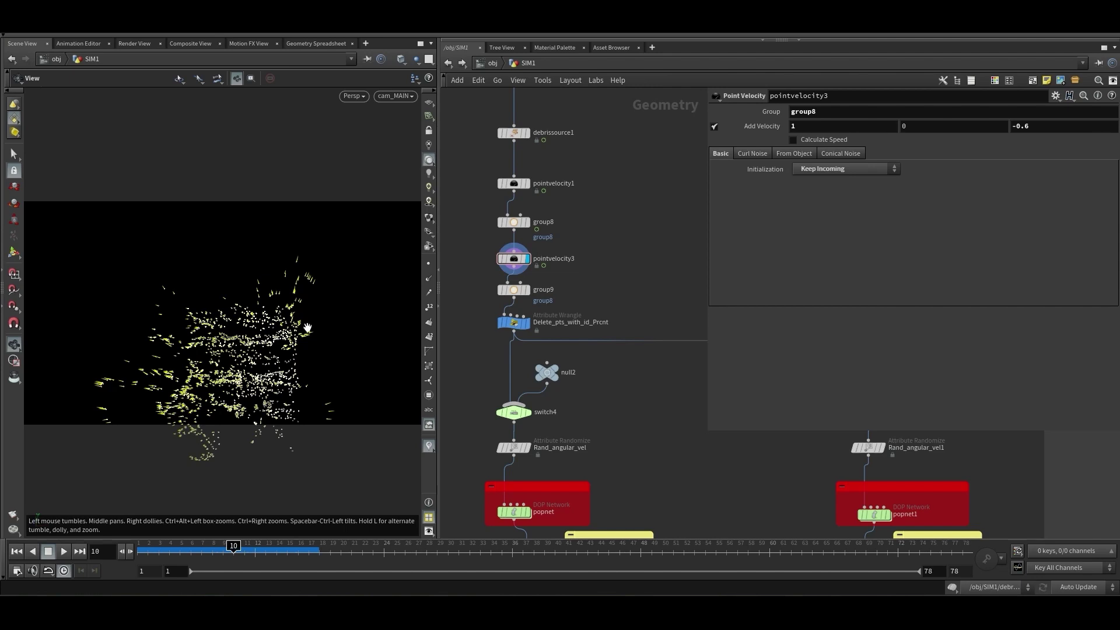
middle_drag(573, 291, 570, 258)
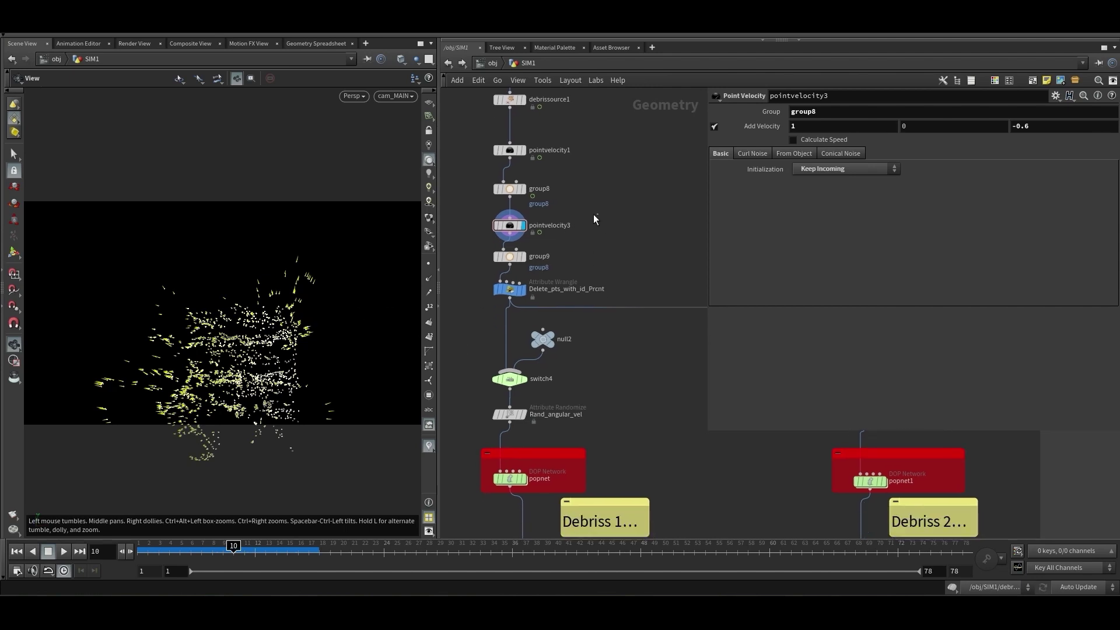
drag(514, 229, 514, 229)
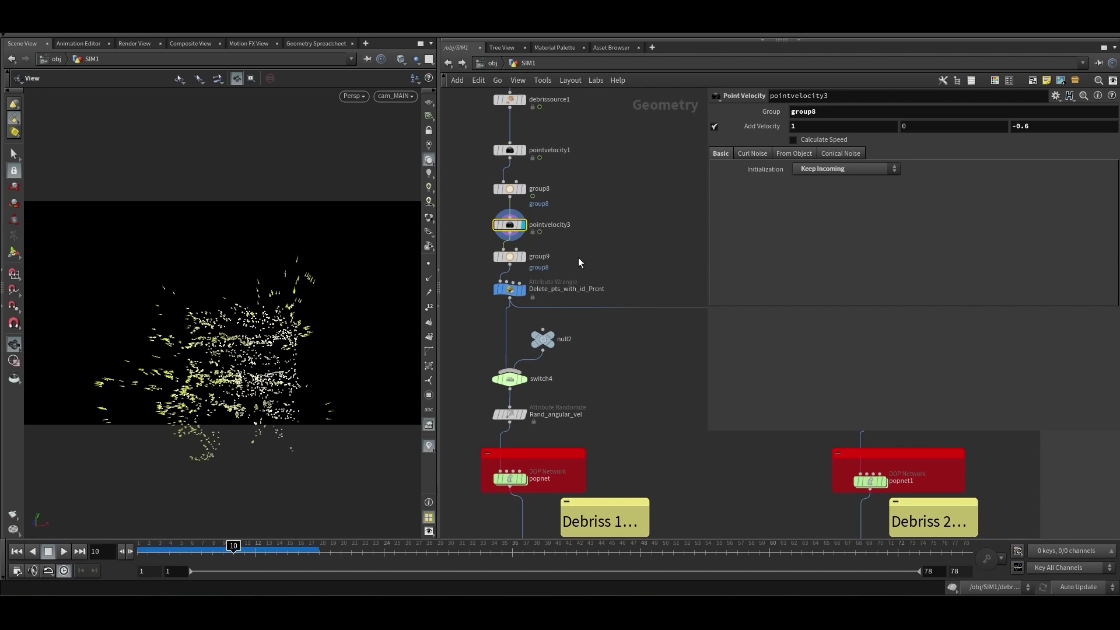
Inspect the group9 bounding box around the debris points and compare it with the Delete_pts_with_id_Prcnt output and code
middle_drag(578, 257, 570, 218)
click(517, 221)
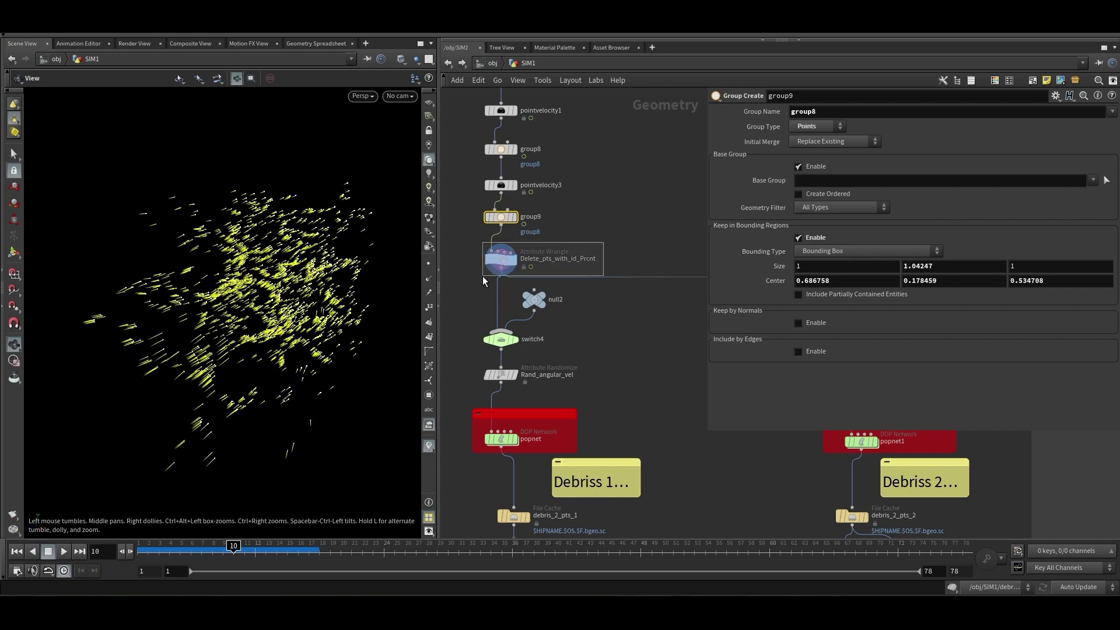
click(497, 260)
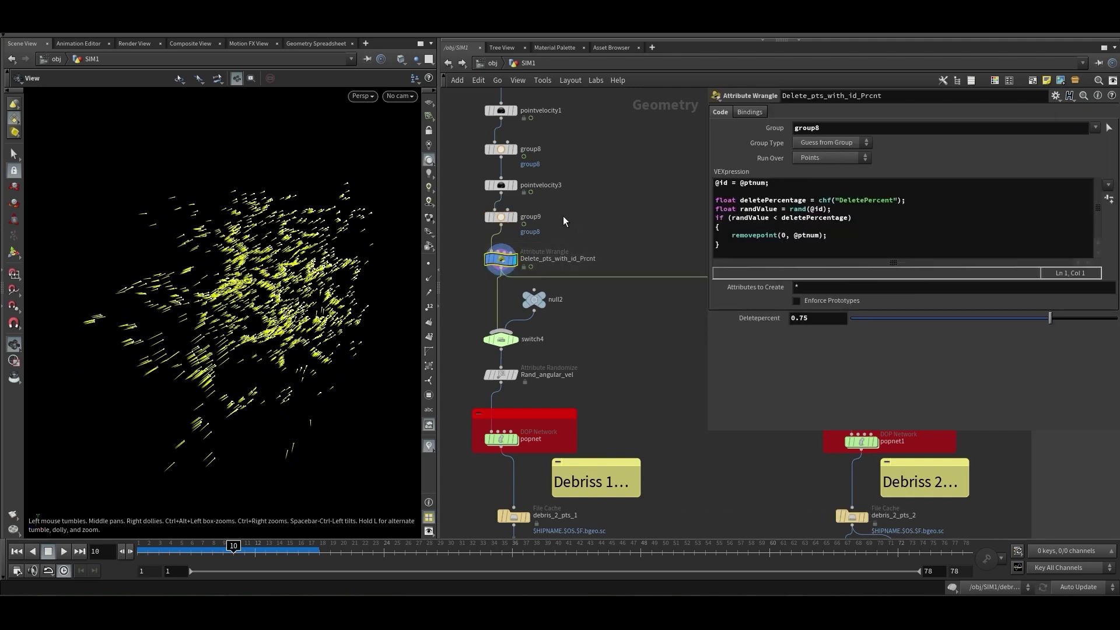
click(501, 219)
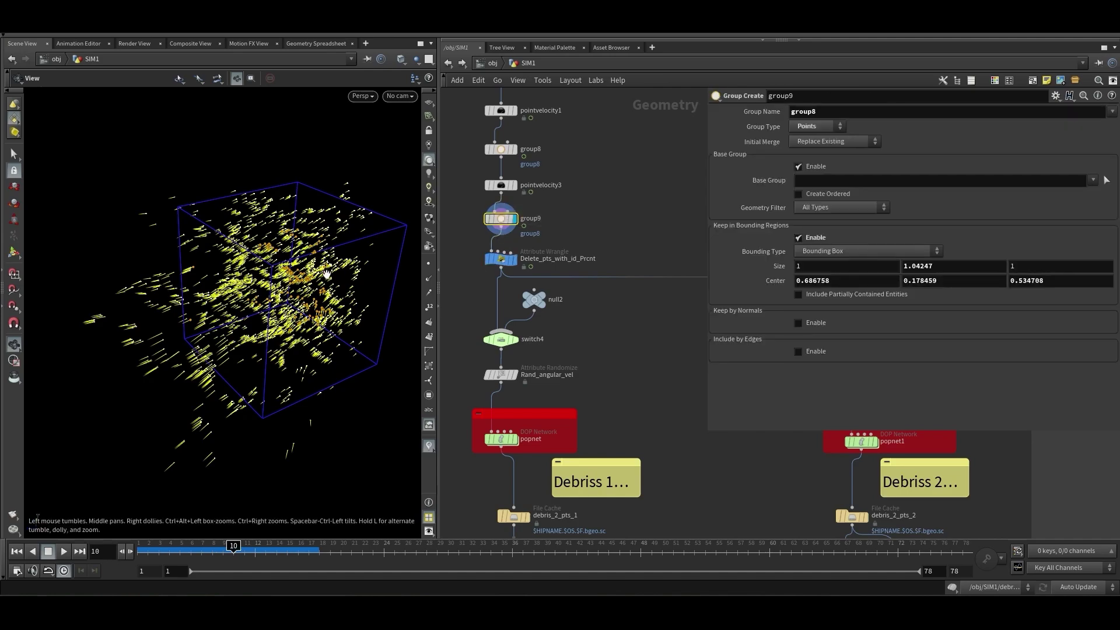
drag(350, 291, 278, 254)
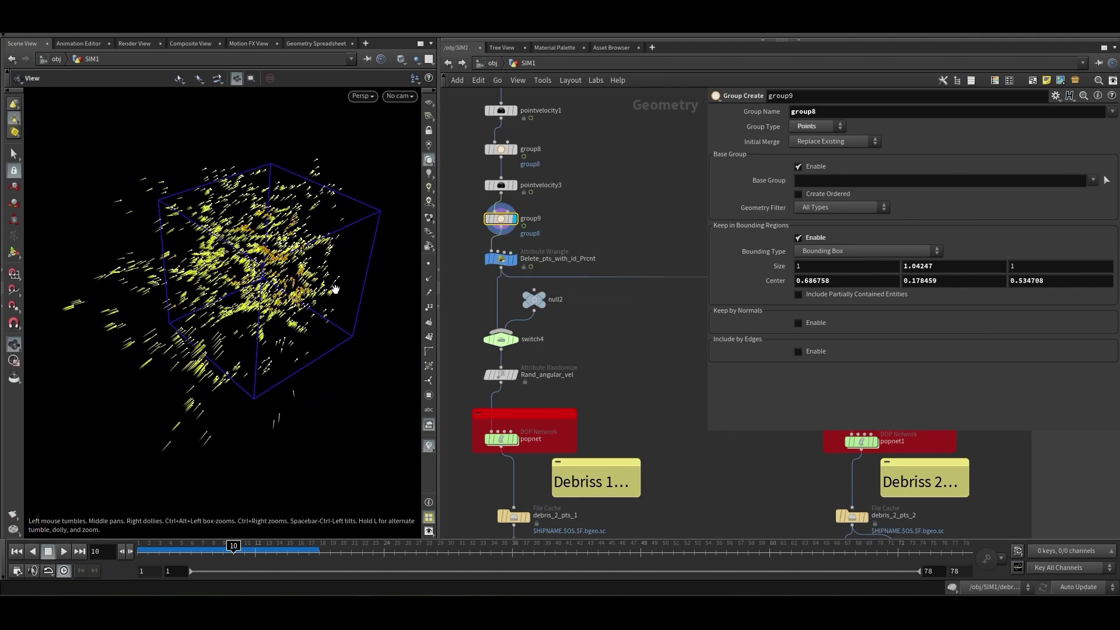
click(516, 260)
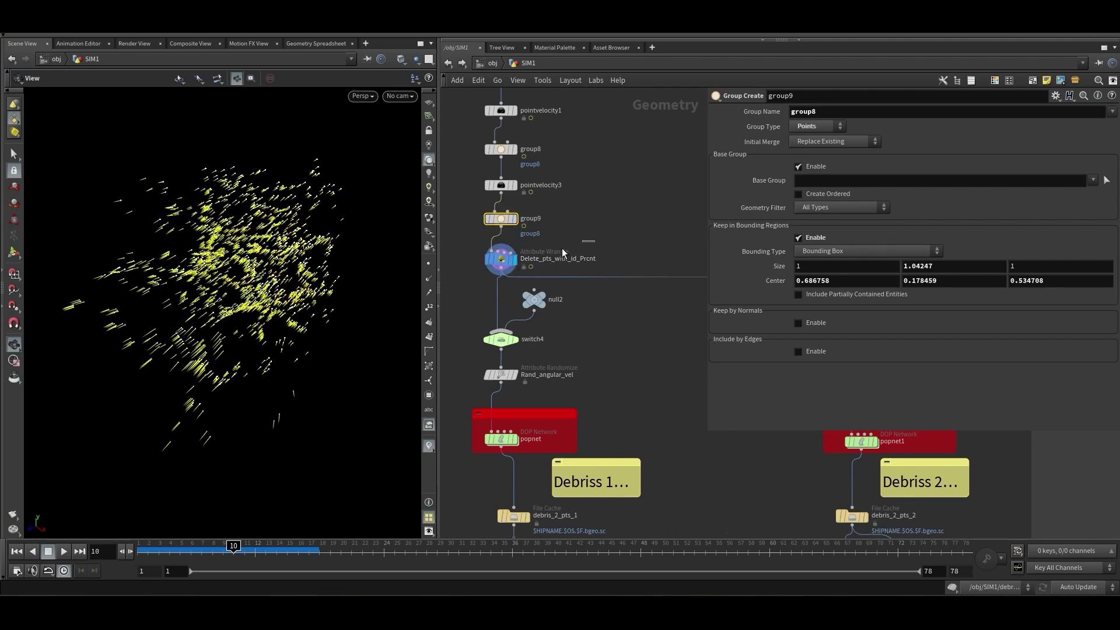
click(496, 260)
Show the switch4 expression and compare its output with Delete_pts_with_id_Prcnt at frame 3
middle_drag(590, 359, 592, 282)
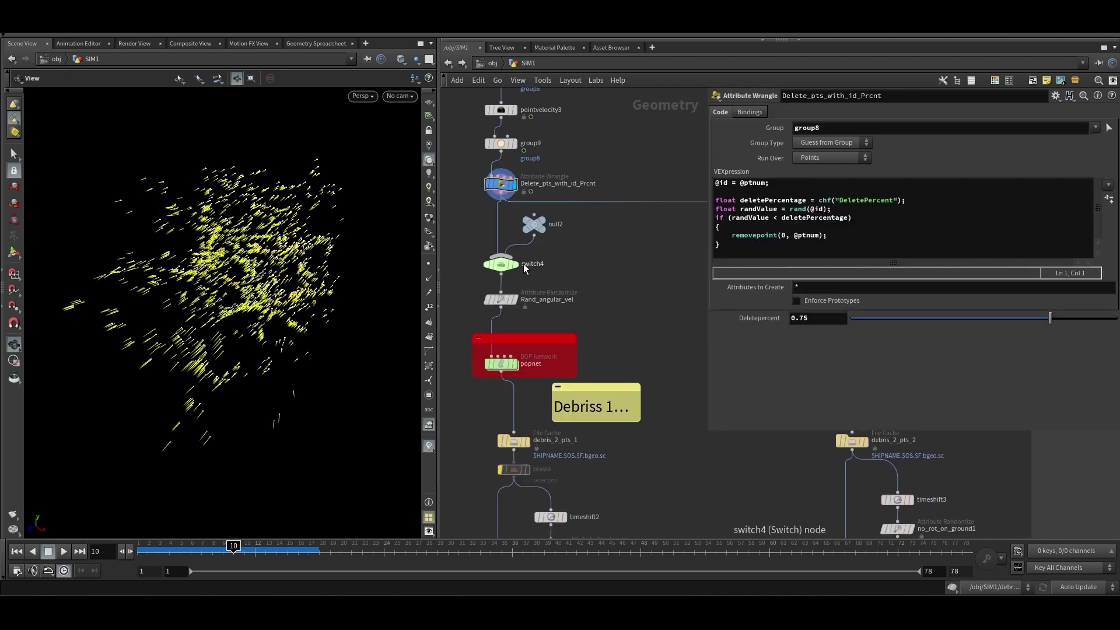
click(509, 270)
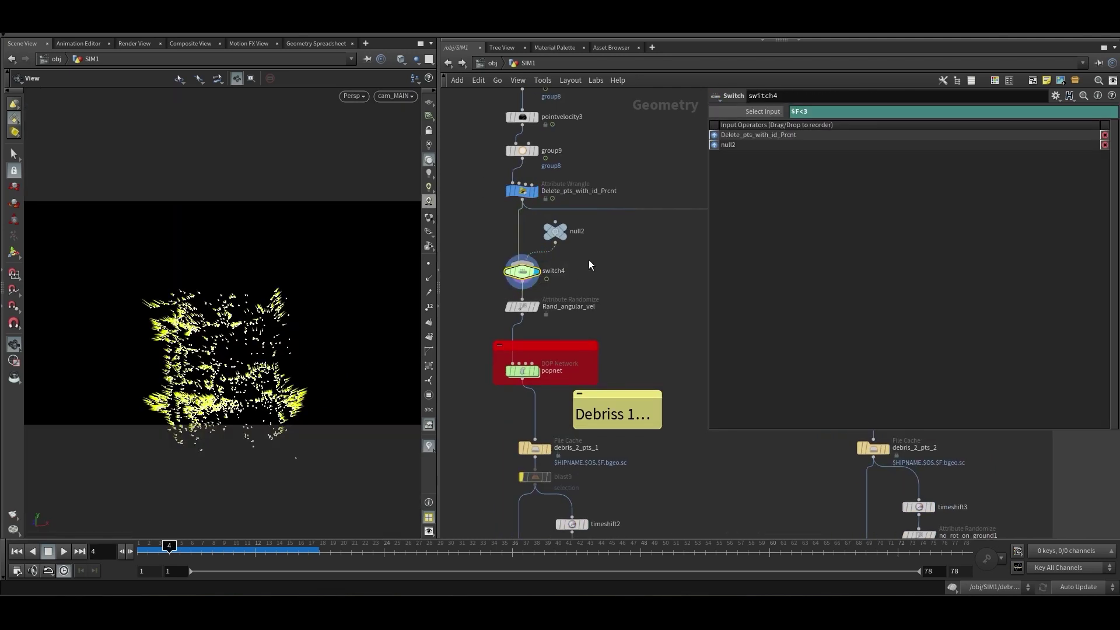
drag(169, 551, 154, 554)
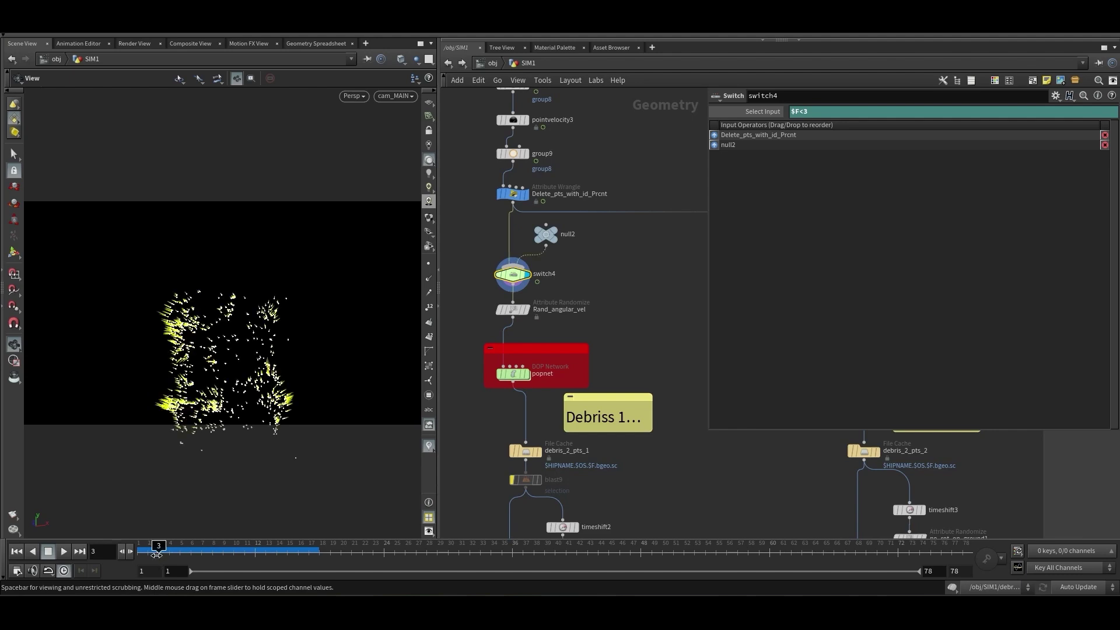
middle_drag(605, 337, 601, 207)
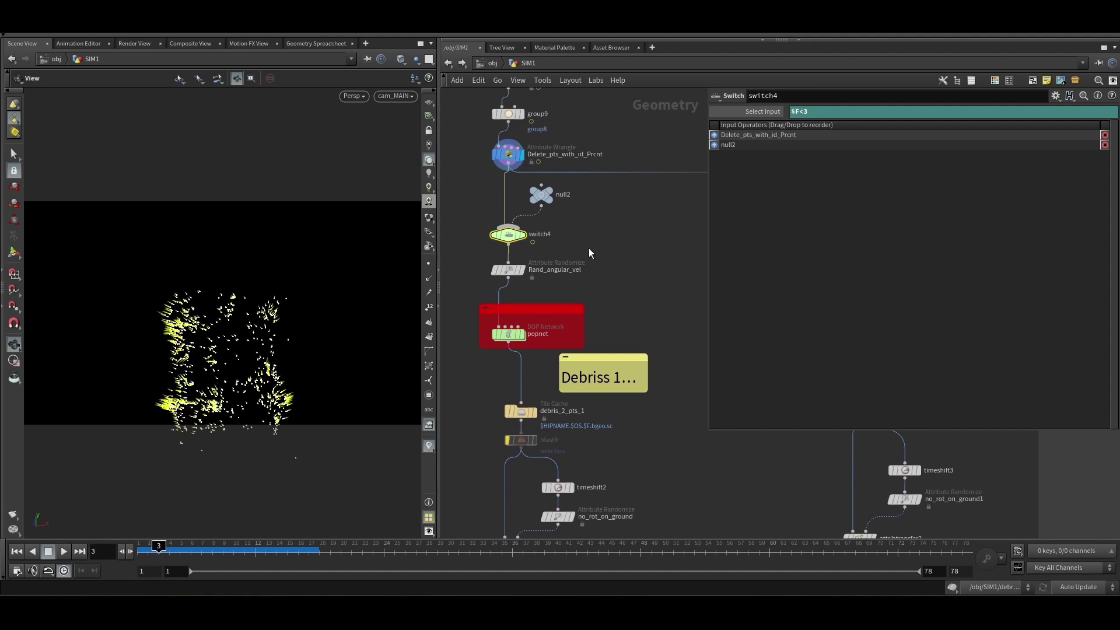
click(522, 236)
Review the Rand_angular_vel parameters and enter the popnet network to look over its nodes
middle_drag(616, 264, 617, 242)
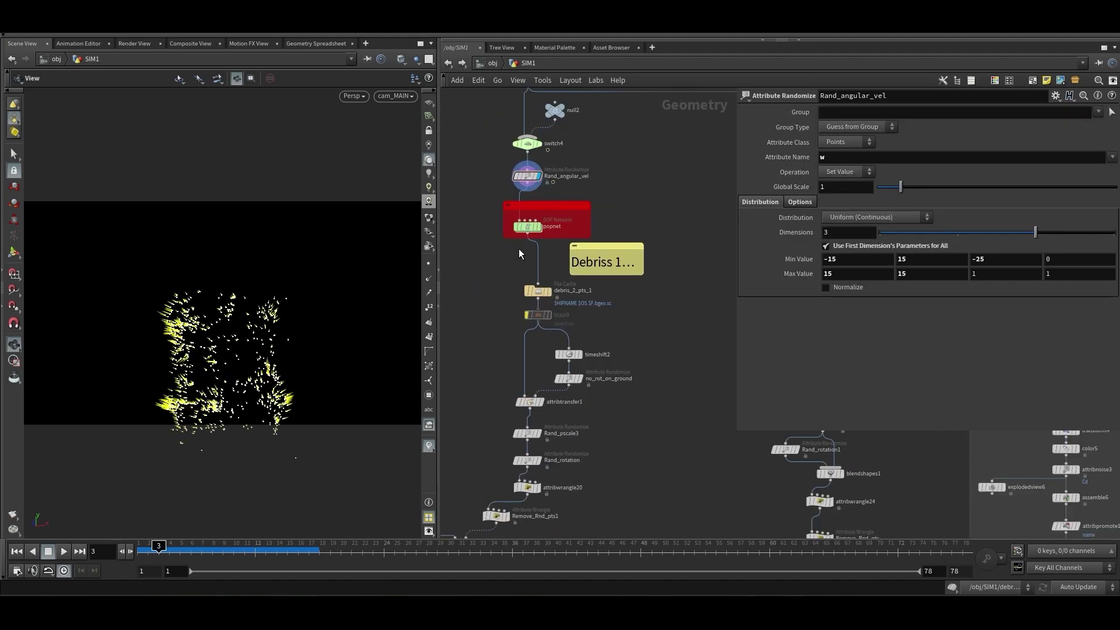
middle_drag(519, 250, 518, 258)
double_click(528, 228)
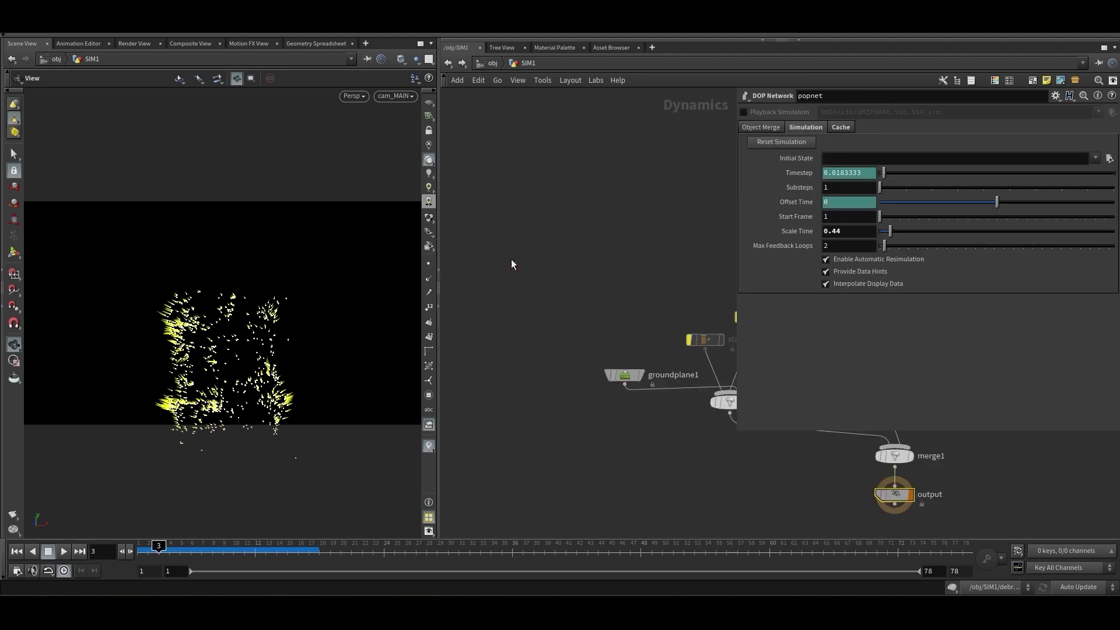
click(534, 278)
scroll(535, 275, down, 2)
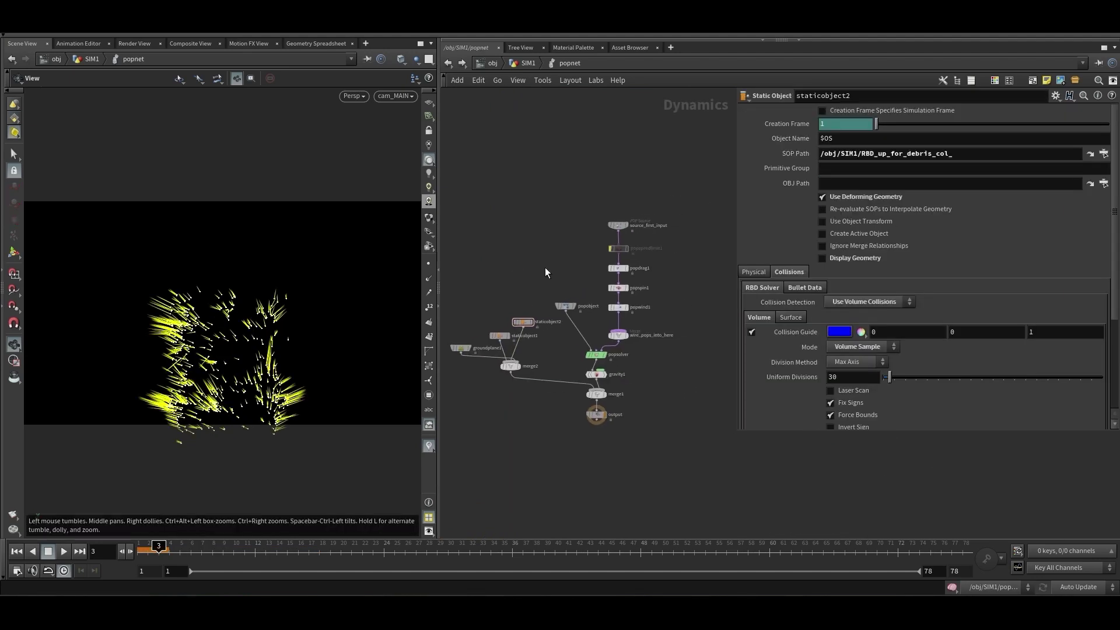
scroll(545, 272, up, 2)
mouse_move(470, 340)
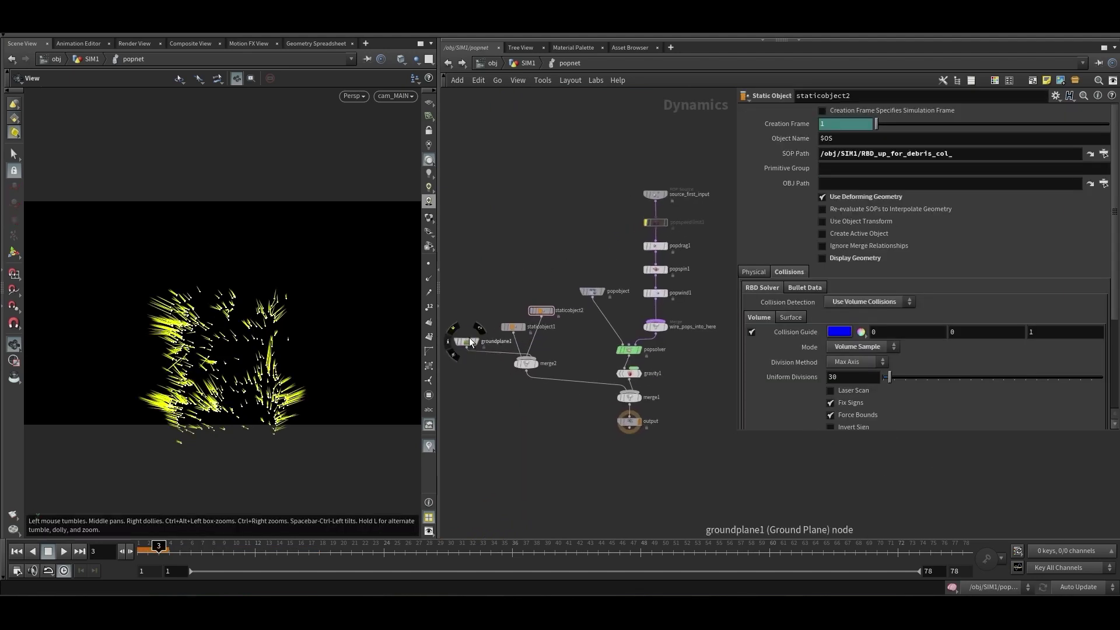
drag(468, 343, 482, 345)
Check the parameters of source_first_input, popdrag1, popspin1 and popwind1, returning to the popspin1 expression
click(650, 195)
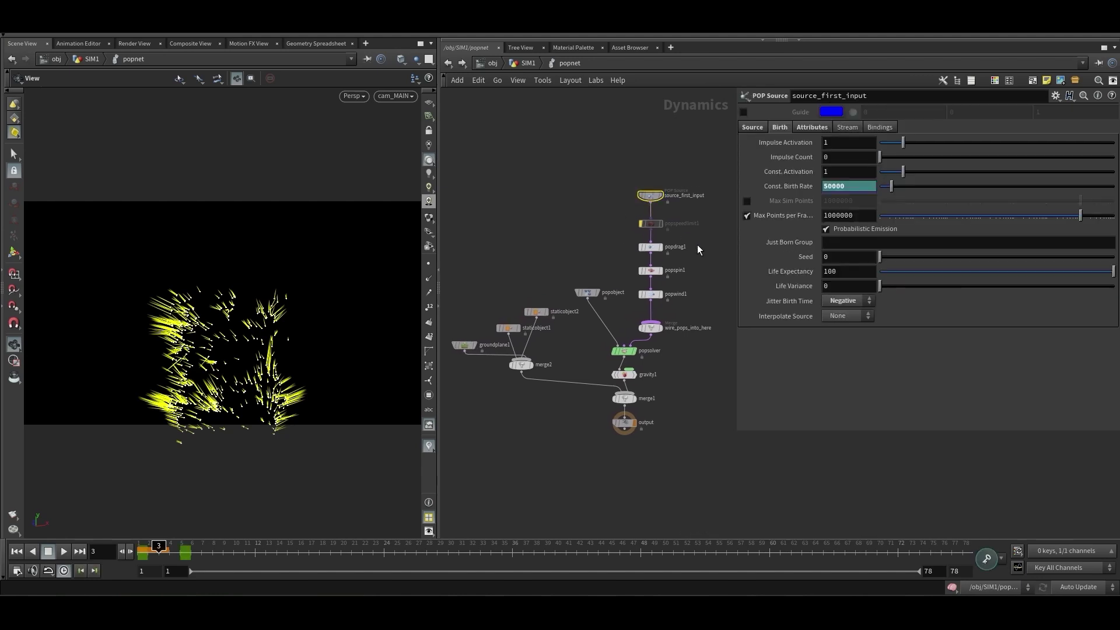
click(652, 247)
click(652, 271)
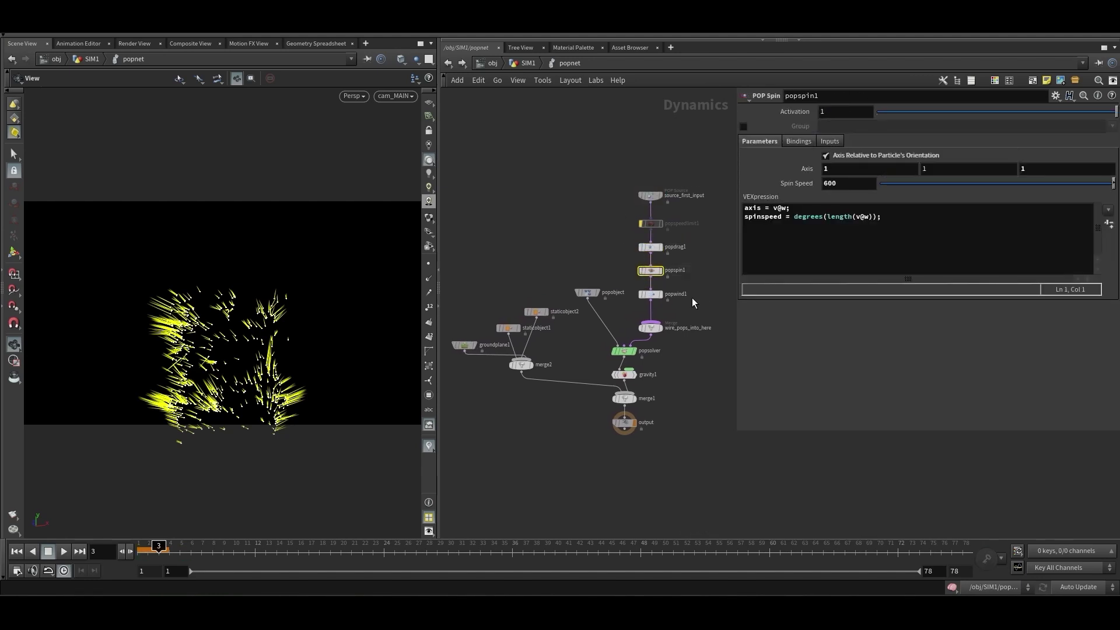
click(644, 301)
click(651, 274)
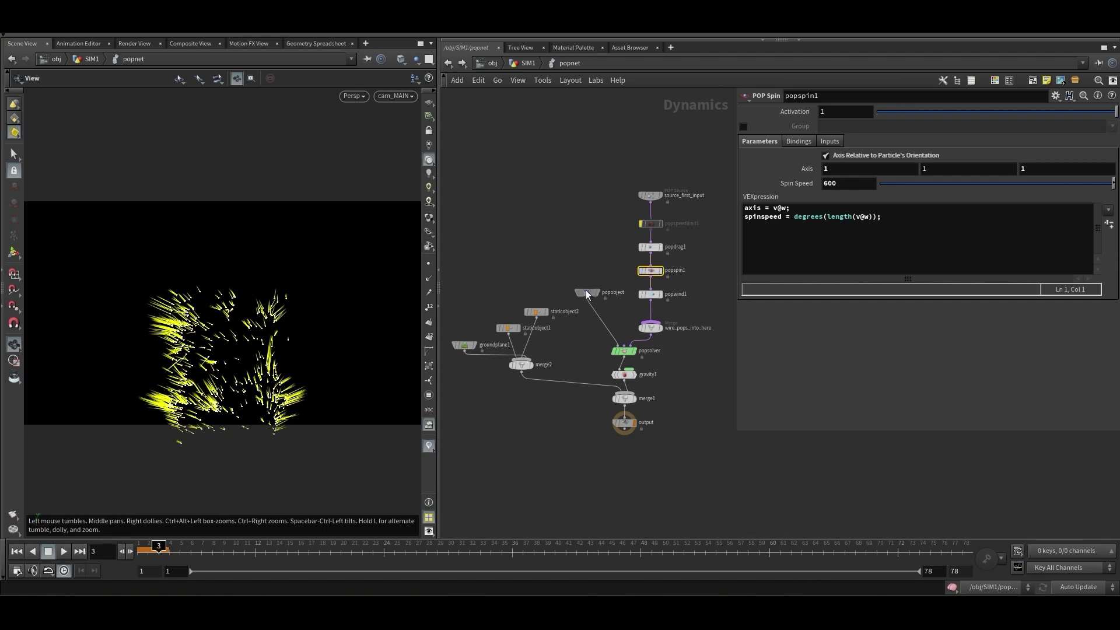
Review the parameters of groundplane1, staticobject1 and staticobject2, and read the staticobject2 node info
drag(589, 291, 585, 287)
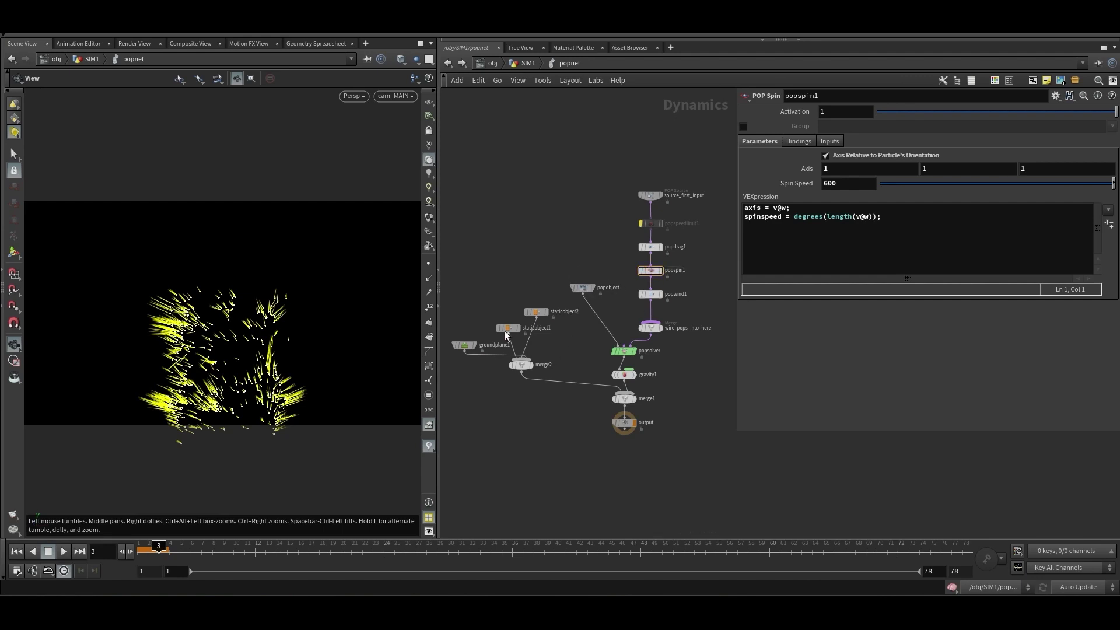
click(465, 345)
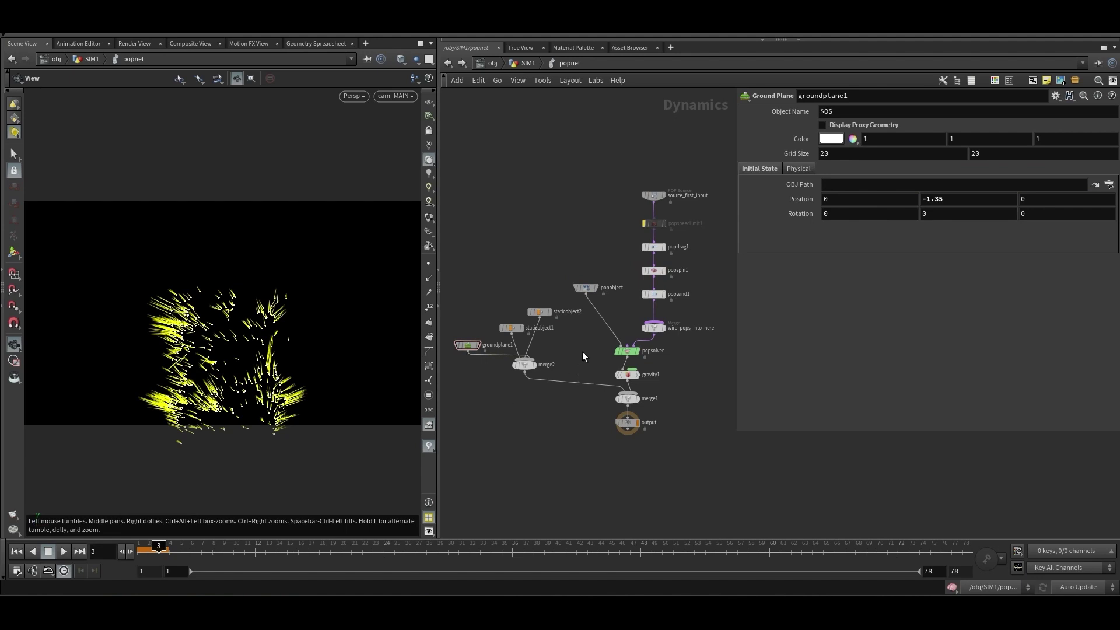
click(547, 312)
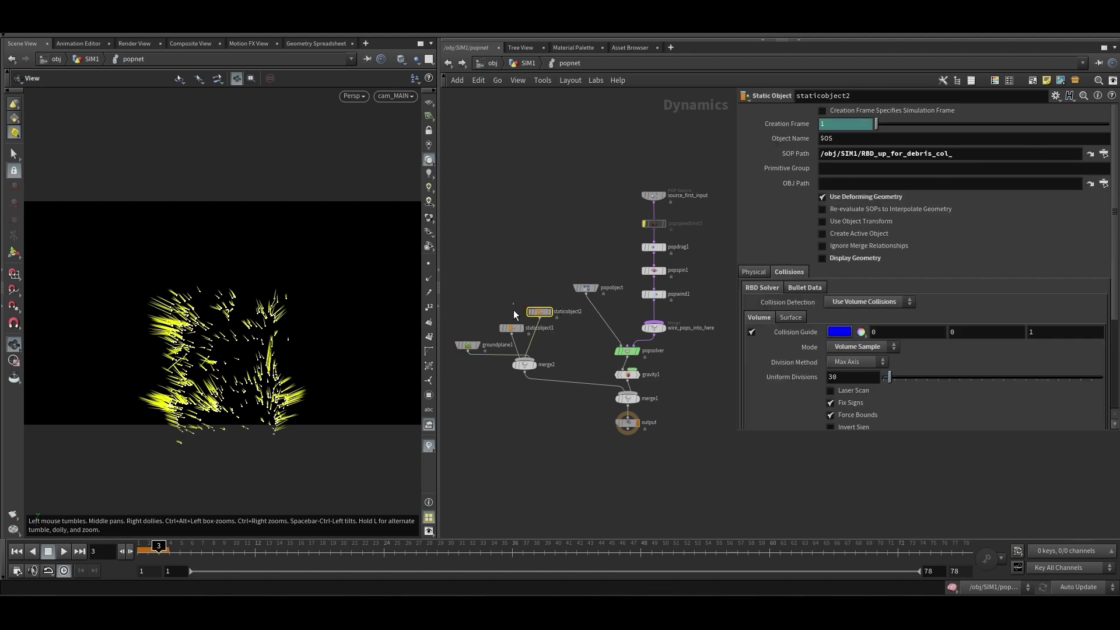
click(512, 328)
click(543, 313)
middle_click(534, 313)
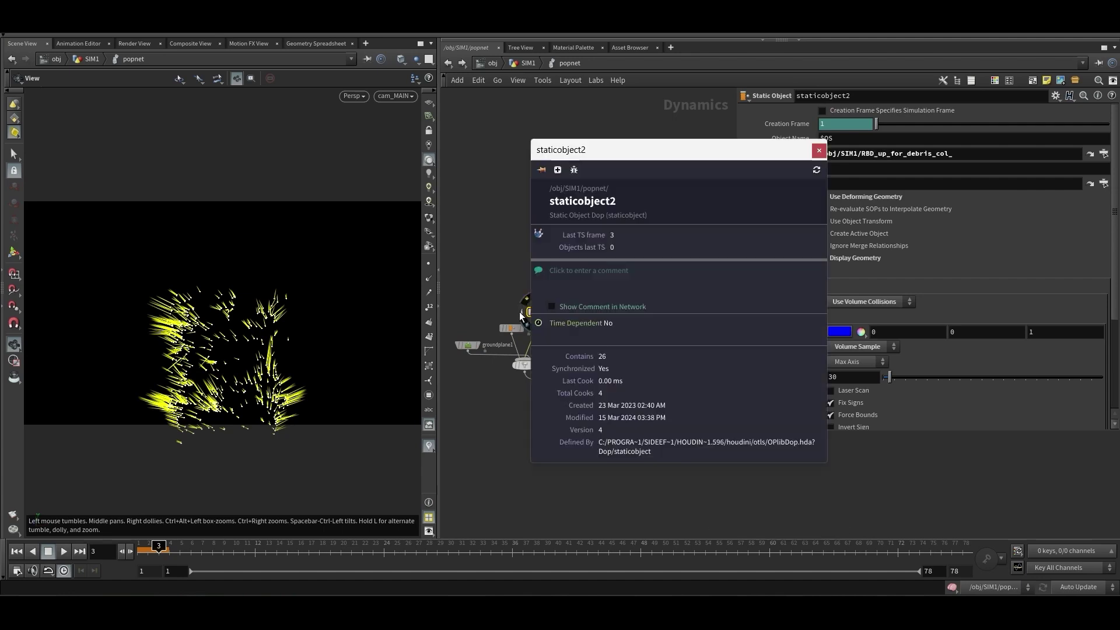
click(817, 153)
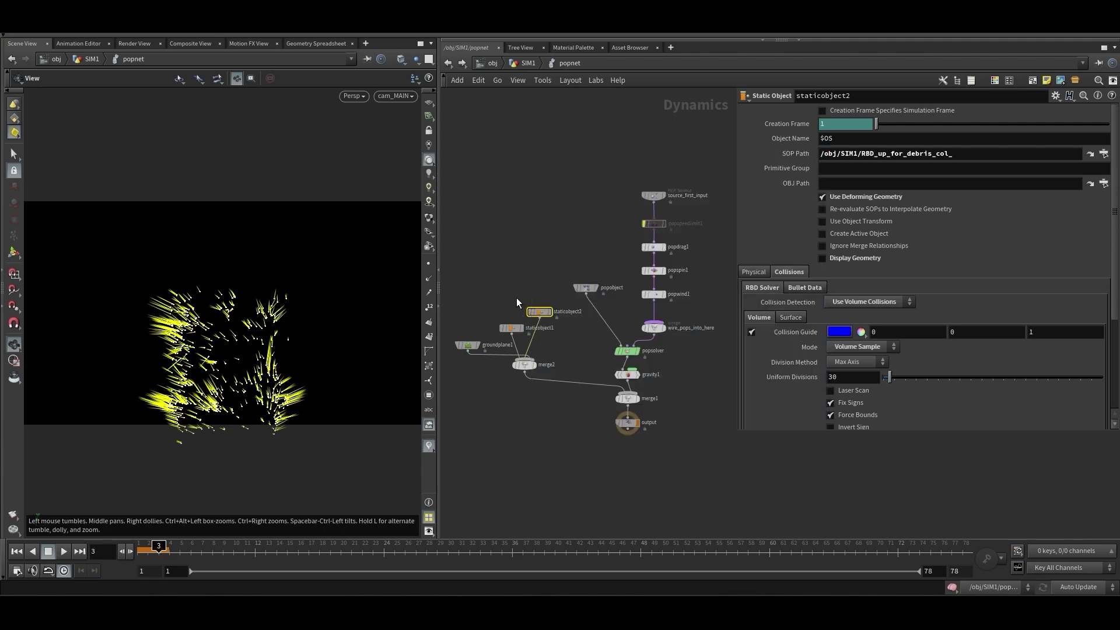
Follow the SOP path of staticobject1 to the RBD_for_debris_col_ null and display its collision geometry
click(511, 328)
click(1089, 154)
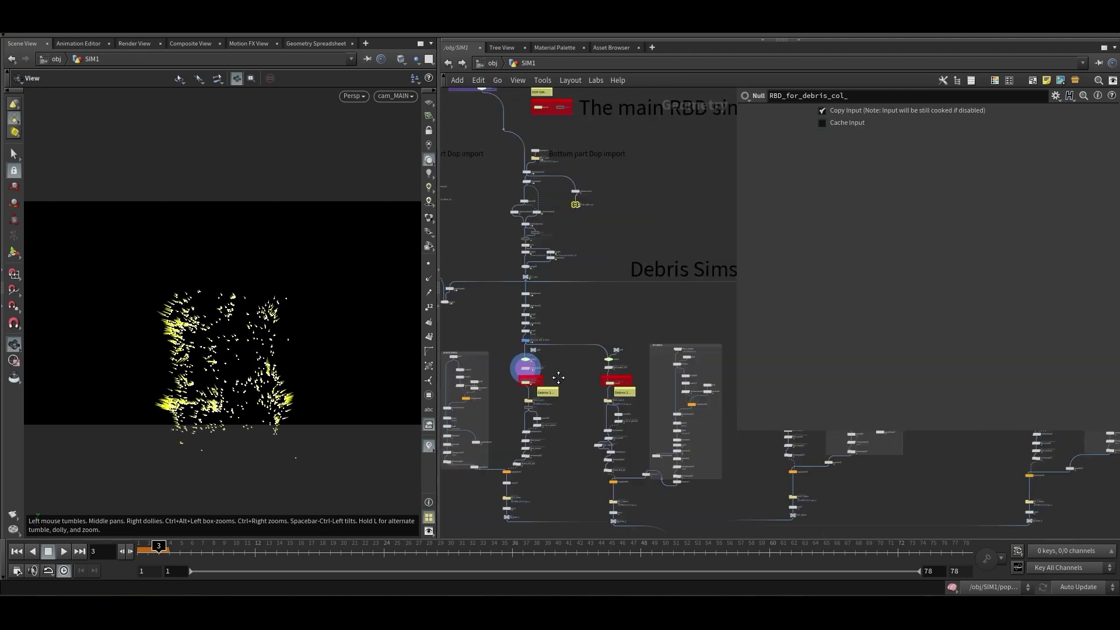
mouse_move(645, 307)
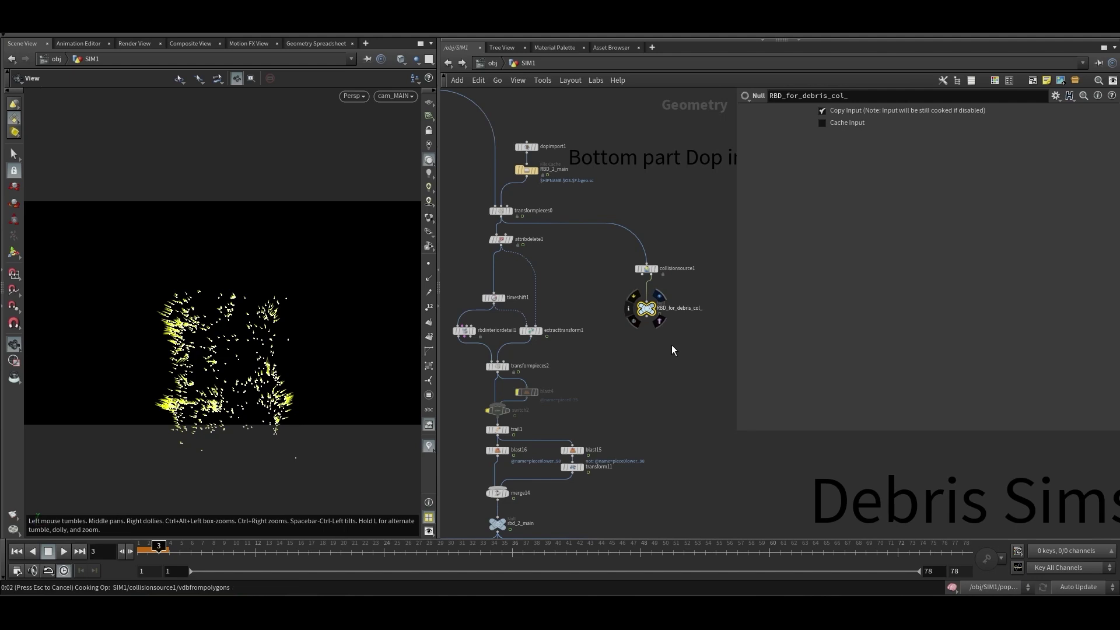
key(r)
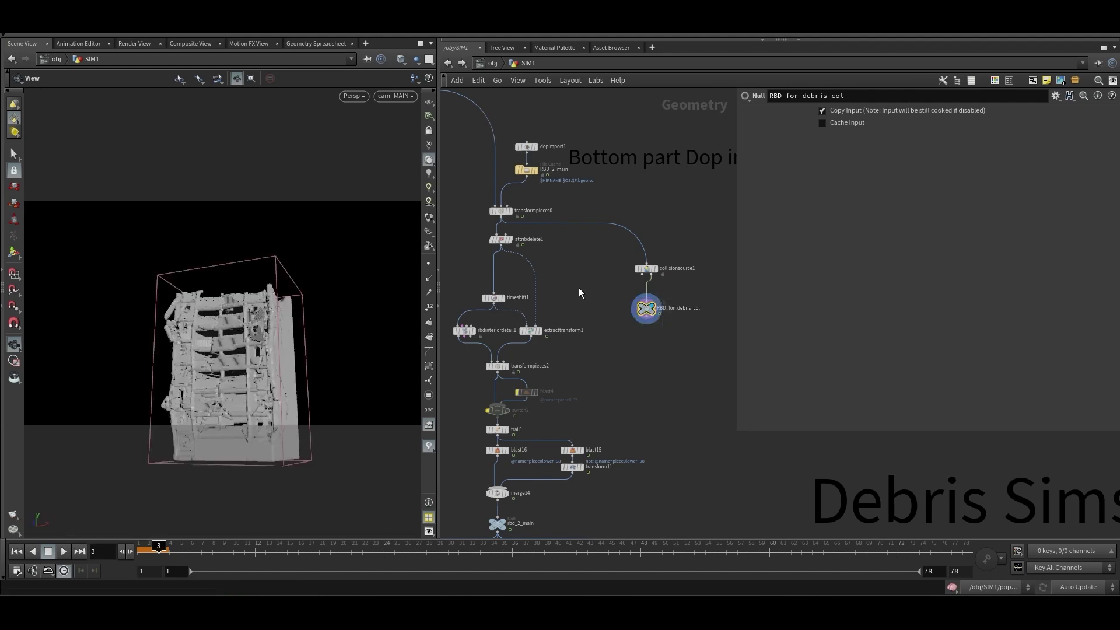
Return to the popnet network and follow the SOP path of staticobject2 to the RBD_up_for_debris_col_ null
click(448, 63)
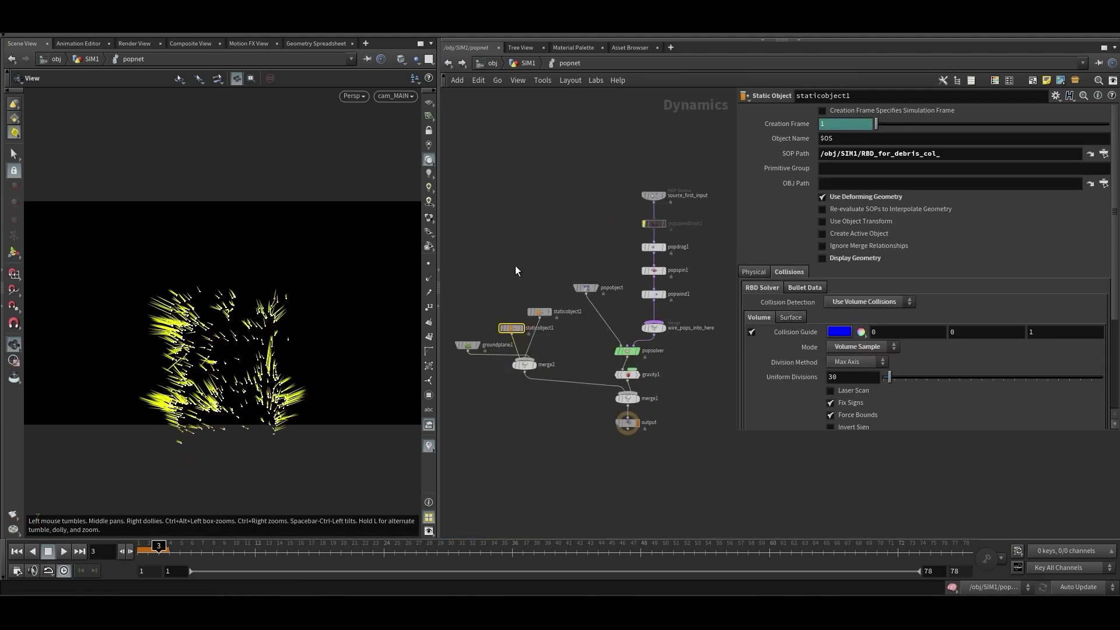
click(539, 312)
click(1090, 153)
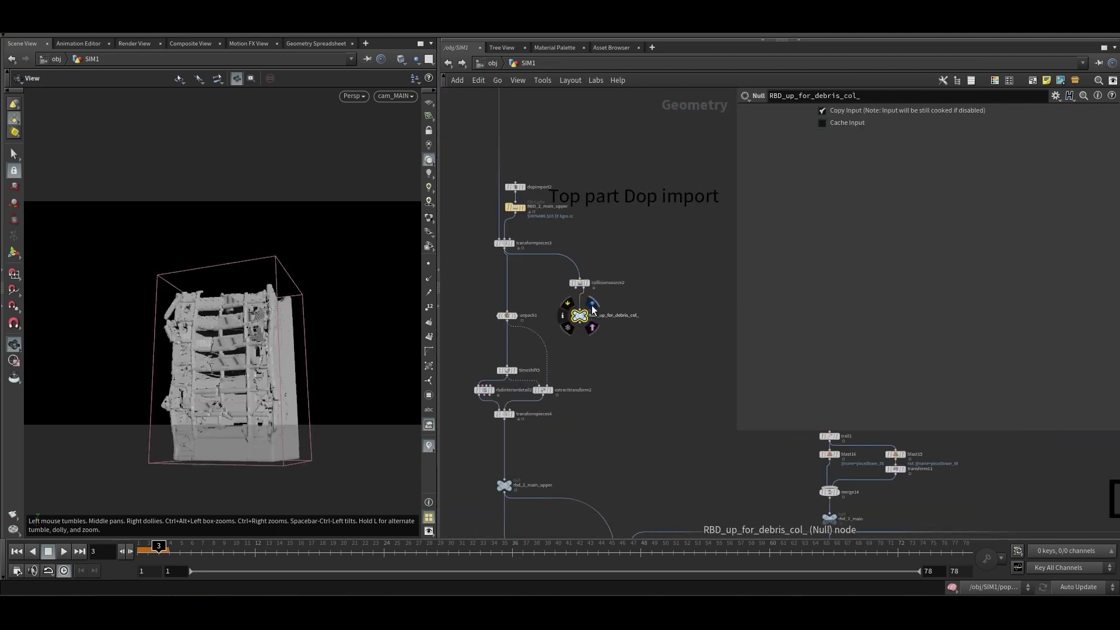
Display the collision geometry of the RBD_up_for_debris_col_ null and return to the popnet network
click(592, 304)
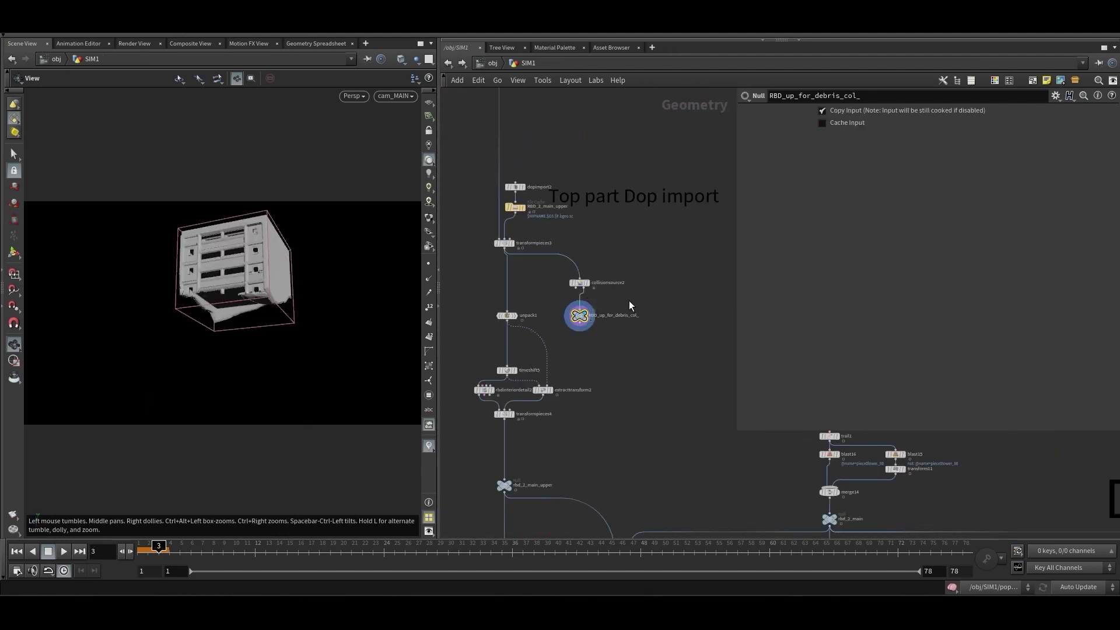
click(448, 63)
scroll(558, 258, up, 2)
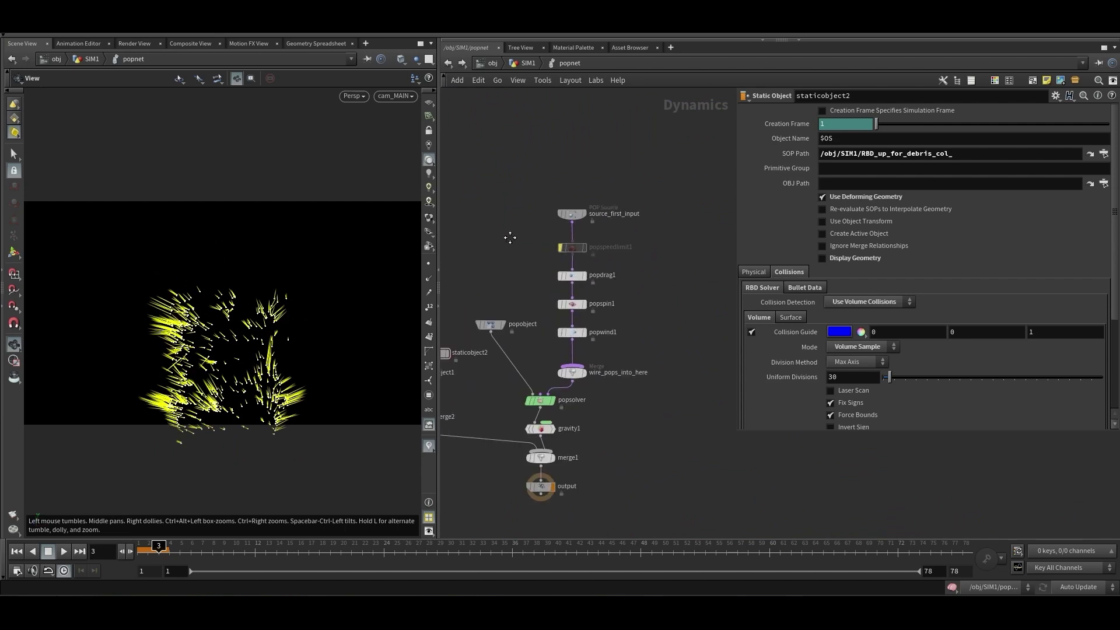
Check the birth and attribute settings of source_first_input and advance the simulation to frame 5
click(555, 180)
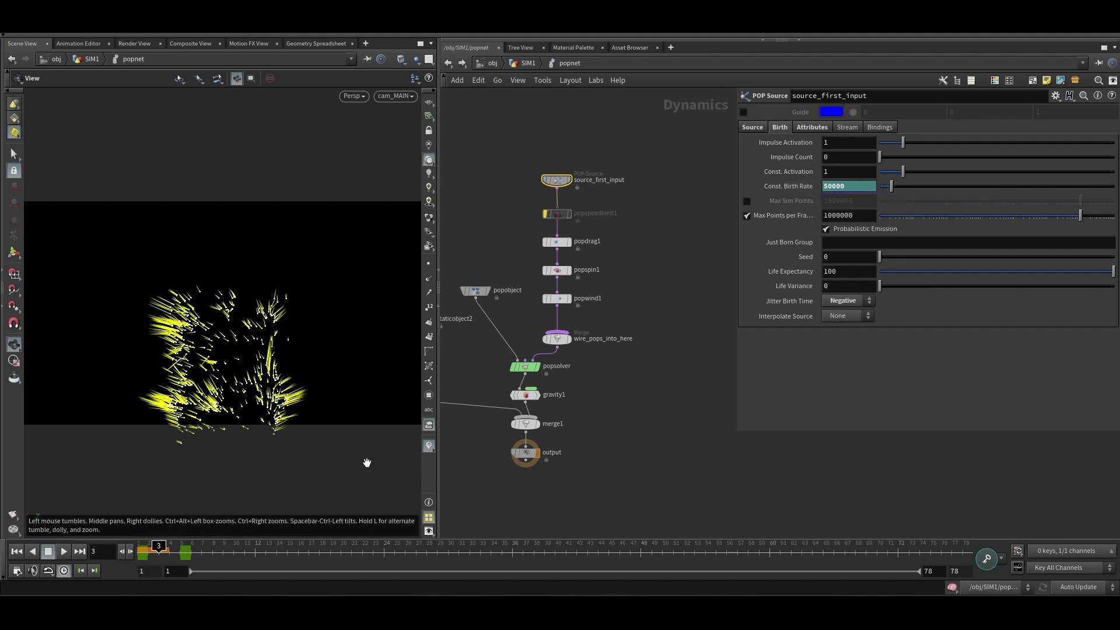
drag(146, 560, 142, 556)
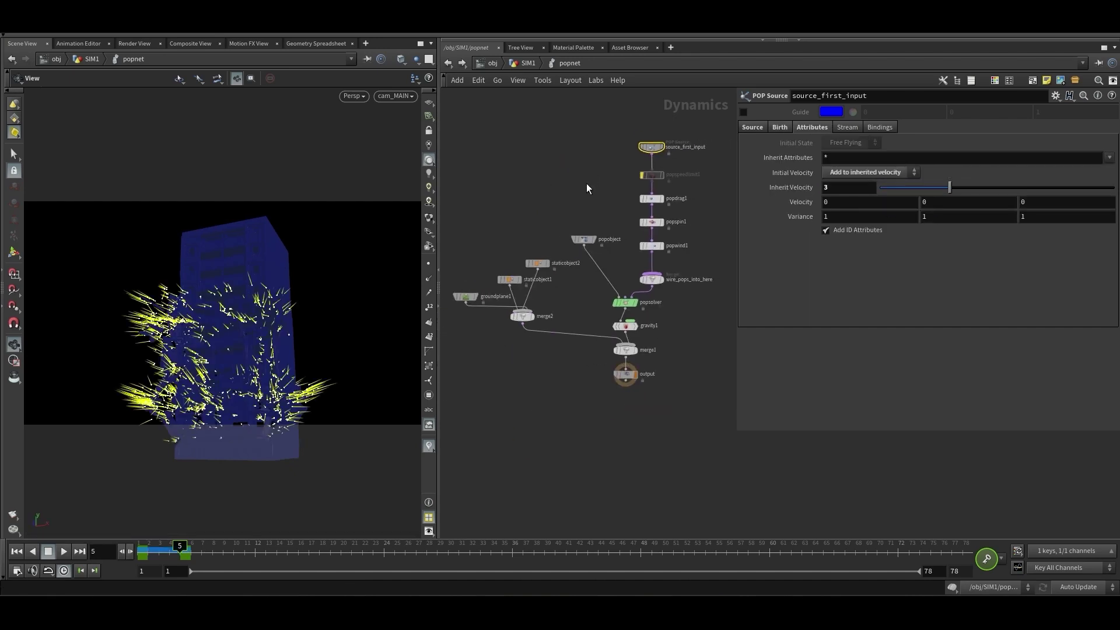
click(586, 183)
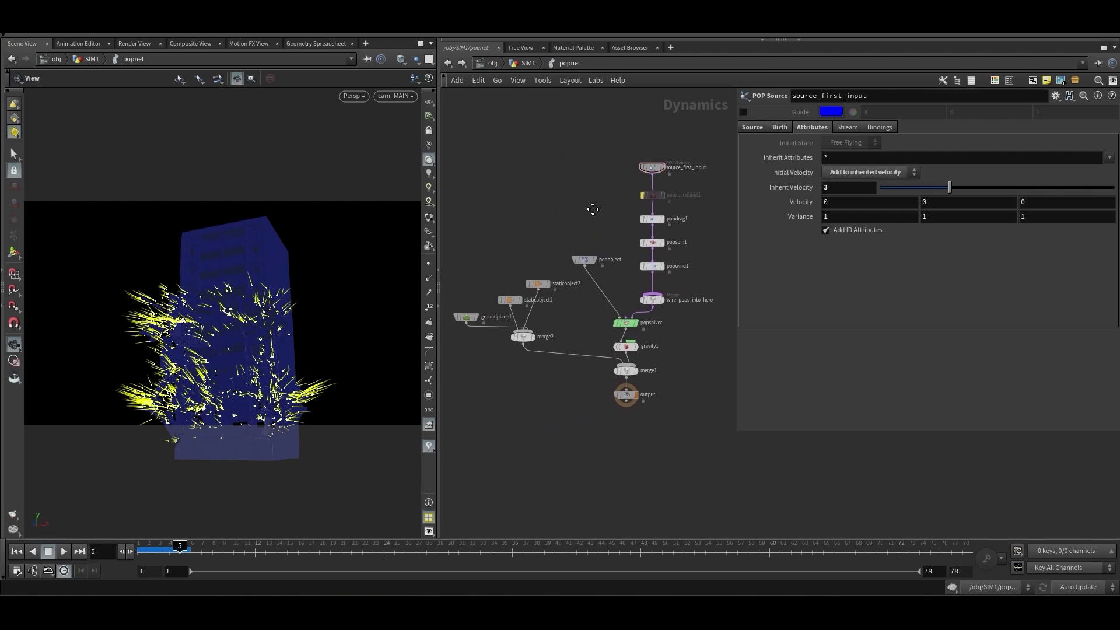
Return to the SIM1 network, display the debris_2_pts_1 file cache below popnet and review its parameters
click(446, 63)
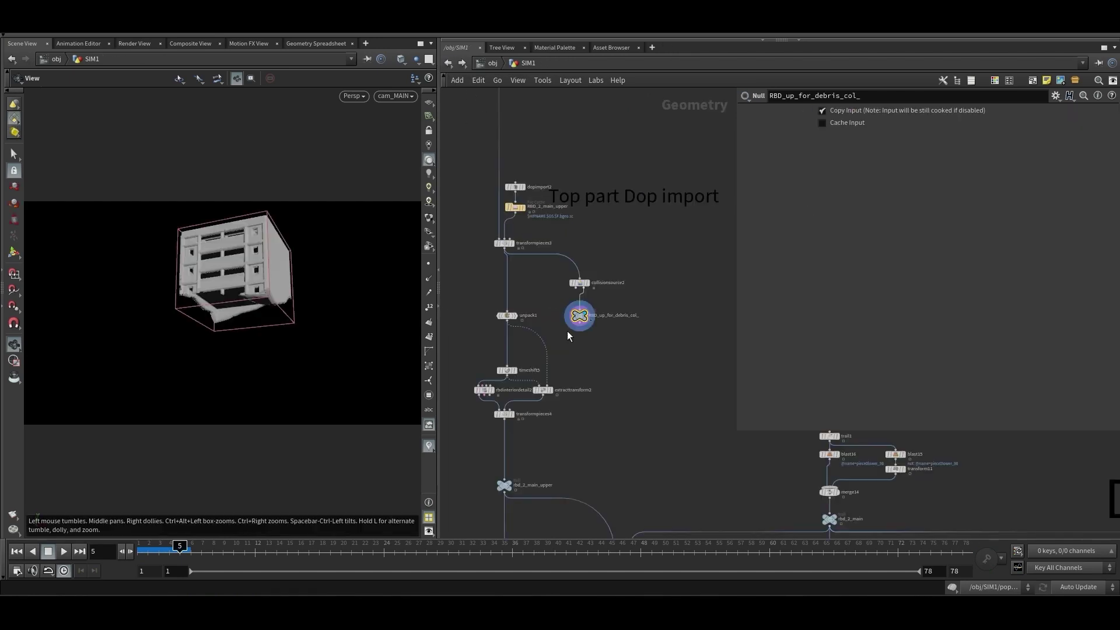
middle_drag(586, 416, 494, 132)
scroll(578, 347, down, 4)
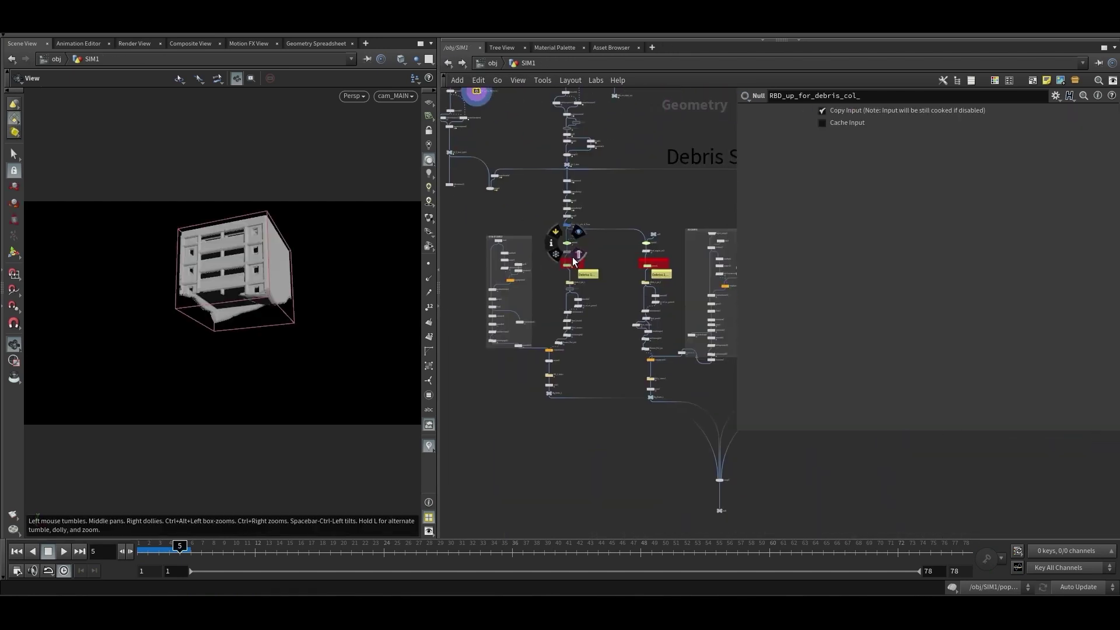
scroll(575, 259, up, 6)
scroll(574, 319, up, 2)
middle_drag(575, 298, 561, 224)
click(544, 252)
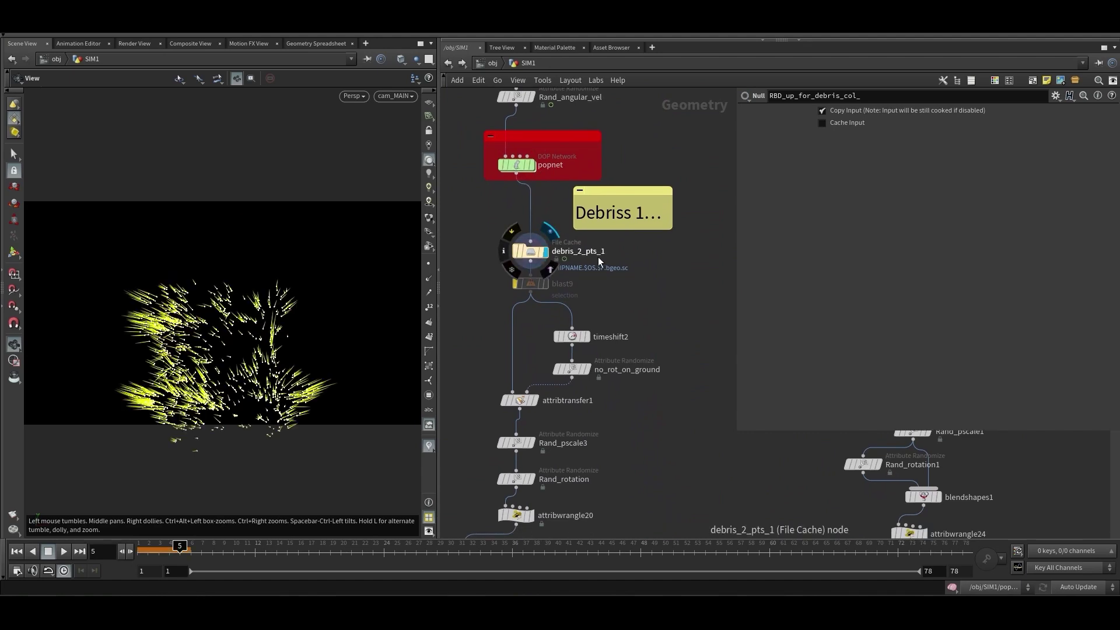
click(530, 252)
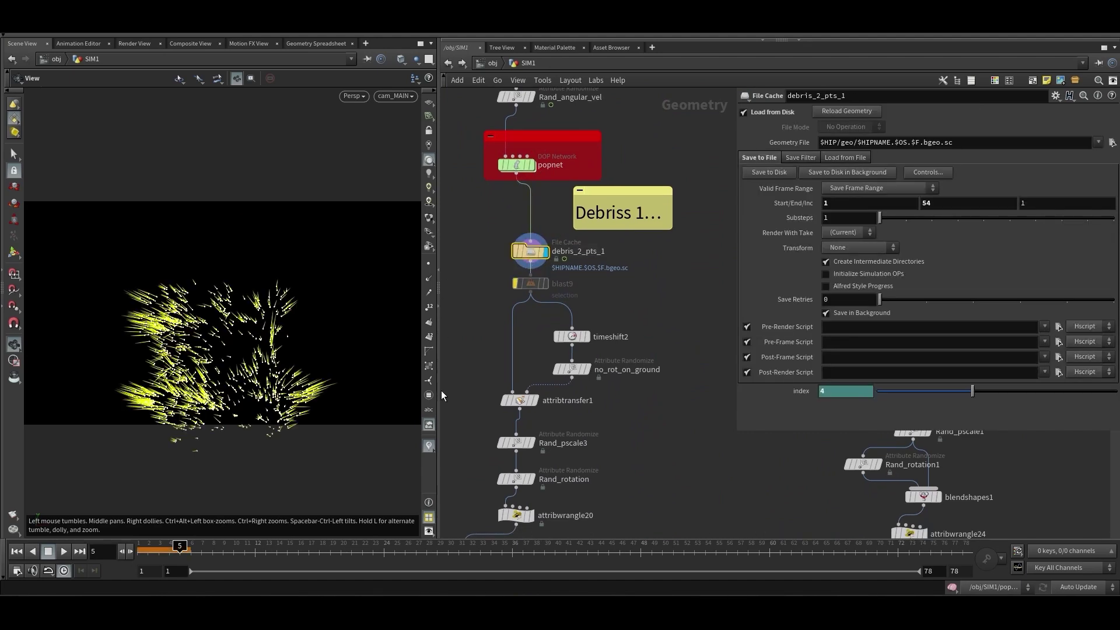
Hide the point trails, play the cached debris points from frame 1 and go back to frame 7
click(429, 447)
middle_drag(472, 308, 480, 285)
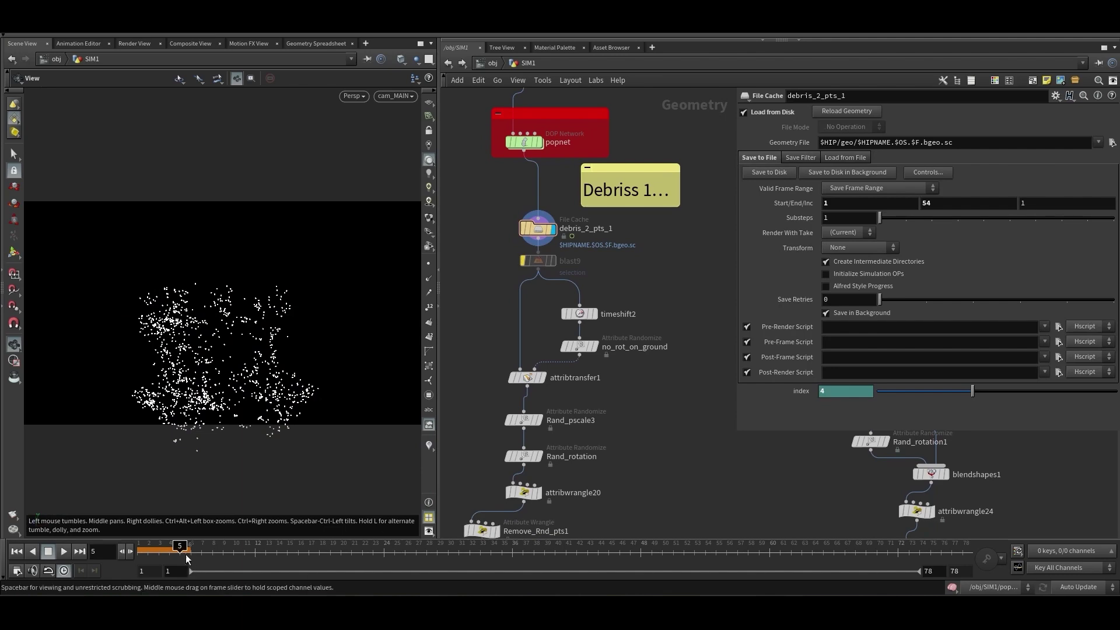
drag(180, 546, 140, 546)
click(64, 551)
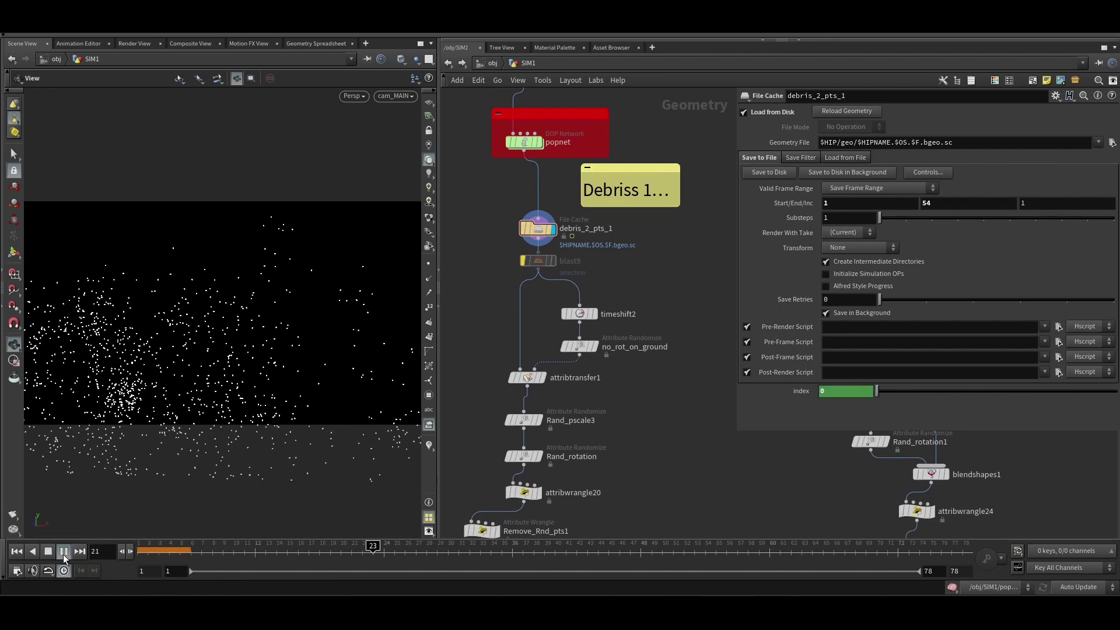
click(64, 551)
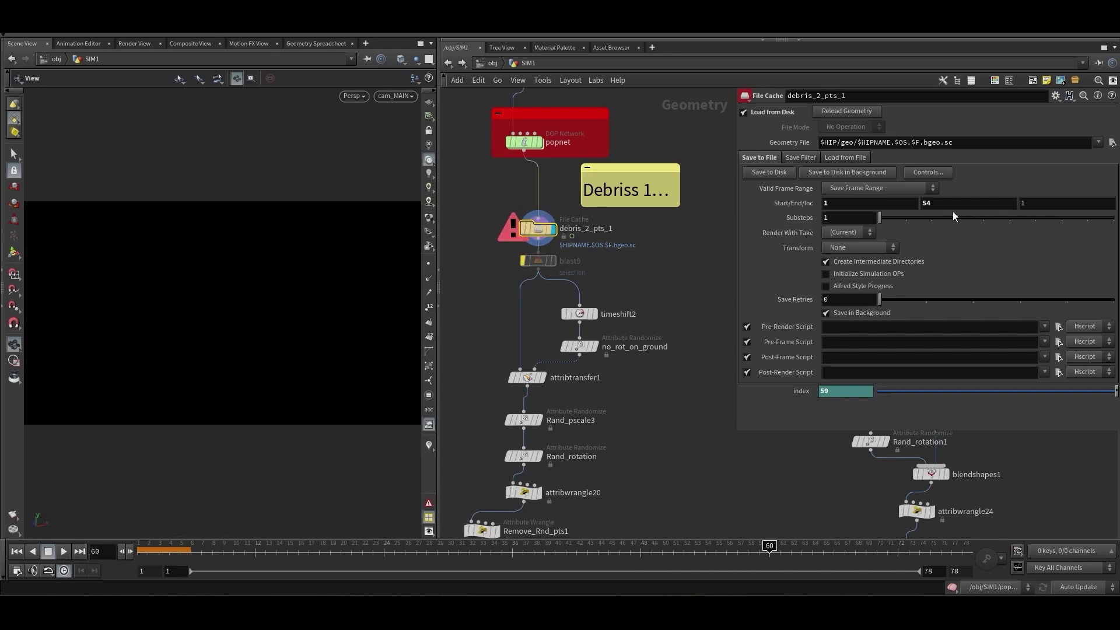
drag(726, 542, 201, 542)
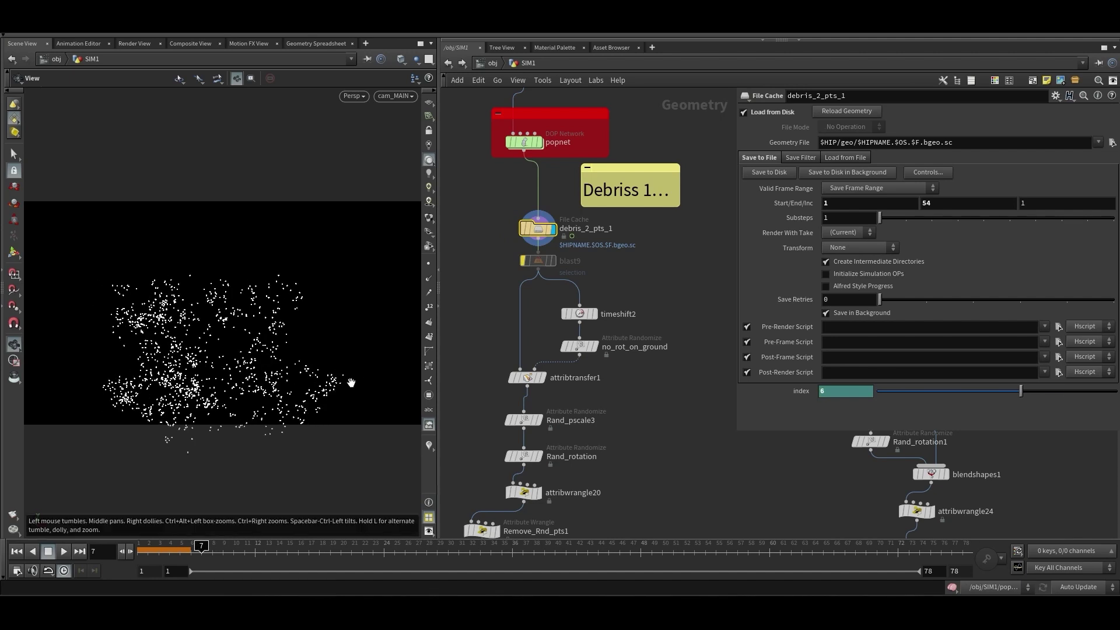
Review the parameters of timeshift2 and the nodes following it in the first debris chain
middle_drag(647, 415, 639, 351)
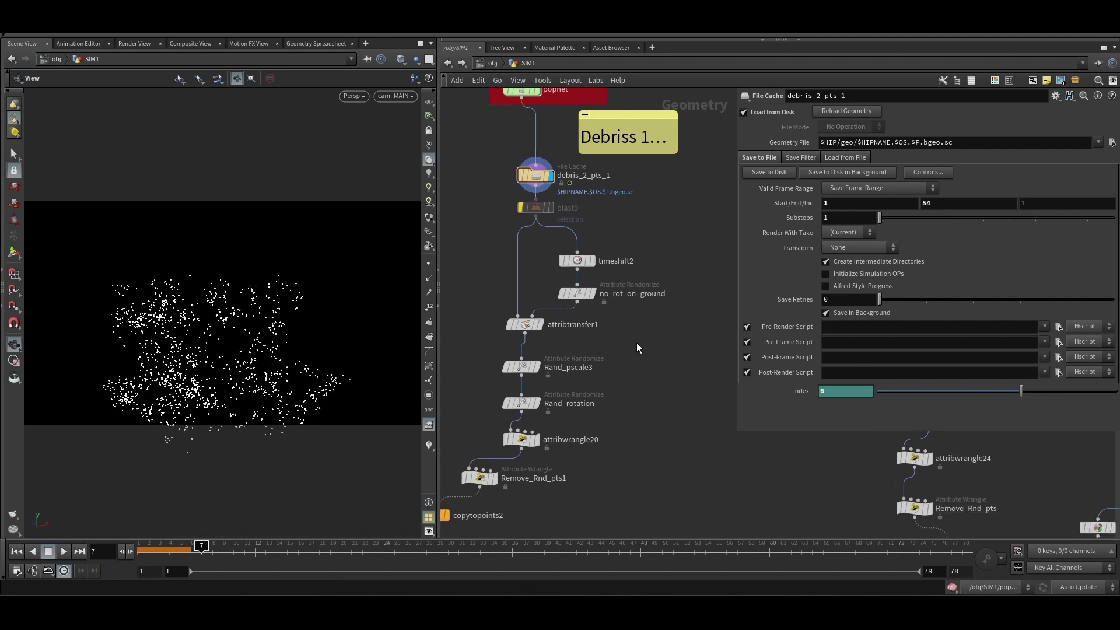
drag(679, 268, 525, 311)
click(651, 351)
scroll(641, 327, down, 2)
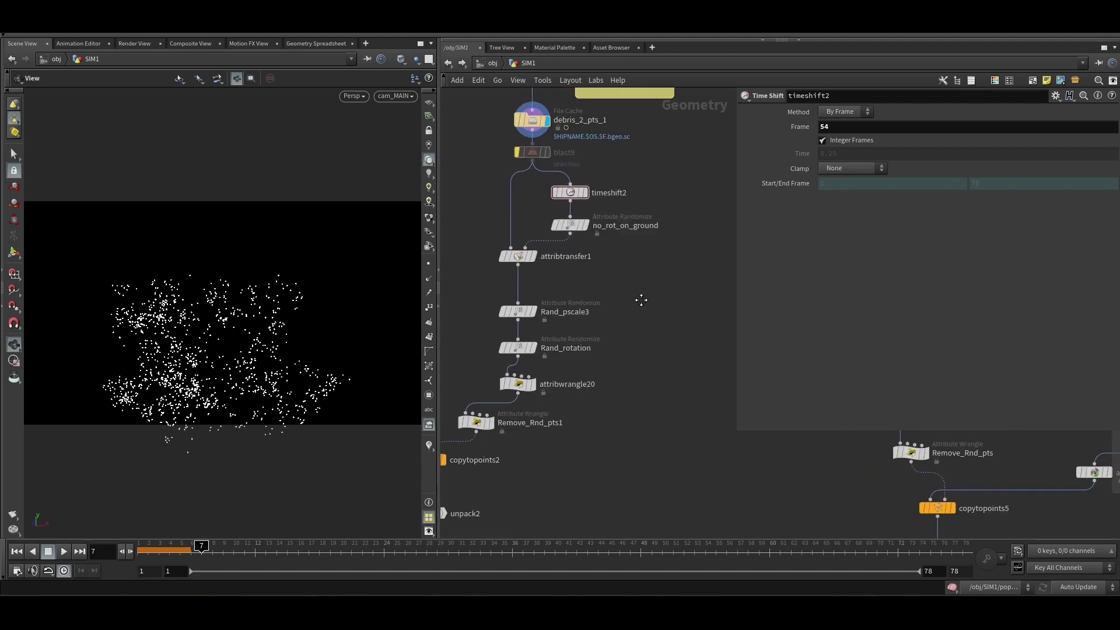
middle_drag(646, 315, 649, 313)
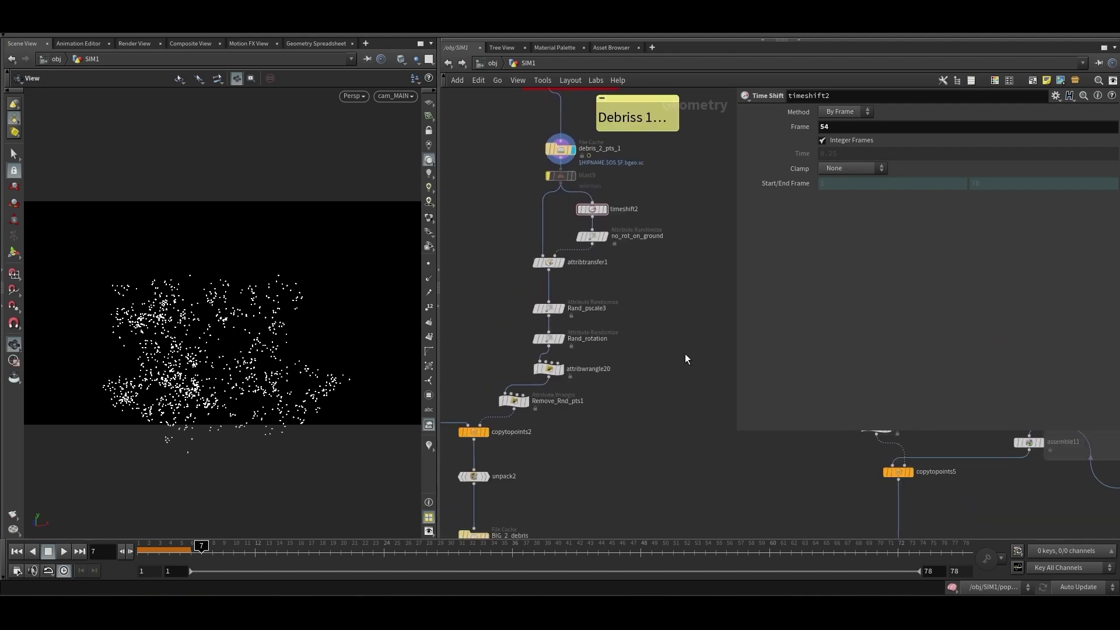
middle_drag(658, 436, 672, 426)
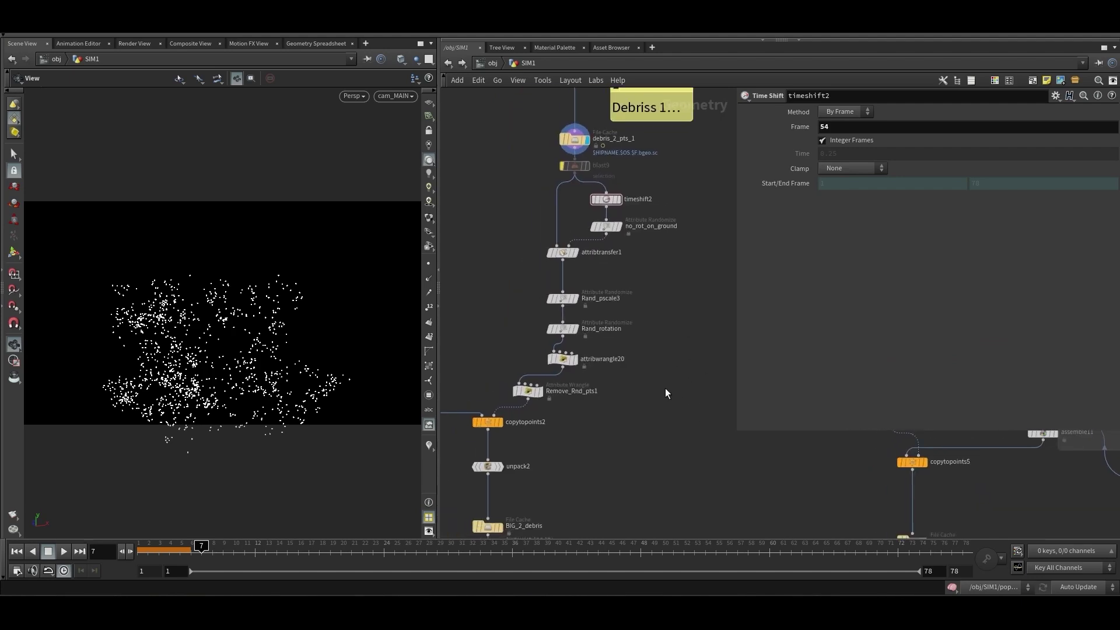
Read the variant expression in attribwrangle20
drag(661, 354, 574, 370)
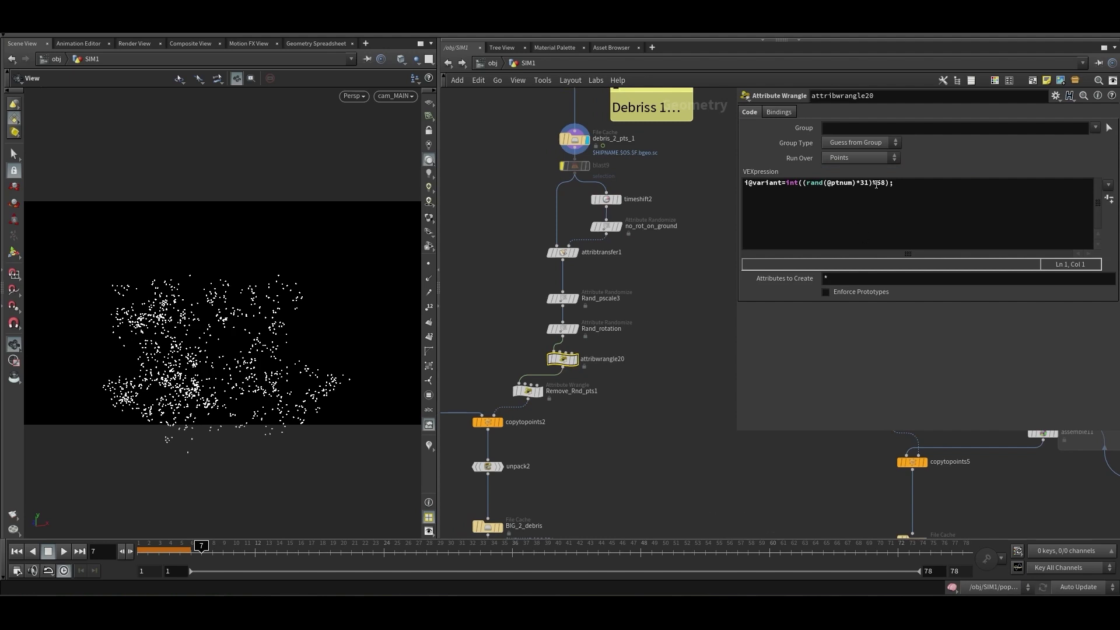
scroll(614, 426, down, 1)
middle_drag(614, 425, 685, 430)
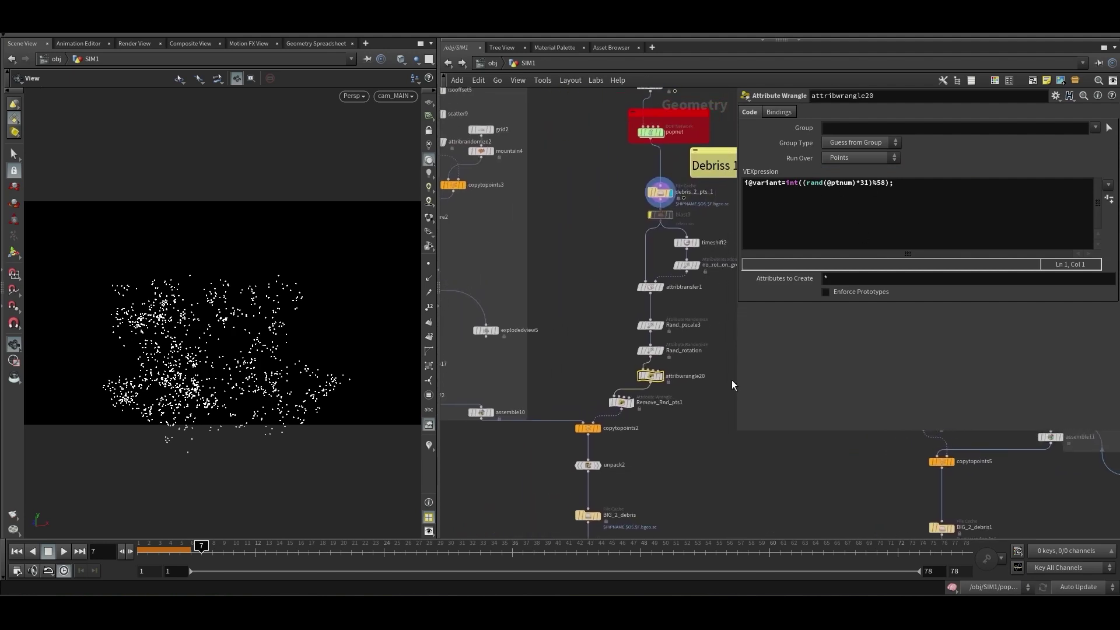
Find the detailed debris network box and display the fractured pieces of assemble10 with its parameters
scroll(671, 451, down, 3)
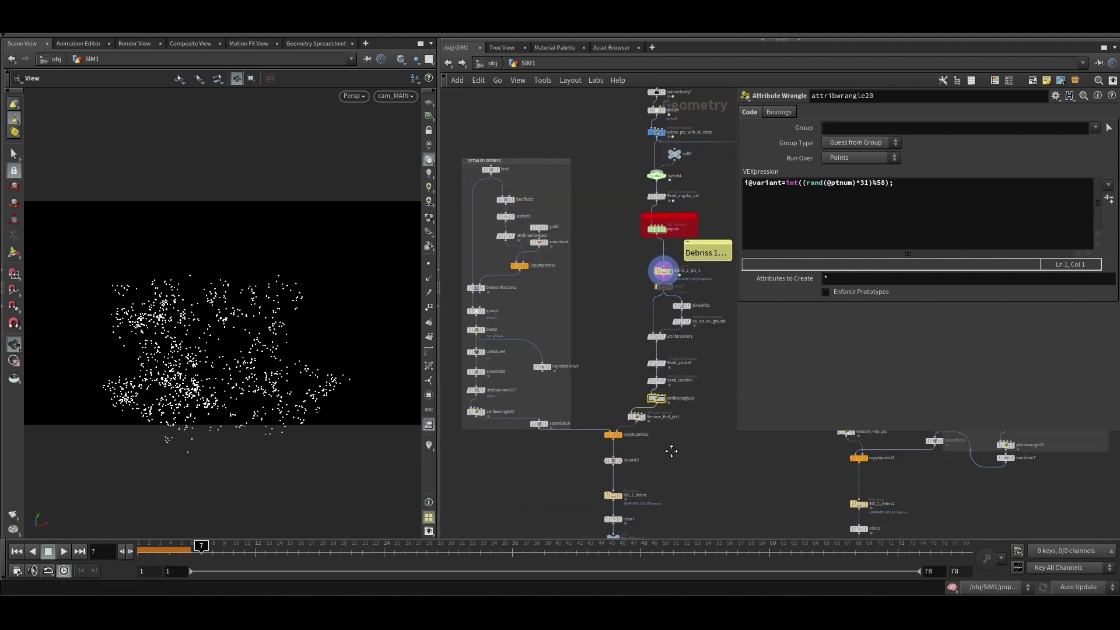
middle_drag(671, 452, 688, 504)
middle_drag(602, 375, 598, 338)
scroll(533, 435, up, 2)
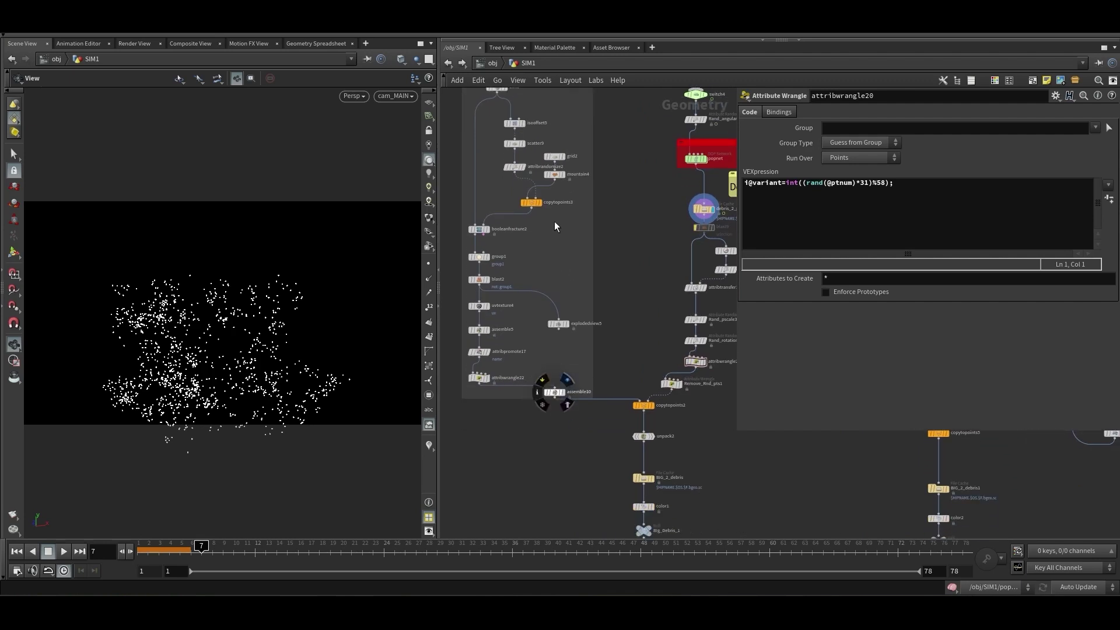
click(555, 392)
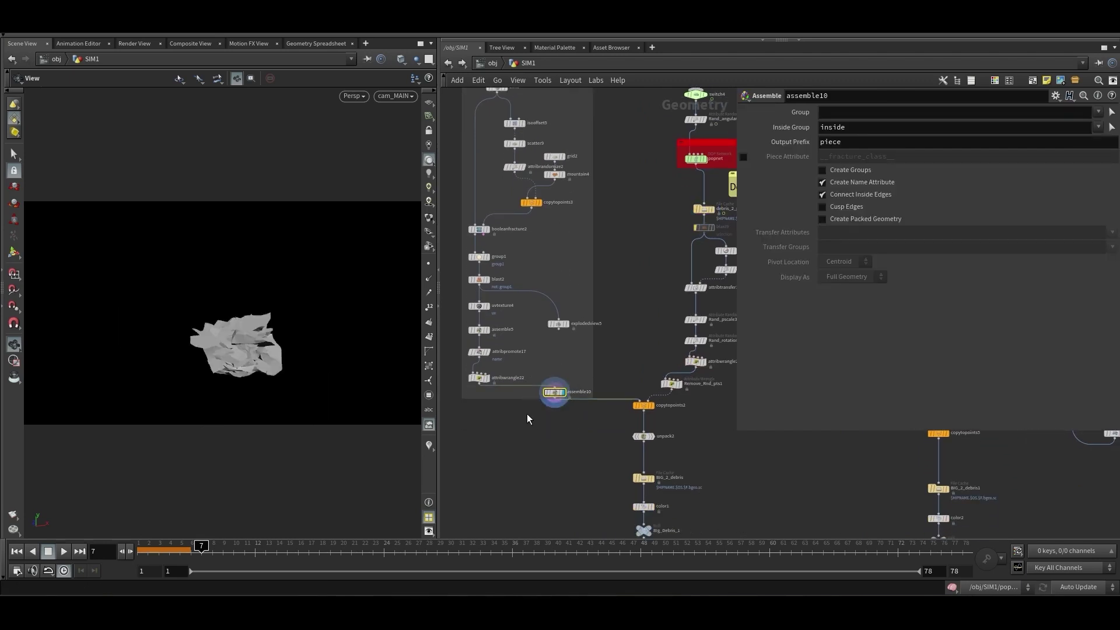
Display copytopoints2 and review its piece attribute and target attribute settings
scroll(595, 363, up, 3)
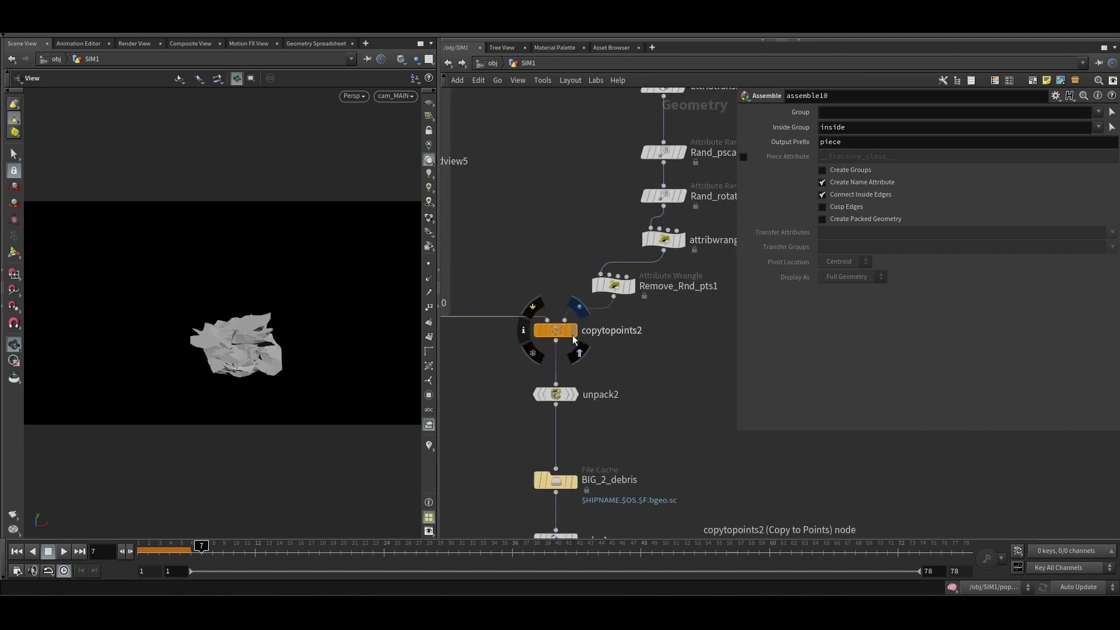
click(578, 306)
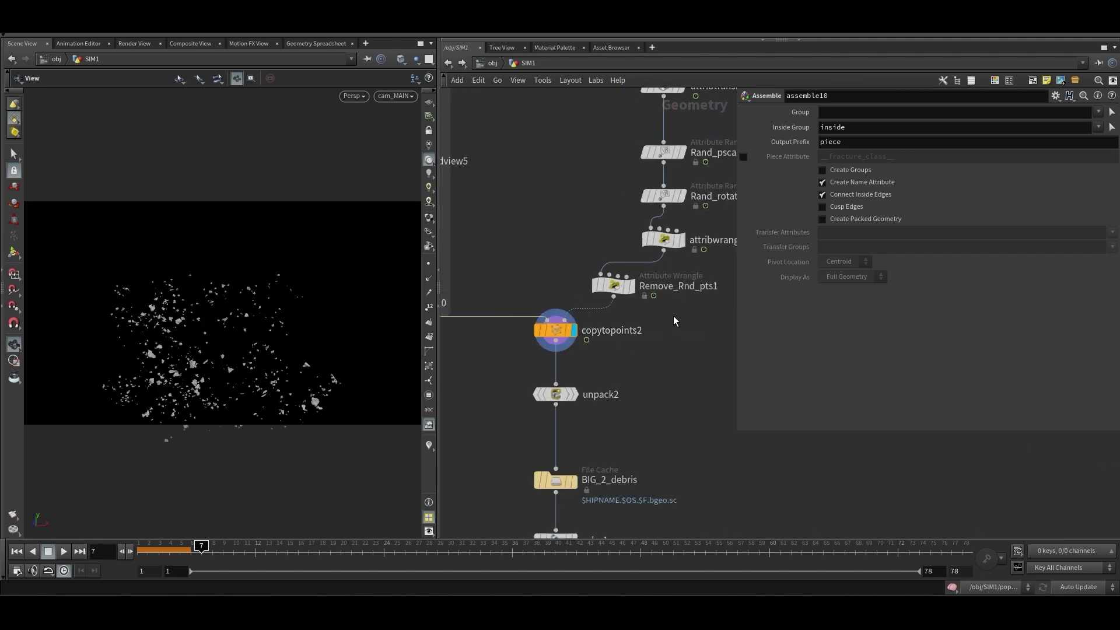
drag(673, 316, 505, 359)
scroll(599, 306, down, 5)
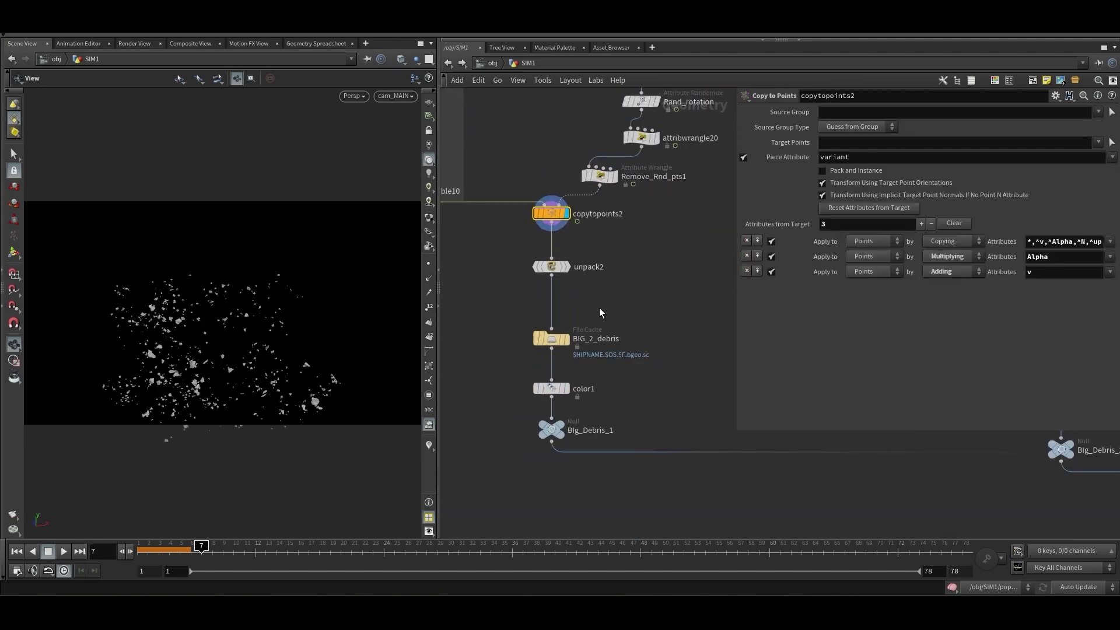
Display the BIG_2_debris file cache, widen the viewport and scrub the debris to frame 13
mouse_move(542, 253)
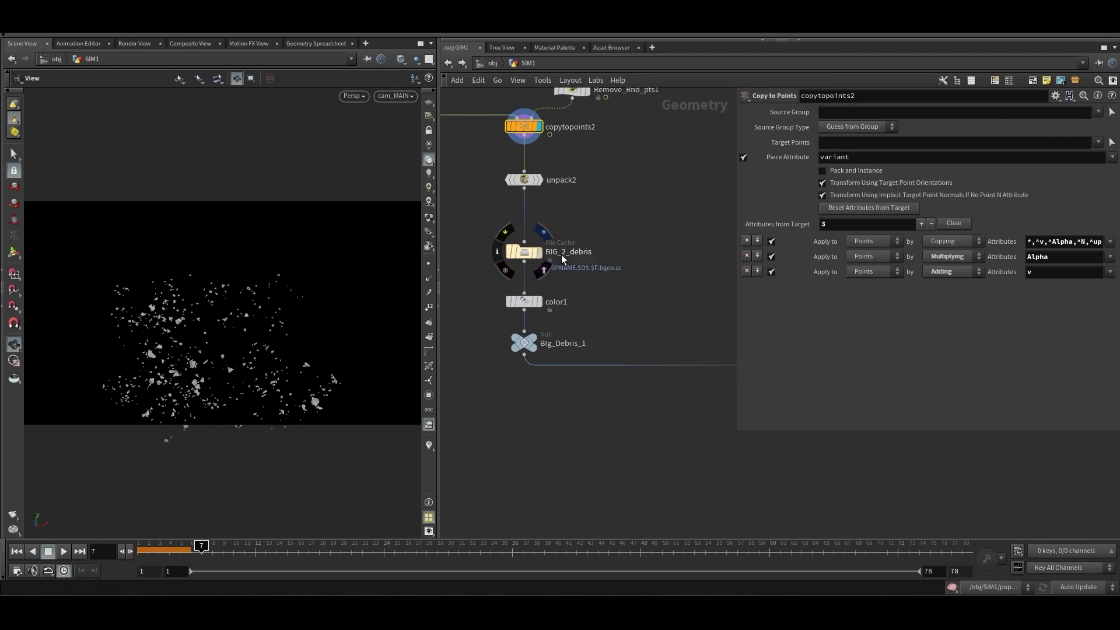
click(540, 253)
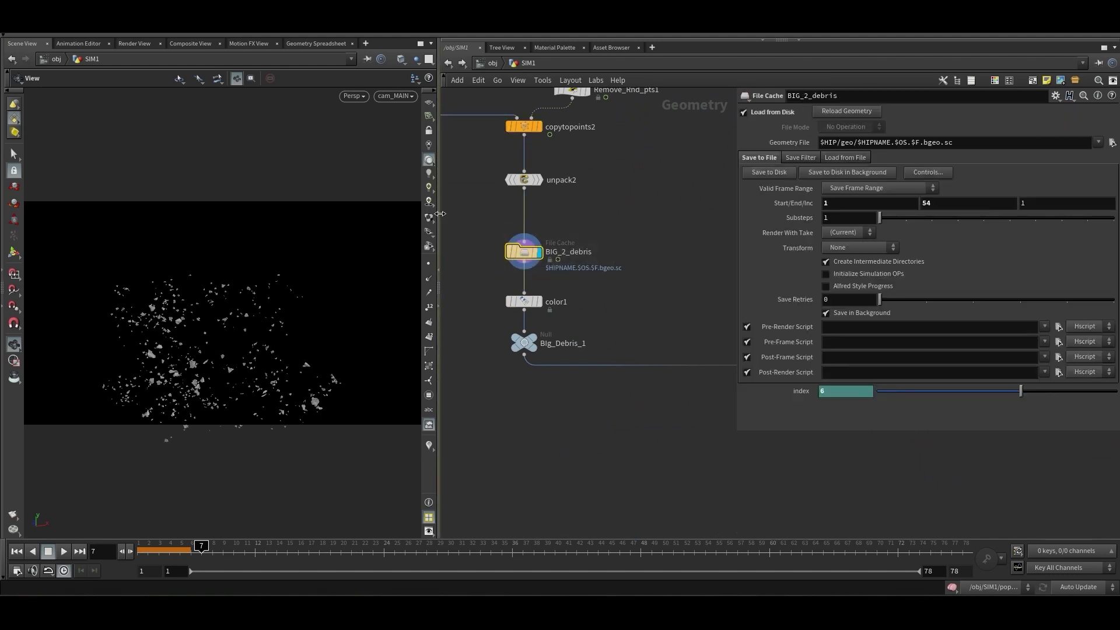
drag(438, 217, 457, 217)
middle_drag(489, 216, 531, 302)
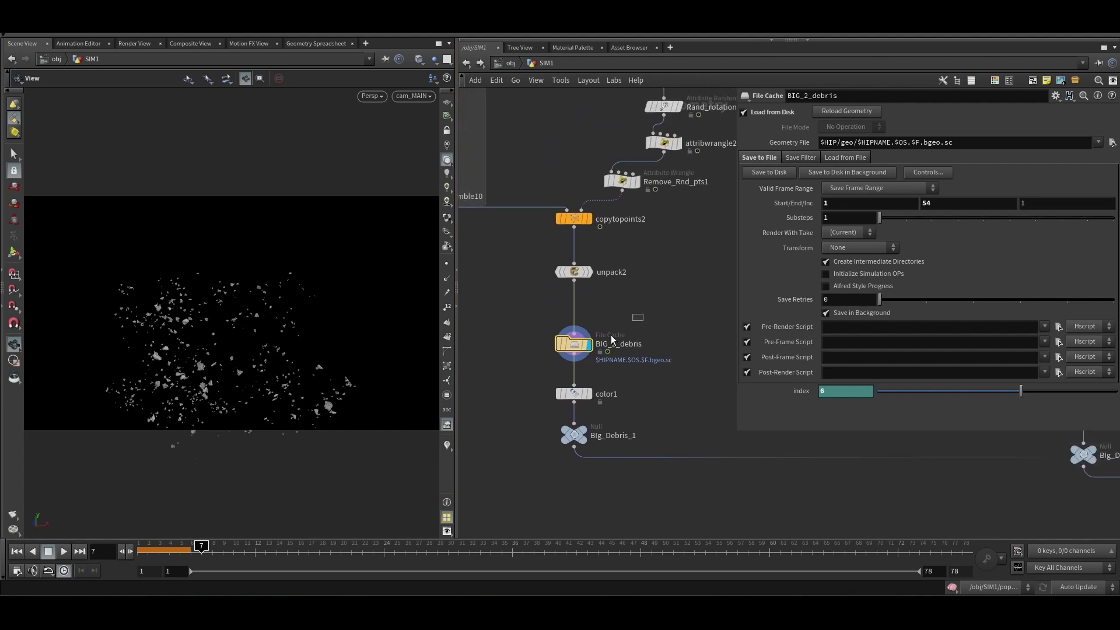
mouse_move(154, 557)
mouse_down()
mouse_move(331, 546)
mouse_move(266, 549)
mouse_up()
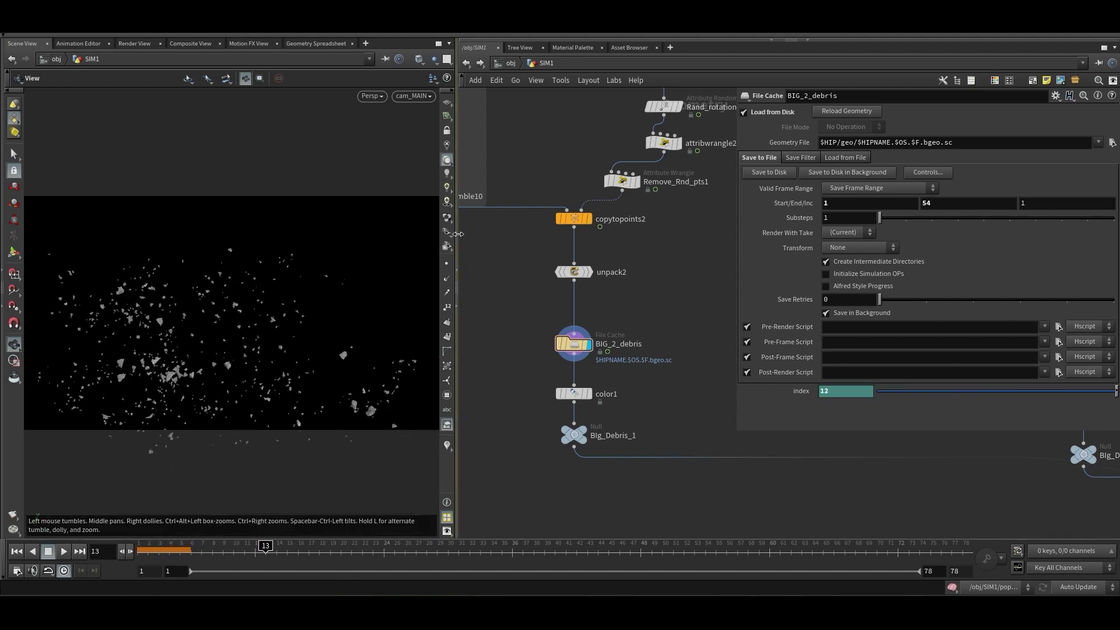
Resize the panes and move the detailed debris network box closer to the first debris chain
drag(457, 233, 548, 251)
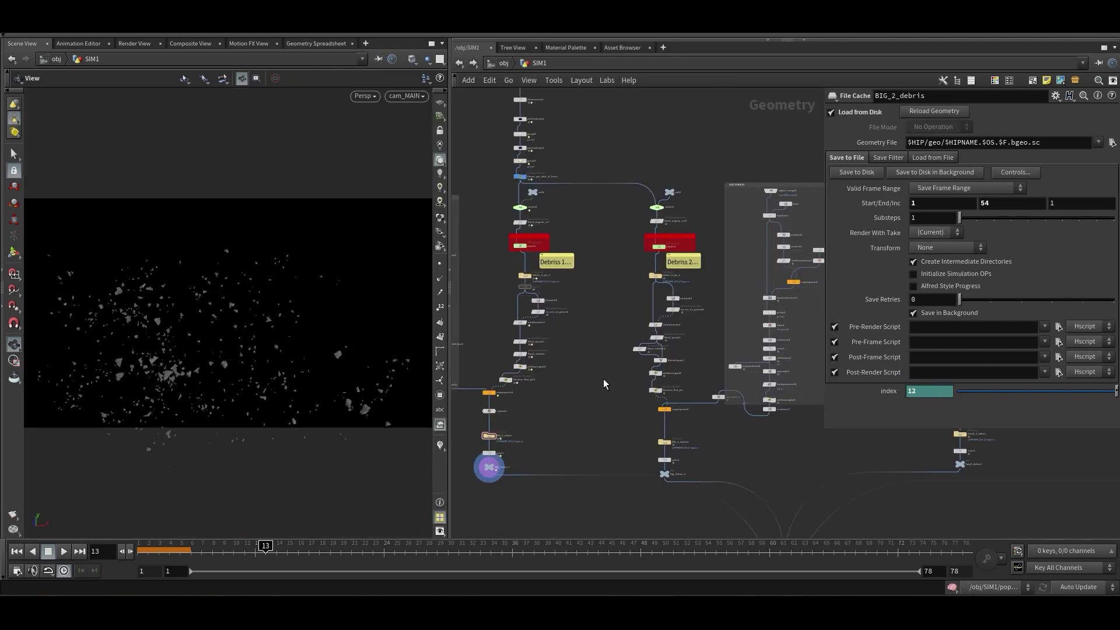
middle_drag(593, 421, 684, 403)
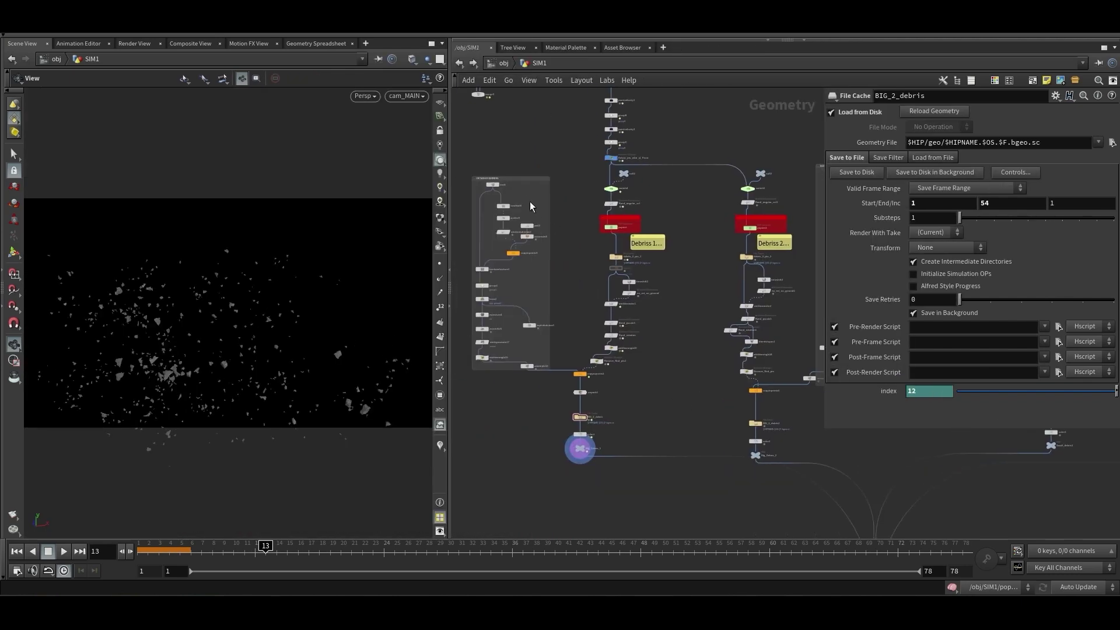
drag(519, 178, 550, 176)
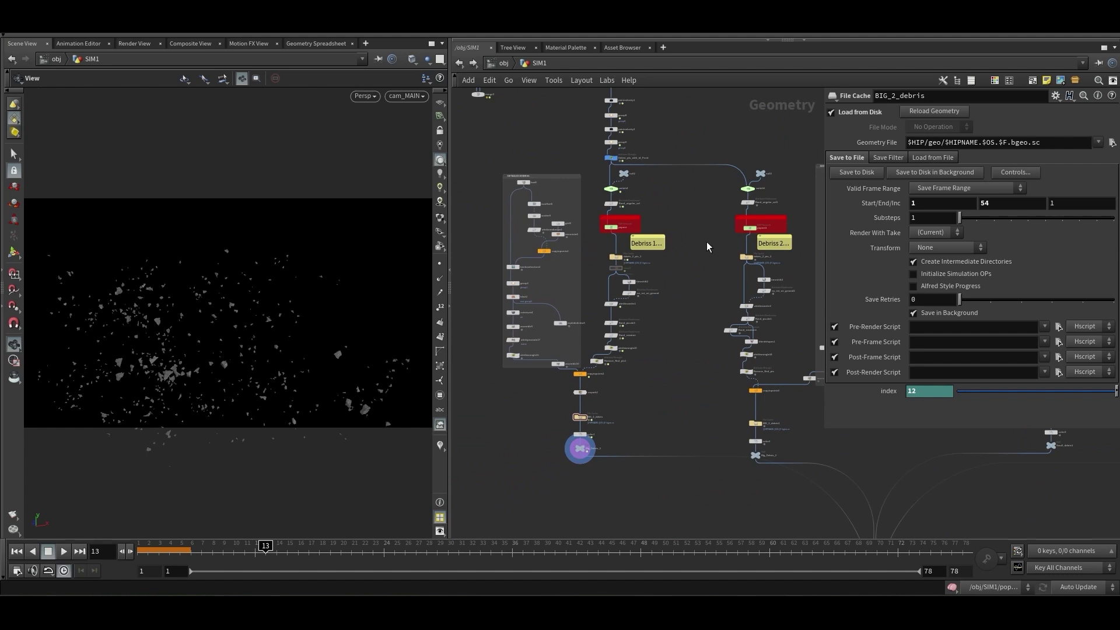
Display the points of Delete_pts_with_id_Prcnt and follow the second debris branch to popnet1
scroll(708, 246, up, 3)
middle_drag(583, 244, 630, 385)
scroll(525, 251, up, 2)
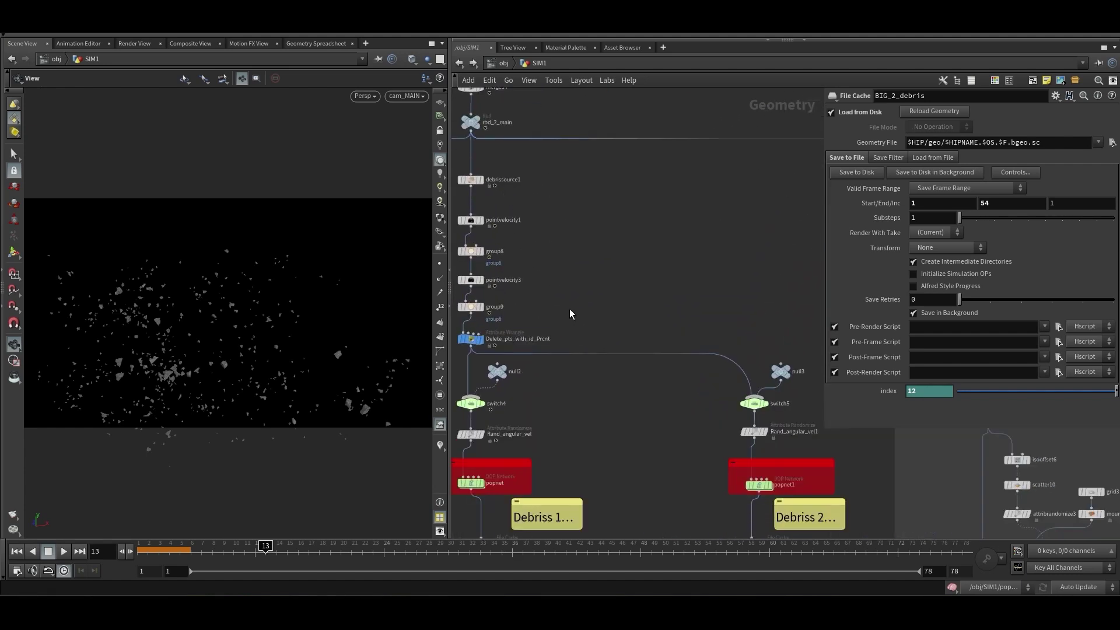
click(506, 327)
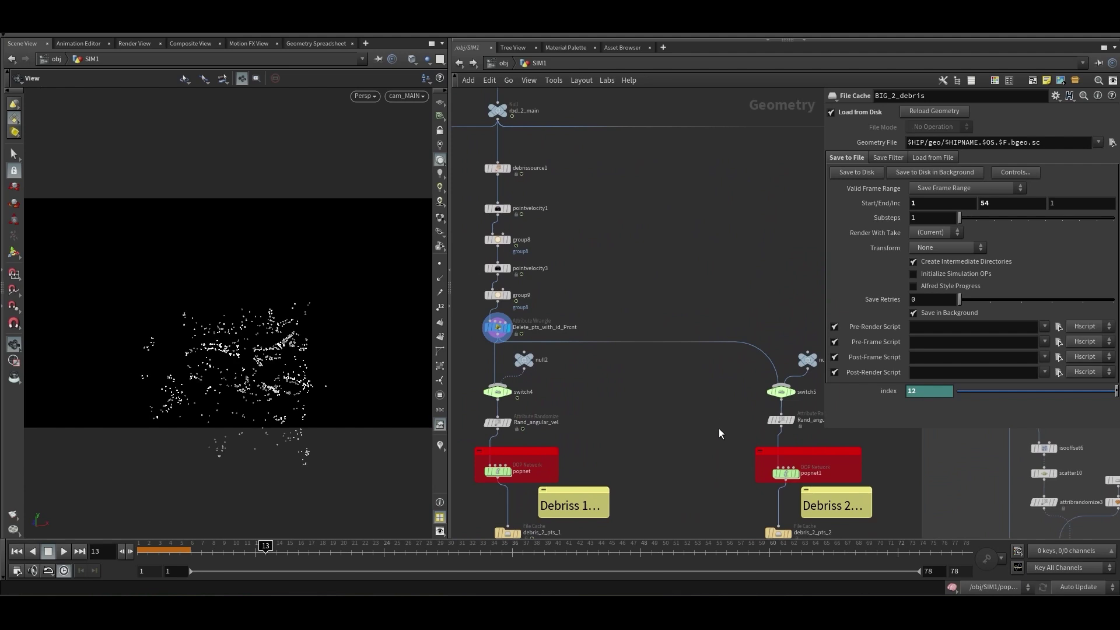
middle_drag(719, 434, 508, 292)
scroll(608, 308, up, 2)
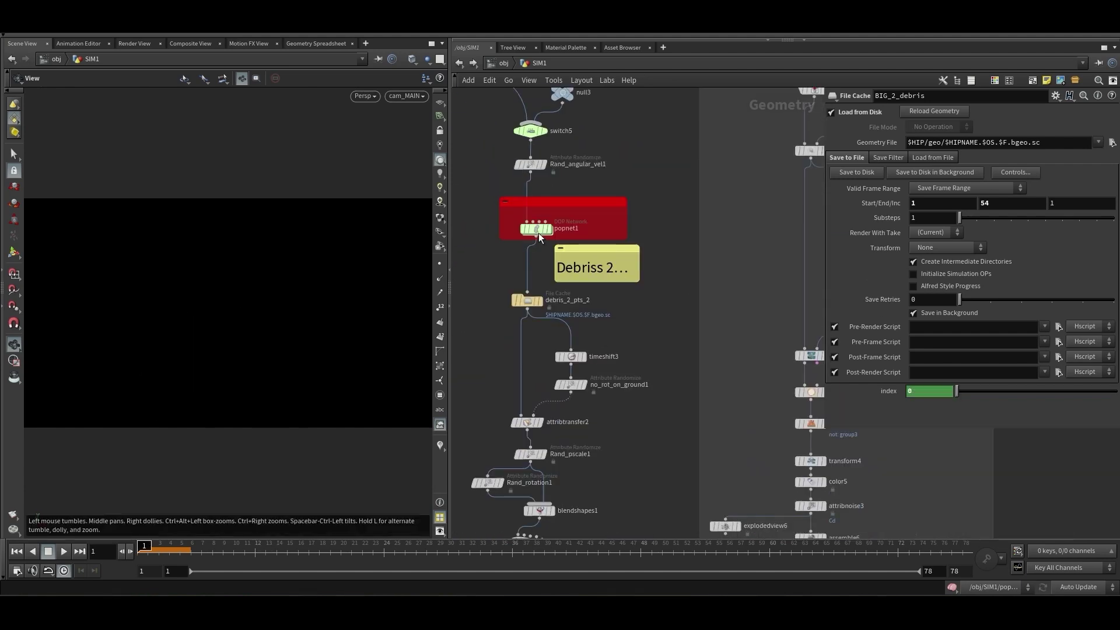
Inside popnet1, review the source_first_input attribute settings and the popwind1 wind and noise settings, and return to the SIM1 network
double_click(539, 229)
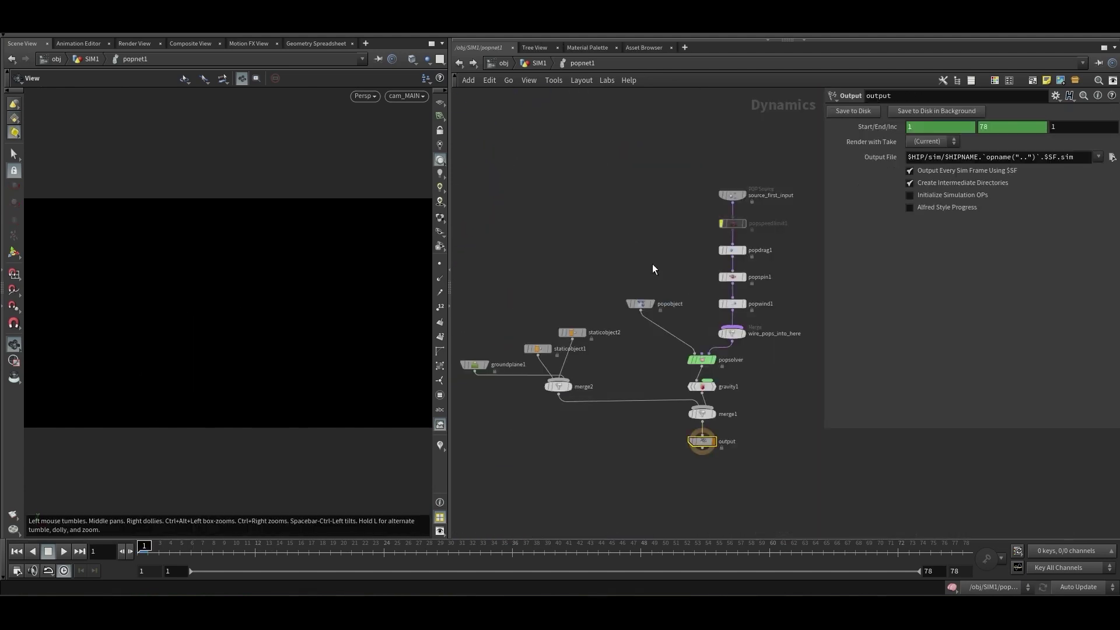
click(886, 130)
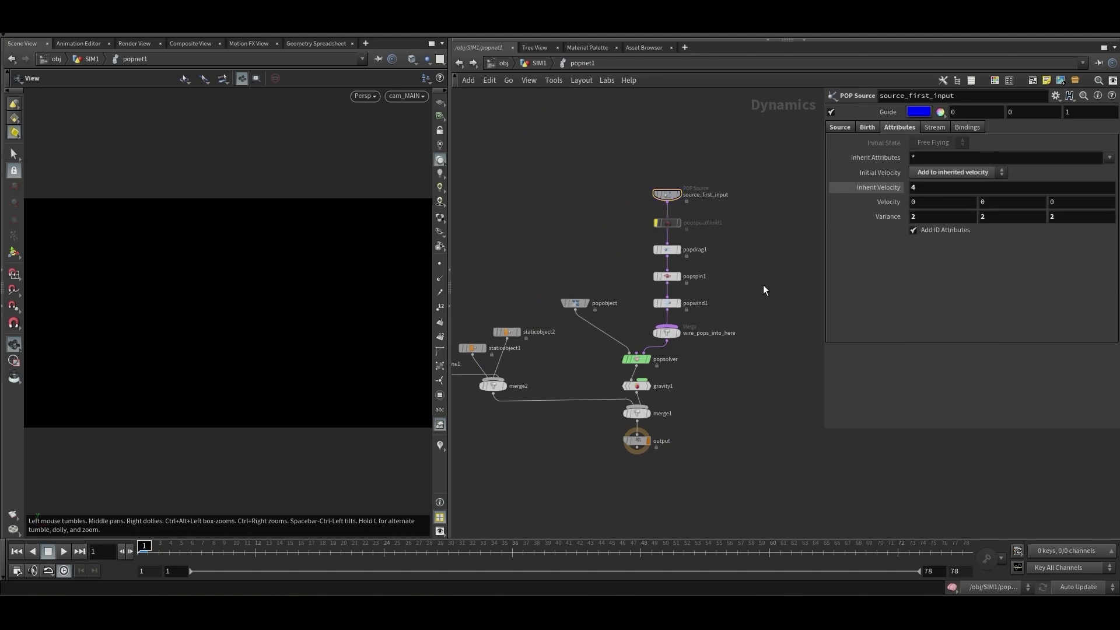
click(672, 306)
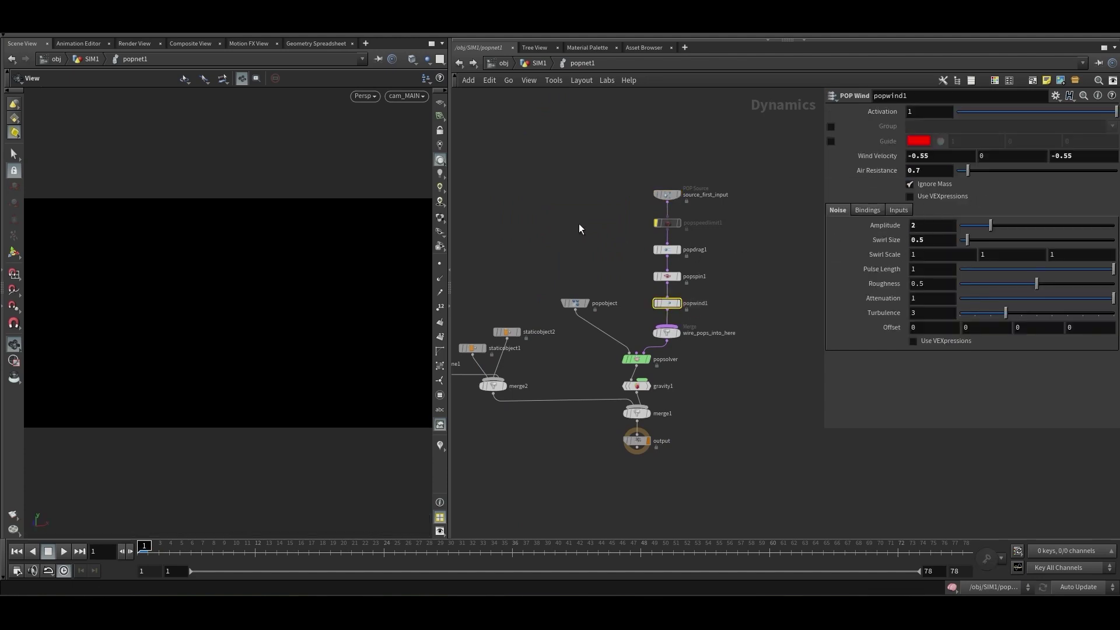
scroll(619, 218, down, 2)
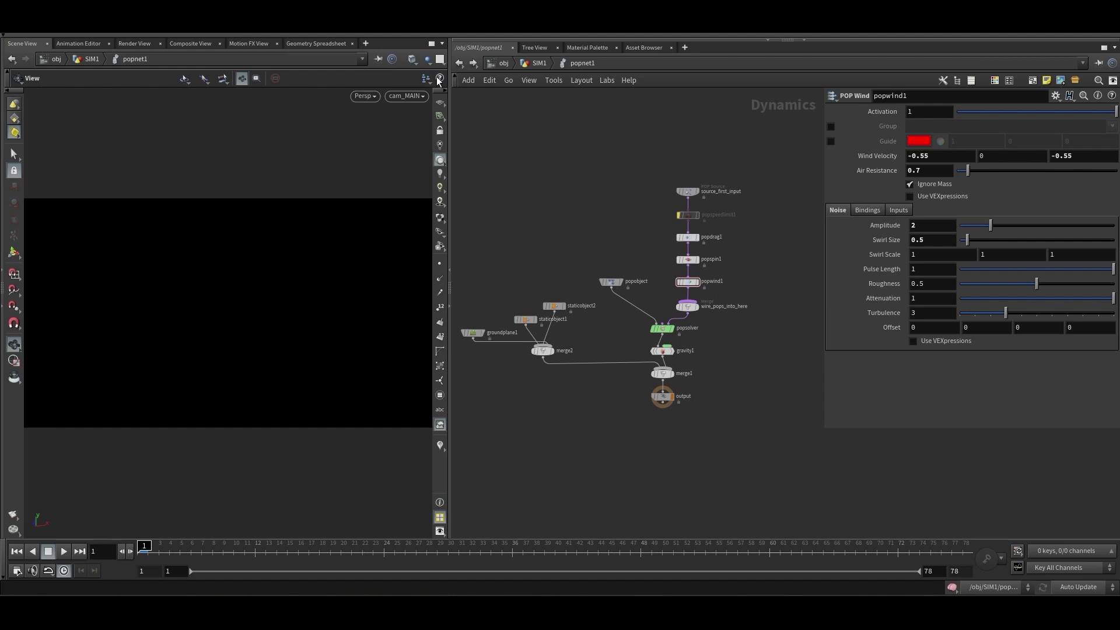
key(u)
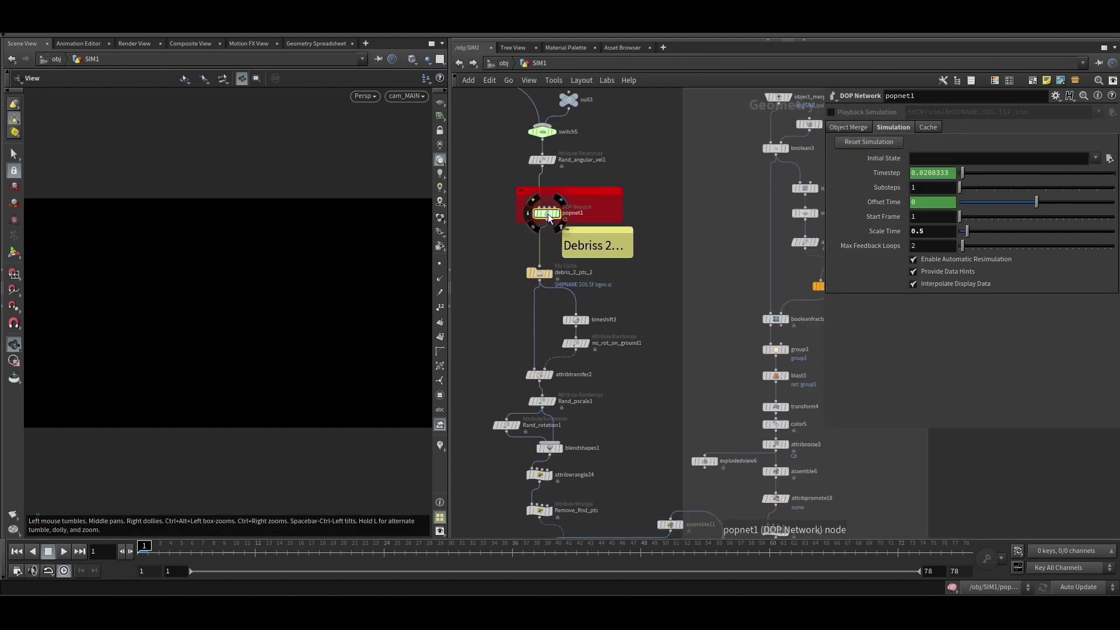
Display the debris_2_pts_2 file cache, scrub its points to frame 26 and return to frame 1
scroll(526, 314, up, 2)
click(546, 266)
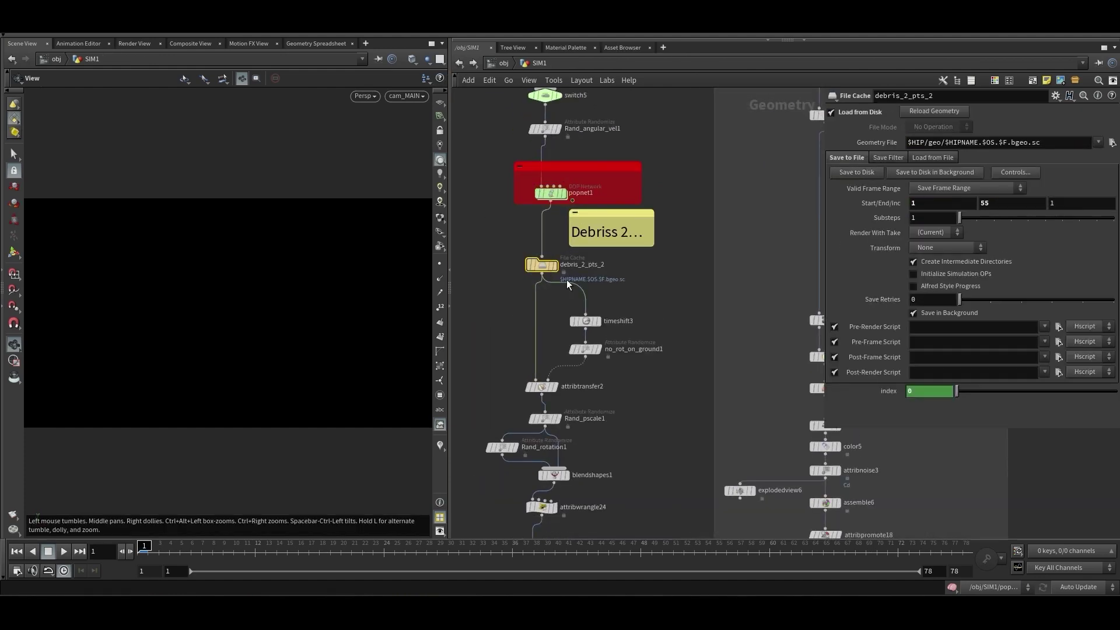
key(r)
drag(161, 551, 236, 552)
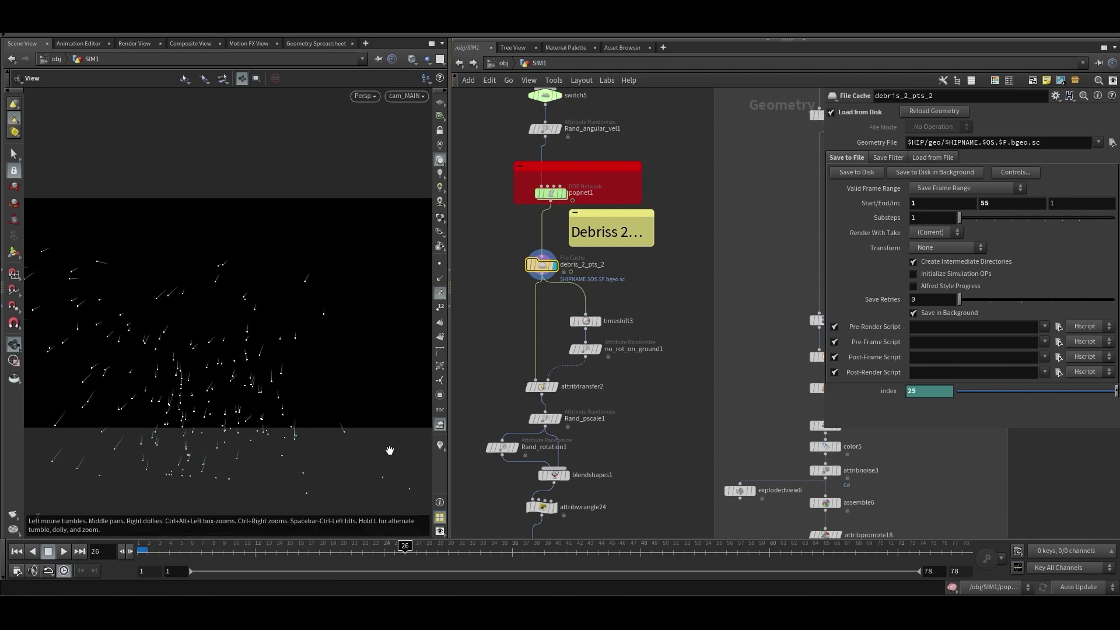
drag(405, 549, 142, 549)
Shift the seven nodes from timeshift3 to attribwrangle24 slightly up, away from Remove_Rnd_pts
scroll(628, 453, down, 2)
middle_drag(627, 452, 628, 305)
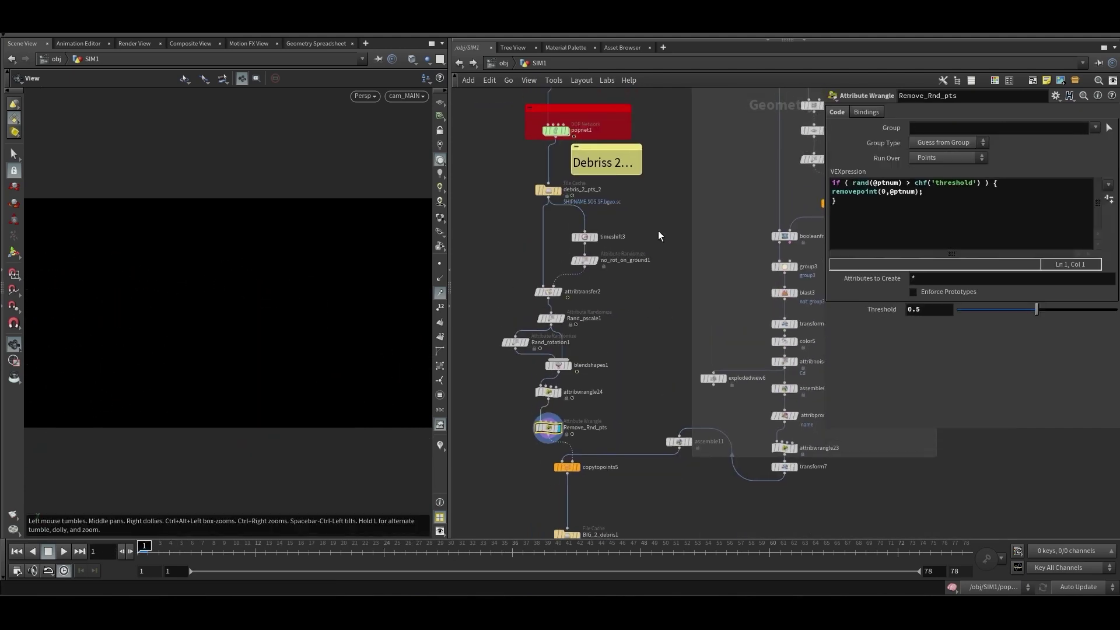
drag(658, 230, 505, 404)
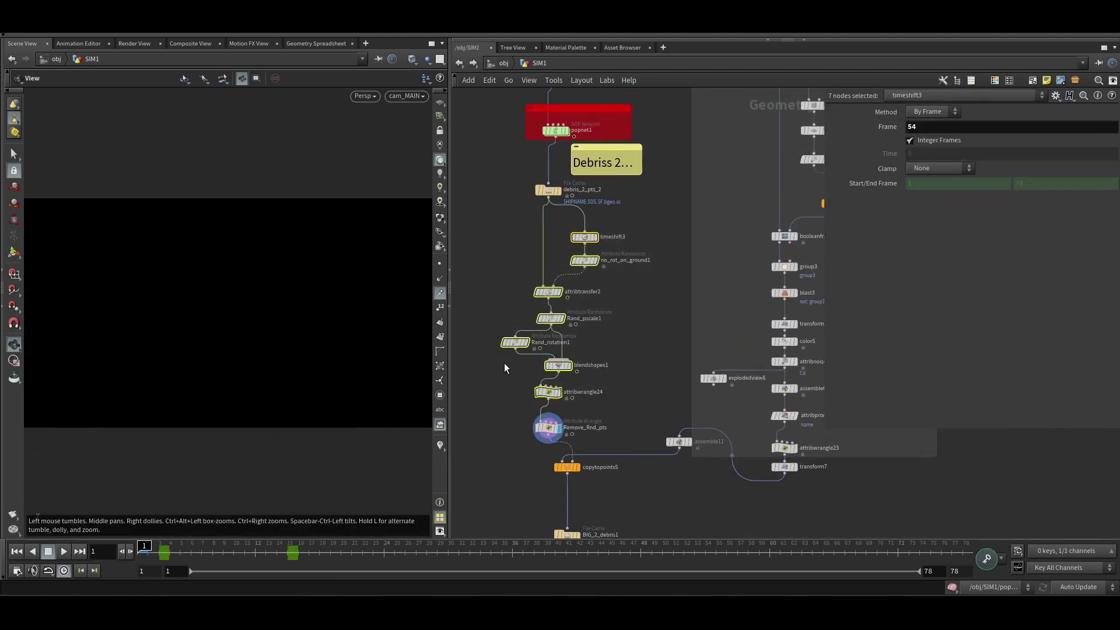
drag(587, 237, 586, 223)
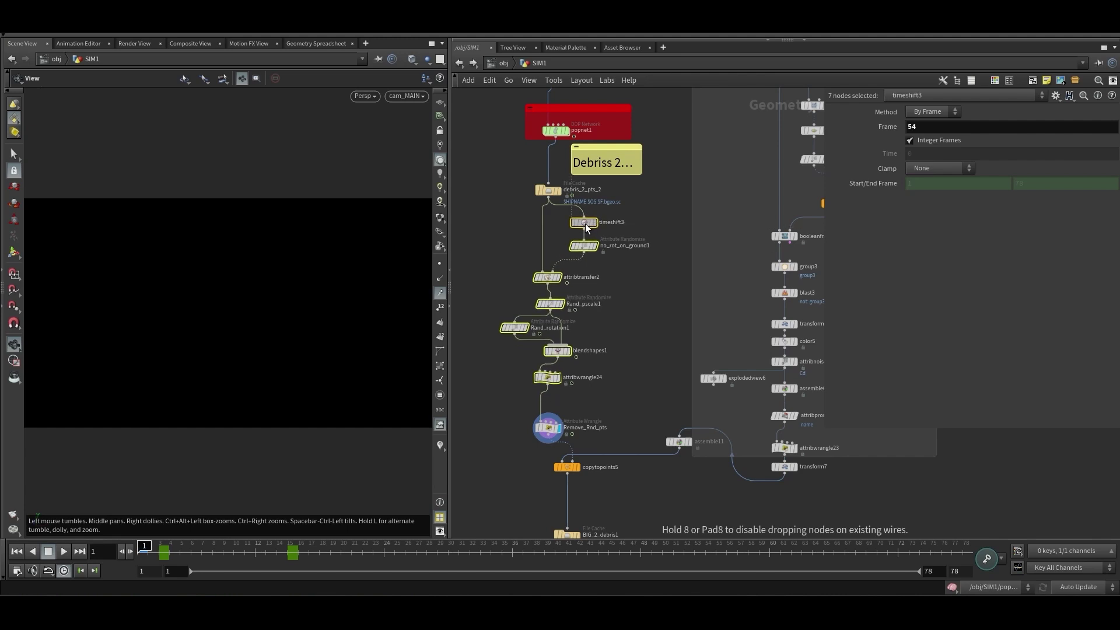
click(659, 333)
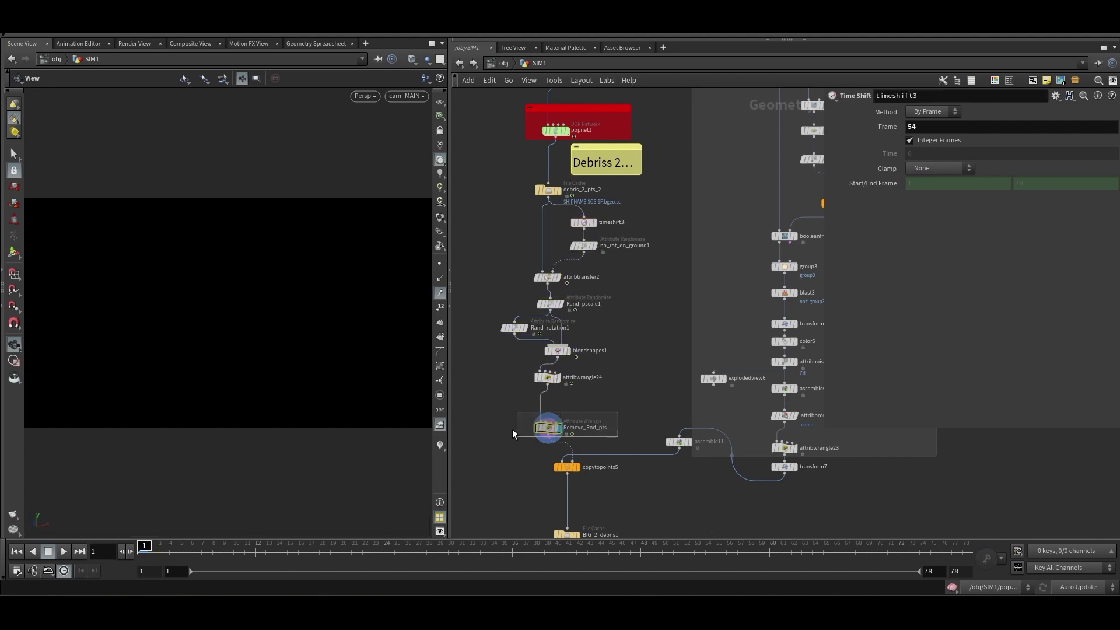
Examine Remove_Rnd_pts, the timeshift3 to attribtransfer2 group and the Rand_pscale1 settings in the second debris chain
drag(512, 433, 513, 431)
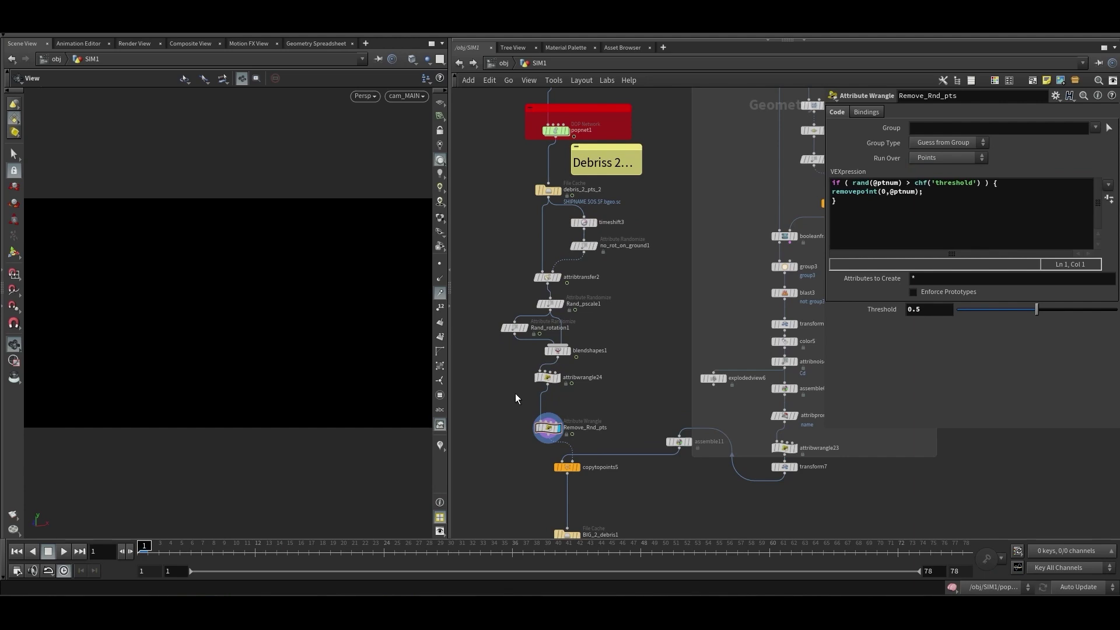
mouse_move(513, 395)
middle_down()
mouse_move(517, 408)
mouse_move(516, 397)
middle_up()
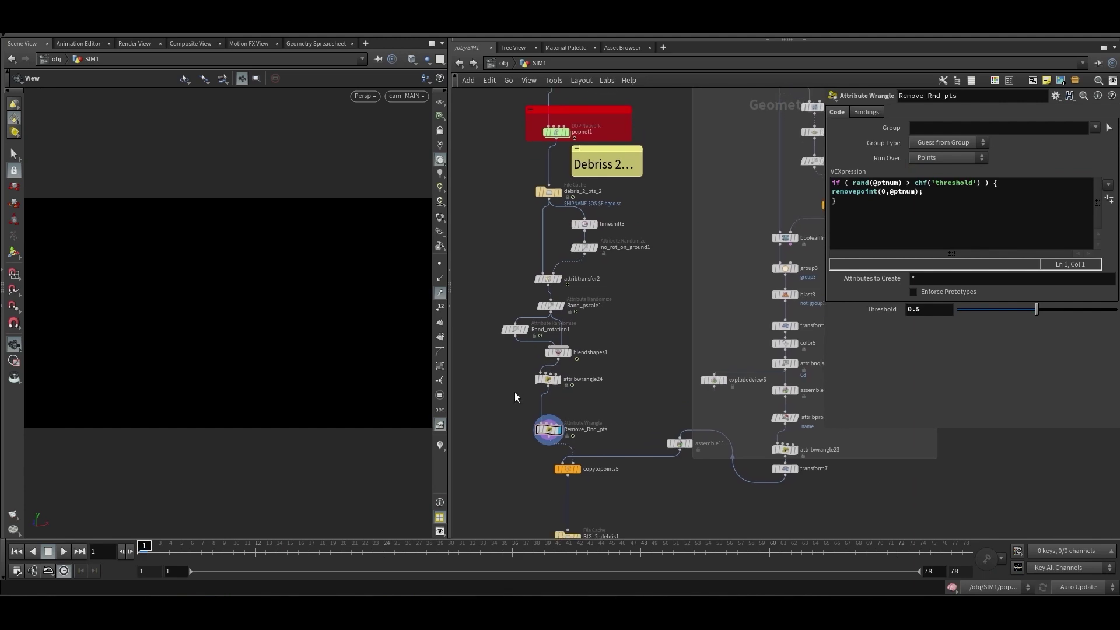
drag(633, 278, 632, 279)
middle_drag(623, 389, 622, 360)
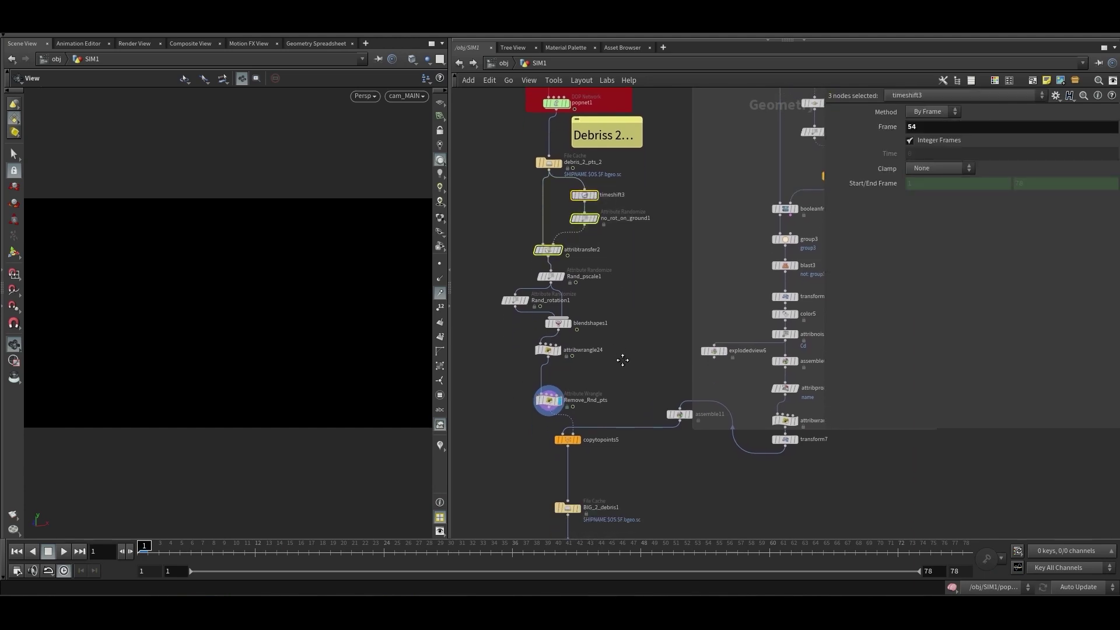
click(629, 263)
drag(506, 264, 638, 351)
middle_drag(632, 362, 605, 288)
scroll(619, 324, down, 2)
scroll(605, 289, up, 1)
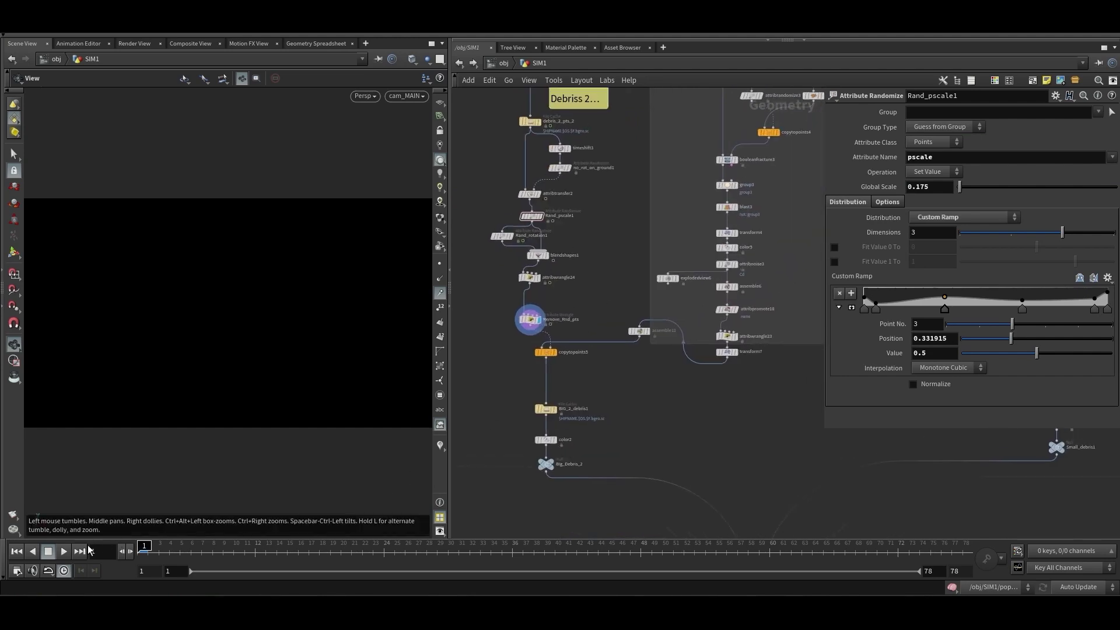
Play and scrub the Remove_Rnd_pts debris points, stopping at frame 7
click(64, 551)
click(64, 551)
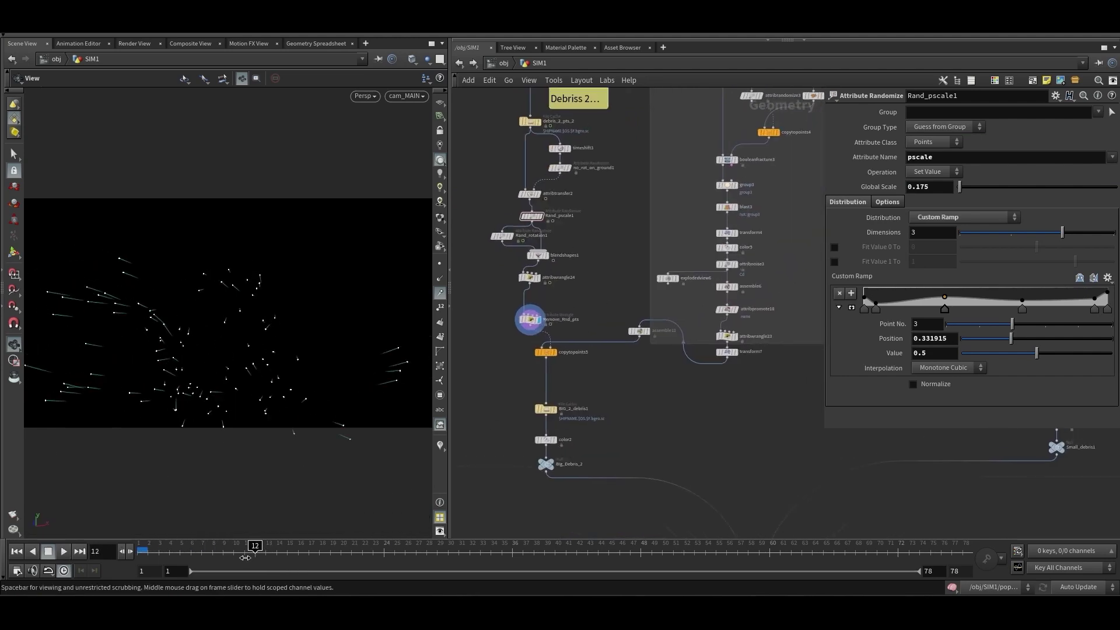
drag(262, 554, 201, 560)
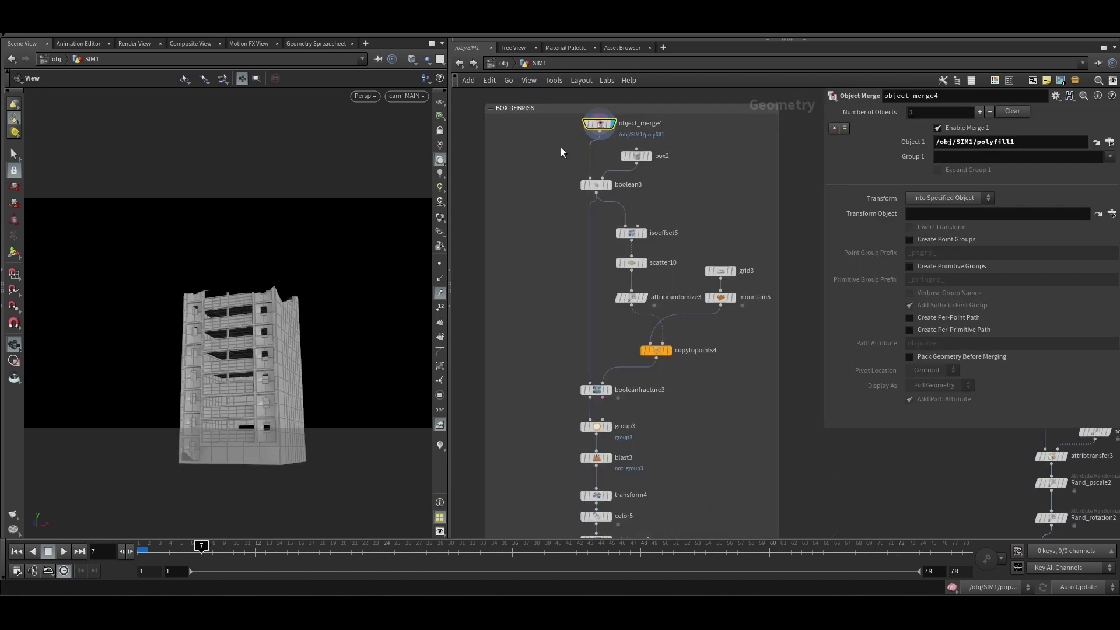
Trace the source of object_merge4 in the BOX DEBRISS box to polyfill1 in the exploding-part selection network
drag(561, 144, 597, 121)
drag(543, 162, 598, 126)
click(1096, 142)
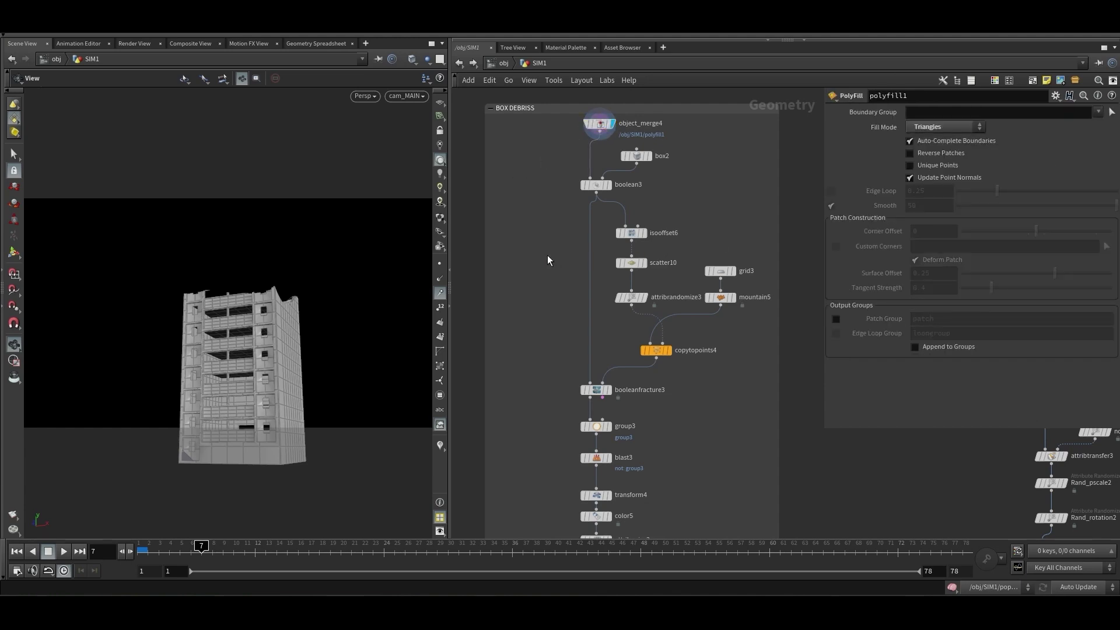
scroll(547, 260, down, 10)
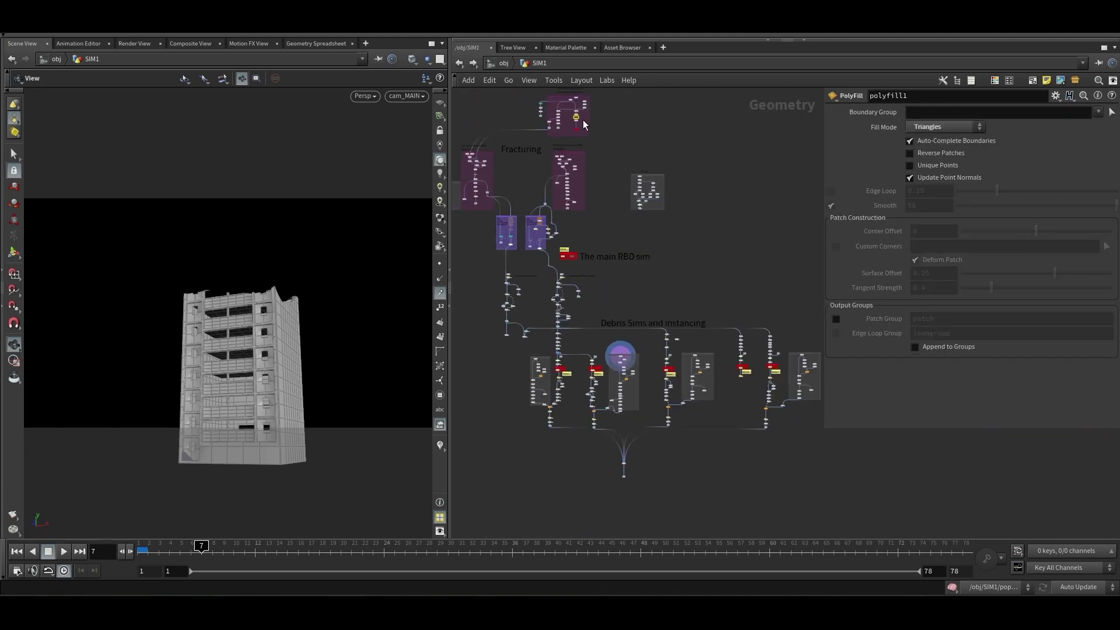
scroll(582, 120, up, 10)
middle_drag(638, 163, 648, 360)
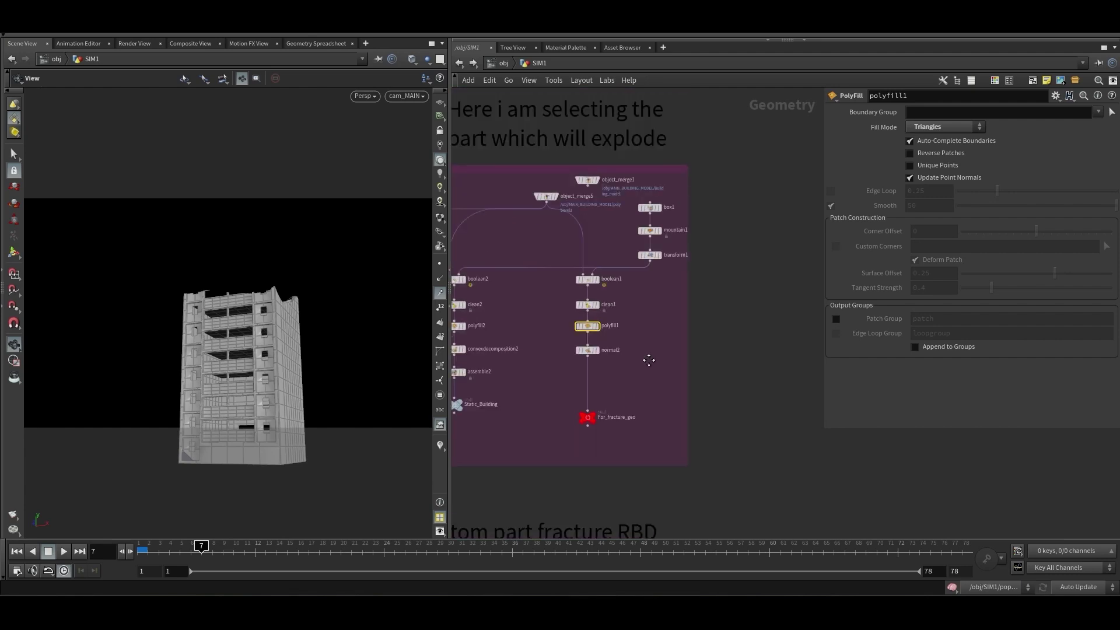
Return to the BOX DEBRISS box, display boolean3, frame its geometry and orbit around it
scroll(629, 331, down, 5)
scroll(638, 290, up, 8)
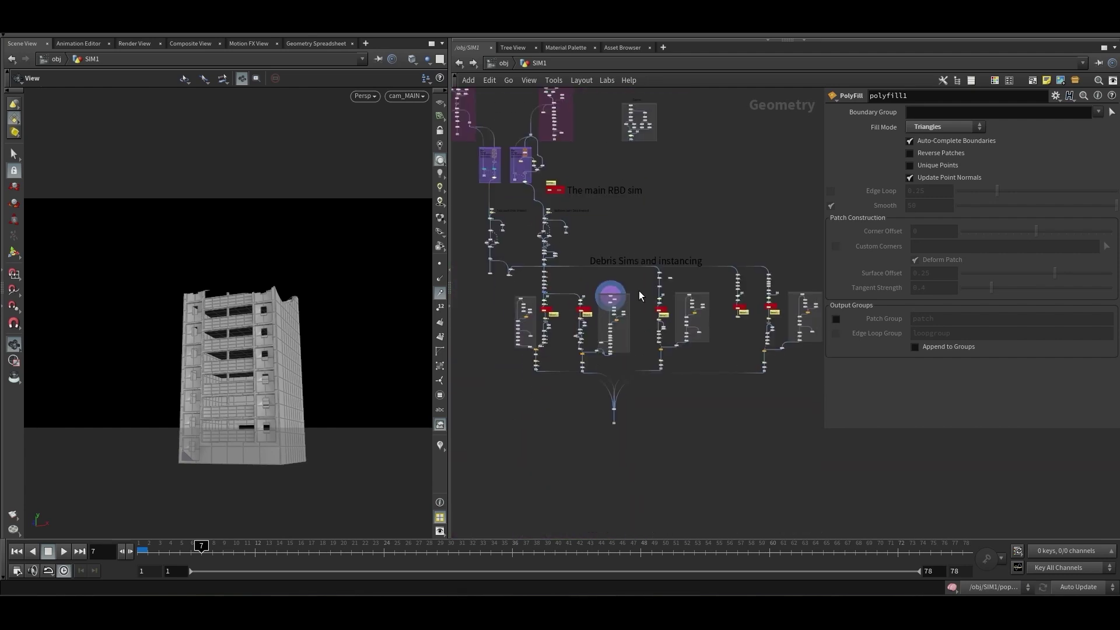
middle_drag(595, 267, 632, 198)
scroll(636, 184, down, 3)
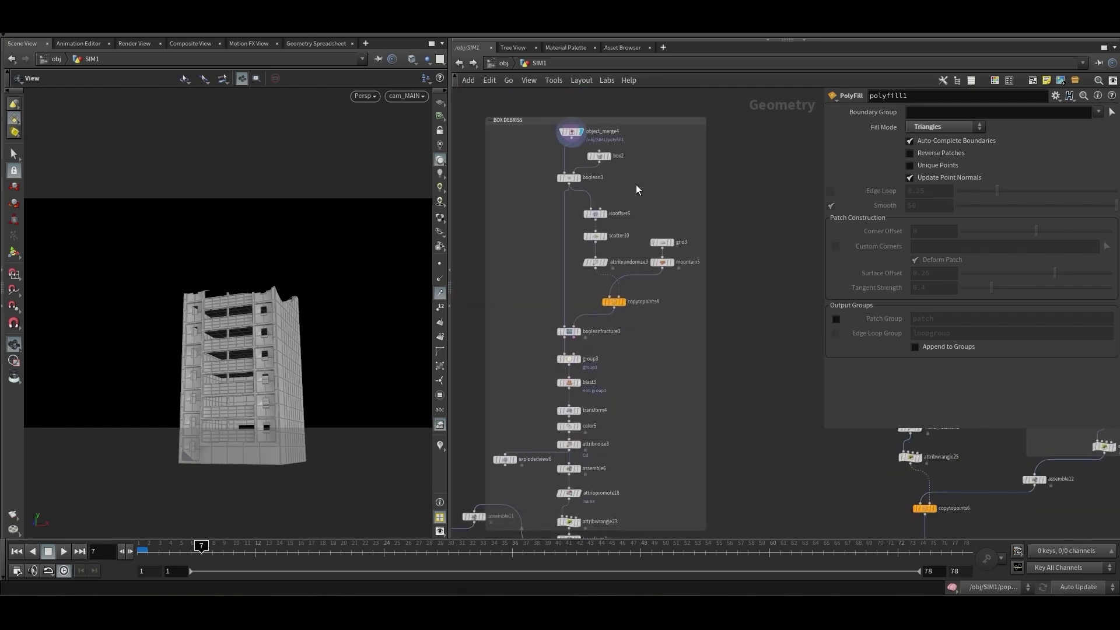
scroll(583, 184, up, 4)
click(571, 180)
click(556, 179)
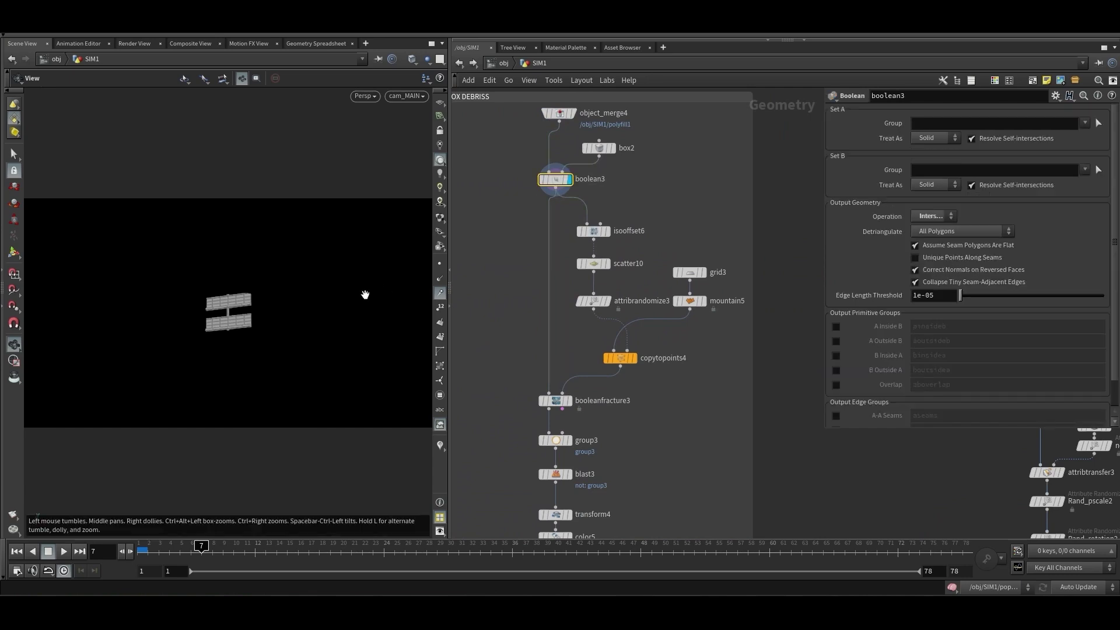
key(g)
drag(239, 324, 252, 268)
Follow the BOX DEBRISS chain down and display the fractured geometry of booleanfracture3
scroll(252, 267, down, 3)
scroll(649, 460, down, 1)
middle_drag(649, 460, 651, 338)
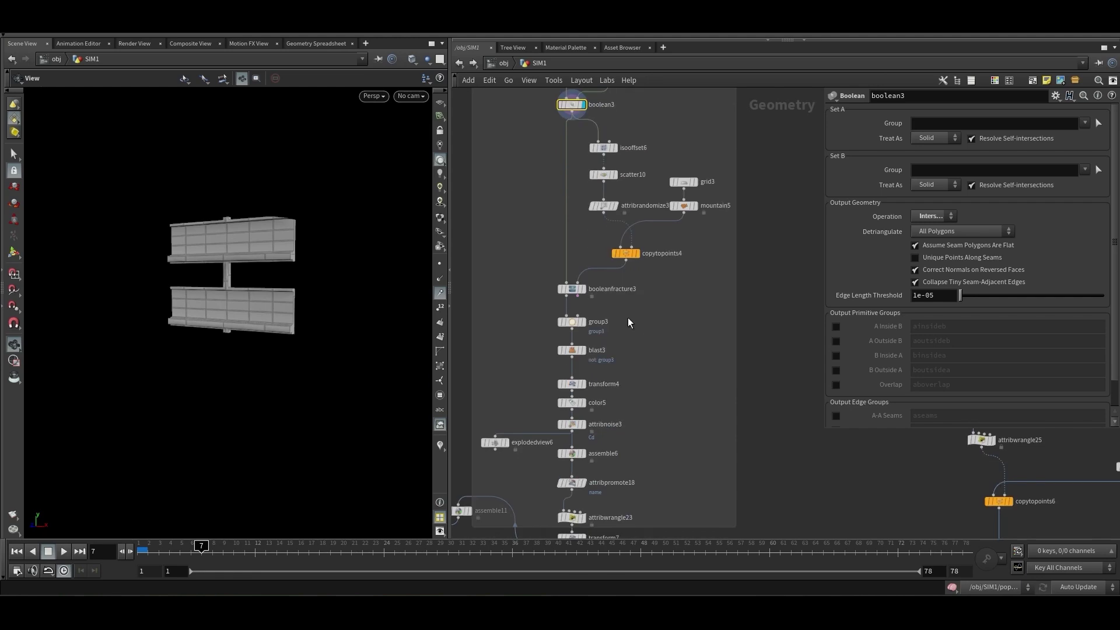
click(584, 289)
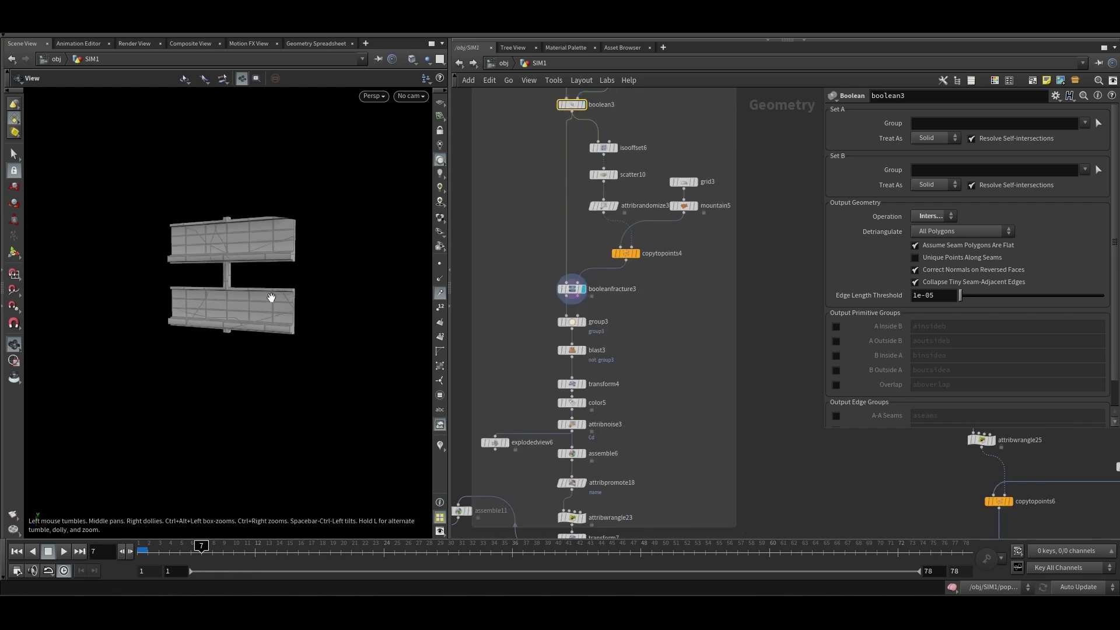
Display explodedview6 and inspect the separated debris pieces from different angles
middle_drag(626, 375, 639, 203)
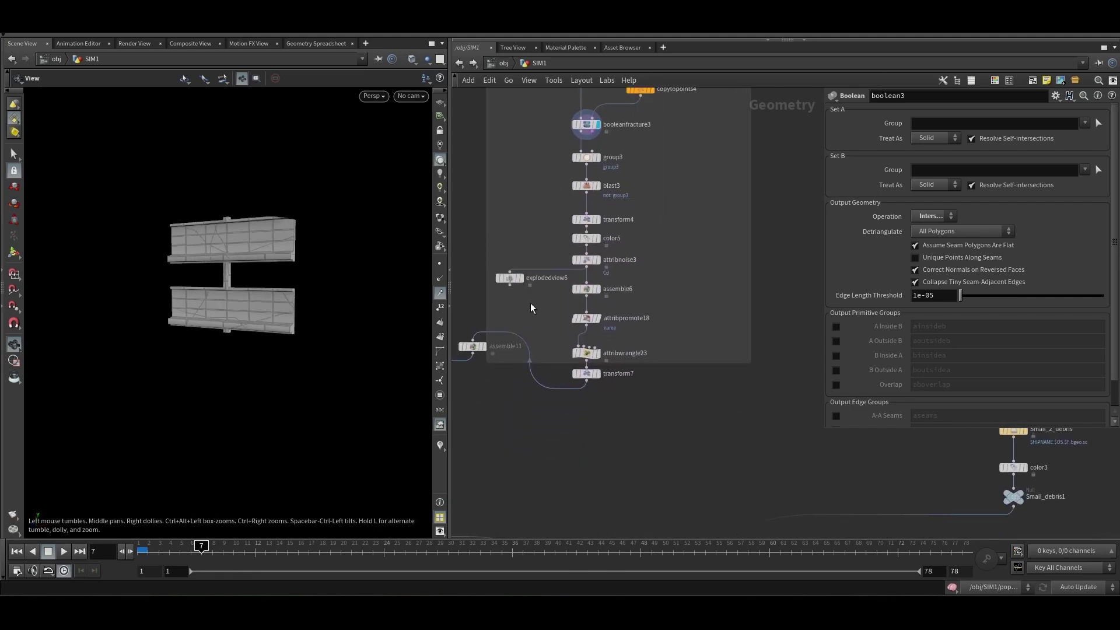
click(522, 280)
key(g)
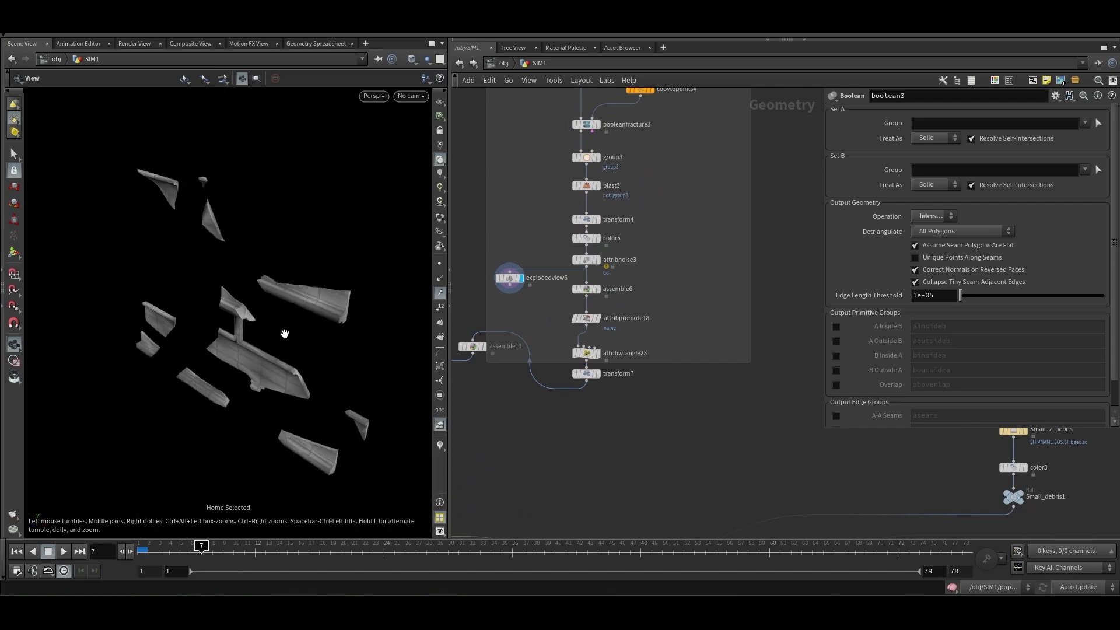
drag(261, 346, 274, 294)
key(h)
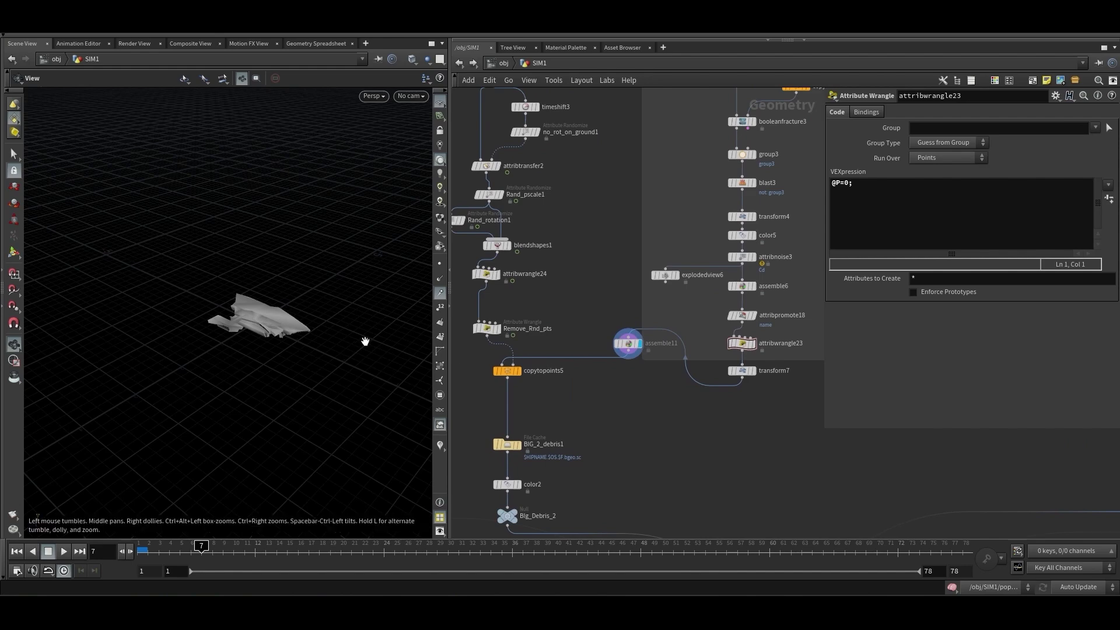
Compare the pieces of explodedview6 with the unexploded geometry of attribnoise3
click(677, 275)
click(665, 274)
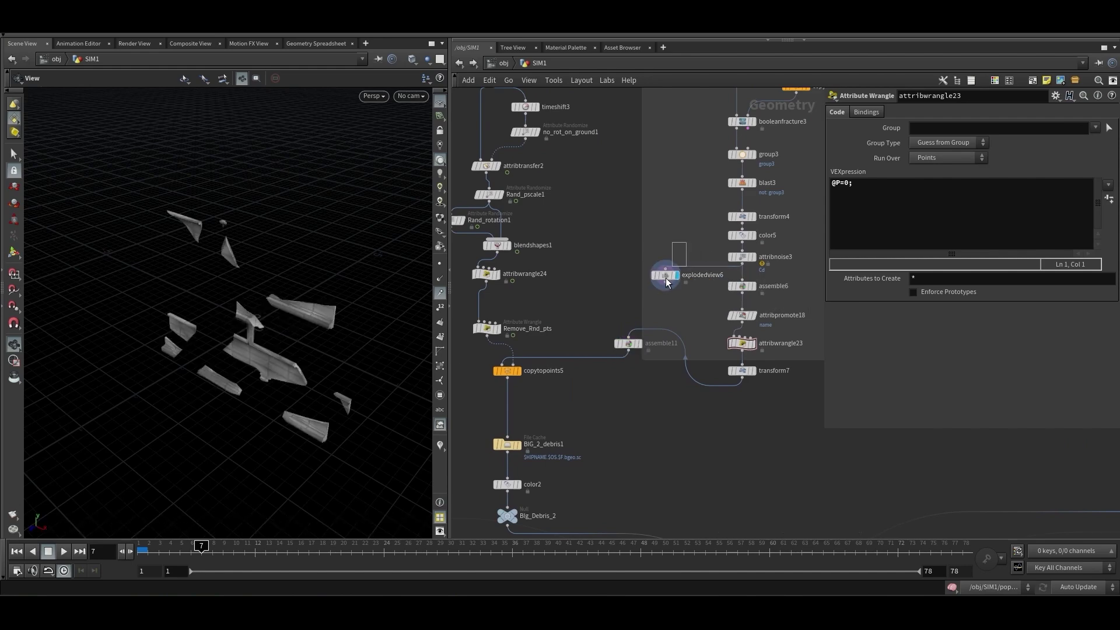
click(753, 257)
click(741, 257)
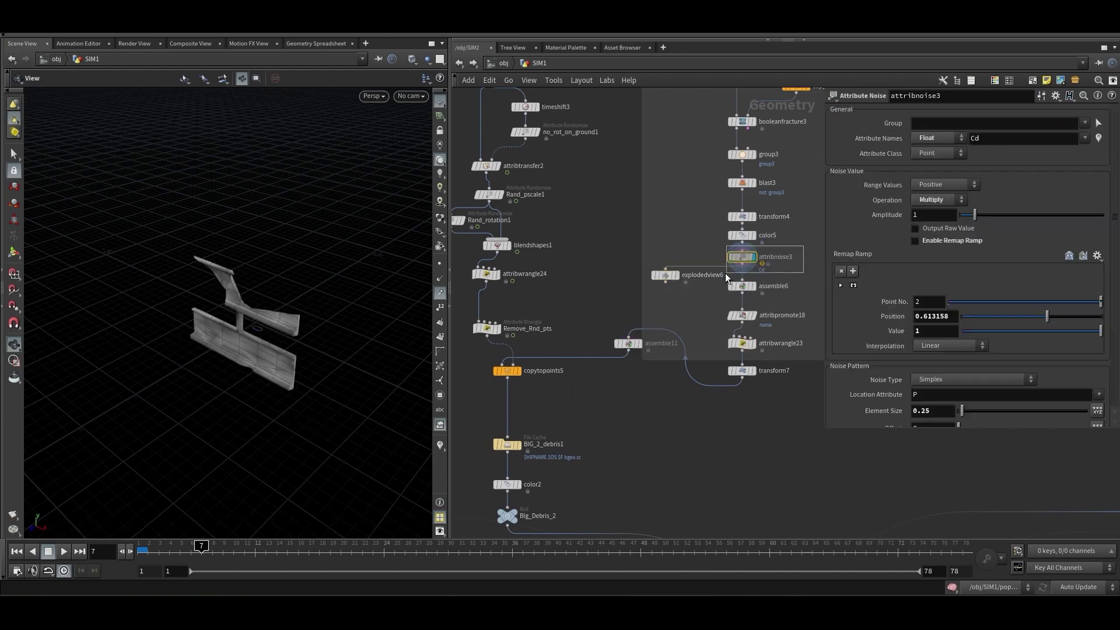
mouse_move(263, 343)
mouse_down()
mouse_move(267, 318)
mouse_move(255, 340)
mouse_move(268, 350)
mouse_up()
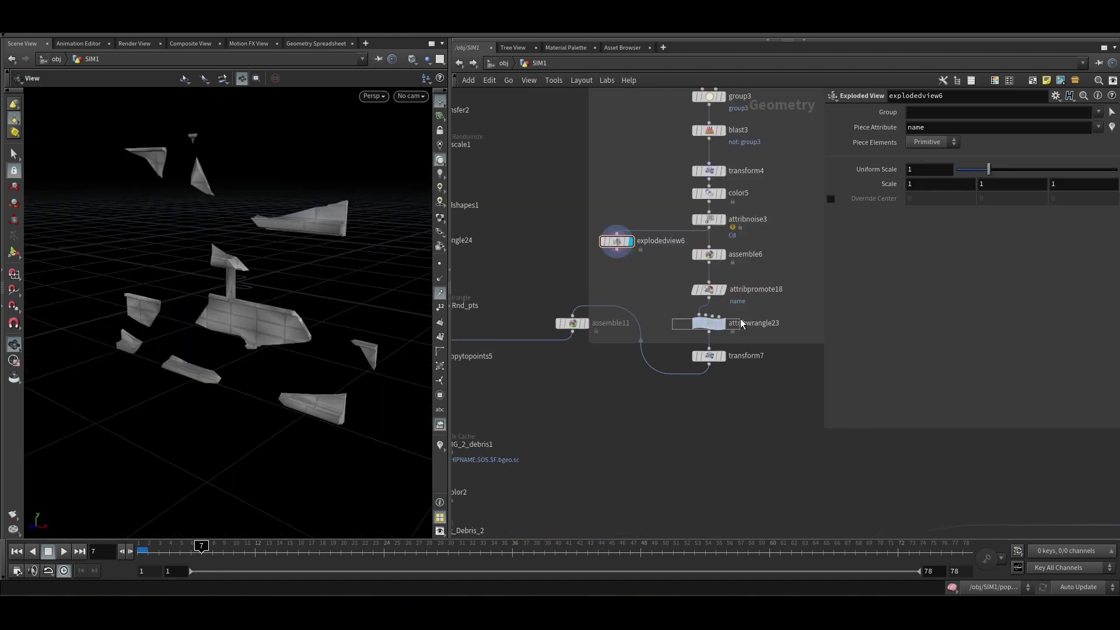
Review the @P=0 expression of attribwrangle23 against the exploded pieces and check the chain's link to copytopoints5
click(741, 325)
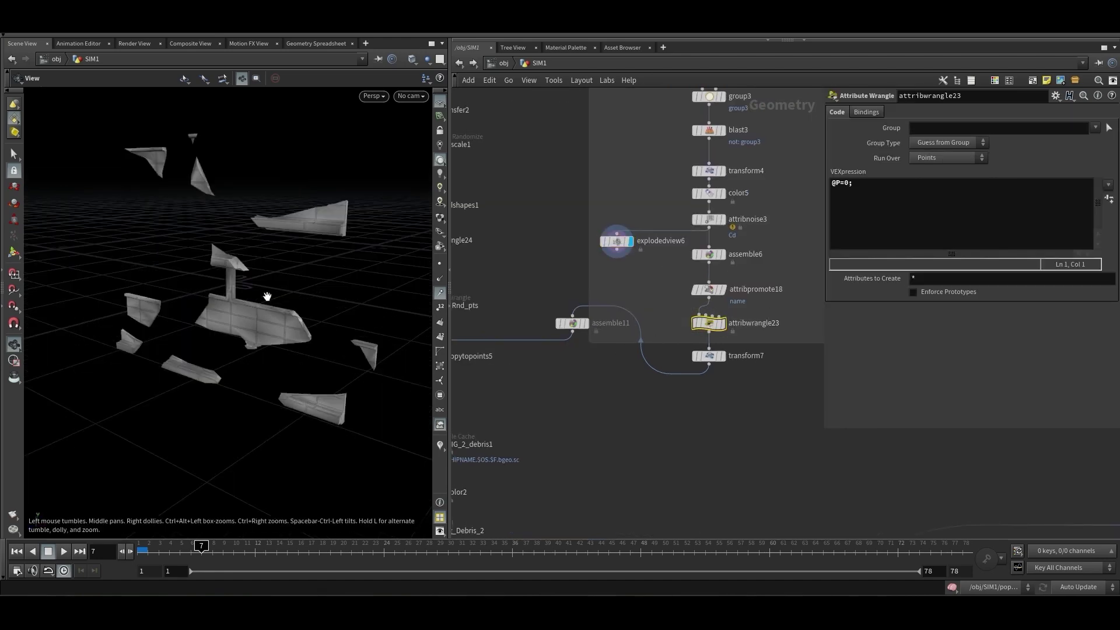
mouse_move(267, 296)
mouse_down()
mouse_move(286, 315)
mouse_move(270, 288)
mouse_move(350, 289)
mouse_move(268, 290)
mouse_up()
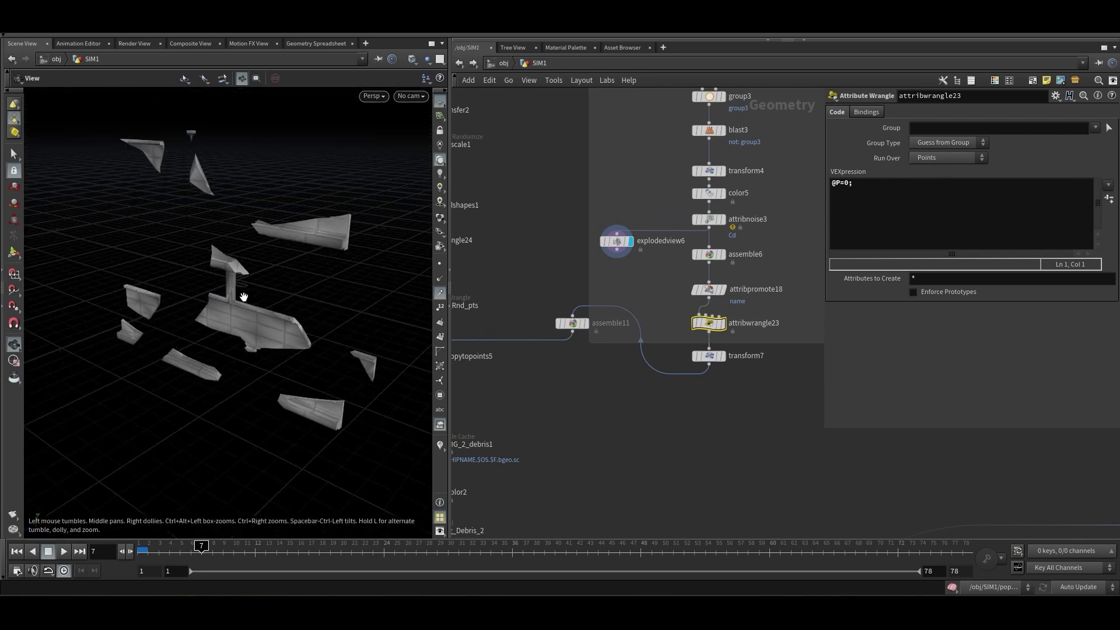
middle_drag(543, 372, 628, 362)
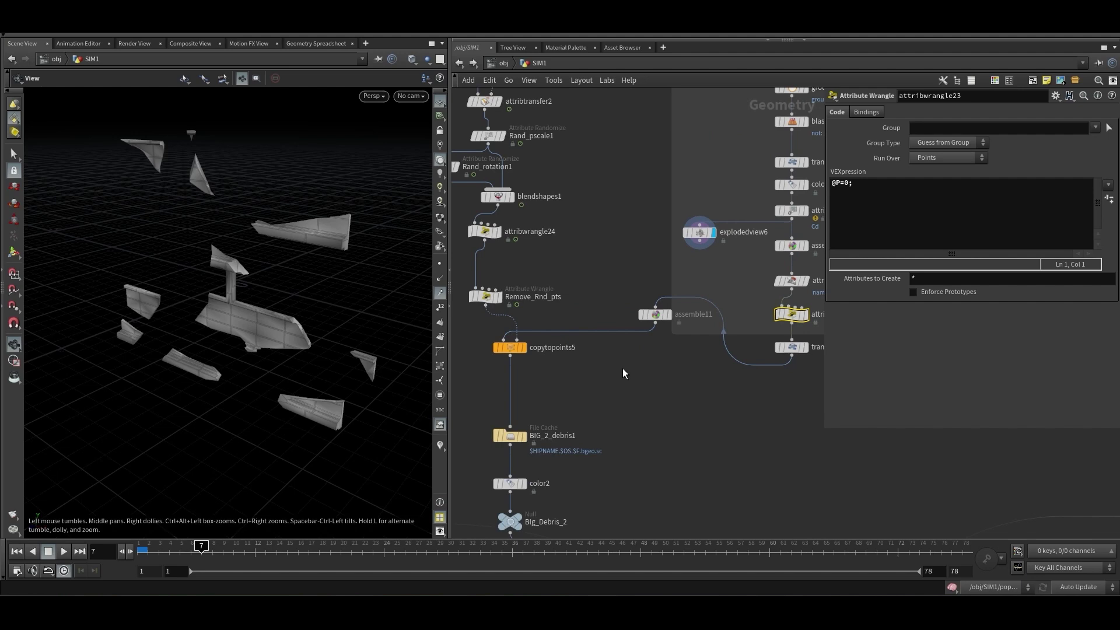
middle_drag(676, 365, 586, 361)
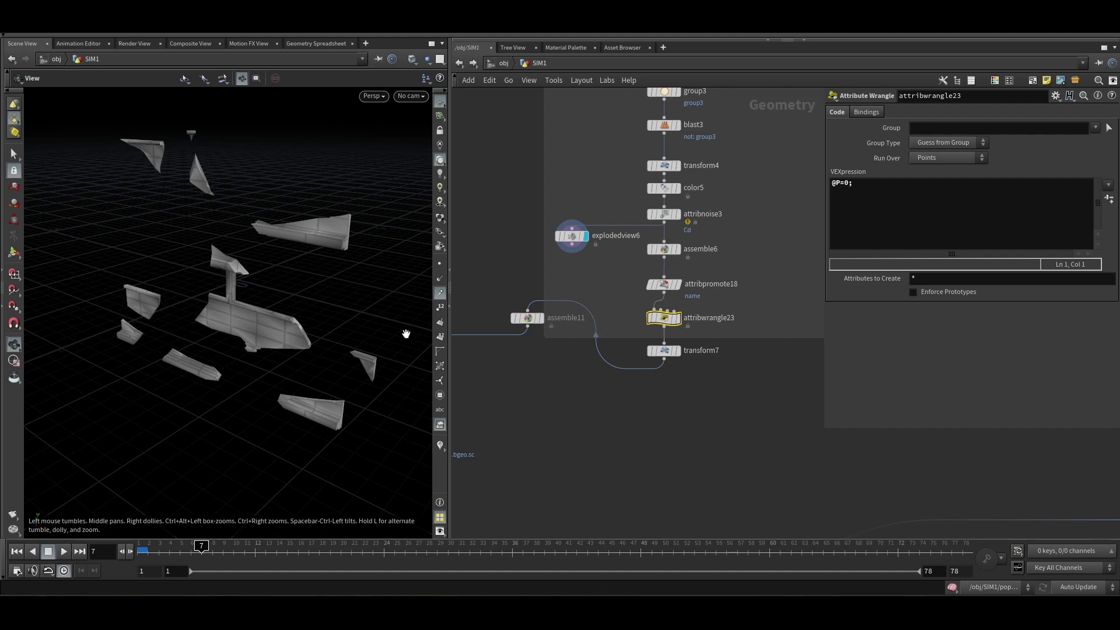
Look through cam_MAIN and display the instanced debris of copytopoints5 in a widened scene view
middle_drag(552, 367, 665, 342)
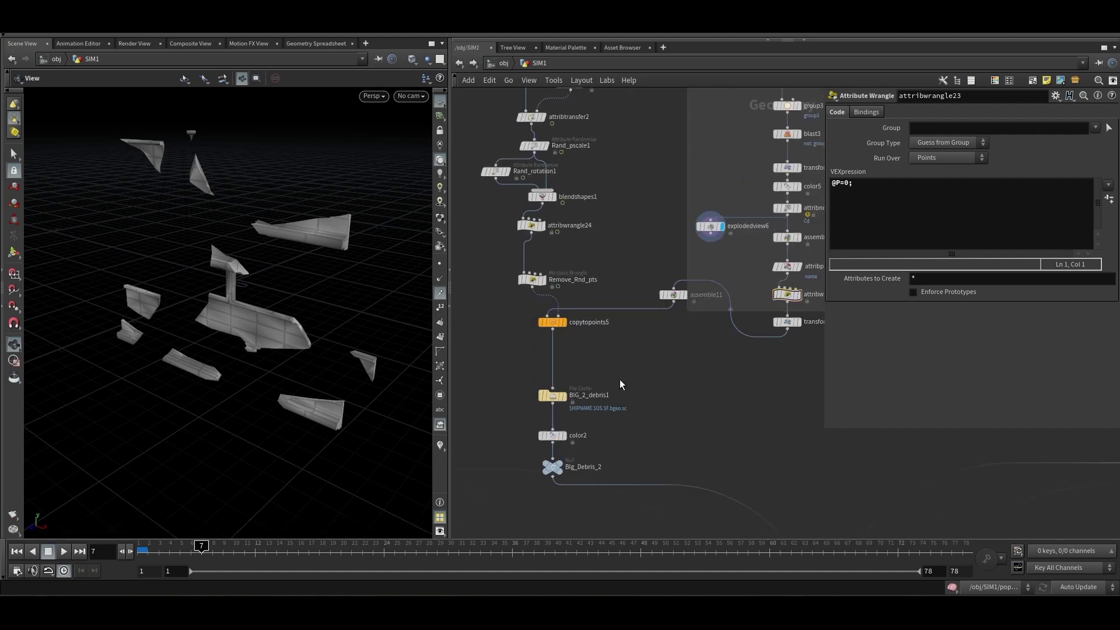
middle_drag(615, 372, 612, 379)
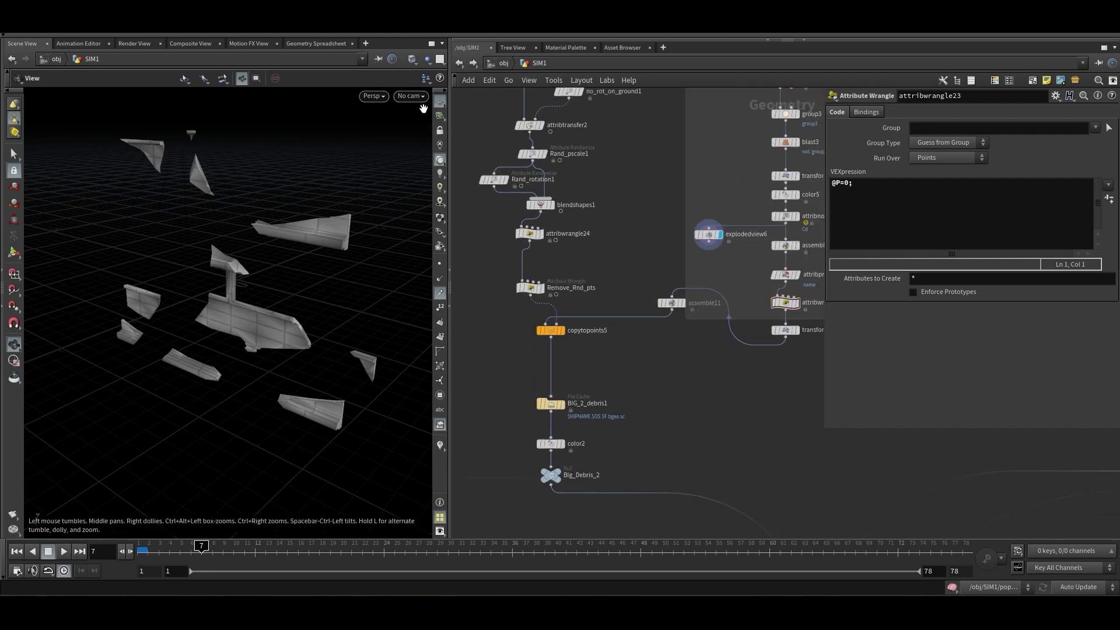
click(411, 96)
click(452, 151)
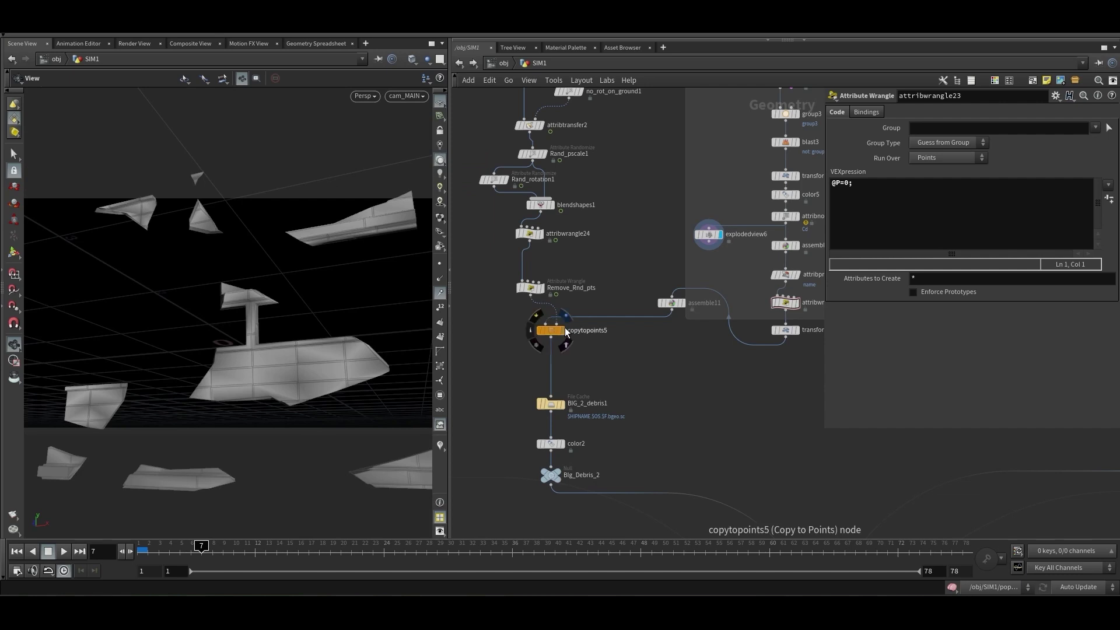
click(561, 330)
drag(451, 178, 581, 283)
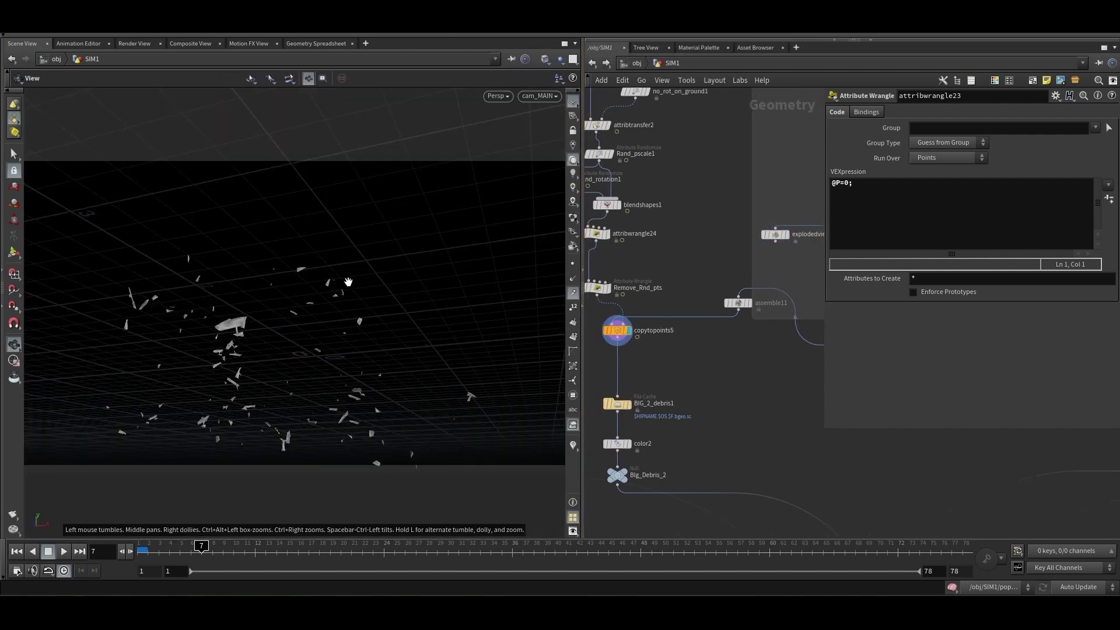
Examine the debris pieces instanced by copytopoints5 from different angles and distances, along with the Debriss 2 node chain feeding them
drag(274, 337, 263, 270)
scroll(288, 344, up, 5)
scroll(292, 348, down, 5)
scroll(250, 232, up, 6)
scroll(266, 240, down, 4)
scroll(264, 269, down, 3)
scroll(670, 181, down, 4)
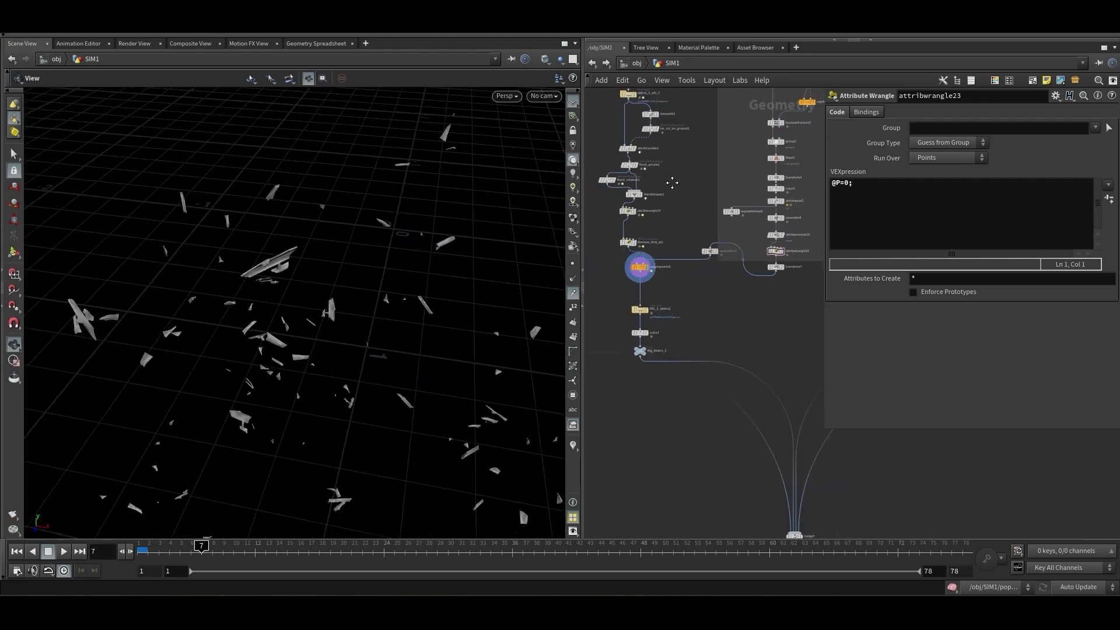
middle_drag(671, 182, 715, 348)
scroll(704, 257, up, 3)
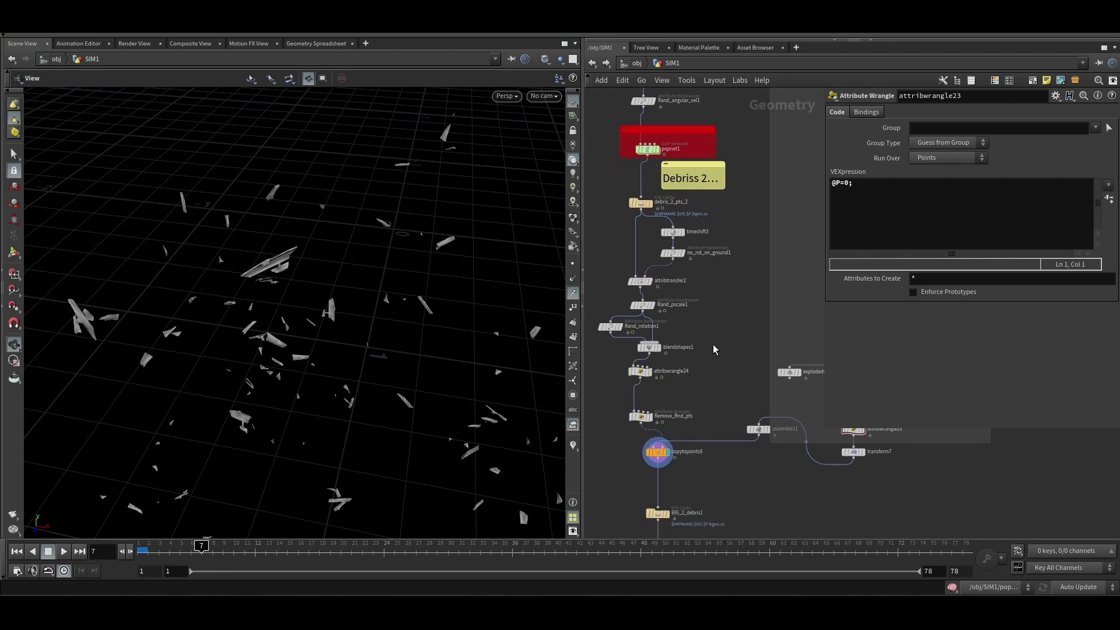
drag(273, 270, 259, 265)
scroll(361, 250, up, 5)
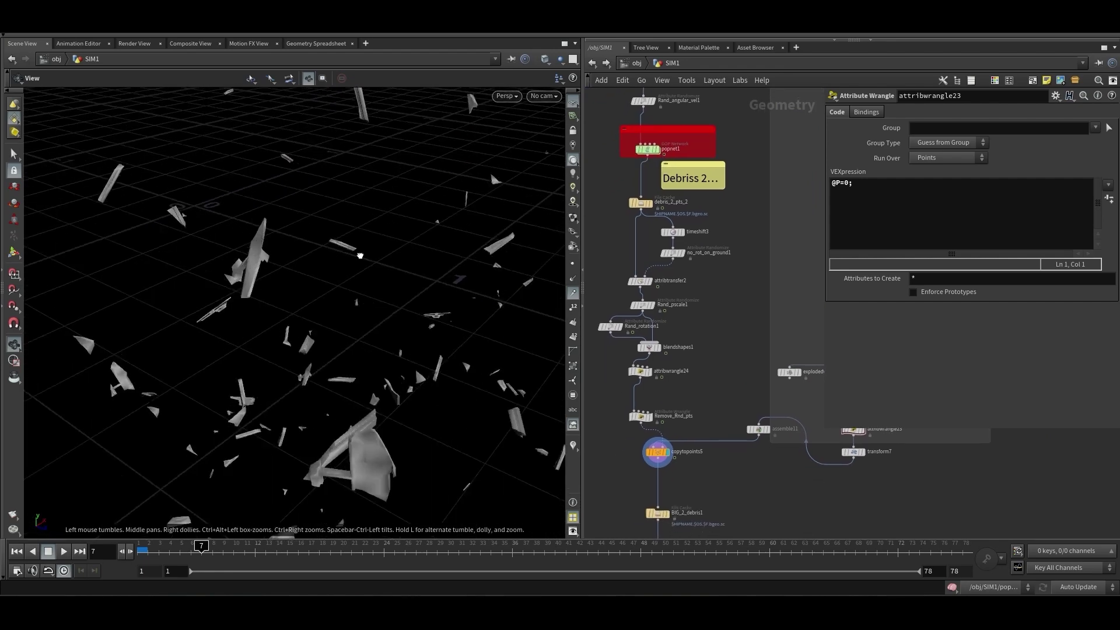
drag(375, 246, 295, 248)
scroll(369, 313, down, 4)
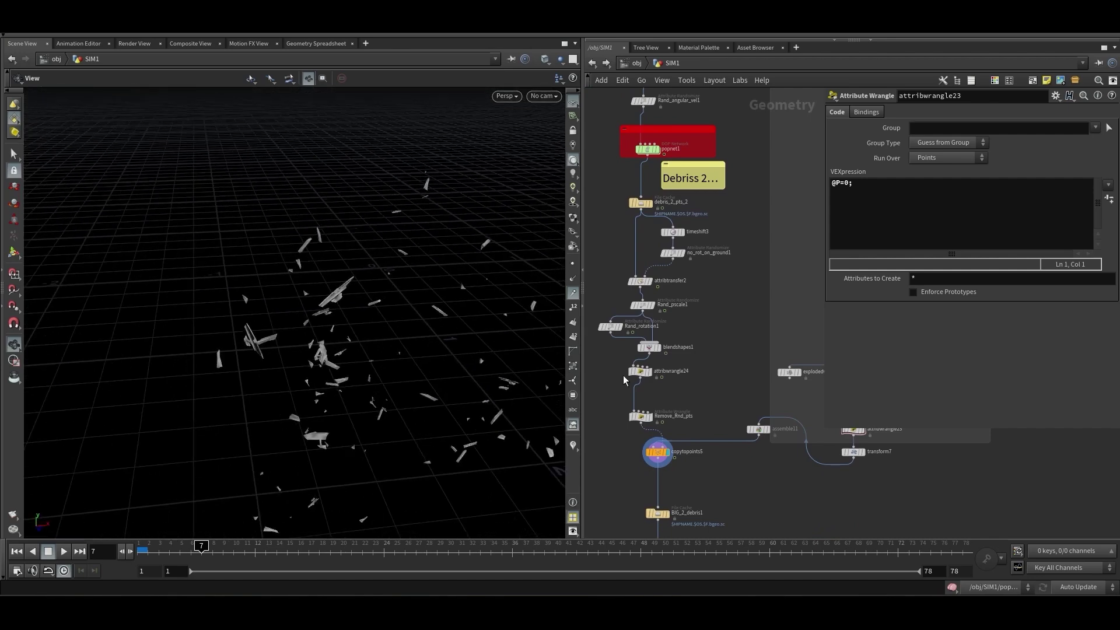
Display the BIG_2_debris1 file cache through cam_MAIN and hide the viewport's reference grid
middle_drag(726, 496, 718, 271)
scroll(719, 271, up, 1)
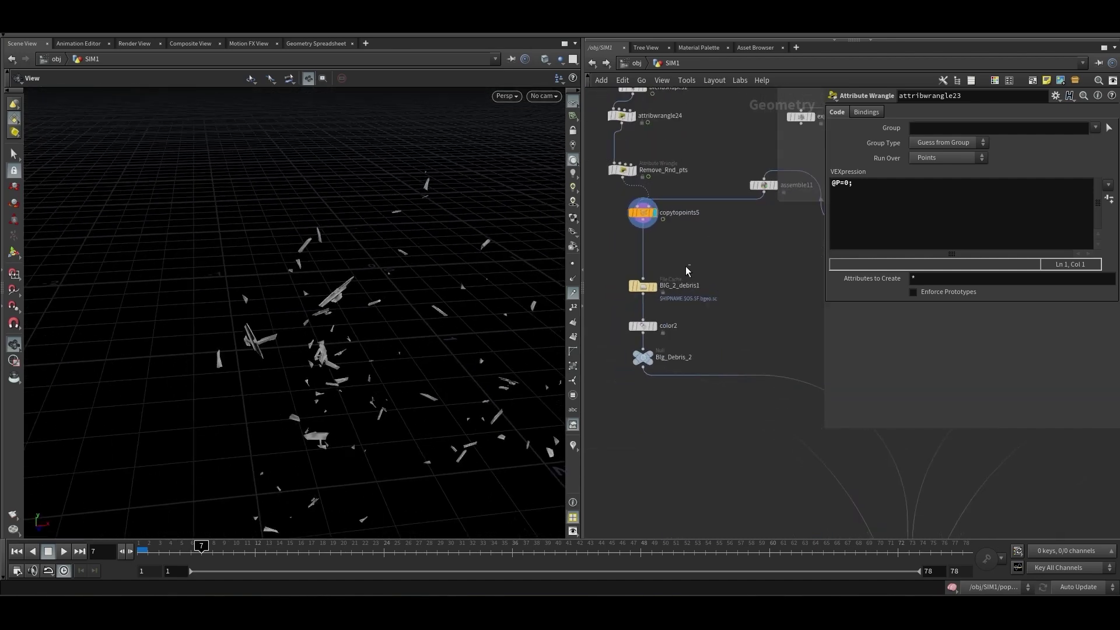
click(643, 286)
click(654, 286)
click(552, 98)
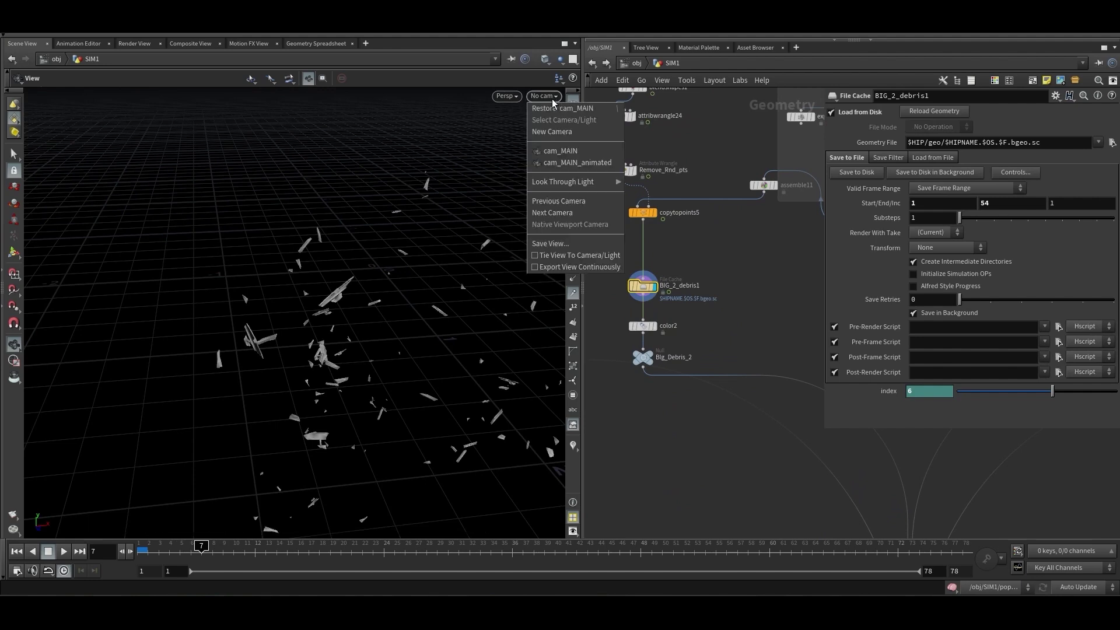
click(559, 150)
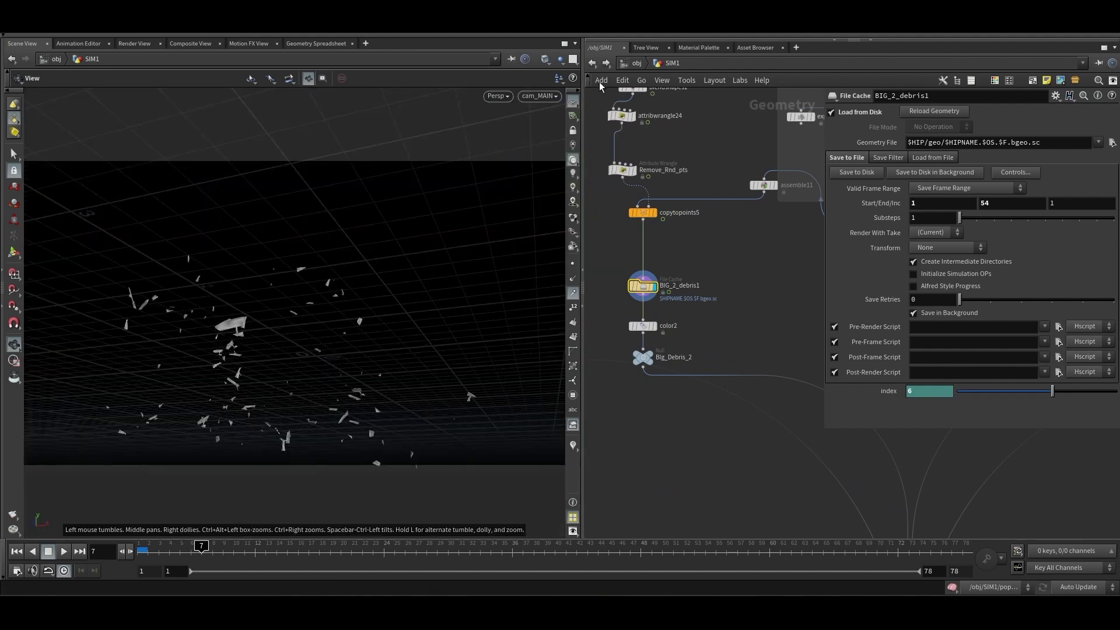
click(573, 104)
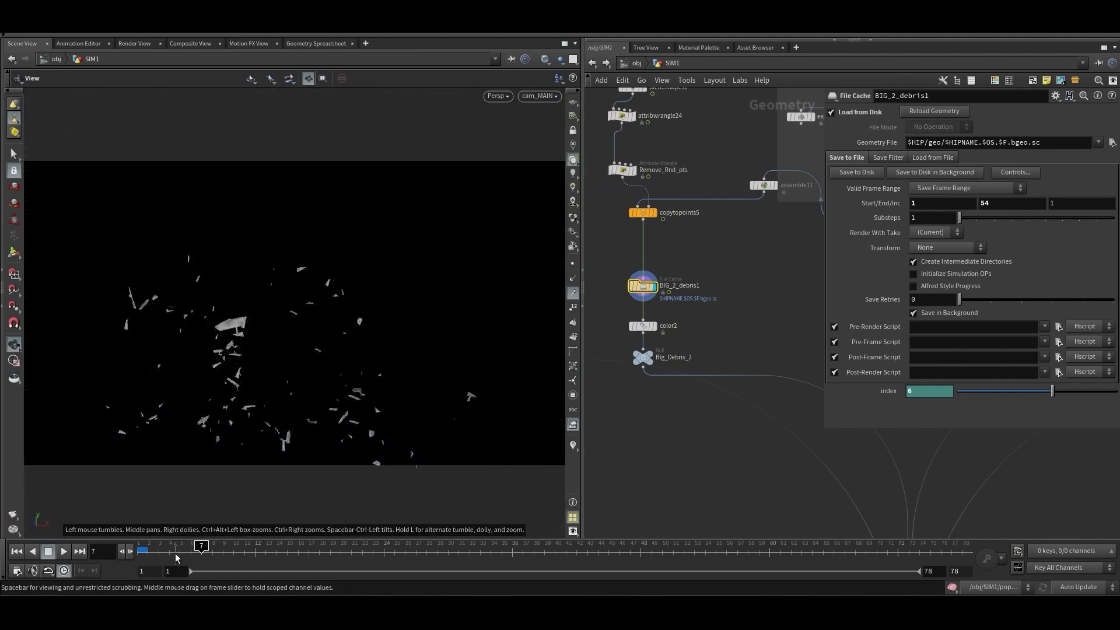
Play back the cached BIG_2_debris1 animation from the start, stop it and return to frame 1
click(16, 551)
click(63, 551)
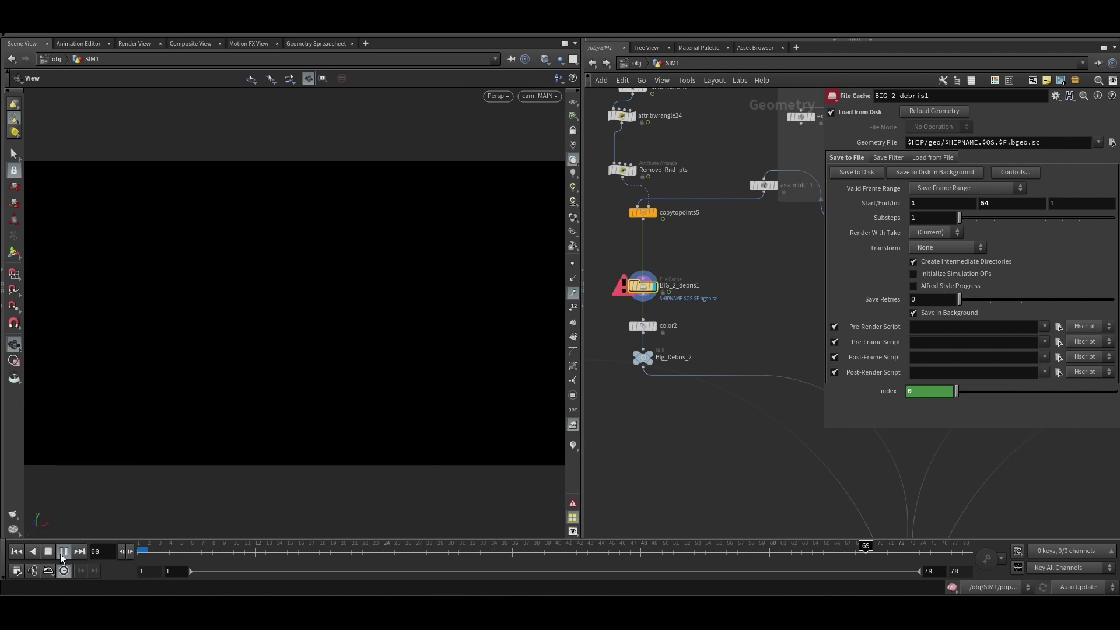
click(62, 555)
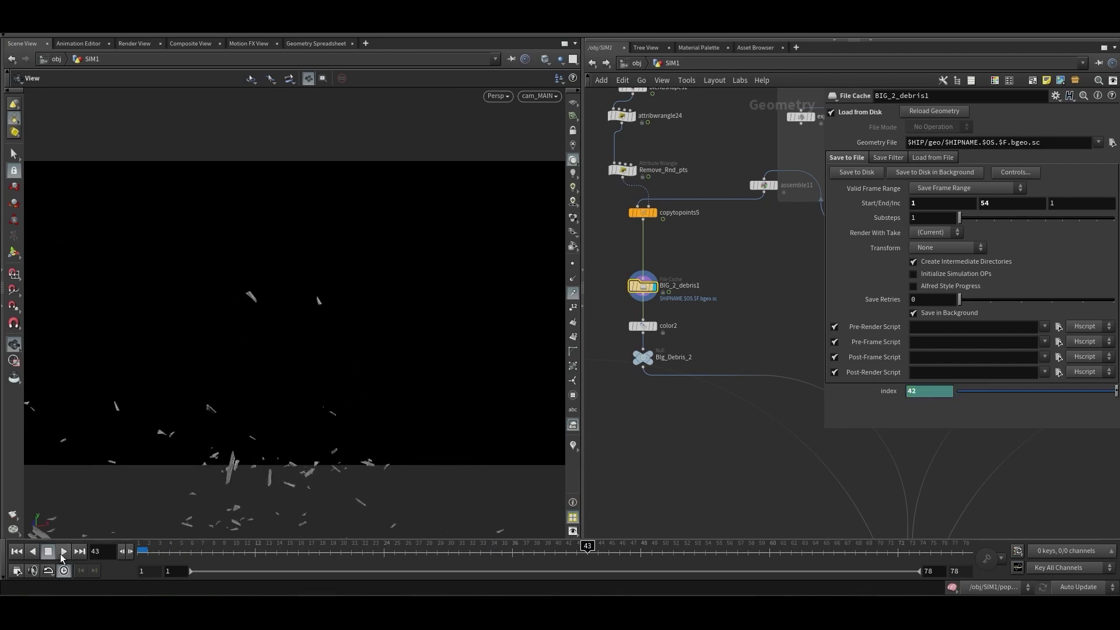
drag(231, 548, 144, 548)
Locate the Debriss 3 branch in the network, display debrissource2 and undo the accidental node move
scroll(675, 443, down, 6)
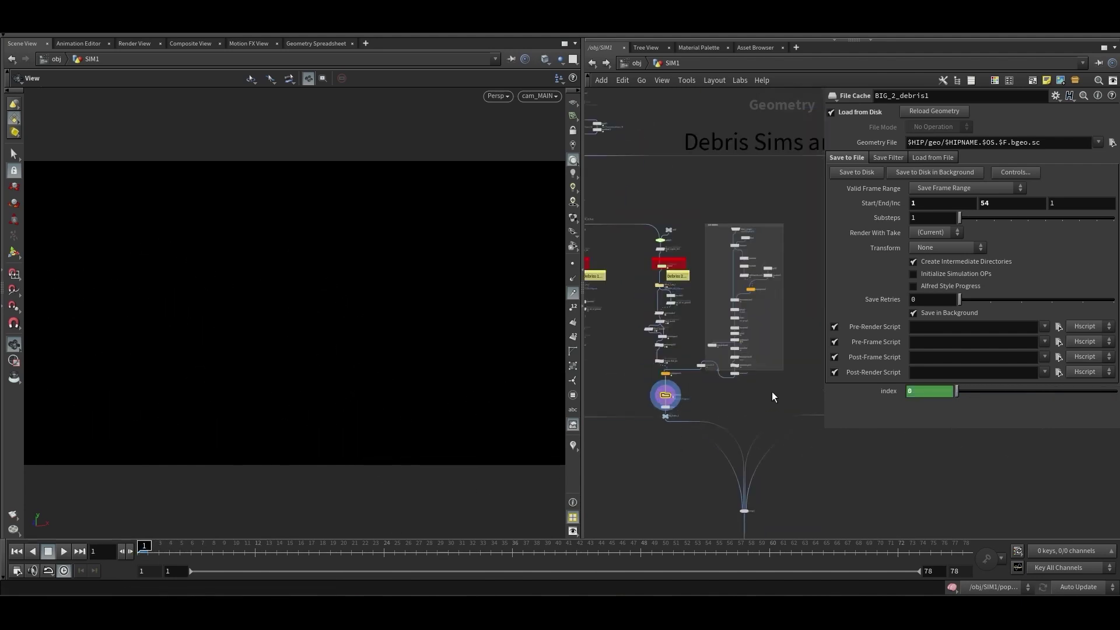
middle_drag(771, 397, 602, 365)
scroll(694, 326, down, 5)
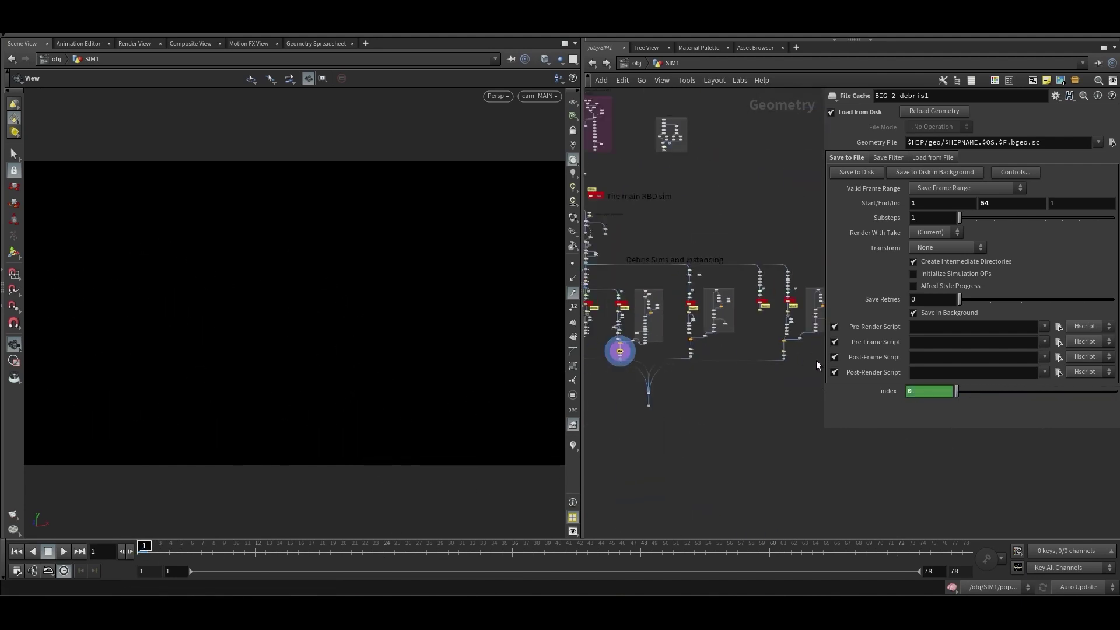
drag(824, 365, 897, 357)
scroll(685, 306, up, 4)
scroll(675, 256, up, 3)
scroll(673, 250, down, 4)
middle_drag(756, 260, 799, 265)
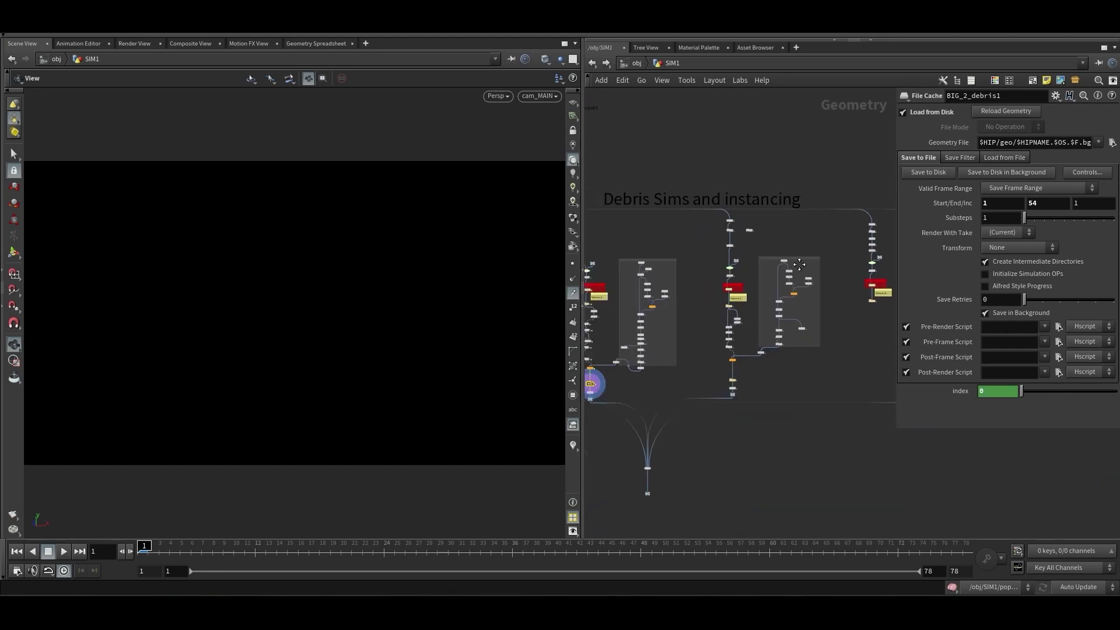
scroll(800, 264, down, 2)
scroll(768, 261, up, 9)
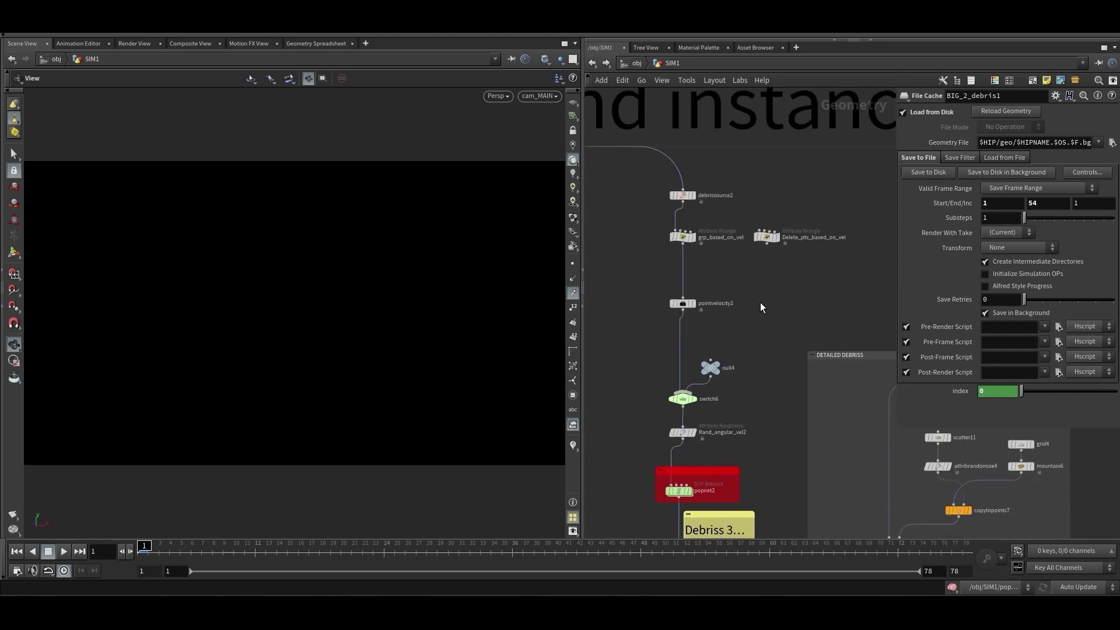
scroll(742, 245, up, 2)
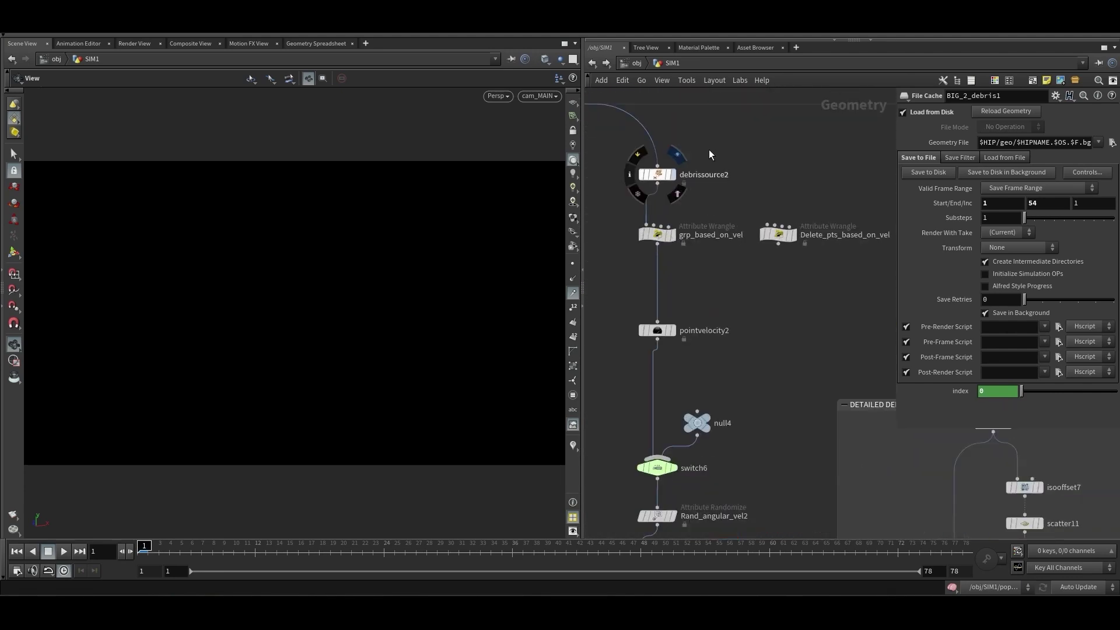
key(r)
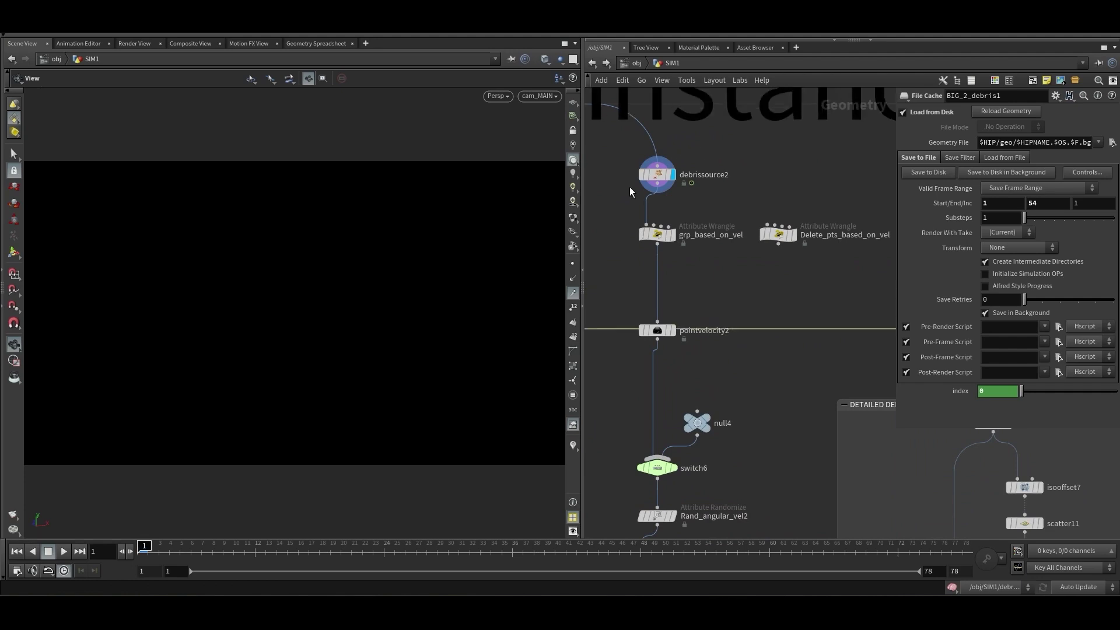
key(ctrl+z)
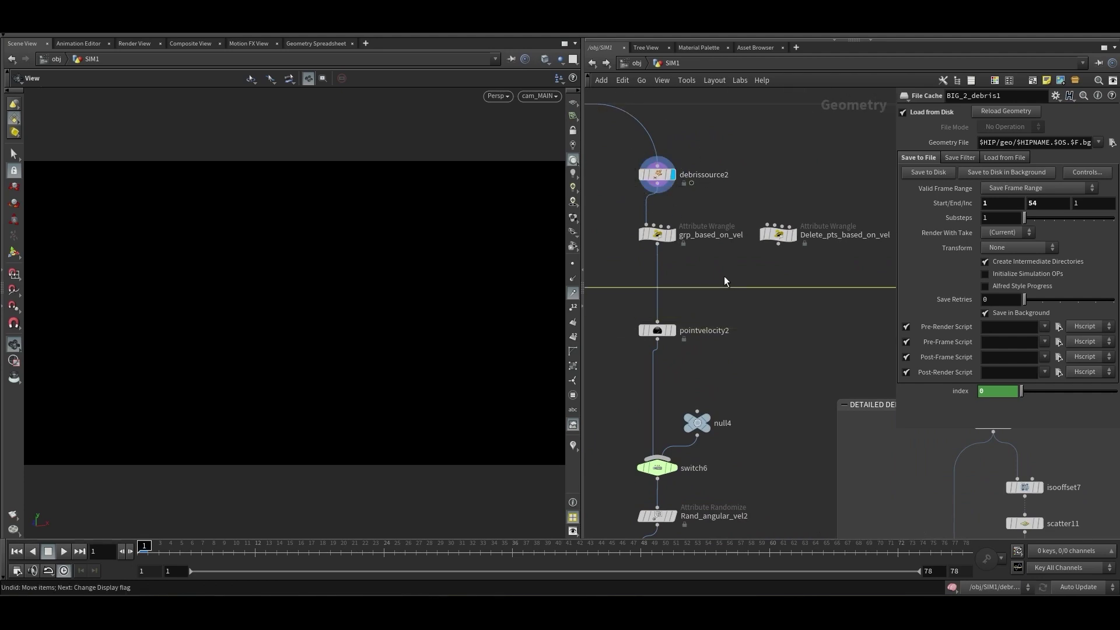
Review the Debris Source settings of debrissource2 with more room for its parameters and network, and inspect its points at frame 8
click(724, 174)
scroll(735, 169, down, 2)
middle_drag(735, 169, 666, 175)
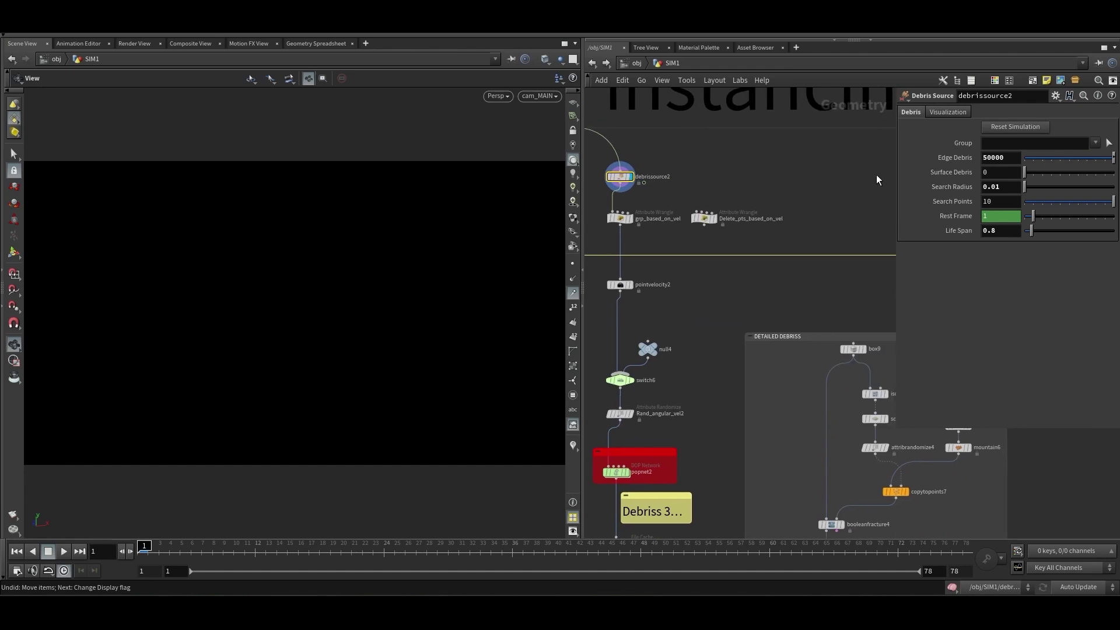
drag(898, 169, 799, 175)
scroll(741, 281, down, 2)
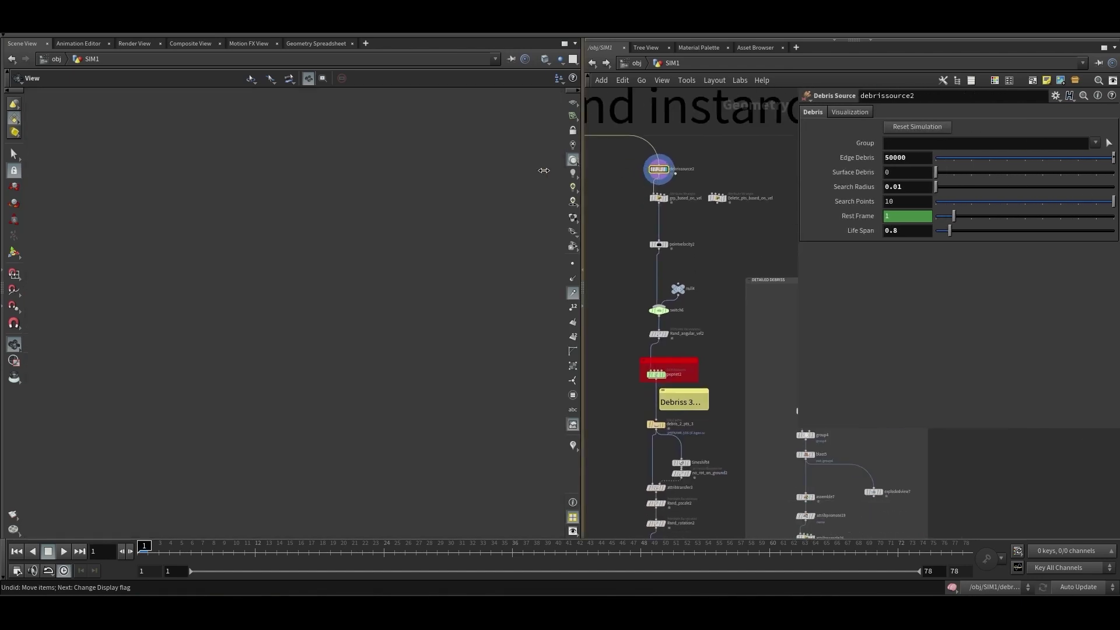
drag(584, 158, 484, 160)
scroll(617, 194, up, 2)
scroll(635, 240, down, 1)
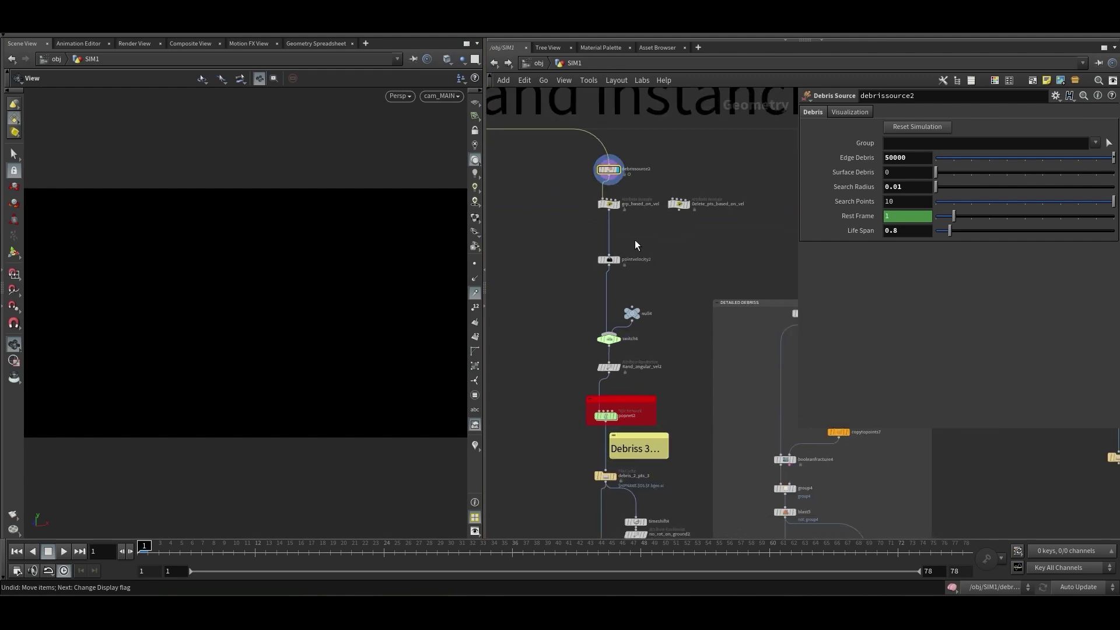
scroll(625, 232, up, 2)
click(560, 160)
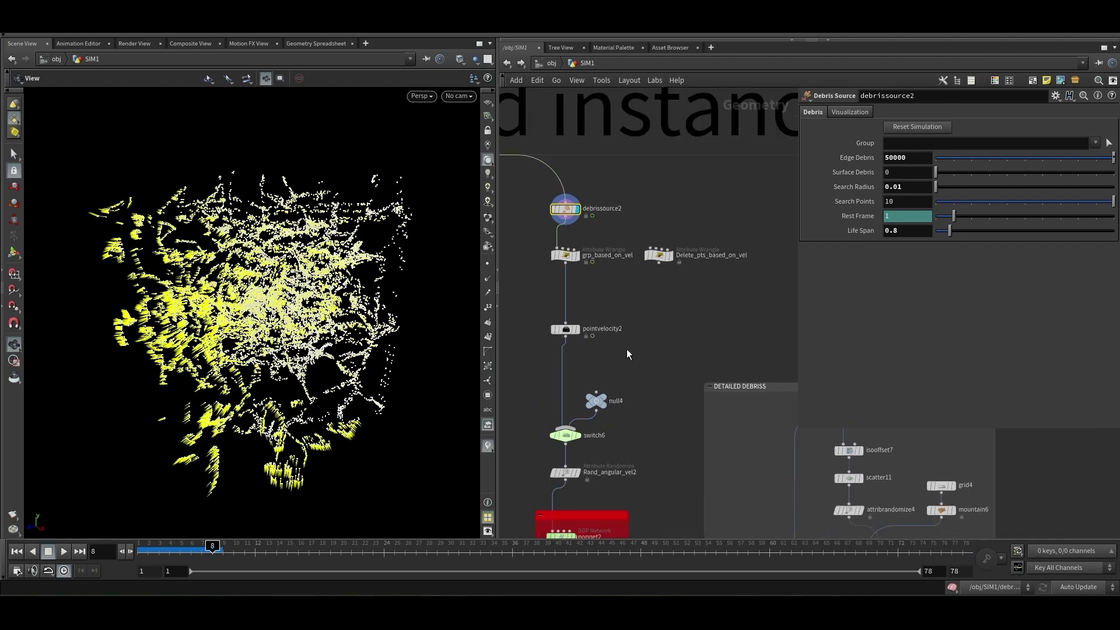
Connect debrissource2 to the Delete_pts_based_on_vel wrangle, display the wrangle and inspect the remaining points from another angle
click(654, 260)
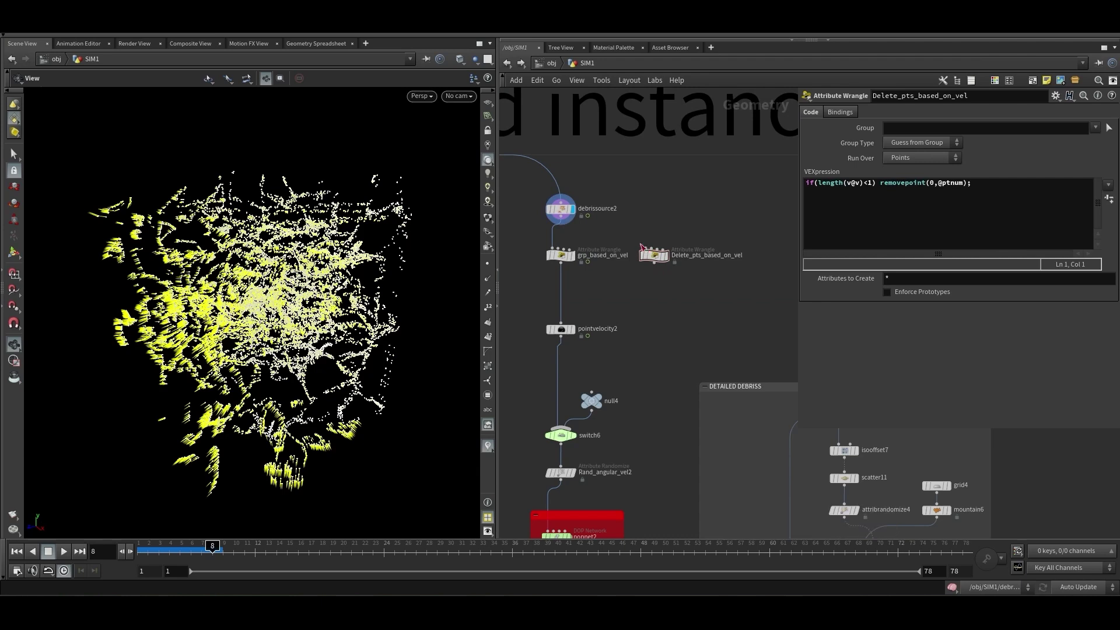
drag(649, 248, 561, 223)
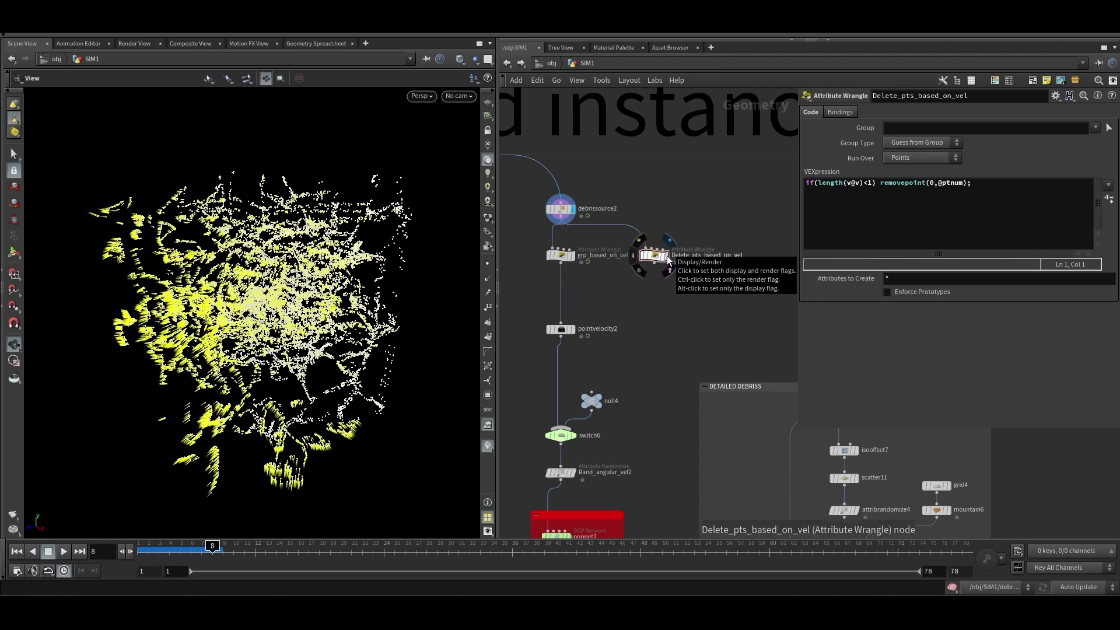
click(665, 255)
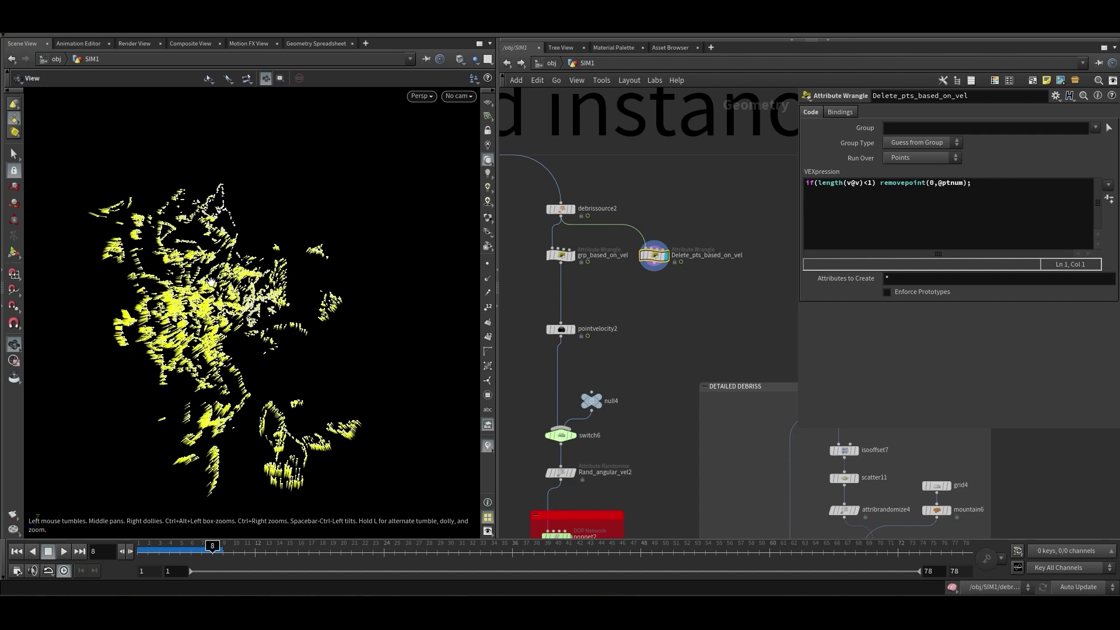
drag(287, 324, 274, 315)
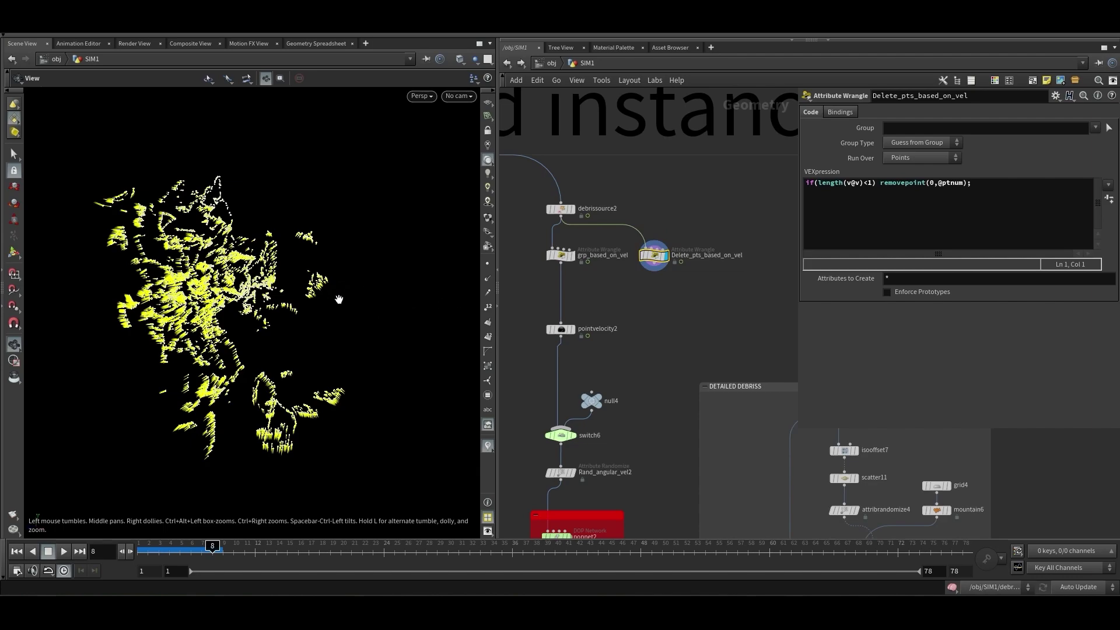
drag(339, 299, 217, 250)
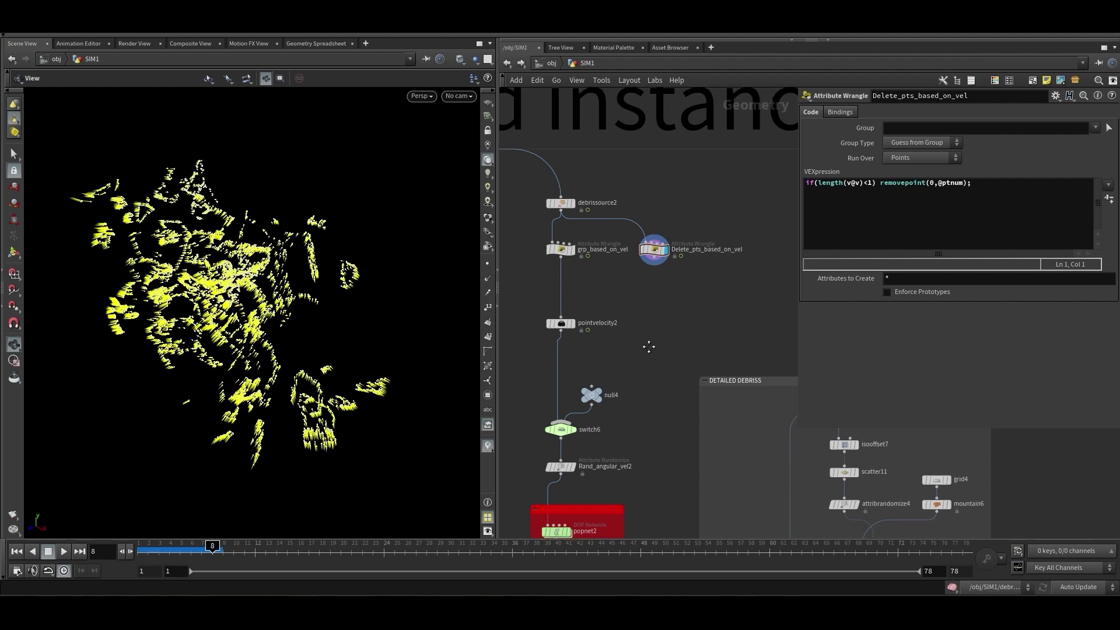
Display debrissource2 again to compare its full point set, and open its parameters
middle_drag(620, 299, 628, 261)
click(579, 171)
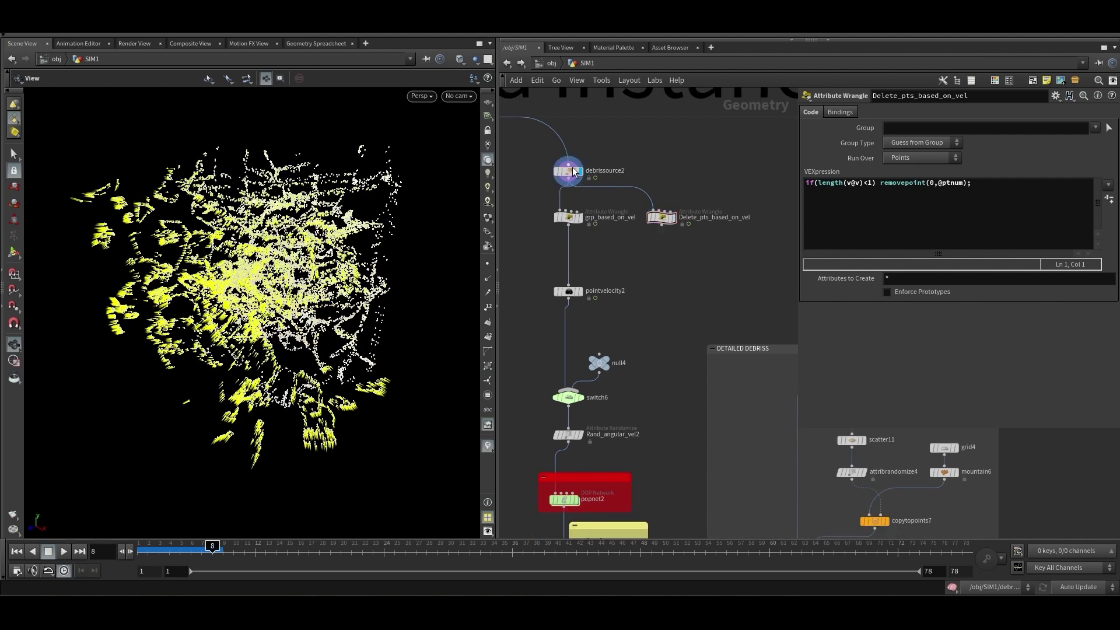
click(565, 171)
middle_drag(639, 327, 640, 286)
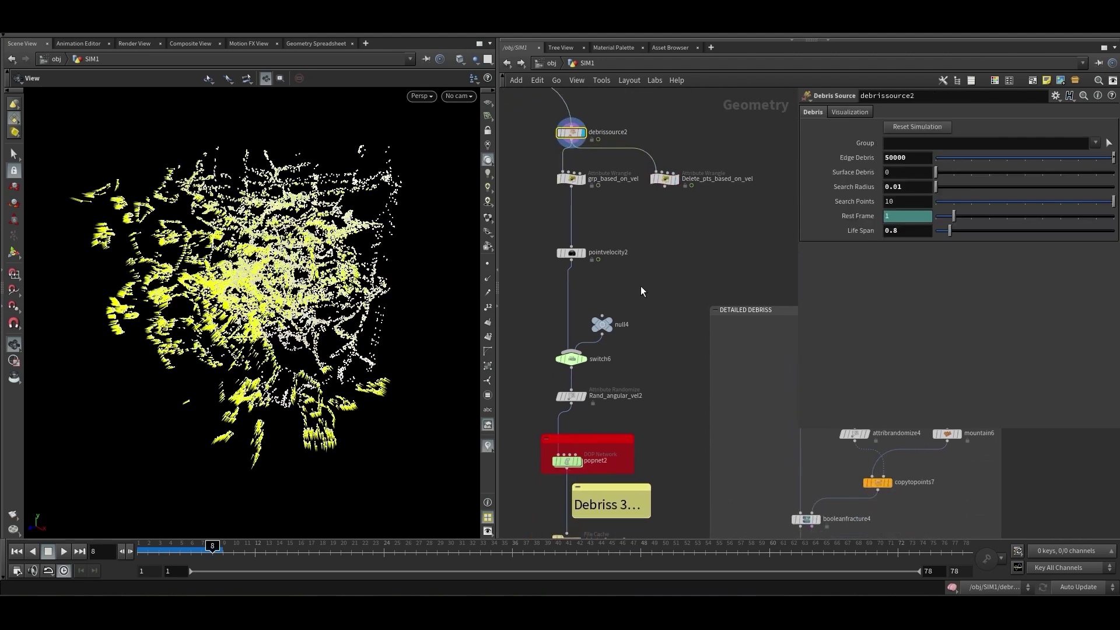
Display grp_based_on_vel and pointvelocity2 in turn, reviewing the keep group expression and the velocity settings for points outside that group
click(585, 184)
key(r)
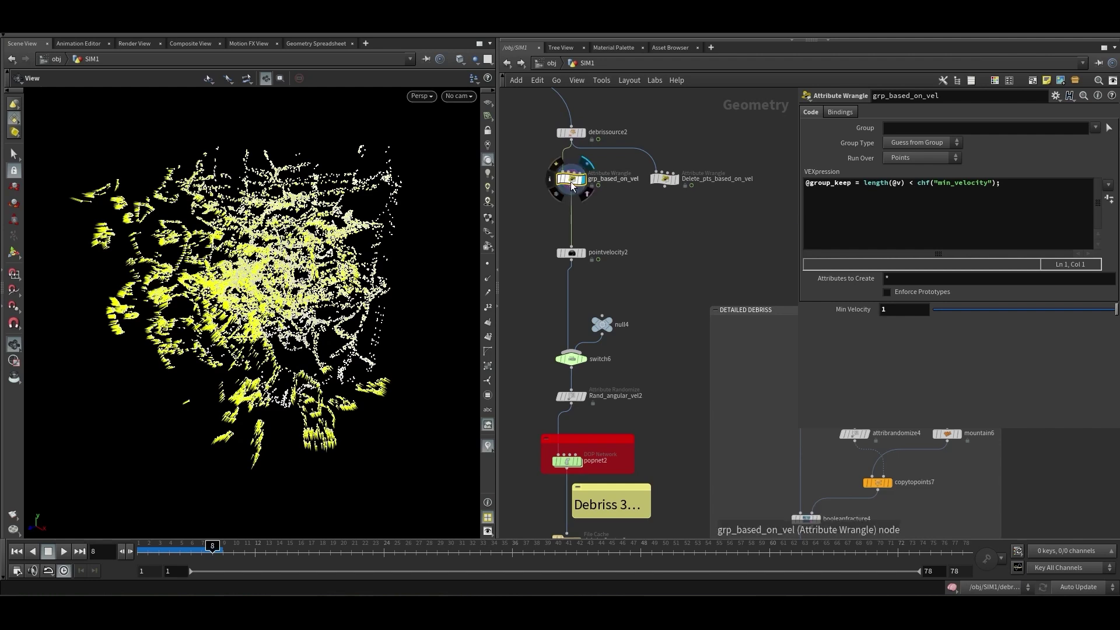
click(587, 257)
key(r)
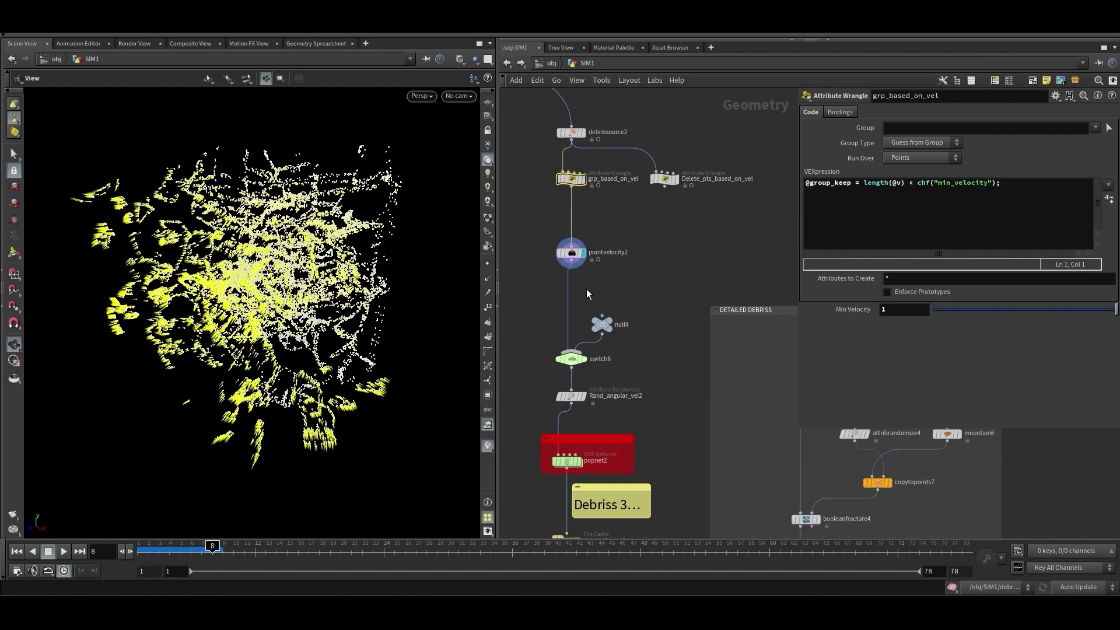
scroll(586, 297, down, 1)
middle_drag(587, 296, 587, 210)
scroll(587, 208, up, 1)
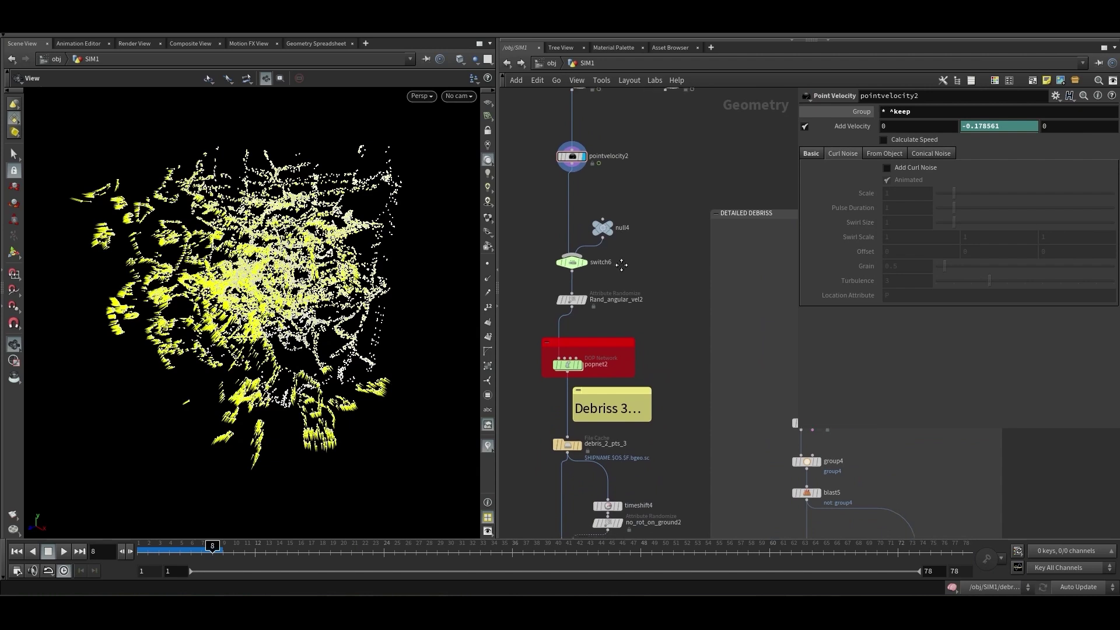
Display switch6 and scrub between frames 1 and 3 to check its frame-based input switching
click(576, 259)
key(r)
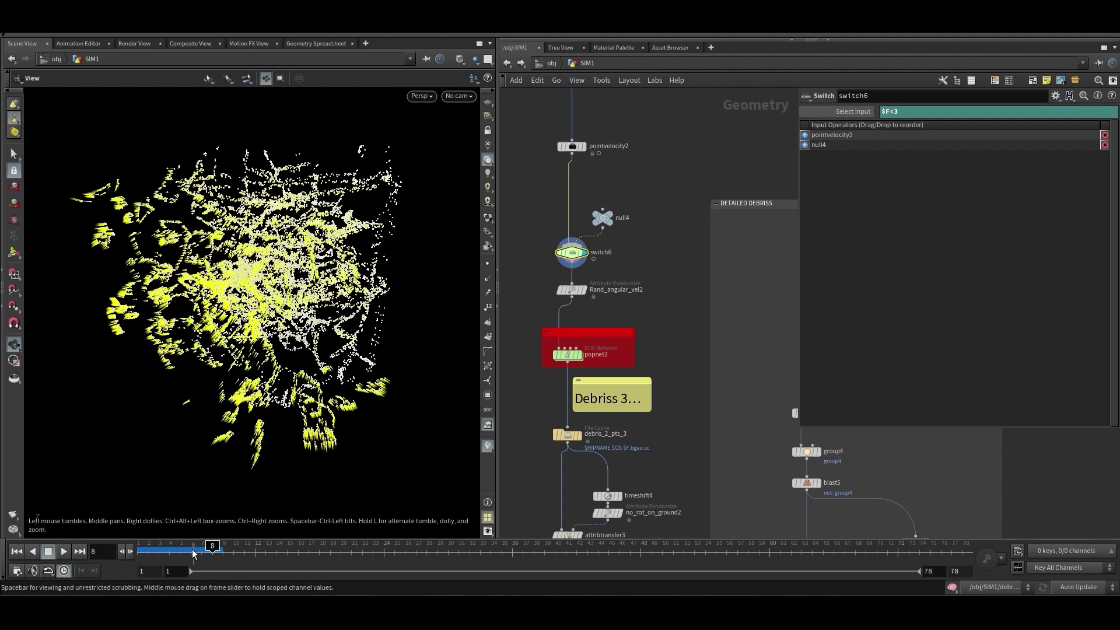
drag(191, 551, 156, 553)
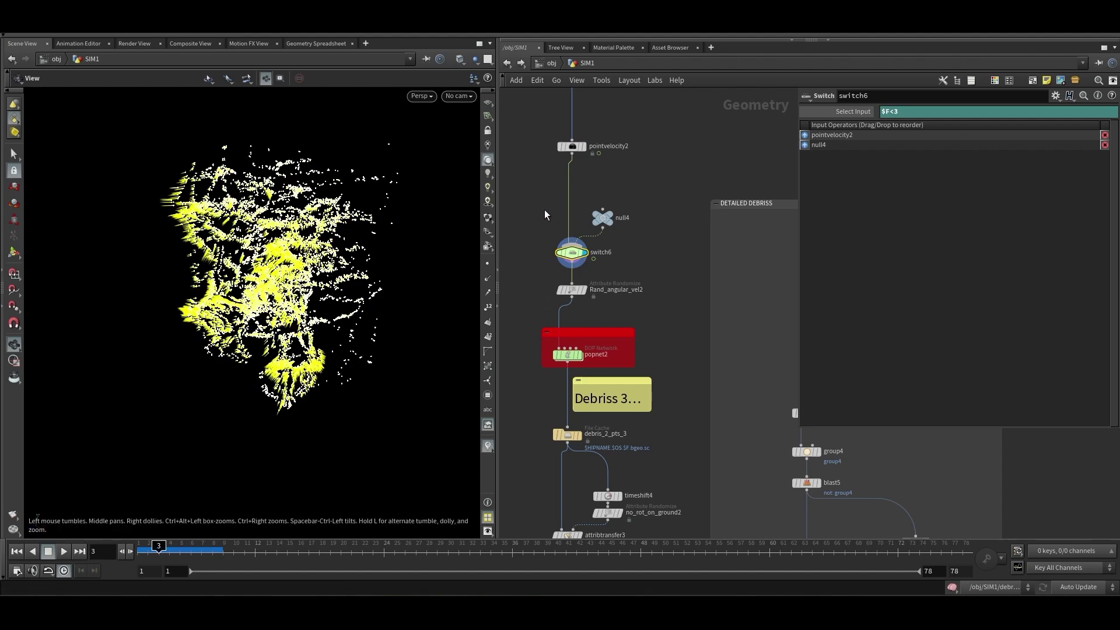
click(142, 552)
drag(144, 553, 156, 553)
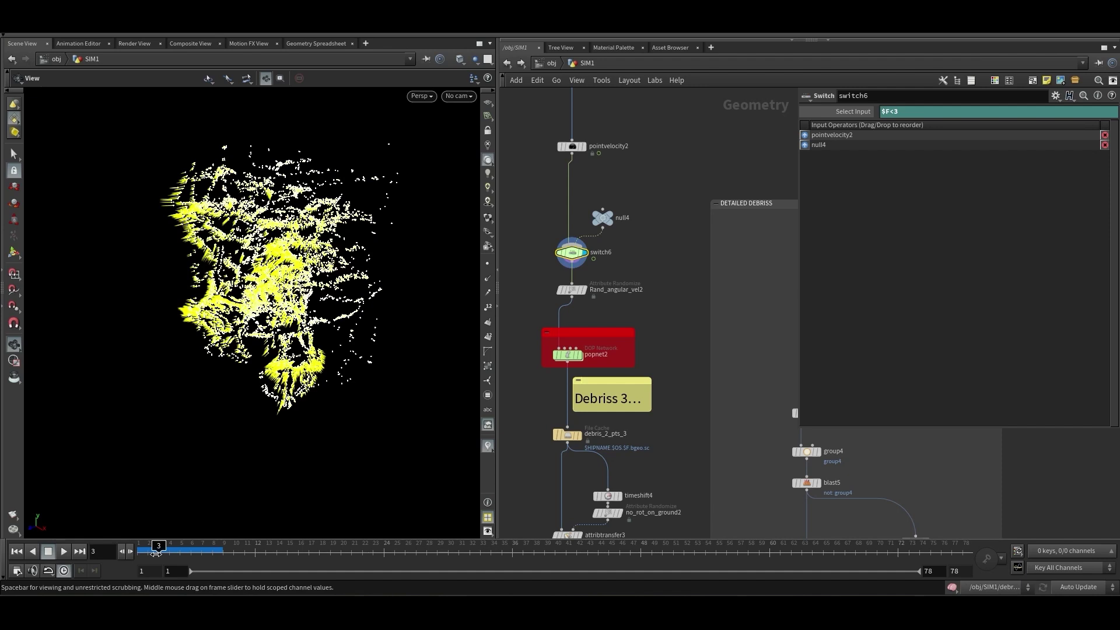
Review the parameters of Rand_angular_vel2 and the simulation settings of the popnet2 DOP network
scroll(664, 363, down, 2)
middle_drag(670, 348, 661, 278)
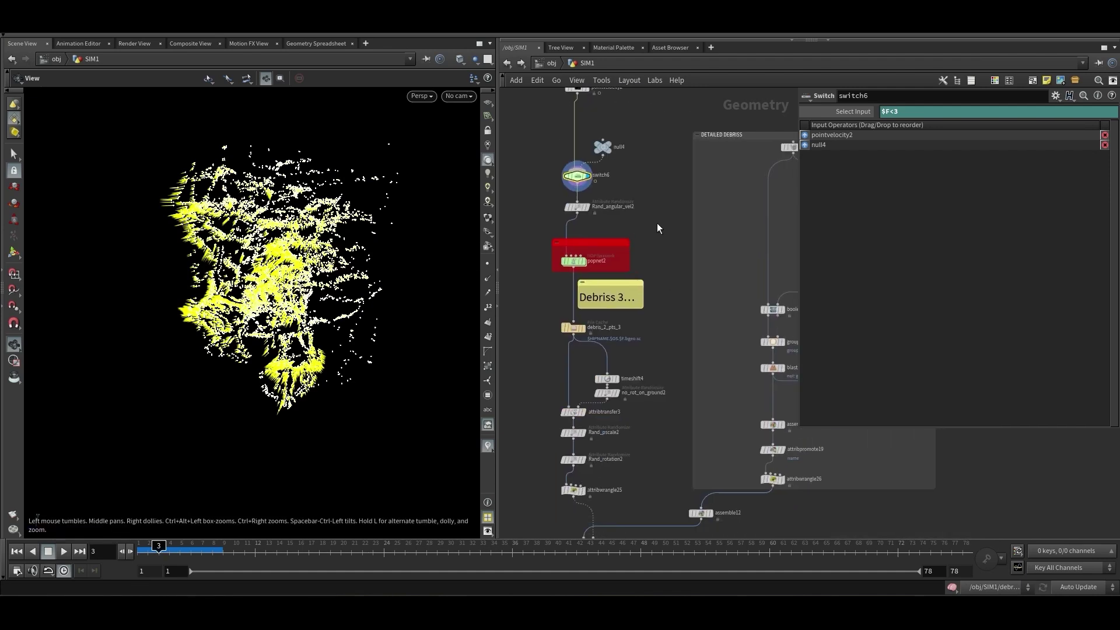
scroll(657, 227, up, 2)
click(558, 206)
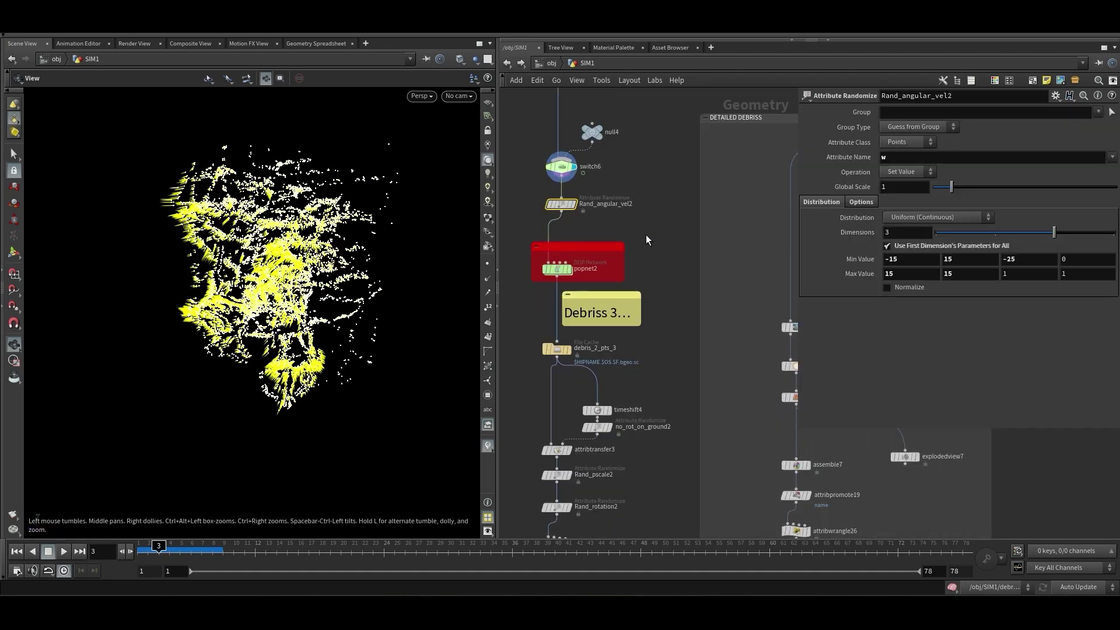
middle_drag(660, 355, 670, 290)
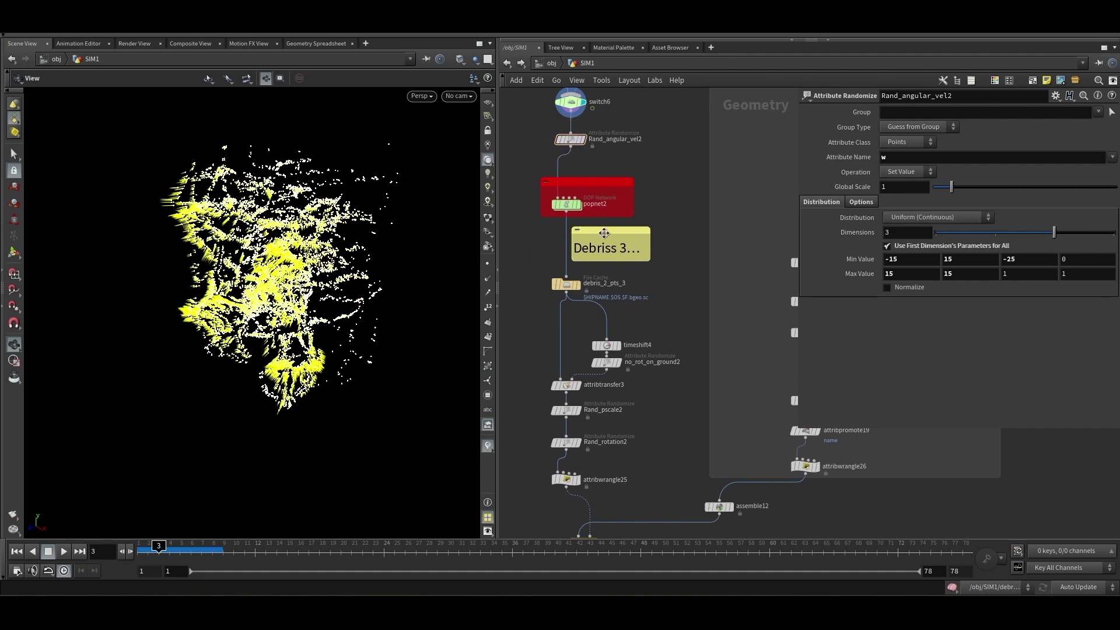
click(564, 208)
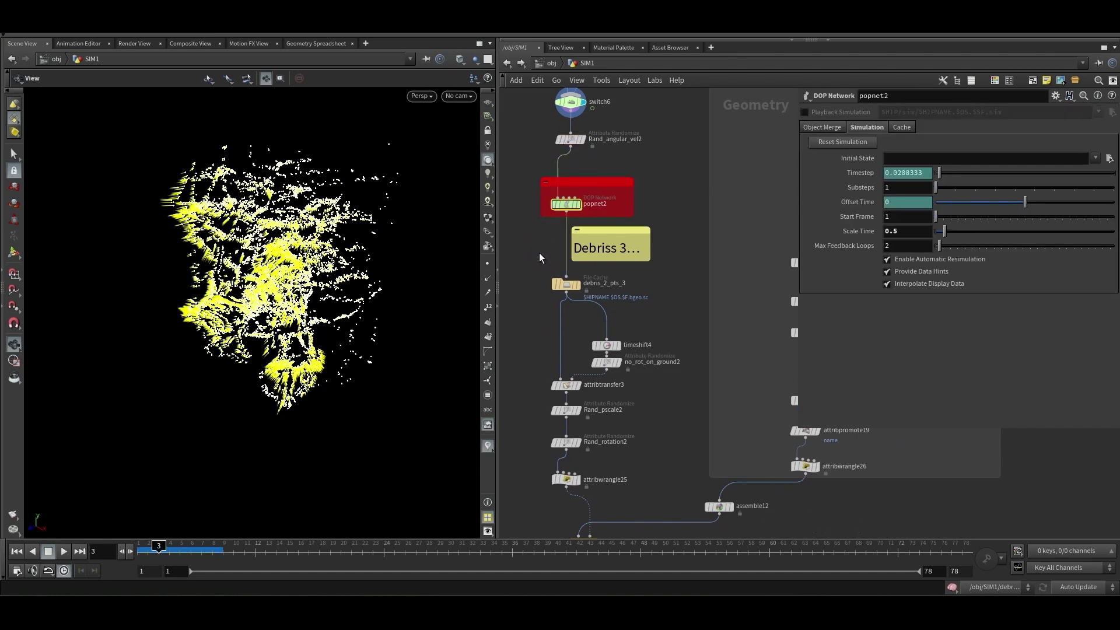
scroll(540, 287, down, 2)
scroll(560, 291, up, 2)
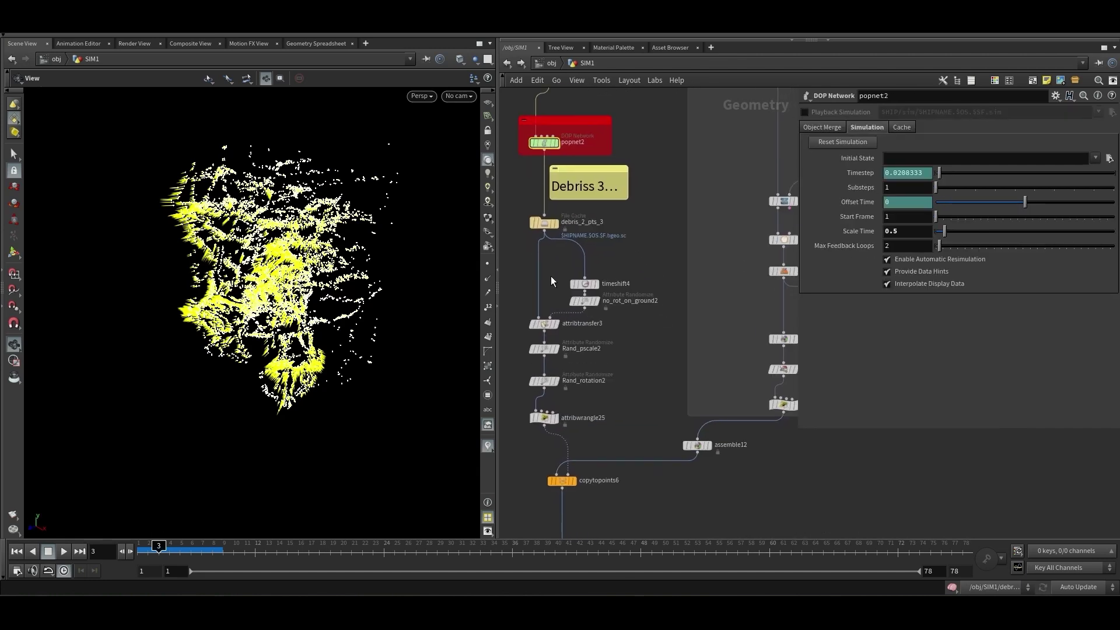
Look through cam_MAIN in the viewport and turn off the point velocity trails
click(467, 98)
click(488, 135)
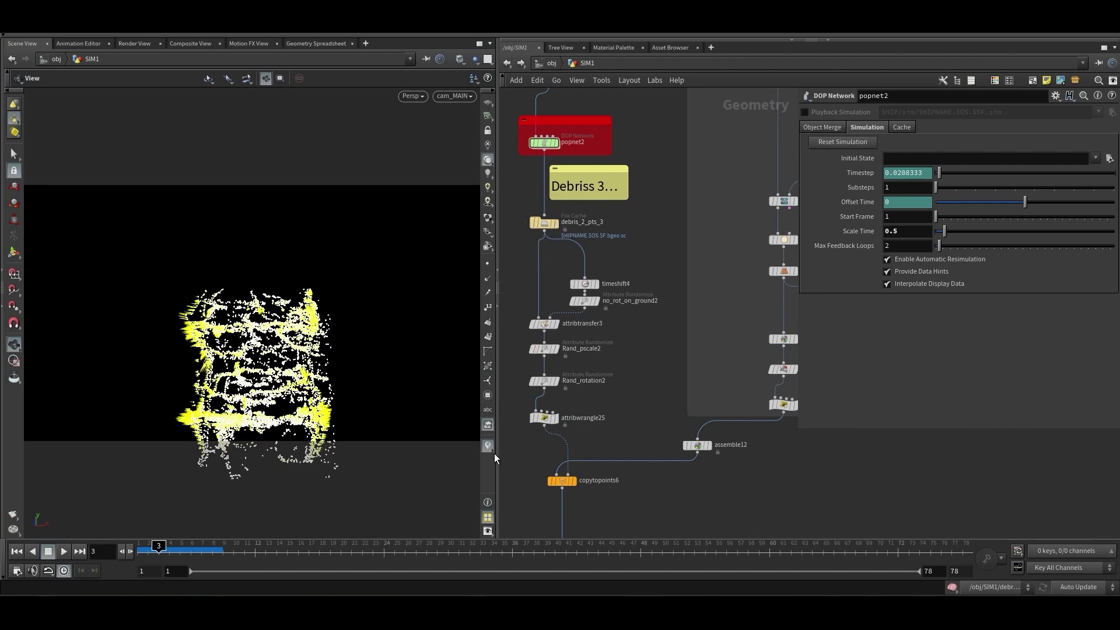
click(488, 445)
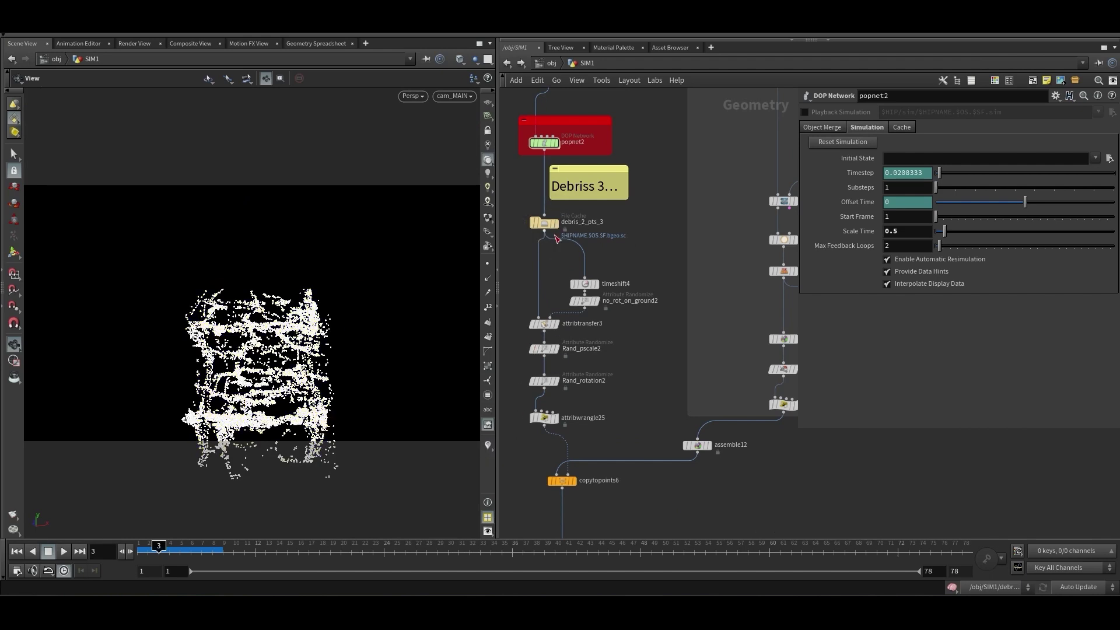
Display the debris_2_pts_3 file cache, play the cached points and scrub back to frame 12
scroll(554, 278, up, 3)
click(577, 186)
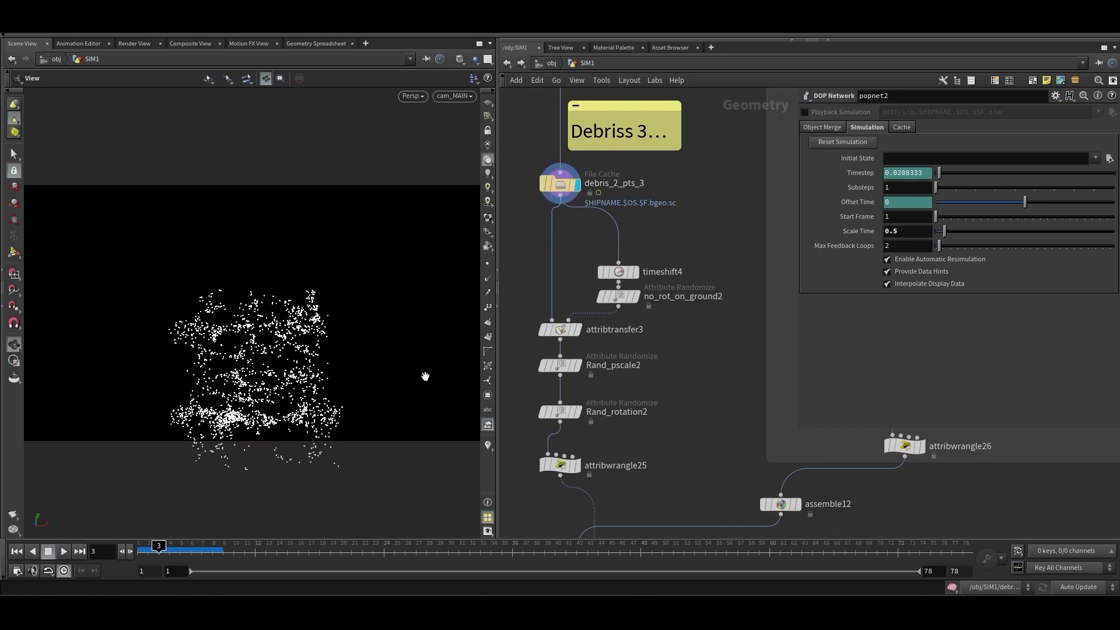
click(63, 557)
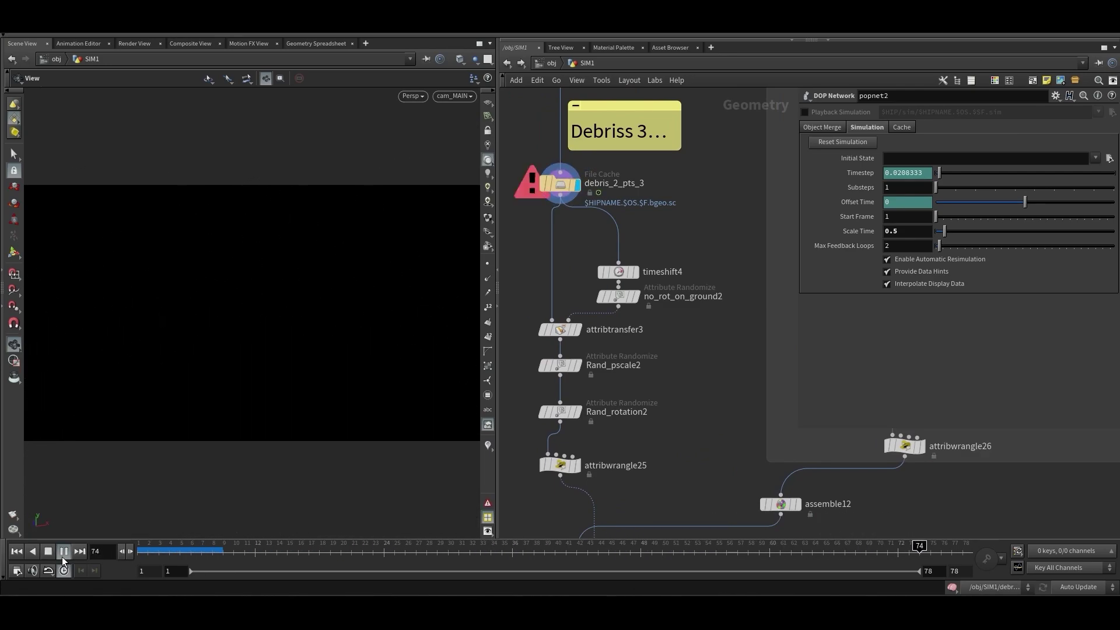
click(63, 557)
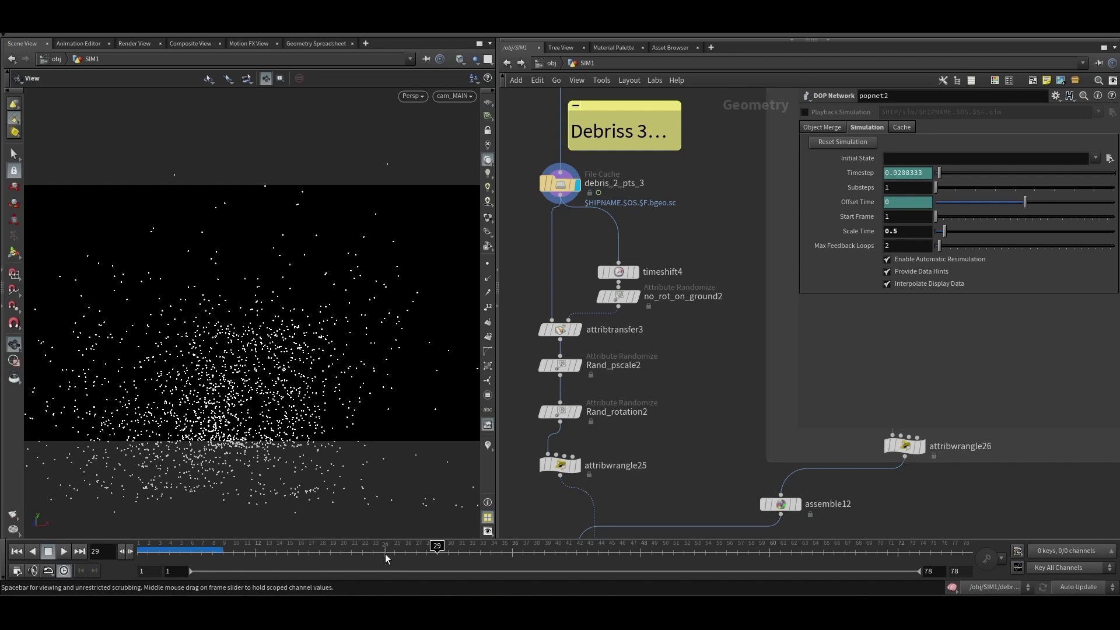
drag(385, 558, 255, 560)
Select the nodes from timeshift4 to attribwrangle25, then display attribwrangle25 and read its variant expression
scroll(622, 403, down, 4)
middle_drag(622, 404, 650, 331)
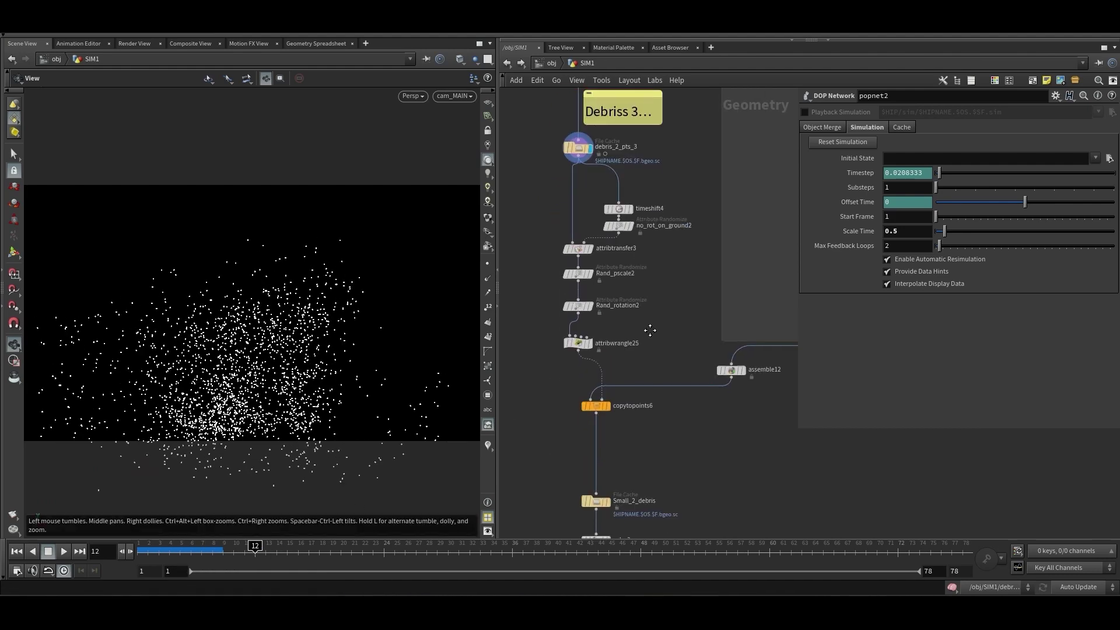
scroll(649, 330, up, 2)
drag(682, 159, 530, 334)
scroll(654, 362, down, 2)
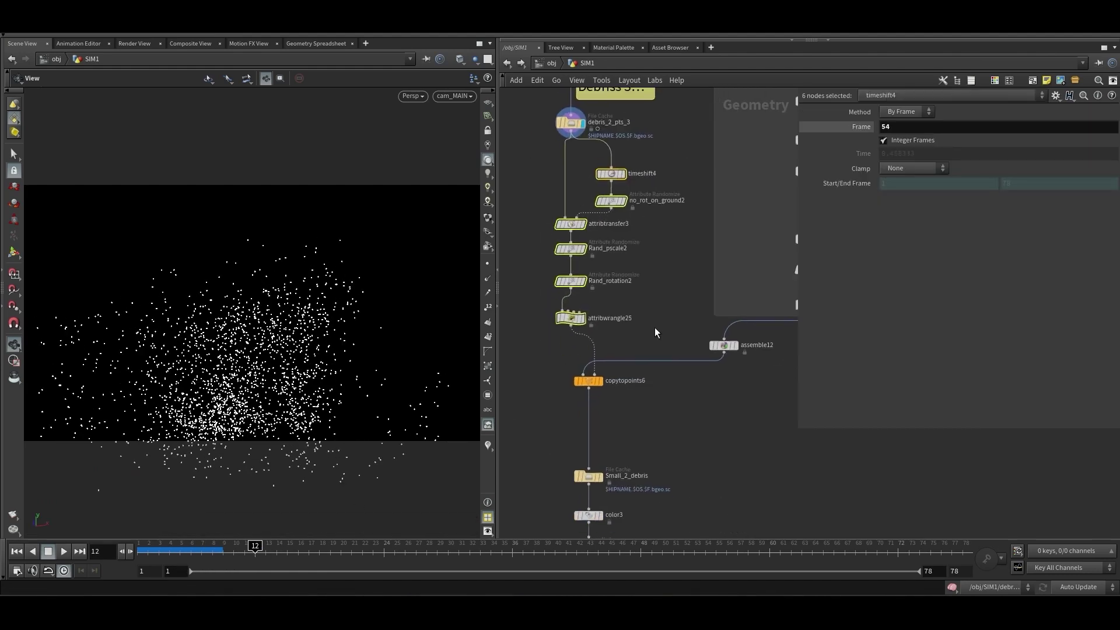
click(586, 317)
scroll(683, 391, down, 3)
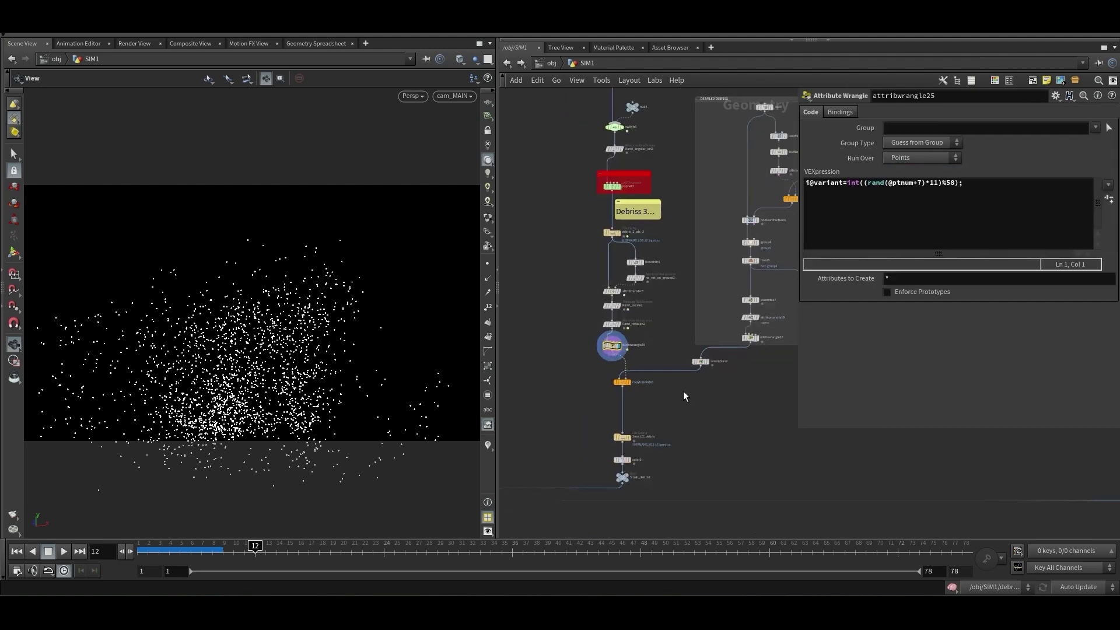
middle_drag(684, 391, 637, 410)
scroll(701, 401, up, 5)
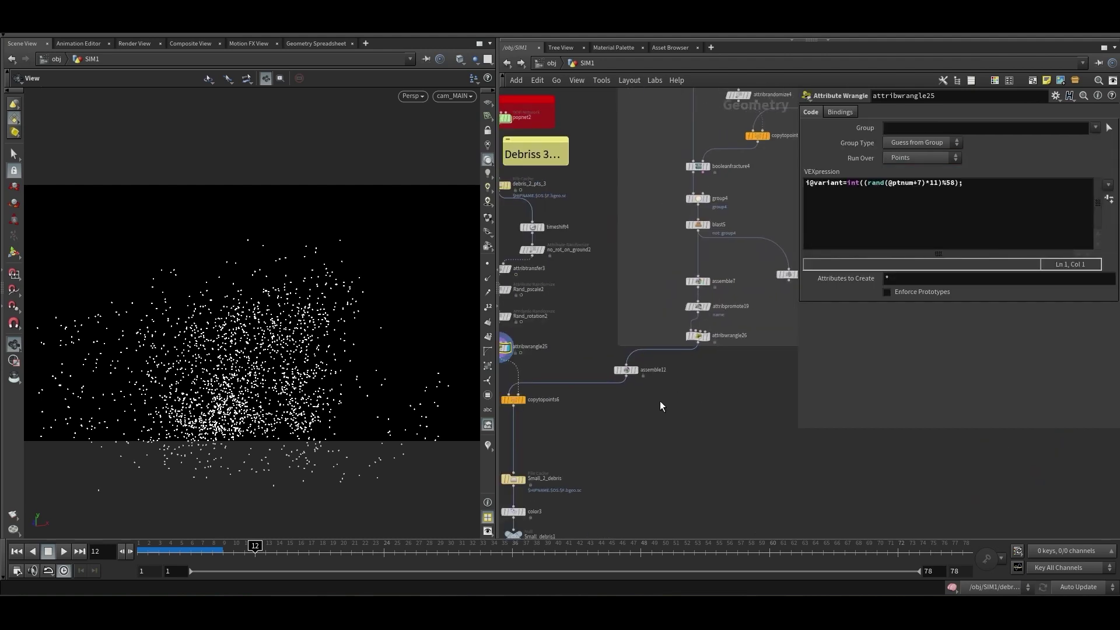
Display assemble12 to inspect the debris piece geometry, then display copytopoints6 to view the instanced pieces
mouse_move(625, 368)
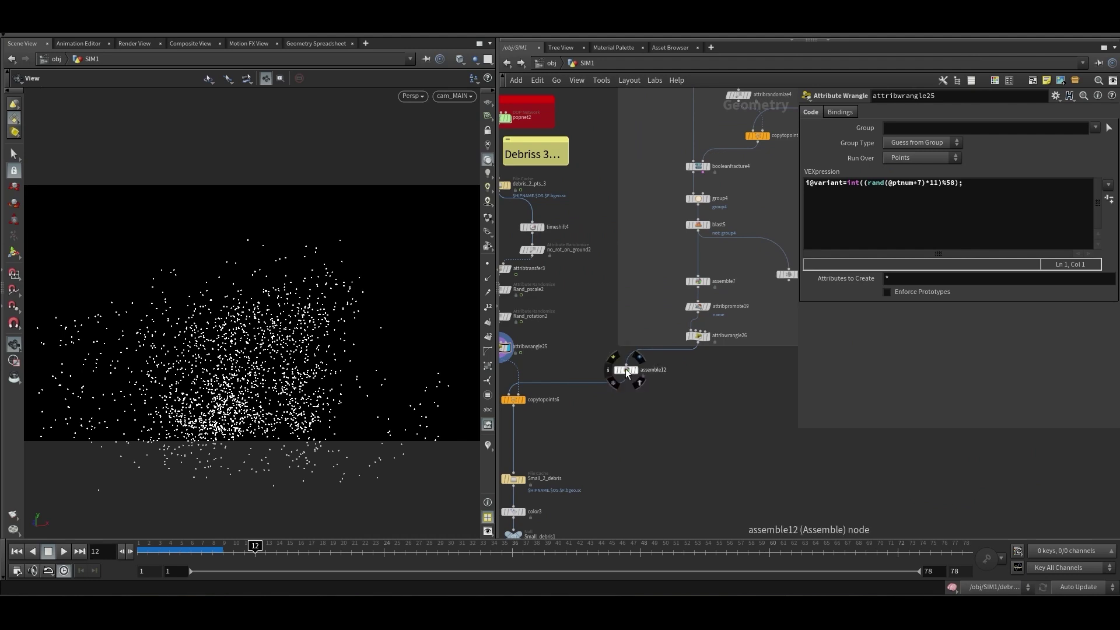
key(r)
scroll(650, 383, down, 2)
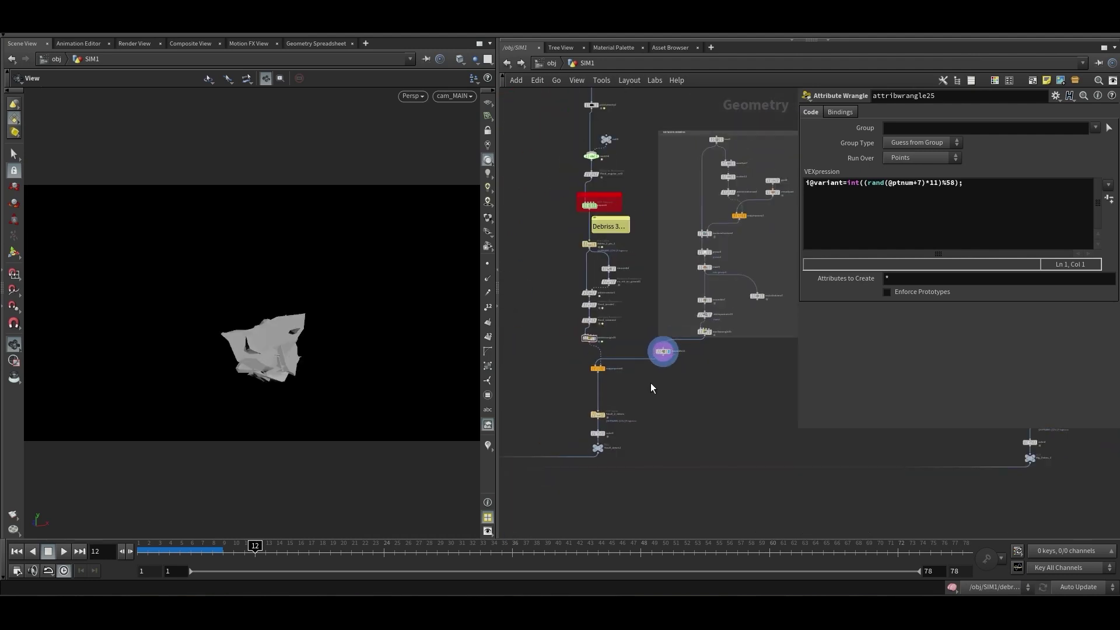
scroll(596, 351, up, 2)
scroll(586, 313, up, 2)
key(r)
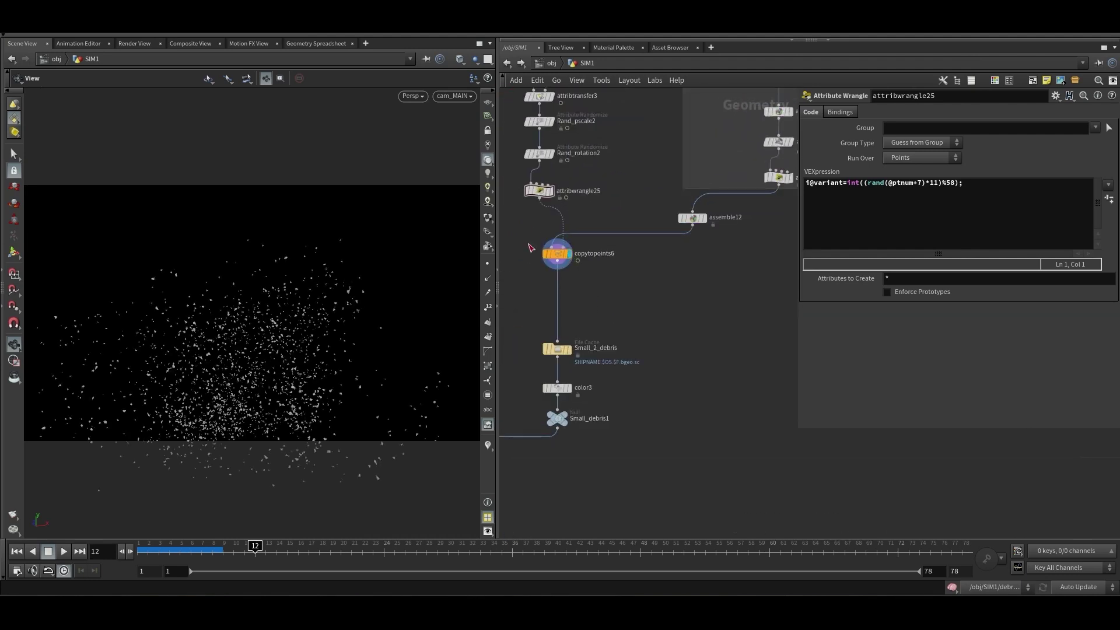
Widen the viewport, display the Small_2_debris cache and scrub its debris up to frame 27 and back to frame 7
drag(497, 192, 573, 191)
middle_drag(634, 292, 664, 250)
scroll(671, 260, up, 2)
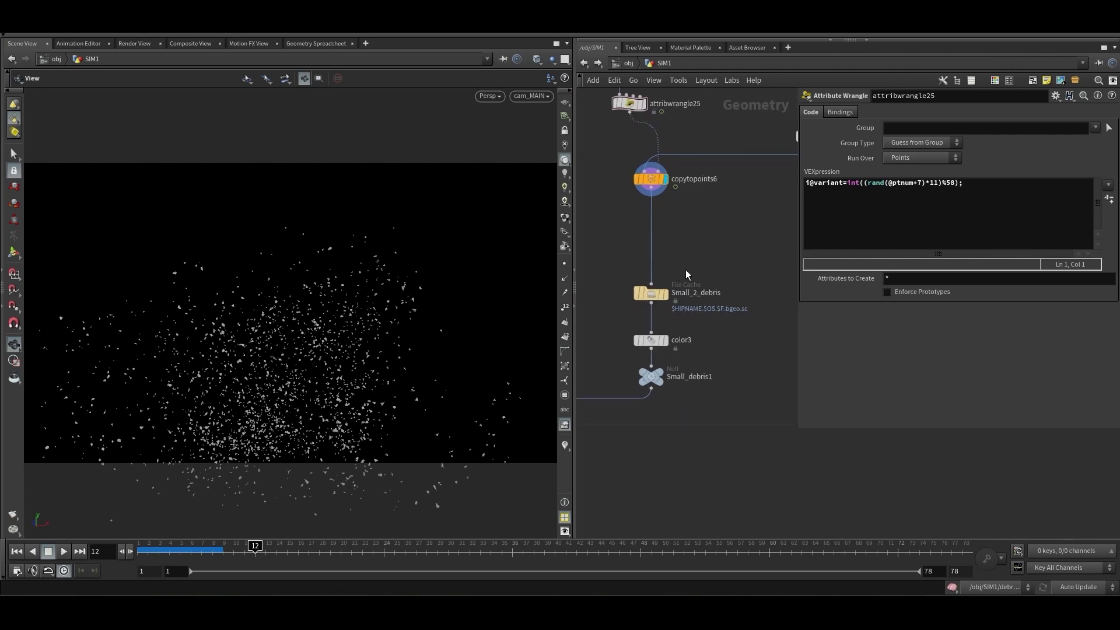
scroll(694, 257, down, 1)
scroll(696, 259, up, 1)
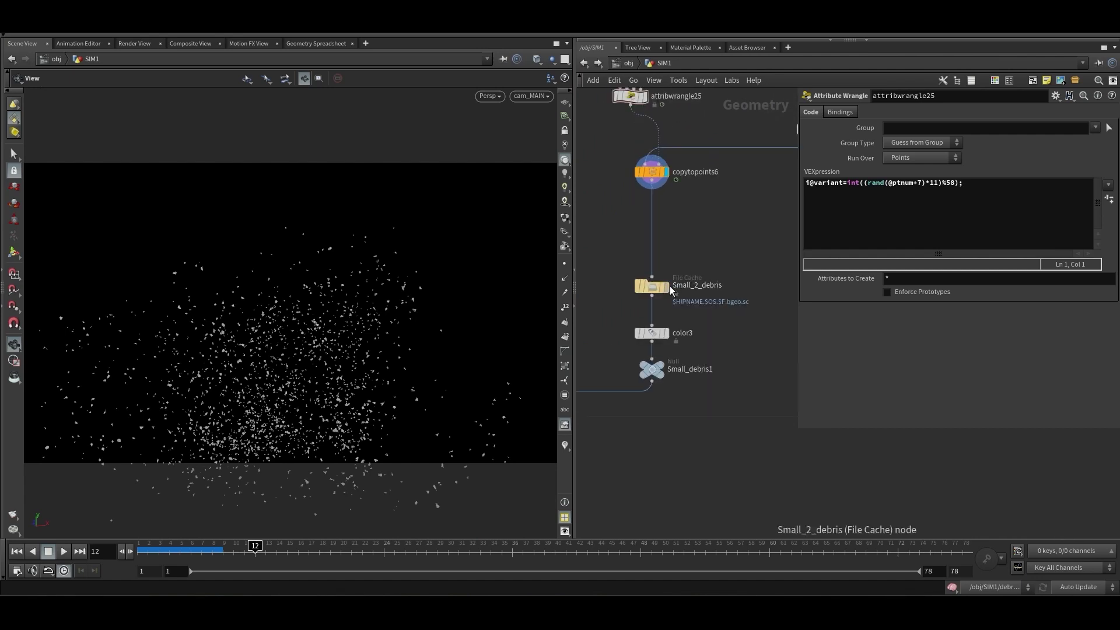
key(r)
drag(220, 554, 341, 548)
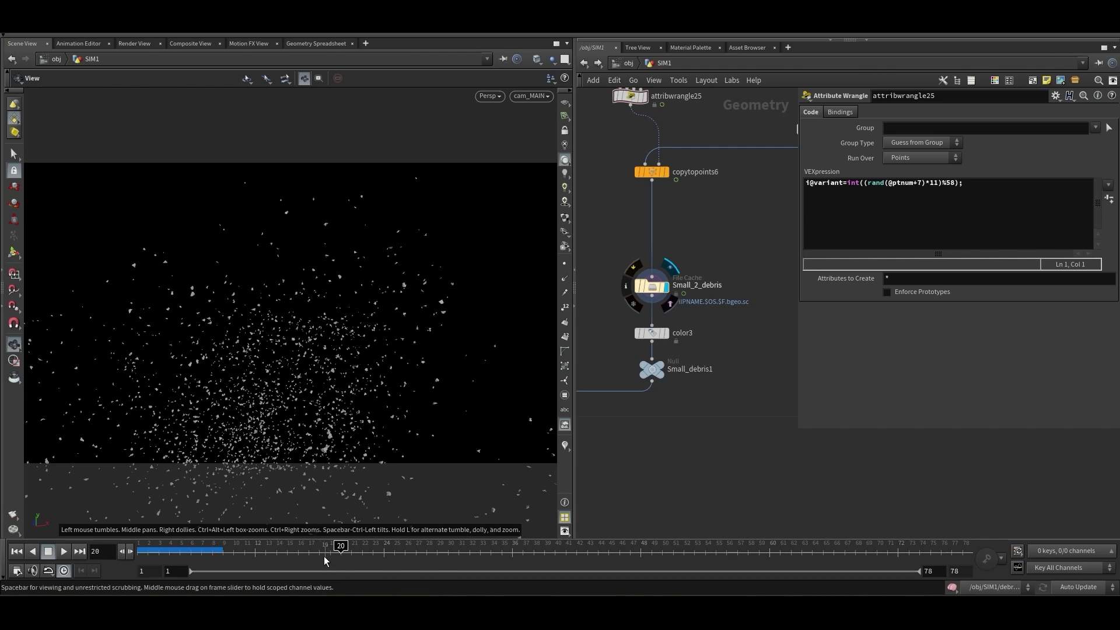
drag(330, 551, 412, 553)
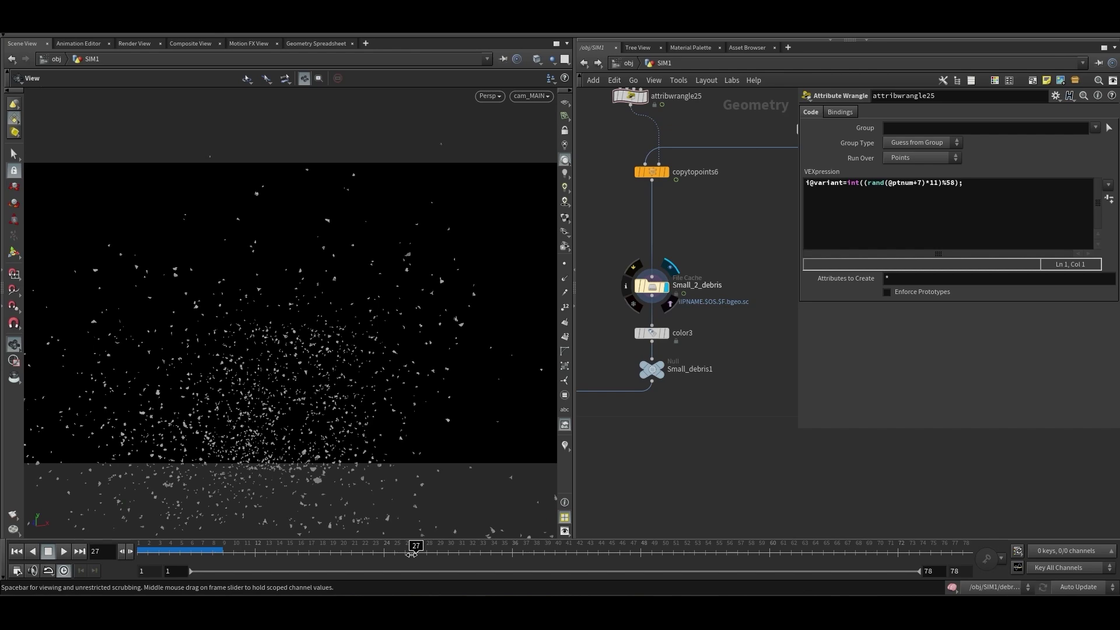
drag(419, 553, 201, 550)
Go to the fourth debris branch and display debrissource5 and Delete_pts_based_on_vel2 in turn, reviewing their settings at frame 7
scroll(585, 505, down, 5)
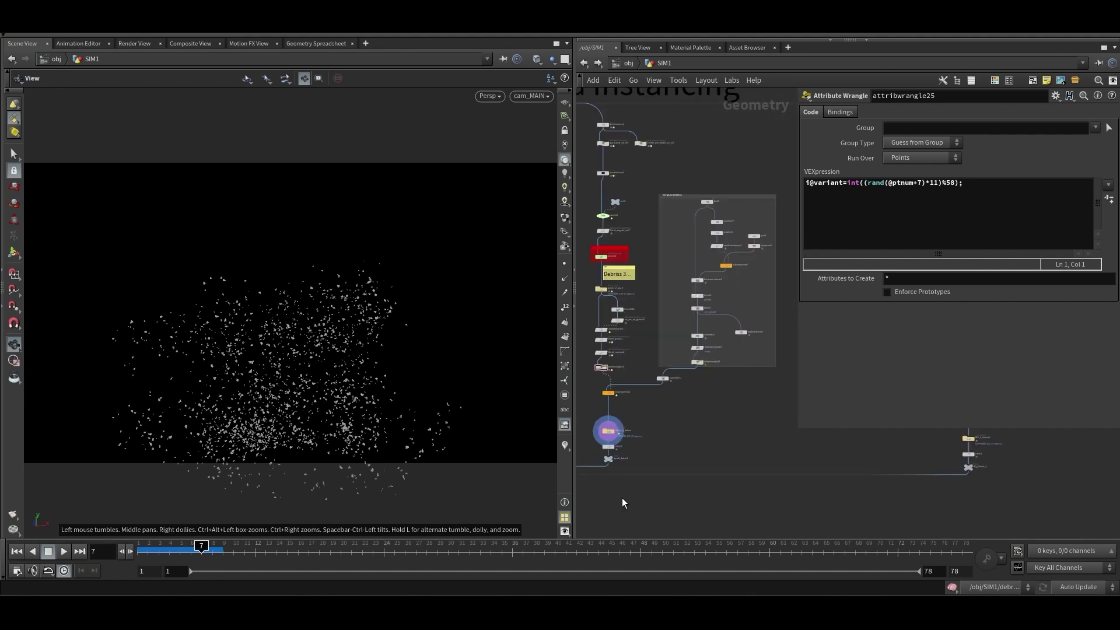
scroll(709, 395, up, 4)
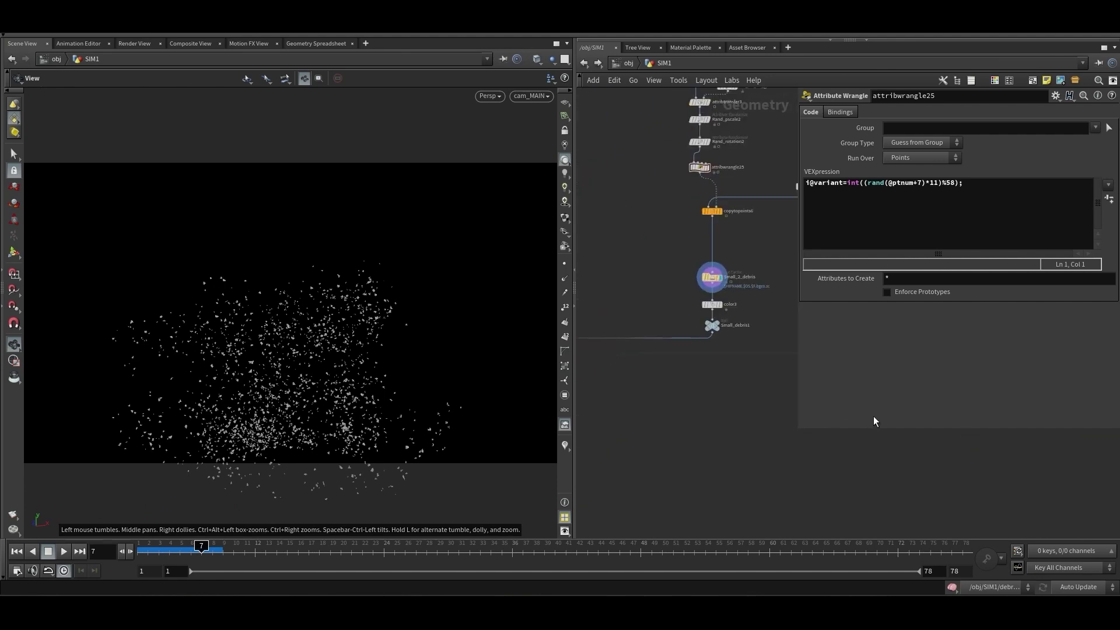
scroll(697, 415, down, 5)
scroll(701, 401, up, 10)
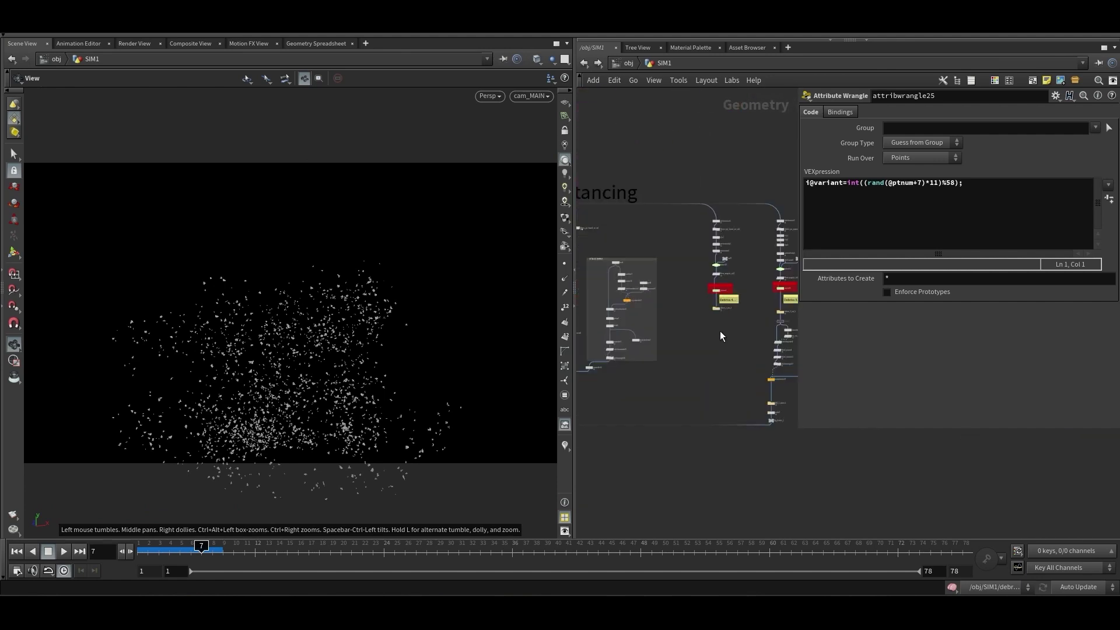
scroll(752, 304, up, 2)
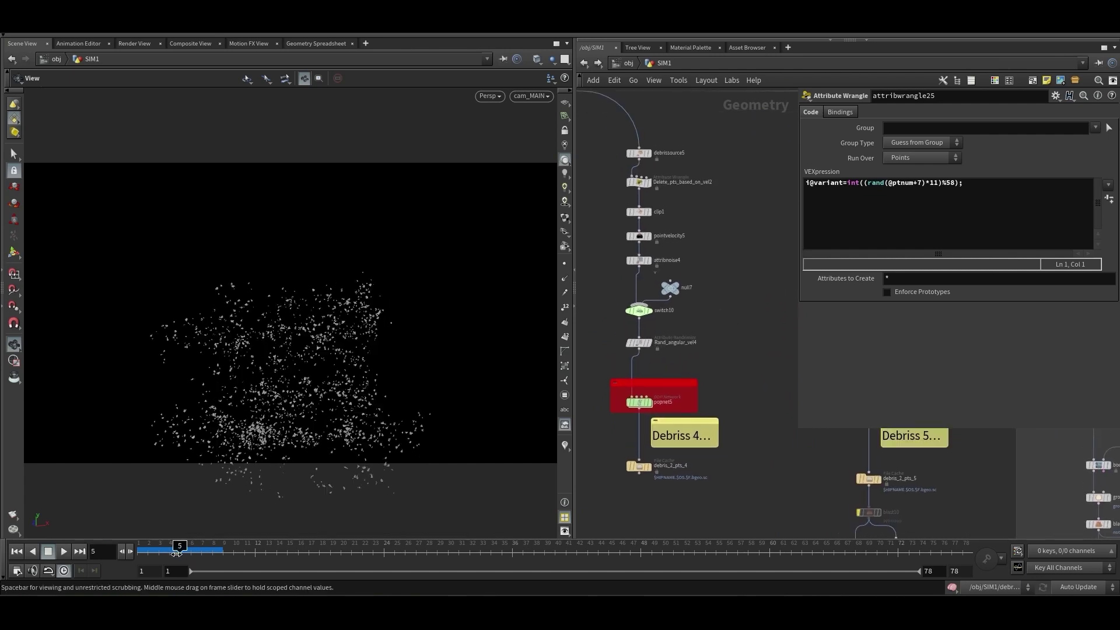
click(649, 154)
click(662, 165)
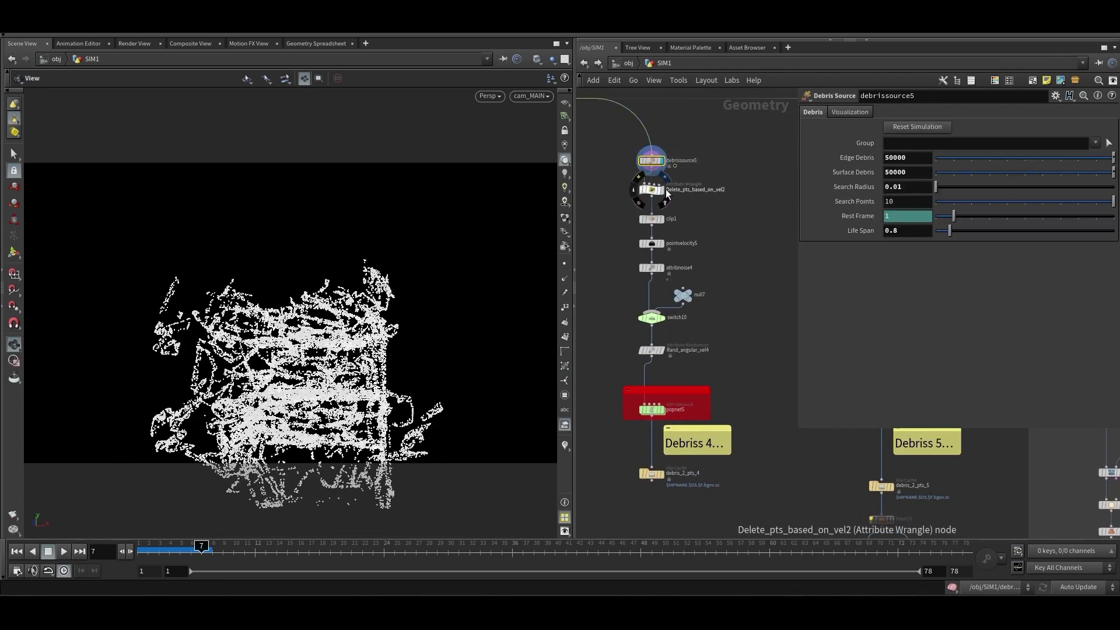
click(668, 194)
click(700, 191)
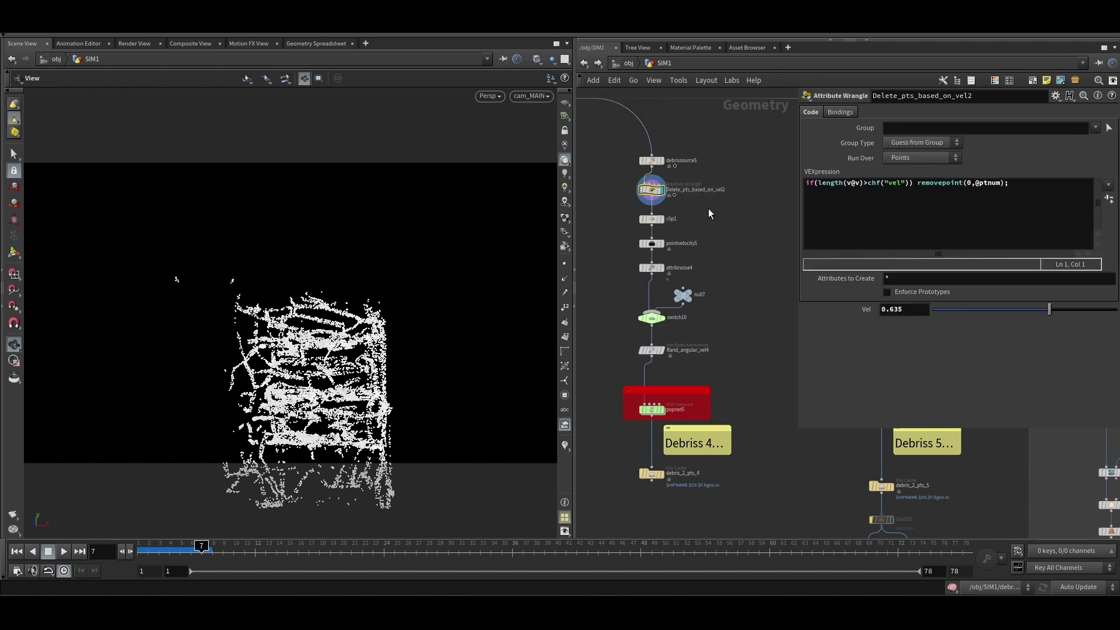
Frame the filtered points outside the camera view and compare debrissource5 with Delete_pts_based_on_vel2 from another angle
mouse_move(656, 195)
key(g)
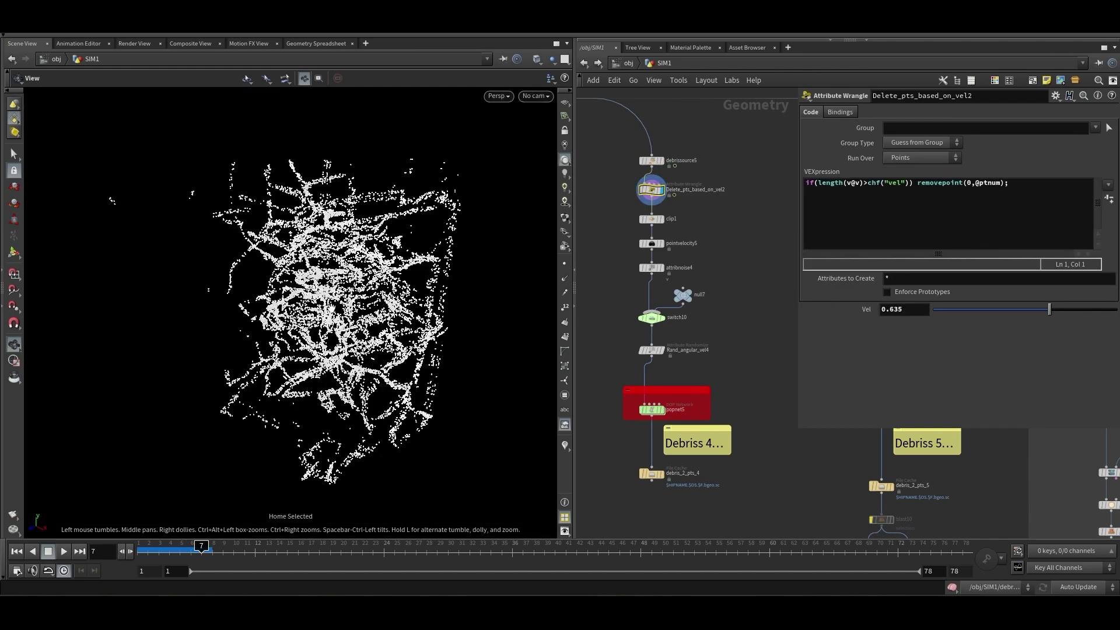
scroll(353, 309, up, 2)
mouse_move(362, 298)
mouse_down()
mouse_move(339, 295)
mouse_move(364, 293)
mouse_up()
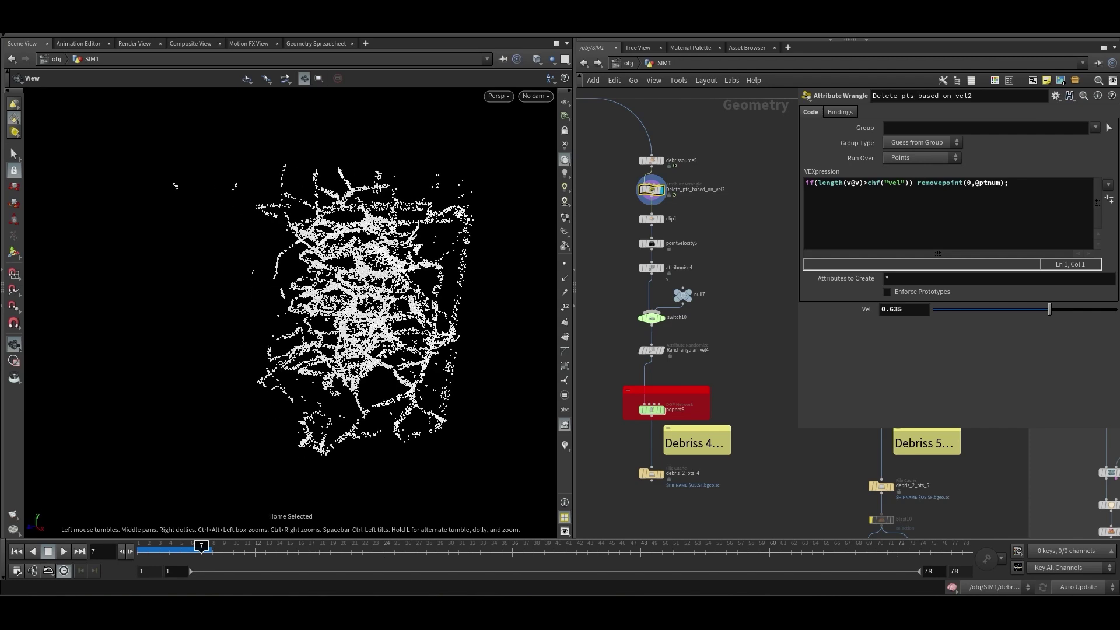
click(661, 160)
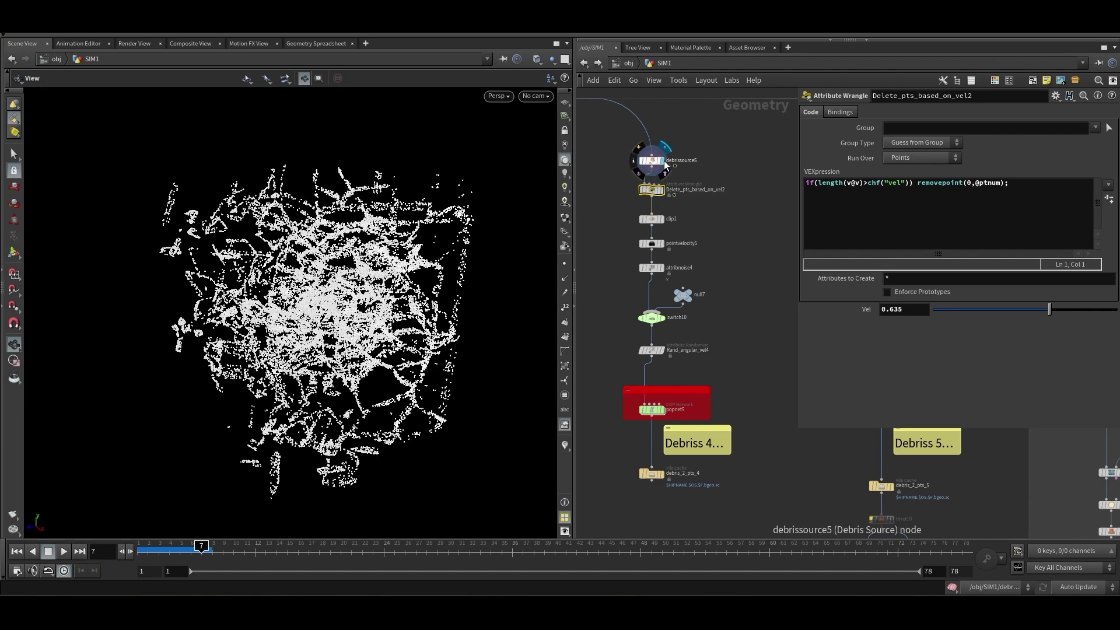
click(663, 191)
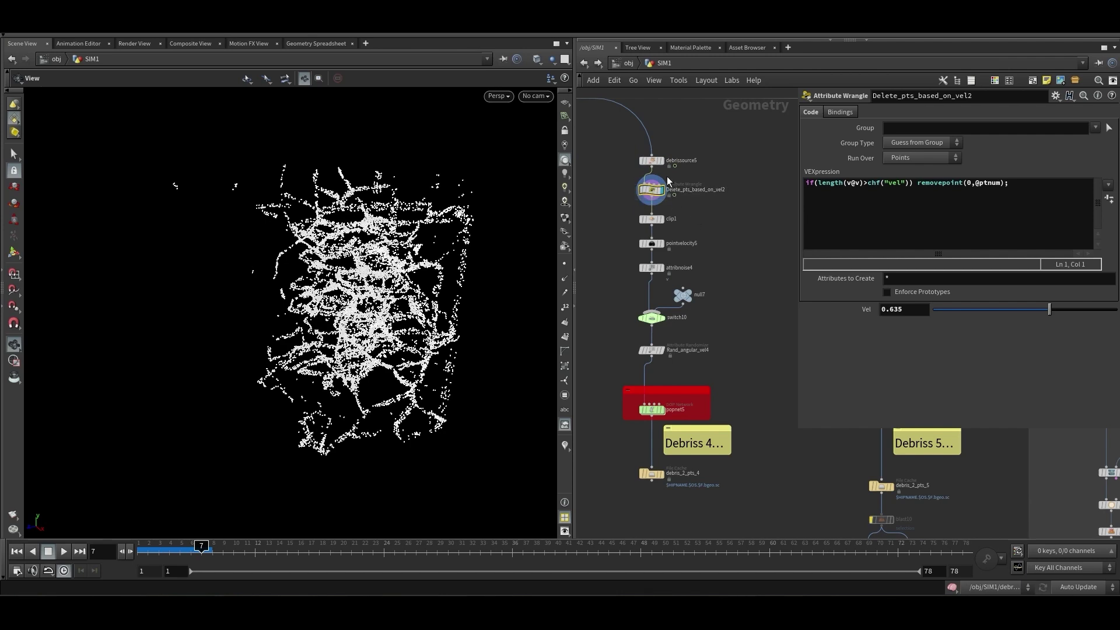
scroll(692, 233, up, 2)
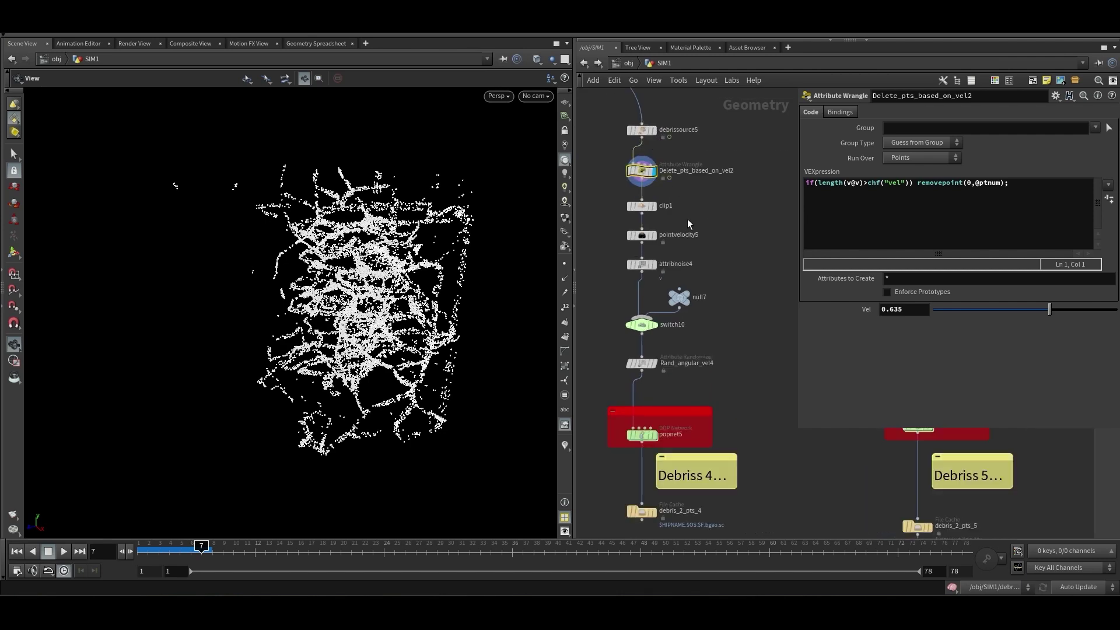
Display clip1, inspect the clipped points from another angle and through cam_MAIN, and open its clip settings
click(658, 211)
drag(408, 267, 396, 248)
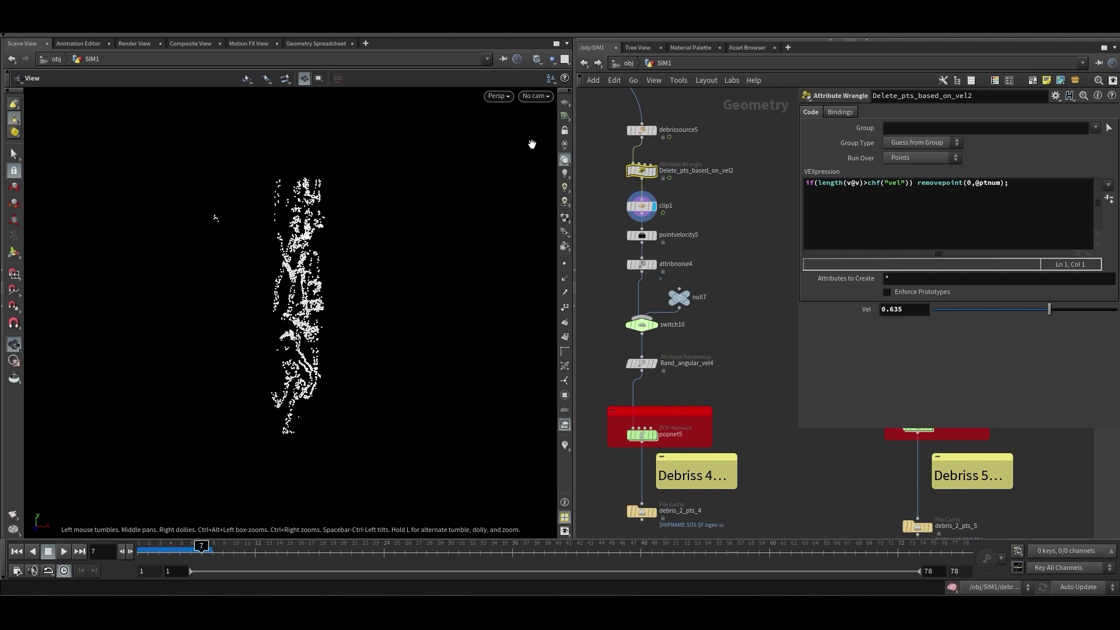
click(535, 96)
click(552, 150)
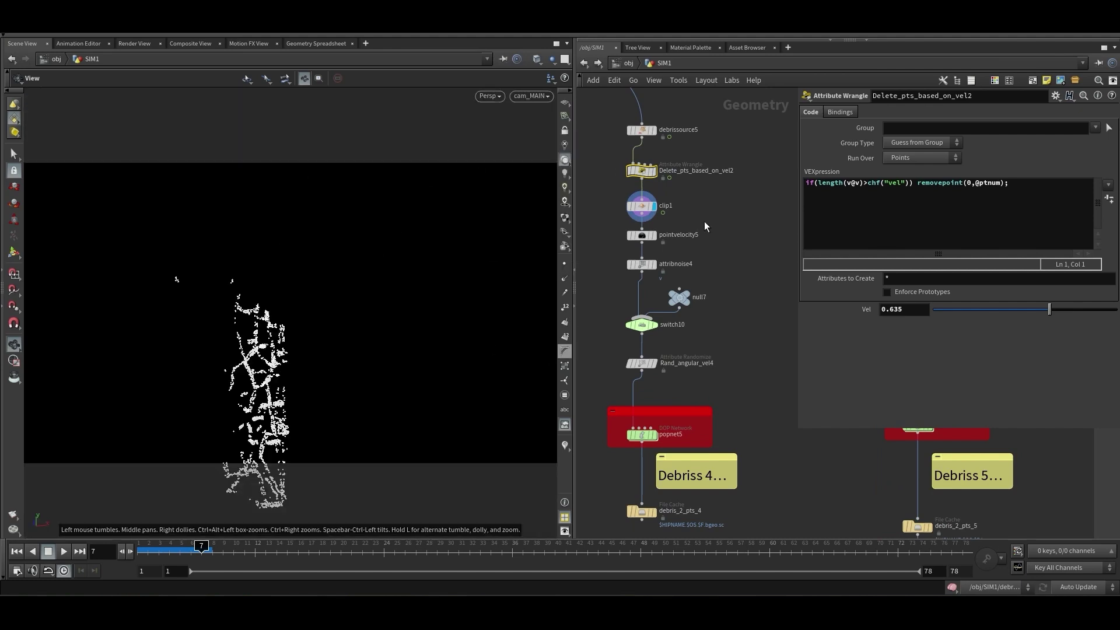
click(639, 207)
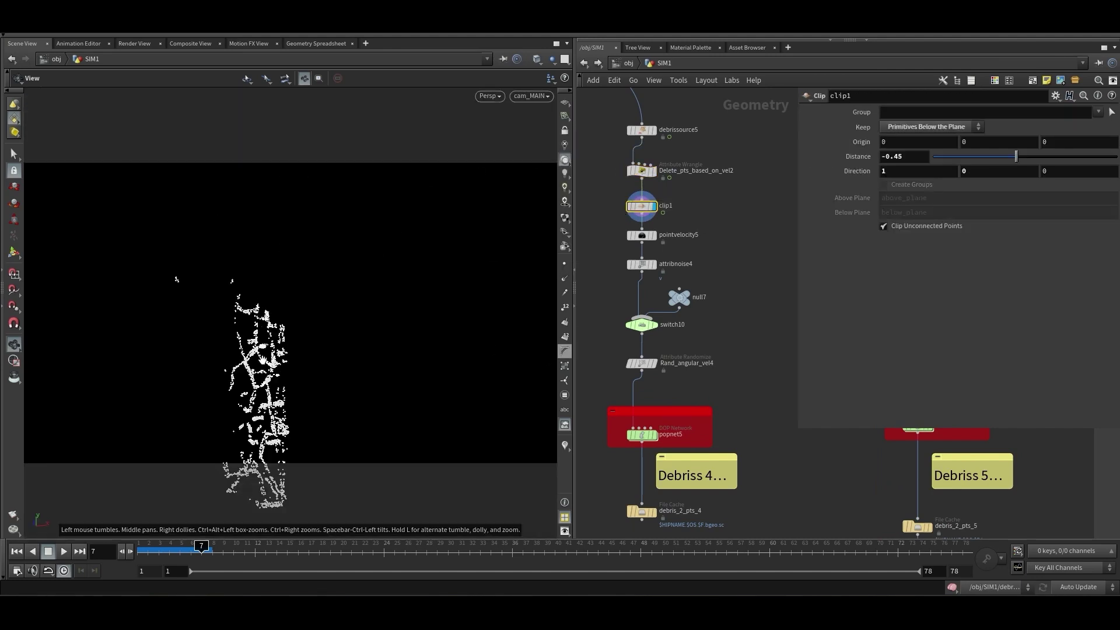
Narrow the viewport and show the building from object_merge5 as a wireframe template behind the clipped points
drag(575, 182, 492, 182)
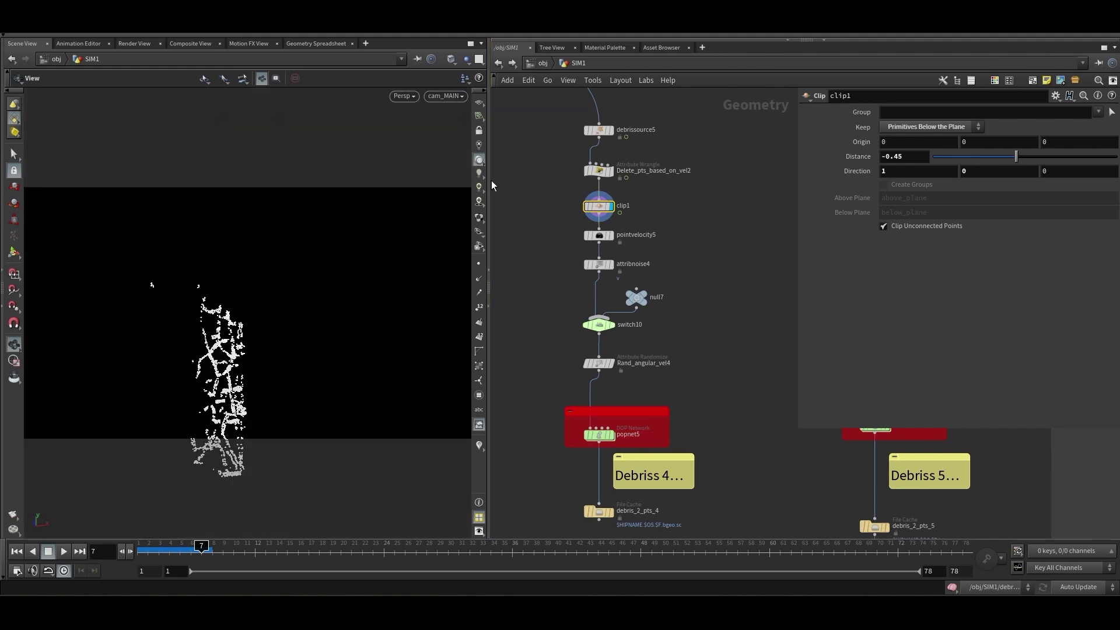
middle_drag(529, 183, 584, 230)
scroll(602, 210, down, 3)
scroll(583, 230, up, 2)
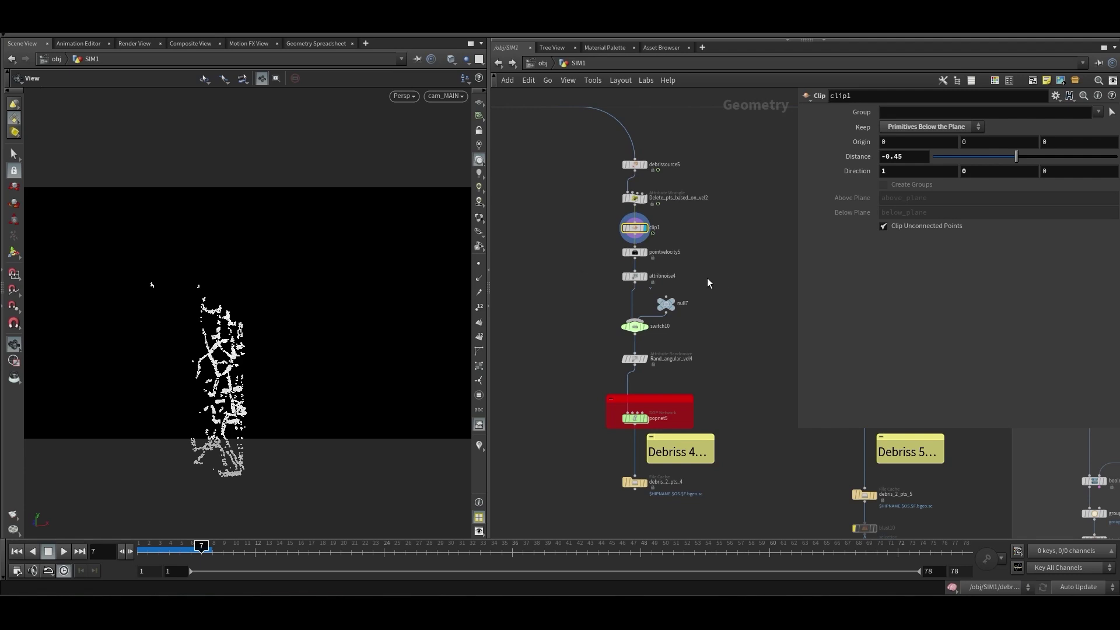
scroll(705, 268, up, 2)
middle_drag(702, 261, 690, 272)
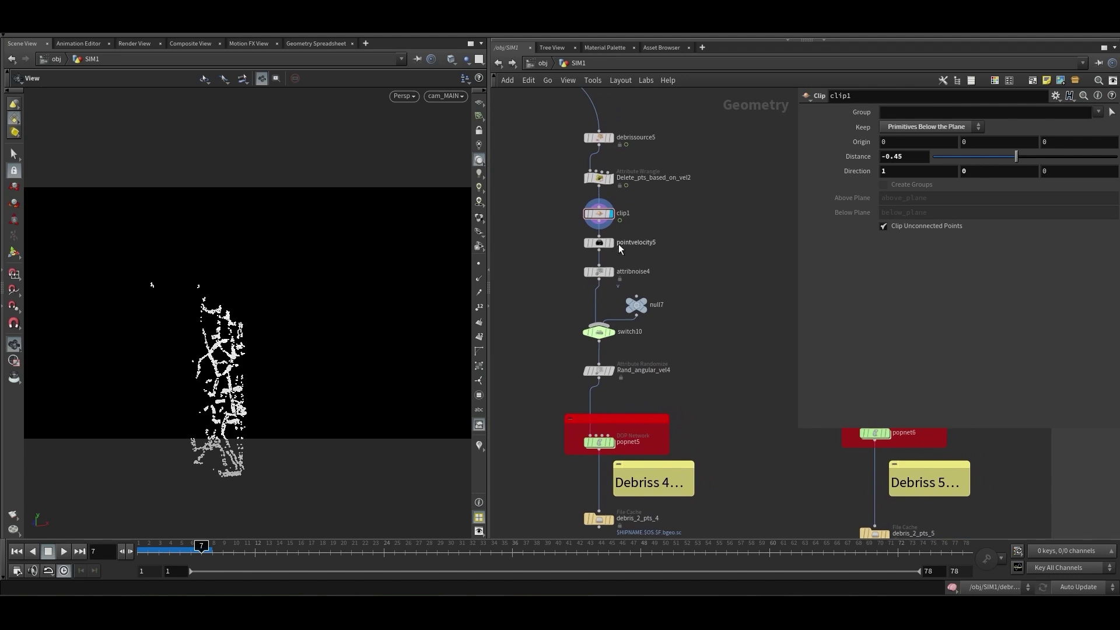
scroll(531, 144, down, 5)
middle_drag(533, 148, 698, 351)
scroll(633, 280, down, 2)
middle_drag(633, 281, 747, 309)
middle_drag(623, 280, 710, 441)
middle_drag(612, 230, 701, 390)
scroll(653, 254, up, 9)
scroll(663, 143, down, 1)
middle_drag(663, 142, 659, 232)
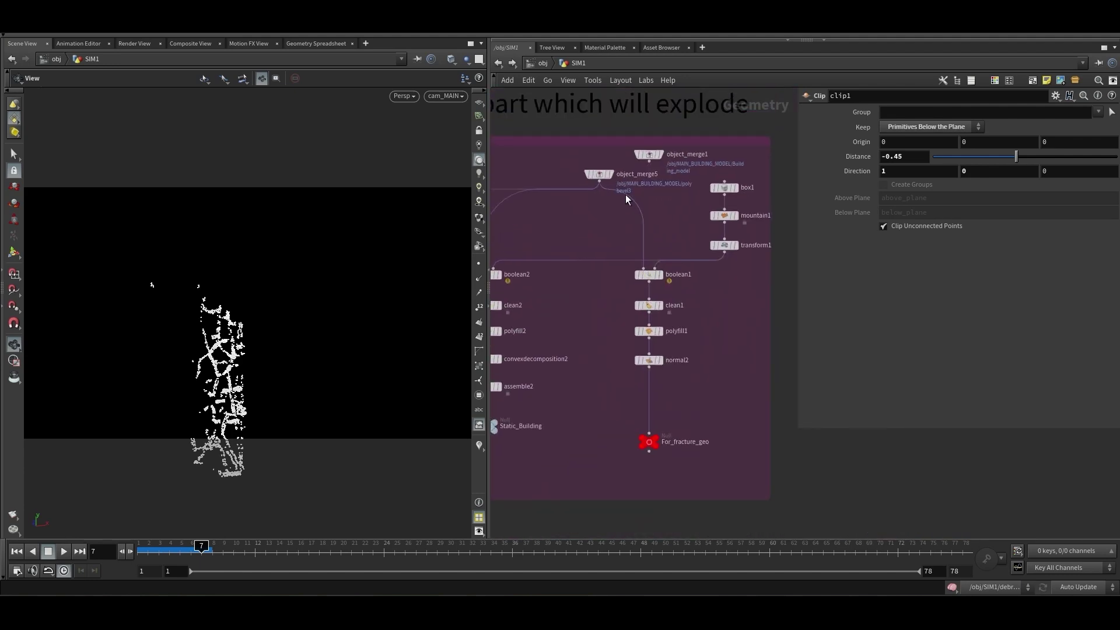
click(607, 172)
Return to the fourth debris branch and compare Delete_pts_based_on_vel2 with clip1 against the wireframe building, outside the camera view
scroll(701, 345, down, 4)
middle_drag(695, 478, 574, 175)
scroll(652, 333, down, 2)
scroll(717, 327, up, 6)
drag(175, 251, 157, 235)
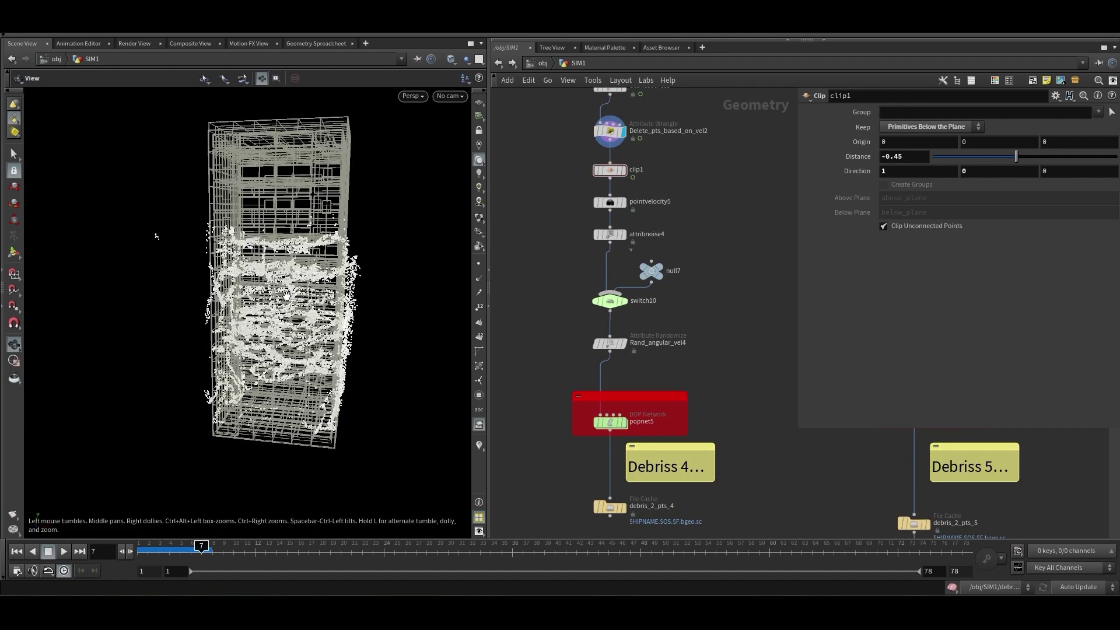
scroll(705, 163, up, 2)
middle_drag(704, 162, 675, 198)
click(578, 204)
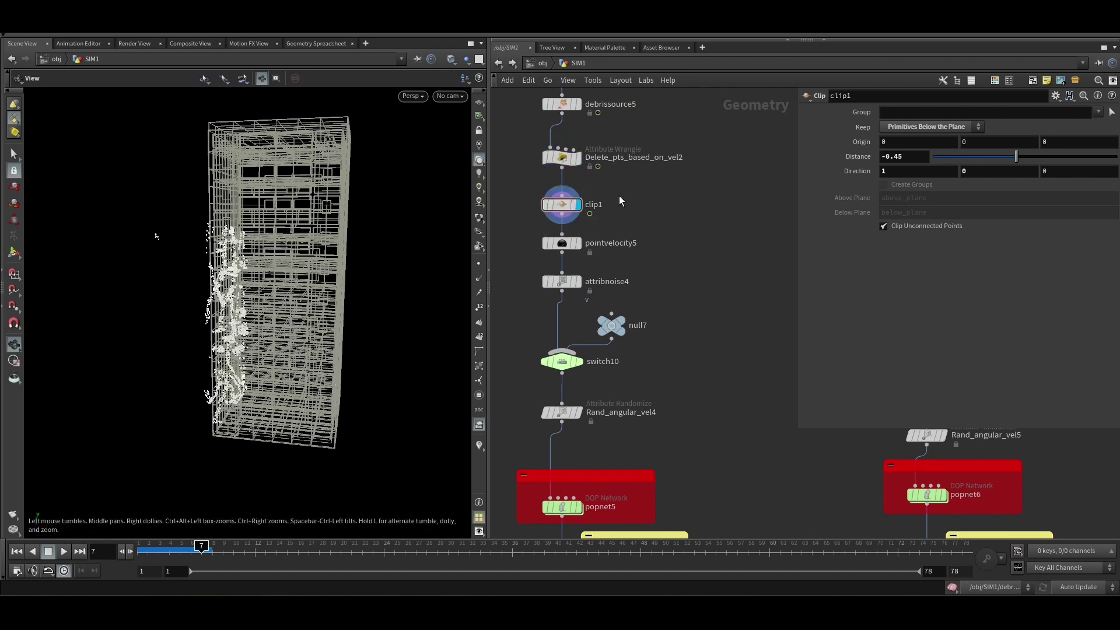
click(544, 210)
Widen the parameter area for the clip1 settings and view the clipped points through cam_MAIN again
drag(794, 198, 782, 201)
middle_drag(719, 240, 698, 218)
drag(548, 176, 566, 174)
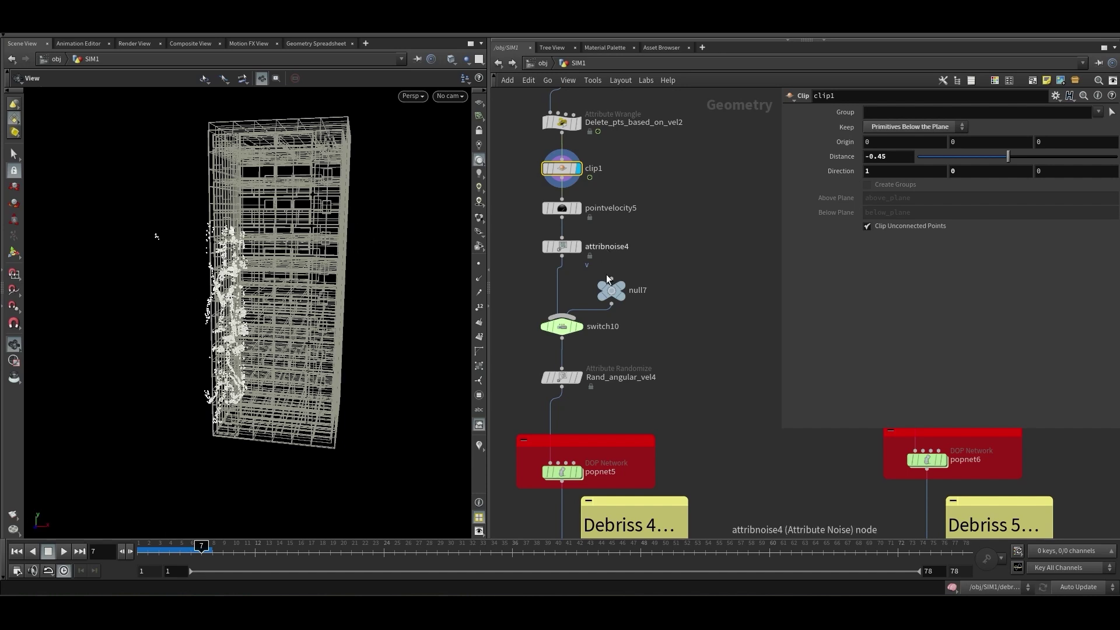
scroll(671, 274, down, 2)
click(450, 96)
click(490, 155)
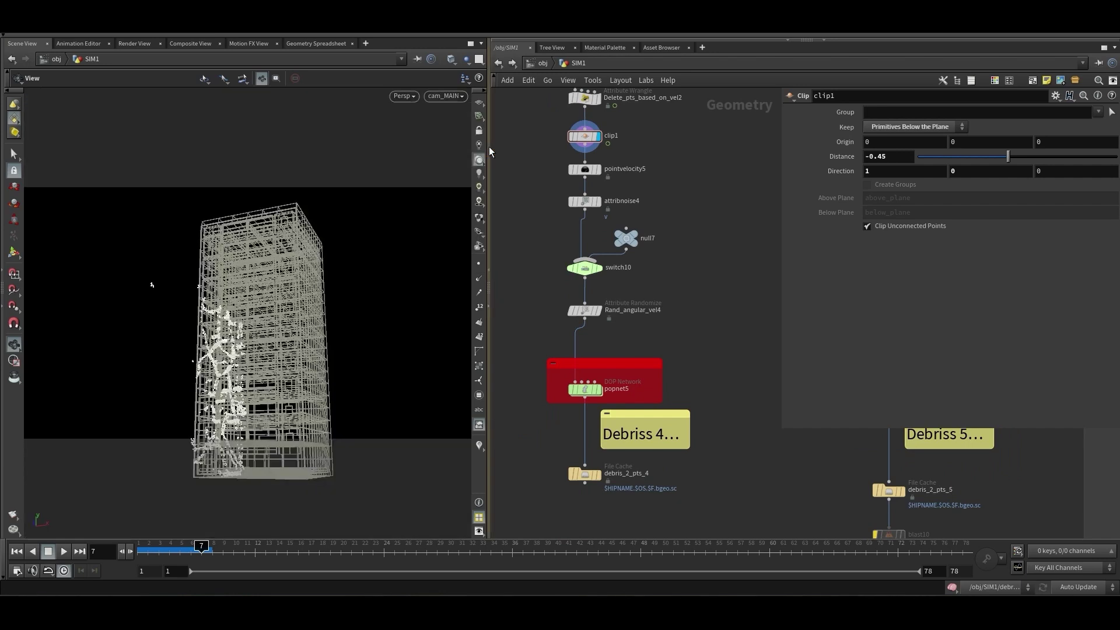
Check the attribnoise4 output against clip1, then examine switch10 and the Rand_angular_vel4 randomization settings
click(621, 200)
middle_drag(621, 159, 608, 212)
click(561, 201)
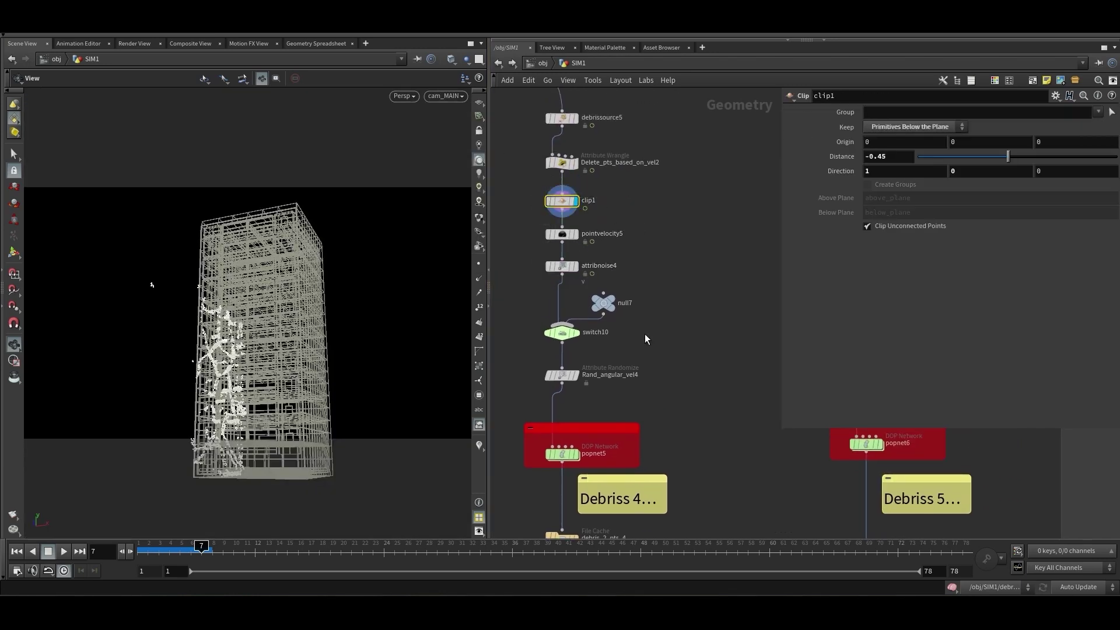
scroll(645, 334, down, 2)
middle_drag(645, 334, 664, 264)
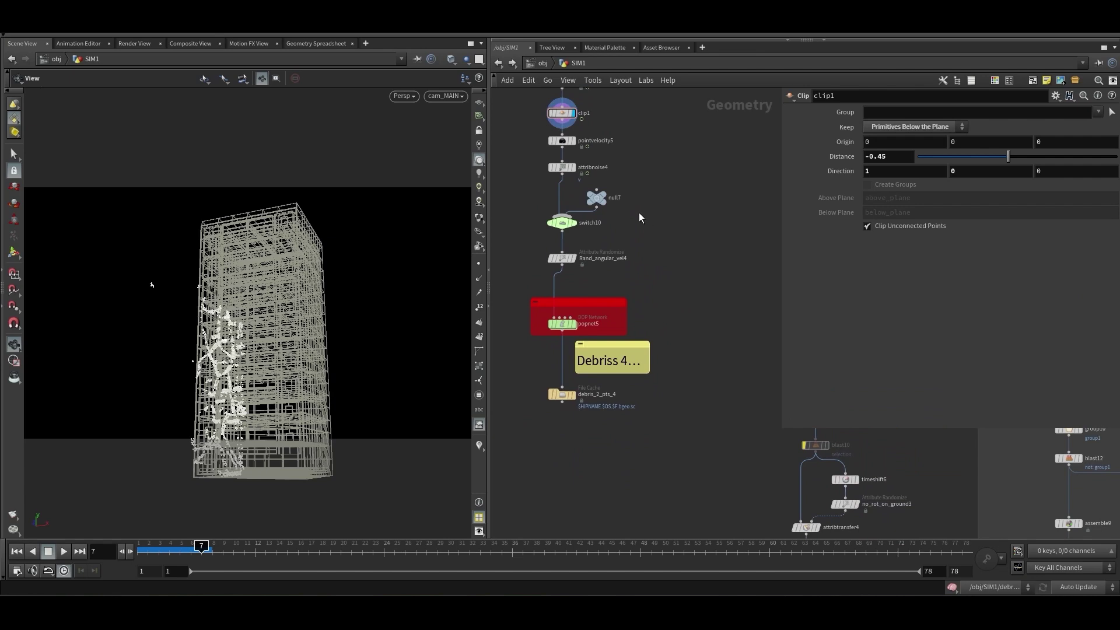
click(562, 222)
click(563, 259)
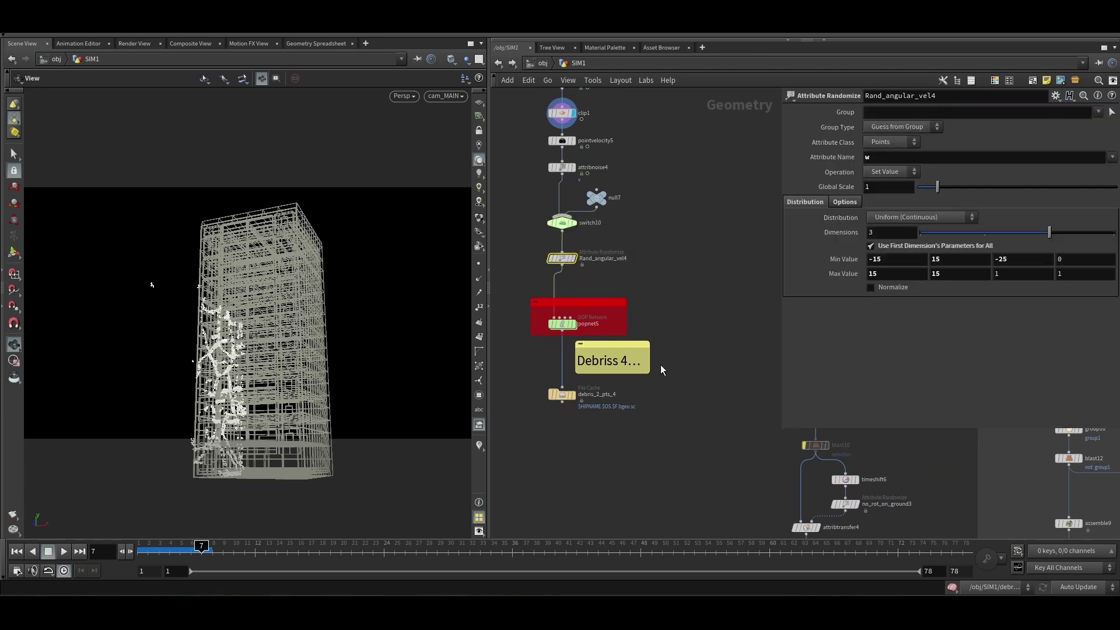
Review popnet5's simulation settings, return to frame 1 and open its internal particle network
scroll(660, 365, up, 2)
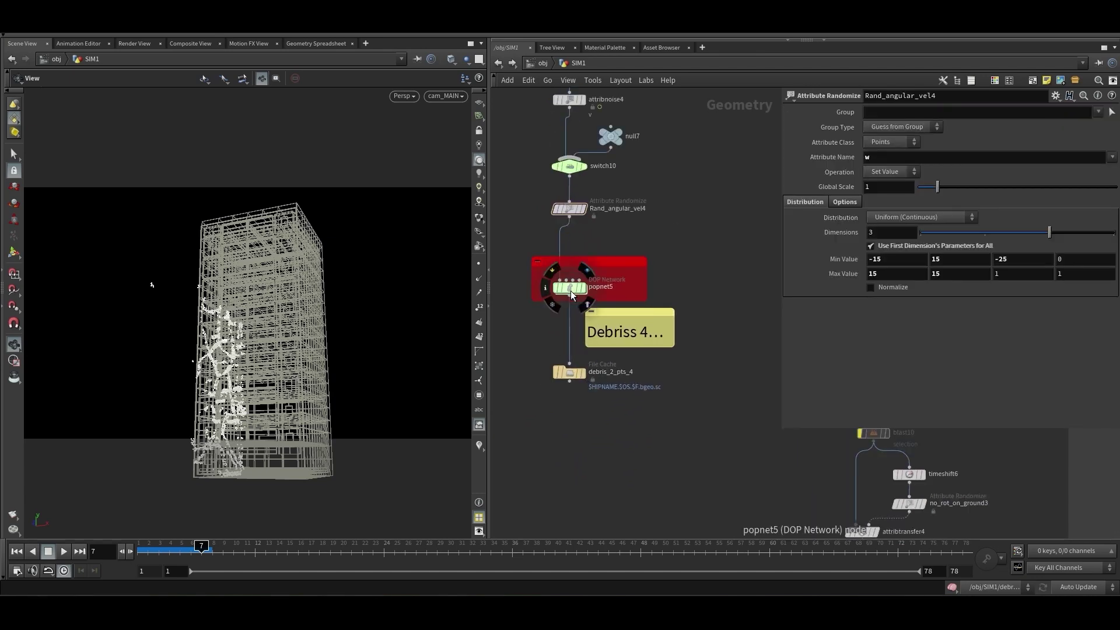
click(571, 290)
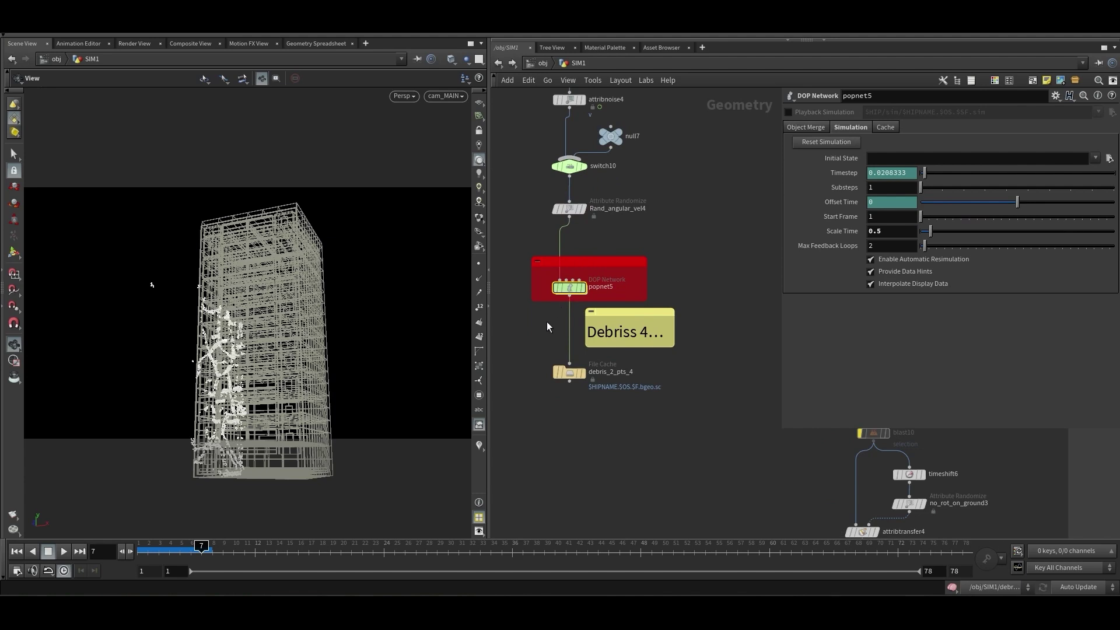
key(ctrl+Up)
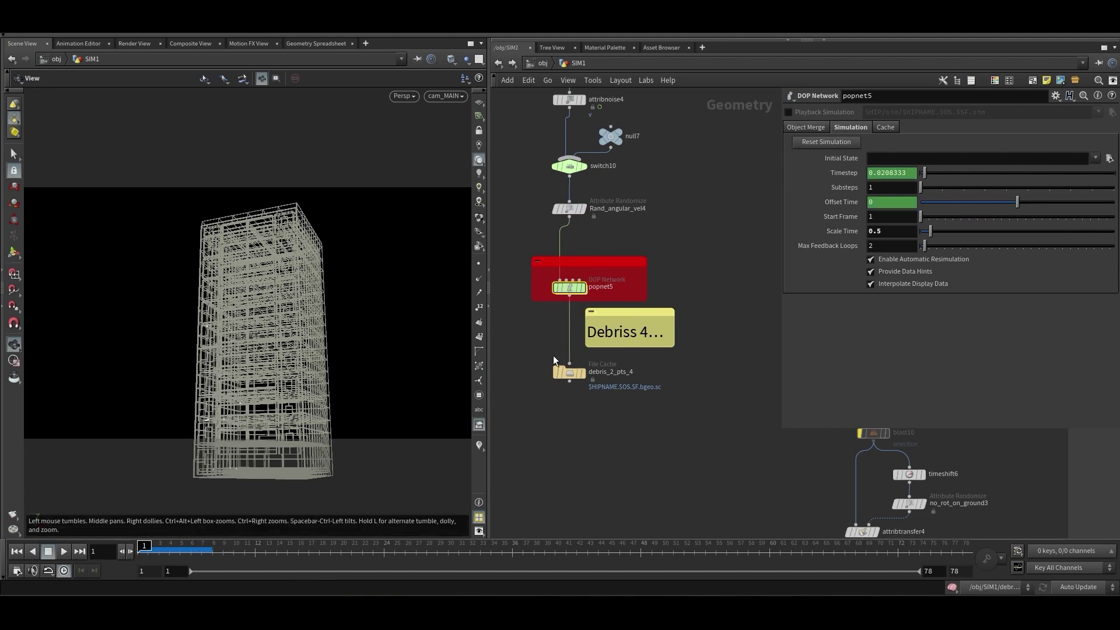
double_click(570, 287)
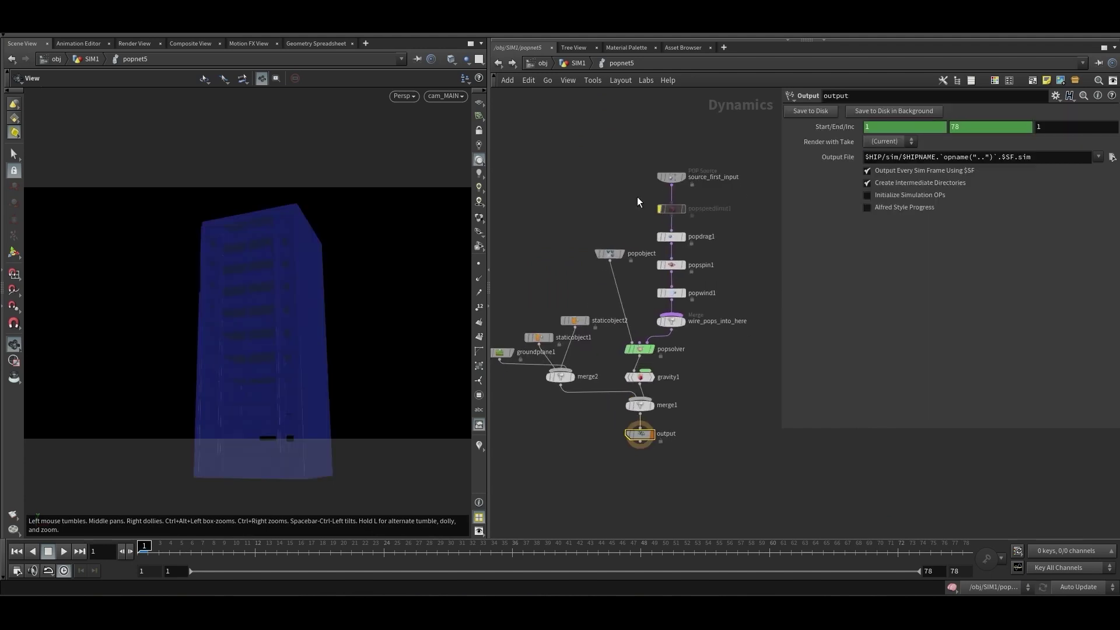
Examine the birth and velocity attributes of source_first_input, plus the popspeedlimit1, popwind1, popspin1 and popdrag1 settings
click(671, 176)
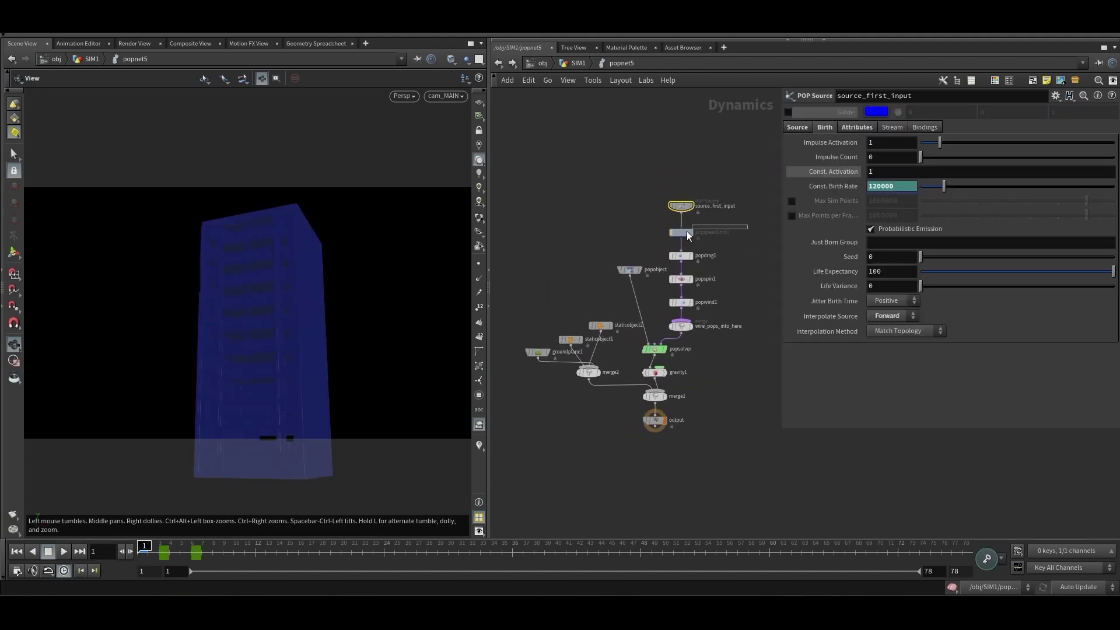
click(686, 233)
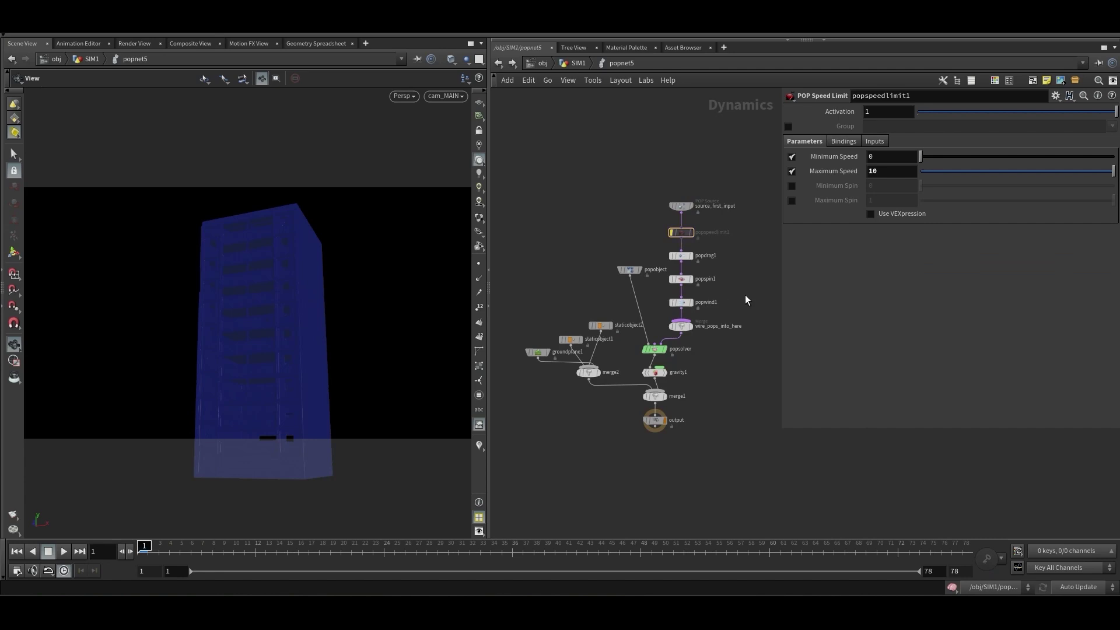
click(680, 205)
click(857, 126)
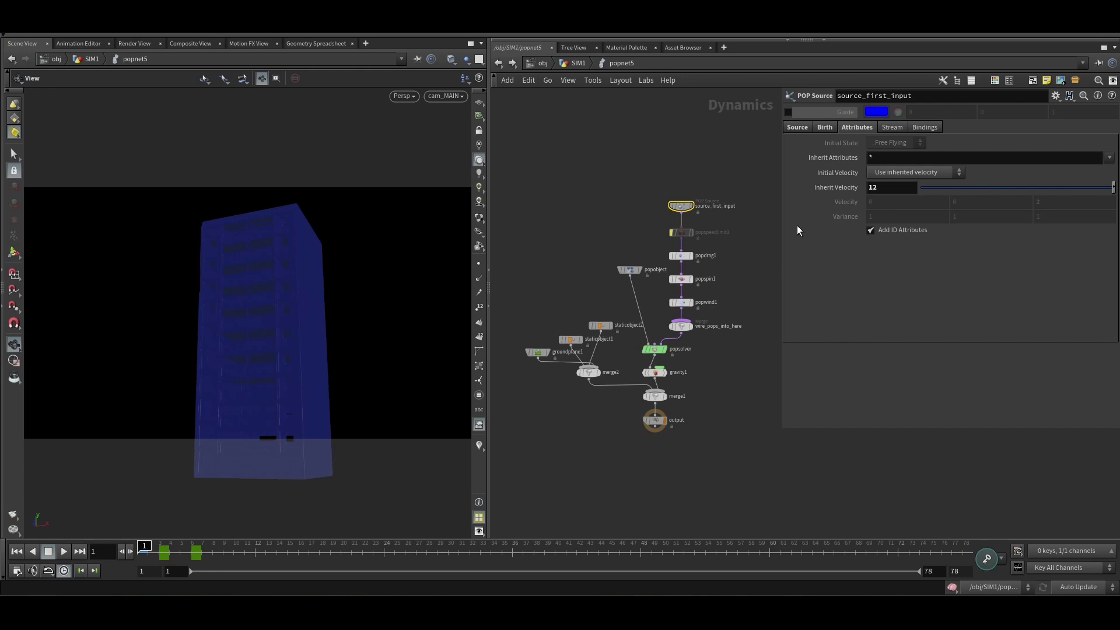
click(681, 303)
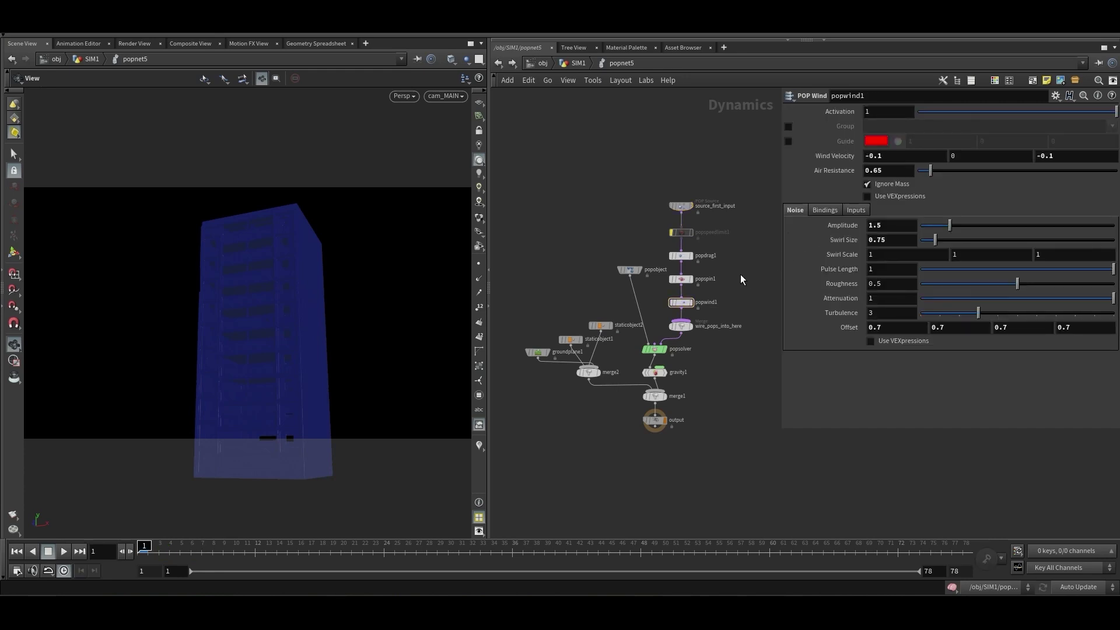
key(Up)
key(Up)
middle_drag(607, 259, 596, 231)
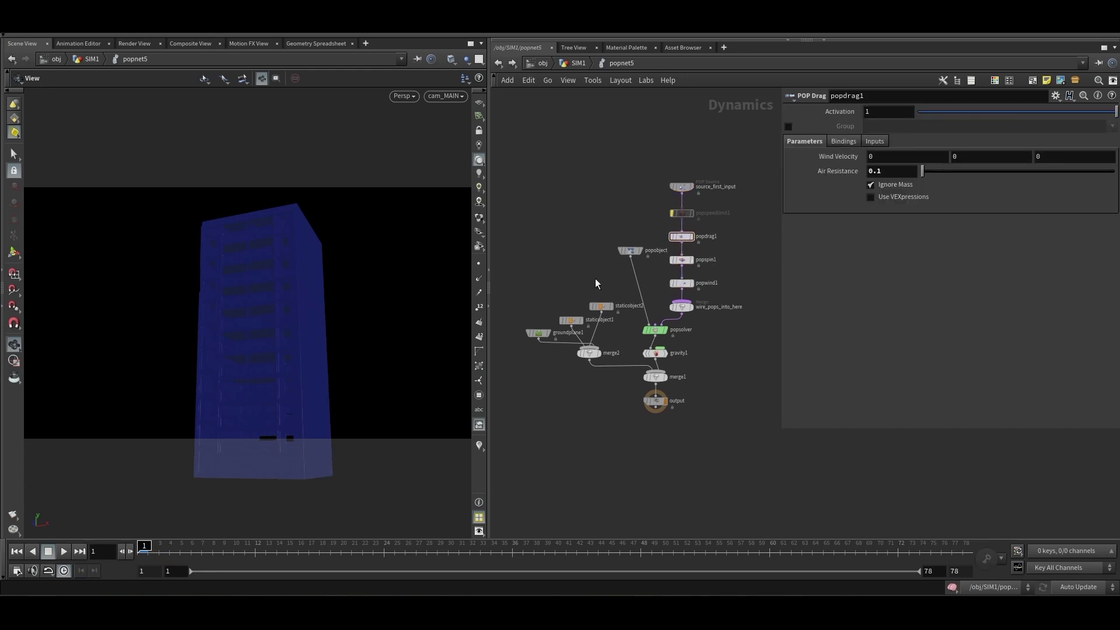
Return to the SIM1 network, widen the viewport and play the cached particles of debris_2_pts_4
click(498, 63)
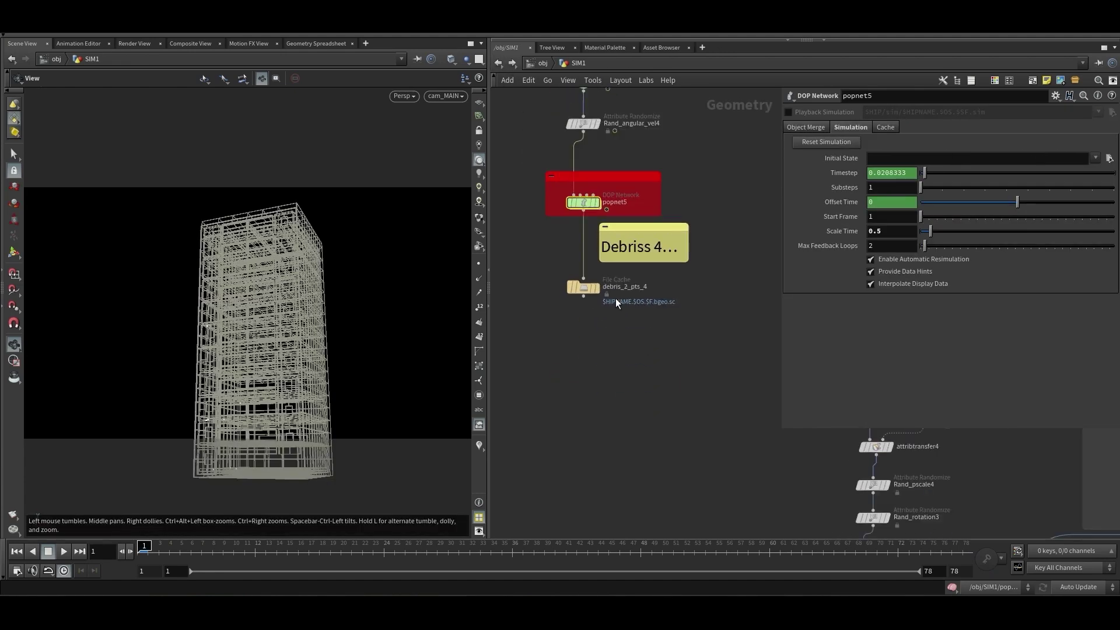
drag(488, 288, 566, 292)
click(64, 551)
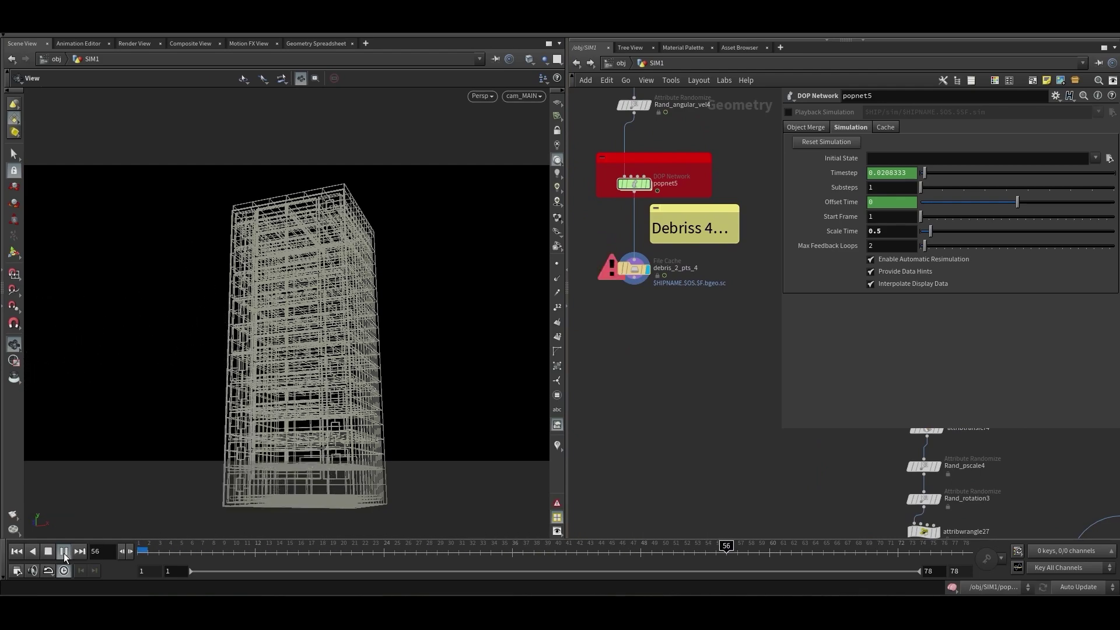
click(64, 552)
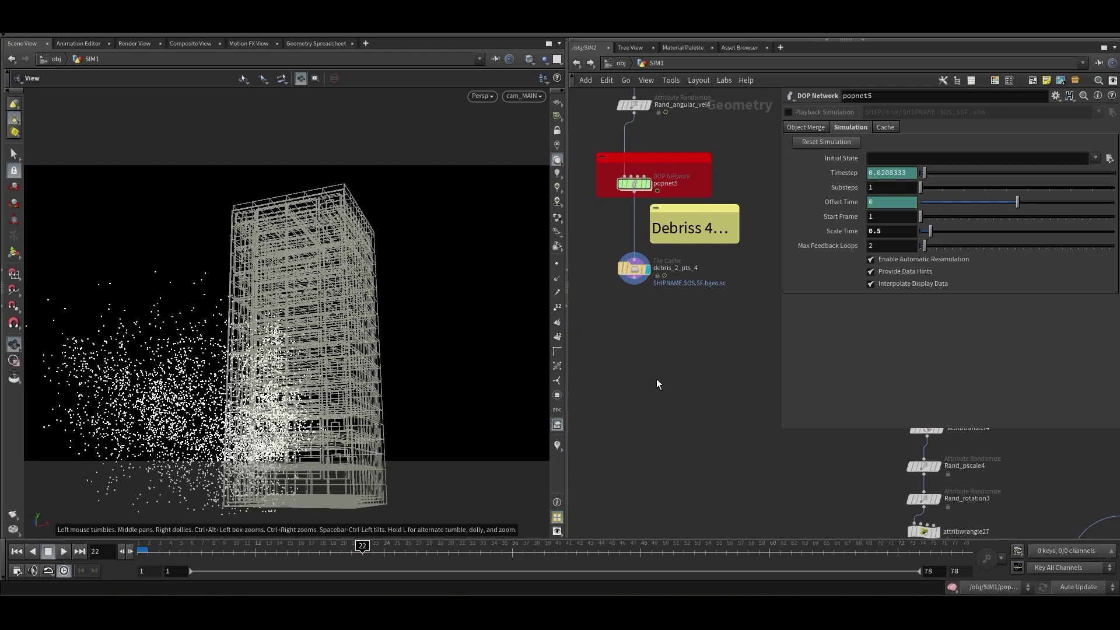
Review the debris_2_pts_4 file cache settings and scrub the particles back to frame 1
click(630, 272)
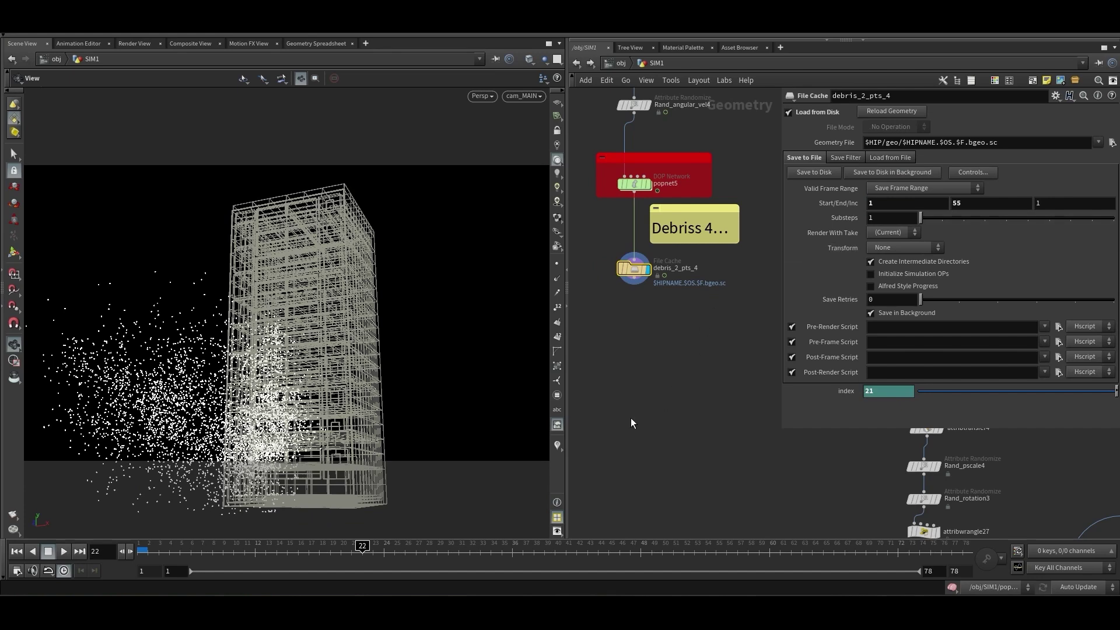
drag(334, 553, 223, 564)
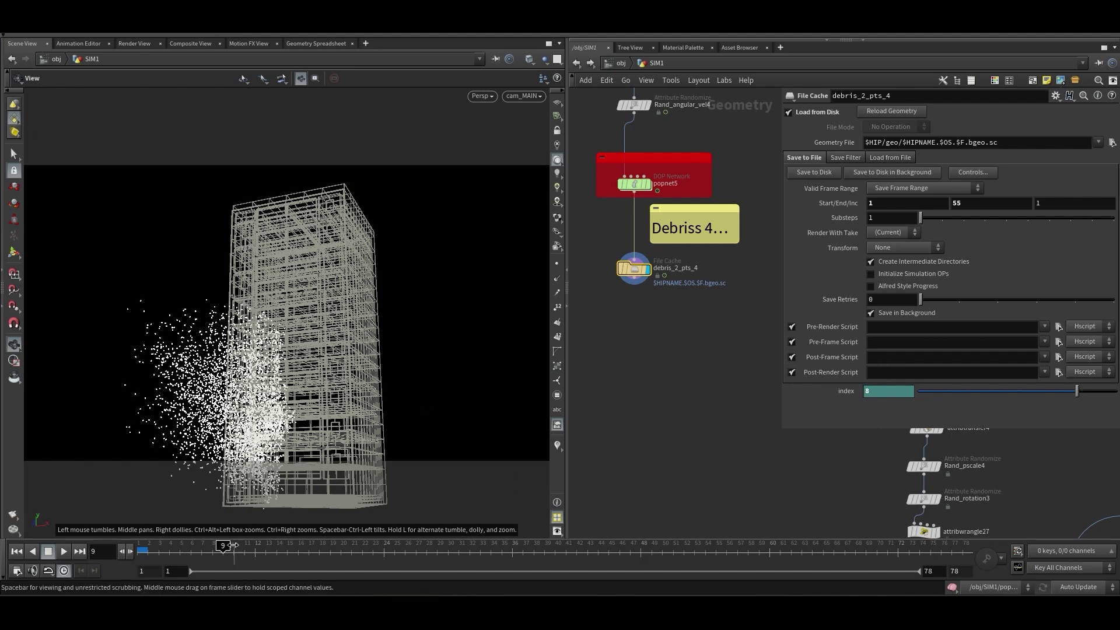
drag(223, 560, 144, 560)
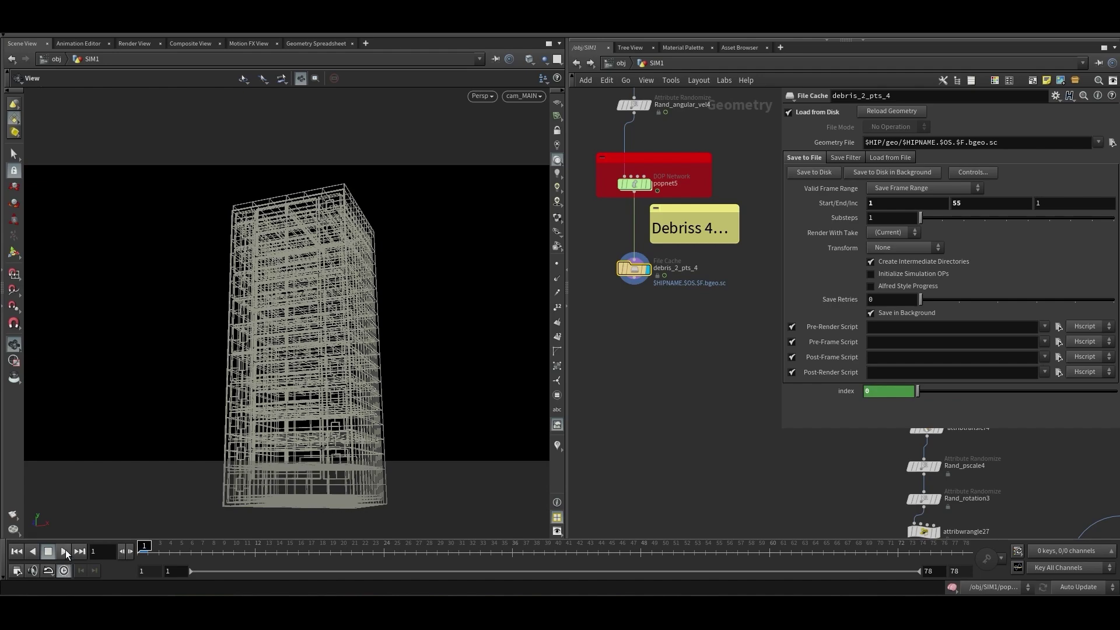
Replay the debris_2_pts_4 particle cache from the start and scrub it to frame 16
click(65, 551)
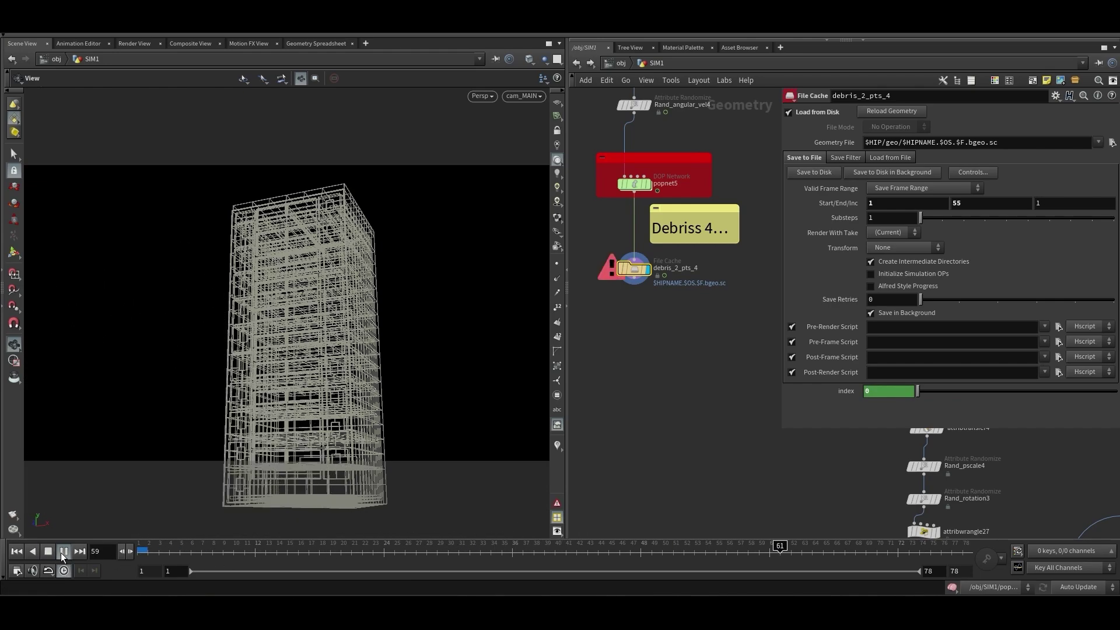
click(60, 552)
click(298, 552)
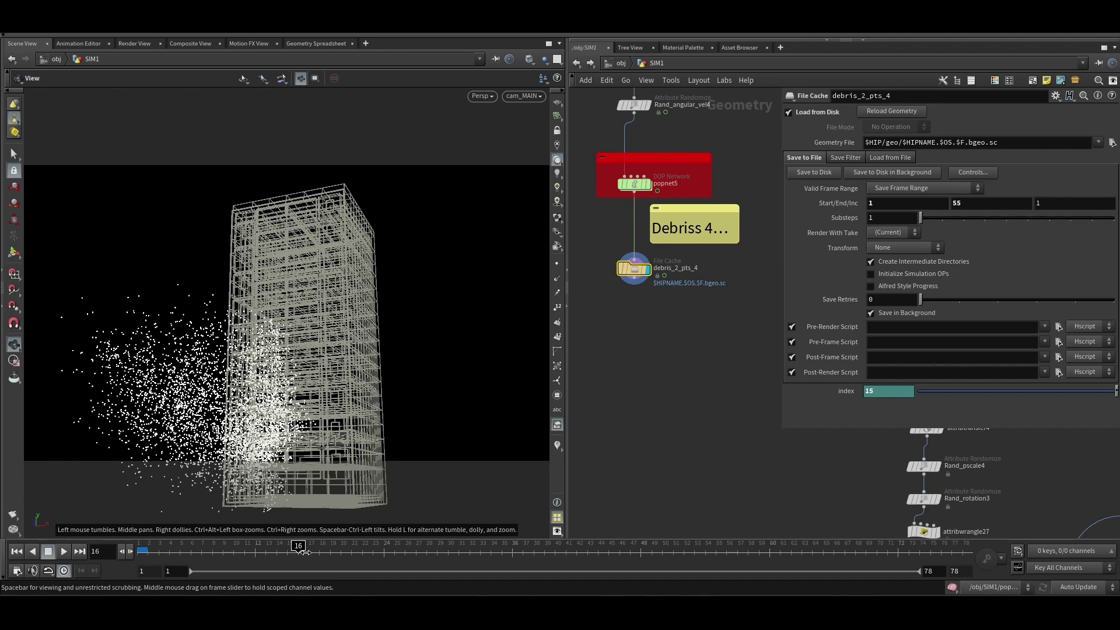
mouse_move(318, 552)
mouse_down()
mouse_move(371, 549)
mouse_move(144, 551)
mouse_up()
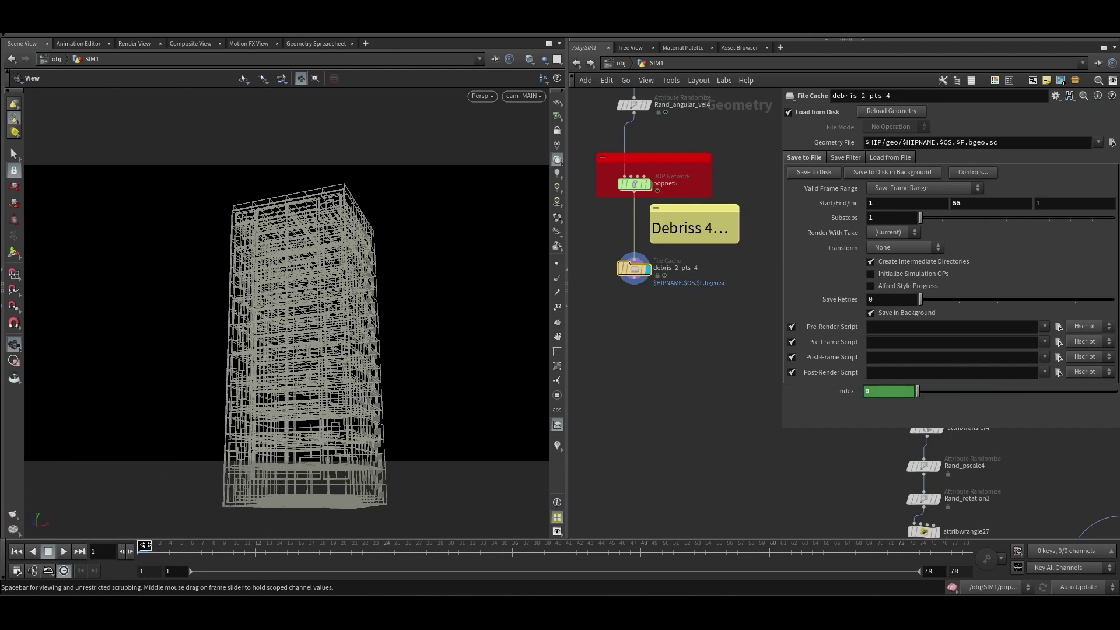
click(63, 551)
mouse_move(384, 546)
mouse_down()
mouse_move(245, 549)
mouse_move(298, 549)
mouse_up()
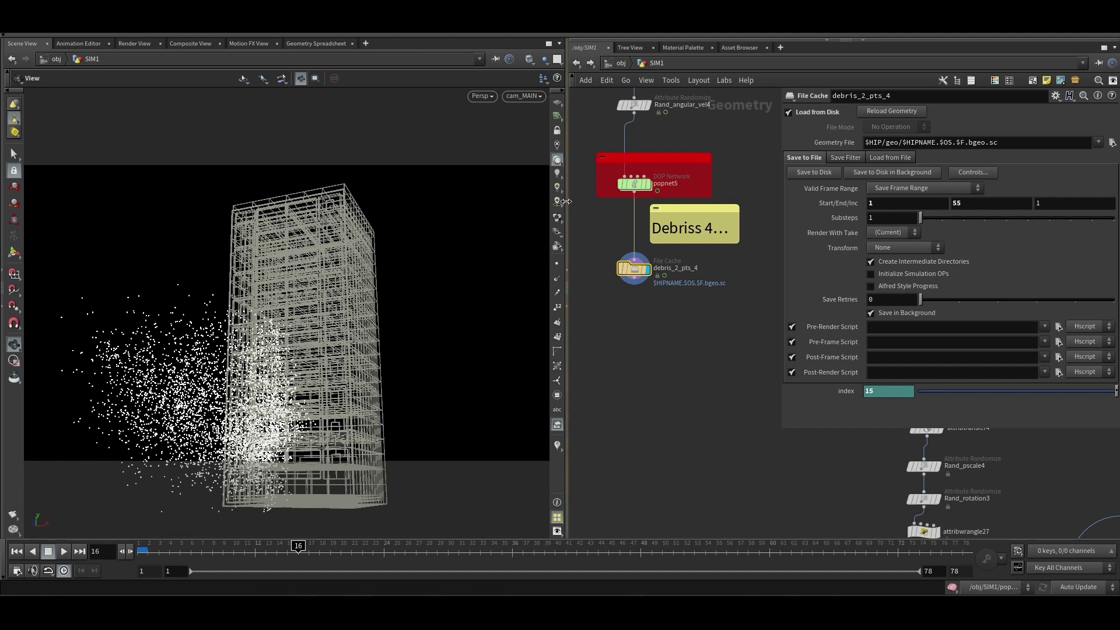
Widen the network view and survey the debris branches beyond debris_2_pts_4 up to the fifth branch
drag(566, 203, 453, 203)
scroll(530, 363, down, 3)
middle_drag(586, 326, 557, 321)
scroll(523, 358, up, 2)
scroll(523, 357, down, 3)
scroll(556, 320, up, 1)
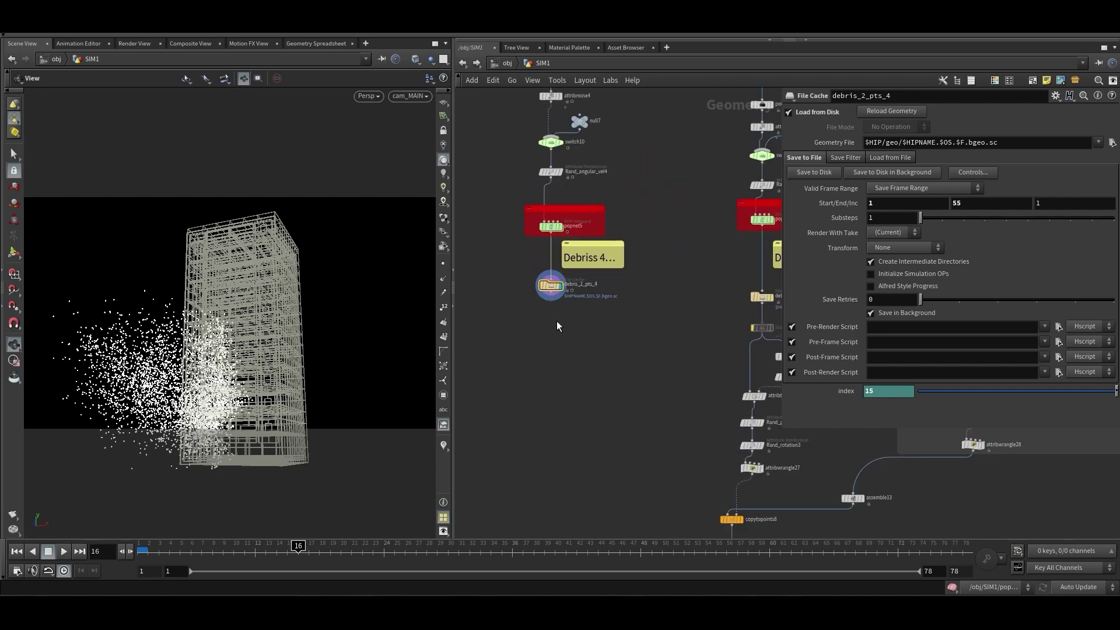
scroll(600, 331, down, 1)
scroll(524, 341, down, 2)
scroll(524, 342, up, 2)
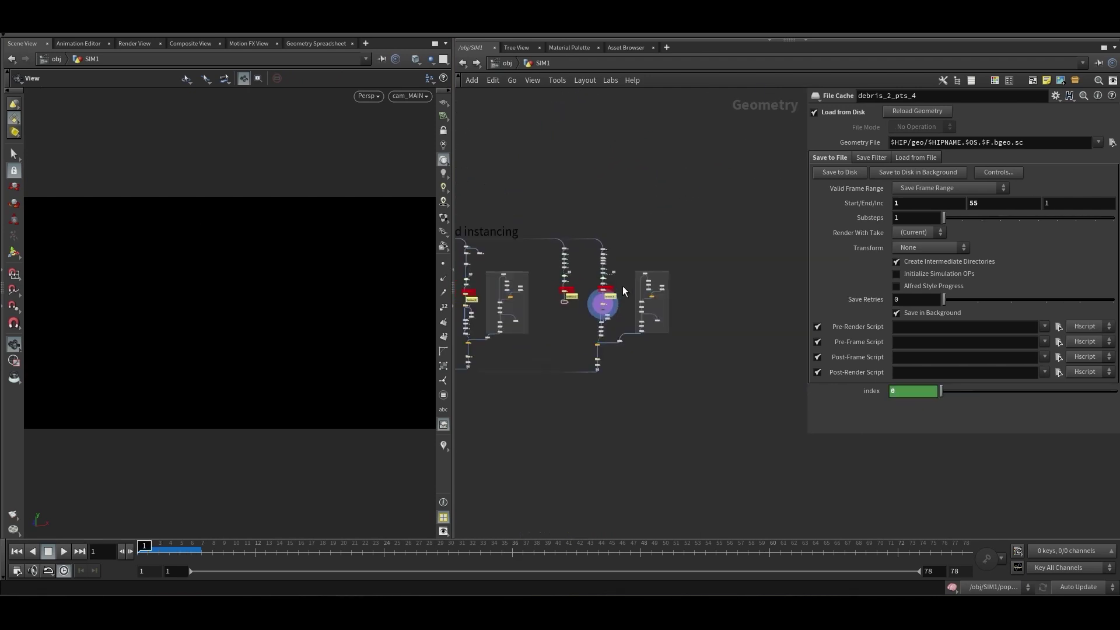
Display the first node of the fifth debris branch and examine how the branch is fed and laid out
middle_drag(621, 286, 611, 281)
scroll(611, 280, up, 2)
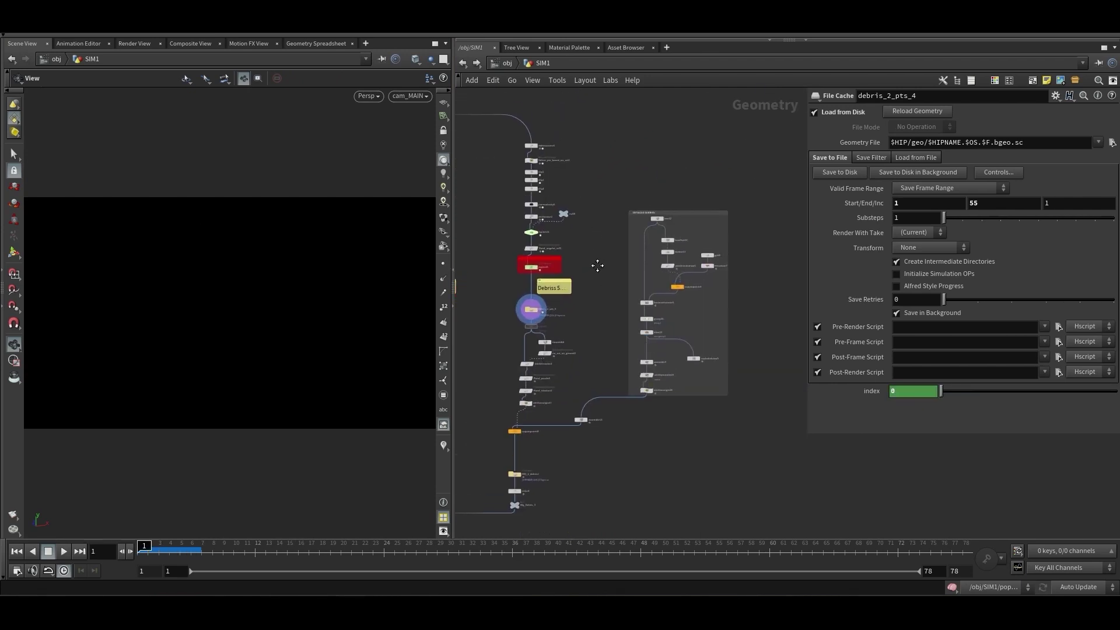
scroll(606, 270, up, 1)
scroll(603, 265, up, 1)
scroll(604, 264, up, 1)
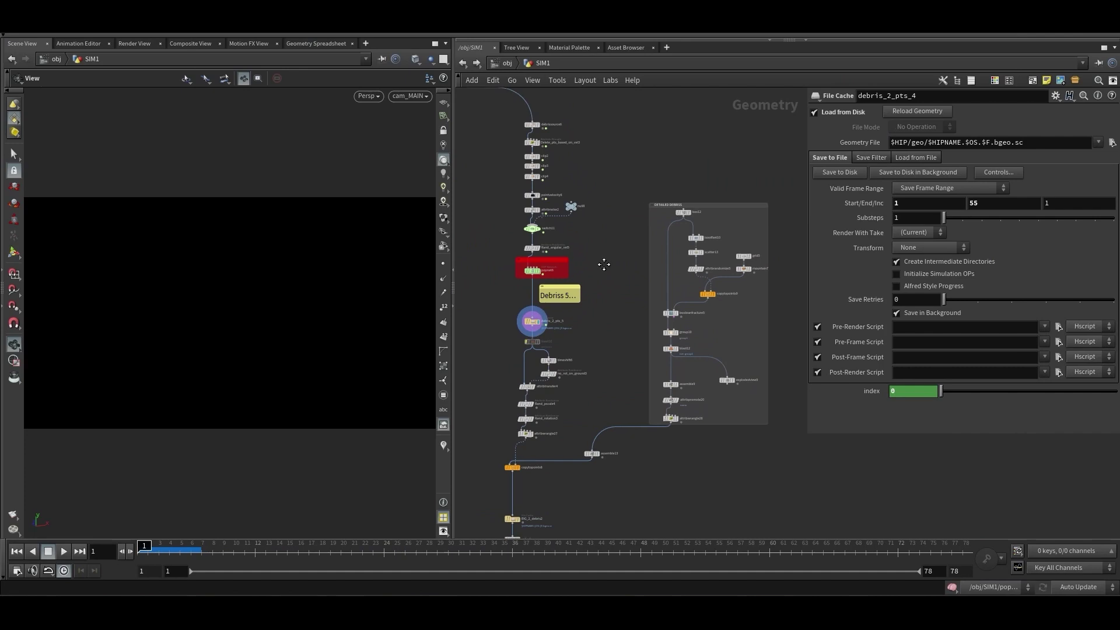
click(537, 125)
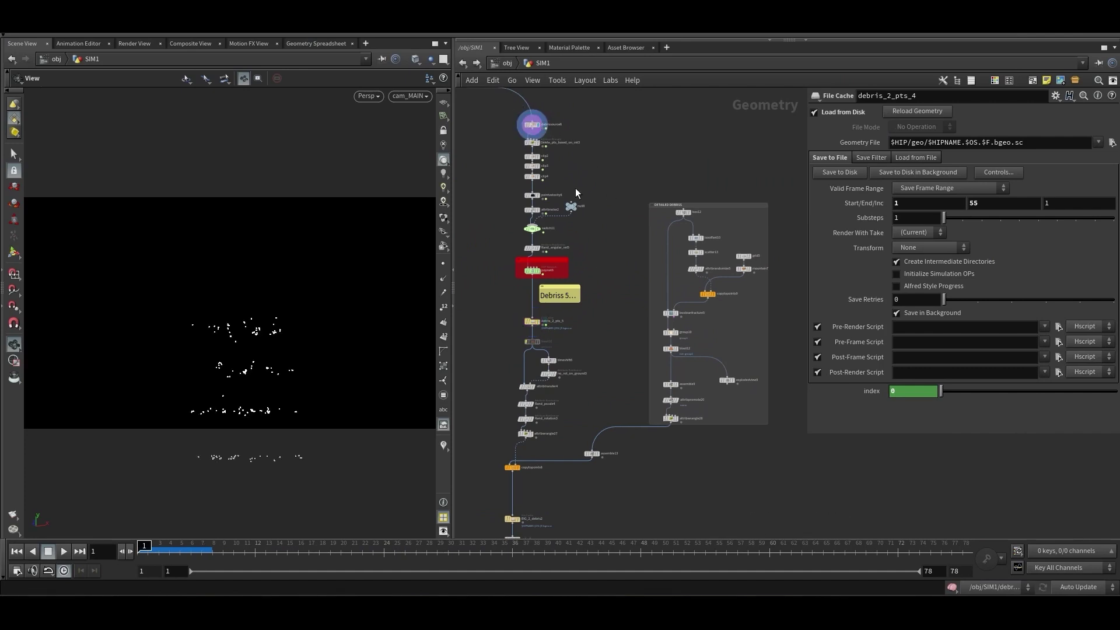
scroll(562, 159, up, 2)
middle_drag(562, 163, 589, 189)
scroll(585, 189, down, 3)
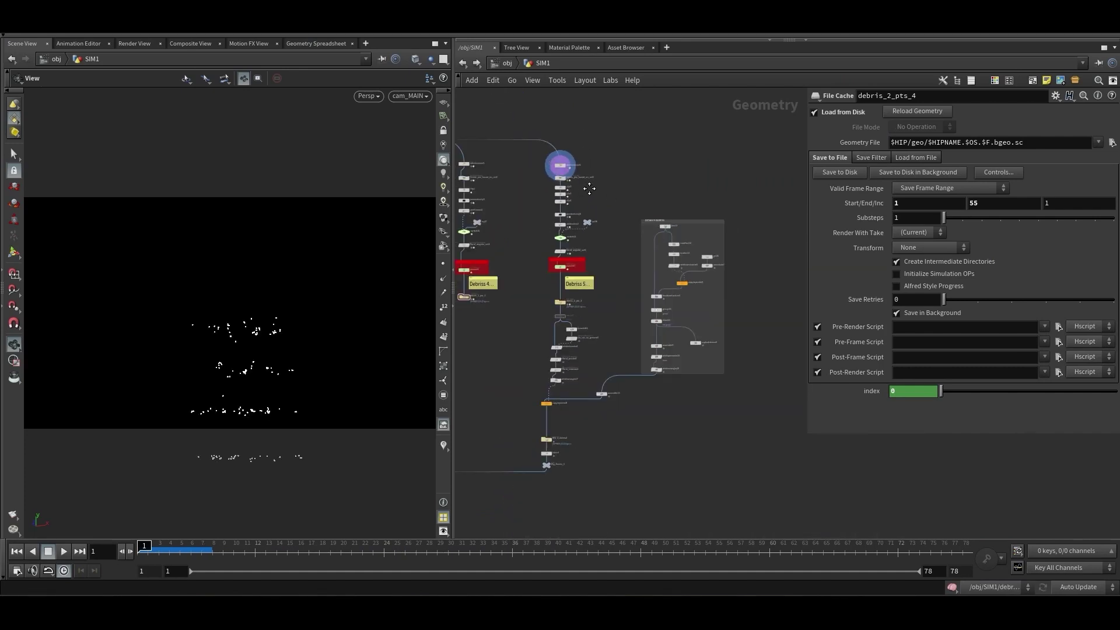
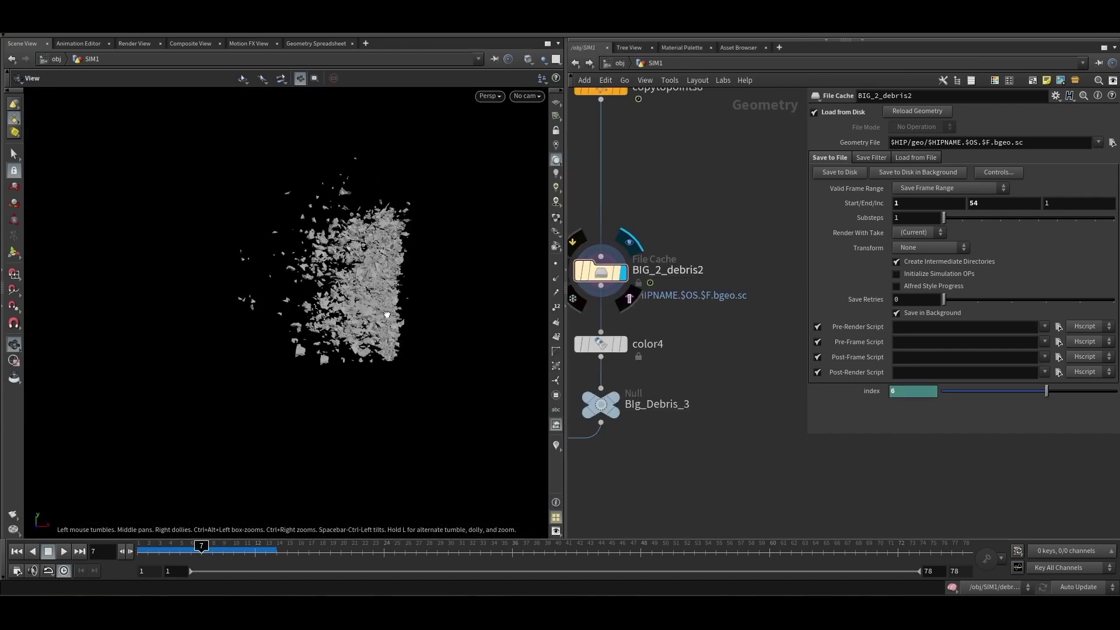
Scrub the cached BIG_2_debris2 pieces to frame 33 and view them through cam_MAIN
drag(224, 548, 480, 561)
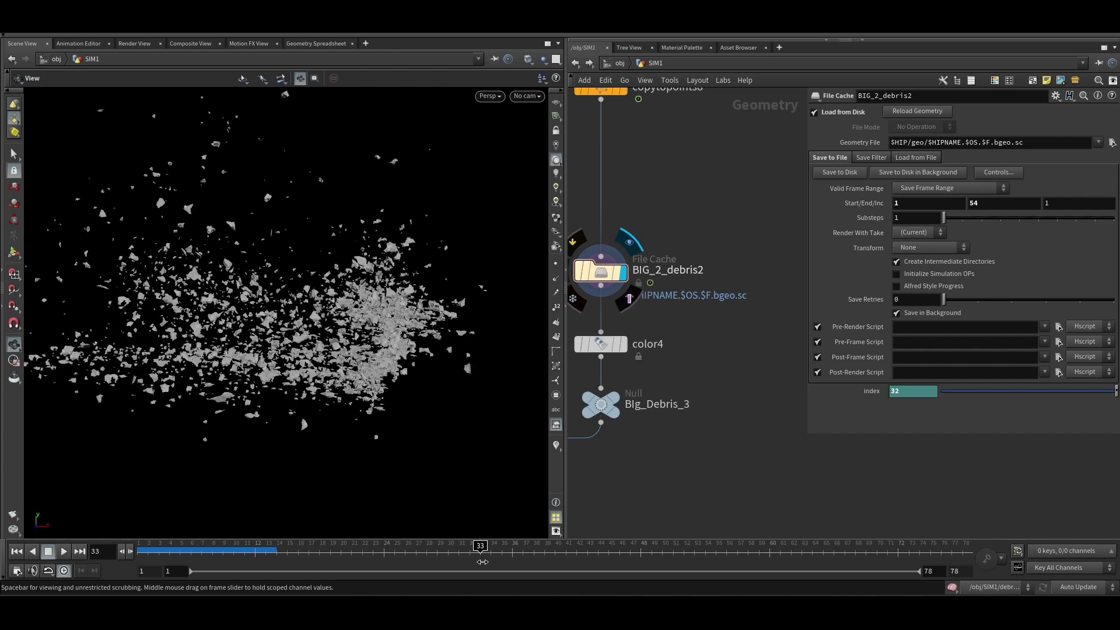
click(527, 96)
click(561, 153)
scroll(670, 257, down, 8)
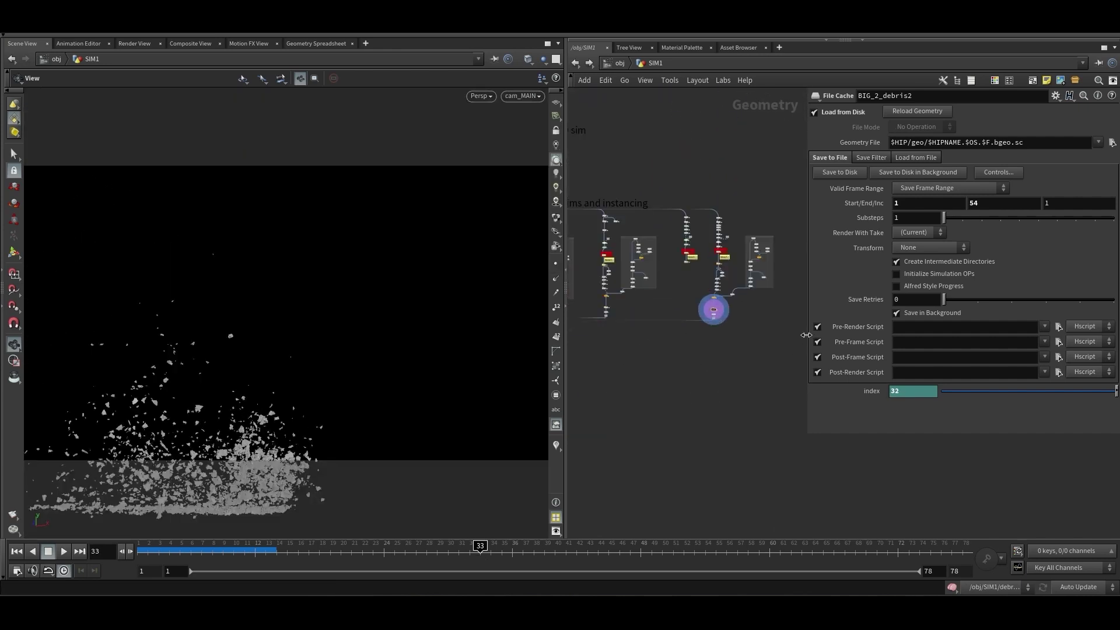
Enlarge the network area and examine the color1 settings at the end of the first debris branch
drag(806, 335, 923, 337)
scroll(813, 350, up, 5)
scroll(608, 337, up, 4)
middle_drag(608, 336, 650, 322)
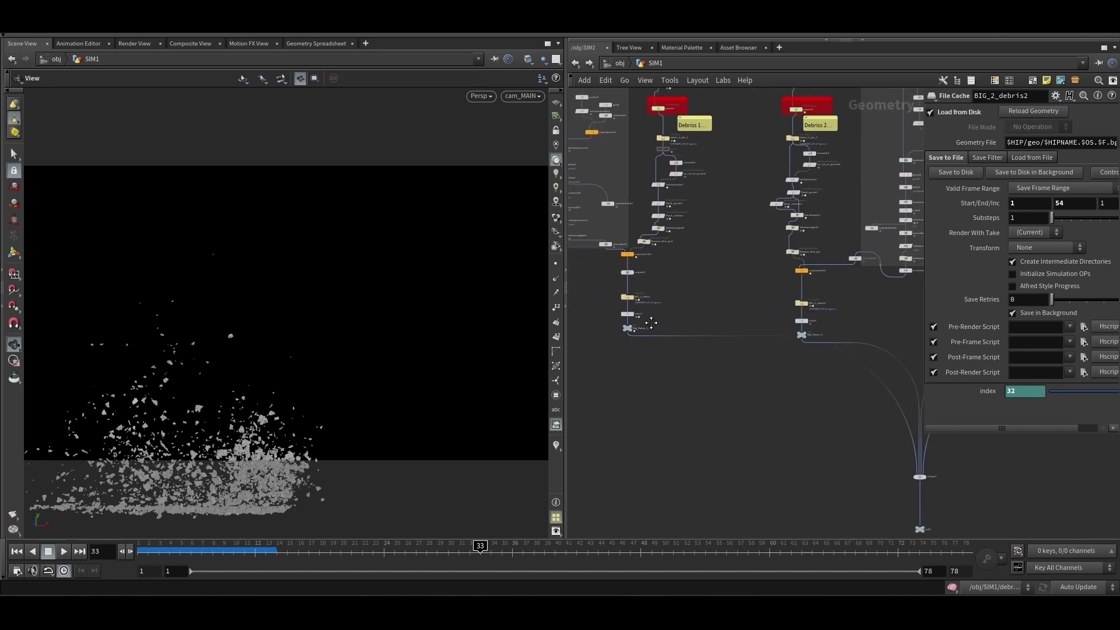
scroll(652, 321, up, 3)
click(603, 305)
scroll(783, 303, down, 2)
middle_drag(808, 301, 622, 299)
scroll(762, 313, up, 2)
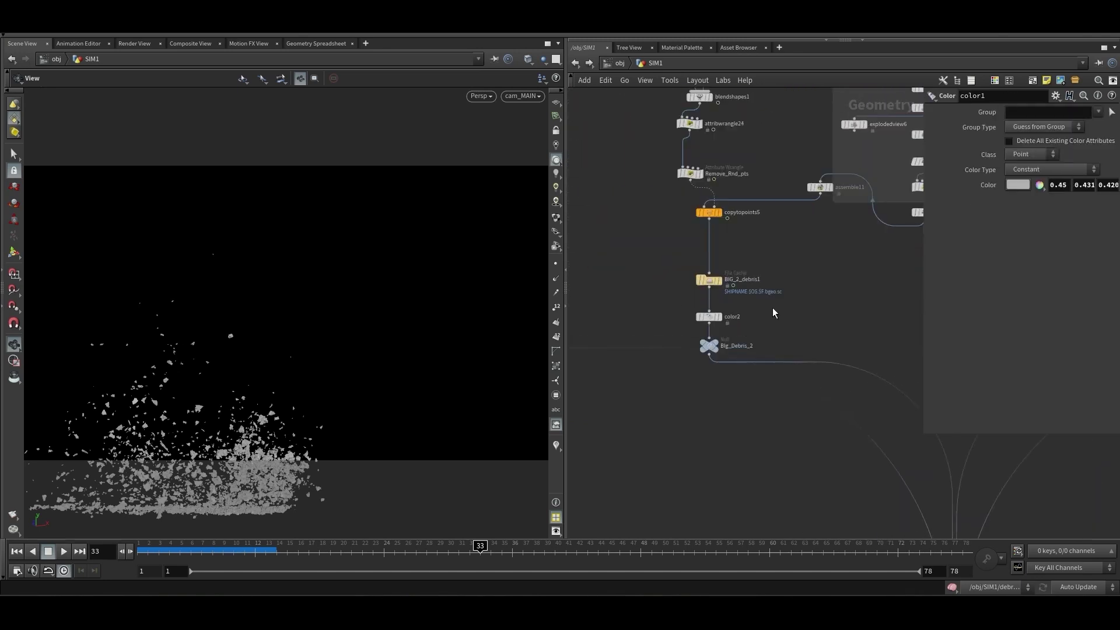
Examine the color2 and color3 settings above the Big_Debris_2 and Small_debris1 outputs
click(708, 317)
scroll(817, 309, down, 3)
middle_drag(904, 309, 590, 317)
scroll(780, 307, up, 1)
click(738, 305)
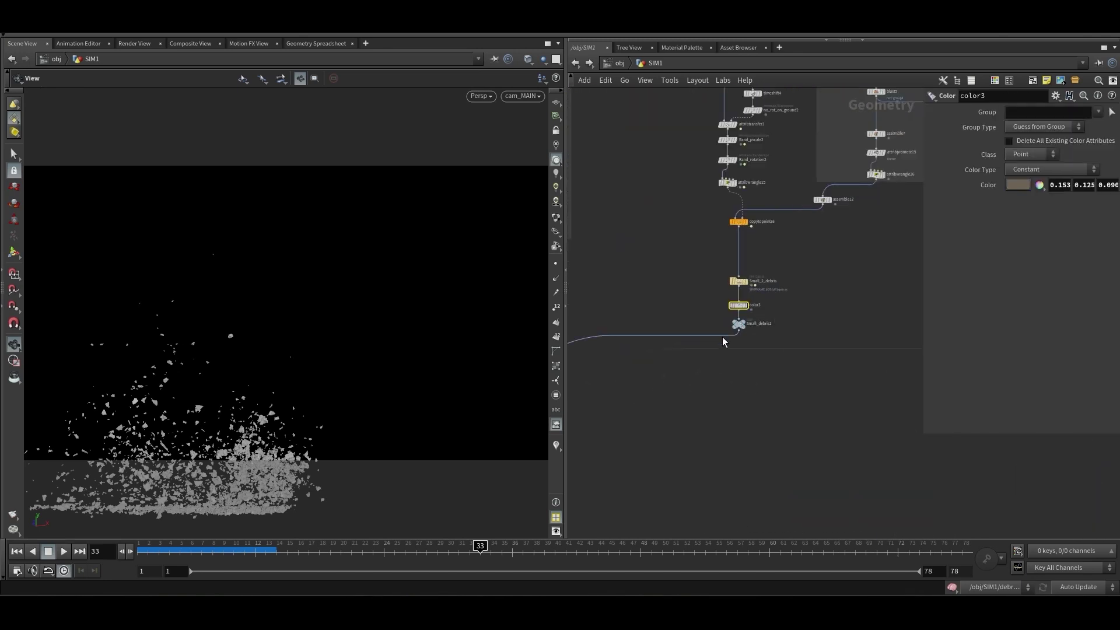
Display merge3 with all the debris outputs combined and scrub the timeline to frame 13
scroll(722, 337, down, 3)
scroll(685, 367, up, 3)
scroll(720, 365, up, 2)
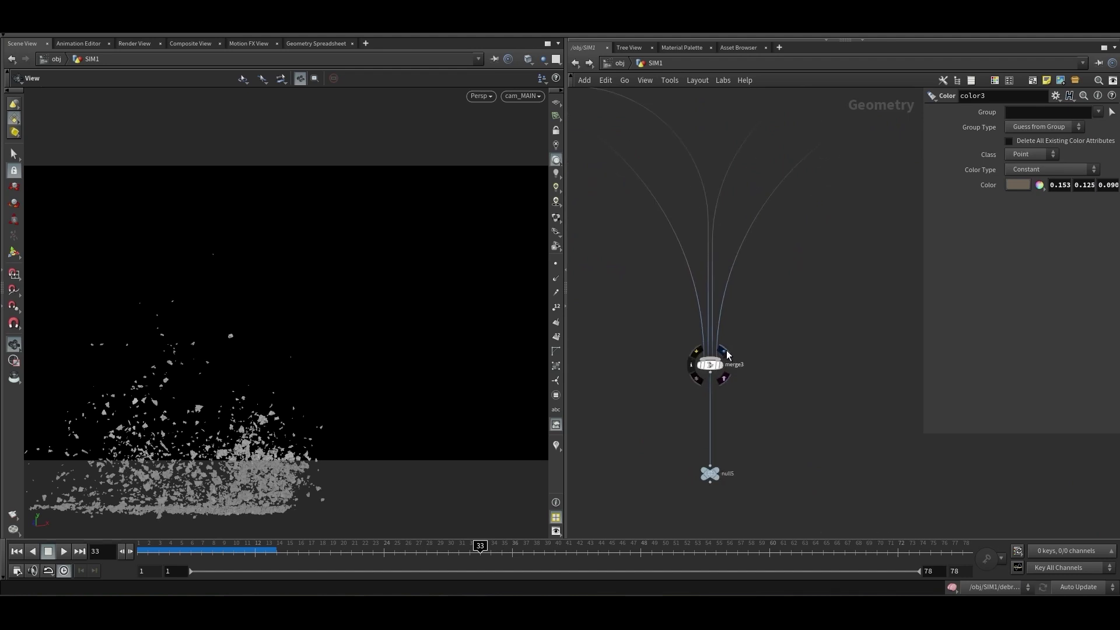
click(722, 364)
click(721, 367)
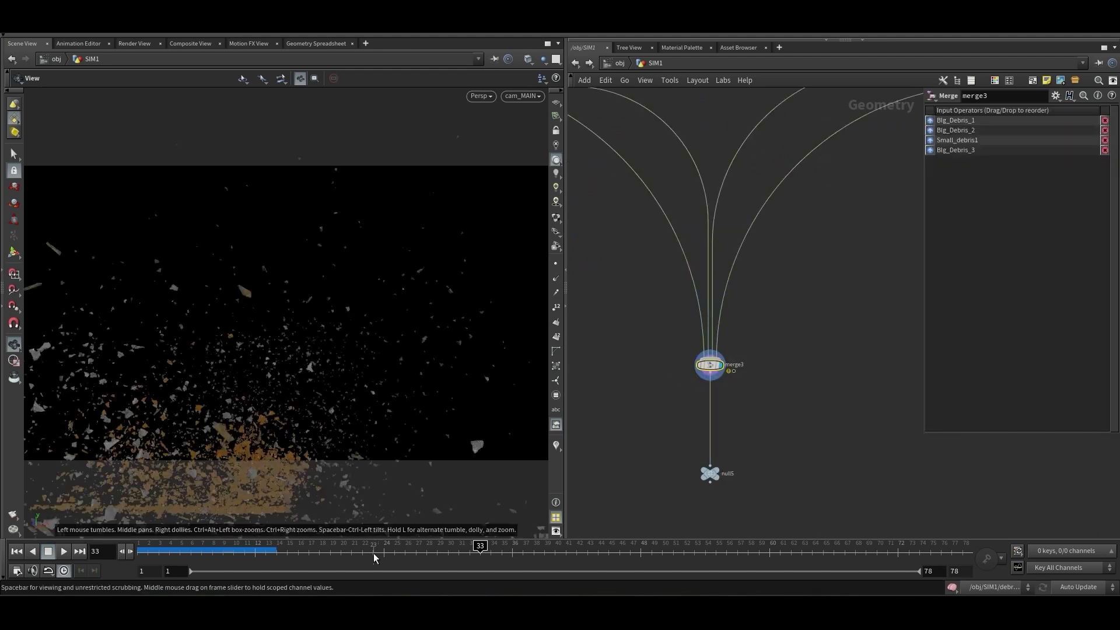
drag(424, 555, 265, 555)
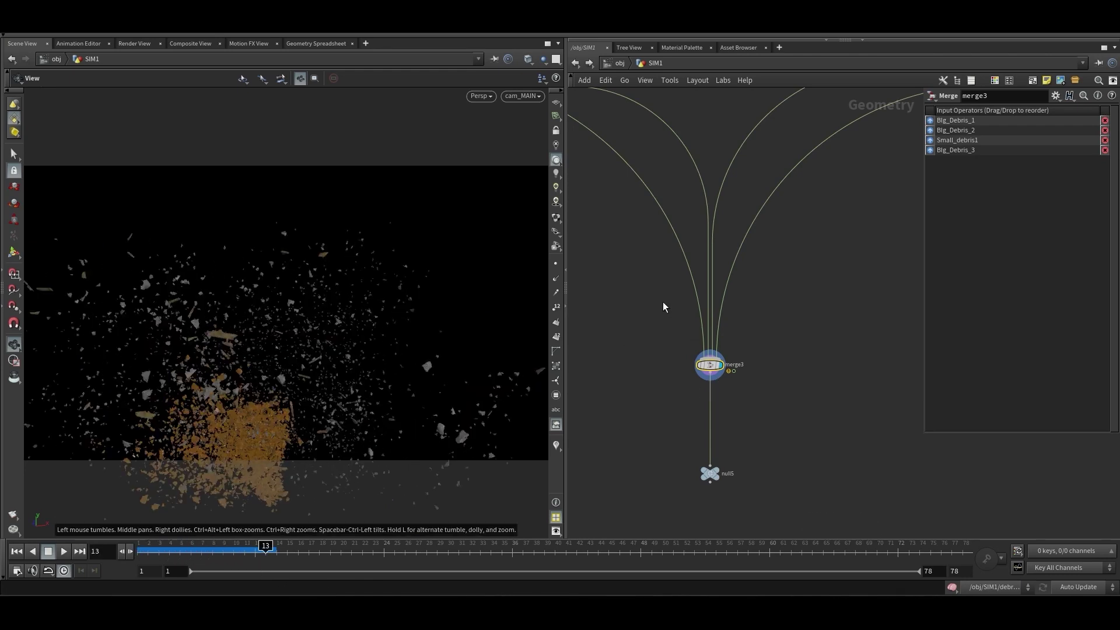
Survey the network from merge3 up through the debris branches to the main RBD sim and bottom part Dop import
scroll(661, 302, down, 8)
middle_drag(645, 291, 723, 453)
scroll(712, 231, down, 1)
scroll(710, 231, up, 1)
scroll(784, 448, down, 1)
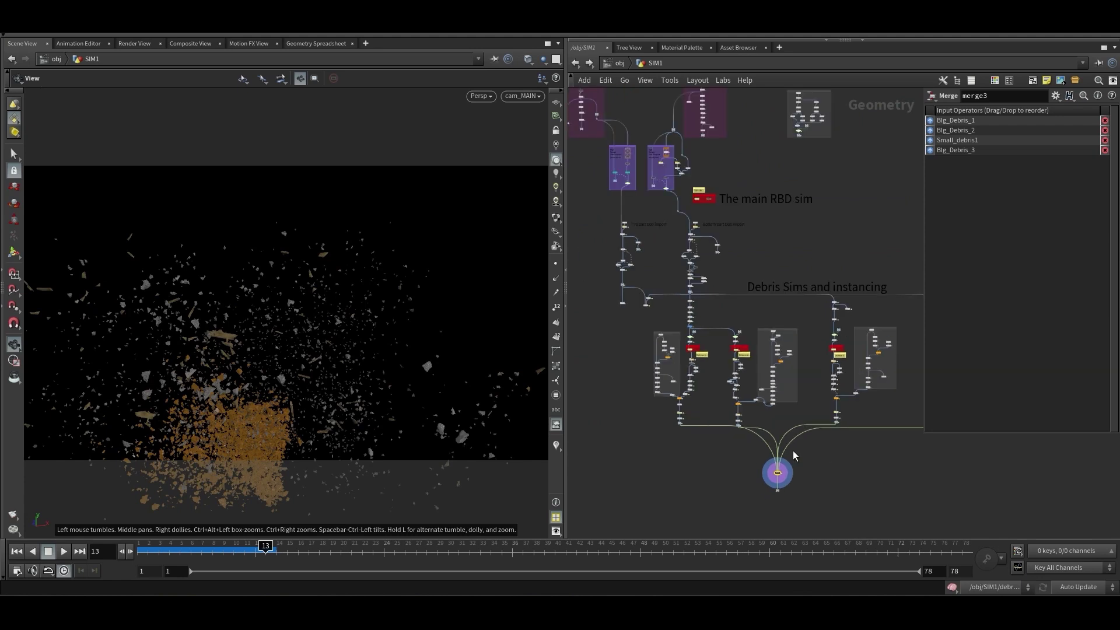
scroll(741, 421, up, 3)
middle_drag(706, 135, 746, 396)
scroll(747, 394, down, 3)
scroll(705, 296, up, 3)
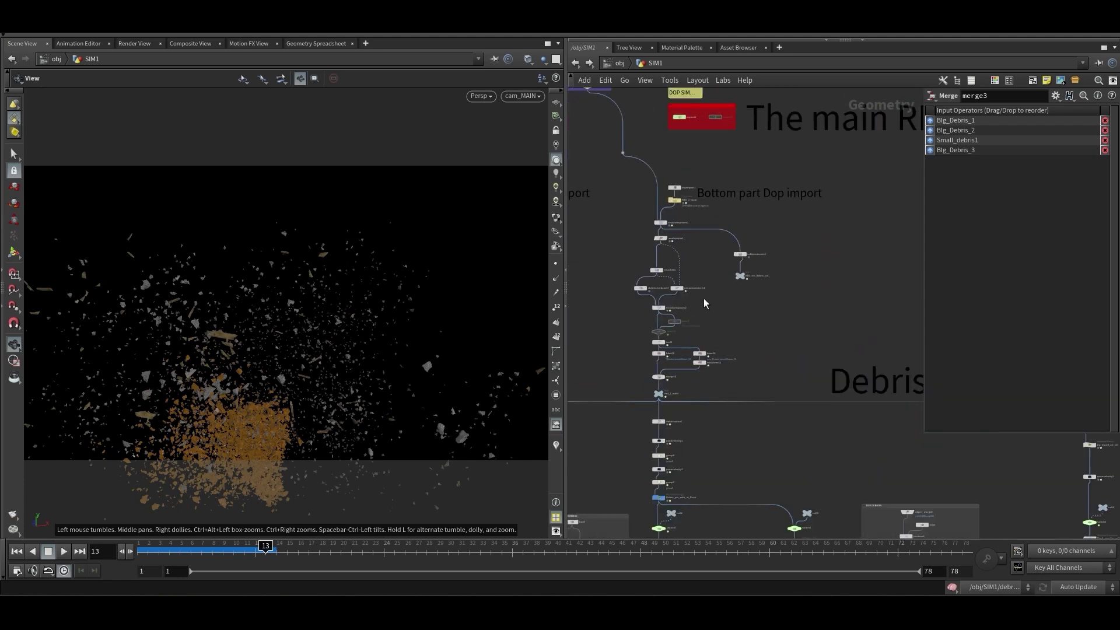
Show the merge9 building pieces as a template together with the merge3 debris and widen the viewport
middle_drag(633, 332, 823, 219)
scroll(716, 309, up, 5)
middle_drag(790, 404, 757, 336)
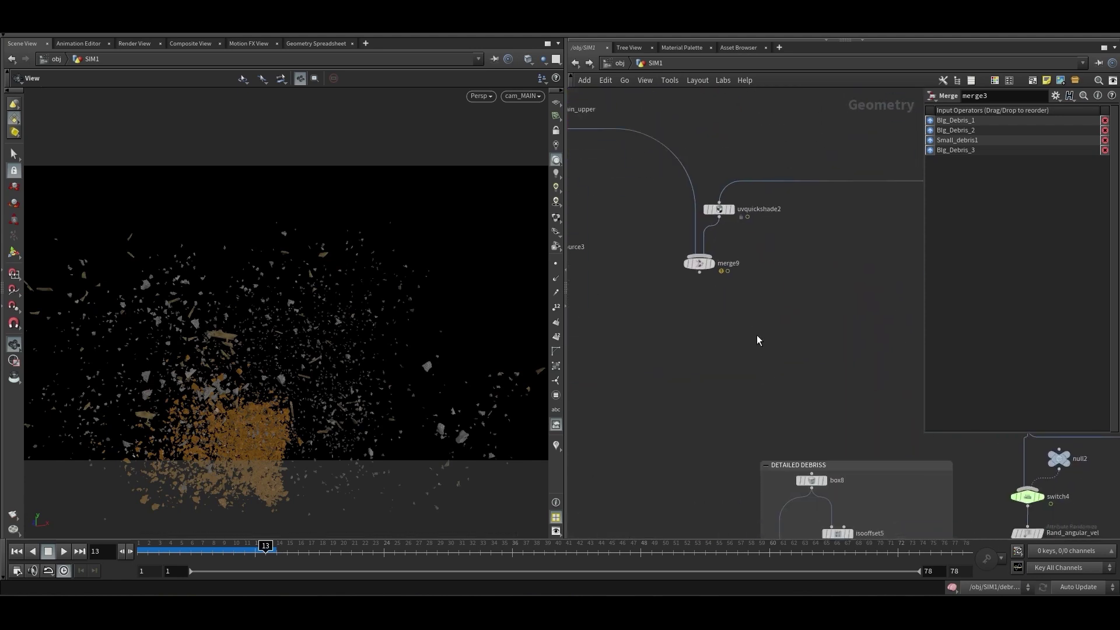
scroll(712, 288, up, 1)
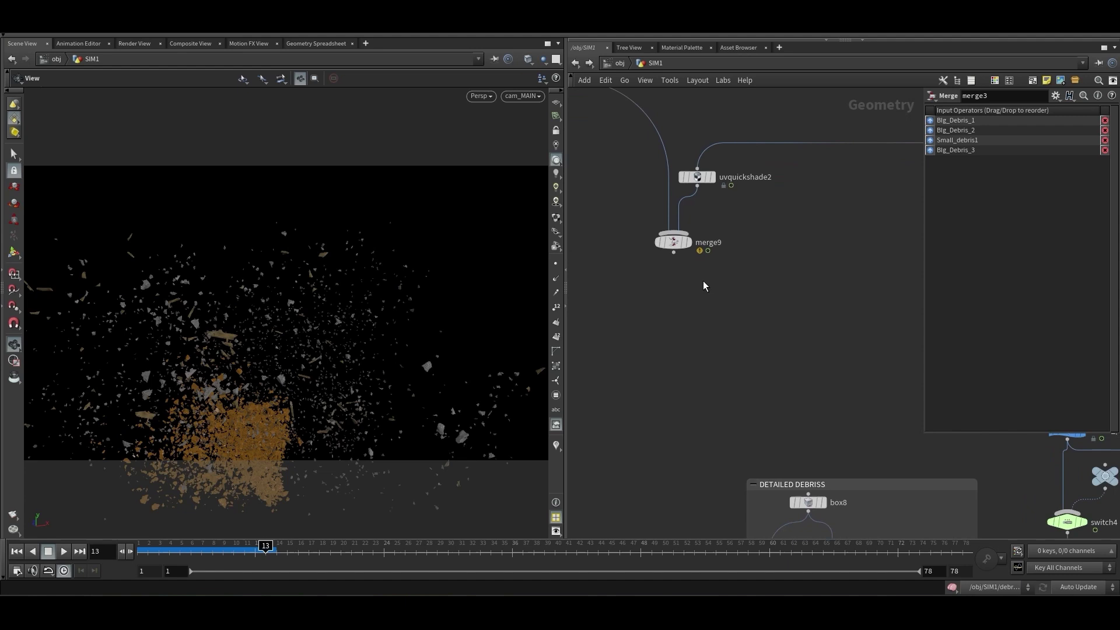
click(683, 241)
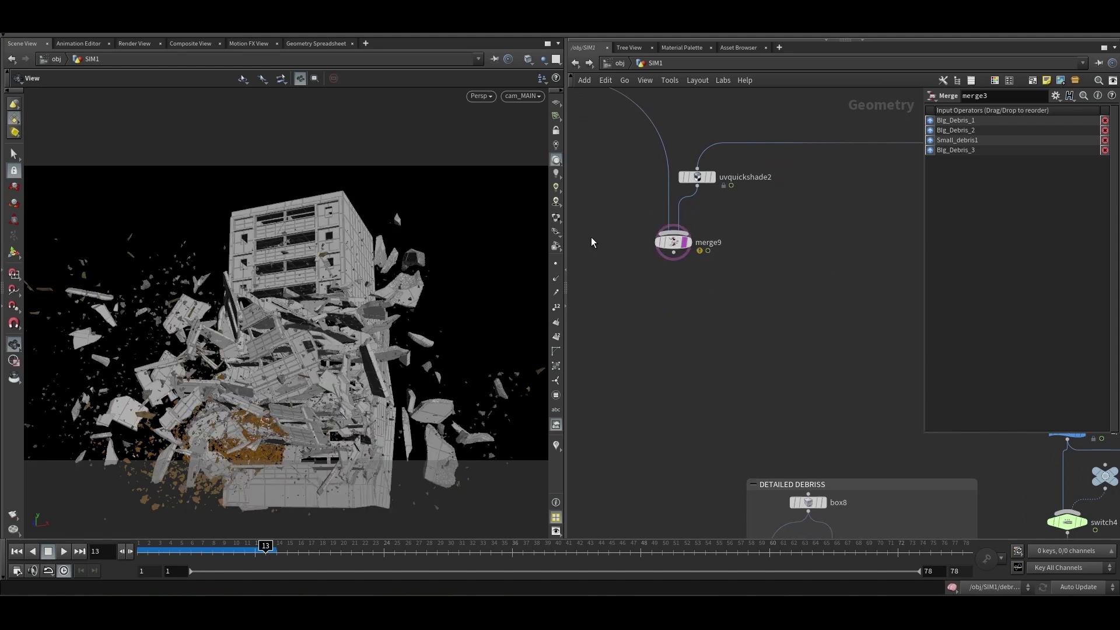
drag(565, 245, 621, 254)
scroll(767, 349, down, 3)
scroll(723, 280, down, 3)
scroll(677, 298, up, 4)
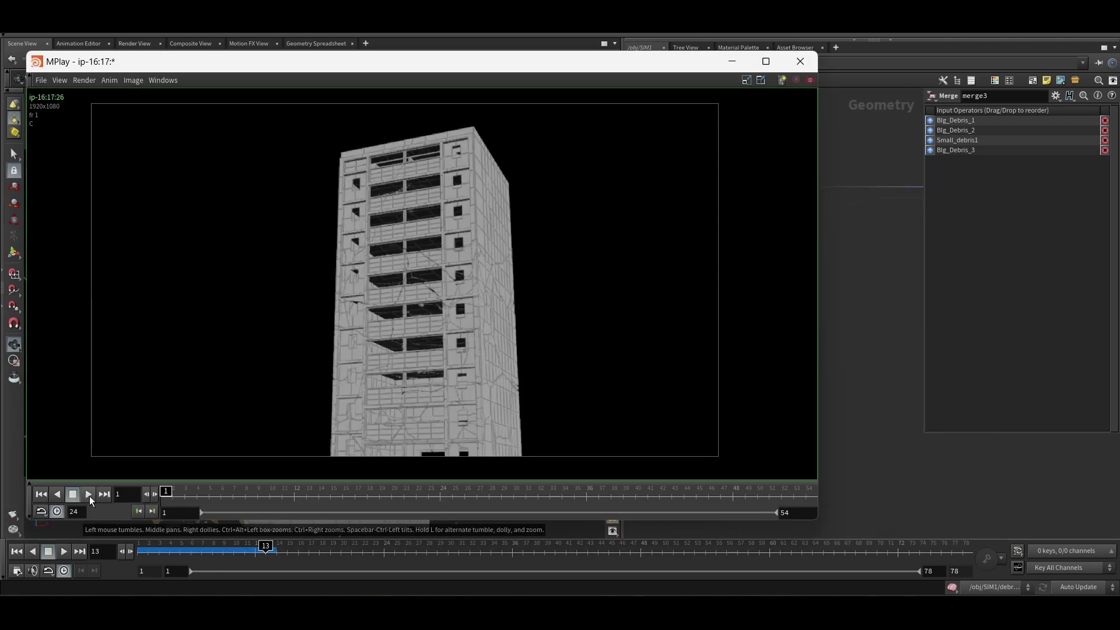
Play the building collapse flipbook in MPlay, pause it at frame 16 and close the player
middle_drag(404, 280, 422, 274)
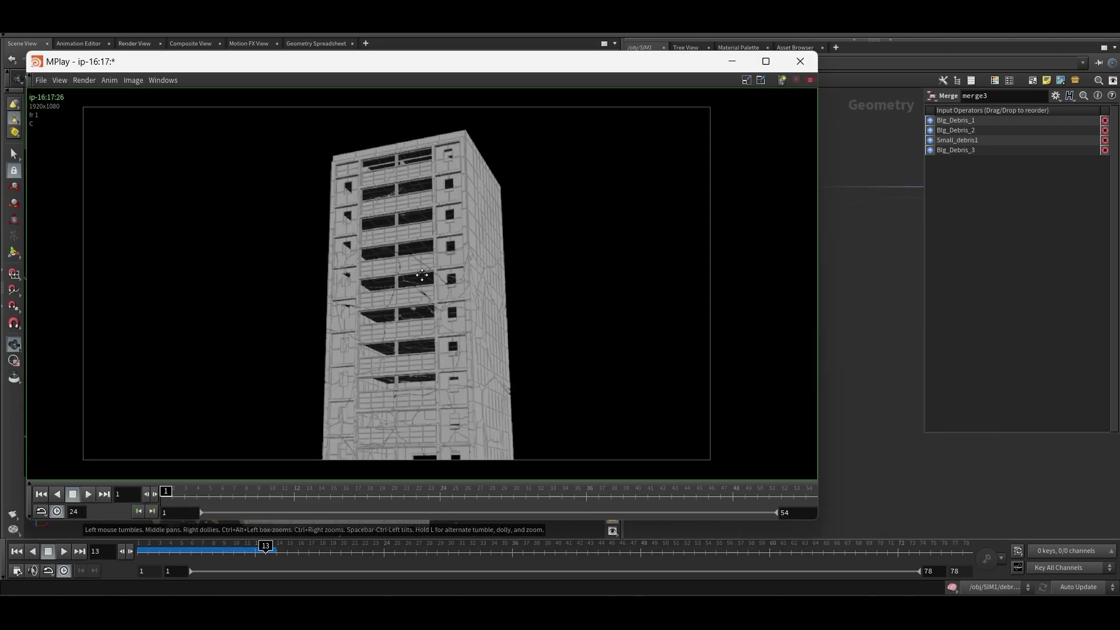
drag(297, 66, 312, 66)
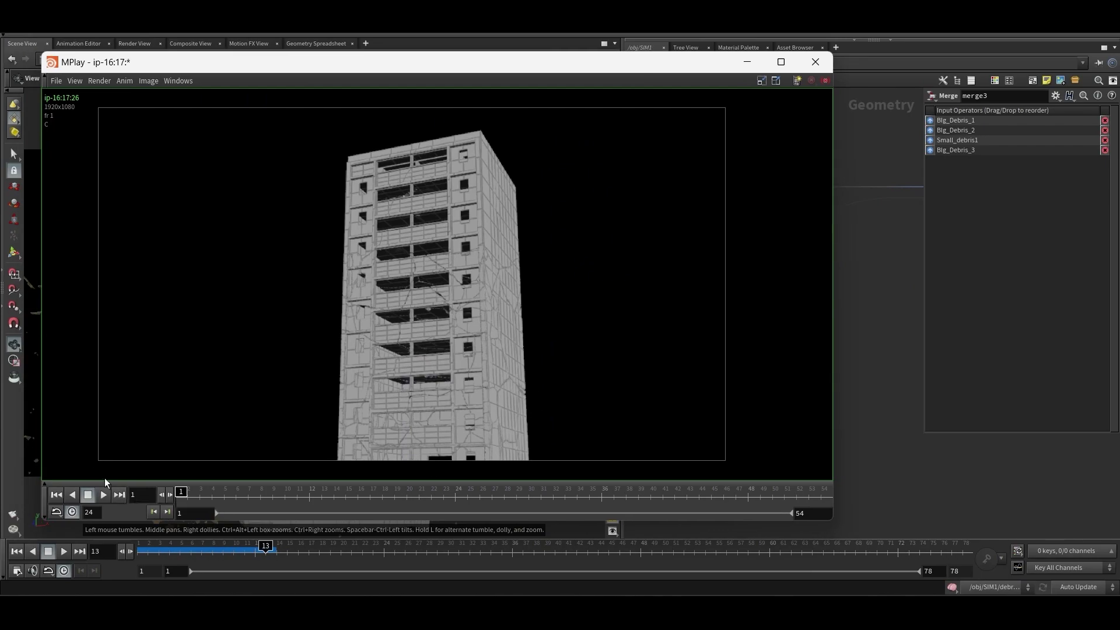
click(104, 494)
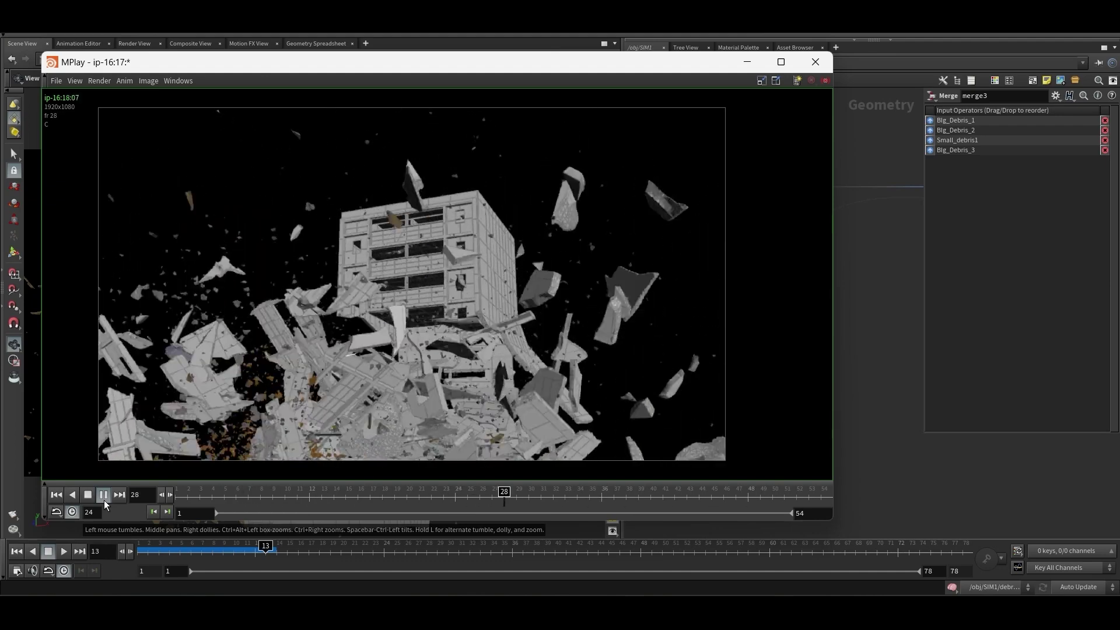
click(104, 495)
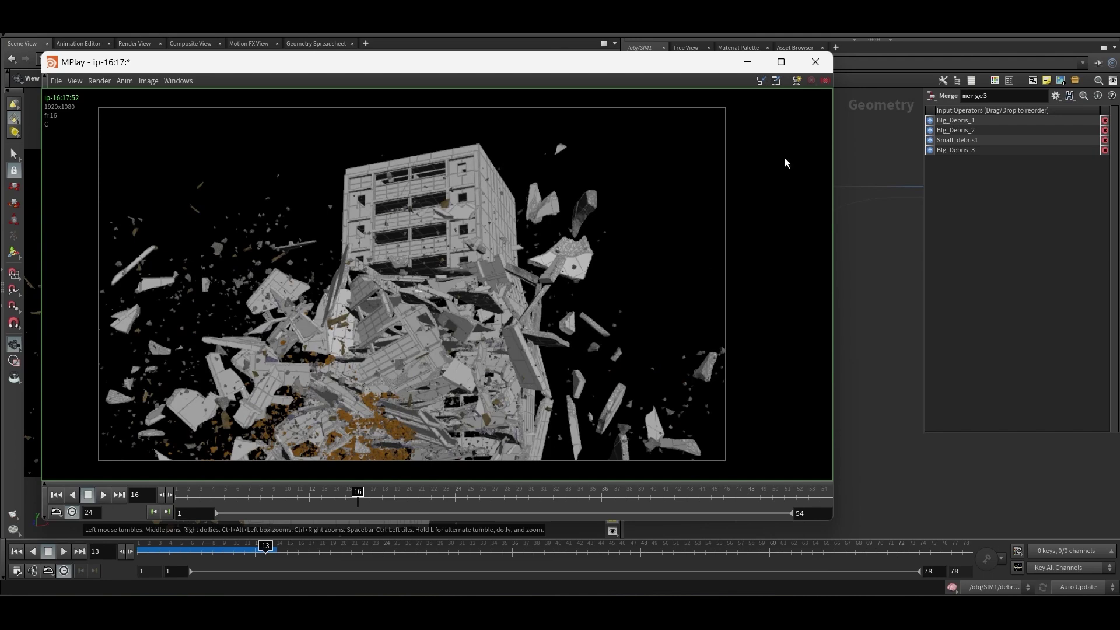
click(815, 61)
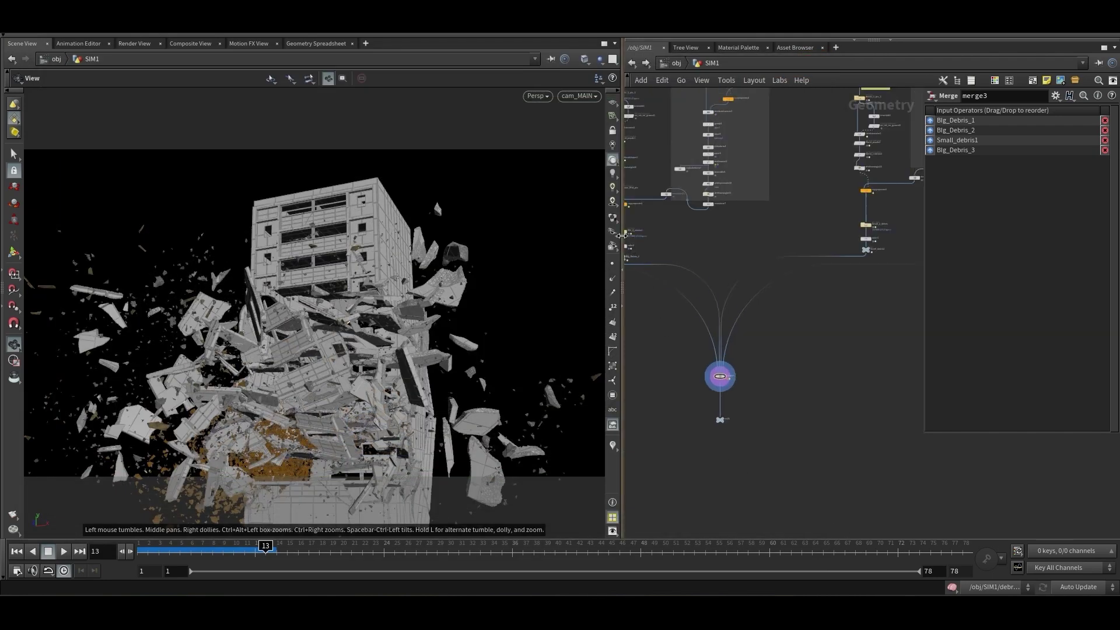
Widen the network area and view the whole SIM1 network from fracturing to merge3
drag(622, 235, 554, 274)
scroll(680, 344, down, 5)
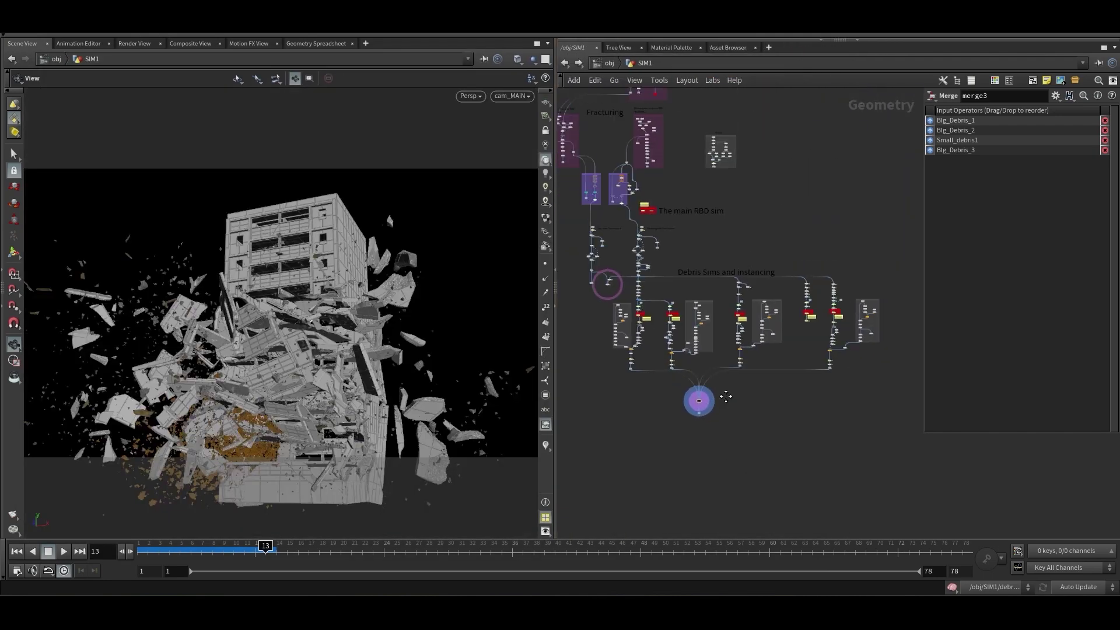
middle_drag(726, 397, 765, 456)
scroll(733, 430, down, 2)
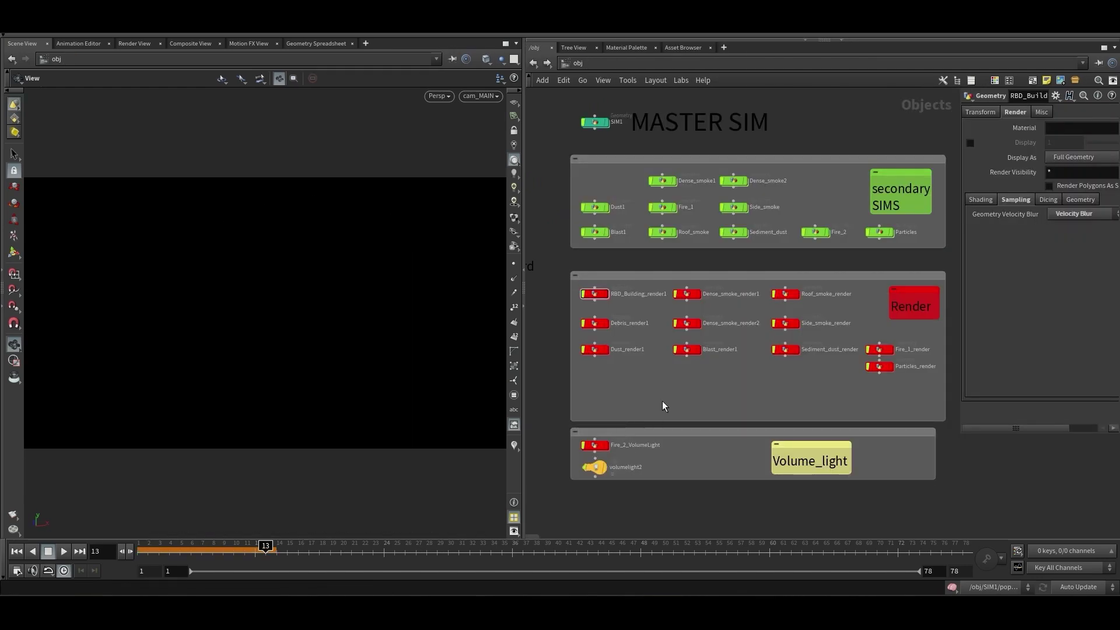
Review the secondary SIMS, Render and Volume_light object groups of the Forwards and Backwards setups
middle_drag(646, 372, 629, 414)
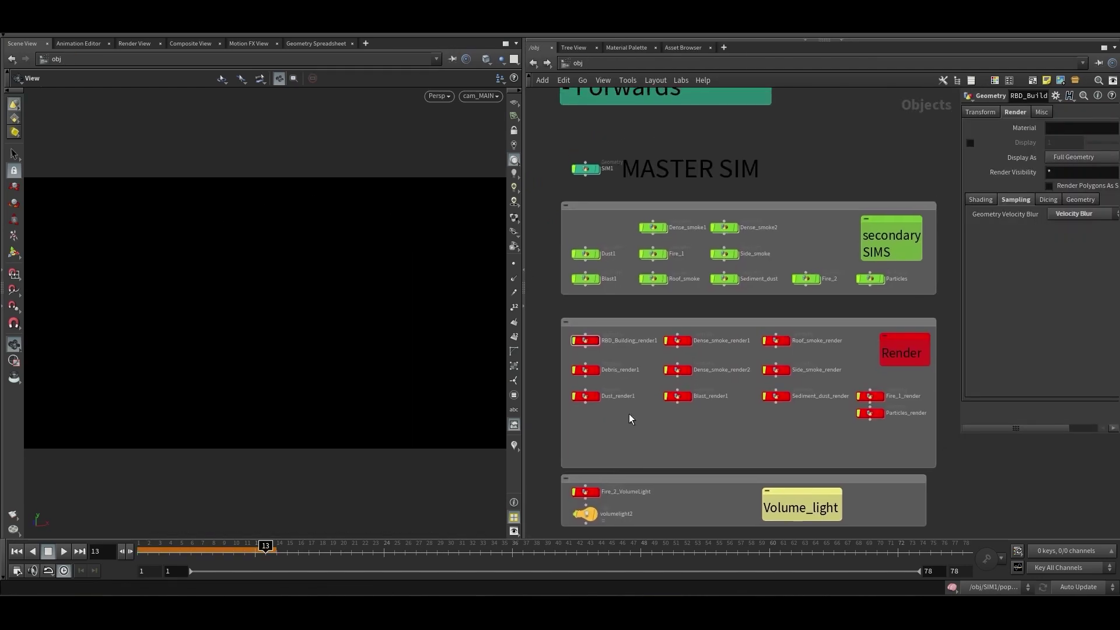
scroll(607, 334, up, 2)
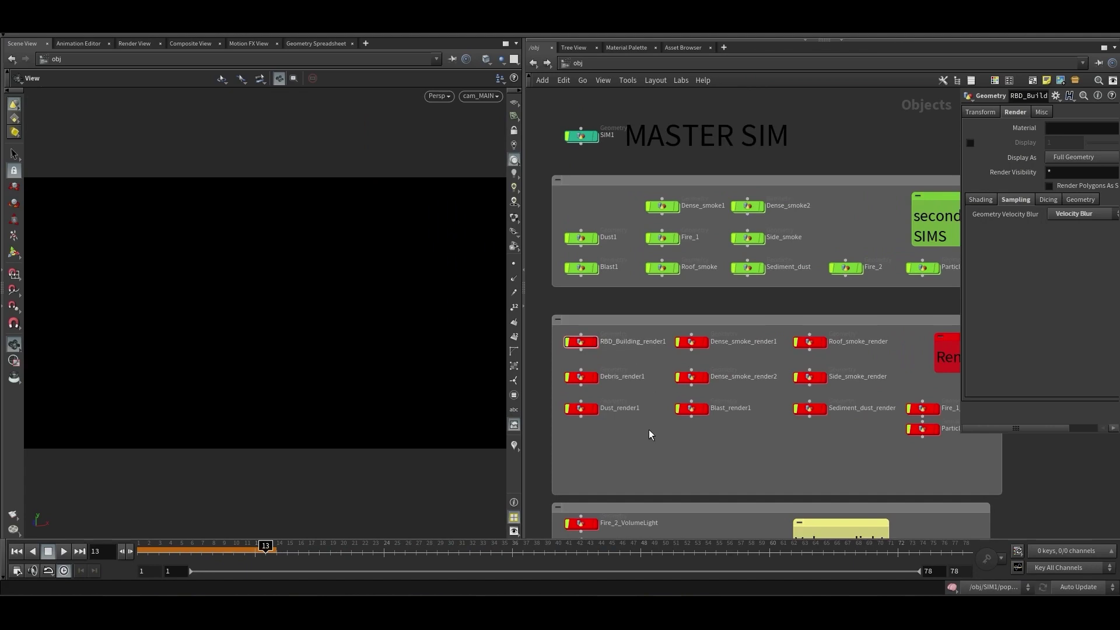
scroll(641, 402, down, 3)
scroll(633, 355, up, 2)
scroll(633, 347, down, 1)
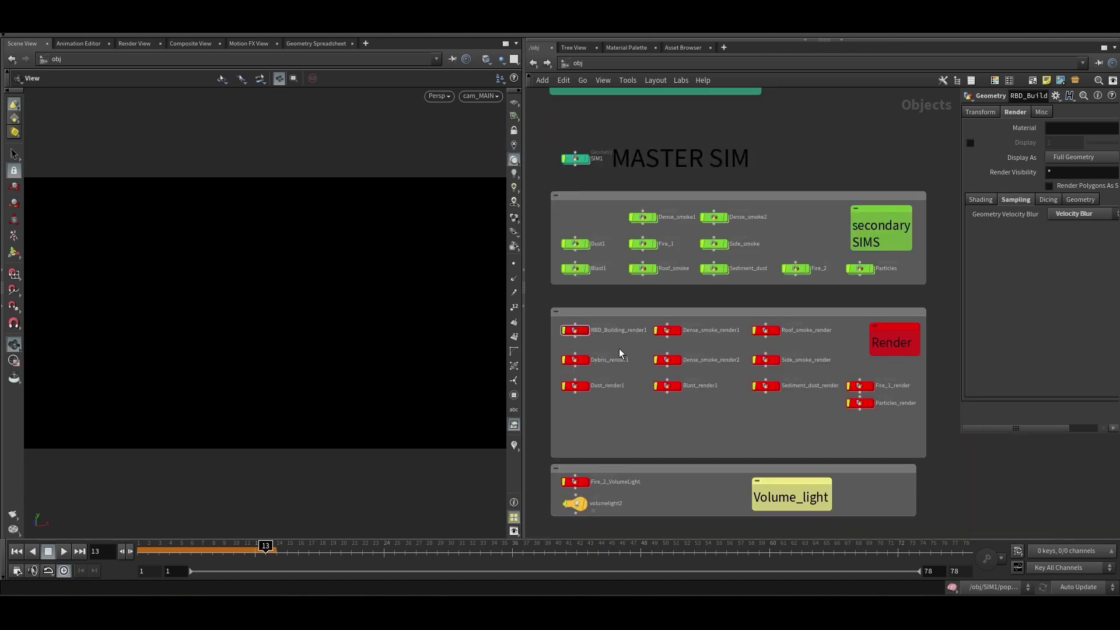
scroll(620, 349, down, 1)
middle_drag(621, 349, 770, 352)
middle_drag(569, 388, 674, 390)
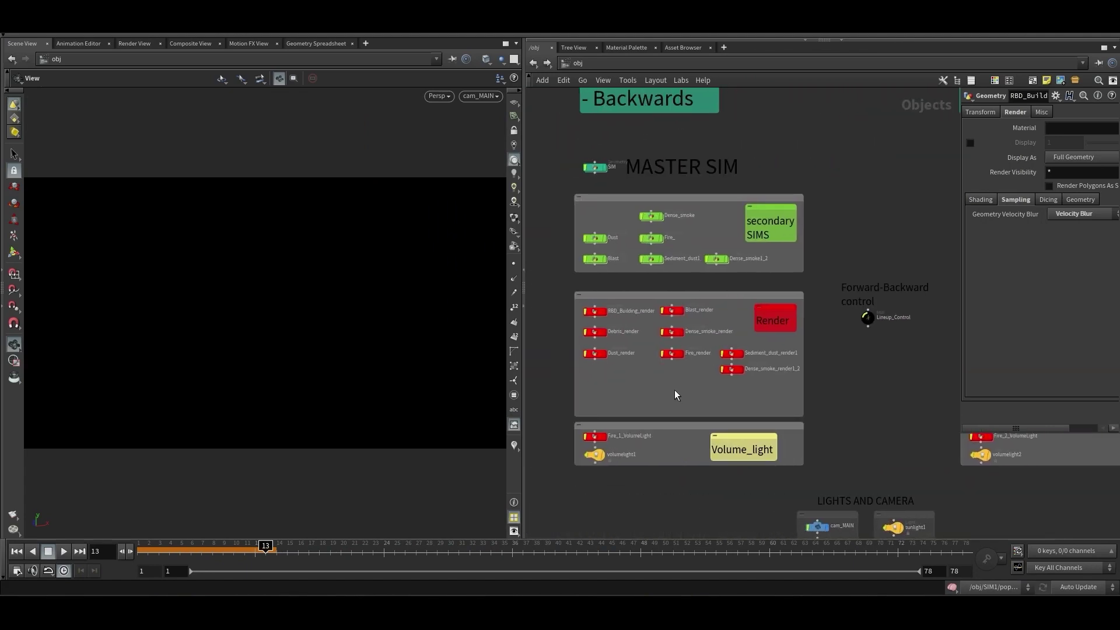
scroll(636, 388, up, 3)
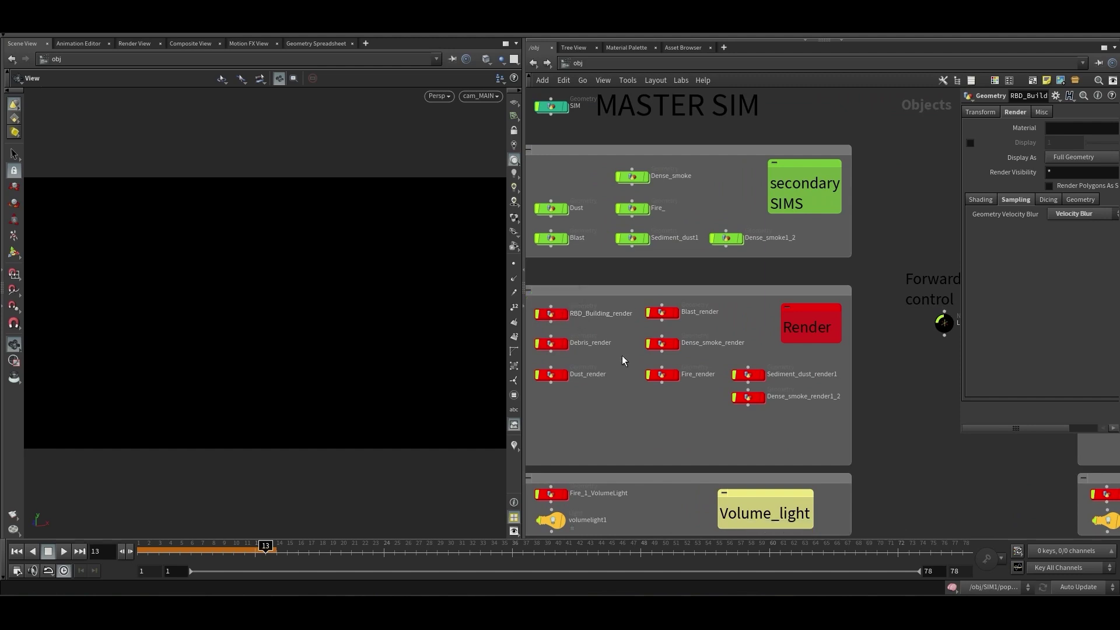
Select Debris_render in the Backwards setup and return to the Render group of the Forwards setup
click(555, 346)
click(821, 439)
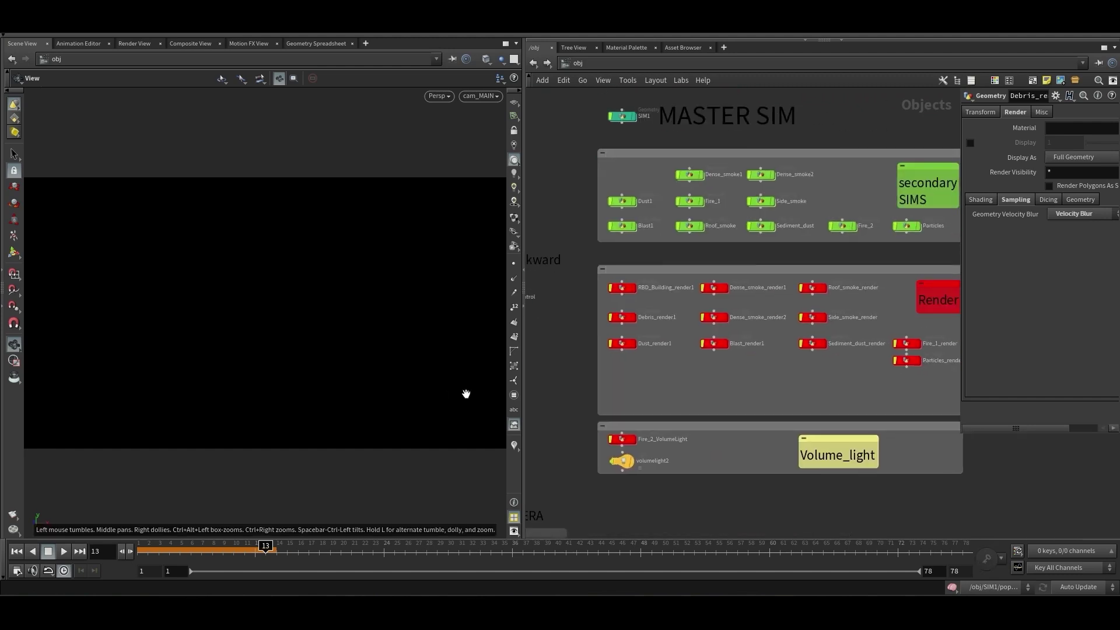
scroll(655, 365, up, 2)
middle_drag(656, 365, 594, 417)
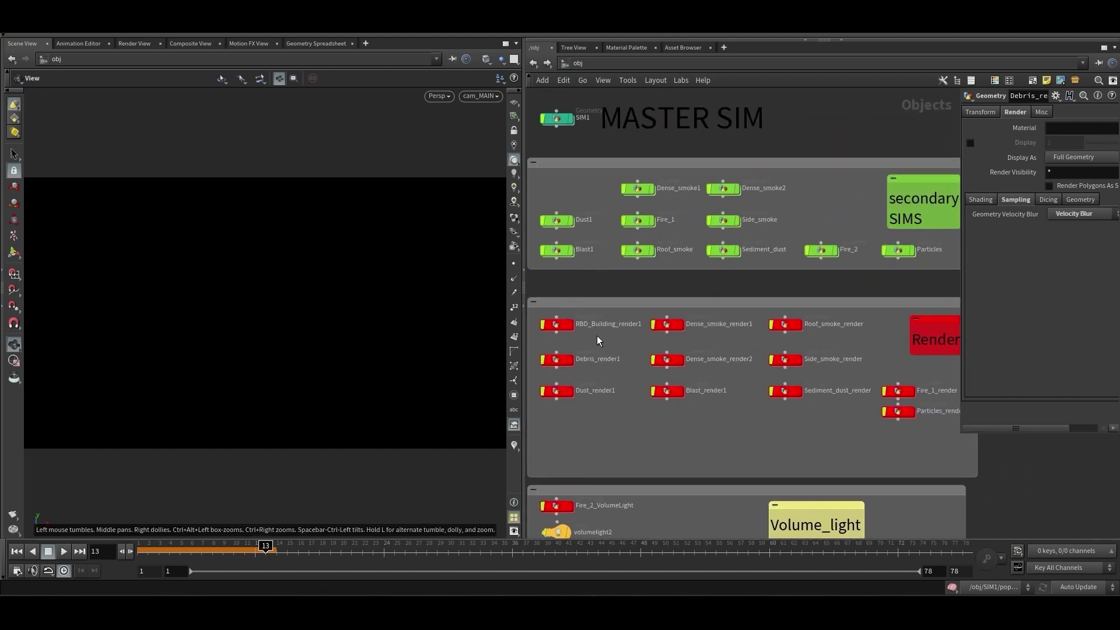
Open the RBD_Building_render1 network in the Render group and view its input nodes at the start of the chain
scroll(652, 338, up, 3)
click(578, 357)
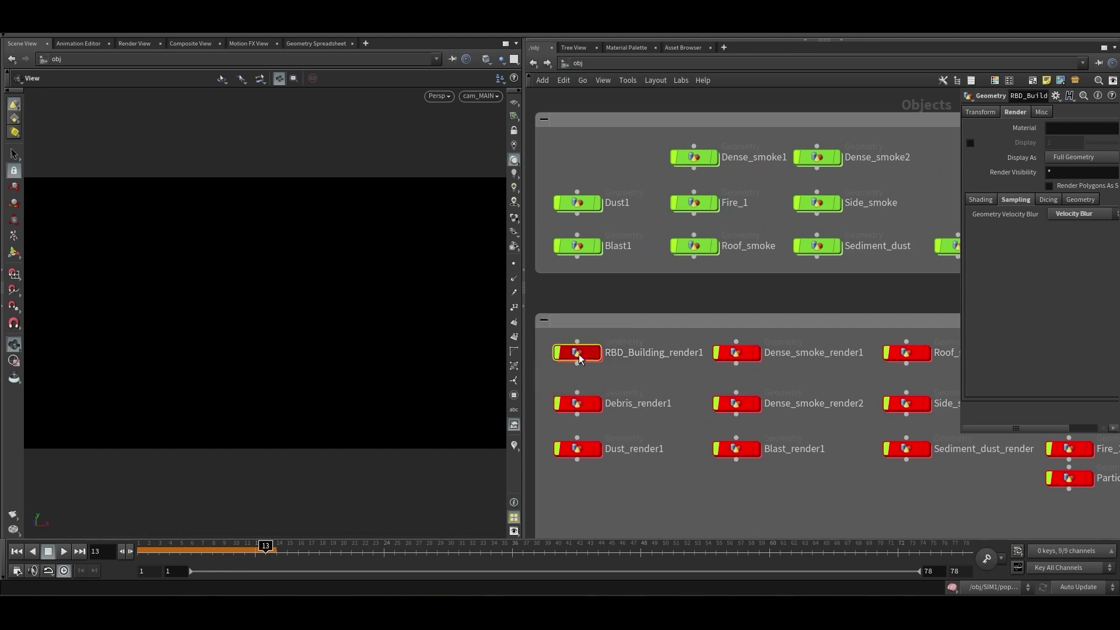
double_click(578, 355)
scroll(628, 239, up, 3)
middle_drag(628, 239, 613, 262)
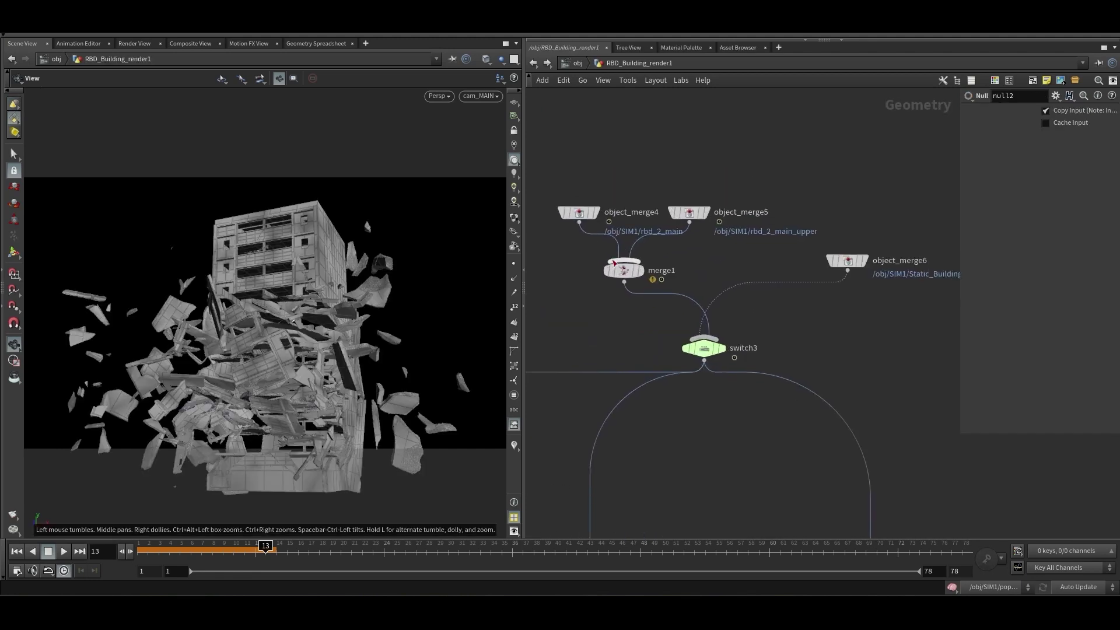
Display object_merge4 with the main building fragments, then object_merge5 with the upper part of the building
click(599, 212)
drag(611, 170, 569, 233)
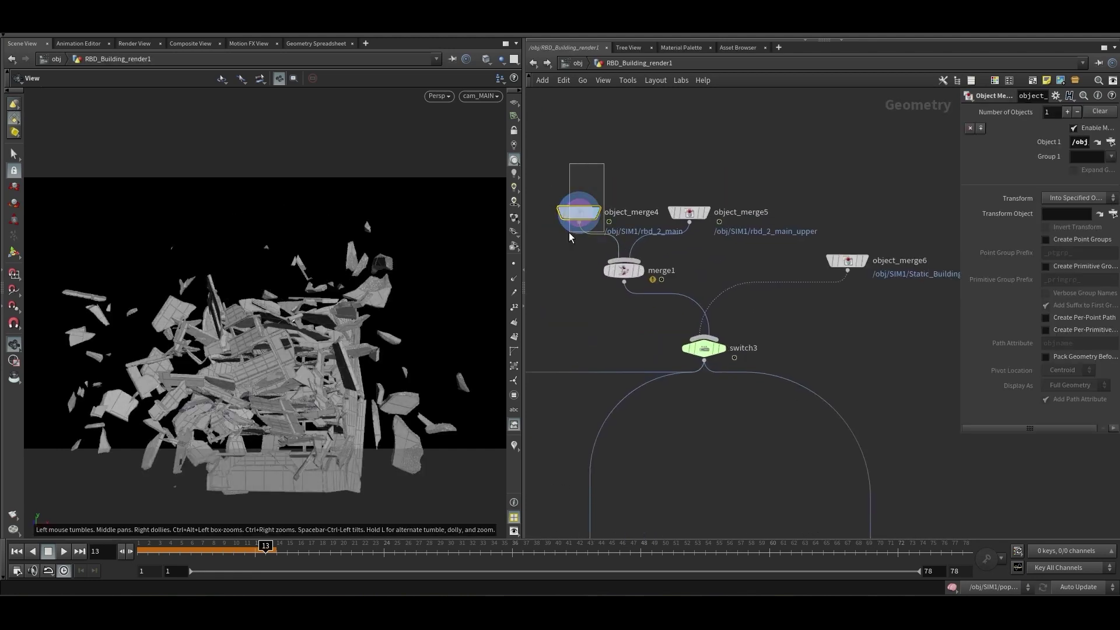
scroll(625, 165, down, 2)
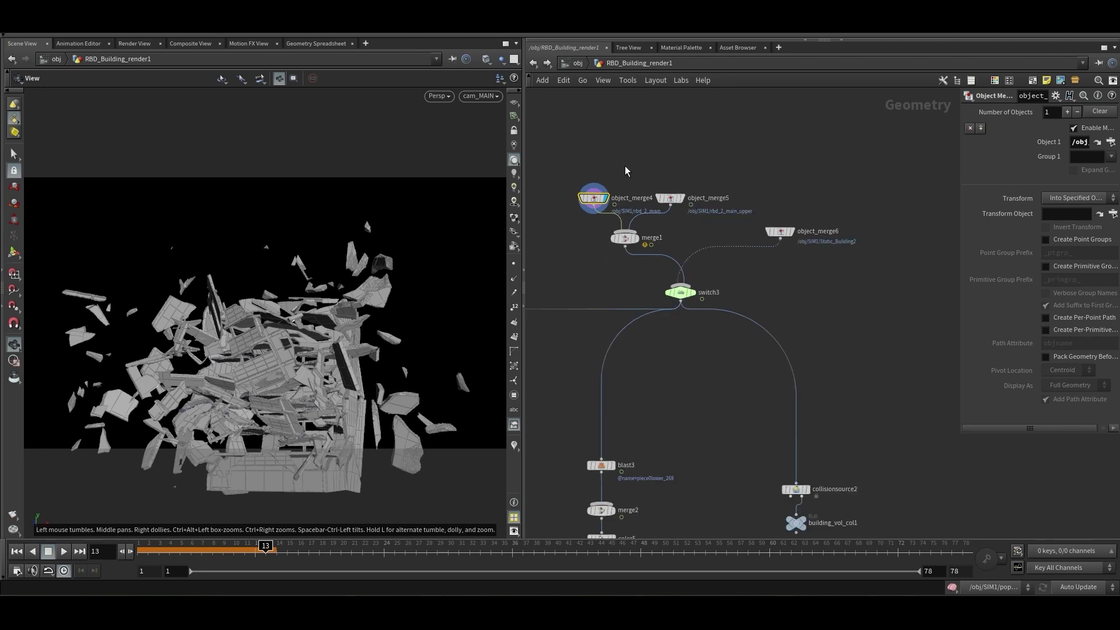
scroll(613, 159, up, 1)
drag(596, 154, 573, 213)
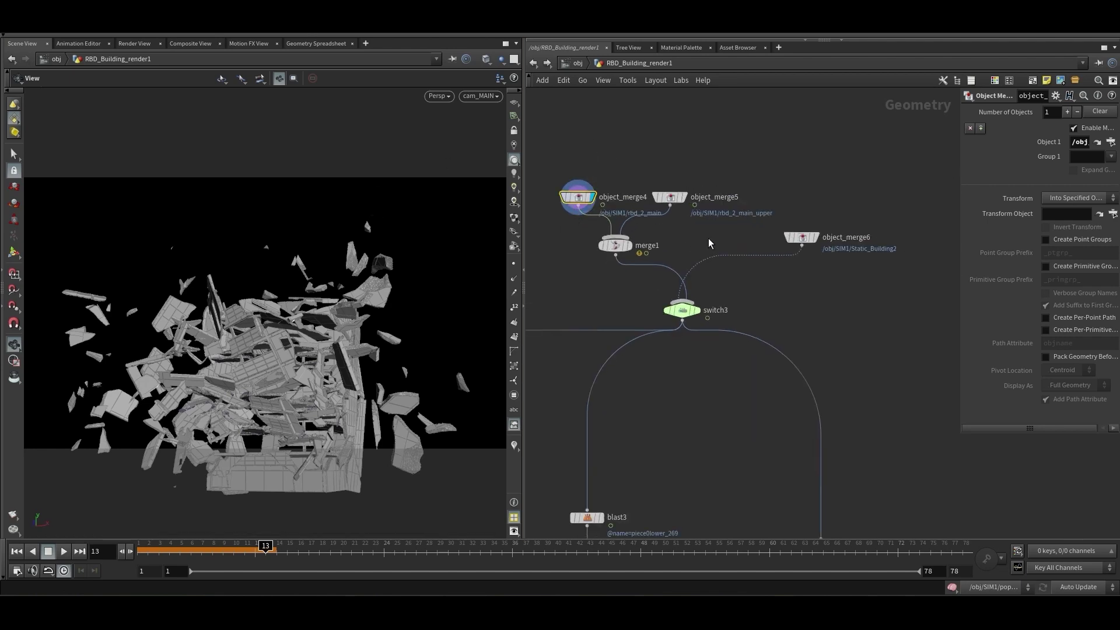
click(684, 197)
drag(710, 161, 659, 225)
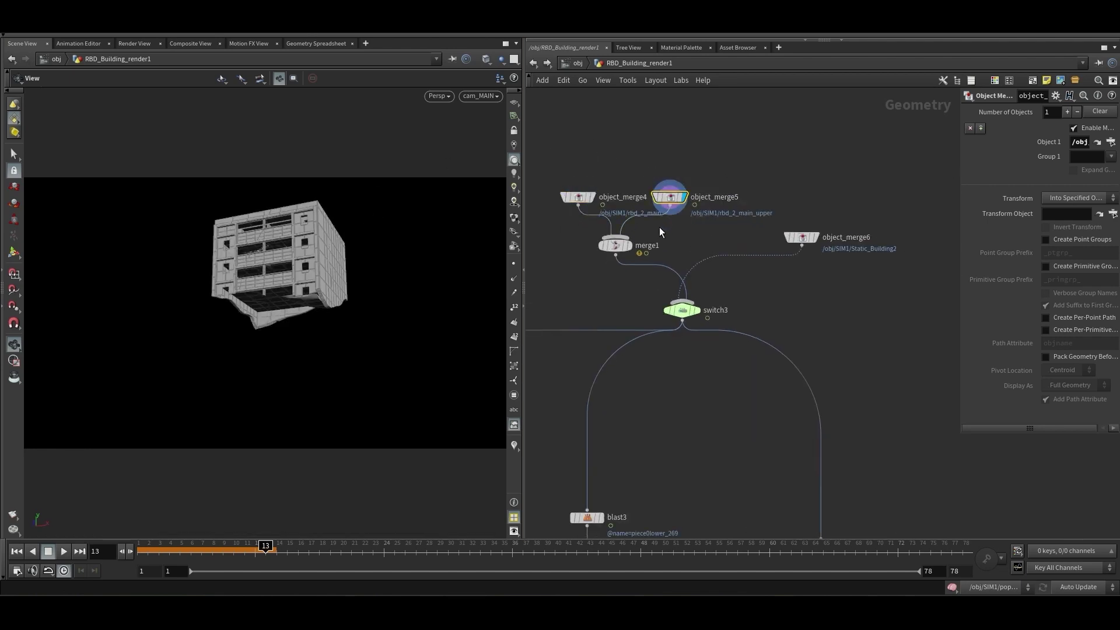
scroll(813, 298, down, 1)
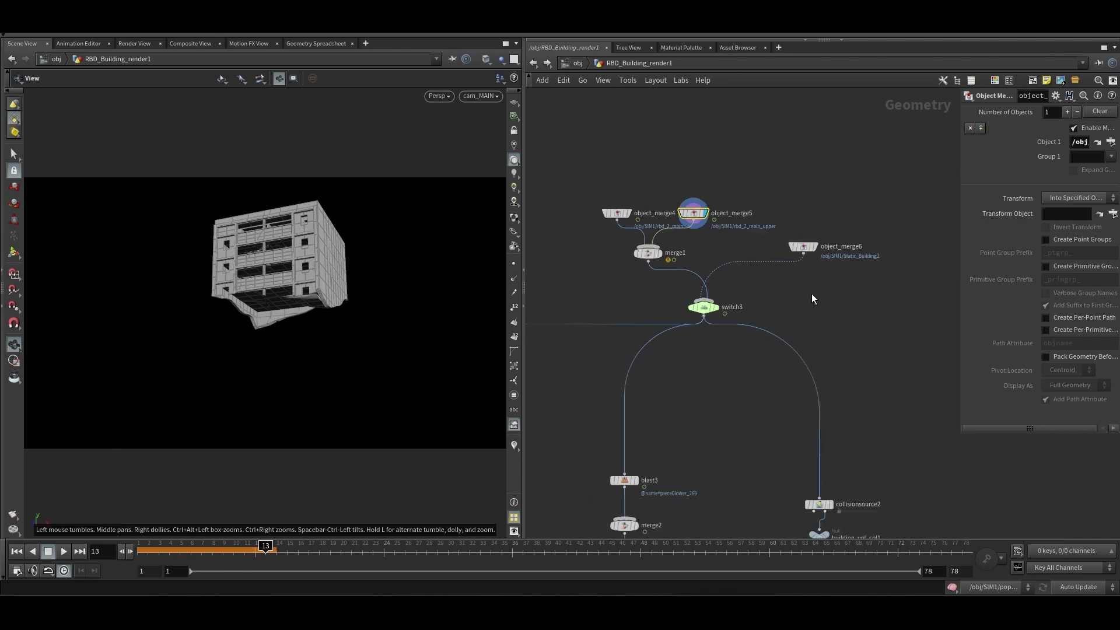
Display object_merge6, which brings in the static building from SIM1
middle_drag(813, 297, 806, 273)
scroll(805, 271, up, 1)
click(813, 194)
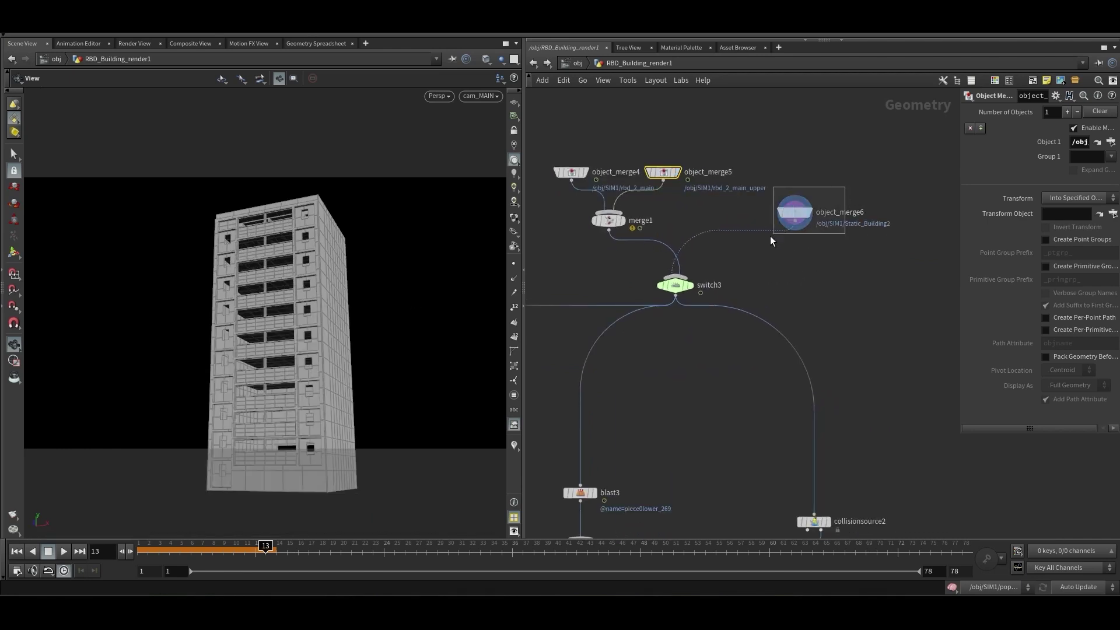
scroll(770, 236, down, 1)
scroll(711, 213, up, 1)
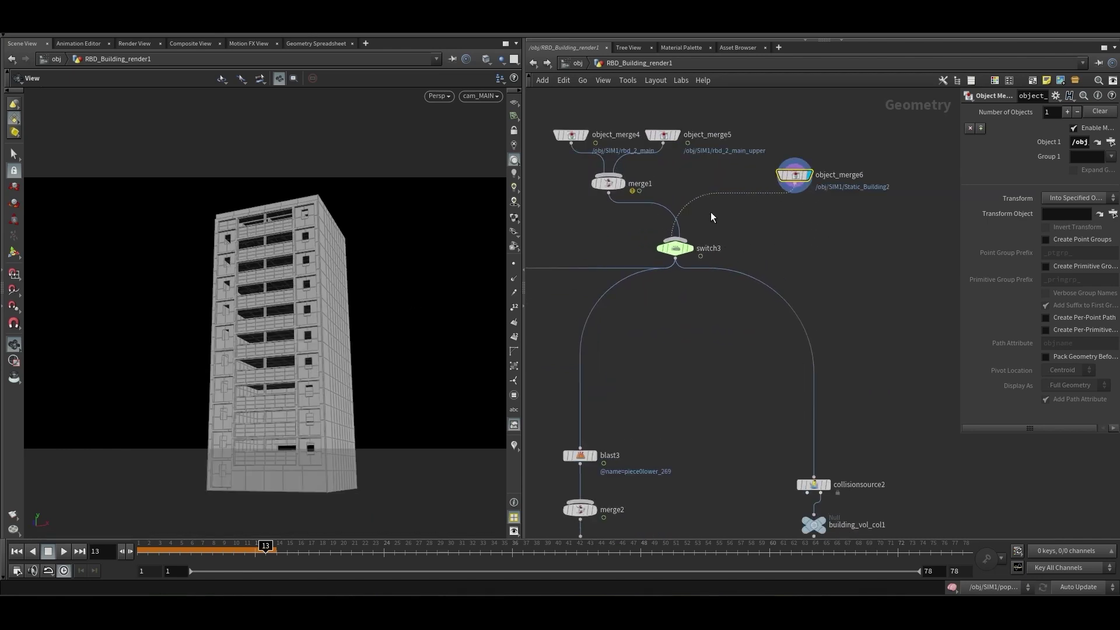
Display switch3 and compare its output at frames 2 and 3, checking the merge1 input that feeds it
click(605, 184)
click(675, 248)
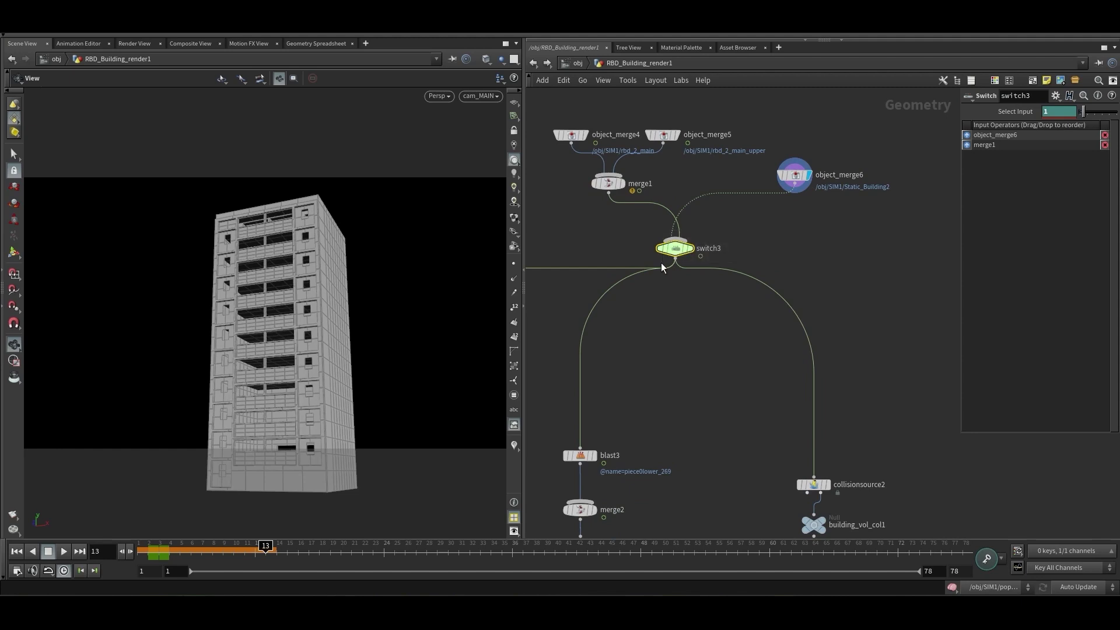
click(150, 556)
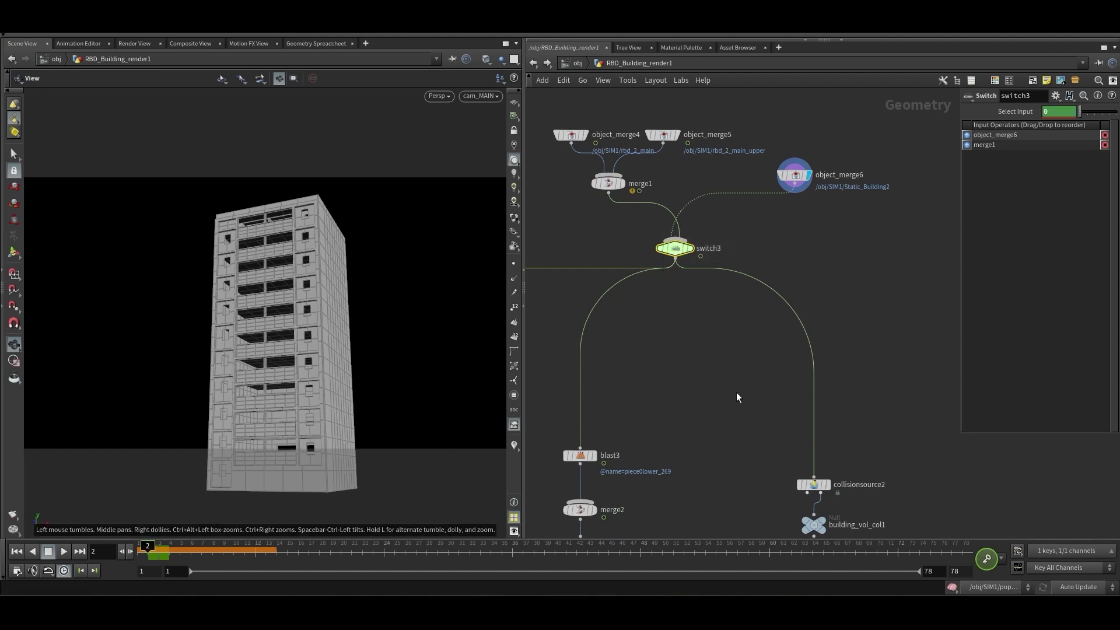
mouse_move(695, 252)
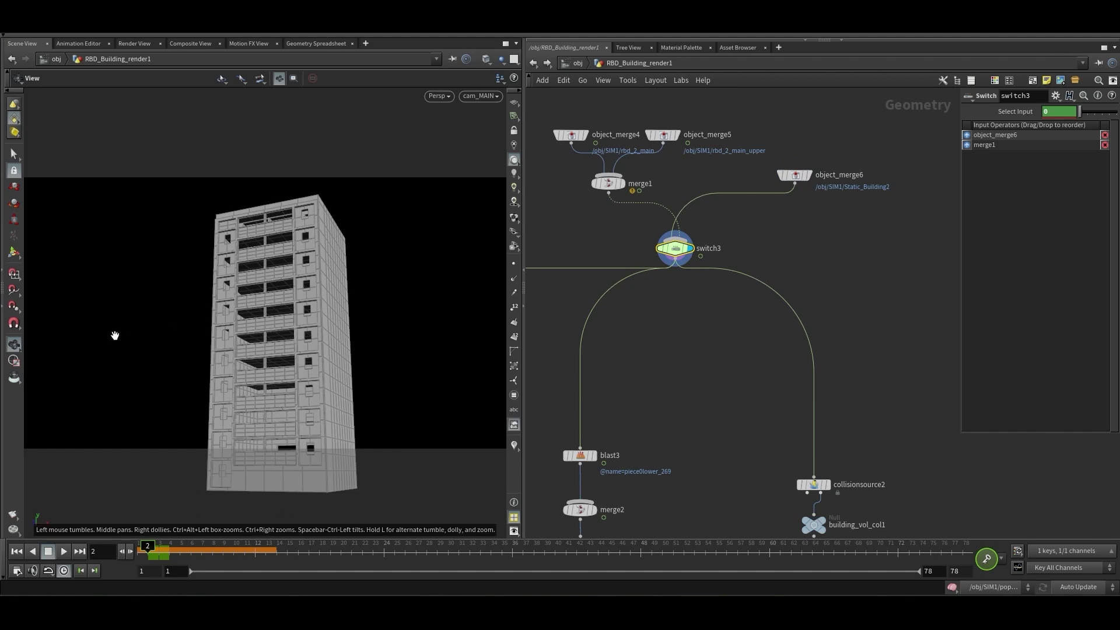
key(Right)
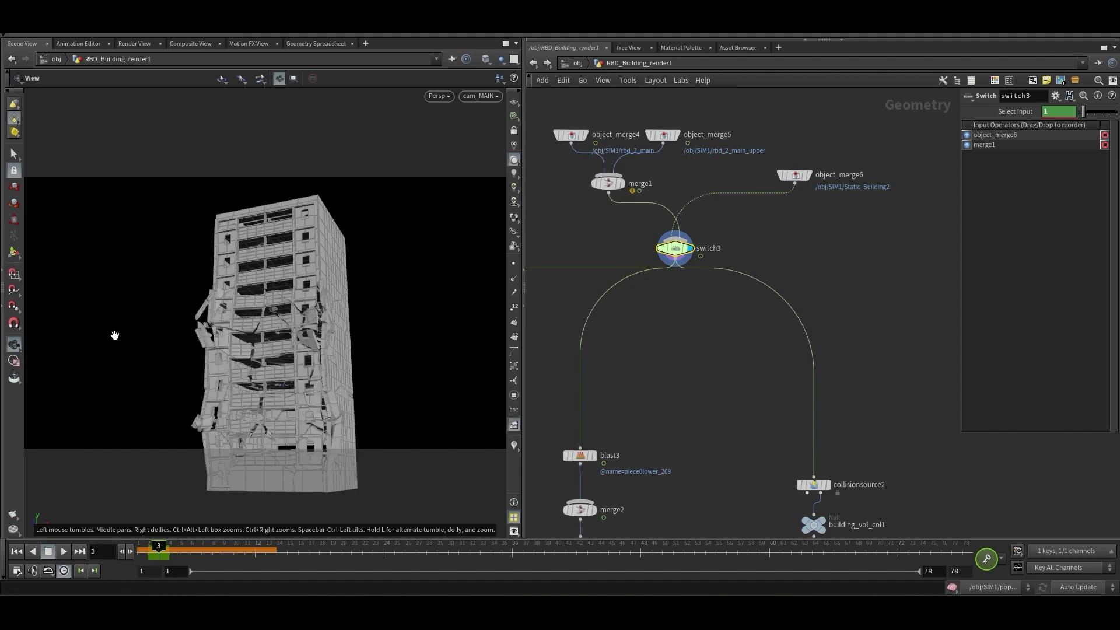
click(607, 183)
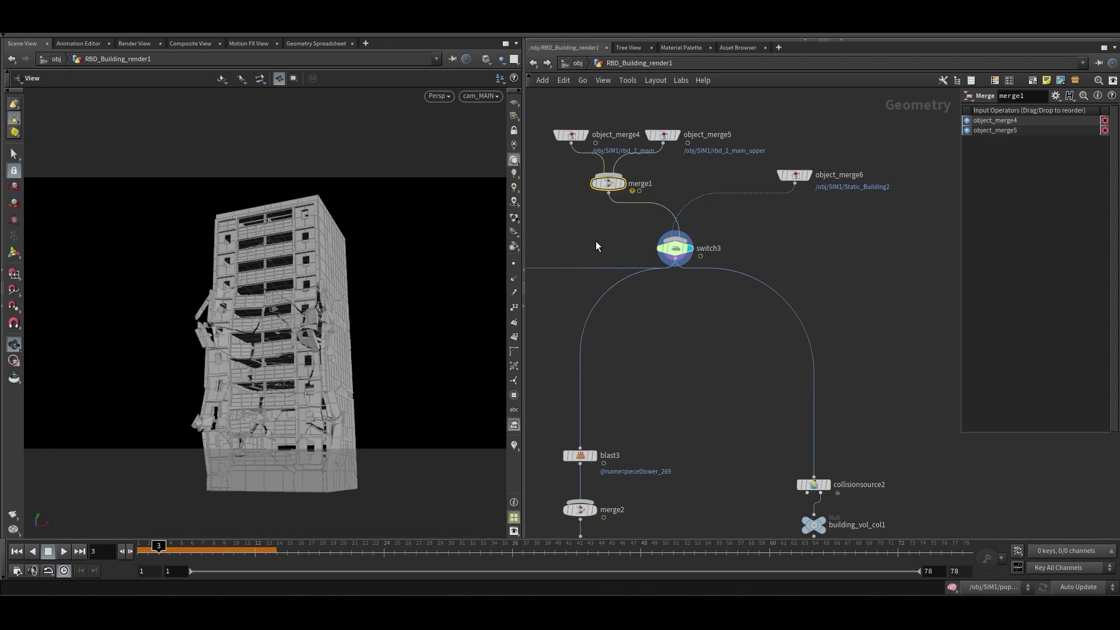
click(666, 241)
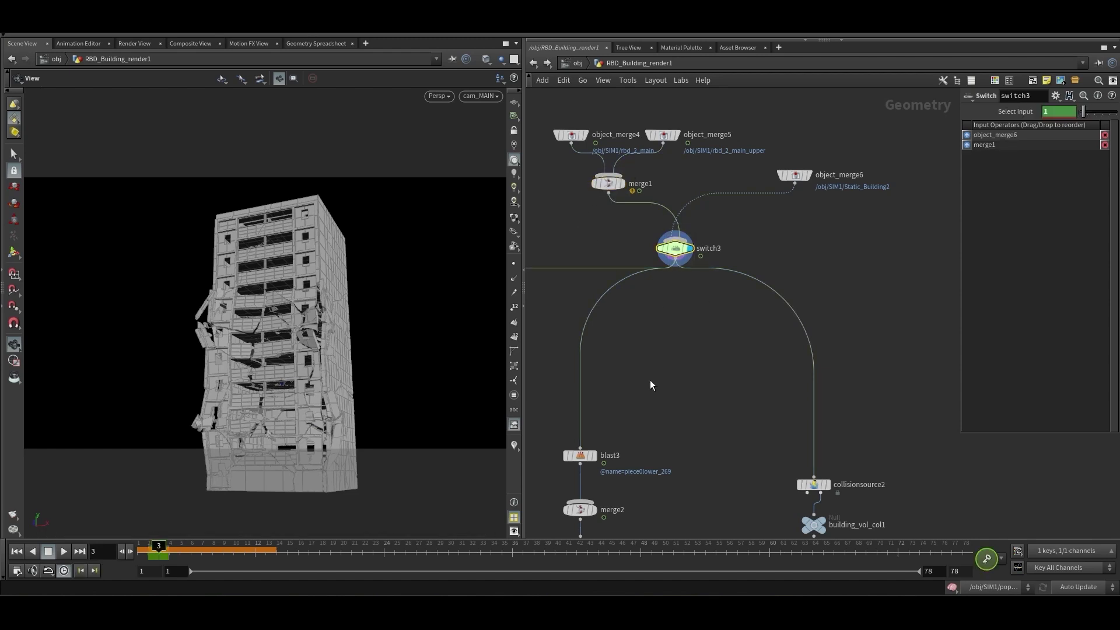
Display the blast3 node below switch3 and go to frame 20 of the collapse
scroll(650, 380, down, 3)
middle_drag(650, 380, 643, 326)
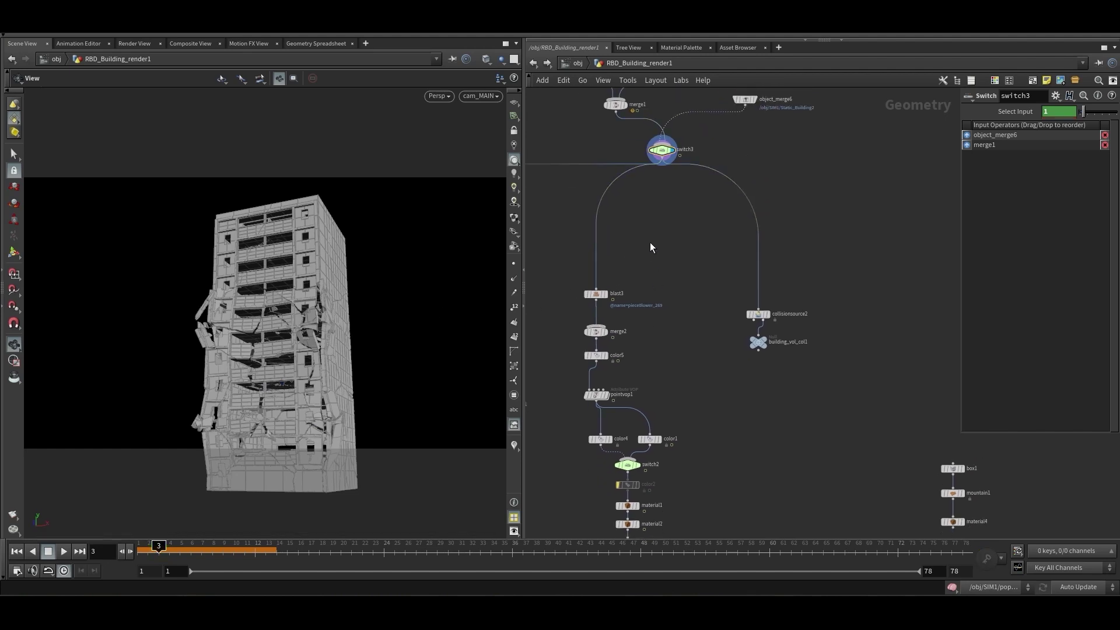
middle_drag(650, 243, 645, 190)
scroll(622, 240, up, 3)
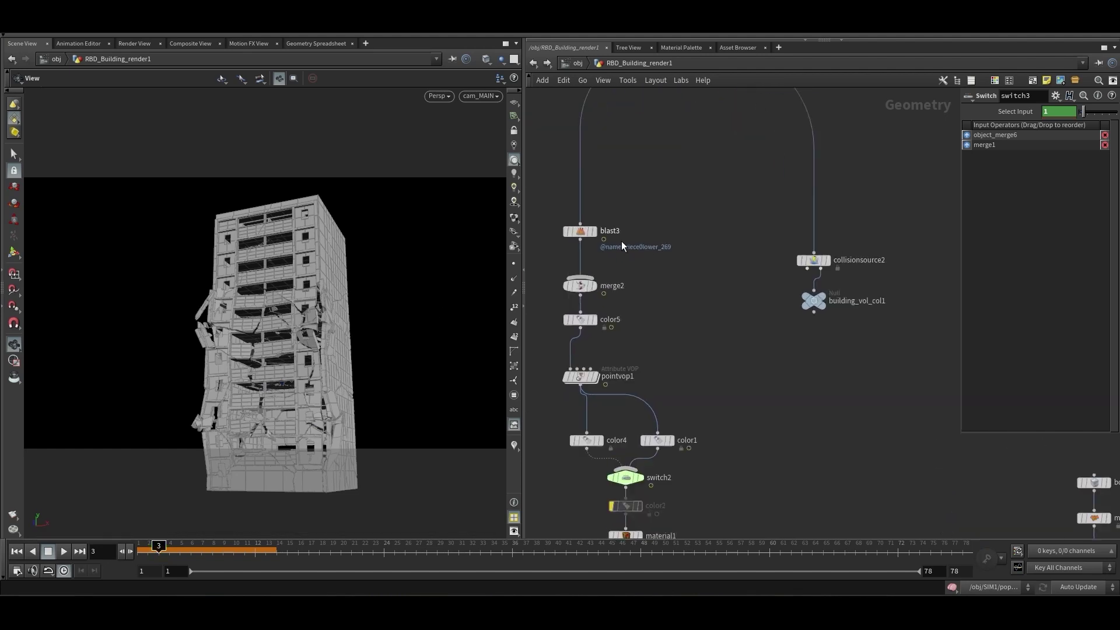
click(589, 231)
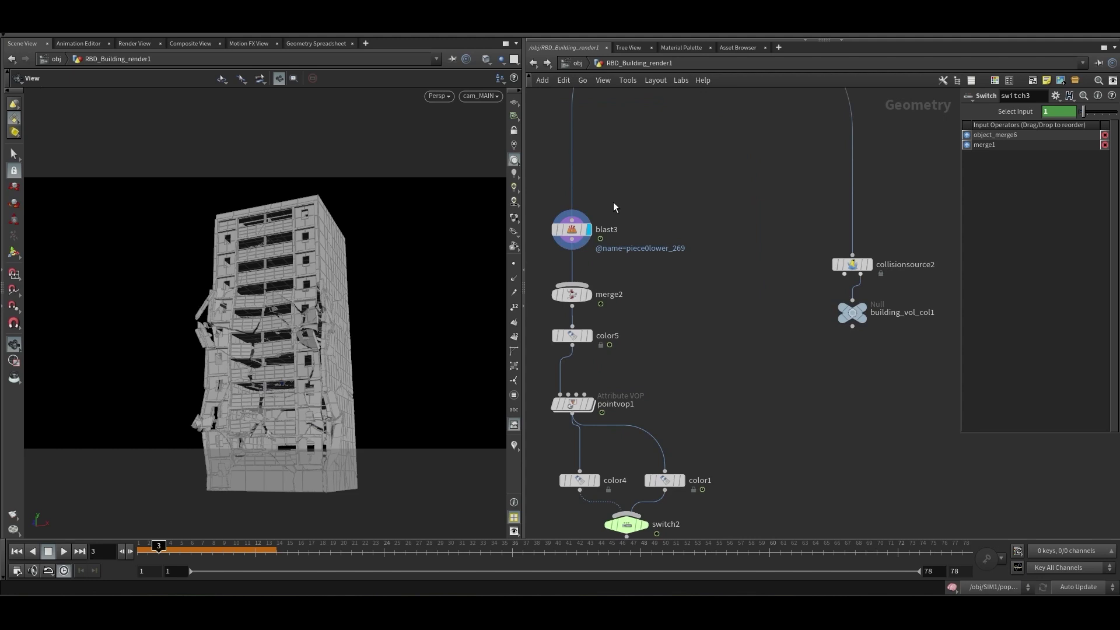
scroll(645, 163, down, 4)
middle_drag(645, 163, 639, 316)
scroll(613, 313, up, 1)
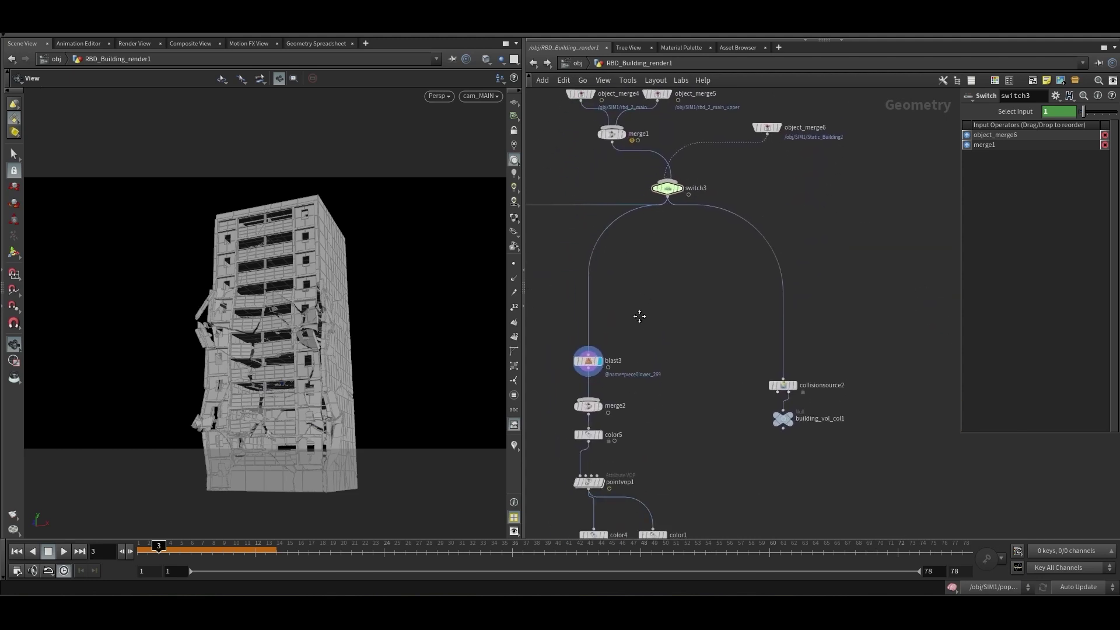
click(340, 551)
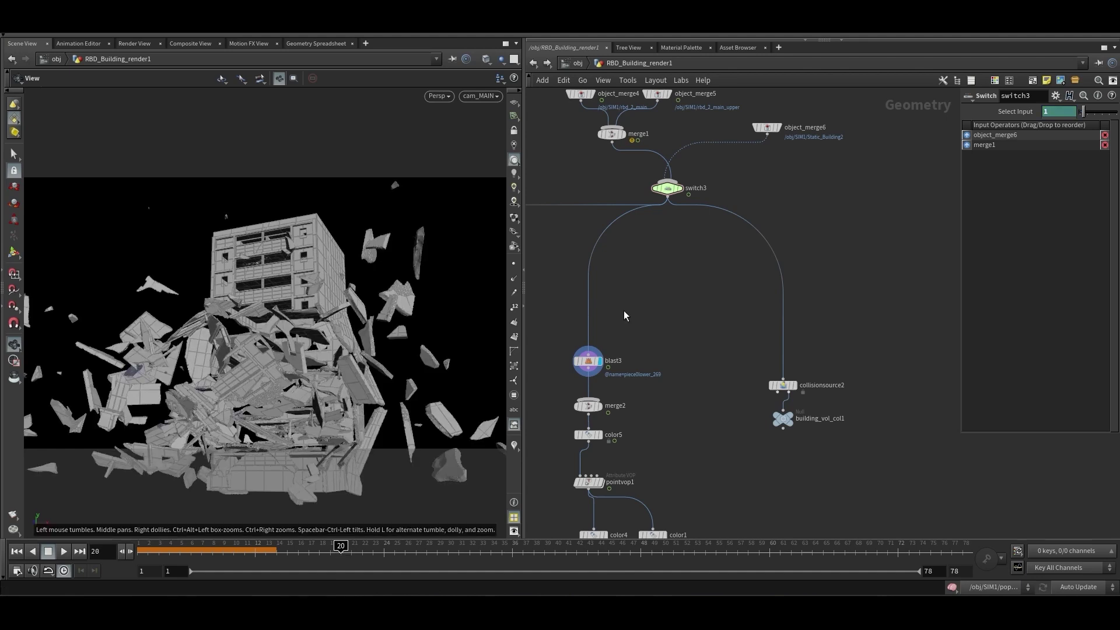
Select blast3, inspect its building fragments up close in the viewport and return to the cam_MAIN view
scroll(624, 316, down, 2)
scroll(624, 233, up, 2)
scroll(606, 233, down, 1)
middle_drag(592, 224, 588, 242)
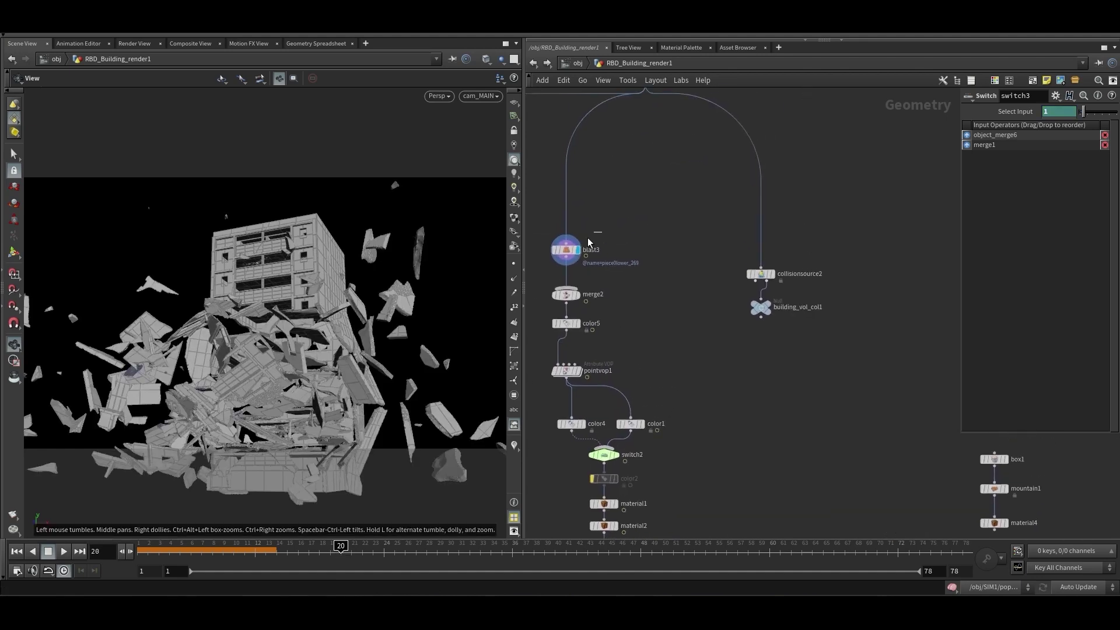
click(566, 250)
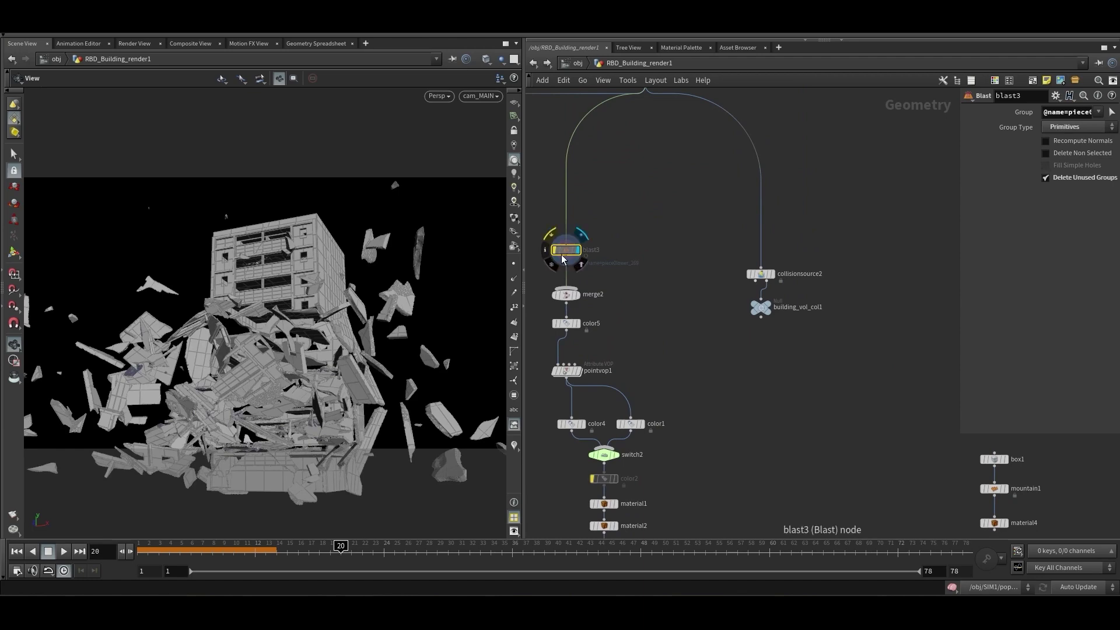
click(580, 235)
drag(376, 474, 367, 474)
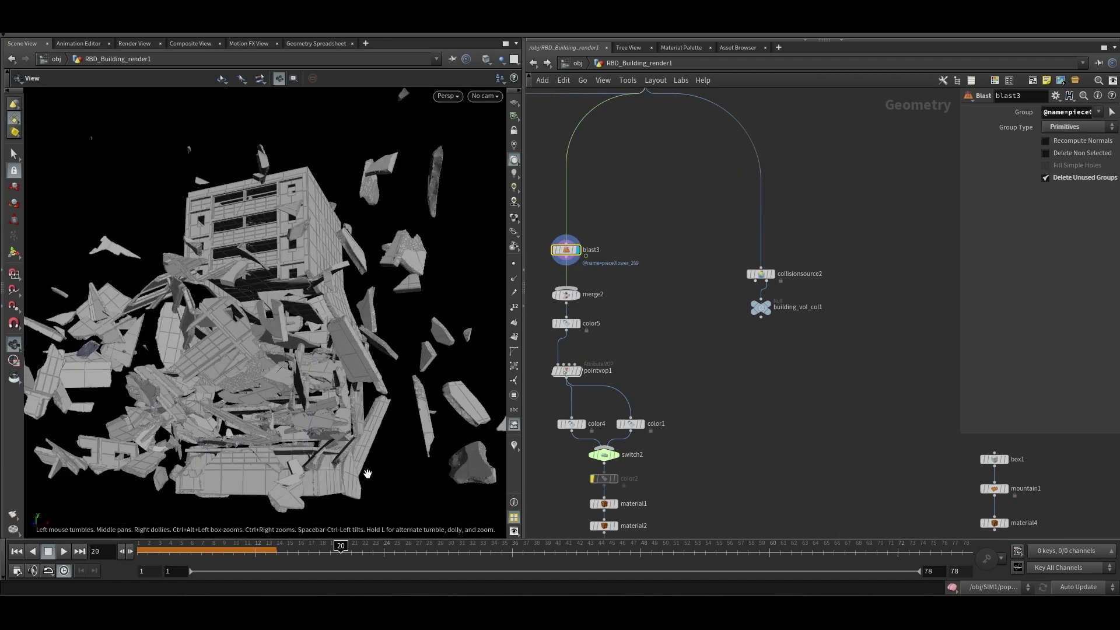
right_drag(367, 474, 368, 448)
mouse_move(554, 236)
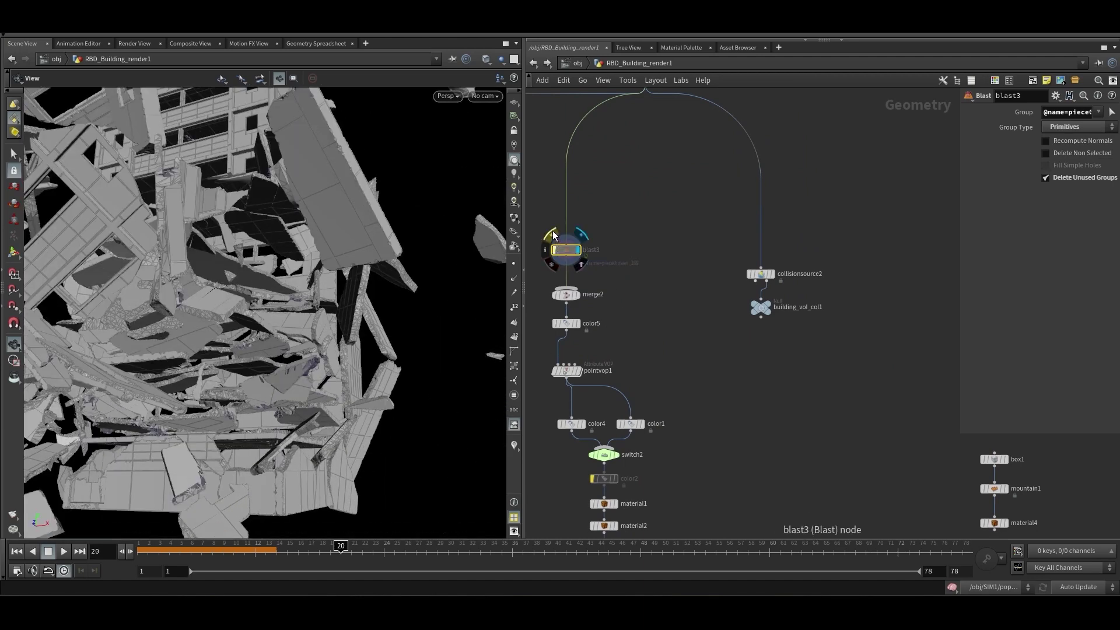
click(484, 96)
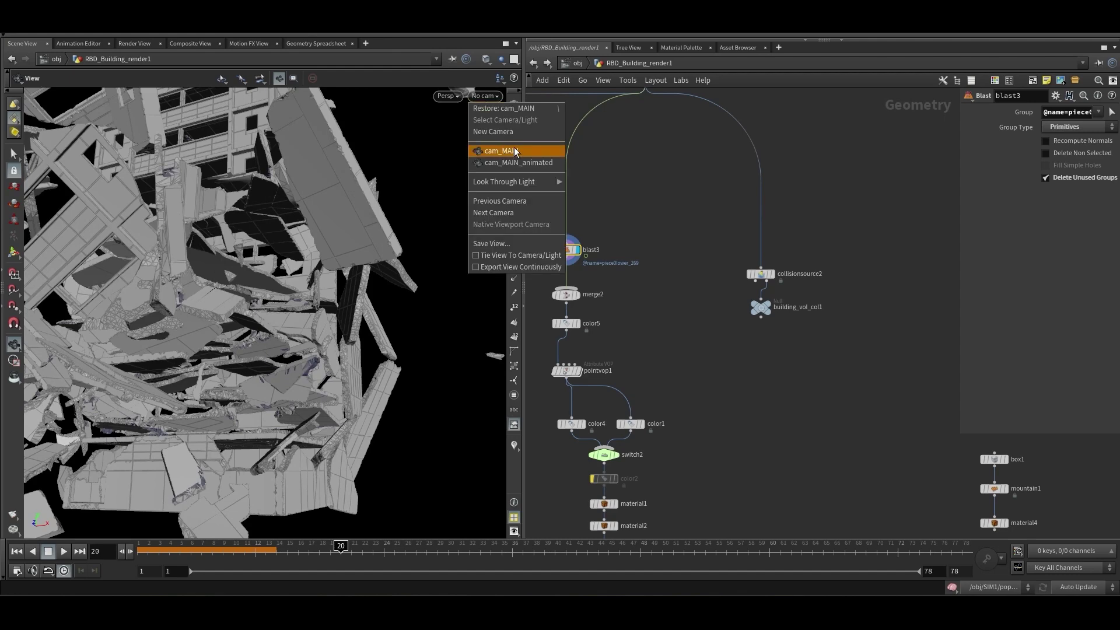
click(500, 152)
Display color5 and widen the parameter area to read its full group expression and color settings
middle_drag(596, 230, 614, 272)
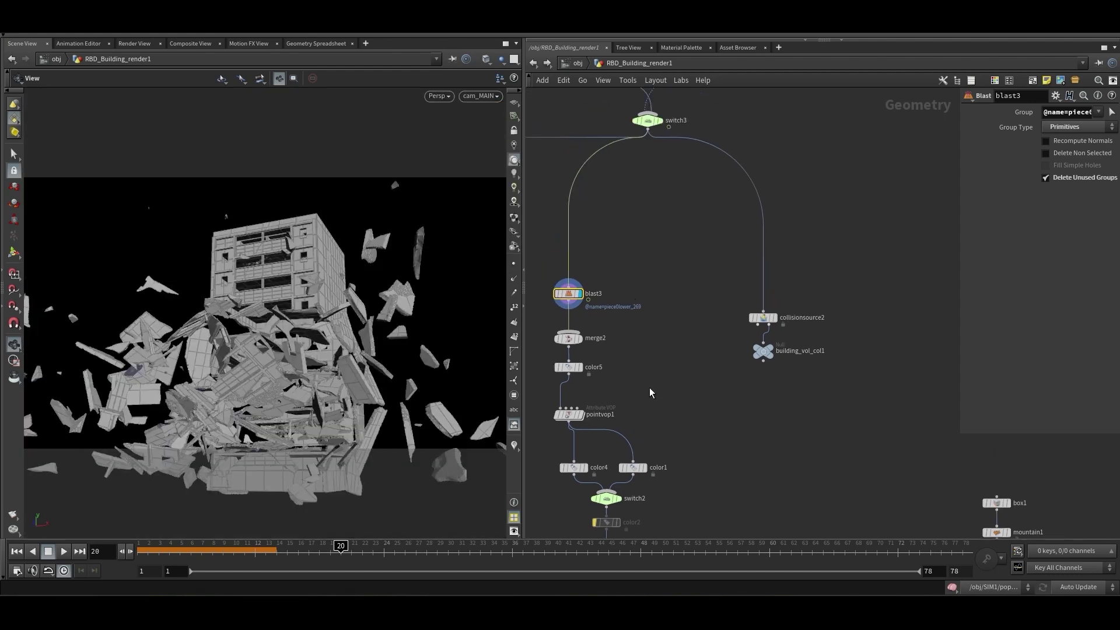
scroll(650, 390, down, 2)
middle_drag(648, 389, 618, 264)
scroll(626, 253, up, 2)
middle_drag(626, 253, 635, 292)
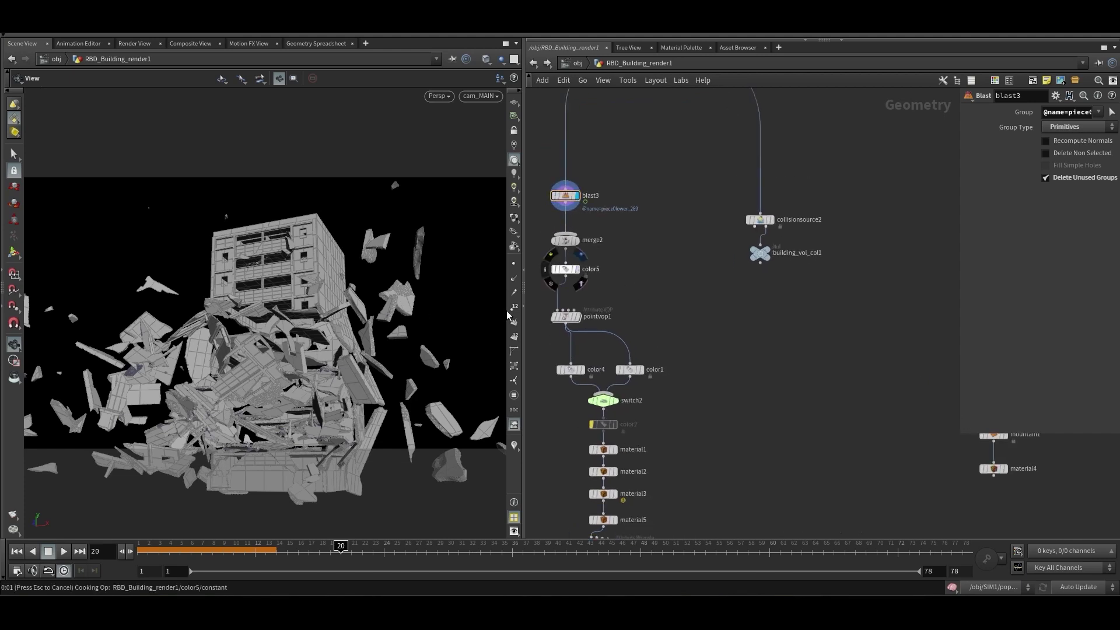
click(565, 270)
scroll(630, 262, down, 3)
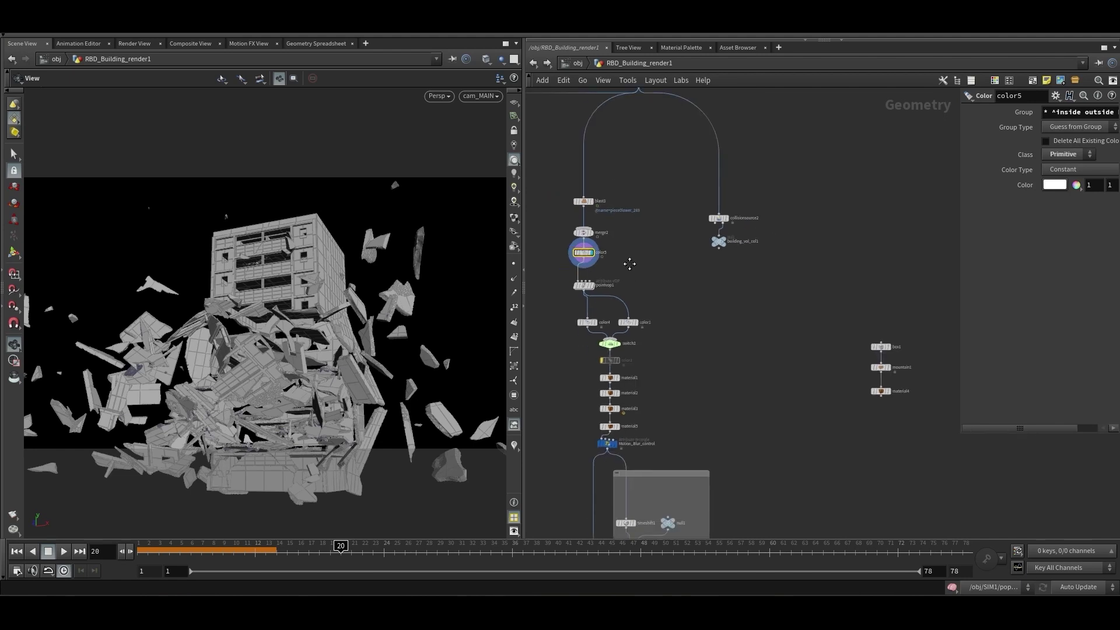
drag(960, 240, 849, 240)
scroll(647, 289, up, 5)
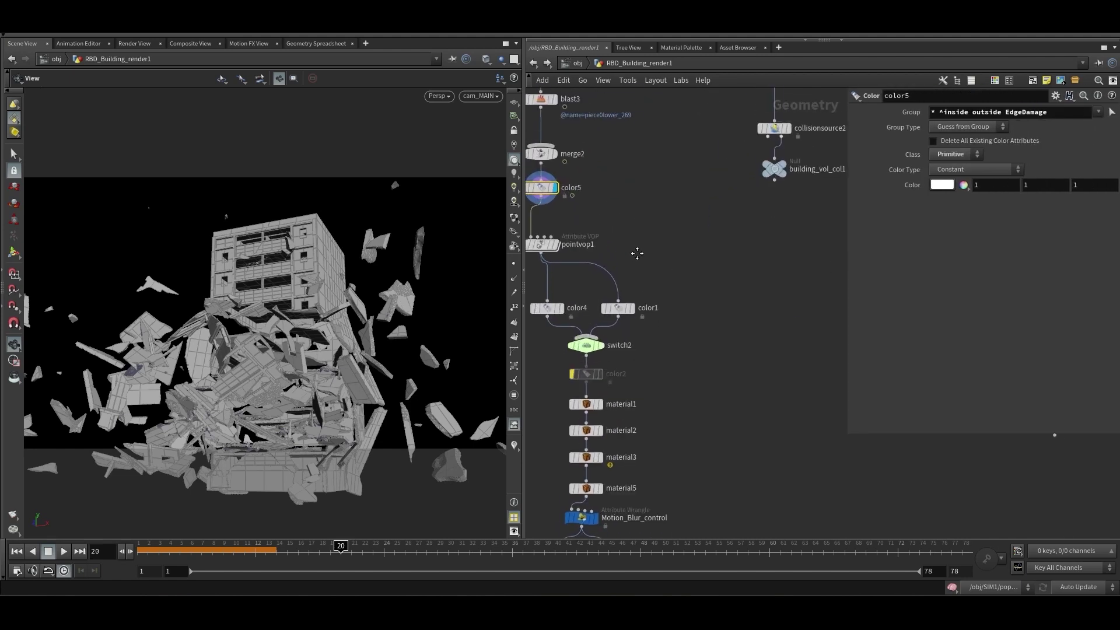
Display pointvop1 and review its noise parameters and the color and material nodes that follow it
mouse_move(626, 247)
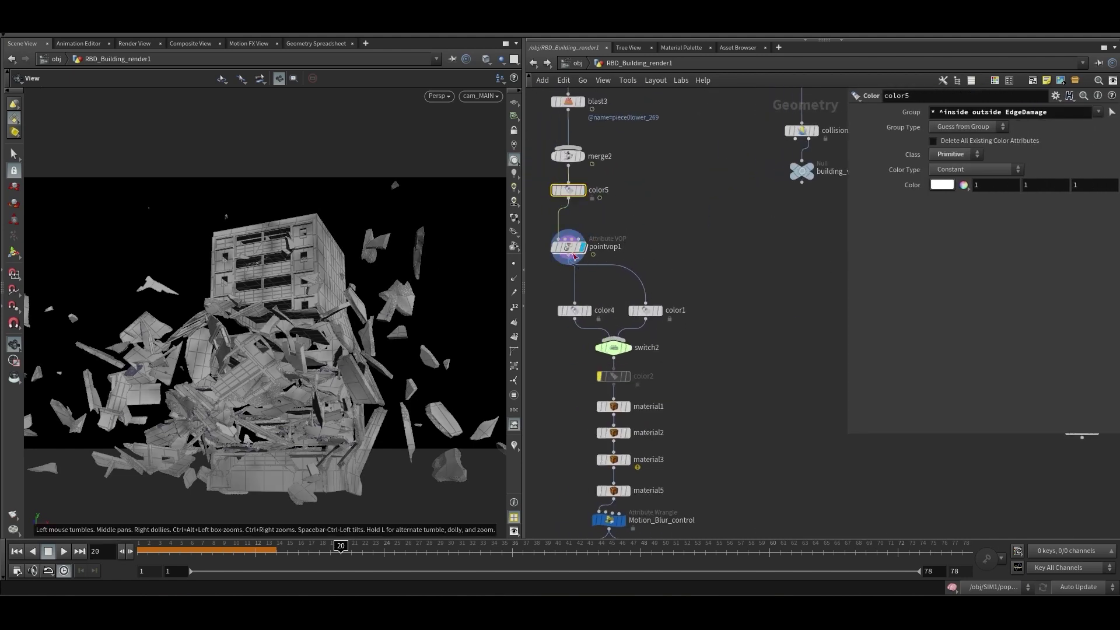
click(571, 247)
scroll(648, 271, down, 2)
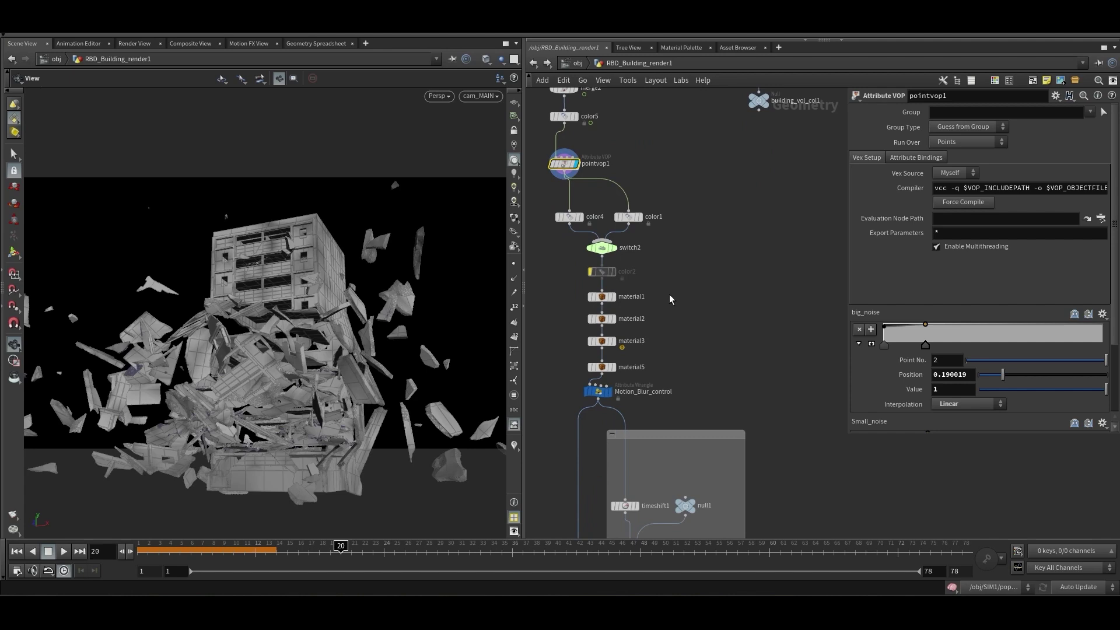
scroll(668, 286, down, 2)
scroll(615, 198, up, 2)
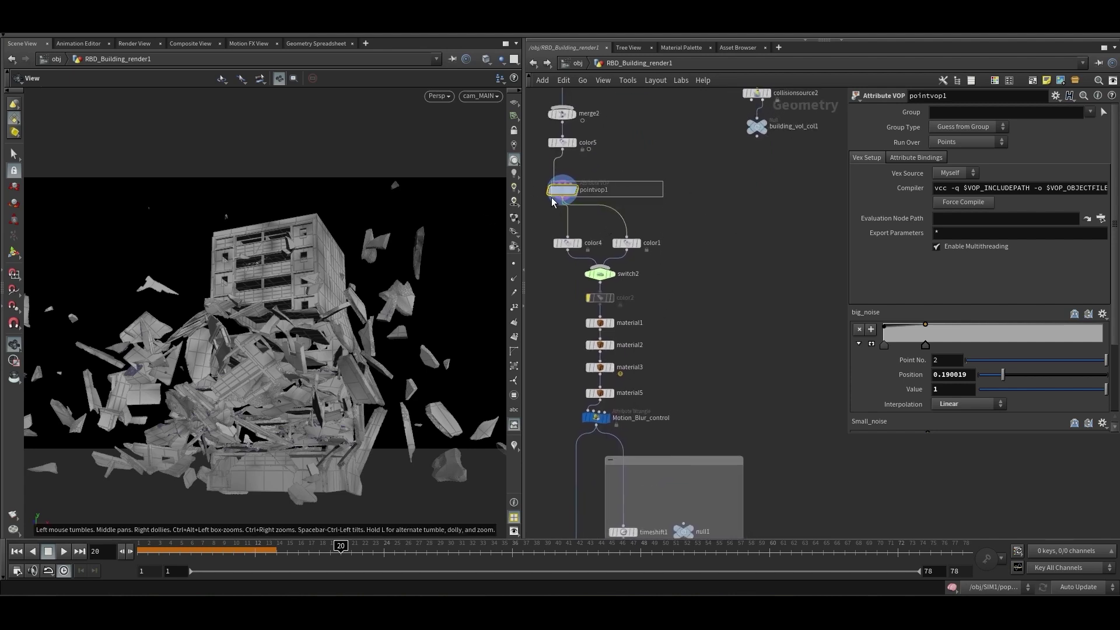
middle_drag(700, 358, 674, 310)
scroll(674, 310, down, 1)
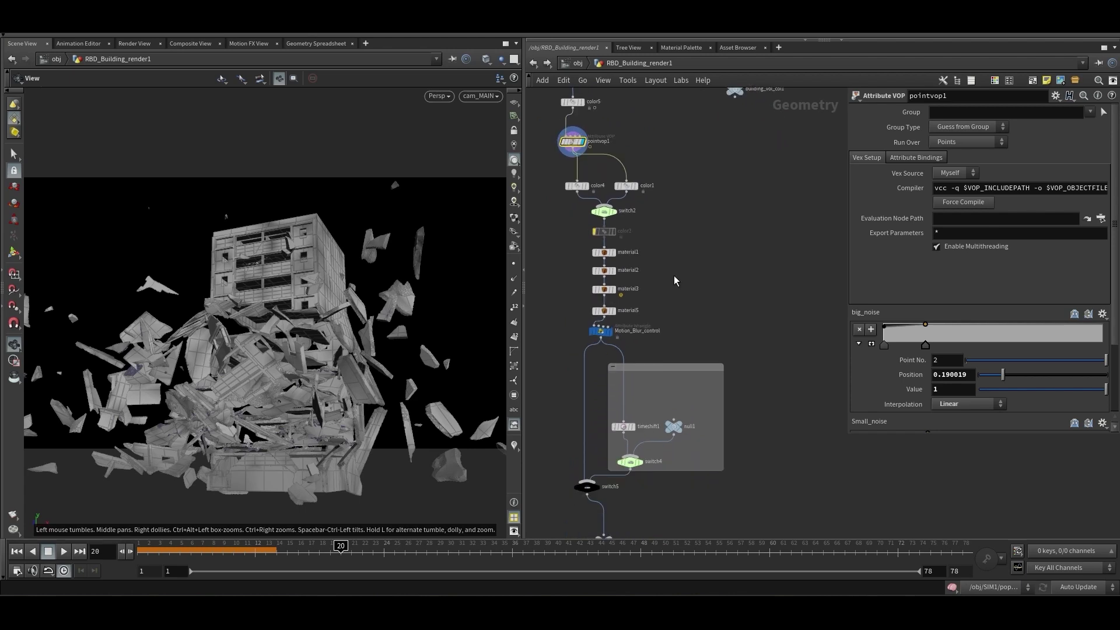
Select the chain of material nodes, then the Motion_Blur_control wrangle to review its velocity expression and Amount setting
drag(662, 249, 578, 318)
middle_drag(646, 332, 634, 282)
click(660, 282)
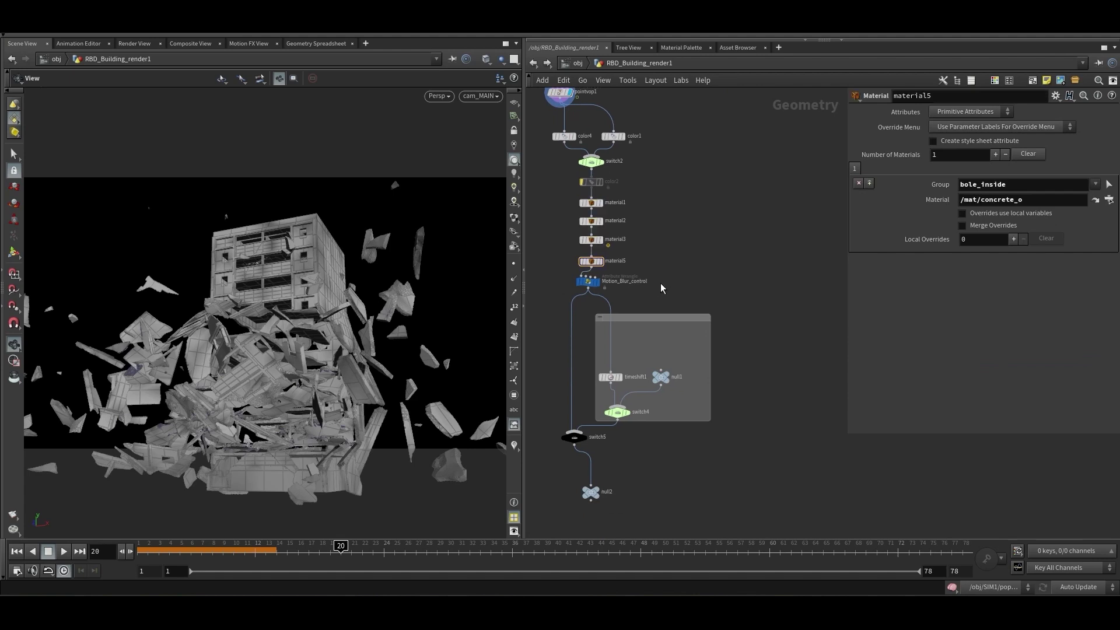
drag(664, 275, 595, 293)
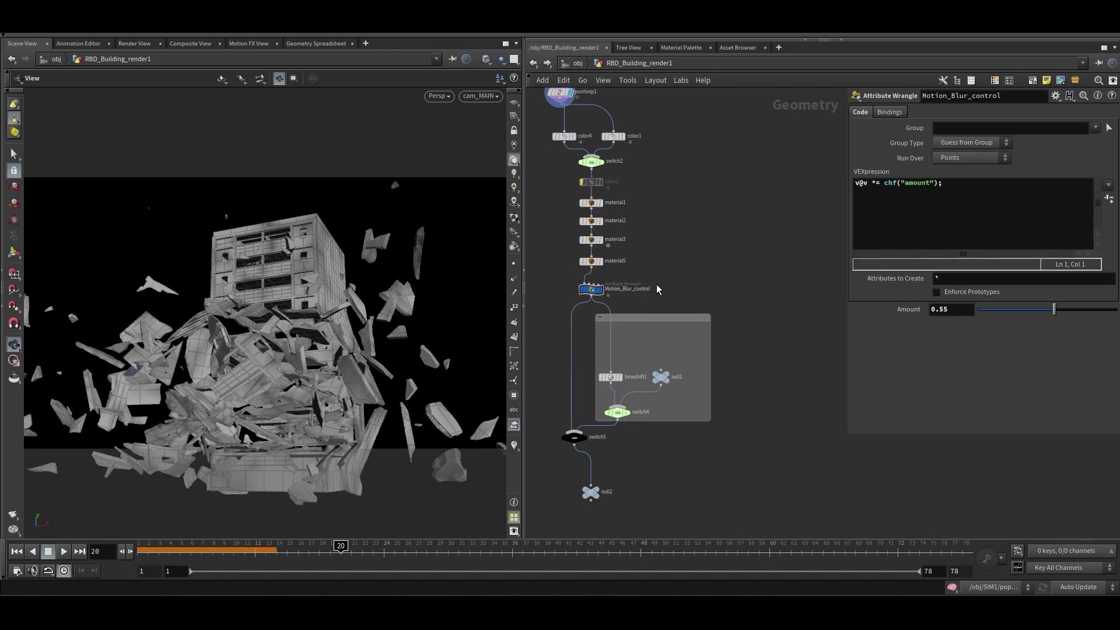
Bypass the Motion_Blur_control wrangle and examine the boxed timeshift1, null1 and switch4 nodes below it
click(689, 285)
click(587, 288)
key(q)
middle_drag(585, 336, 601, 245)
drag(676, 222, 677, 253)
drag(760, 247, 574, 417)
click(585, 442)
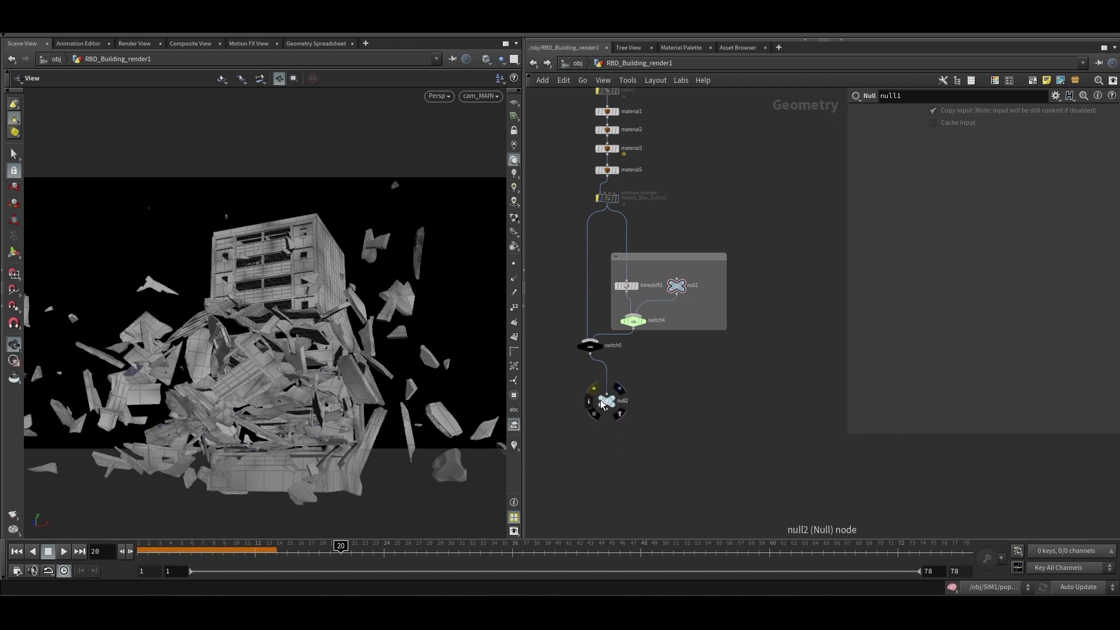
Set null2 as the displayed output of the building render network and select it
mouse_move(620, 390)
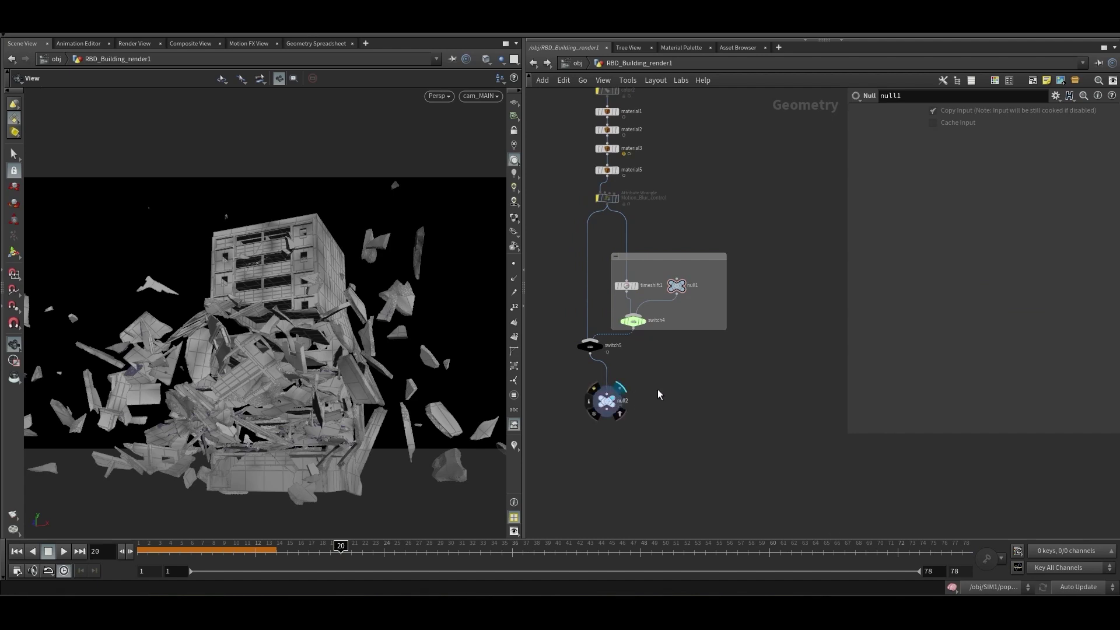
click(620, 390)
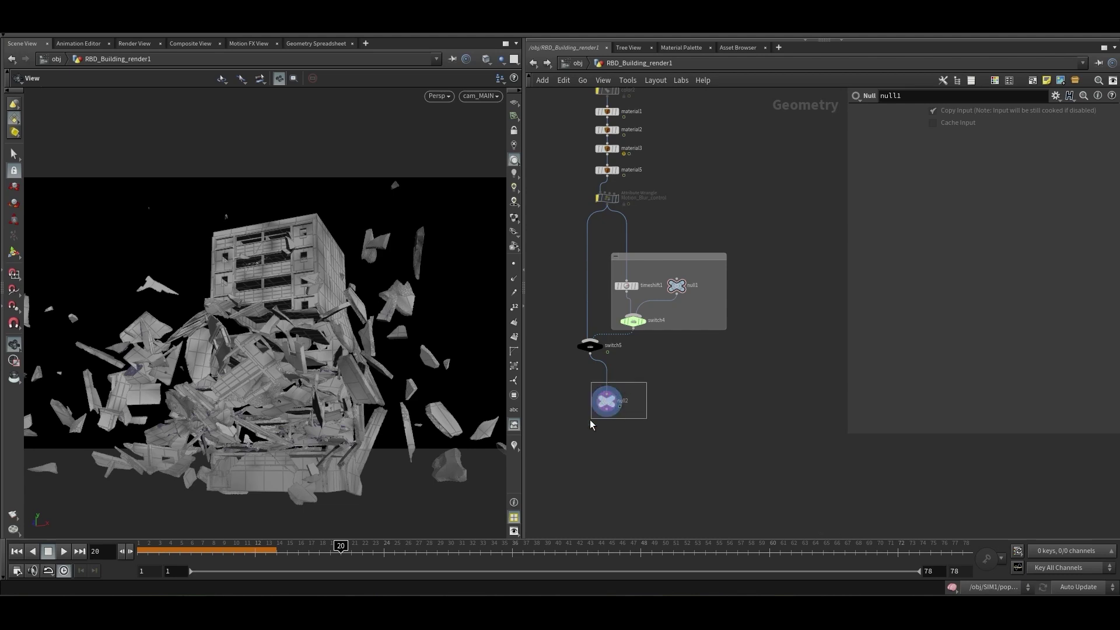
scroll(628, 363, down, 6)
middle_drag(674, 432, 693, 413)
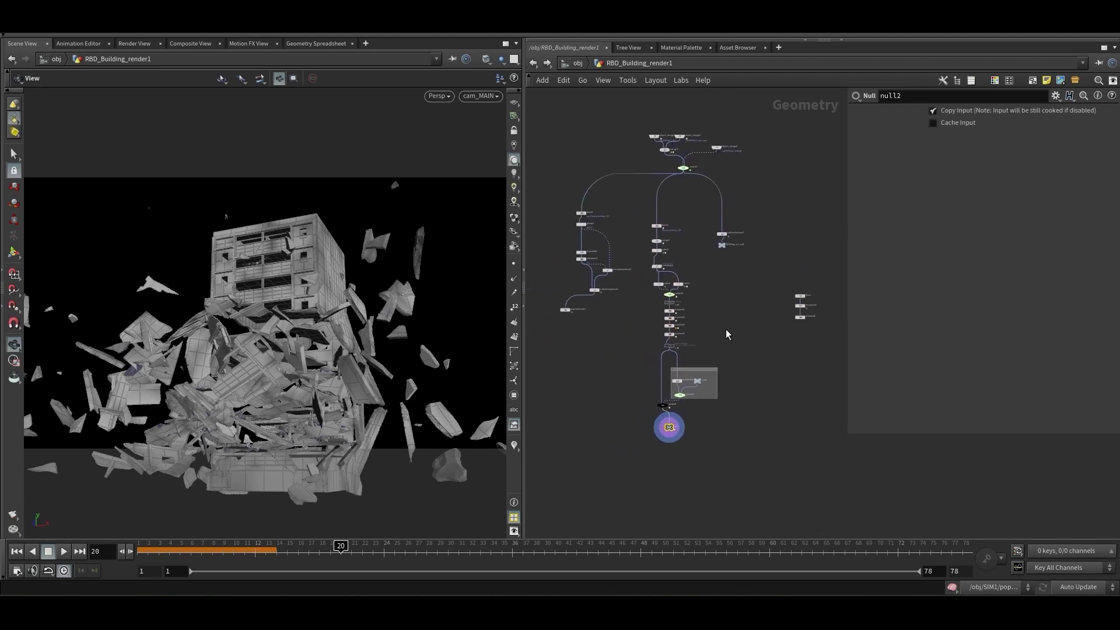
Return to the object level and preview RBD_Building_render1 by turning its display on and off again
click(536, 64)
middle_drag(642, 300, 629, 243)
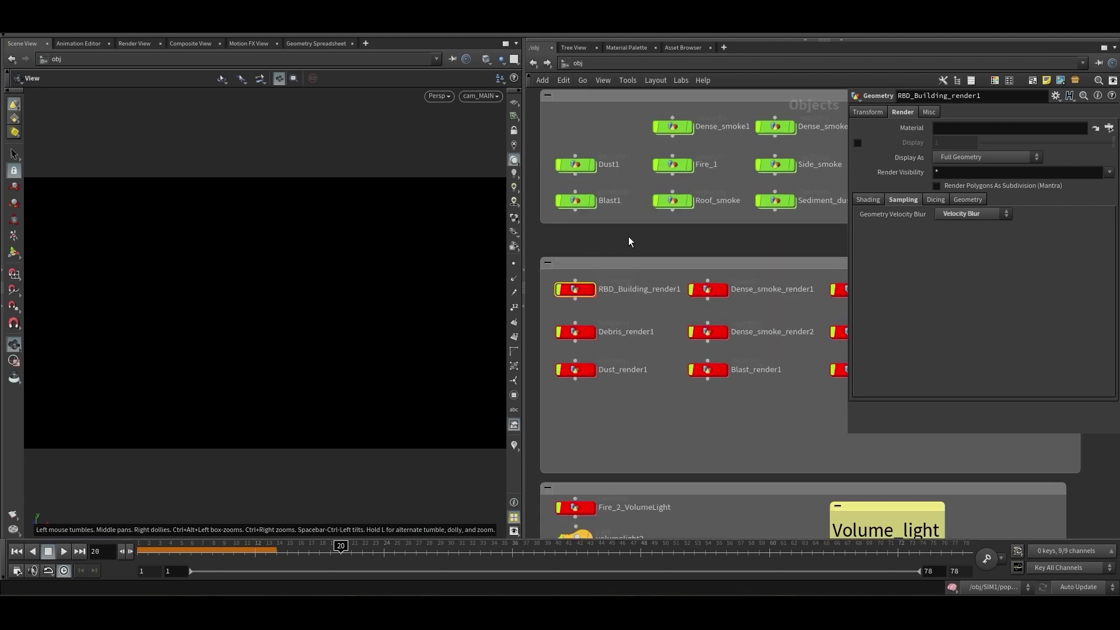
click(592, 290)
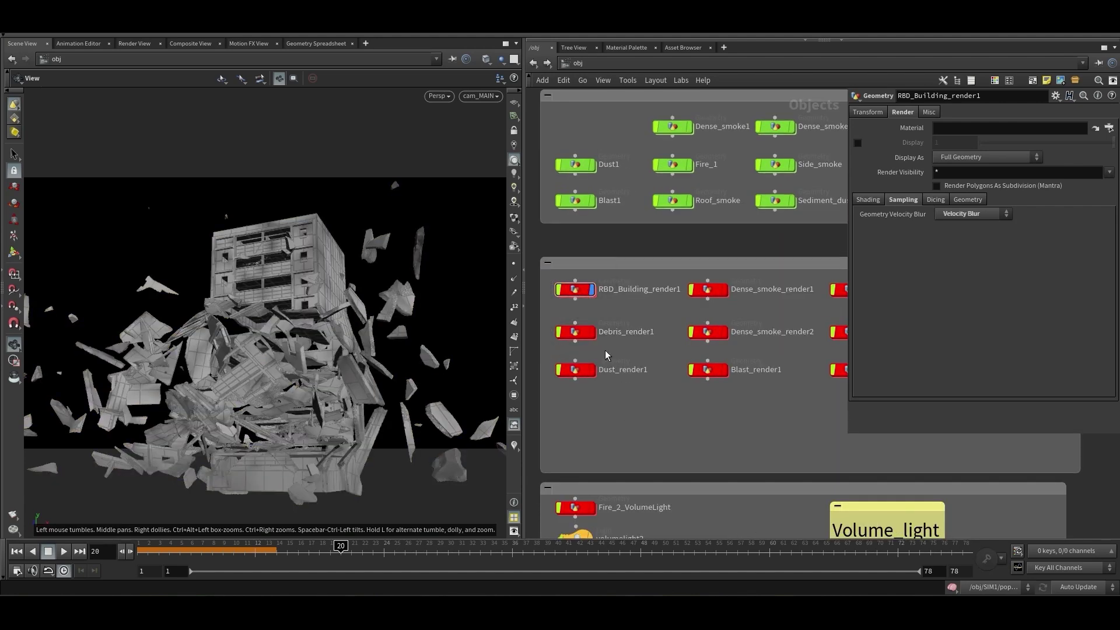
mouse_move(571, 337)
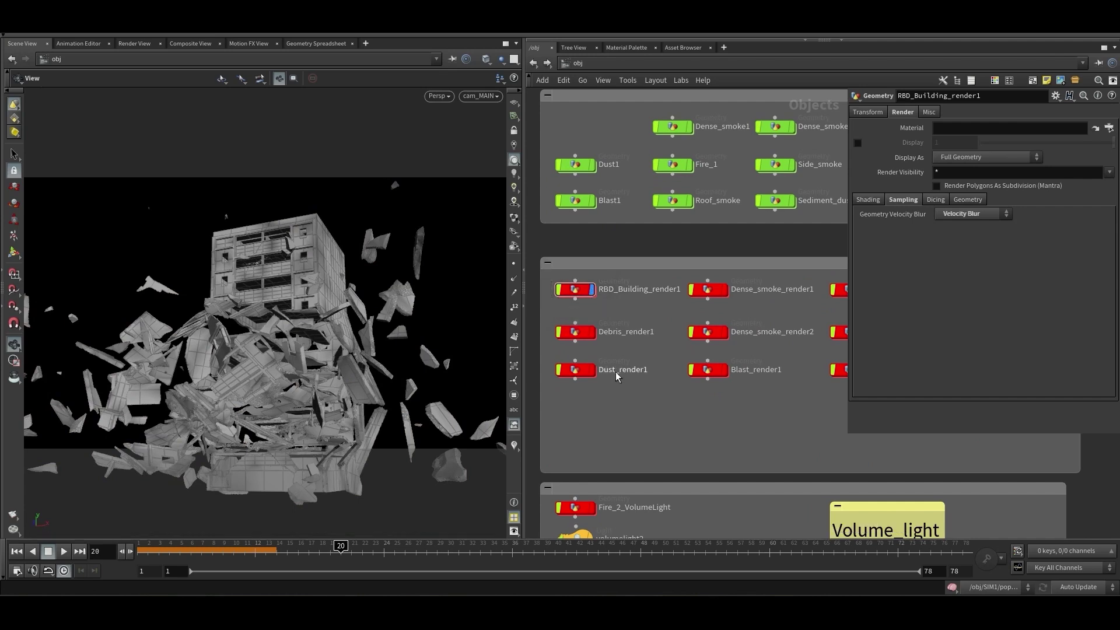
click(593, 290)
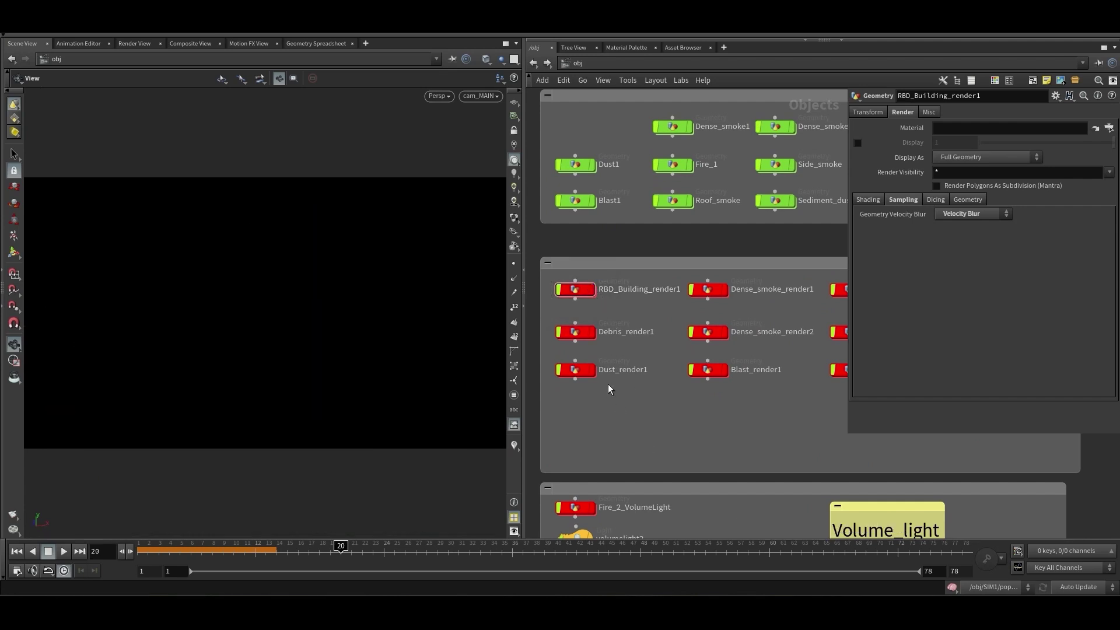
Open the Debris_render1 network and enlarge the network area to fit its row of object merges
double_click(577, 333)
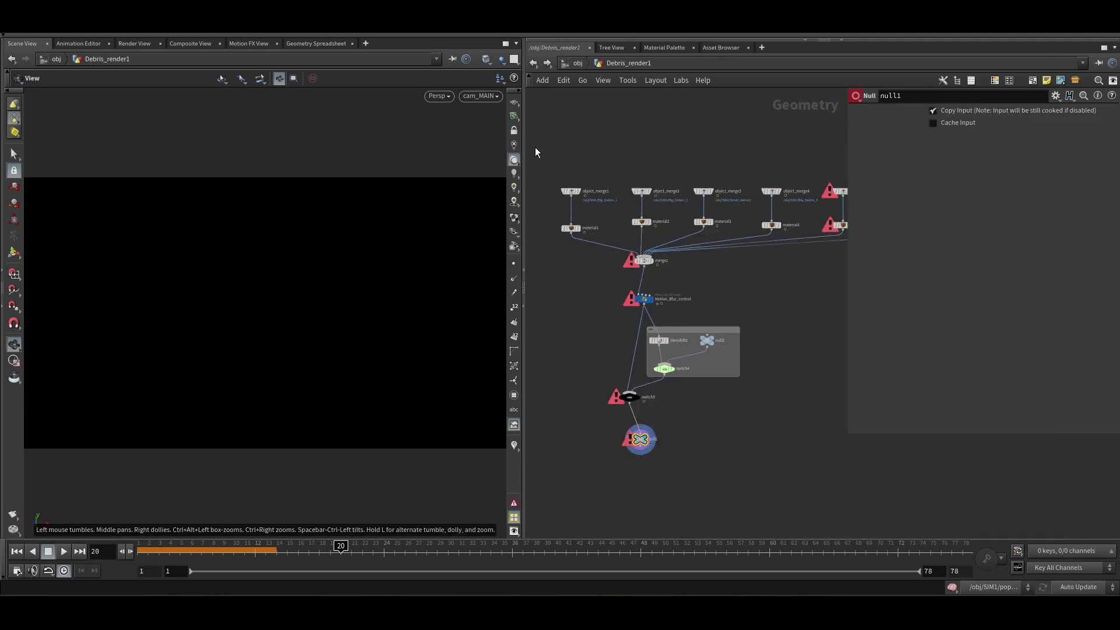
drag(523, 150, 389, 150)
middle_drag(687, 293, 622, 334)
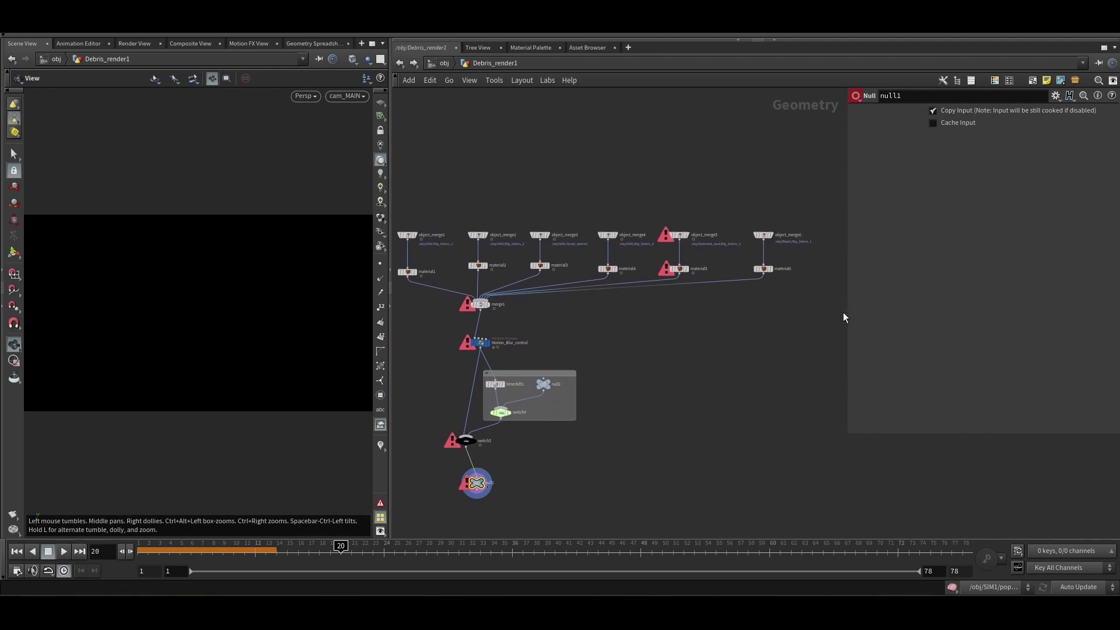
drag(847, 315, 901, 315)
scroll(470, 252, up, 5)
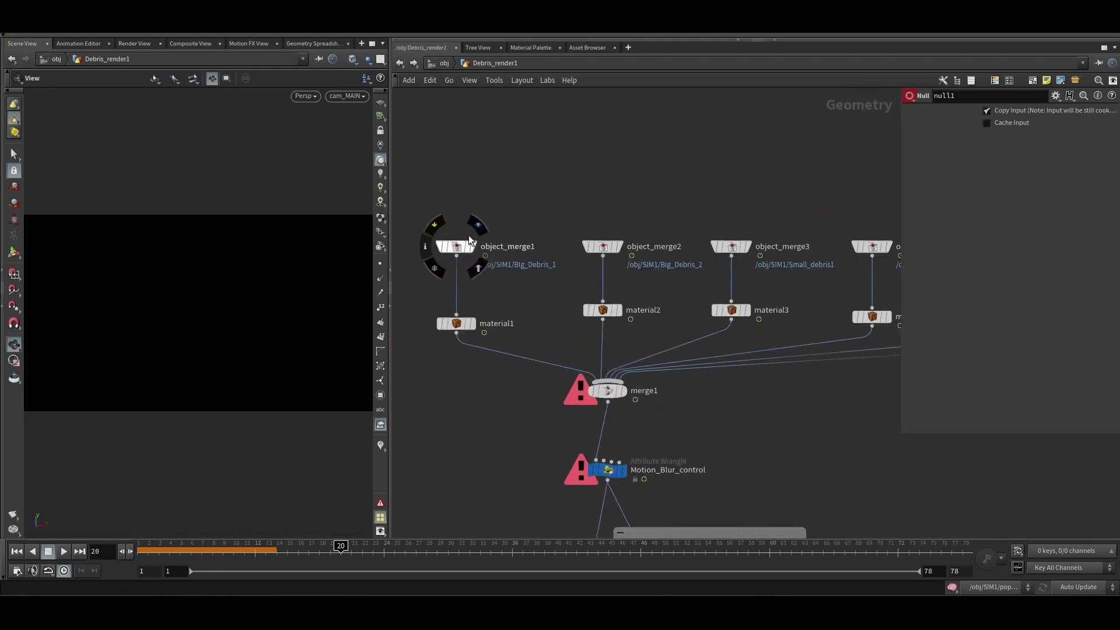
Display object_merge1, object_merge2 and object_merge3 in turn to inspect the debris each one brings in
click(478, 224)
click(456, 246)
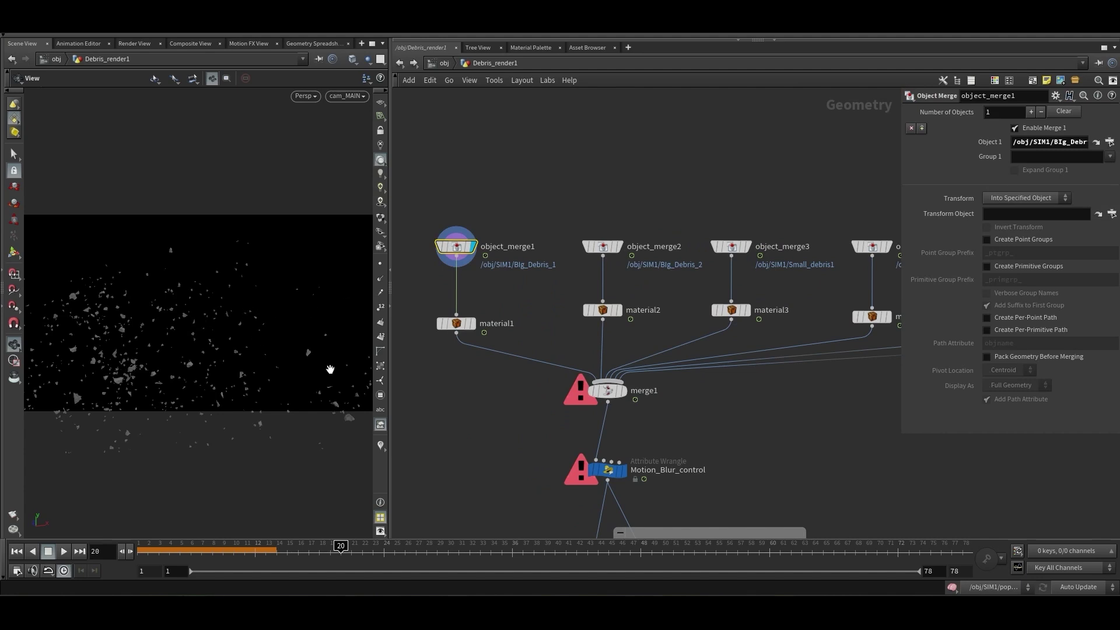
click(620, 246)
click(652, 247)
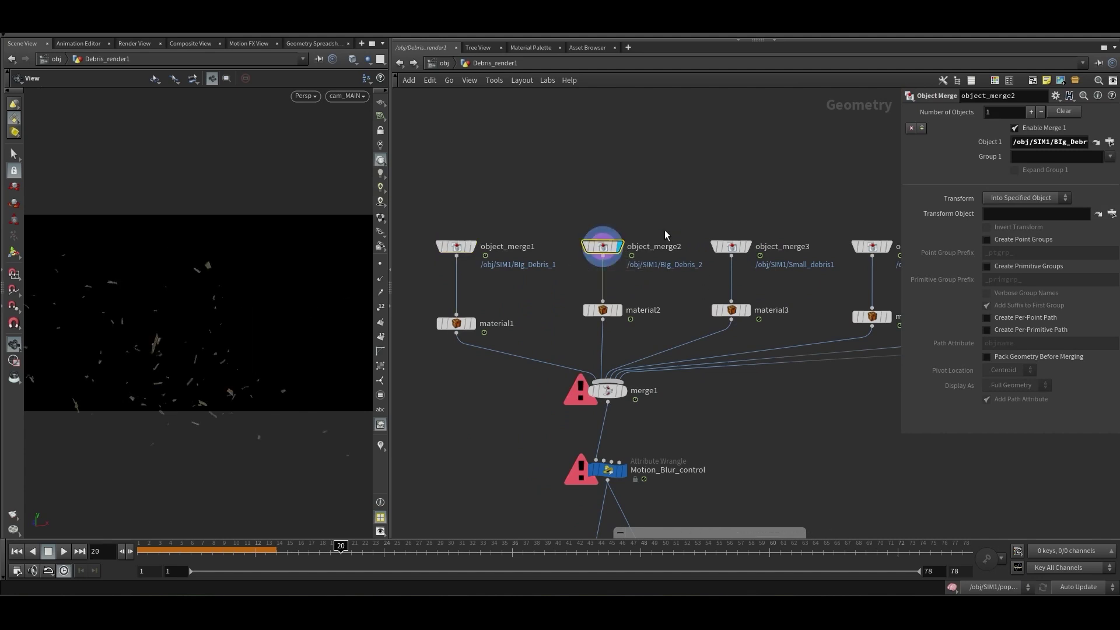
scroll(610, 216, down, 3)
scroll(610, 221, up, 3)
click(620, 249)
click(592, 252)
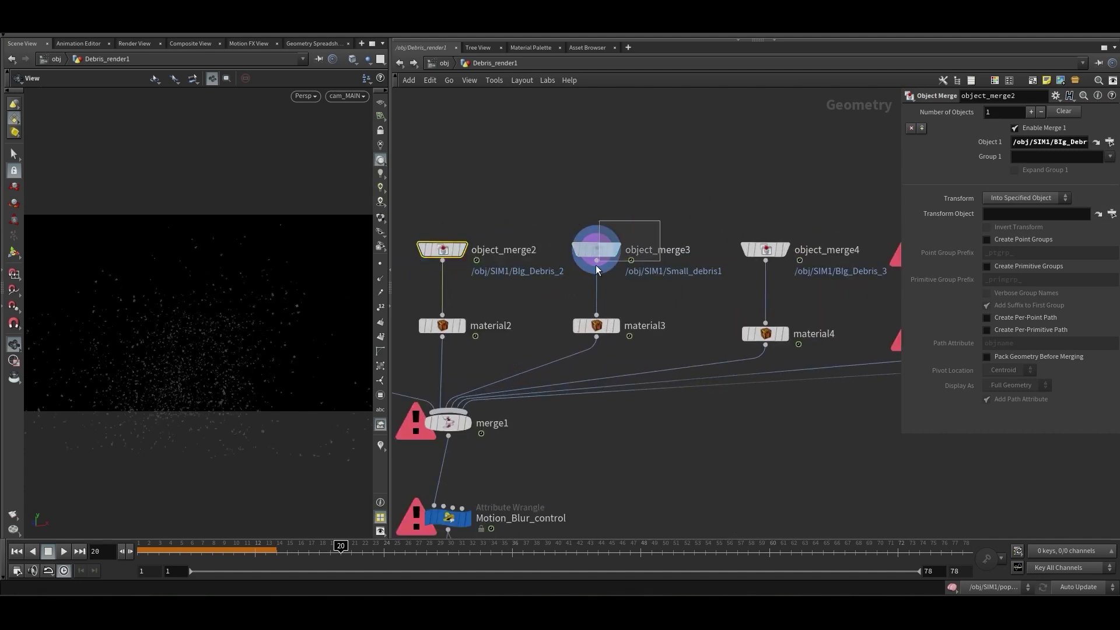
Display object_merge4 to inspect its debris and source settings, and switch the display to object_merge6
middle_drag(669, 278, 588, 285)
scroll(588, 284, up, 2)
middle_drag(644, 247, 618, 235)
click(618, 237)
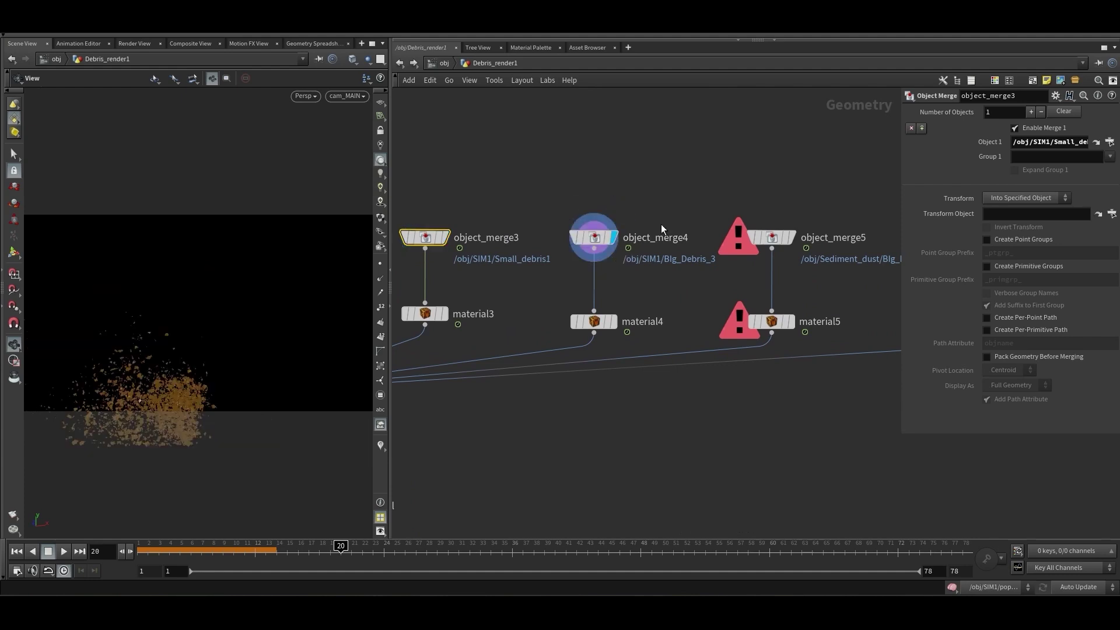
click(599, 241)
middle_drag(648, 279, 555, 184)
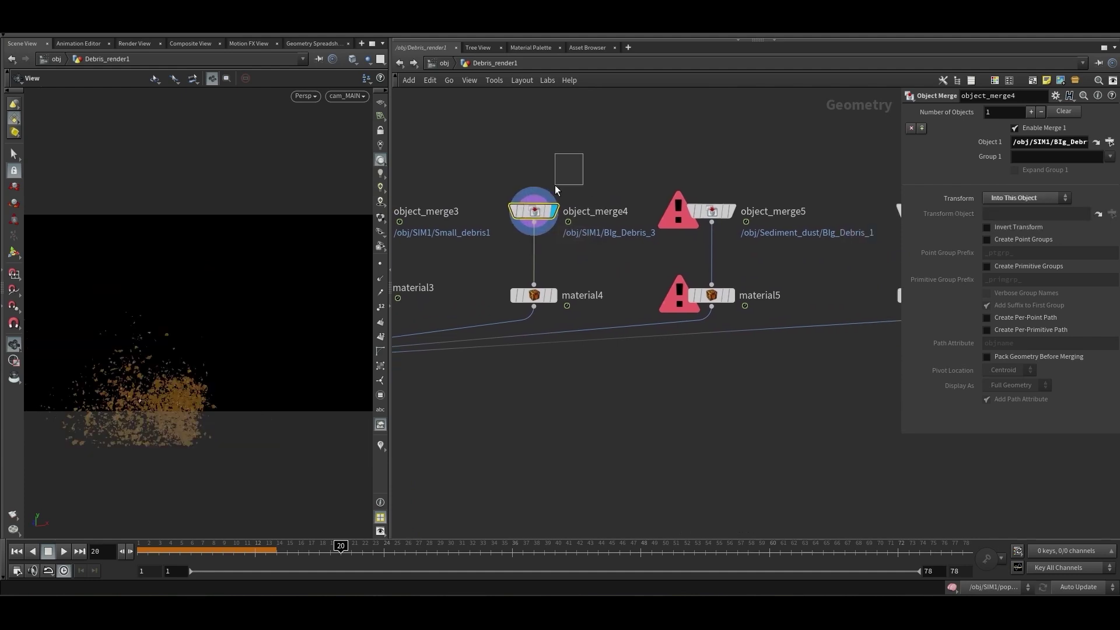
scroll(607, 261, down, 3)
scroll(547, 277, up, 3)
click(831, 233)
key(h)
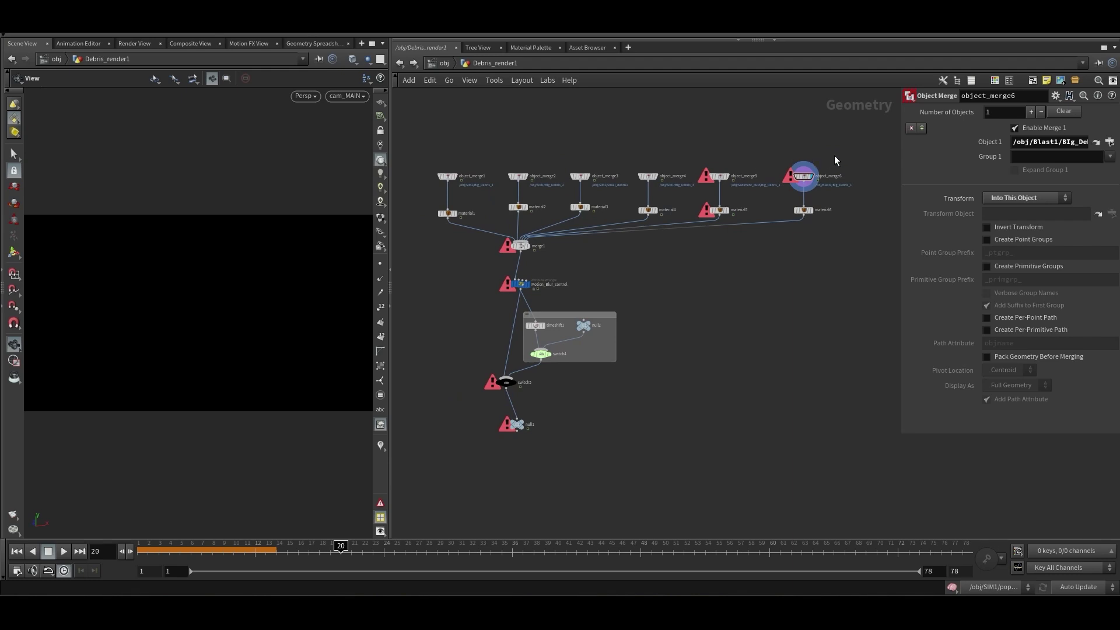
Select object_merge5 and object_merge6 to review their Sediment_dust and Blast1 debris source paths
scroll(730, 187, up, 3)
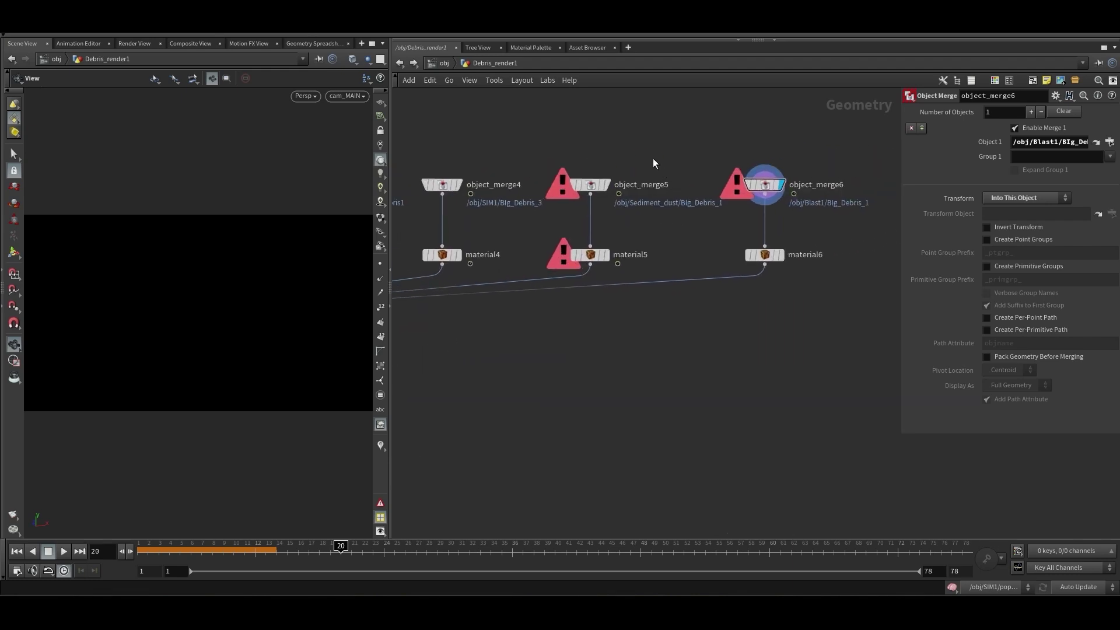
drag(649, 155, 591, 209)
middle_drag(675, 211, 660, 229)
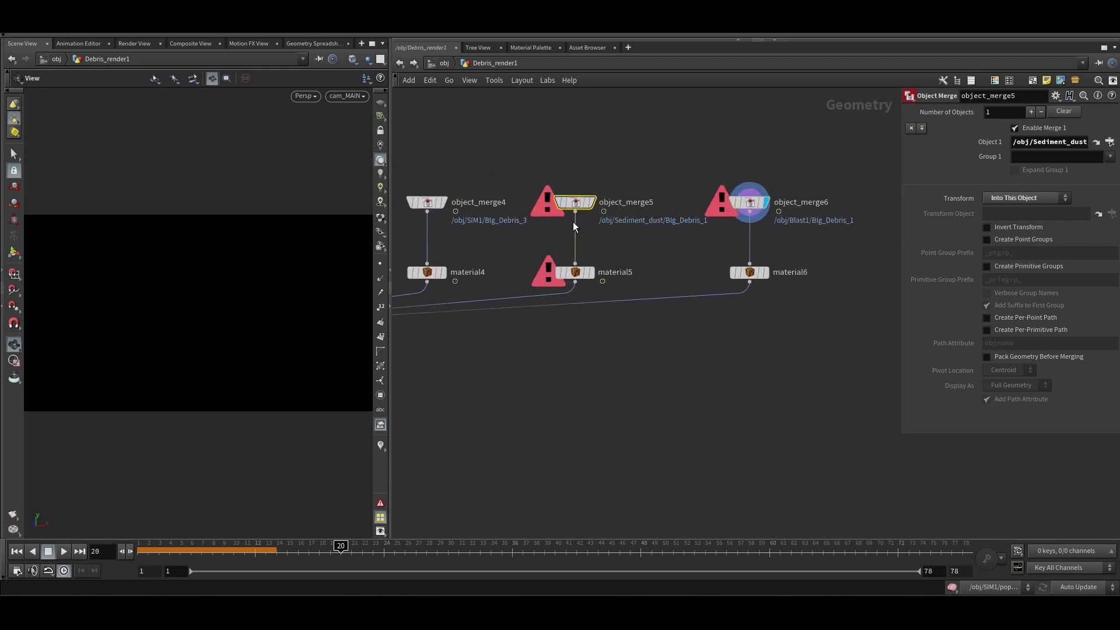
drag(637, 155, 547, 256)
scroll(594, 390, down, 2)
drag(634, 199, 538, 251)
drag(814, 196, 707, 257)
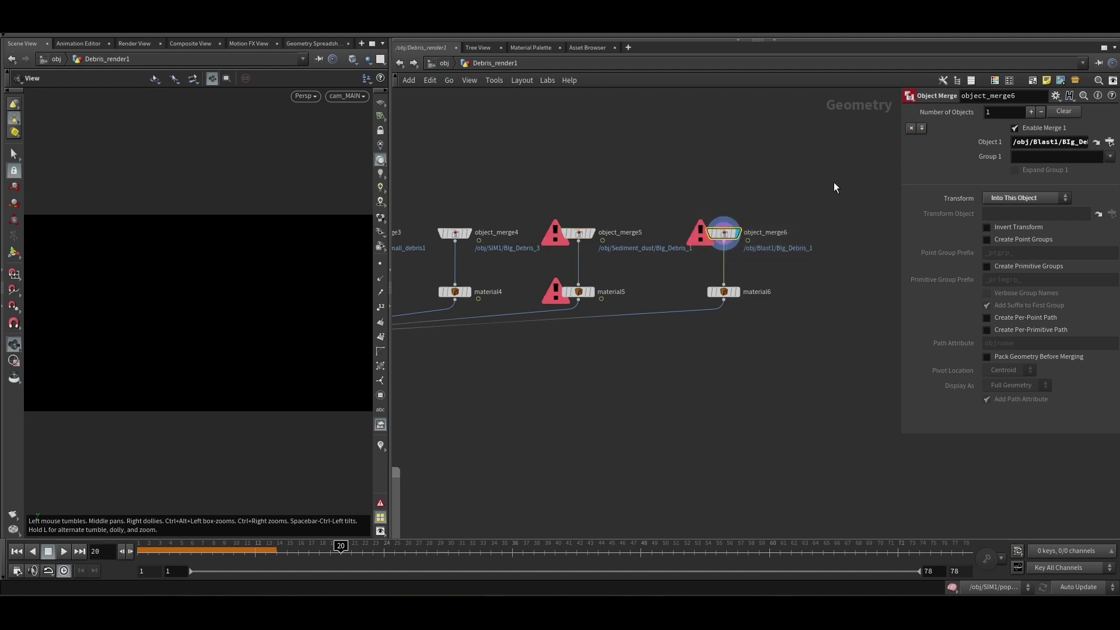
drag(852, 193, 691, 263)
scroll(656, 325, up, 2)
middle_drag(655, 326, 743, 268)
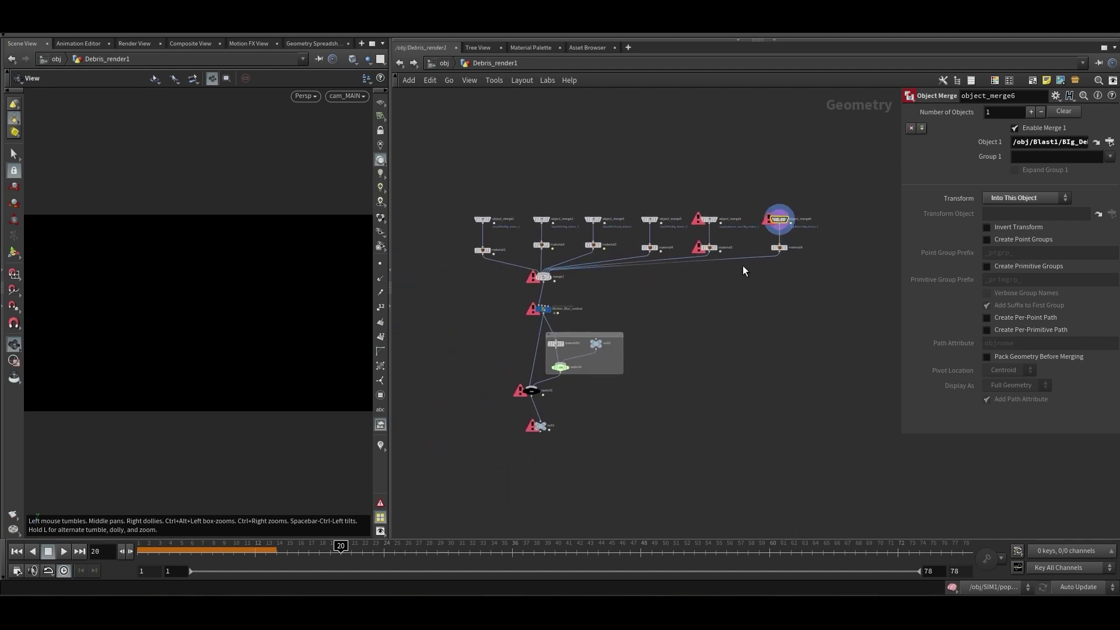
Select object_merge5, object_merge6, material5 and material6 and bypass all four nodes
drag(840, 179, 675, 279)
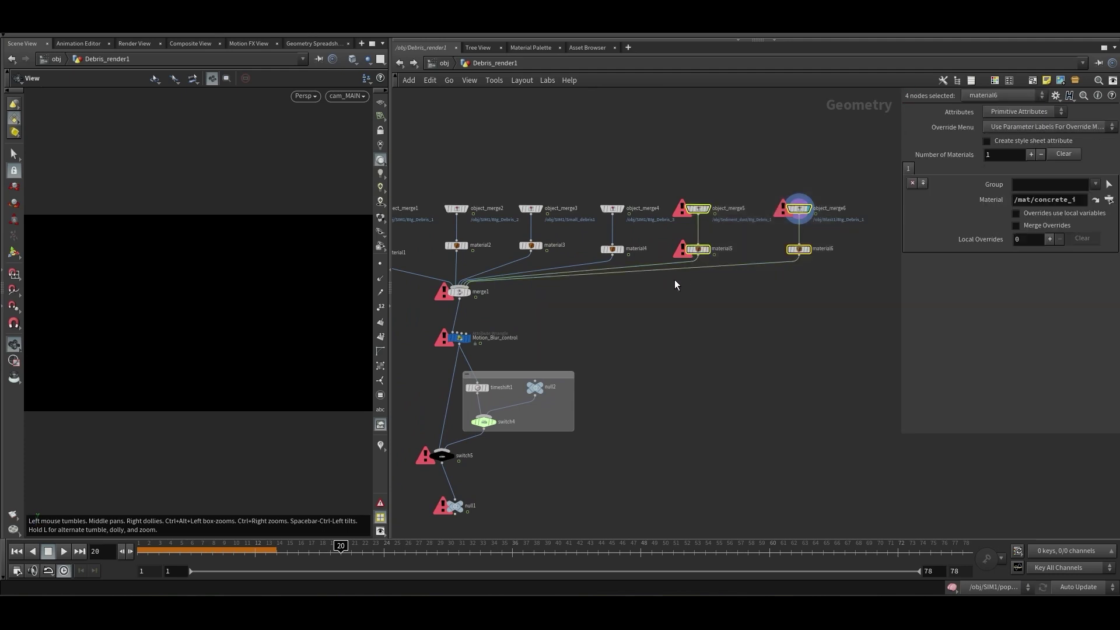
scroll(698, 275, down, 2)
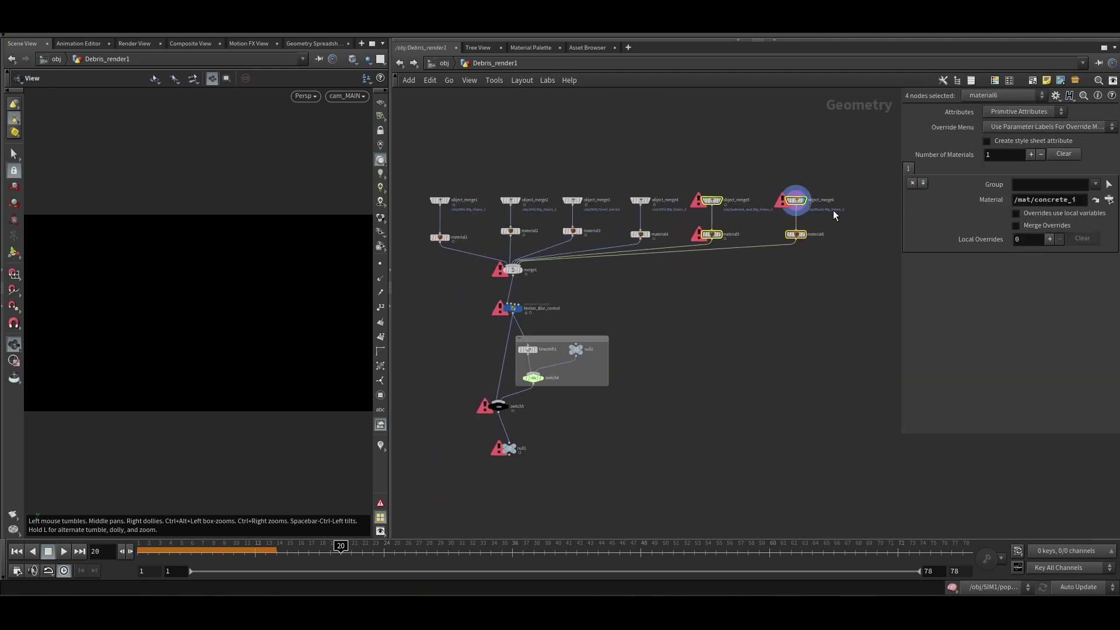
middle_drag(698, 268, 700, 259)
click(695, 221)
scroll(604, 302, up, 3)
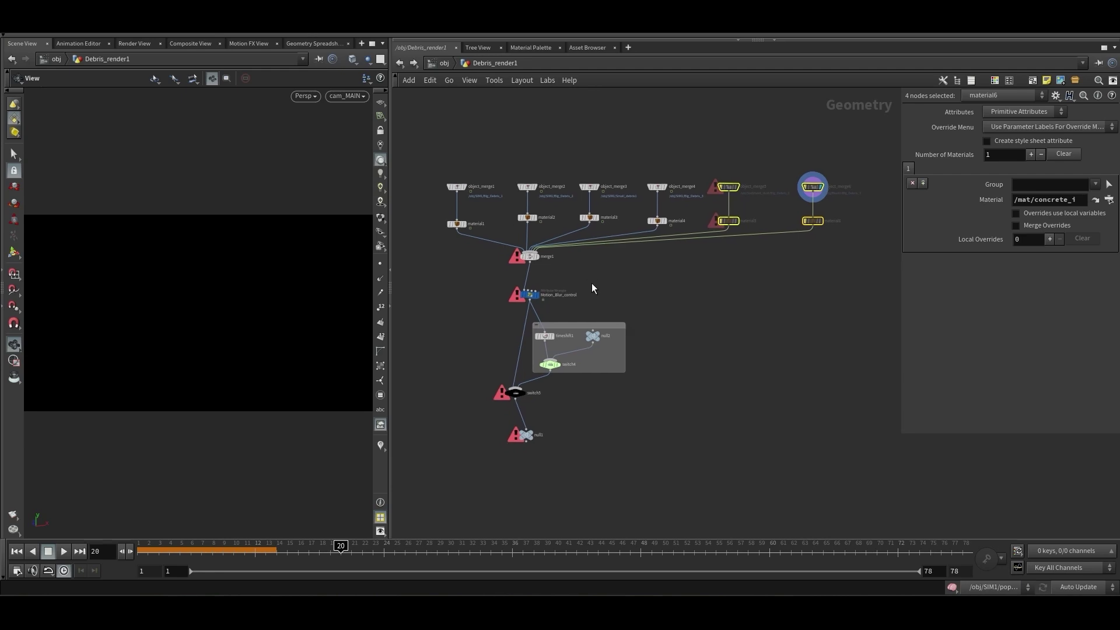
click(583, 268)
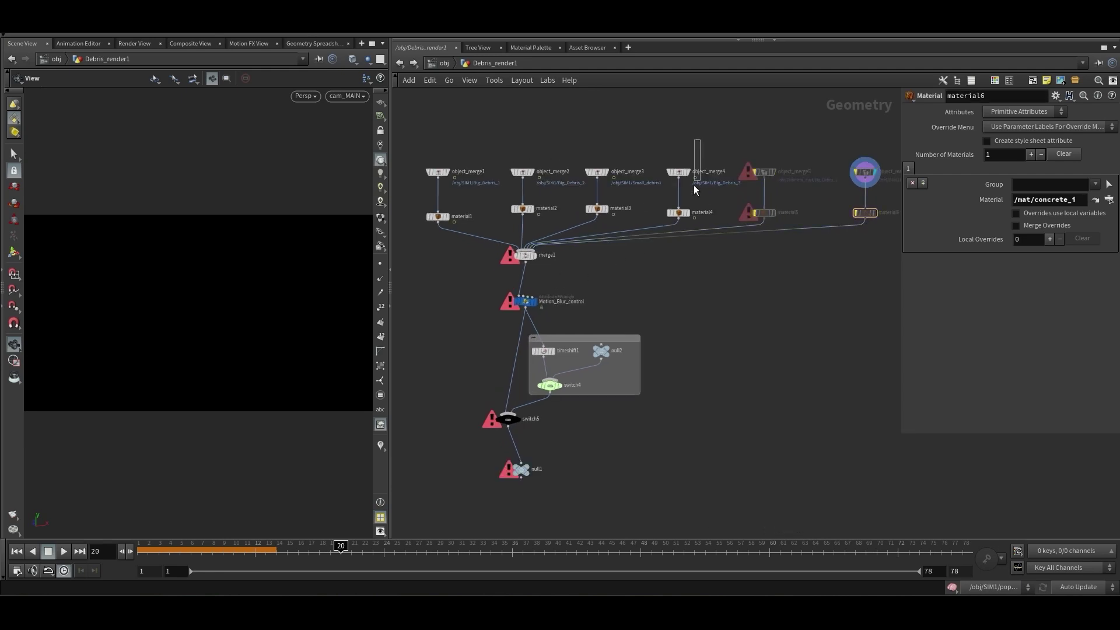
Review the material nodes, display merge1 and enlarge the viewport to inspect the combined debris
drag(694, 184, 441, 239)
click(565, 270)
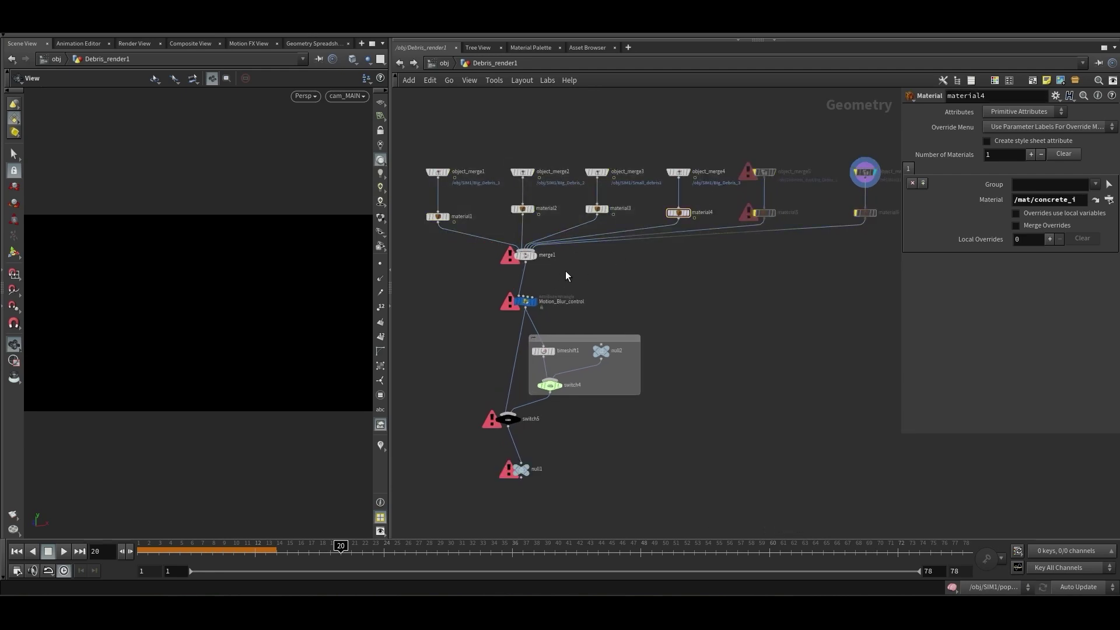
click(536, 255)
click(515, 257)
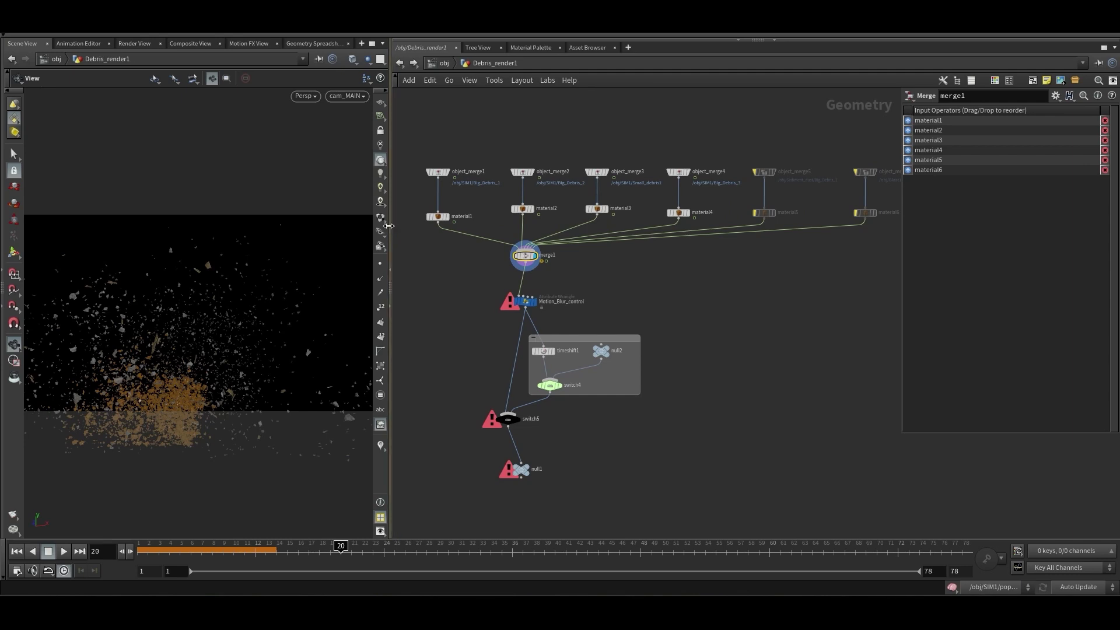
drag(389, 226, 494, 228)
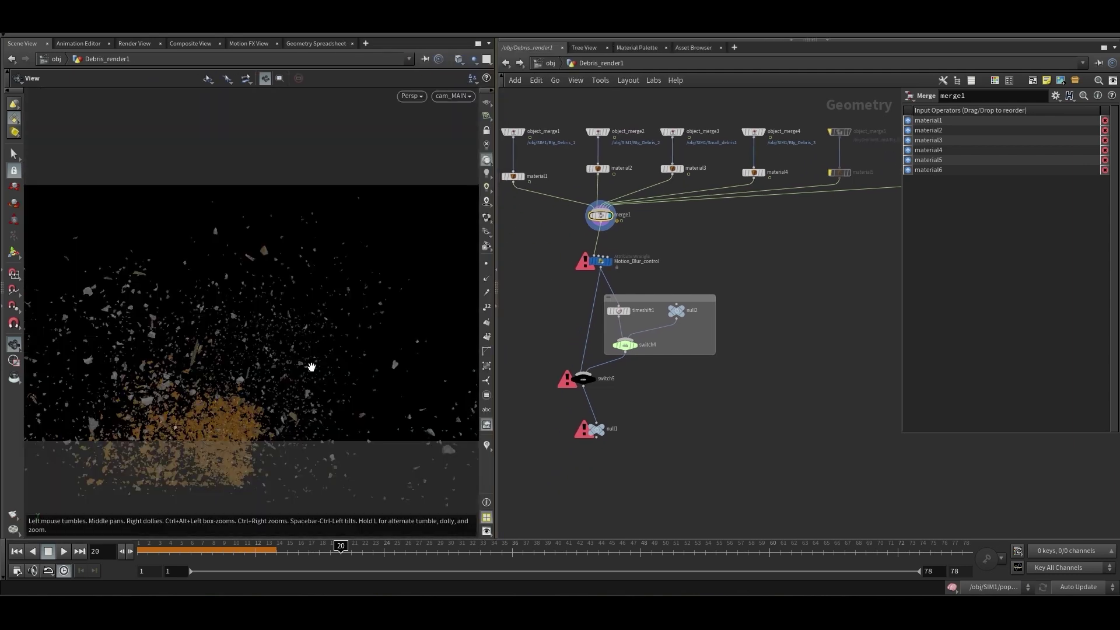
Bypass the debris network's Motion_Blur_control wrangle and set null1 as the displayed output
middle_drag(662, 246, 662, 244)
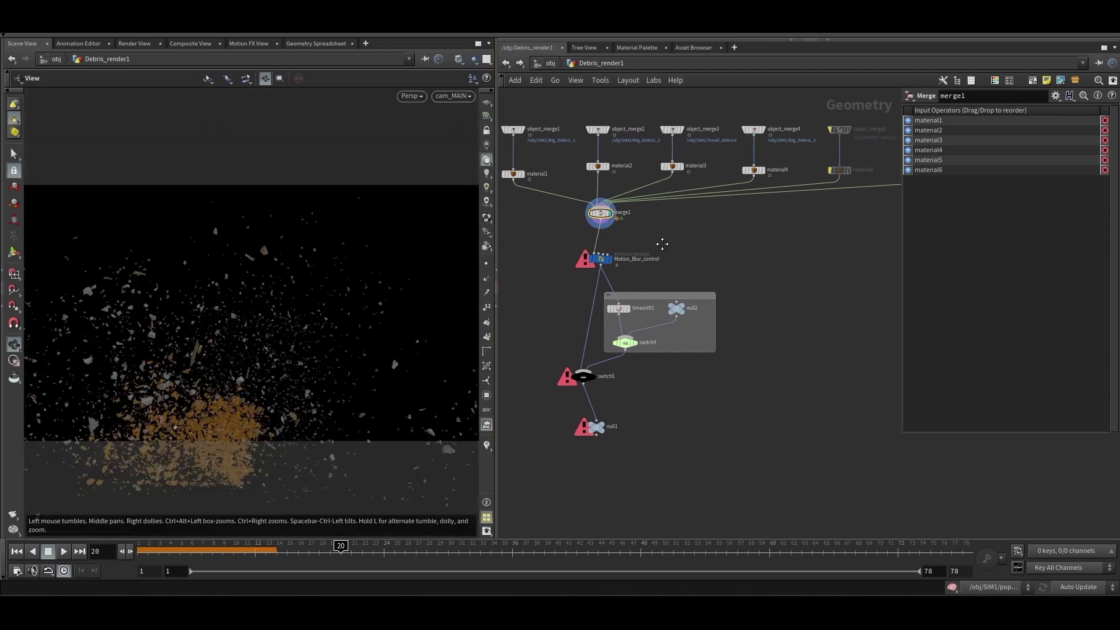
scroll(641, 267, up, 2)
click(587, 250)
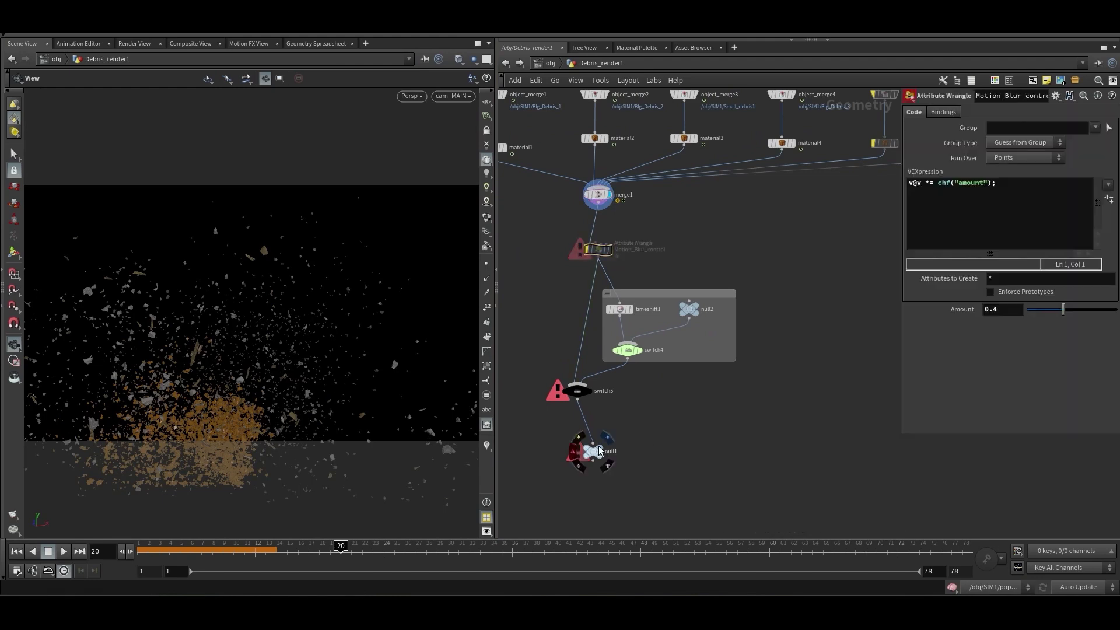
click(599, 446)
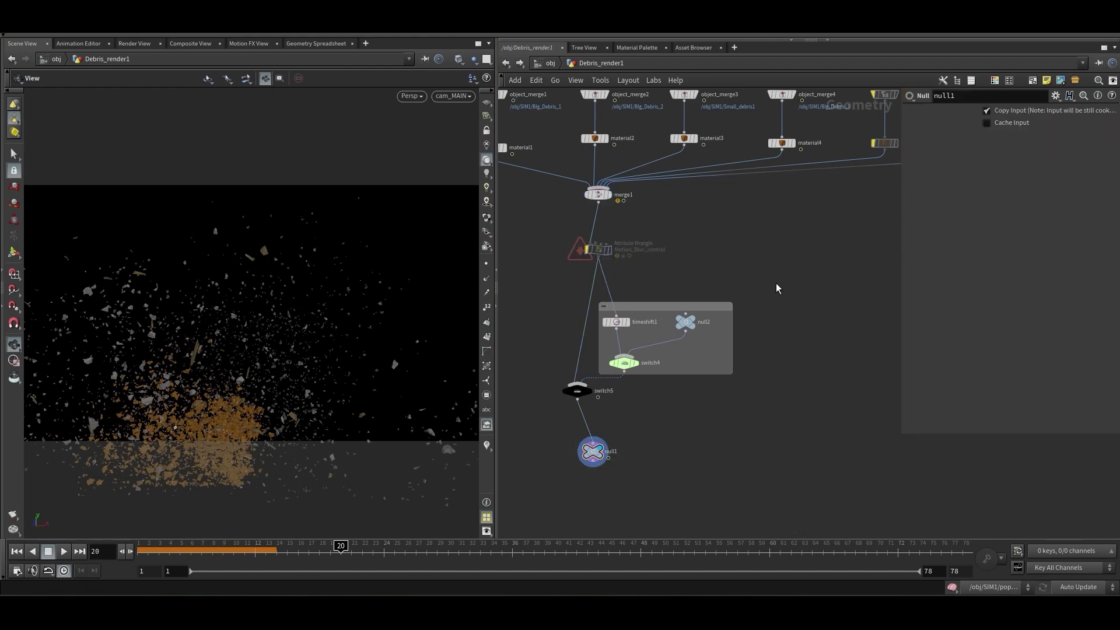
drag(772, 285, 666, 402)
key(h)
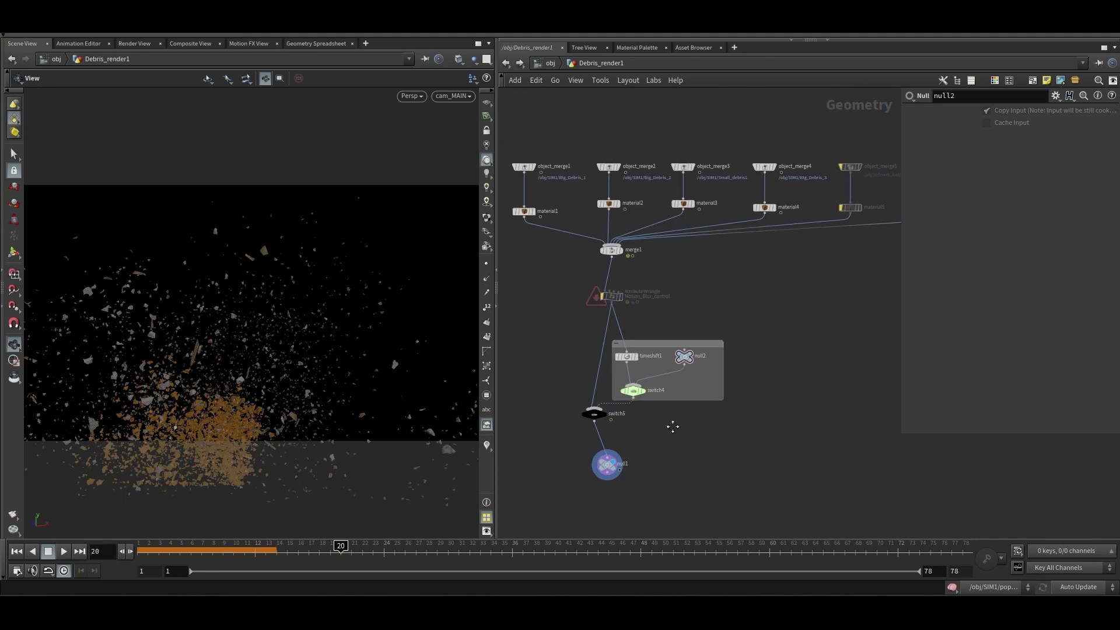
Return to the object level, preview Debris_render1 together with RBD_Building_render1, and hide the debris again
click(507, 64)
click(577, 332)
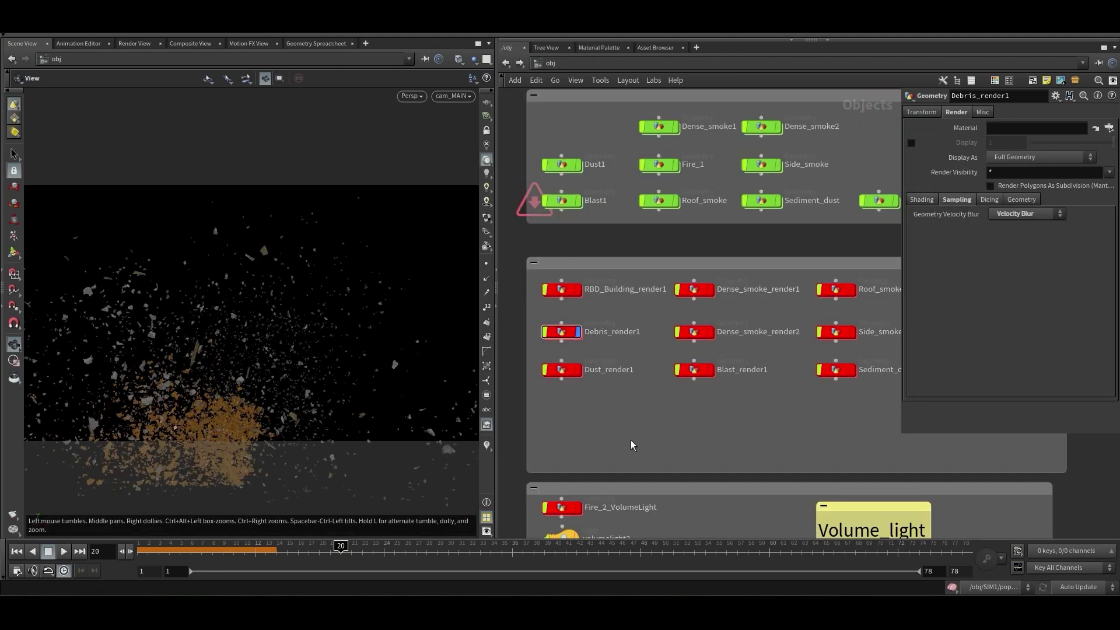
click(577, 290)
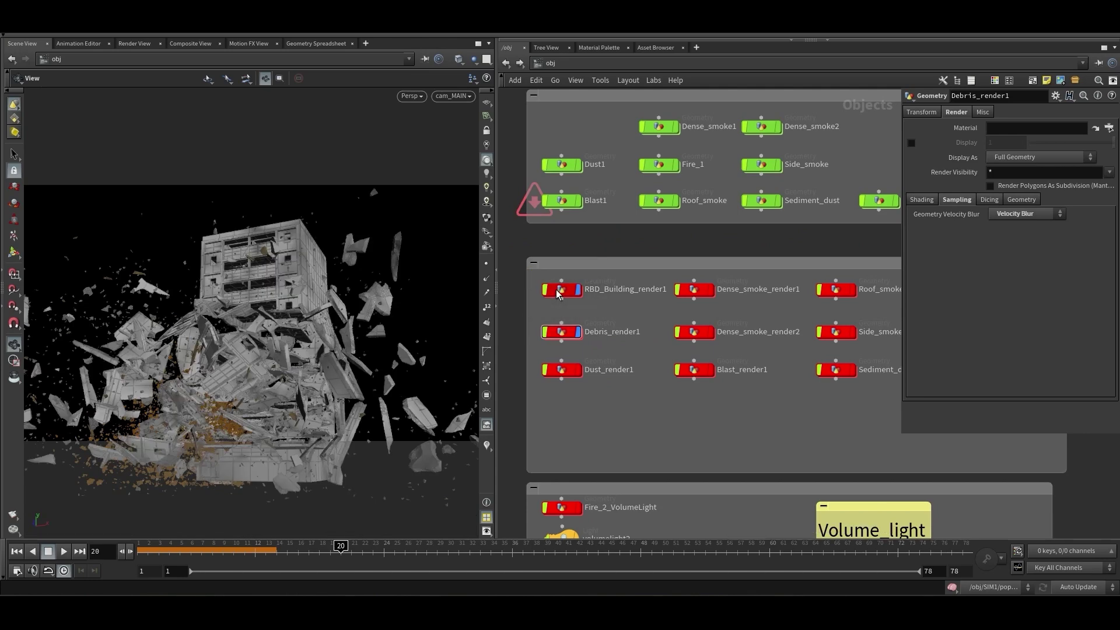
click(578, 332)
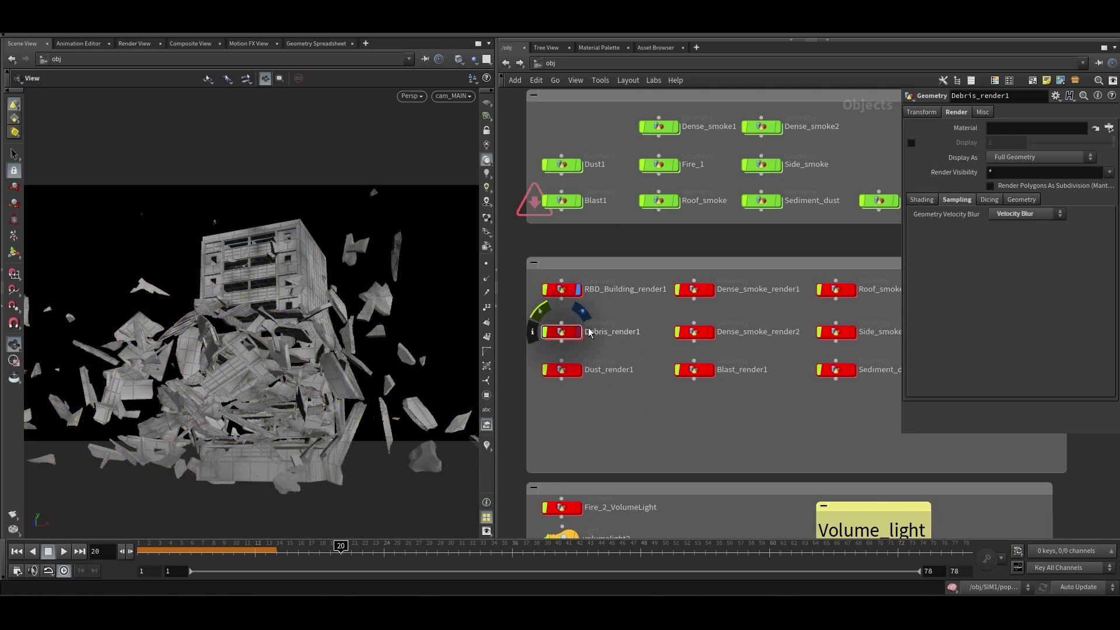
Hide RBD_Building_render1 and display RBD_Building_render from the Top Explosion - Backwards render group instead
click(578, 290)
key(h)
middle_drag(586, 324, 641, 357)
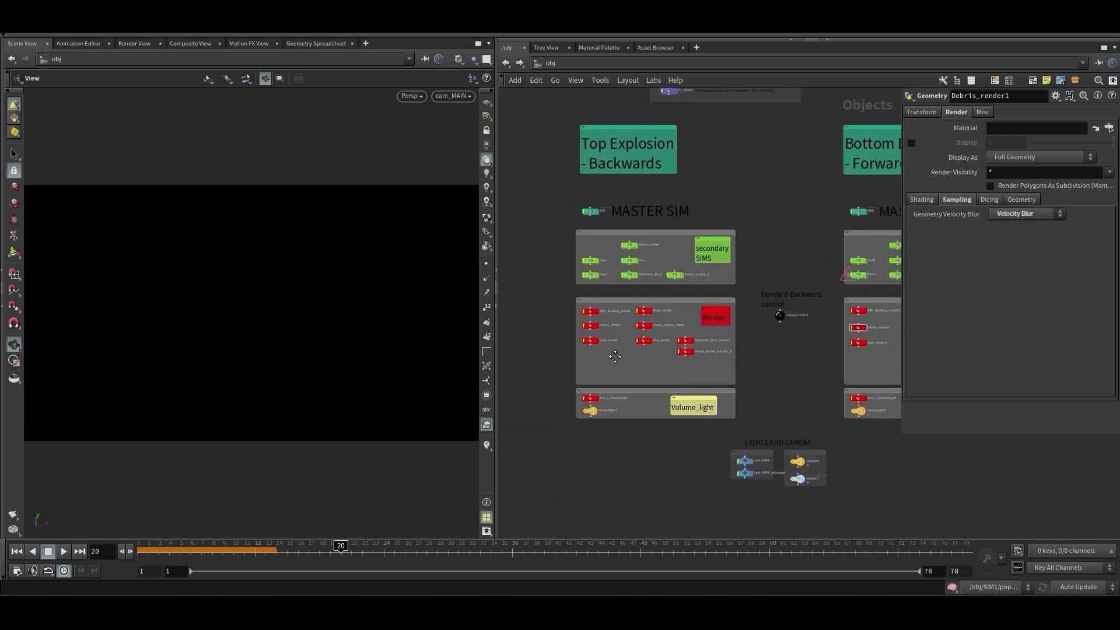
scroll(612, 352, up, 3)
middle_drag(663, 390, 641, 395)
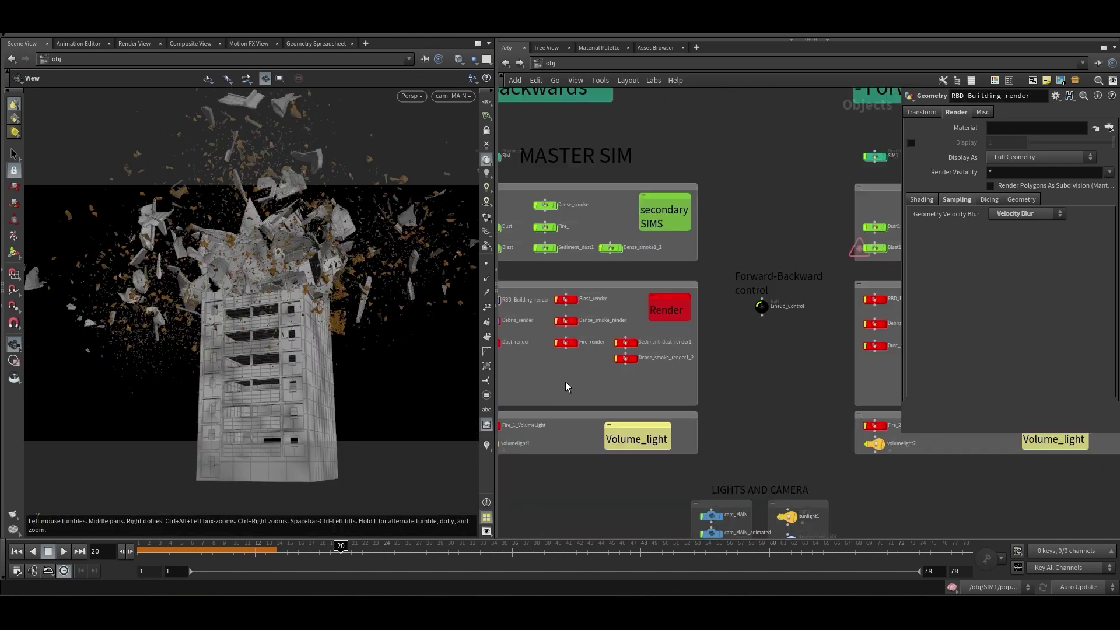
Select the Lineup_Control null under Forward-Backward control to inspect its Lineup parameter and its place between the two explosion setups
scroll(565, 382, down, 1)
scroll(761, 358, up, 2)
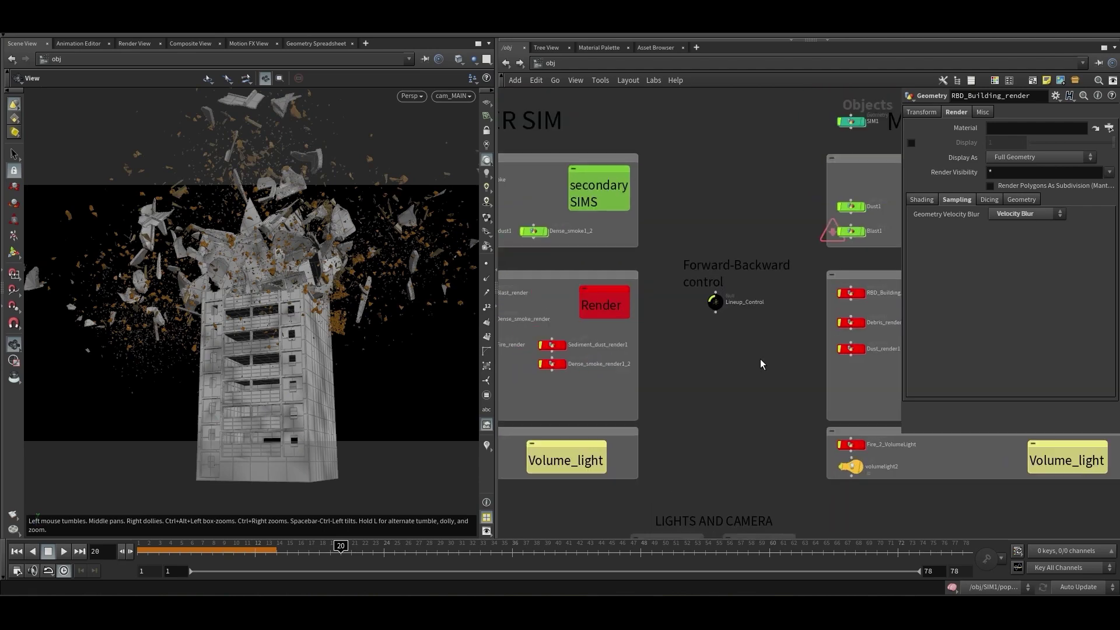
middle_drag(760, 359, 663, 370)
scroll(653, 337, up, 1)
click(603, 307)
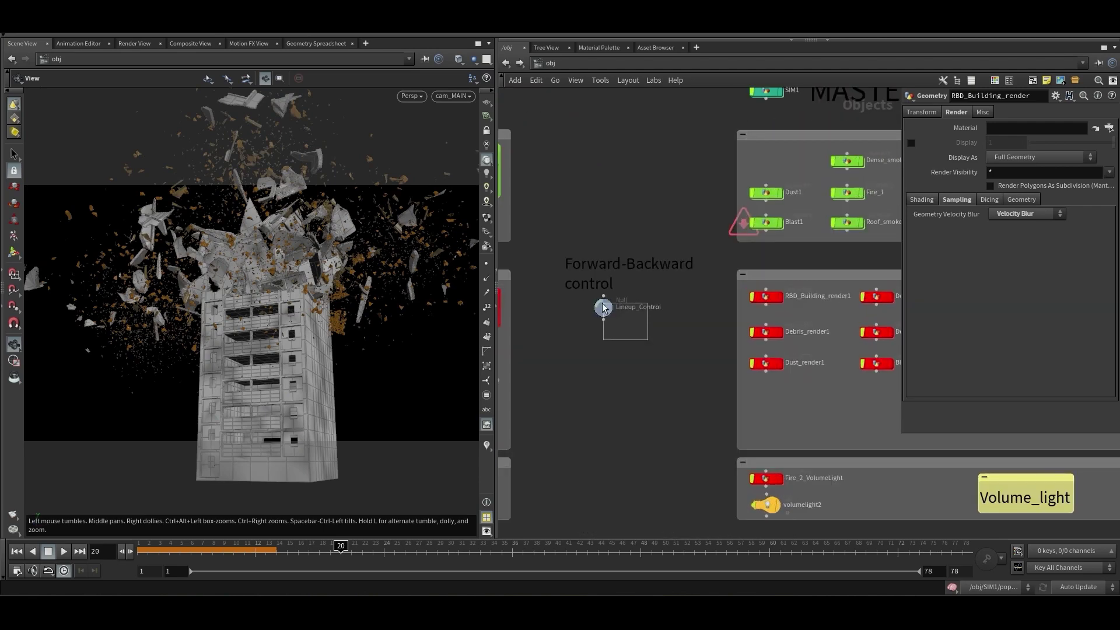
scroll(627, 370, up, 2)
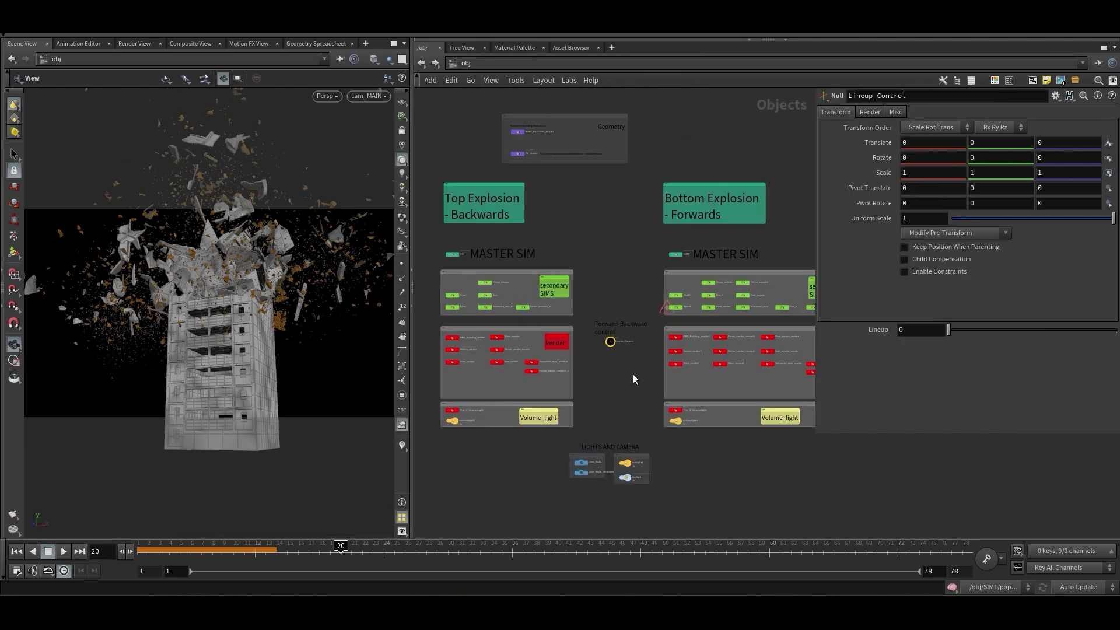
middle_drag(632, 373, 597, 401)
scroll(618, 365, down, 1)
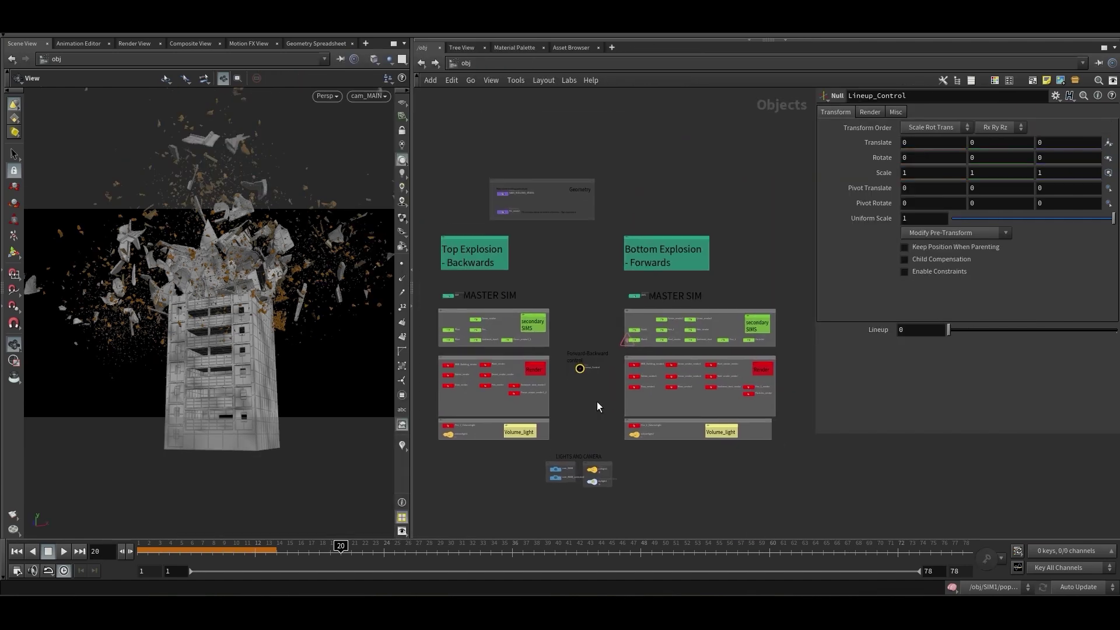